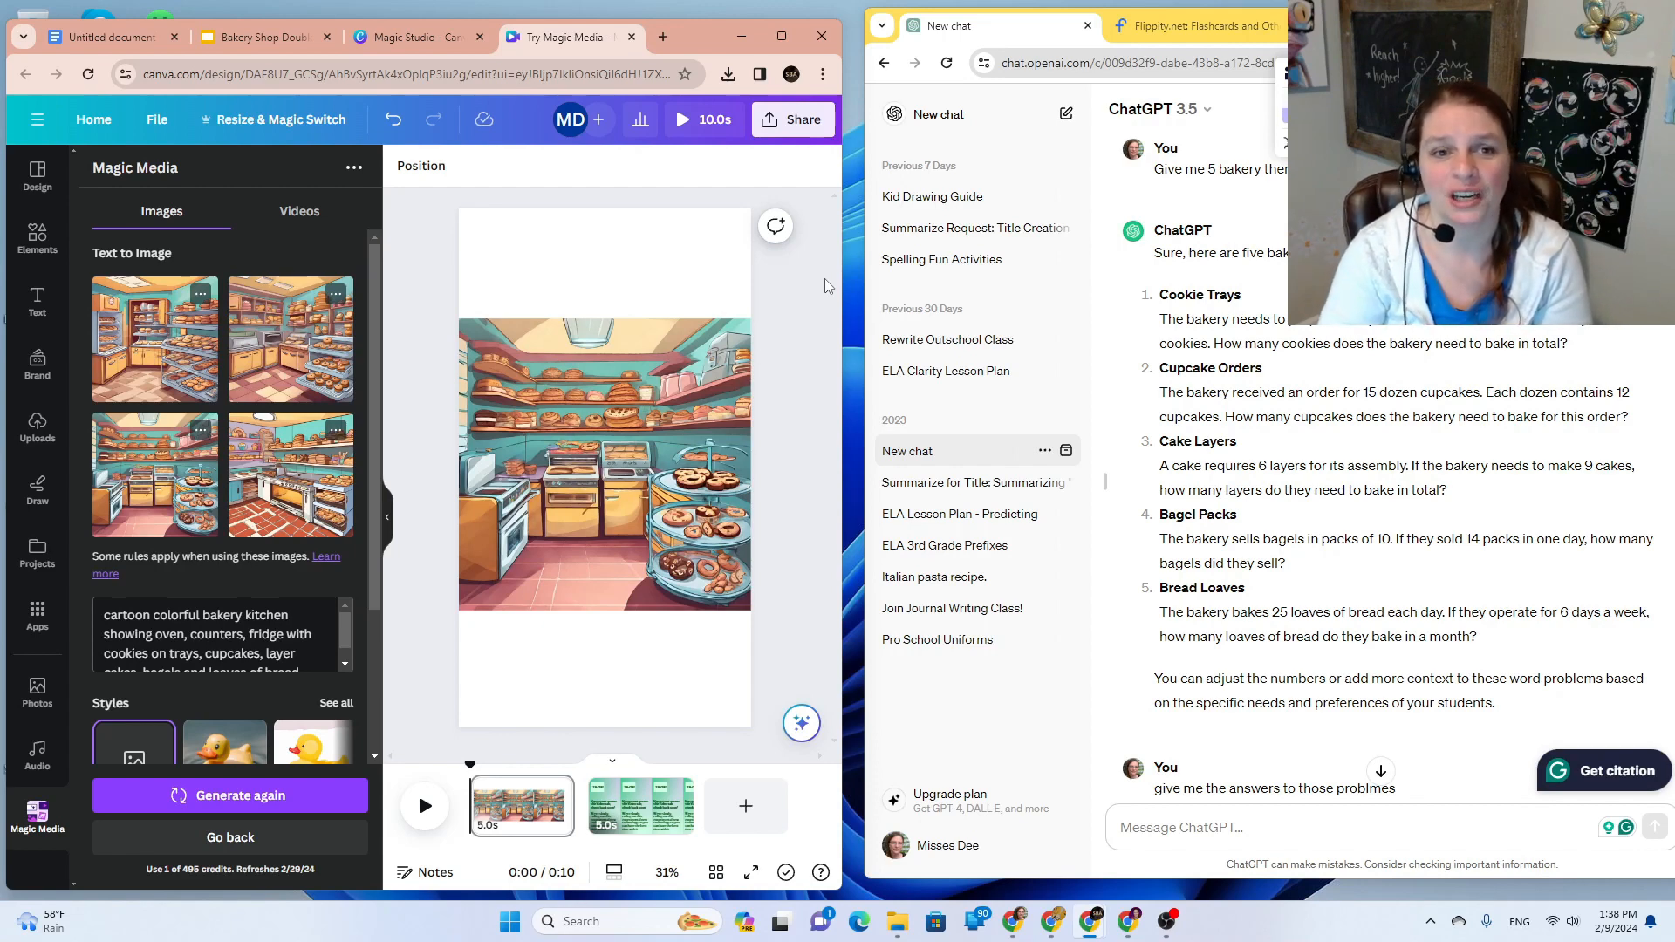
Step: In the bakery deck, change 'Diget' to 'Digit' in the title: 'Bakery Shop Double Digit Multiplaction'
{"action": "left_click", "coordinate": [274, 32]}
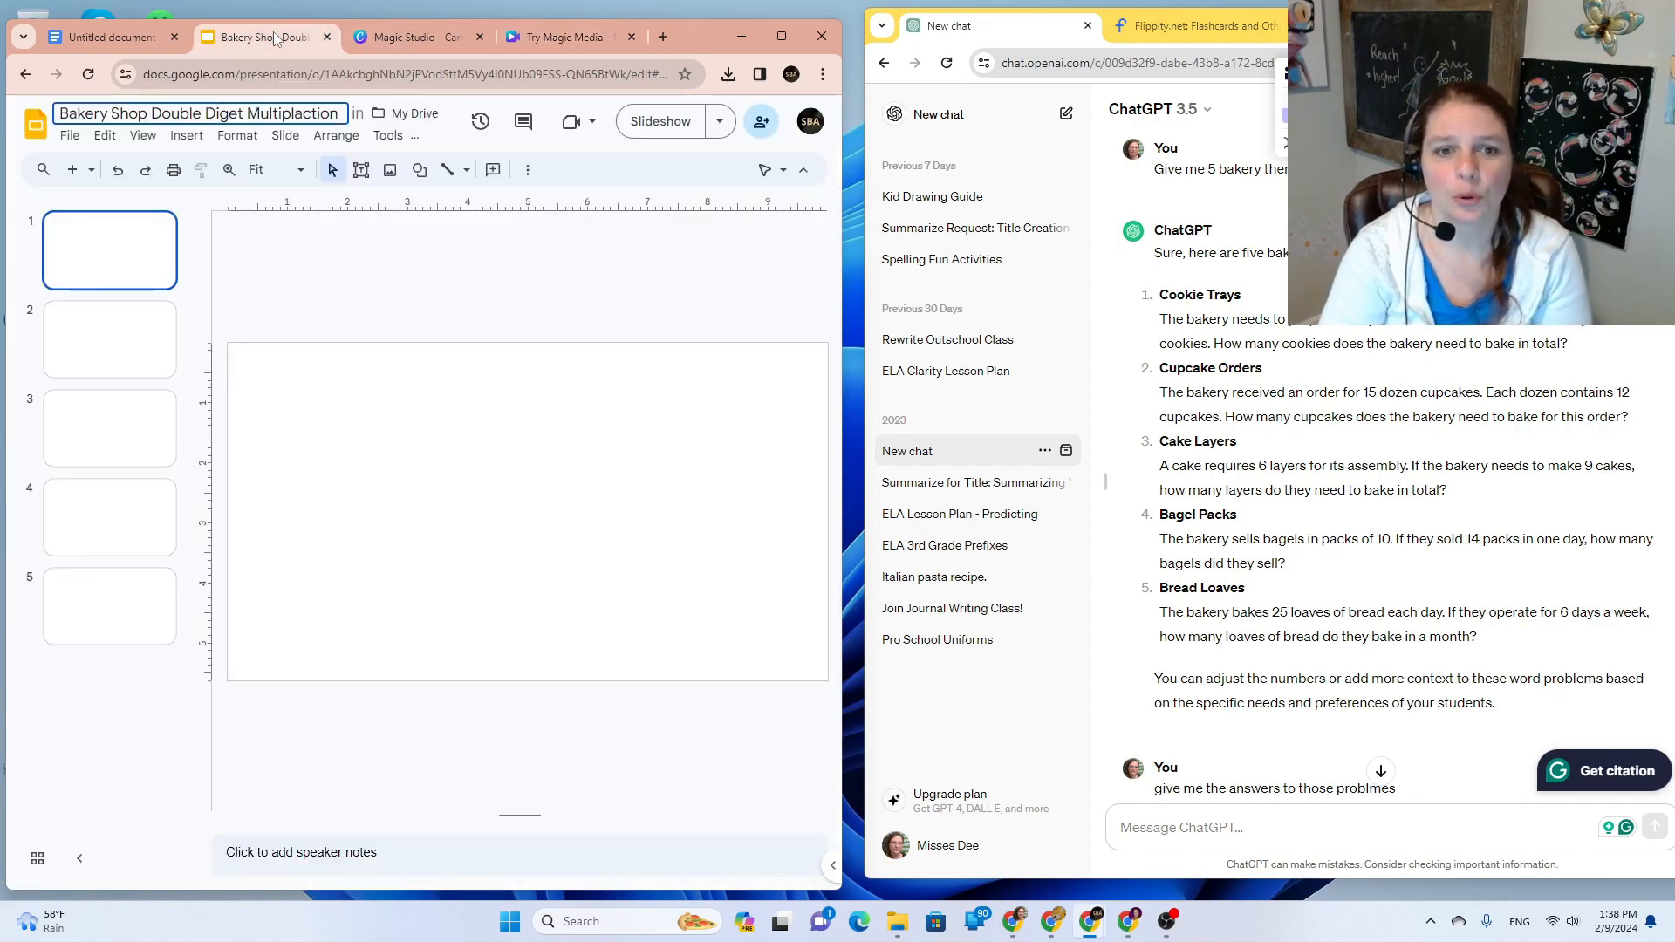
{"action": "left_click", "coordinate": [154, 278]}
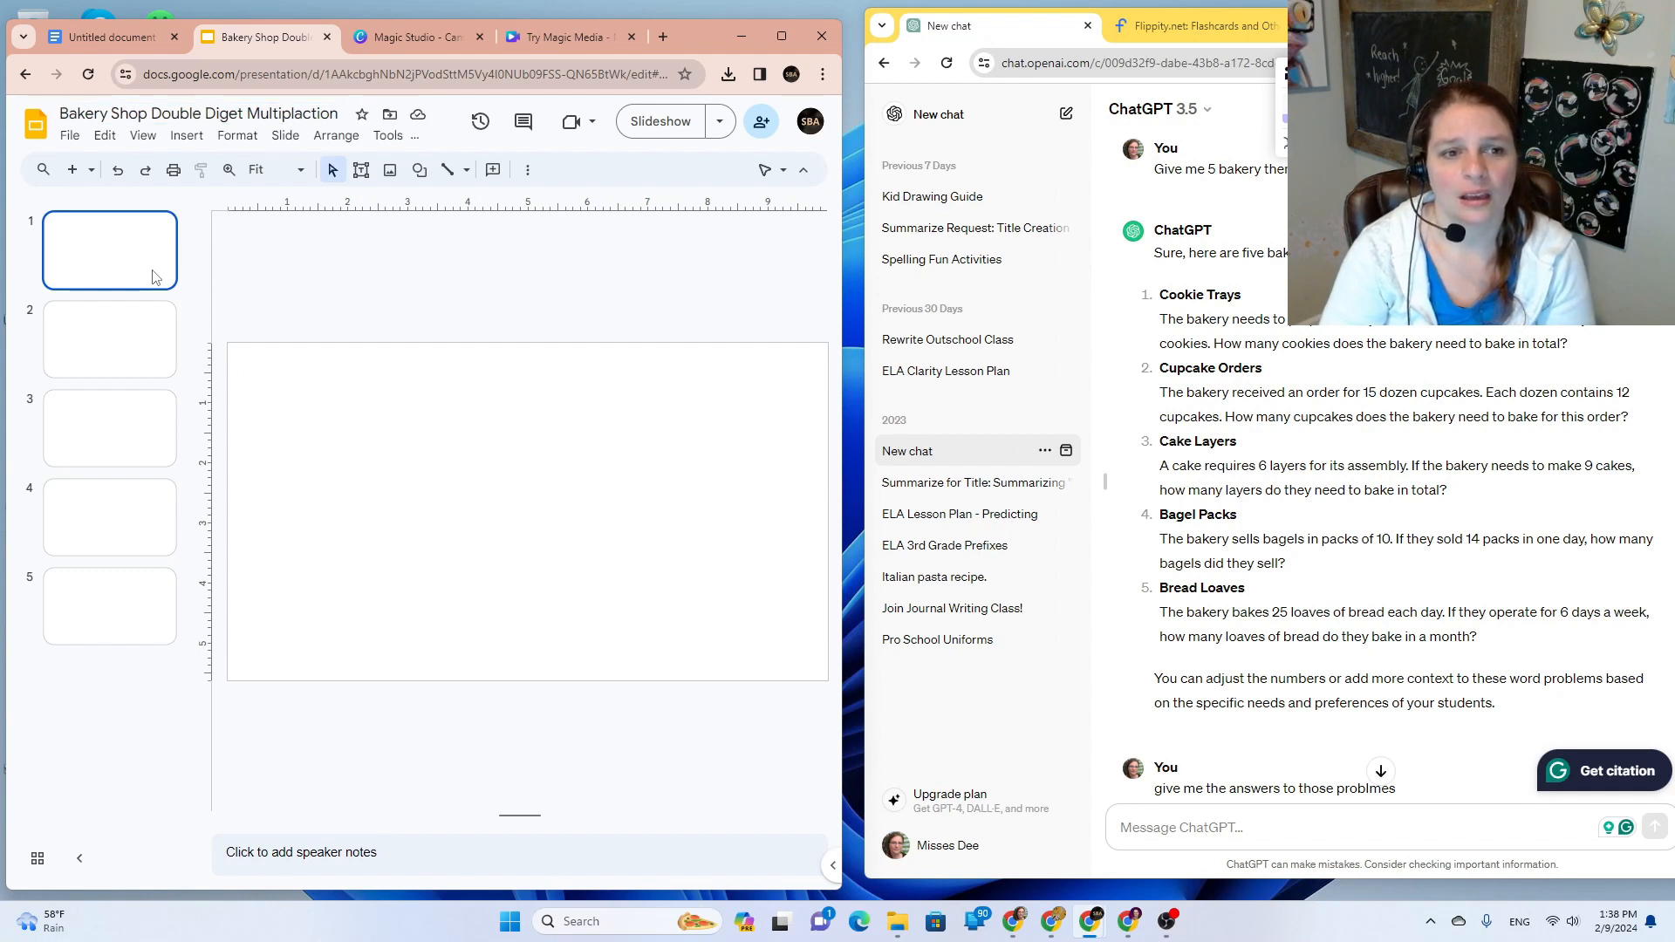
{"action": "left_click", "coordinate": [239, 114]}
{"action": "key", "text": "BackSpace"}
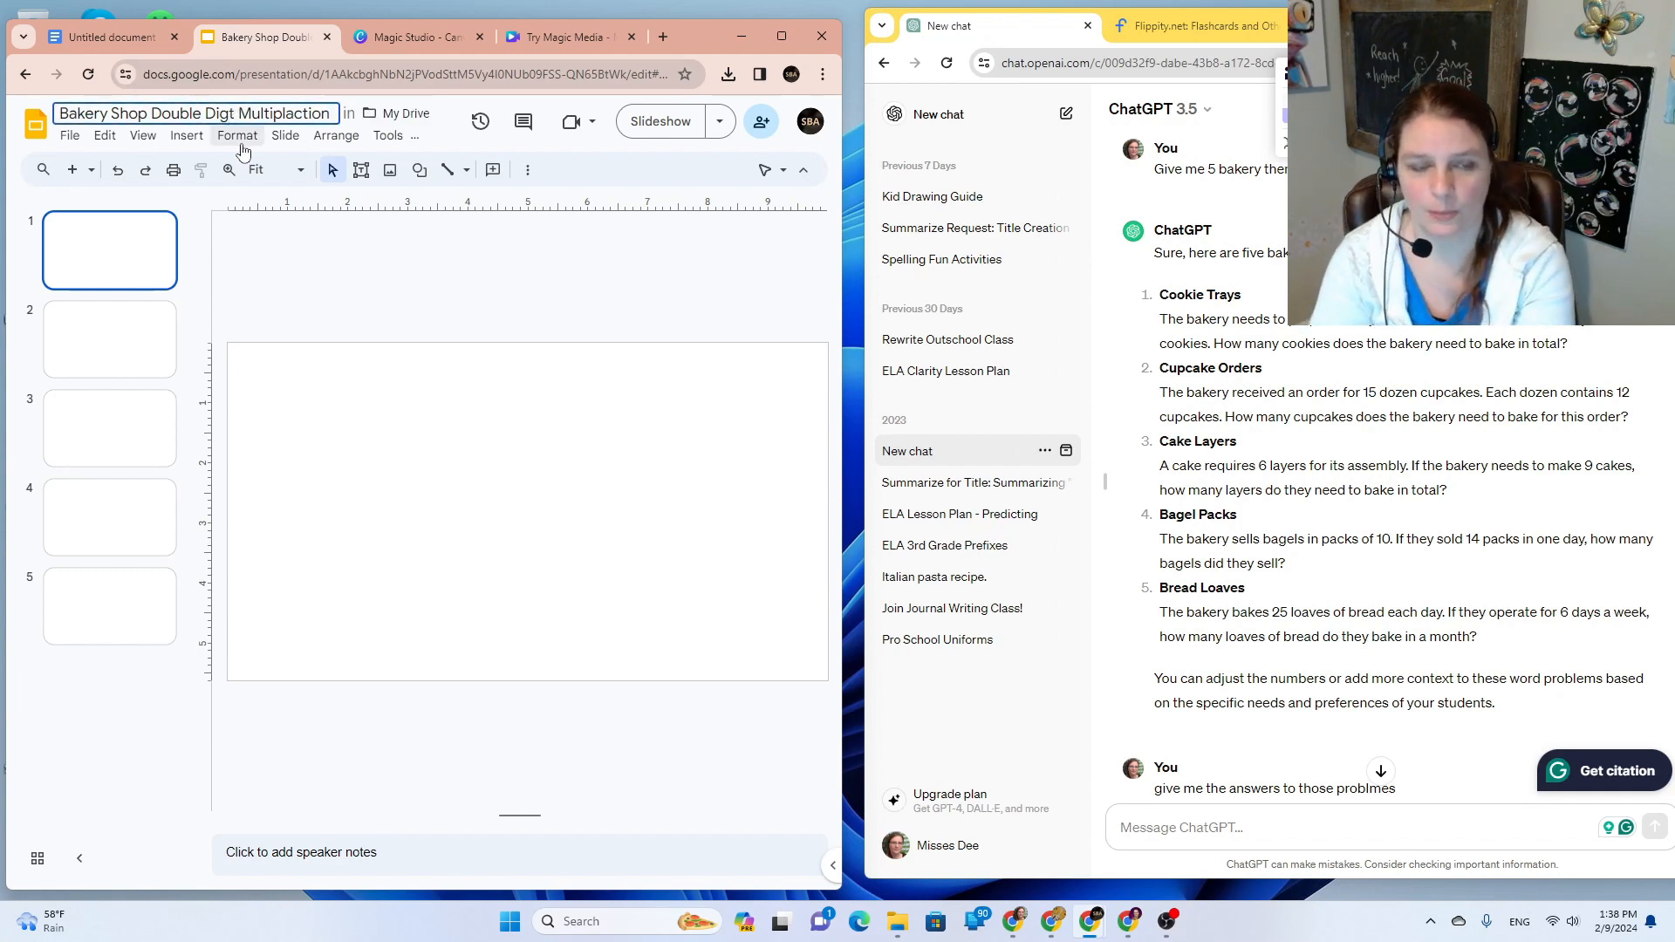
{"action": "type", "text": "i"}
{"action": "left_click", "coordinate": [109, 268]}
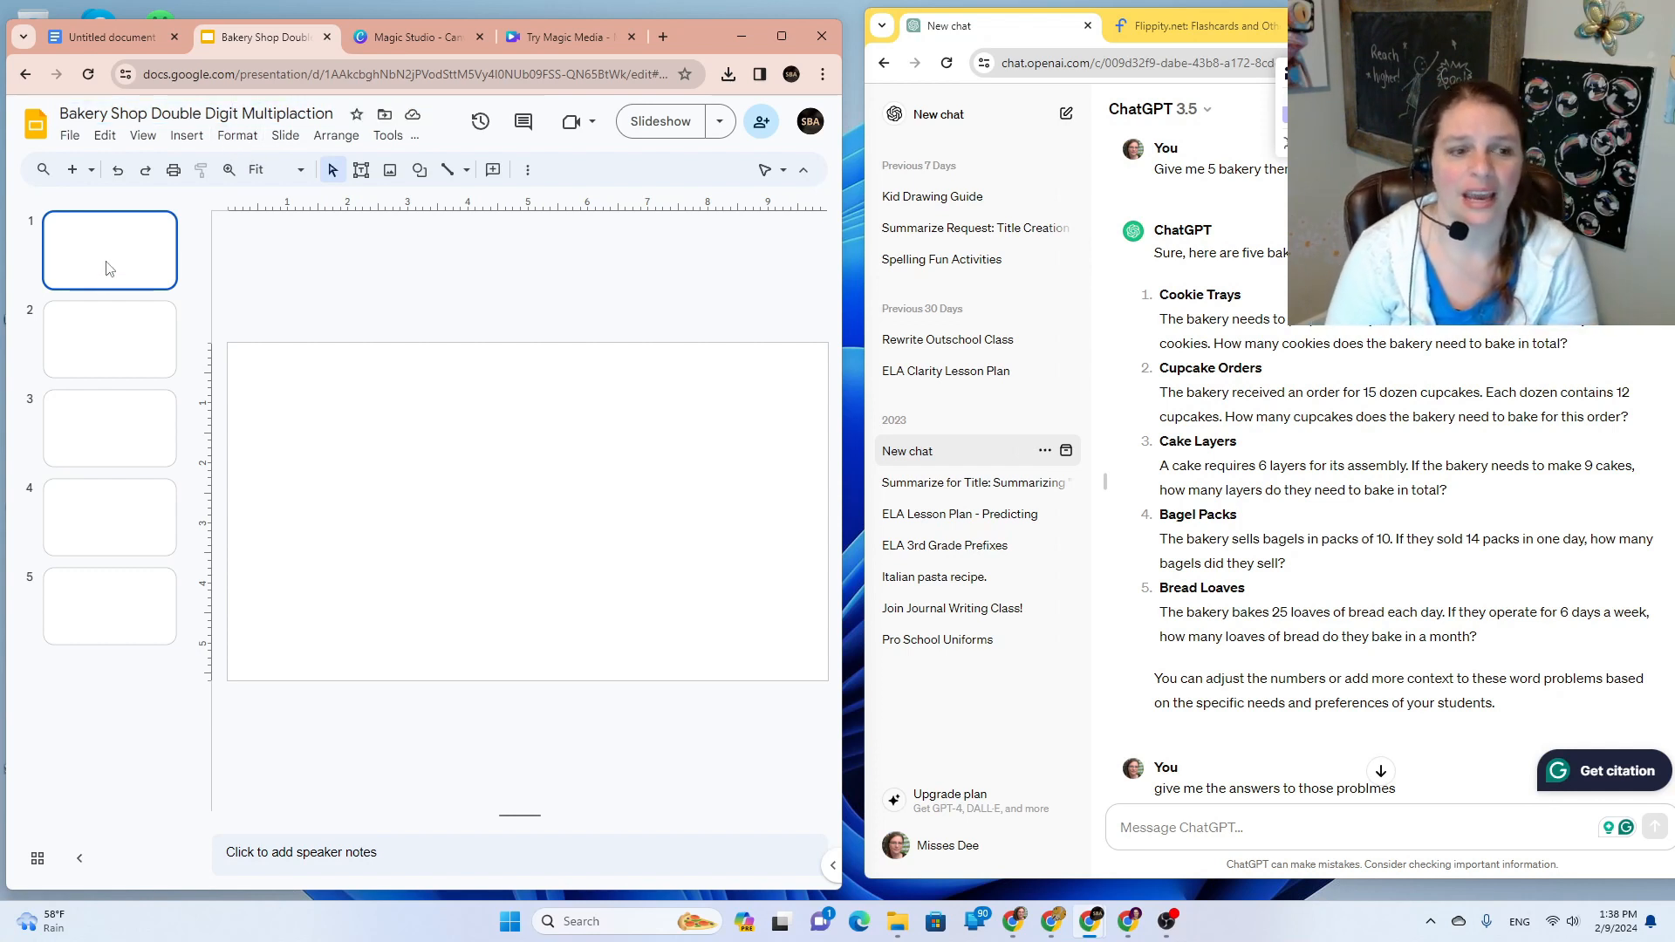
{"action": "left_click_drag", "start_coordinate": [291, 379], "coordinate": [657, 655]}
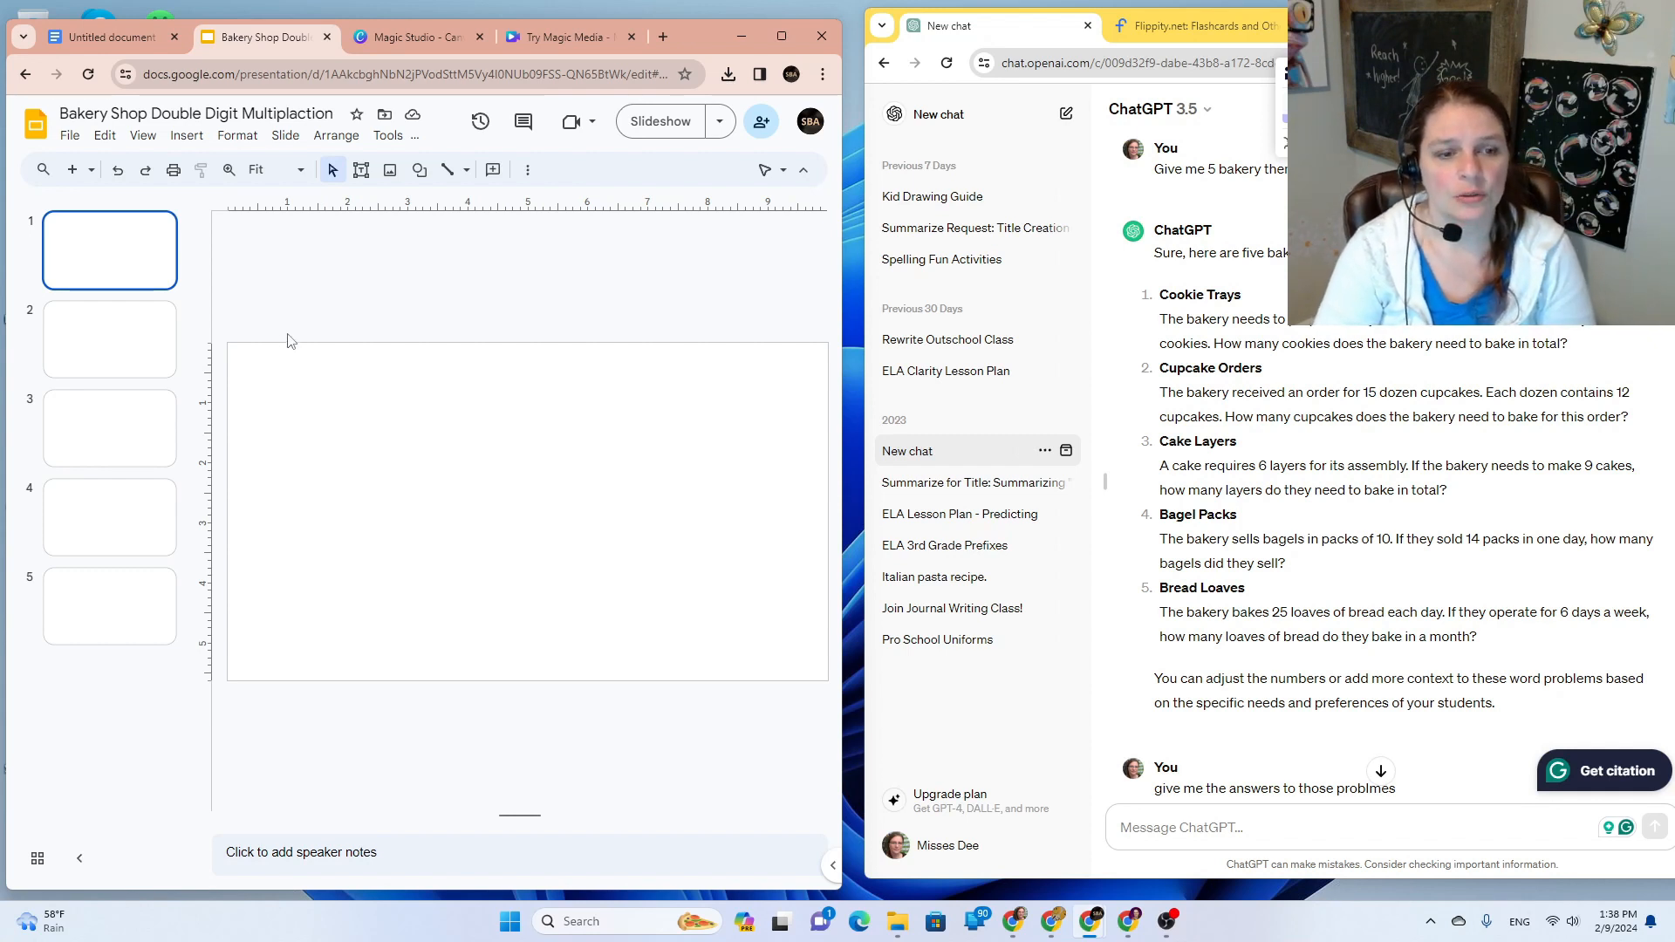
{"action": "left_click", "coordinate": [190, 138]}
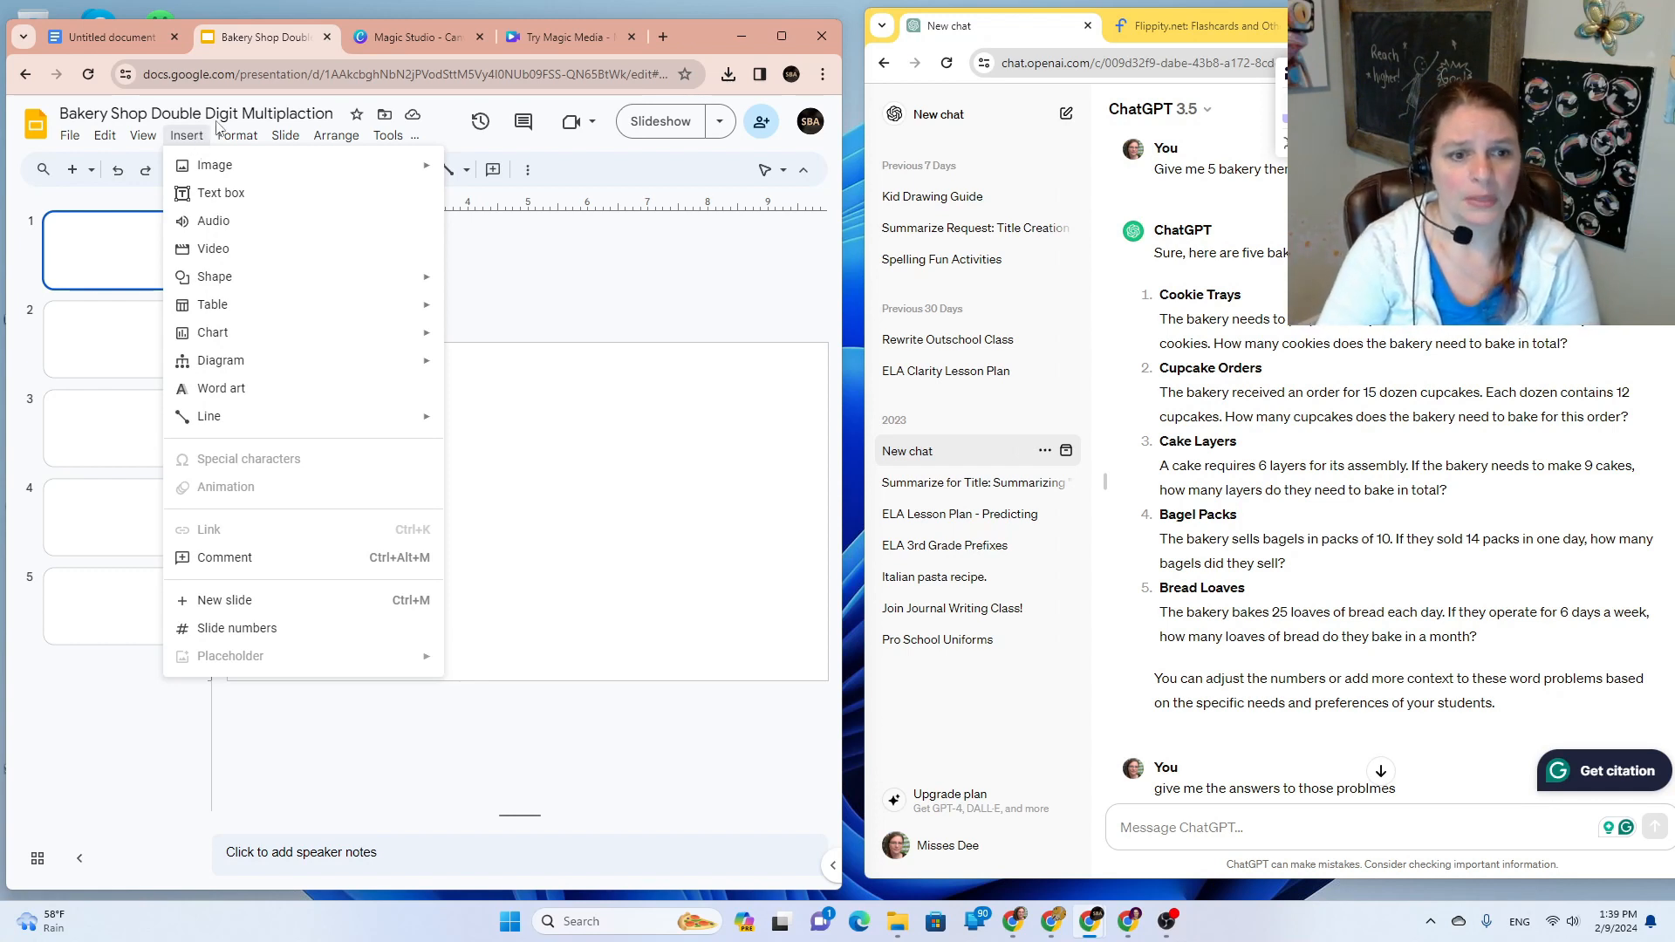
Step: Upload the Try Magic Media bakery kitchen image onto slide 1
{"action": "mouse_move", "coordinate": [221, 143]}
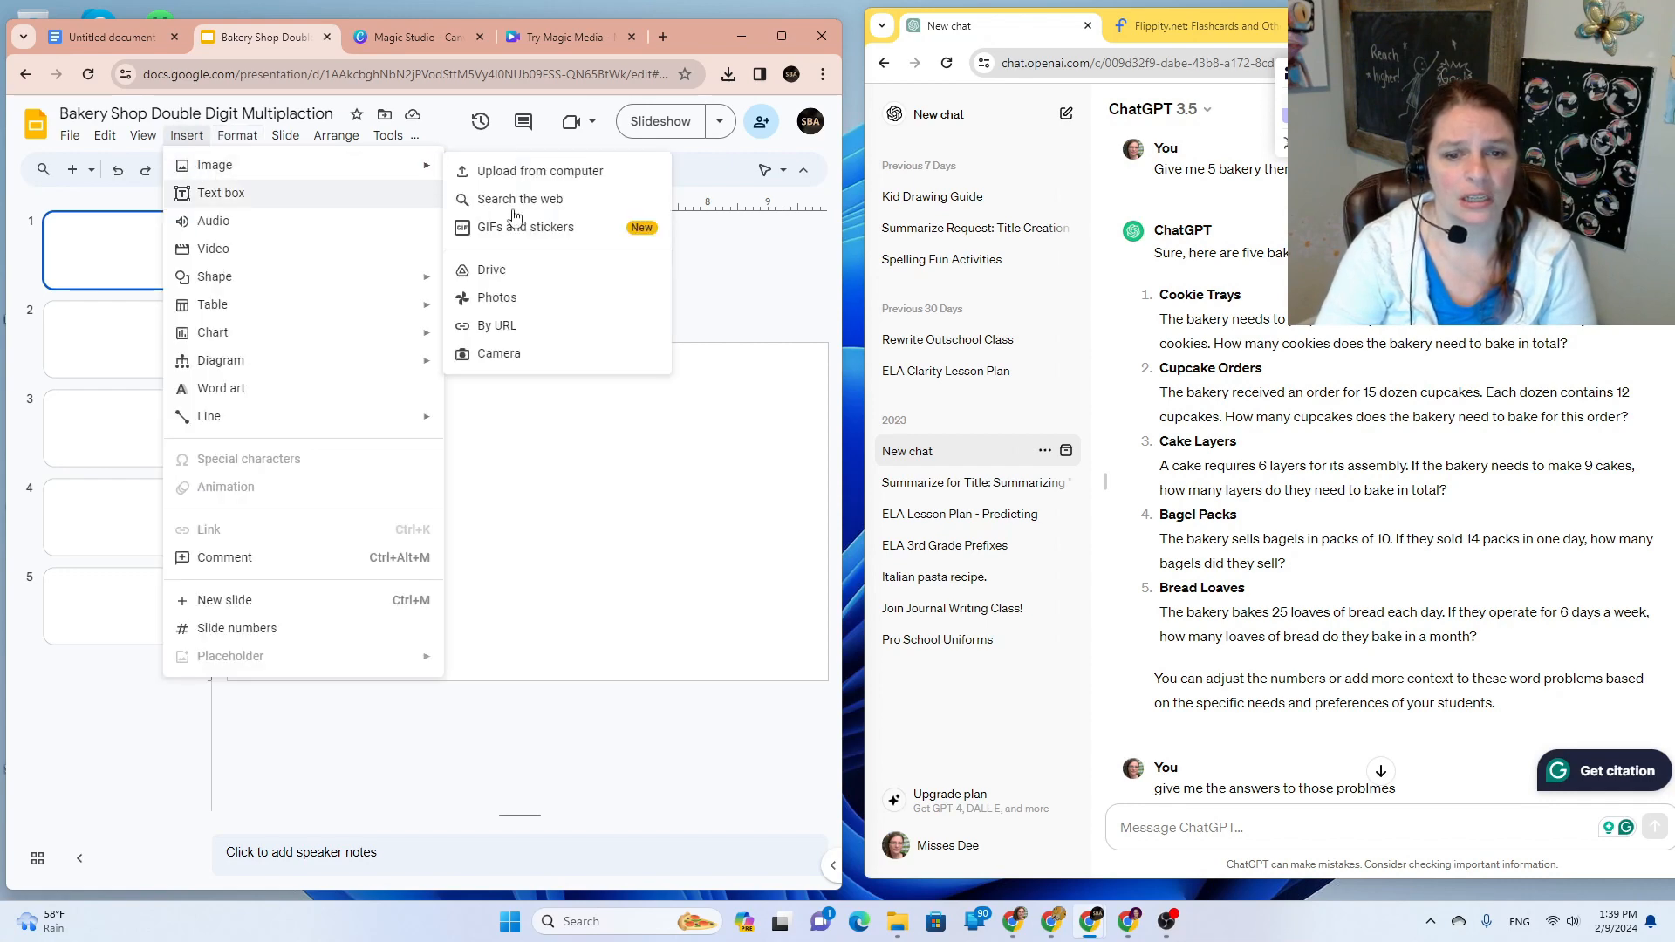
{"action": "left_click", "coordinate": [572, 174]}
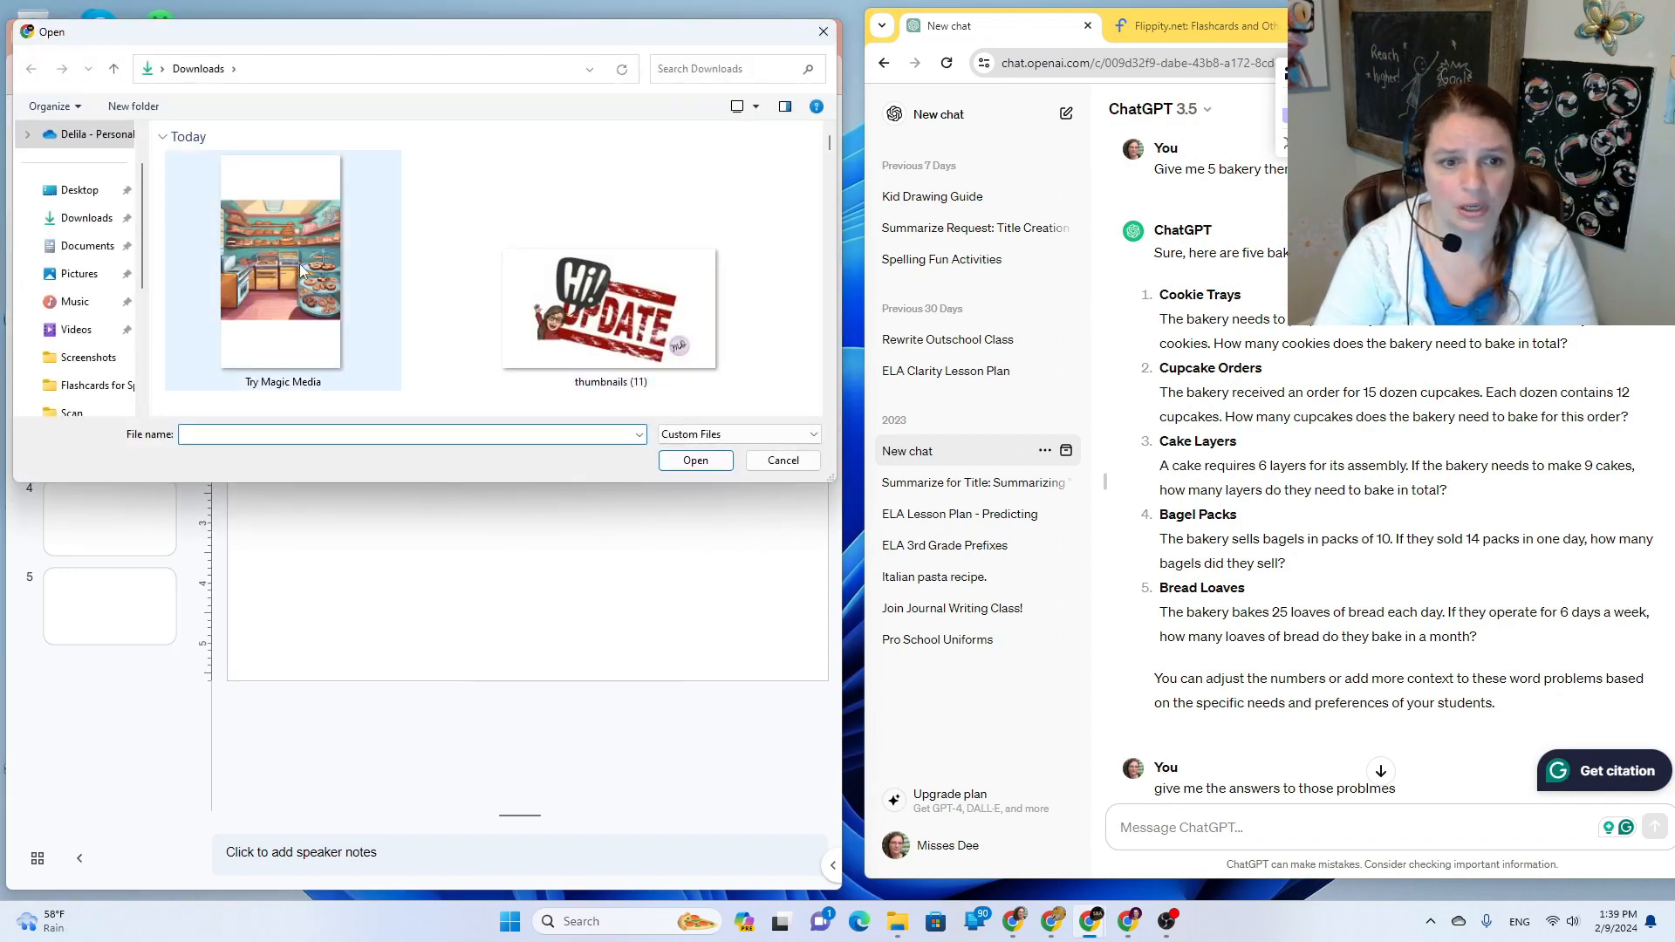
{"action": "left_click", "coordinate": [300, 263]}
{"action": "left_click", "coordinate": [705, 472]}
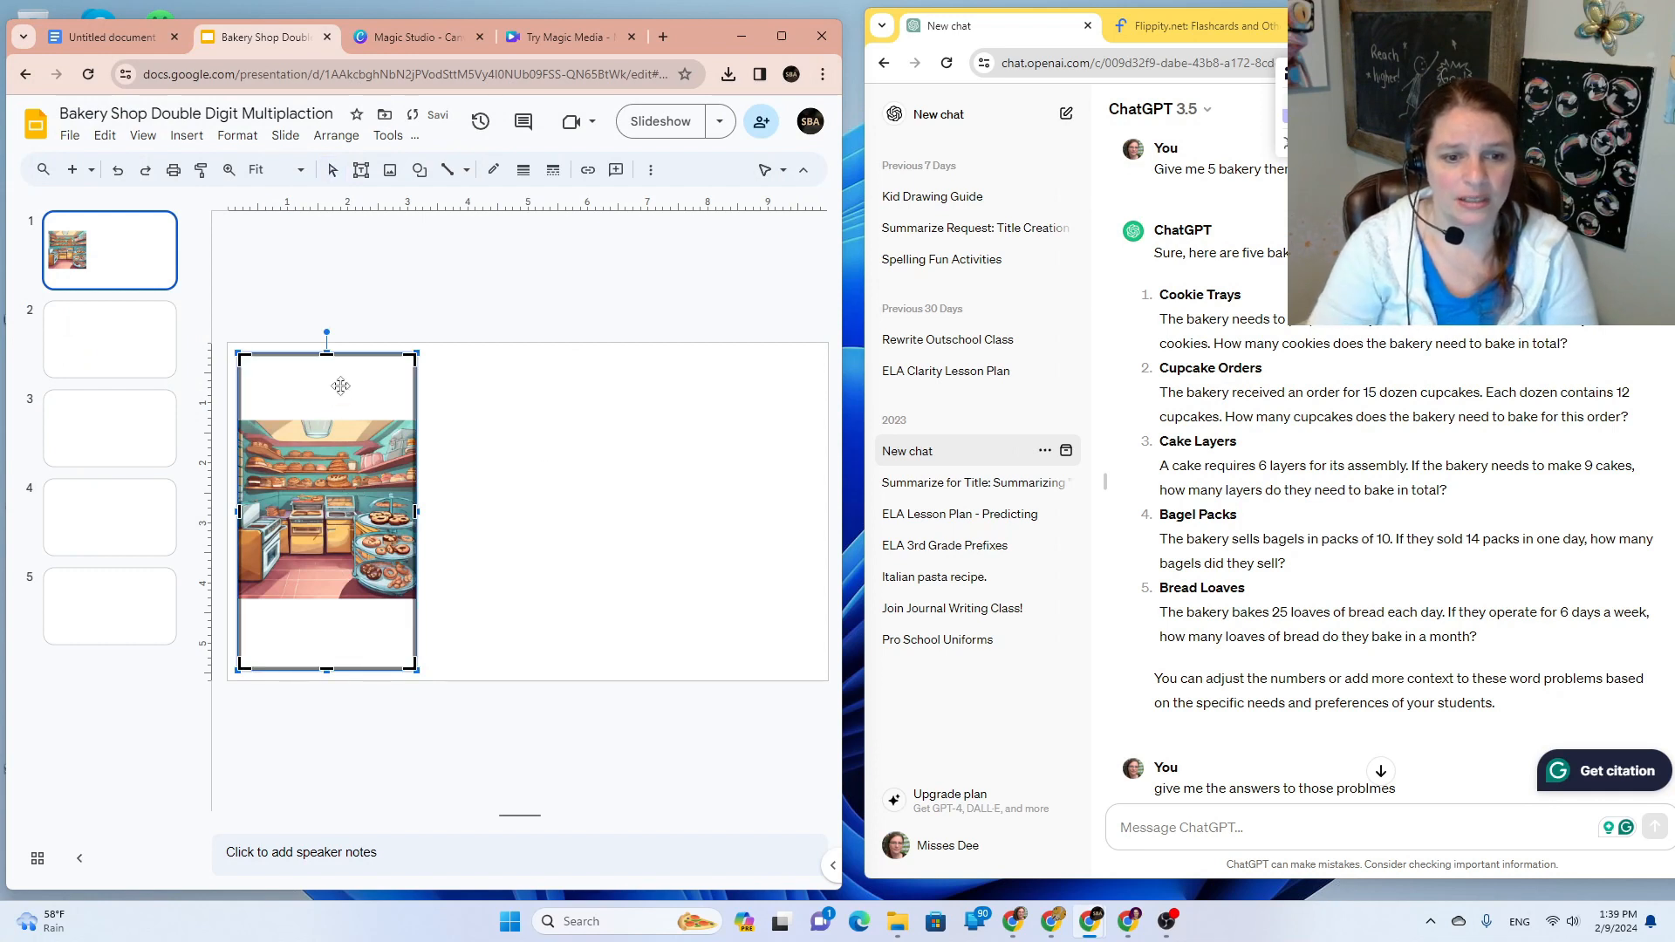
Step: Crop the blank top and bottom margins, then enlarge the picture to the slide's full height
{"action": "left_click_drag", "start_coordinate": [326, 353], "coordinate": [326, 421]}
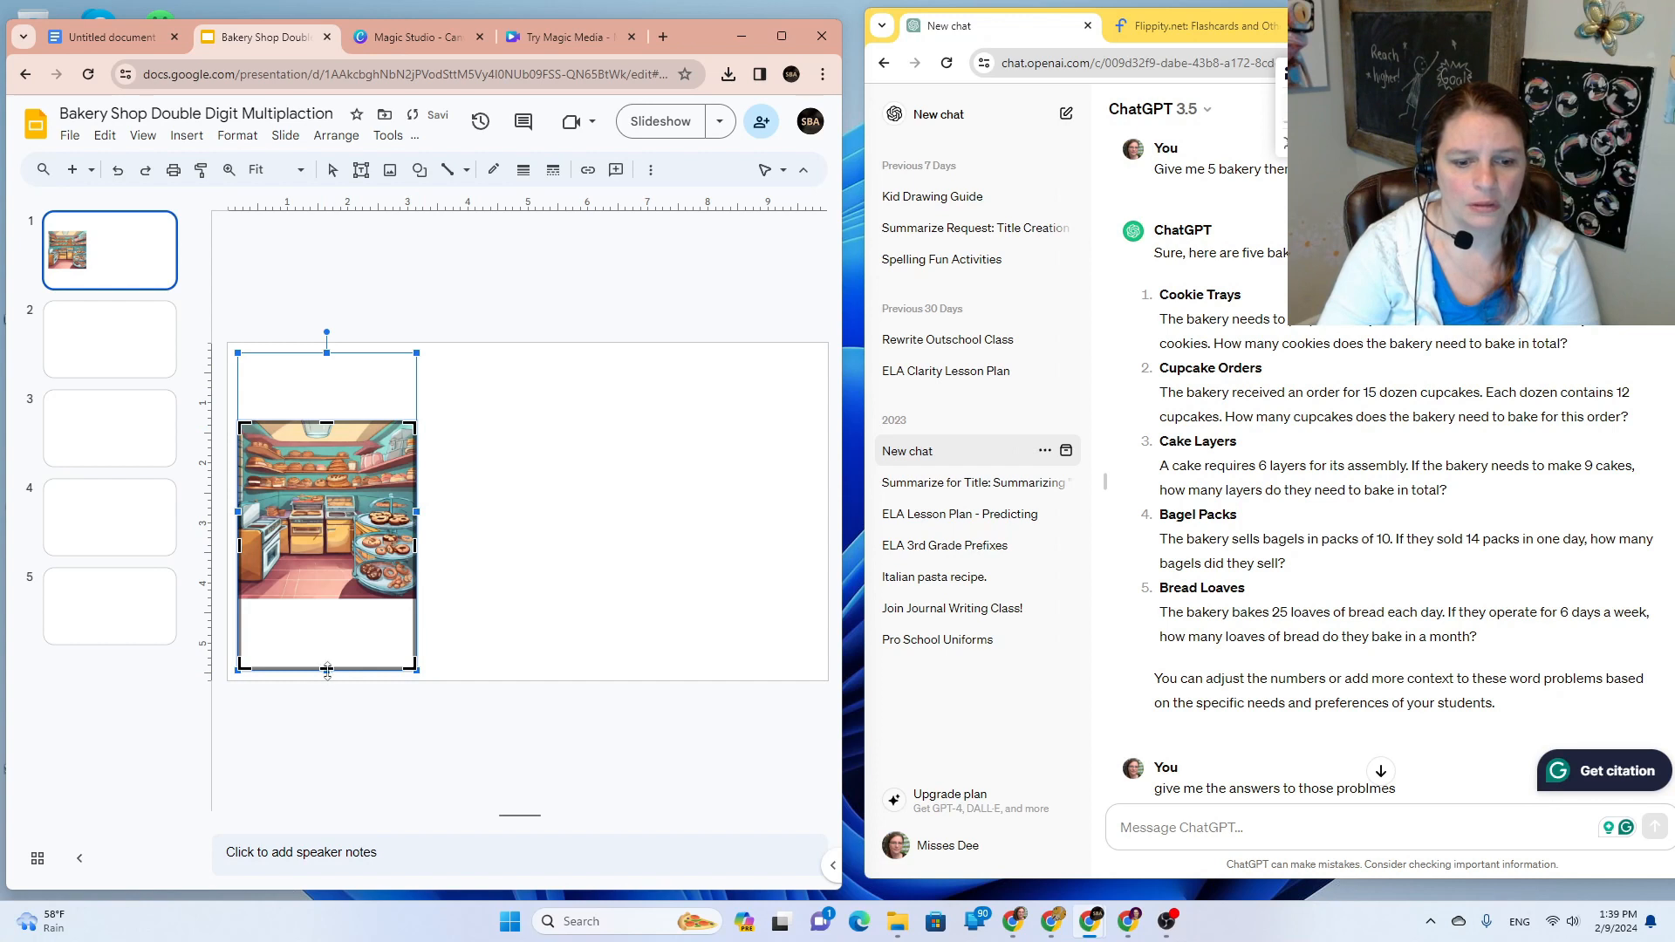
{"action": "left_click_drag", "start_coordinate": [328, 670], "coordinate": [342, 599]}
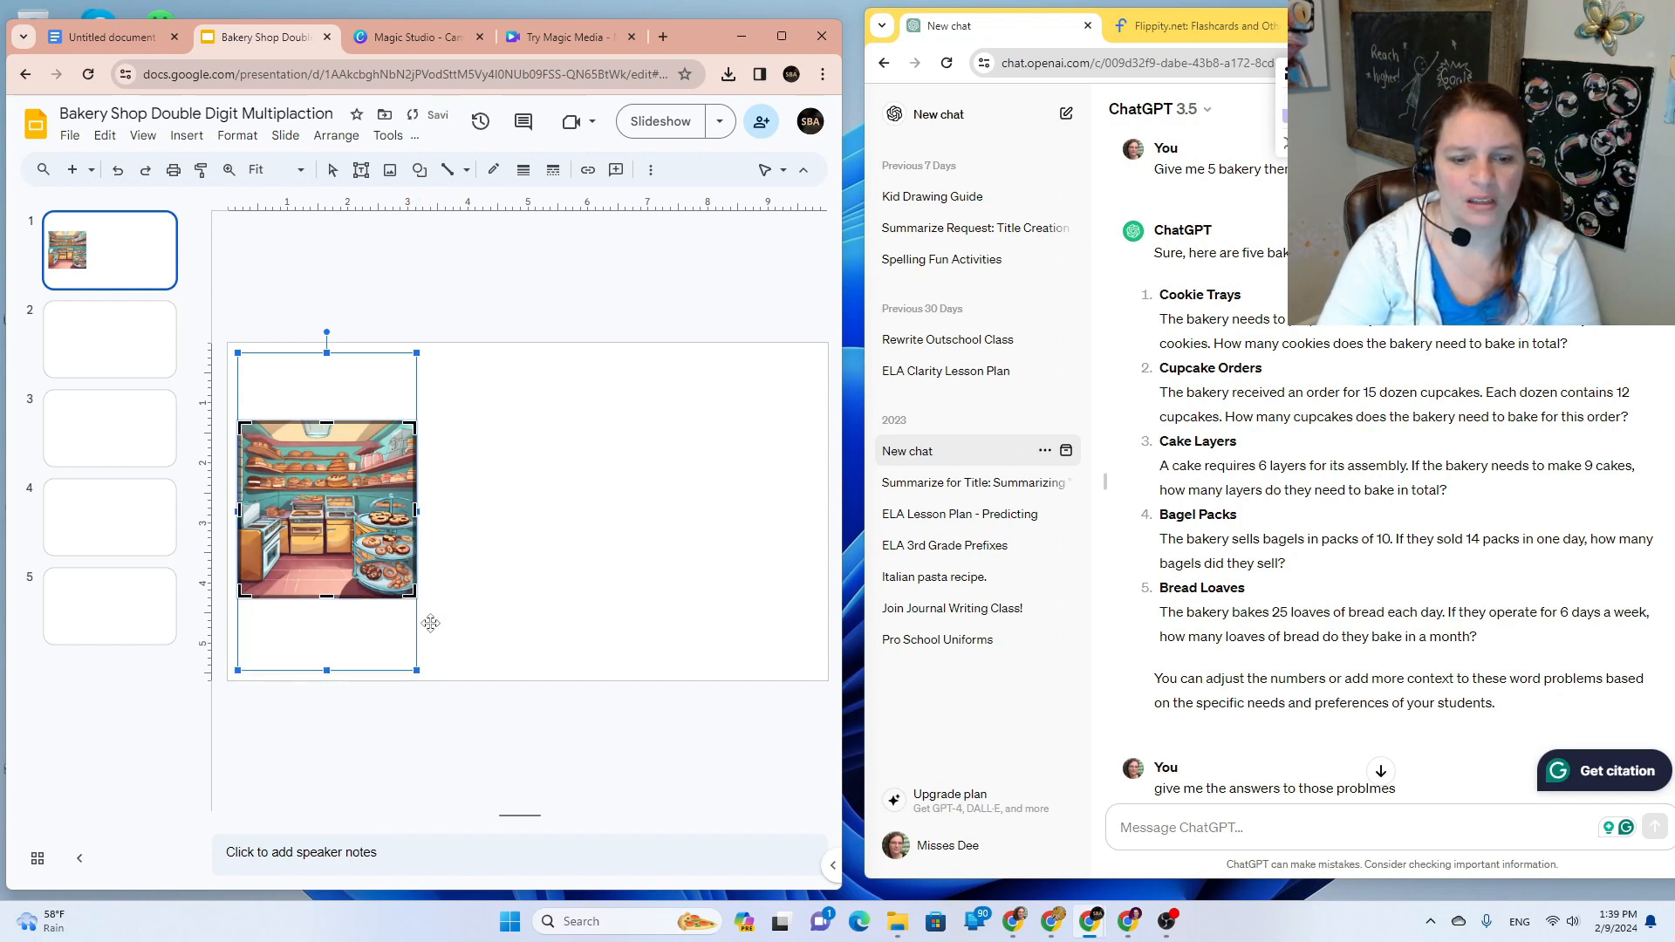
{"action": "key", "text": "Return"}
{"action": "left_click_drag", "start_coordinate": [329, 513], "coordinate": [319, 435]}
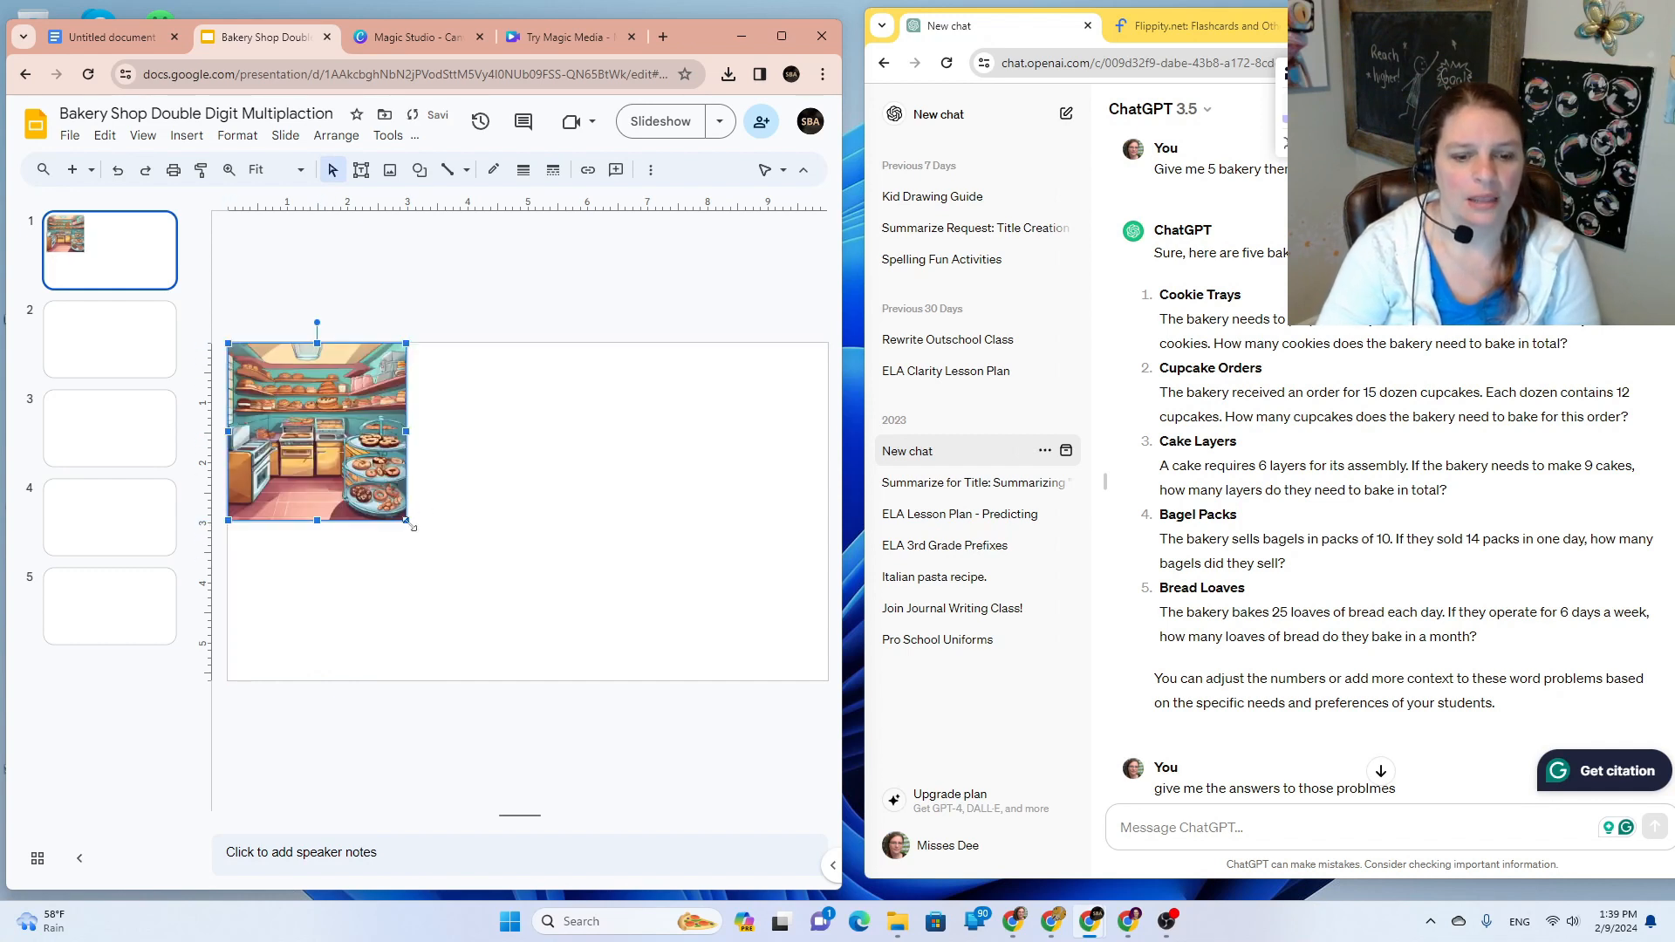
{"action": "left_click_drag", "start_coordinate": [405, 520], "coordinate": [634, 603]}
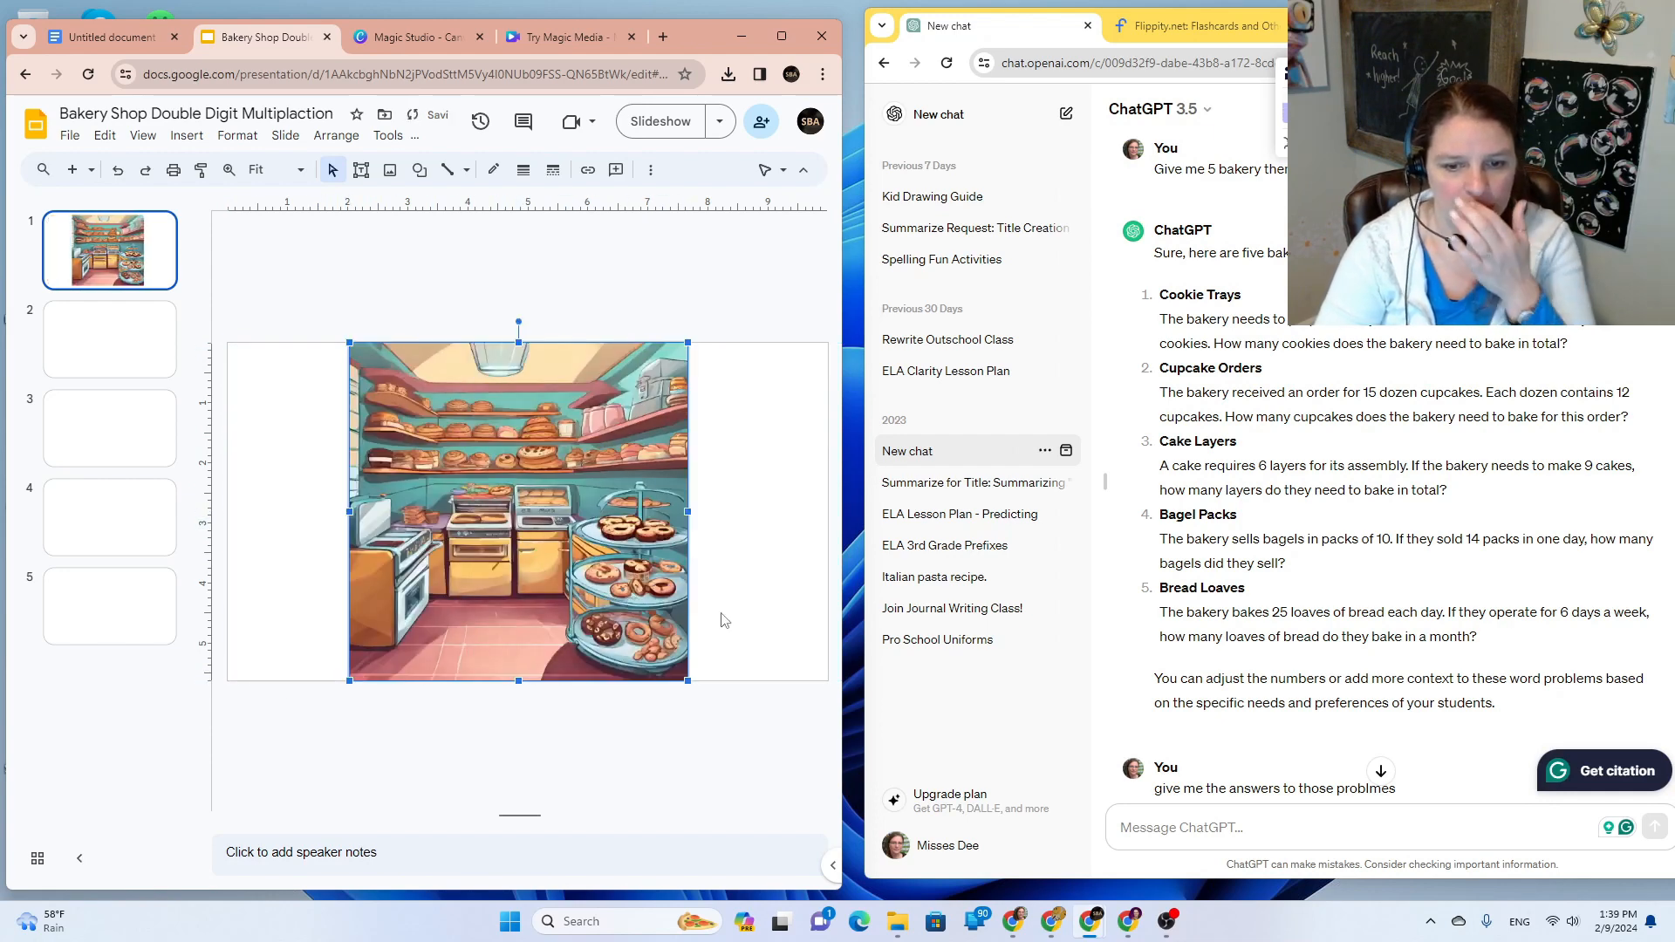
Step: Undo an accidental resize and recrop the picture's top down to the shelves
{"action": "left_click", "coordinate": [729, 620]}
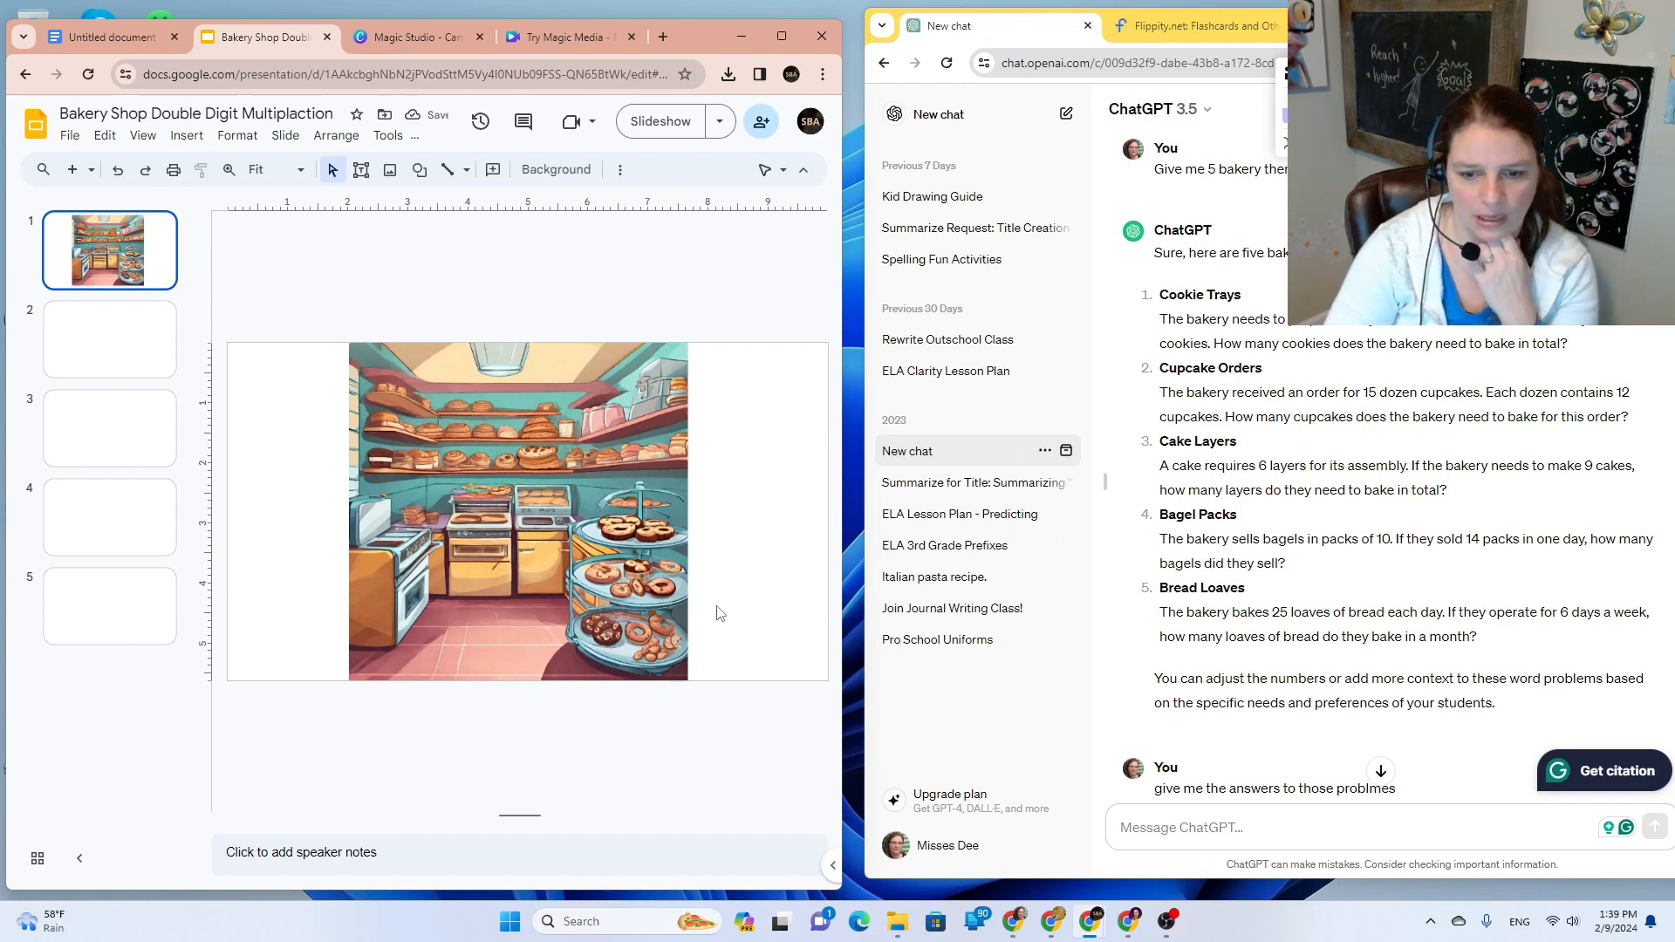
{"action": "left_click_drag", "start_coordinate": [500, 587], "coordinate": [416, 587]}
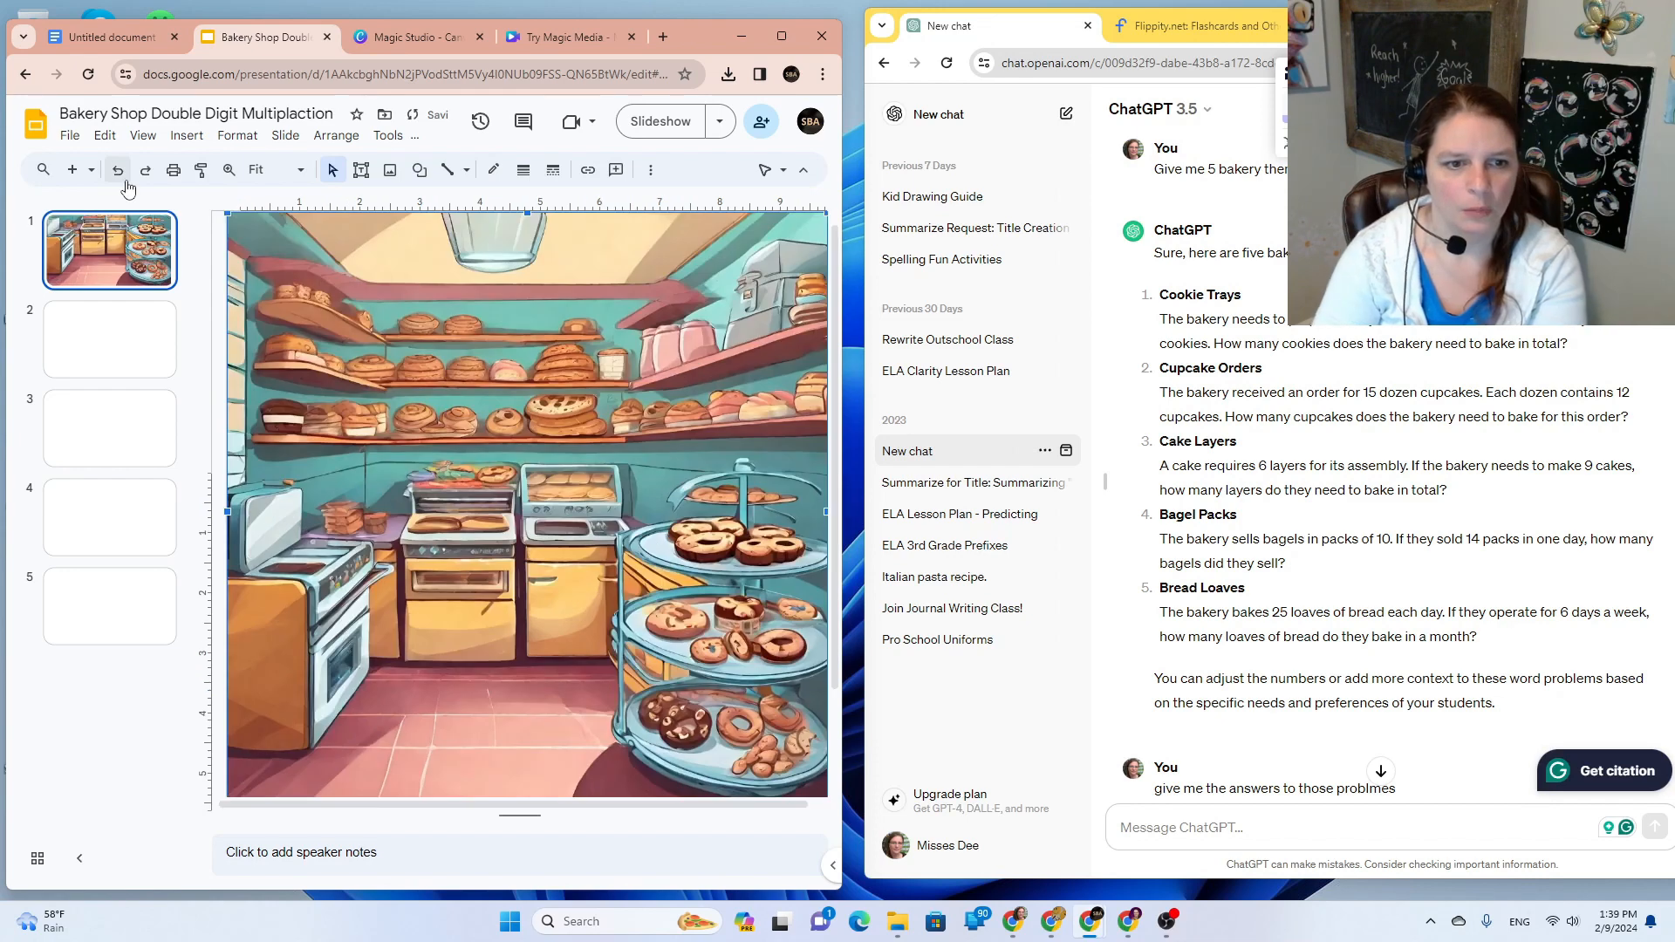
{"action": "left_click", "coordinate": [125, 181]}
{"action": "left_click", "coordinate": [125, 180]}
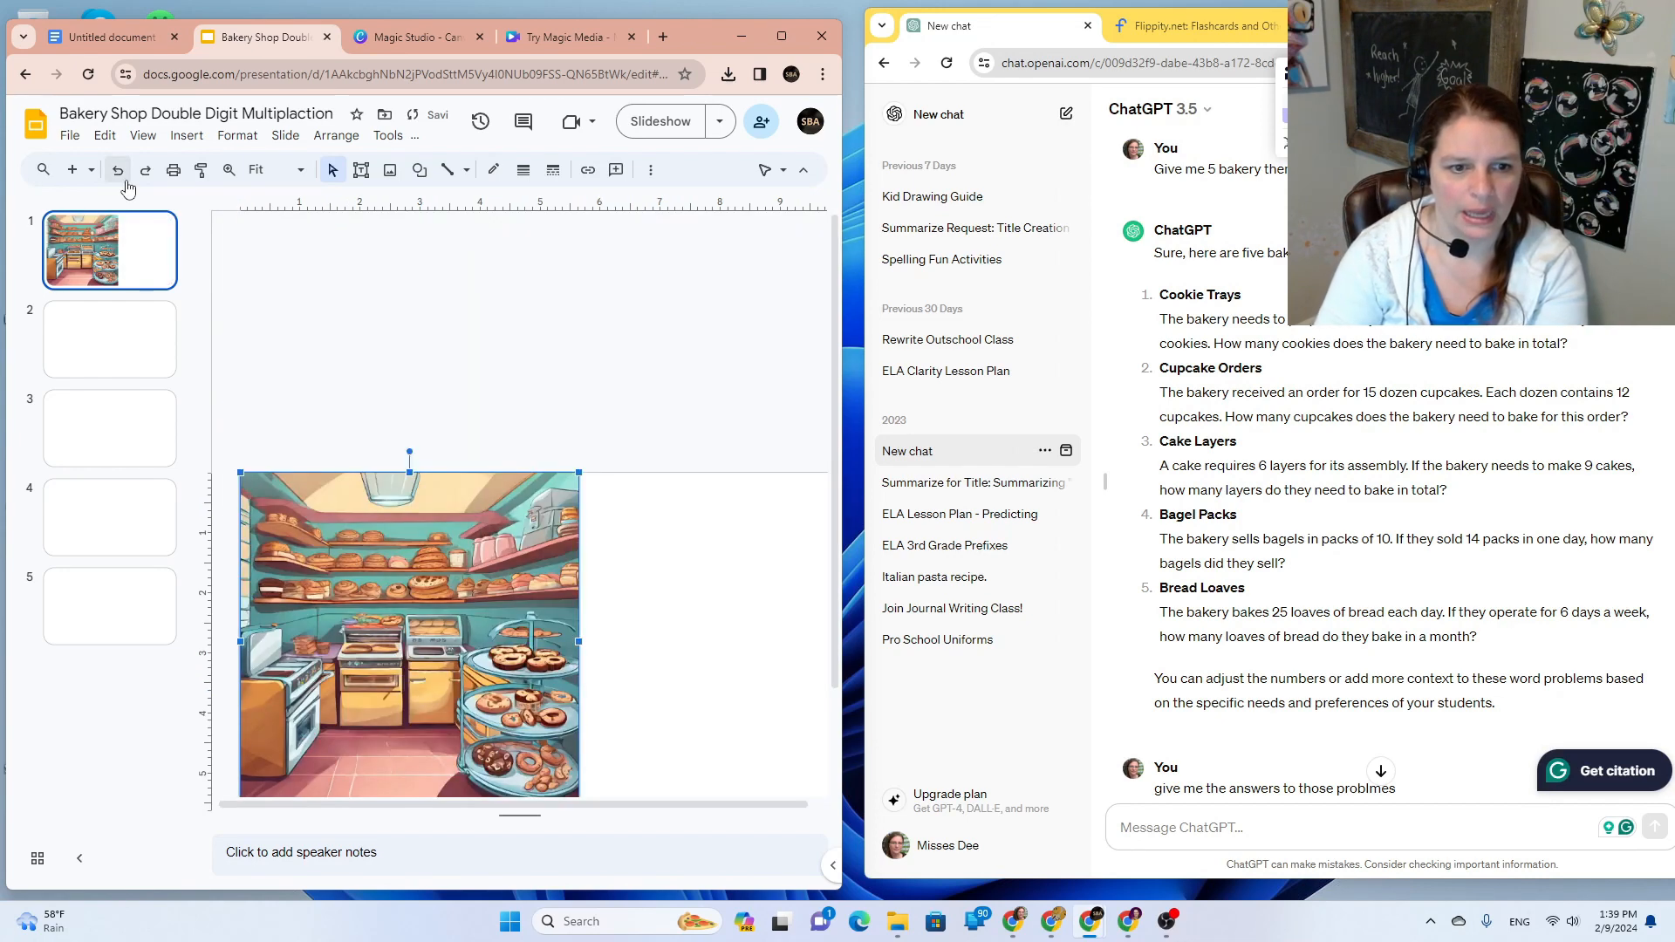
{"action": "double_click", "coordinate": [468, 696]}
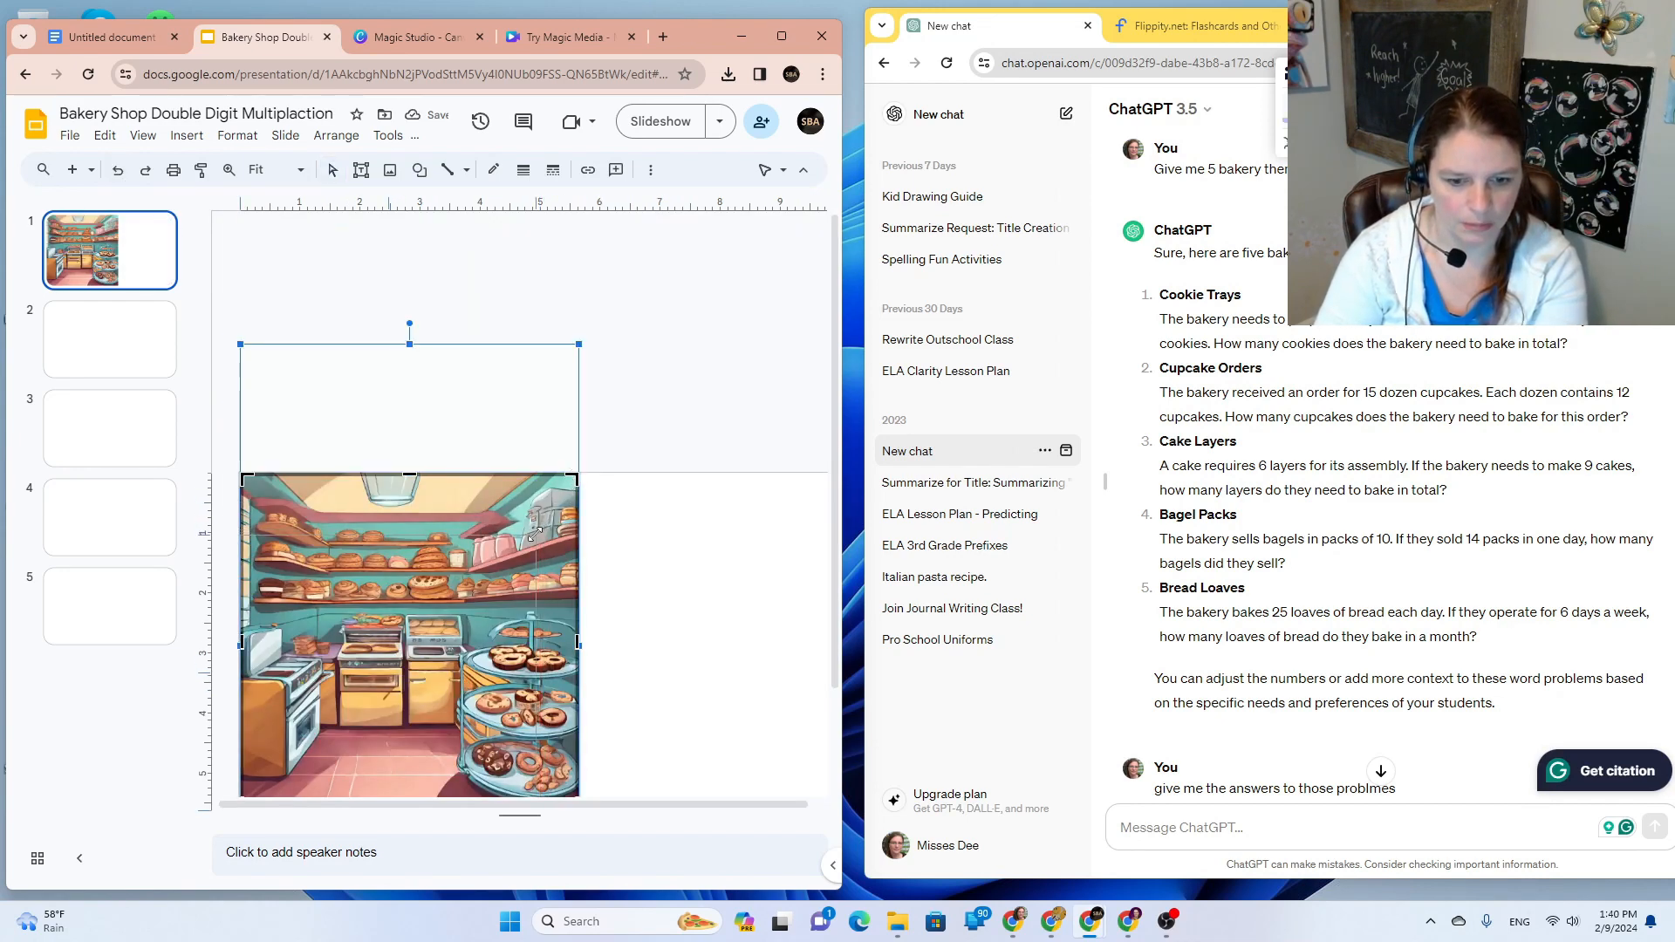
{"action": "left_click_drag", "start_coordinate": [572, 515], "coordinate": [571, 518]}
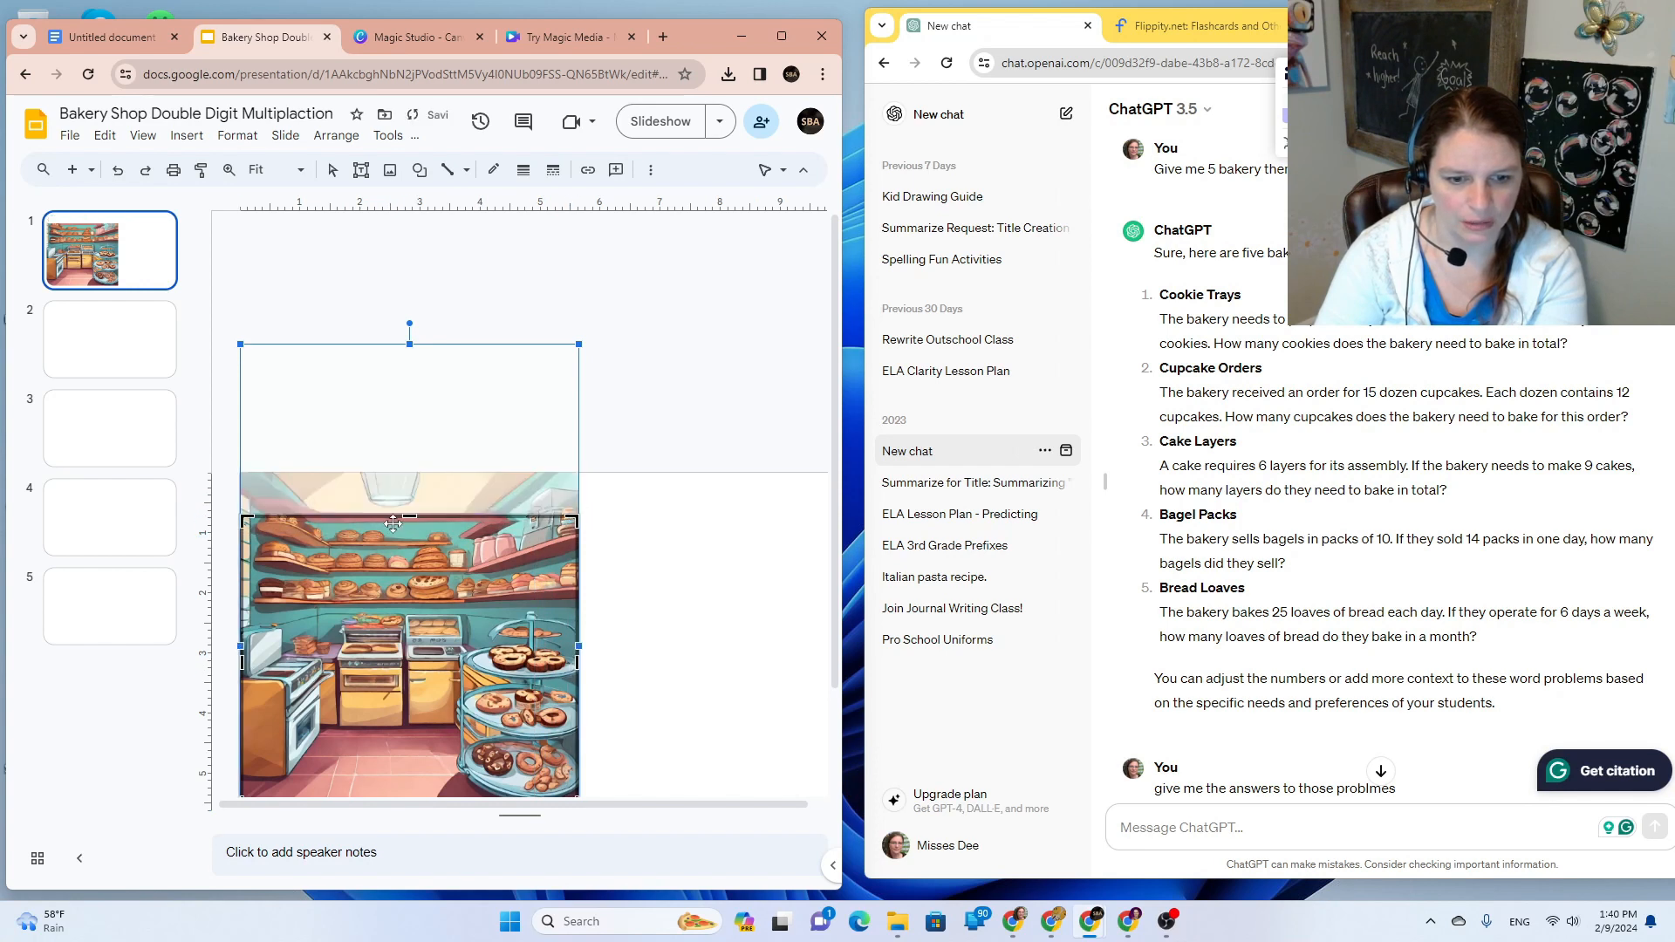
{"action": "left_click_drag", "start_coordinate": [408, 517], "coordinate": [409, 559]}
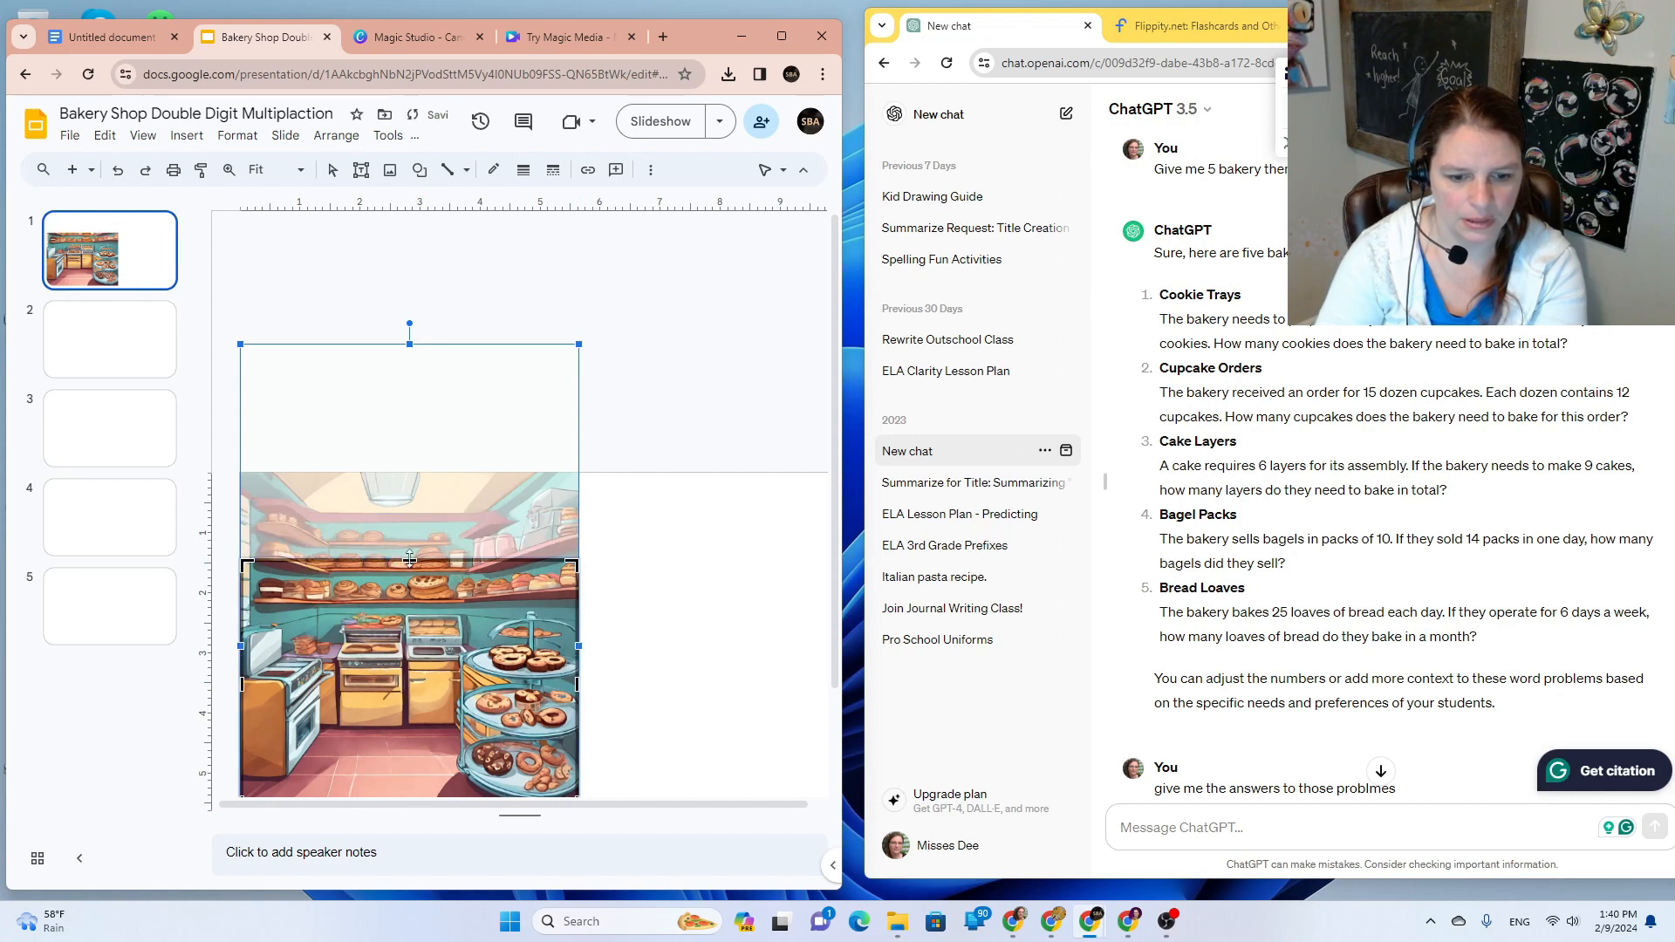
{"action": "double_click", "coordinate": [419, 739]}
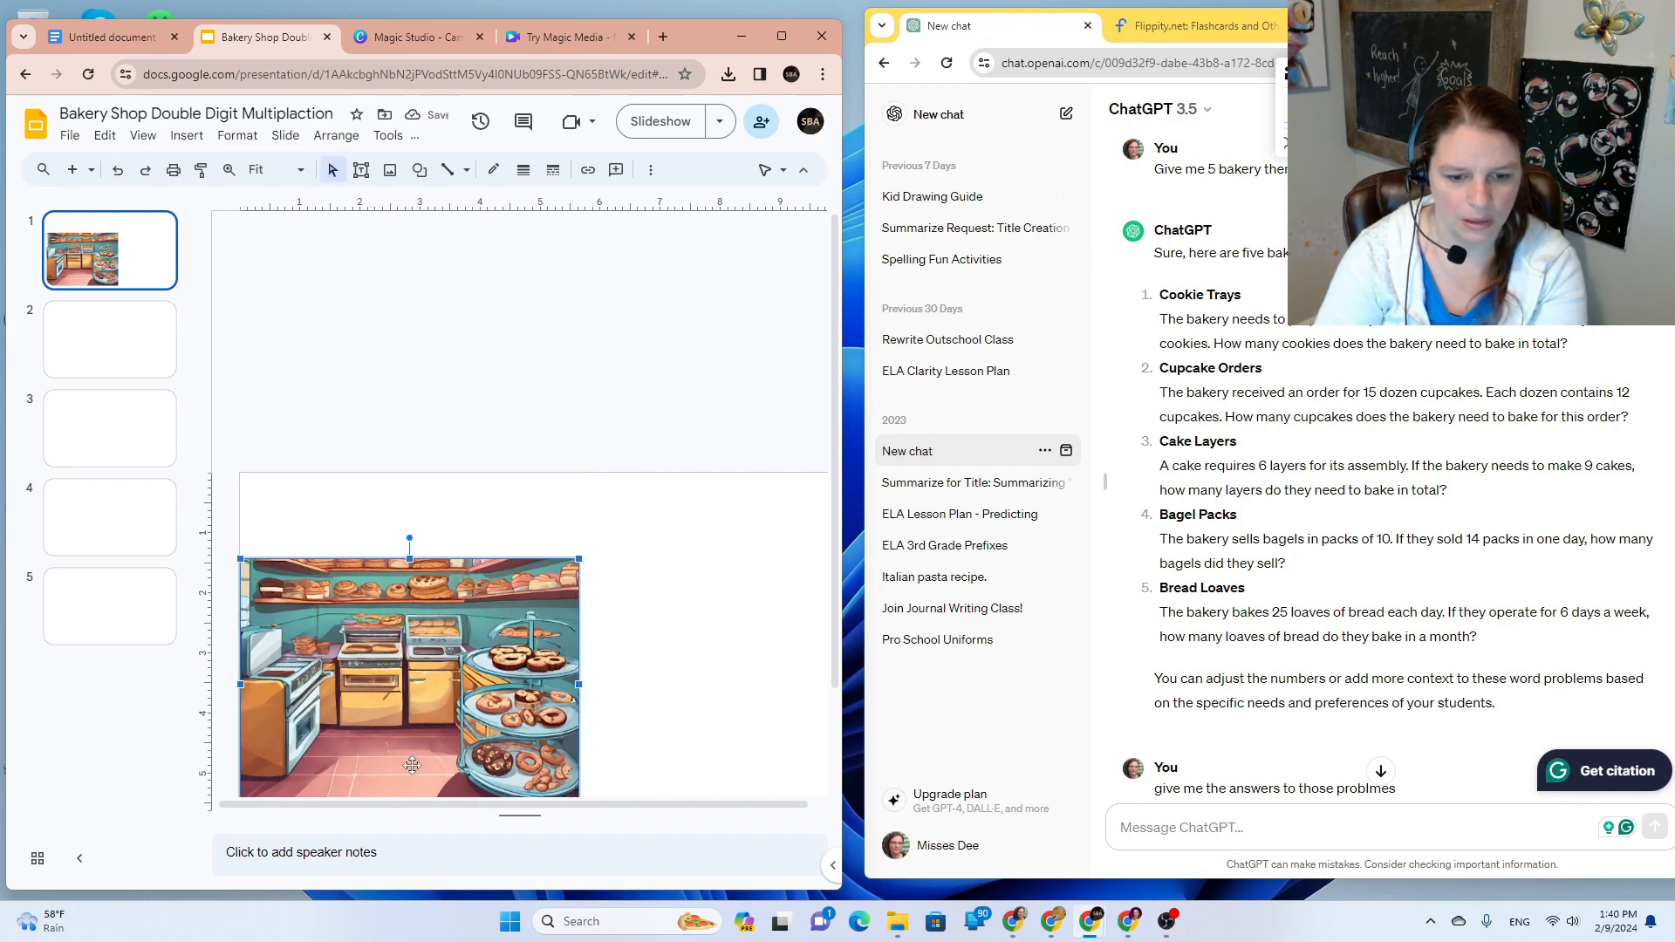
Step: Refine the crop framing and trim a little off the picture's bottom
{"action": "double_click", "coordinate": [411, 748]}
{"action": "left_click_drag", "start_coordinate": [409, 750], "coordinate": [415, 703]}
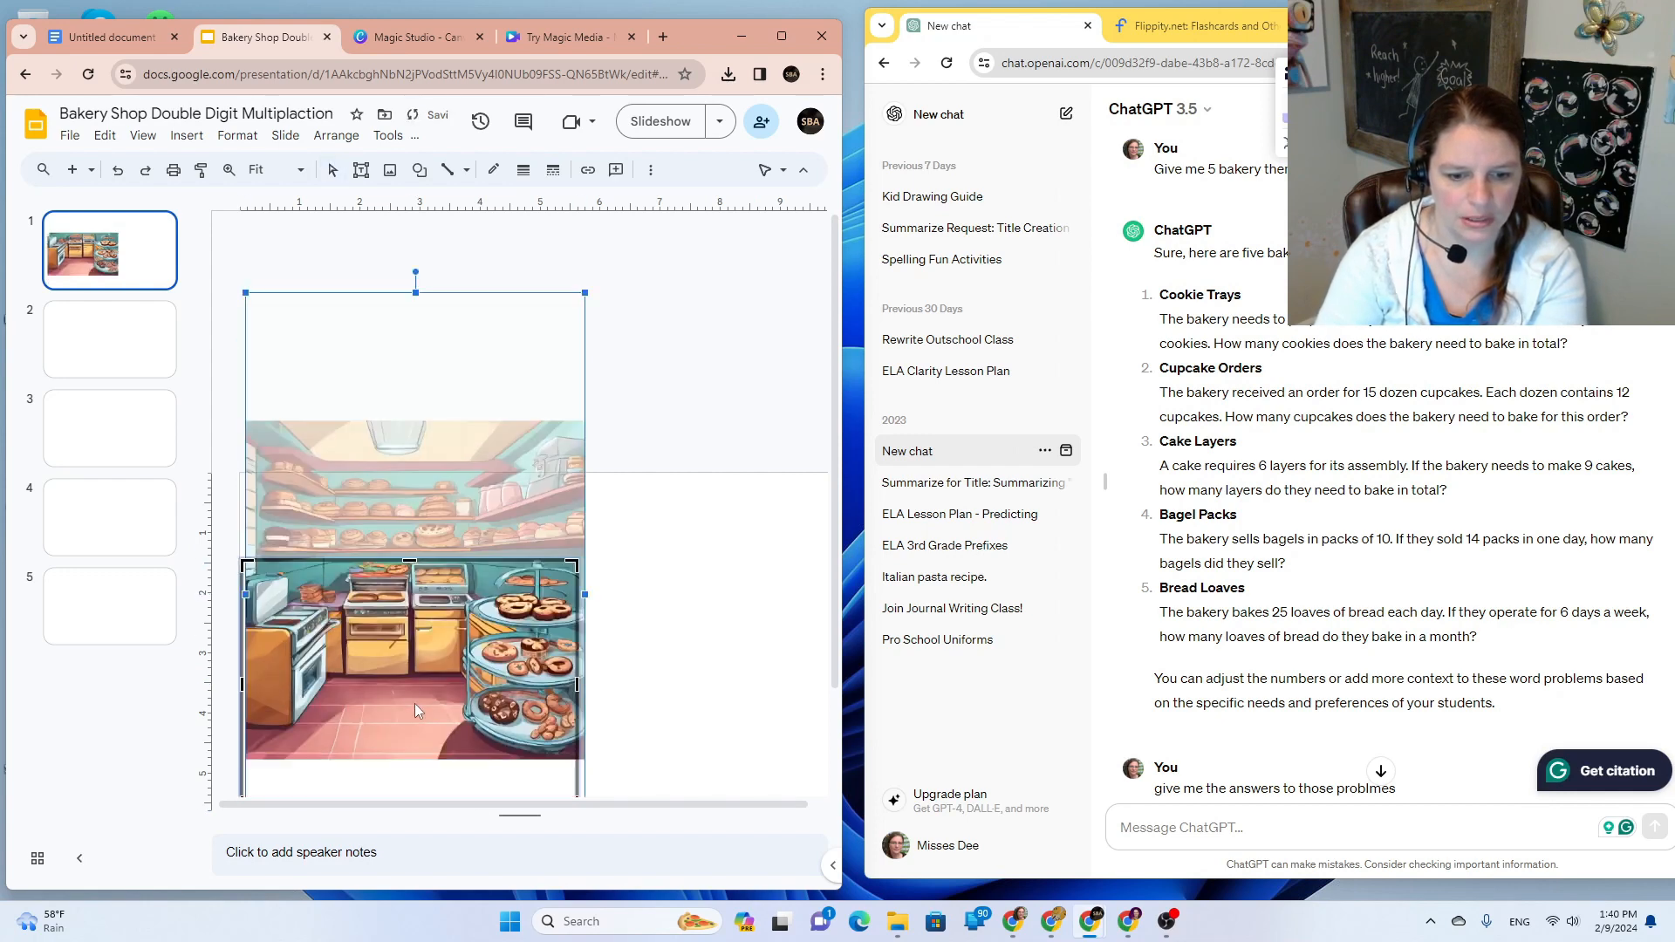
{"action": "left_click", "coordinate": [117, 169]}
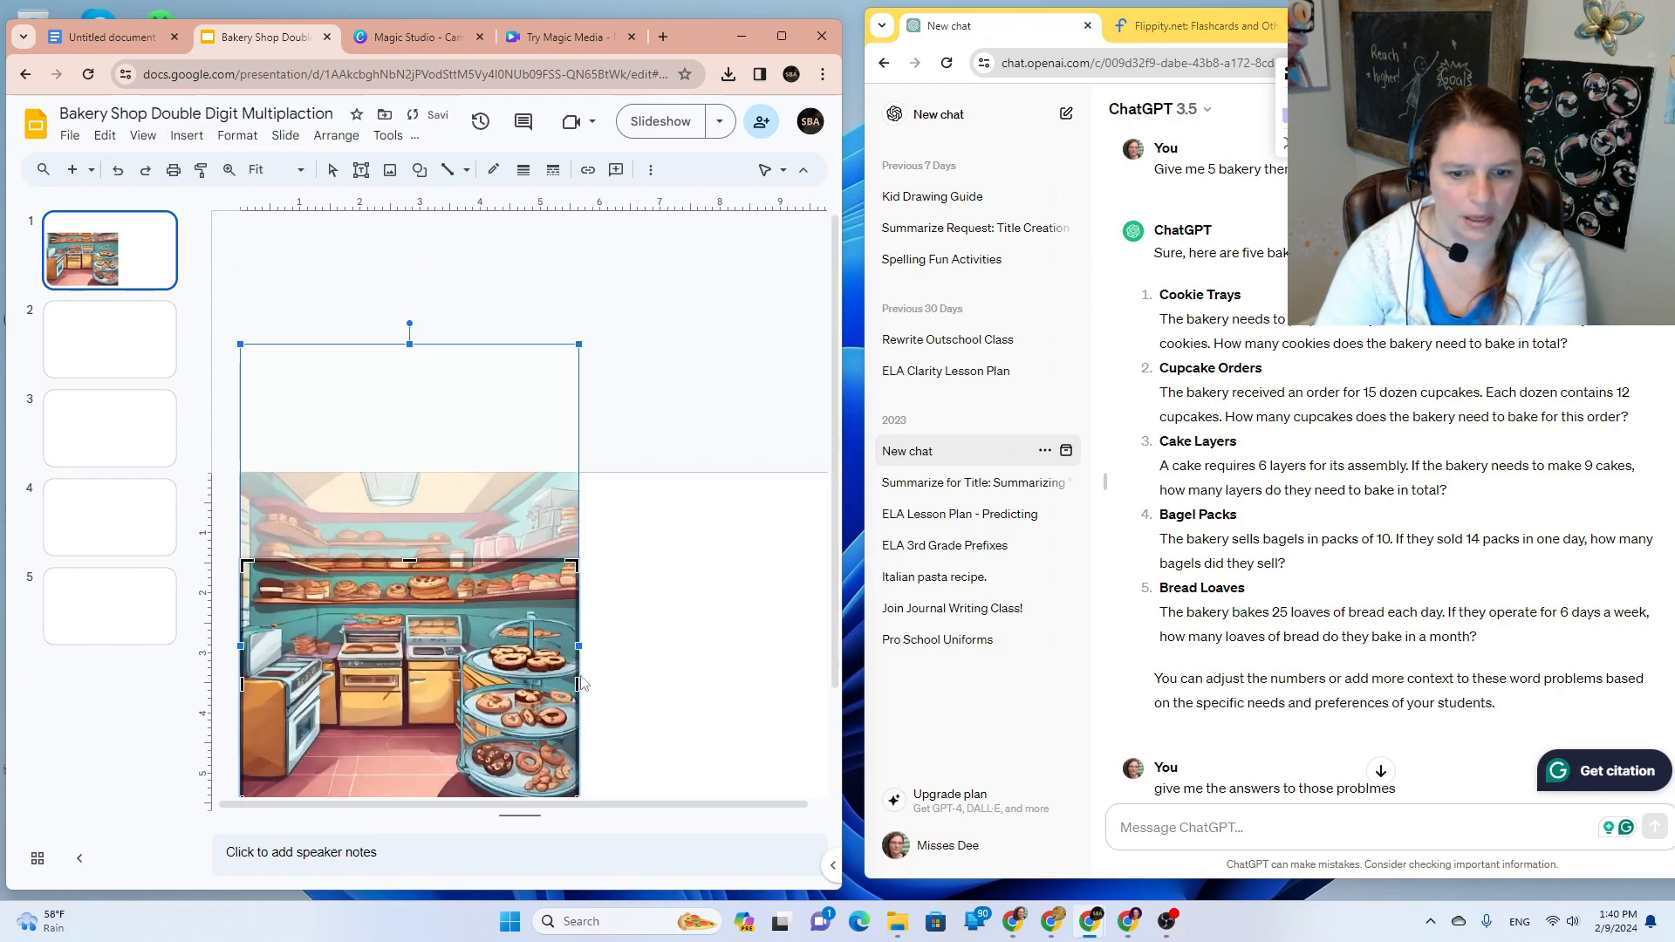
{"action": "key", "text": "Escape"}
{"action": "left_click_drag", "start_coordinate": [462, 729], "coordinate": [466, 688]}
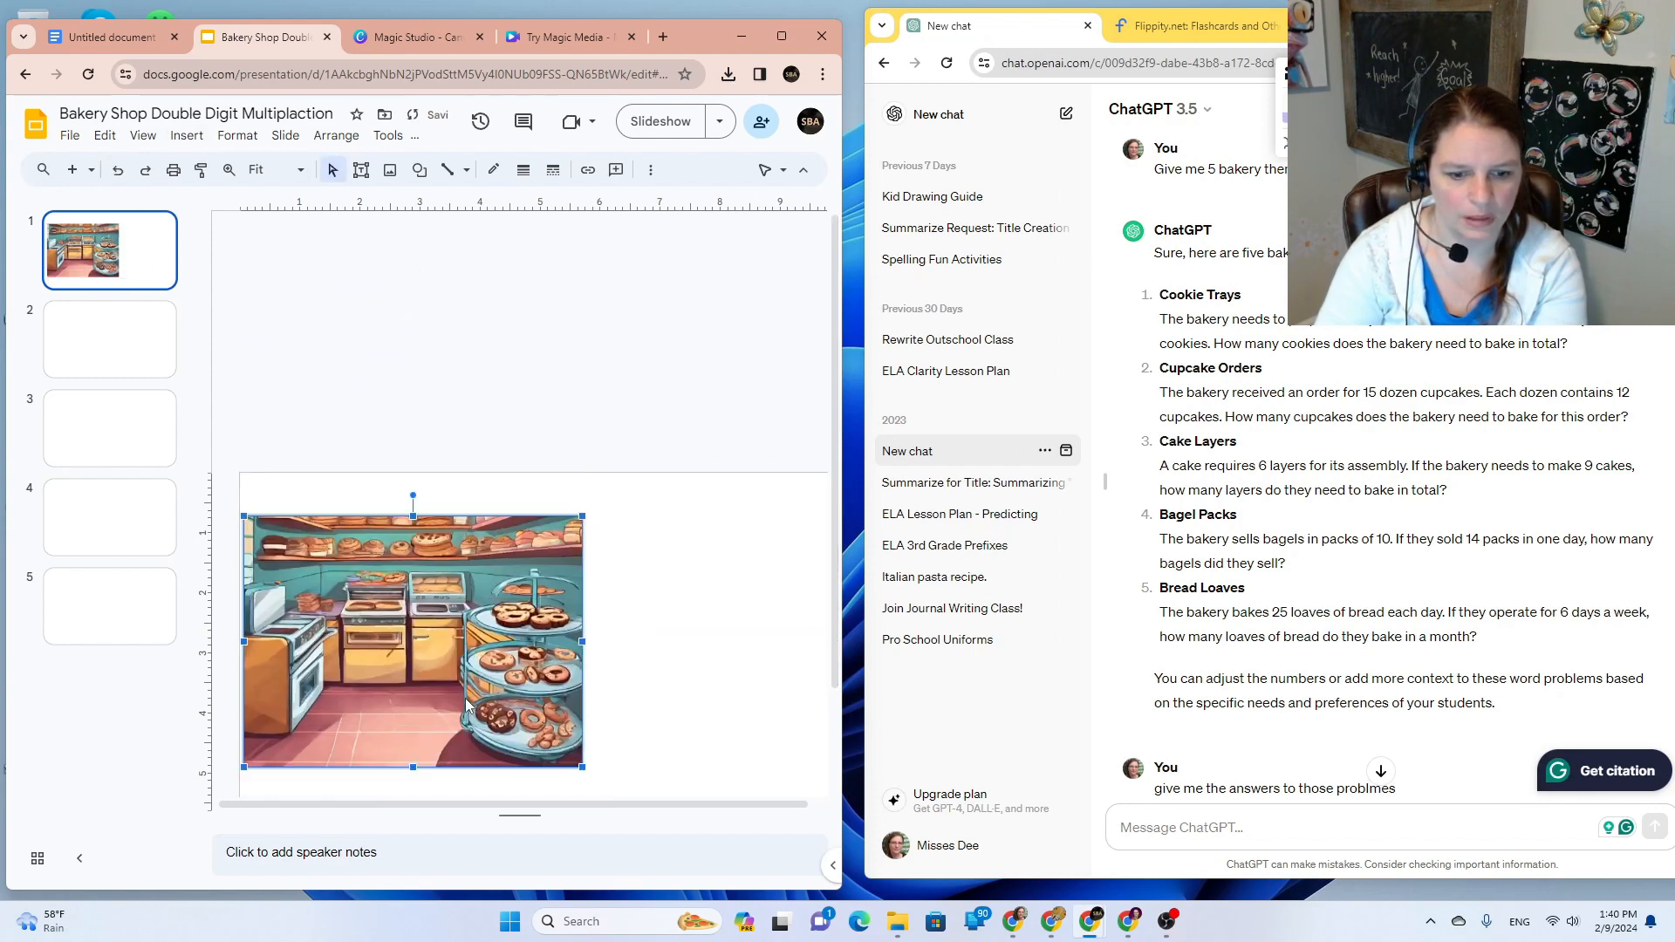
{"action": "double_click", "coordinate": [467, 693]}
{"action": "left_click_drag", "start_coordinate": [416, 767], "coordinate": [427, 730]}
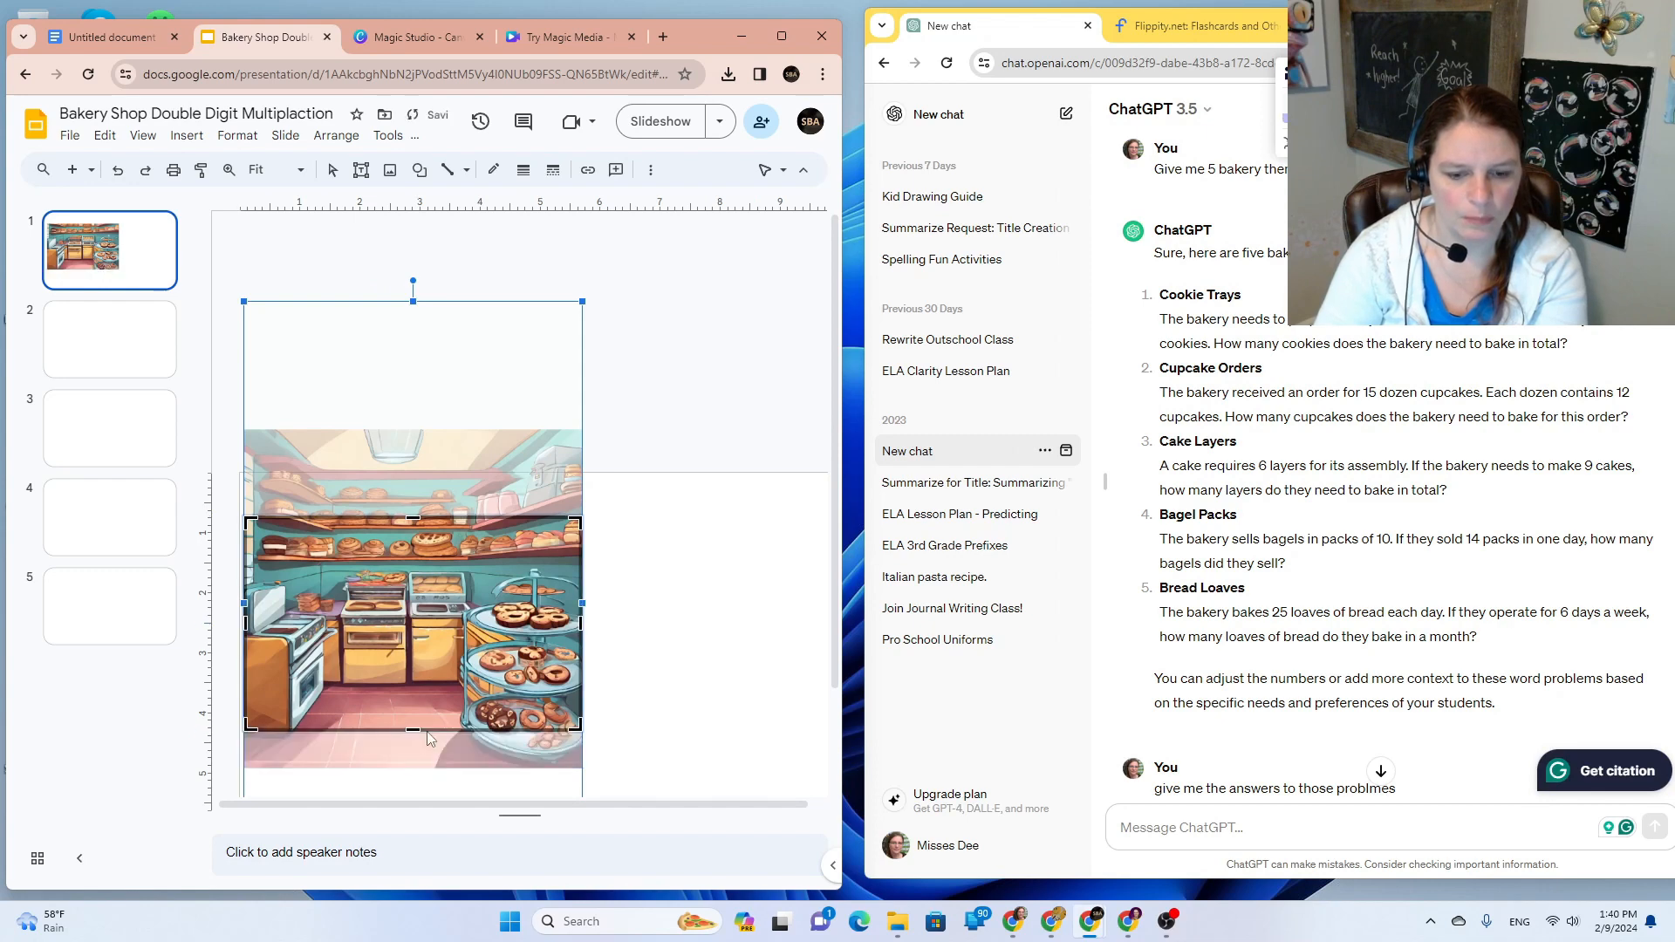
{"action": "left_click", "coordinate": [733, 731]}
{"action": "double_click", "coordinate": [415, 613]}
{"action": "left_click", "coordinate": [708, 697]}
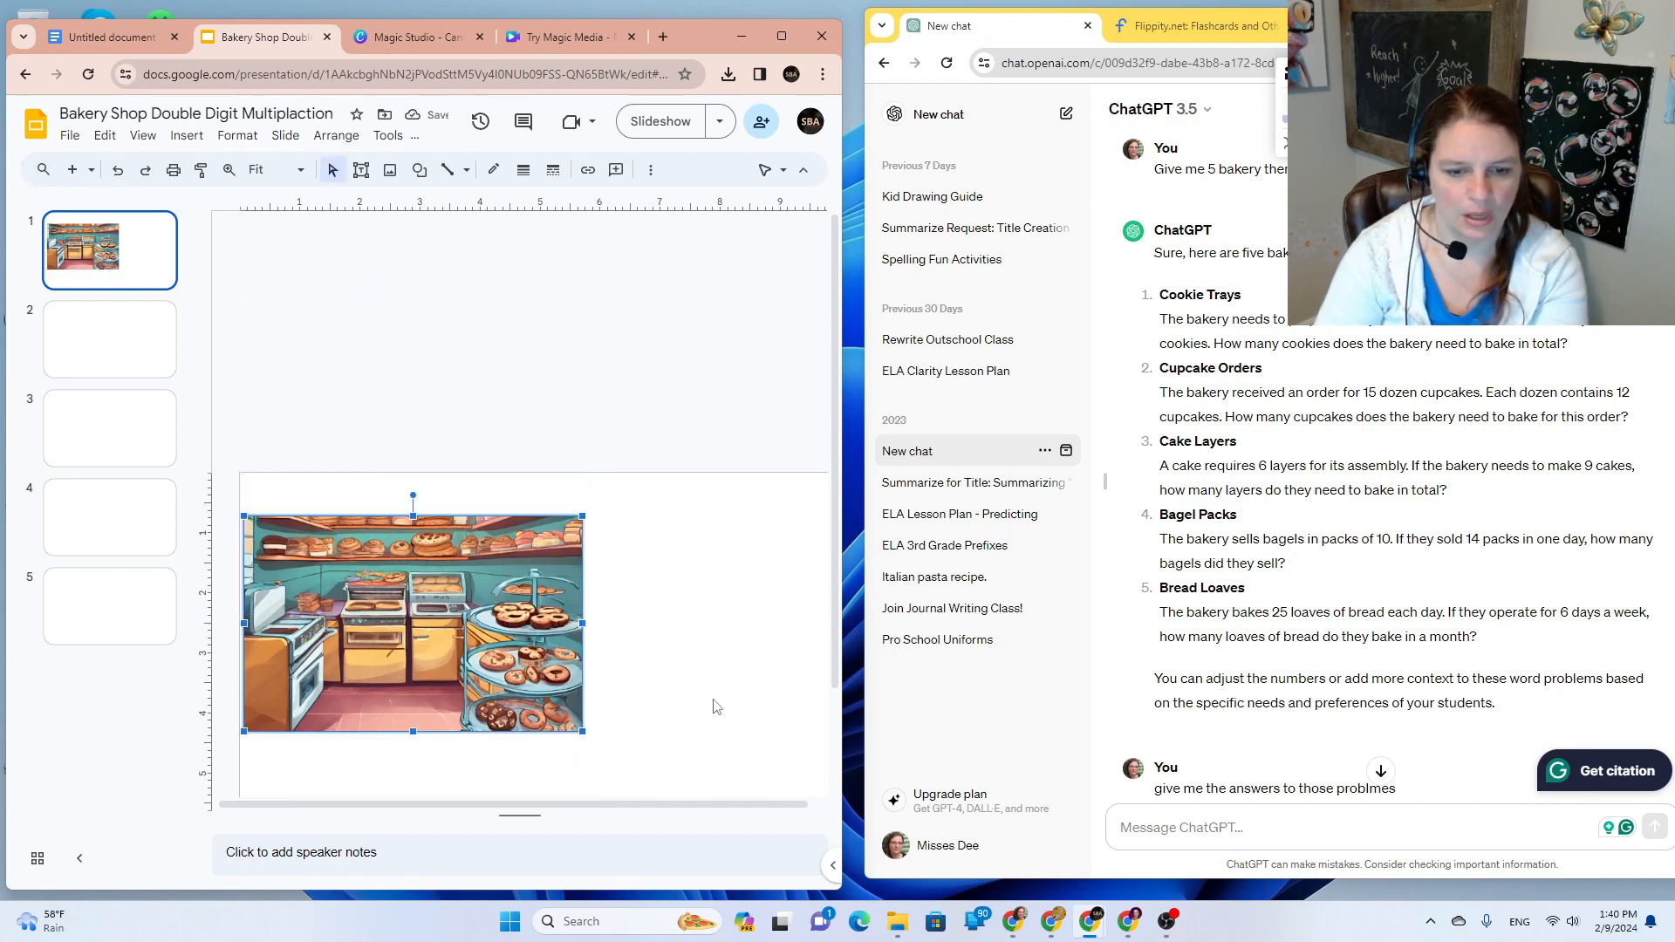
Step: Enlarge the cropped picture across slide 1 and center it horizontally
{"action": "left_click_drag", "start_coordinate": [421, 765], "coordinate": [443, 768]}
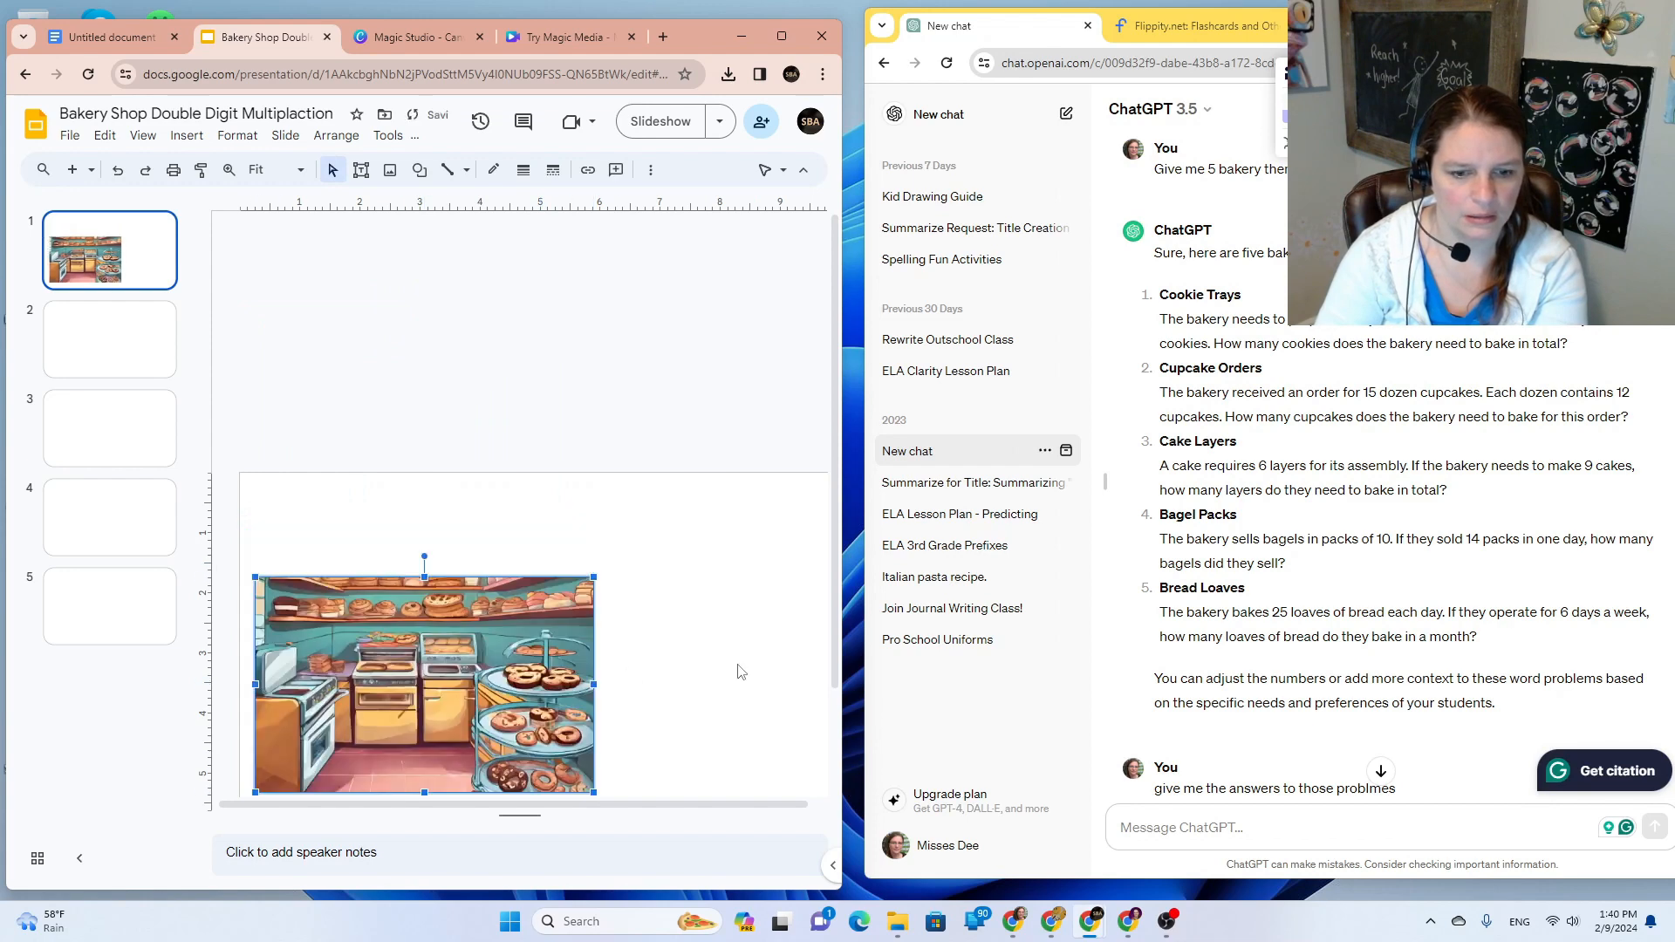
{"action": "scroll", "coordinate": [741, 673], "scroll_direction": "down", "scroll_amount": 2}
{"action": "left_click_drag", "start_coordinate": [520, 627], "coordinate": [506, 644]}
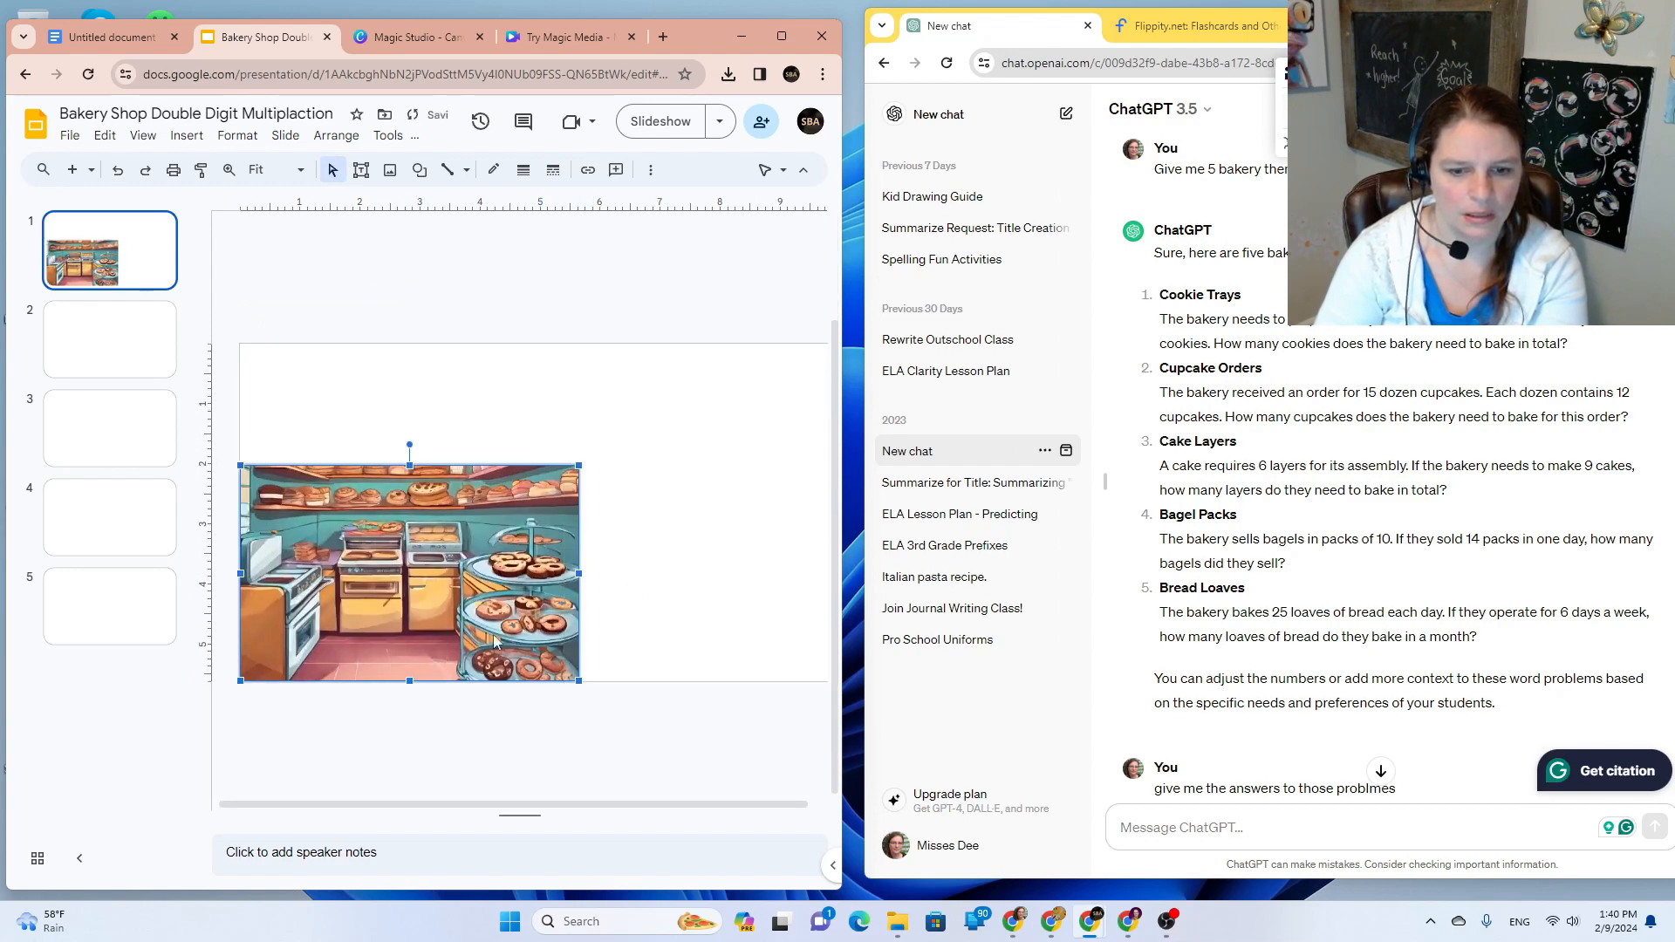
{"action": "left_click_drag", "start_coordinate": [580, 470], "coordinate": [769, 345]}
{"action": "left_click_drag", "start_coordinate": [565, 555], "coordinate": [640, 555]}
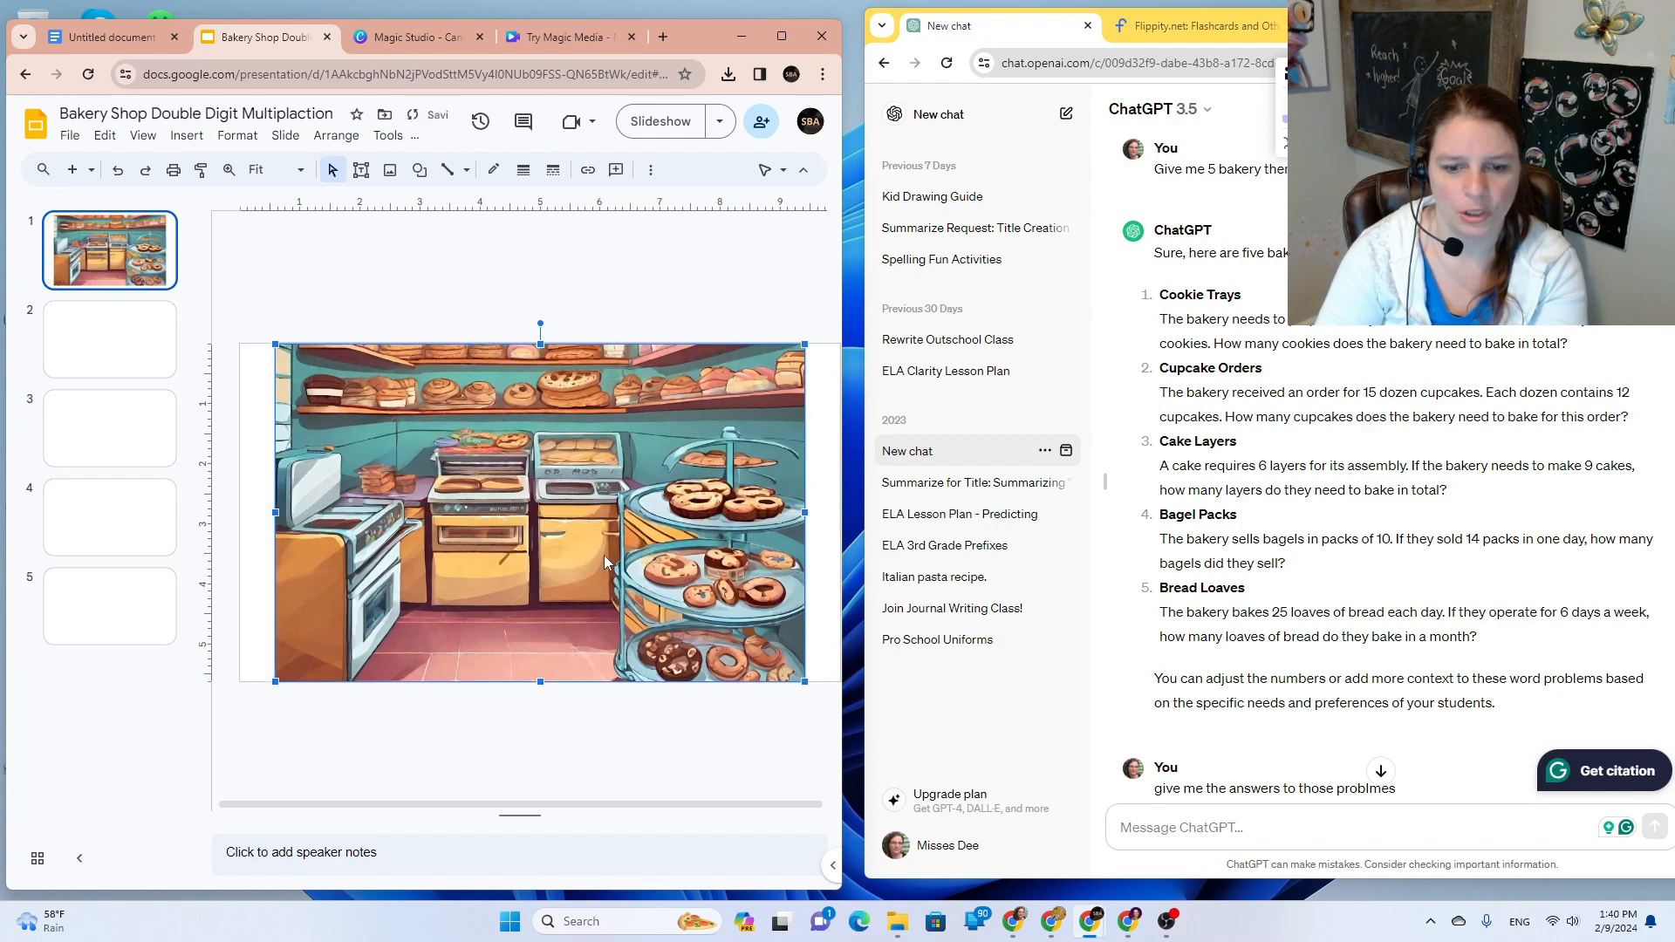
{"action": "left_click", "coordinate": [825, 602]}
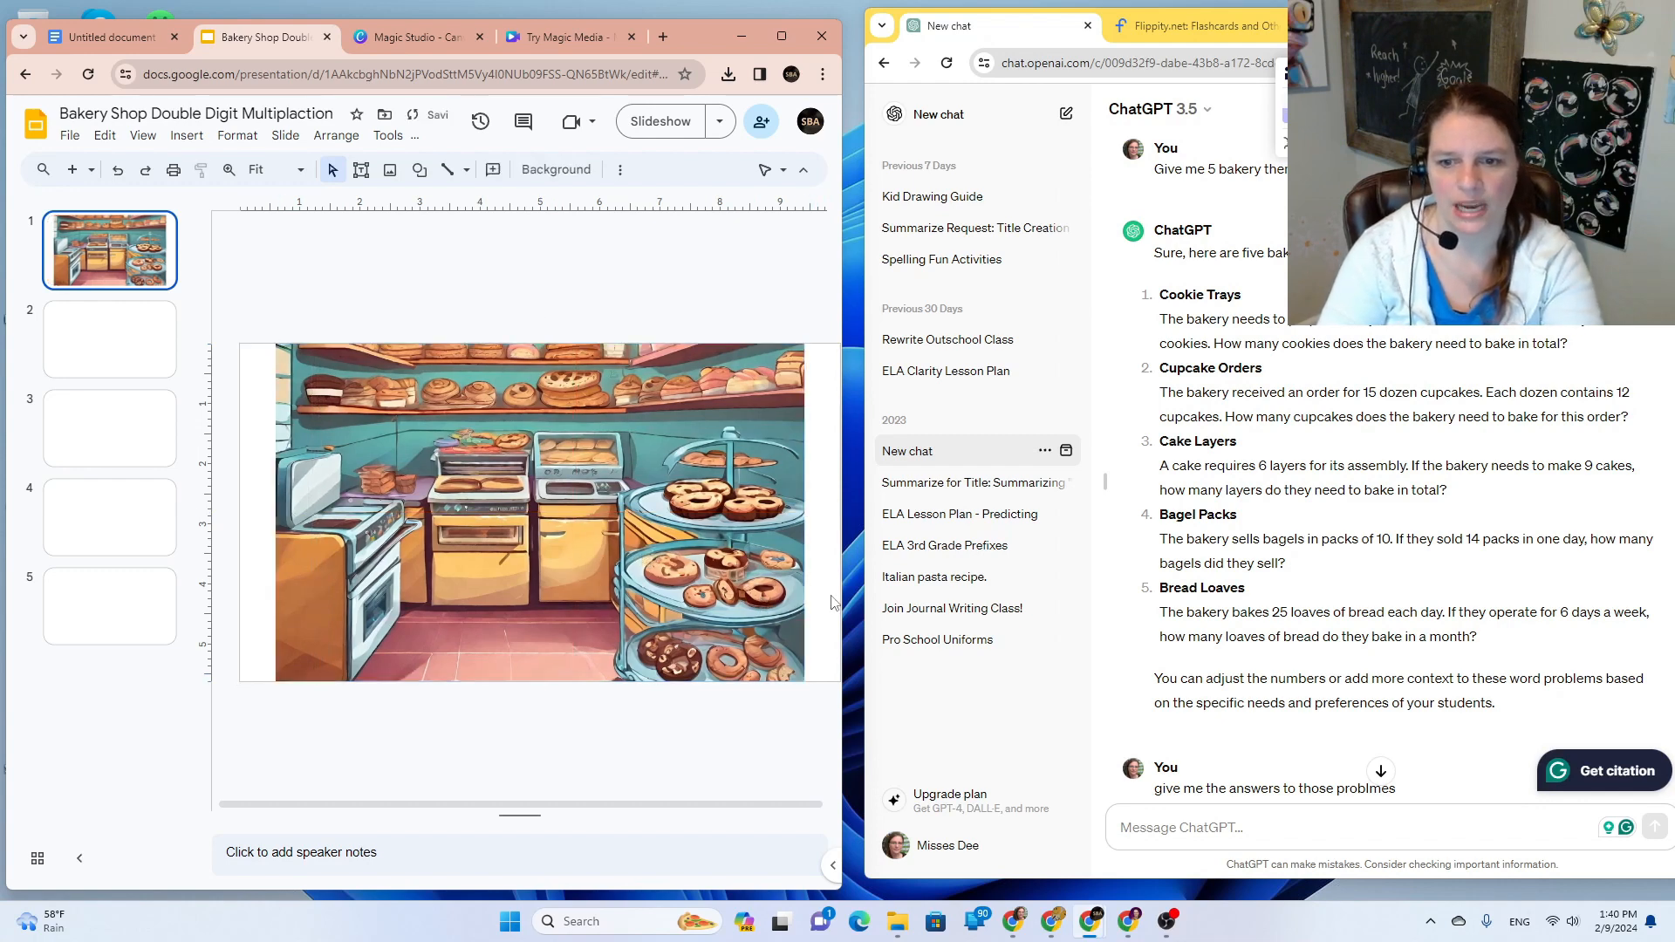
Step: Draw a rectangle shape over the whole bakery picture on slide 1
{"action": "key", "text": "Page_Down"}
{"action": "key", "text": "Page_Up"}
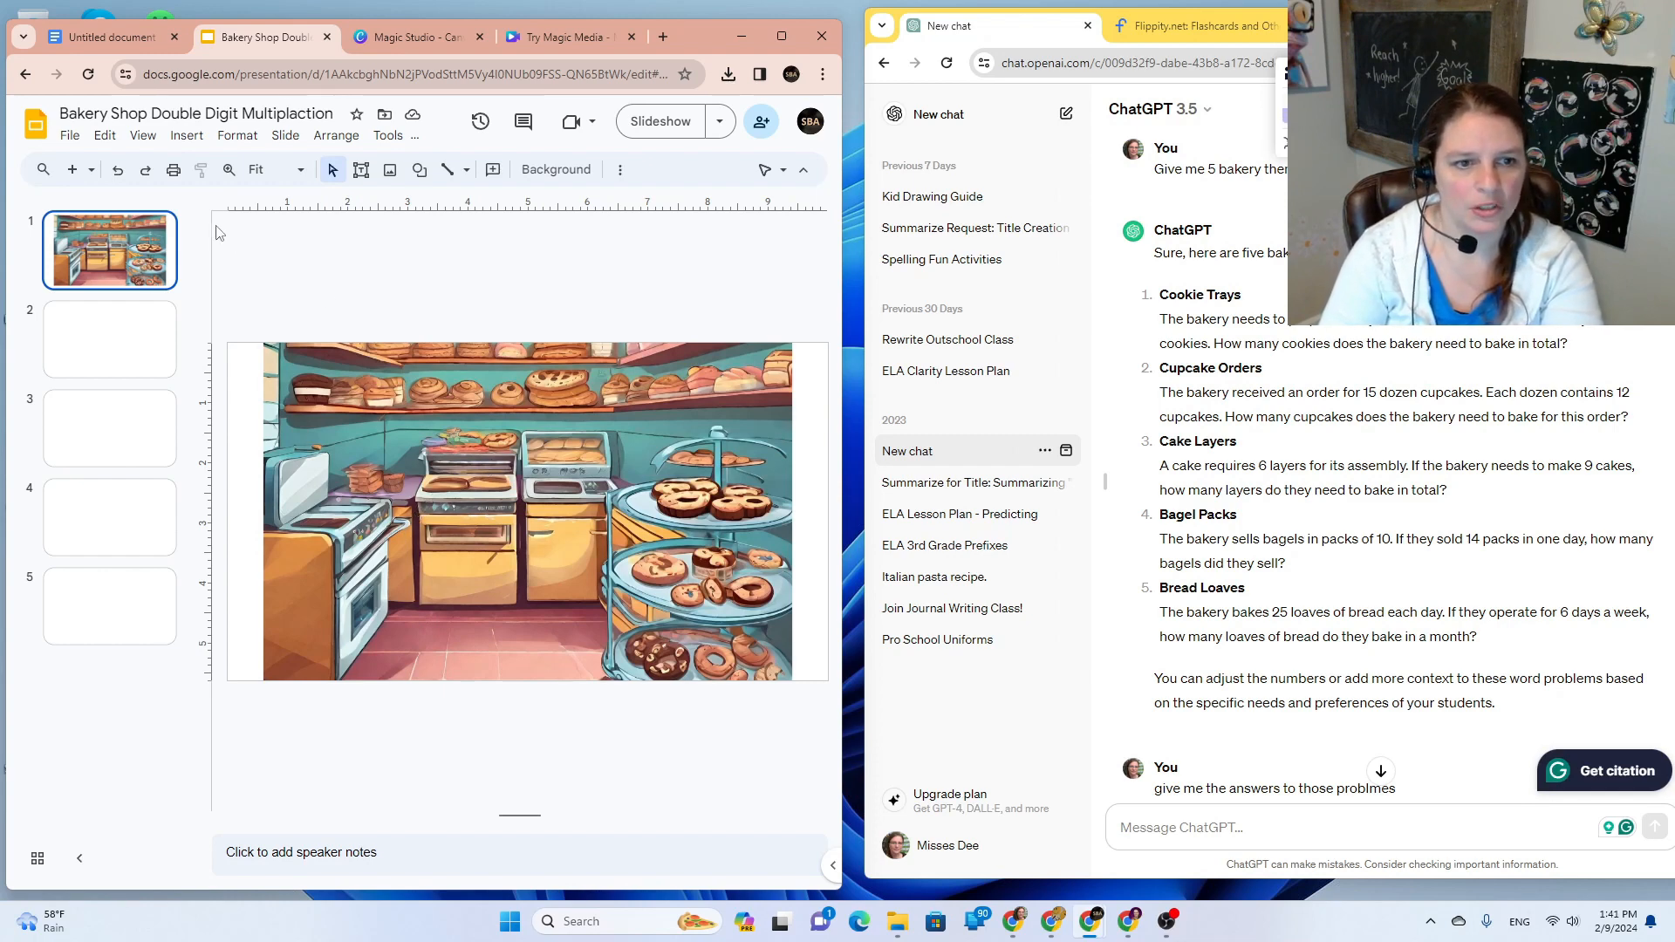
{"action": "left_click", "coordinate": [185, 137]}
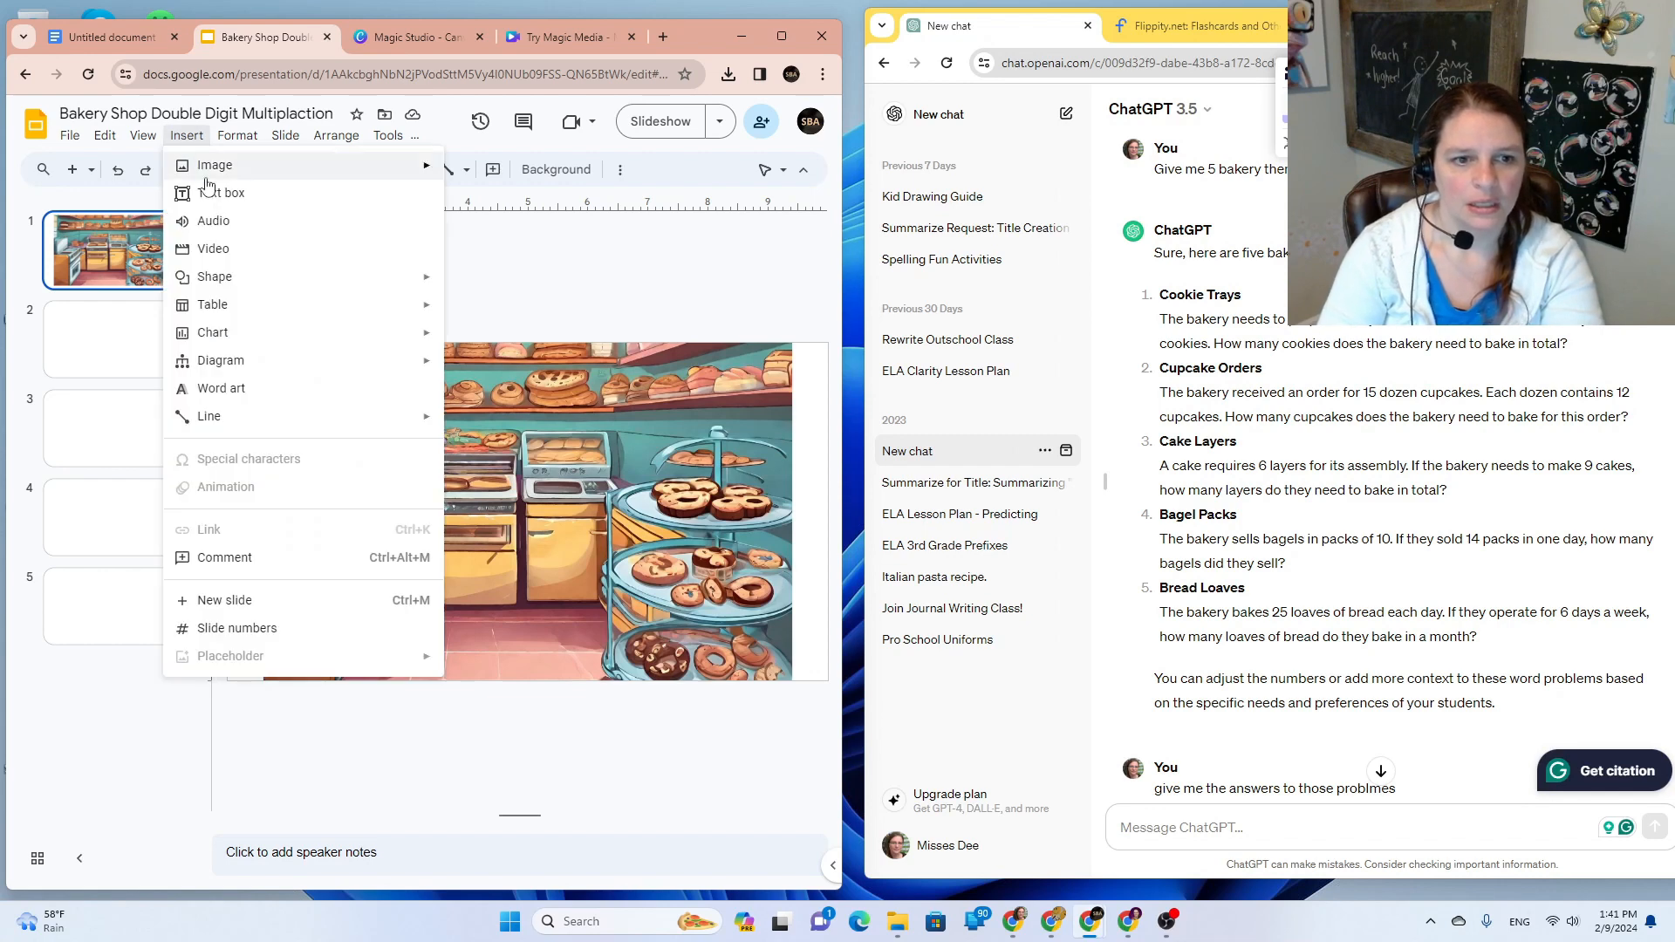
{"action": "mouse_move", "coordinate": [370, 281]}
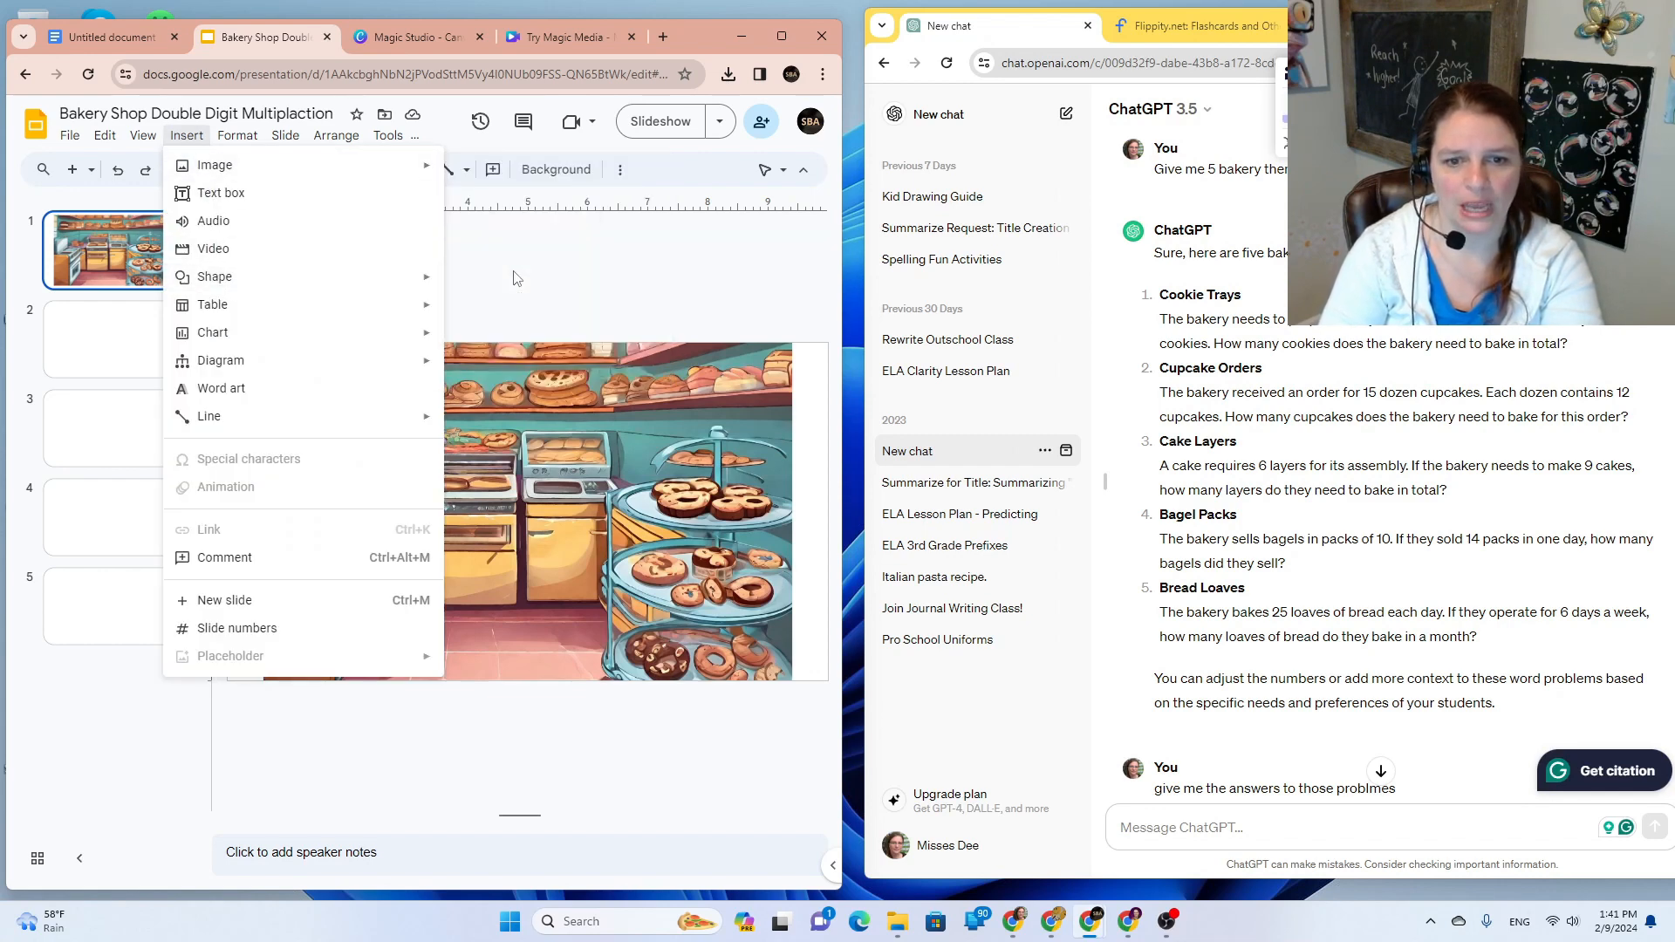
{"action": "mouse_move", "coordinate": [517, 290]}
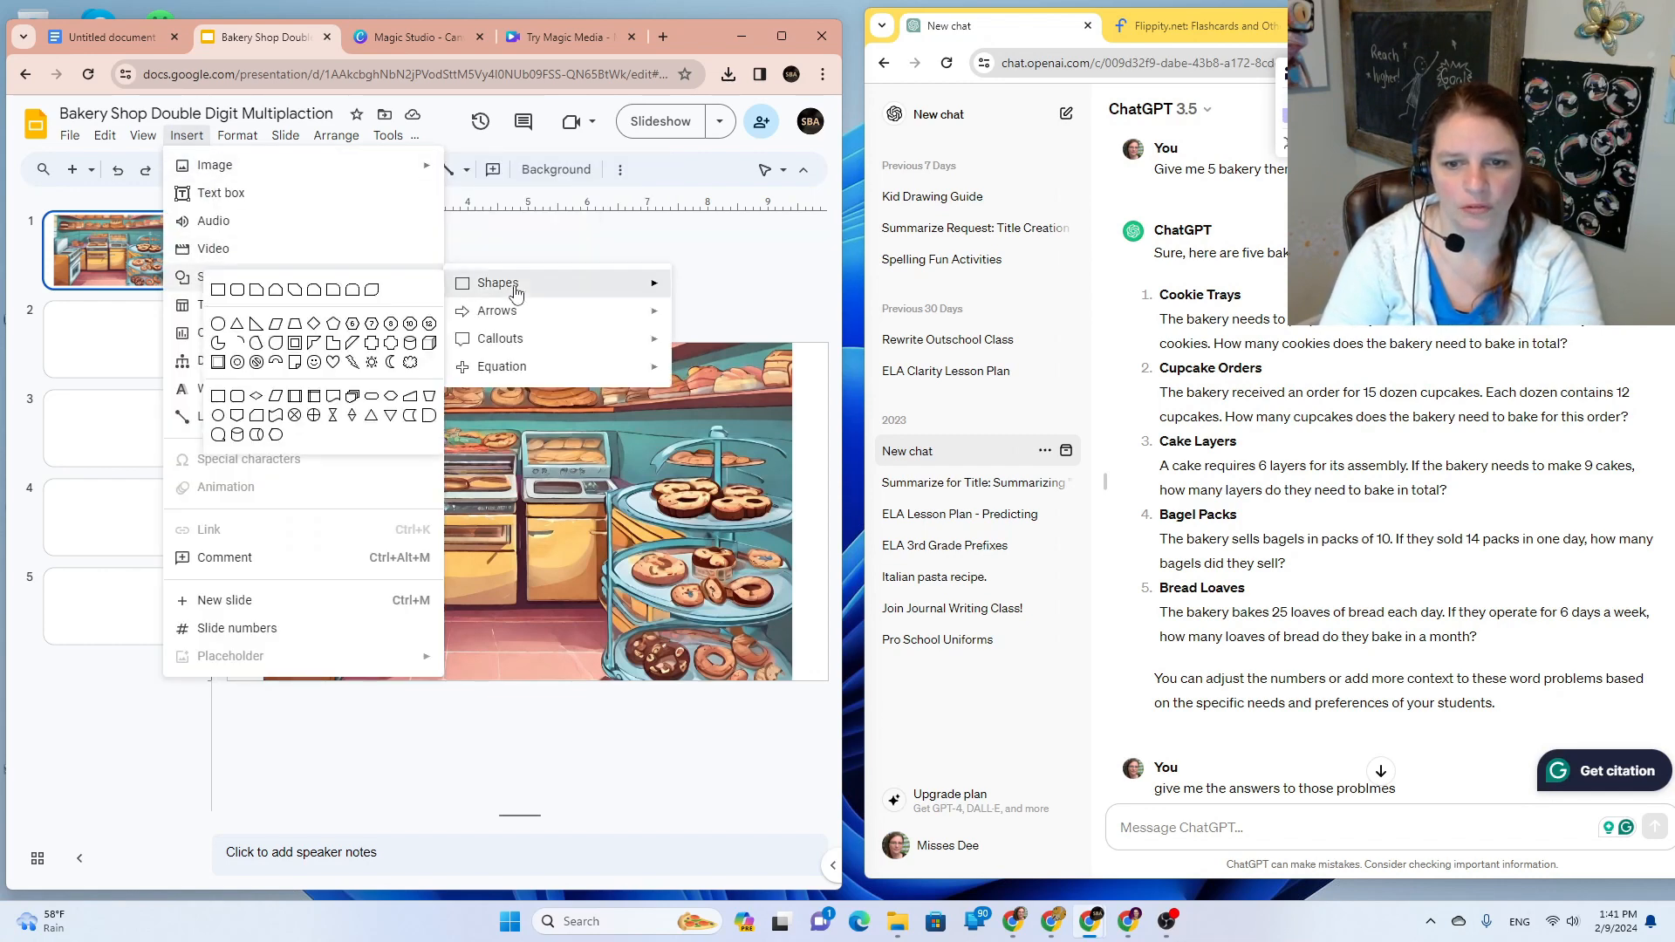
{"action": "left_click", "coordinate": [215, 290]}
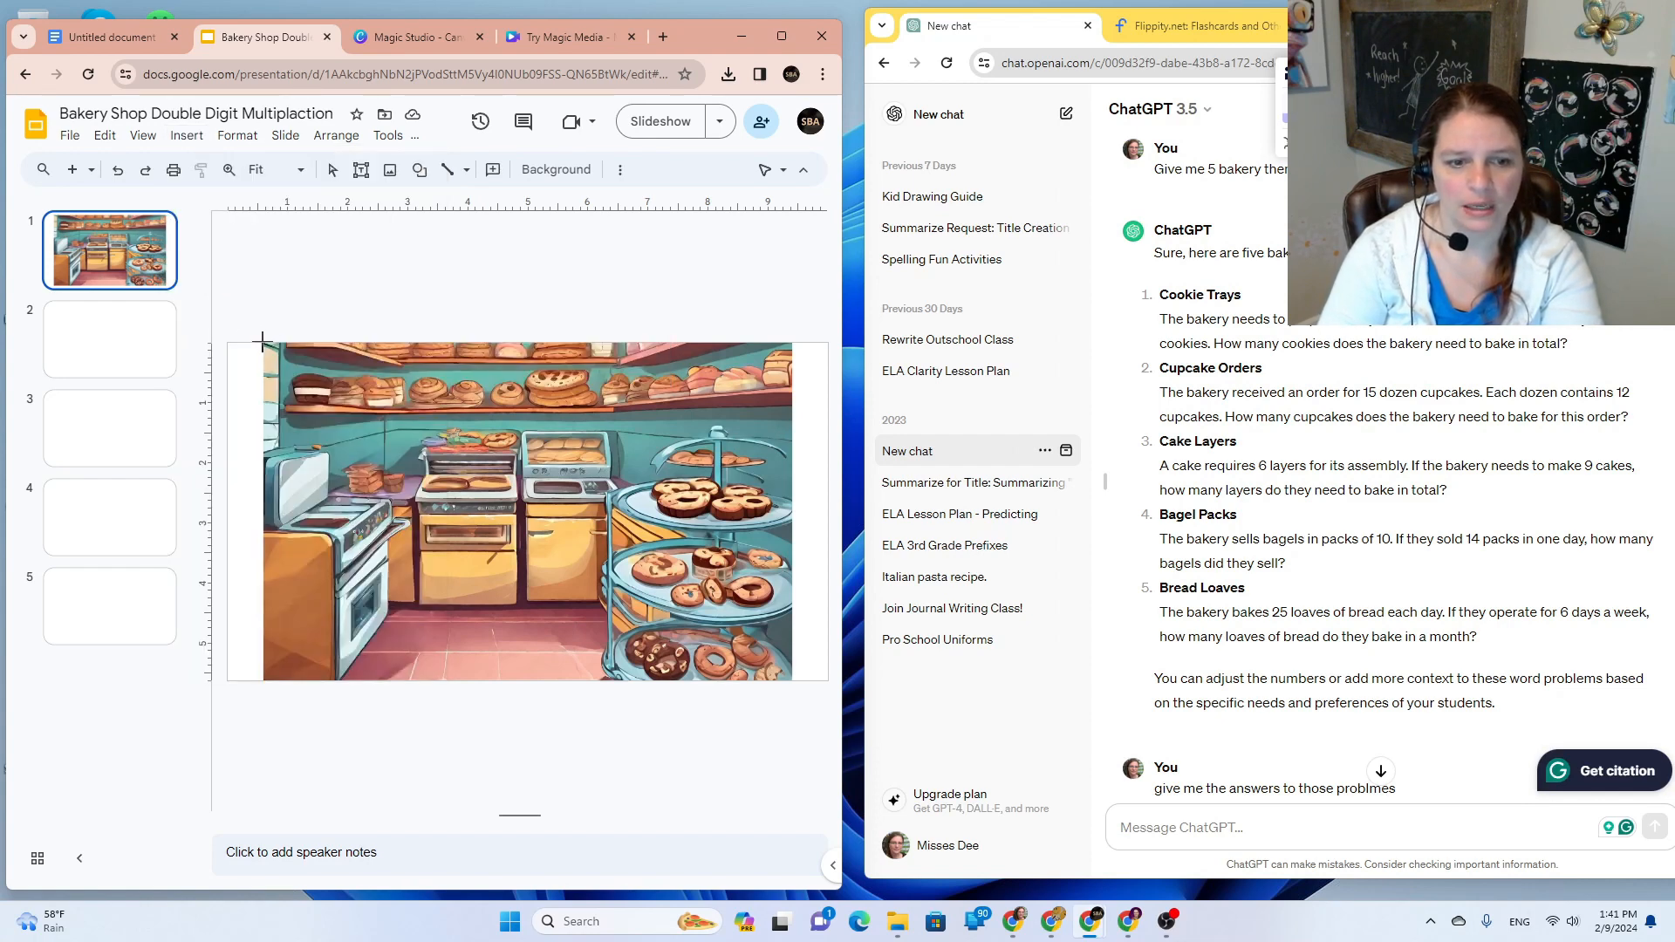
{"action": "left_click_drag", "start_coordinate": [230, 345], "coordinate": [829, 677]}
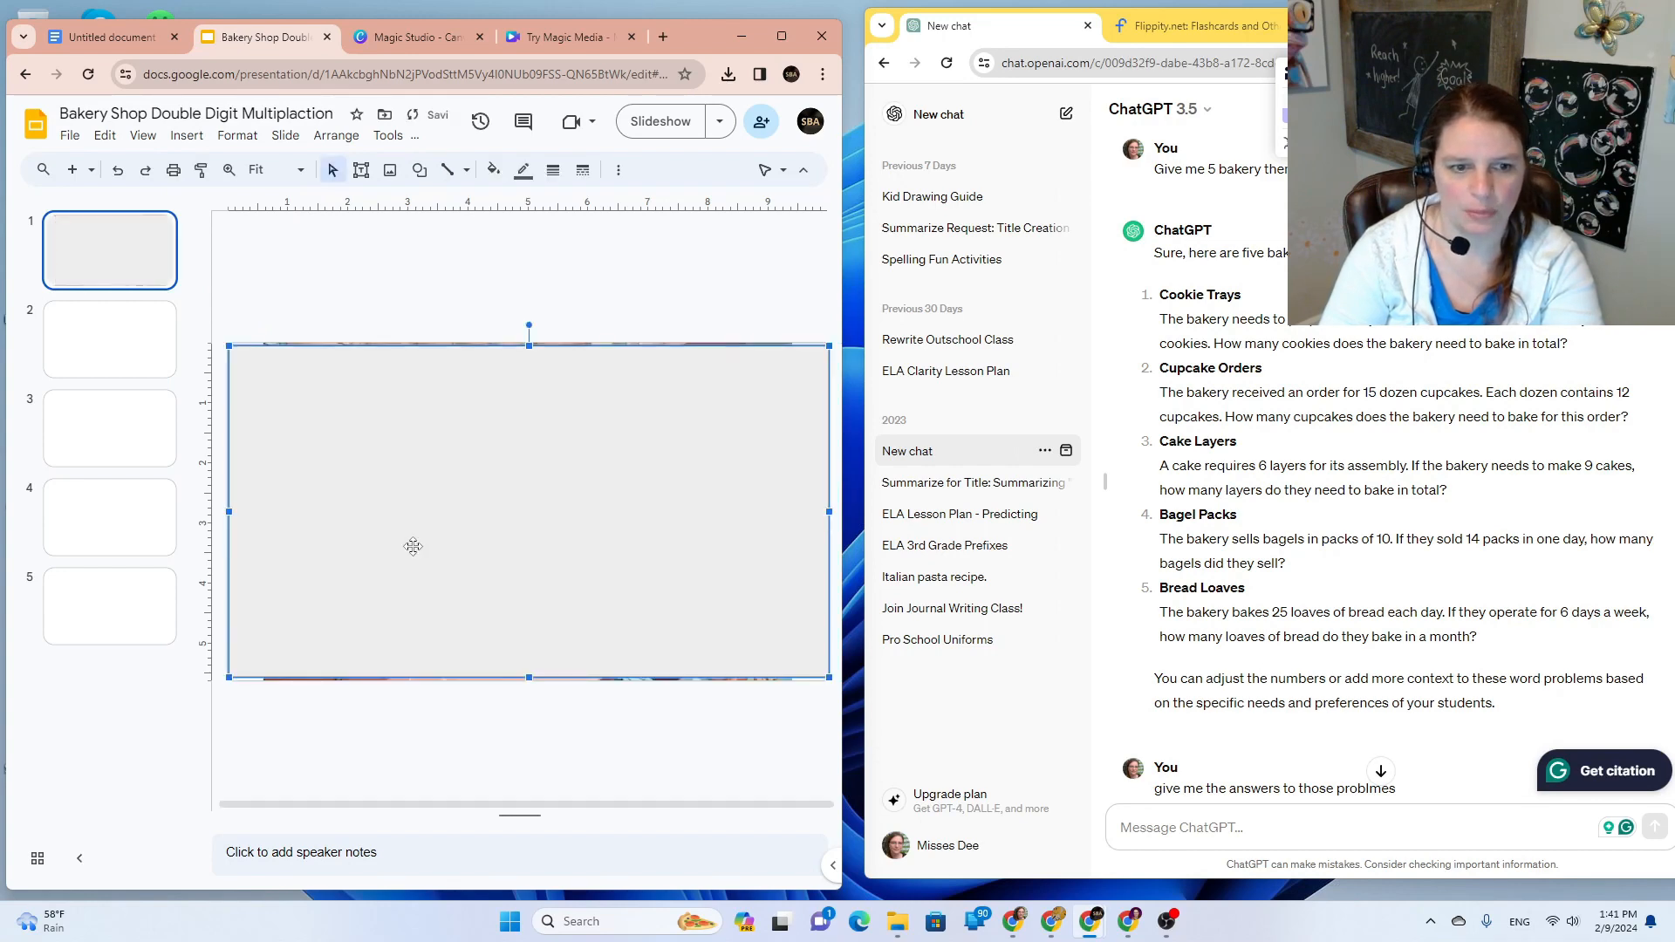
Step: Align the rectangle's edges with the picture's bottom and right edges
{"action": "left_click_drag", "start_coordinate": [412, 547], "coordinate": [414, 547]}
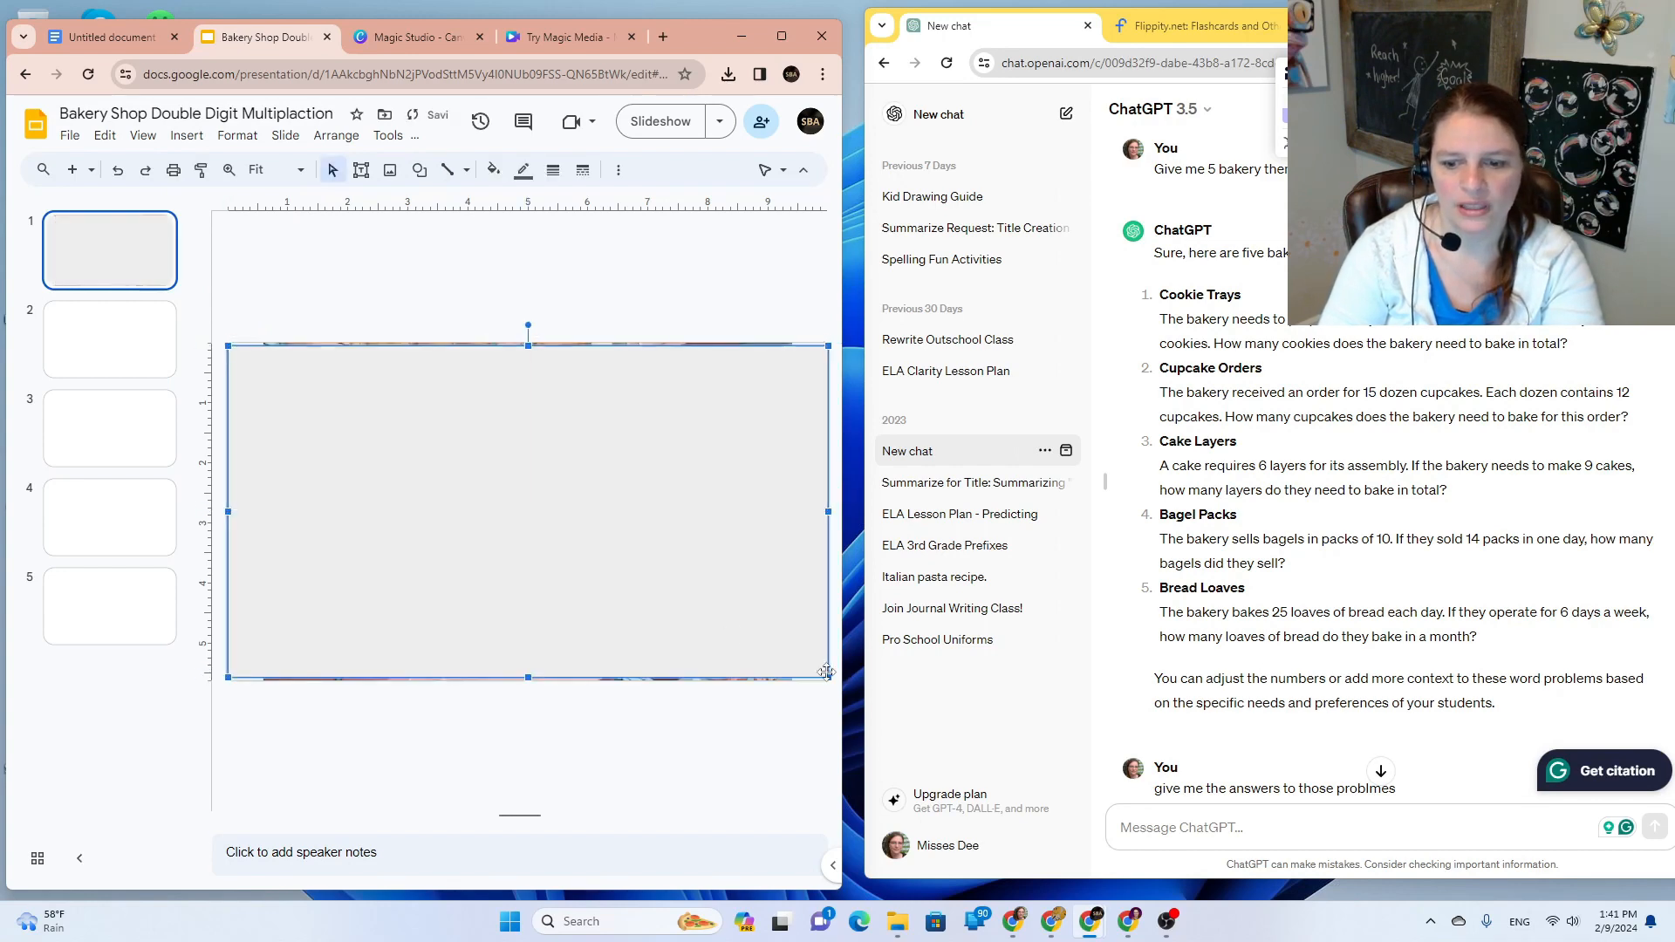
{"action": "left_click_drag", "start_coordinate": [828, 677], "coordinate": [833, 681]}
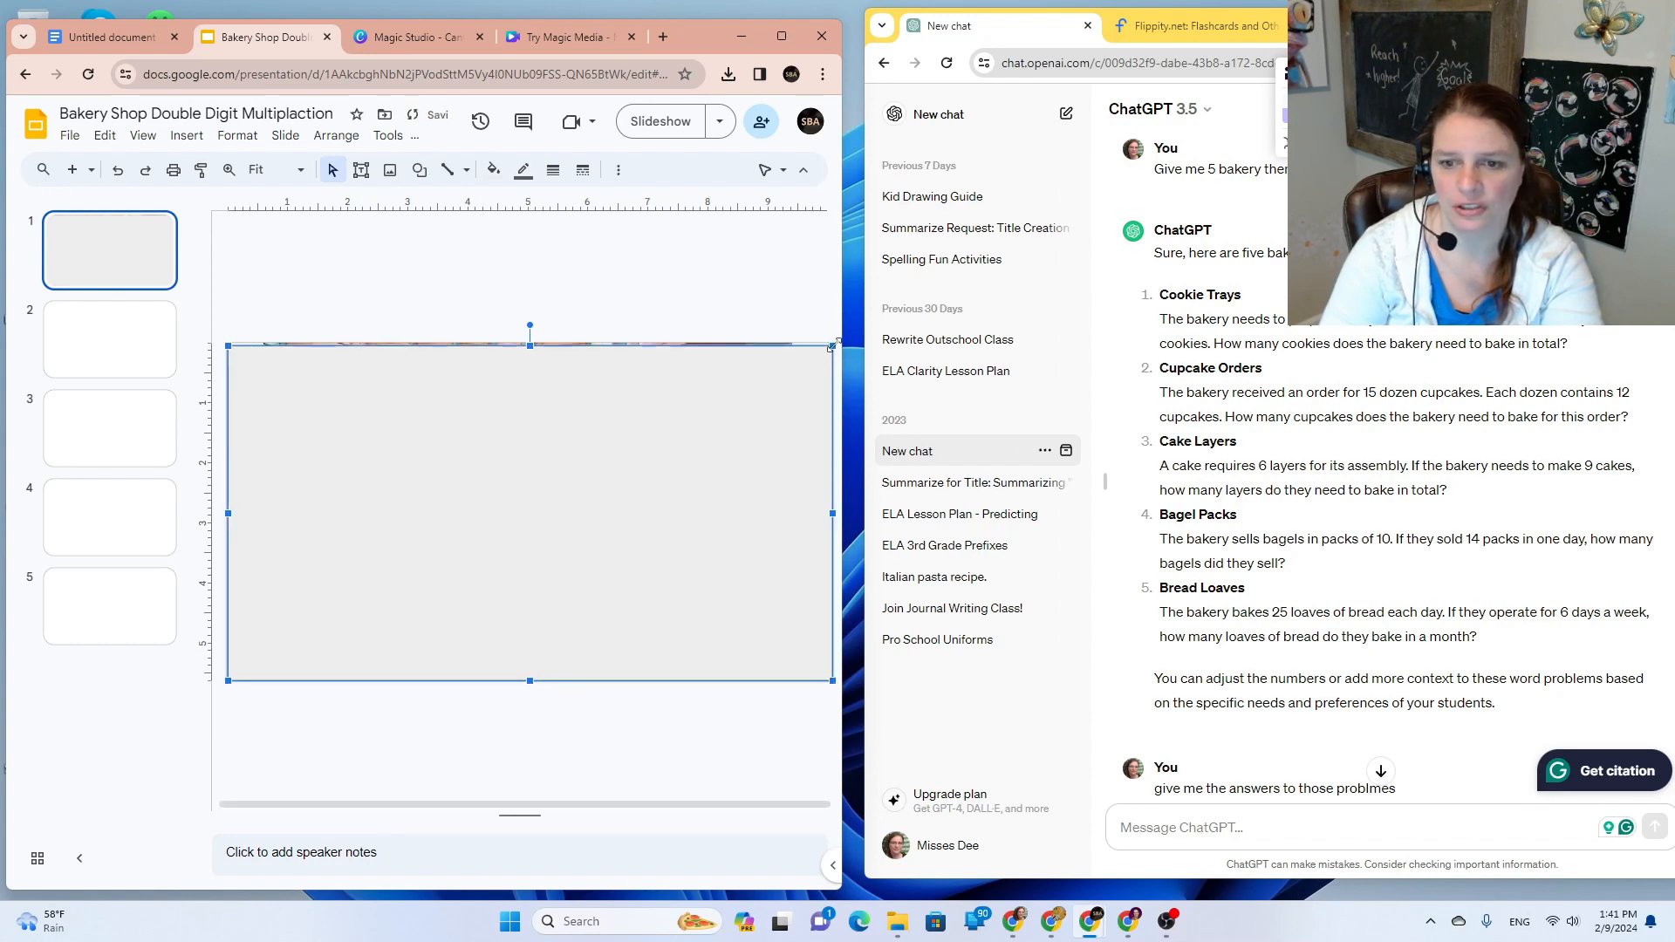
{"action": "left_click_drag", "start_coordinate": [833, 345], "coordinate": [835, 343]}
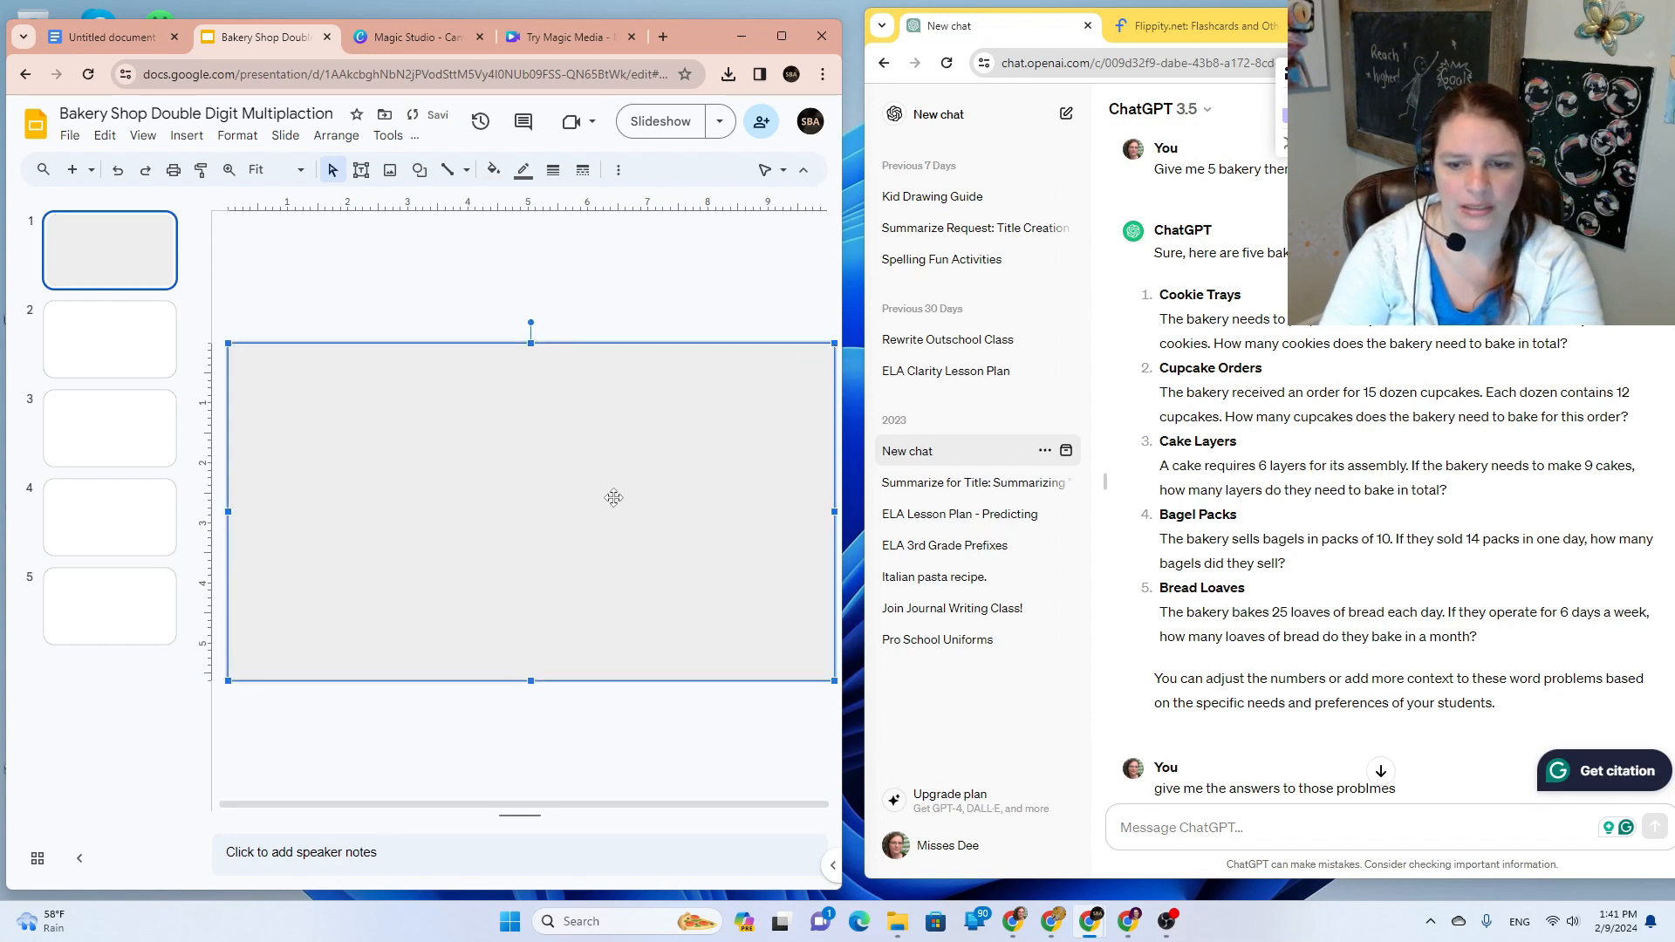
Step: Set the rectangle's fill color and border color both to Transparent
{"action": "left_click_drag", "start_coordinate": [614, 498], "coordinate": [610, 498]}
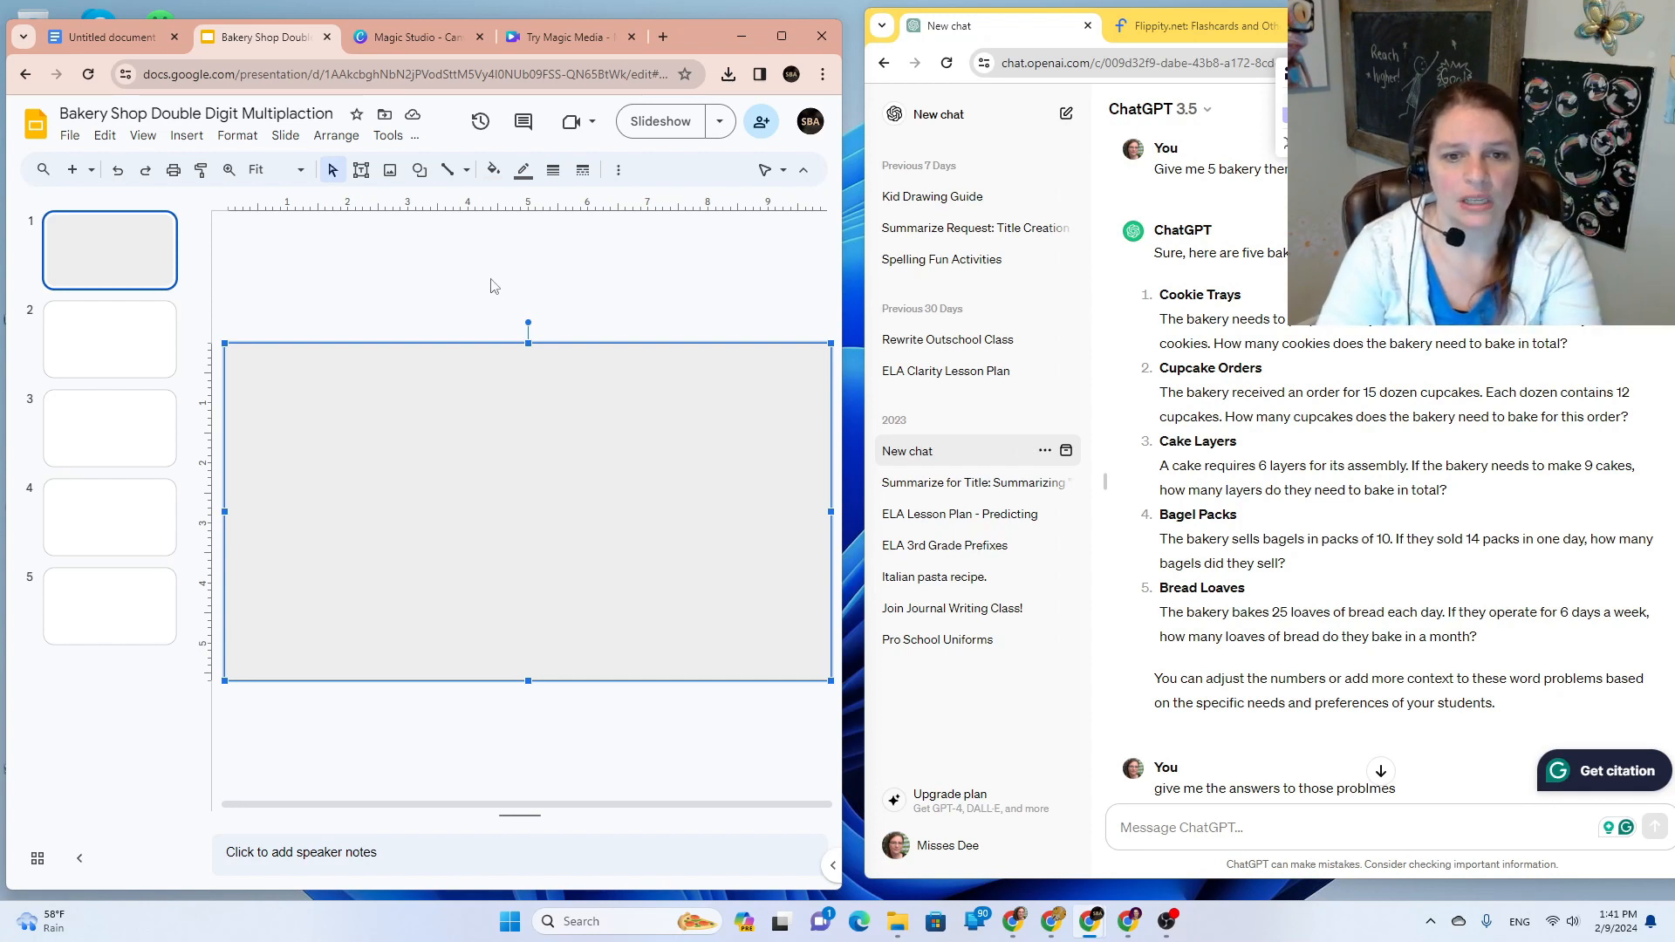
{"action": "left_click", "coordinate": [494, 170]}
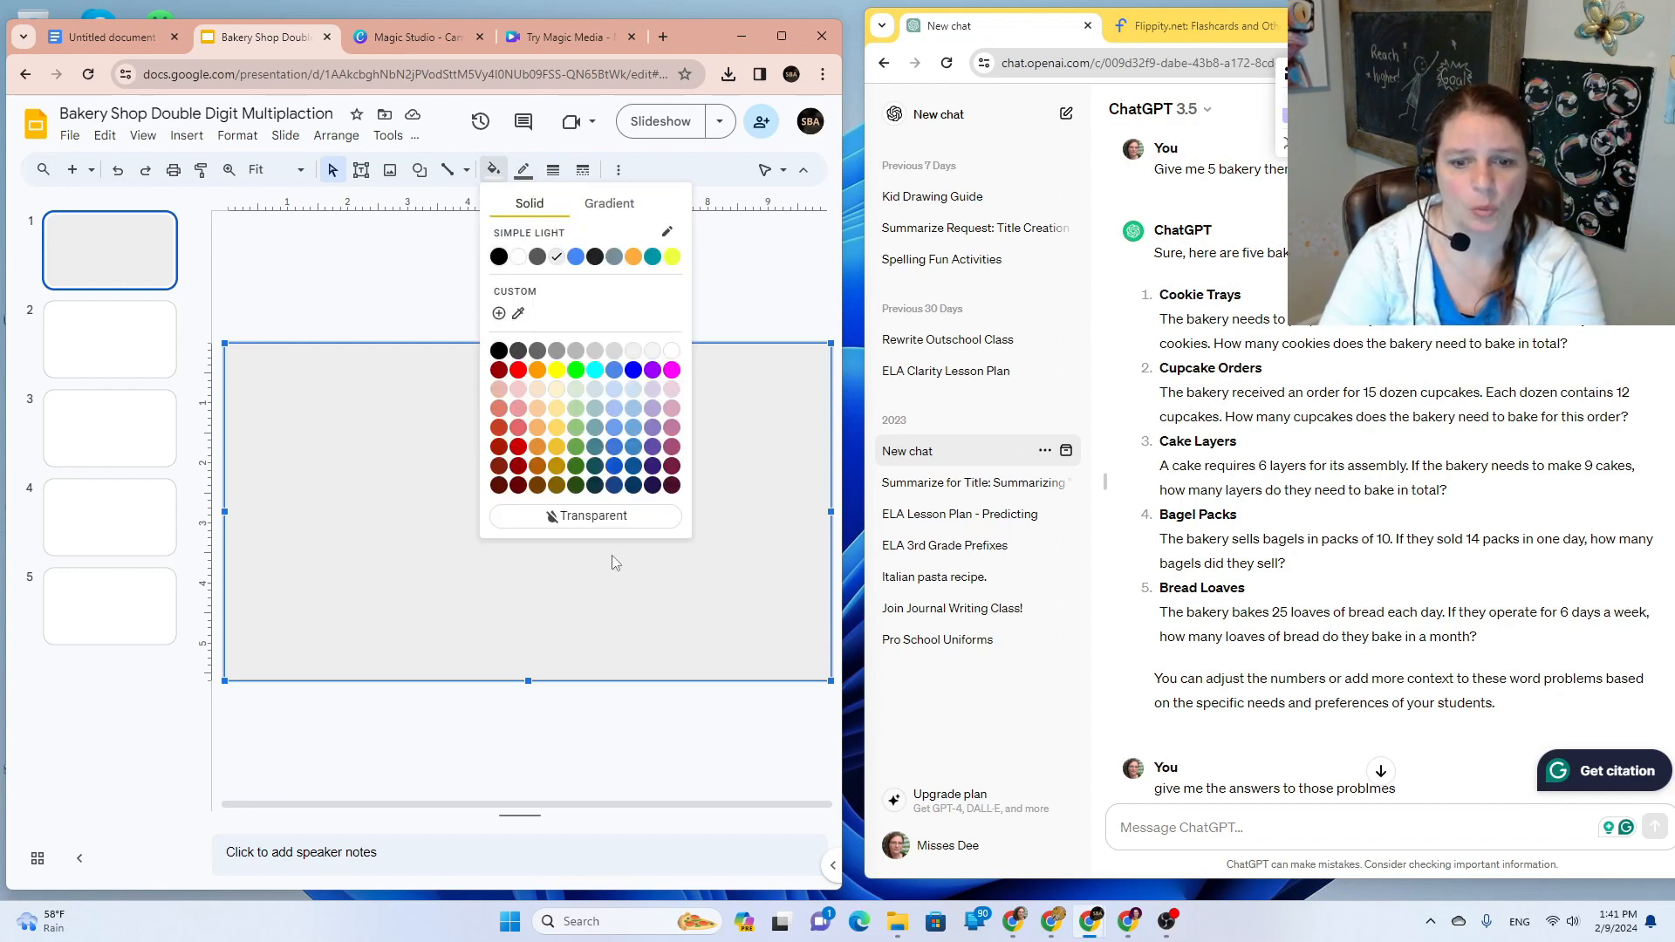
{"action": "left_click", "coordinate": [612, 515]}
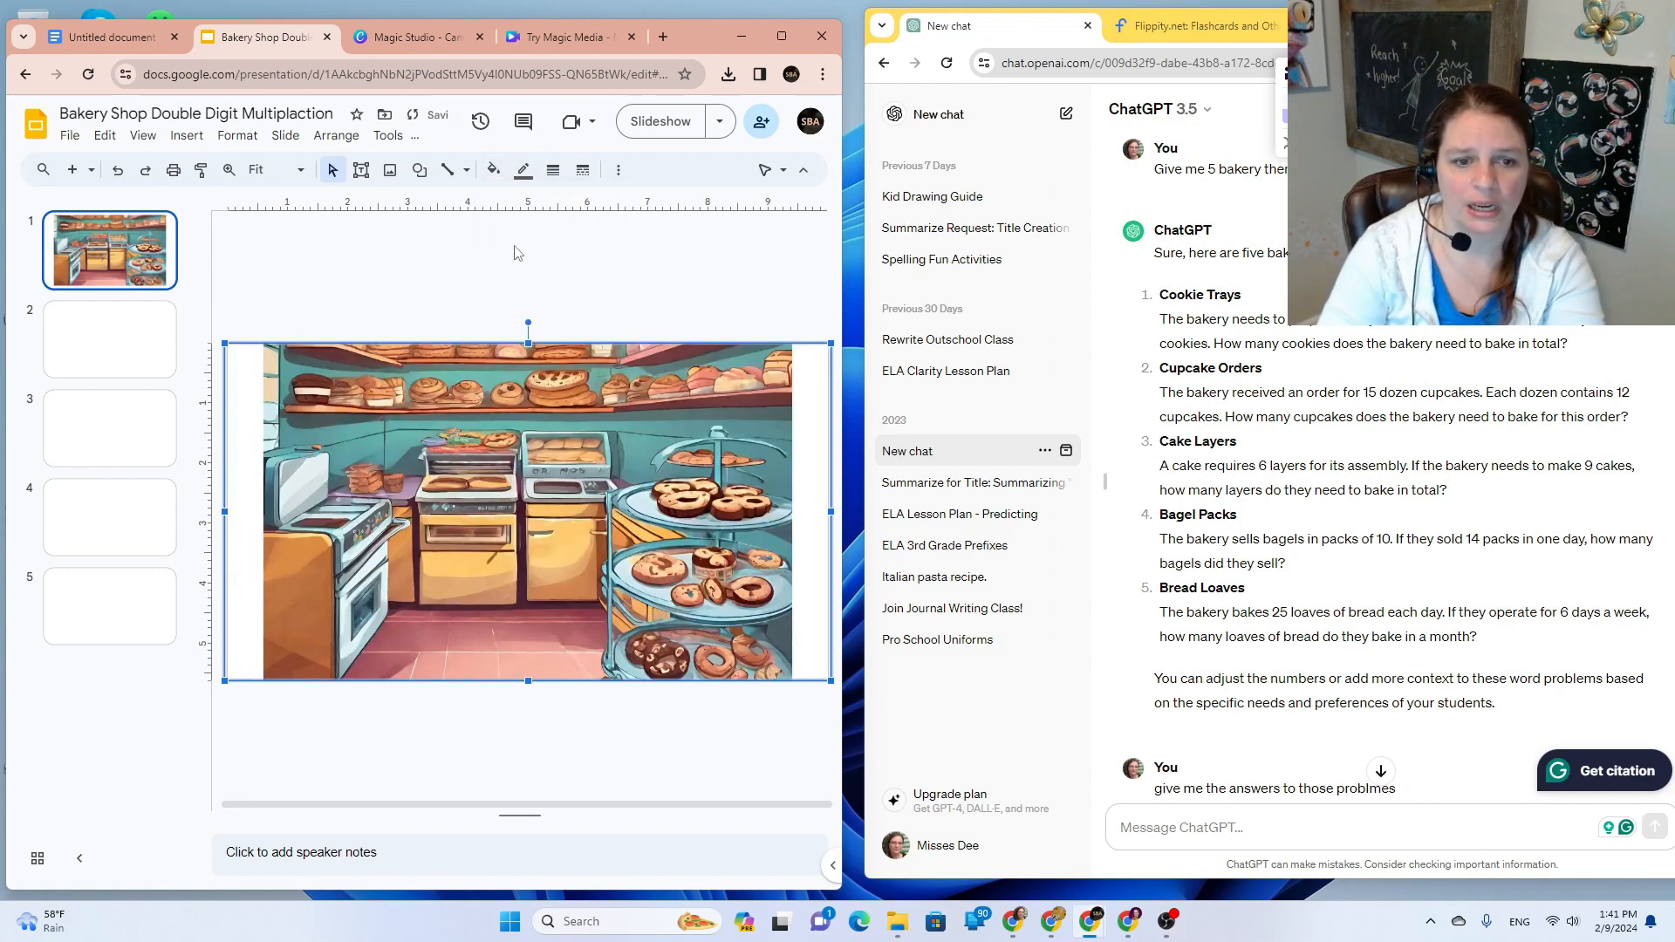
{"action": "left_click", "coordinate": [523, 169]}
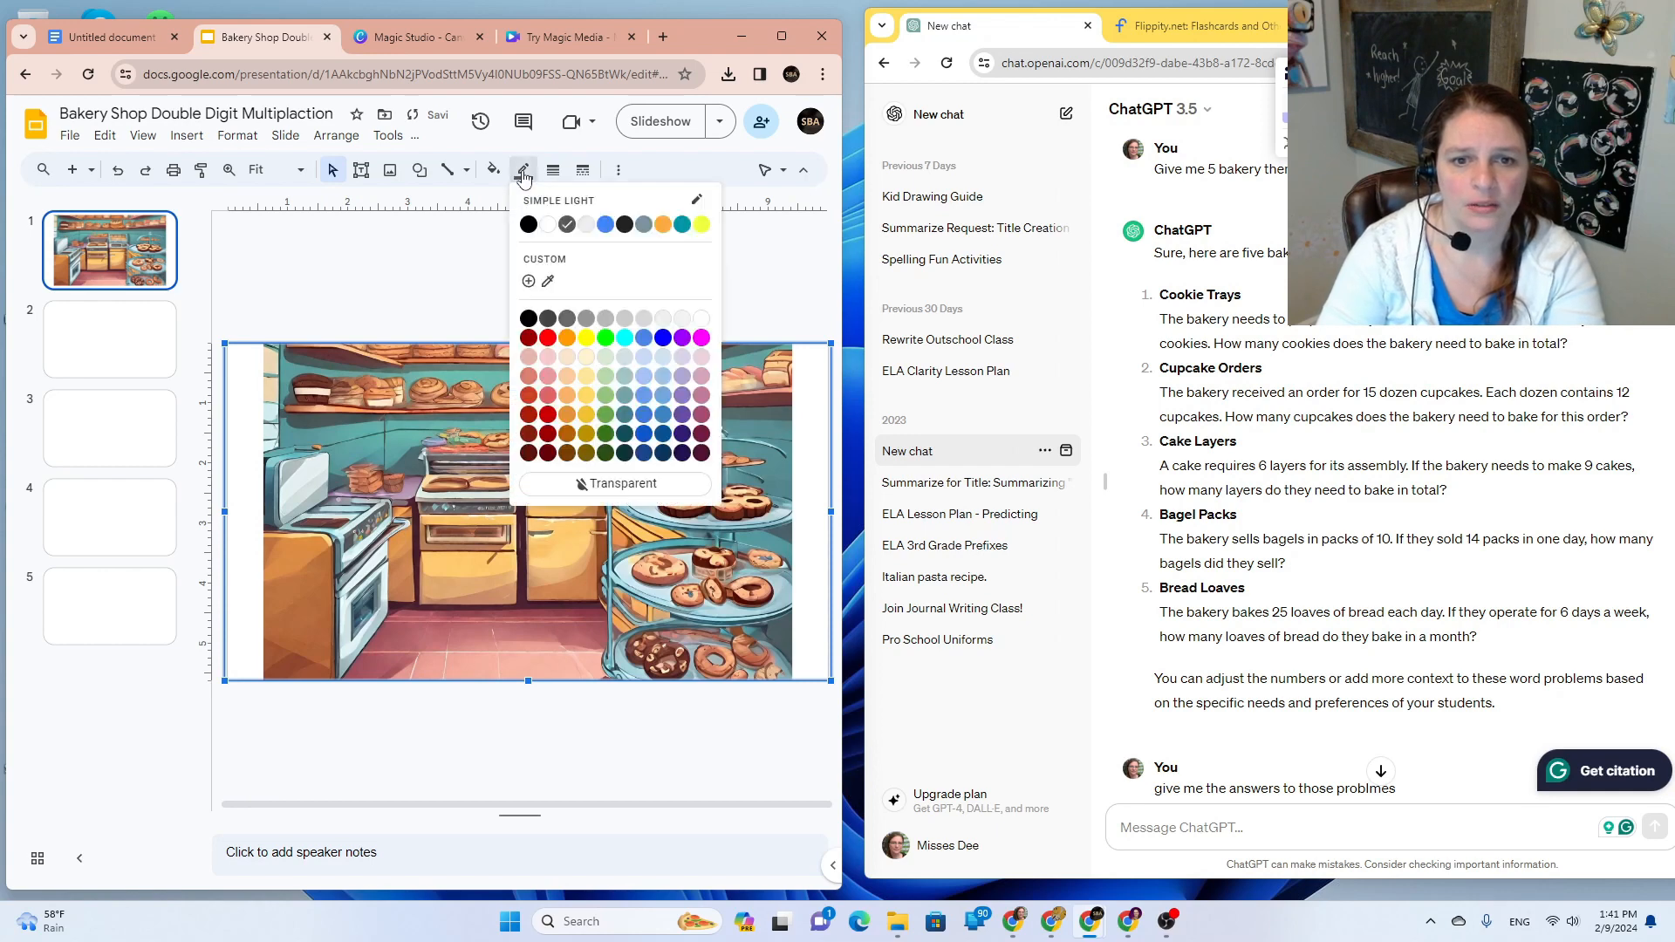
{"action": "left_click", "coordinate": [614, 483]}
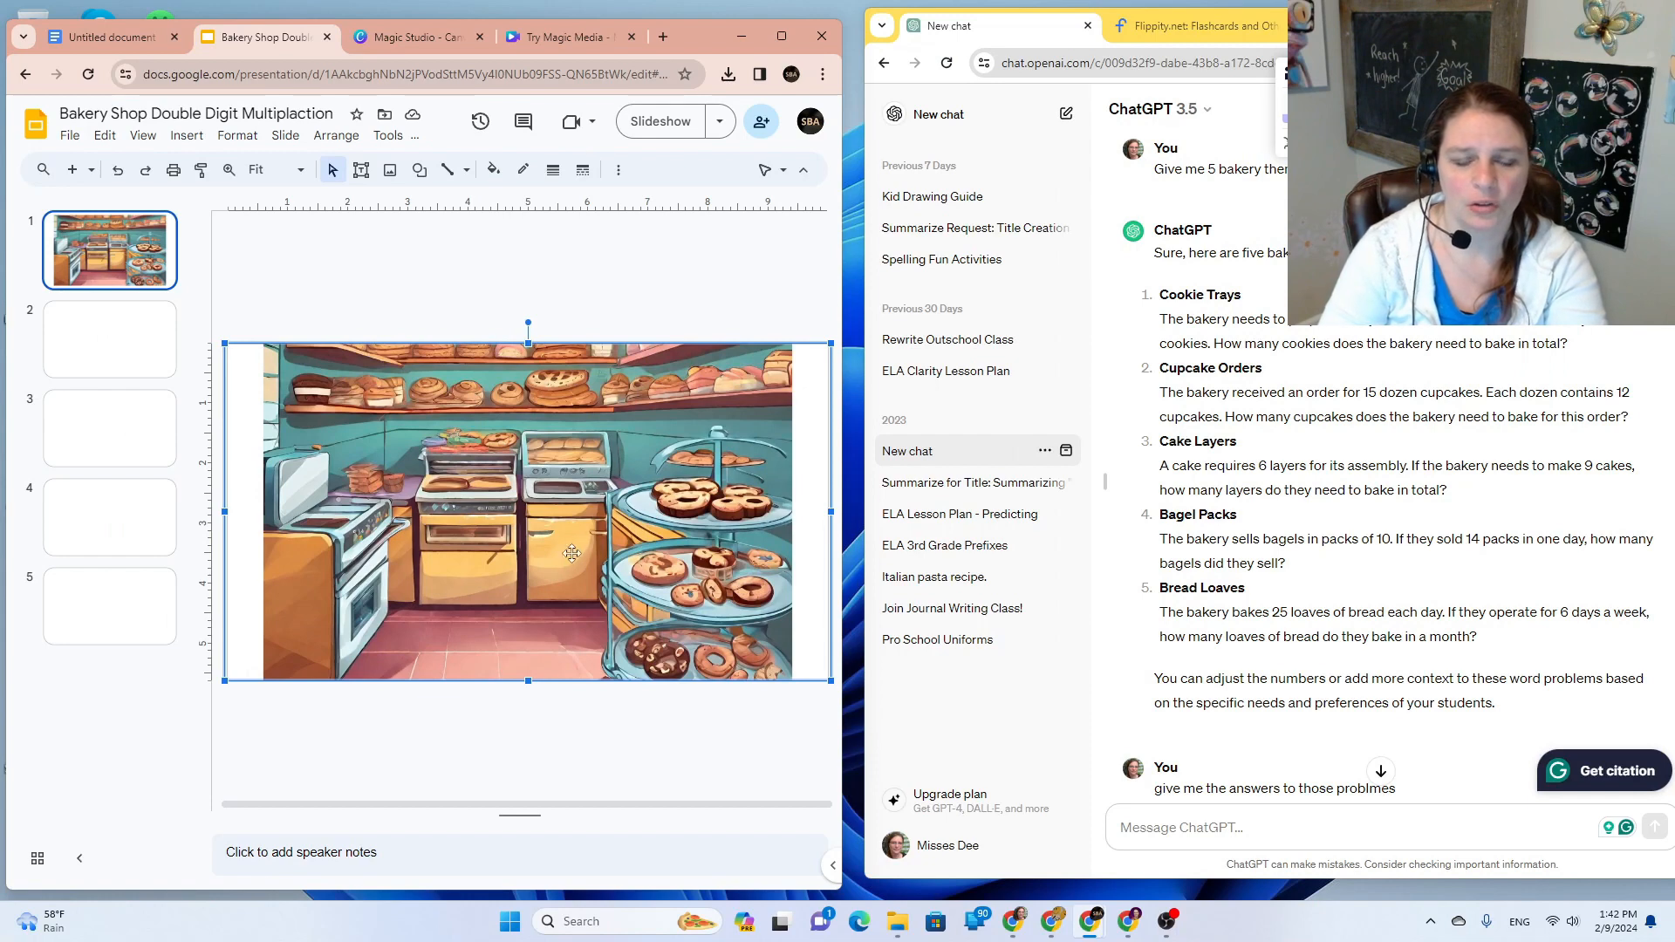
{"action": "left_click", "coordinate": [618, 170]}
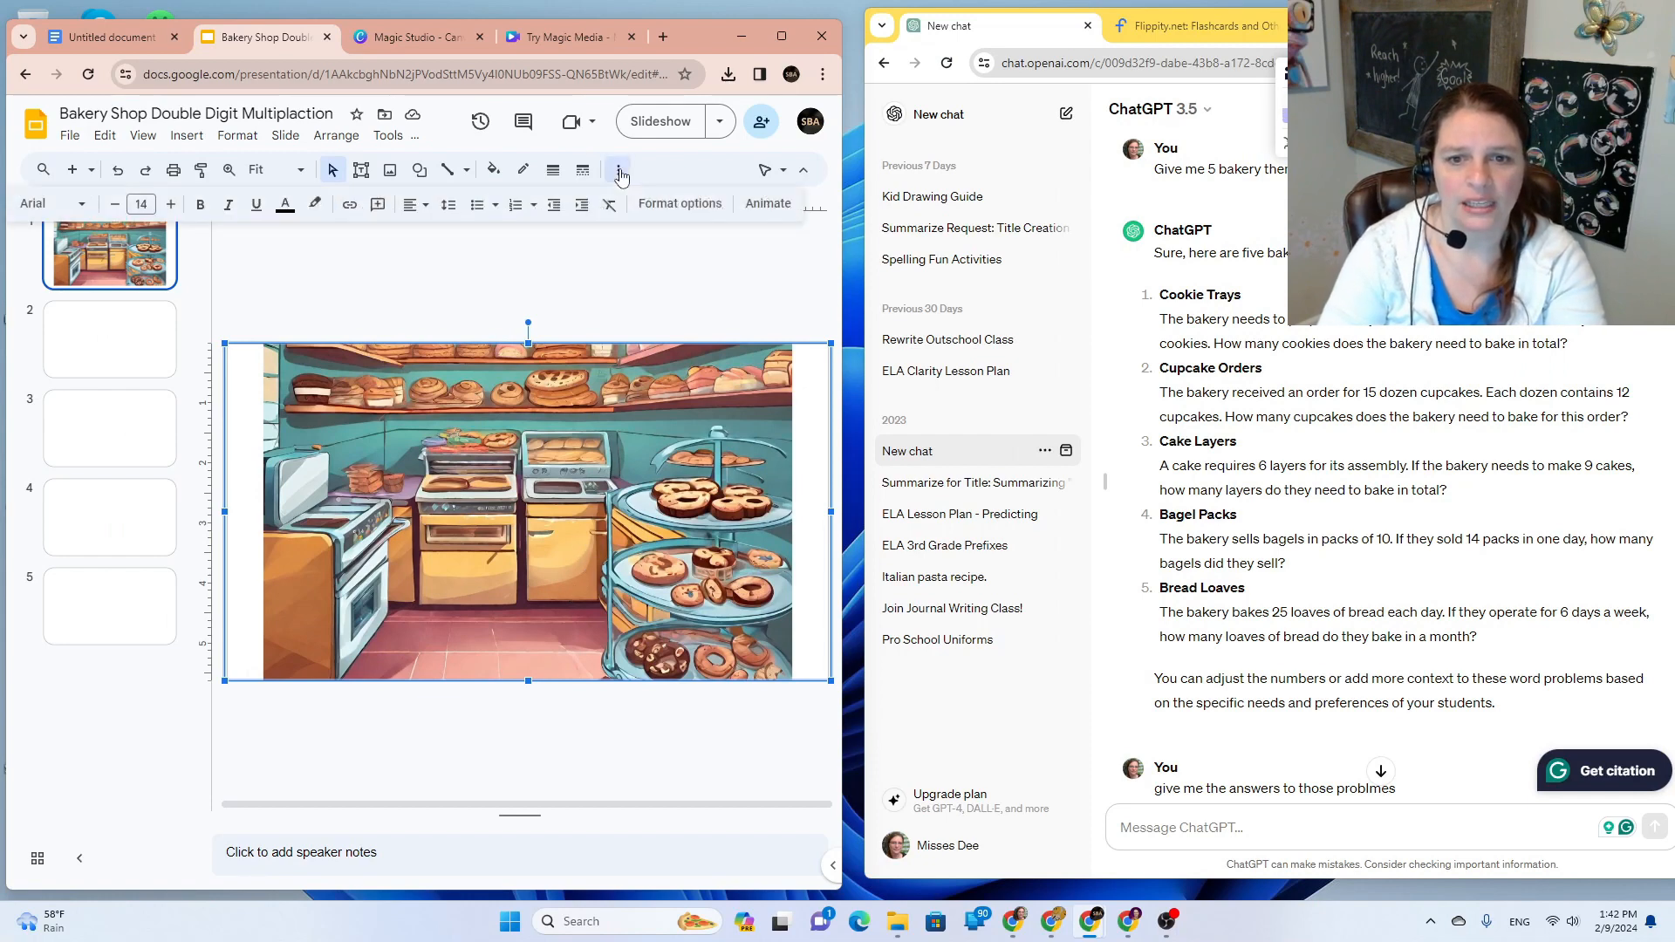
Step: Link the transparent rectangle to Slide 1 and start the slideshow to test it
{"action": "left_click", "coordinate": [349, 210]}
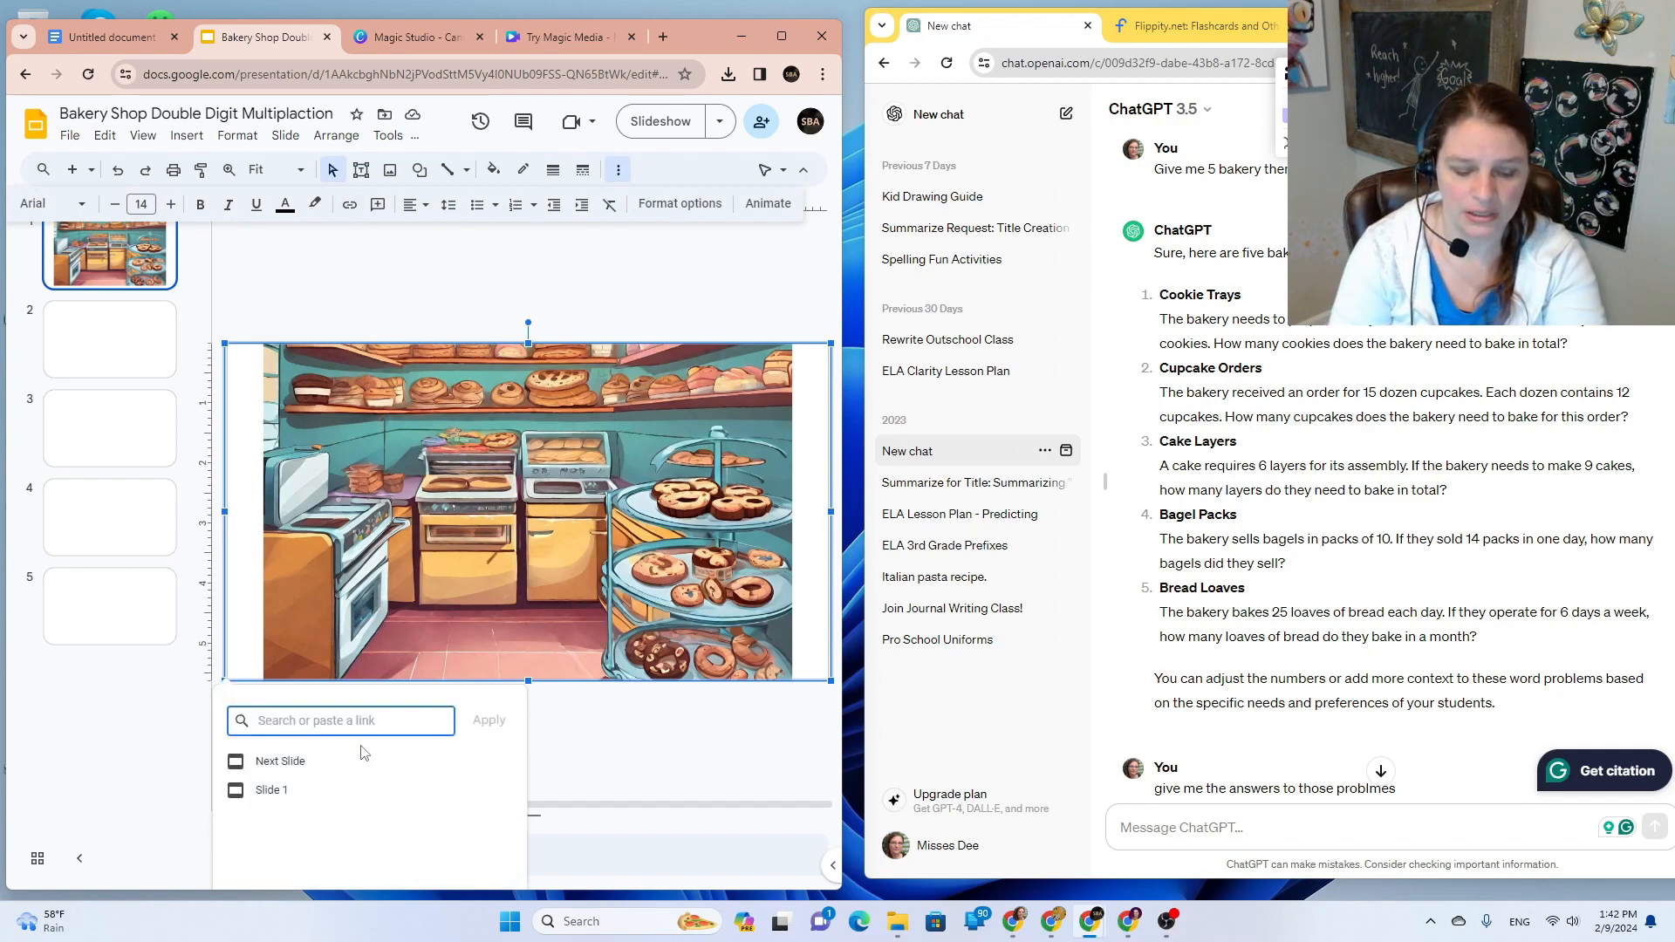
{"action": "type", "text": "slide 1"}
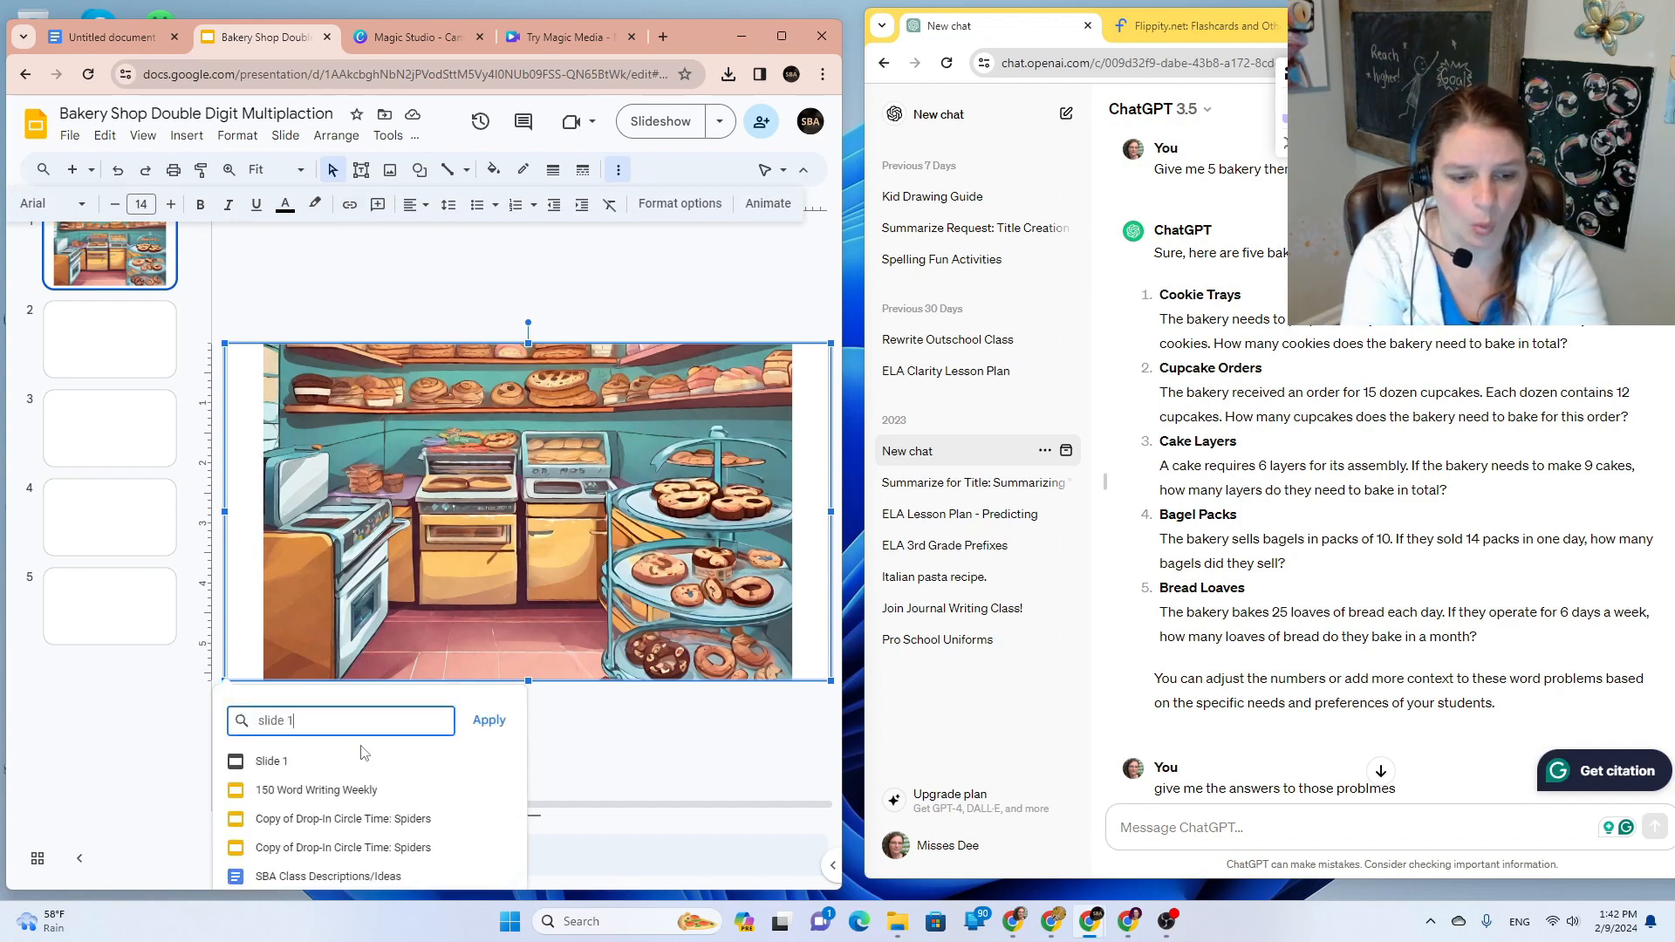
{"action": "left_click", "coordinate": [343, 759]}
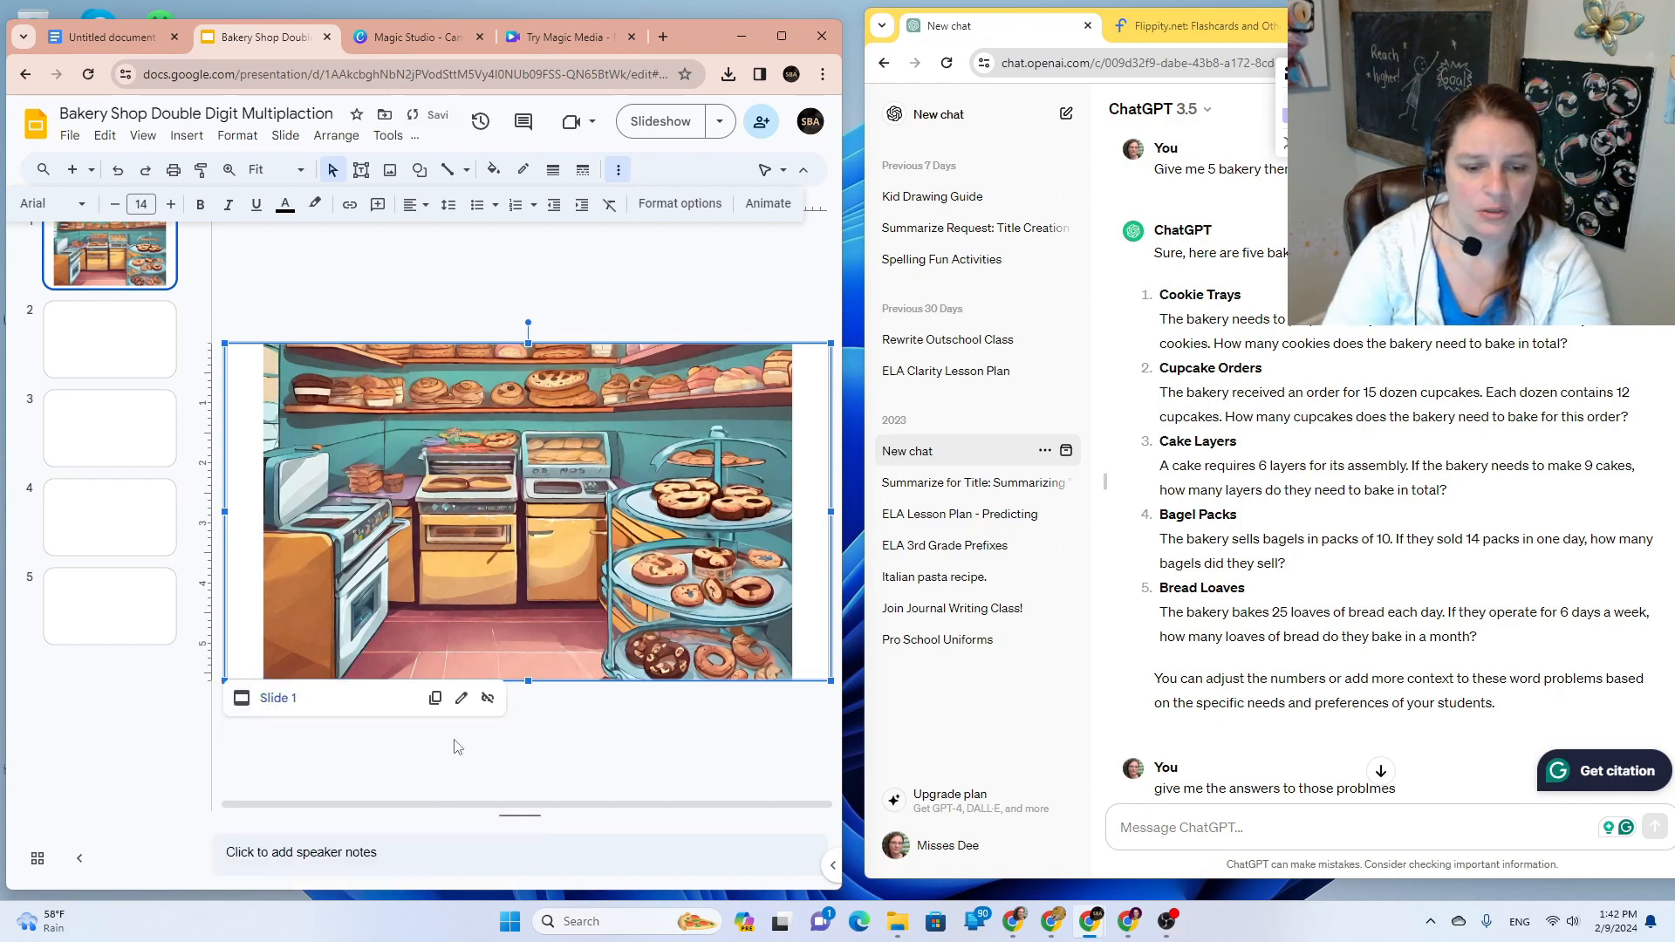
{"action": "left_click", "coordinate": [602, 744]}
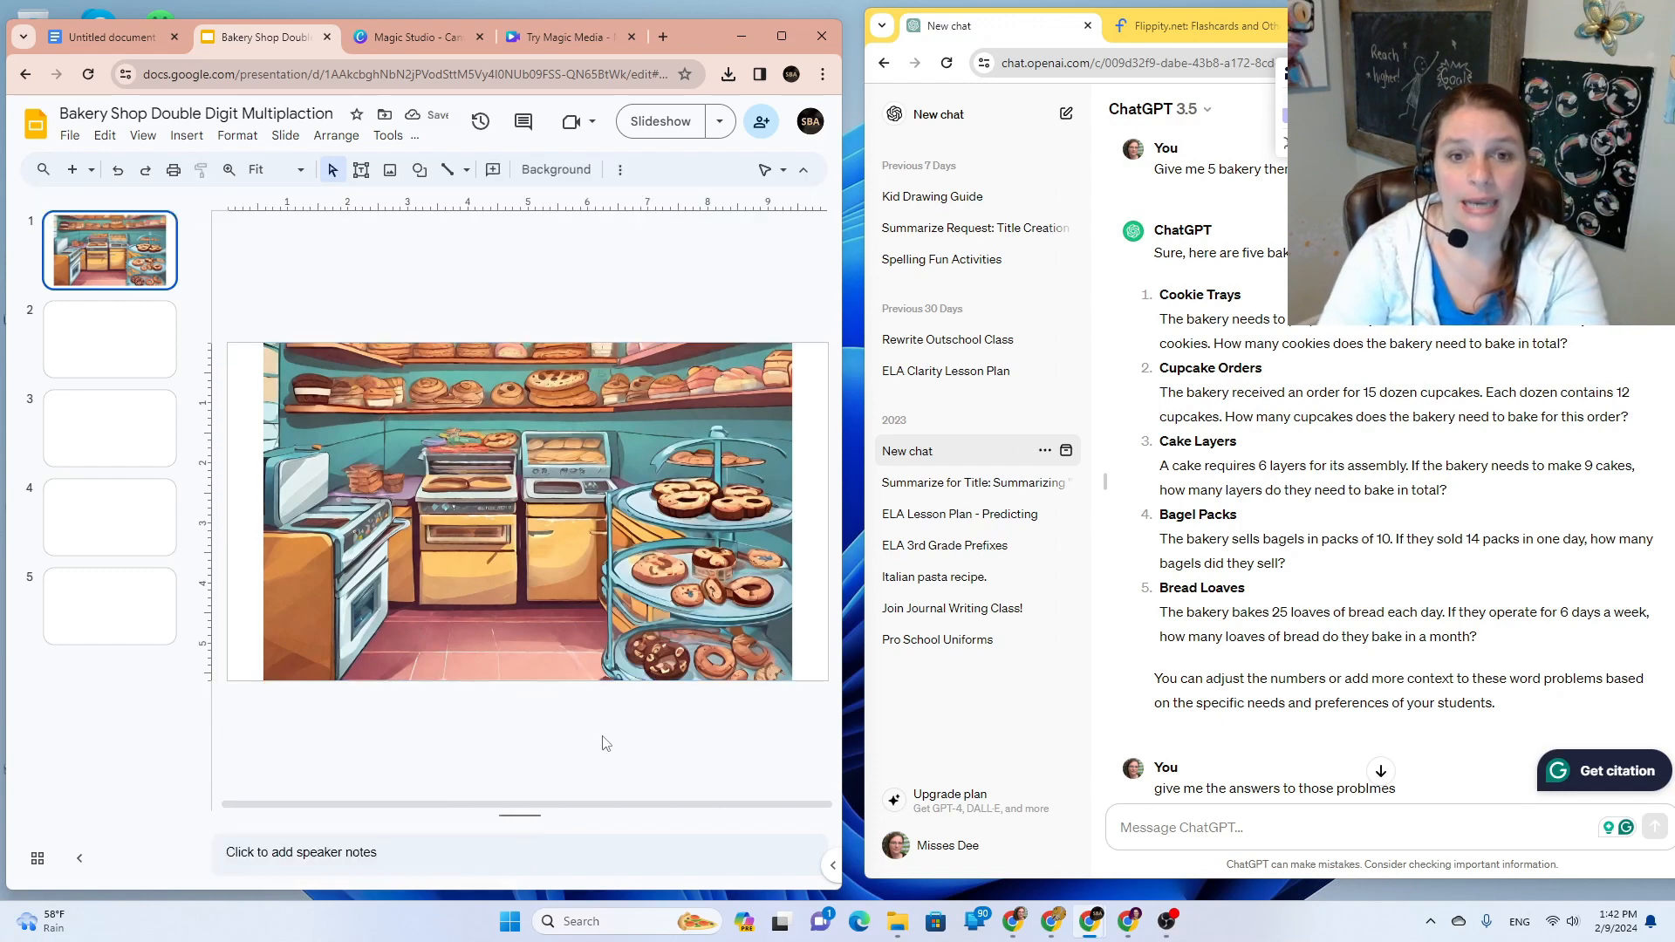
{"action": "left_click", "coordinate": [651, 131]}
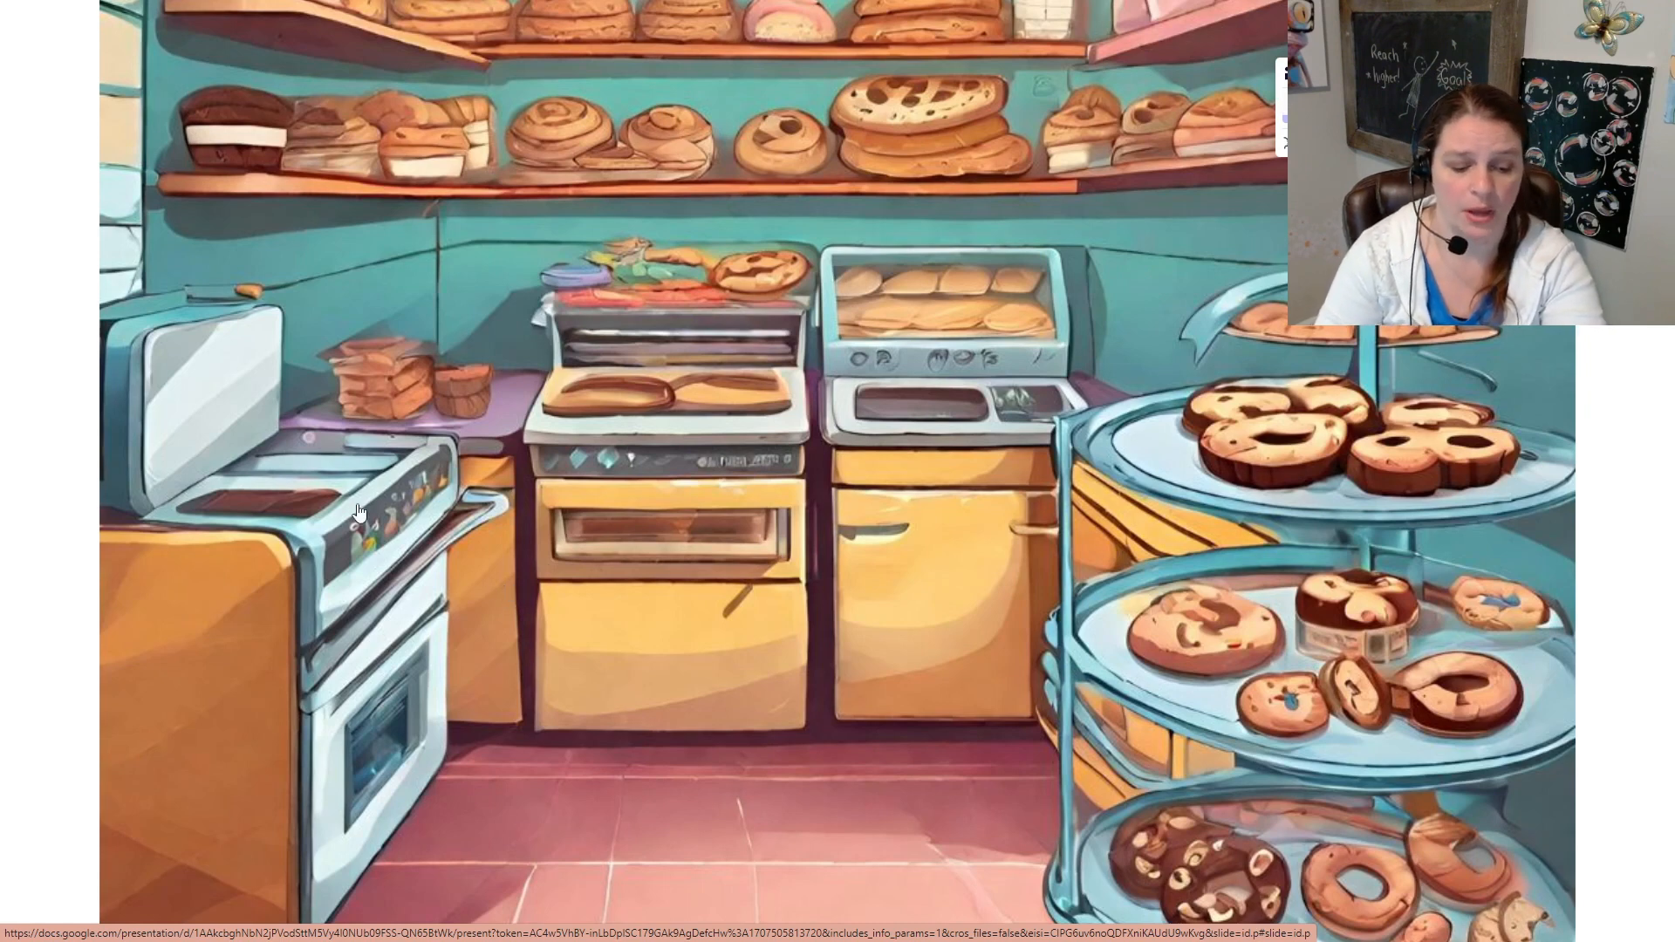
{"action": "key", "text": "Escape"}
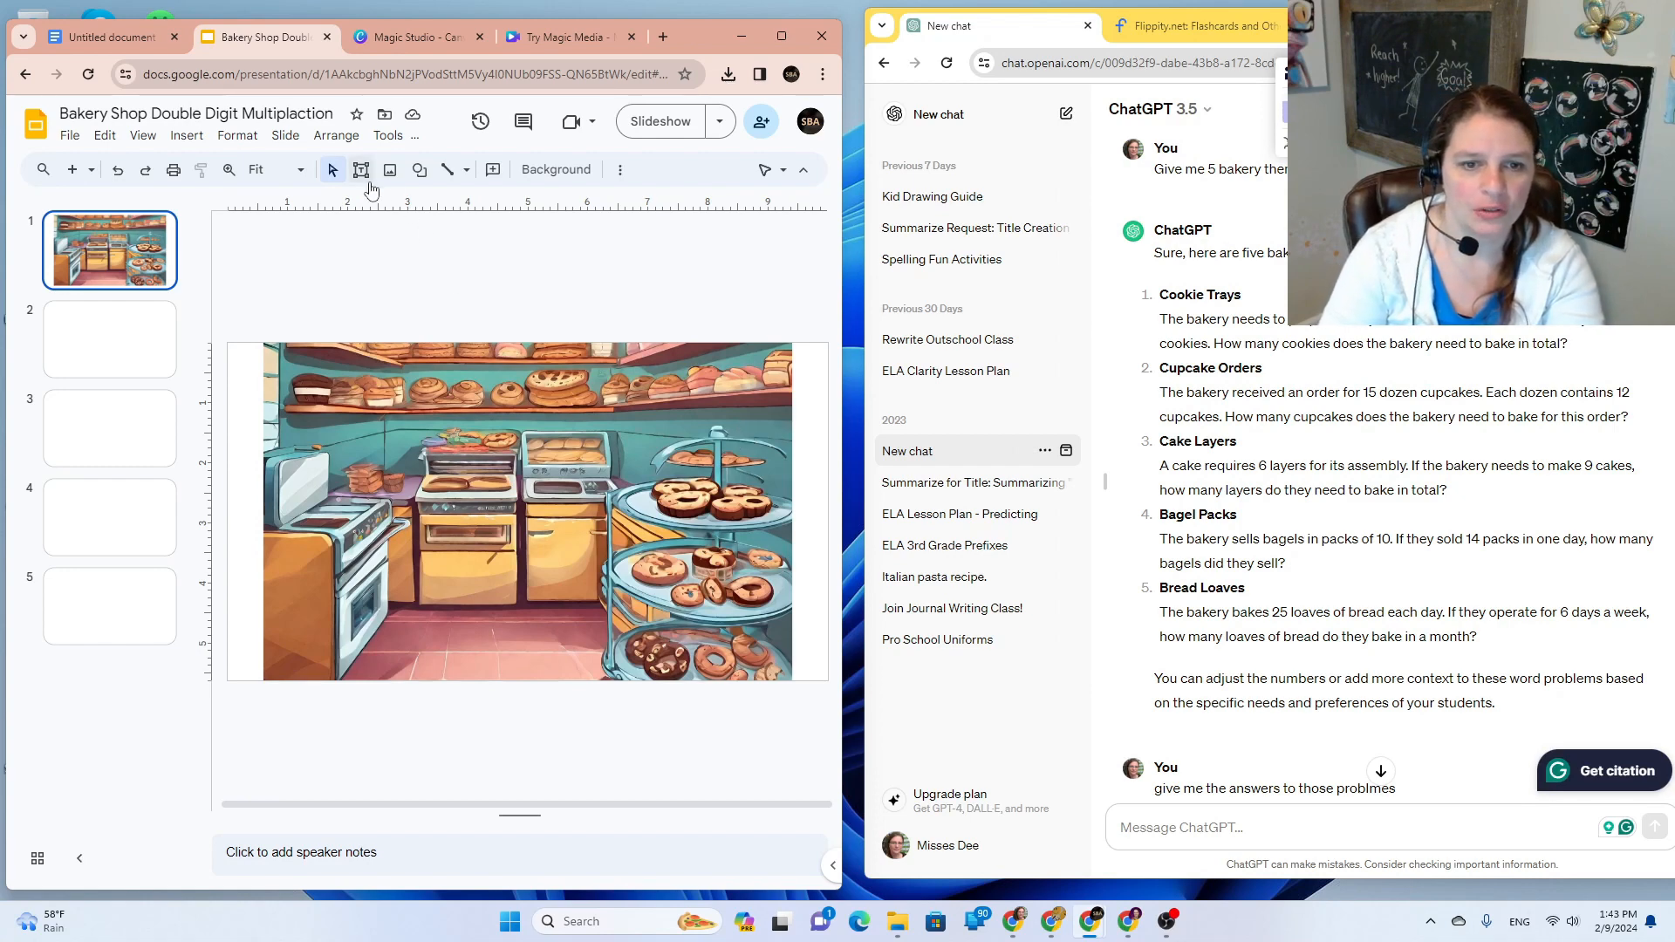
Step: Draw a rounded rectangle over the top donut tray of the cake stand
{"action": "left_click", "coordinate": [419, 172]}
{"action": "mouse_move", "coordinate": [432, 202]}
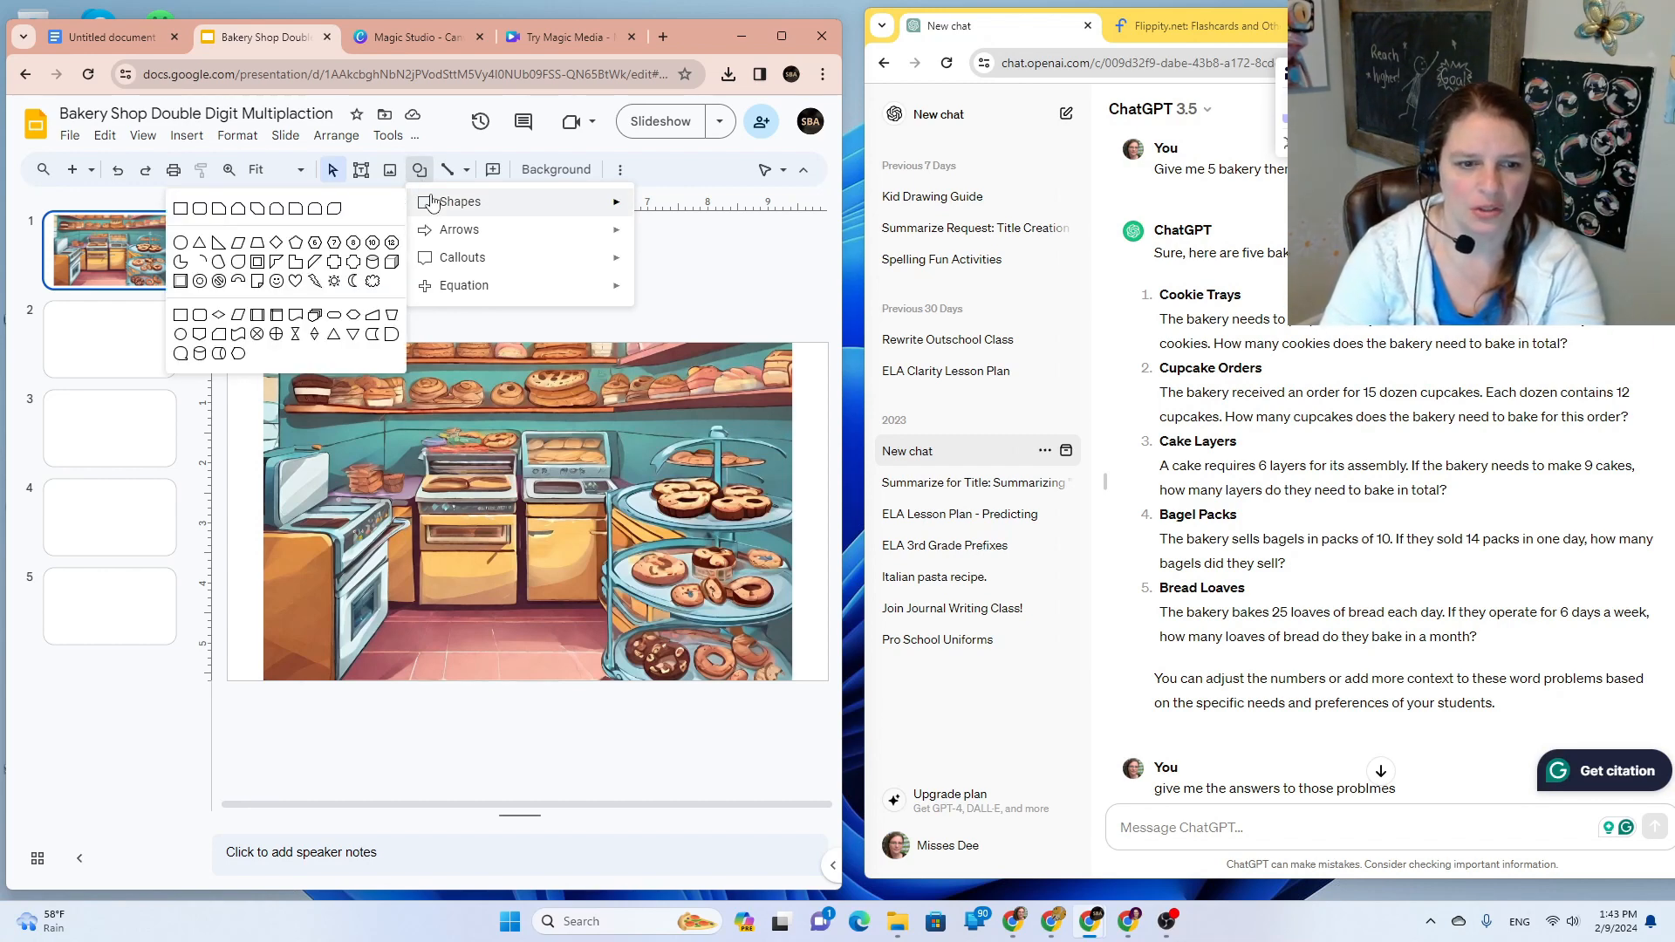
{"action": "left_click", "coordinate": [334, 315]}
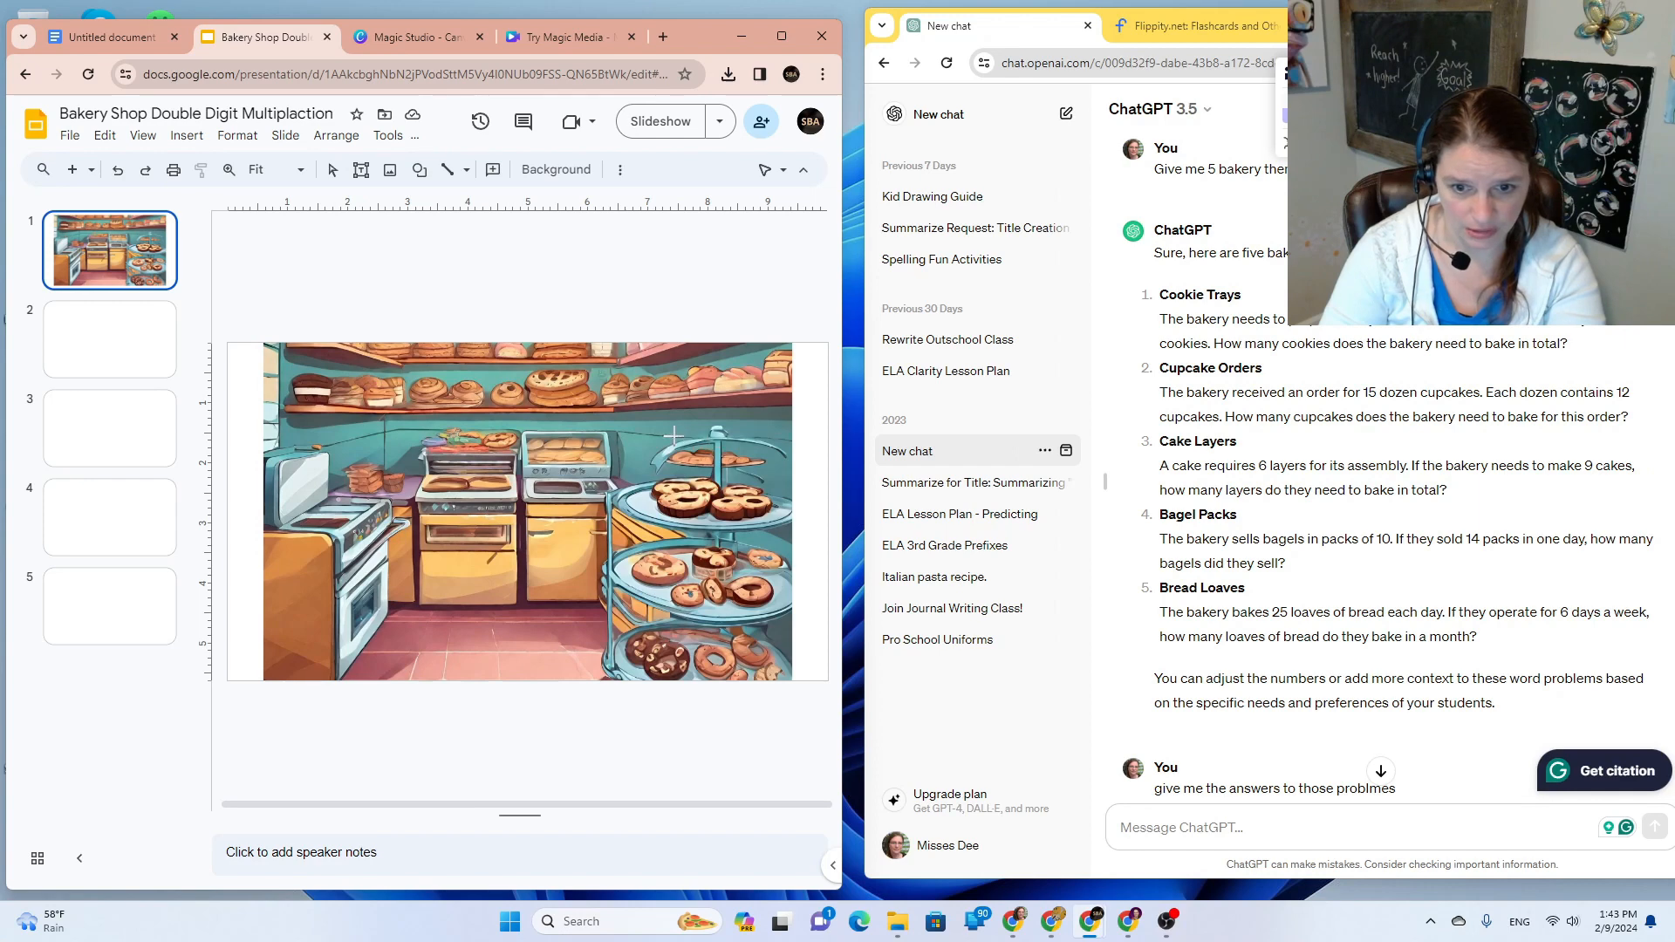
{"action": "left_click_drag", "start_coordinate": [666, 437], "coordinate": [773, 465]}
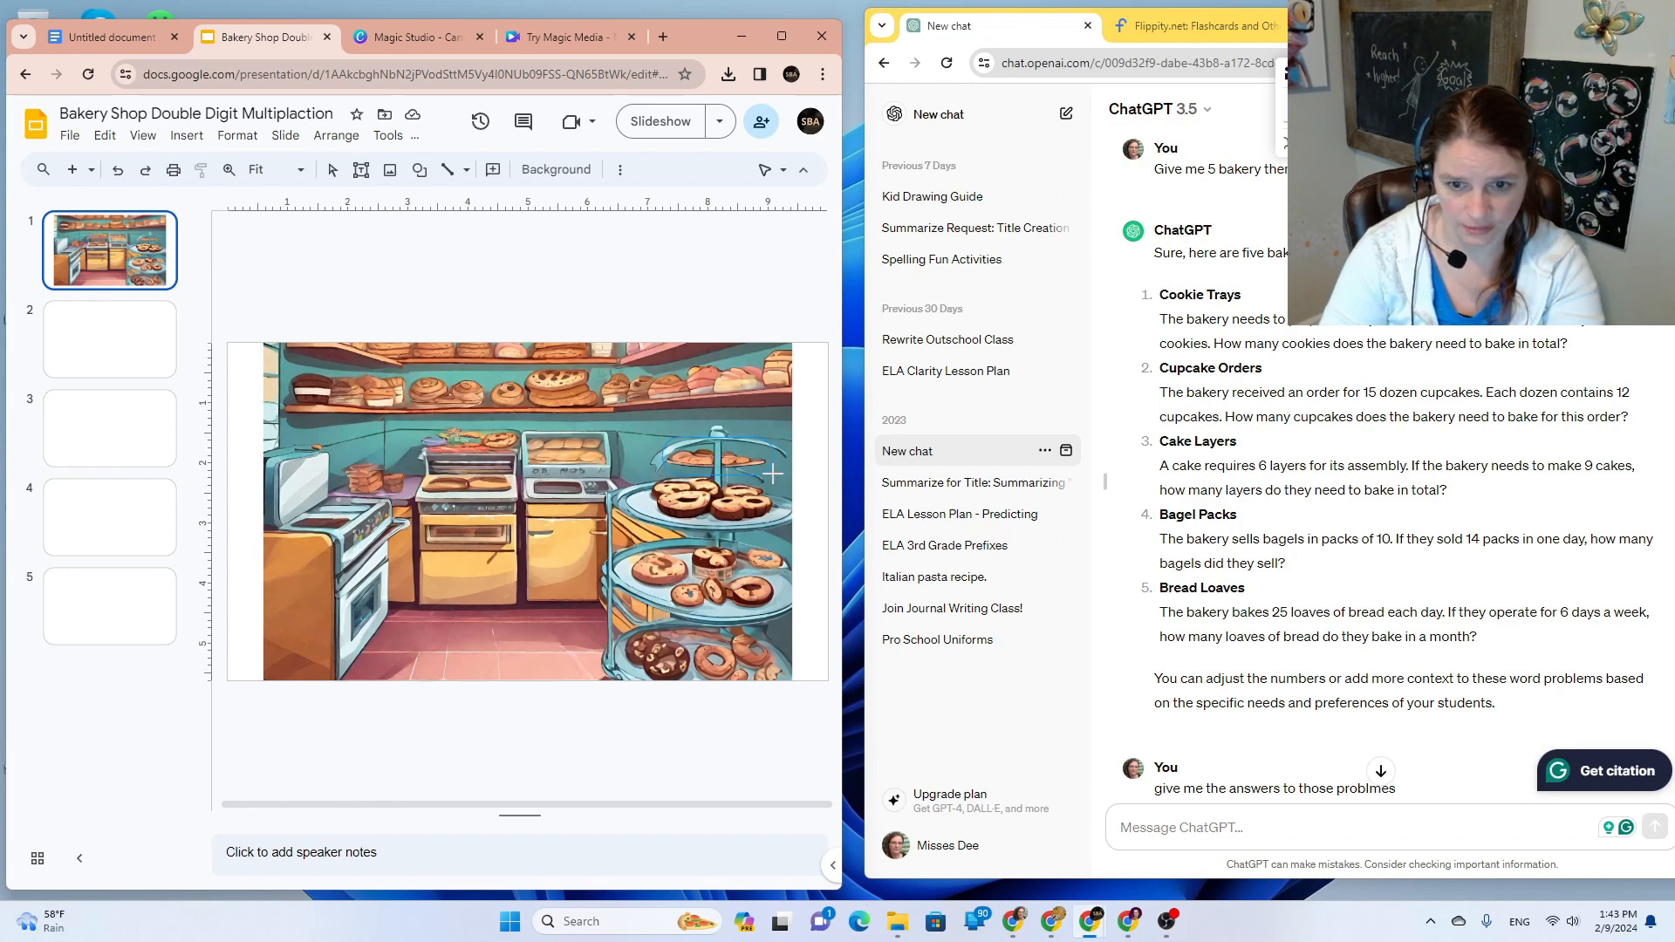
{"action": "left_click_drag", "start_coordinate": [772, 474], "coordinate": [774, 474]}
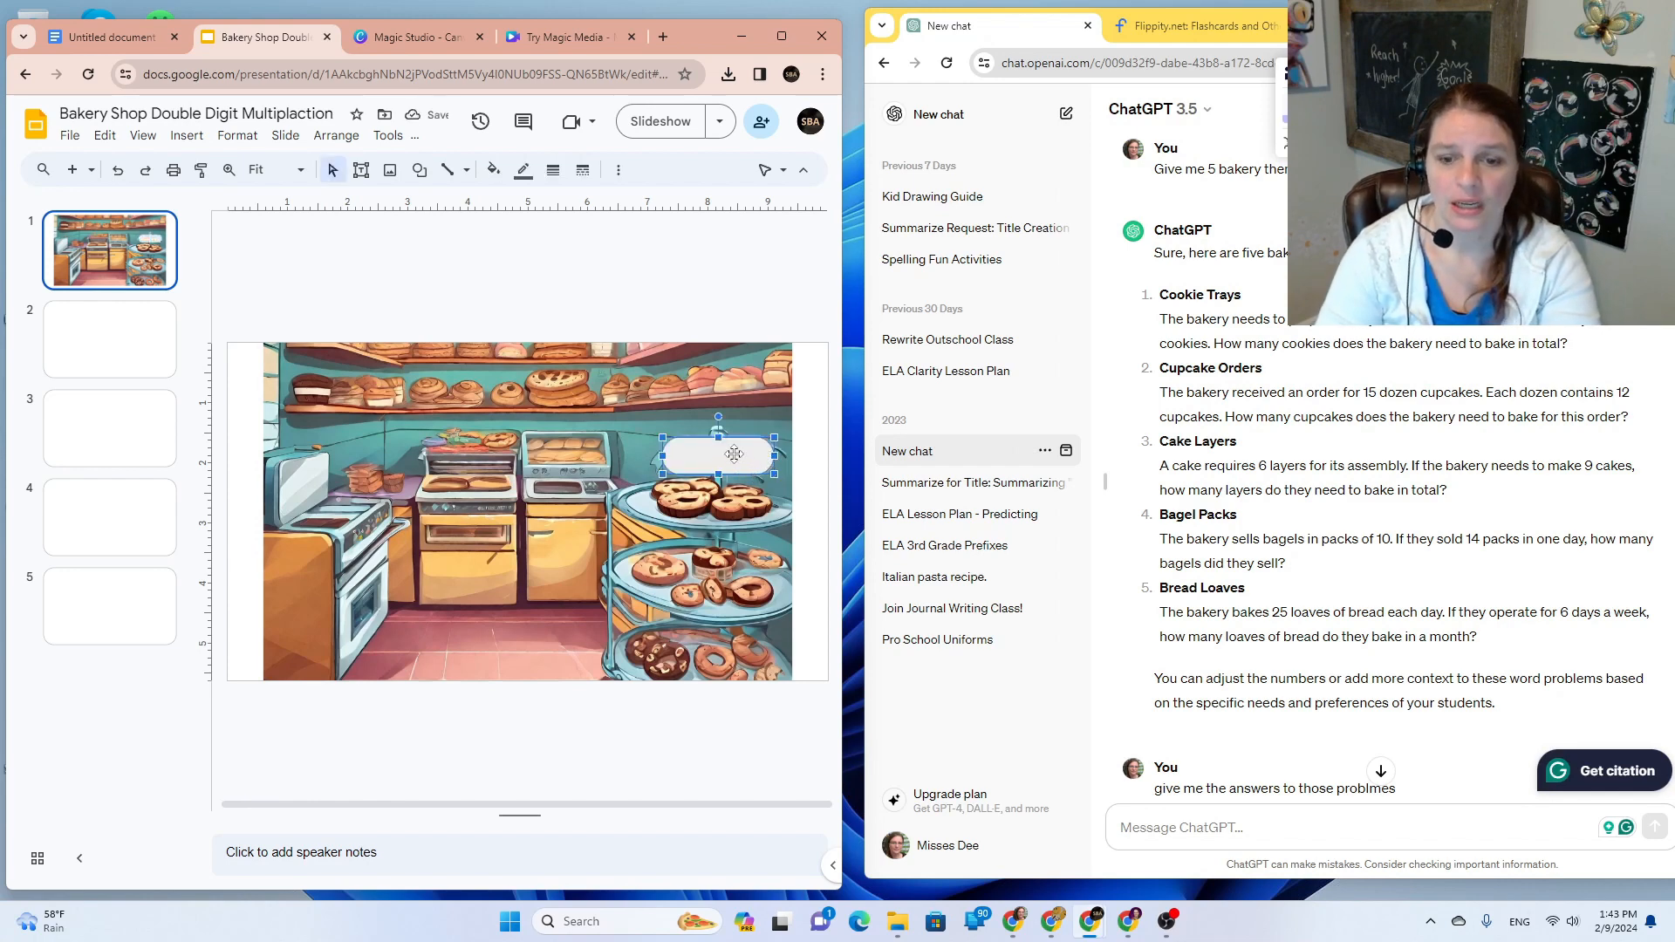
Step: Make the rounded shape's fill and border Transparent
{"action": "left_click", "coordinate": [493, 169]}
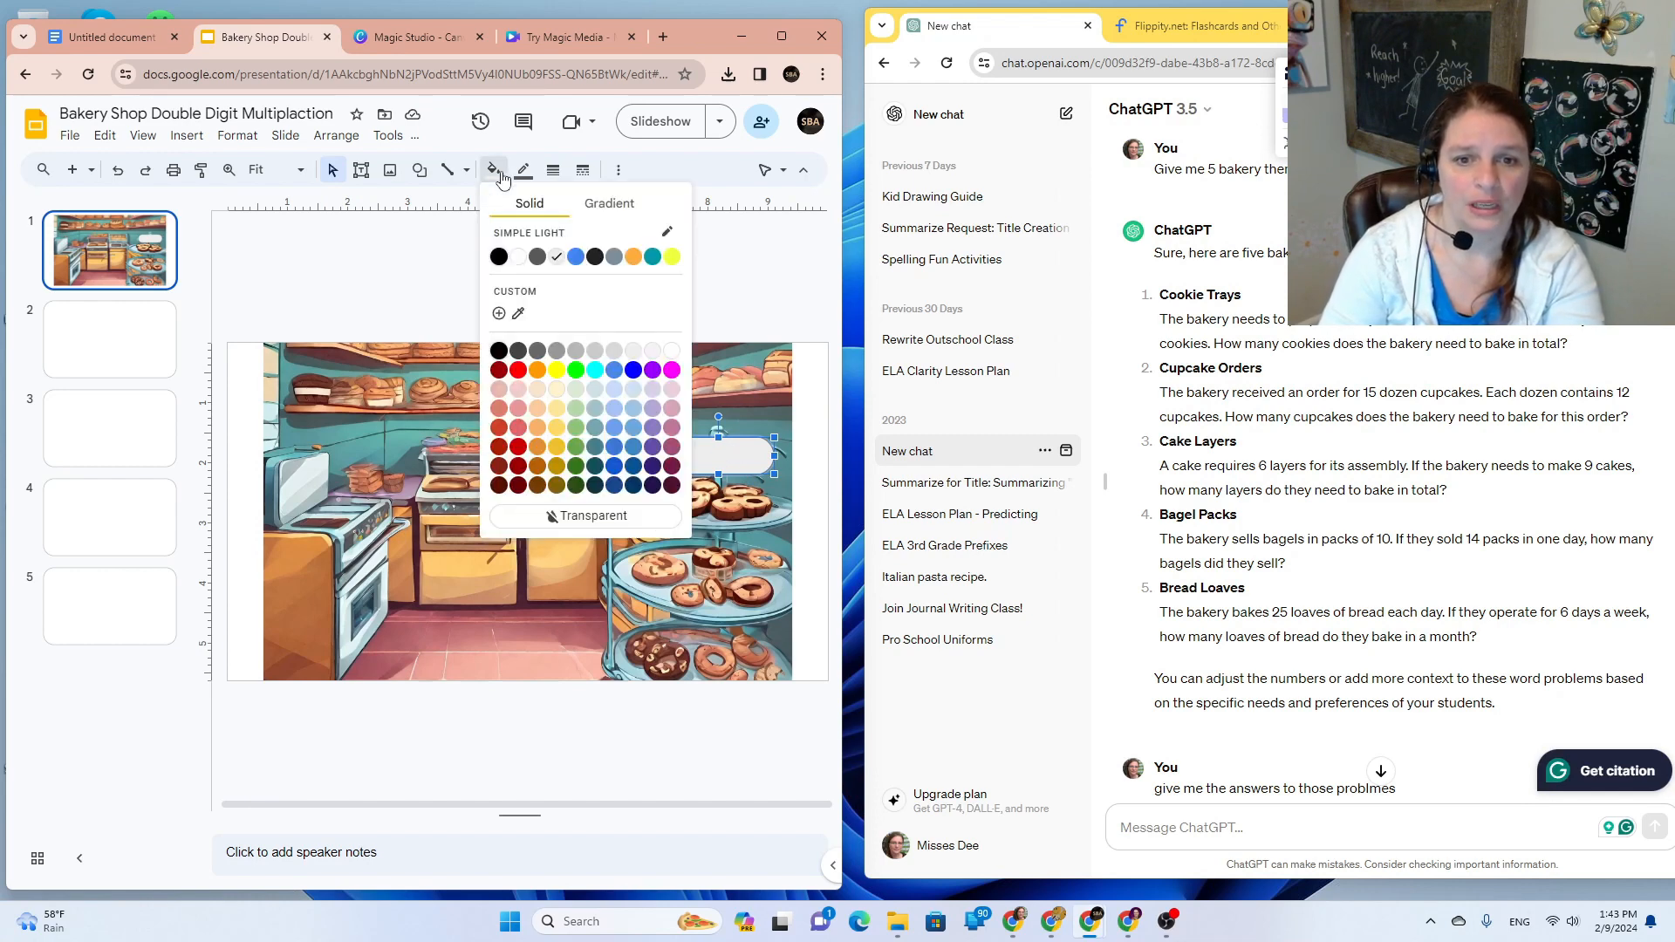
{"action": "left_click", "coordinate": [598, 517]}
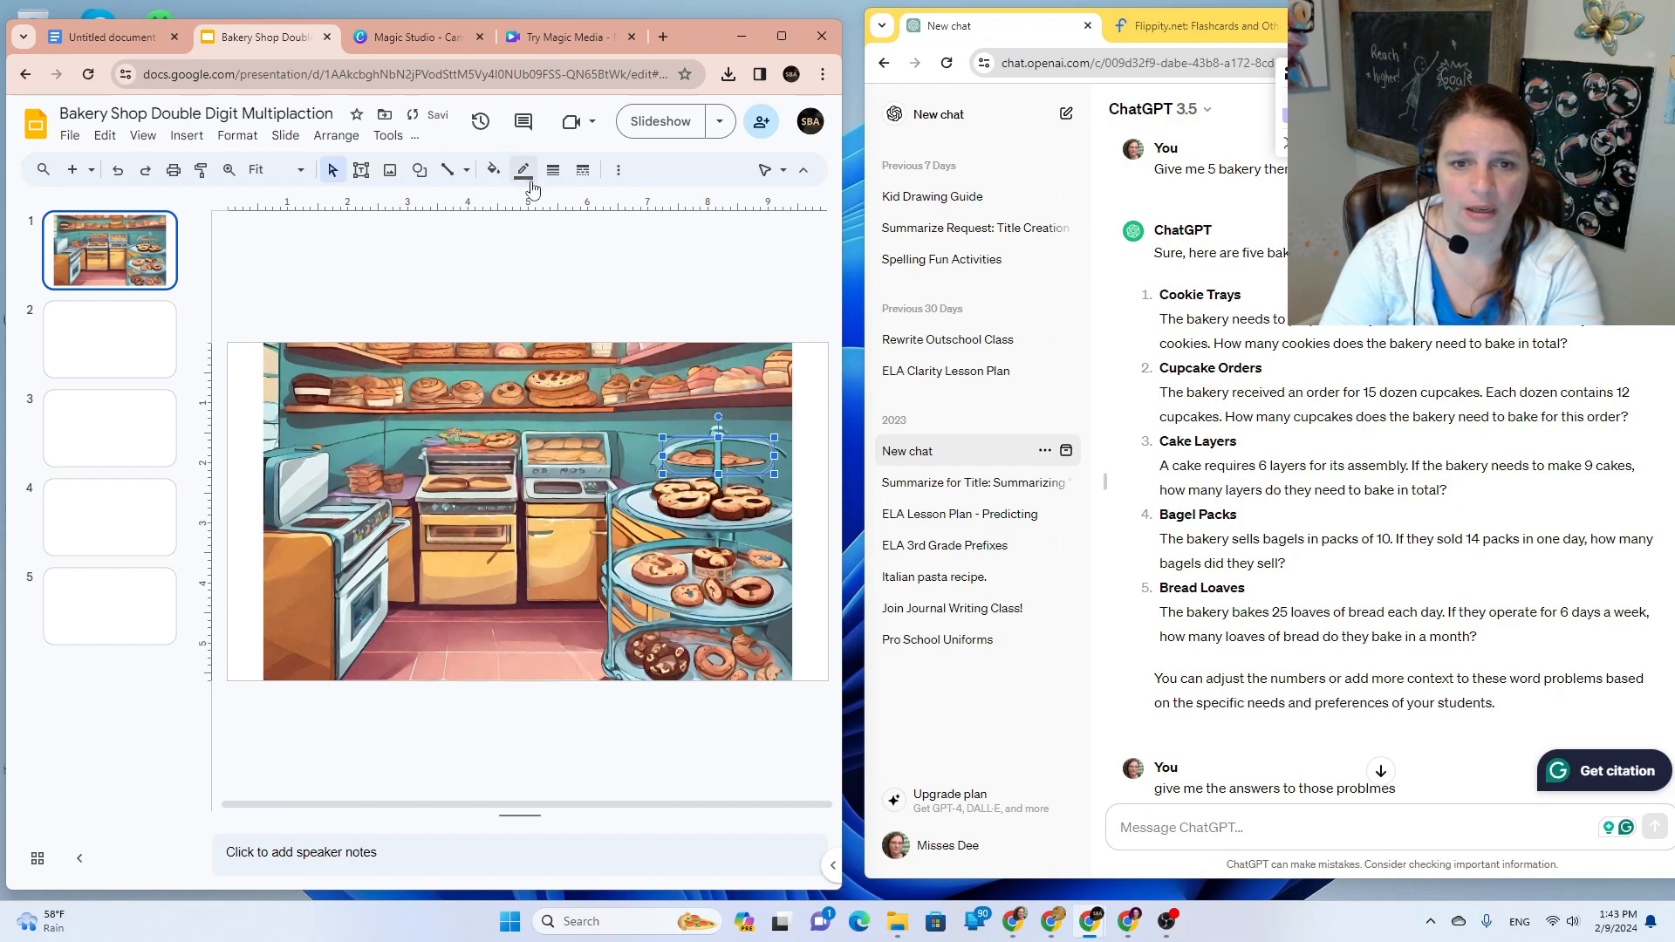
{"action": "left_click", "coordinate": [525, 171]}
{"action": "left_click", "coordinate": [613, 482]}
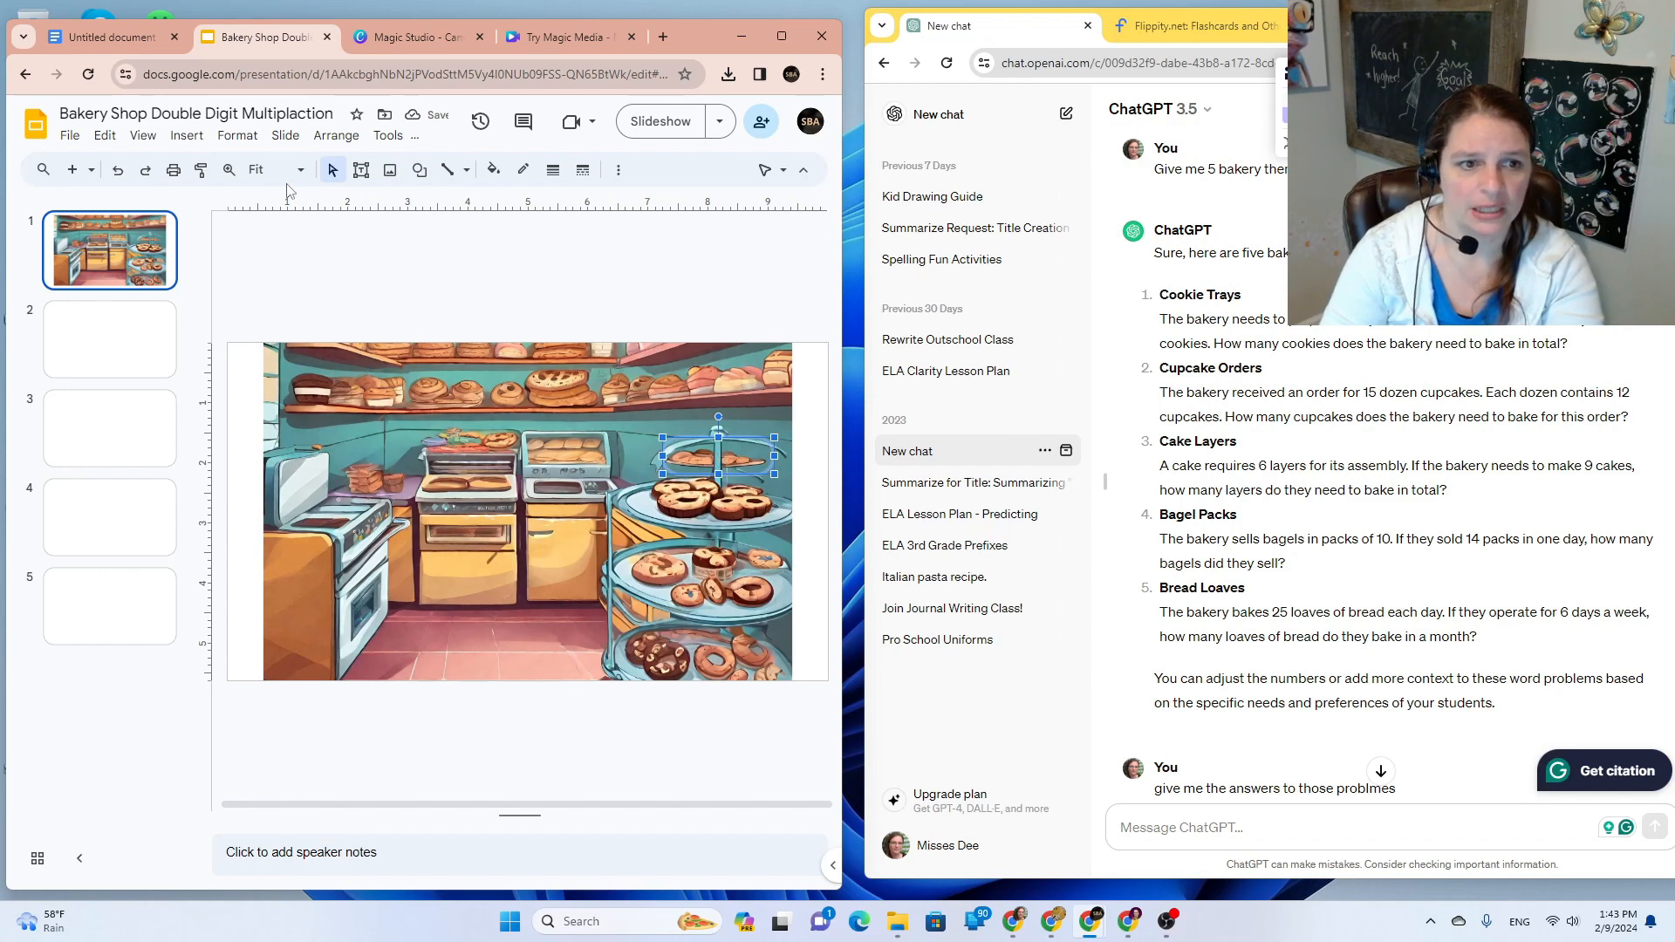
Step: Add a link from the rounded shape to Slide 2
{"action": "left_click", "coordinate": [185, 136]}
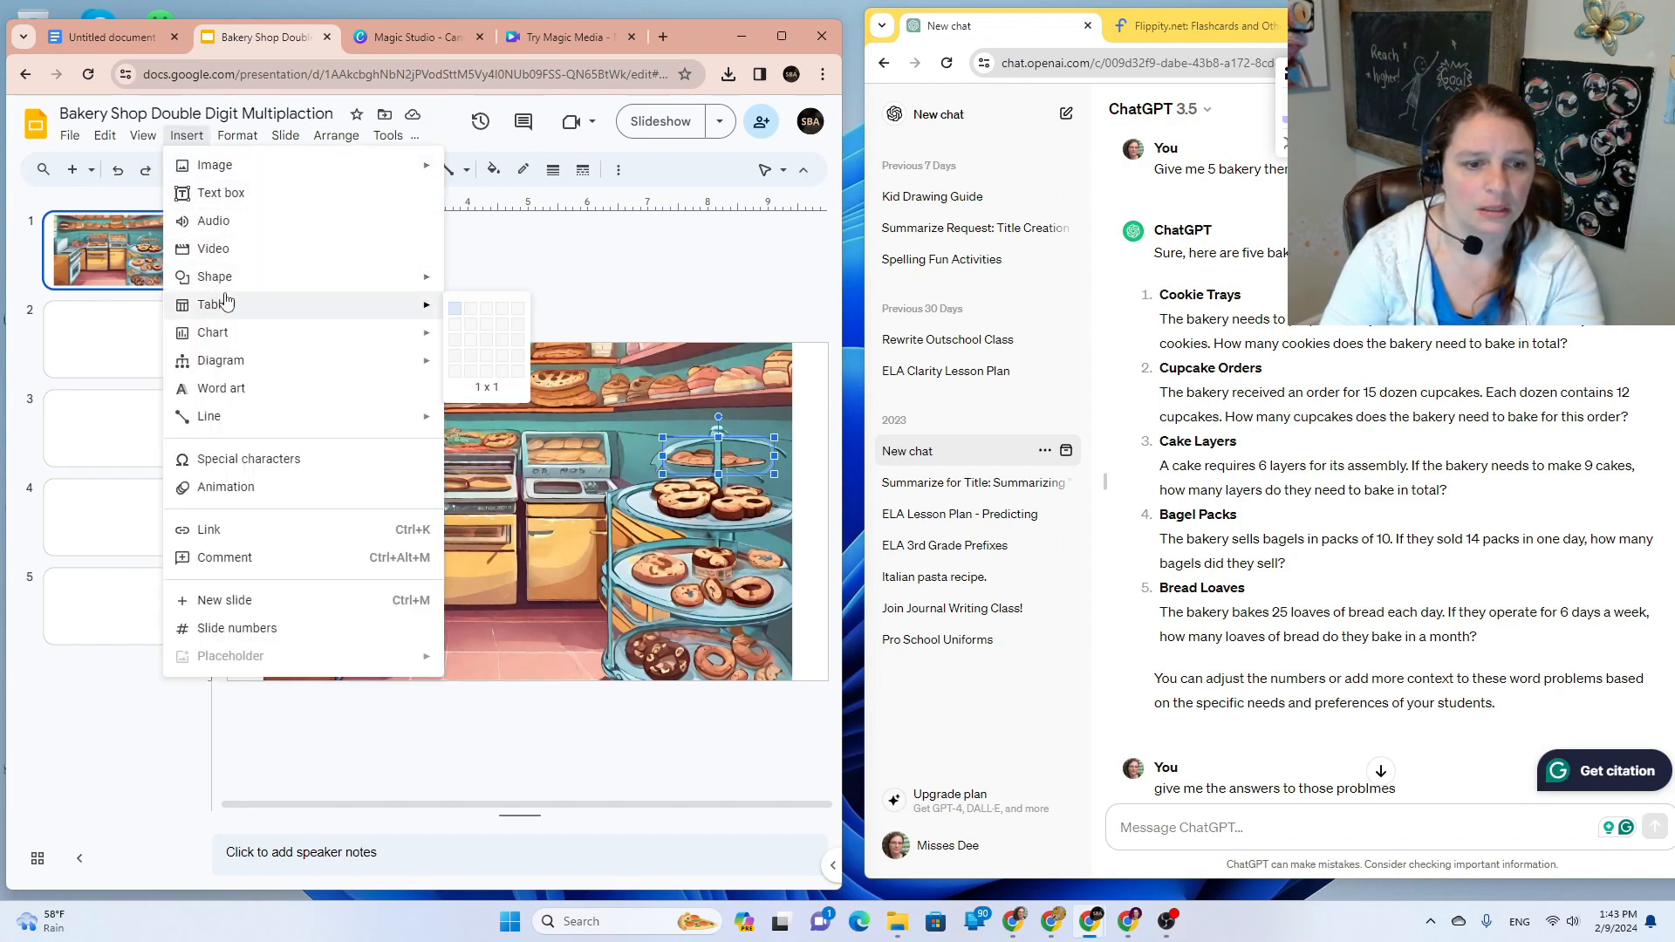
{"action": "mouse_move", "coordinate": [217, 332]}
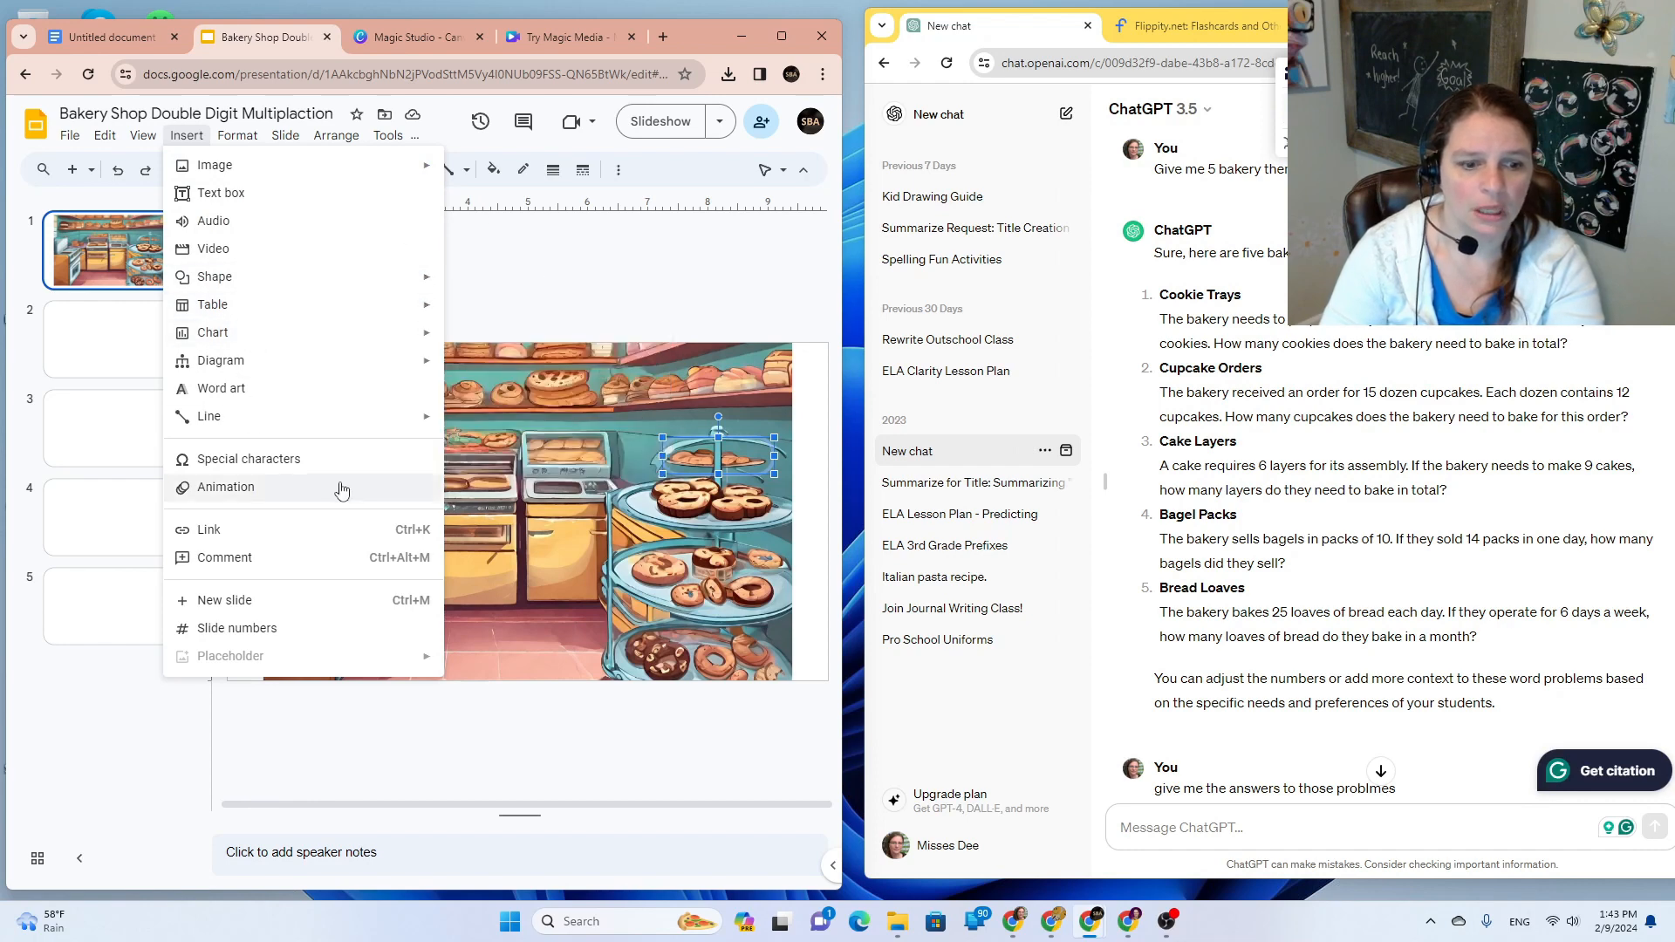
{"action": "left_click", "coordinate": [321, 531]}
{"action": "type", "text": "s"}
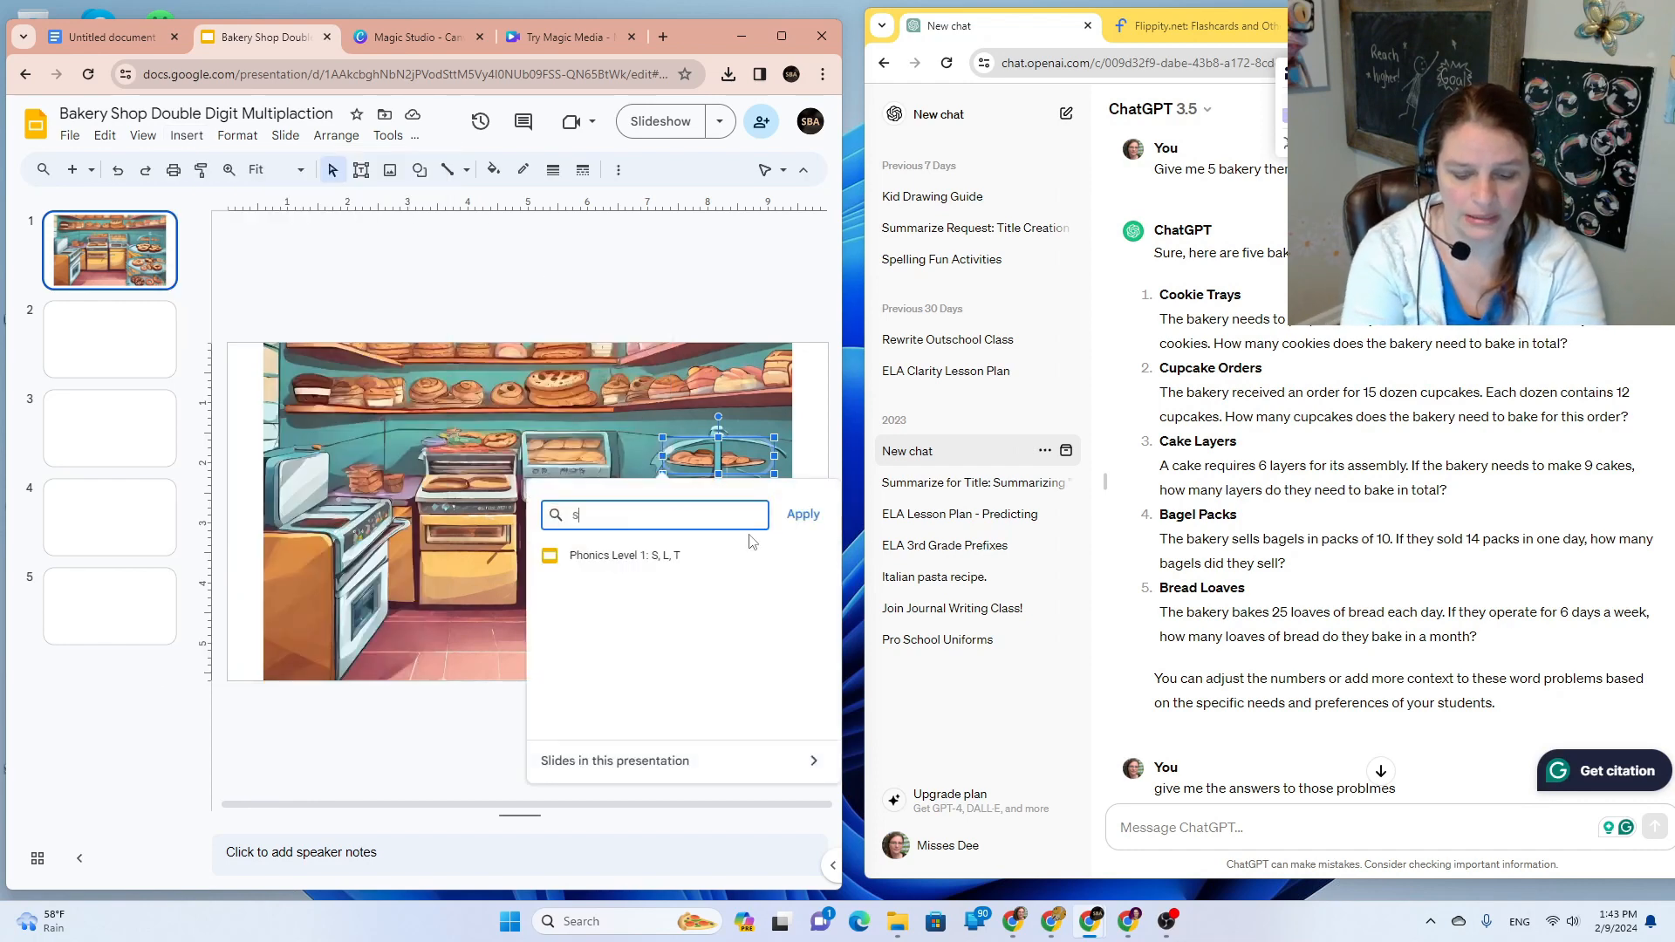
{"action": "type", "text": "lide 2"}
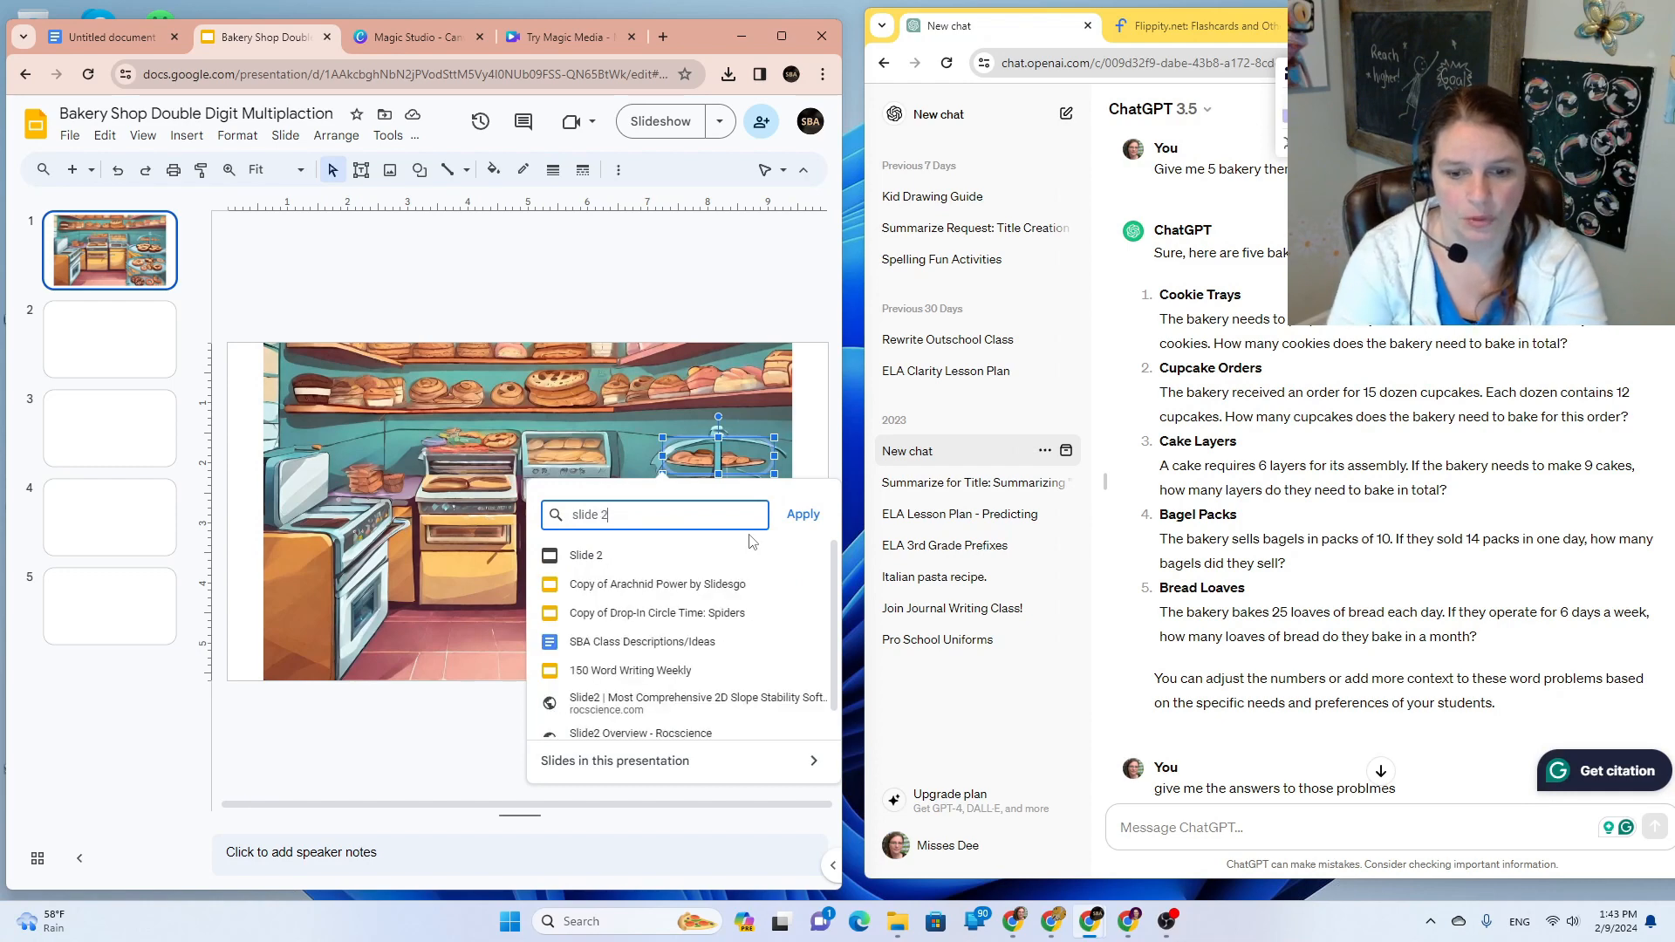
{"action": "left_click", "coordinate": [650, 555]}
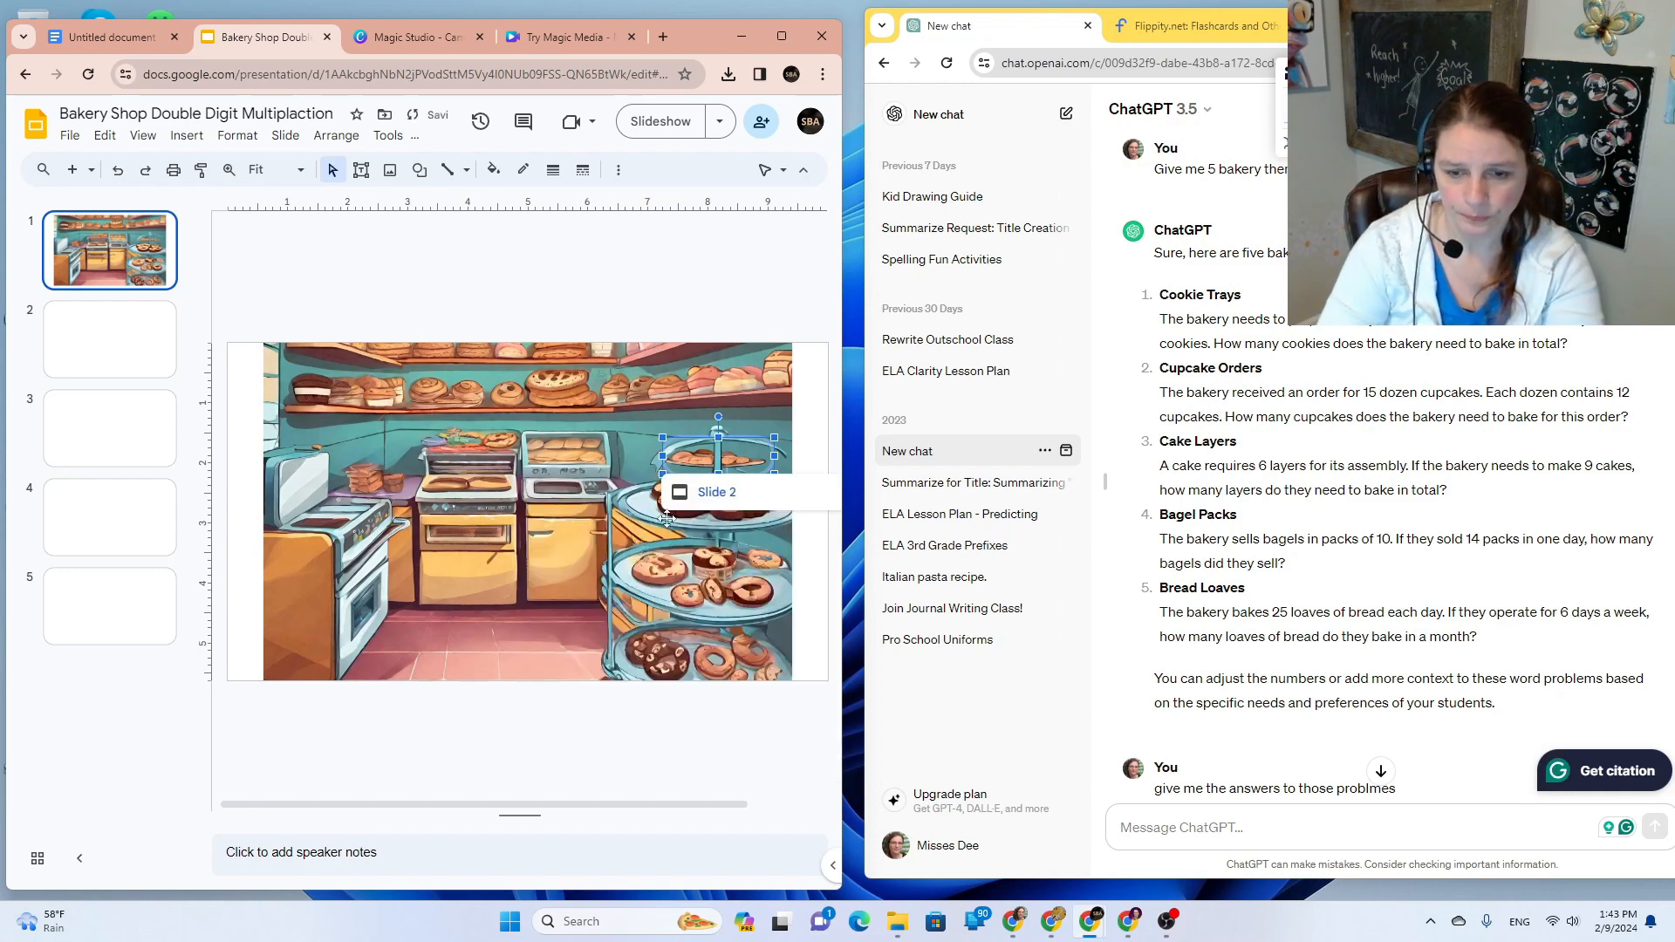
{"action": "left_click", "coordinate": [616, 302]}
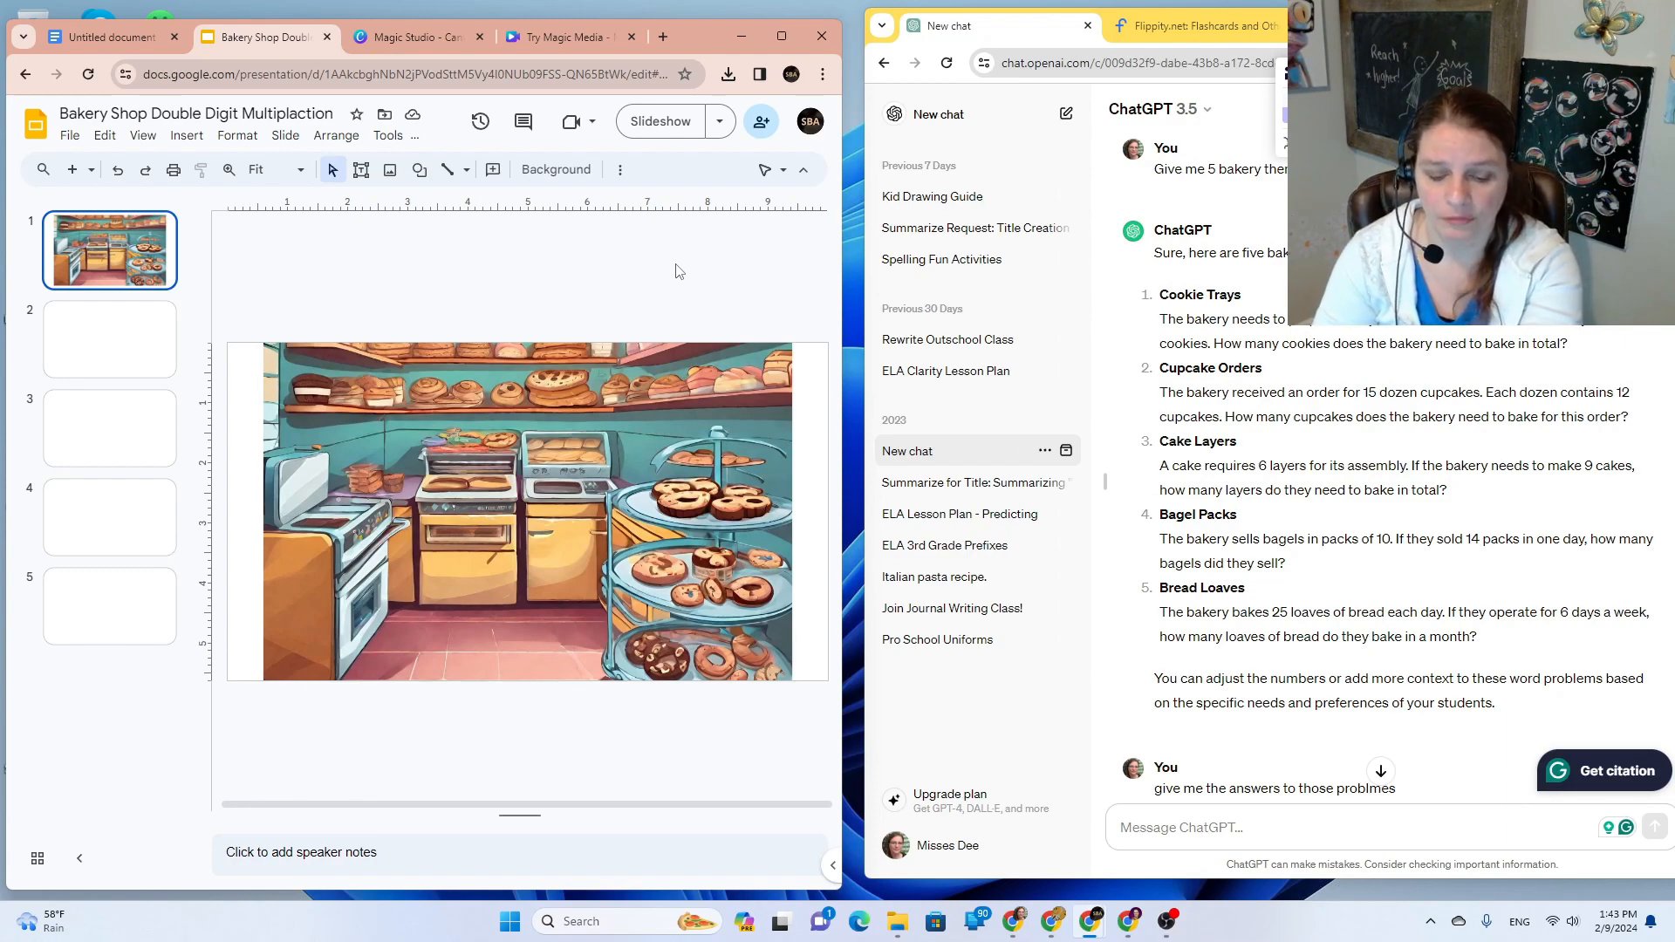
Step: Snip the cookie tray area and paste it, enlarged, at the top-left of slide 2
{"action": "key", "text": "shift+super+s"}
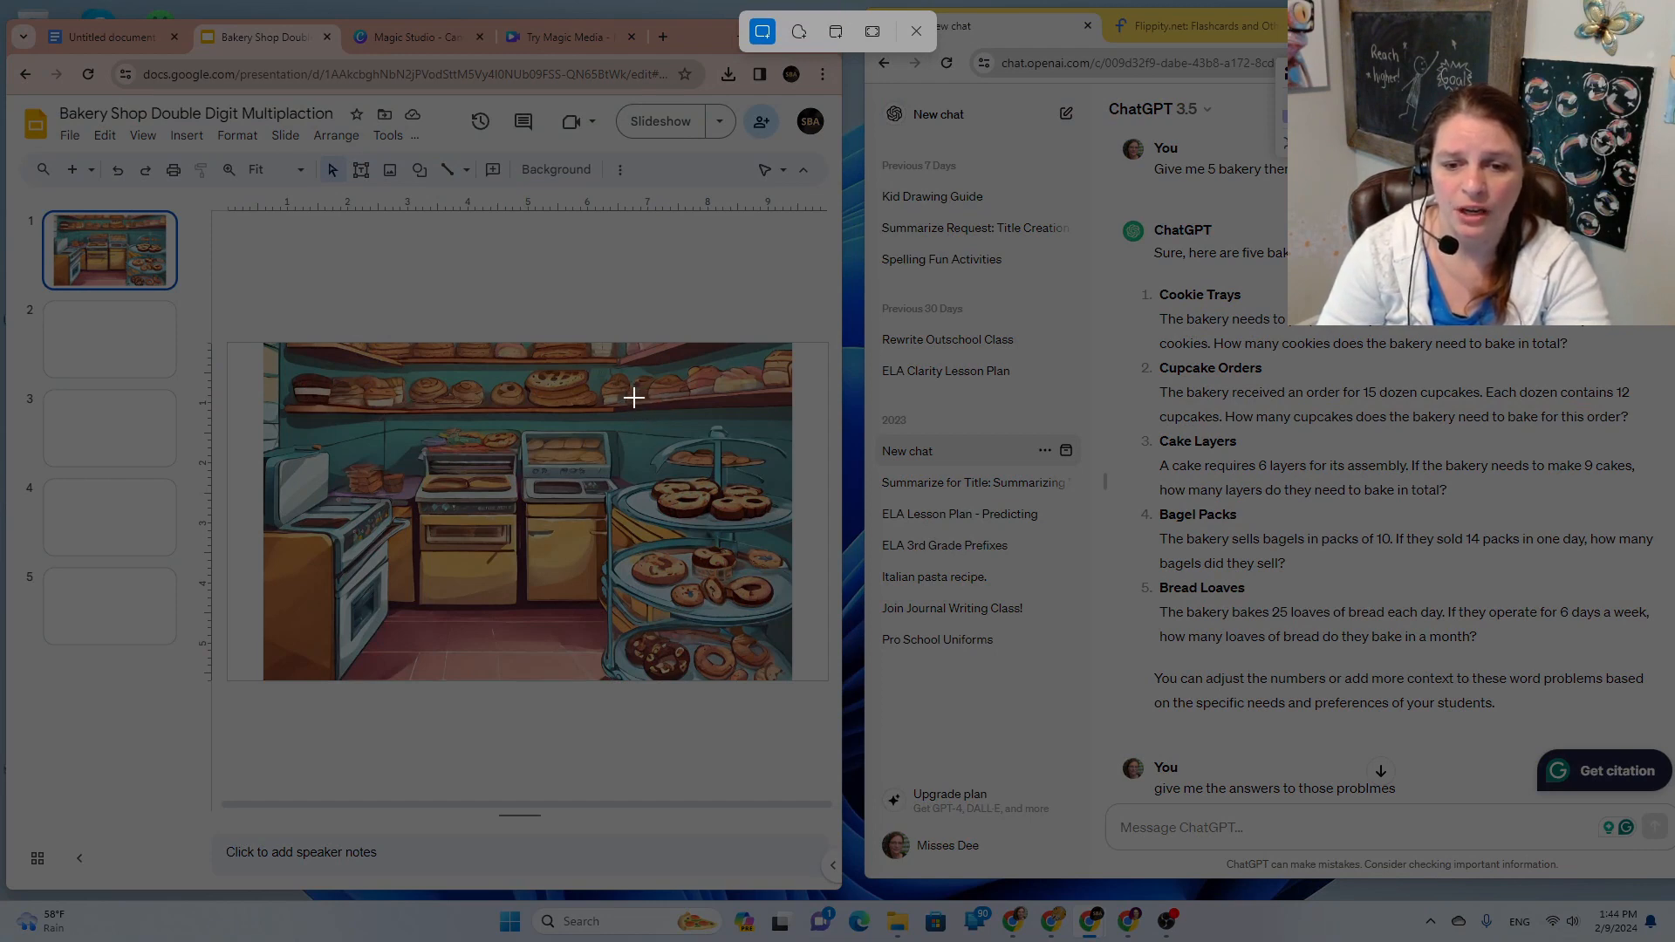
{"action": "left_click_drag", "start_coordinate": [619, 407], "coordinate": [791, 492]}
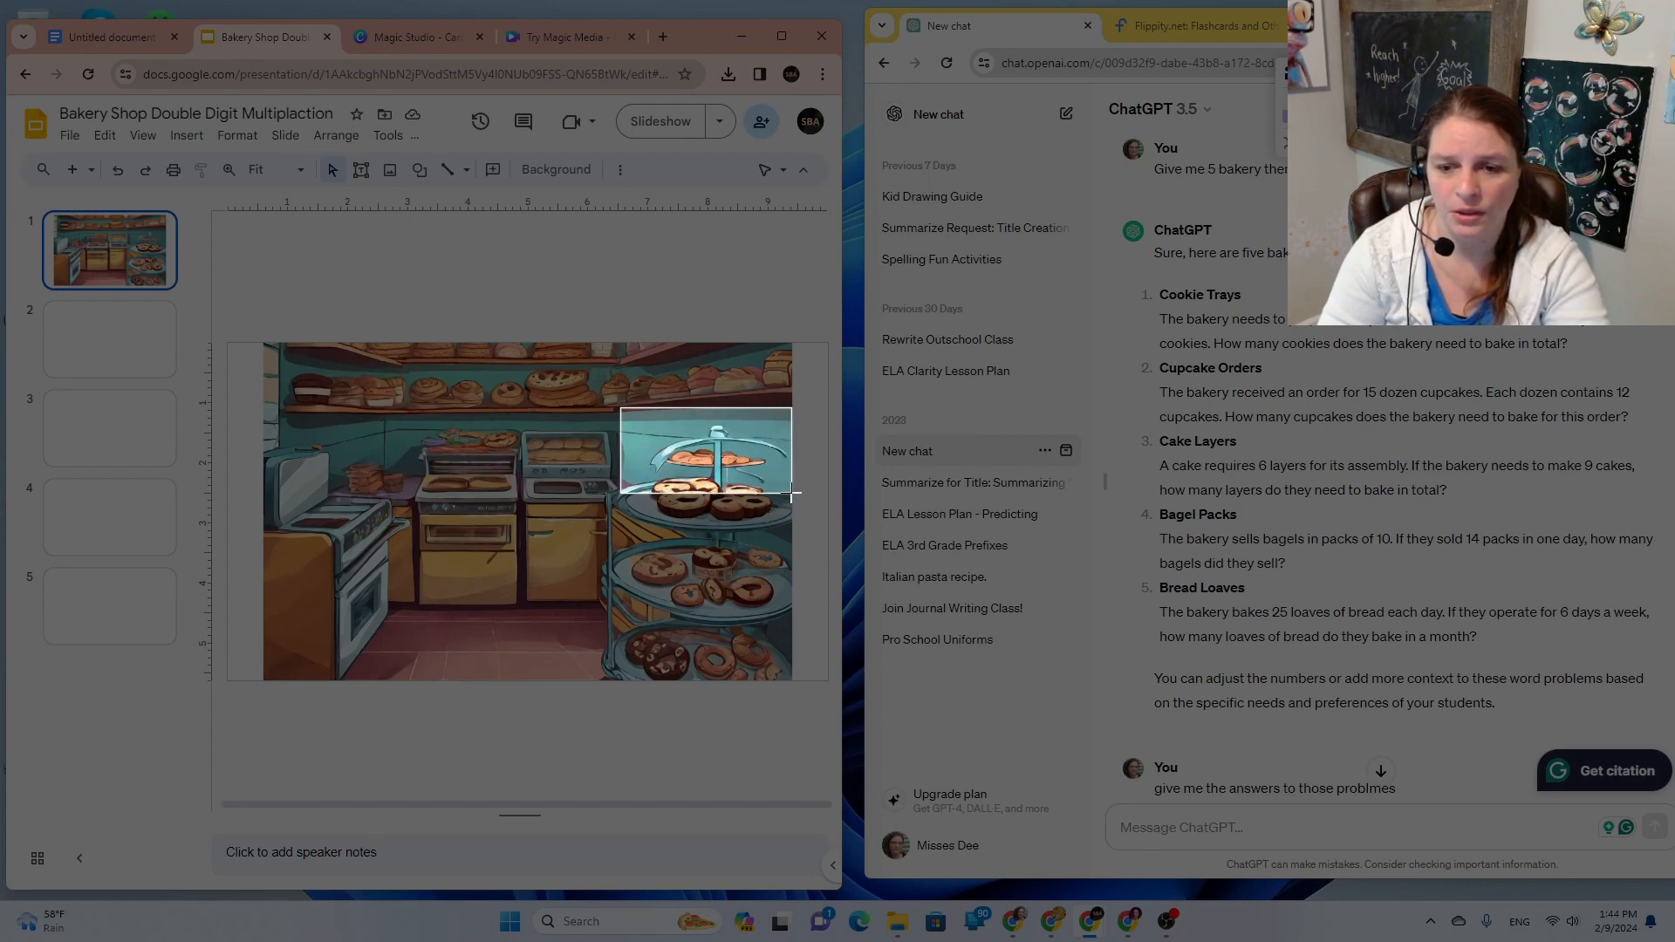
{"action": "left_click_drag", "start_coordinate": [791, 493], "coordinate": [792, 493]}
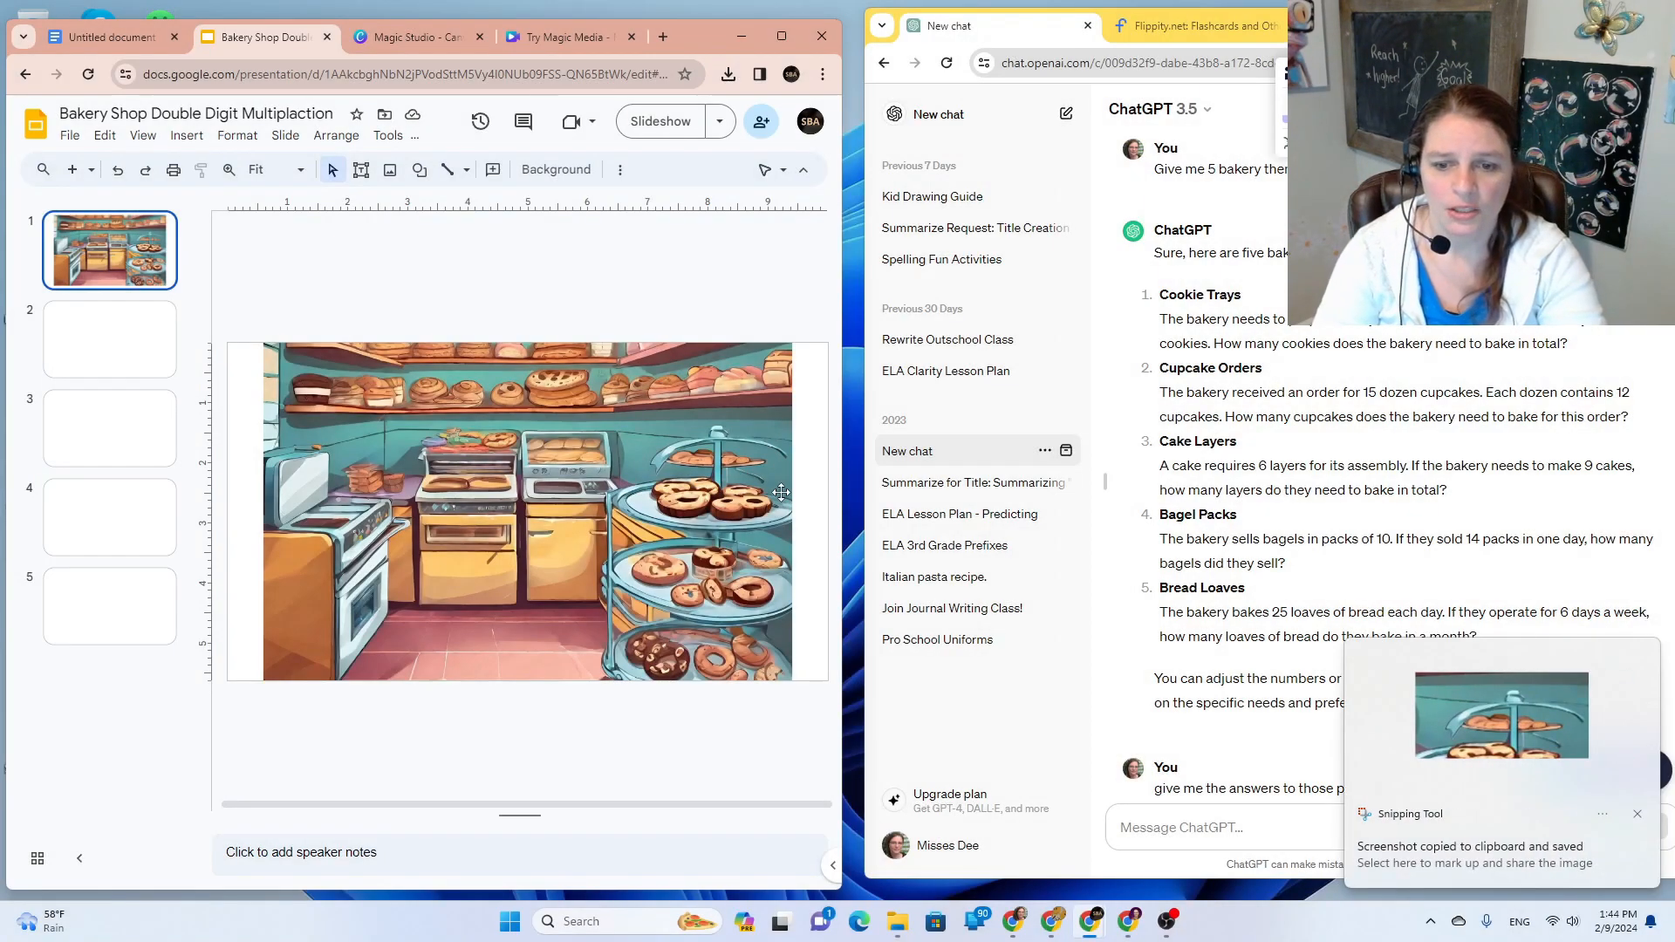
{"action": "left_click", "coordinate": [135, 353]}
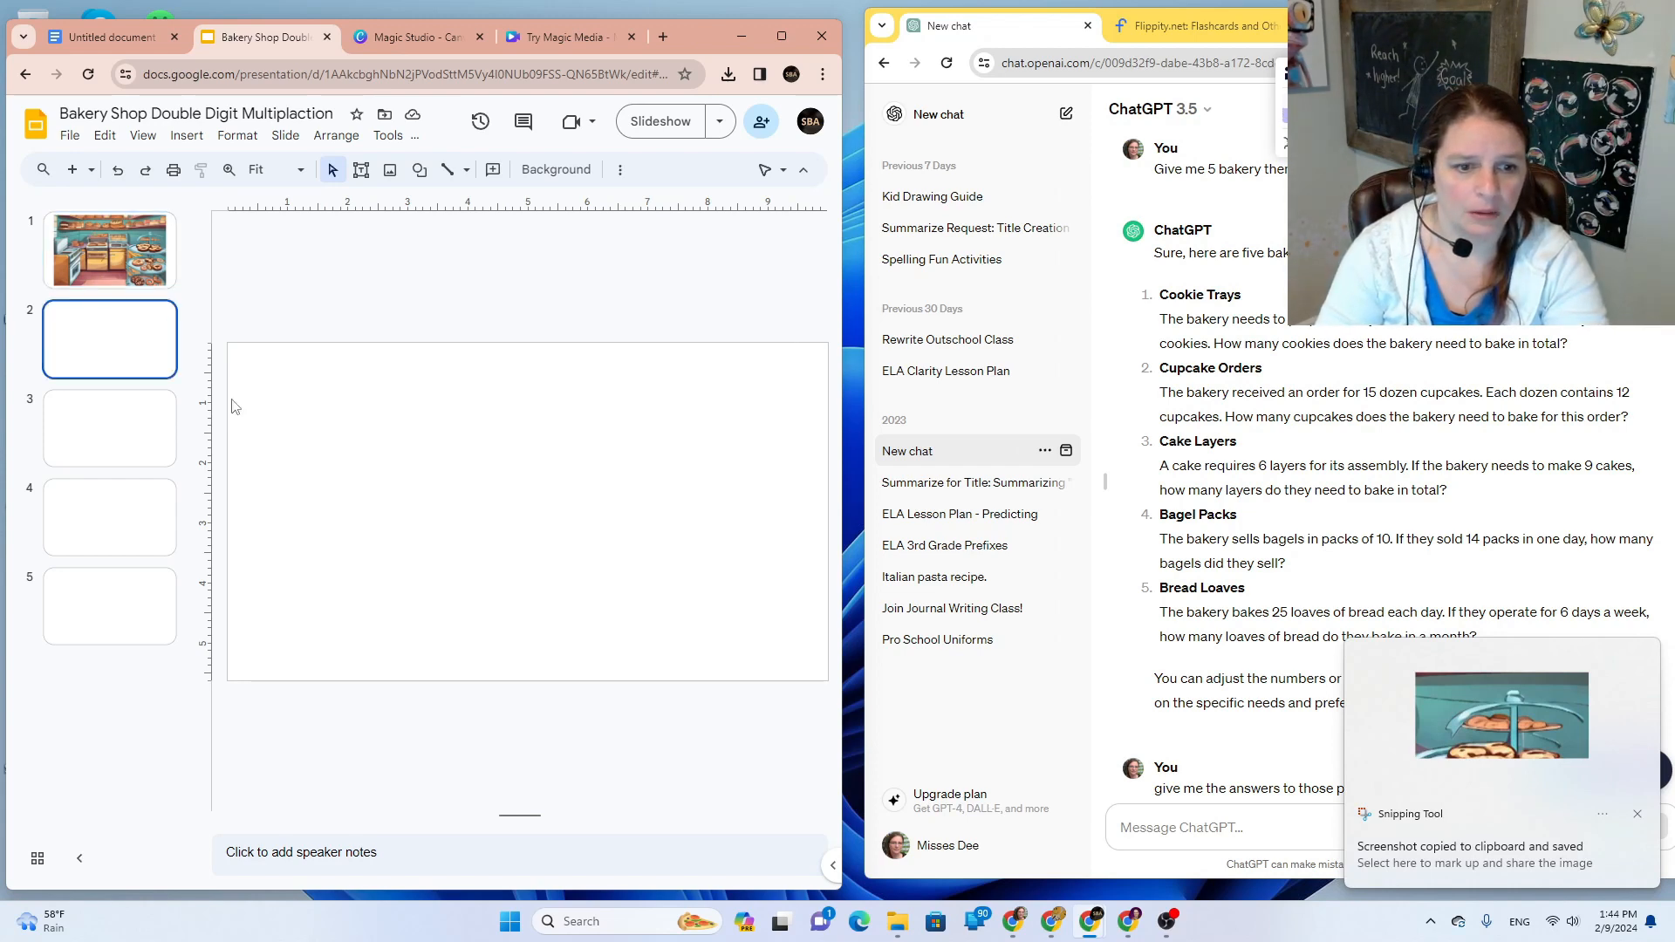
{"action": "key", "text": "ctrl+v"}
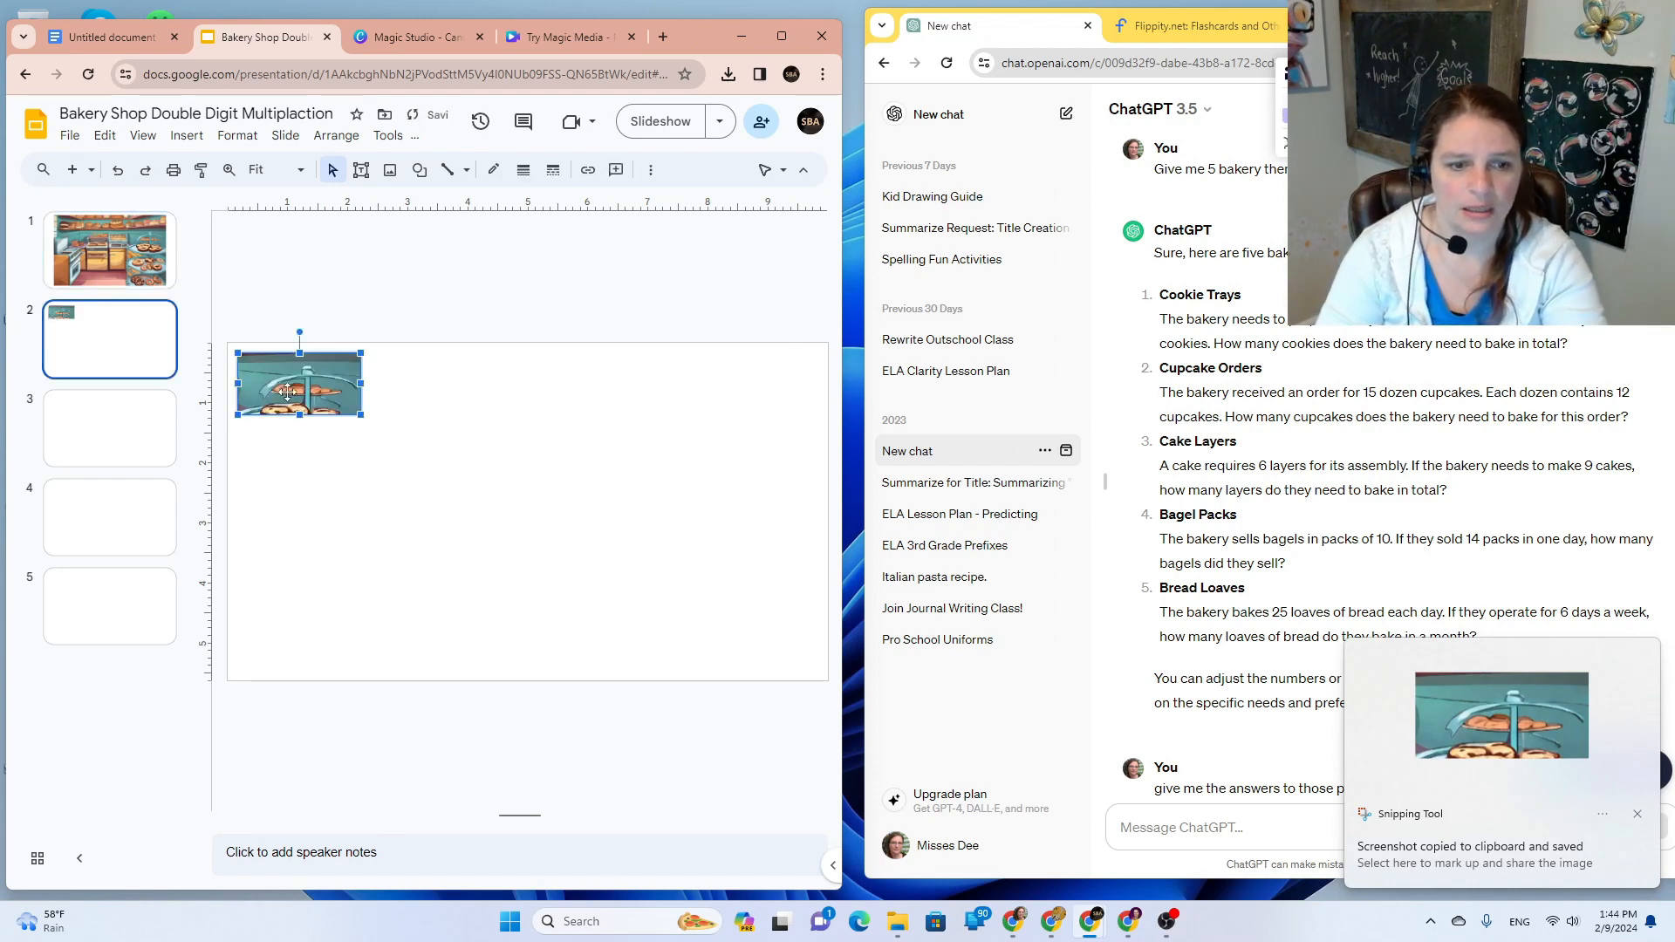
{"action": "left_click_drag", "start_coordinate": [360, 415], "coordinate": [717, 595]}
{"action": "left_click_drag", "start_coordinate": [598, 564], "coordinate": [590, 553]}
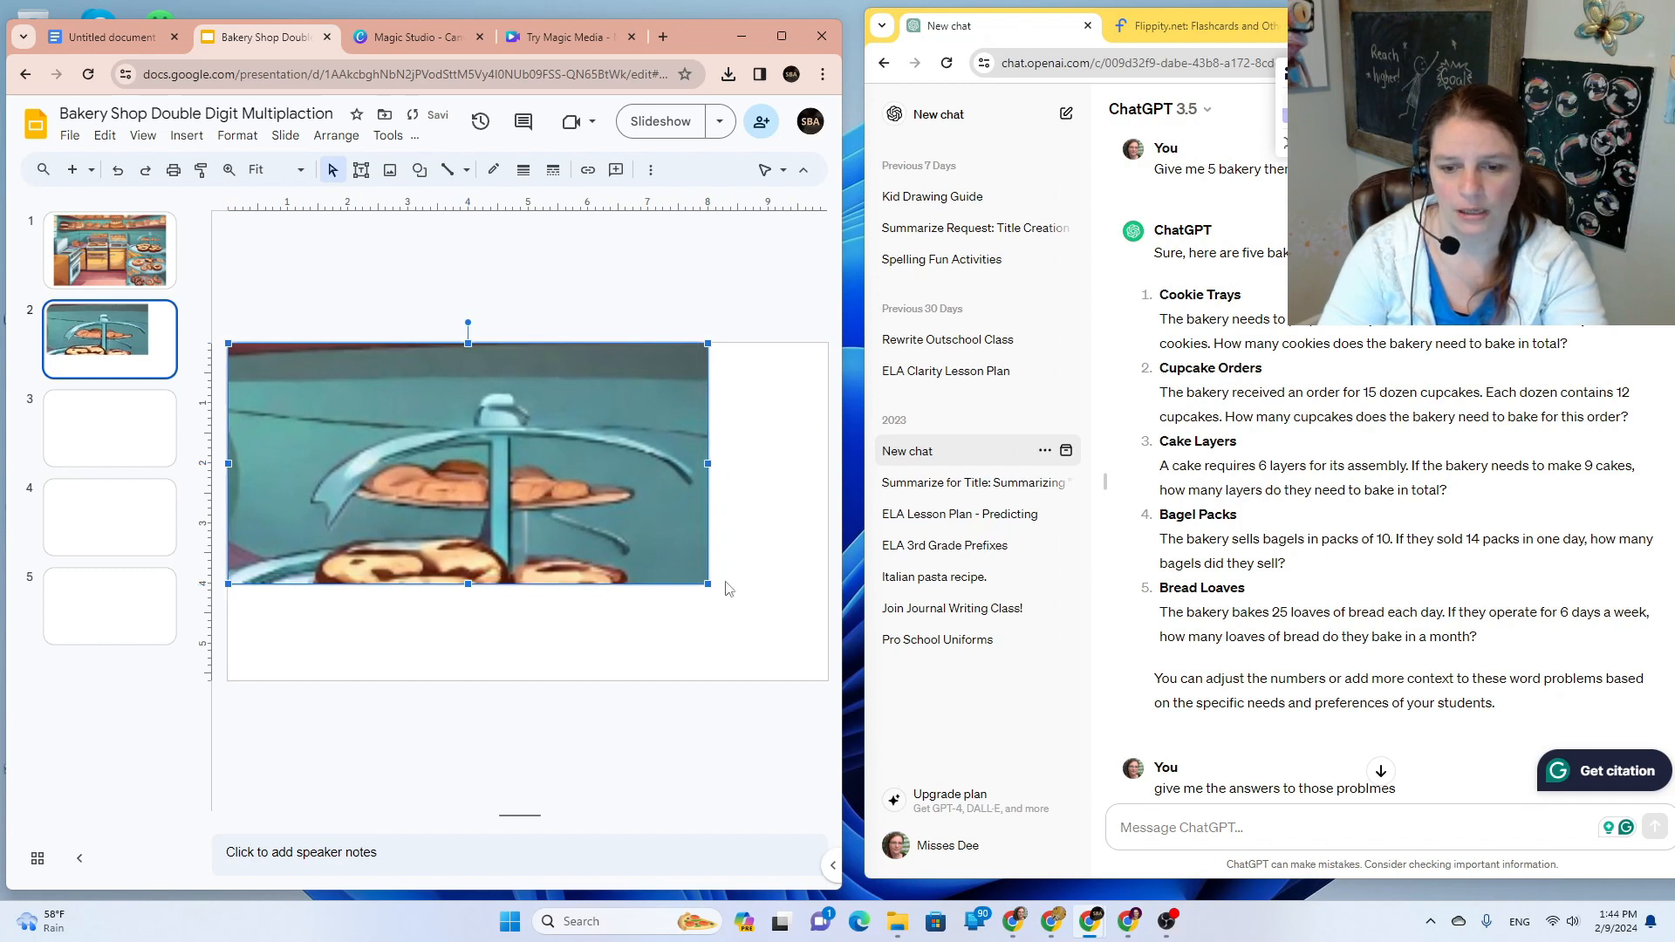
{"action": "left_click", "coordinate": [758, 578]}
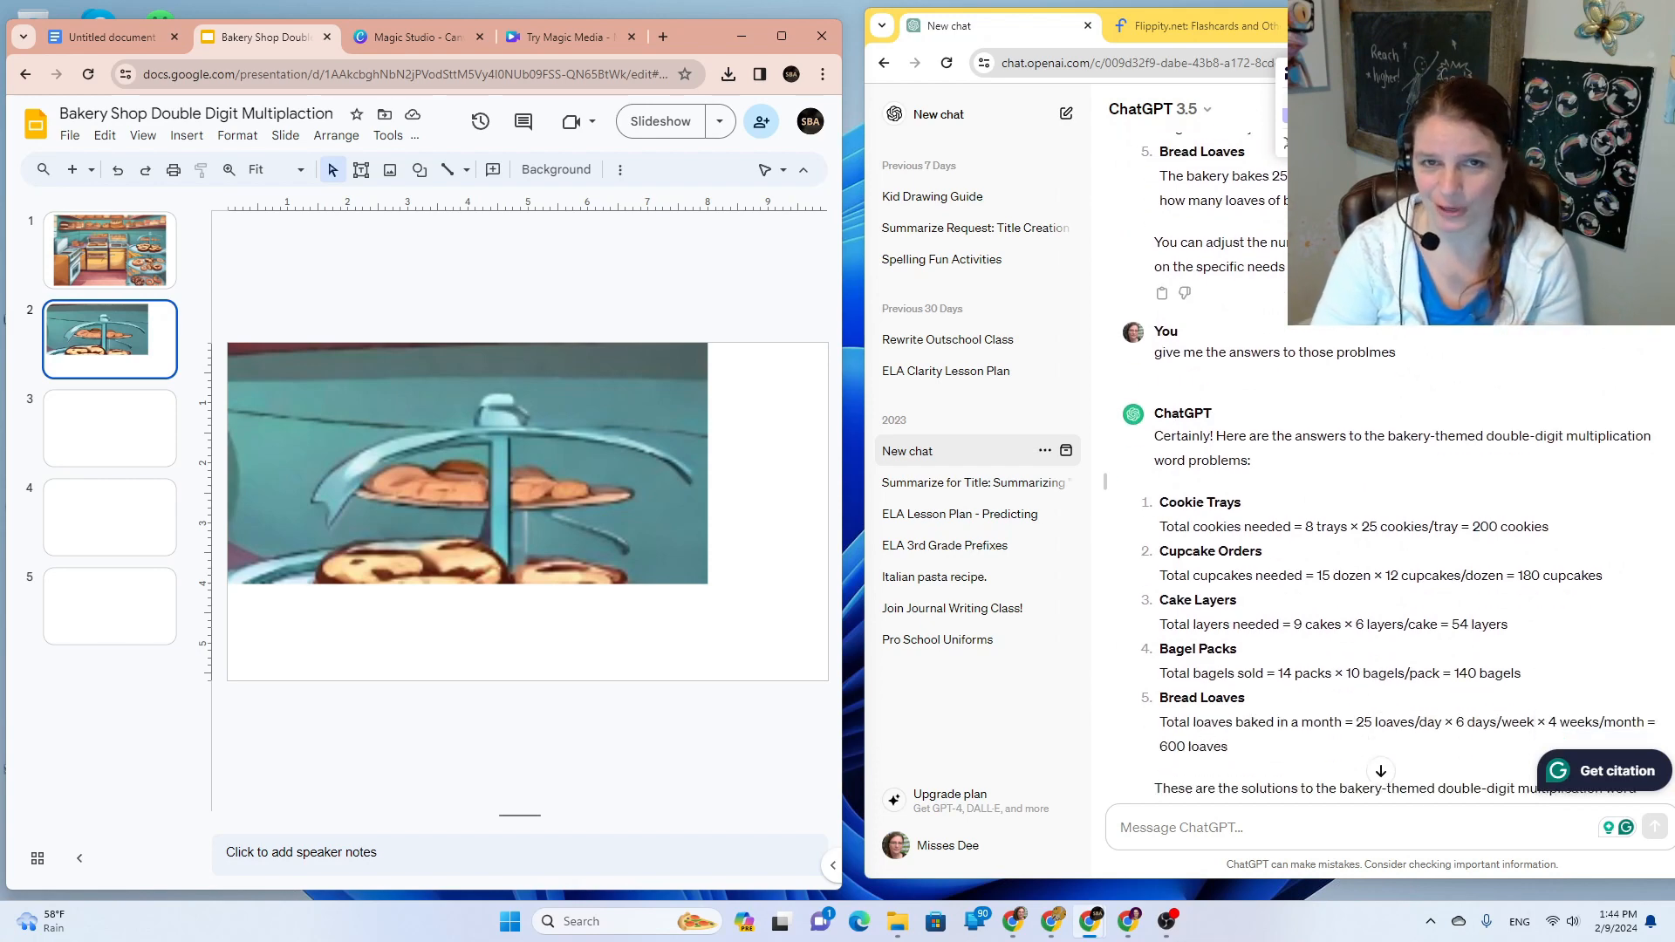
Step: Select the Cookie Trays word problem text in the ChatGPT chat
{"action": "scroll", "coordinate": [1331, 338], "scroll_direction": "up", "scroll_amount": 5}
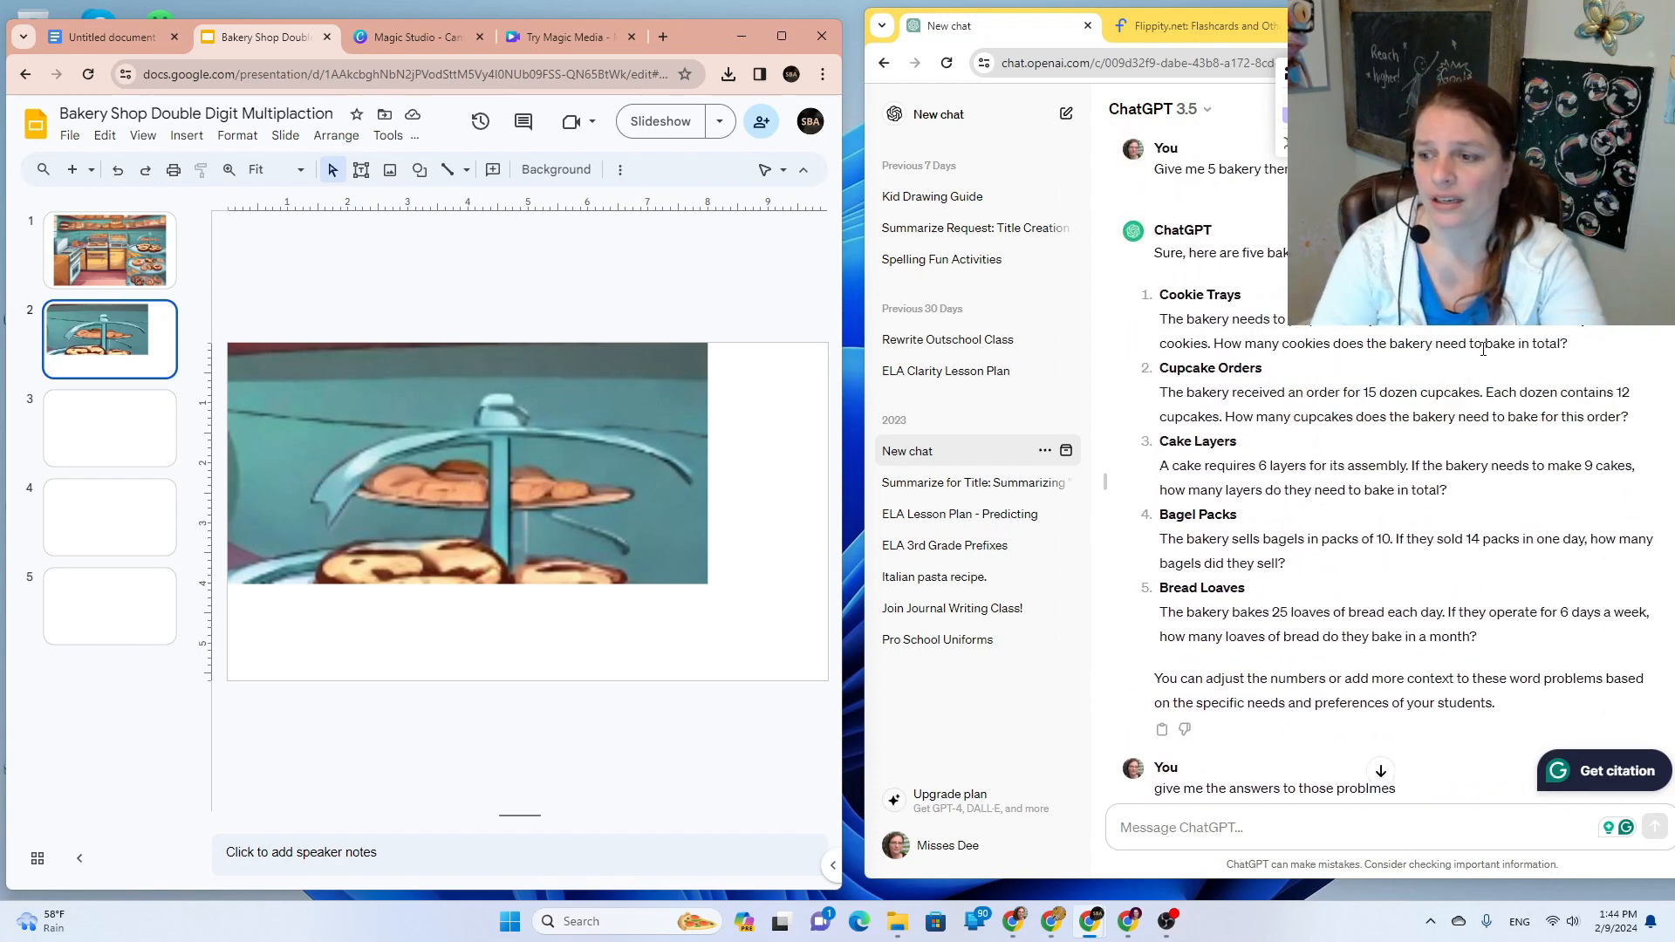
{"action": "left_click_drag", "start_coordinate": [1582, 347], "coordinate": [1161, 325]}
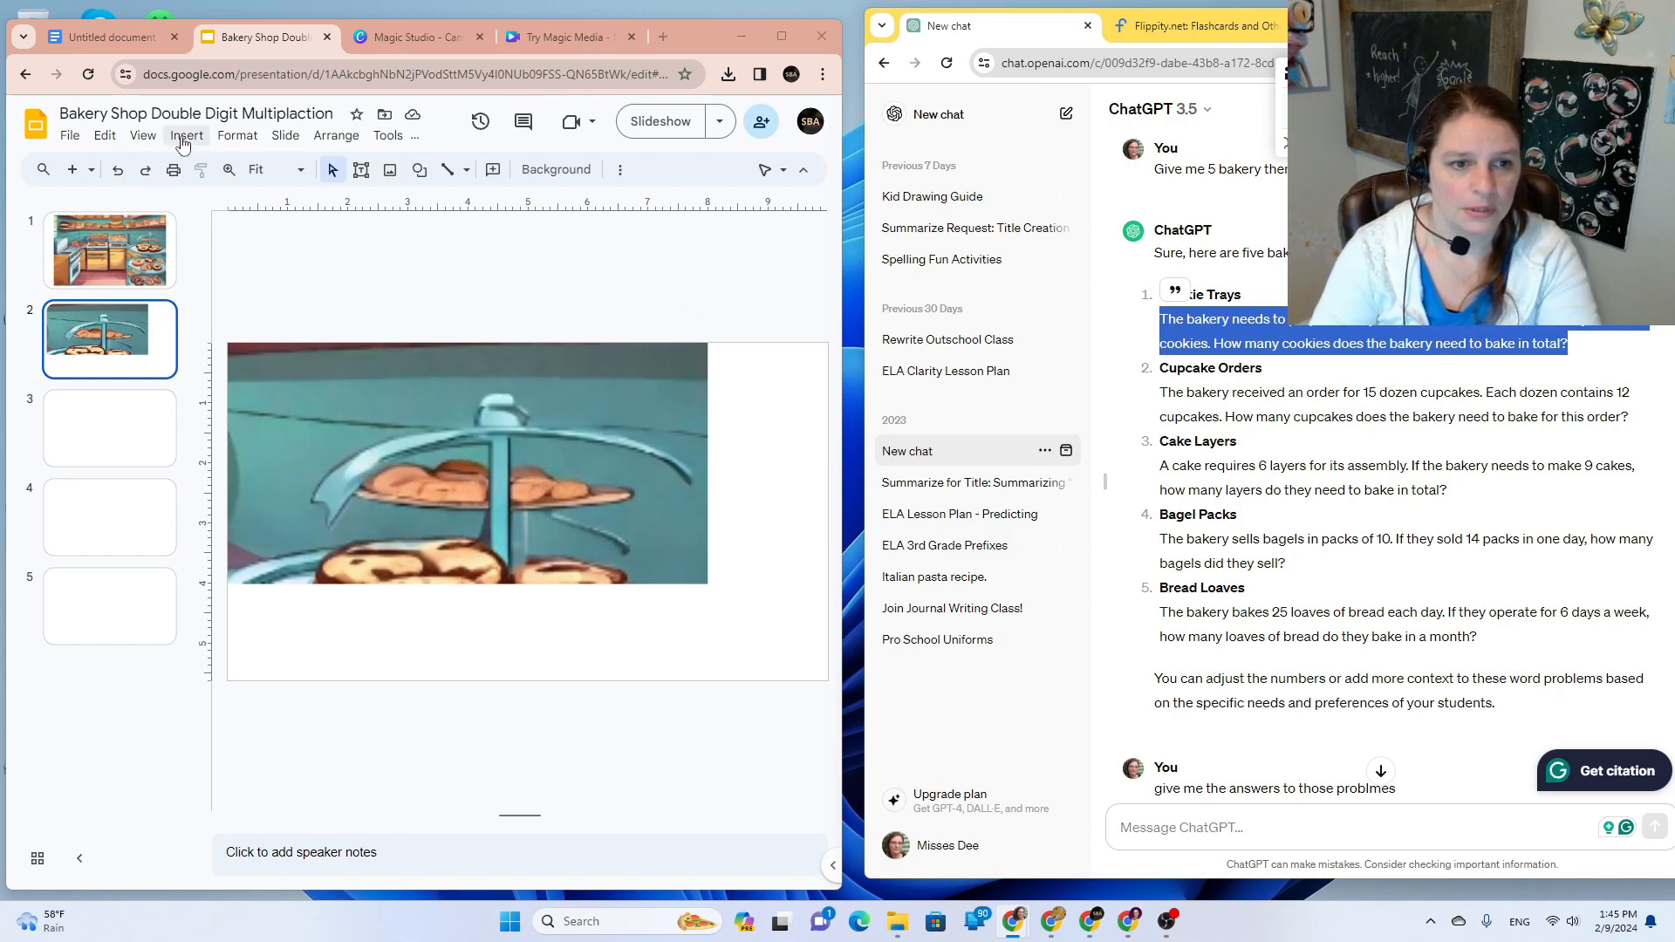
Step: Draw a text box below the image and paste the Cookie Trays word problem into it
{"action": "left_click", "coordinate": [361, 169]}
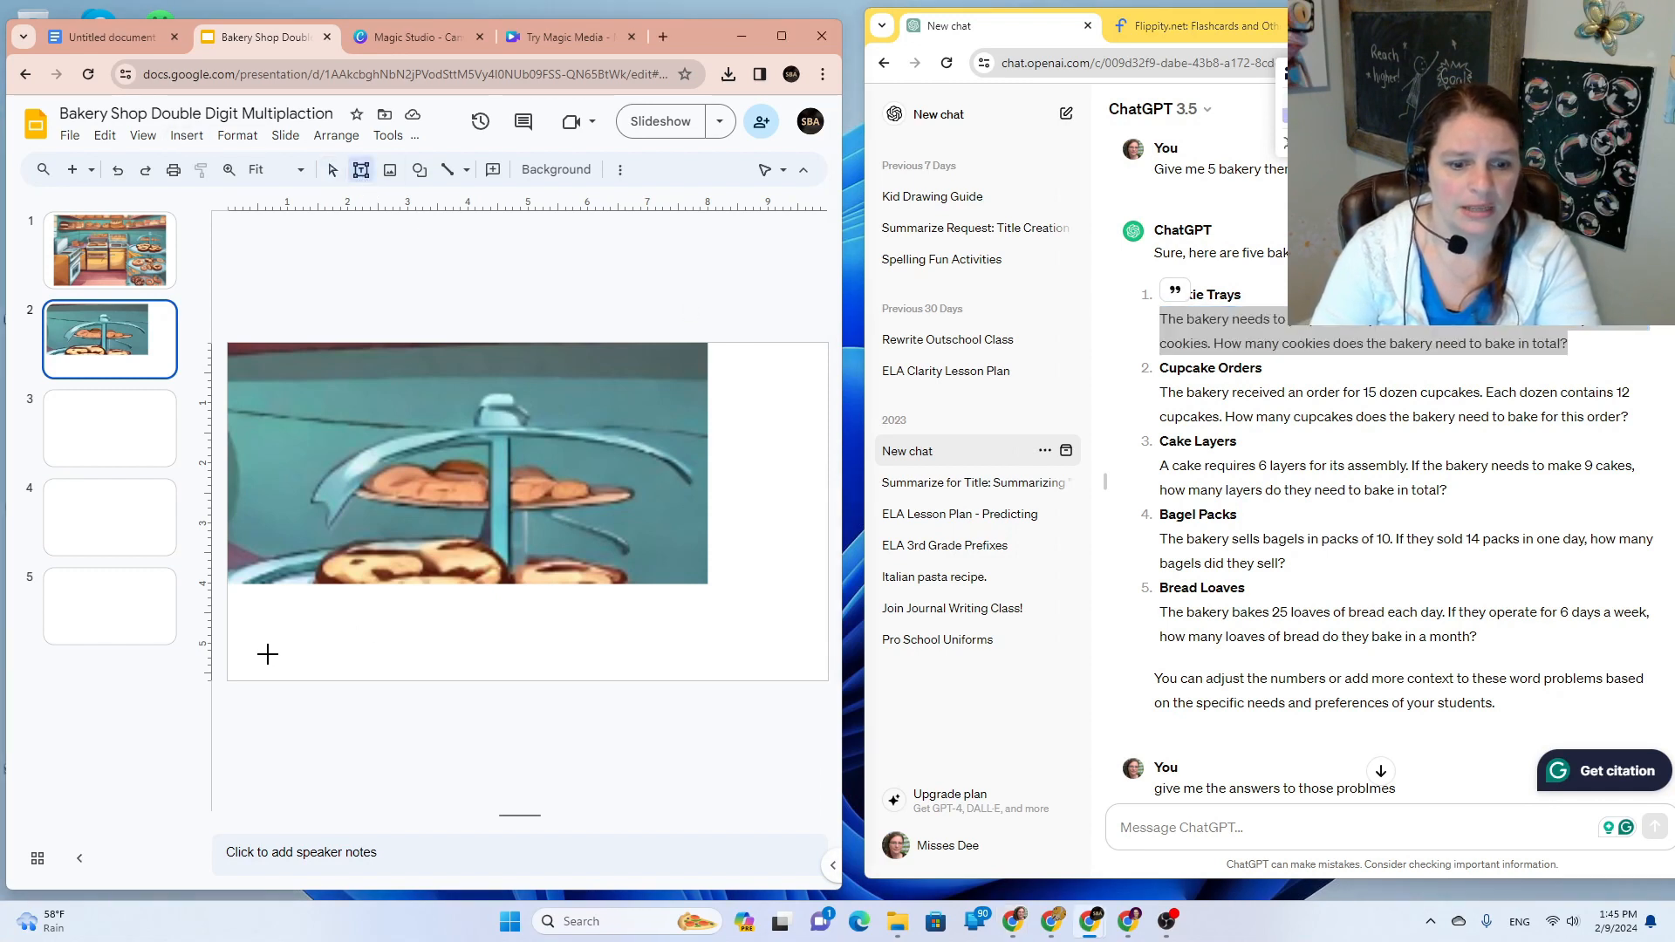
{"action": "left_click_drag", "start_coordinate": [266, 593], "coordinate": [676, 673]}
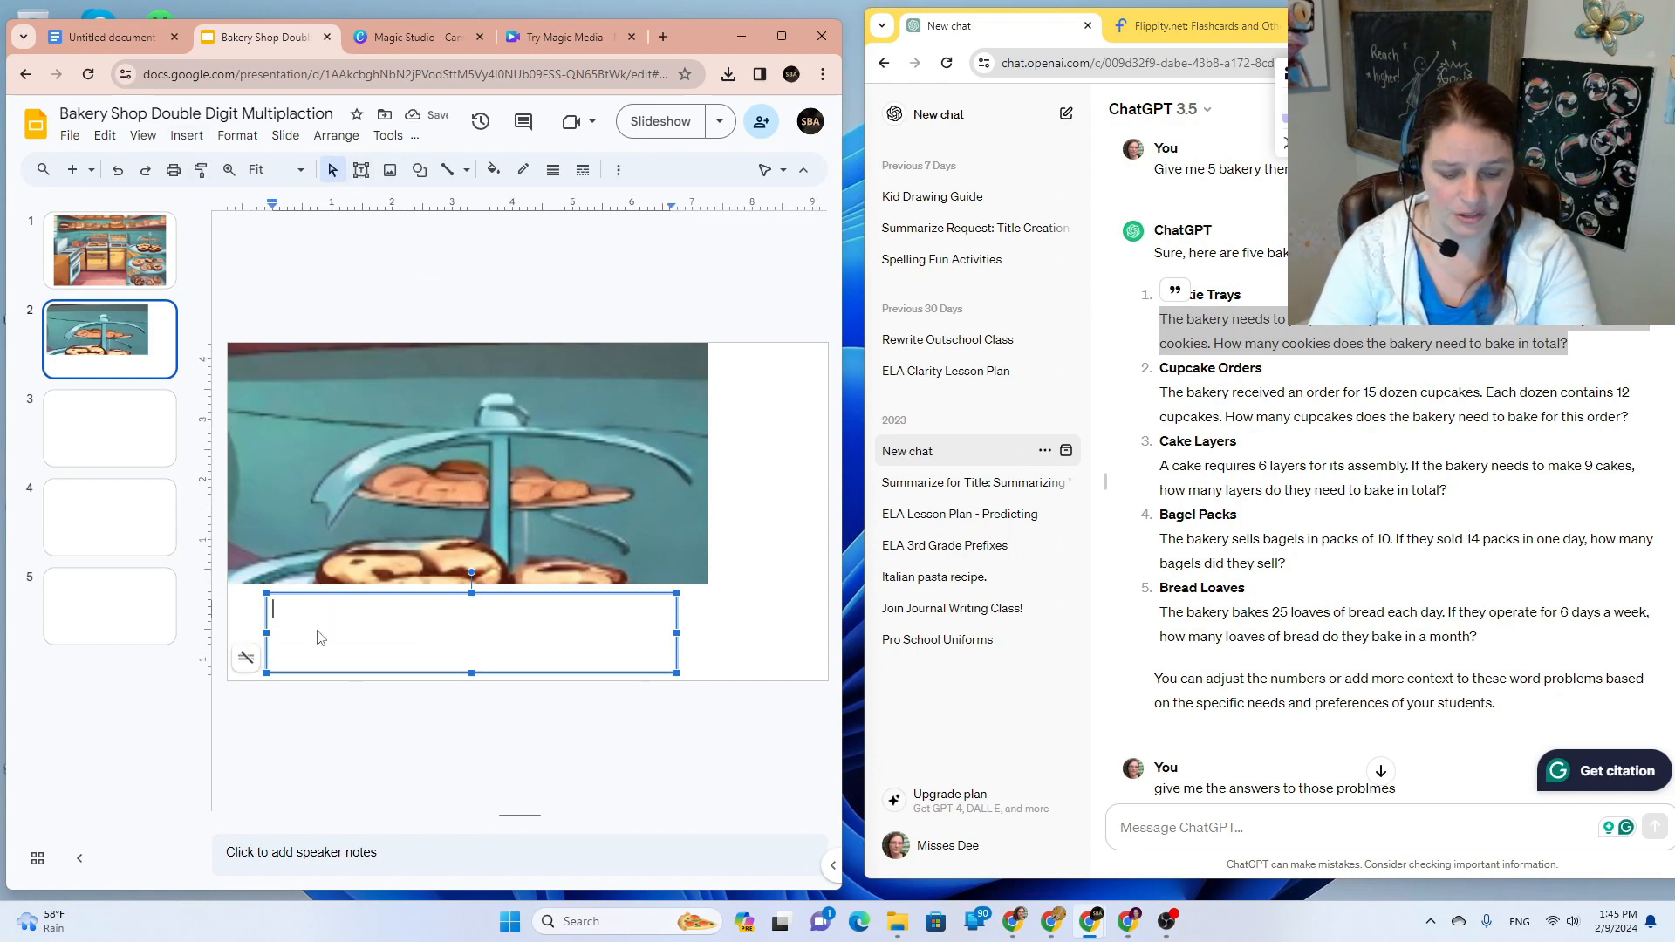
{"action": "type", "text": "The bakery needs to prepare 8 trays of cookies for an event. Each tray holds 25 cookies. How many cookies does the bakery need to bake in total?"}
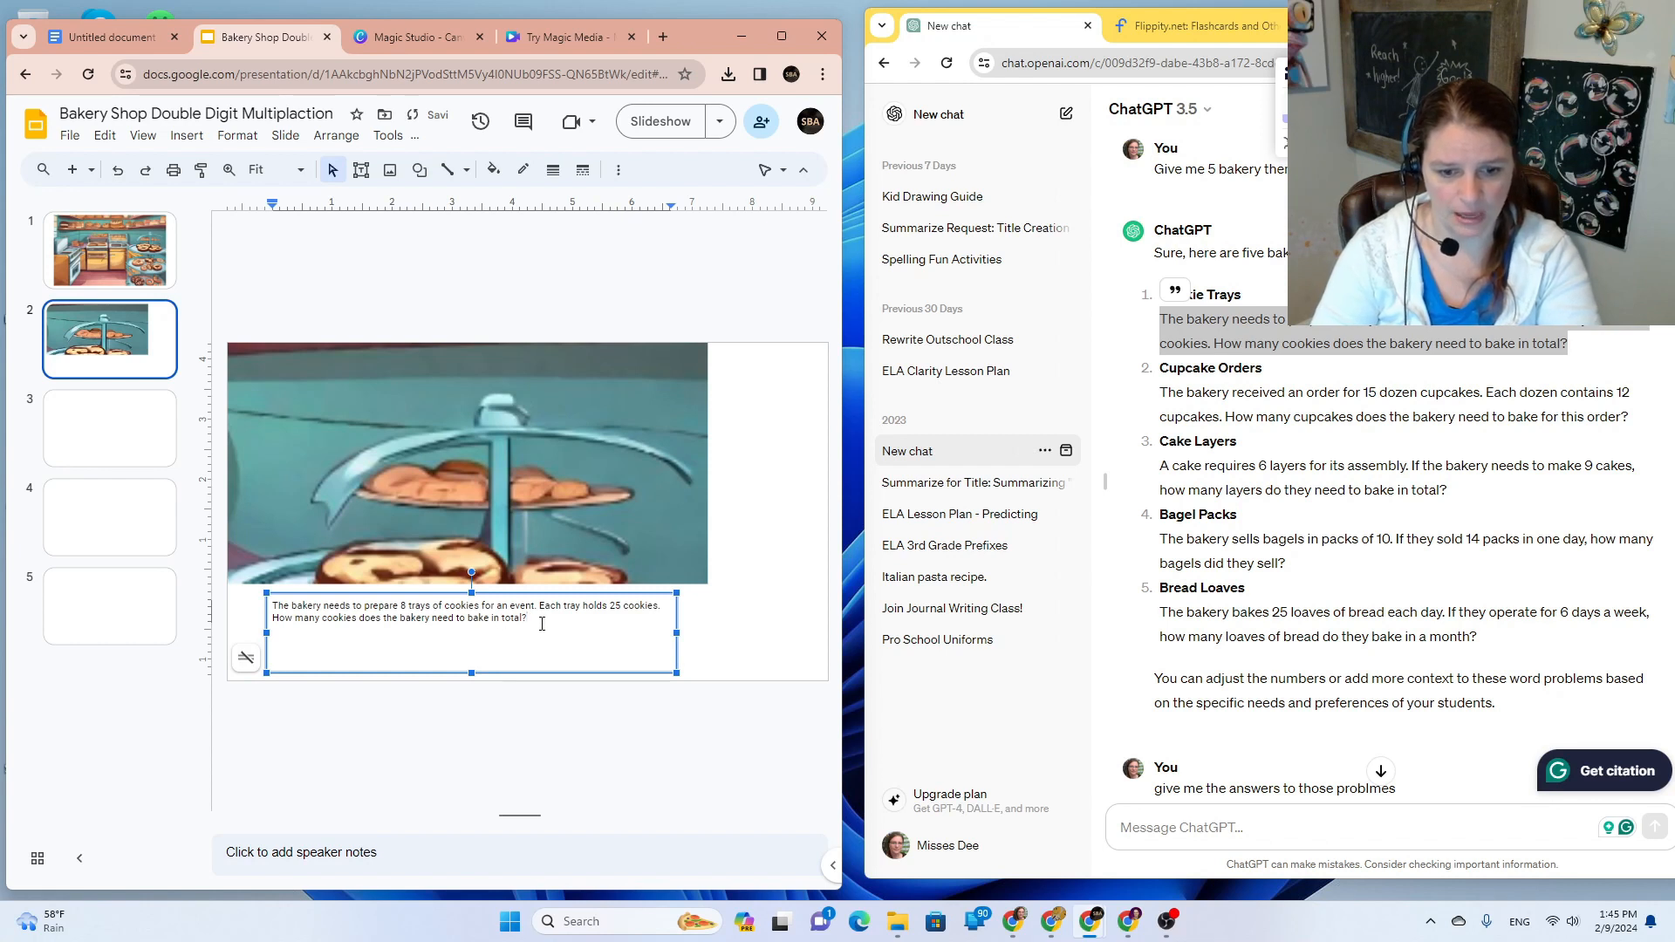
{"action": "left_click_drag", "start_coordinate": [542, 623], "coordinate": [251, 613]}
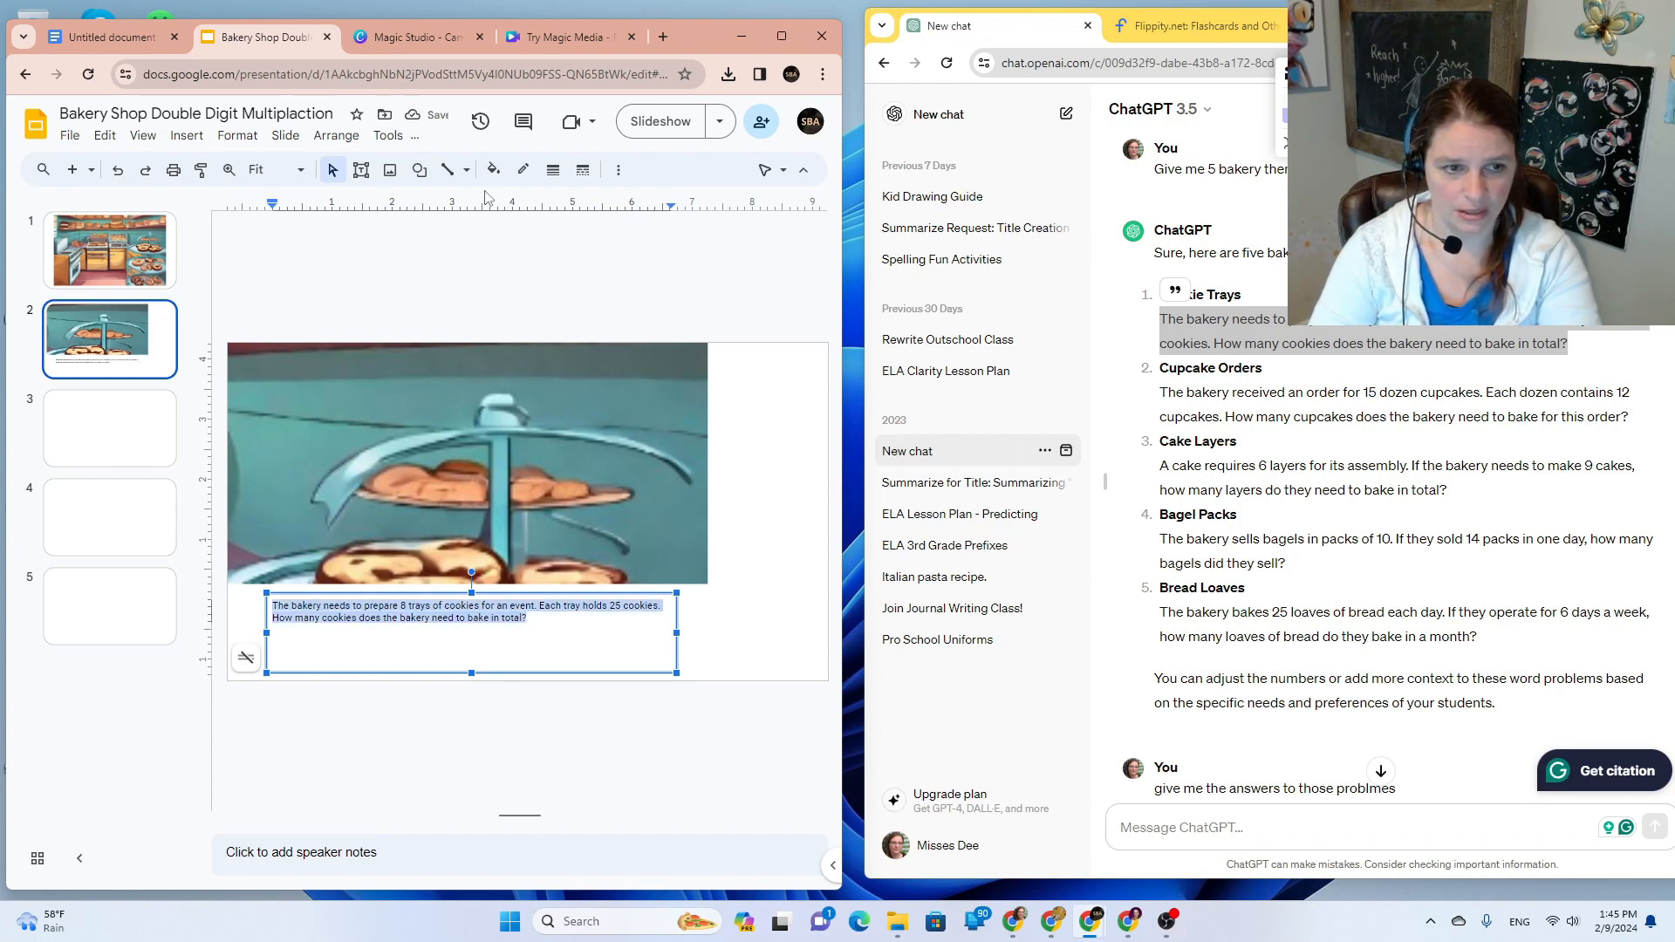
Step: Change the word problem's font to Merriweather
{"action": "left_click", "coordinate": [306, 170]}
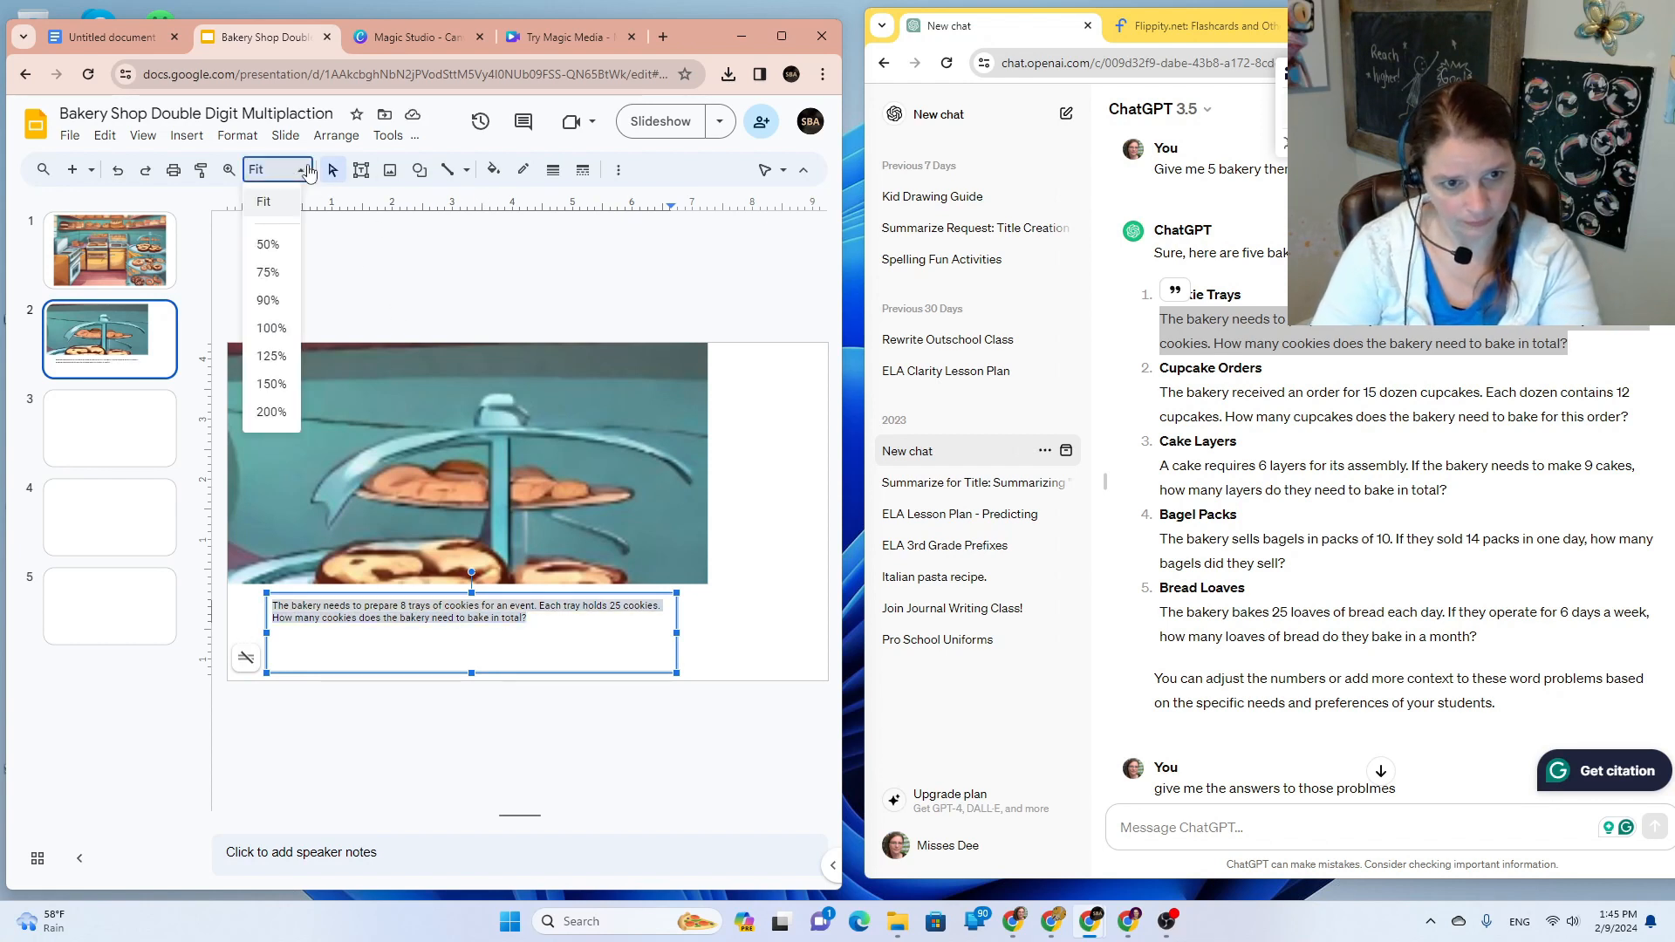
{"action": "left_click", "coordinate": [308, 172]}
{"action": "left_click", "coordinate": [618, 171]}
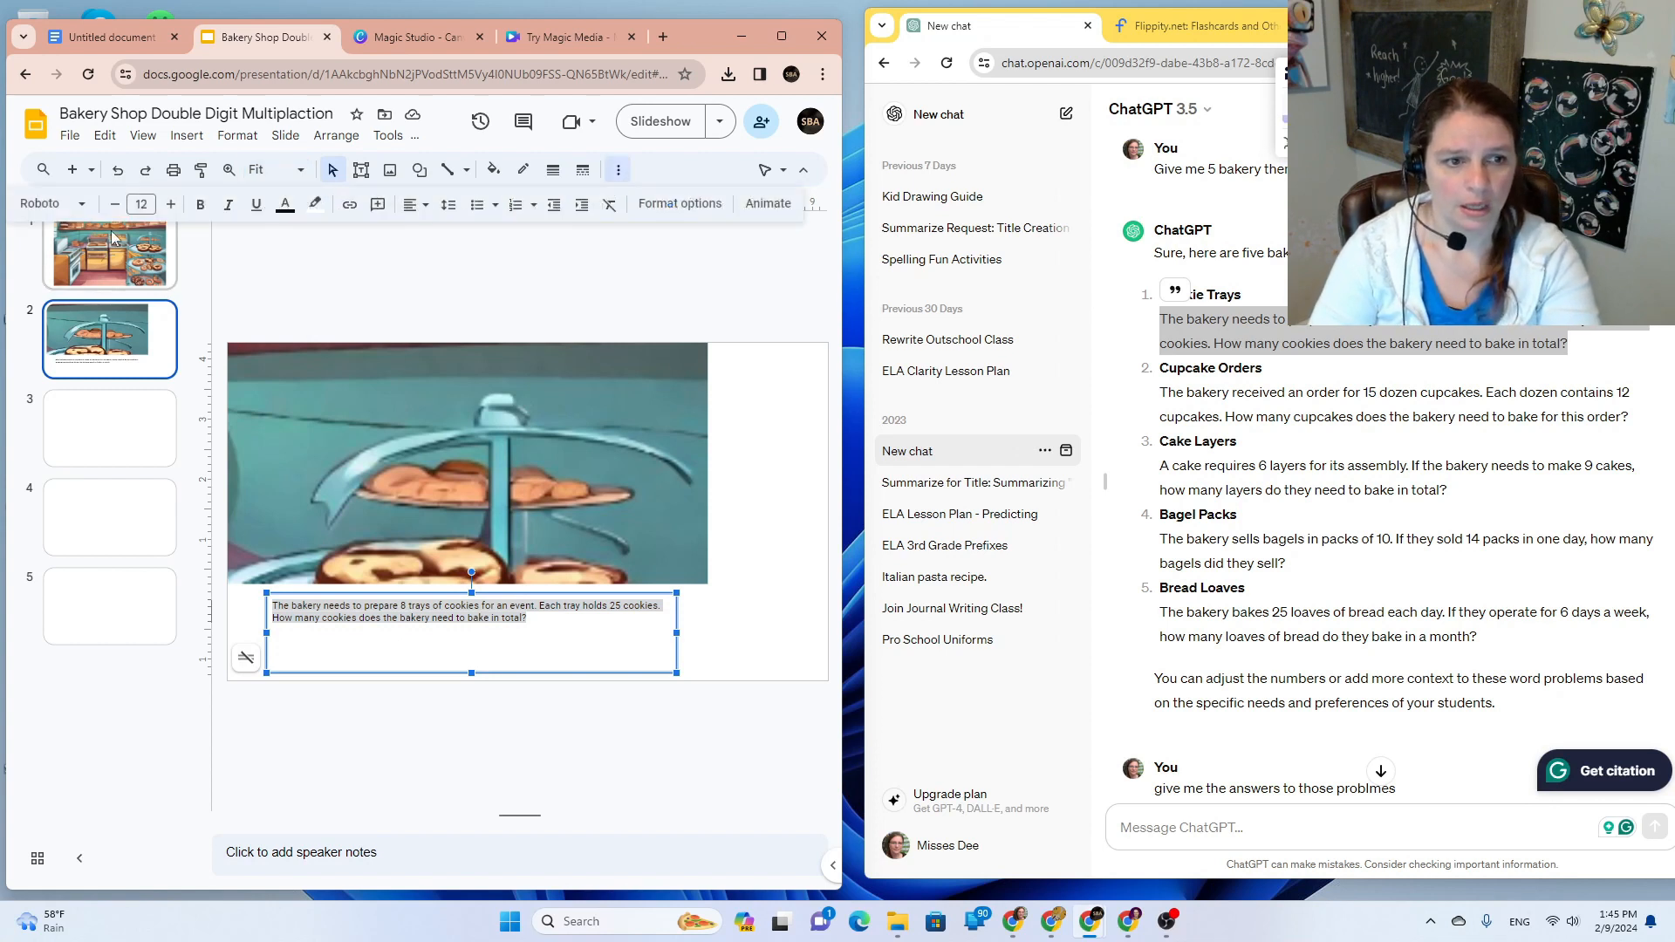
{"action": "left_click", "coordinate": [78, 204]}
{"action": "mouse_move", "coordinate": [144, 439]}
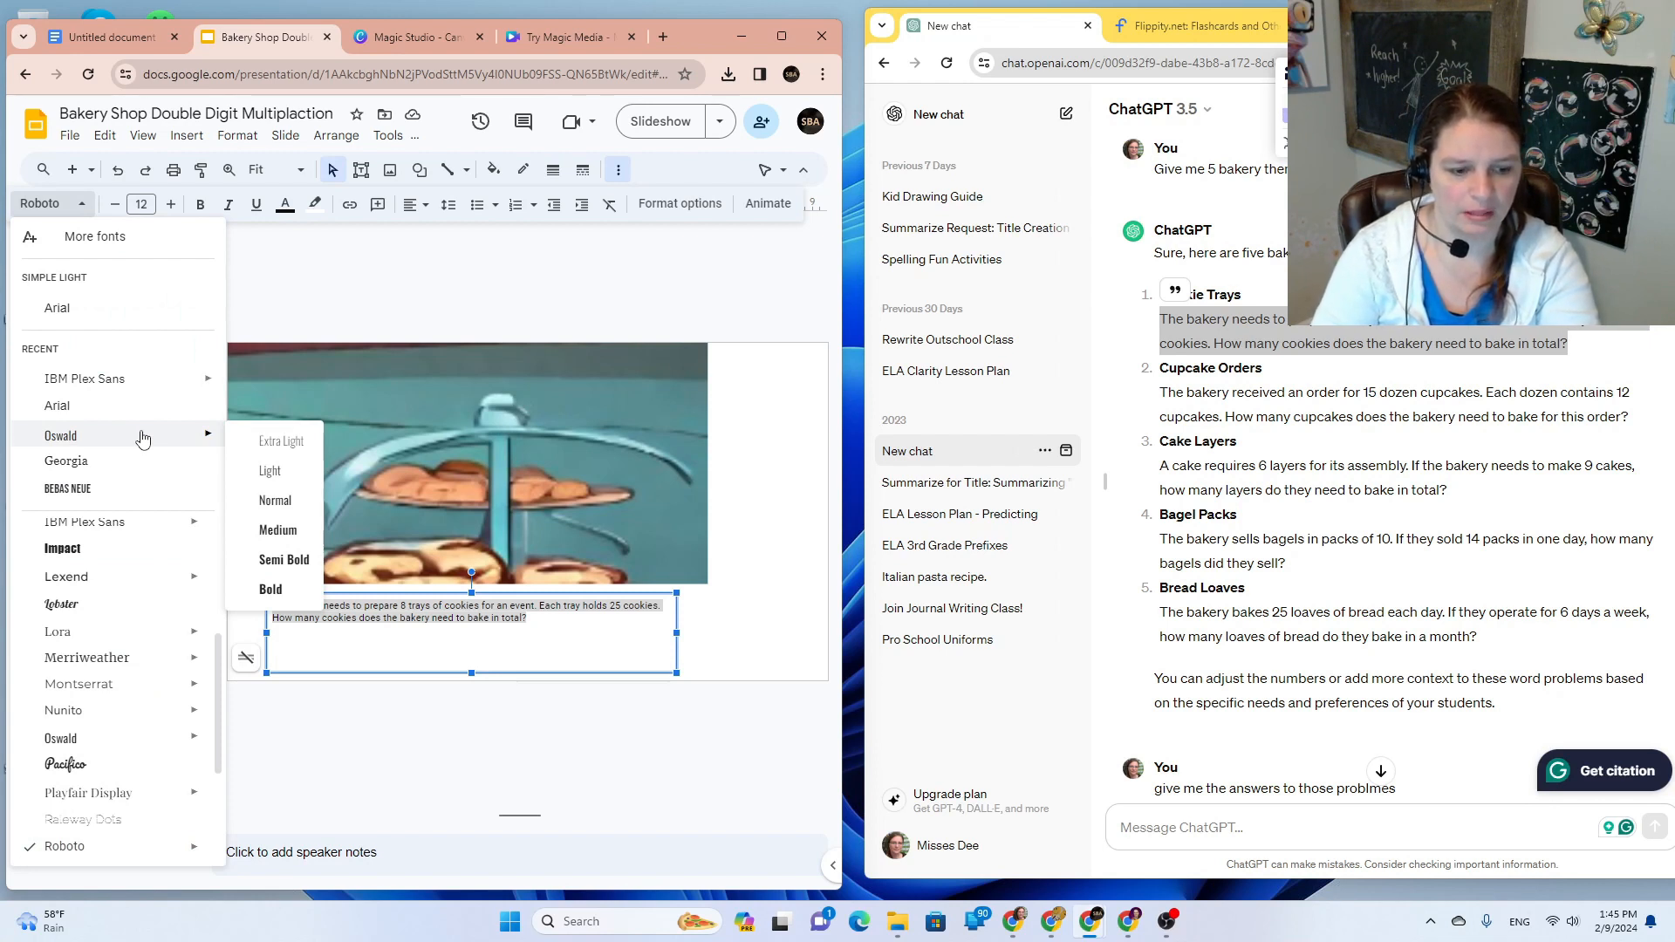
{"action": "left_click", "coordinate": [138, 657]}
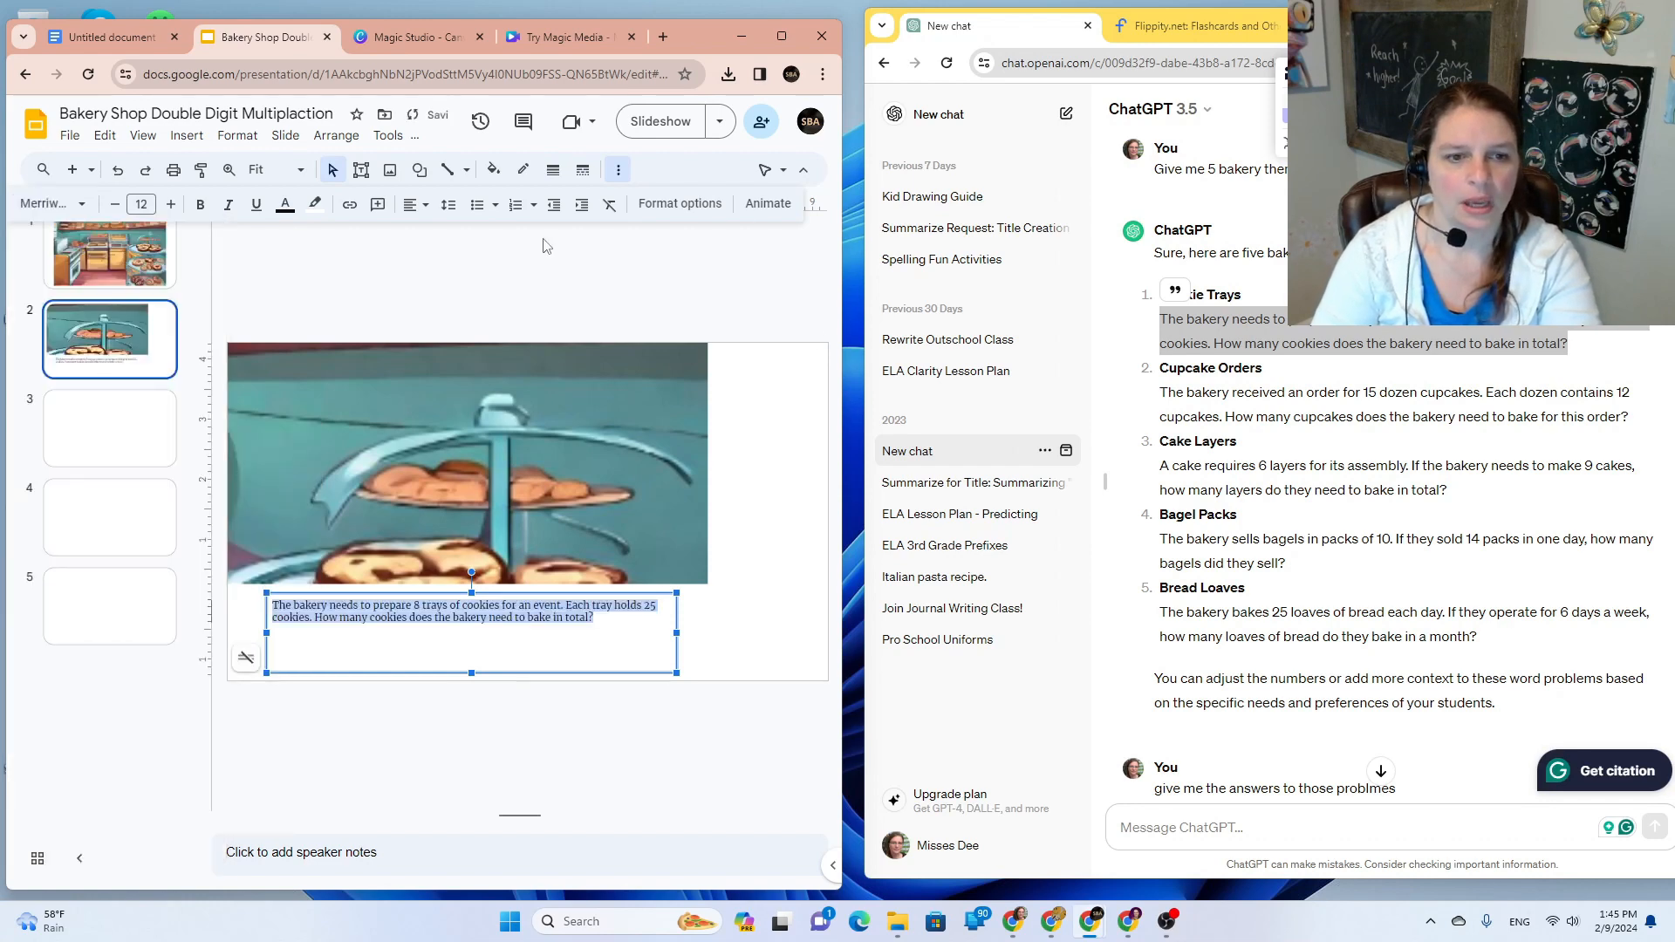
Step: Enlarge the problem text to size 20 and widen the box so it fits three lines
{"action": "left_click", "coordinate": [174, 204]}
{"action": "left_click", "coordinate": [174, 203]}
{"action": "left_click", "coordinate": [174, 203]}
{"action": "left_click", "coordinate": [173, 203]}
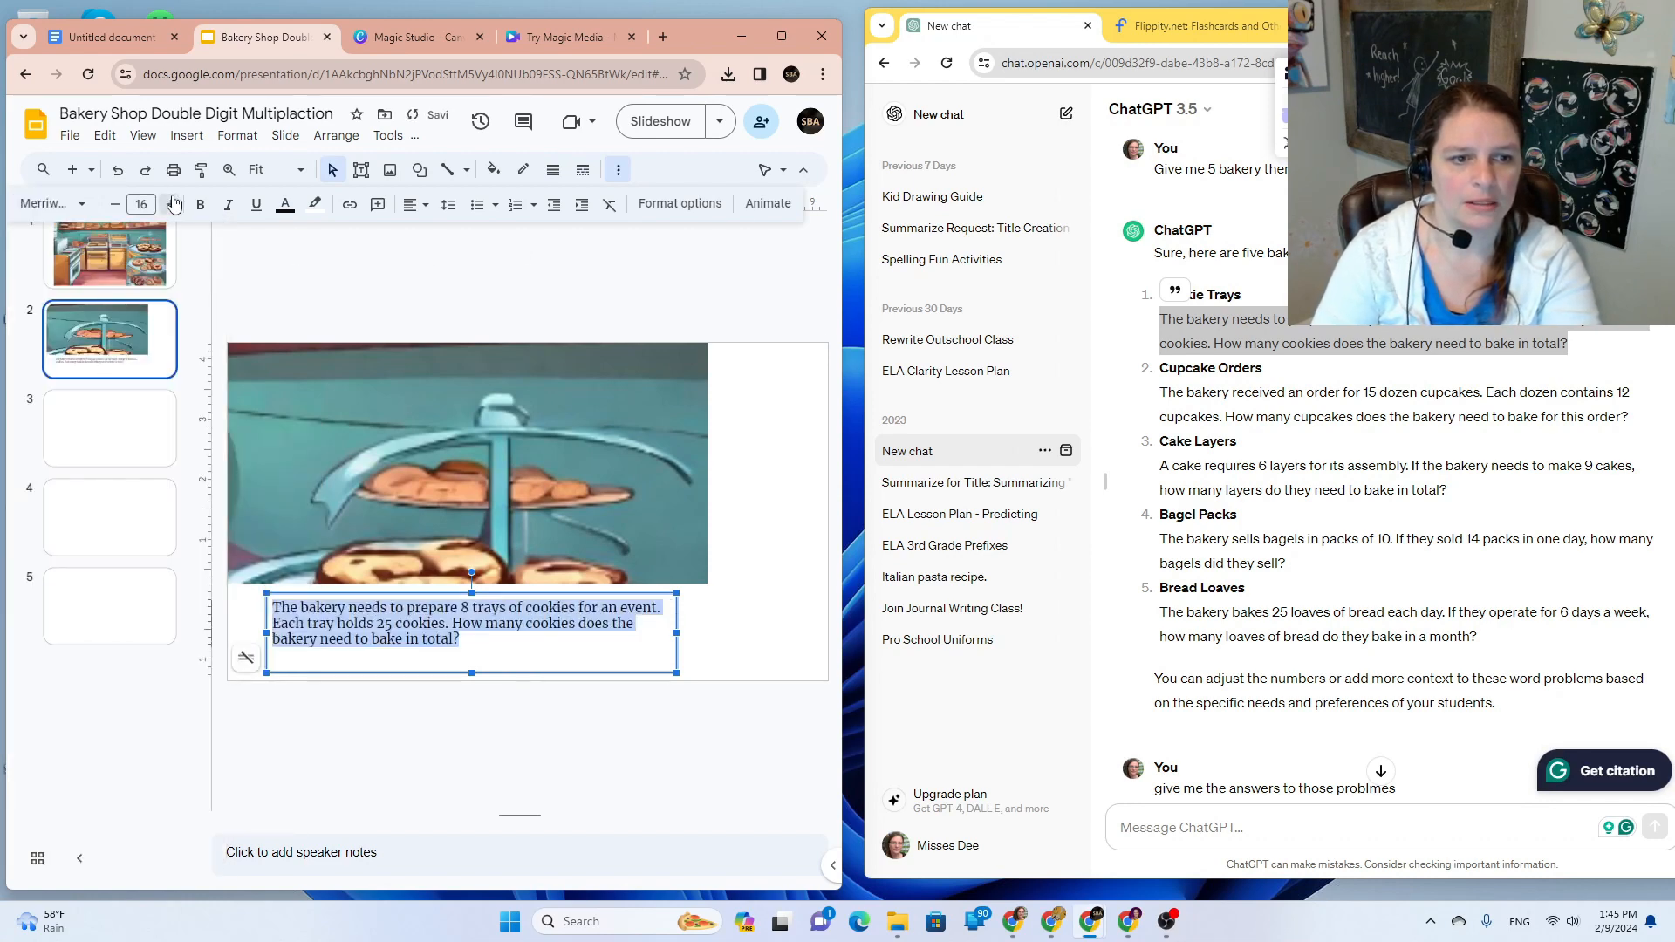
{"action": "left_click", "coordinate": [174, 203]}
{"action": "left_click", "coordinate": [173, 203]}
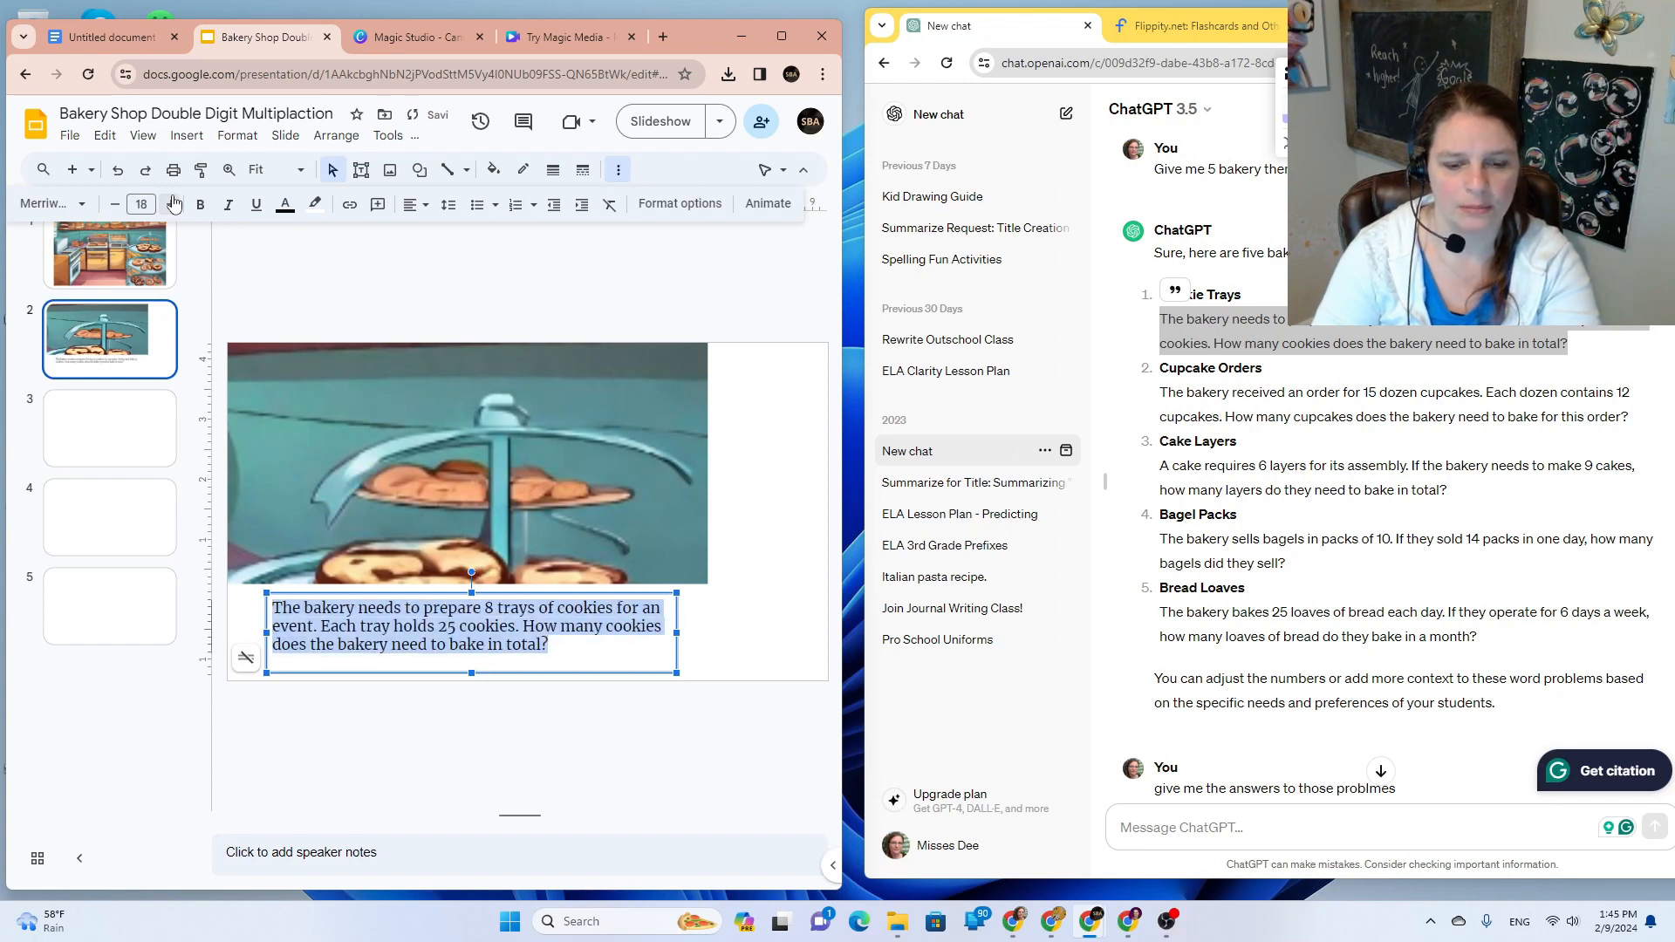
{"action": "left_click", "coordinate": [174, 203]}
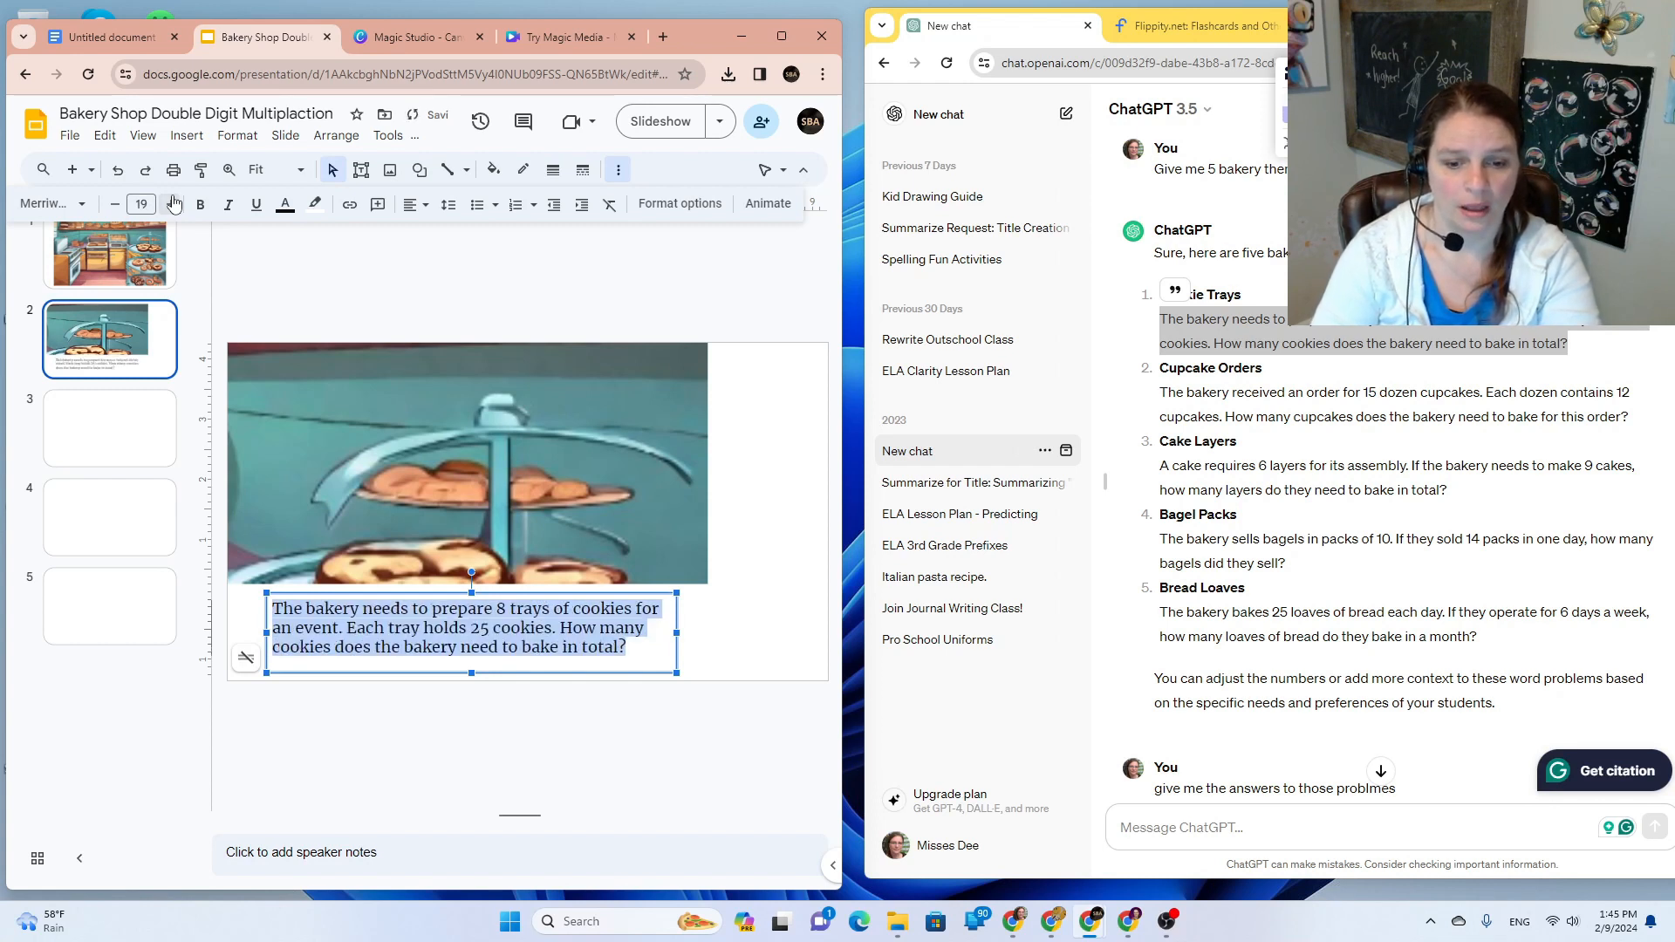
{"action": "left_click", "coordinate": [174, 203]}
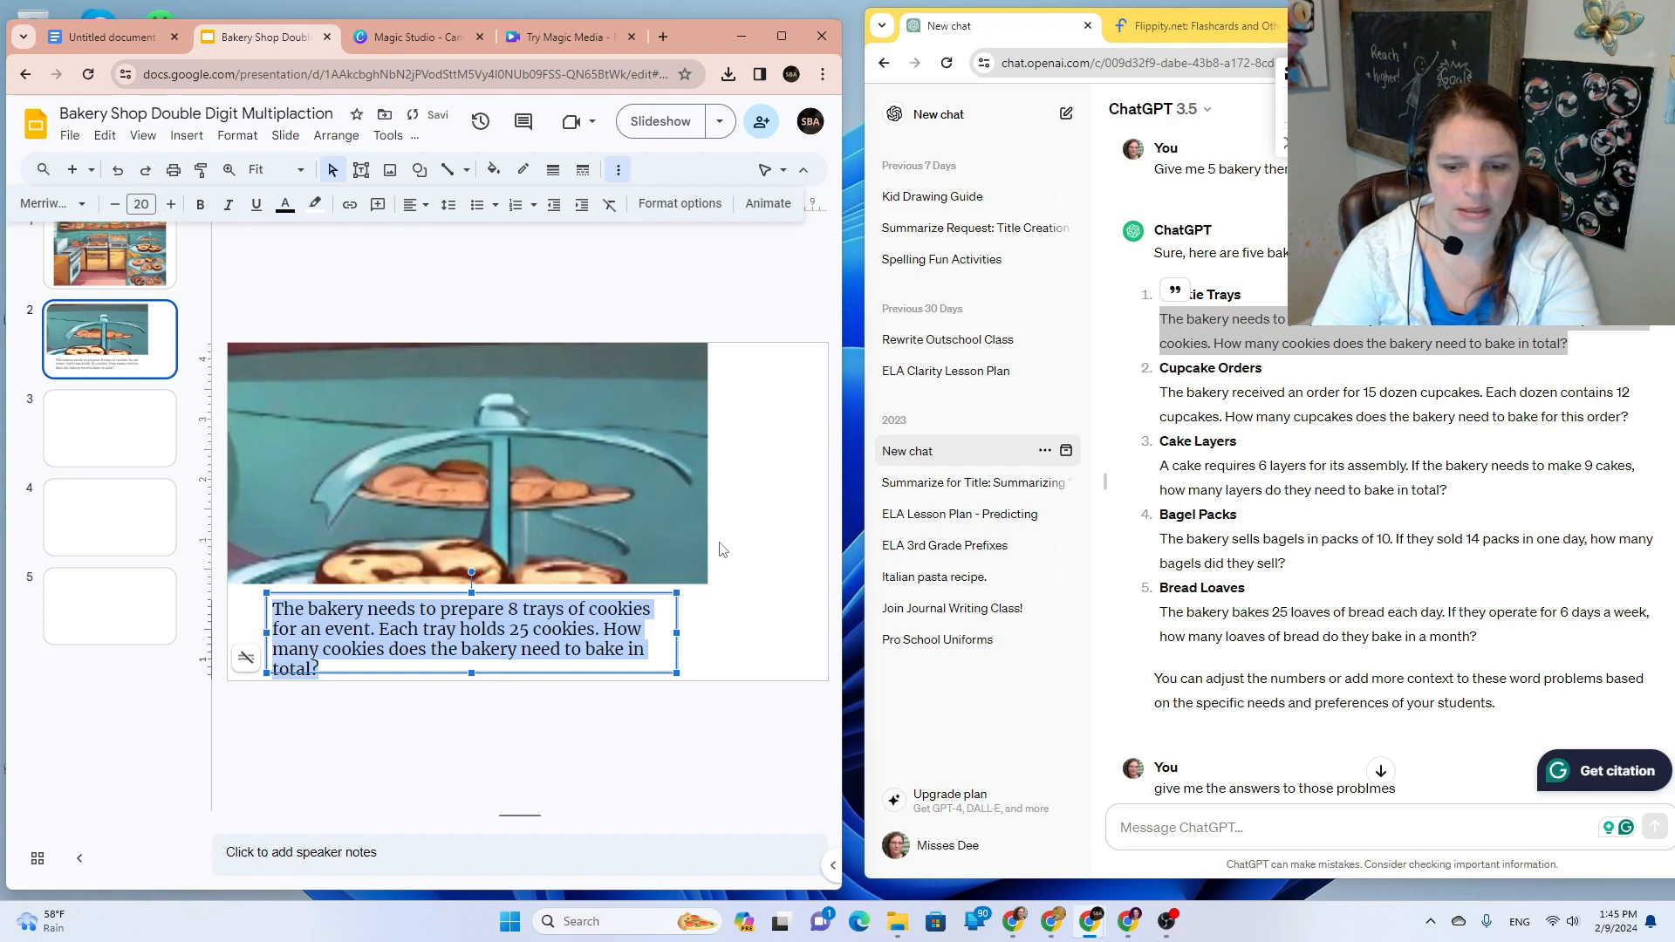
{"action": "left_click", "coordinate": [689, 632]}
{"action": "left_click_drag", "start_coordinate": [688, 632], "coordinate": [689, 631]}
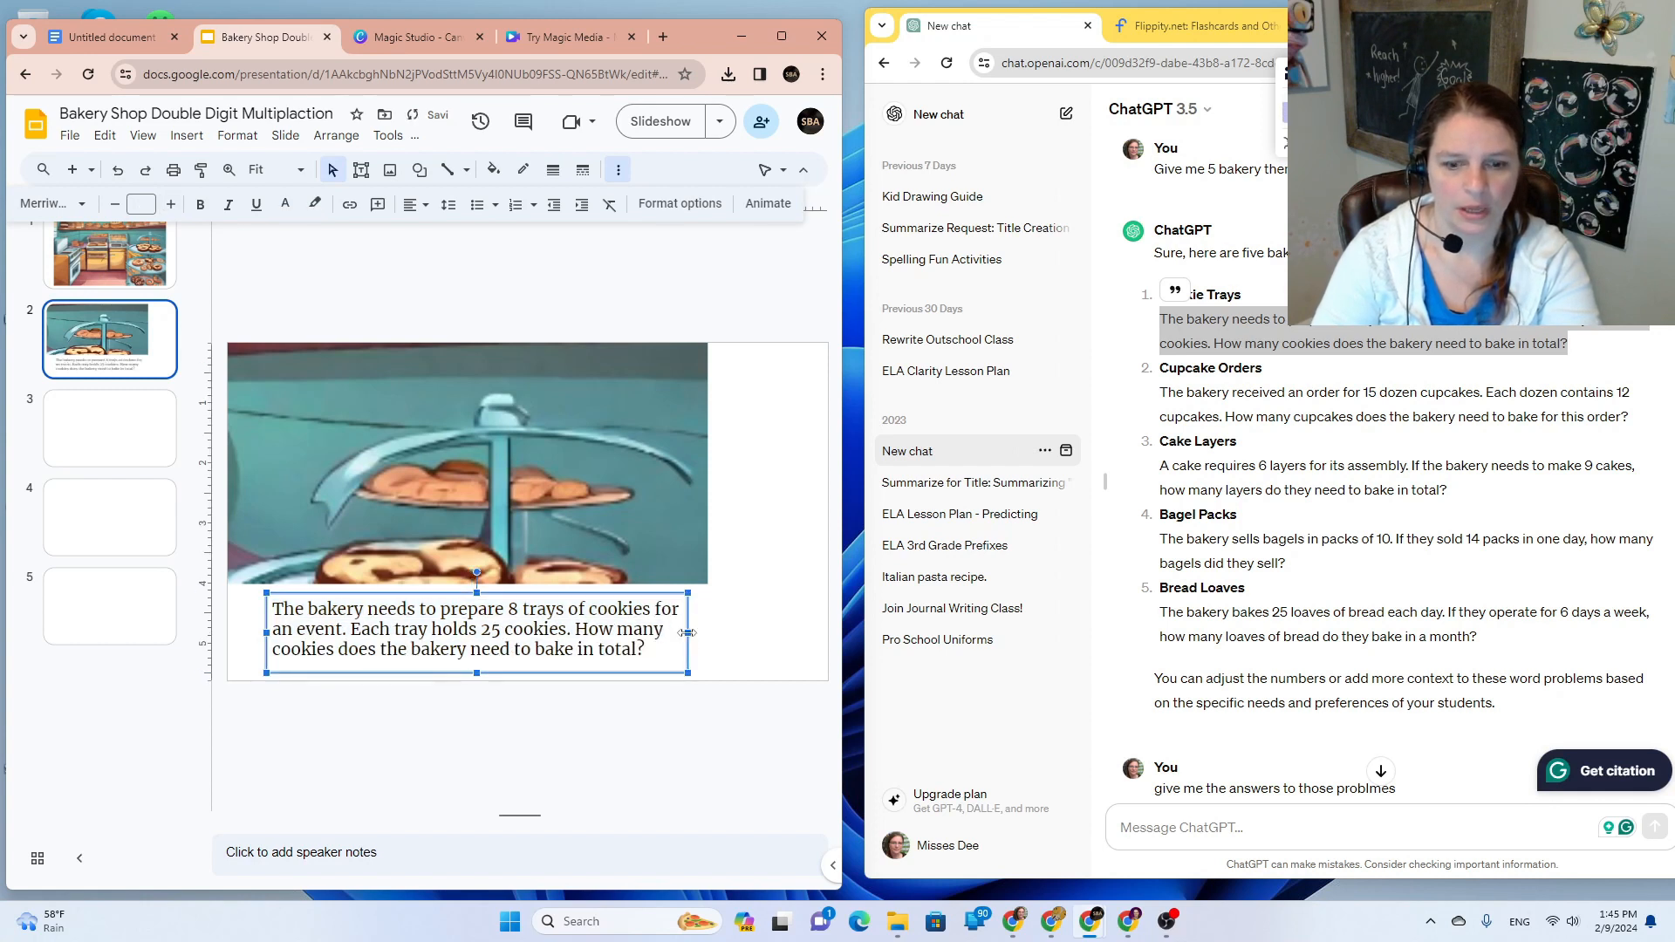
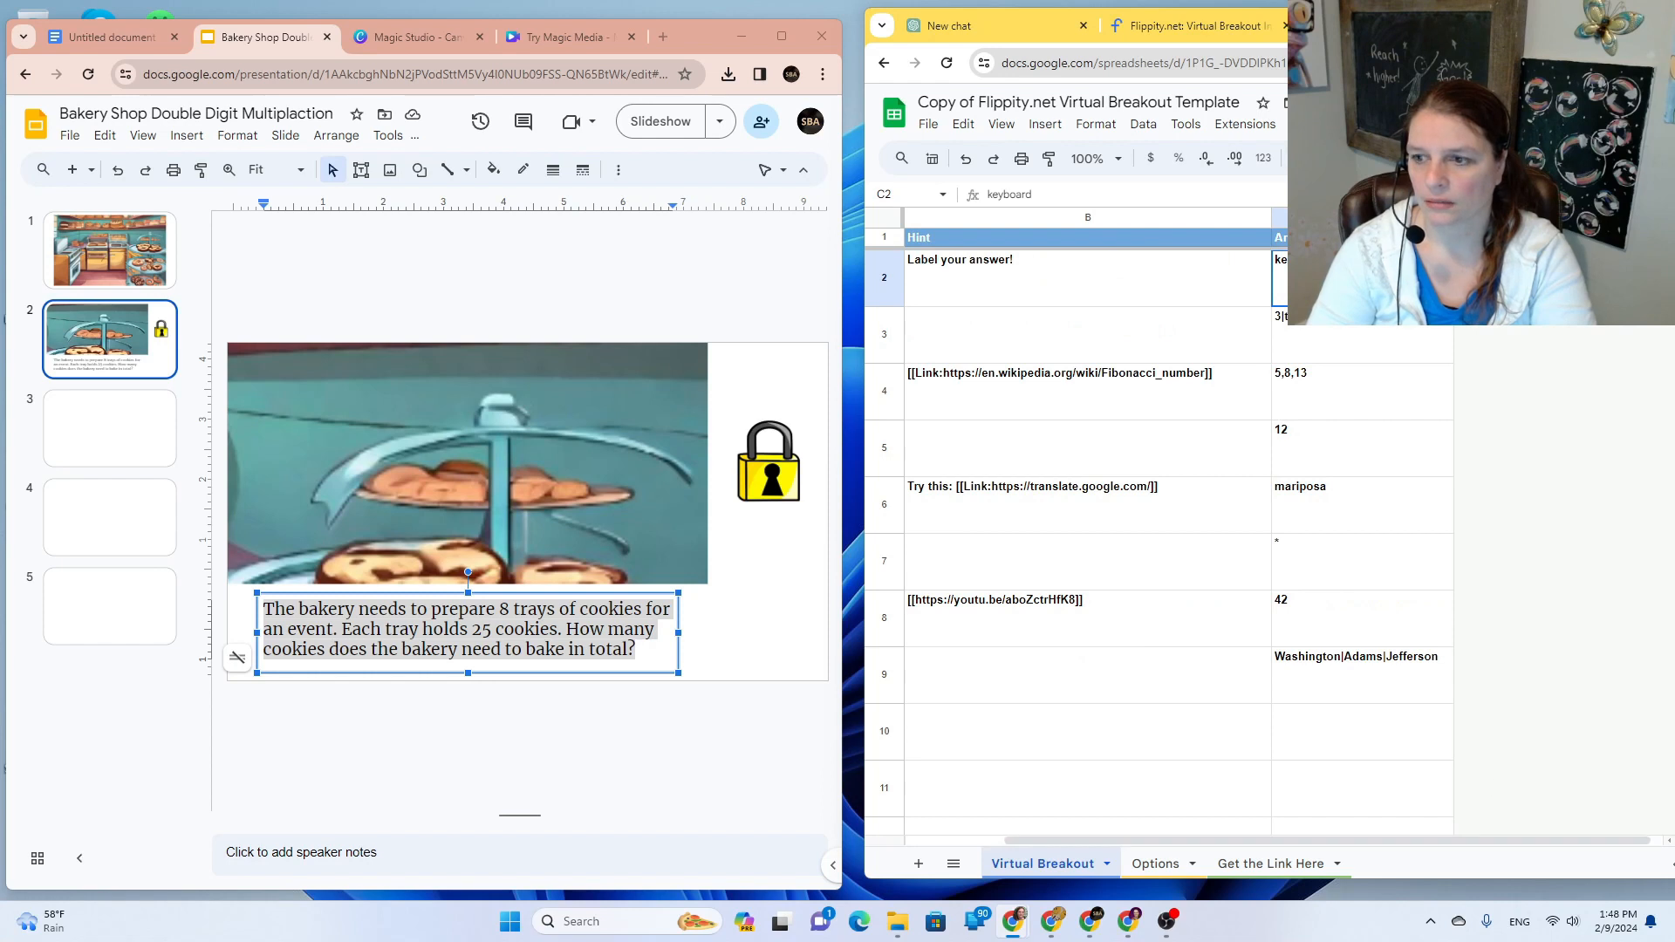
Step: Enter '200 cookies' in C2 and select the Cupcake Orders question in the chat
{"action": "type", "text": "200 cookies"}
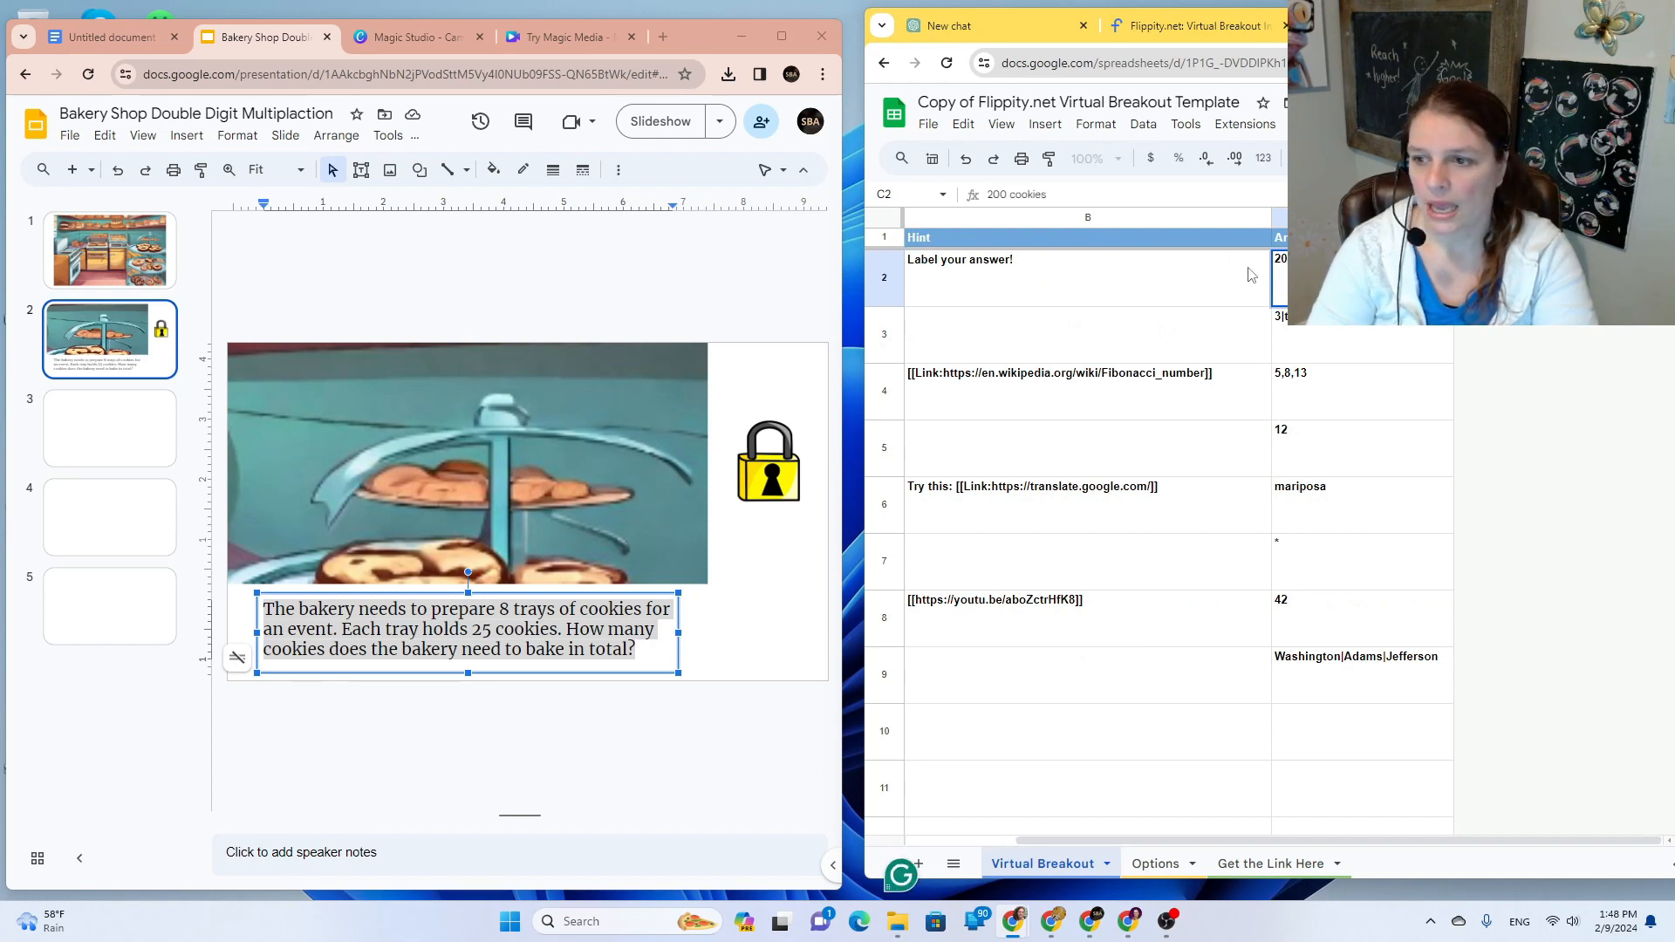
{"action": "left_click_drag", "start_coordinate": [1418, 840], "coordinate": [1313, 842]}
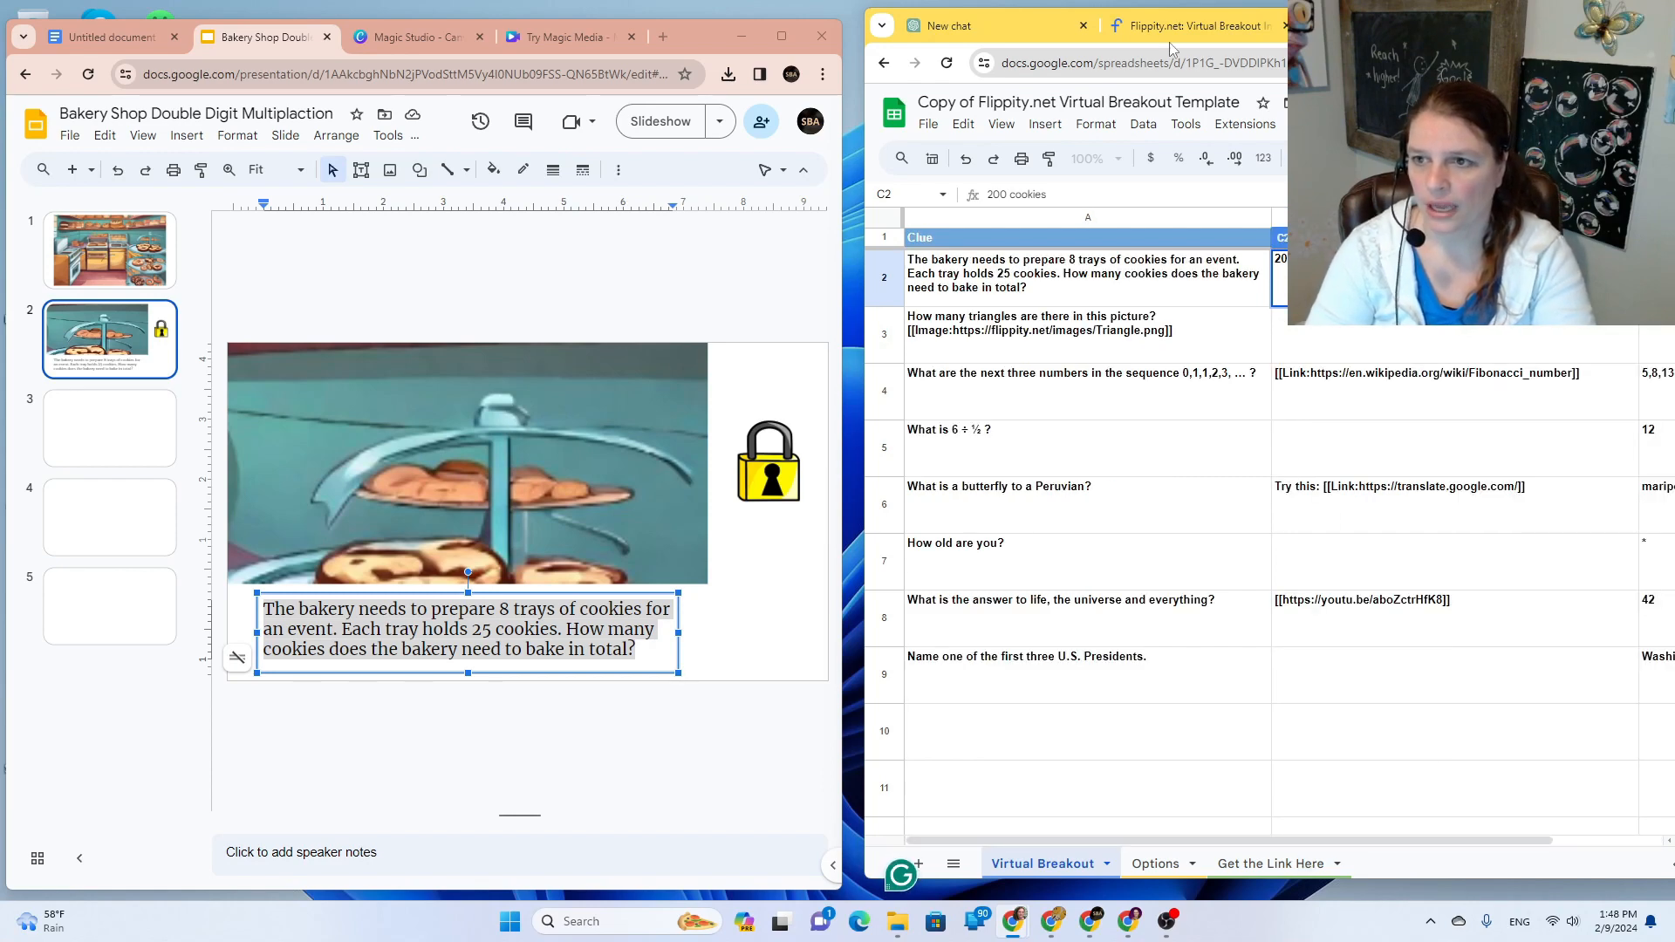
{"action": "left_click", "coordinate": [950, 26]}
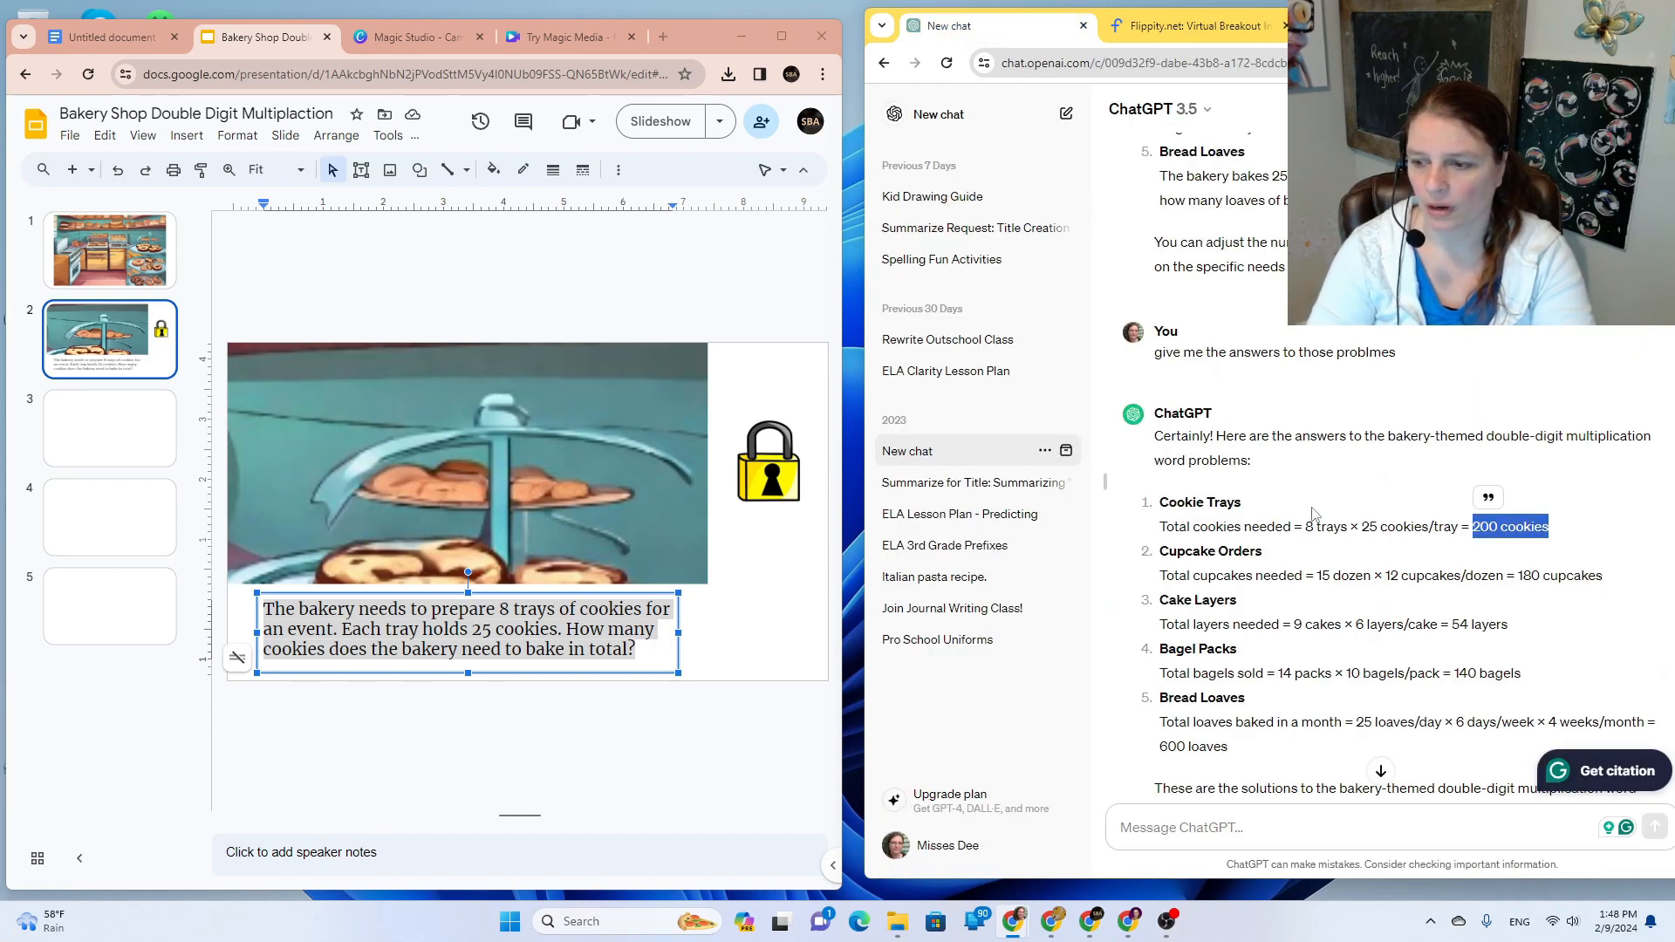
{"action": "scroll", "coordinate": [1313, 520], "scroll_direction": "up", "scroll_amount": 4}
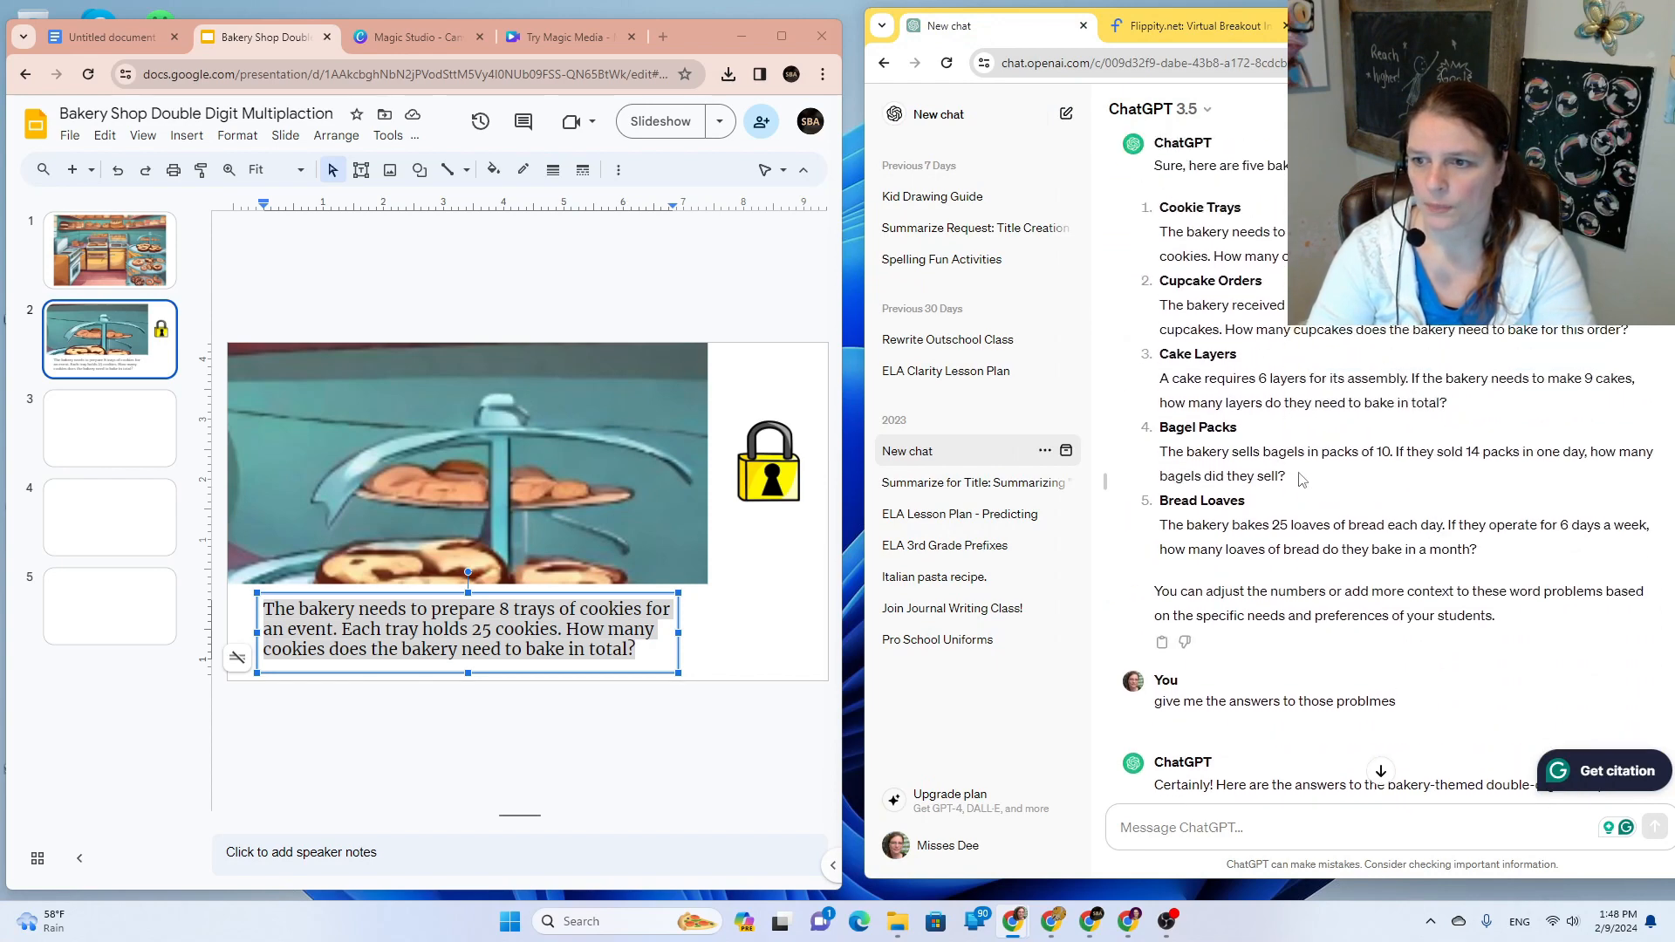
{"action": "left_click_drag", "start_coordinate": [1634, 336], "coordinate": [1161, 307]}
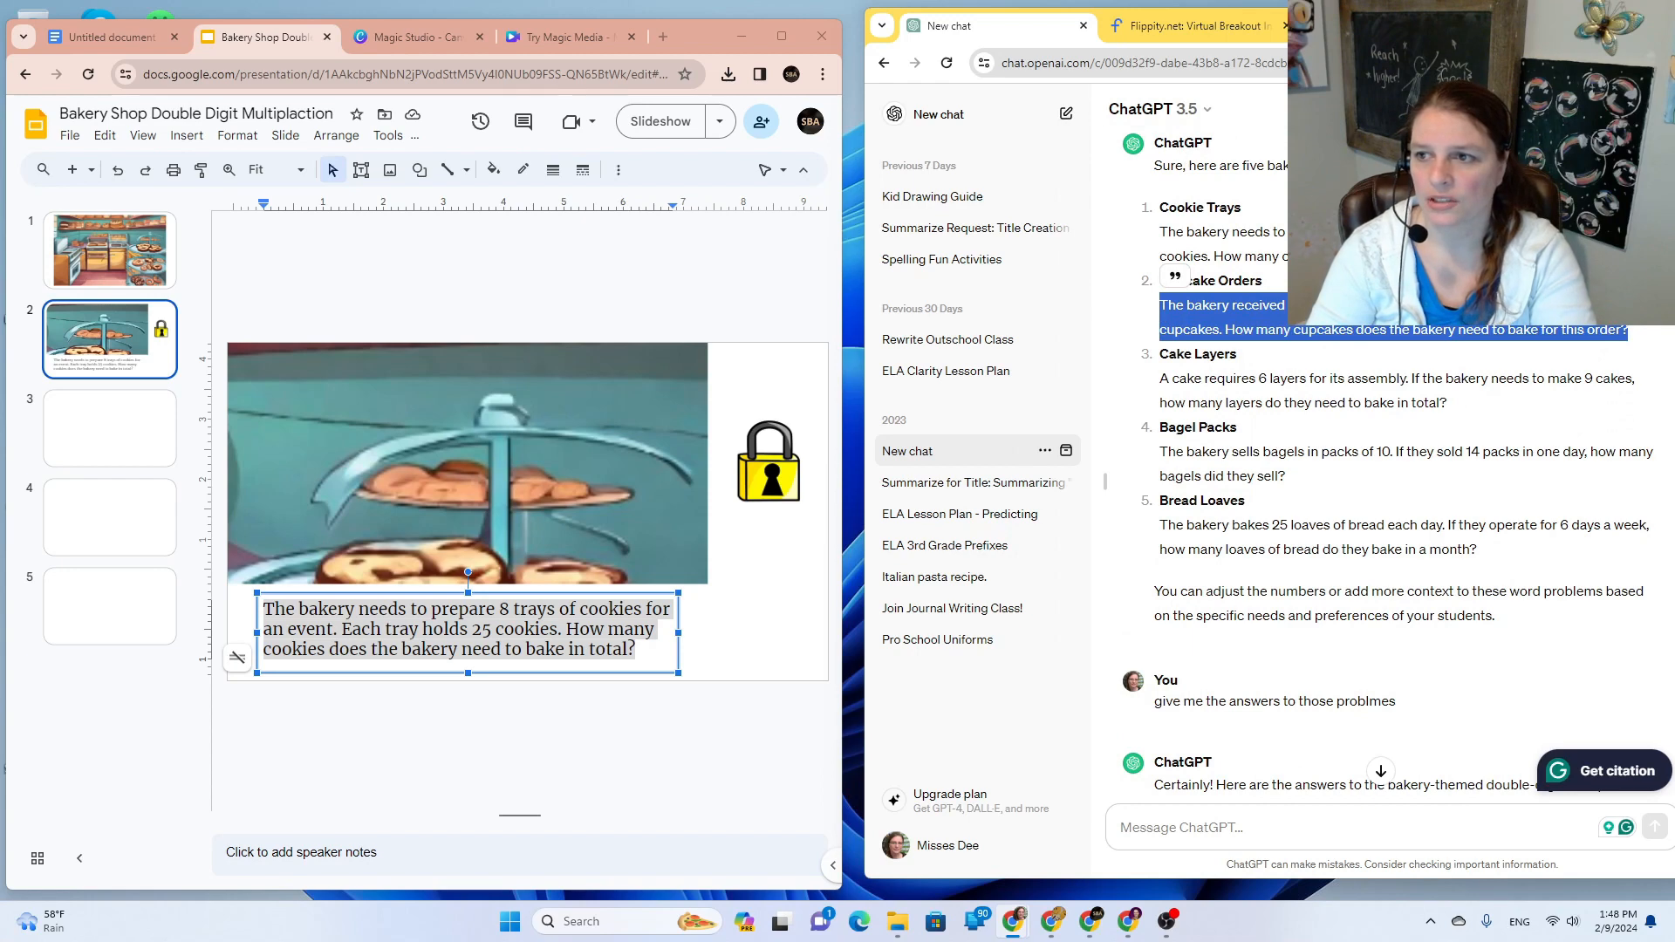
Step: Replace the triangle clue in A3 with the Cupcake Orders question
{"action": "left_click", "coordinate": [1191, 26]}
{"action": "left_click", "coordinate": [1018, 336]}
{"action": "double_click", "coordinate": [1016, 336]}
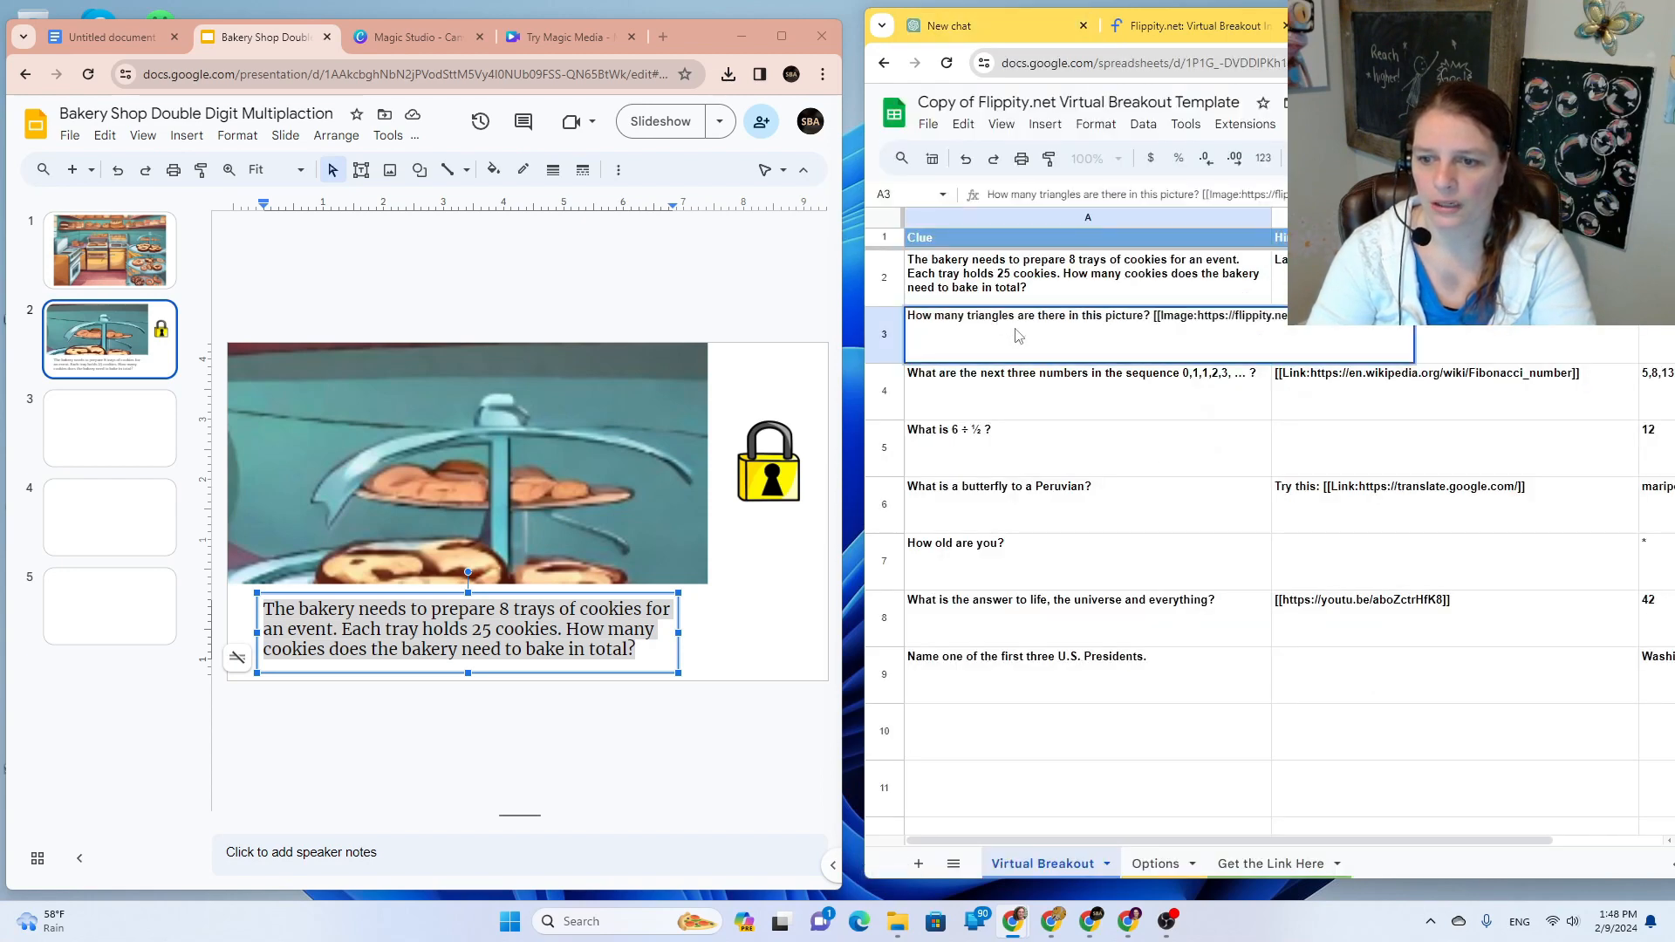
{"action": "key", "text": "ctrl+a"}
{"action": "key", "text": "ctrl+v"}
{"action": "key", "text": "Tab"}
{"action": "key", "text": "Tab"}
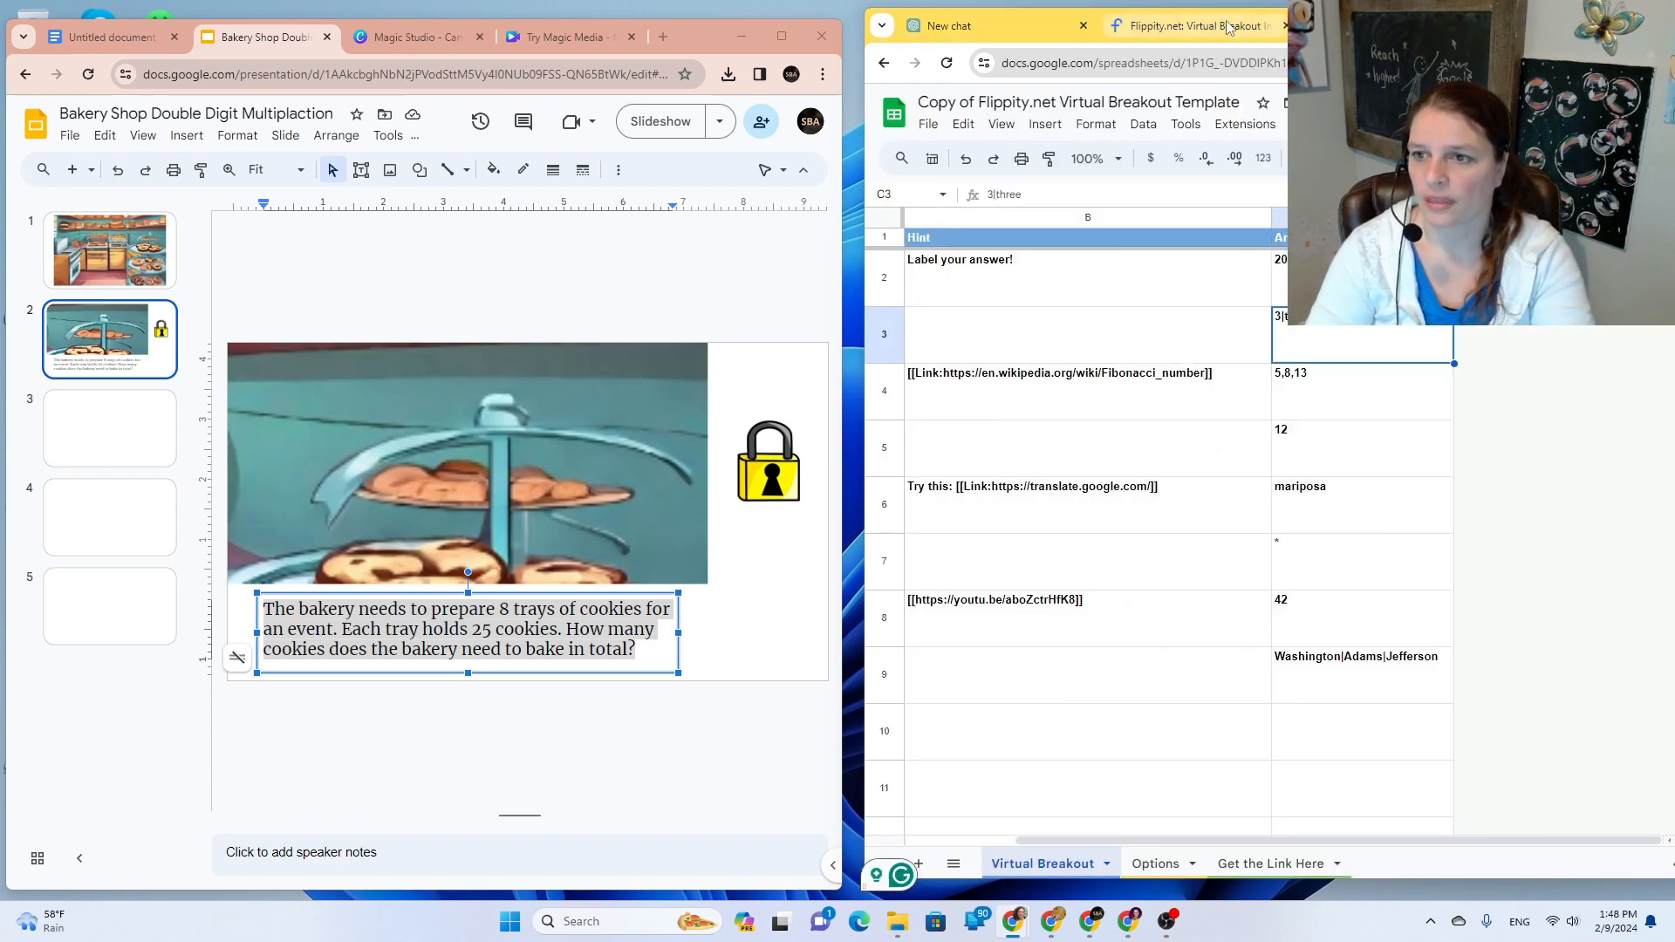
Step: Move the chat into its own window and select the '180 cupcakes' answer
{"action": "left_click", "coordinate": [994, 26]}
{"action": "scroll", "coordinate": [1424, 515], "scroll_direction": "down", "scroll_amount": 4}
{"action": "left_click_drag", "start_coordinate": [995, 26], "coordinate": [149, 27]}
{"action": "left_click_drag", "start_coordinate": [758, 576], "coordinate": [673, 576]}
{"action": "key", "text": "ctrl+c"}
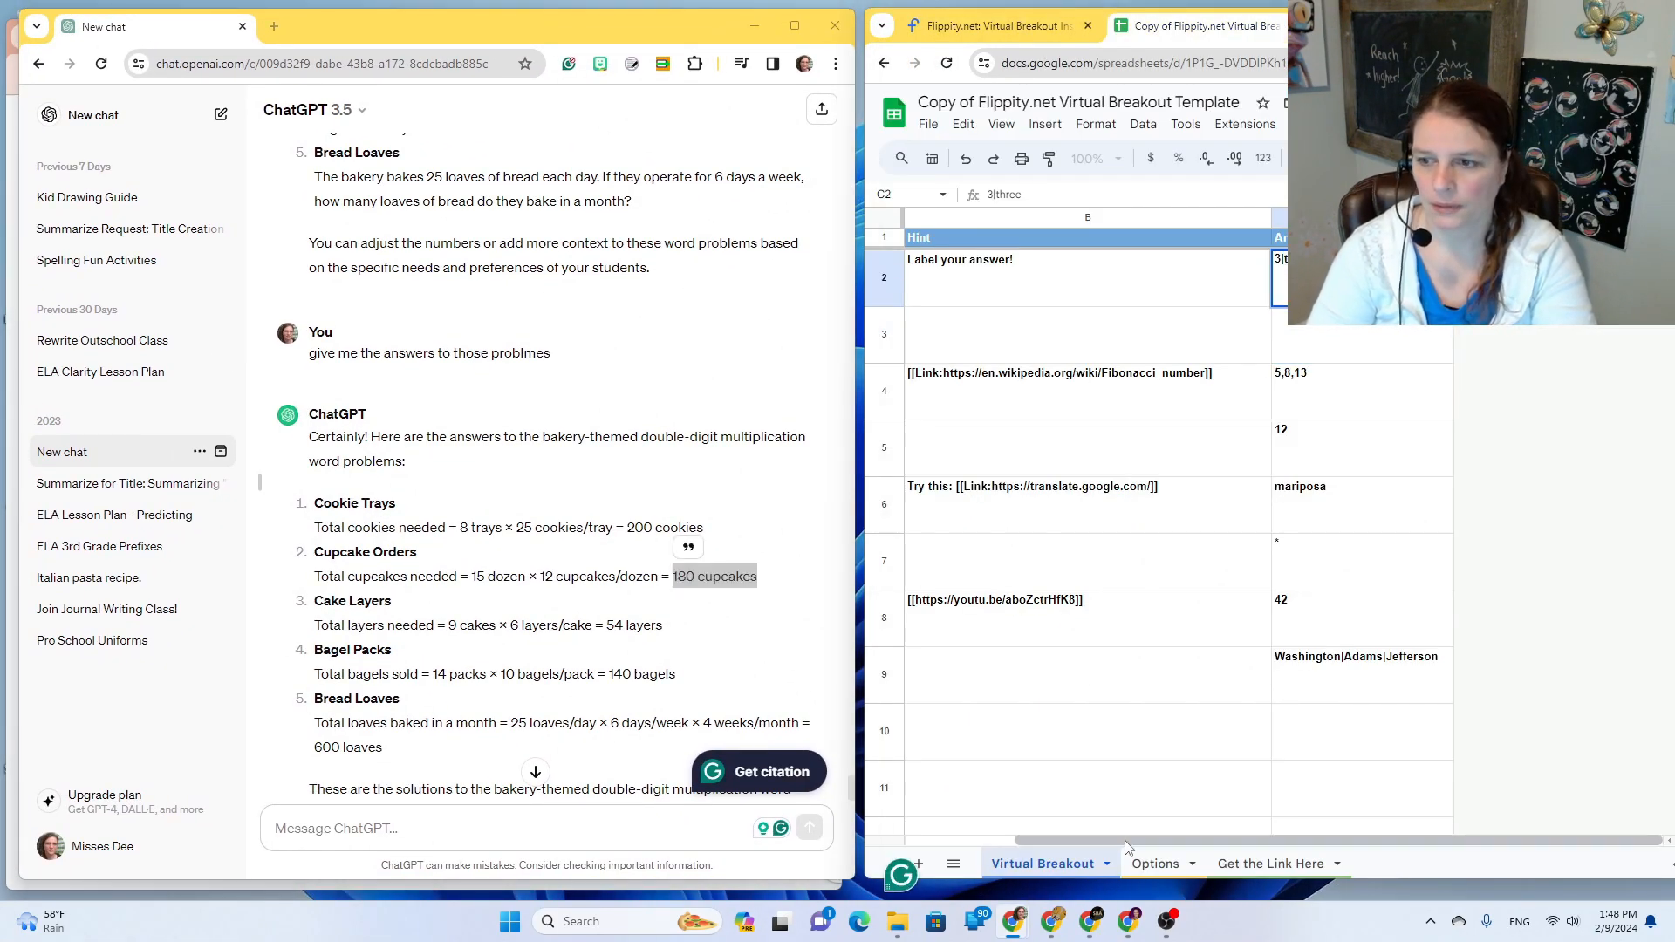
Step: Paste '180 cupcakes' into C3 and '200 cookies' into C2
{"action": "double_click", "coordinate": [1316, 349]}
{"action": "key", "text": "ctrl+v"}
{"action": "left_click_drag", "start_coordinate": [704, 528], "coordinate": [627, 528]}
{"action": "key", "text": "ctrl+c"}
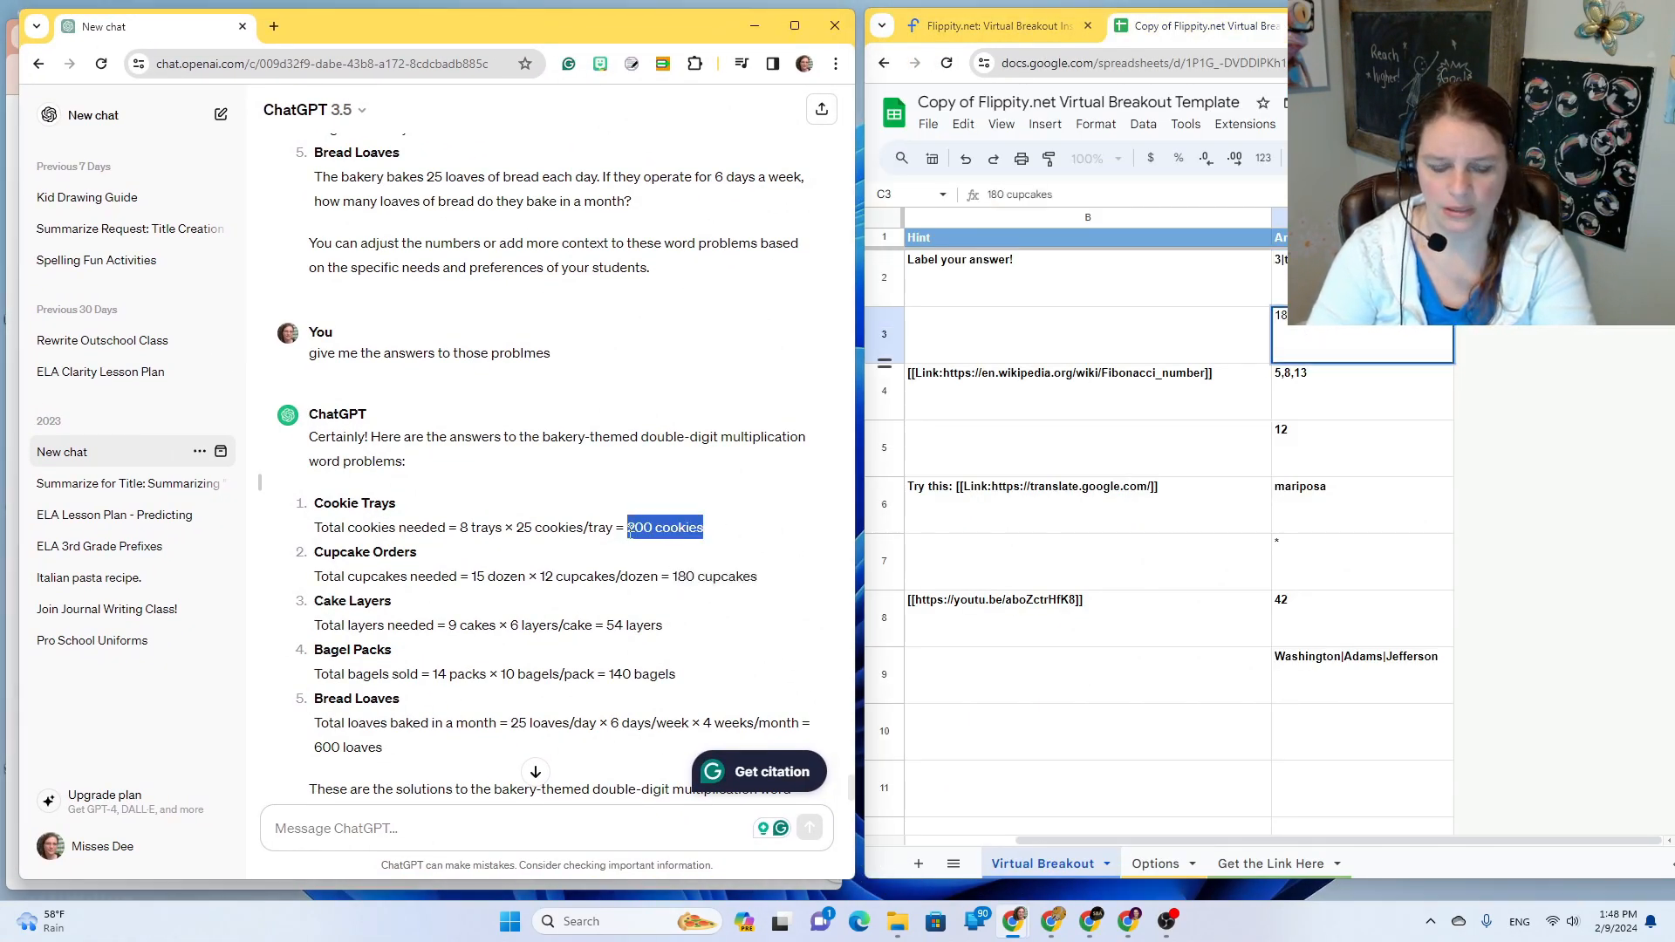
{"action": "left_click", "coordinate": [1318, 278]}
{"action": "key", "text": "ctrl+v"}
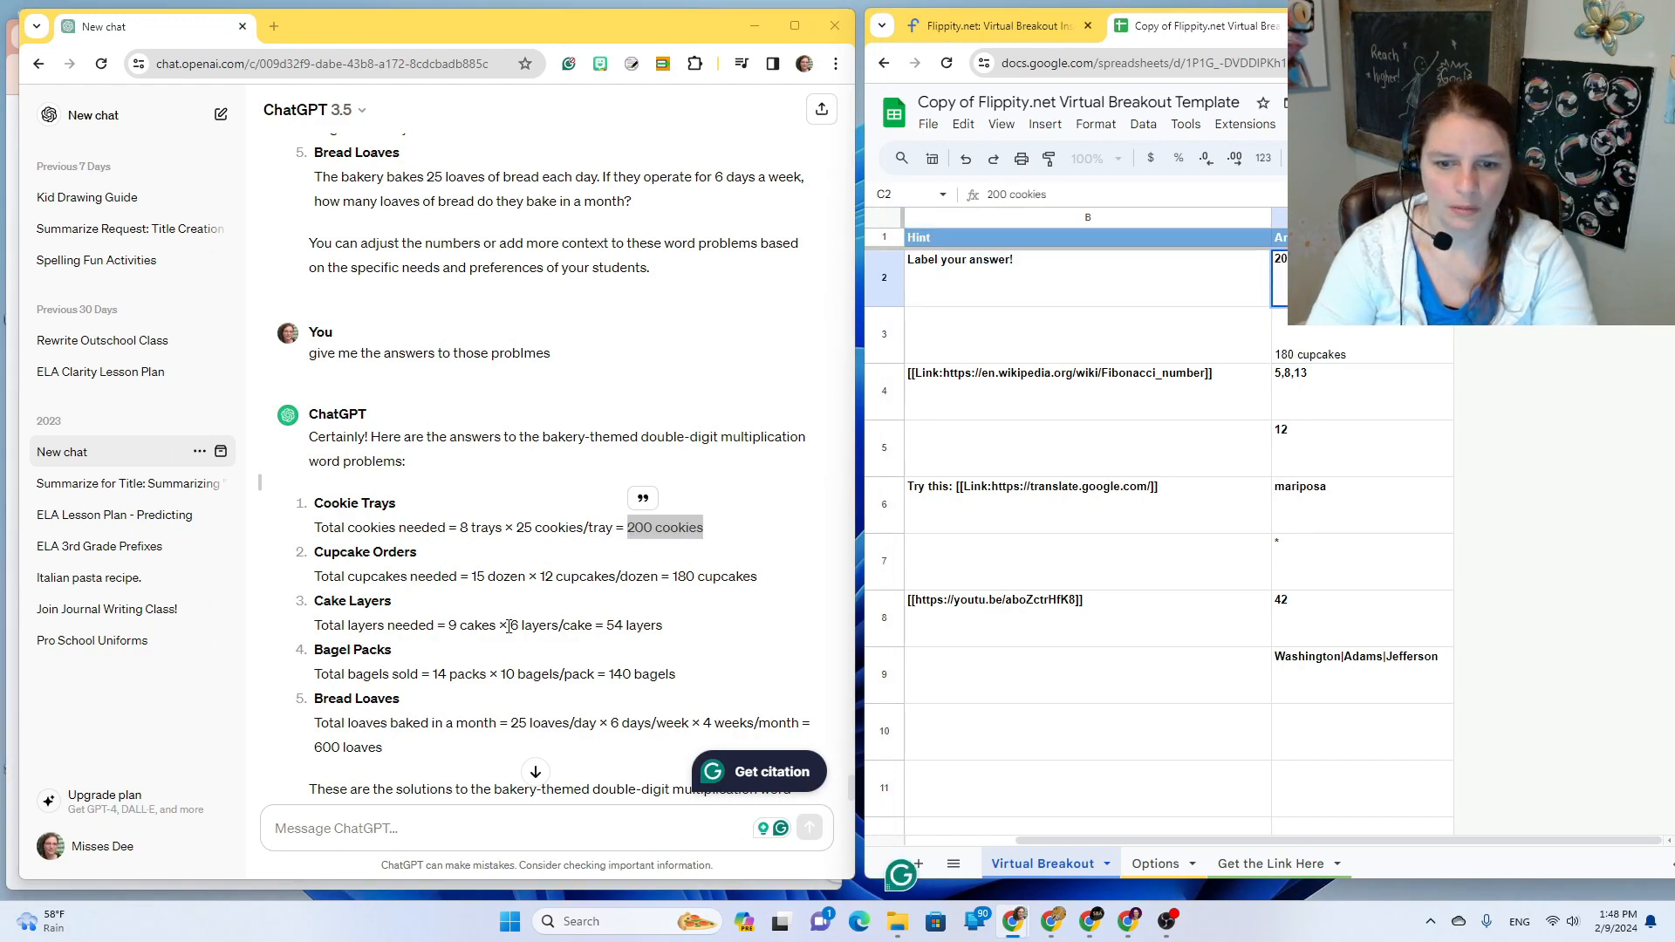
Step: Replace the old clue in A4 with the Cake Layers question
{"action": "scroll", "coordinate": [522, 438], "scroll_direction": "up", "scroll_amount": 4}
{"action": "left_click_drag", "start_coordinate": [601, 403], "coordinate": [315, 379]}
{"action": "scroll", "coordinate": [1306, 456], "scroll_direction": "left", "scroll_amount": 3}
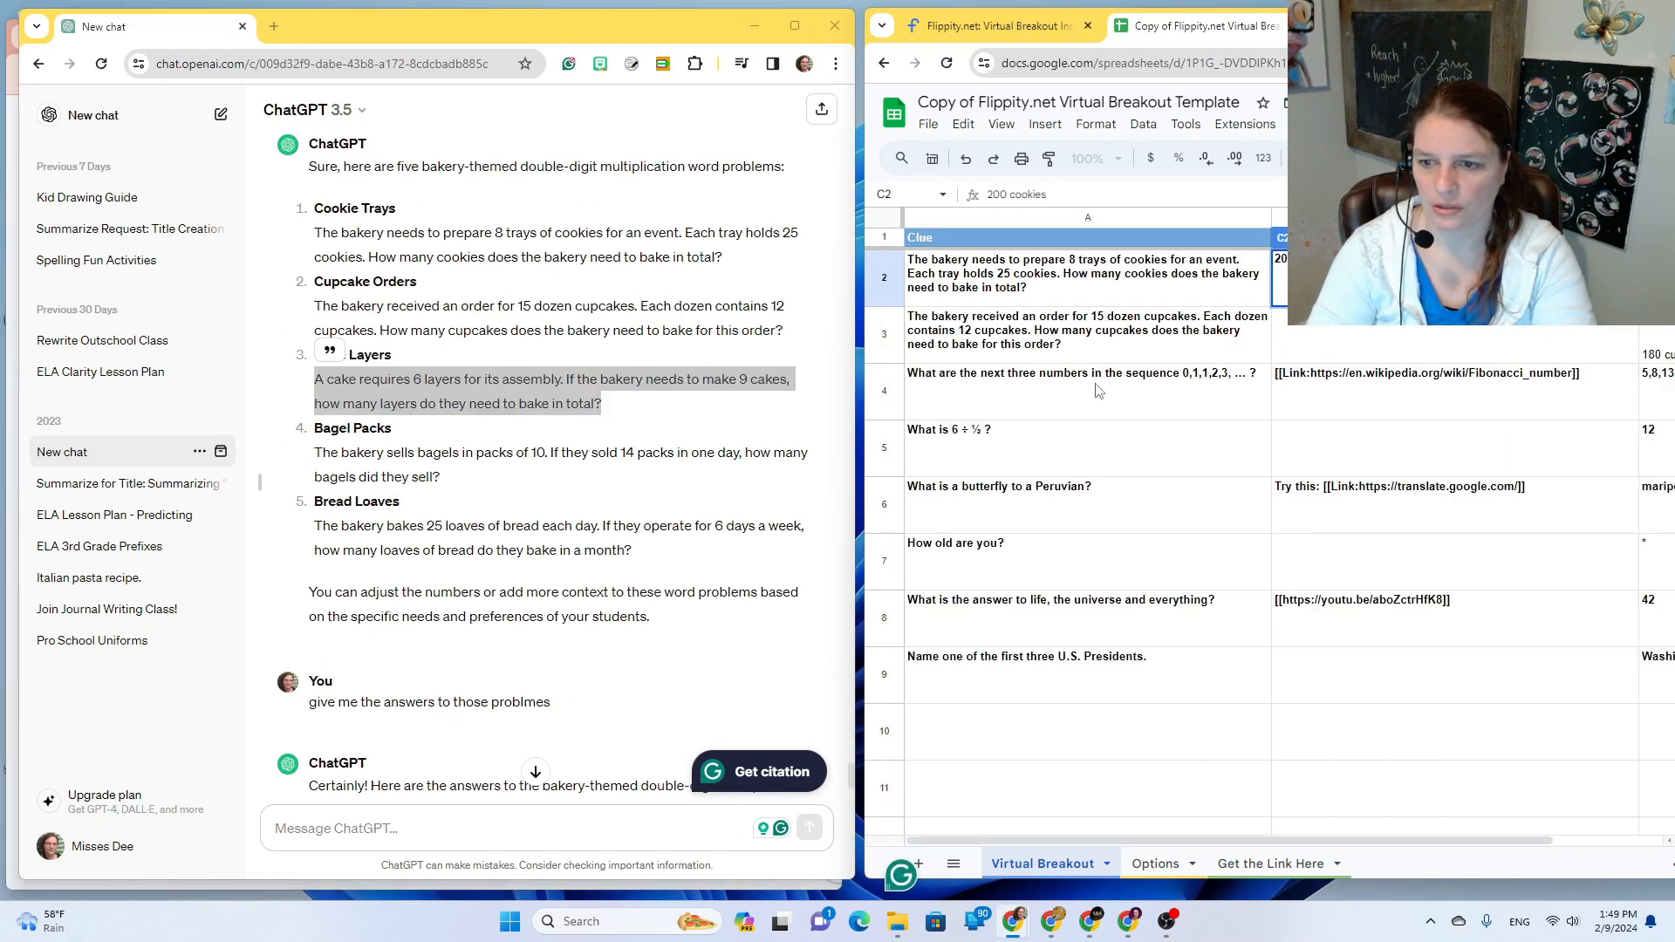
{"action": "double_click", "coordinate": [934, 393]}
{"action": "type", "text": "A cake requires 6 layers for its assembly. If the bakery needs to make 9 cakes, how many layers do they need to bake in total?"}
Step: Put the Bagel Packs question in A5 and the Bread Loaves question in A6
{"action": "left_click", "coordinate": [438, 479]}
{"action": "left_click_drag", "start_coordinate": [438, 478], "coordinate": [314, 452]}
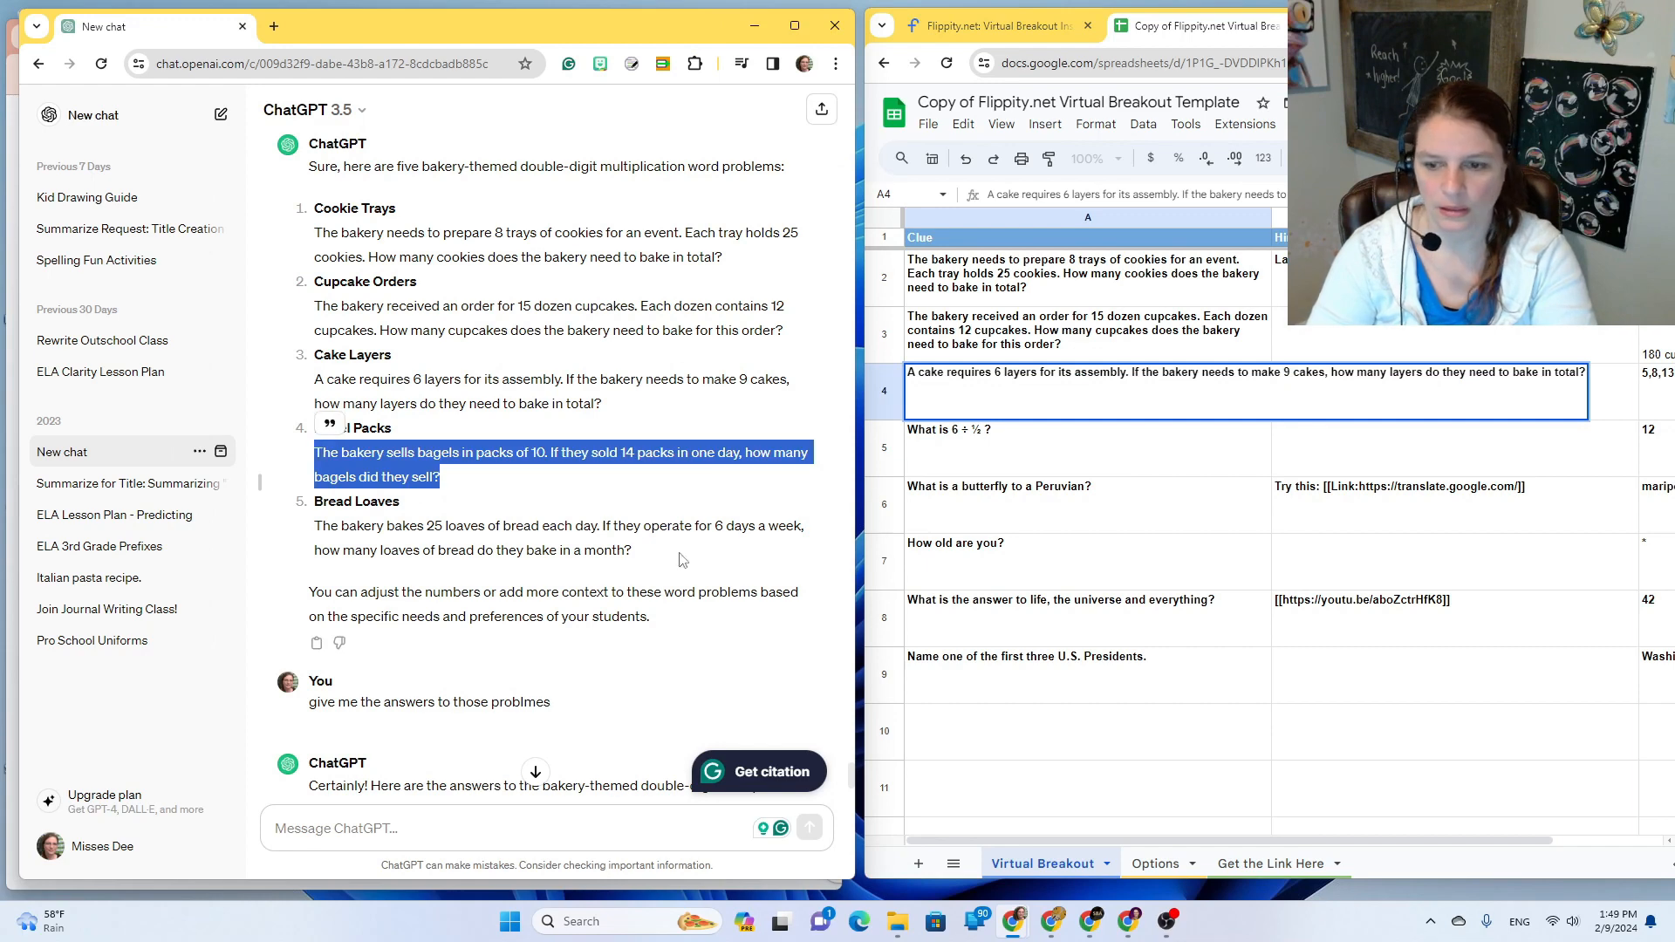
{"action": "key", "text": "ctrl+c"}
{"action": "double_click", "coordinate": [960, 447]}
{"action": "key", "text": "ctrl+v"}
{"action": "left_click_drag", "start_coordinate": [395, 594], "coordinate": [375, 567]}
{"action": "left_click_drag", "start_coordinate": [633, 552], "coordinate": [314, 527]}
{"action": "key", "text": "ctrl+c"}
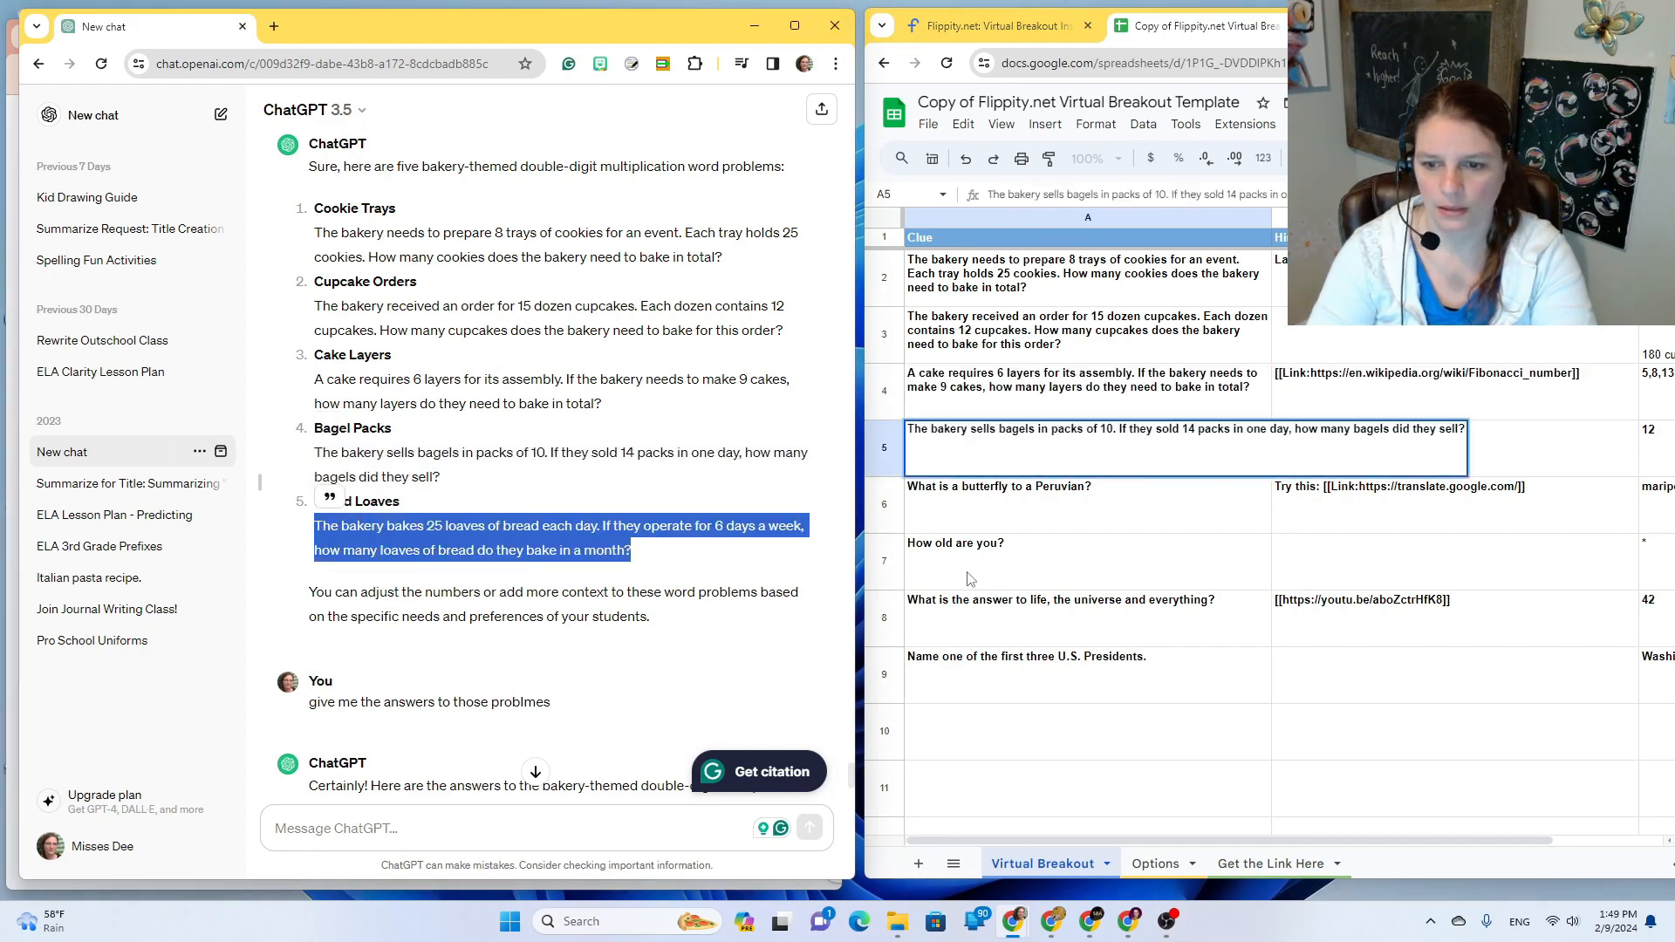
{"action": "double_click", "coordinate": [1021, 498]}
{"action": "key", "text": "ctrl+v"}
Step: Paste the answers '54 layers' into C4 and '140 bagels' into C5
{"action": "scroll", "coordinate": [519, 737], "scroll_direction": "down", "scroll_amount": 5}
{"action": "scroll", "coordinate": [1239, 388], "scroll_direction": "right", "scroll_amount": 3}
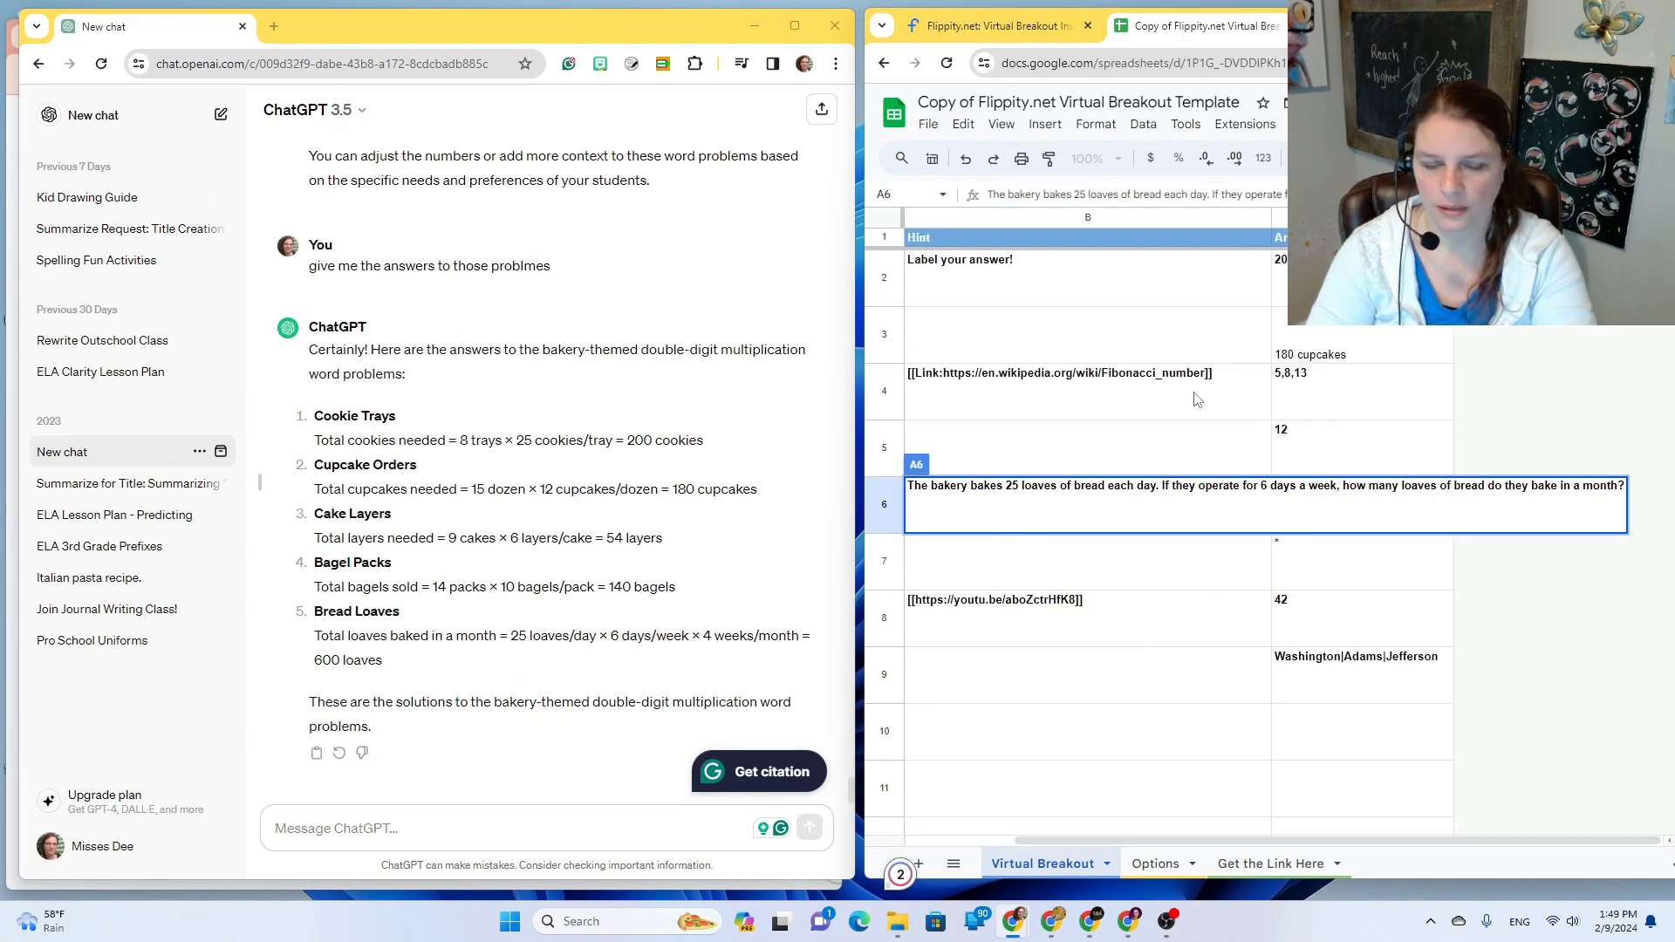
{"action": "left_click_drag", "start_coordinate": [662, 539], "coordinate": [607, 539]}
{"action": "key", "text": "ctrl+c"}
{"action": "double_click", "coordinate": [1323, 372]}
{"action": "key", "text": "ctrl+v"}
{"action": "left_click_drag", "start_coordinate": [675, 586], "coordinate": [609, 586]}
{"action": "key", "text": "ctrl+c"}
{"action": "double_click", "coordinate": [1281, 429]}
{"action": "key", "text": "ctrl+v"}
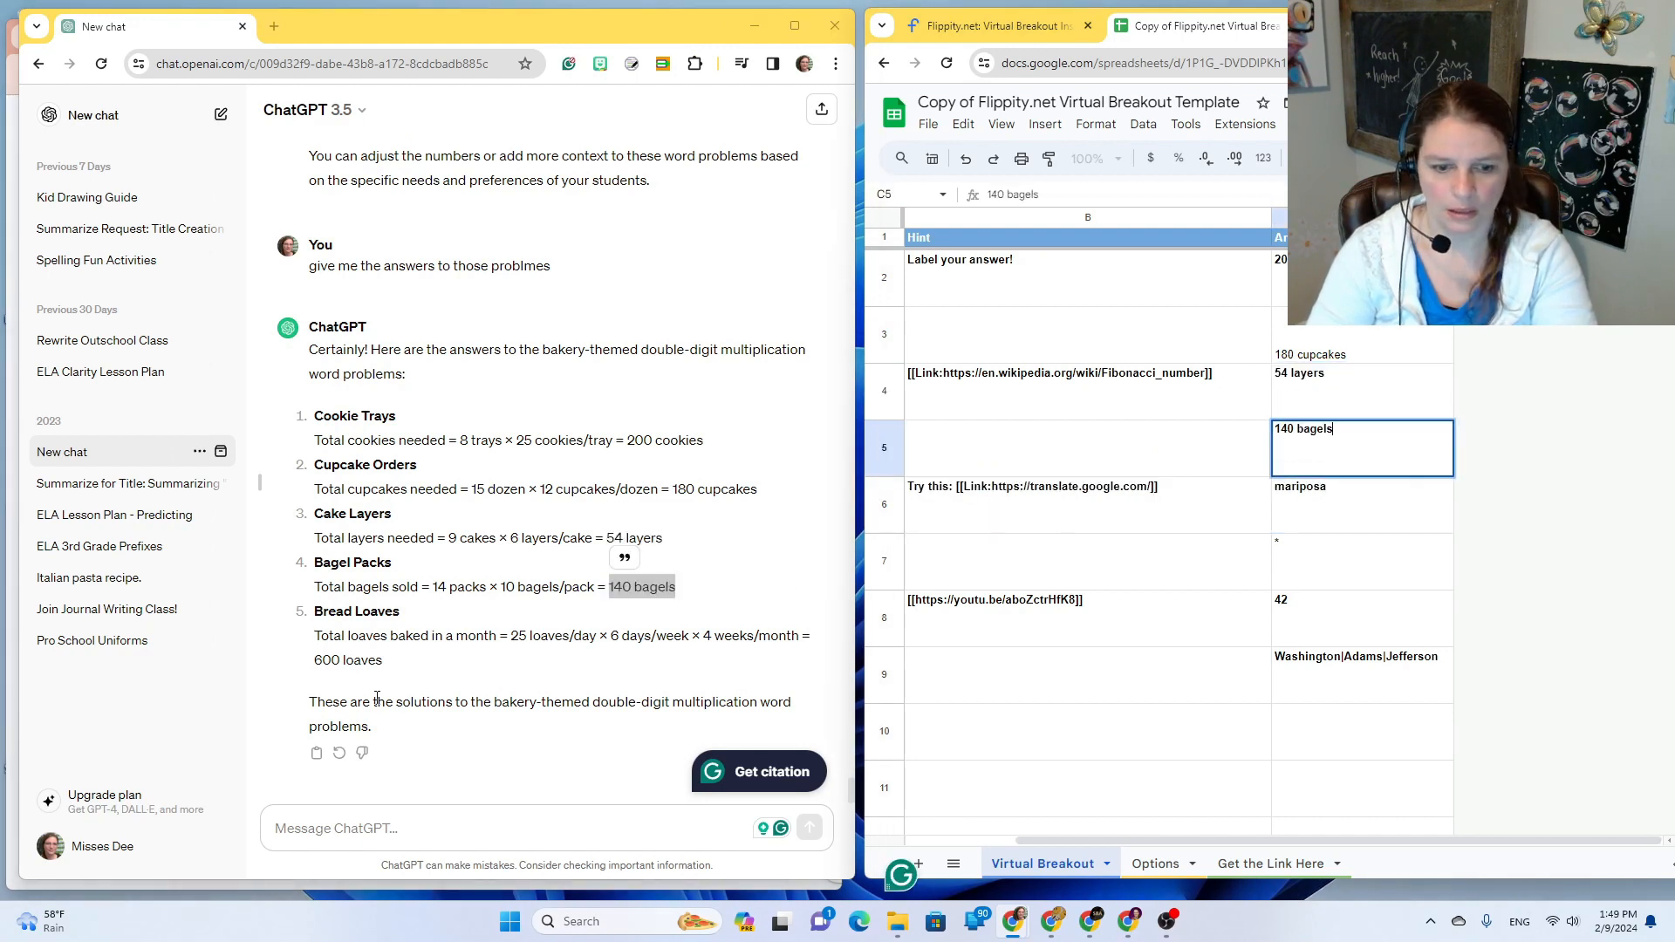
Step: Replace the mariposa answer in C6 with '600 loaves'
{"action": "left_click_drag", "start_coordinate": [384, 661], "coordinate": [314, 660]}
{"action": "key", "text": "ctrl+c"}
{"action": "double_click", "coordinate": [1316, 486]}
{"action": "key", "text": "ctrl+v"}
Step: Copy the 'Label your answer!' hint from B2 into B3 through B6
{"action": "left_click", "coordinate": [960, 279]}
{"action": "key", "text": "ctrl+c"}
{"action": "left_click", "coordinate": [960, 336]}
{"action": "key", "text": "ctrl+v"}
{"action": "double_click", "coordinate": [981, 370]}
{"action": "key", "text": "ctrl+v"}
{"action": "left_click", "coordinate": [965, 442]}
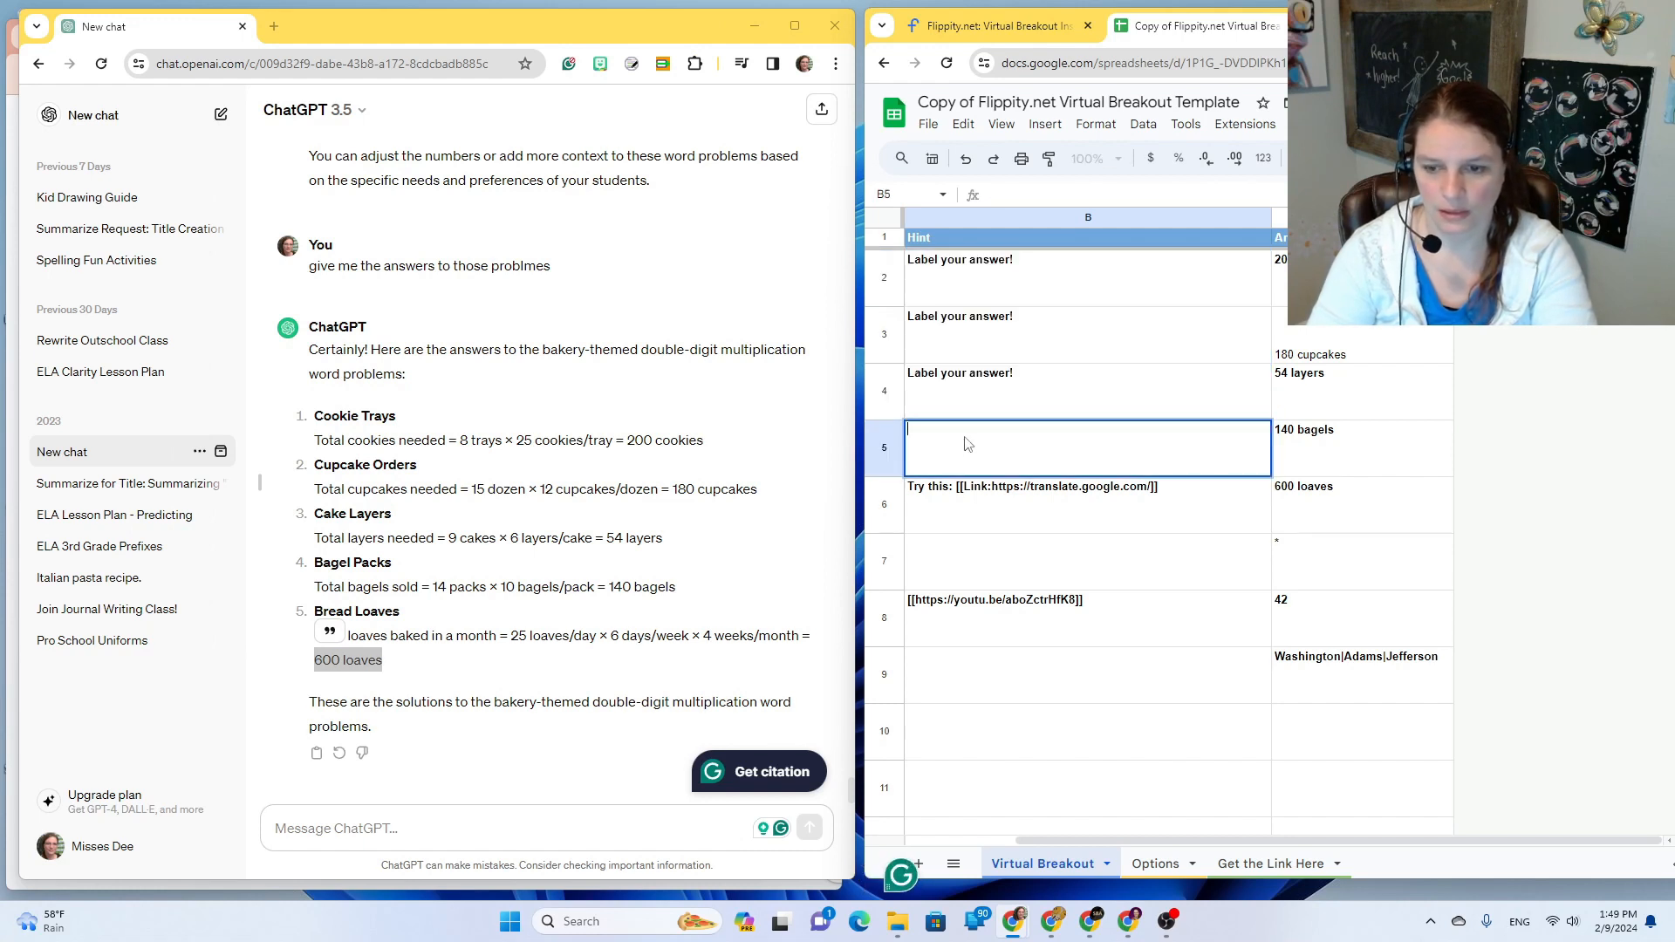
{"action": "key", "text": "ctrl+v"}
{"action": "left_click", "coordinate": [960, 486]}
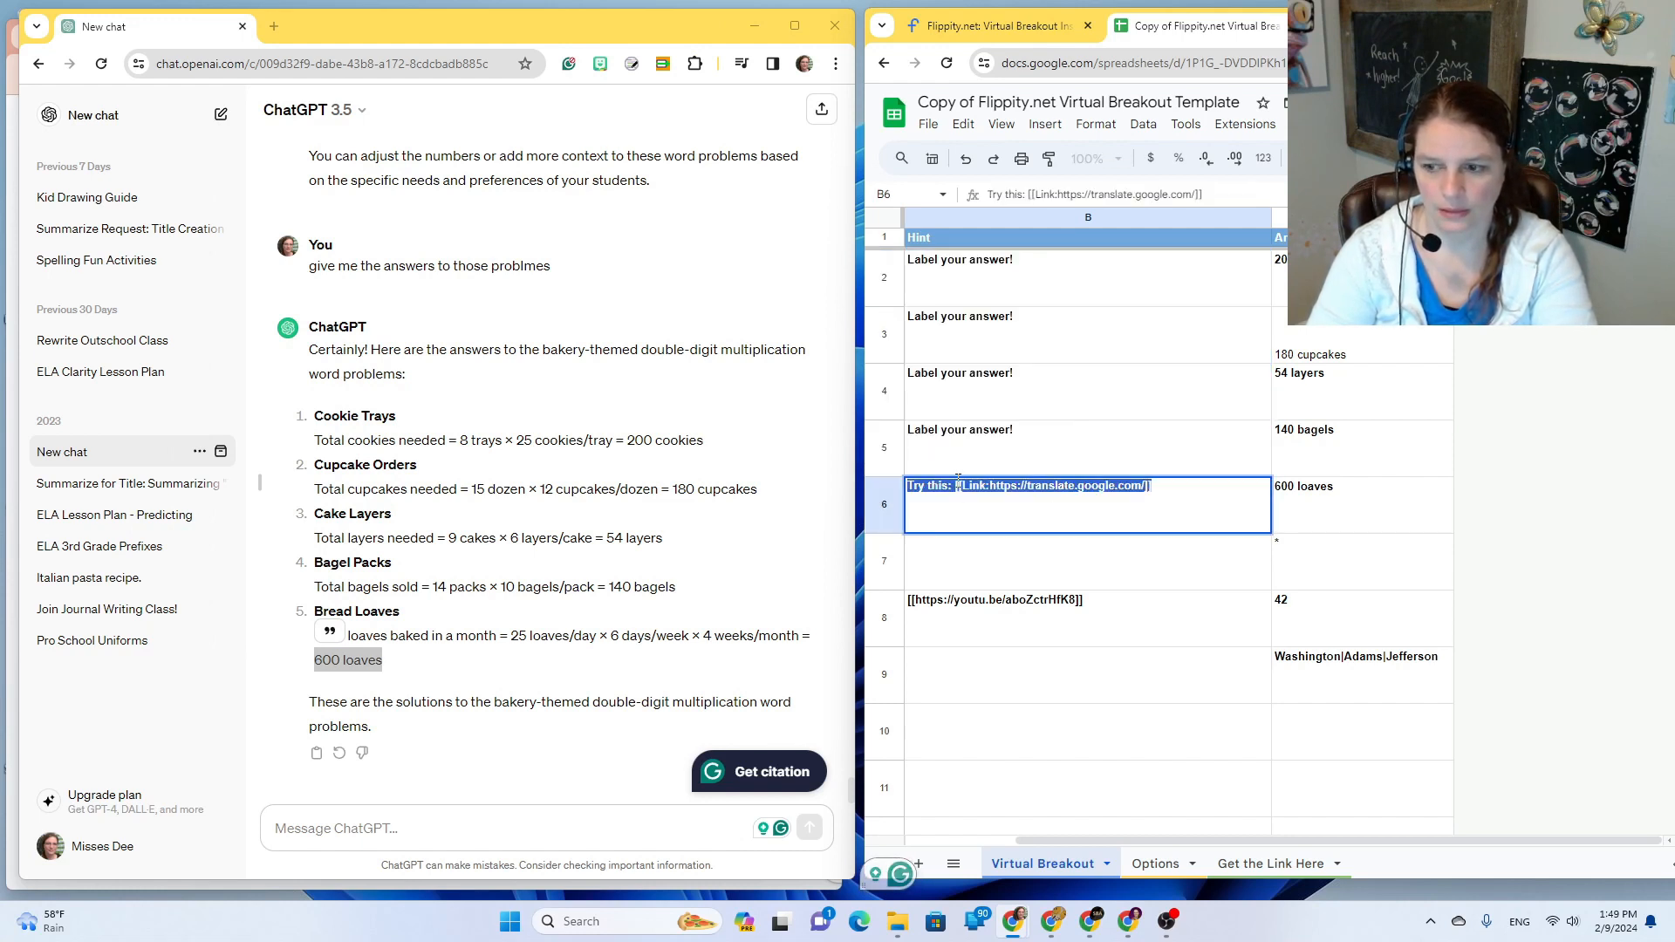
{"action": "key", "text": "ctrl+v"}
Step: Clear the leftover answers in C7–C9 and the YouTube link in B8
{"action": "left_click", "coordinate": [1321, 545]}
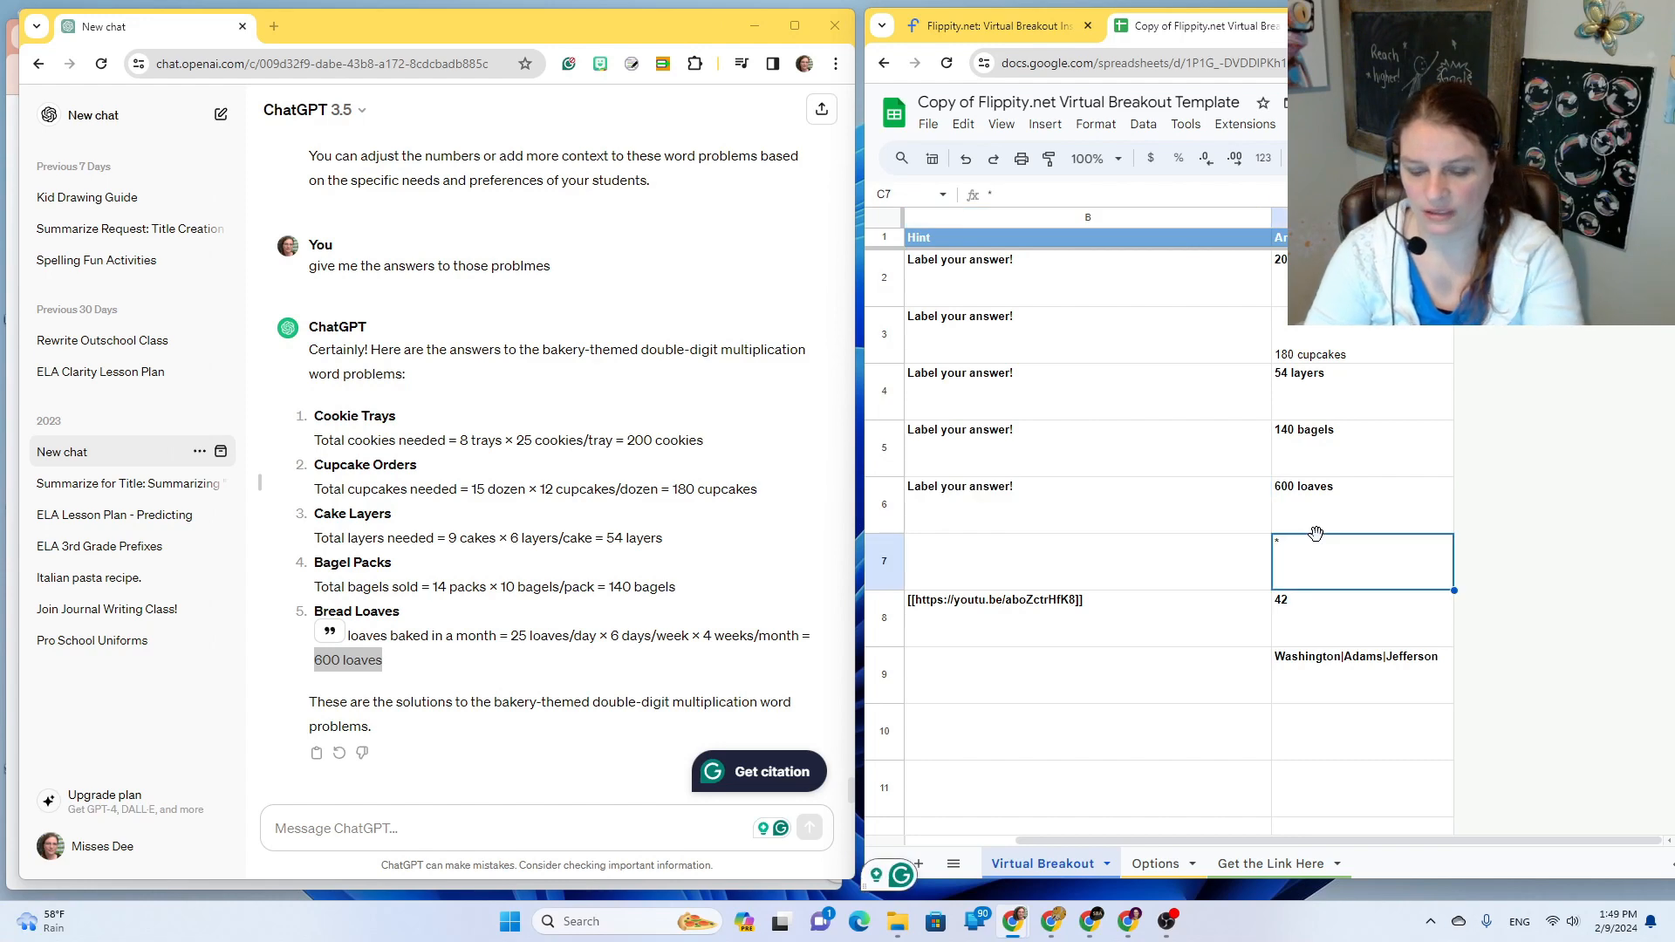
{"action": "key", "text": "Delete"}
{"action": "left_click", "coordinate": [1323, 619]}
{"action": "key", "text": "Delete"}
{"action": "left_click", "coordinate": [1328, 670]}
{"action": "key", "text": "Delete"}
{"action": "left_click", "coordinate": [1030, 627]}
{"action": "key", "text": "Delete"}
{"action": "left_click_drag", "start_coordinate": [1066, 842], "coordinate": [1033, 842]}
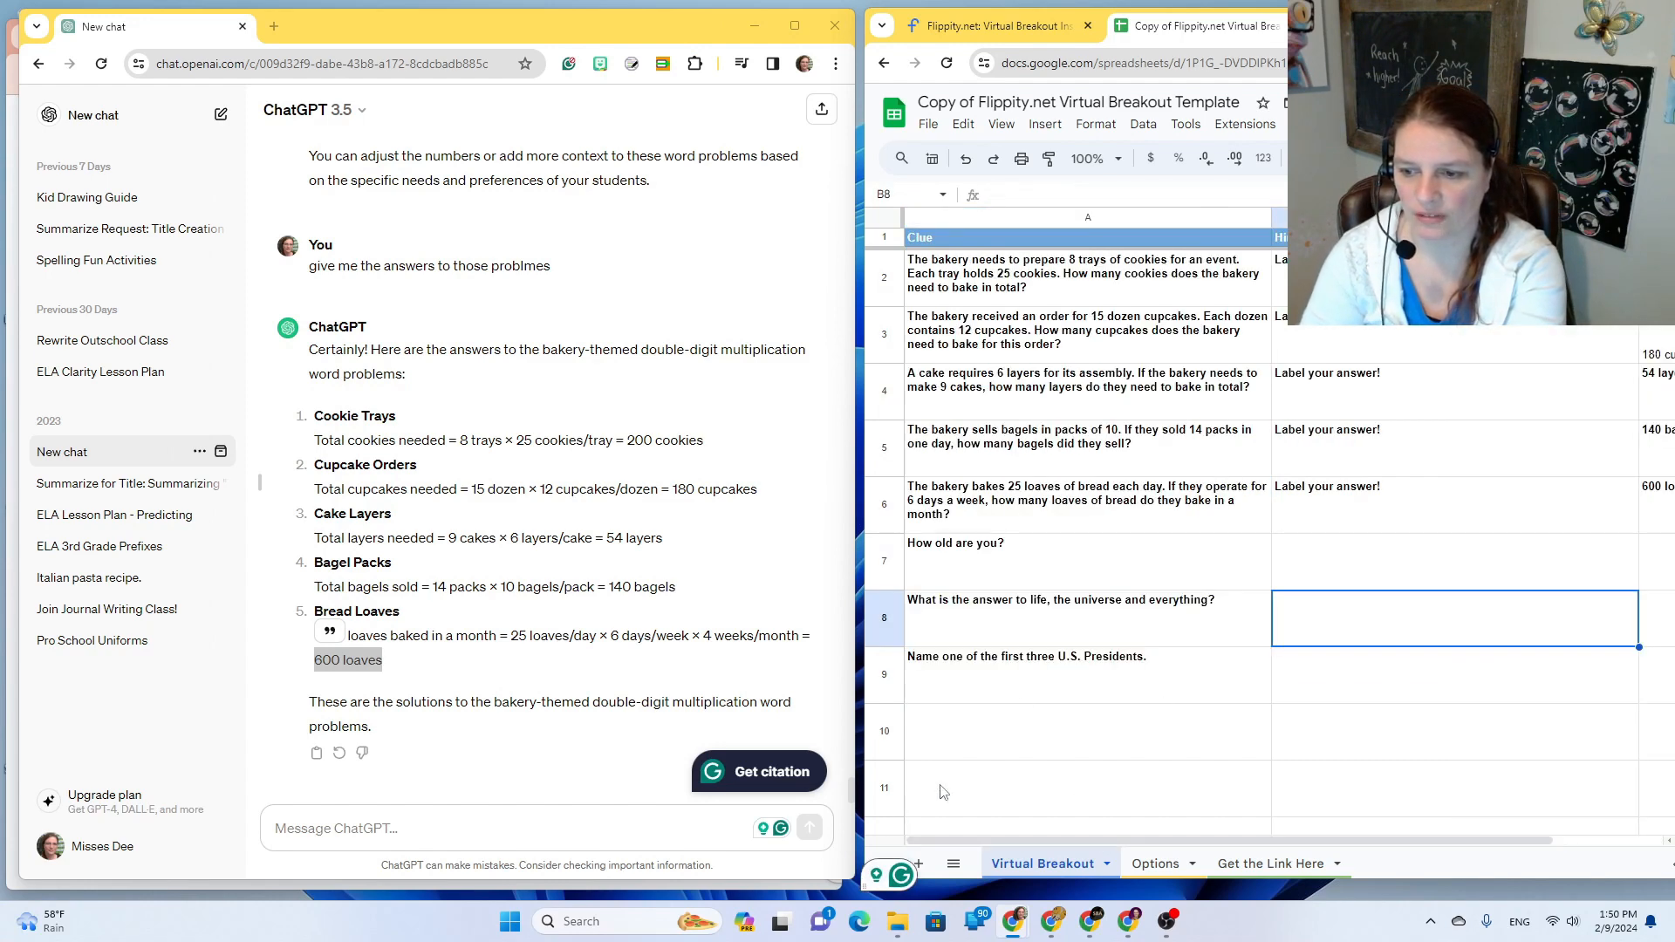
Step: Clear the old template clues in A7, A8 and A9
{"action": "left_click", "coordinate": [994, 574]}
{"action": "key", "text": "Delete"}
{"action": "left_click", "coordinate": [997, 615]}
{"action": "key", "text": "Delete"}
{"action": "left_click", "coordinate": [982, 673]}
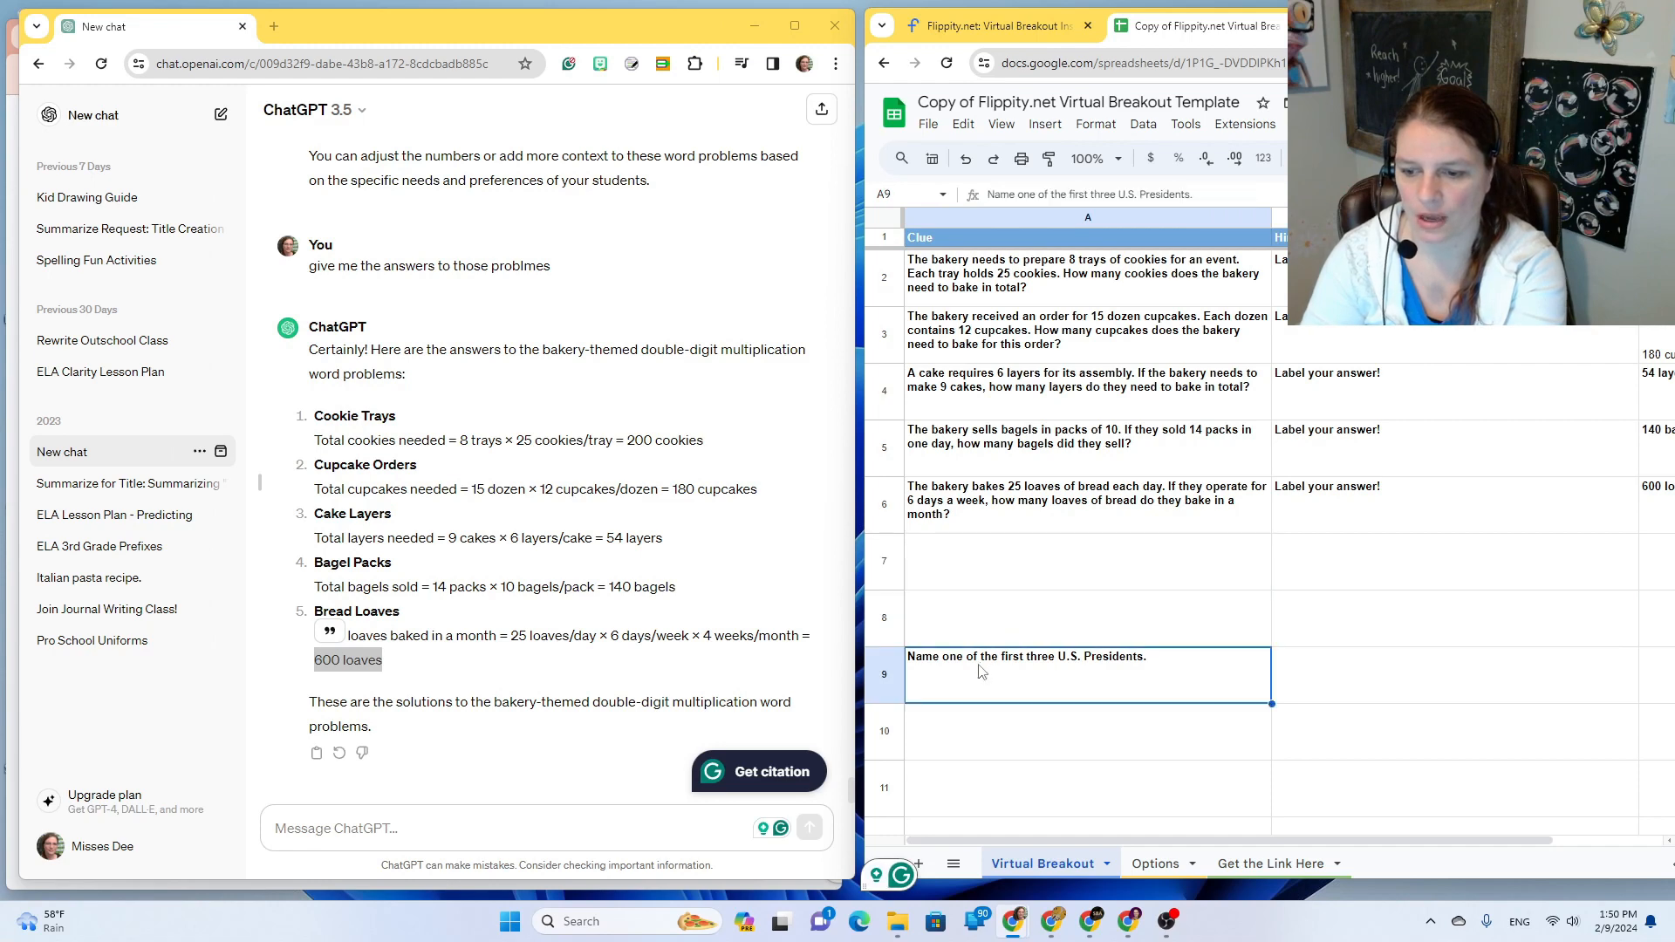
{"action": "key", "text": "Delete"}
{"action": "left_click_drag", "start_coordinate": [1014, 840], "coordinate": [933, 840]}
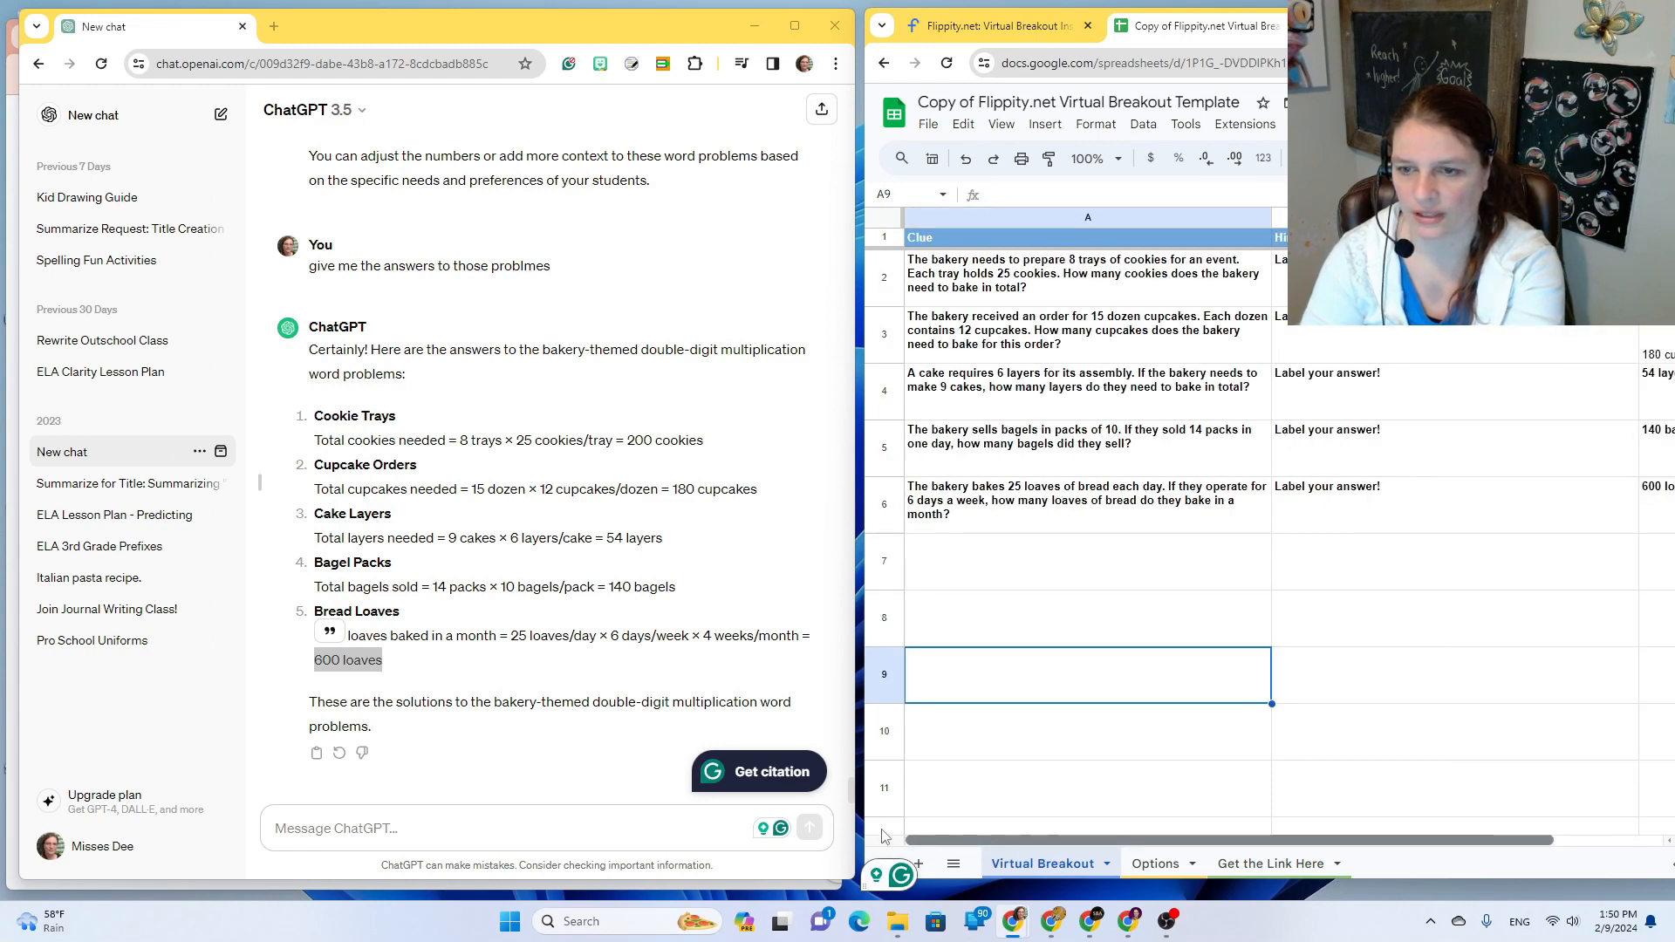
Step: Check the Hint Warning and Done Text settings on the Options sheet
{"action": "left_click", "coordinate": [1154, 864]}
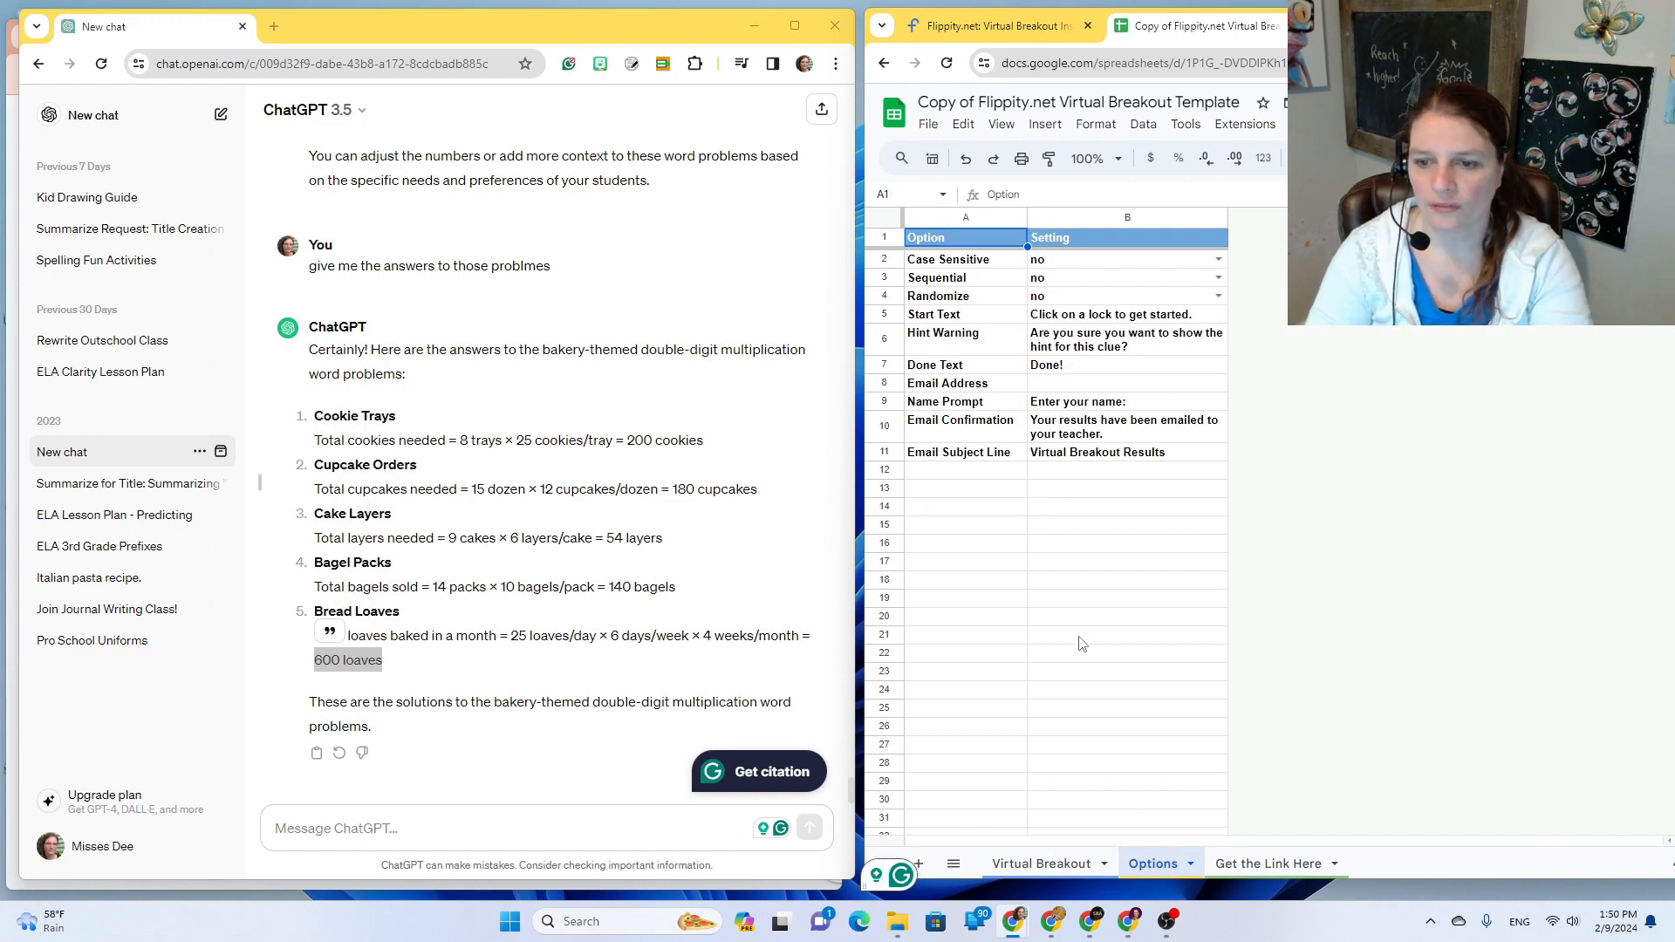
{"action": "left_click", "coordinate": [1054, 352]}
{"action": "left_click", "coordinate": [1059, 372]}
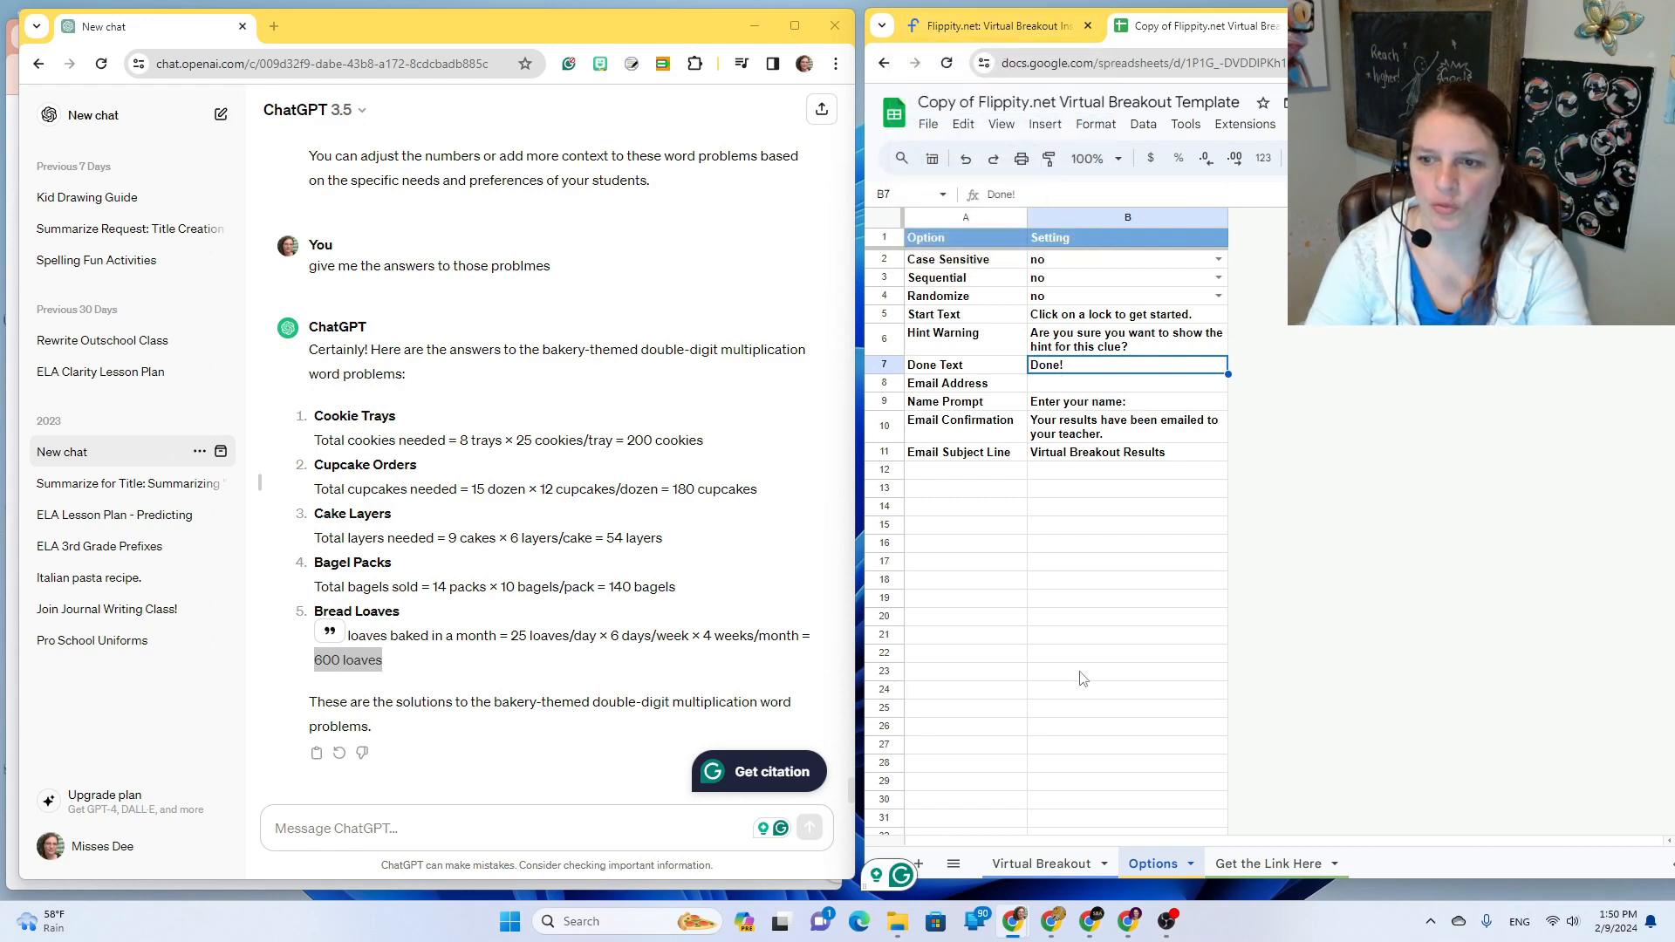
Step: Make a copy of the breakout spreadsheet from the File menu
{"action": "left_click", "coordinate": [1041, 863]}
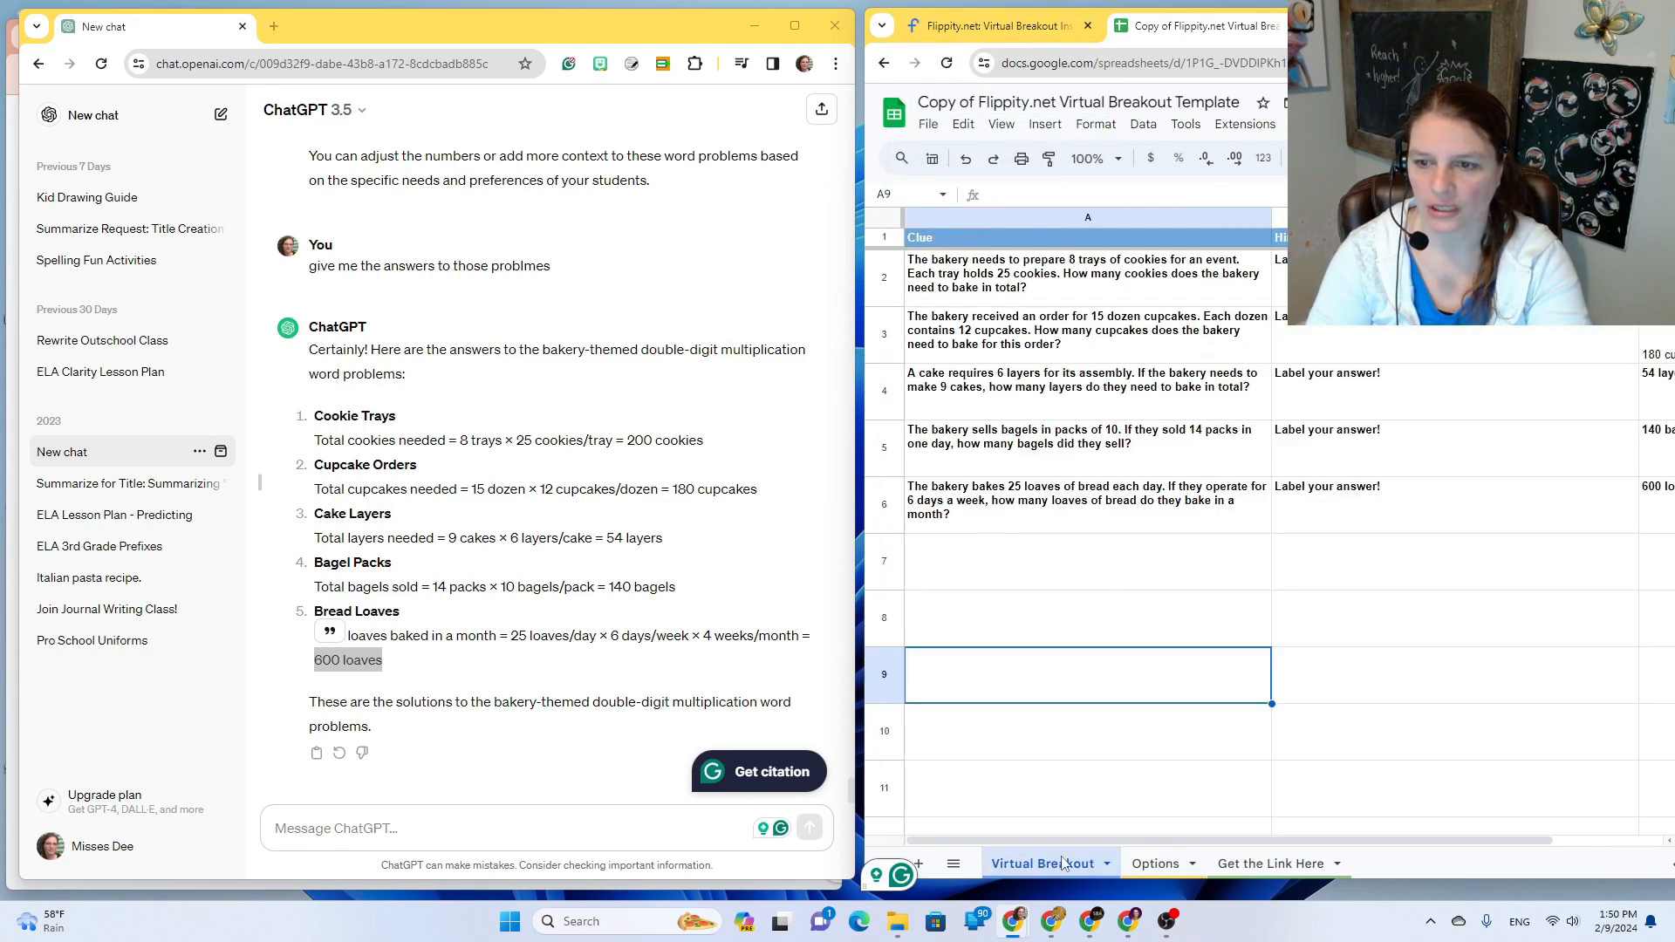
{"action": "left_click", "coordinate": [930, 123]}
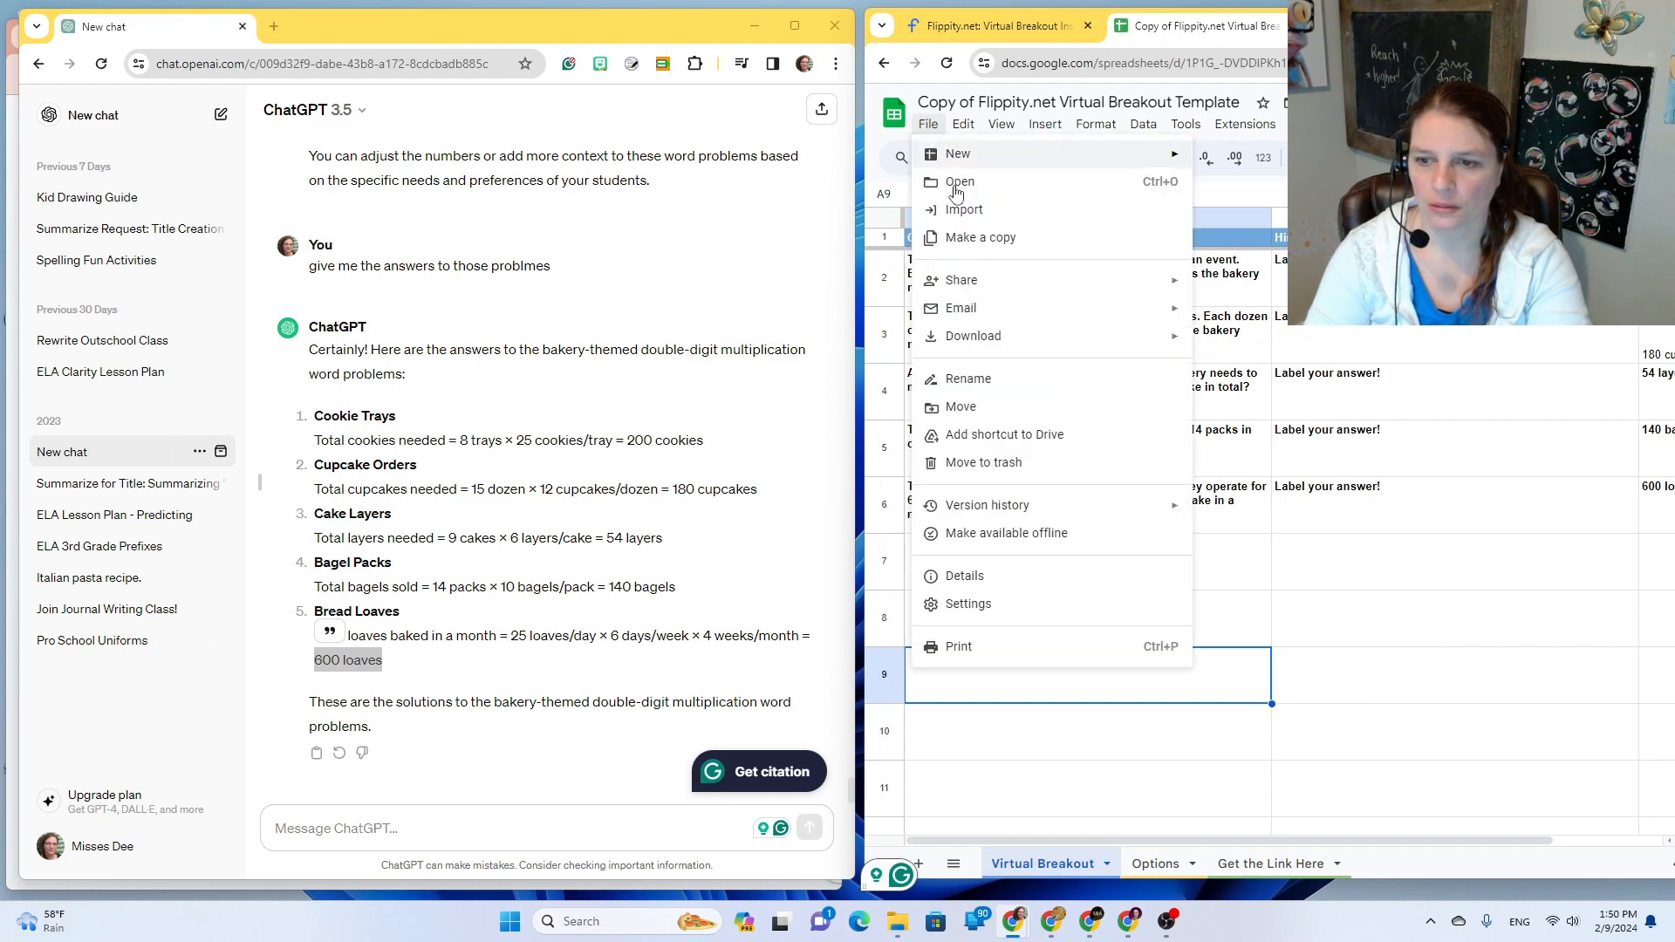
{"action": "left_click", "coordinate": [965, 233]}
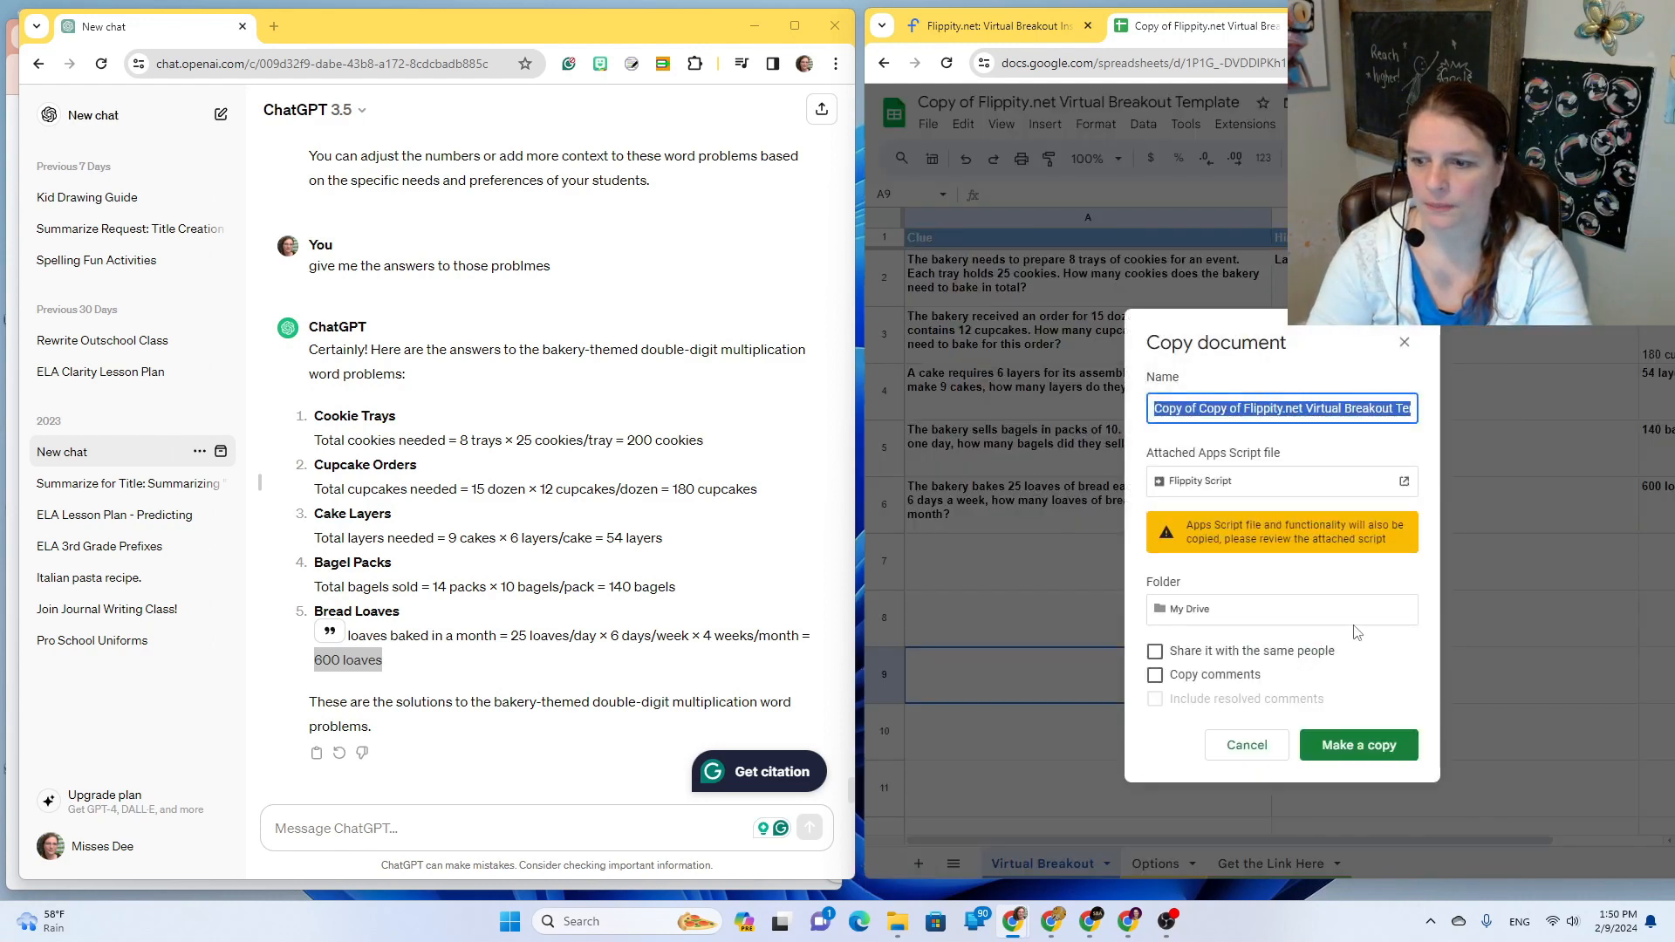
{"action": "left_click", "coordinate": [1330, 746]}
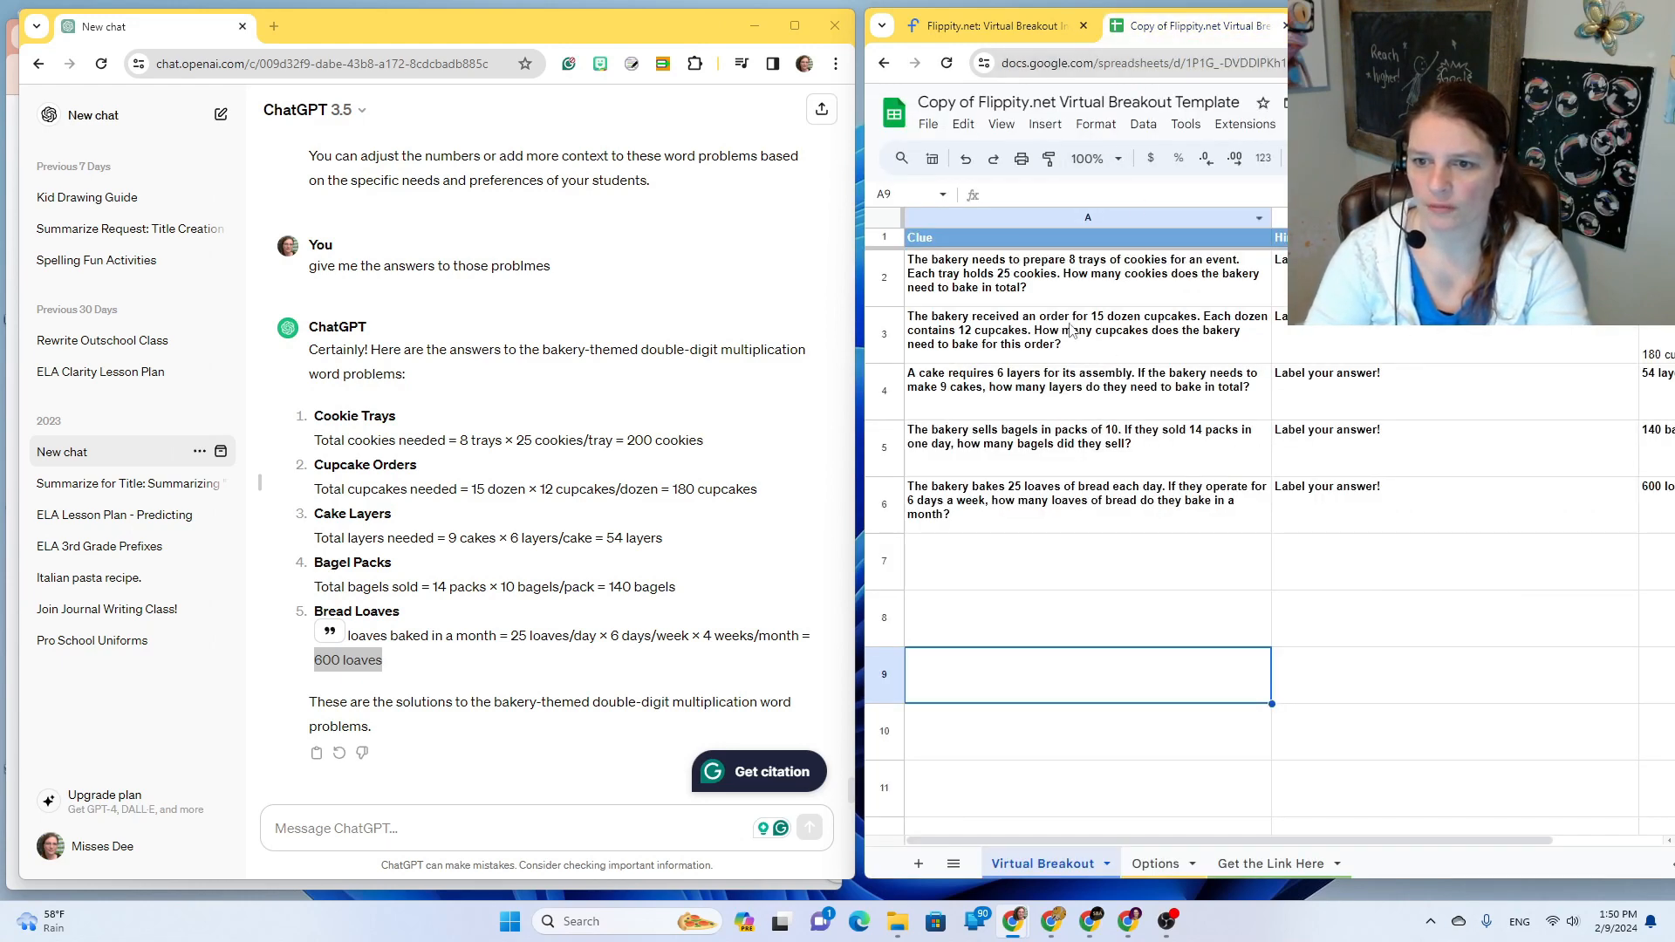
Step: Empty rows 3–6 of the copy, keeping only the cookie-trays clue, and show the Options sheet
{"action": "left_click", "coordinate": [885, 331]}
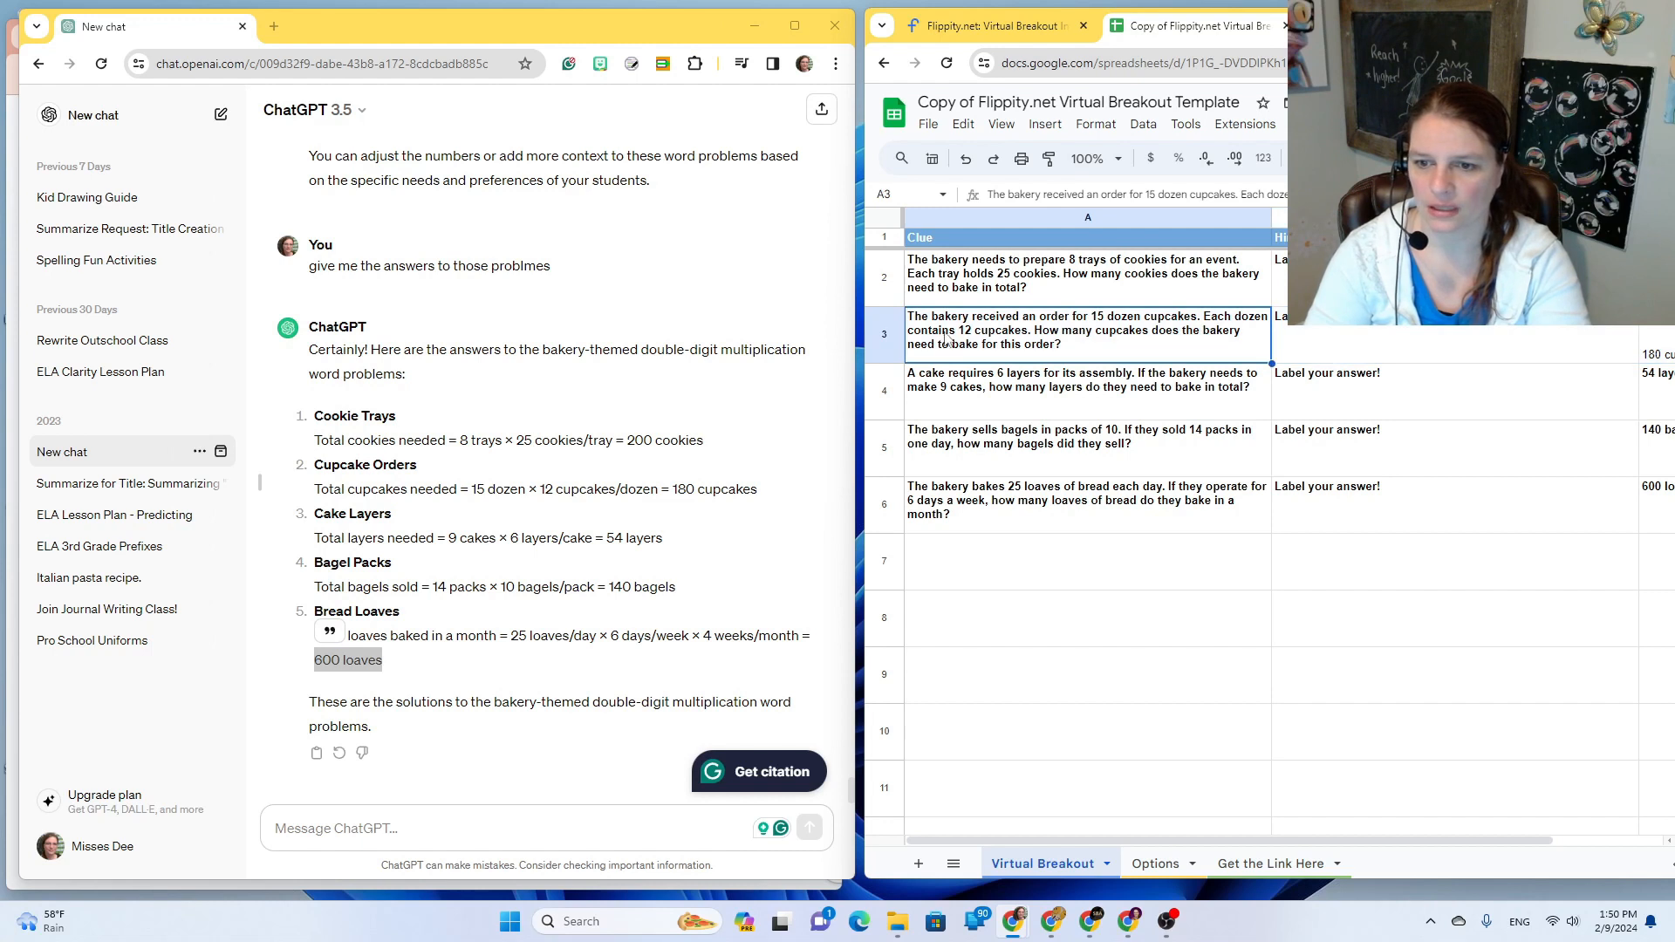
{"action": "key", "text": "Delete"}
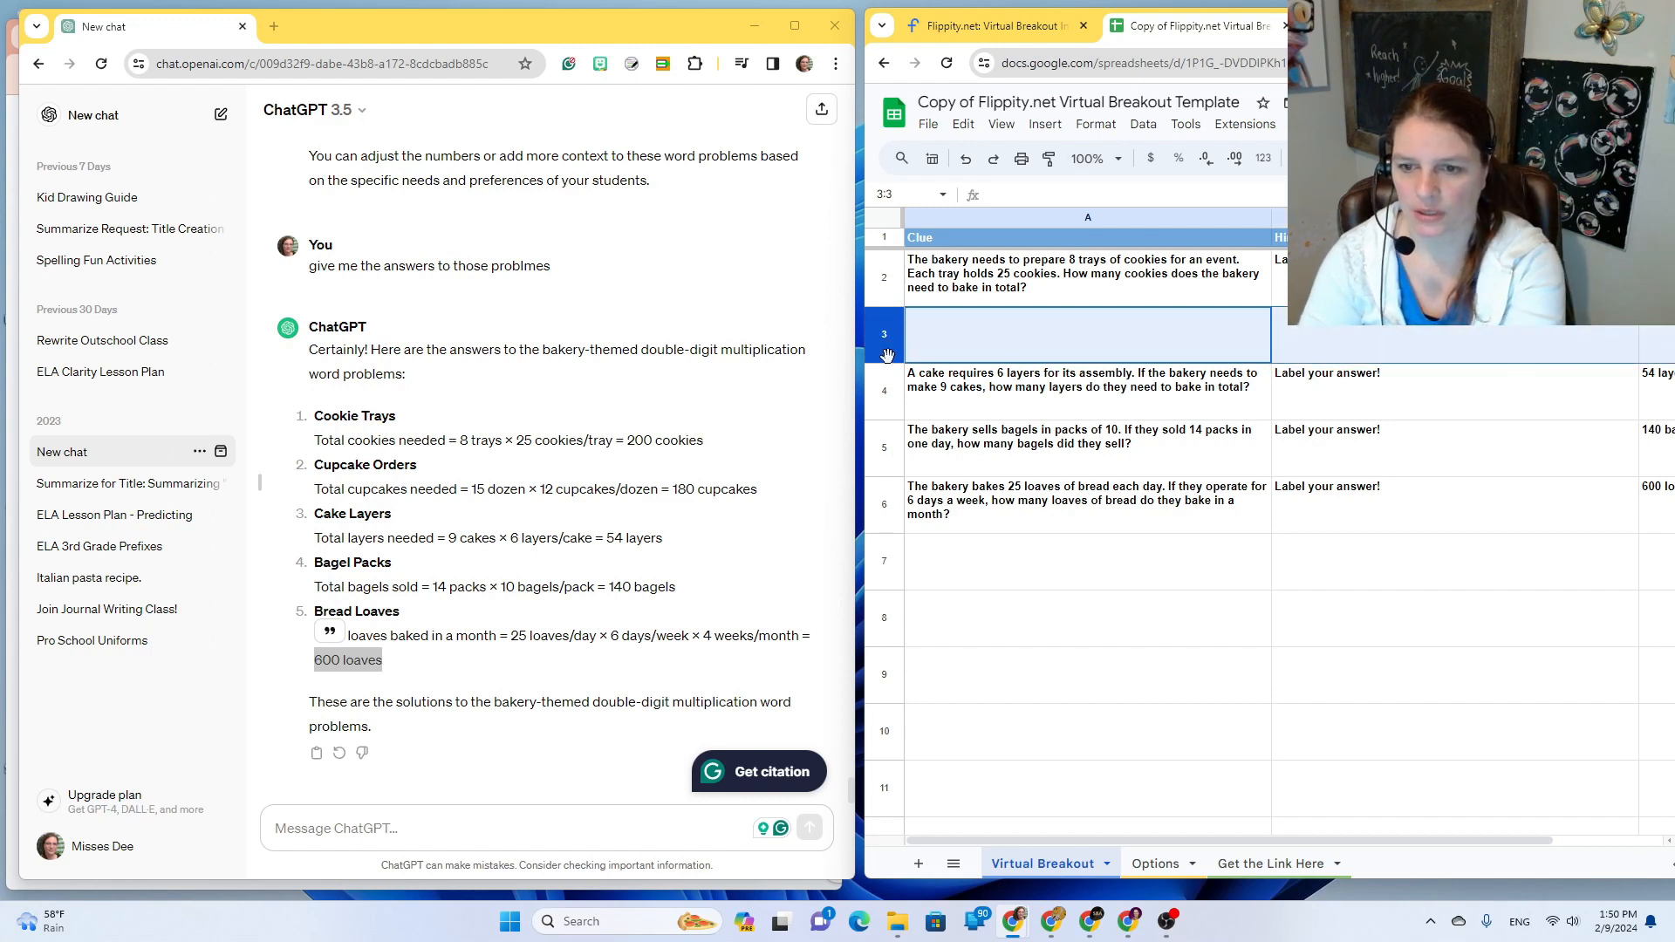
{"action": "left_click", "coordinate": [885, 384]}
{"action": "key", "text": "Delete"}
{"action": "left_click", "coordinate": [887, 446]}
{"action": "key", "text": "Delete"}
{"action": "left_click", "coordinate": [885, 504]}
{"action": "key", "text": "Delete"}
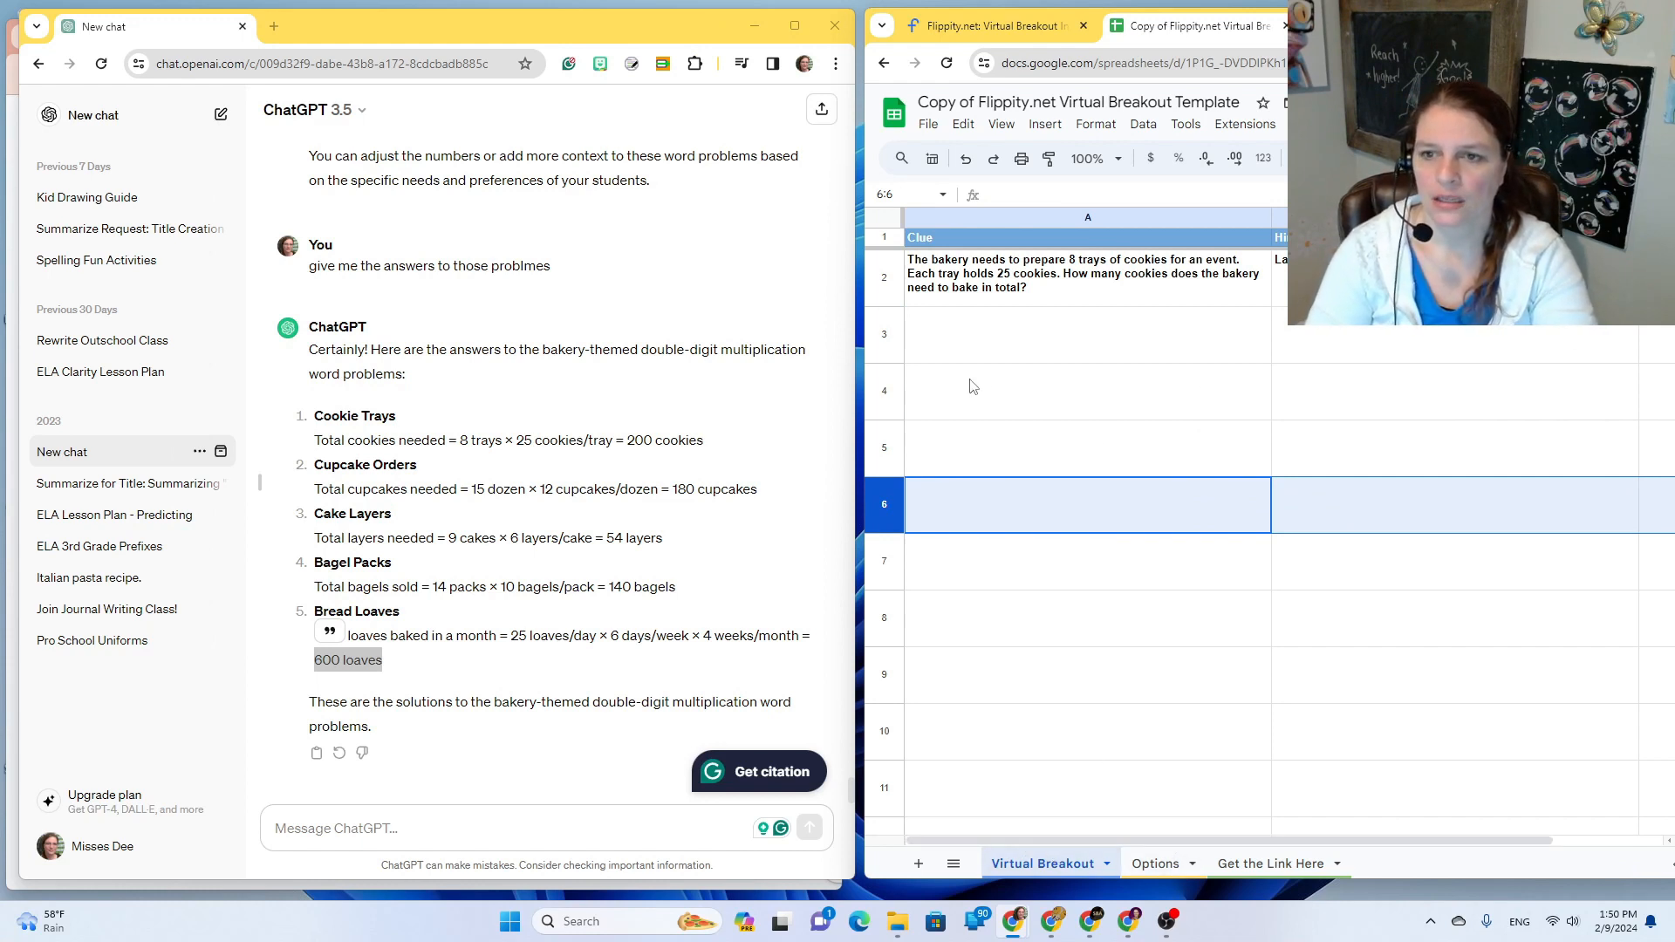
{"action": "left_click", "coordinate": [1157, 863]}
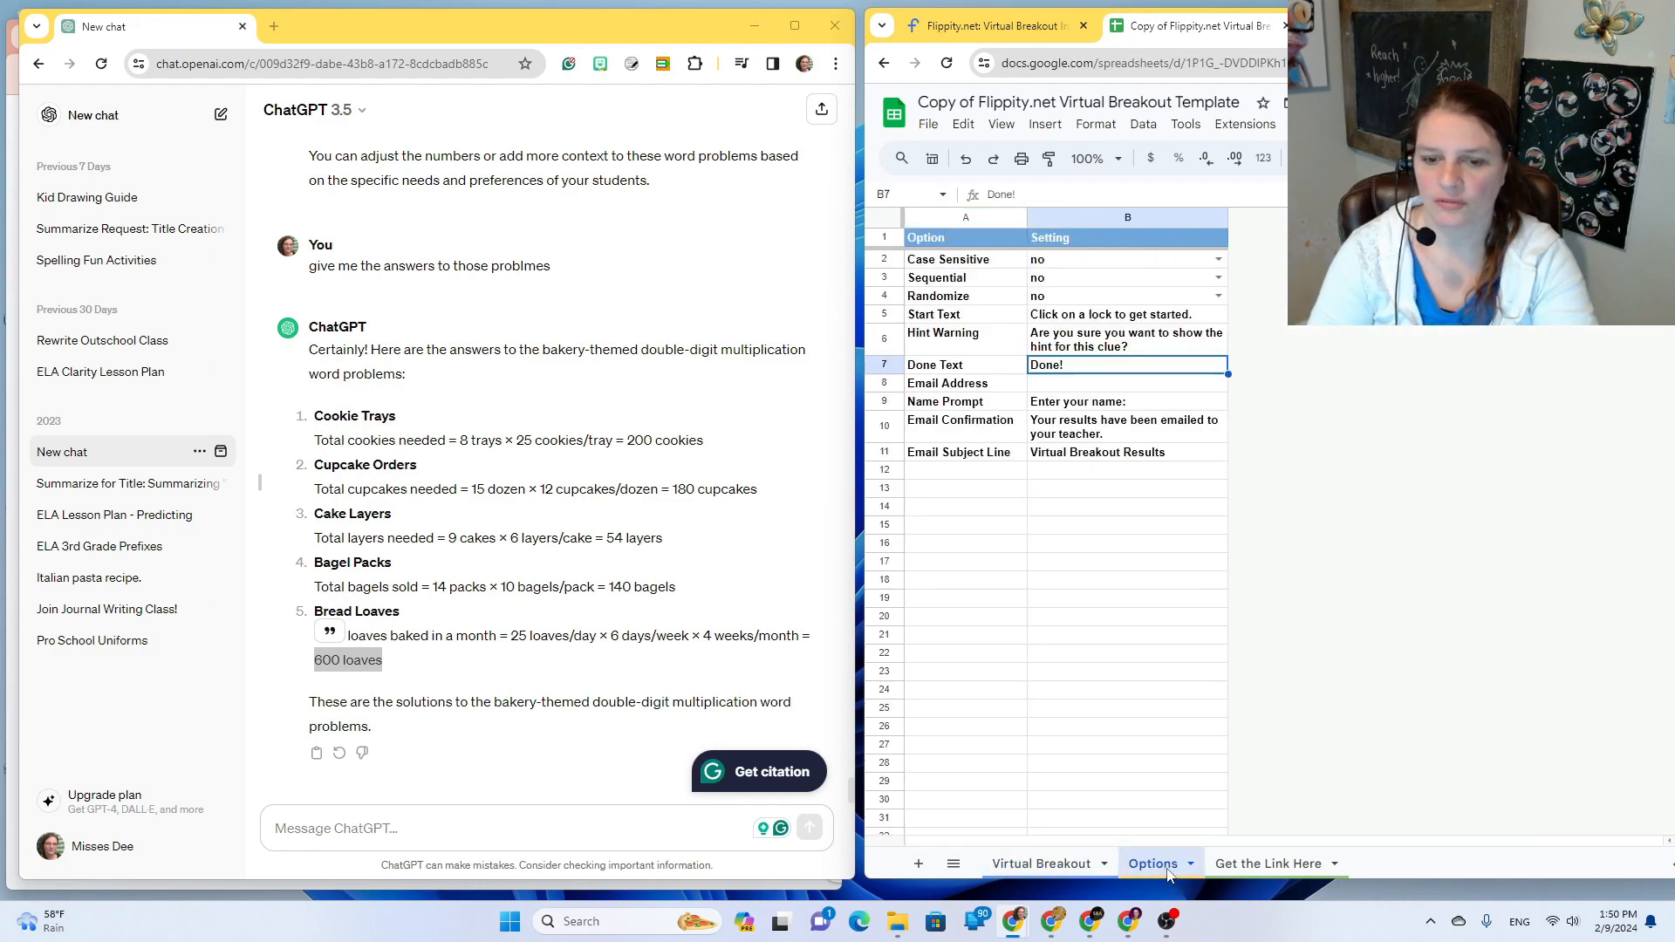
{"action": "left_click", "coordinate": [763, 24]}
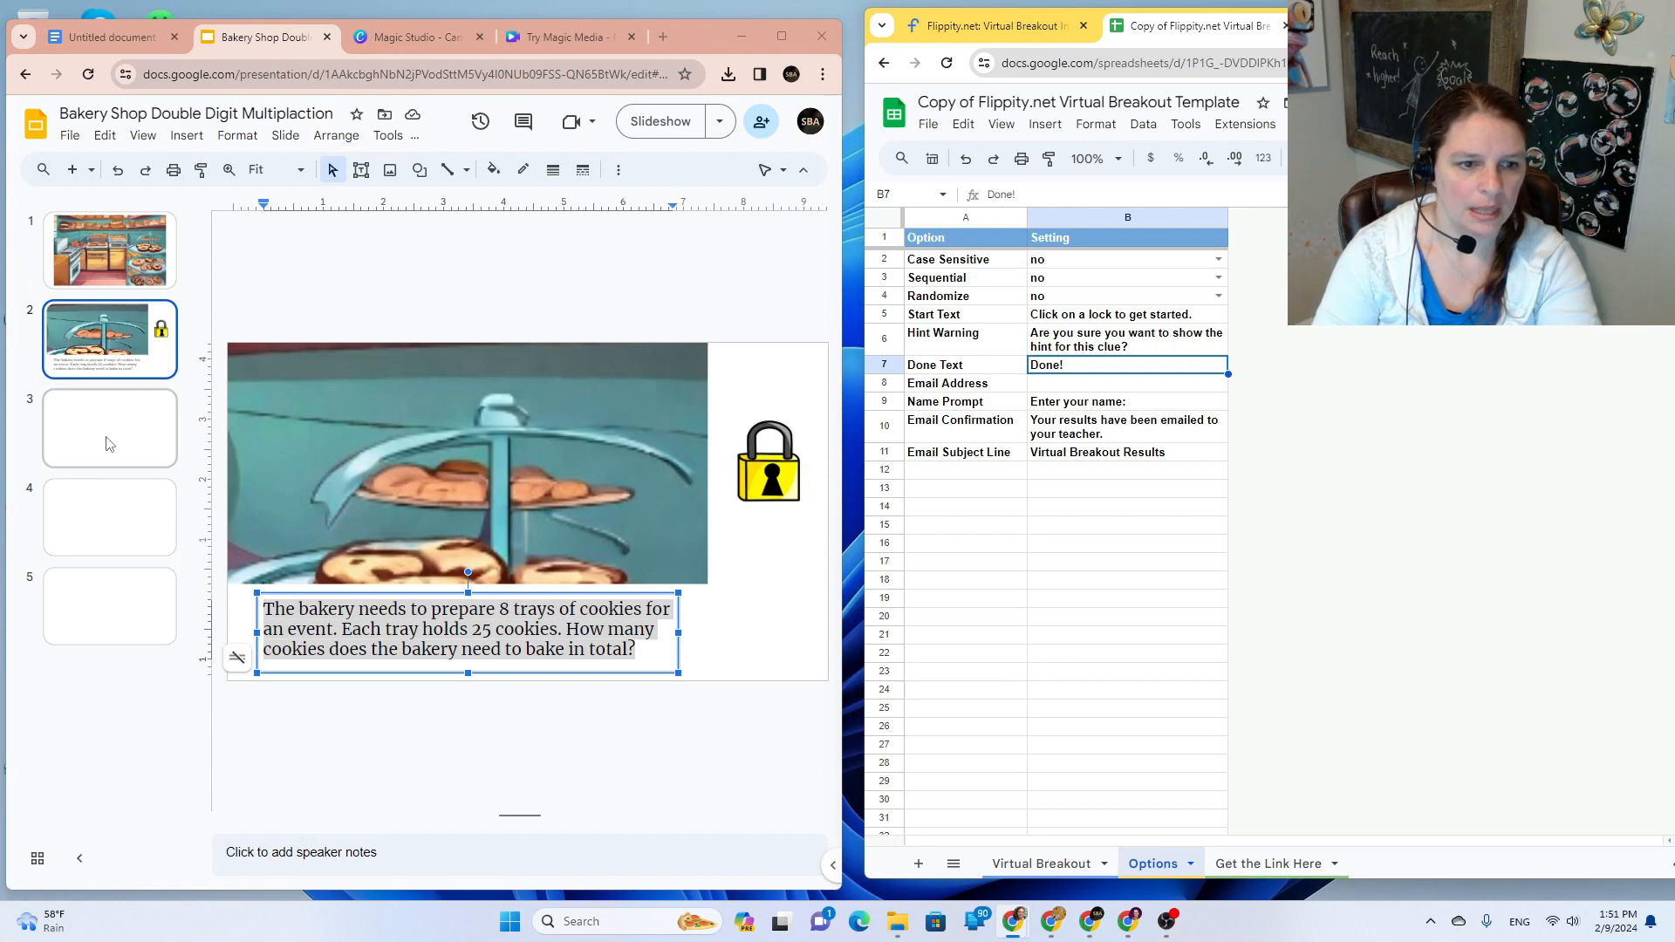
Step: Copy slide 1 and paste it between slides 2 and 3
{"action": "left_click", "coordinate": [124, 266]}
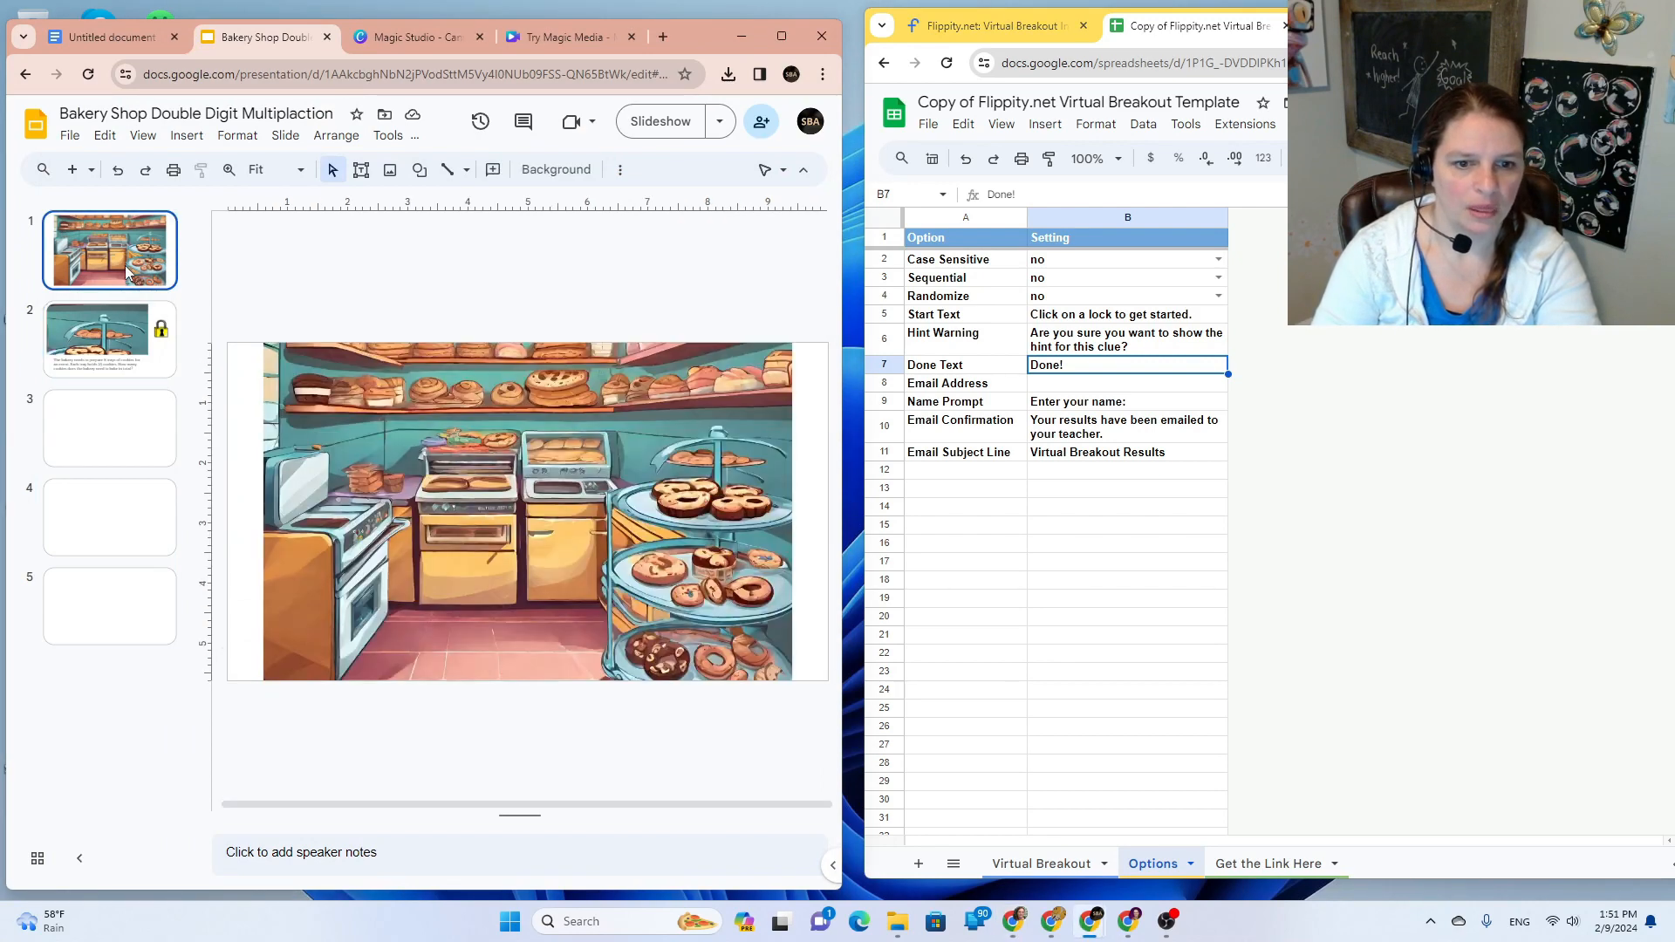
{"action": "right_click", "coordinate": [124, 265]}
{"action": "left_click", "coordinate": [173, 312]}
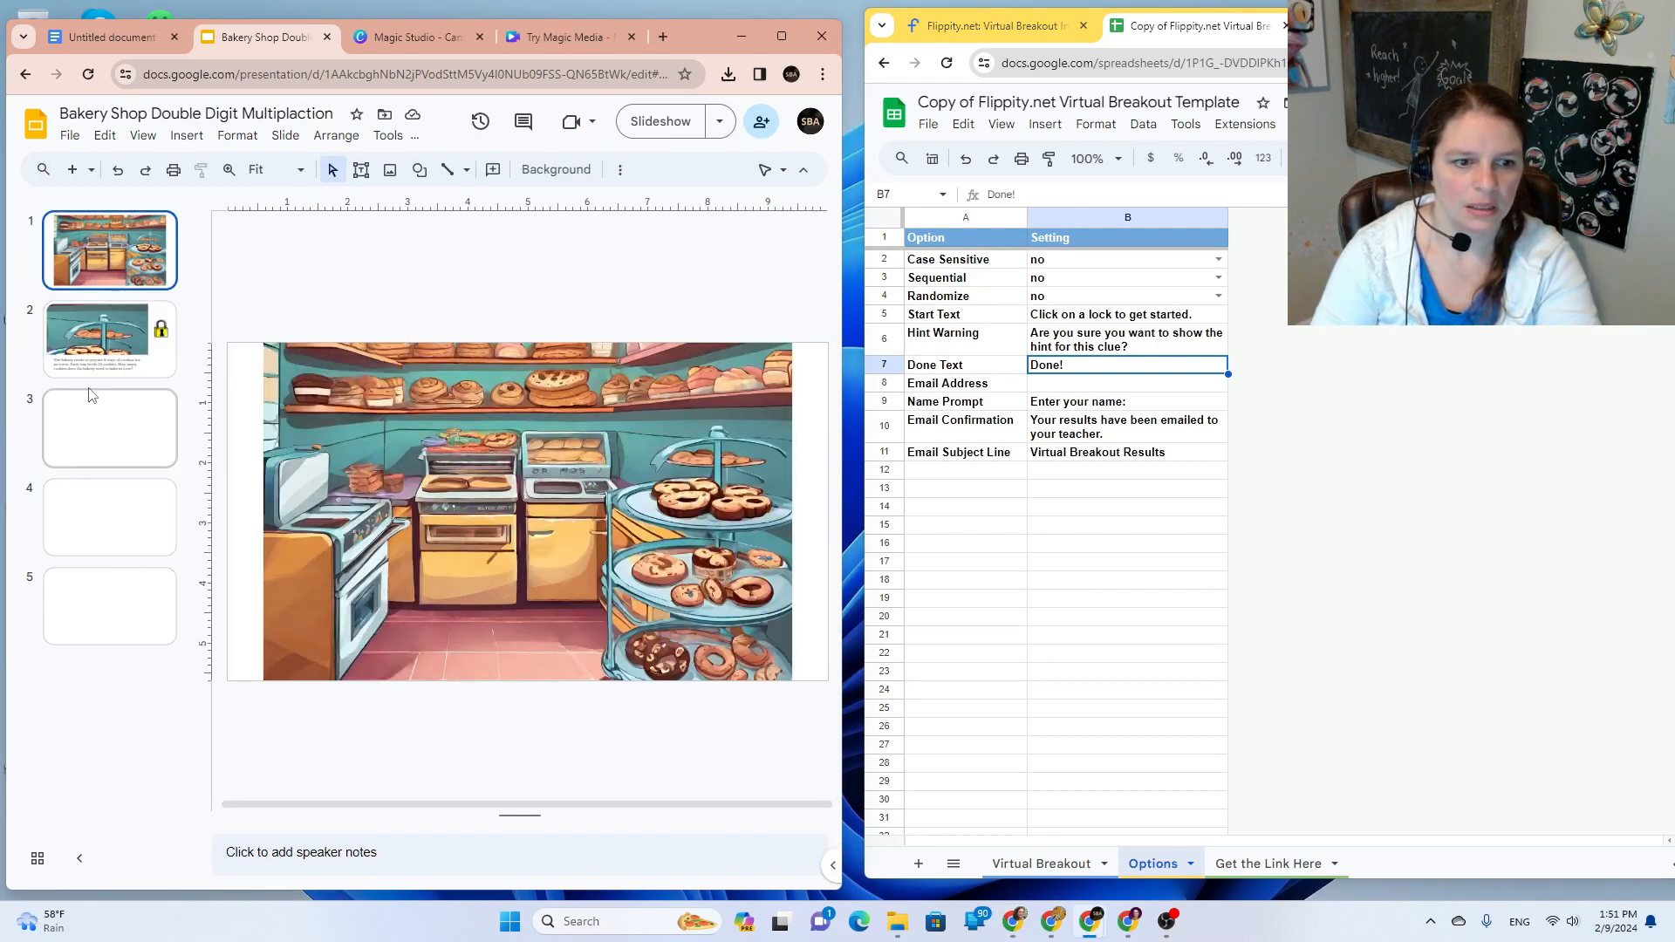
{"action": "left_click", "coordinate": [90, 385]}
{"action": "right_click", "coordinate": [91, 386]}
{"action": "left_click", "coordinate": [173, 455]}
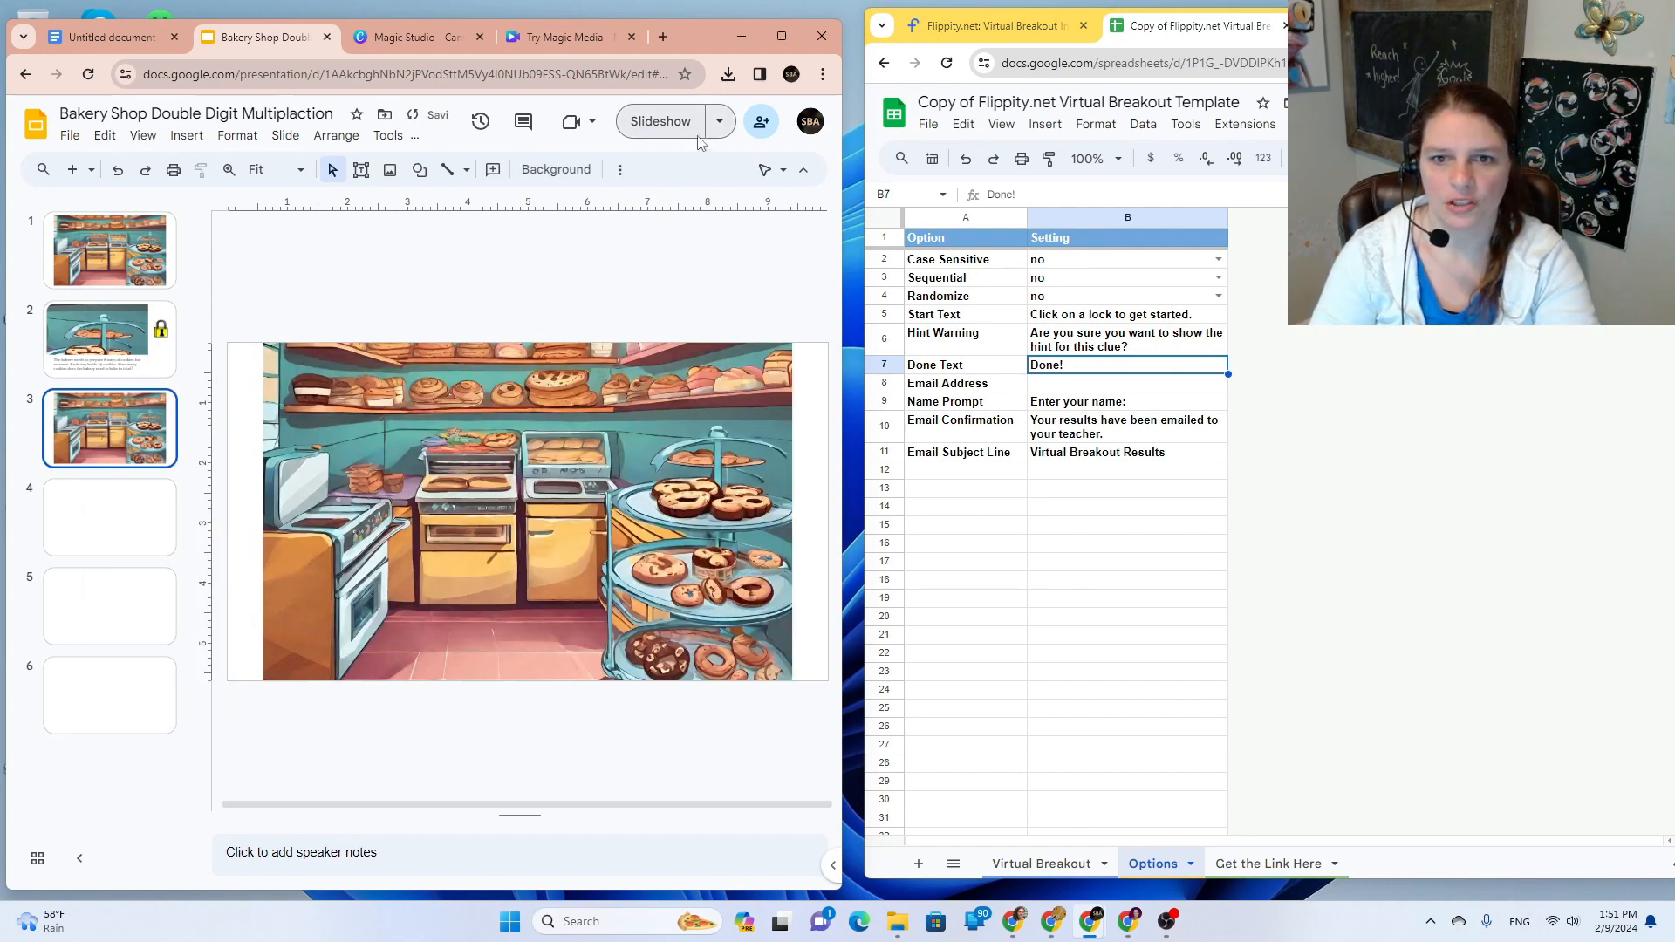
Step: Set sharing to 'Anyone with the link' can view and copy the deck link
{"action": "left_click", "coordinate": [661, 121]}
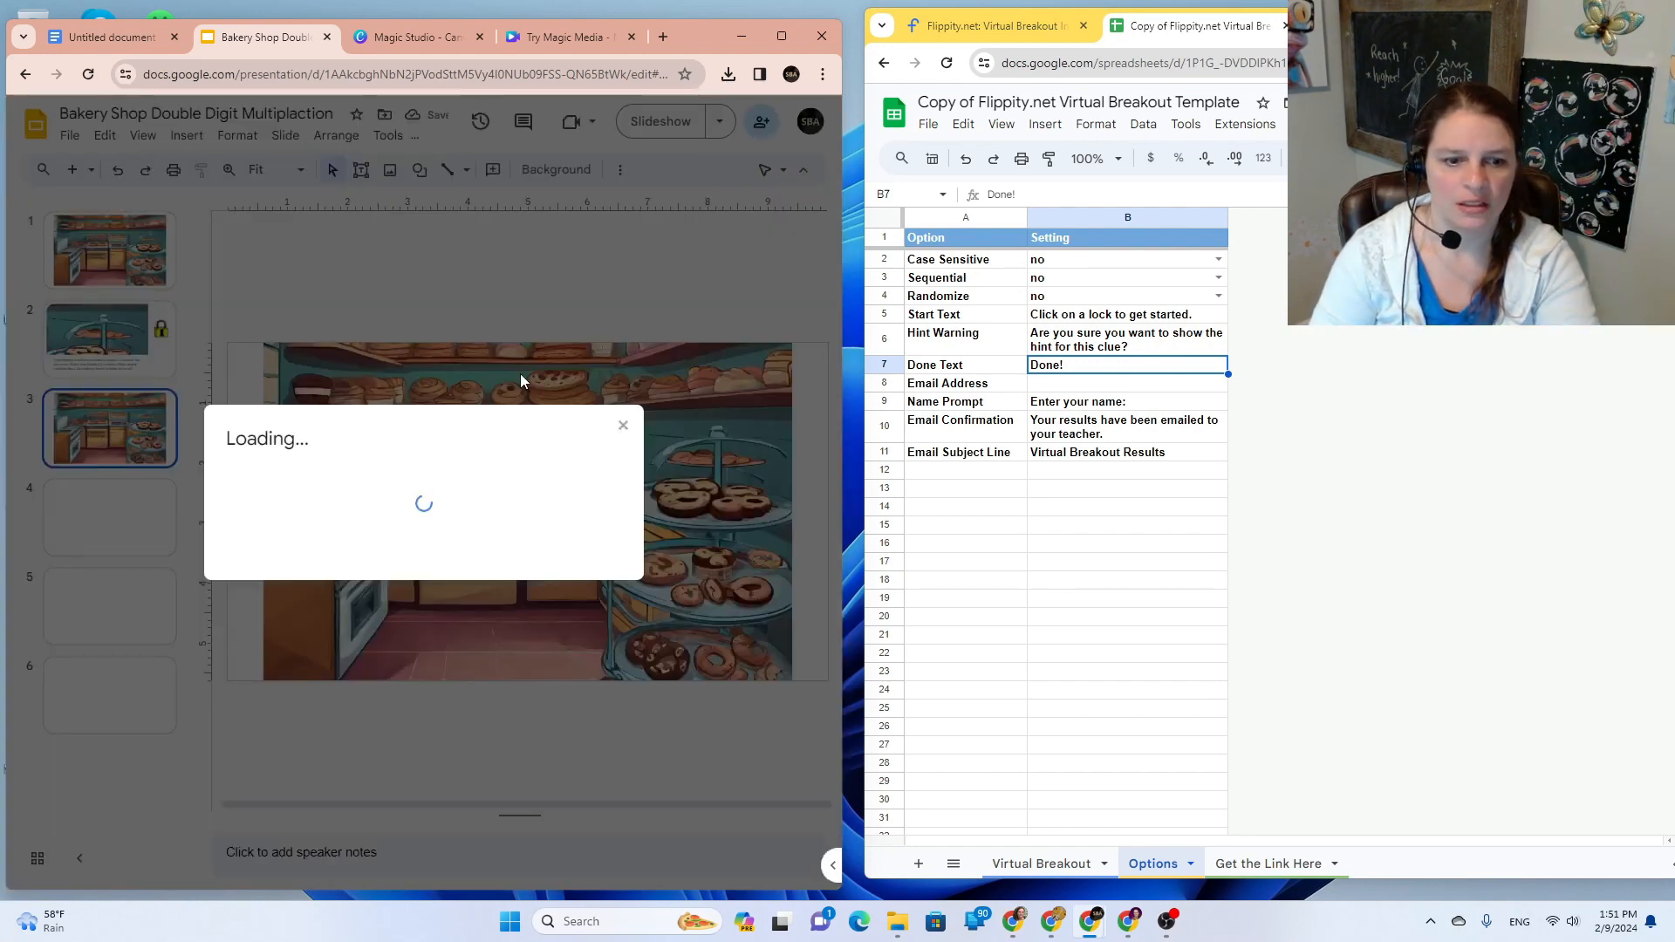
{"action": "left_click", "coordinate": [330, 577]}
{"action": "left_click", "coordinate": [331, 655]}
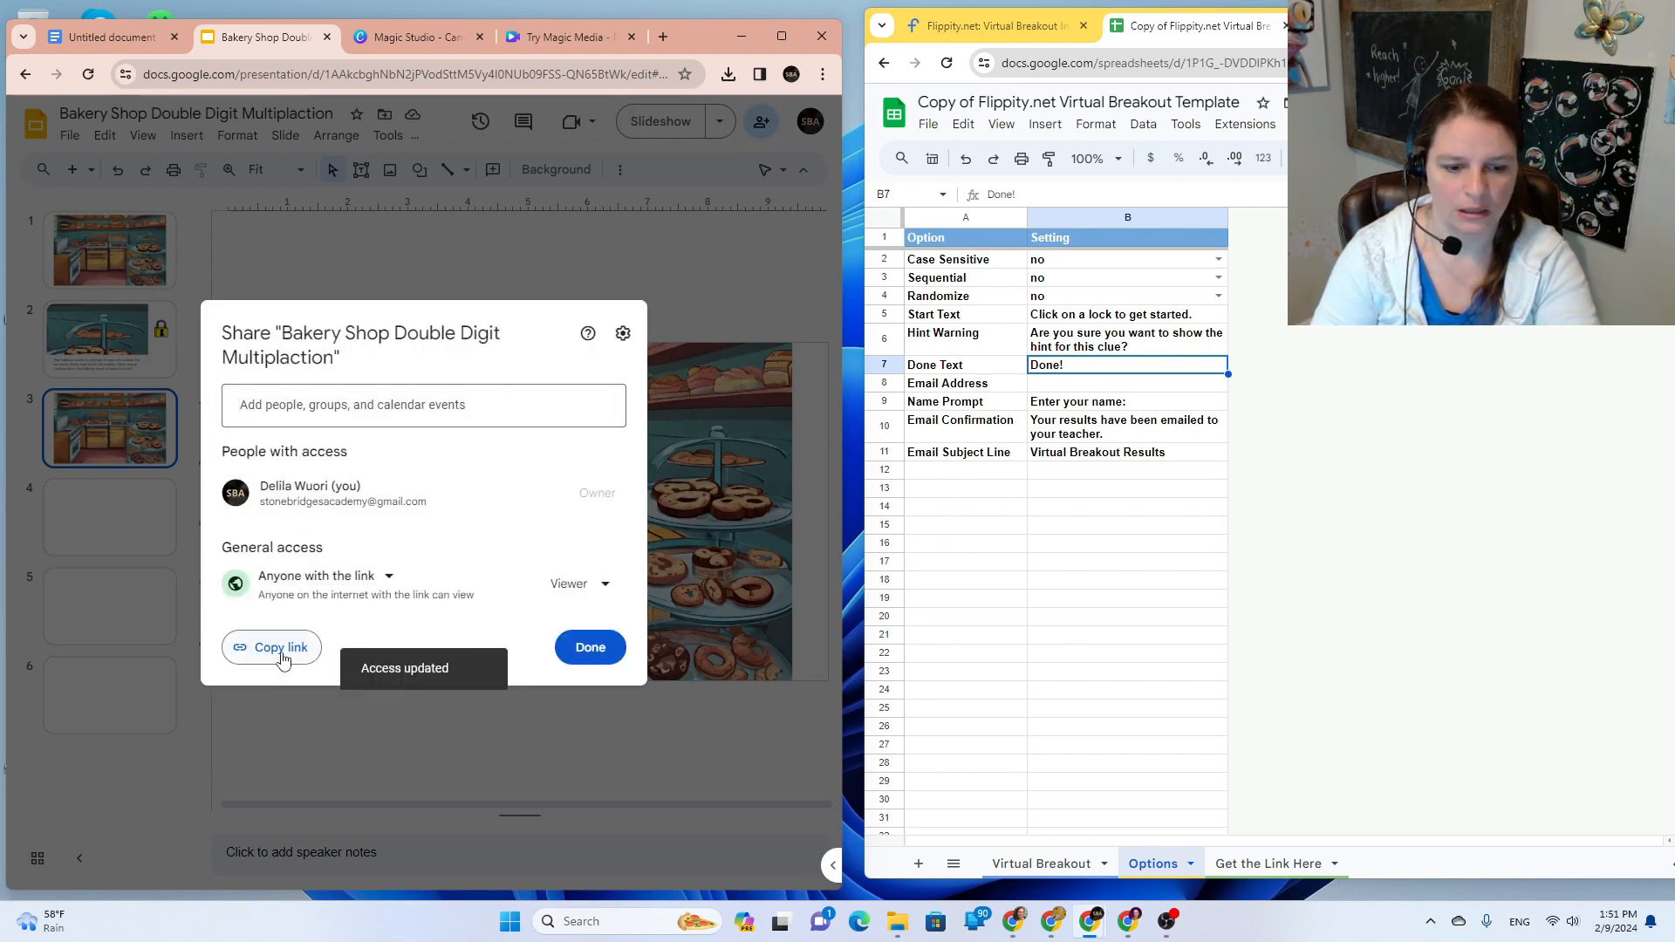
{"action": "left_click", "coordinate": [292, 656]}
{"action": "left_click", "coordinate": [593, 648]}
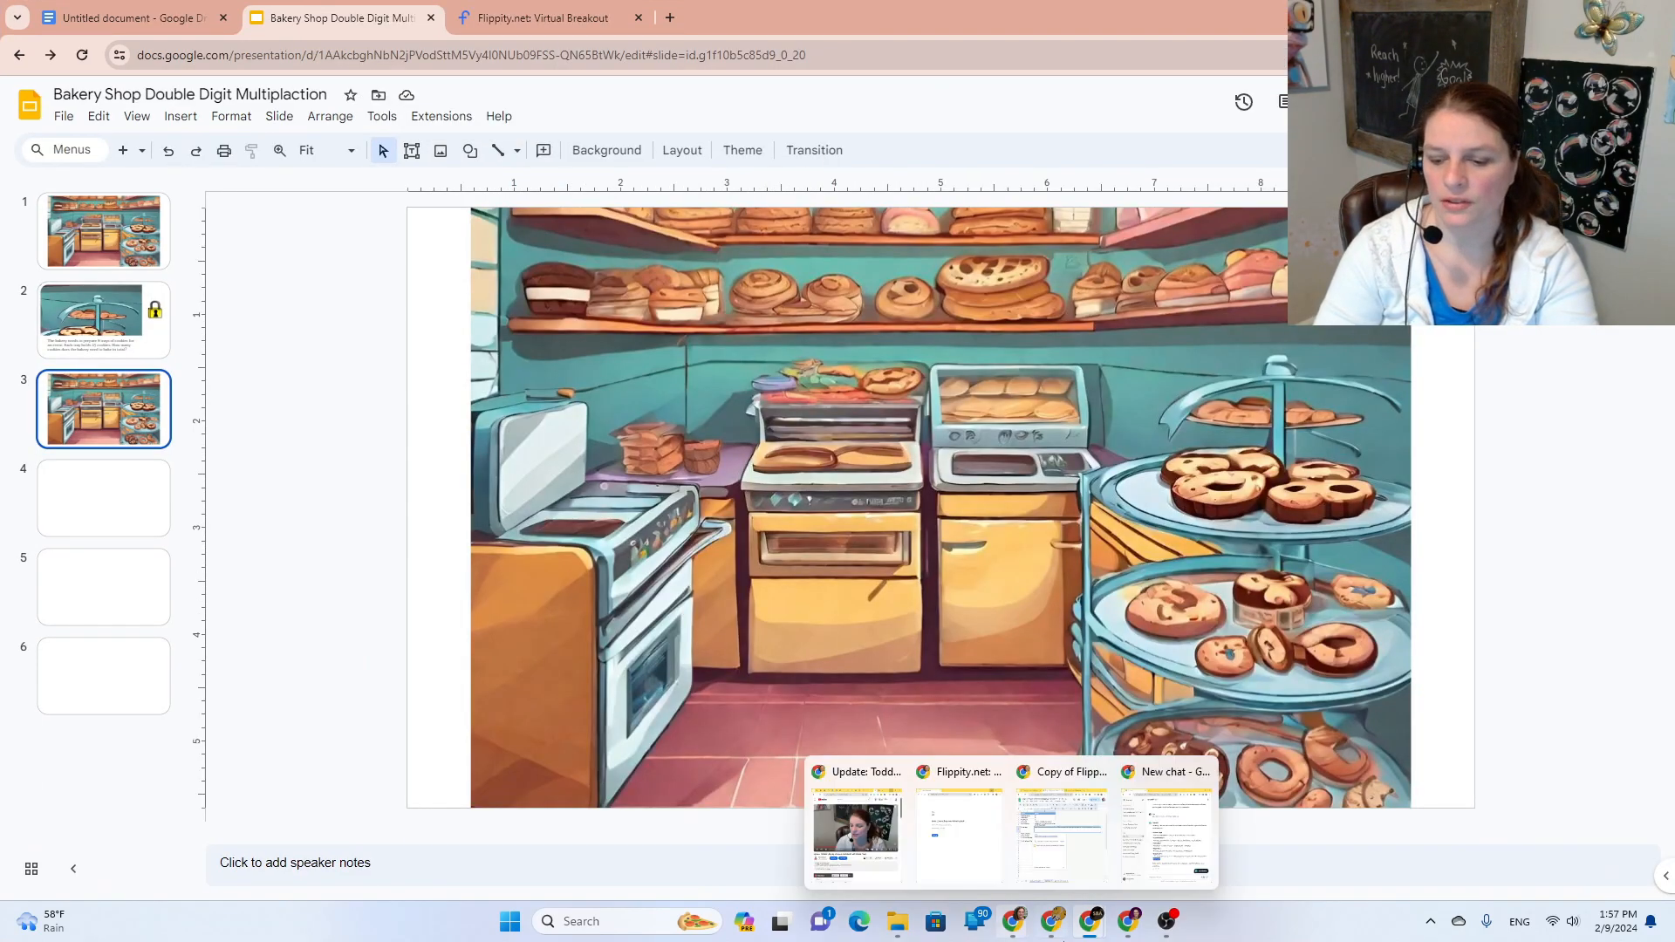
{"action": "mouse_move", "coordinate": [1129, 916]}
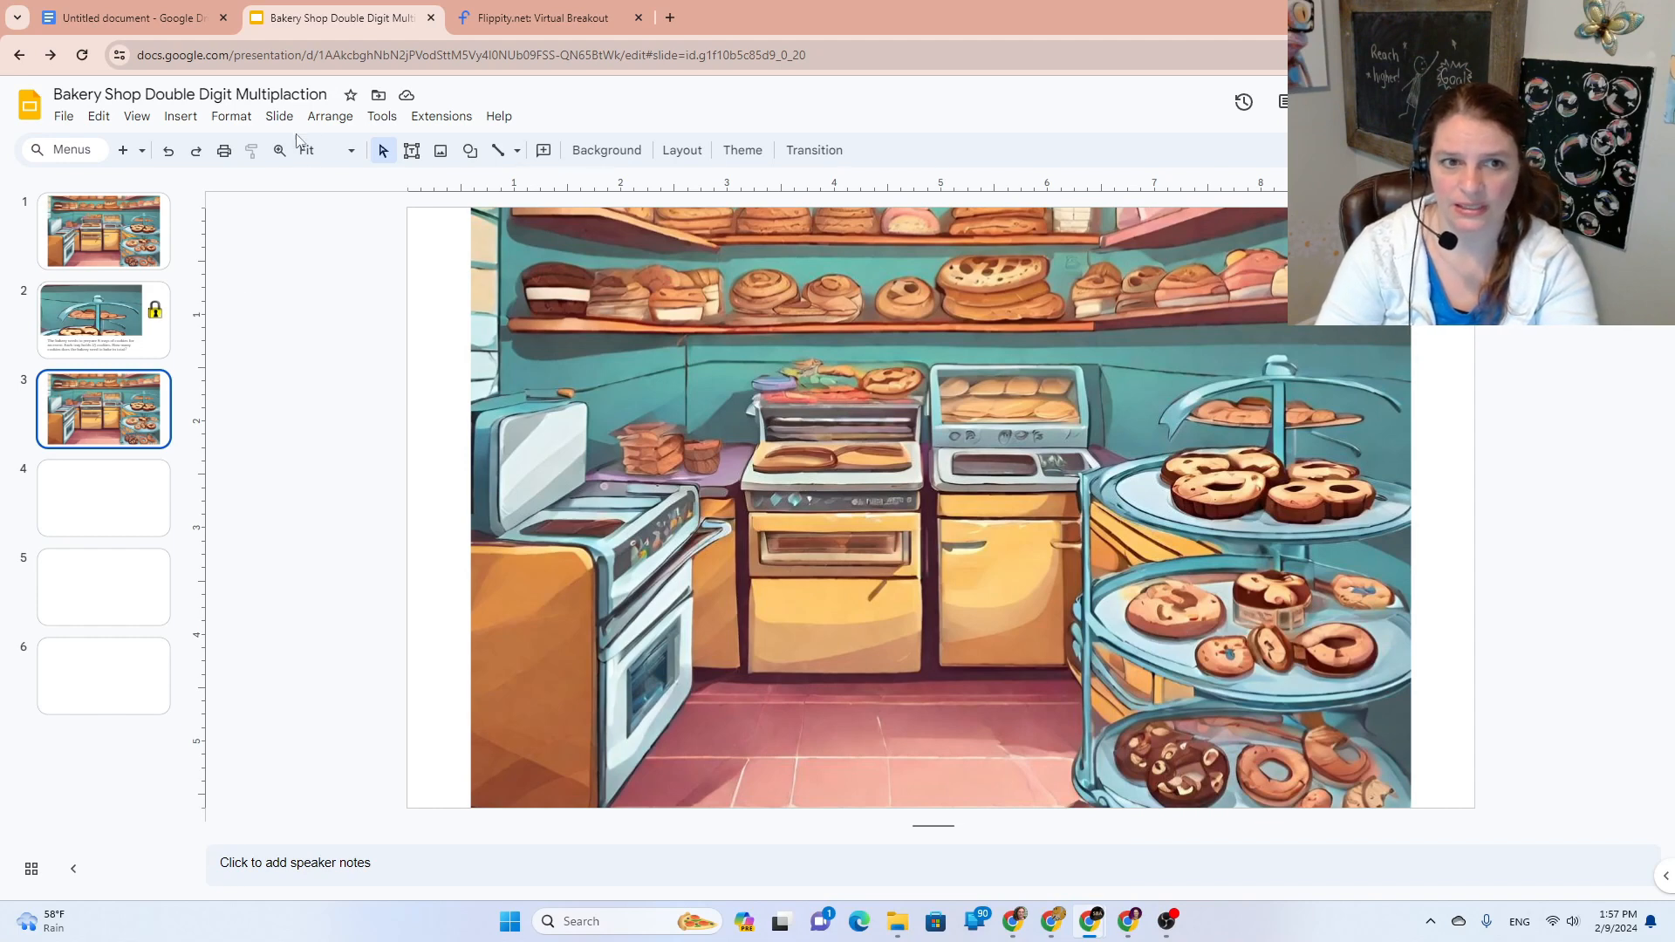
Step: Copy slide 3's URL from the address bar and close the Flippity Virtual Breakout tab
{"action": "left_click", "coordinate": [324, 58]}
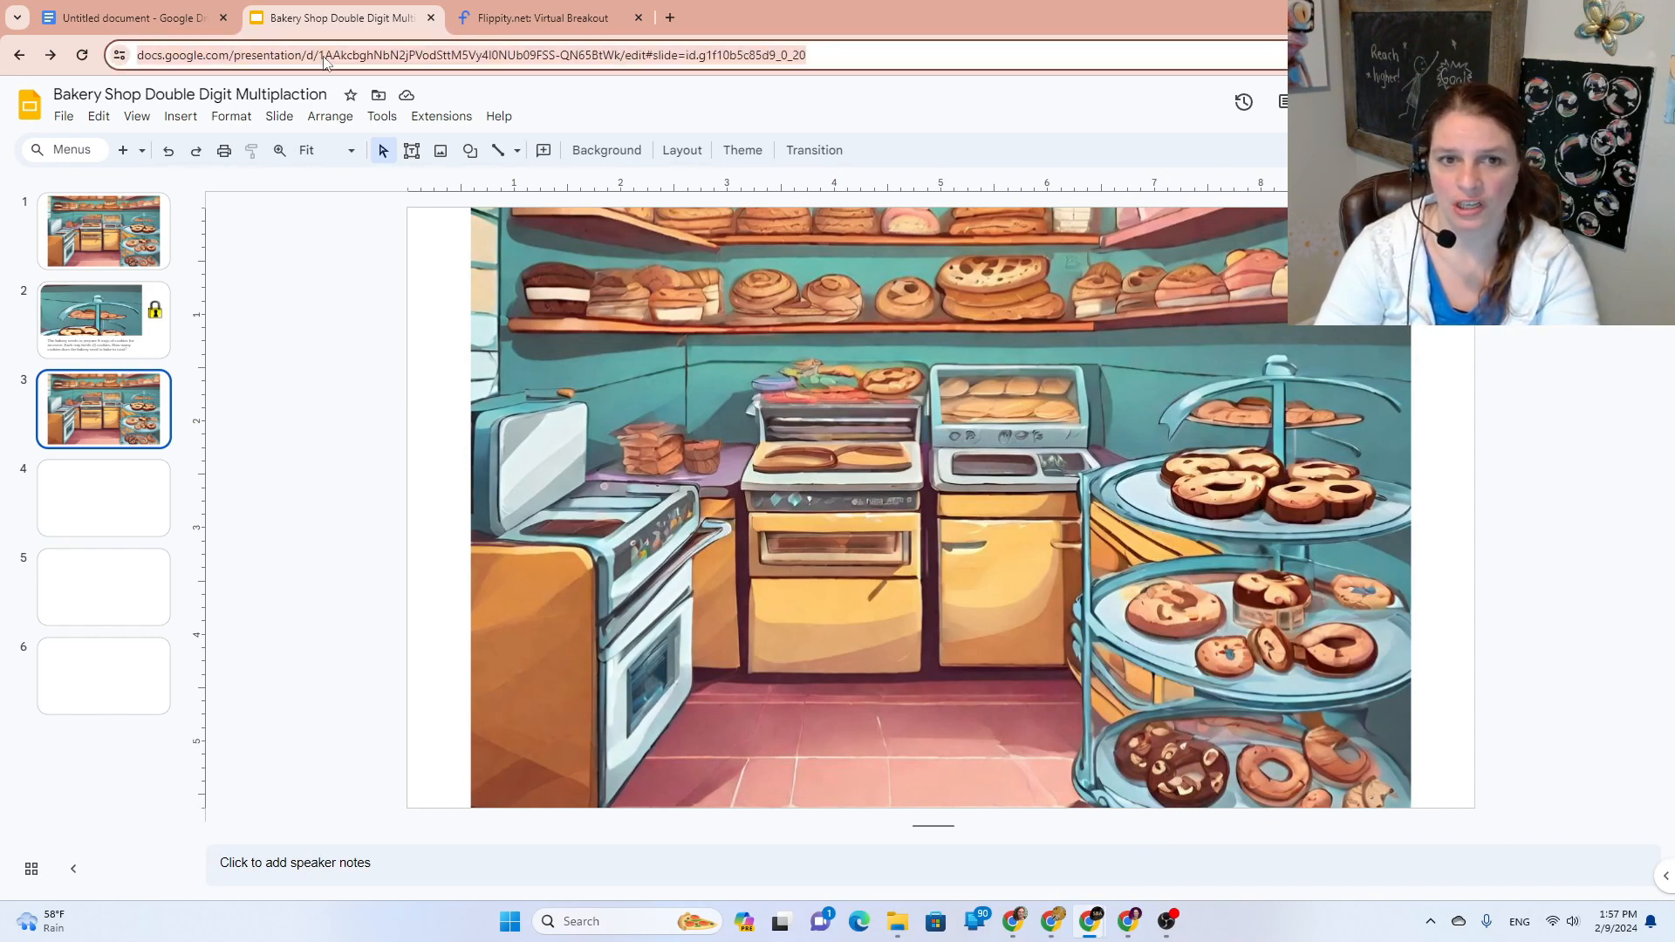
{"action": "right_click", "coordinate": [325, 61]}
{"action": "left_click", "coordinate": [384, 218]}
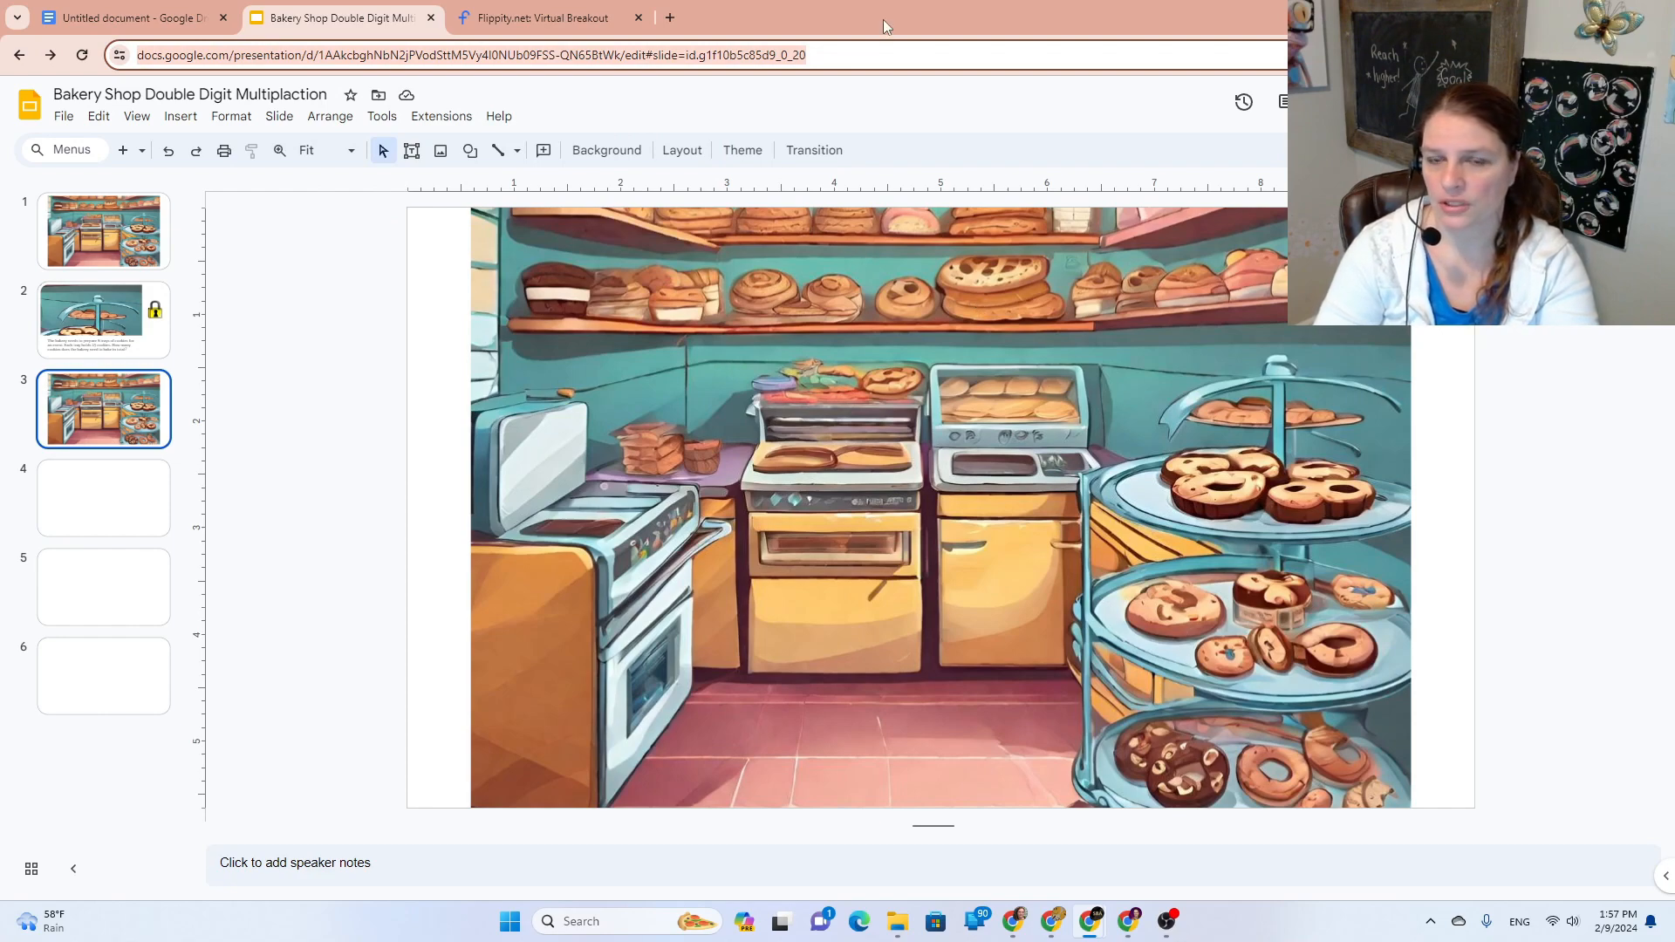
{"action": "left_click", "coordinate": [639, 18]}
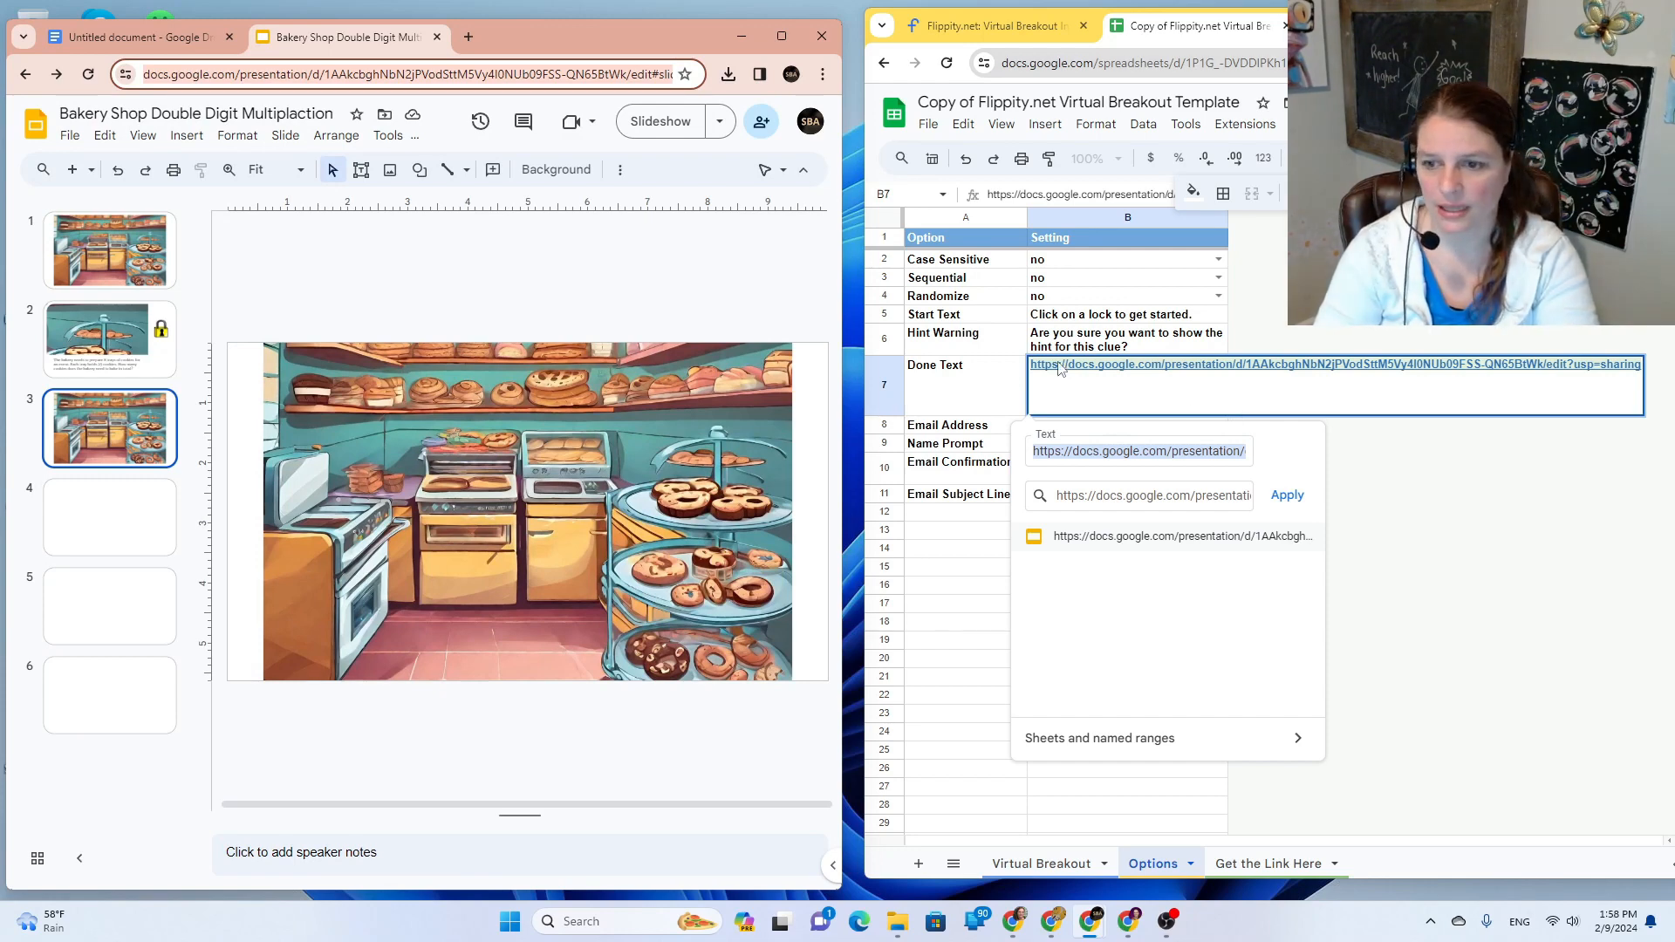
Step: Replace the Done Text link on the Options sheet with the copied slide 3 URL
{"action": "key", "text": "ctrl+v"}
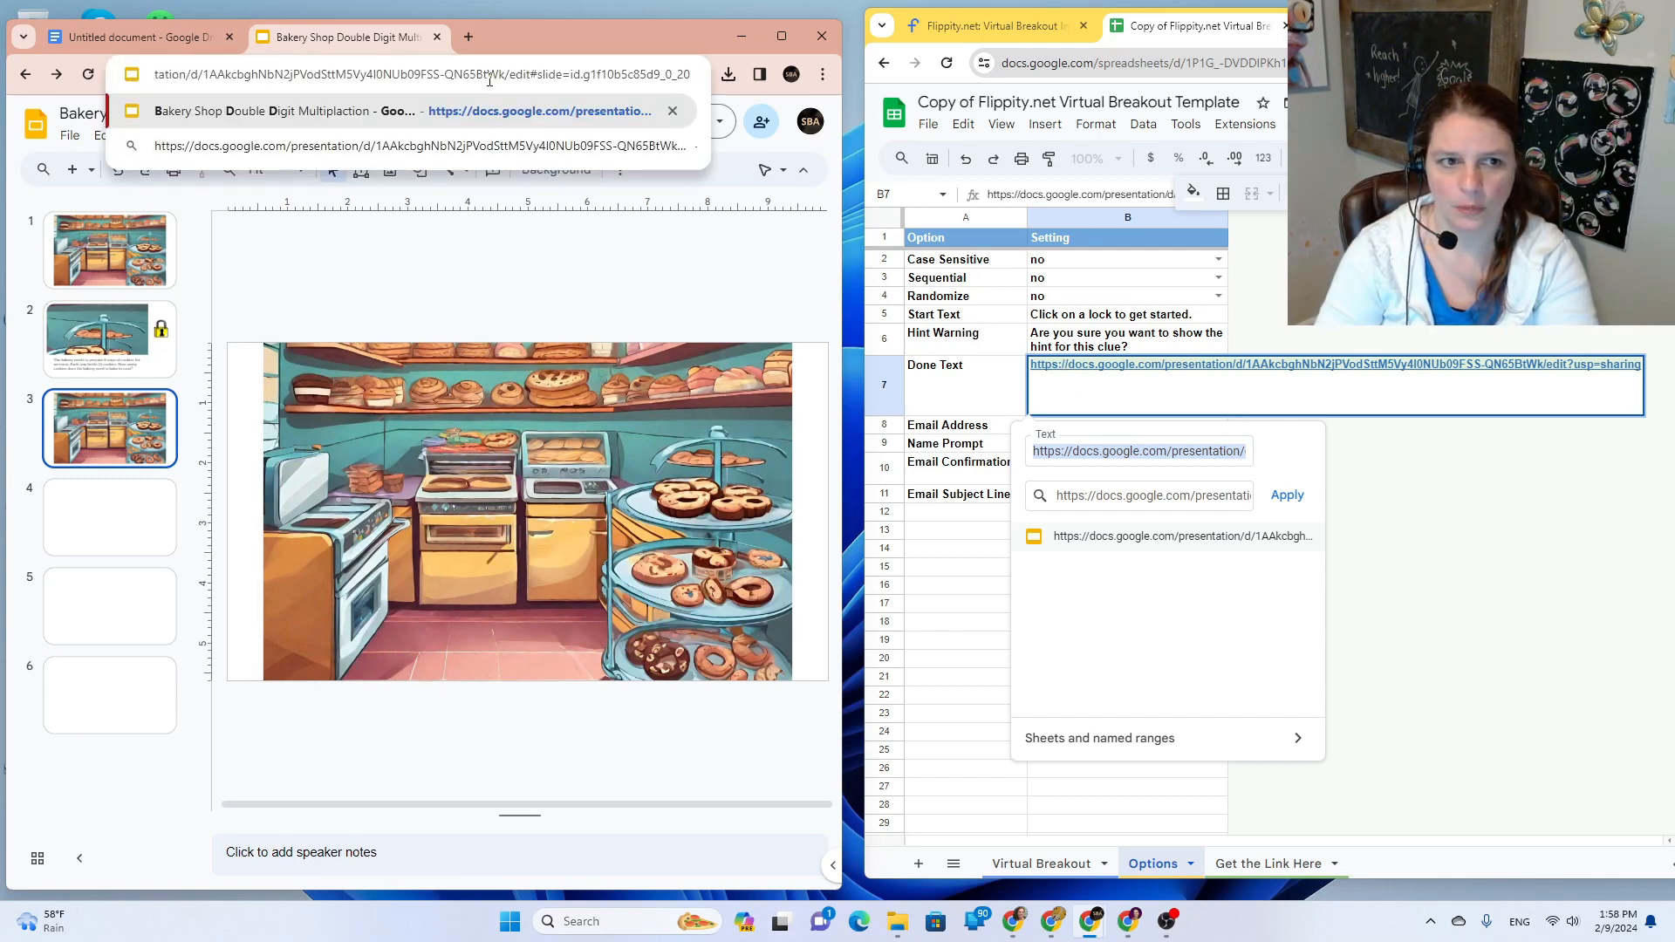
{"action": "left_click", "coordinate": [1120, 377]}
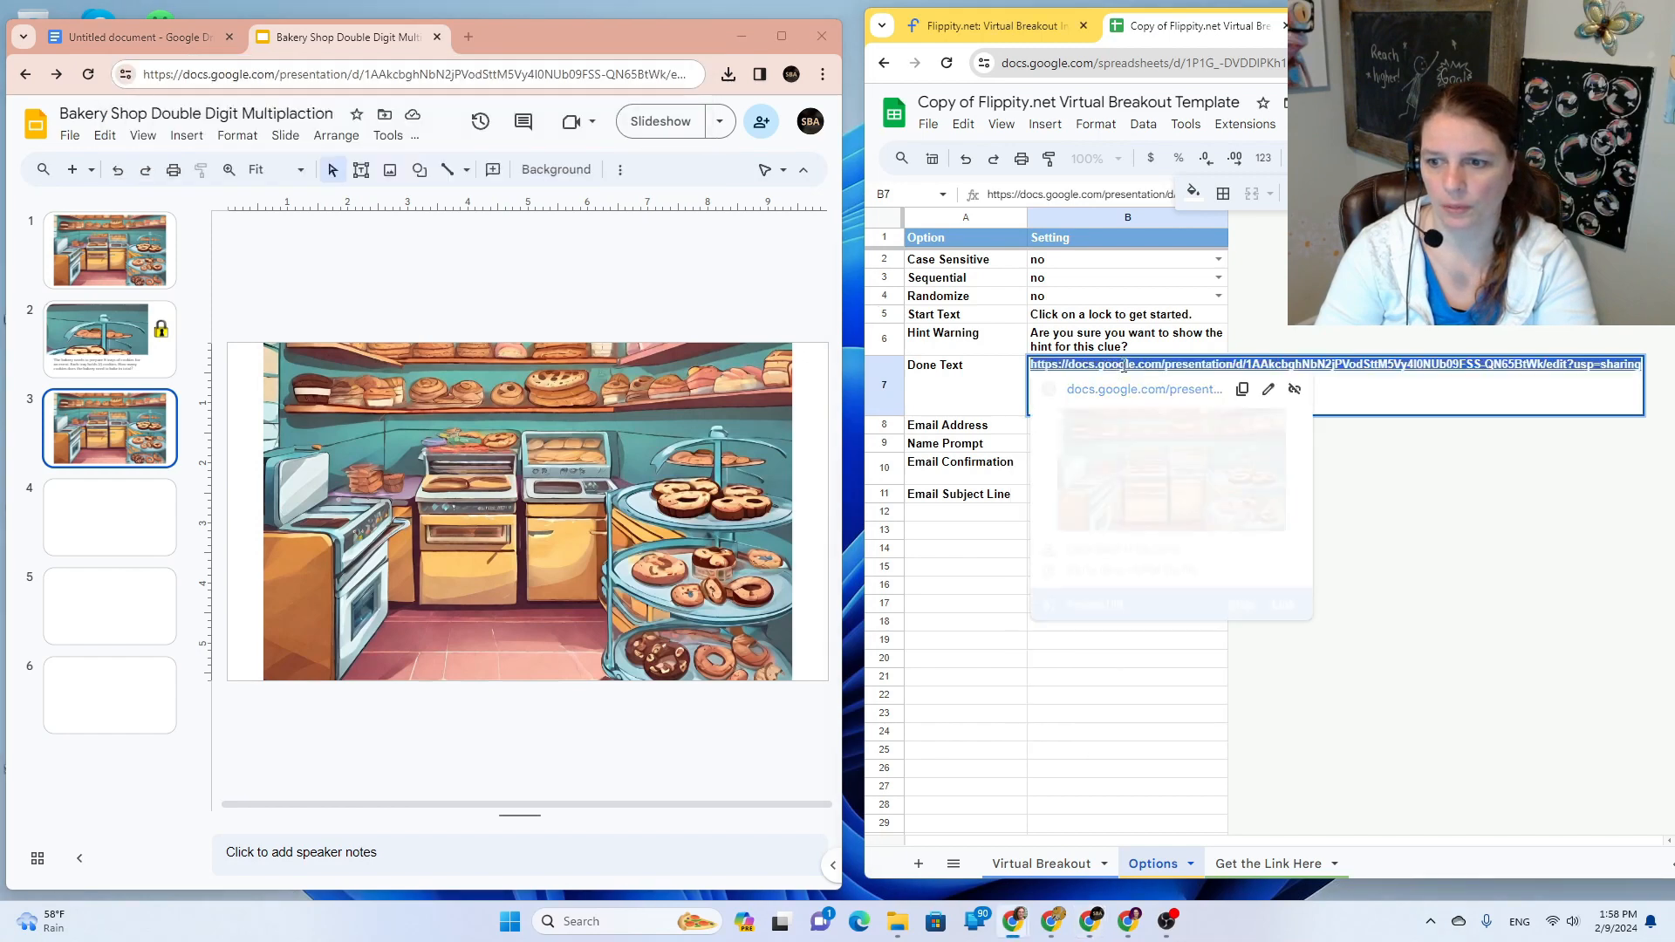
{"action": "left_click", "coordinate": [1266, 392]}
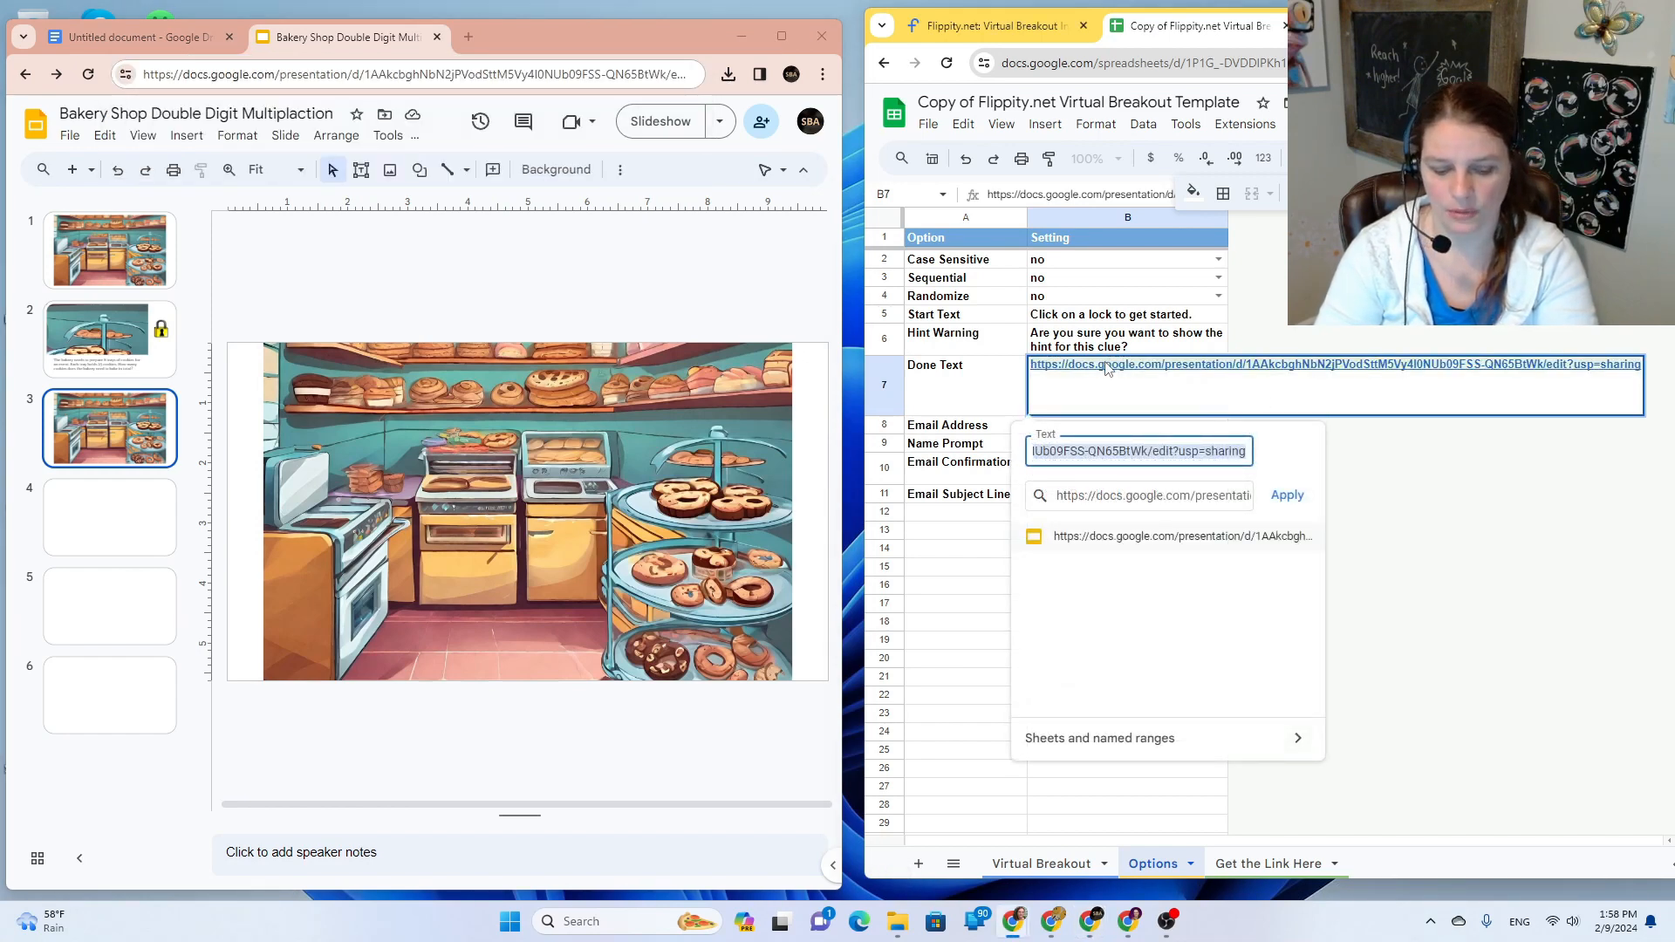
{"action": "key", "text": "ctrl+v"}
{"action": "left_click", "coordinate": [1285, 495]}
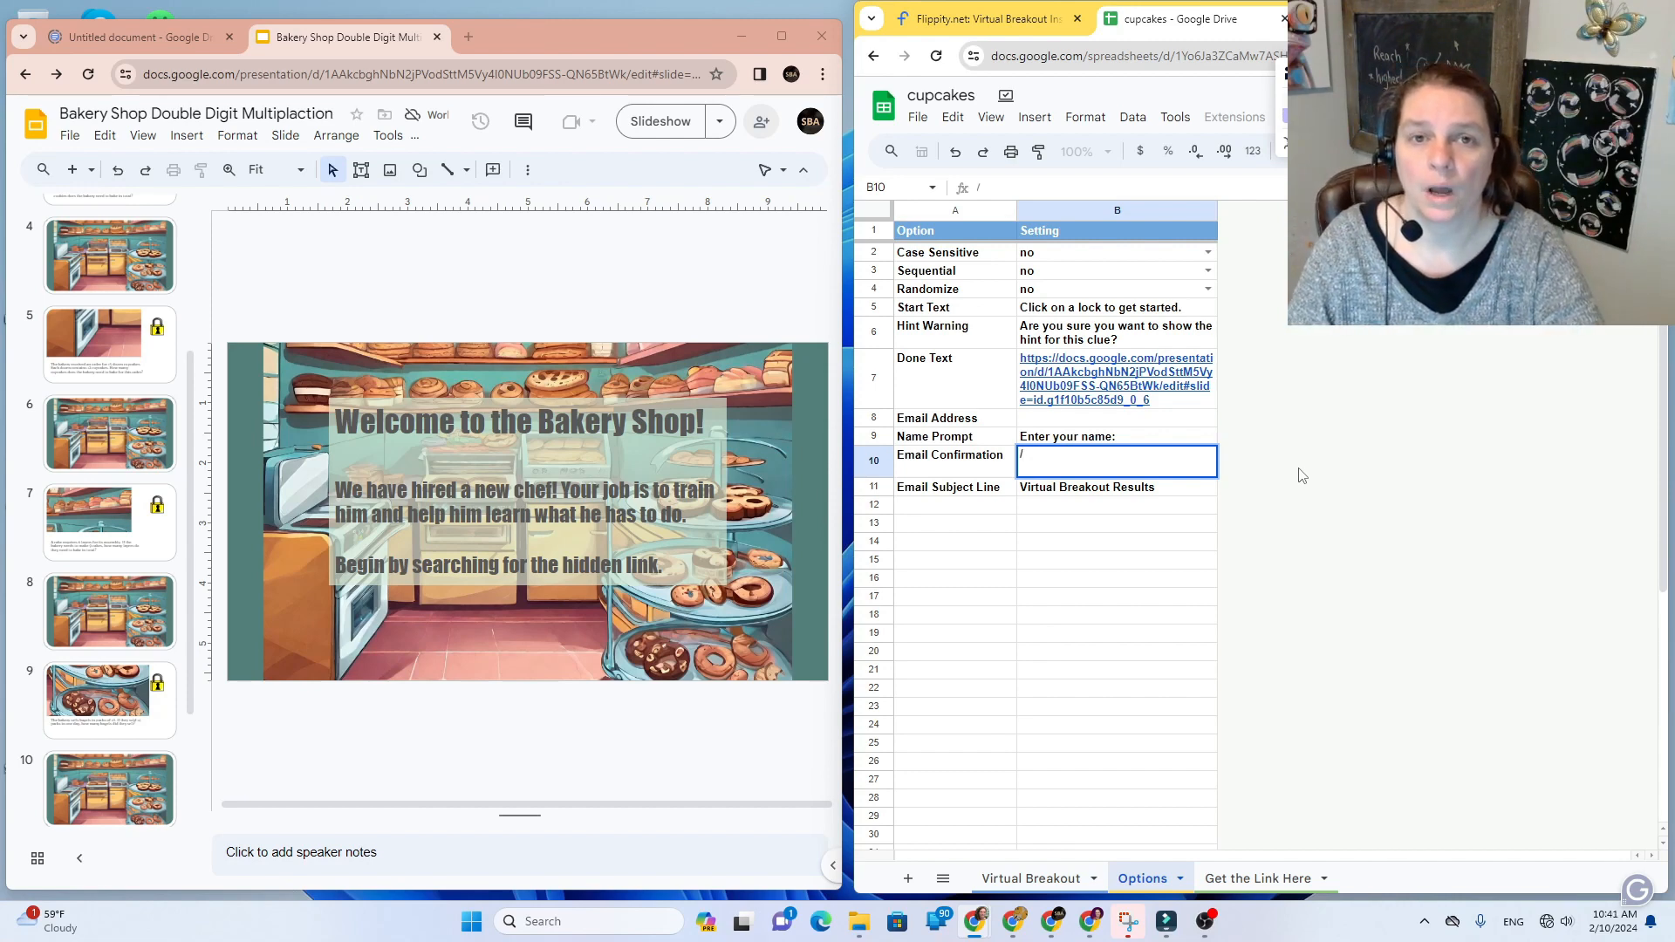
Step: Change 'edit' to 'present' in the Done Text URL and copy the updated link
{"action": "left_click", "coordinate": [1127, 378]}
{"action": "left_click", "coordinate": [1267, 428]}
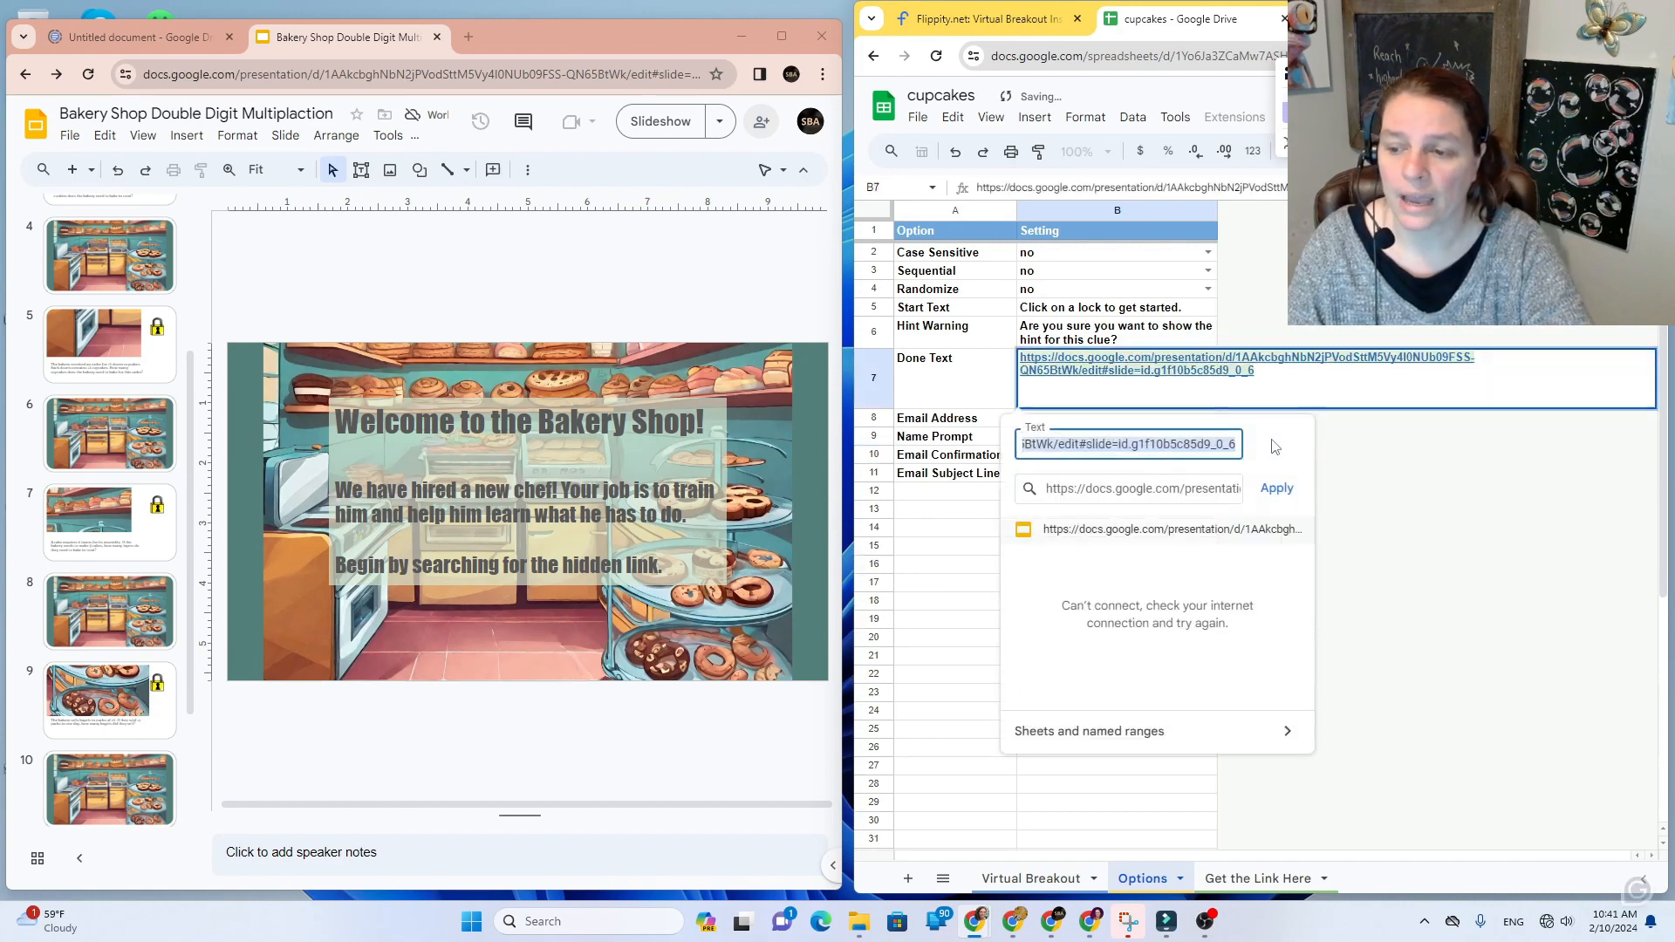
{"action": "left_click", "coordinate": [1106, 375]}
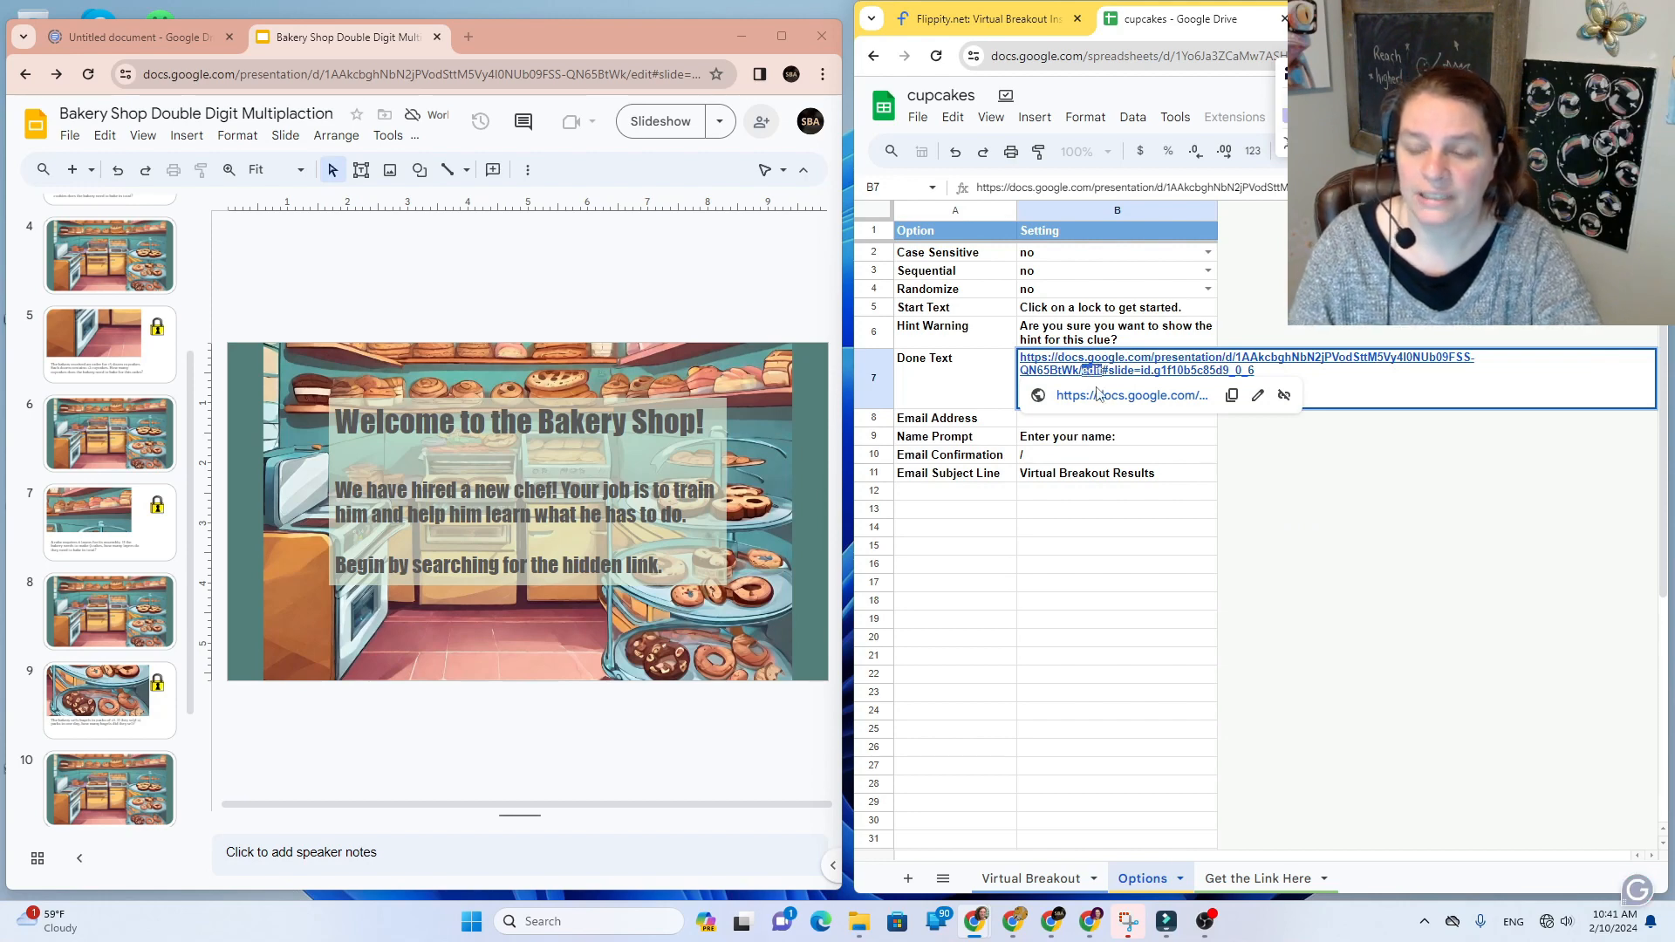
{"action": "type", "text": "present"}
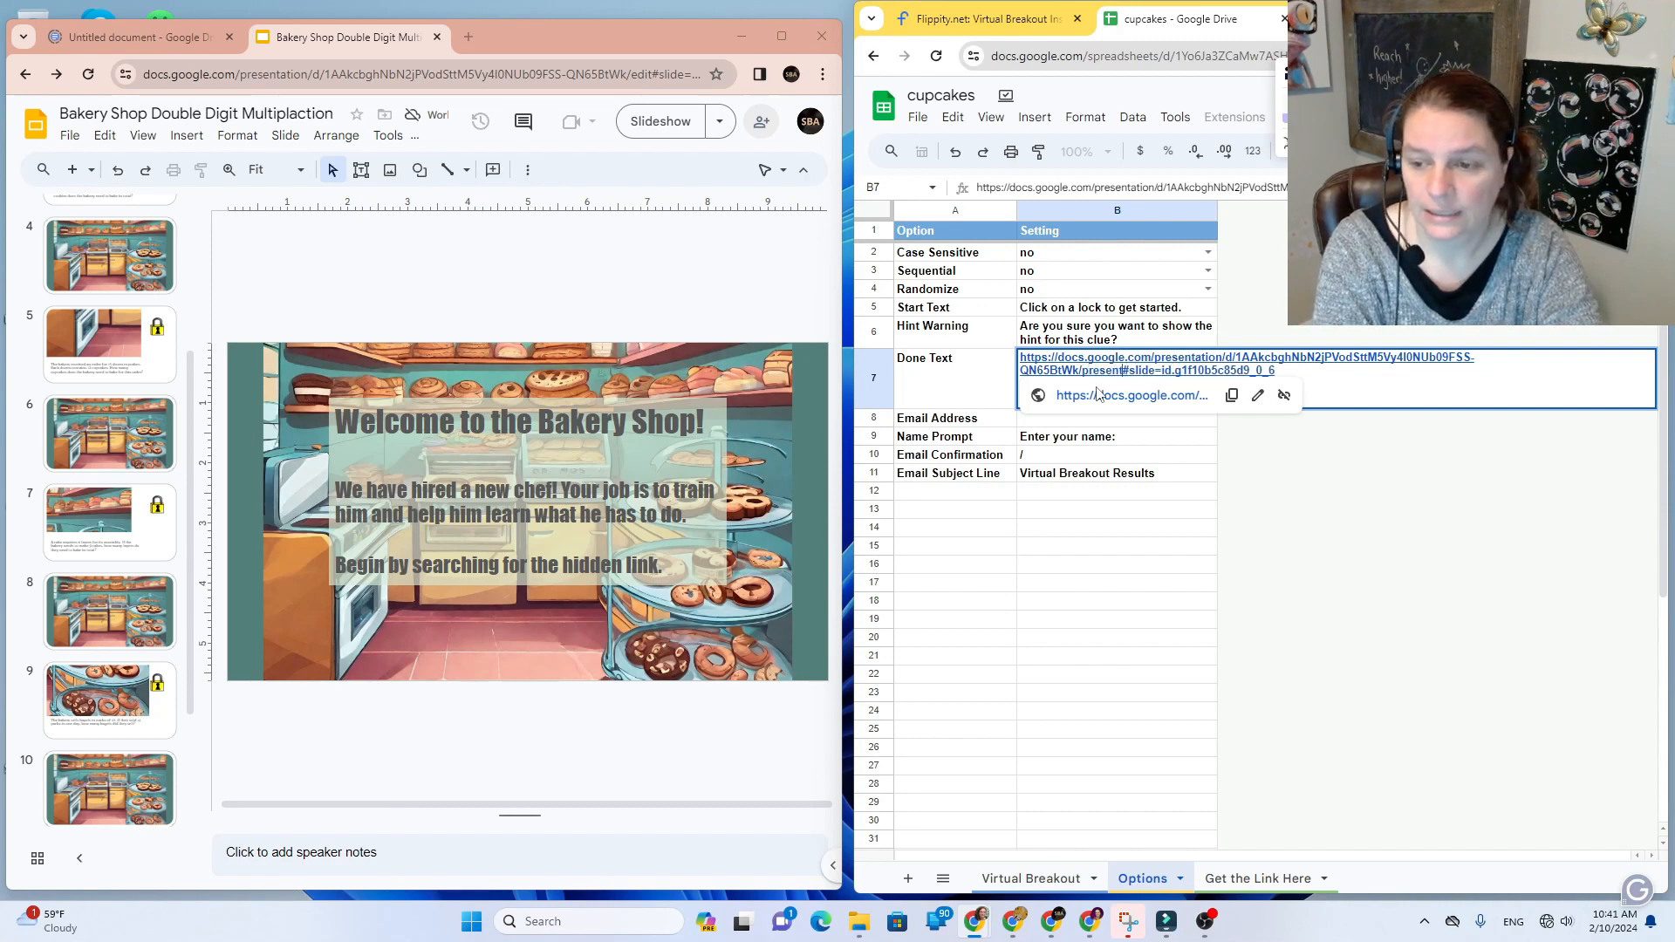
{"action": "left_click_drag", "start_coordinate": [1284, 375], "coordinate": [1015, 351]}
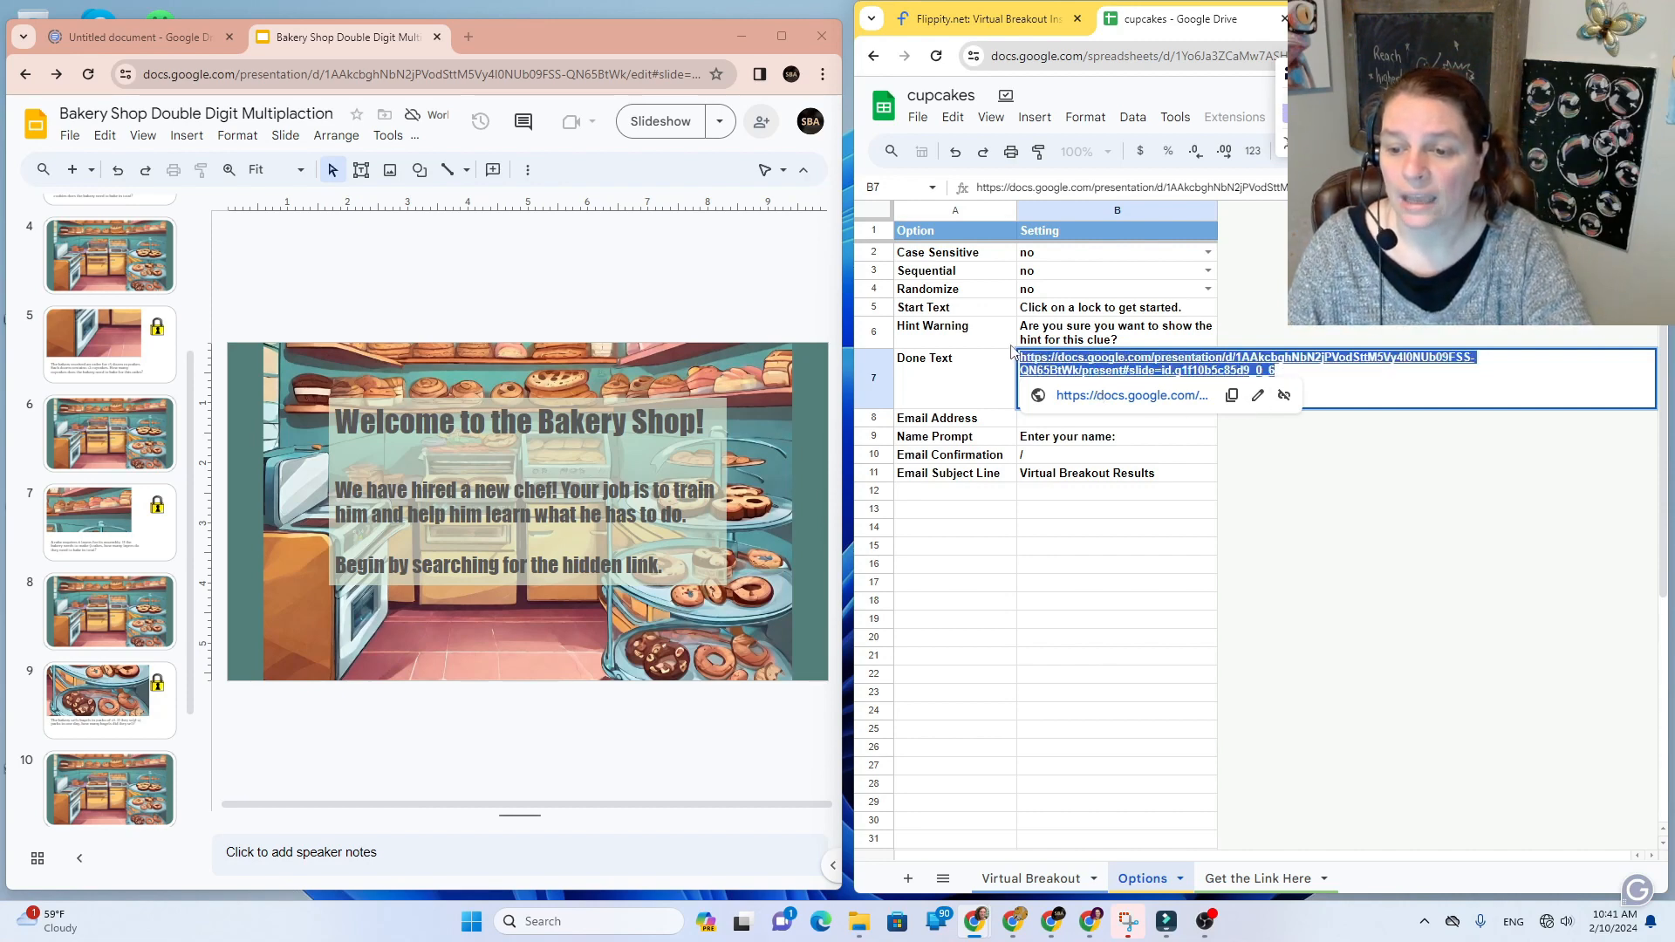
{"action": "left_click", "coordinate": [1241, 404]}
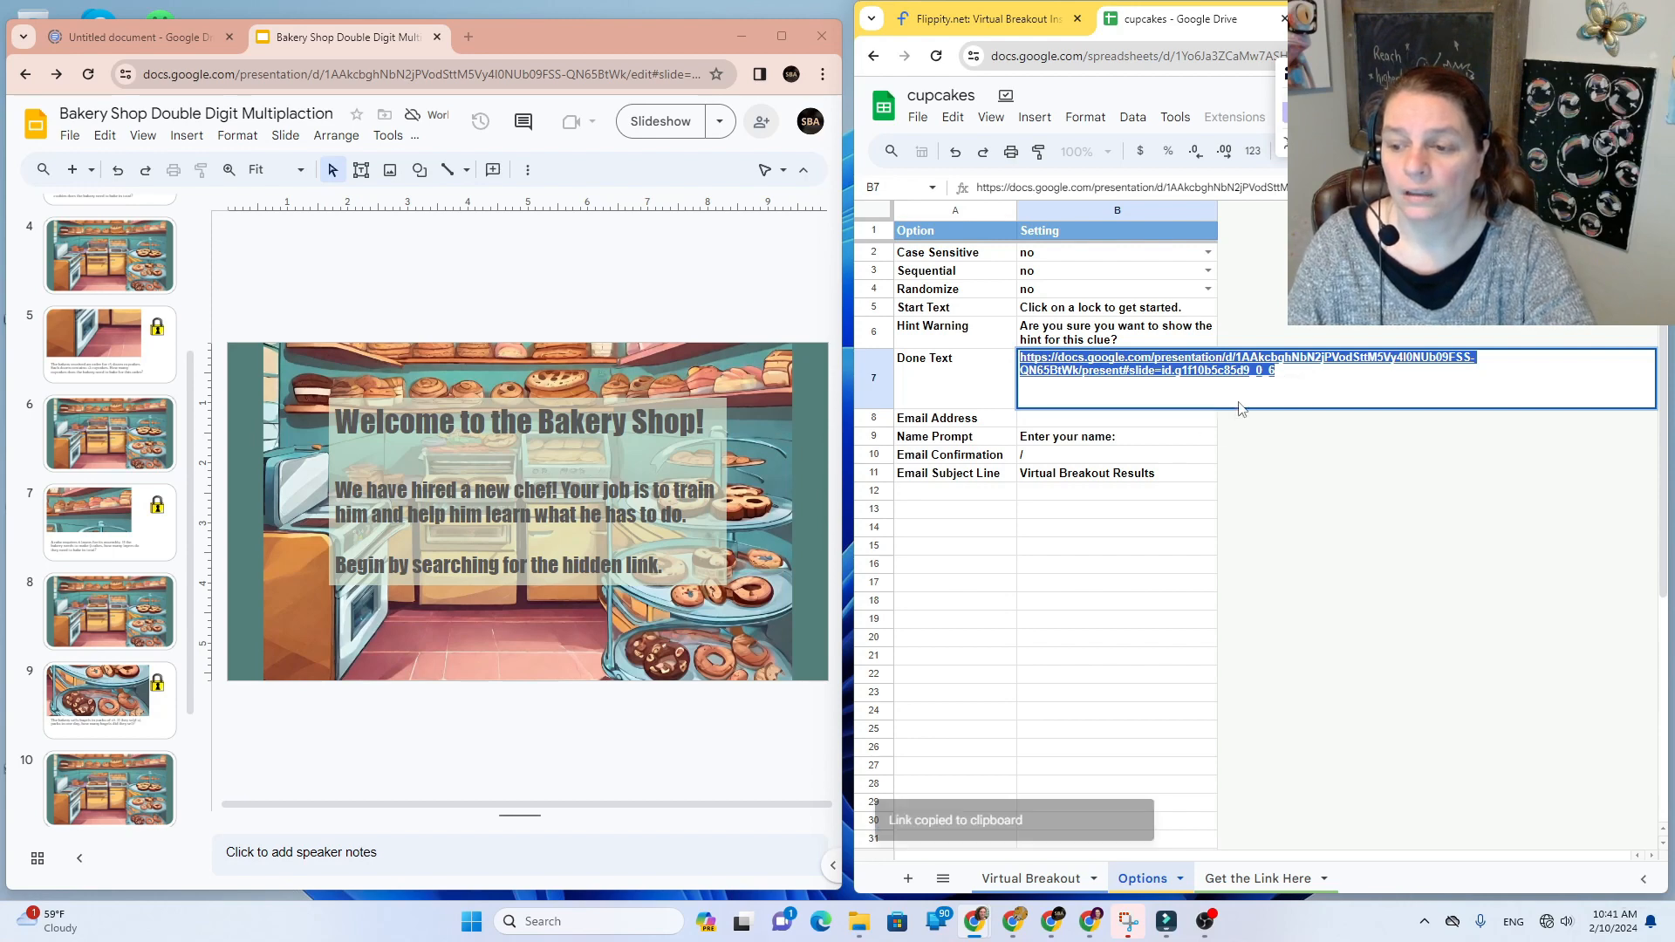
{"action": "left_click", "coordinate": [1295, 500]}
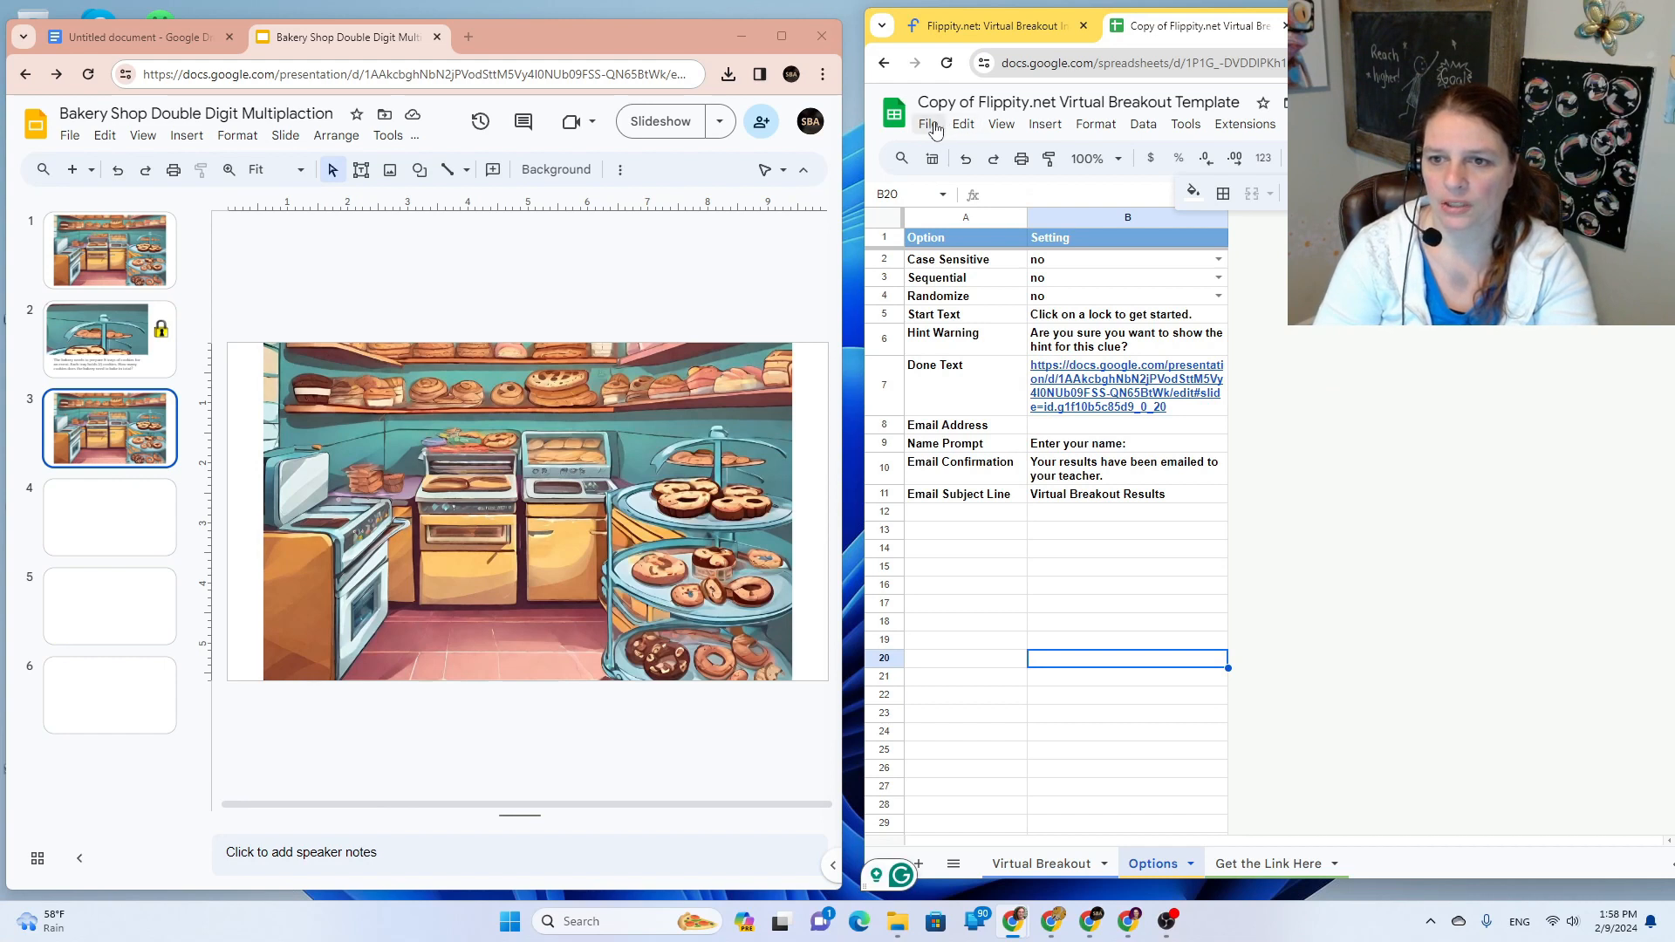
Step: Publish the spreadsheet to the web and open its published version
{"action": "left_click", "coordinate": [929, 124]}
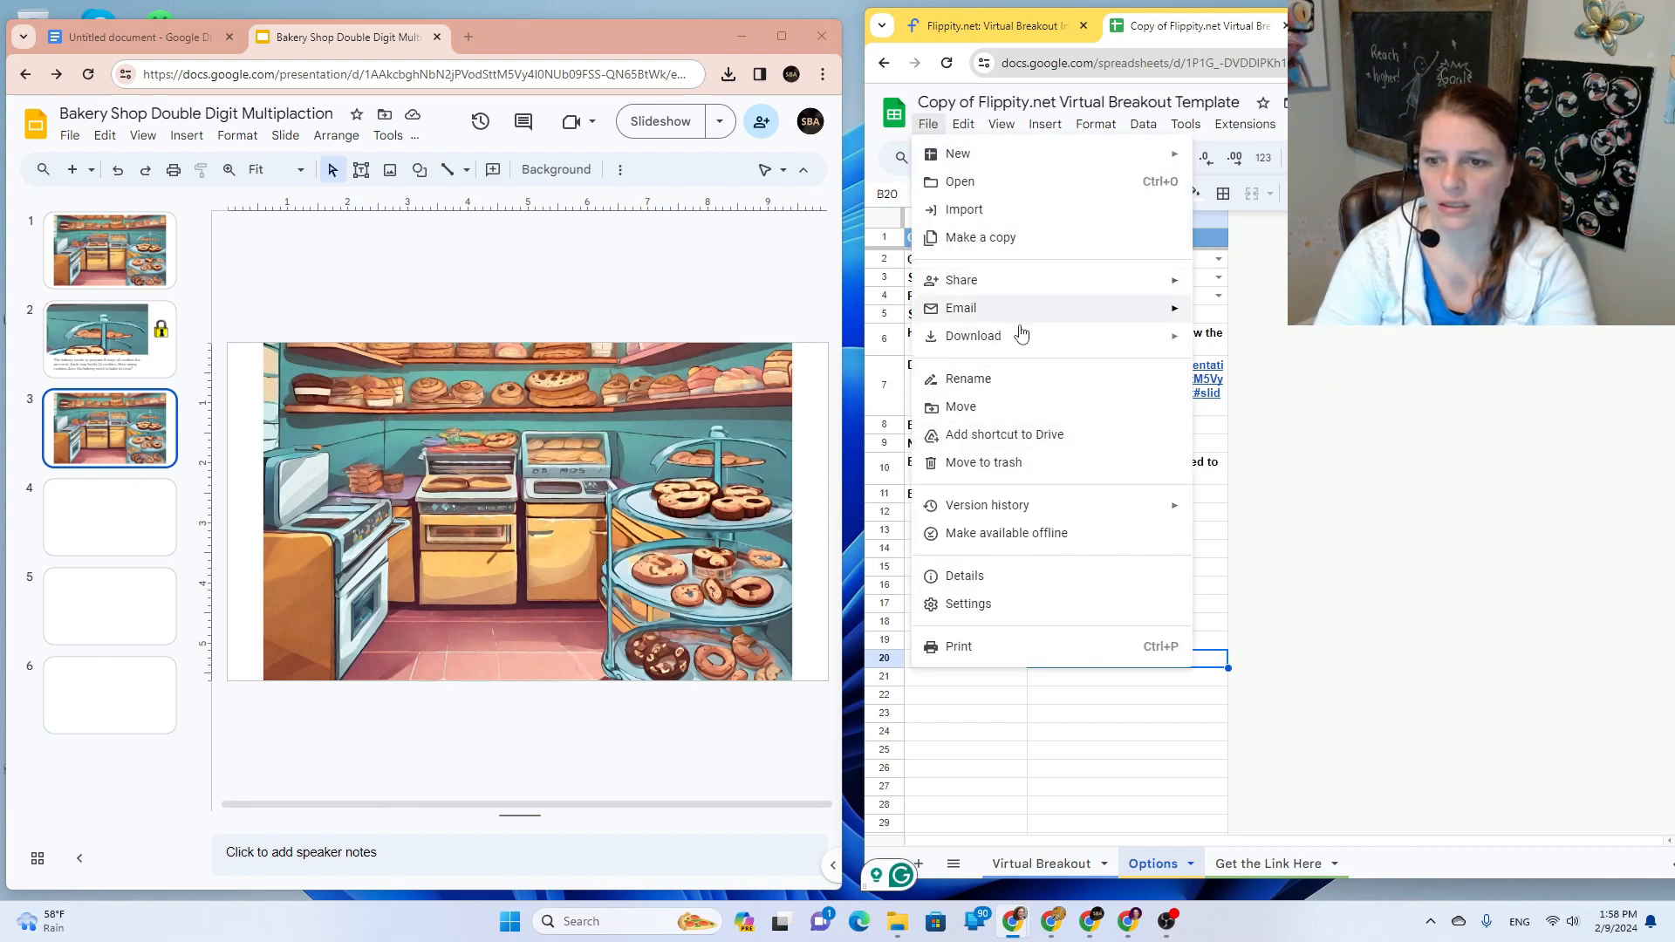
{"action": "mouse_move", "coordinate": [1032, 288]}
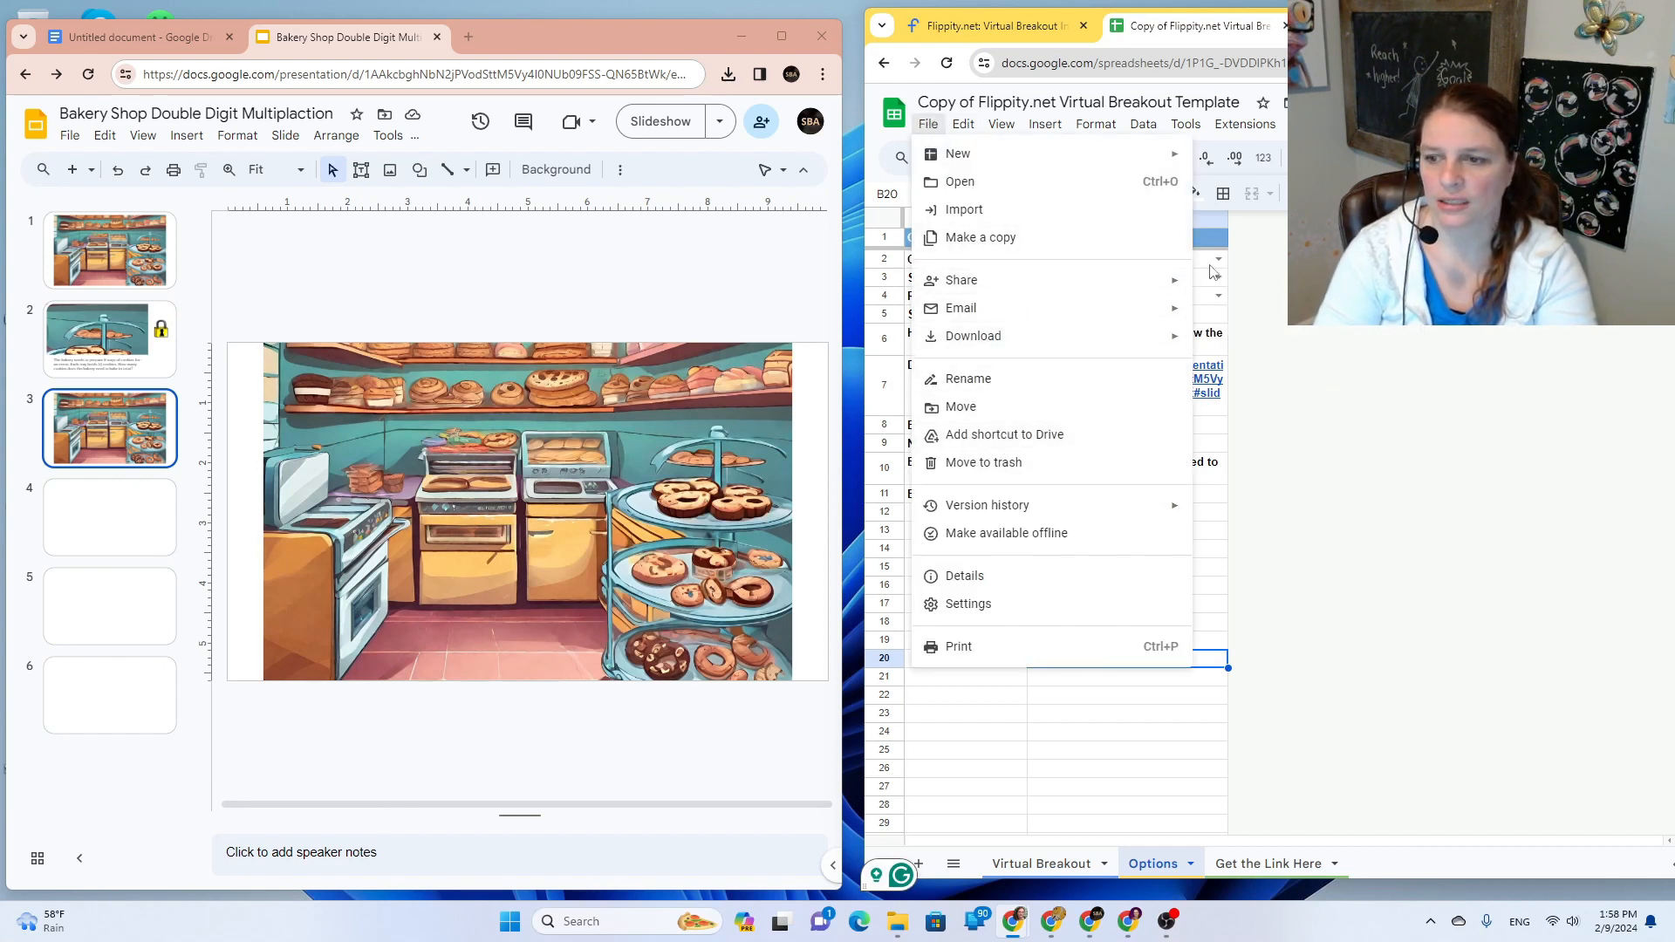
{"action": "left_click", "coordinate": [1279, 317]}
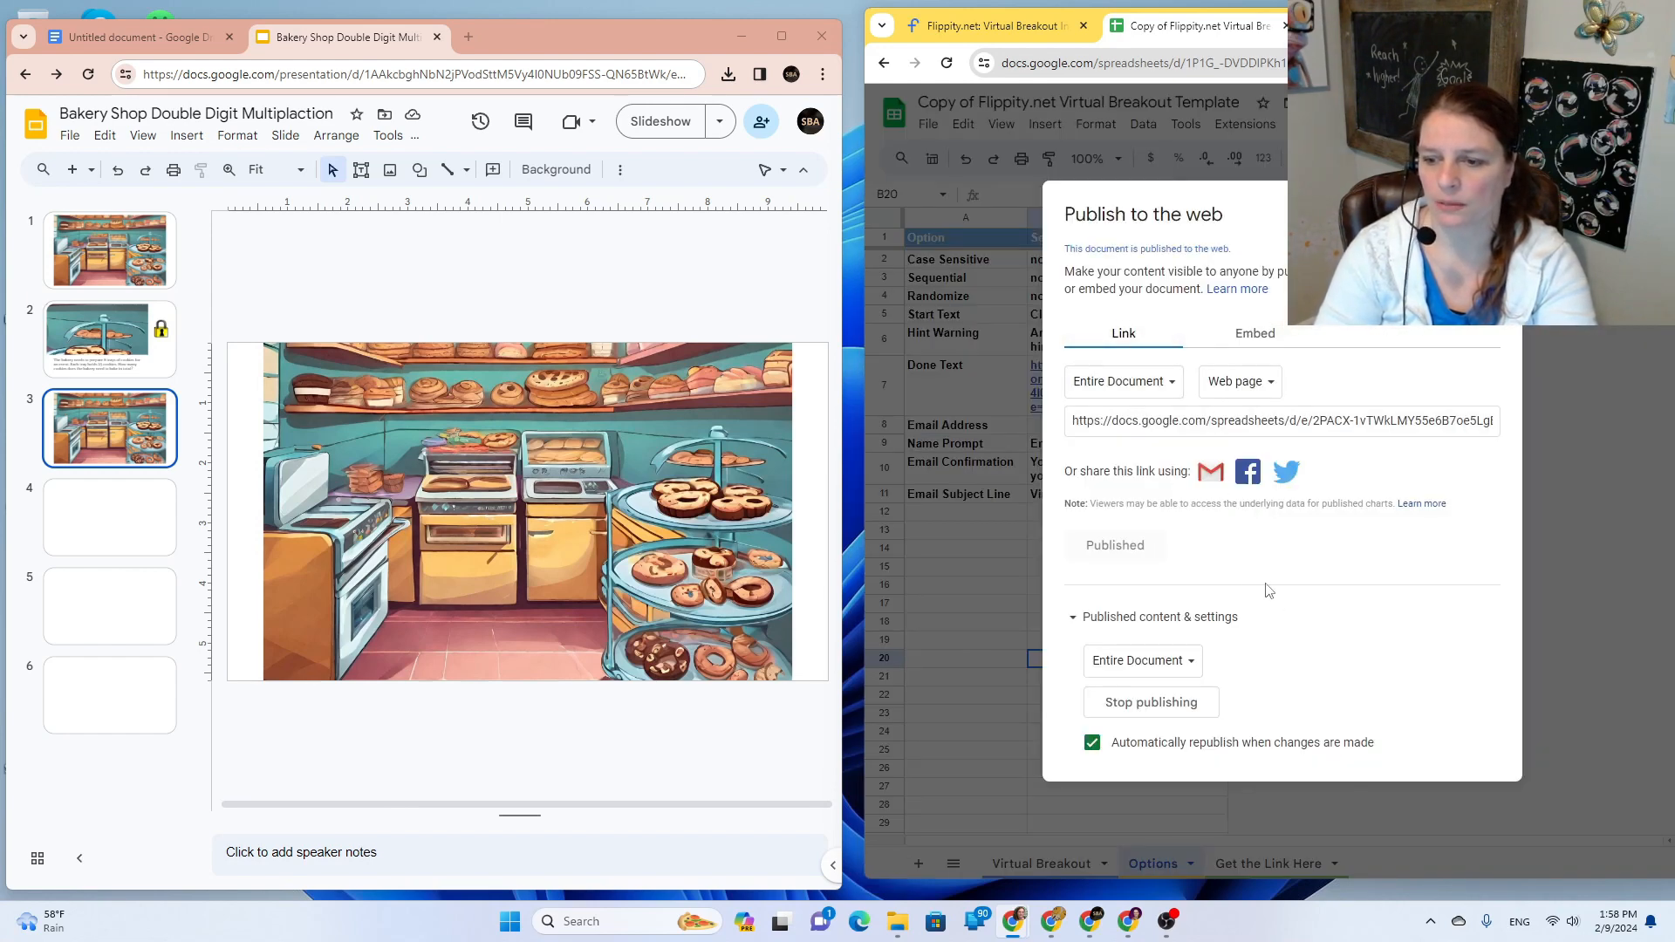
{"action": "left_click", "coordinate": [1242, 425]}
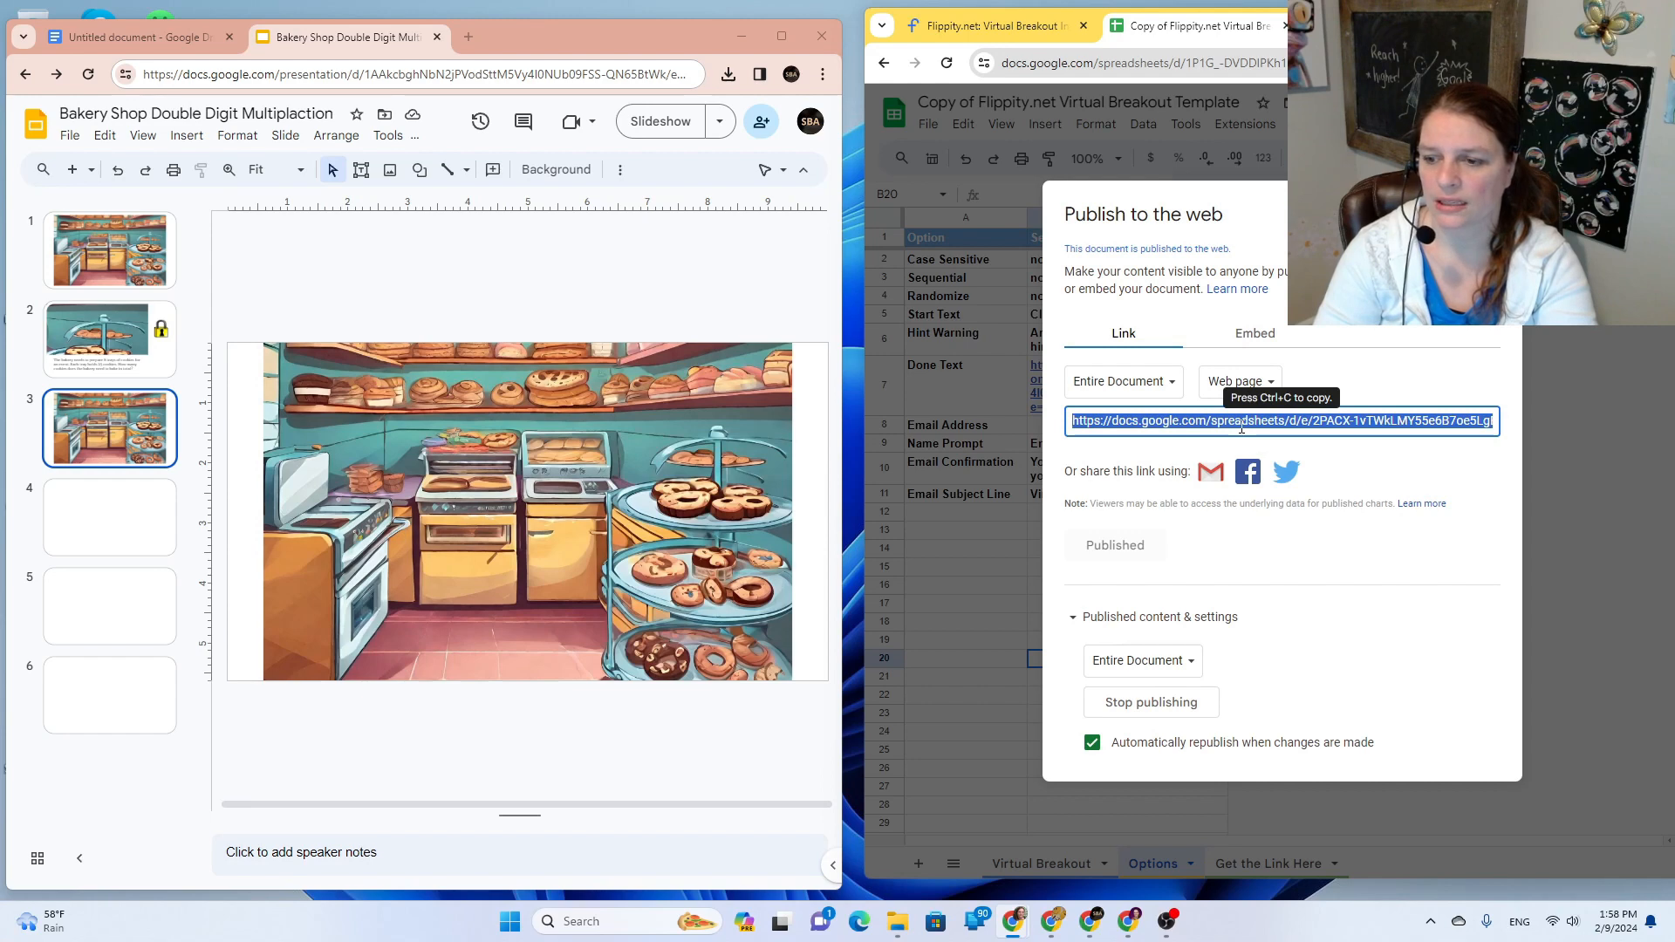
{"action": "right_click", "coordinate": [1242, 425]}
{"action": "left_click", "coordinate": [1351, 505]}
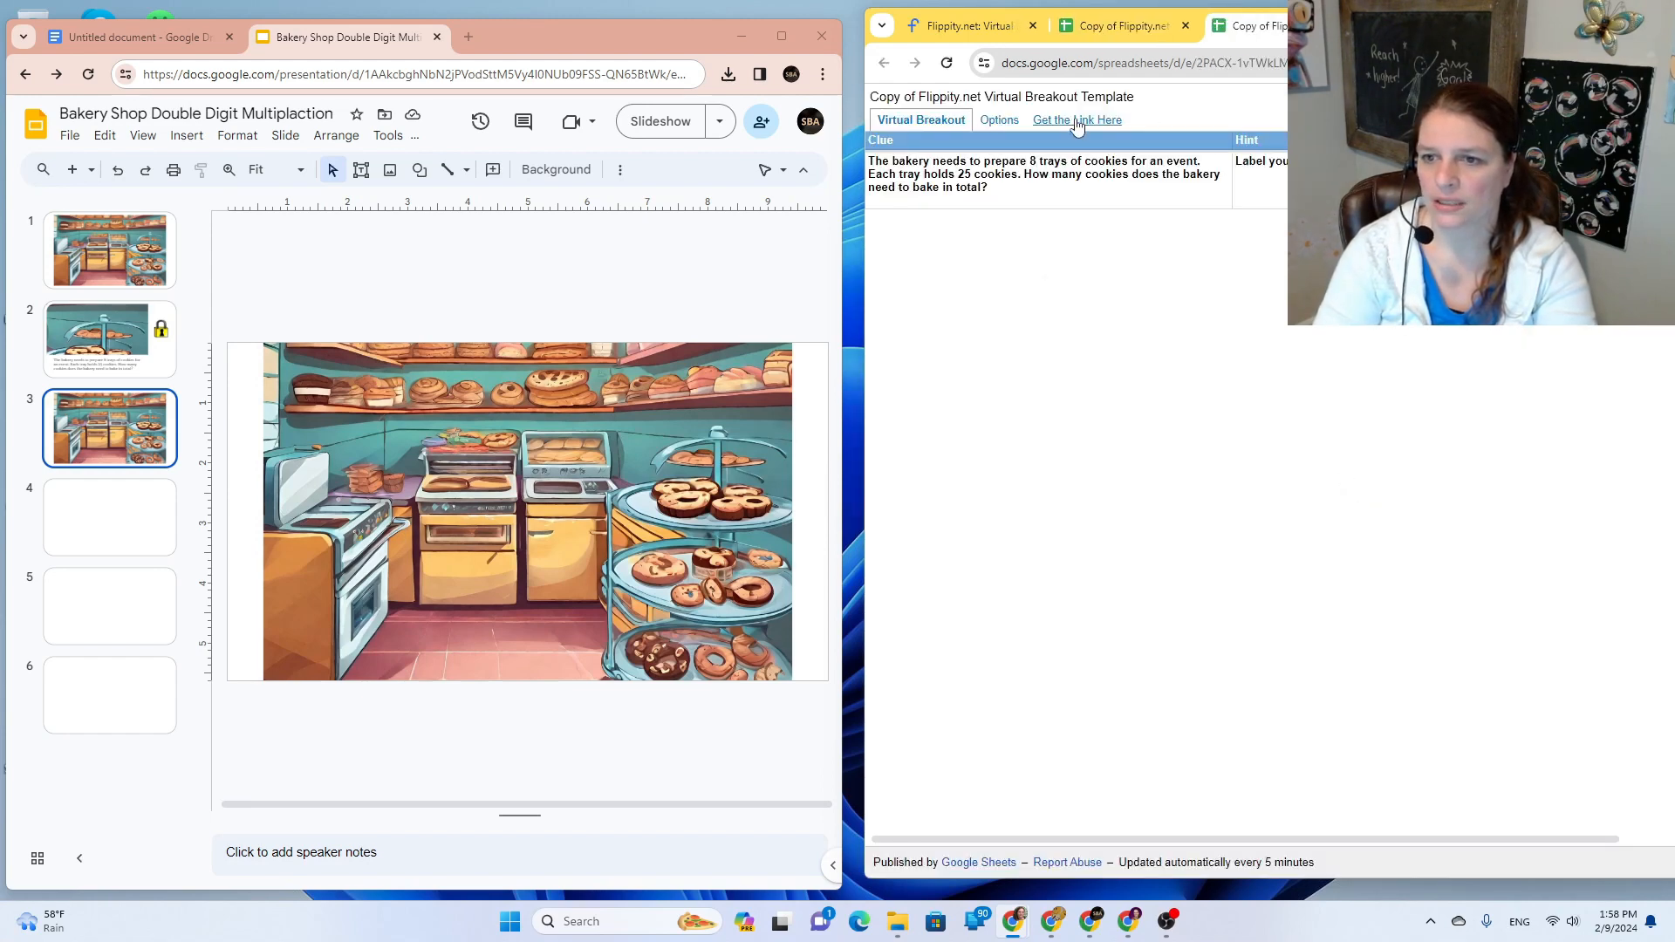
Step: Open the flippity.net breakout link from the Get the Link Here sheet
{"action": "left_click", "coordinate": [1070, 125]}
{"action": "right_click", "coordinate": [1082, 170]}
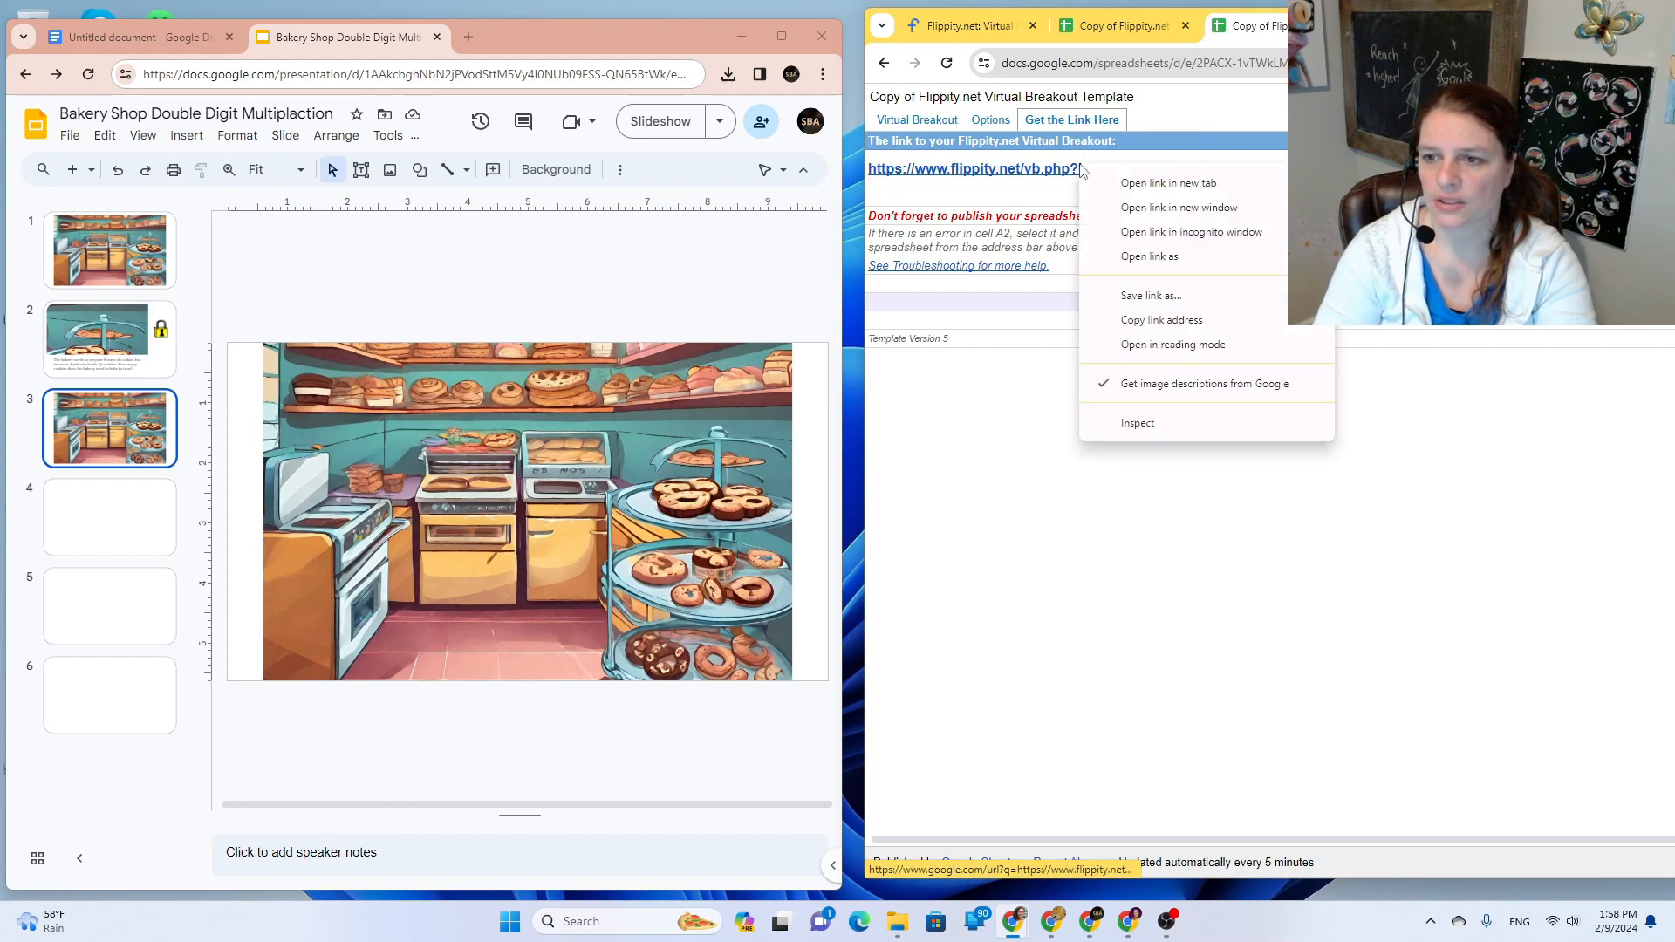
{"action": "left_click", "coordinate": [1059, 170]}
{"action": "left_click", "coordinate": [1059, 170]}
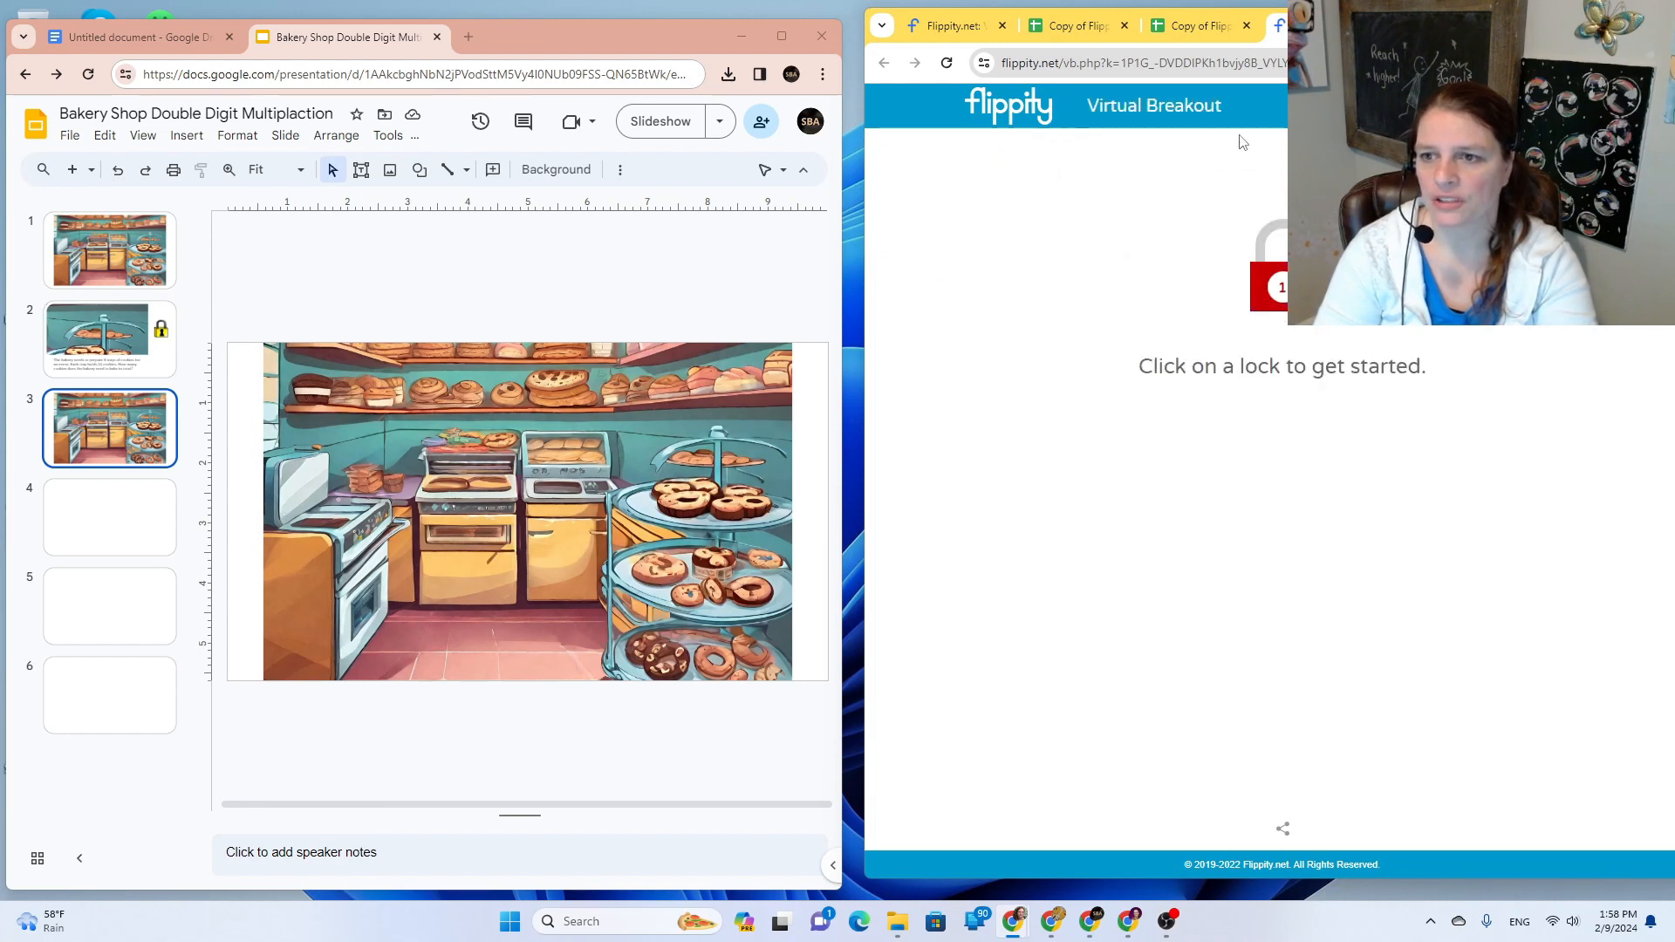
Step: Relink slide 2's lock image to the Flippity breakout URL and test it in Slideshow
{"action": "left_click", "coordinate": [1142, 76]}
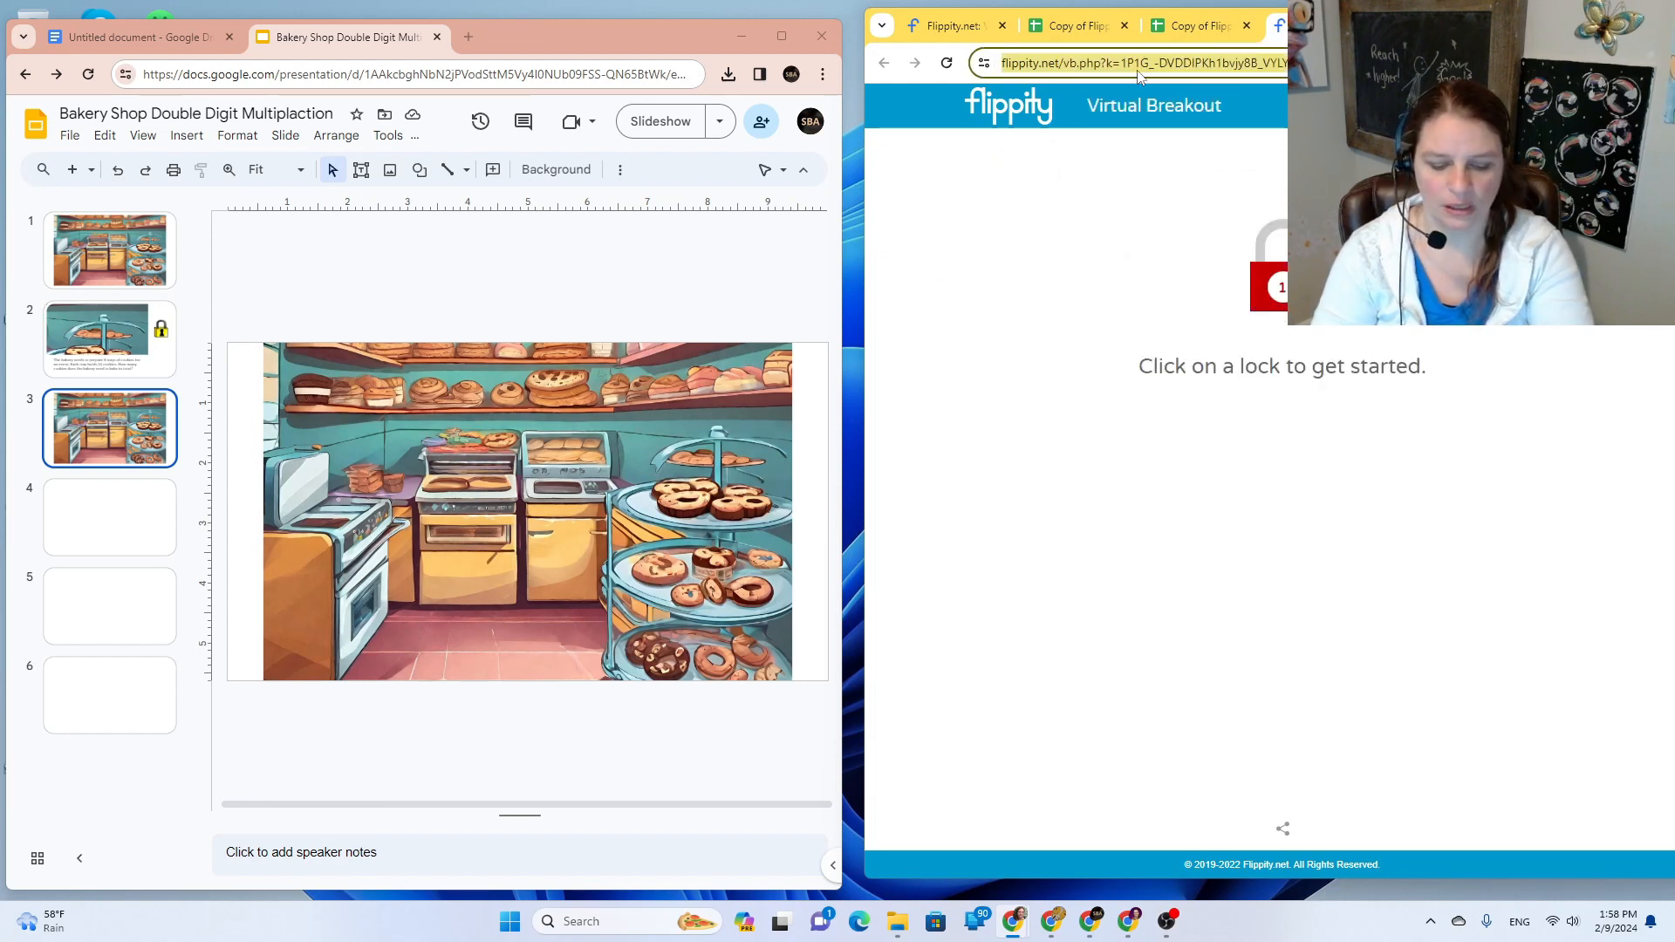
{"action": "left_click", "coordinate": [110, 338]}
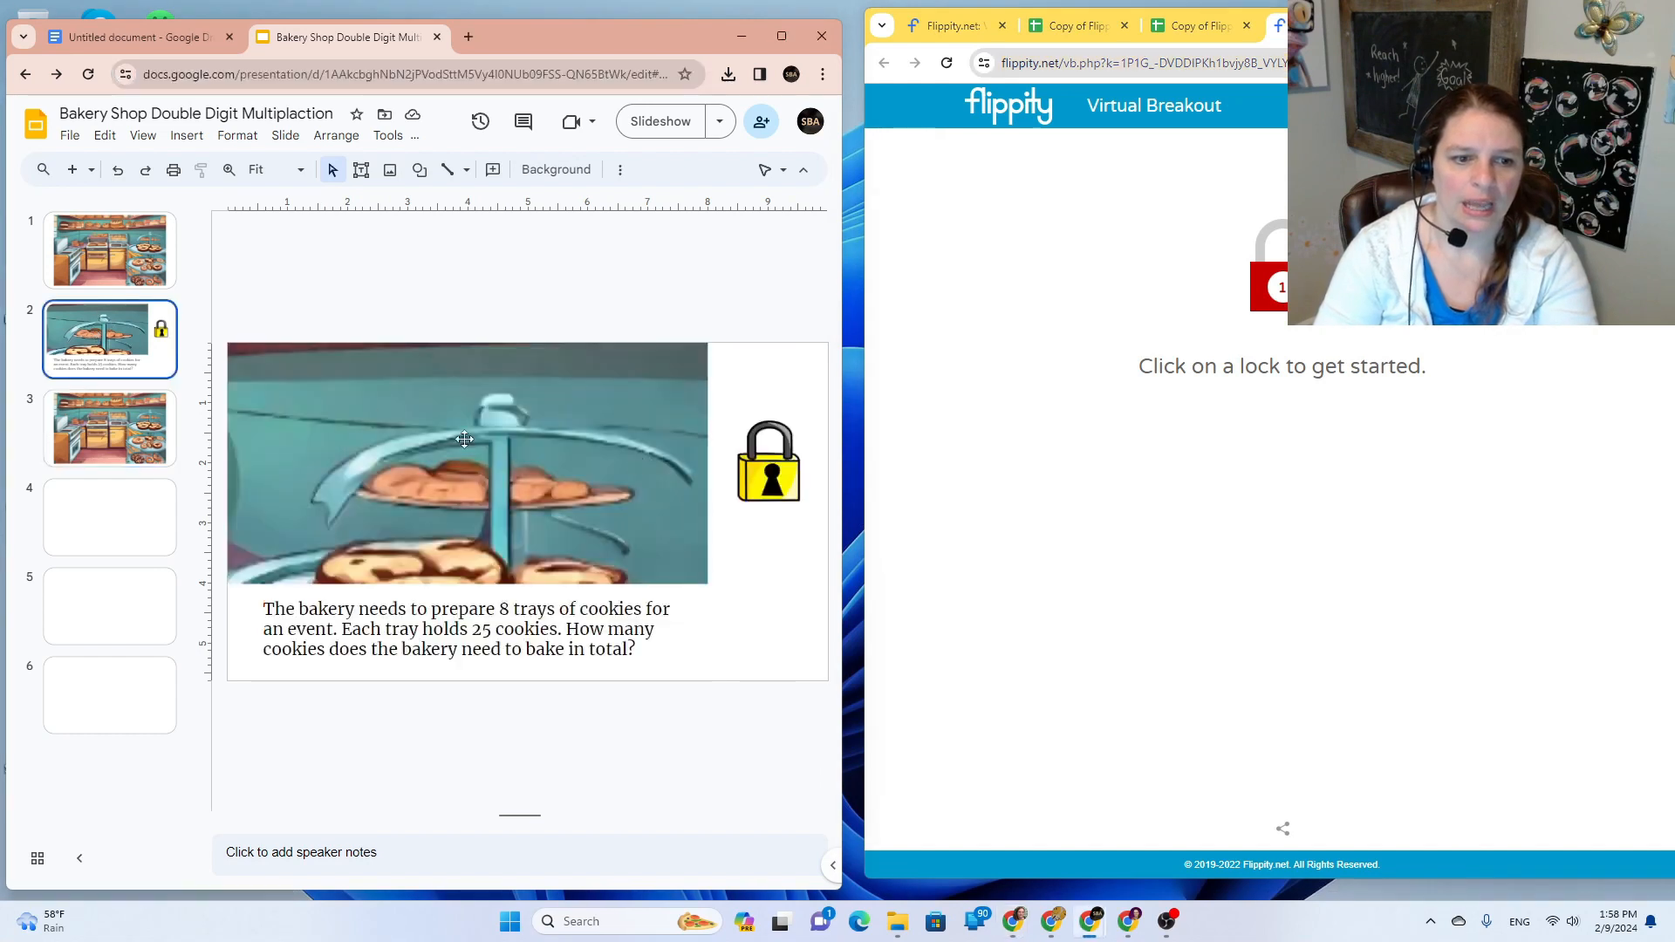
{"action": "left_click", "coordinate": [768, 463]}
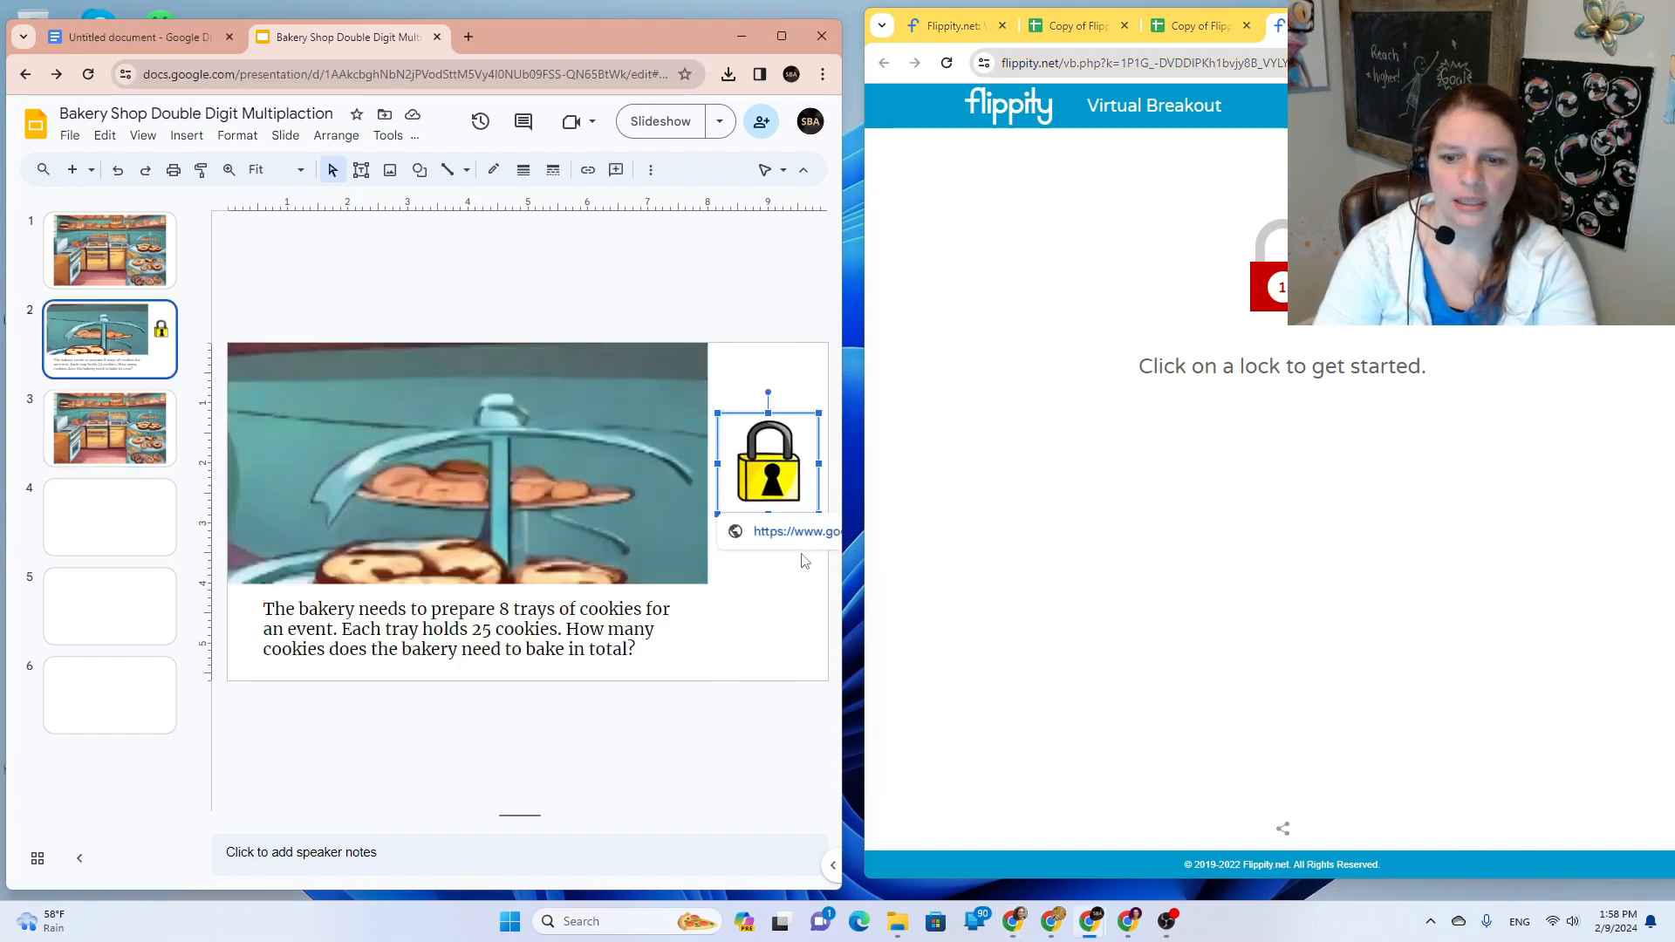
{"action": "left_click", "coordinate": [591, 172]}
{"action": "left_click", "coordinate": [684, 555]}
{"action": "key", "text": "ctrl+v"}
{"action": "left_click", "coordinate": [801, 553]}
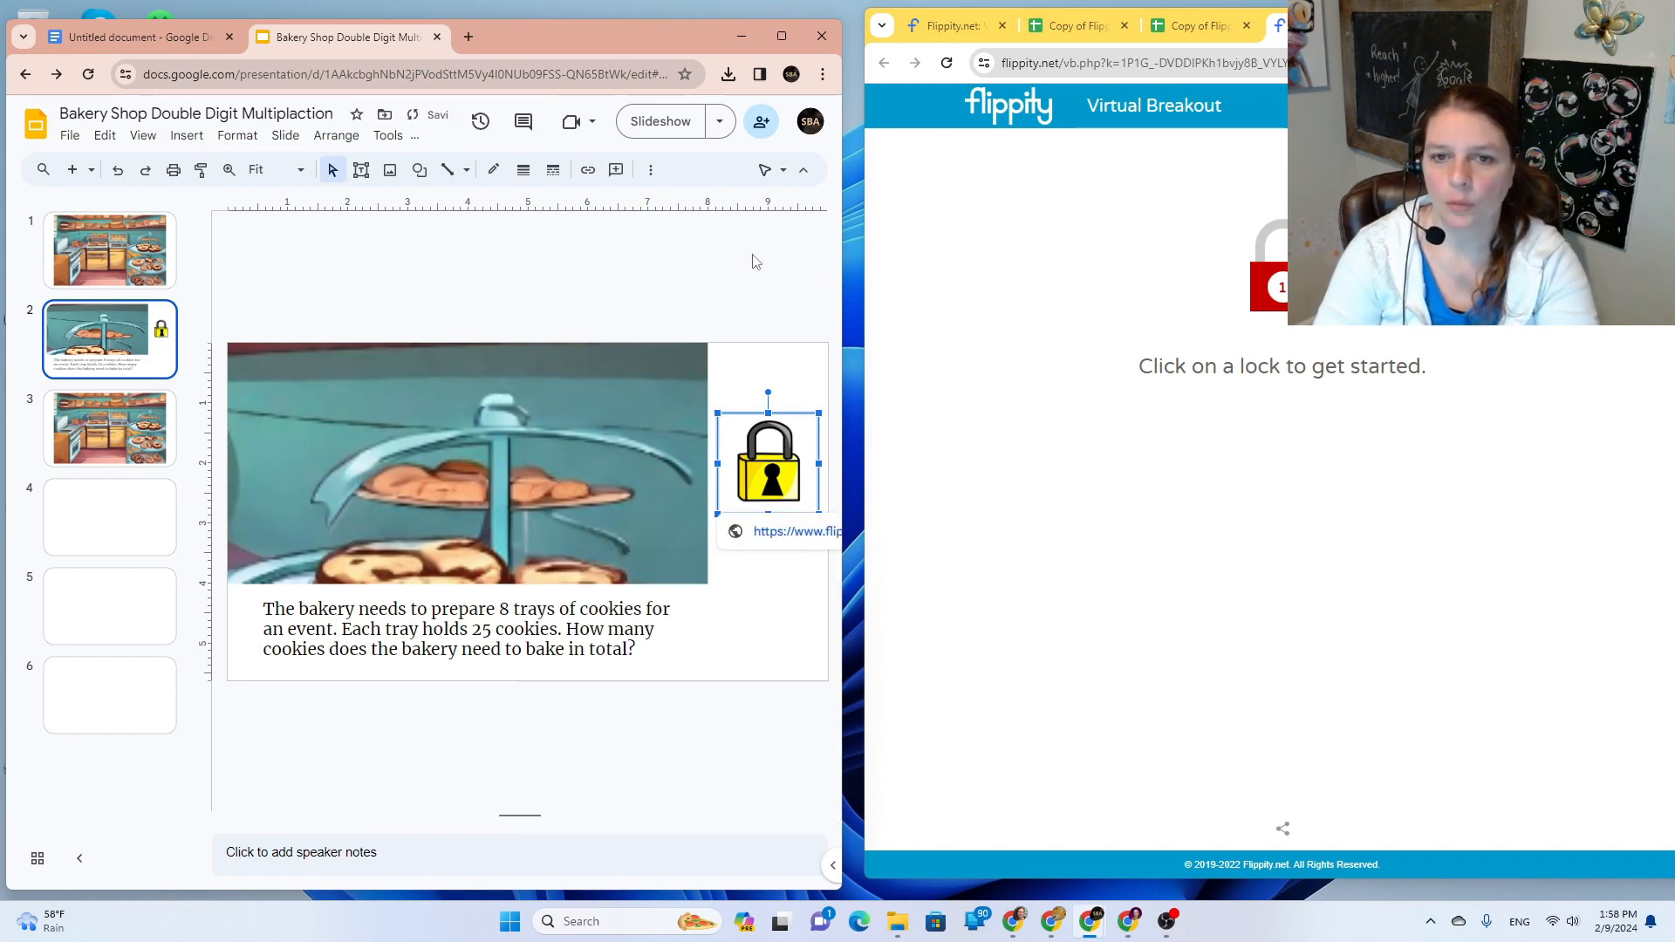
{"action": "left_click", "coordinate": [656, 127]}
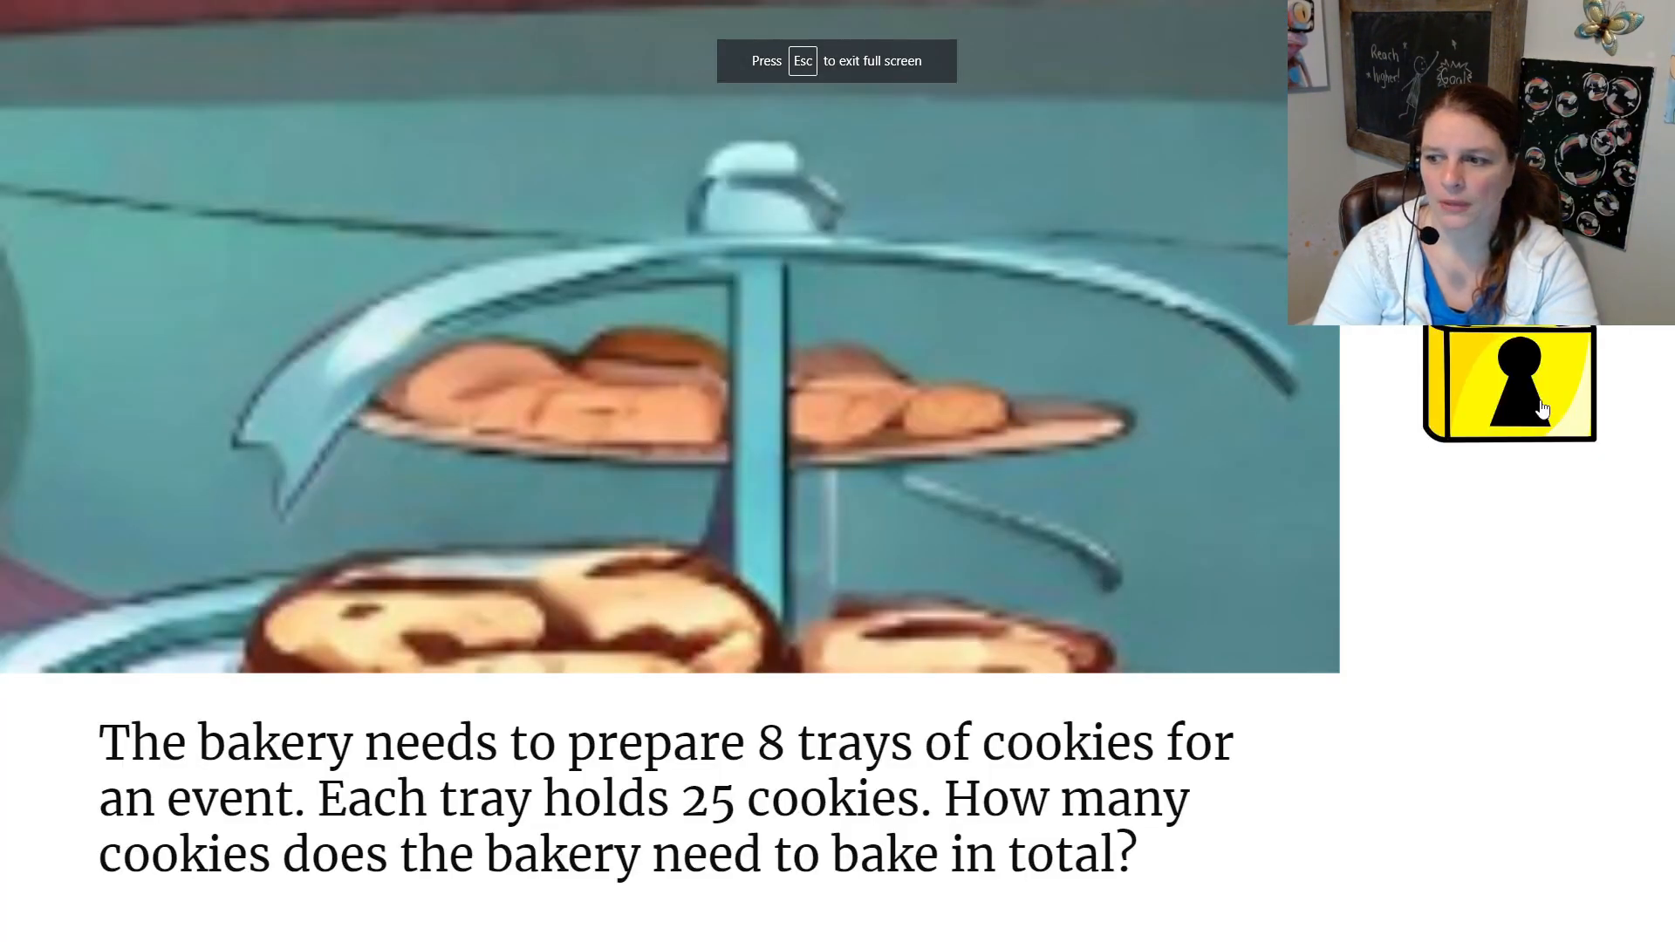
{"action": "left_click", "coordinate": [1544, 408]}
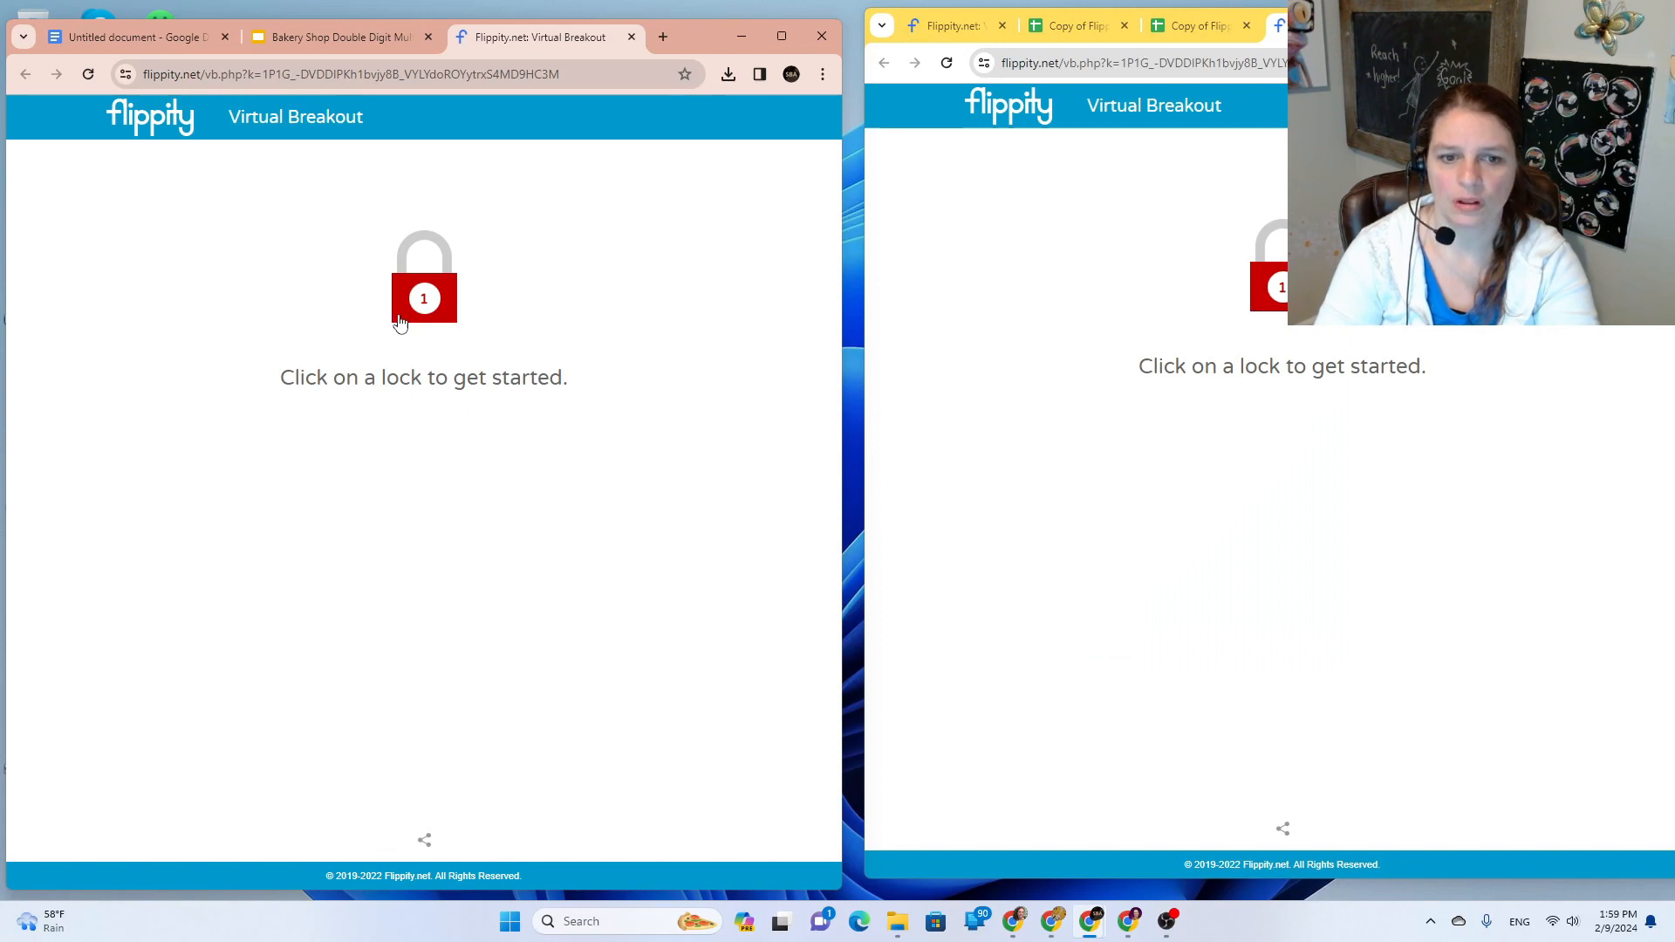
Step: Unlock the breakout's lock 1 by answering '200 cookies'
{"action": "left_click", "coordinate": [400, 323]}
{"action": "left_click", "coordinate": [362, 635]}
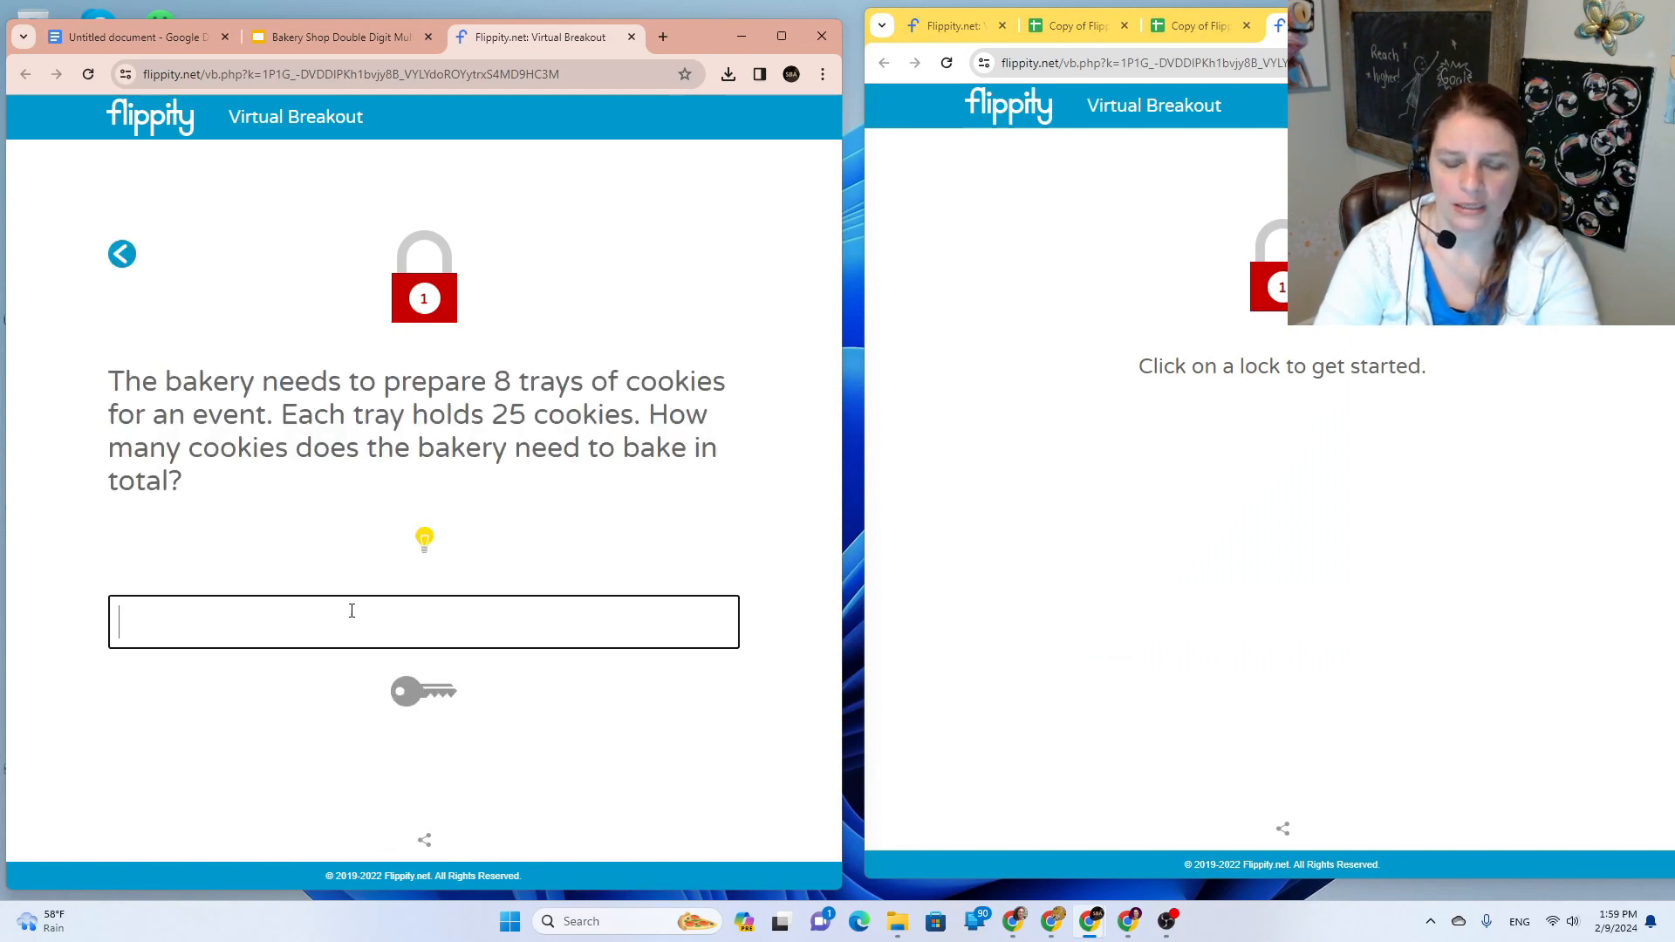
{"action": "type", "text": "200 "}
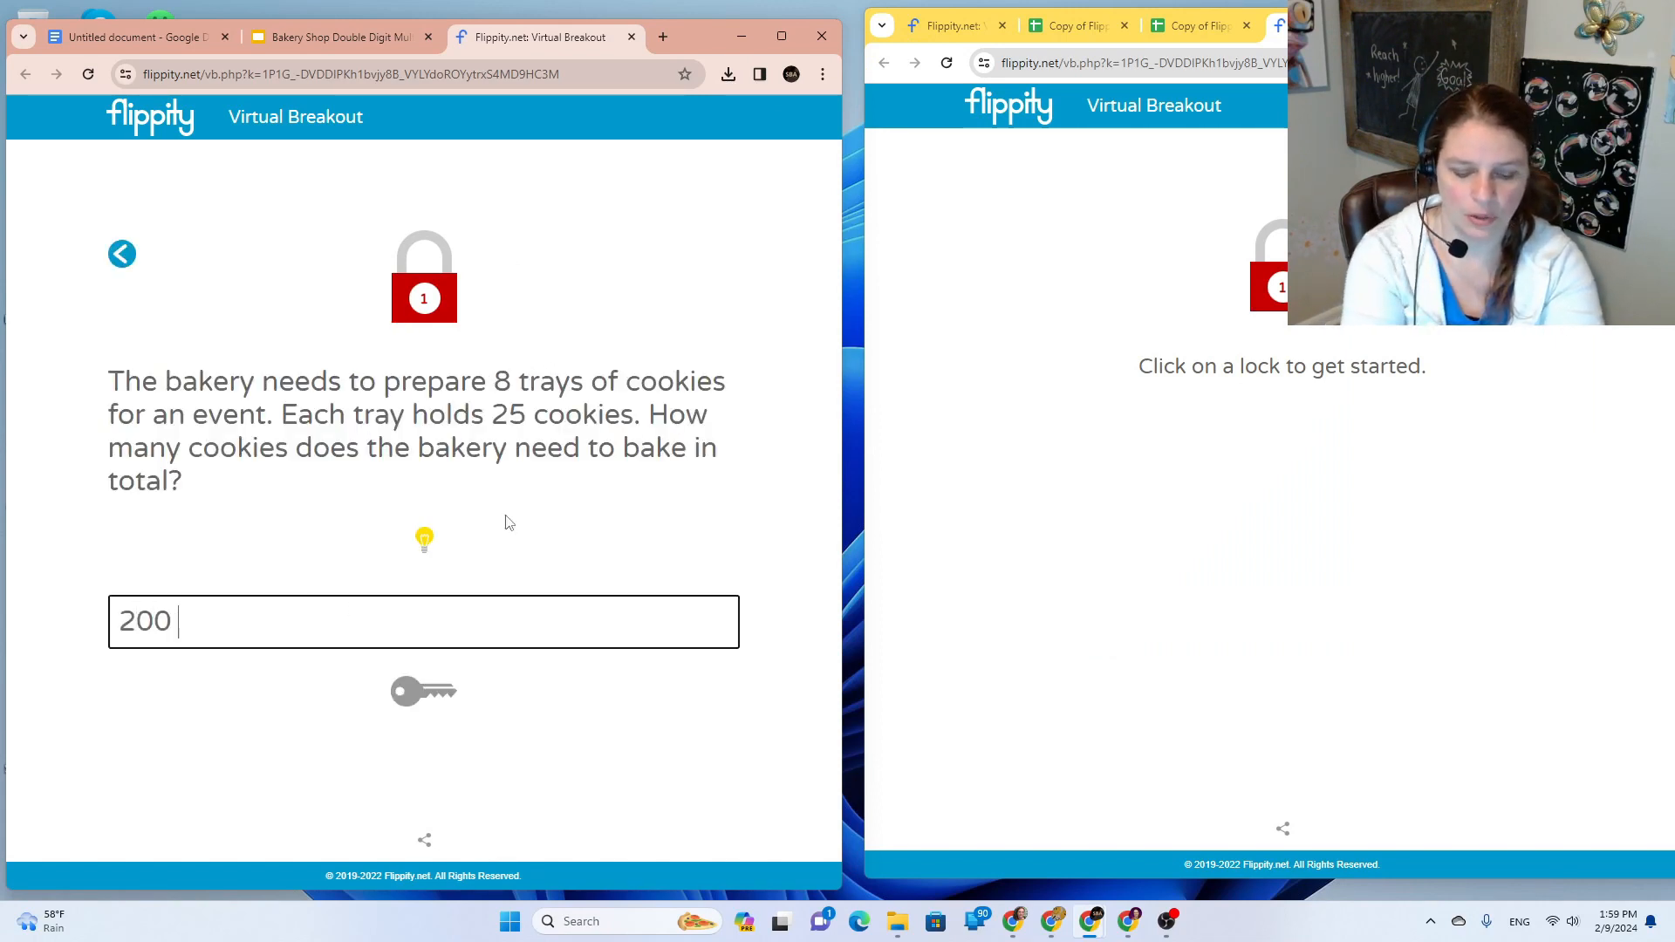
{"action": "type", "text": "cookies"}
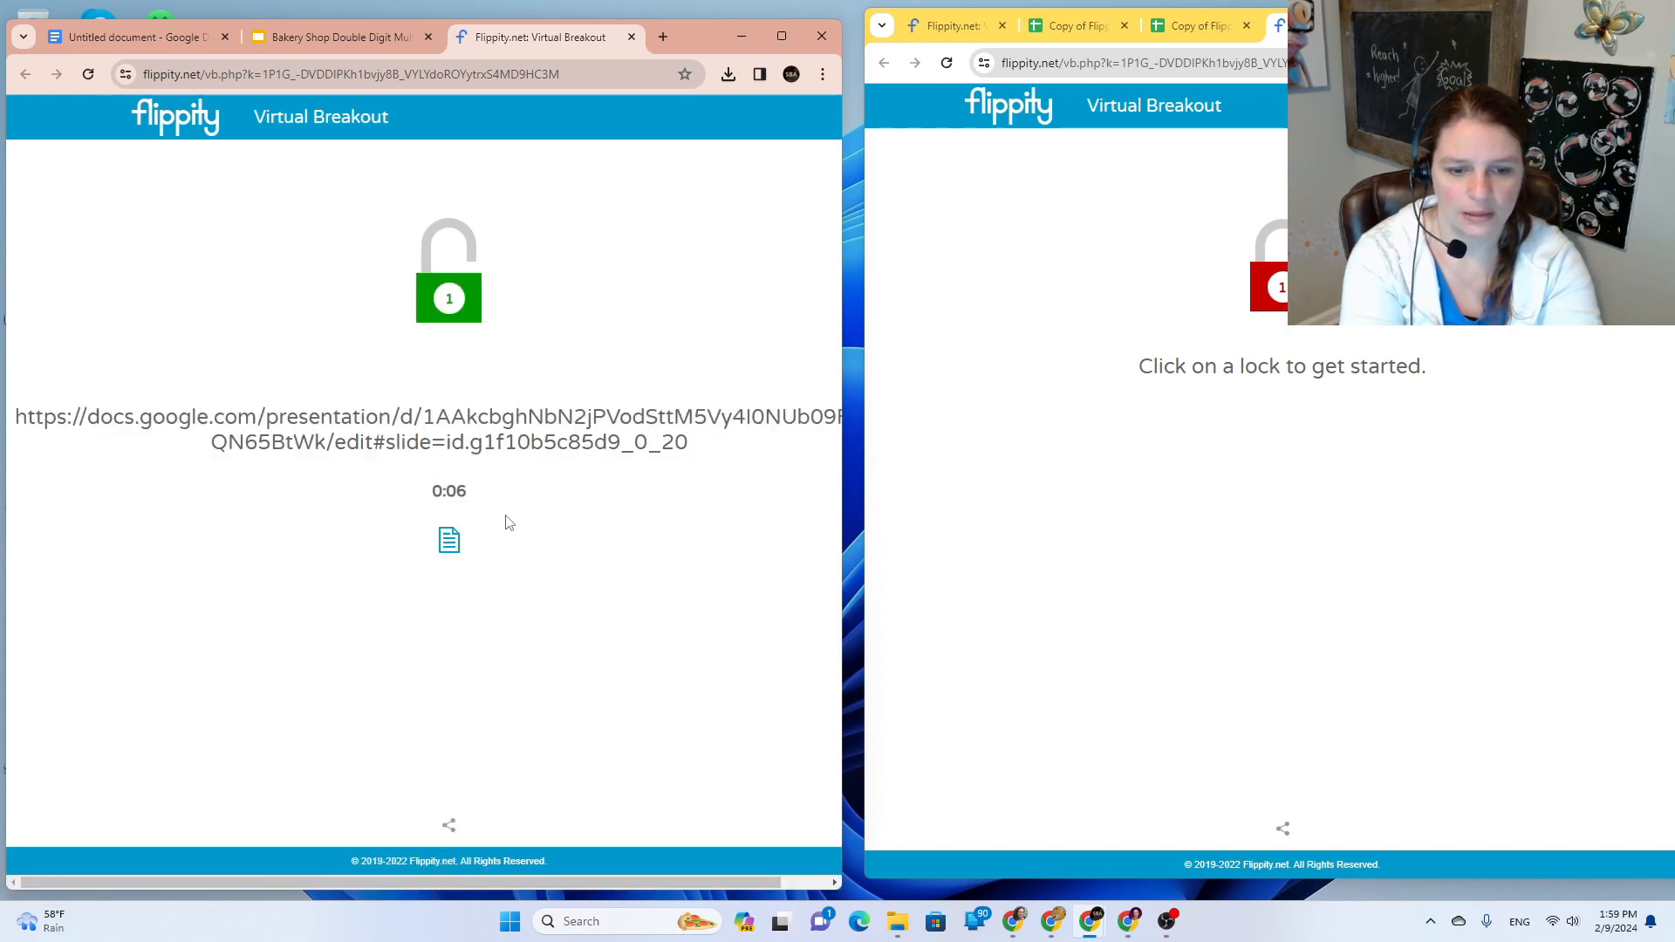
Step: Open the revealed Slides link in a new tab, bringing up the Bakery Shop deck
{"action": "left_click_drag", "start_coordinate": [698, 450], "coordinate": [3, 428]}
{"action": "left_click", "coordinate": [744, 462]}
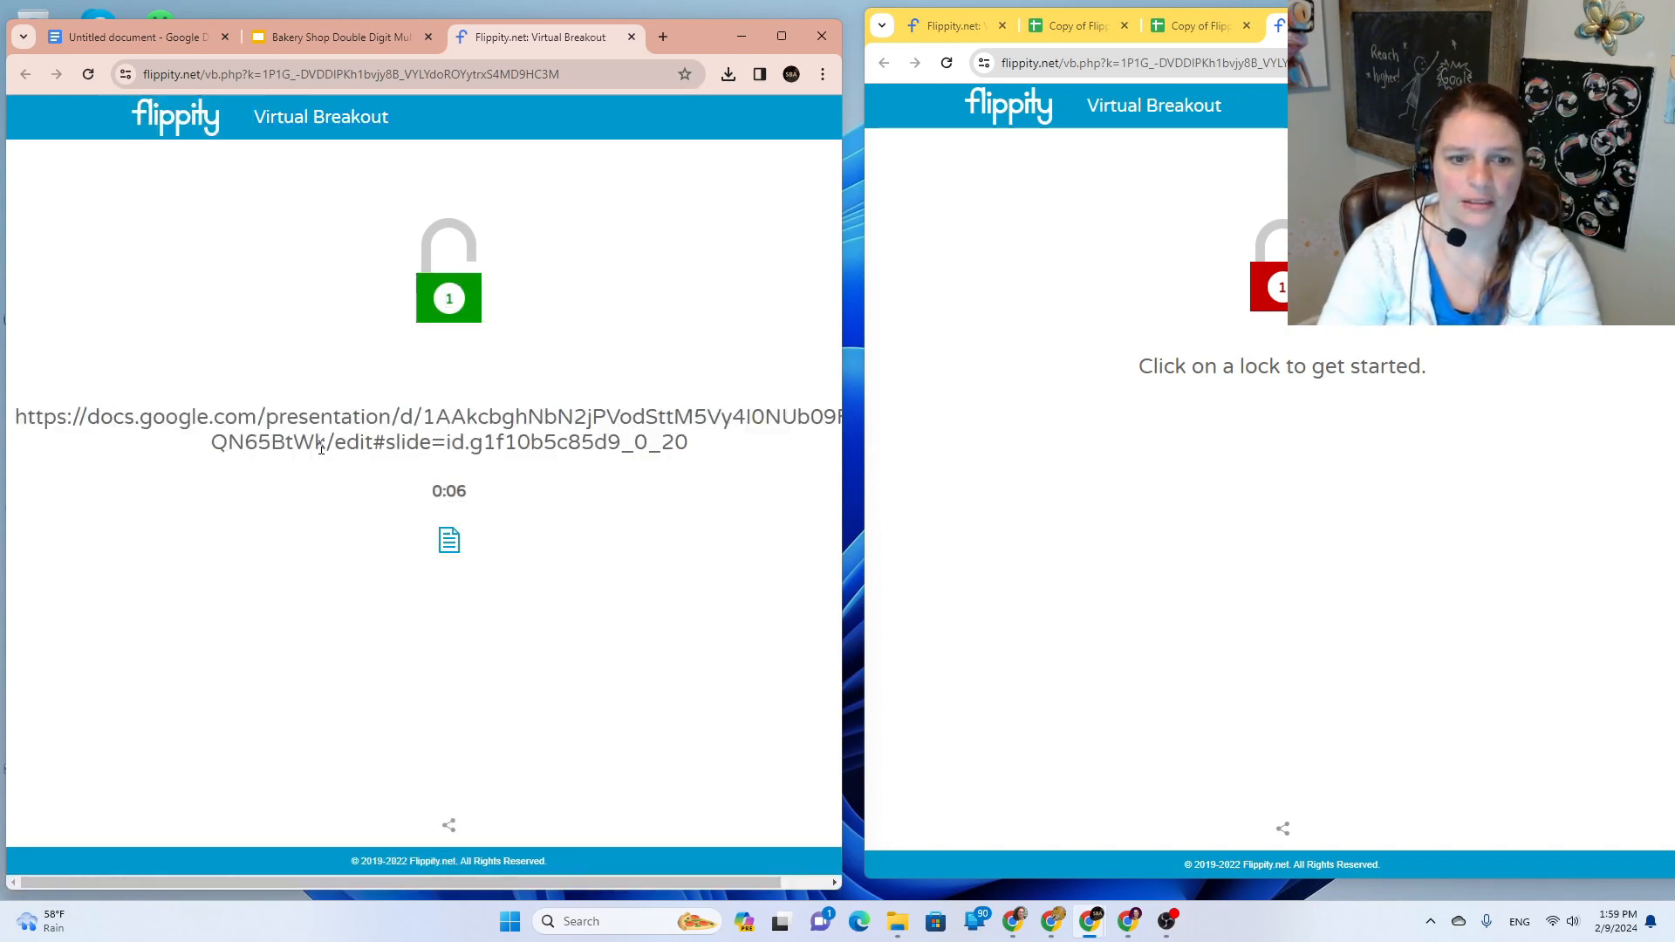
{"action": "left_click_drag", "start_coordinate": [709, 454], "coordinate": [35, 410]}
{"action": "right_click", "coordinate": [35, 408]}
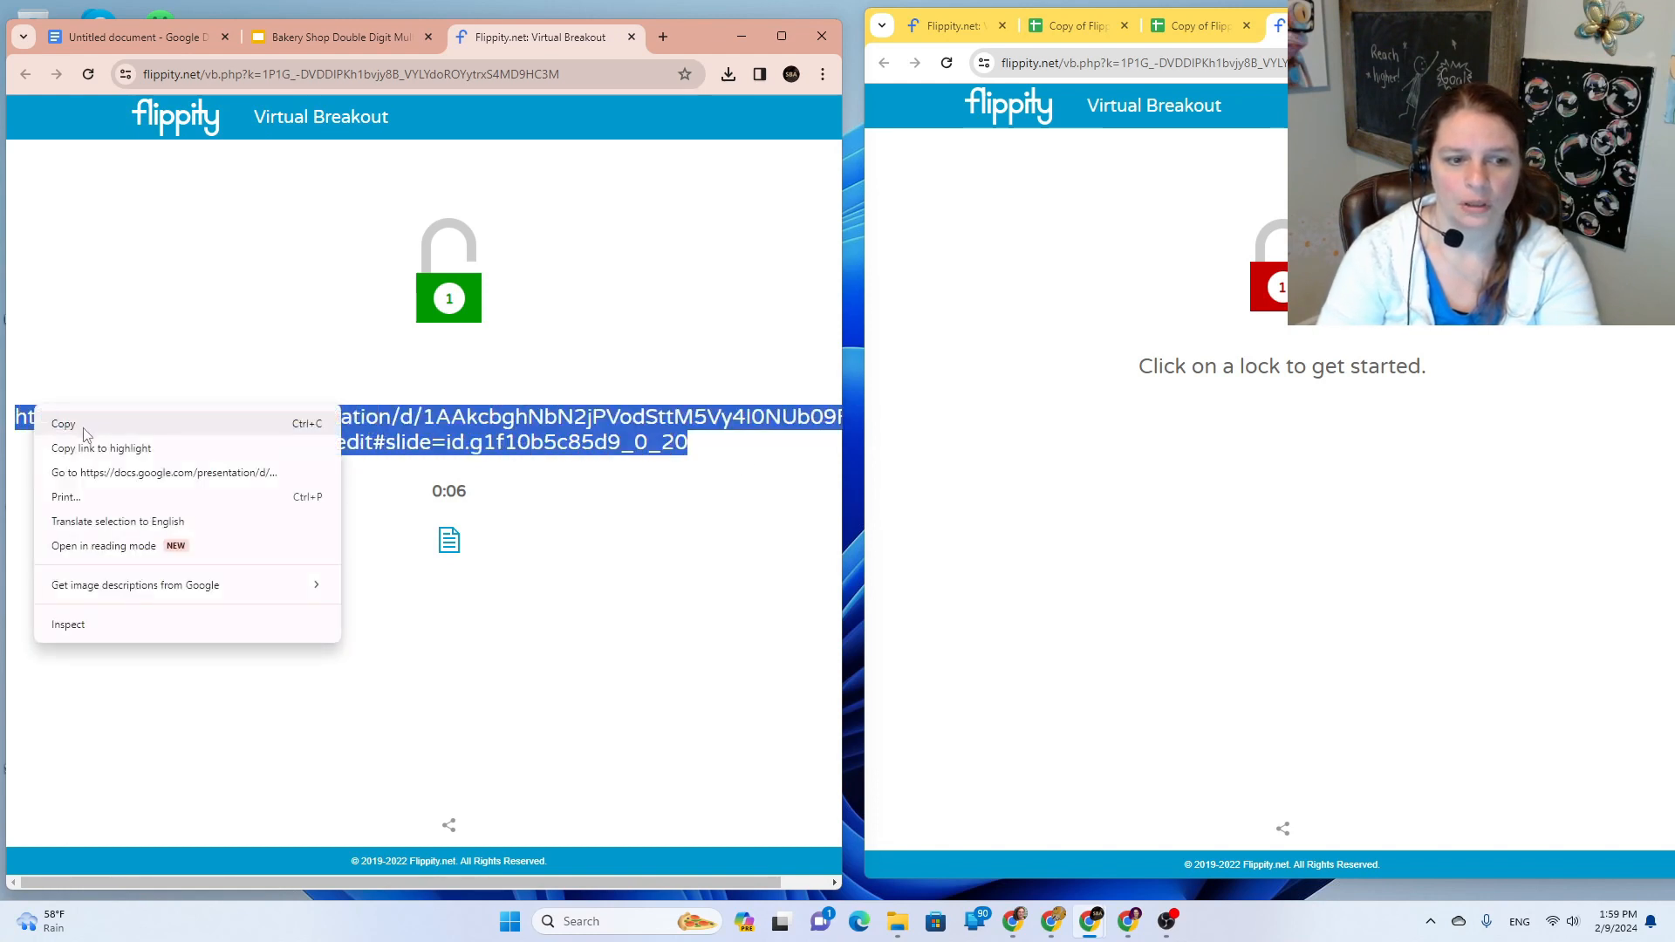
{"action": "left_click", "coordinate": [113, 472]}
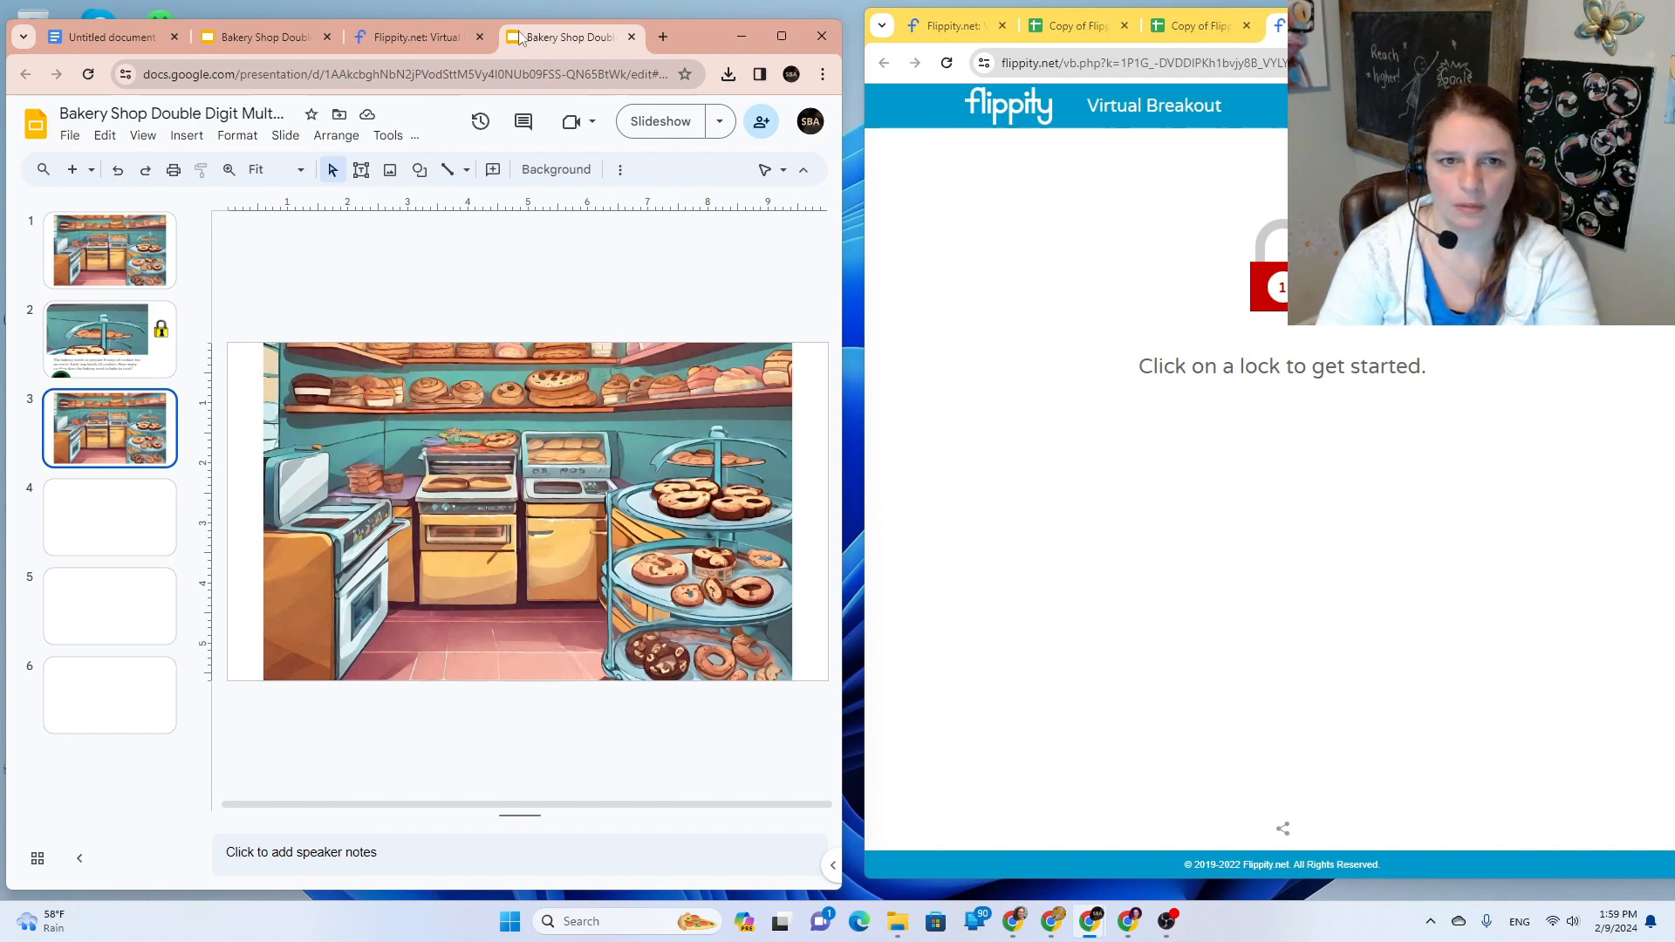
Step: Close the extra deck and Flippity breakout tabs and exit the presentation
{"action": "left_click", "coordinate": [630, 42]}
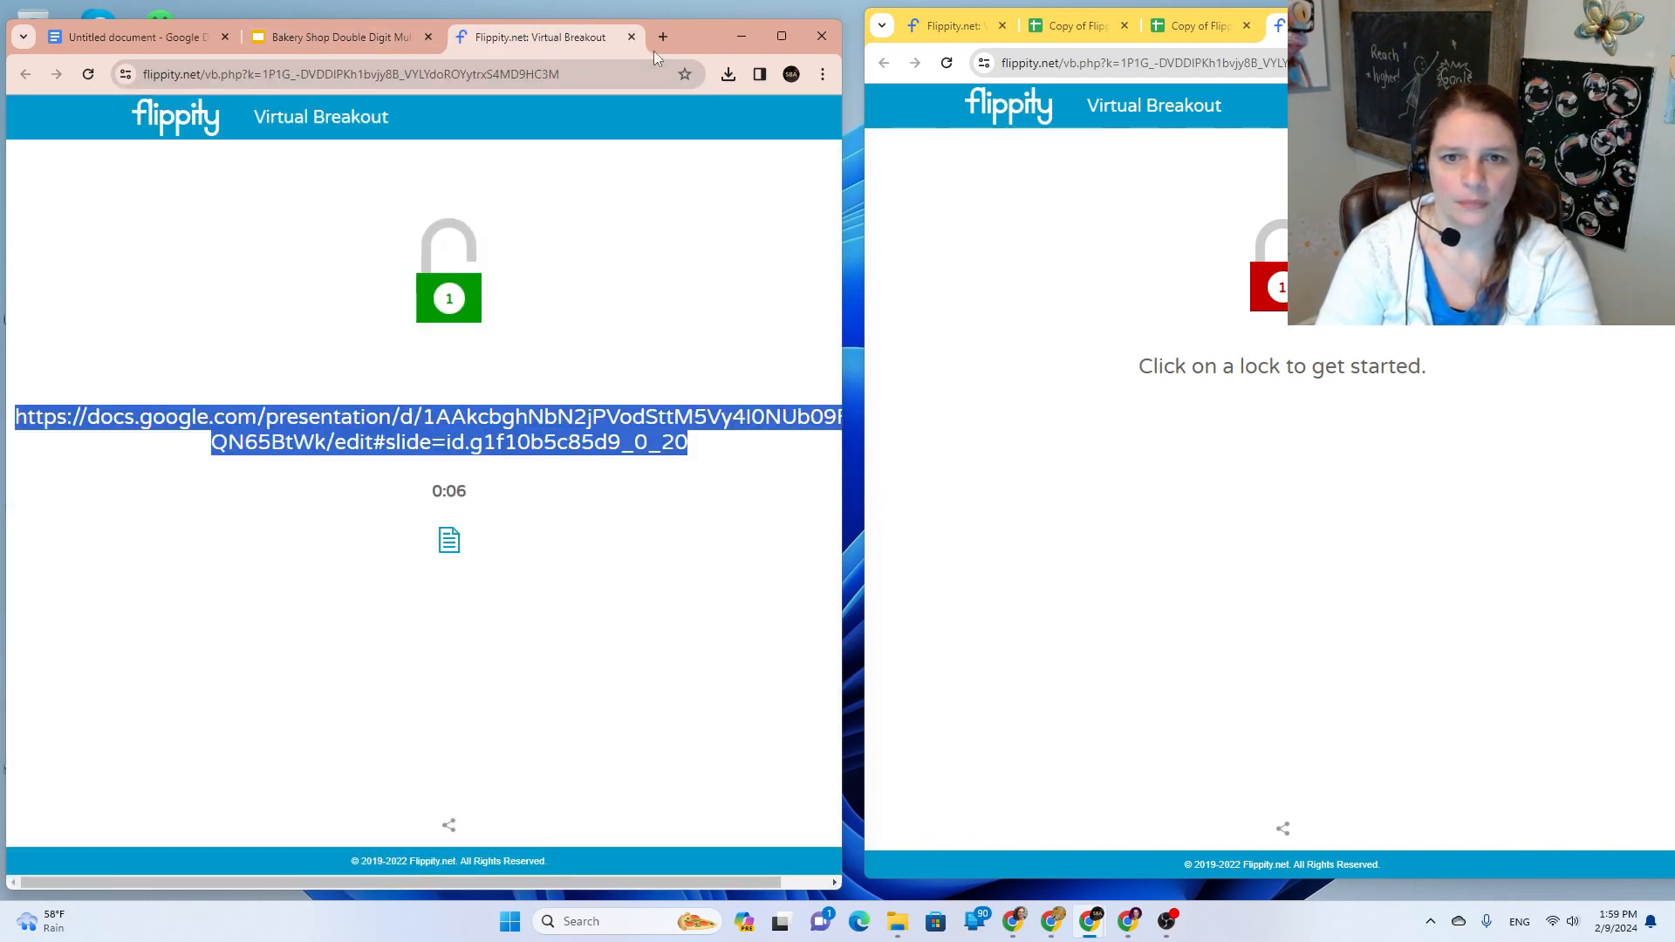
{"action": "left_click", "coordinate": [630, 38]}
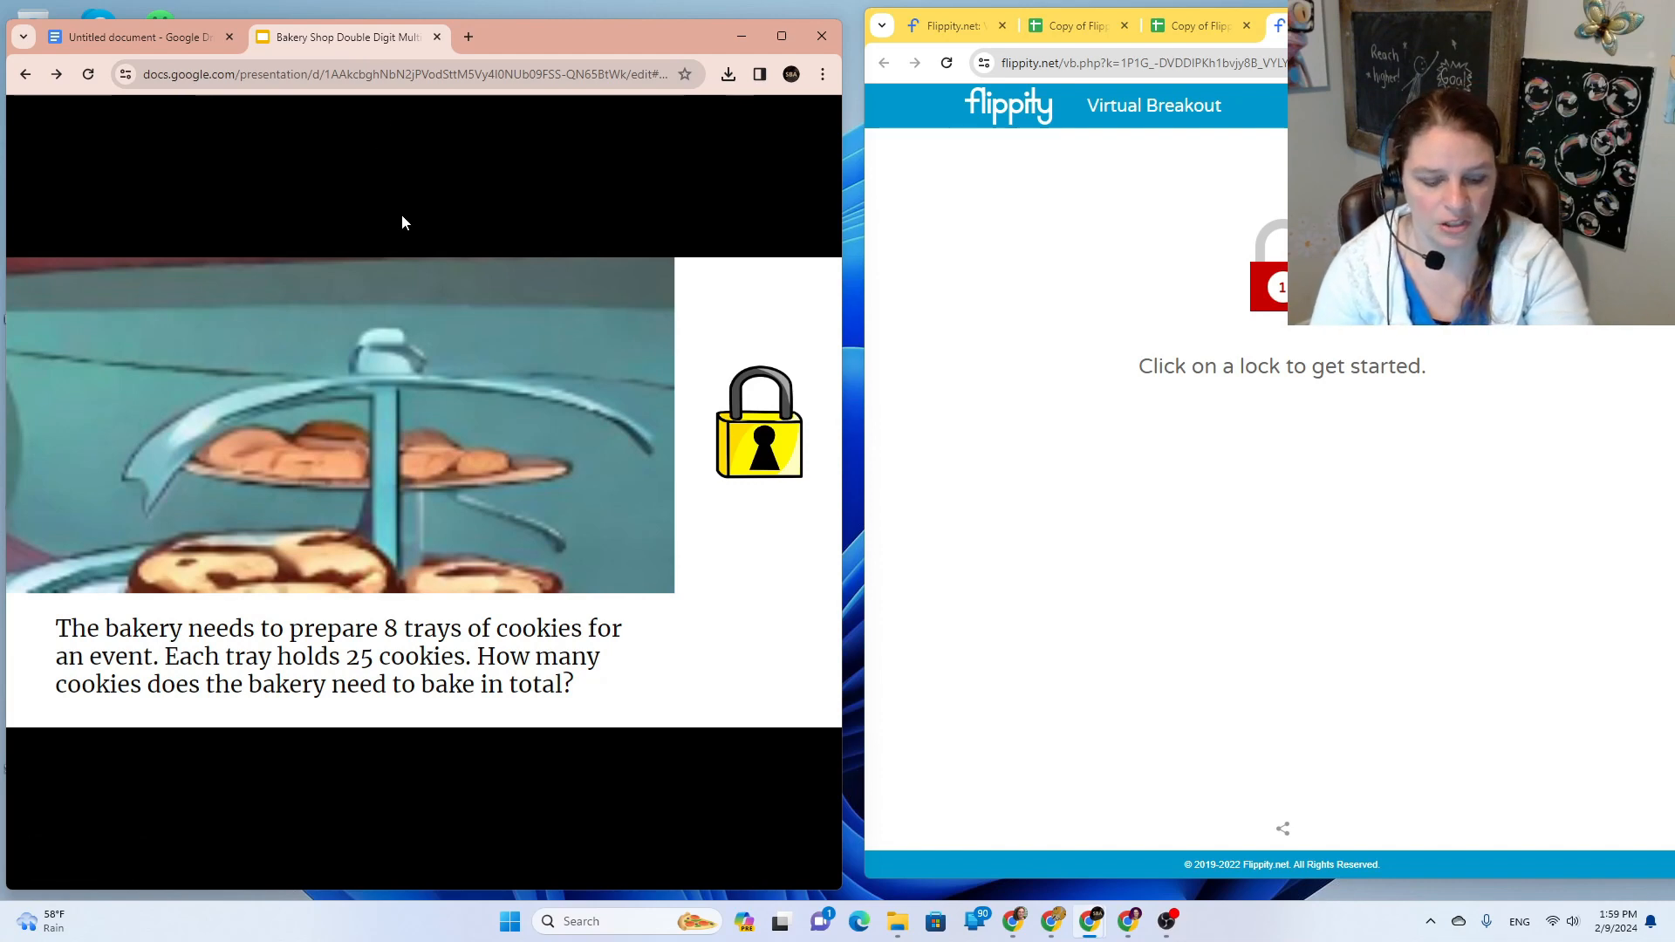
{"action": "key", "text": "Escape"}
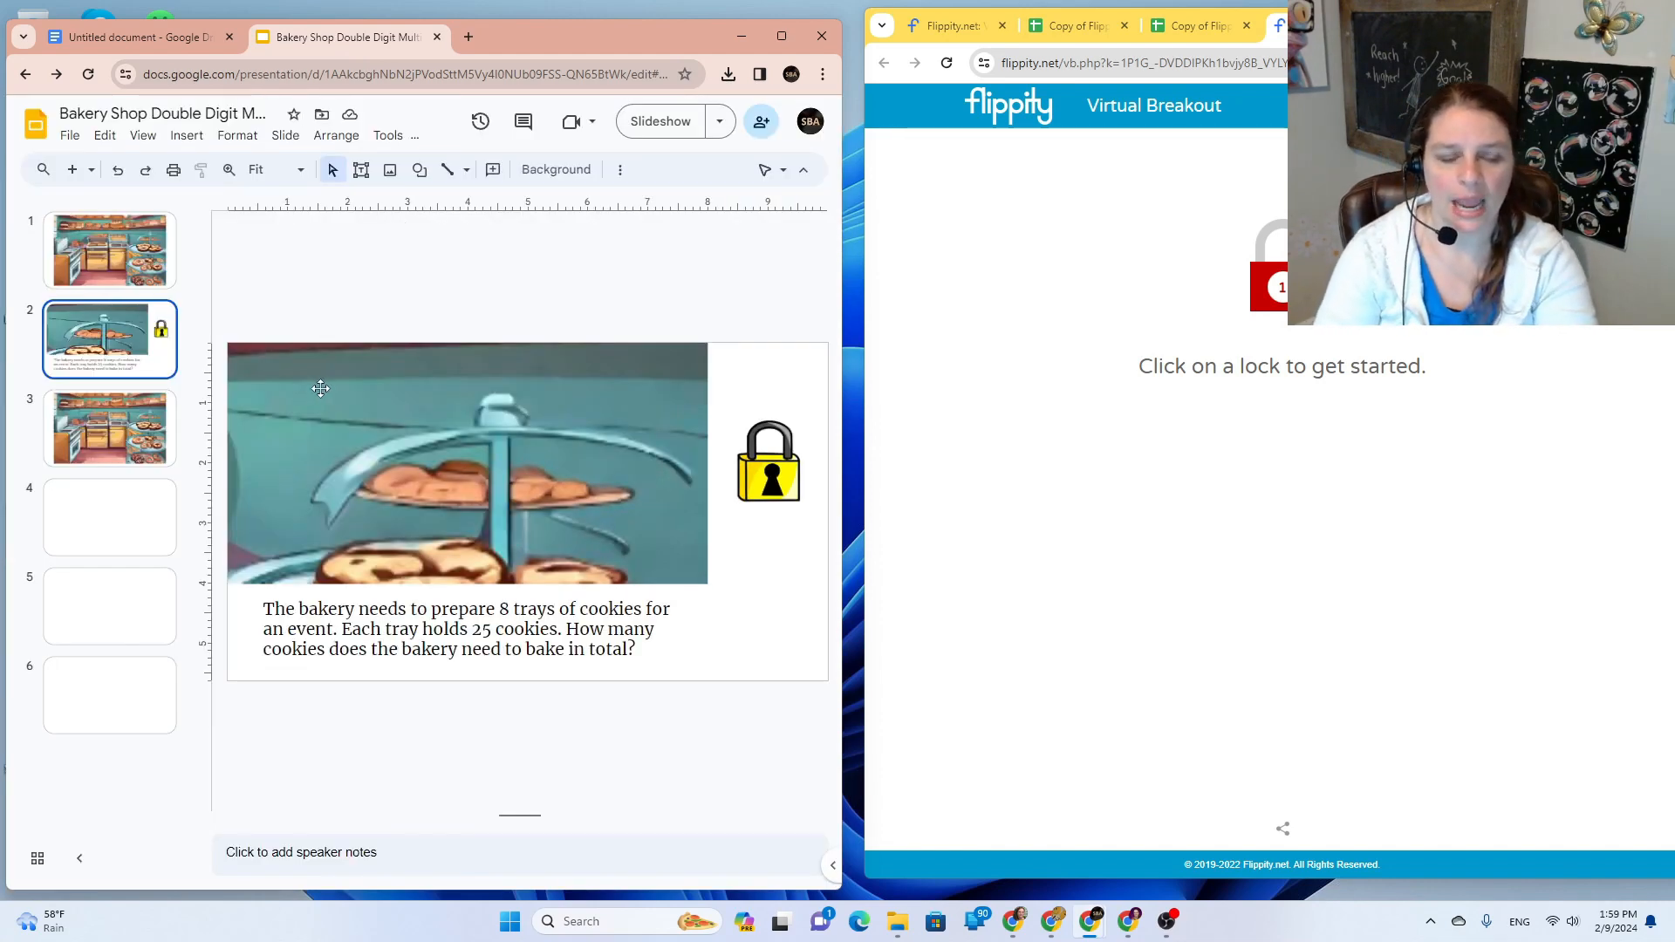
Step: Delete the transparent Slide 2 link shape over the cake stand on slide 3
{"action": "left_click", "coordinate": [127, 442]}
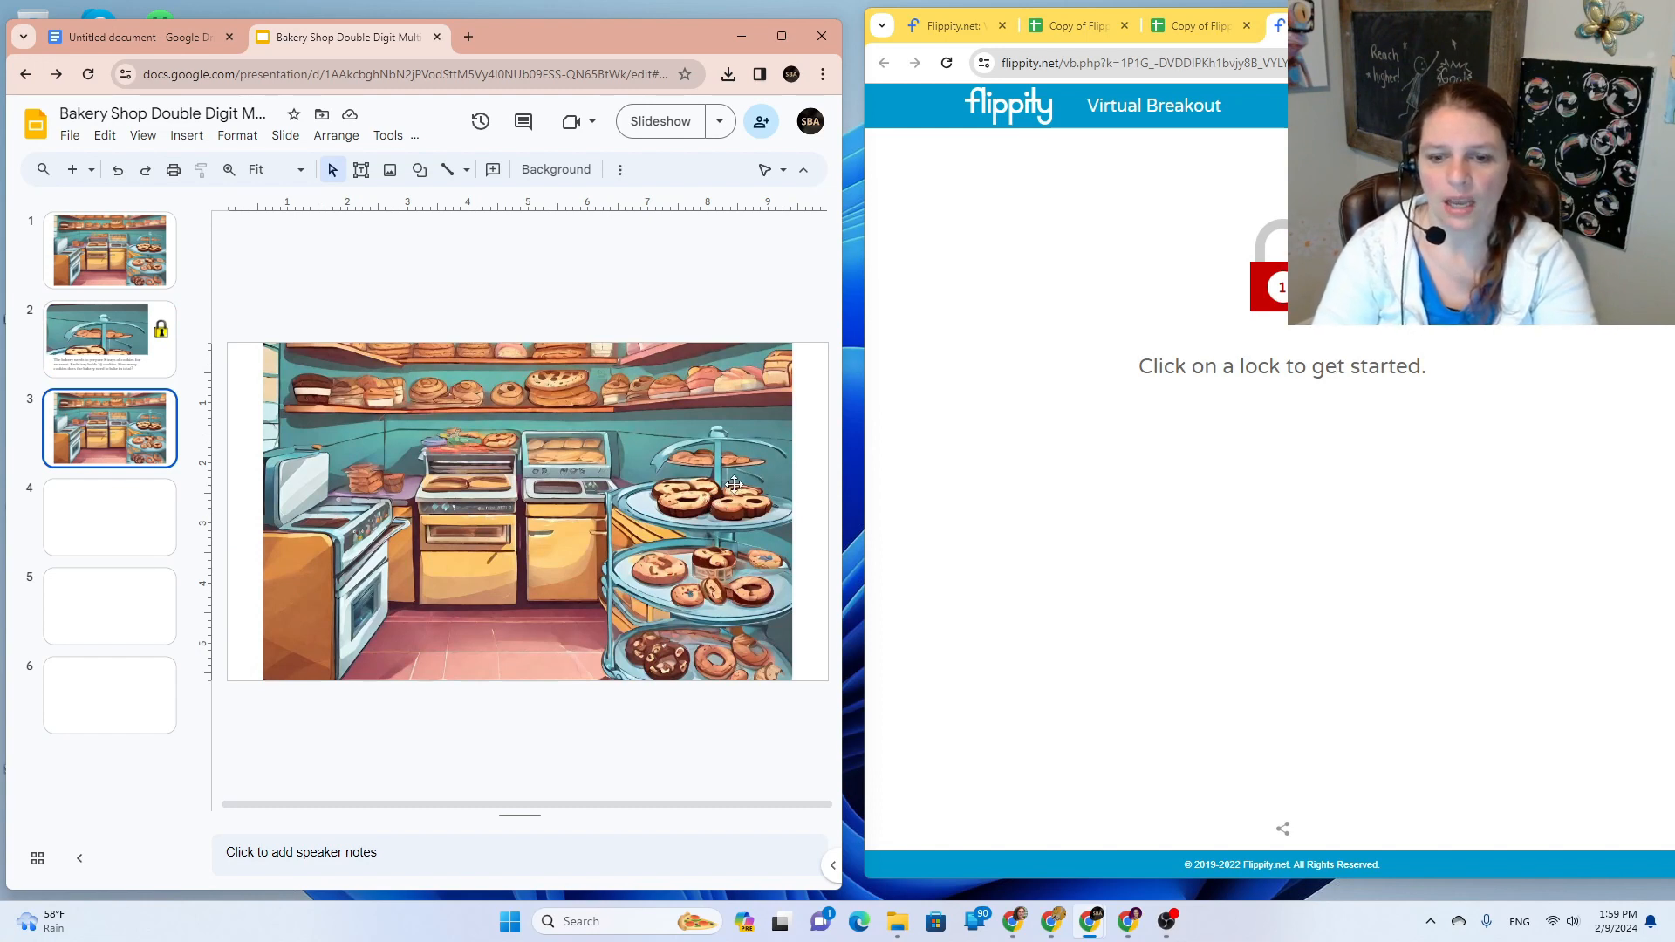
{"action": "left_click", "coordinate": [698, 450]}
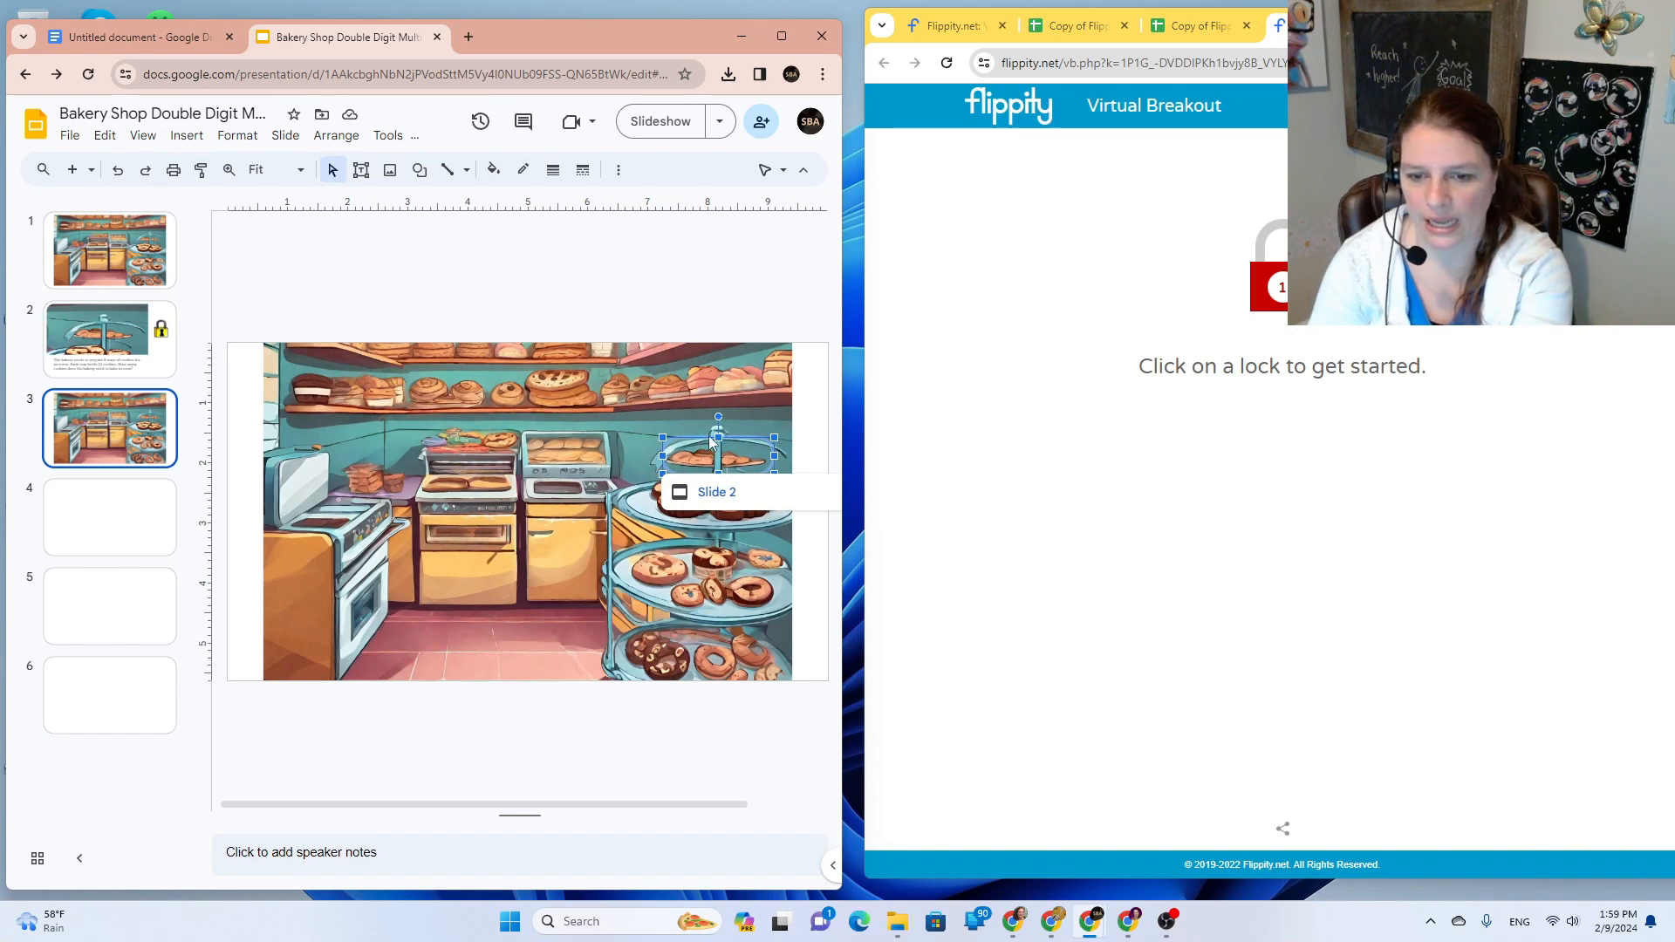
{"action": "key", "text": "Delete"}
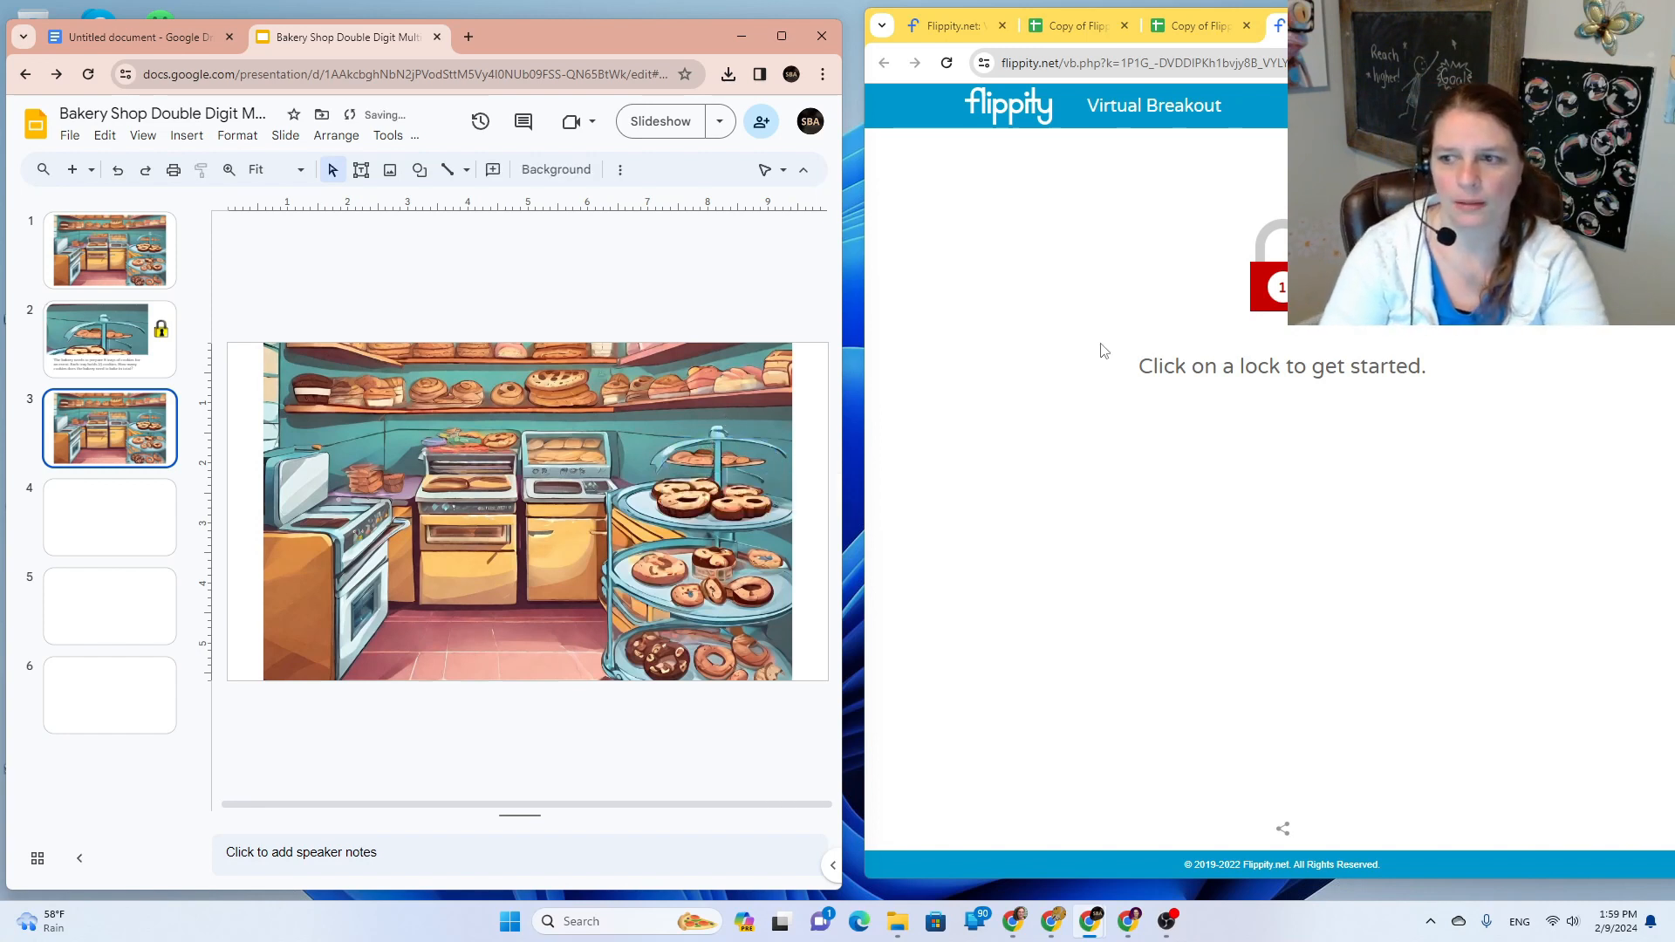
{"action": "left_click", "coordinate": [1197, 25]}
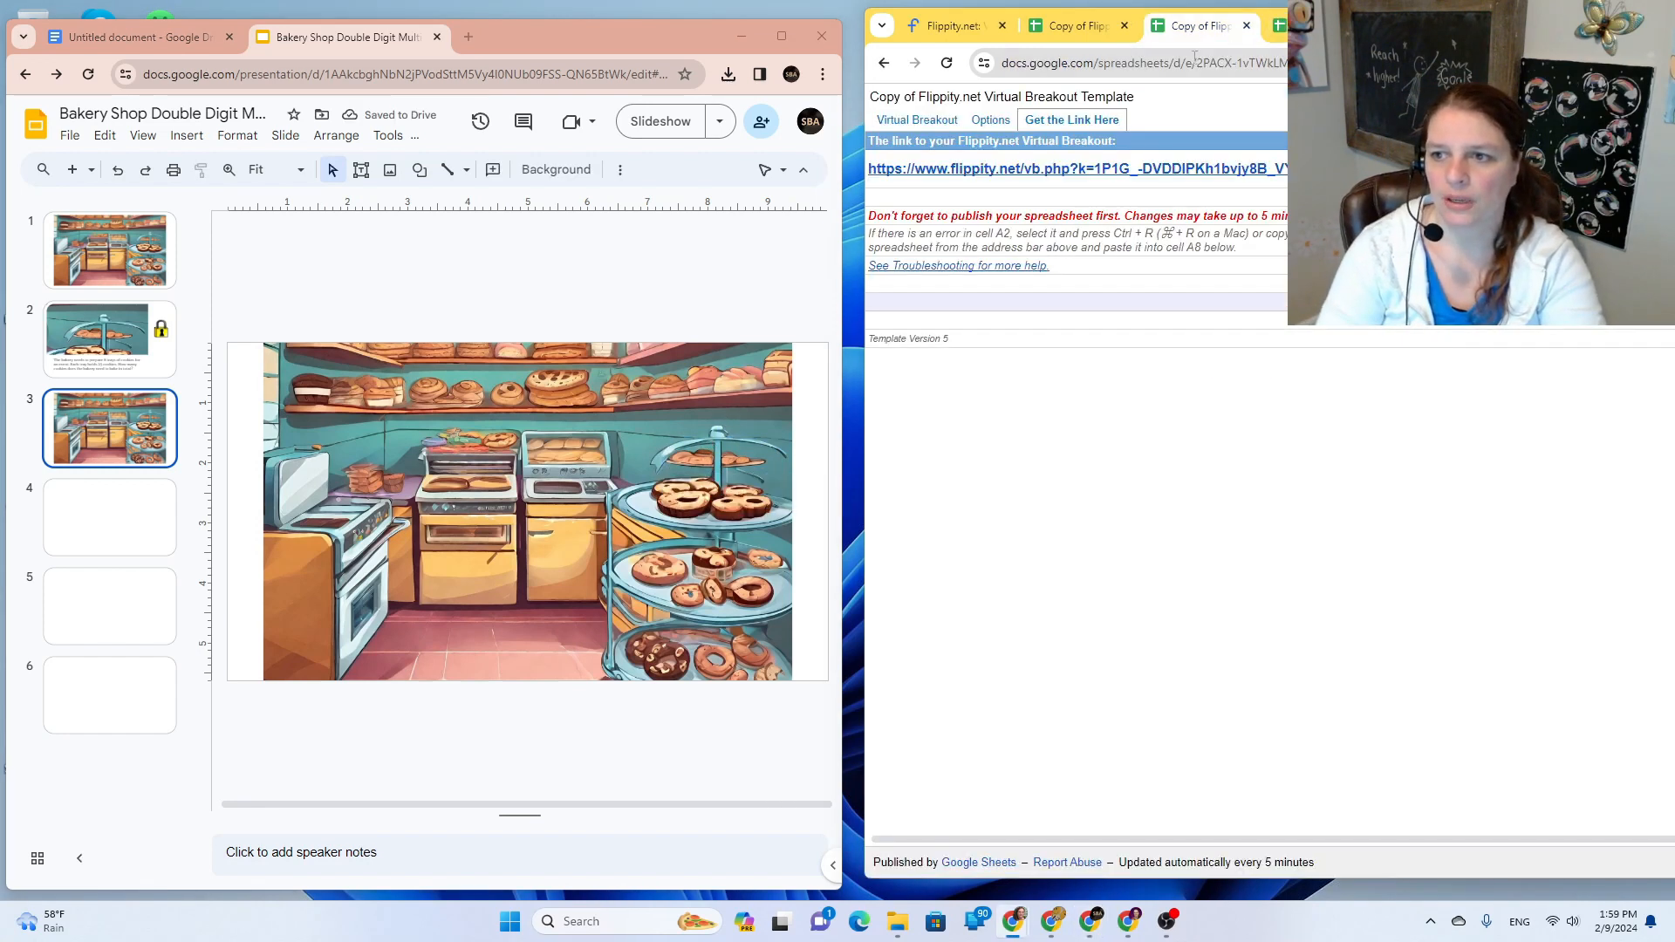
Step: Close the published sheet and publishing-settings tabs
{"action": "left_click", "coordinate": [1246, 25]}
{"action": "left_click", "coordinate": [1086, 33]}
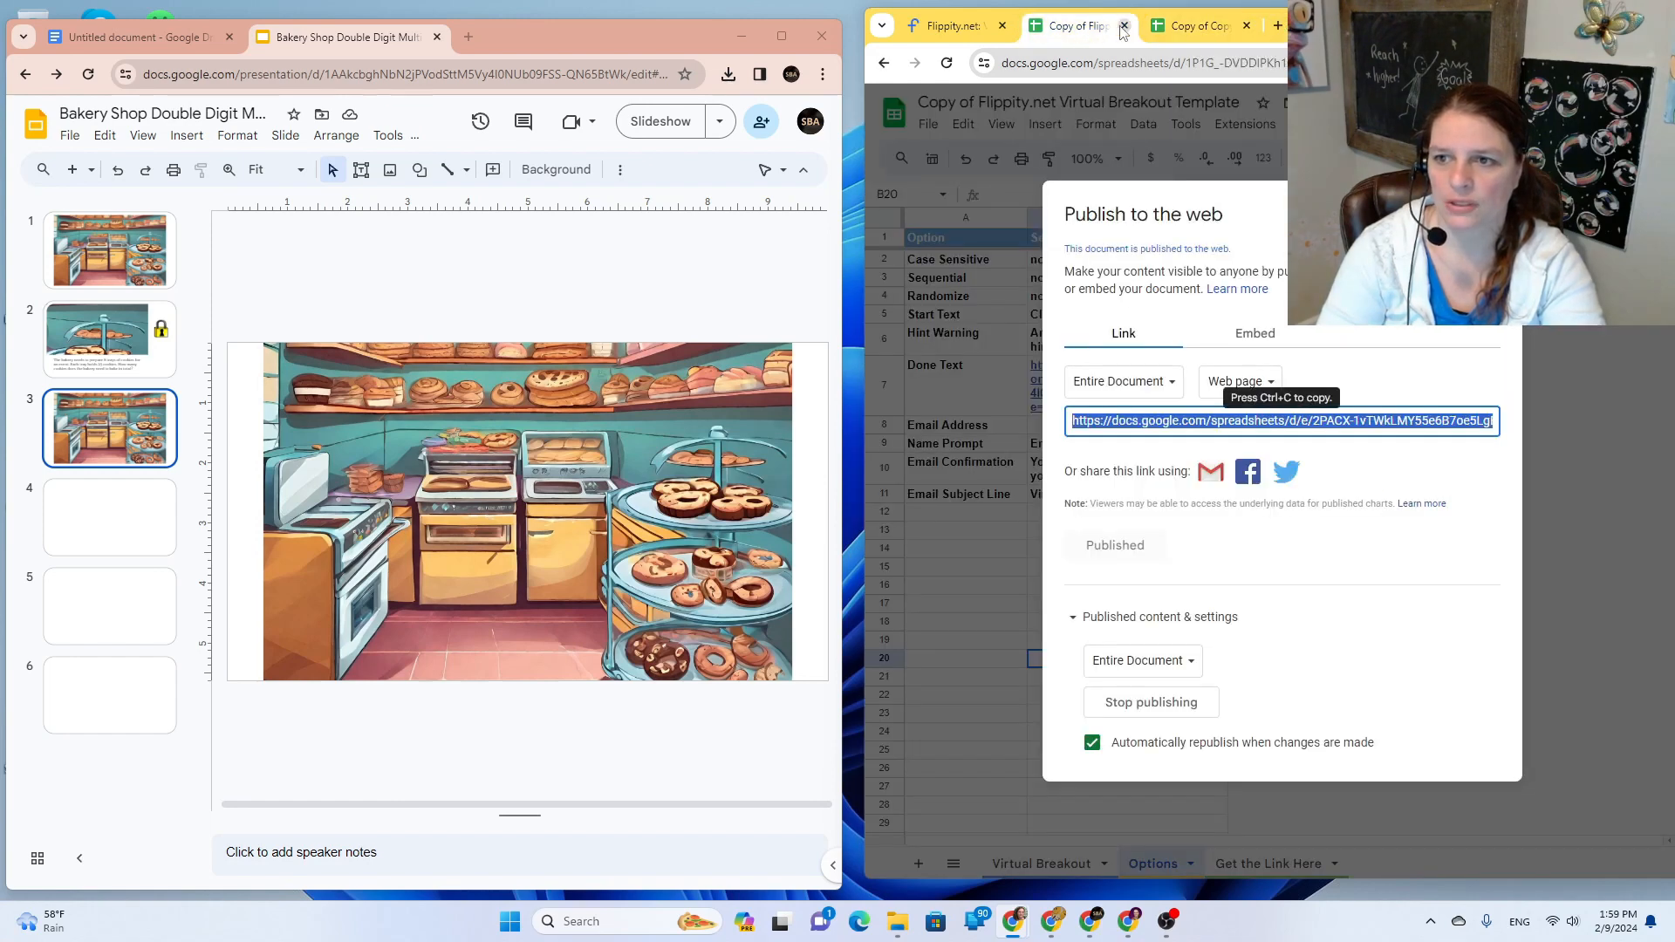
{"action": "left_click", "coordinate": [1125, 29]}
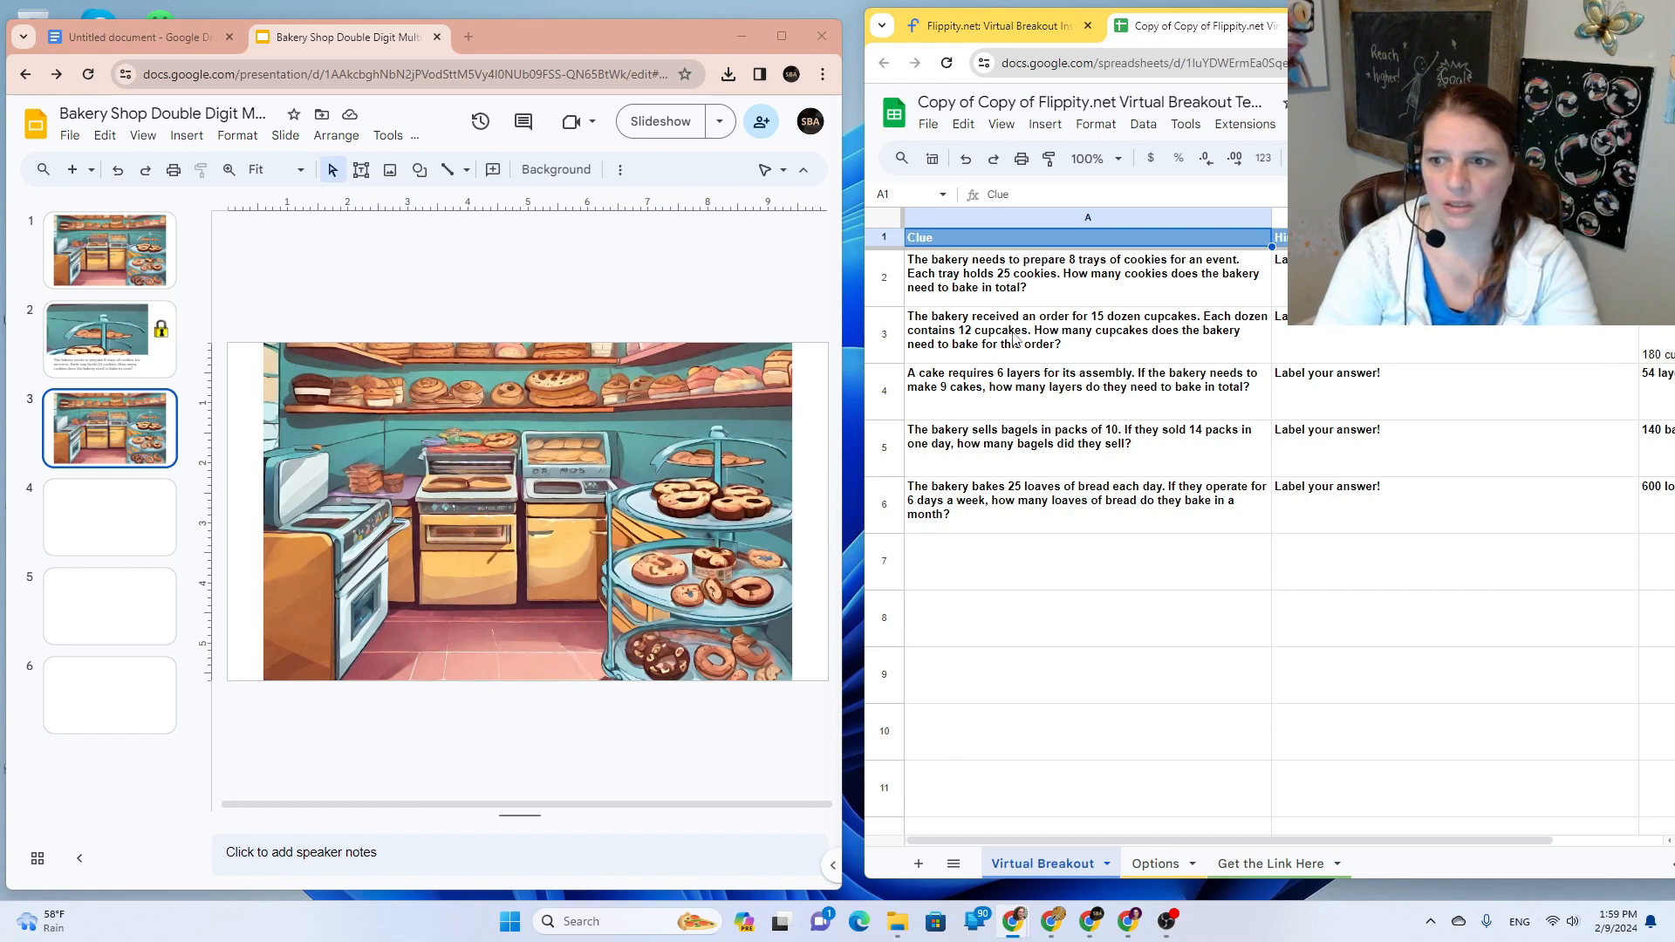
Step: Make a copy of the breakout spreadsheet named 'cupcakes'
{"action": "left_click", "coordinate": [929, 124]}
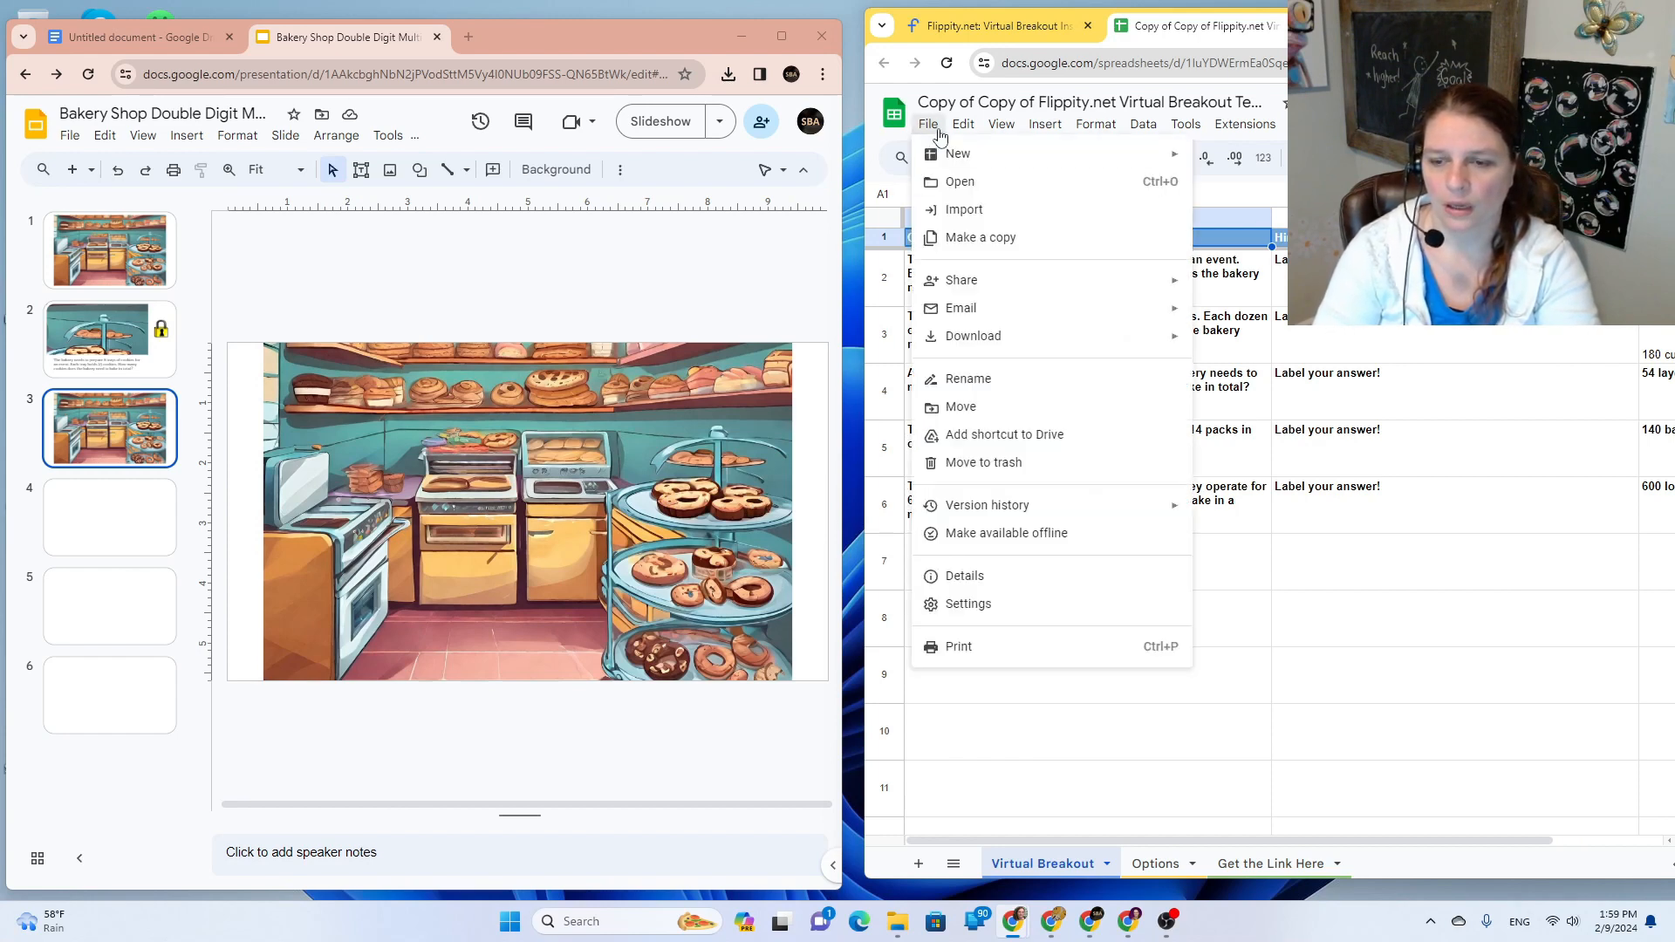
{"action": "left_click", "coordinate": [1017, 241]}
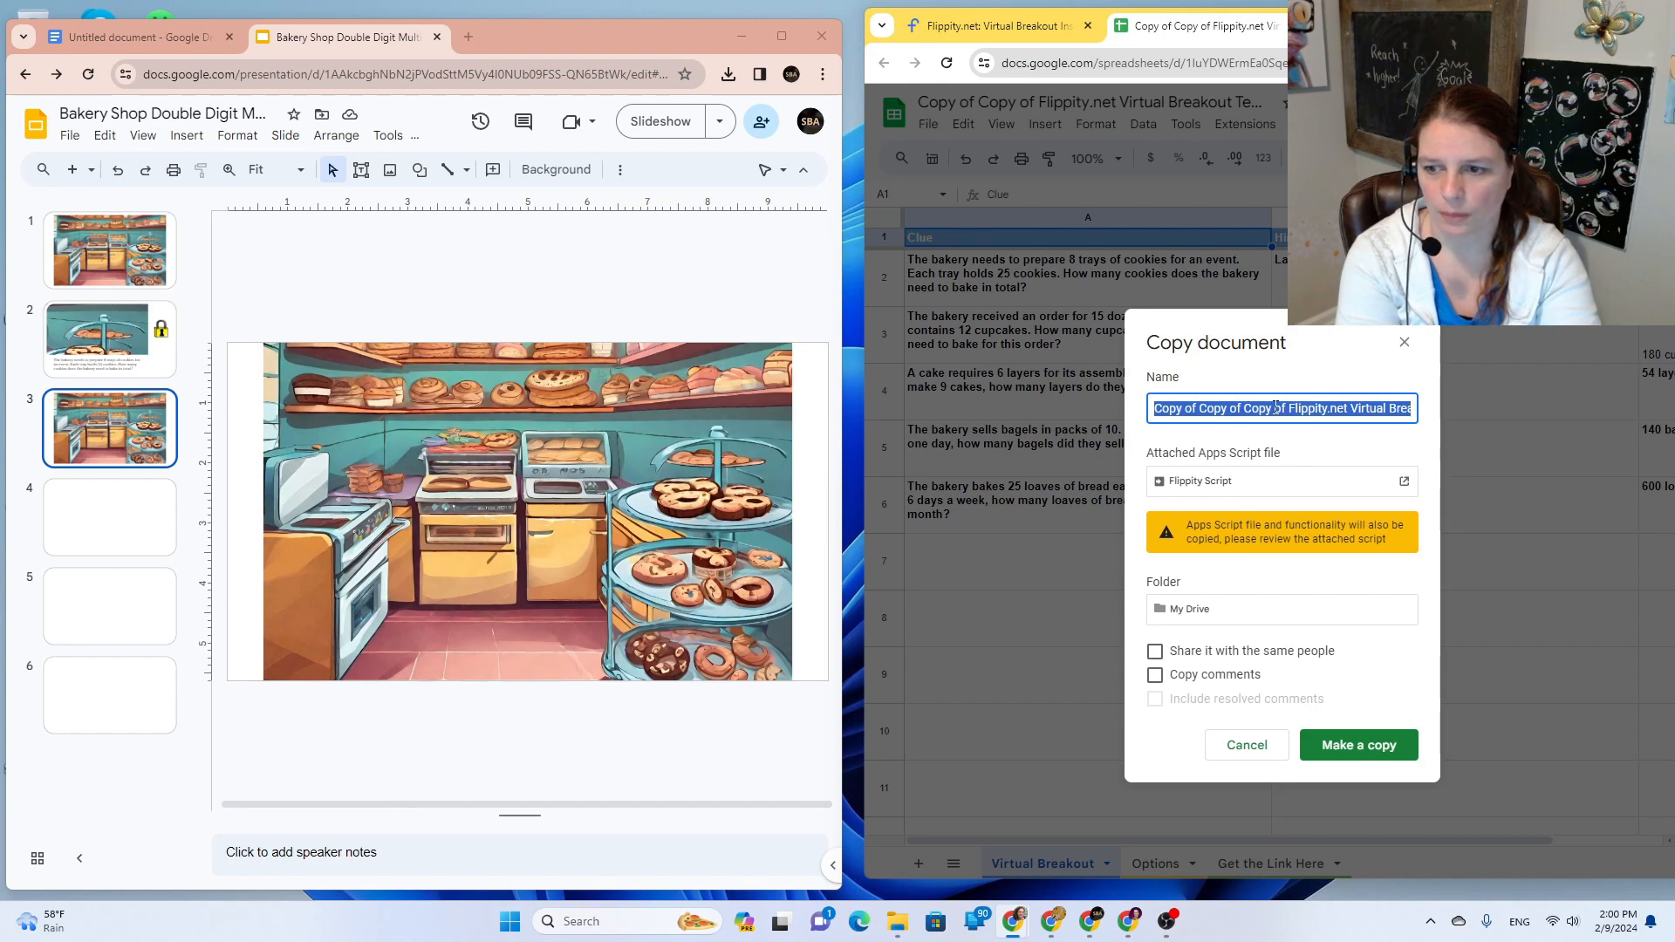
{"action": "type", "text": "cupcakes"}
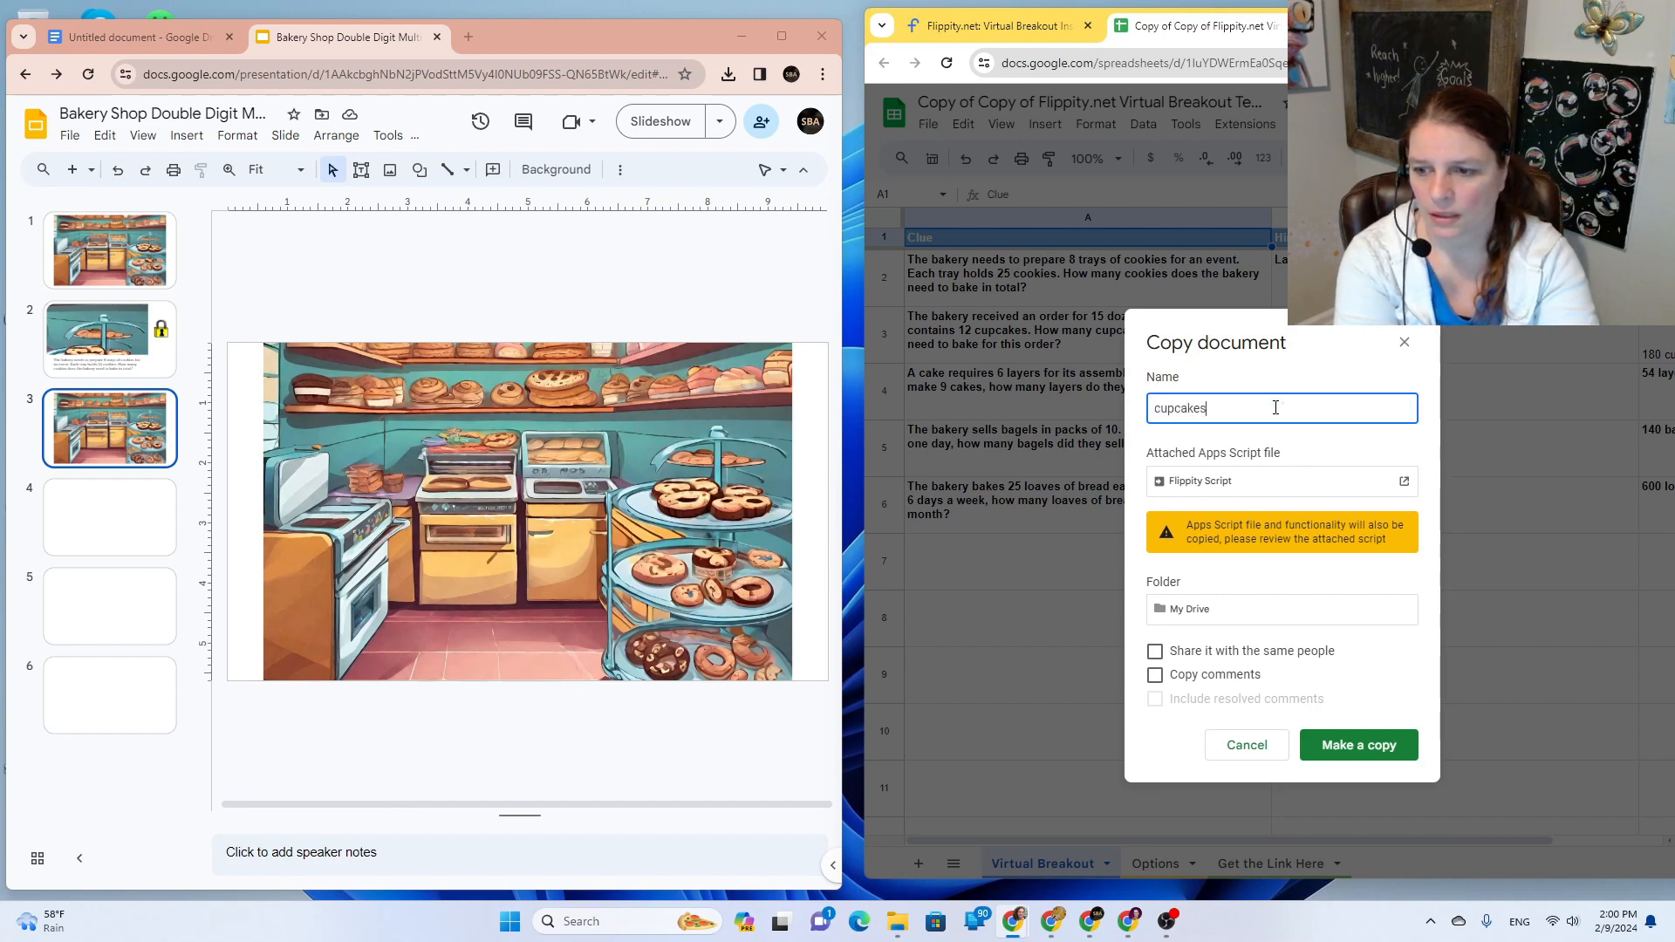
{"action": "key", "text": "Return"}
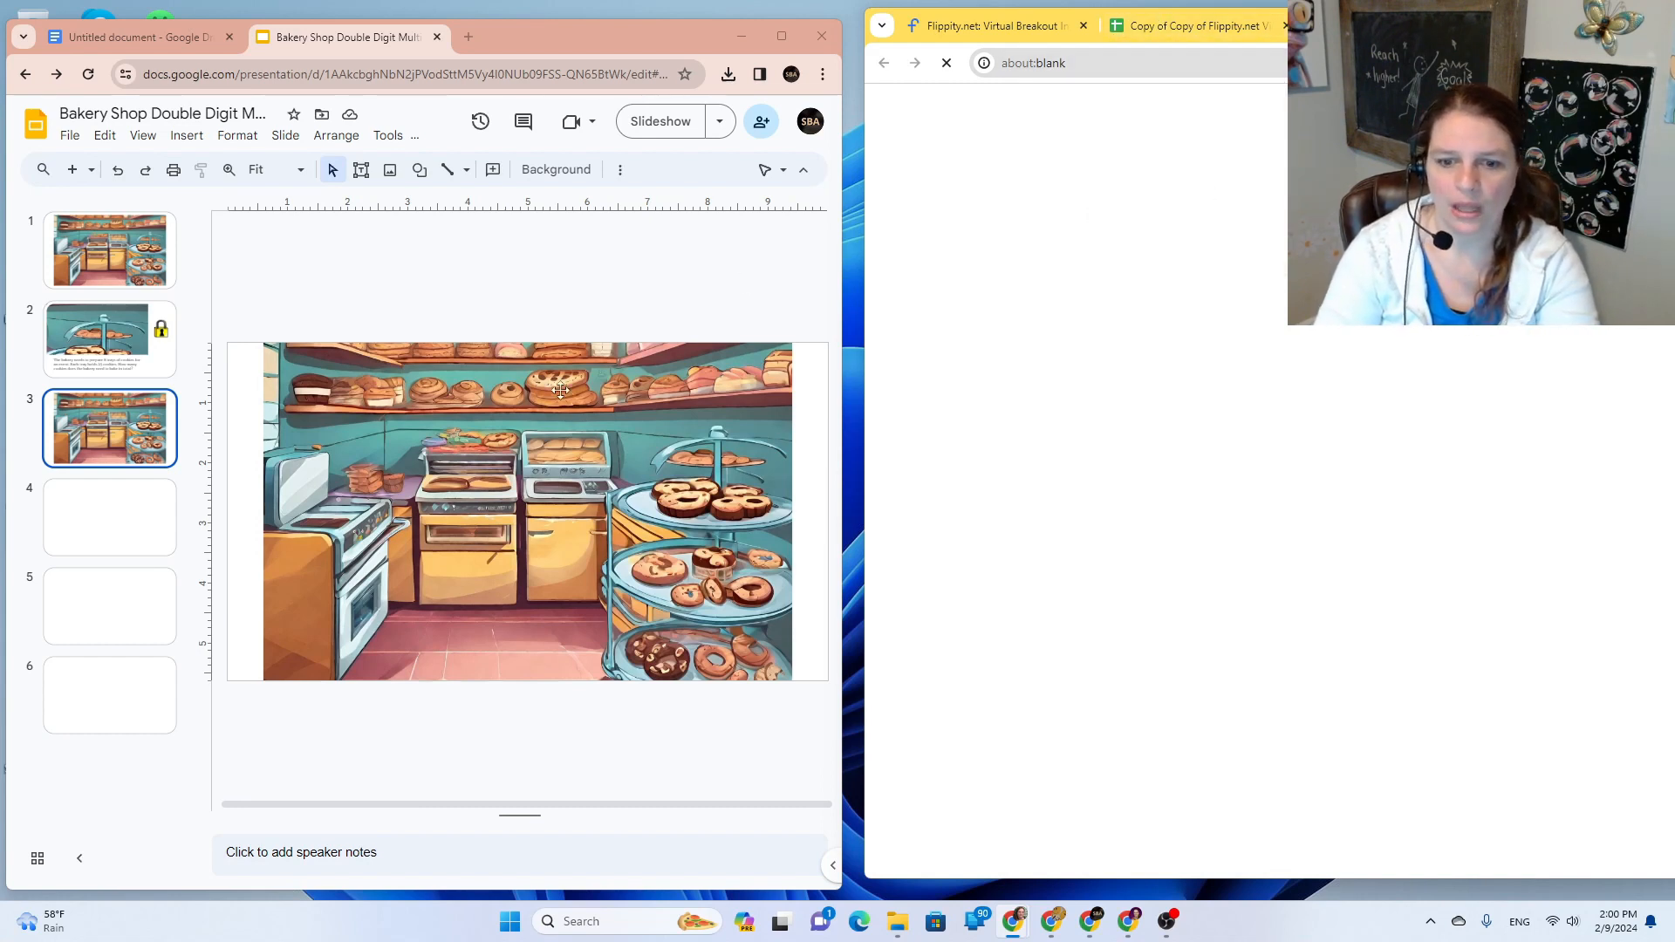
{"action": "left_click", "coordinate": [420, 169]}
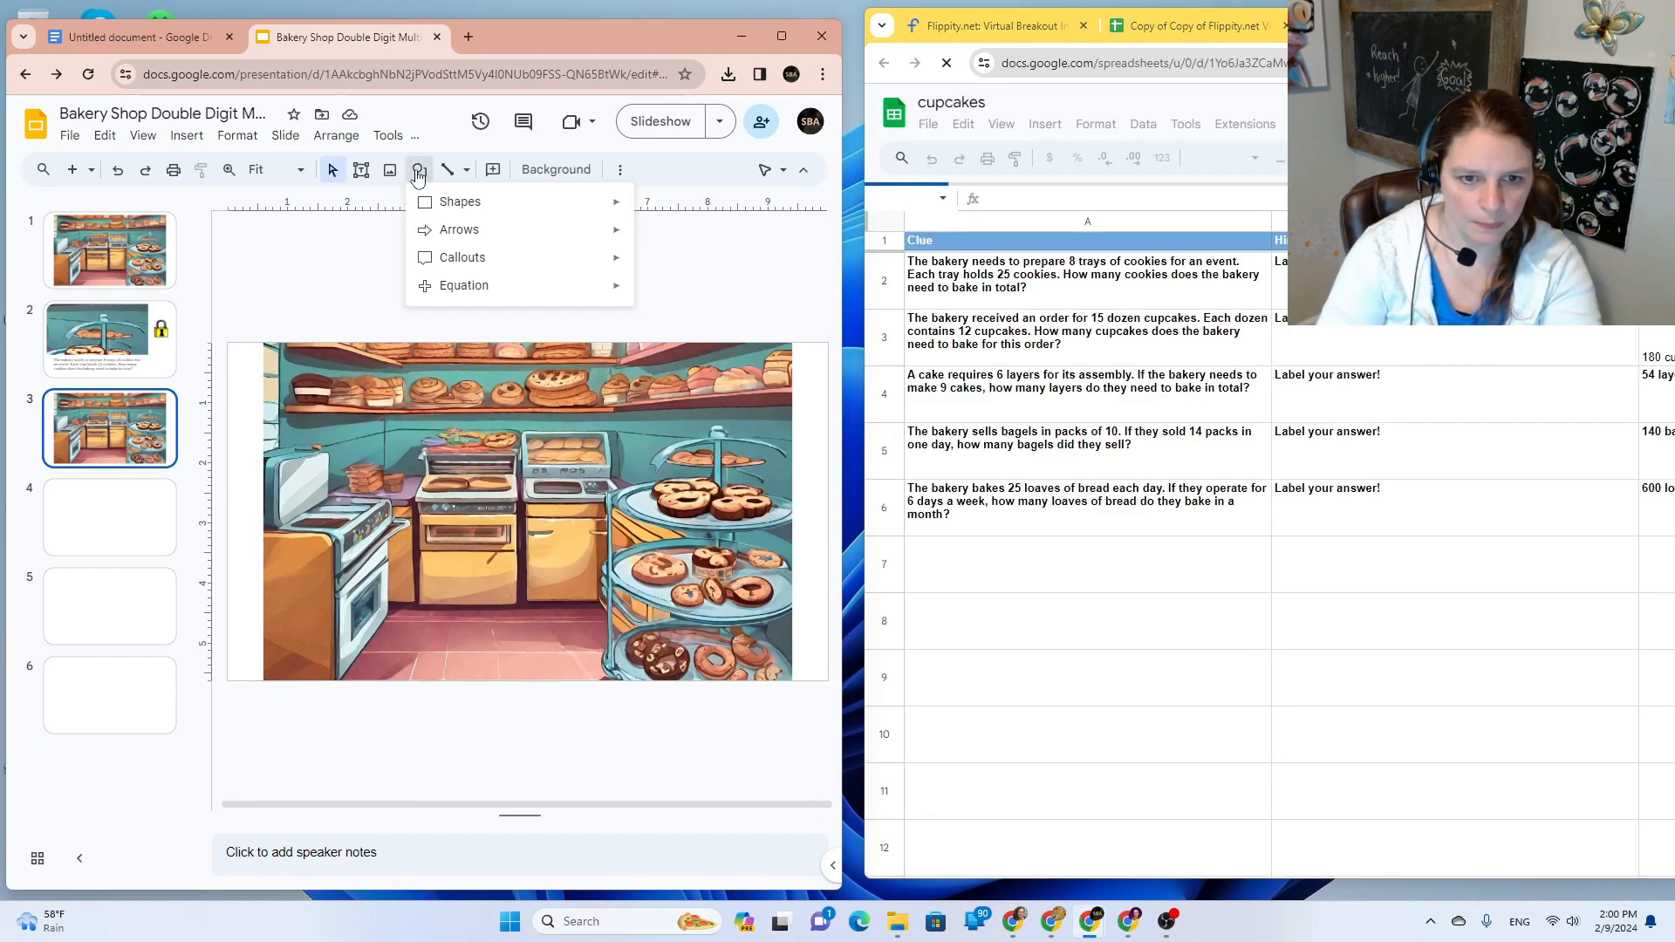
{"action": "mouse_move", "coordinate": [564, 219]}
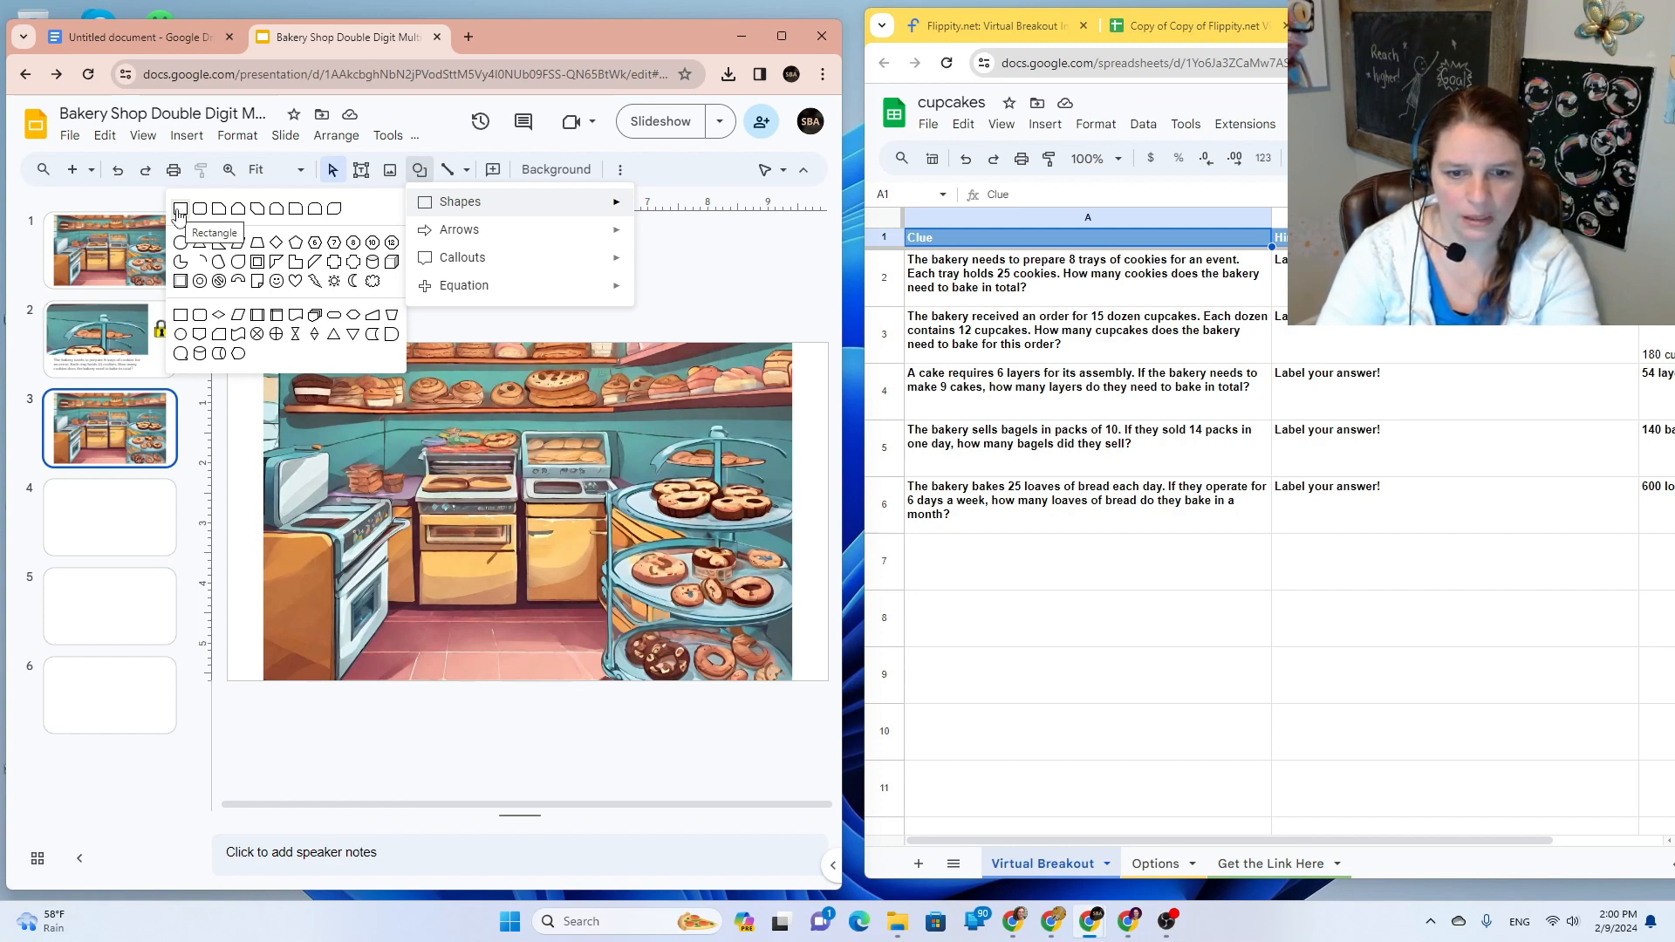
Step: Draw a rectangle over slide 3's left oven with transparent fill and an invisible border
{"action": "left_click", "coordinate": [181, 210]}
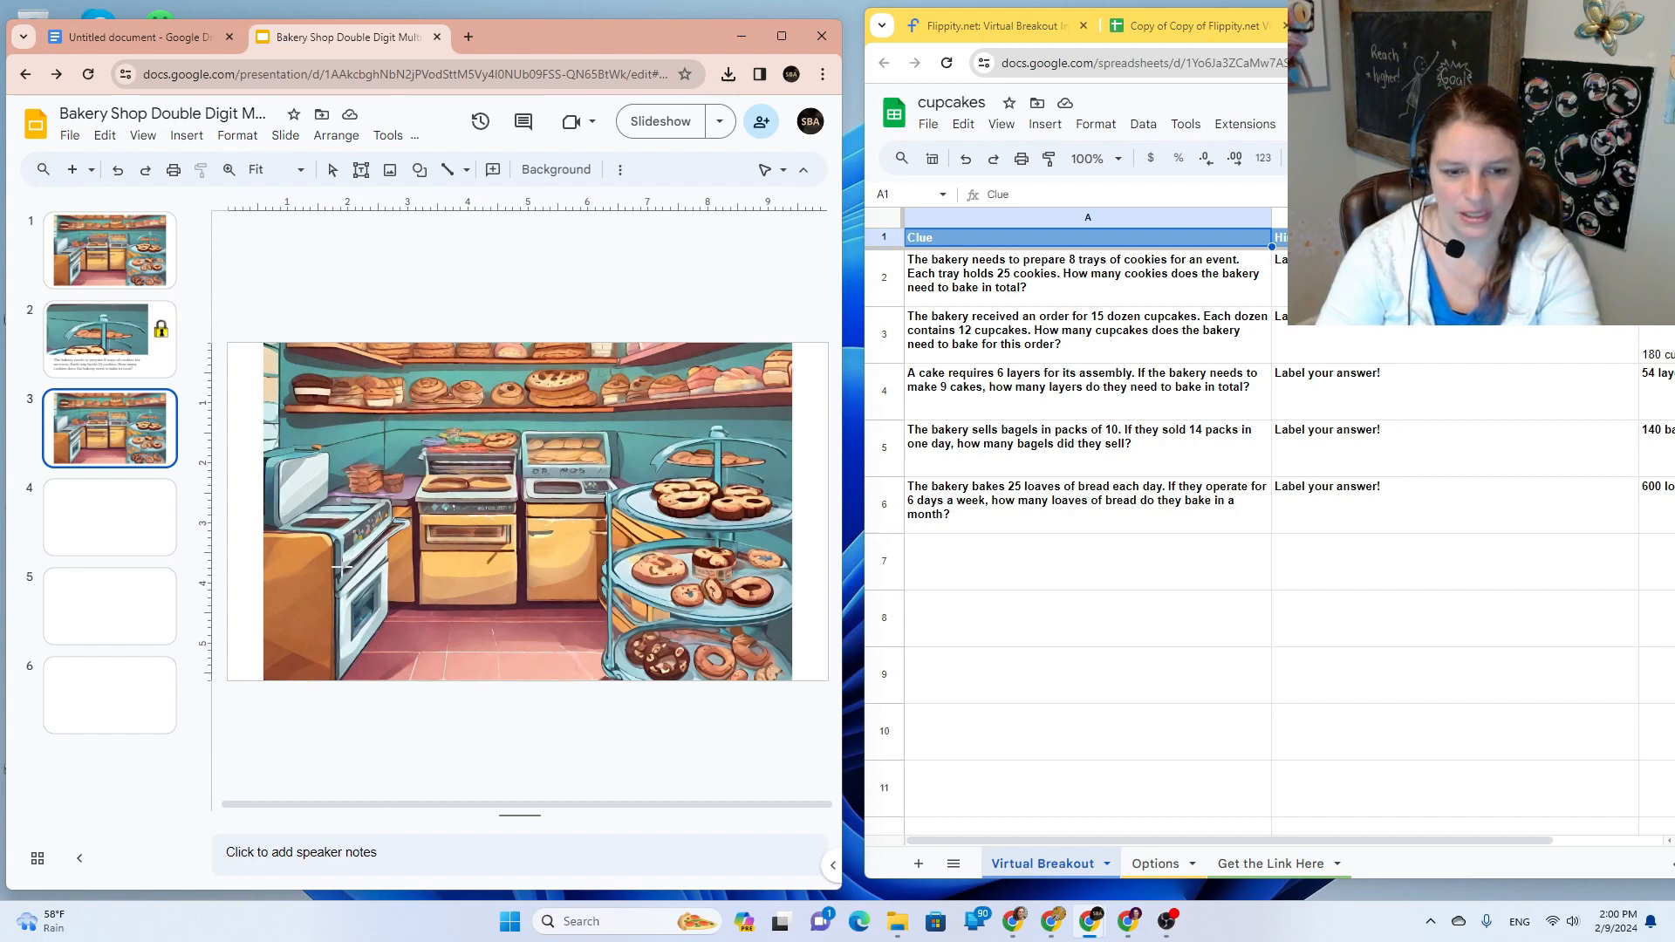
{"action": "left_click_drag", "start_coordinate": [342, 569], "coordinate": [389, 659]}
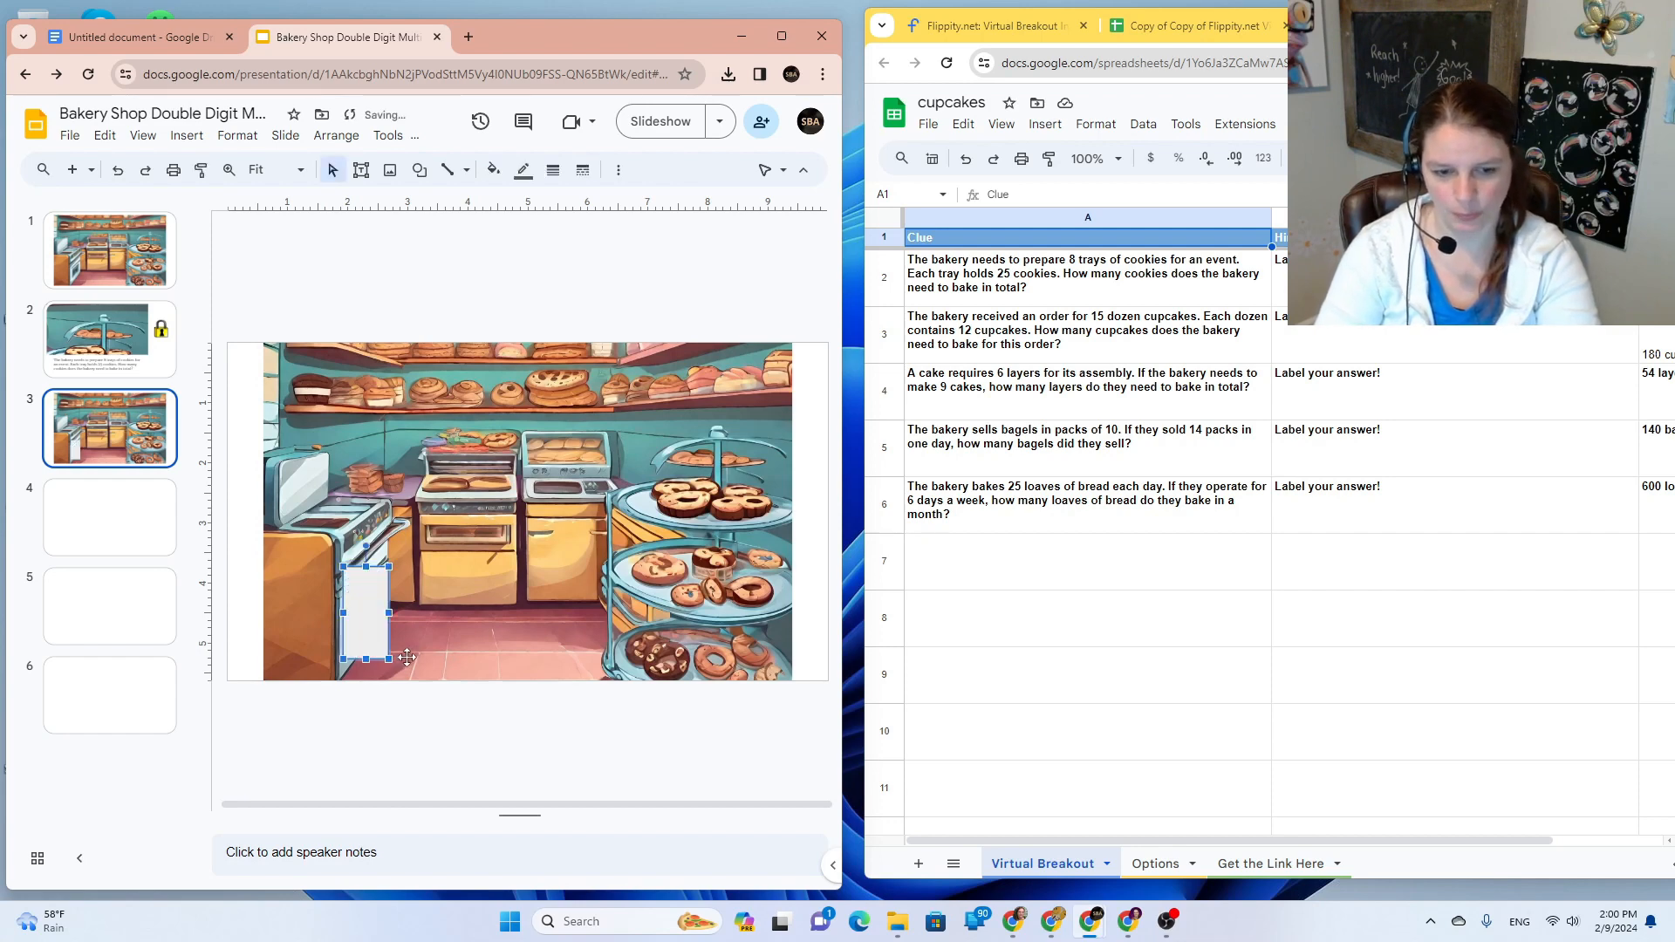
{"action": "left_click", "coordinate": [493, 169]}
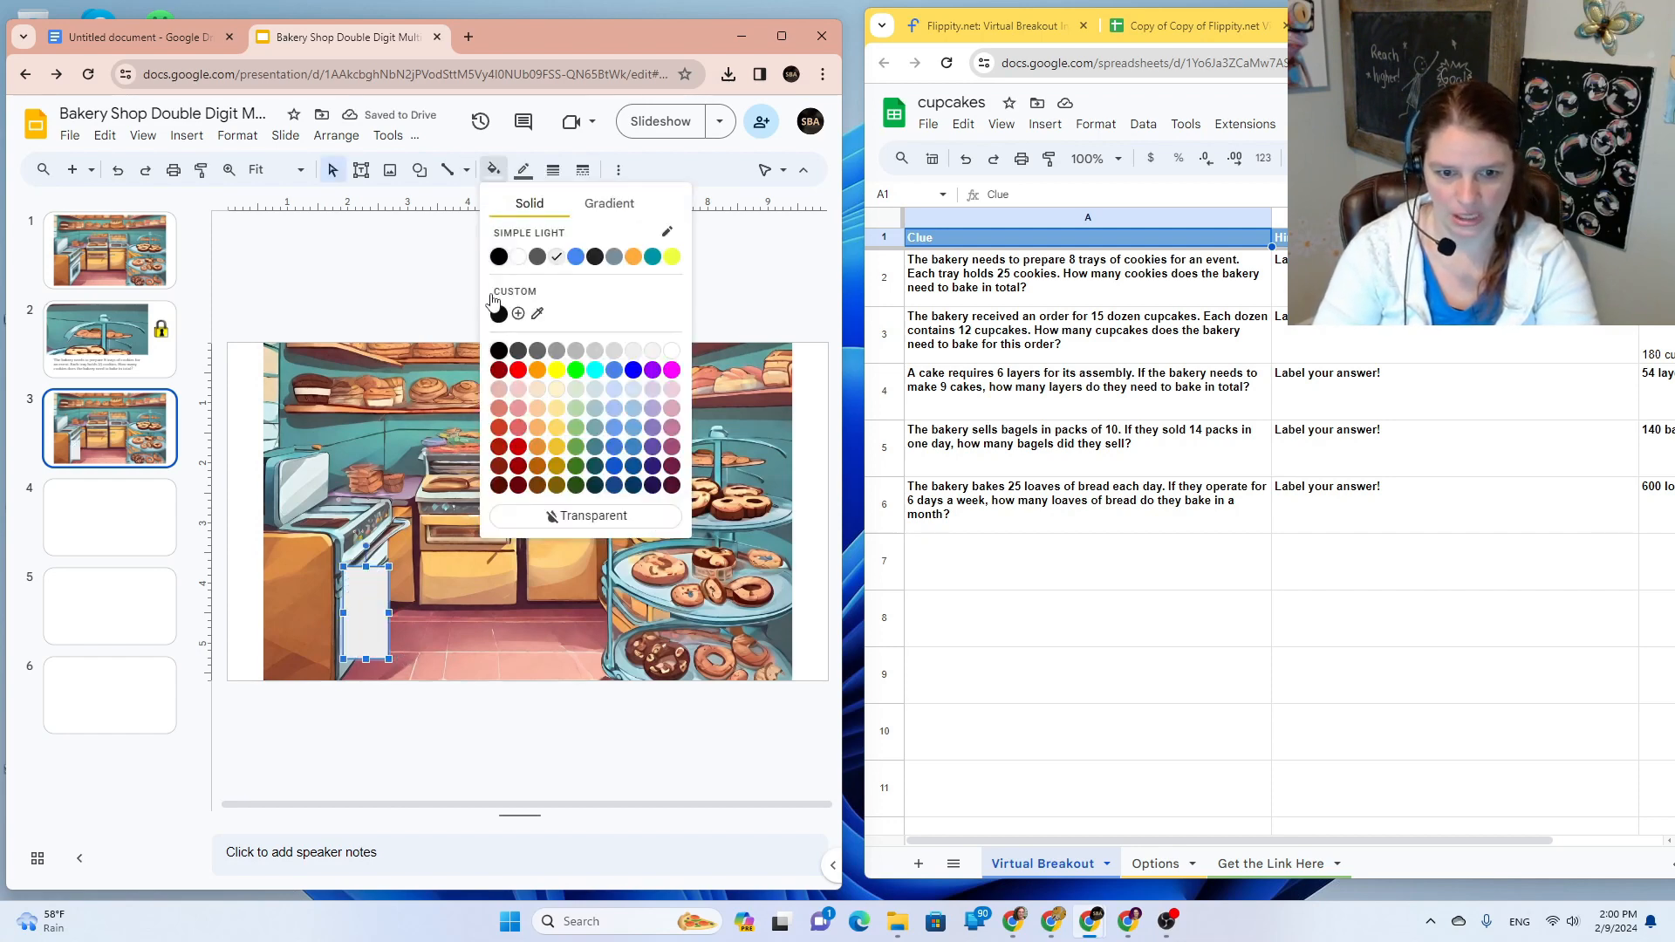
{"action": "left_click", "coordinate": [557, 514]}
{"action": "left_click", "coordinate": [524, 164]}
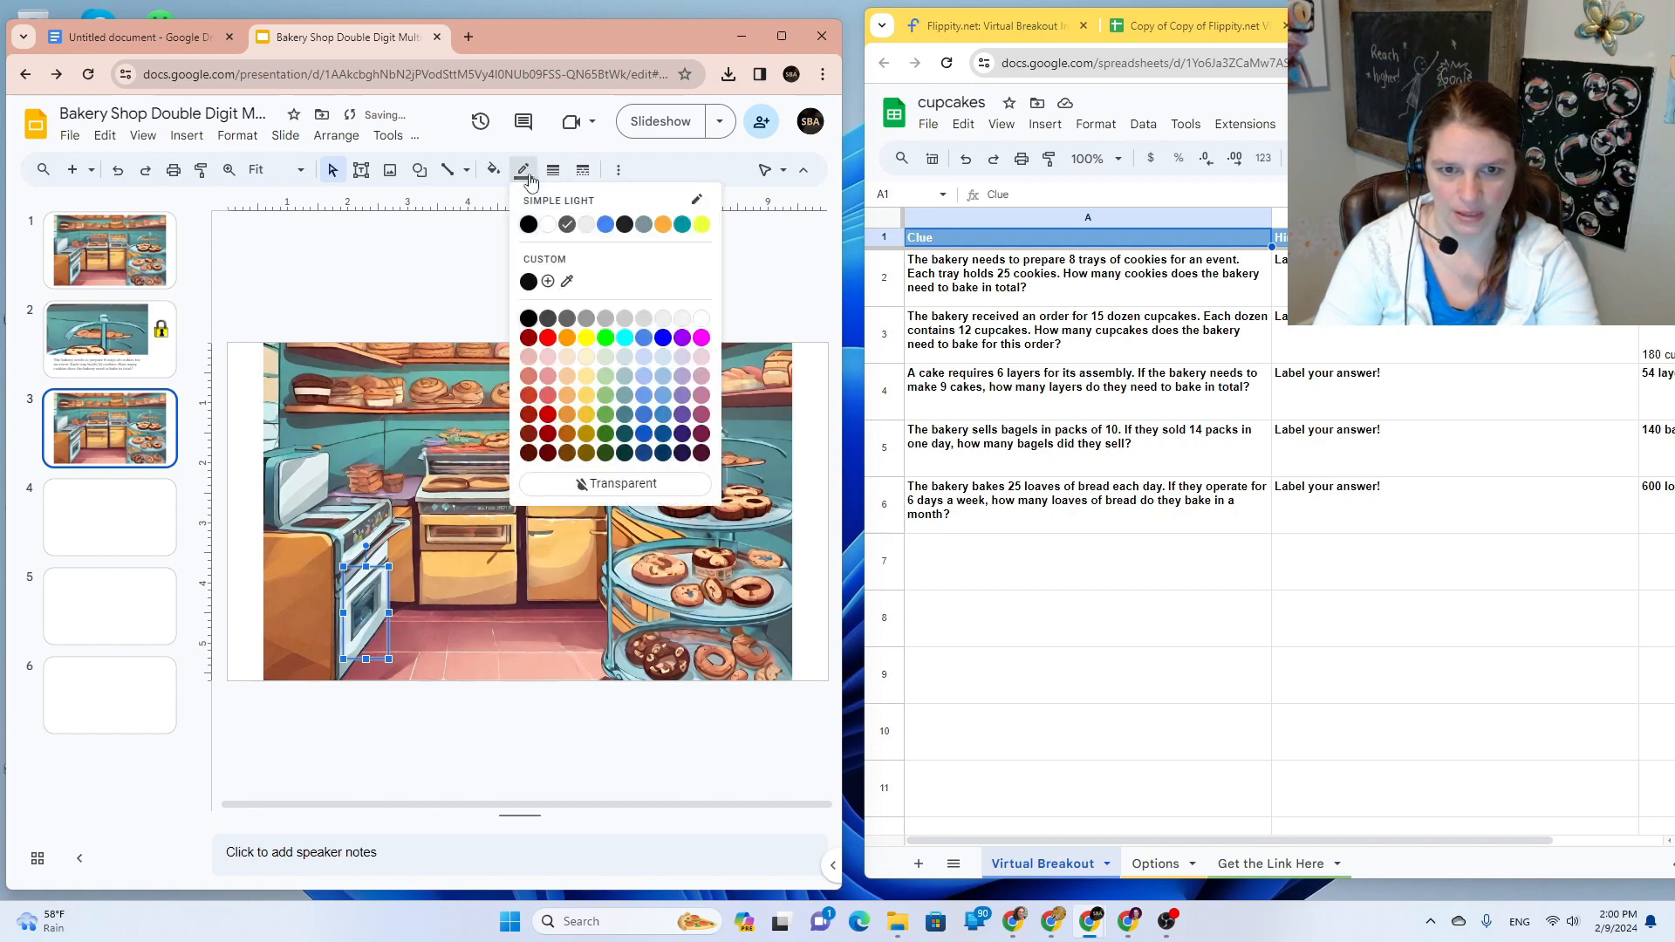
{"action": "left_click", "coordinate": [612, 483]}
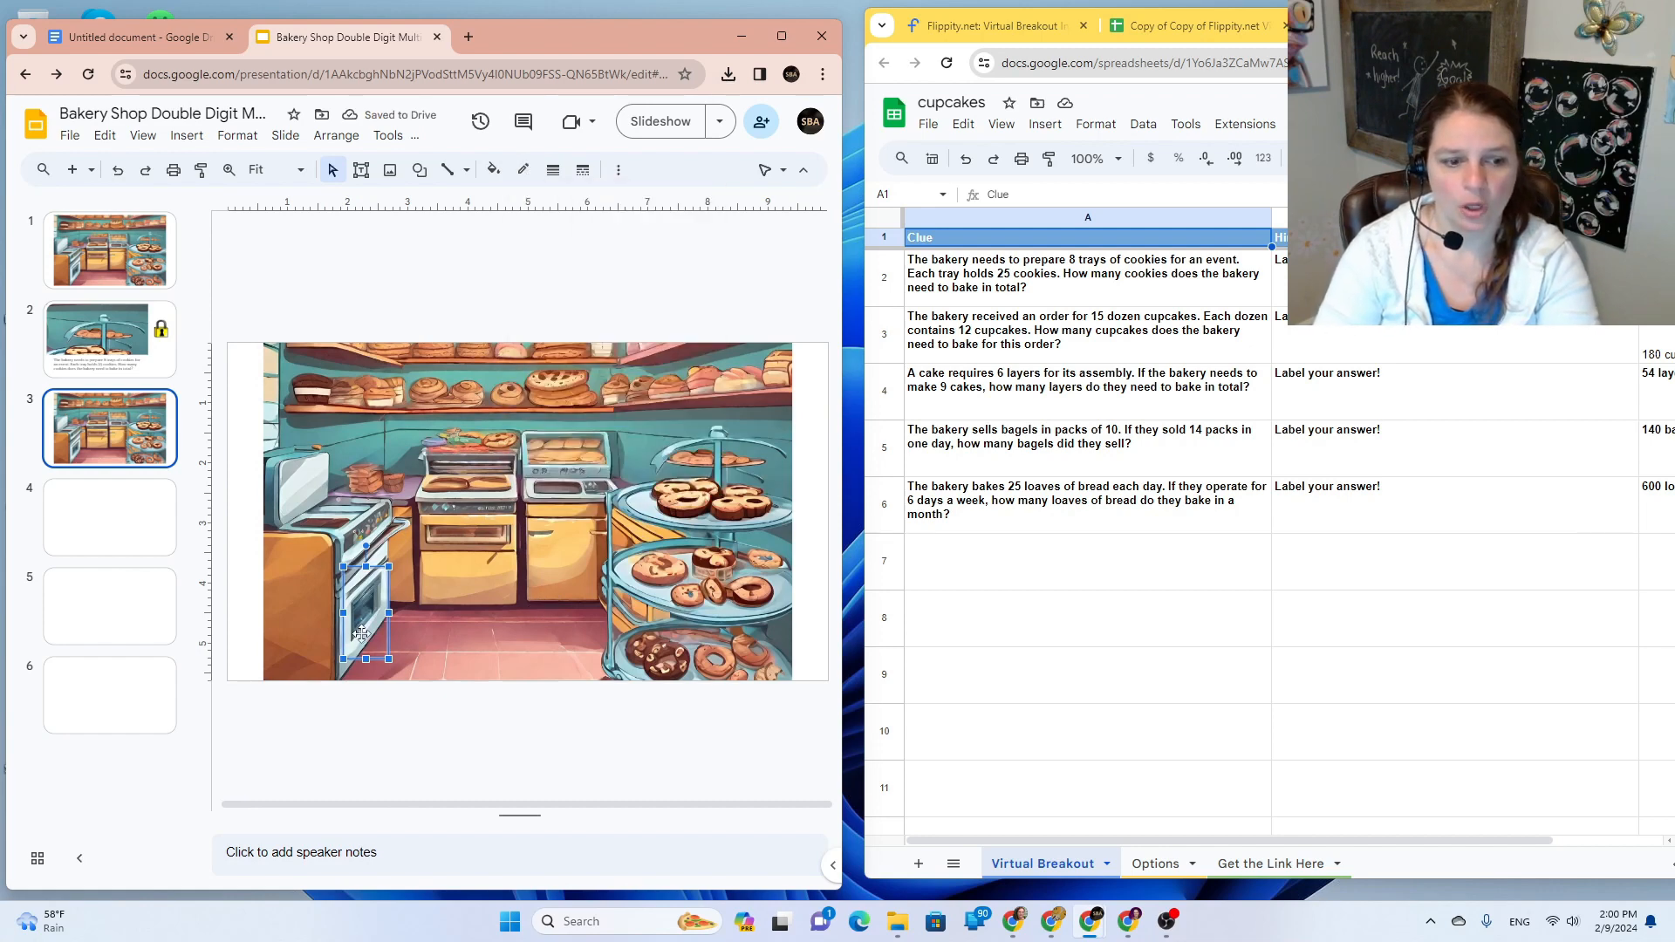
Step: Link the oven box to Slide 4
{"action": "left_click", "coordinate": [618, 169]}
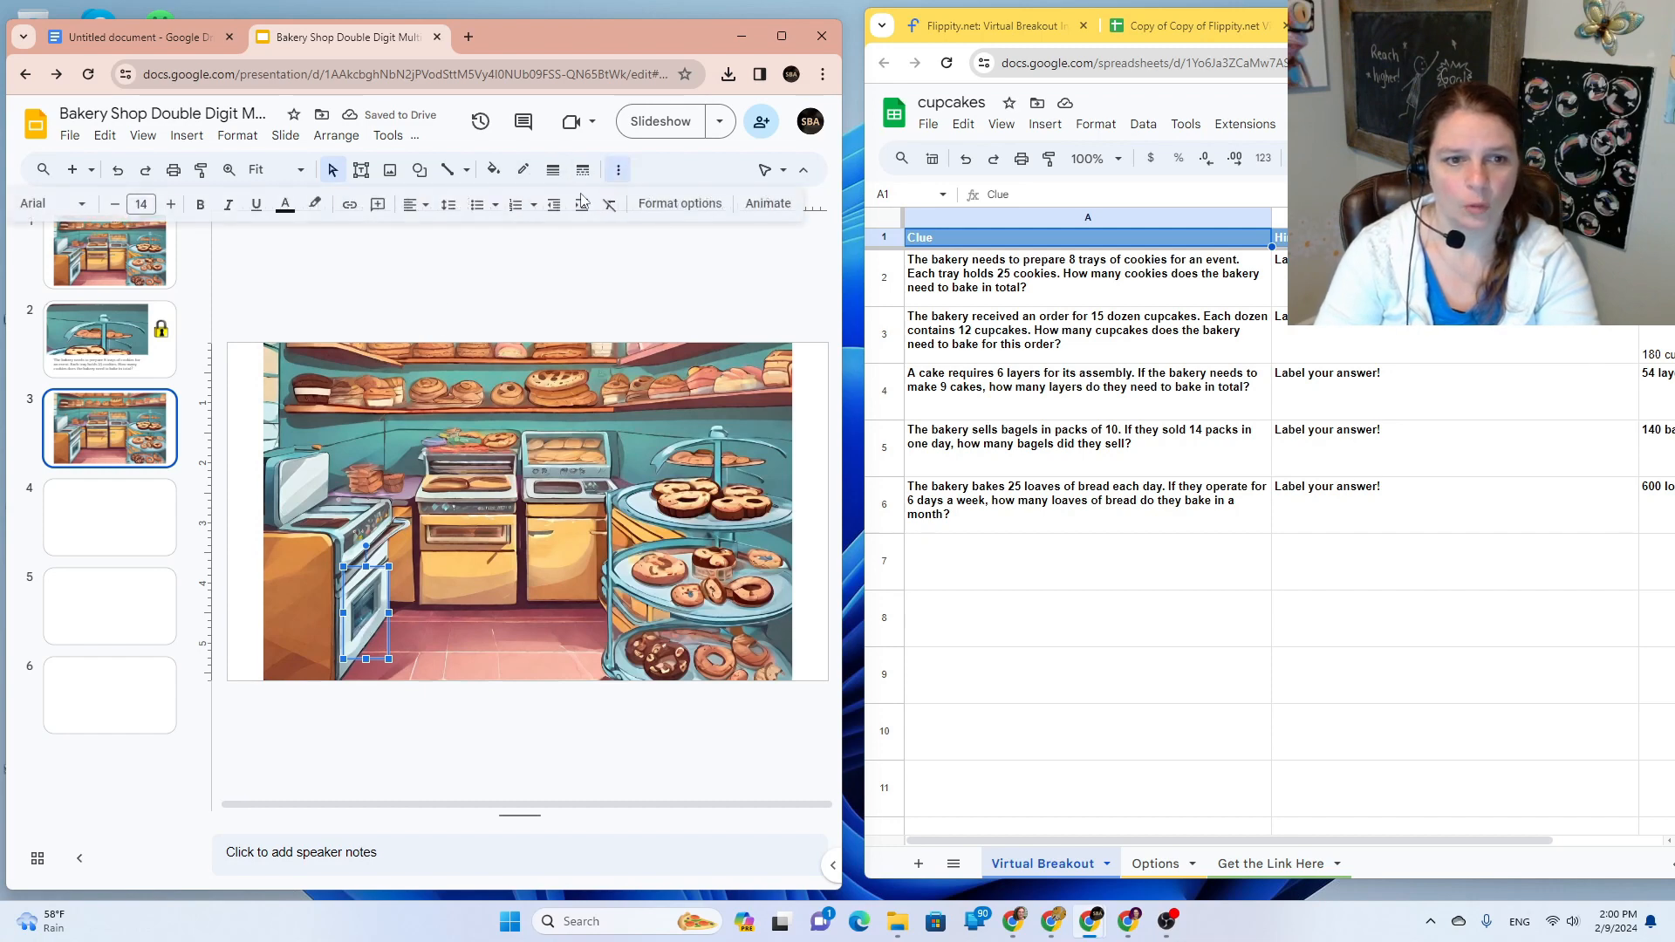
{"action": "left_click", "coordinate": [350, 204]}
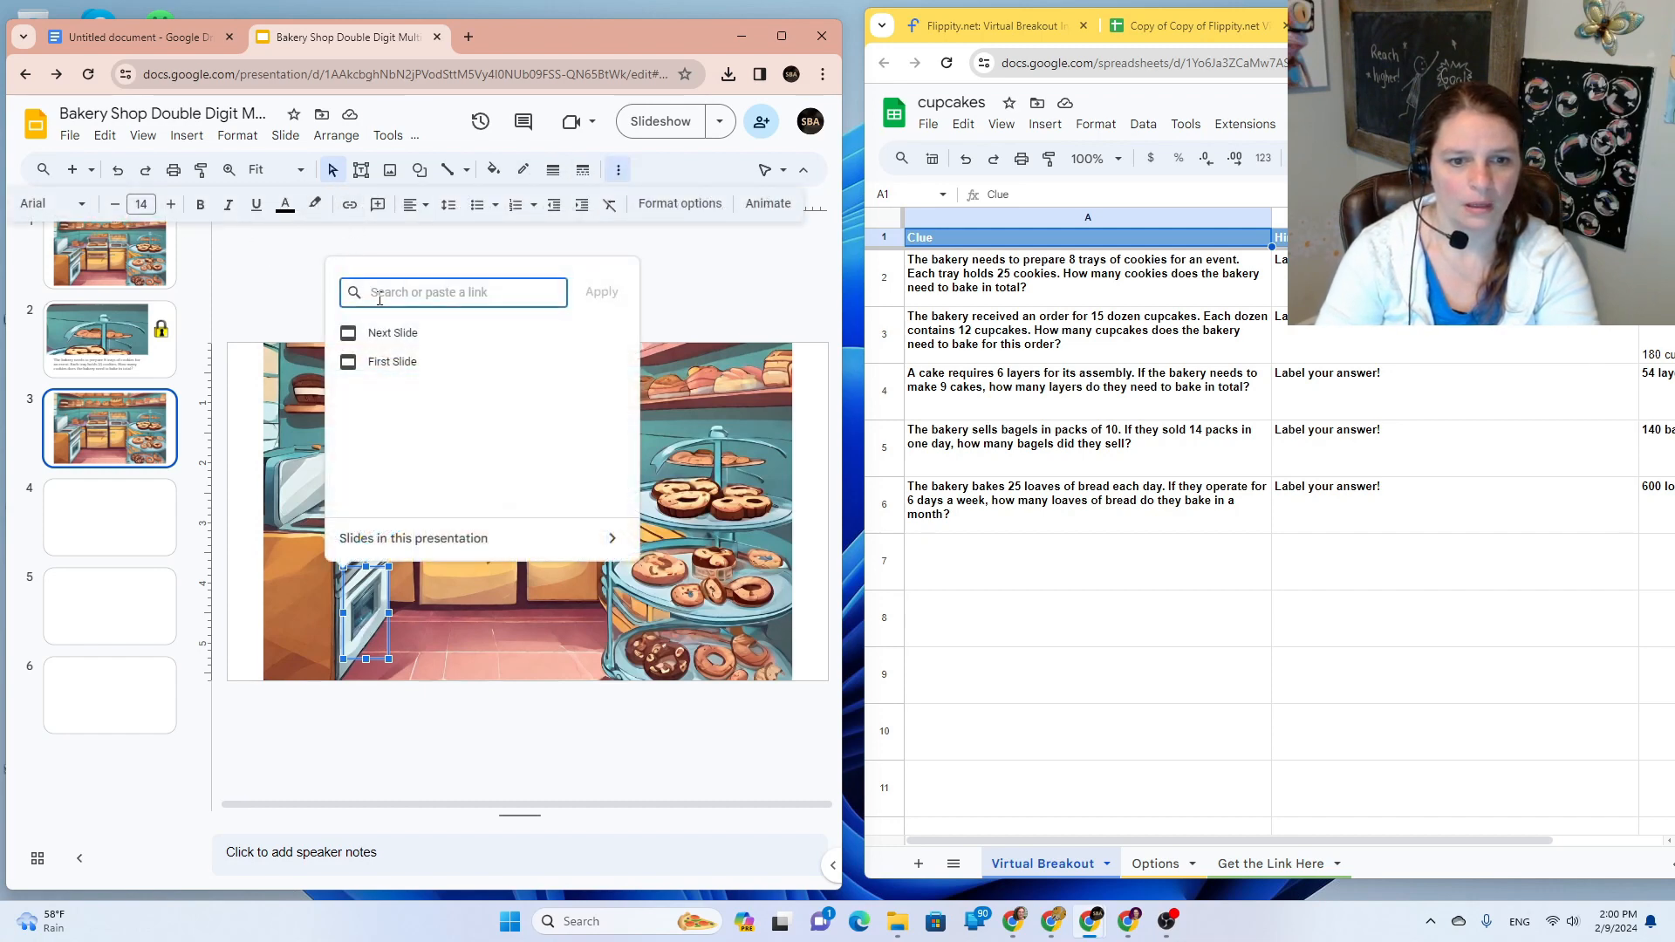
{"action": "type", "text": "slide 4"}
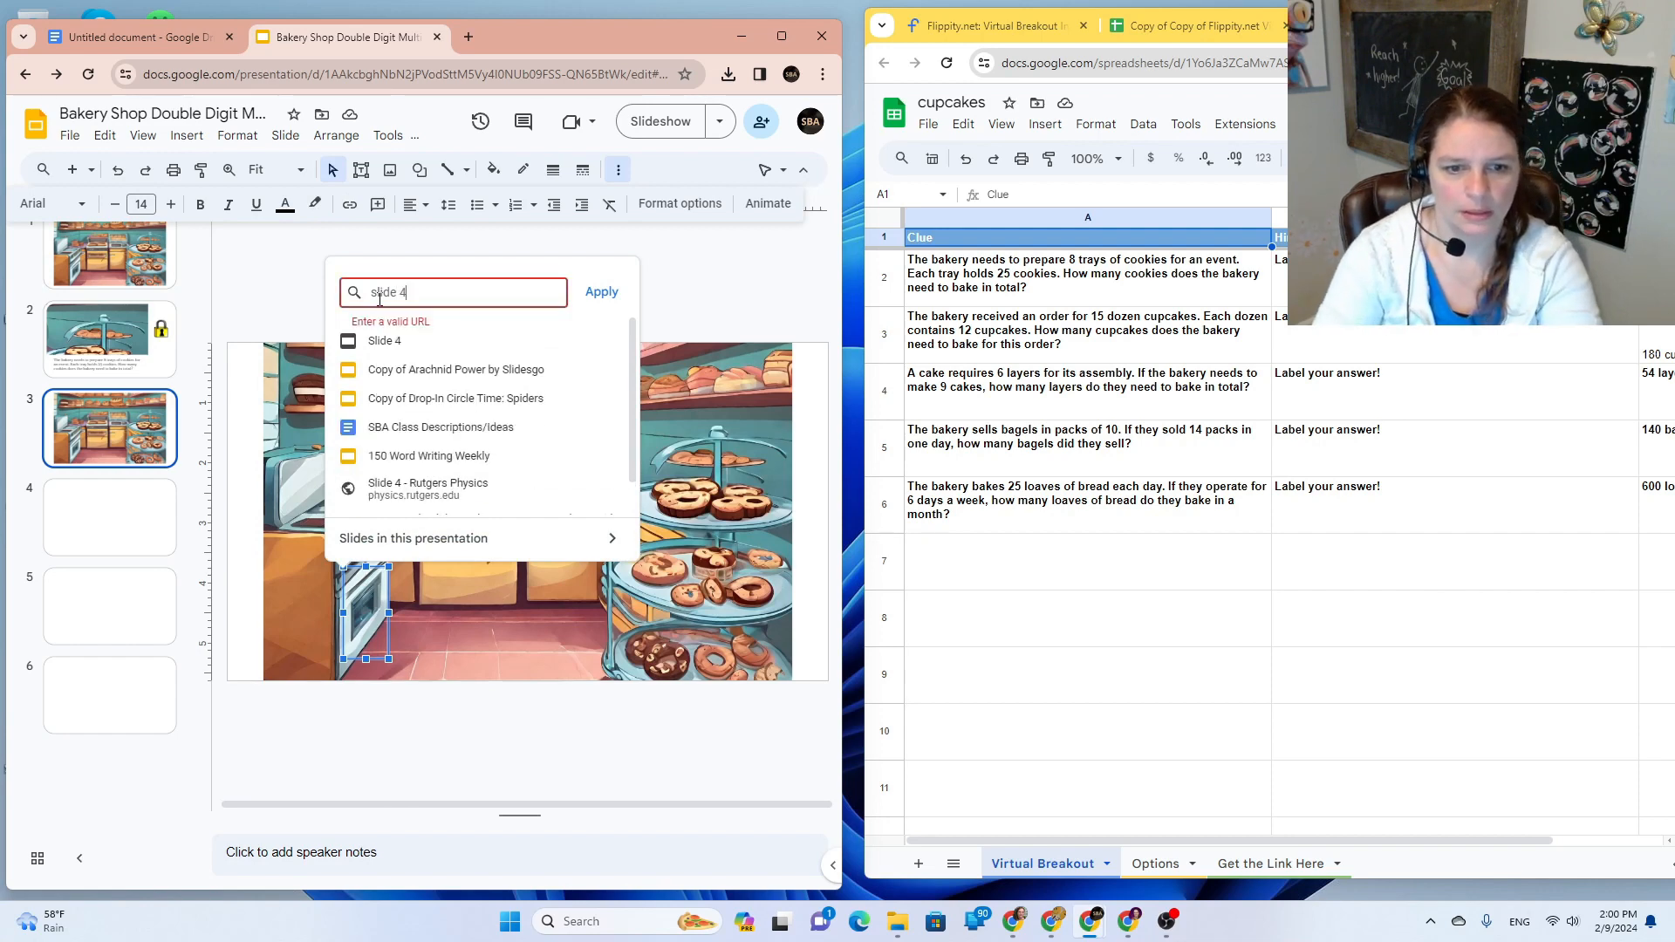
{"action": "left_click", "coordinate": [400, 339]}
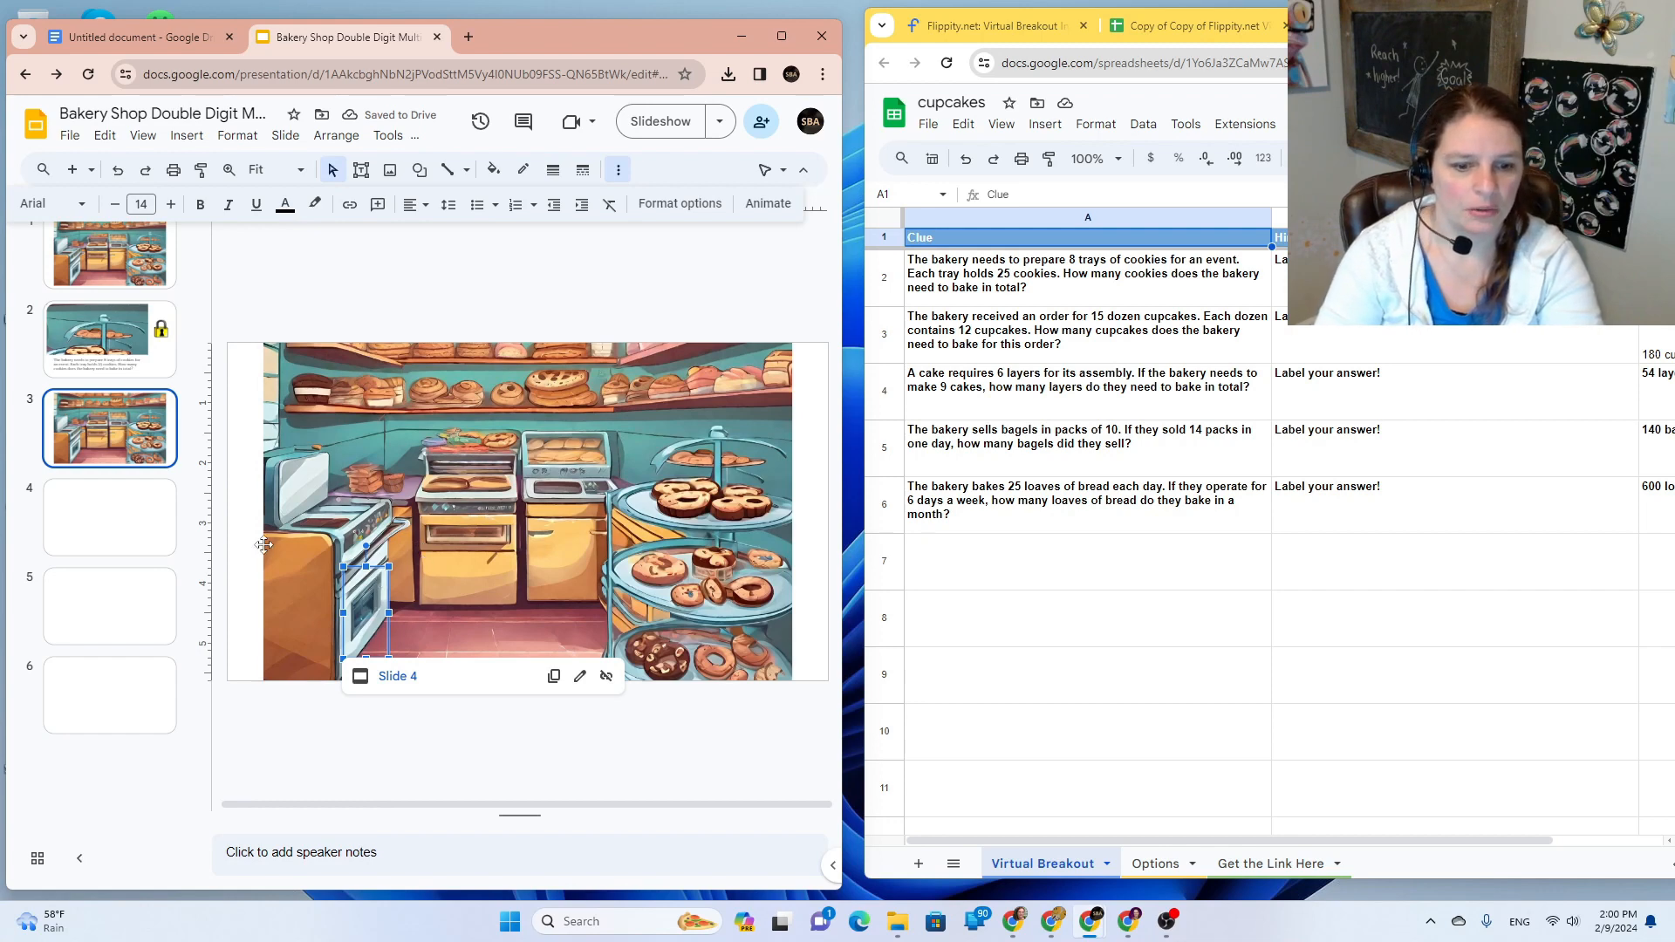
{"action": "left_click", "coordinate": [141, 535]}
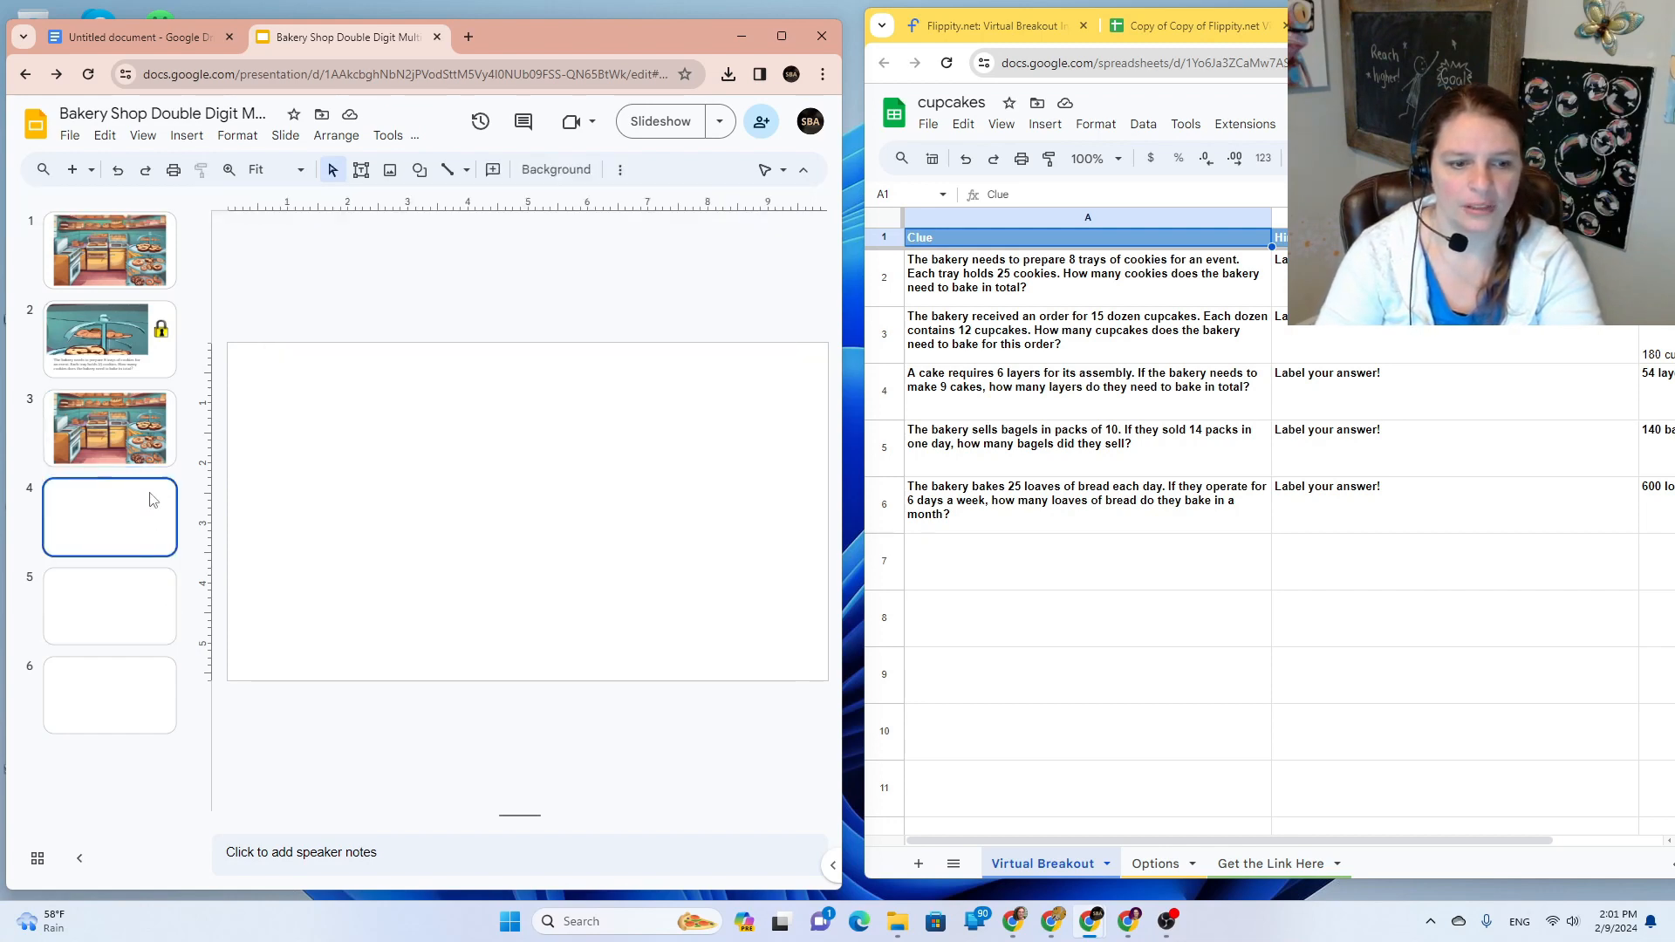
Step: Screenshot the oven and floor area of the bakery scene and paste it enlarged onto slide 4
{"action": "left_click", "coordinate": [157, 447]}
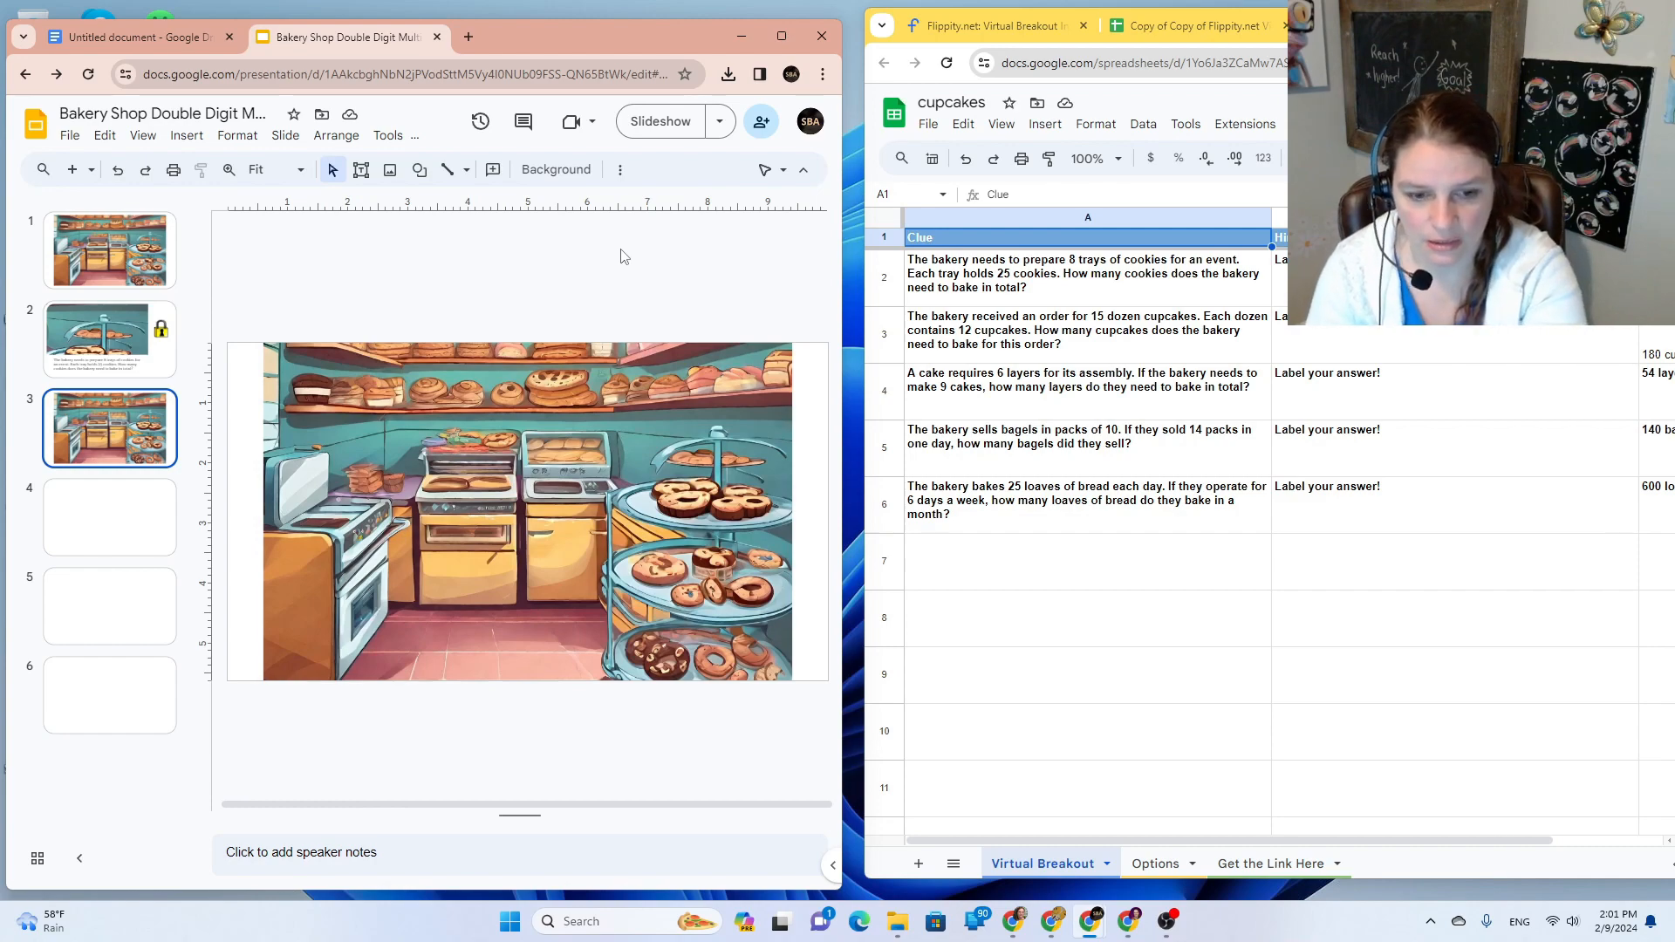
{"action": "key", "text": "super+shift+s"}
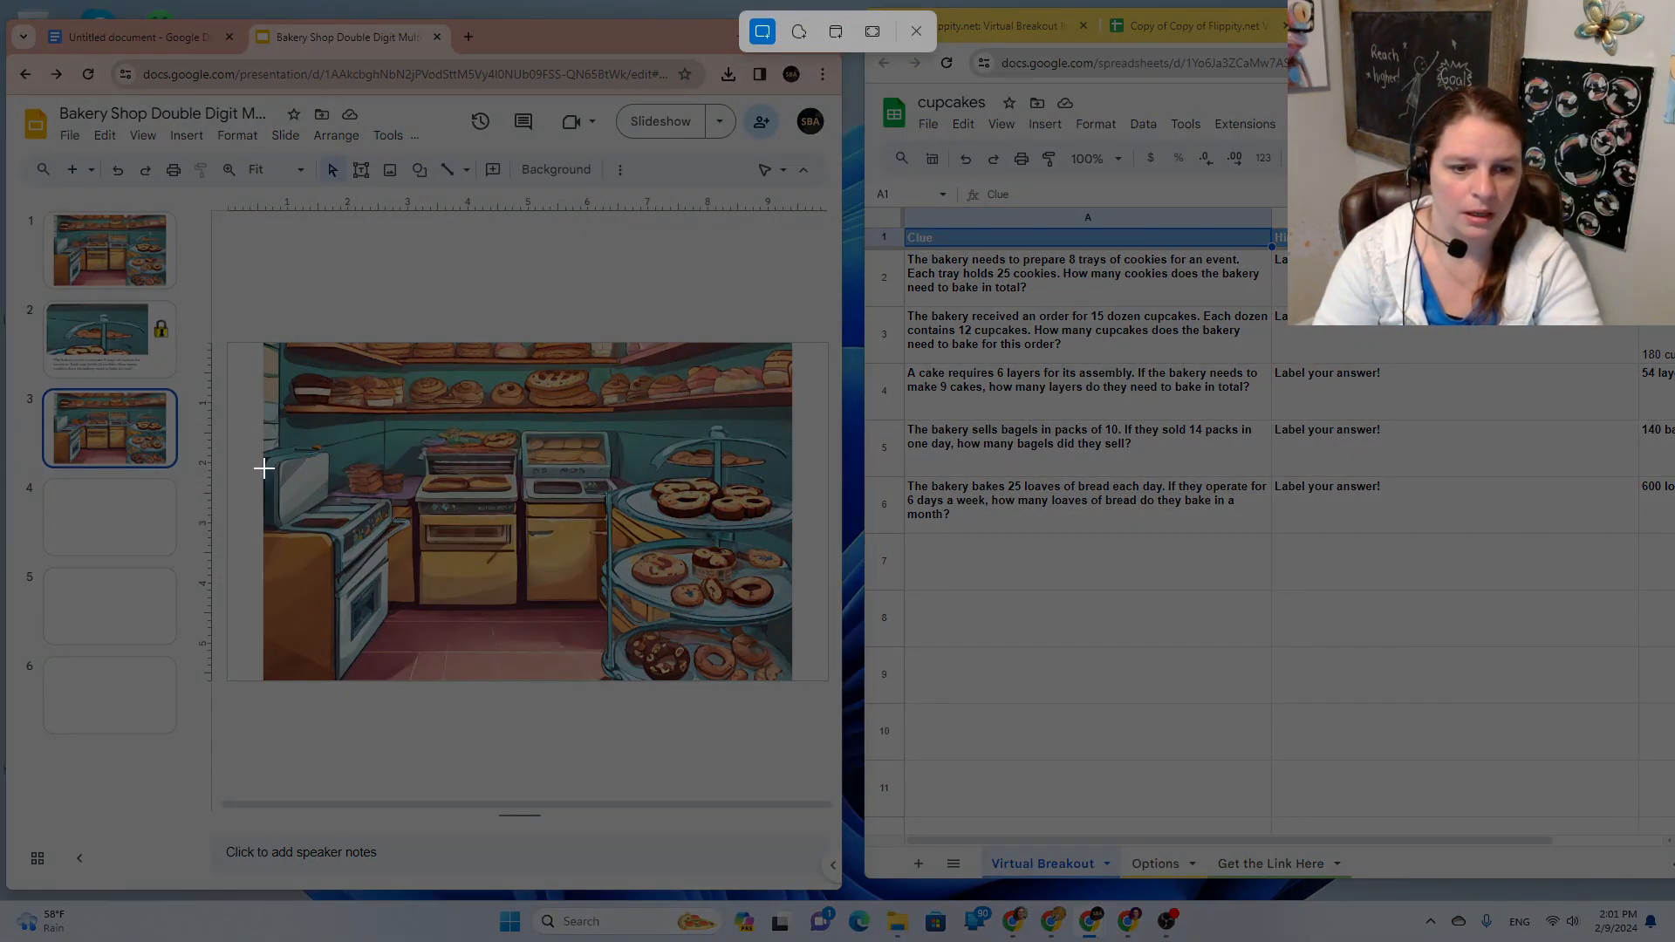
{"action": "left_click_drag", "start_coordinate": [261, 451], "coordinate": [410, 683]}
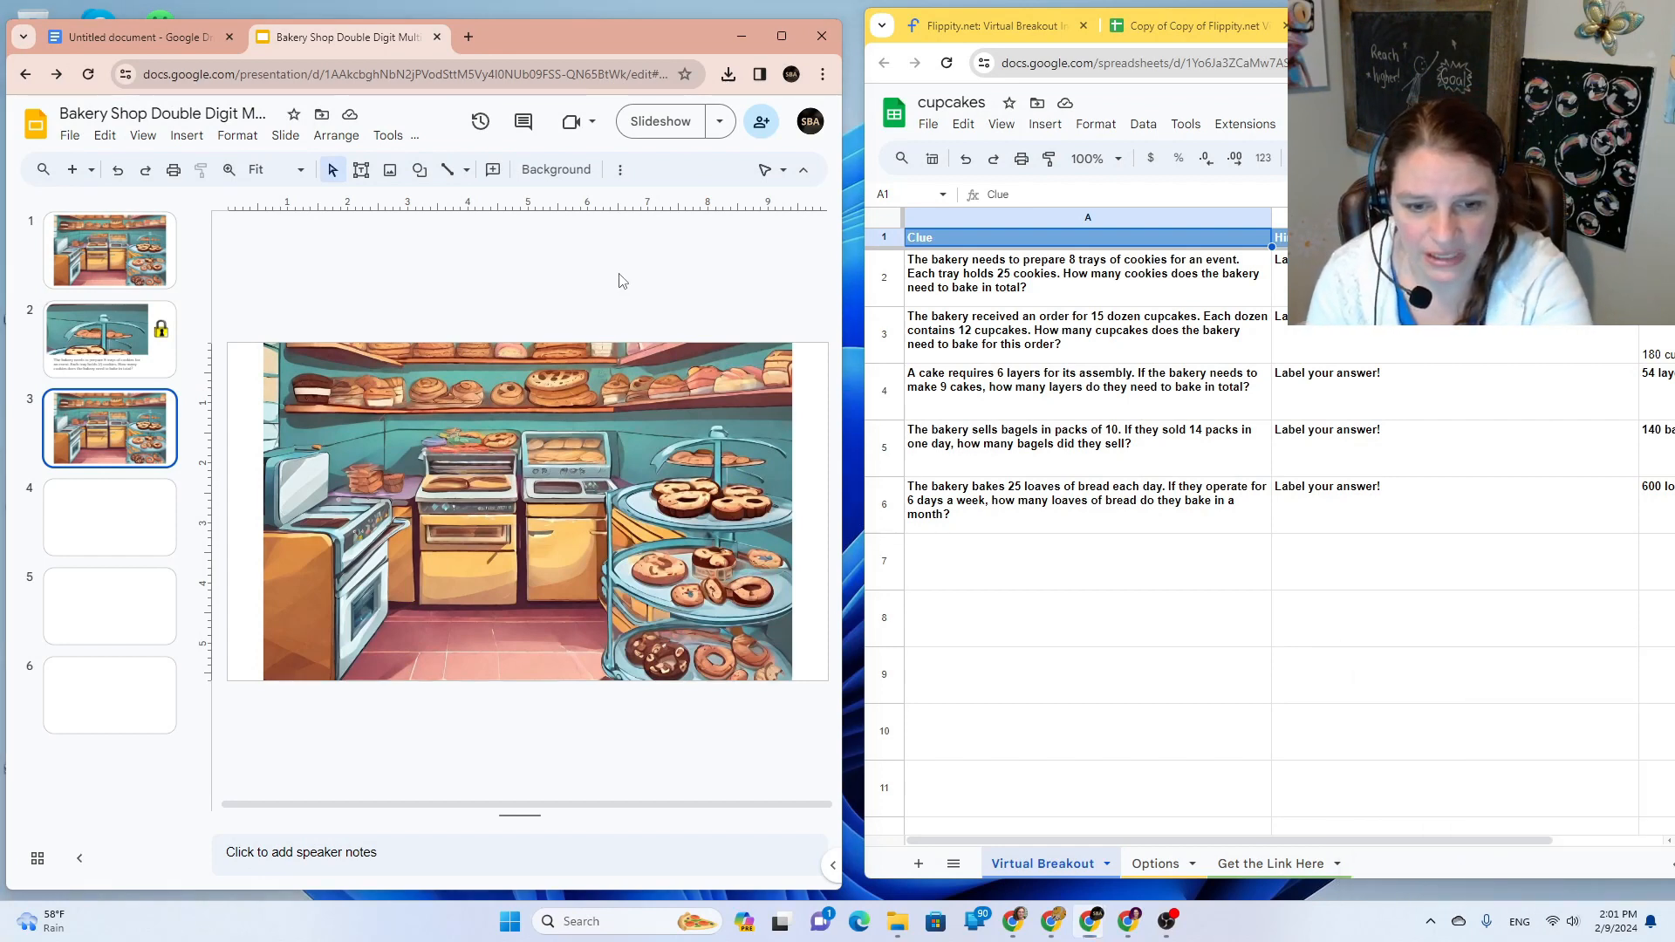
{"action": "key", "text": "super+shift+s"}
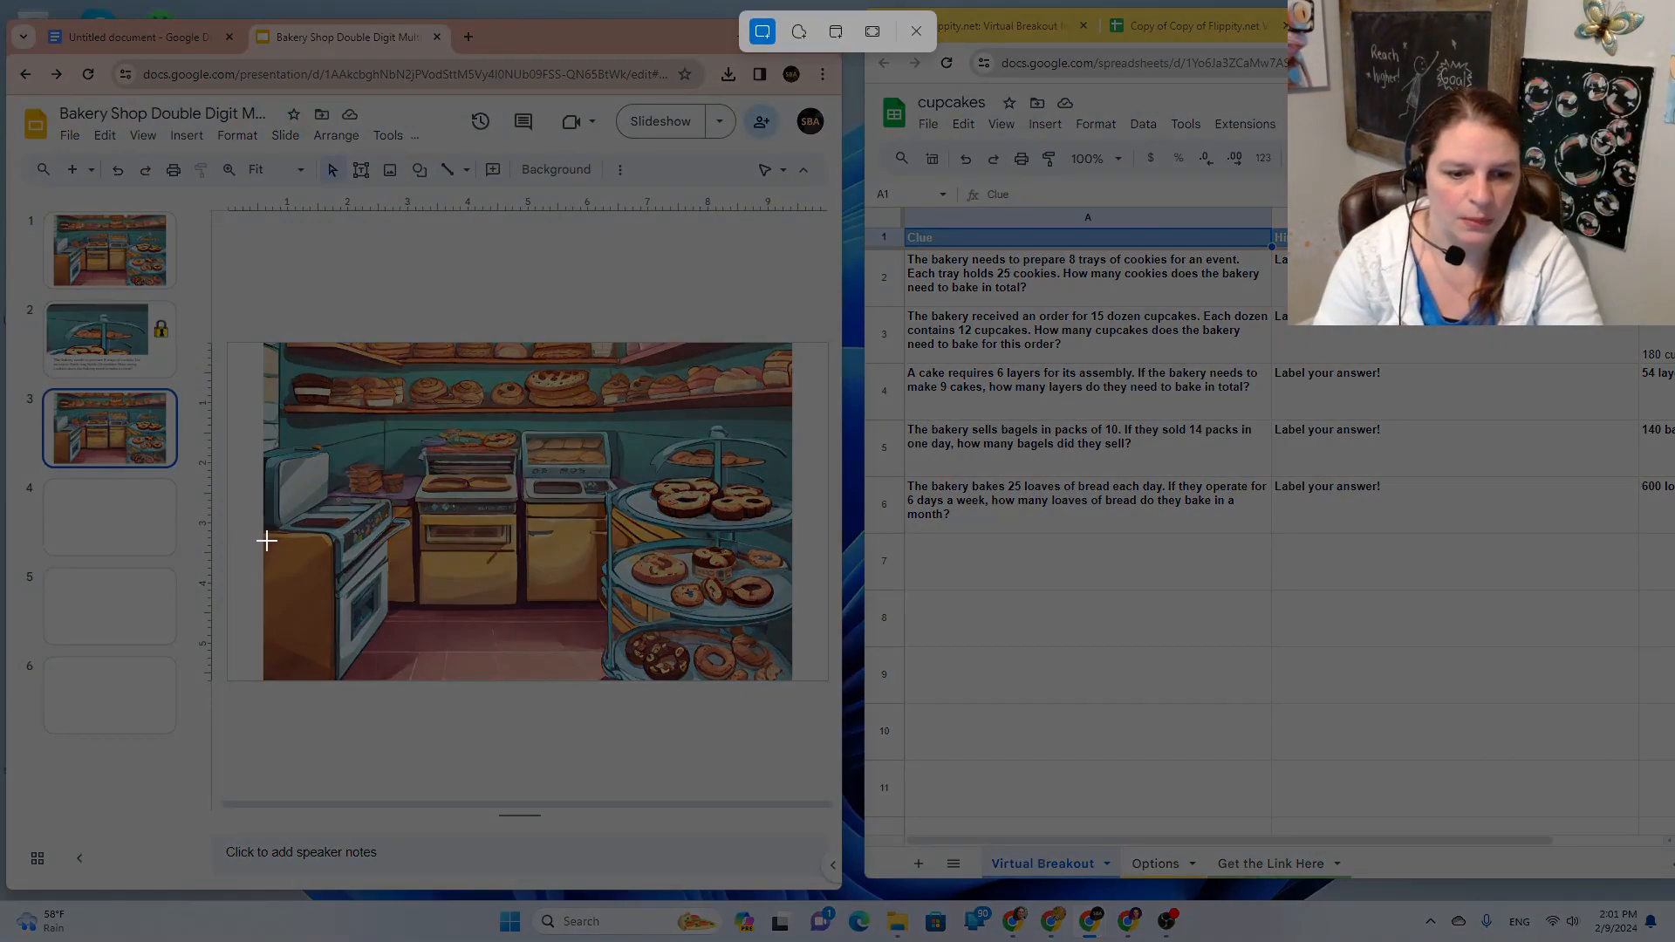
{"action": "left_click_drag", "start_coordinate": [267, 568], "coordinate": [487, 680]}
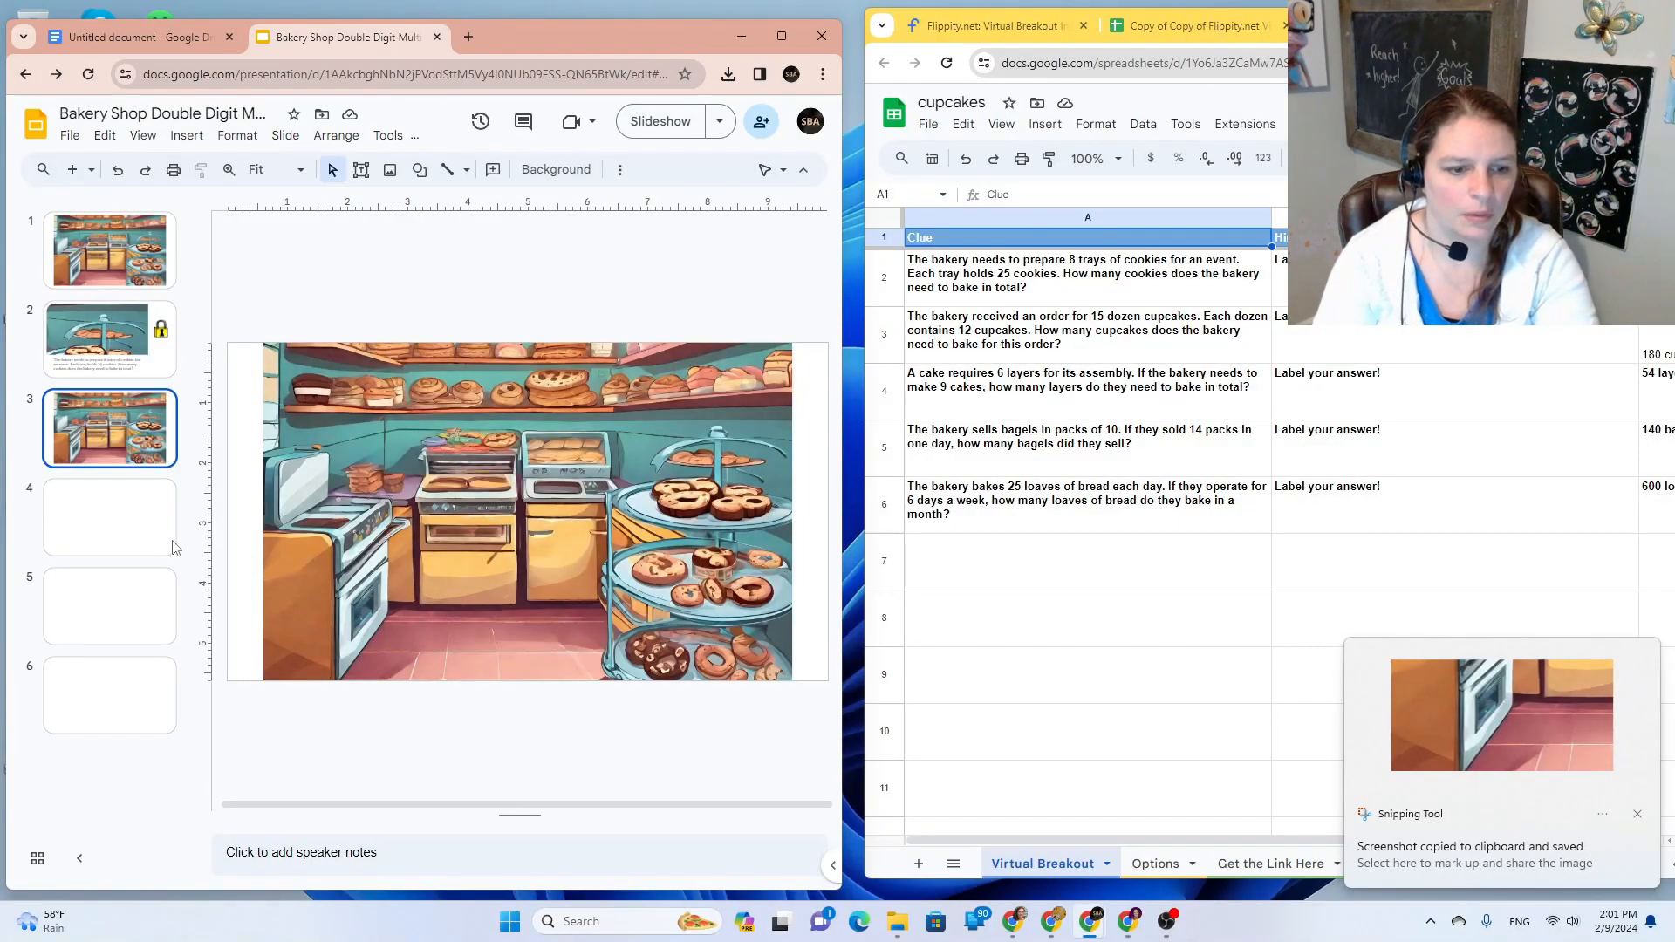
{"action": "left_click", "coordinate": [136, 529]}
{"action": "key", "text": "ctrl+v"}
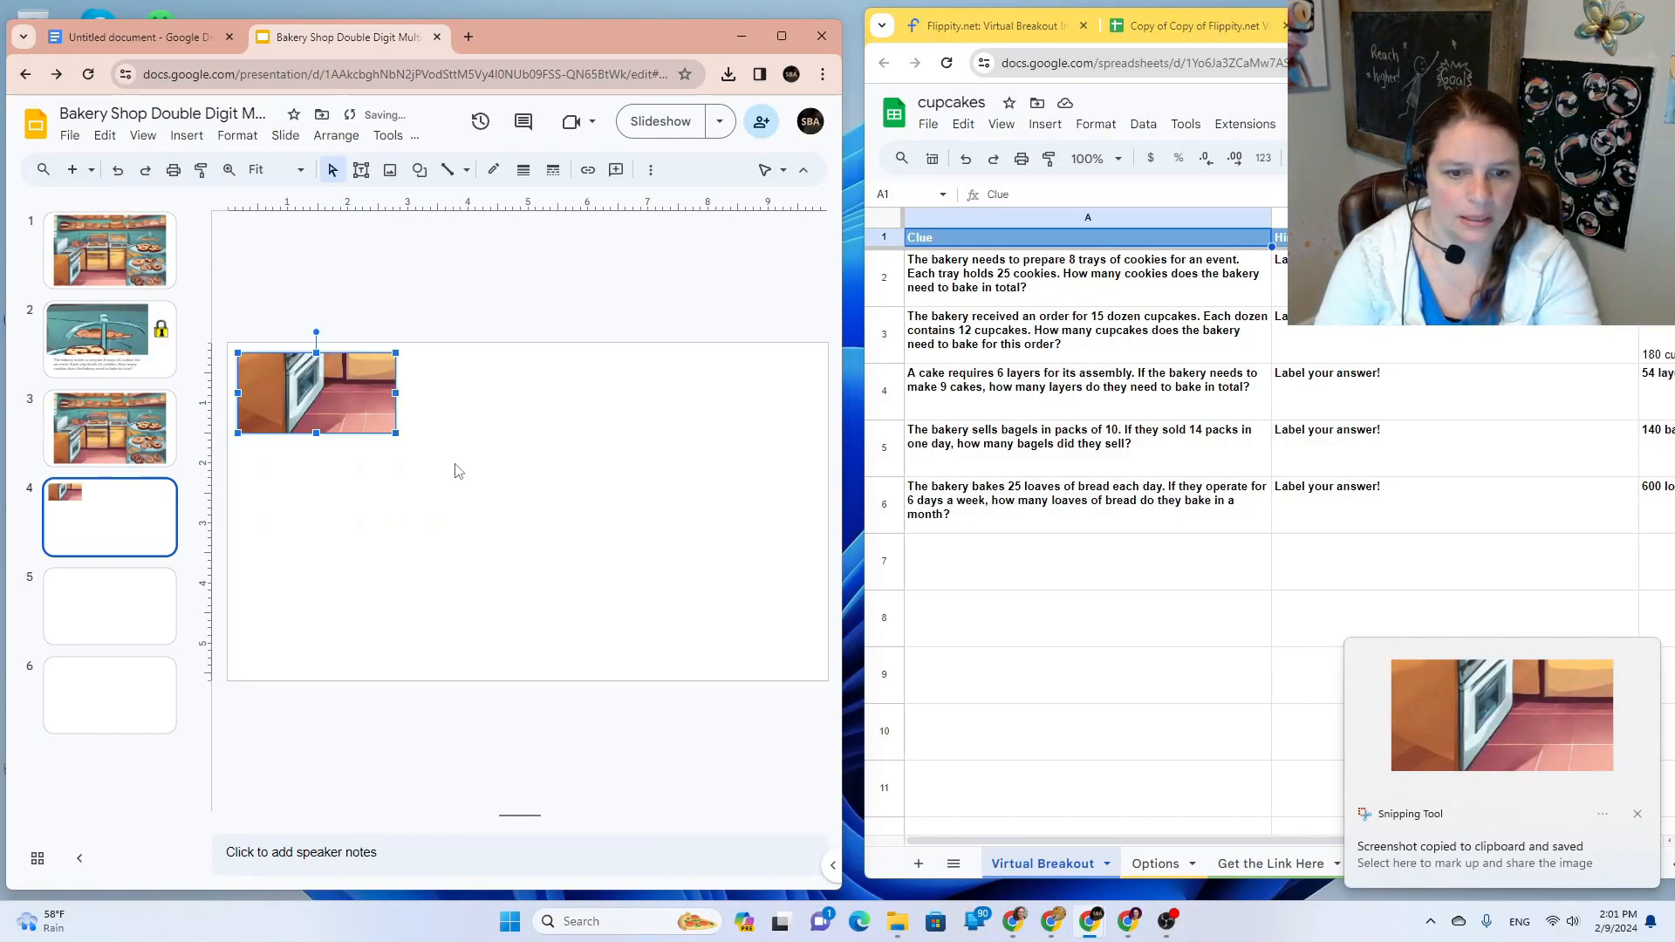
{"action": "left_click_drag", "start_coordinate": [397, 434], "coordinate": [583, 549]}
{"action": "left_click", "coordinate": [602, 579]}
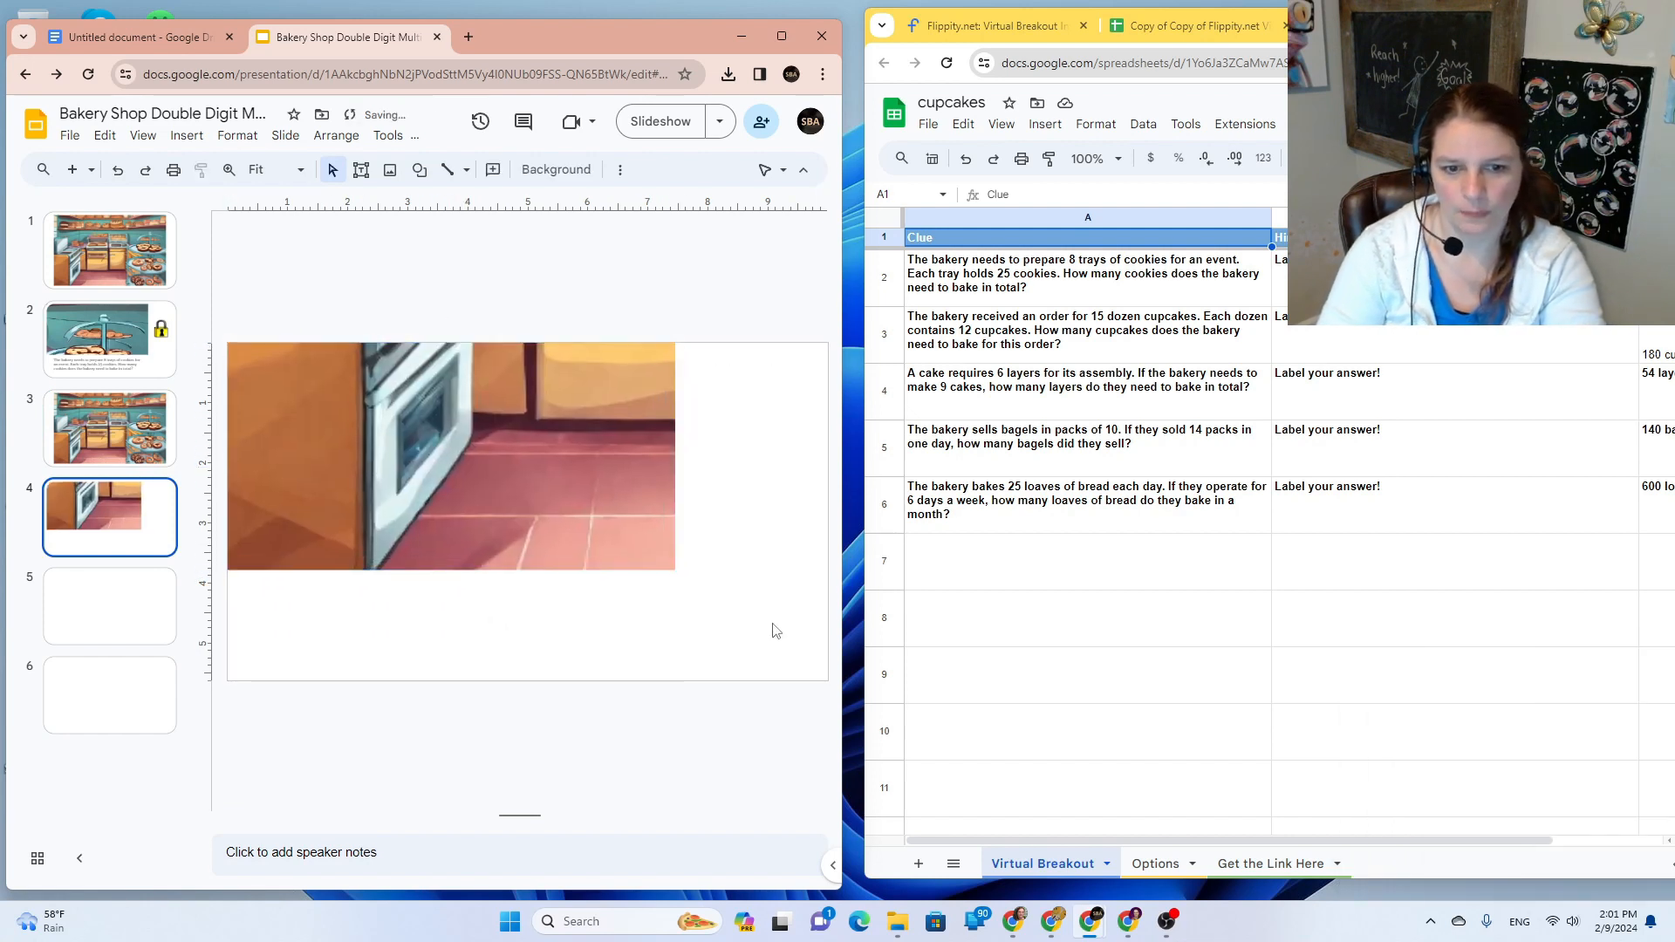
{"action": "left_click", "coordinate": [1069, 351]}
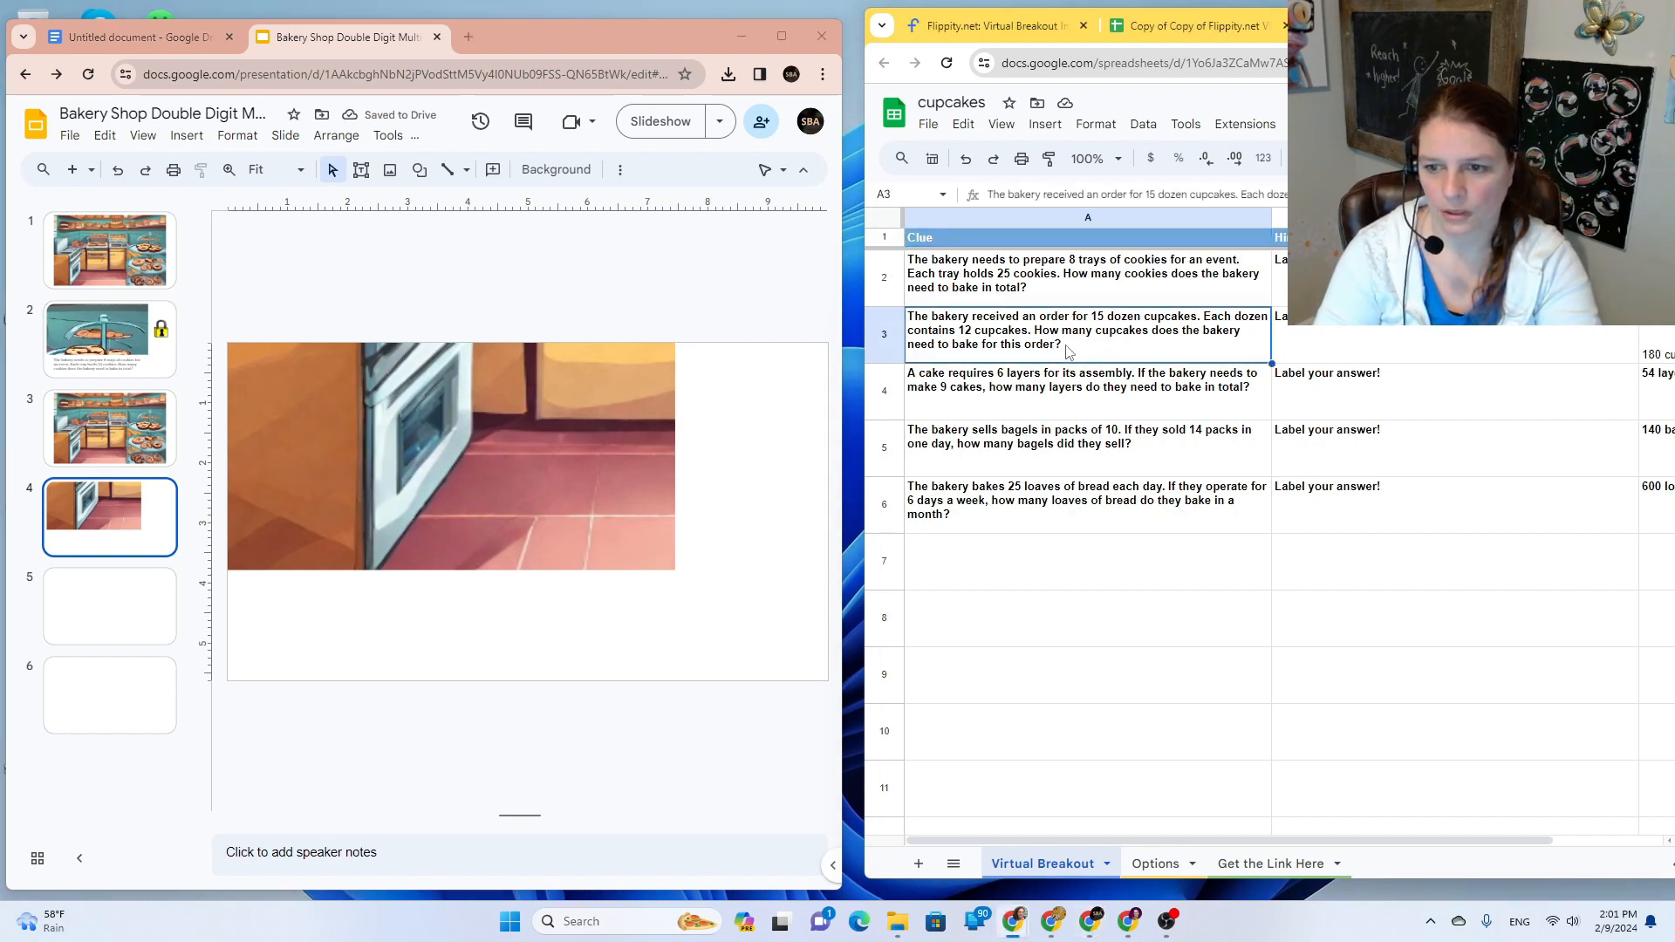
Step: Duplicate slide 2's question text box onto slide 4
{"action": "left_click", "coordinate": [131, 361]}
{"action": "left_click", "coordinate": [446, 594]}
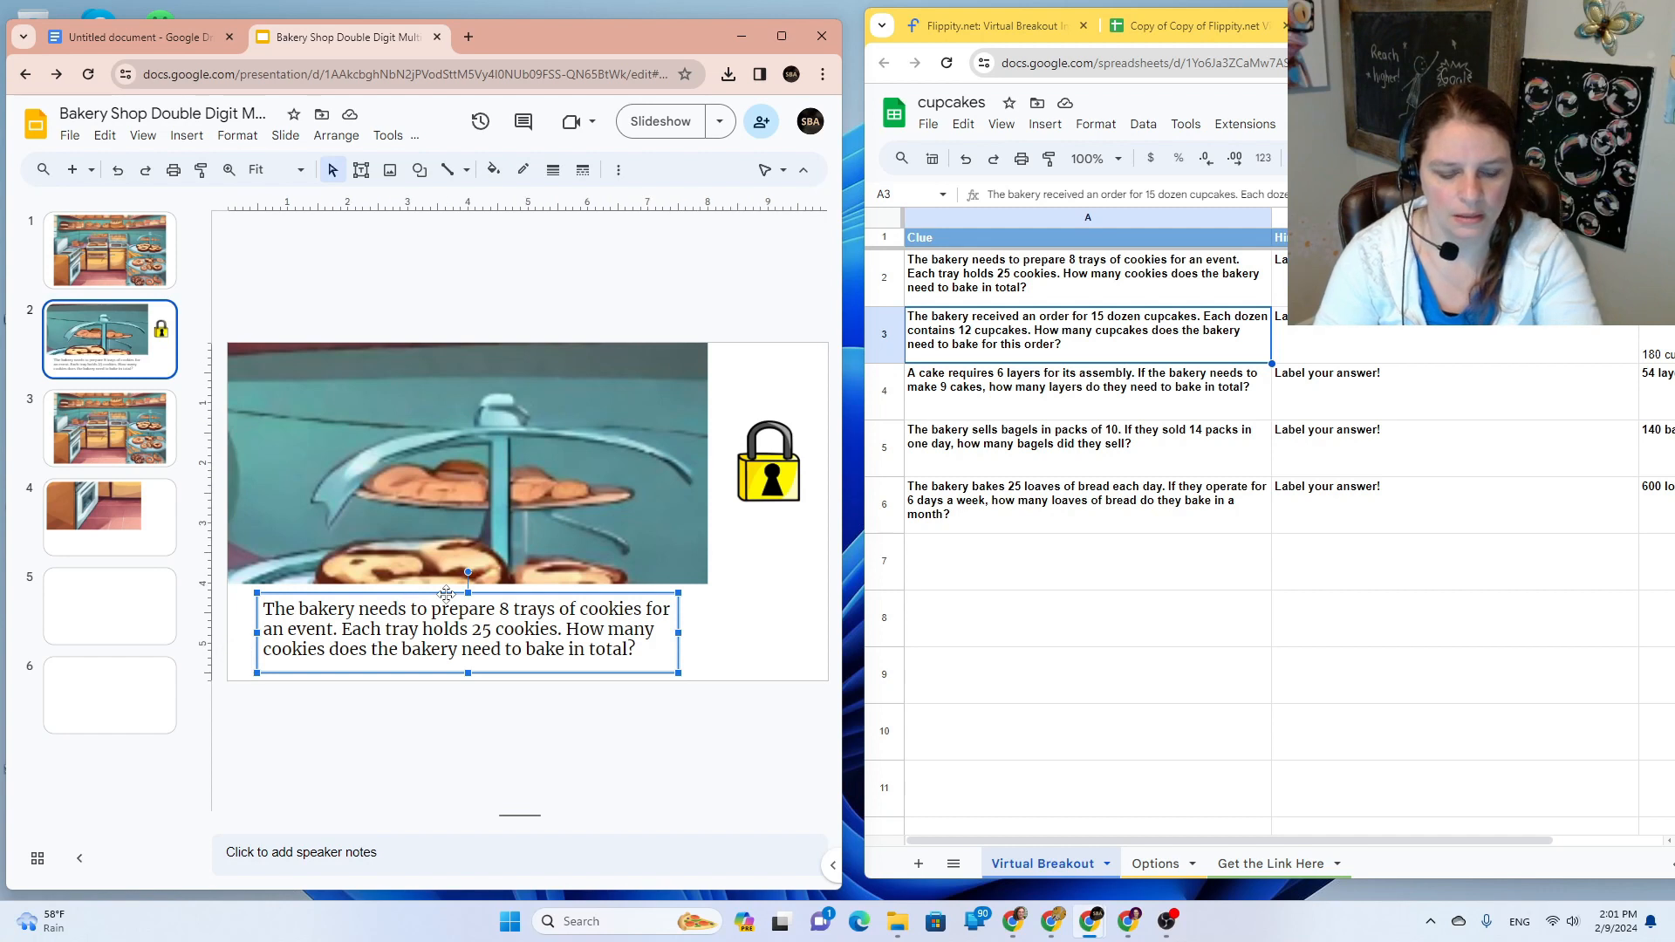
{"action": "left_click", "coordinate": [109, 537]}
{"action": "key", "text": "ctrl+v"}
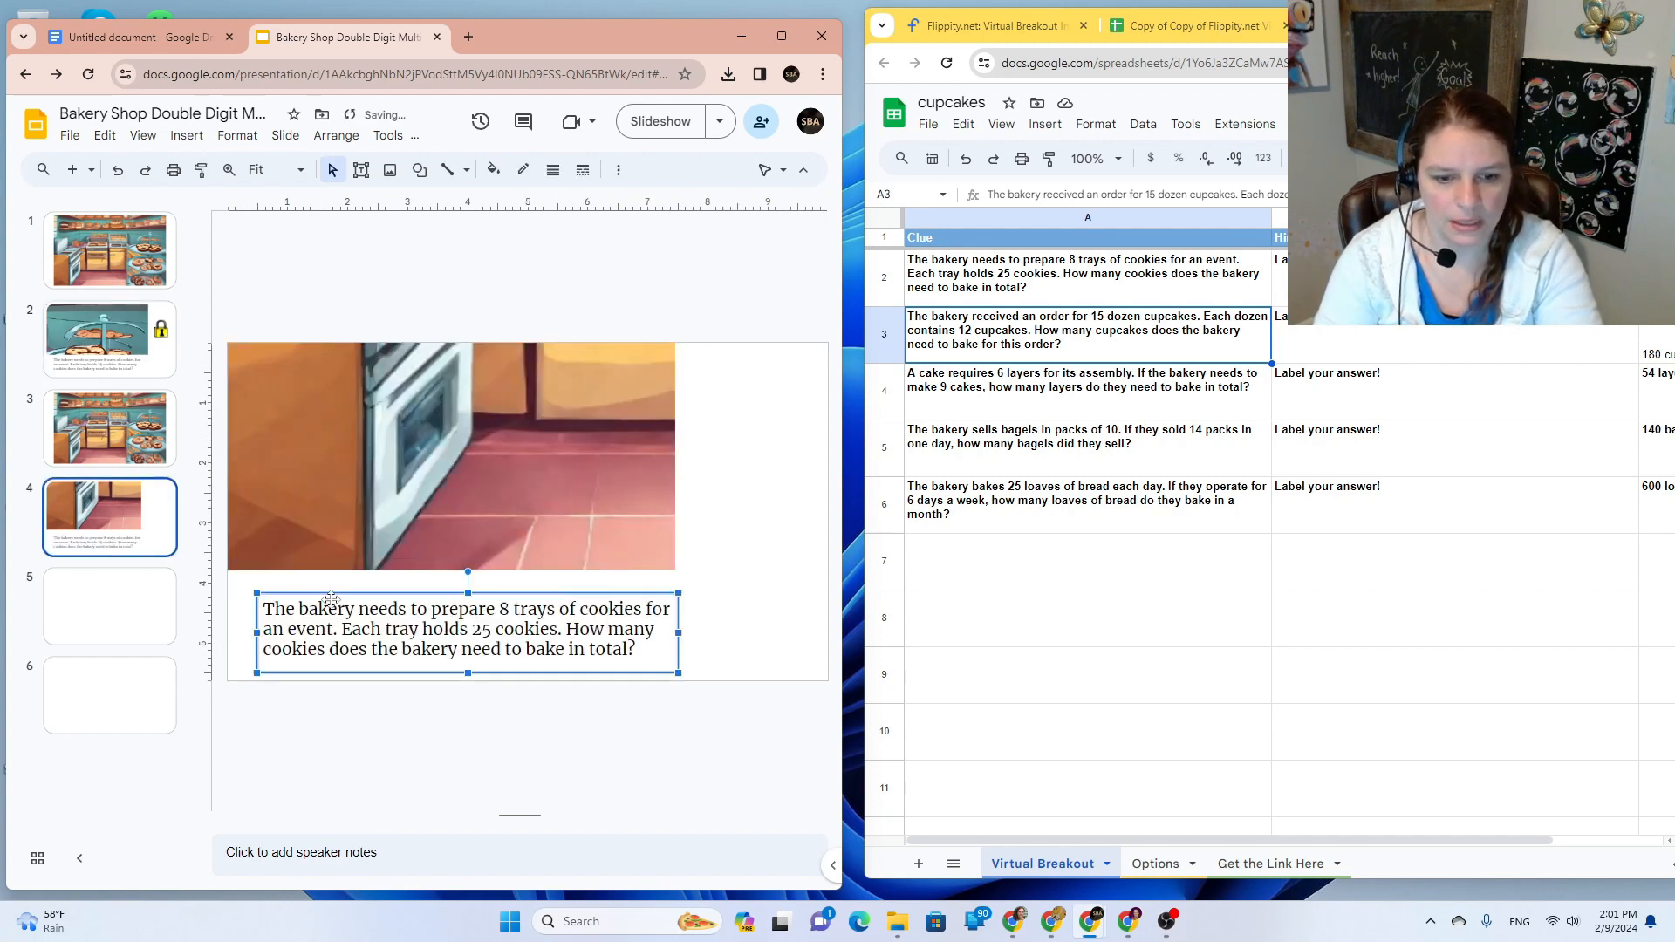
Step: Replace the box's text with the cupcakes question from cell A3, keeping the slide's font
{"action": "double_click", "coordinate": [1090, 349]}
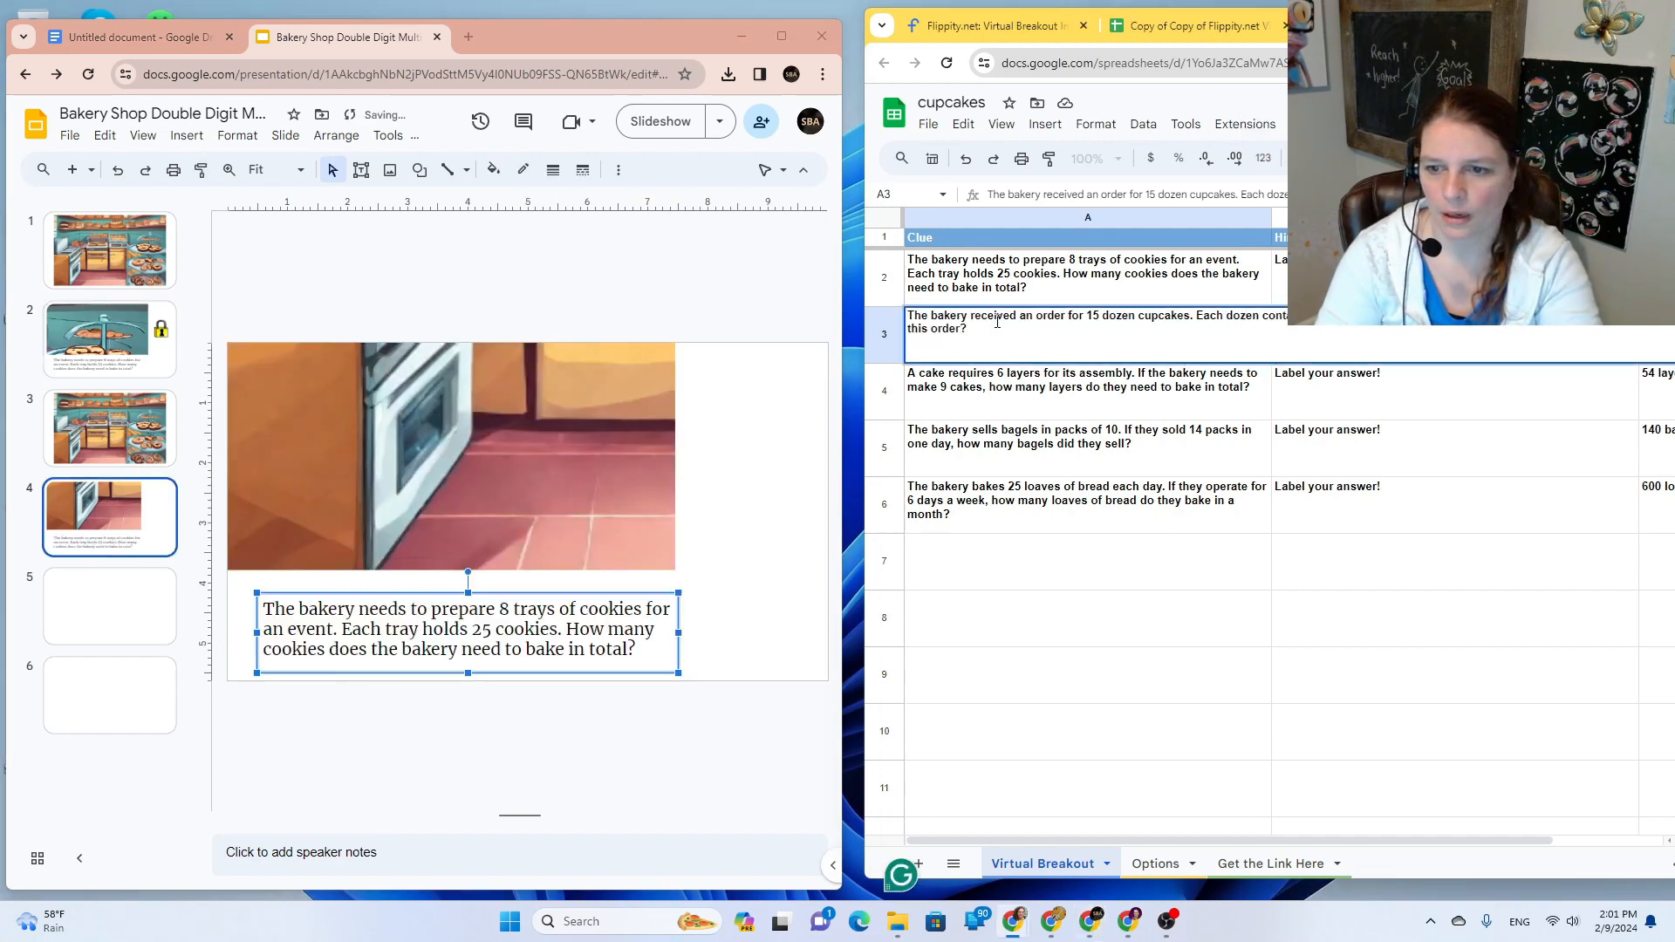
{"action": "key", "text": "ctrl+a"}
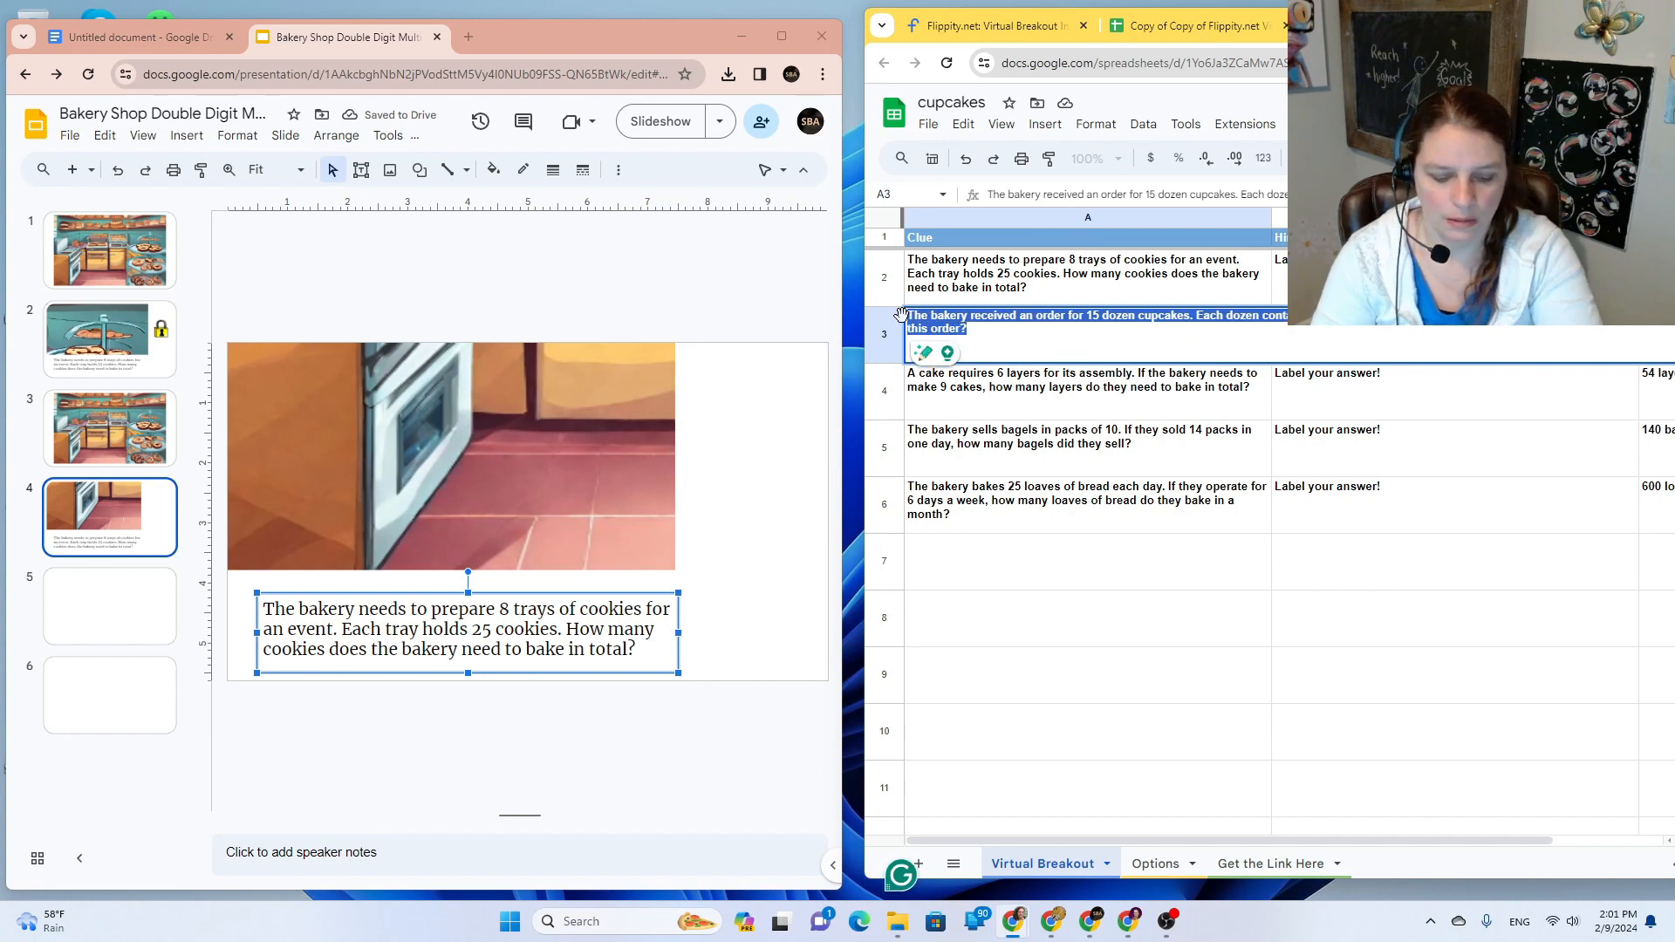
{"action": "triple_click", "coordinate": [542, 650]}
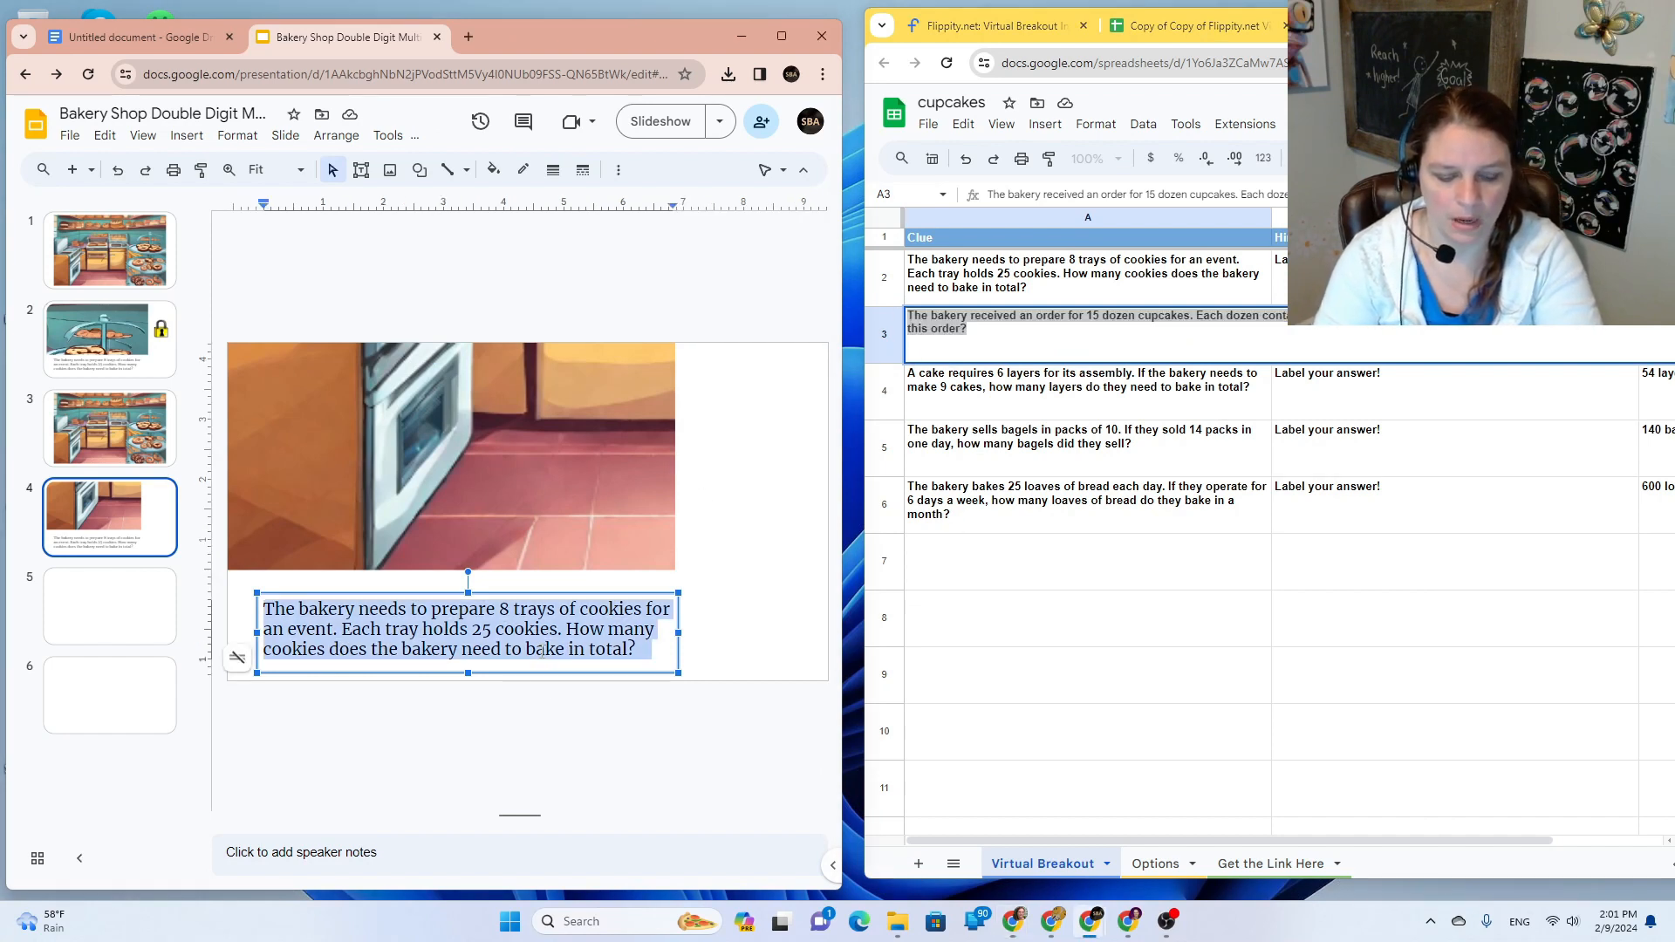
{"action": "type", "text": "The bakery received an order for 15 dozen cupcakes. Each dozen contains 12 cupcakes. How many cupcakes does the bakery need to bake for this order?"}
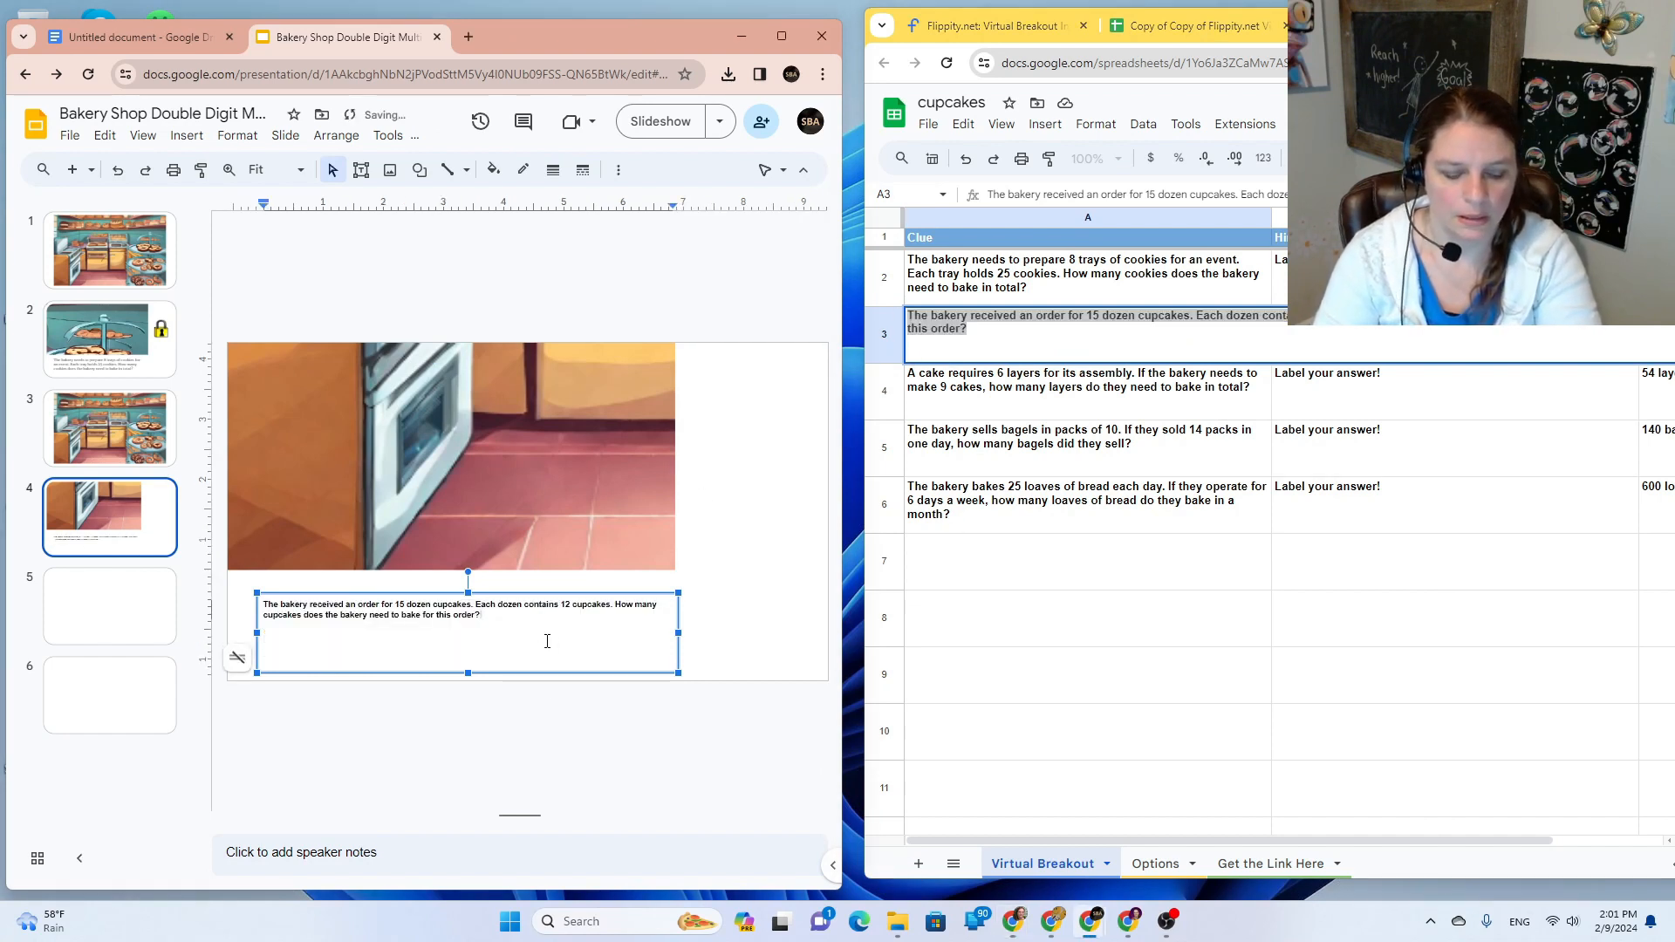
{"action": "key", "text": "ctrl+z"}
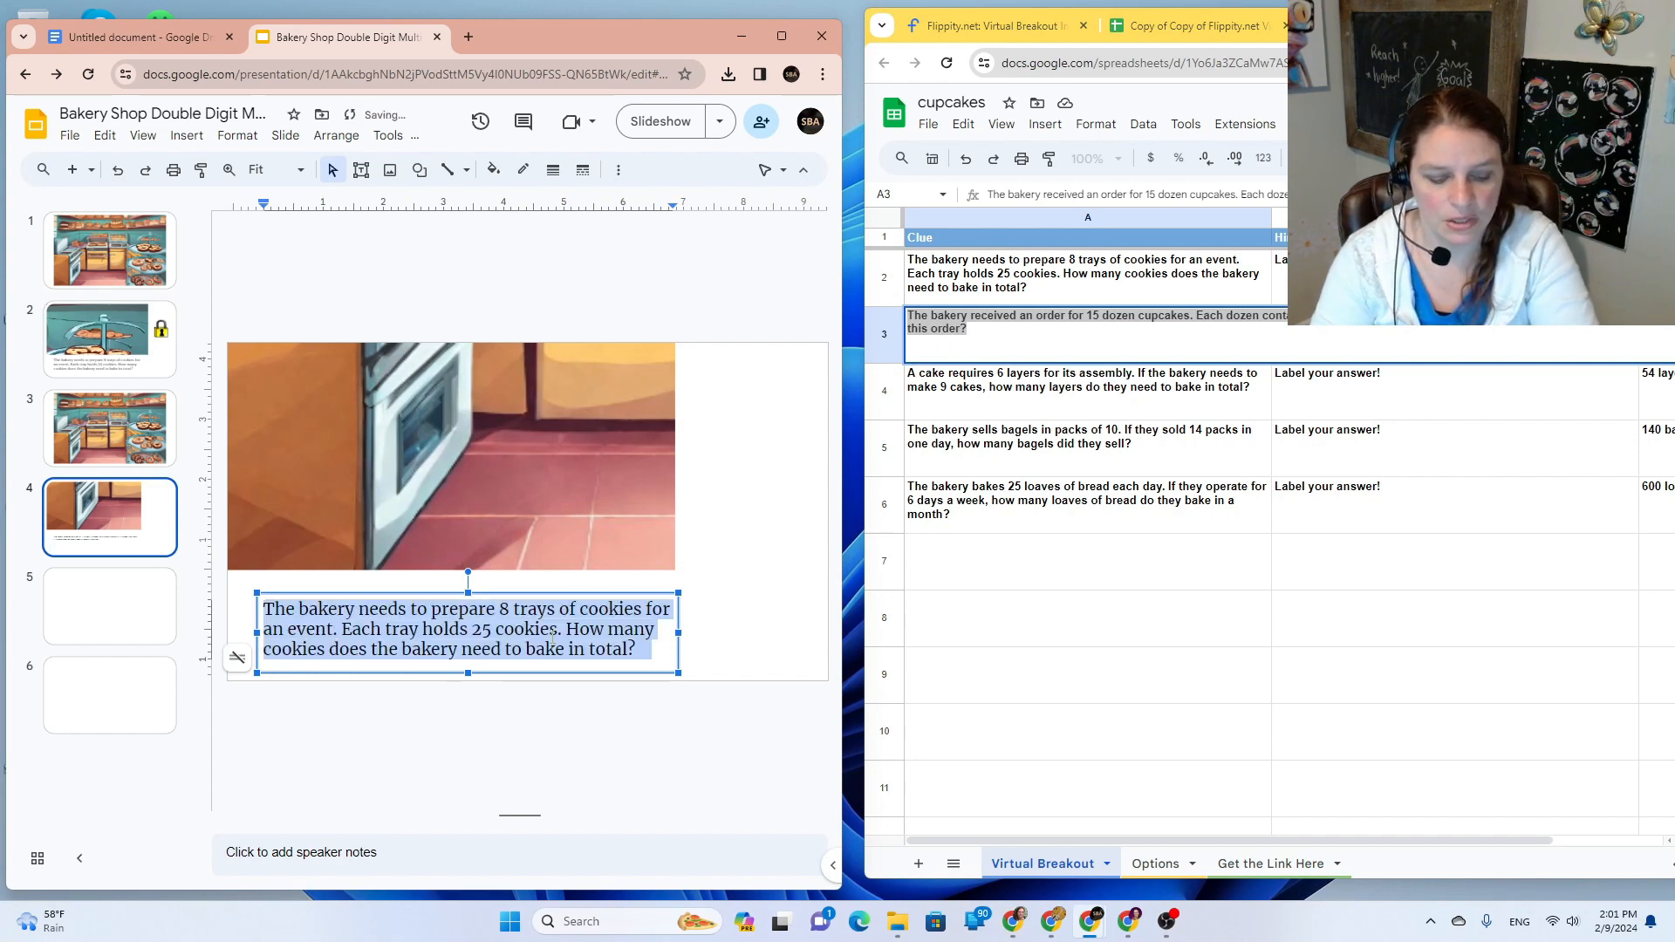
{"action": "type", "text": "The bakery received an order for 15 dozen cupcakes. Each dozen contains 12 cupcakes. How many cupcakes does the bakery need to bake for this order?"}
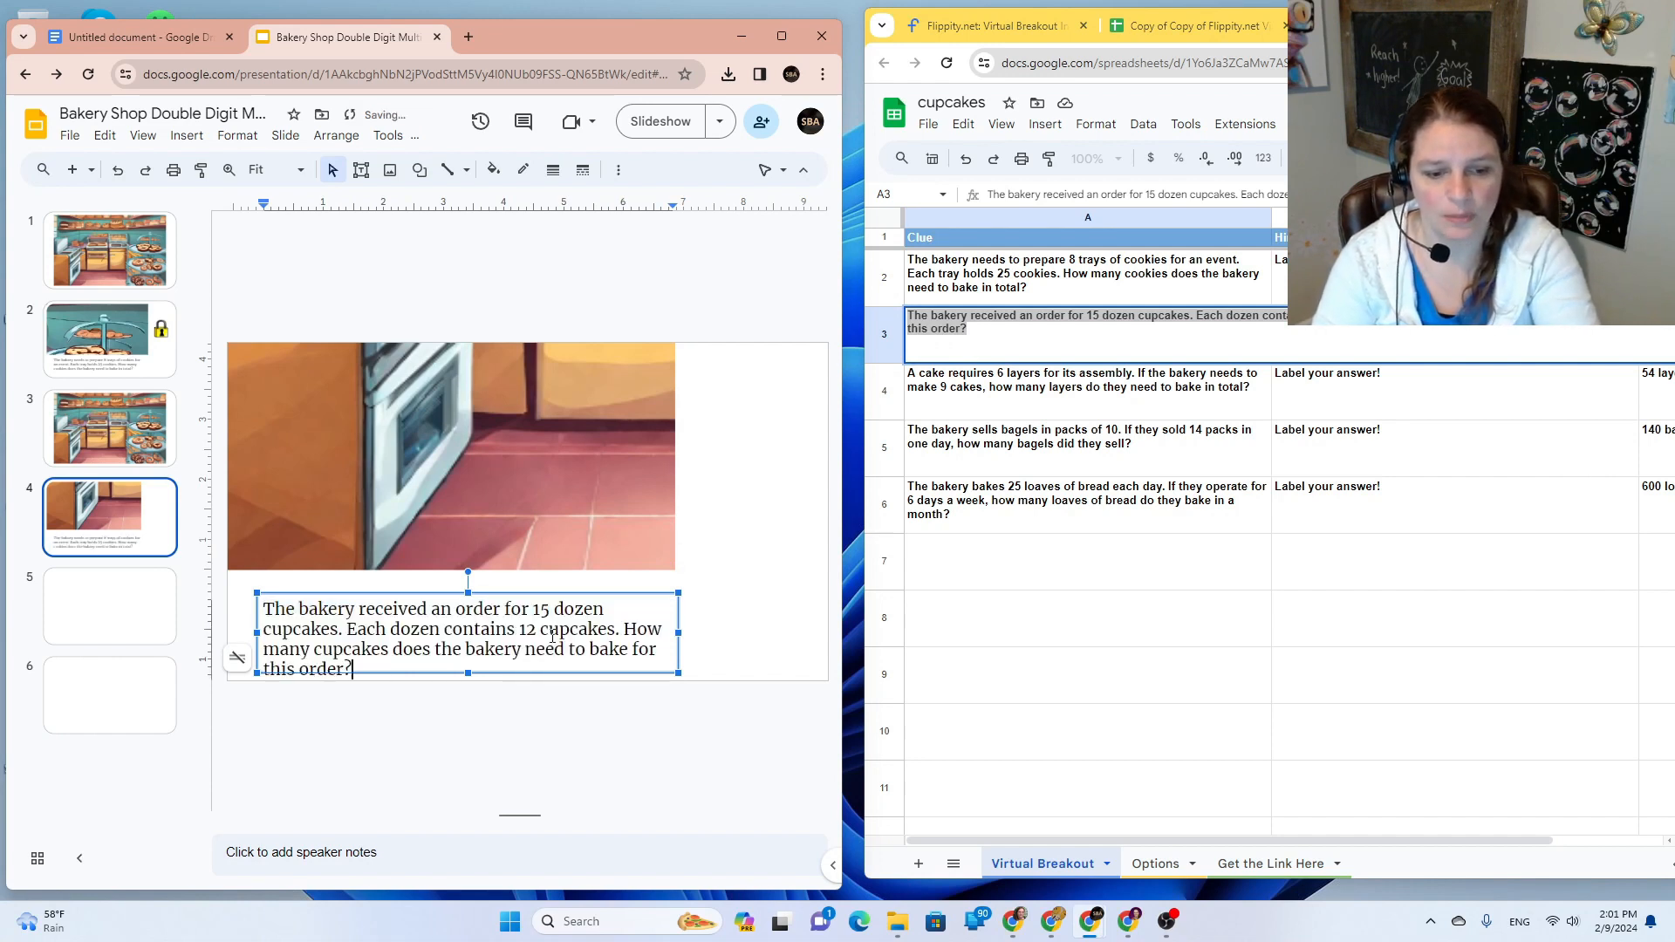
Step: Move the question box up under the oven picture and widen it so the text reflows
{"action": "left_click", "coordinate": [717, 658]}
{"action": "left_click", "coordinate": [568, 670]}
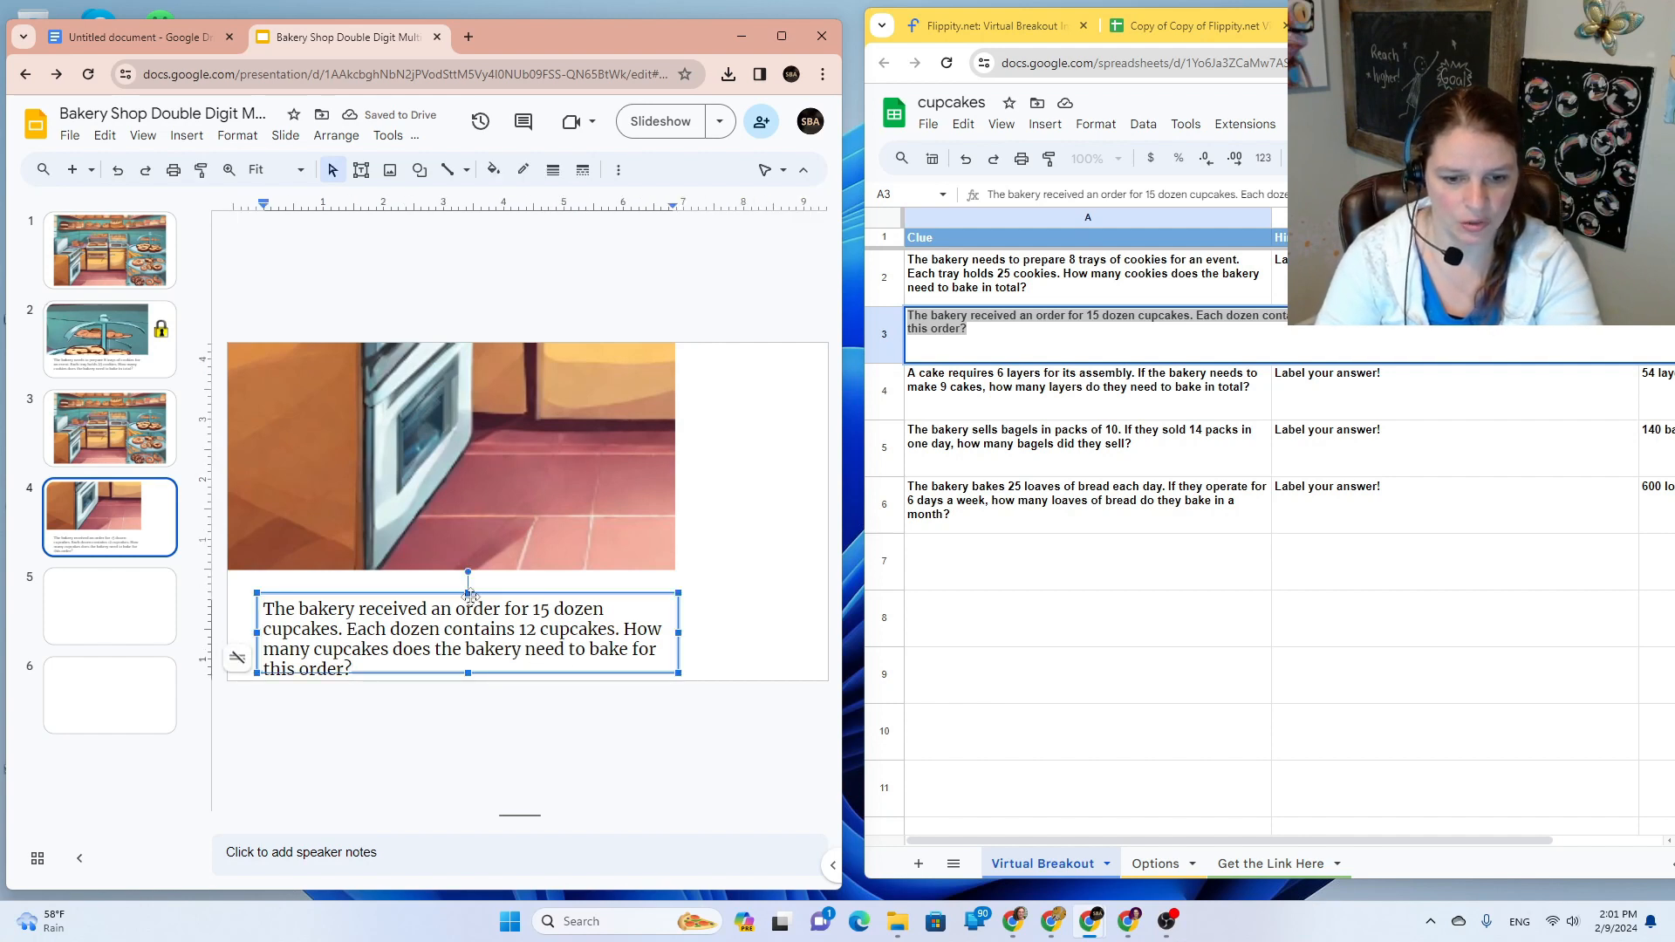
{"action": "left_click_drag", "start_coordinate": [478, 594], "coordinate": [478, 574]}
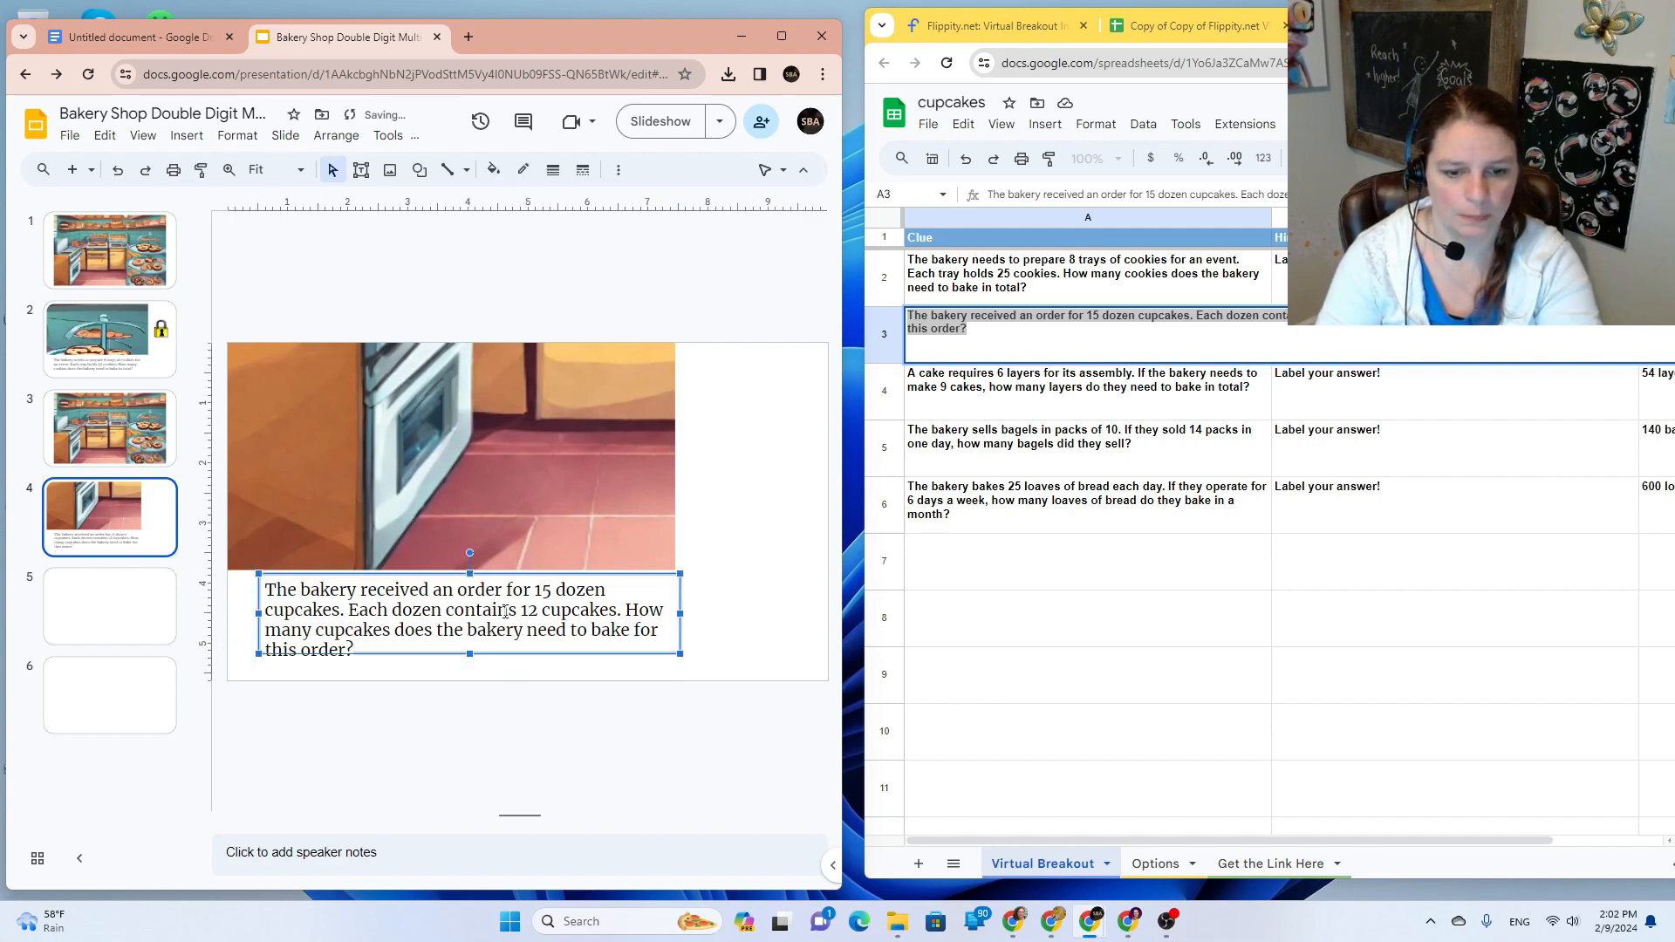
{"action": "left_click", "coordinate": [564, 652]}
{"action": "left_click_drag", "start_coordinate": [681, 614], "coordinate": [659, 588]}
{"action": "left_click", "coordinate": [756, 571]}
Step: Copy slide 2's linked padlock onto slide 4 beside the oven picture
{"action": "left_click", "coordinate": [123, 321]}
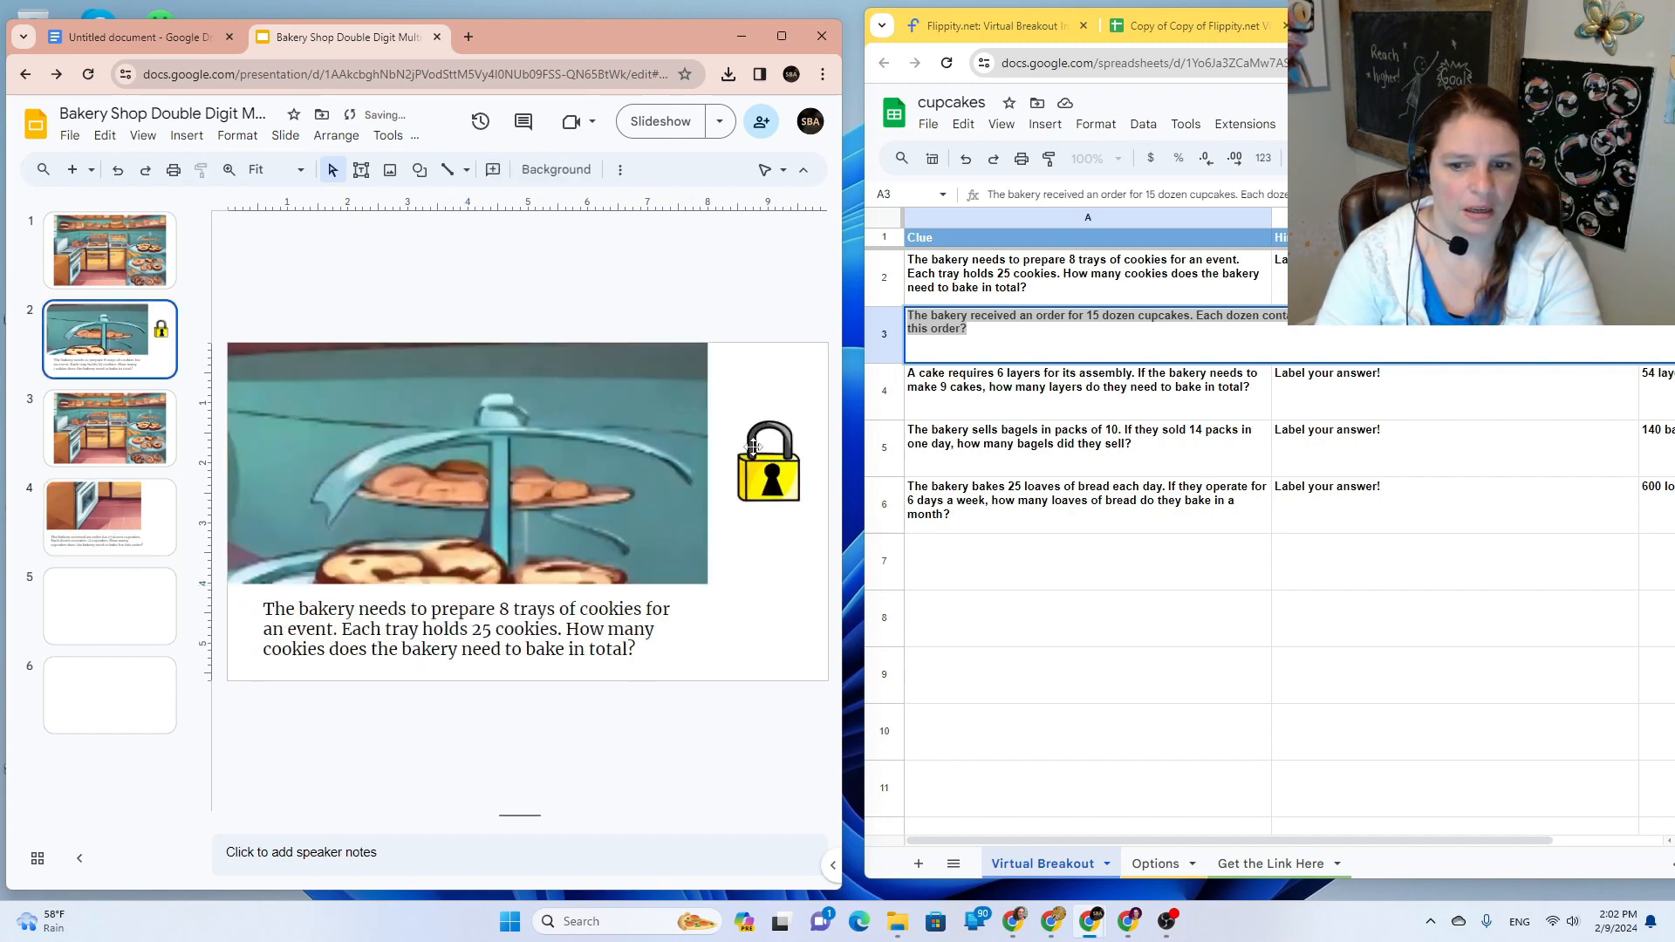
{"action": "left_click", "coordinate": [757, 444]}
{"action": "key", "text": "ctrl+c"}
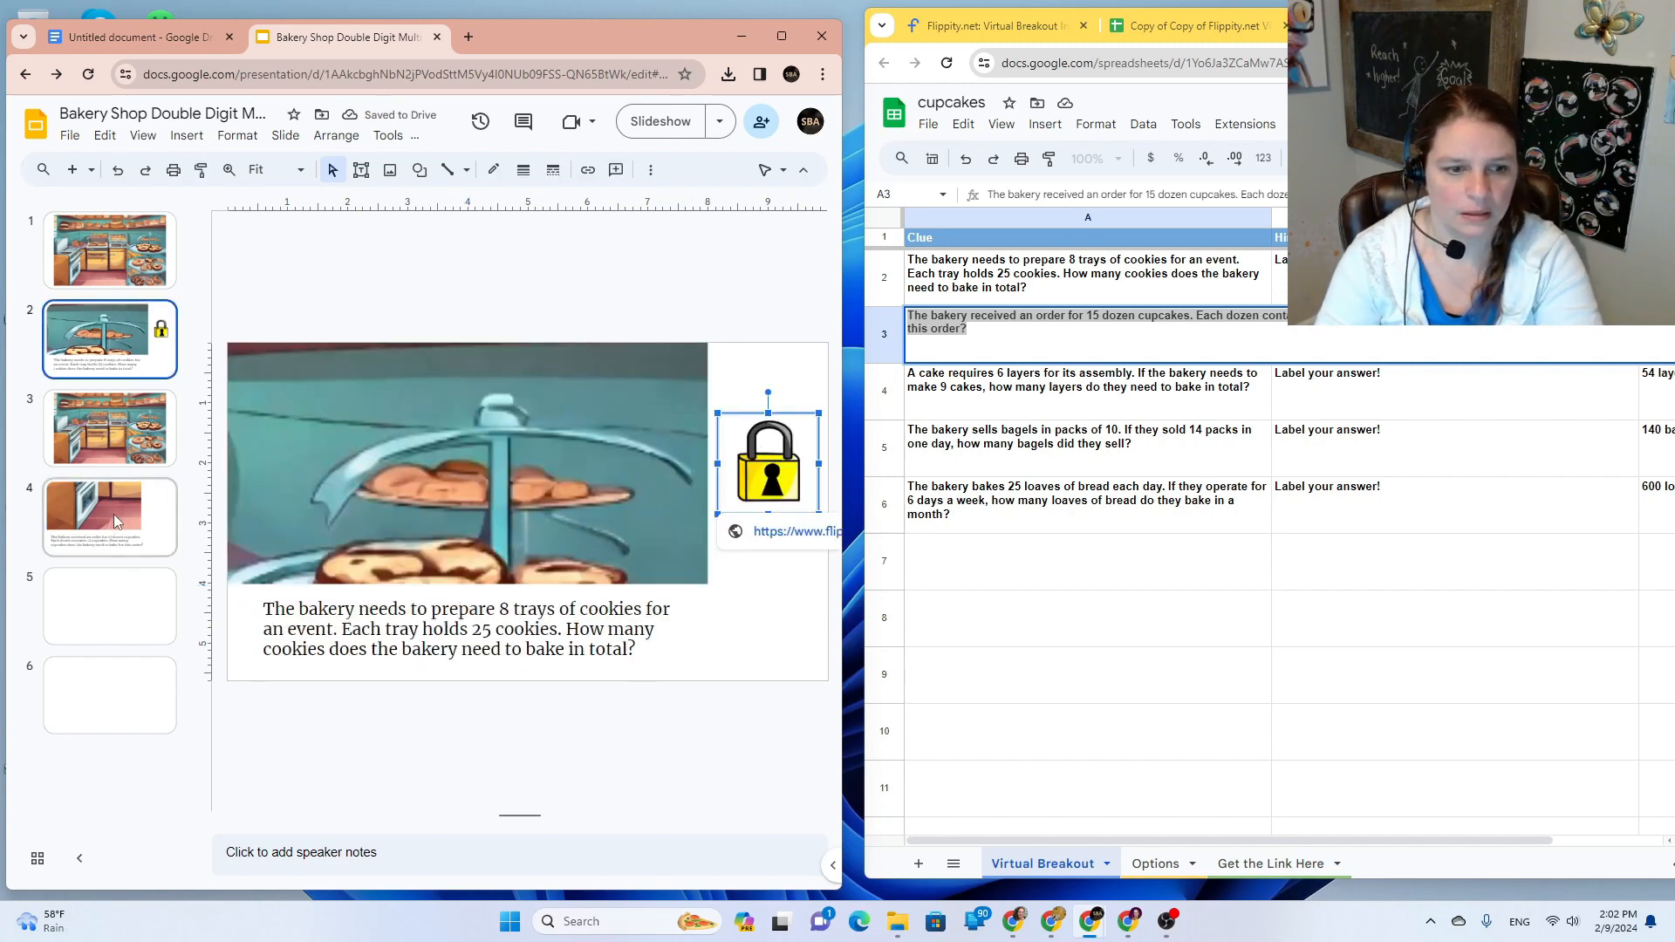
{"action": "left_click", "coordinate": [110, 517]}
{"action": "key", "text": "ctrl+v"}
{"action": "left_click_drag", "start_coordinate": [763, 450], "coordinate": [745, 414]}
{"action": "left_click", "coordinate": [754, 619]}
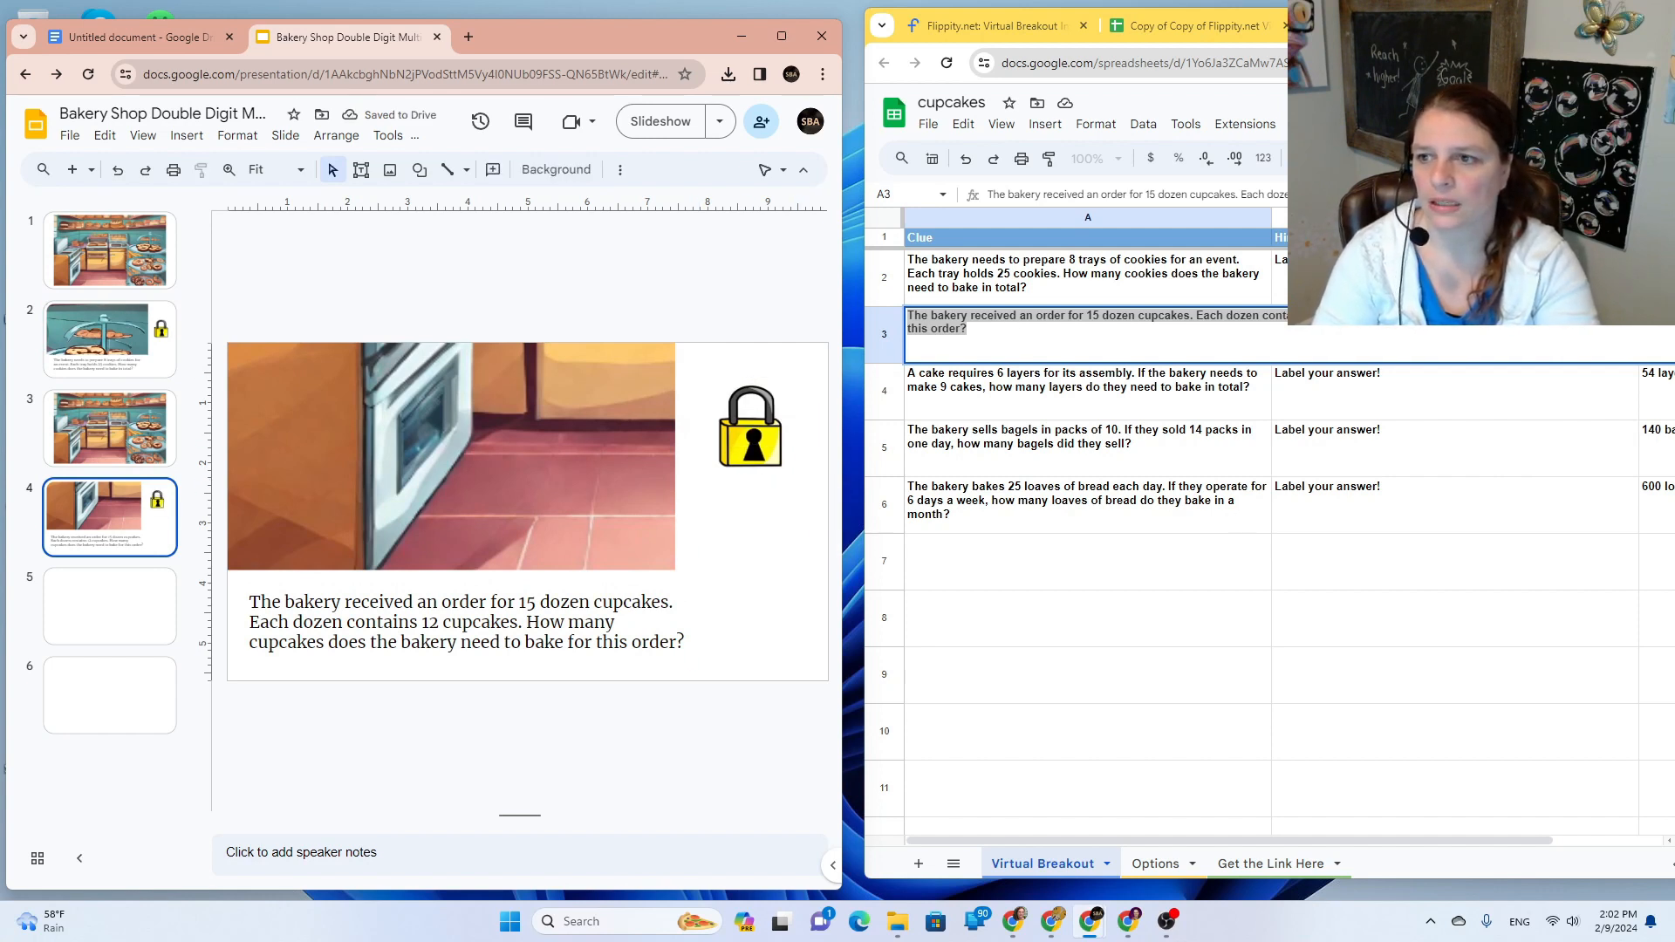
Step: Clear clue rows 2, 4, 5 and 6 and move the cupcakes clue up to row 2
{"action": "left_click", "coordinate": [885, 279]}
{"action": "key", "text": "Delete"}
{"action": "left_click", "coordinate": [885, 387]}
{"action": "key", "text": "Delete"}
{"action": "left_click", "coordinate": [885, 445]}
{"action": "key", "text": "Delete"}
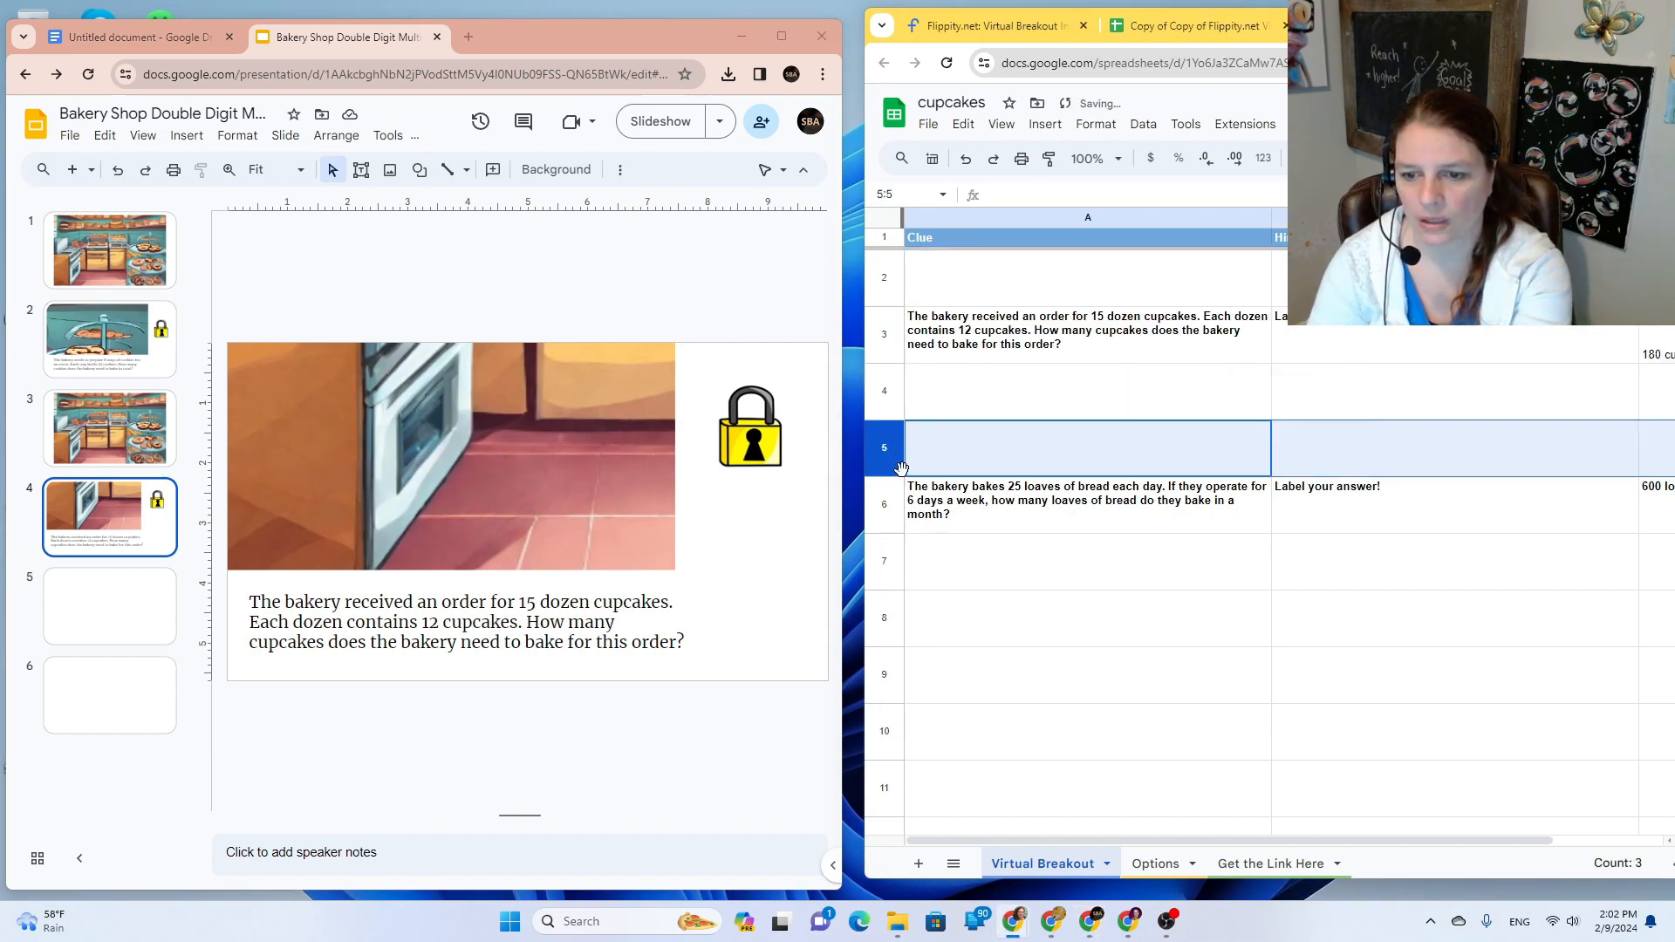
{"action": "left_click", "coordinate": [899, 495]}
{"action": "key", "text": "Delete"}
{"action": "left_click_drag", "start_coordinate": [887, 340], "coordinate": [883, 278]}
{"action": "left_click", "coordinate": [940, 351]}
{"action": "left_click", "coordinate": [890, 408]}
{"action": "left_click", "coordinate": [884, 337]}
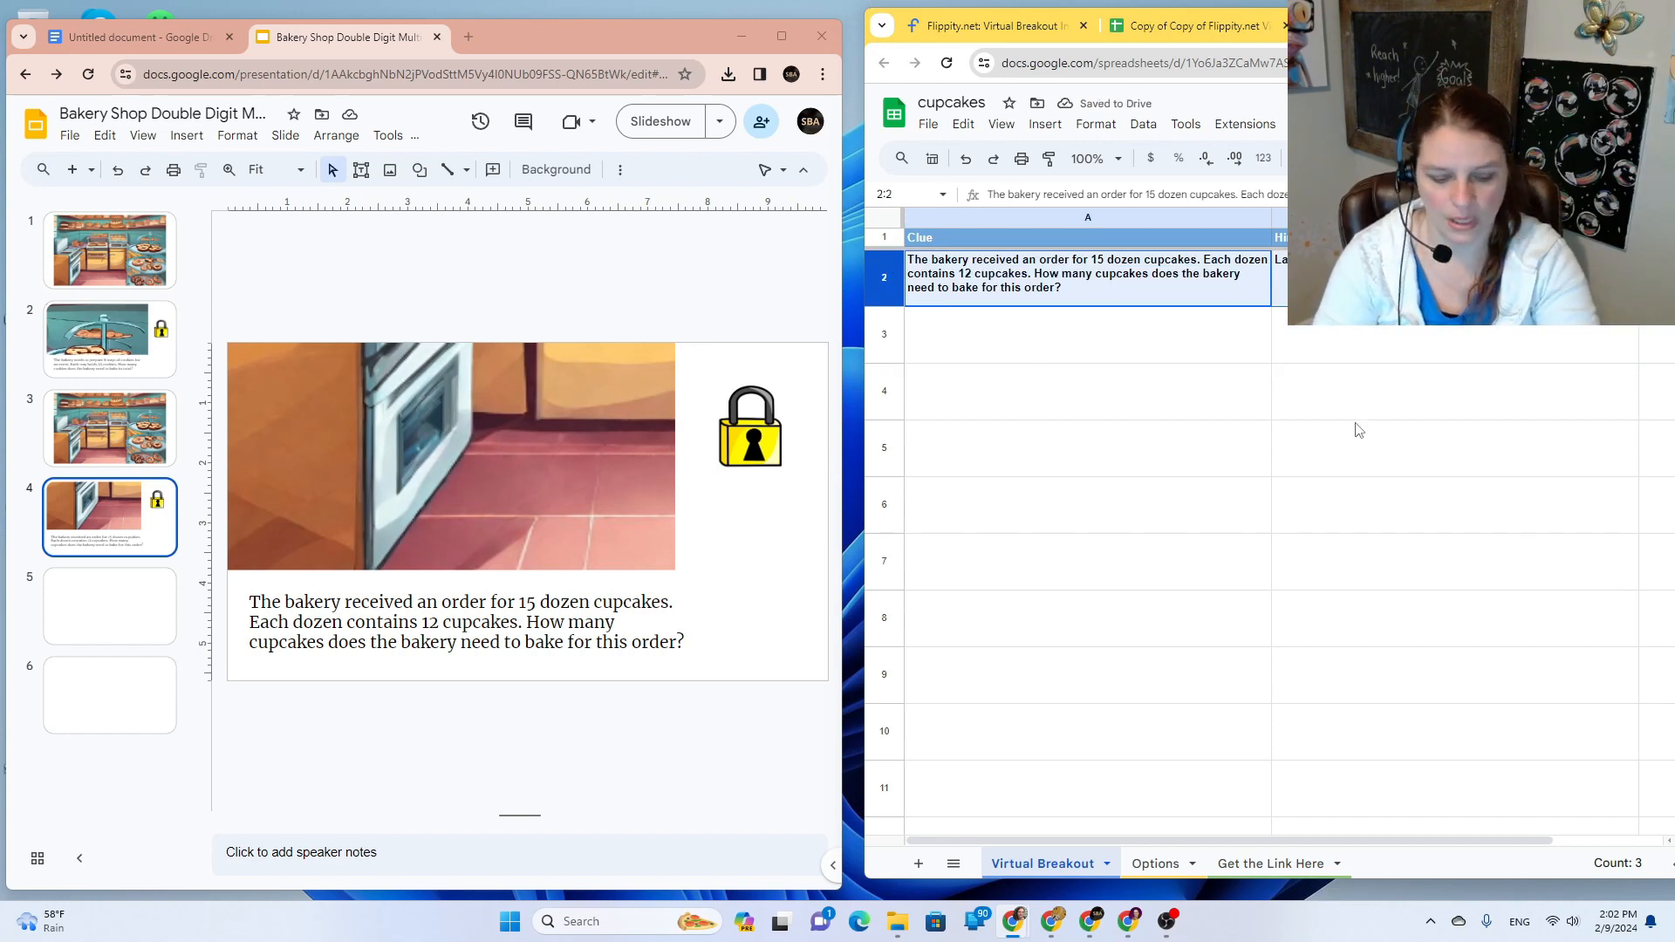
Step: Publish the whole cupcakes spreadsheet to the web
{"action": "left_click", "coordinate": [928, 124]}
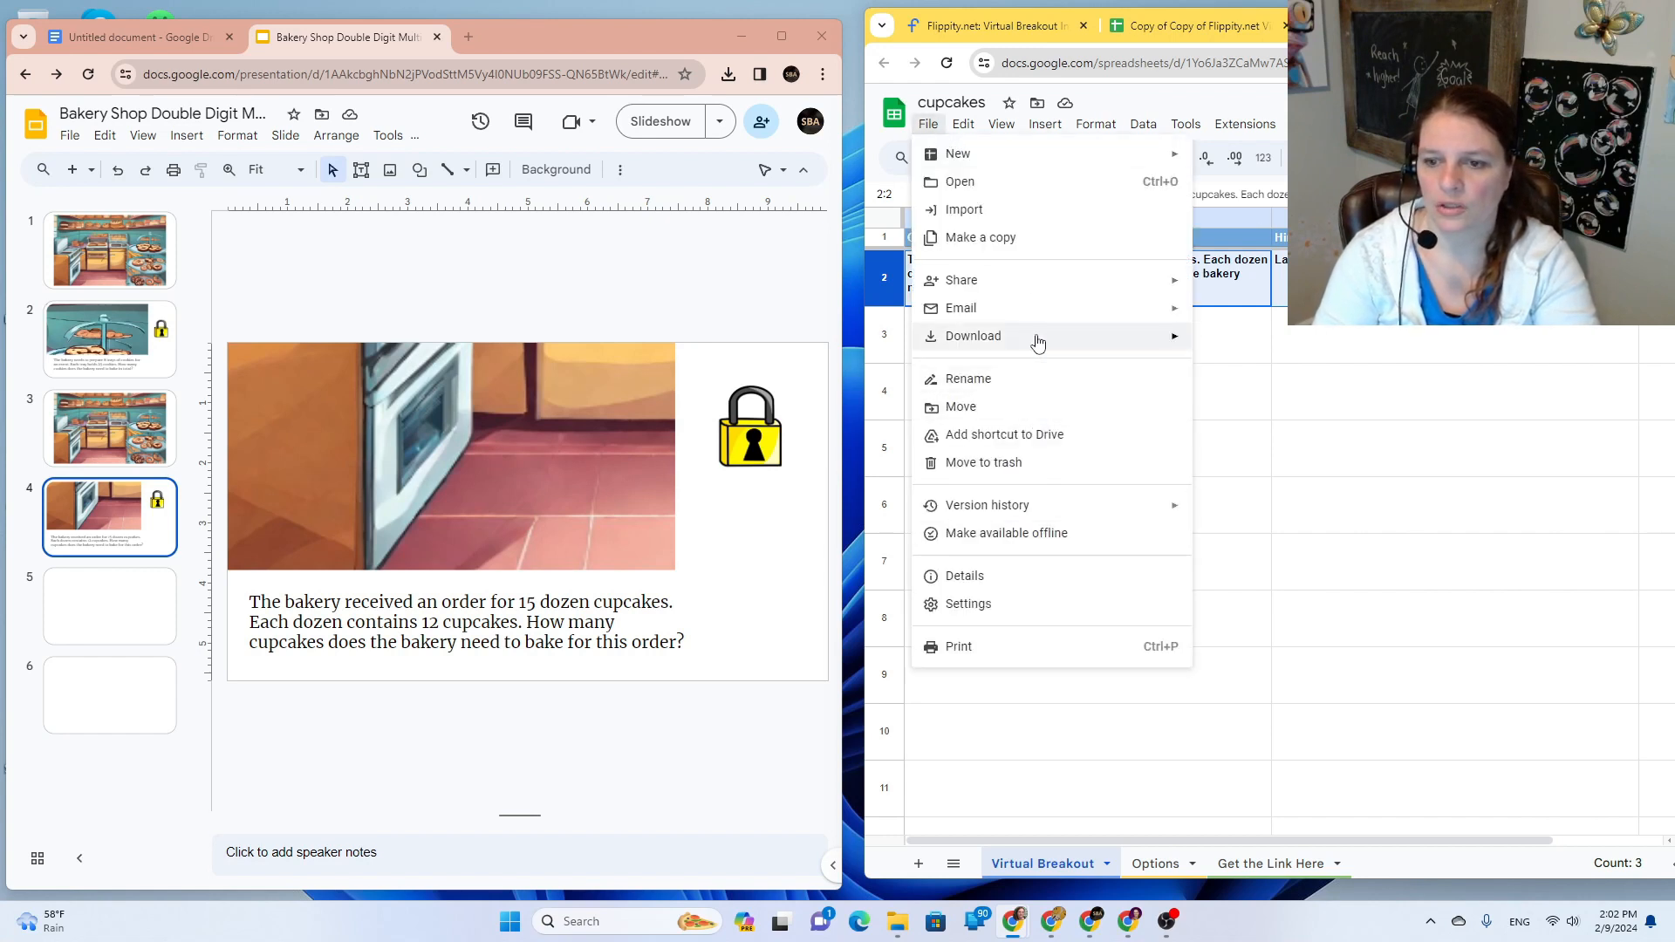
{"action": "mouse_move", "coordinate": [1103, 281]}
{"action": "left_click", "coordinate": [1274, 308]}
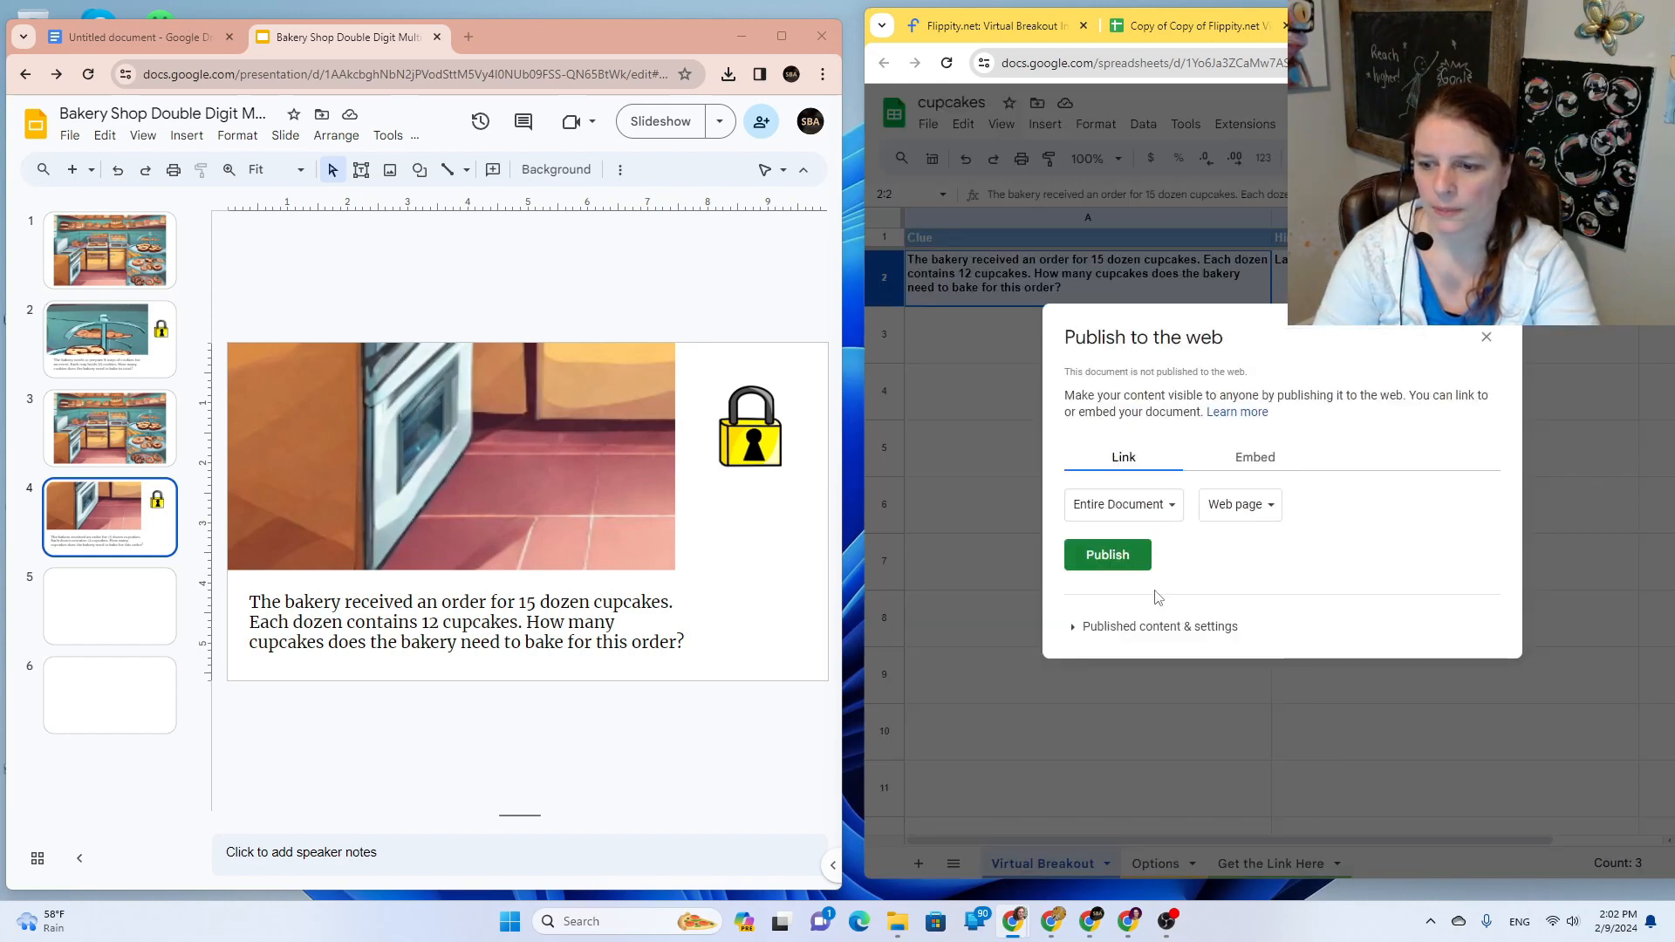
{"action": "left_click", "coordinate": [1130, 555]}
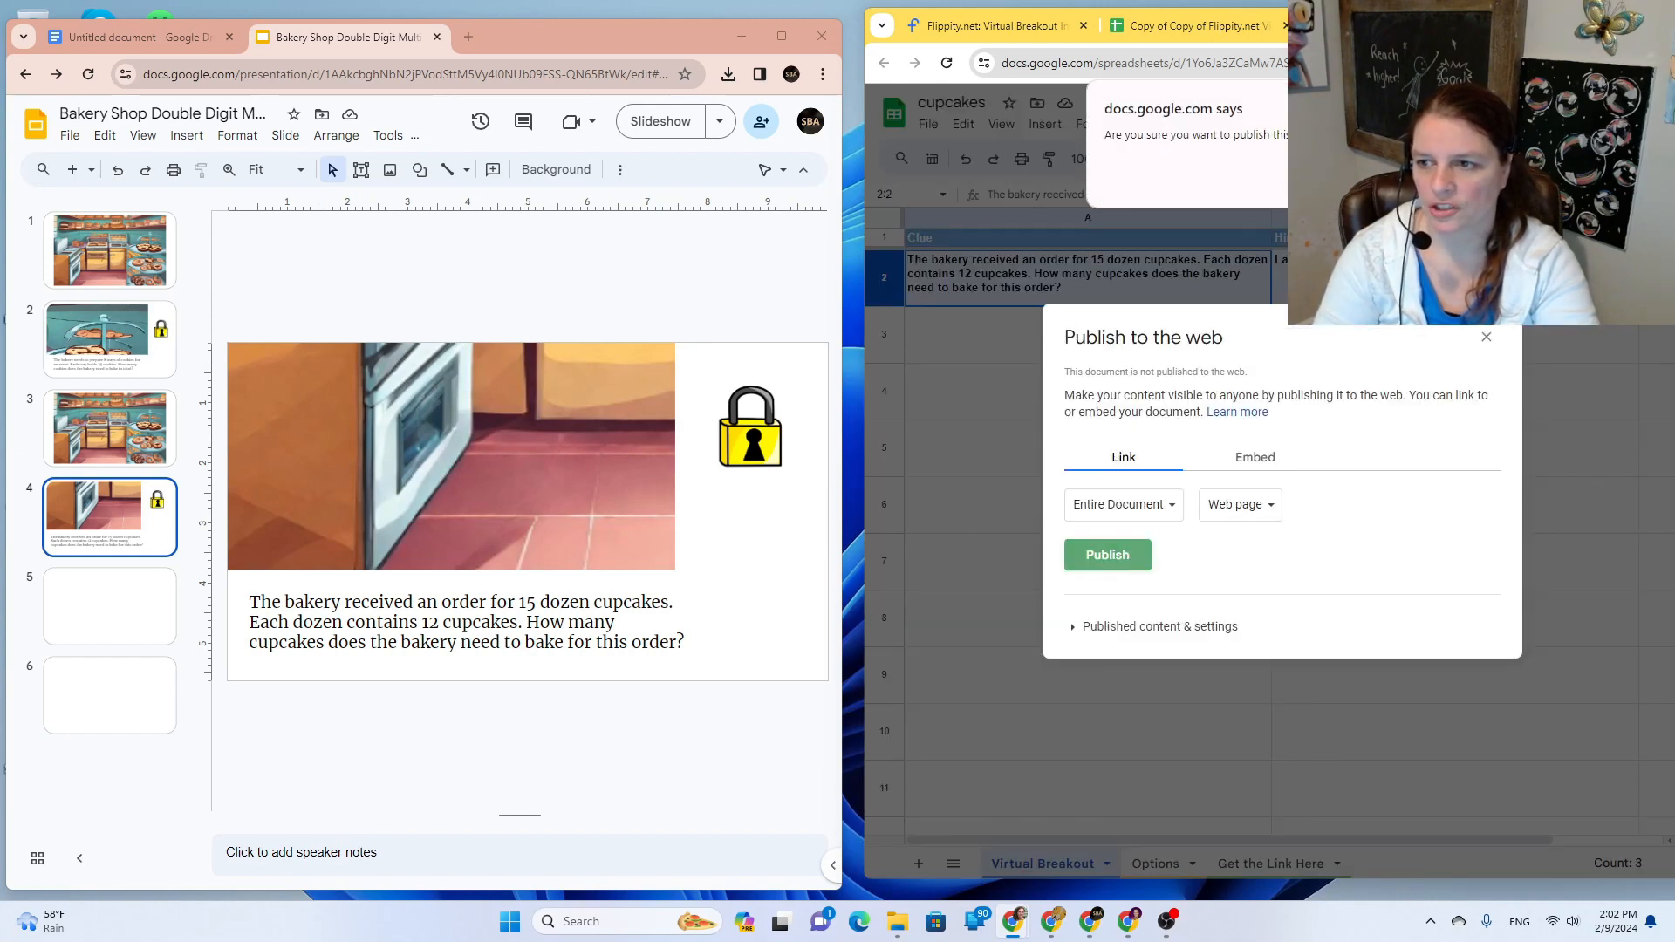
{"action": "left_click", "coordinate": [1364, 180]}
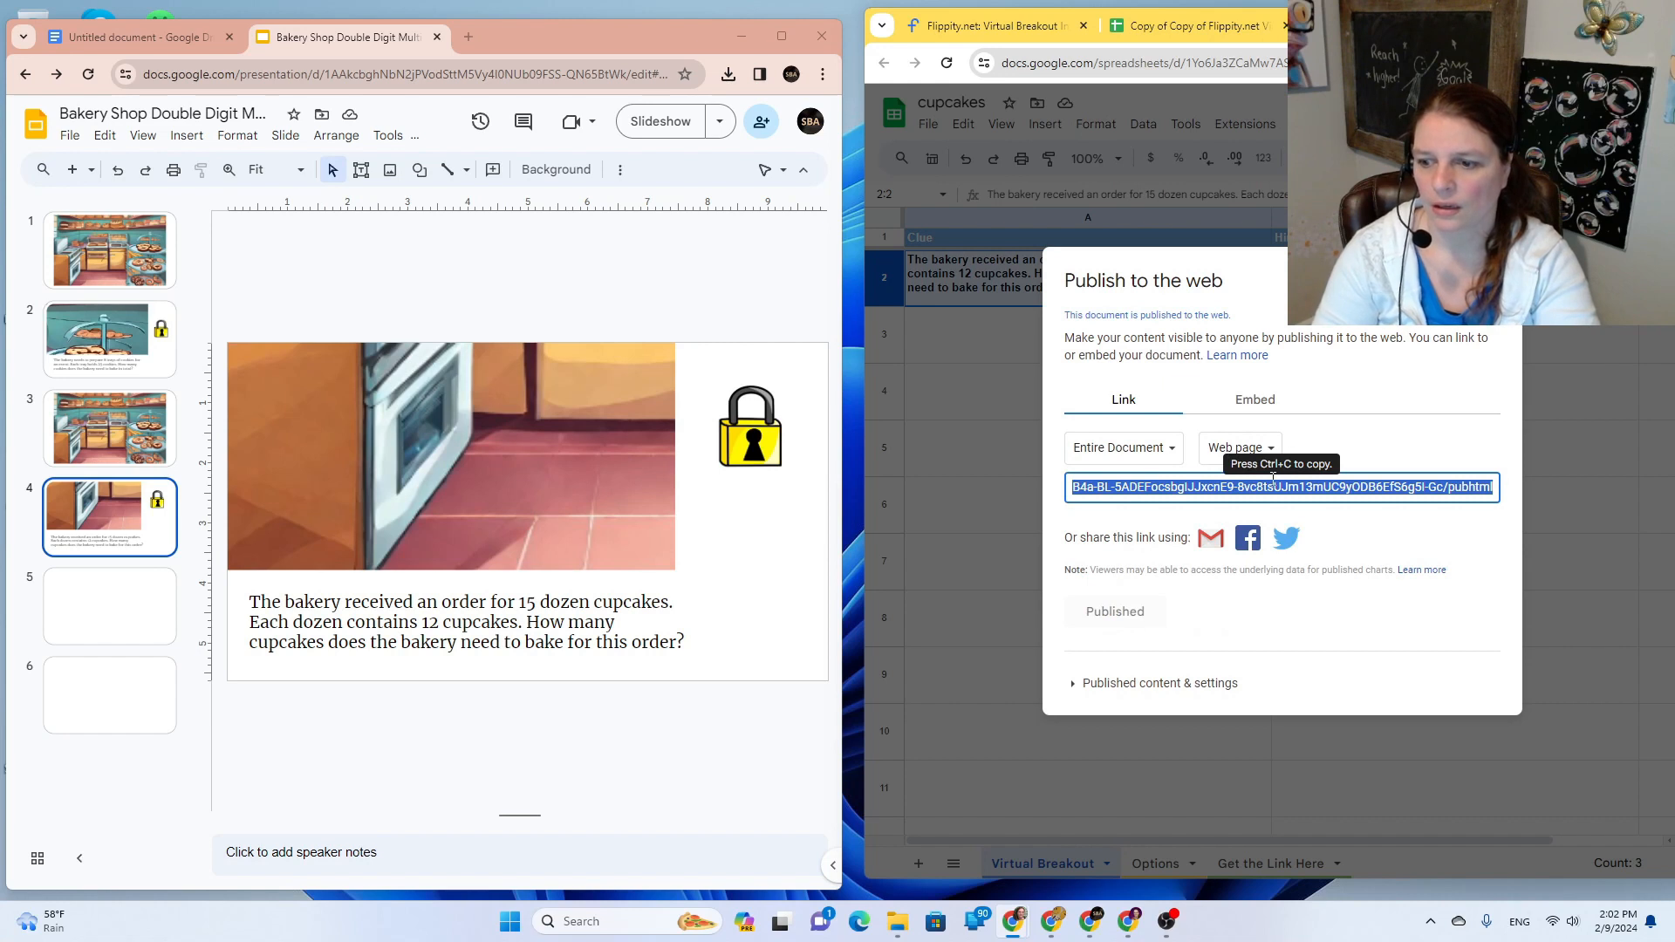
Step: Open the published spreadsheet's Flippity Virtual Breakout page and select its web address
{"action": "right_click", "coordinate": [1275, 486]}
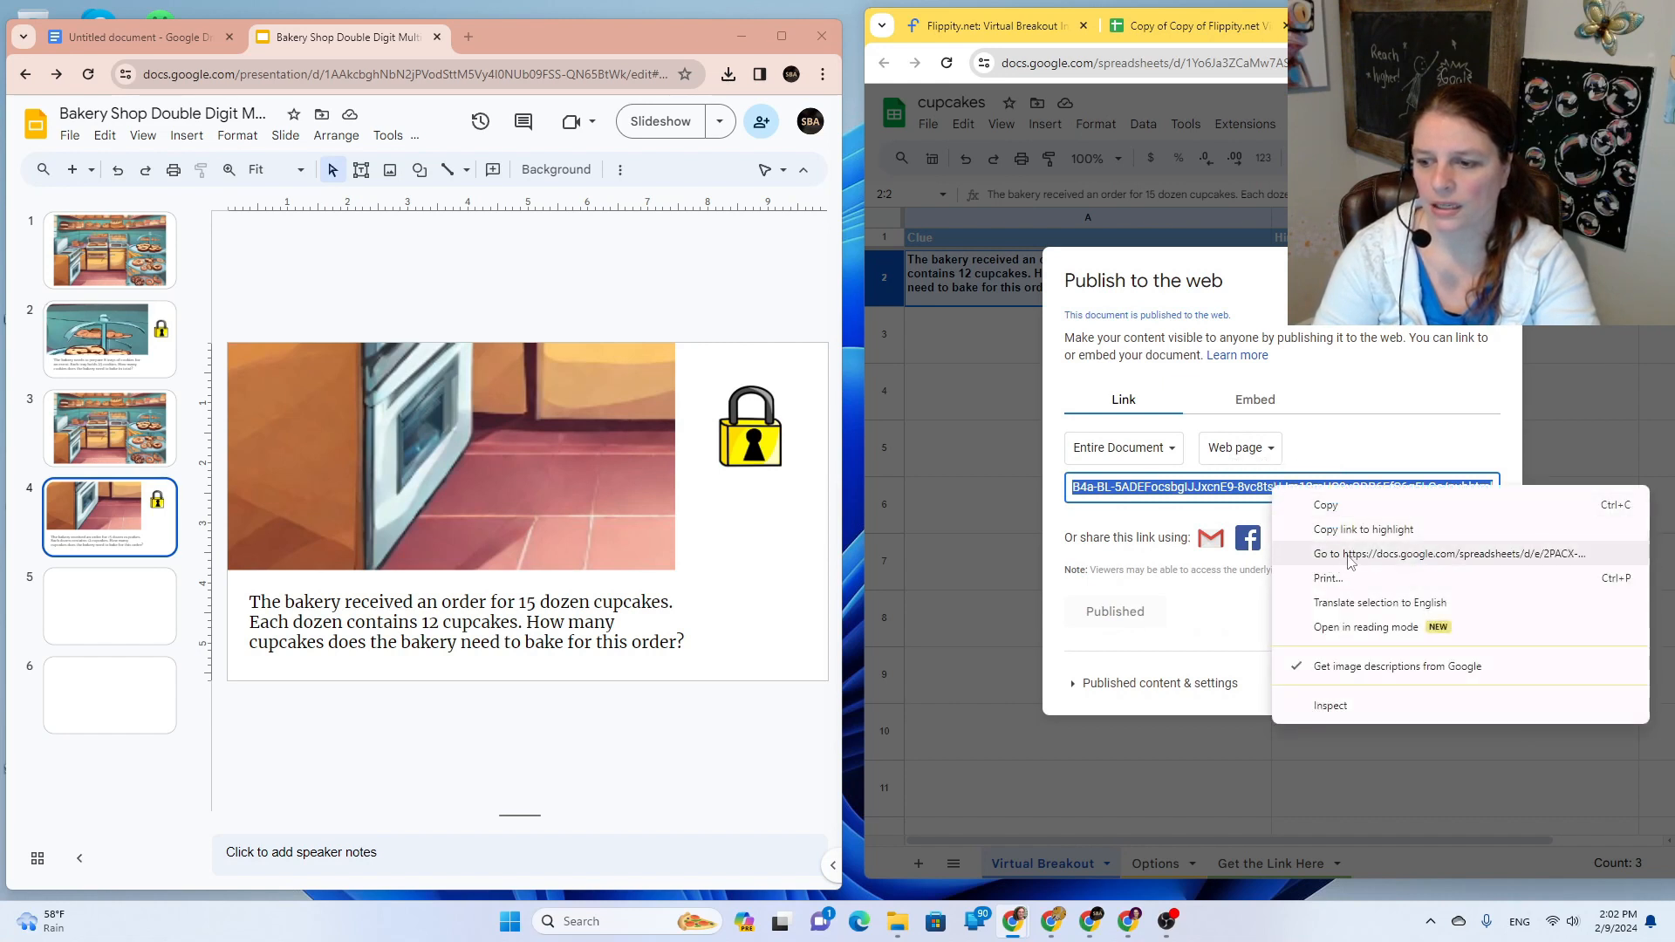
{"action": "left_click", "coordinate": [1351, 555]}
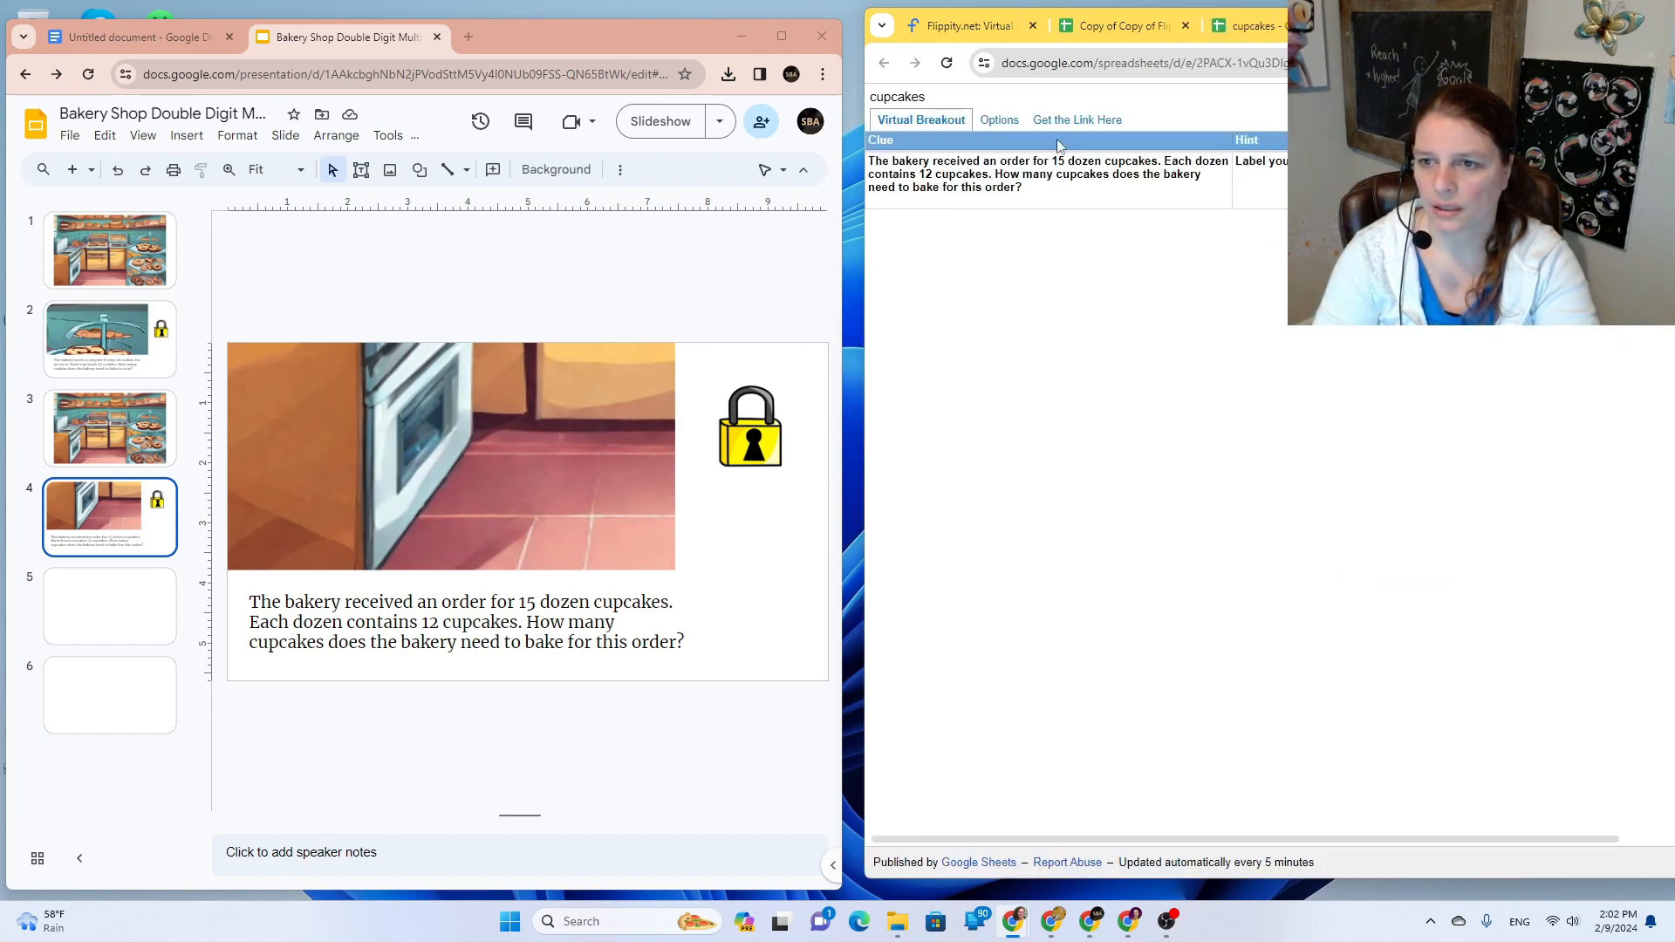
{"action": "left_click", "coordinate": [1066, 122]}
{"action": "left_click", "coordinate": [1064, 179]}
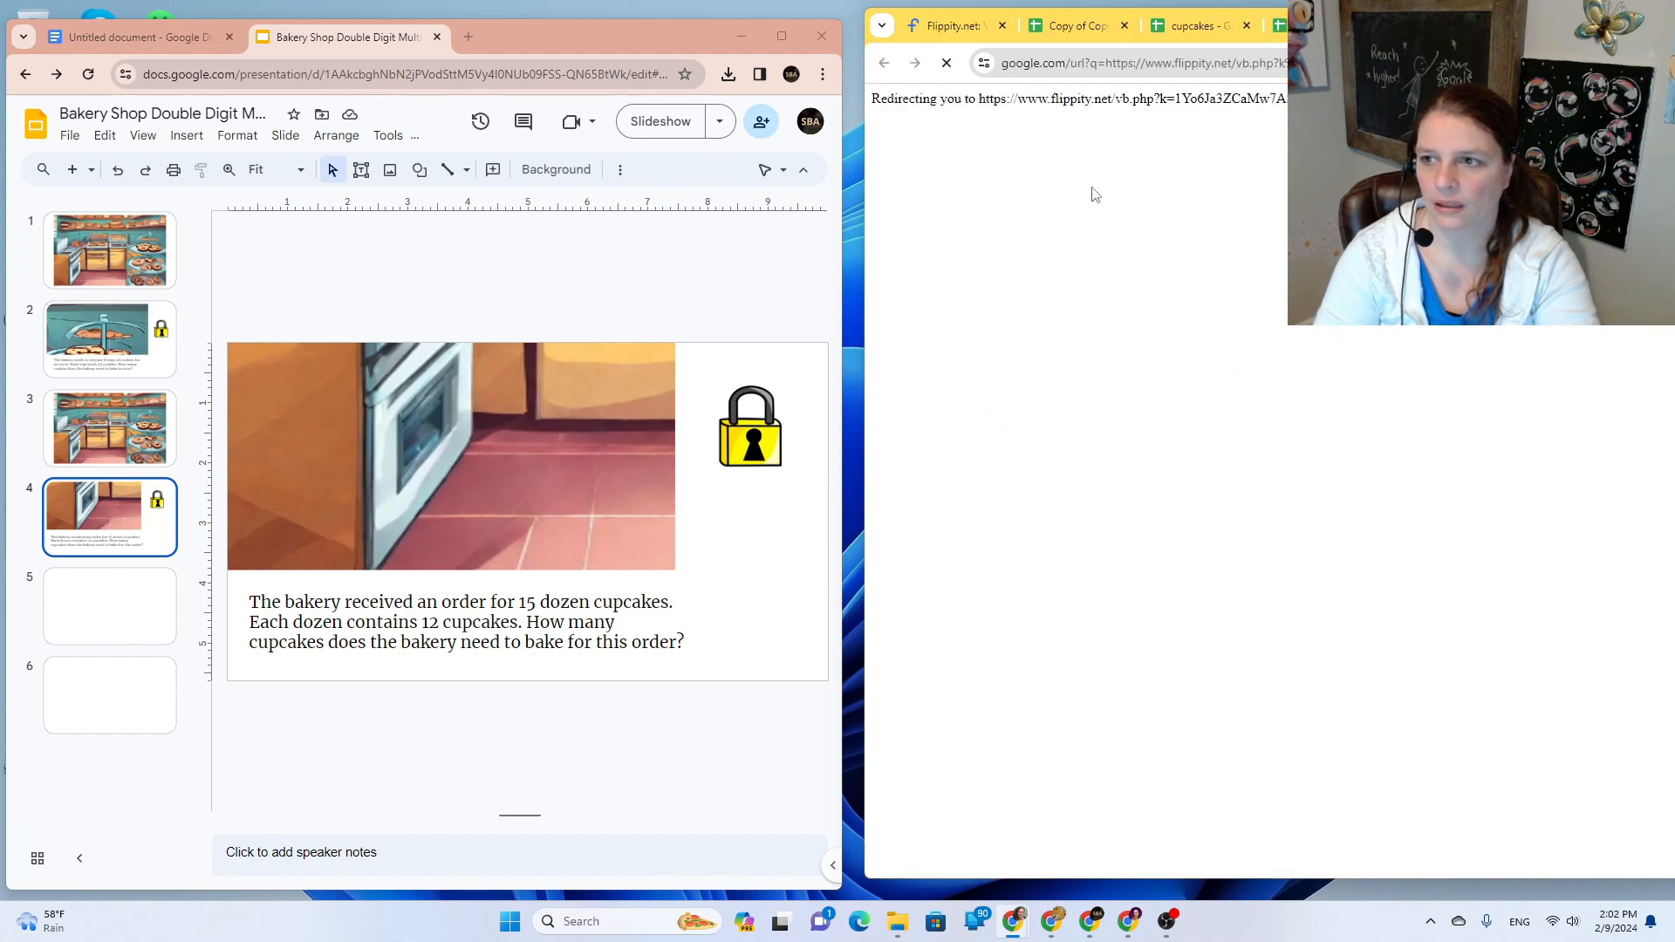
{"action": "left_click", "coordinate": [1152, 63]}
{"action": "key", "text": "ctrl+c"}
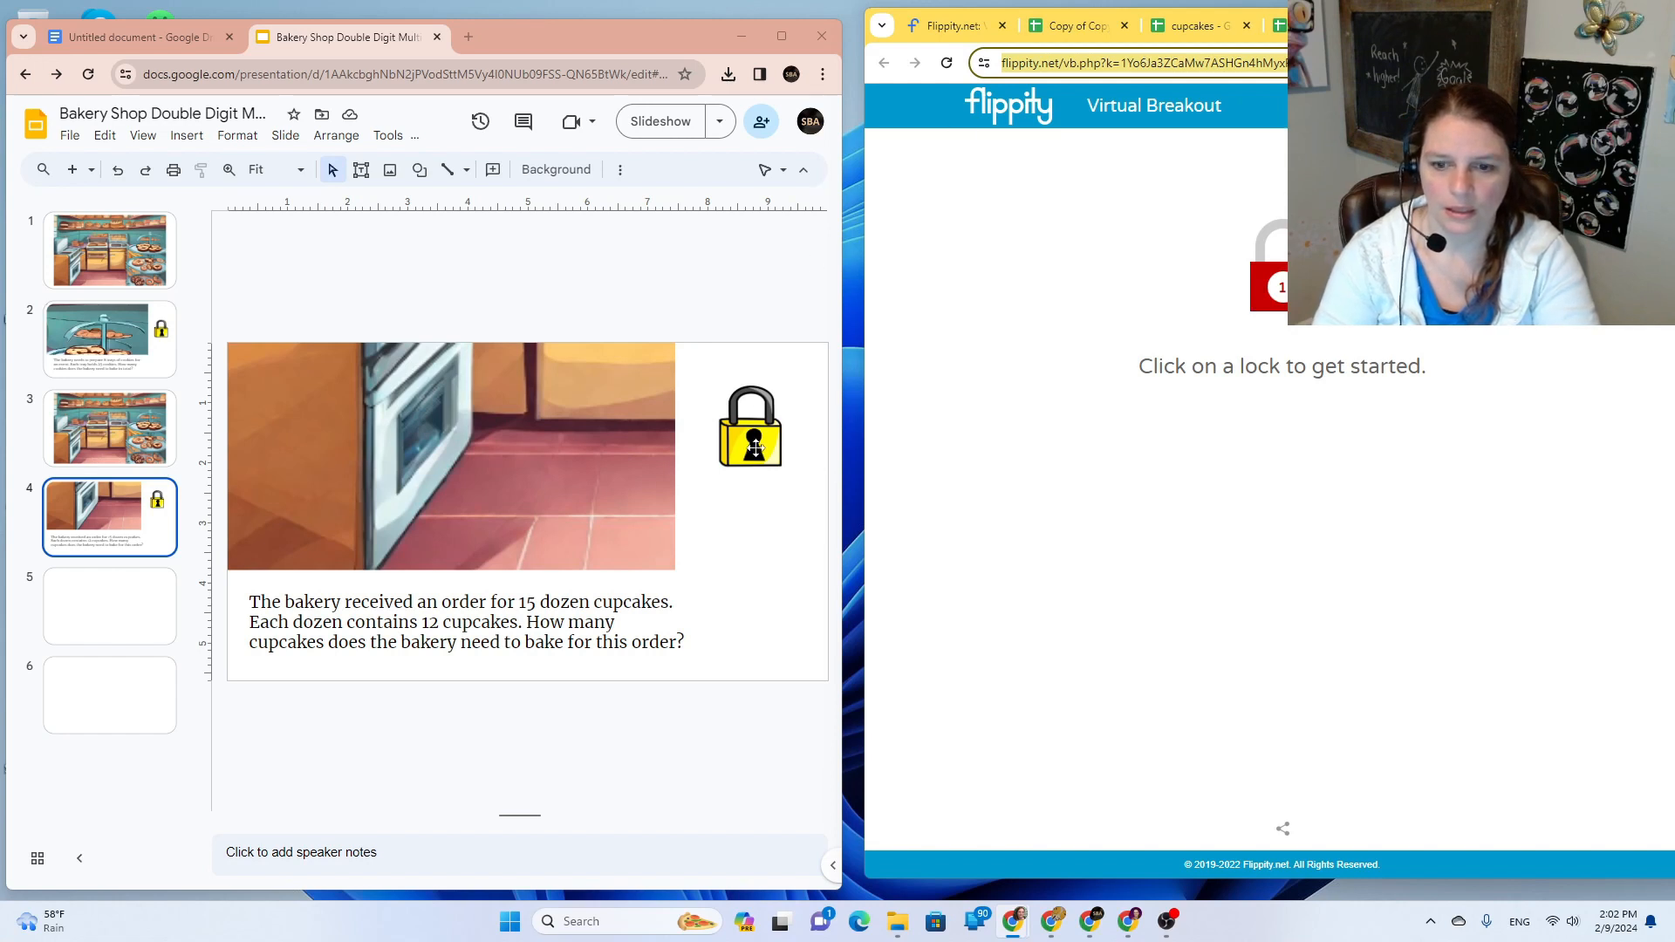
{"action": "left_click", "coordinate": [755, 448]}
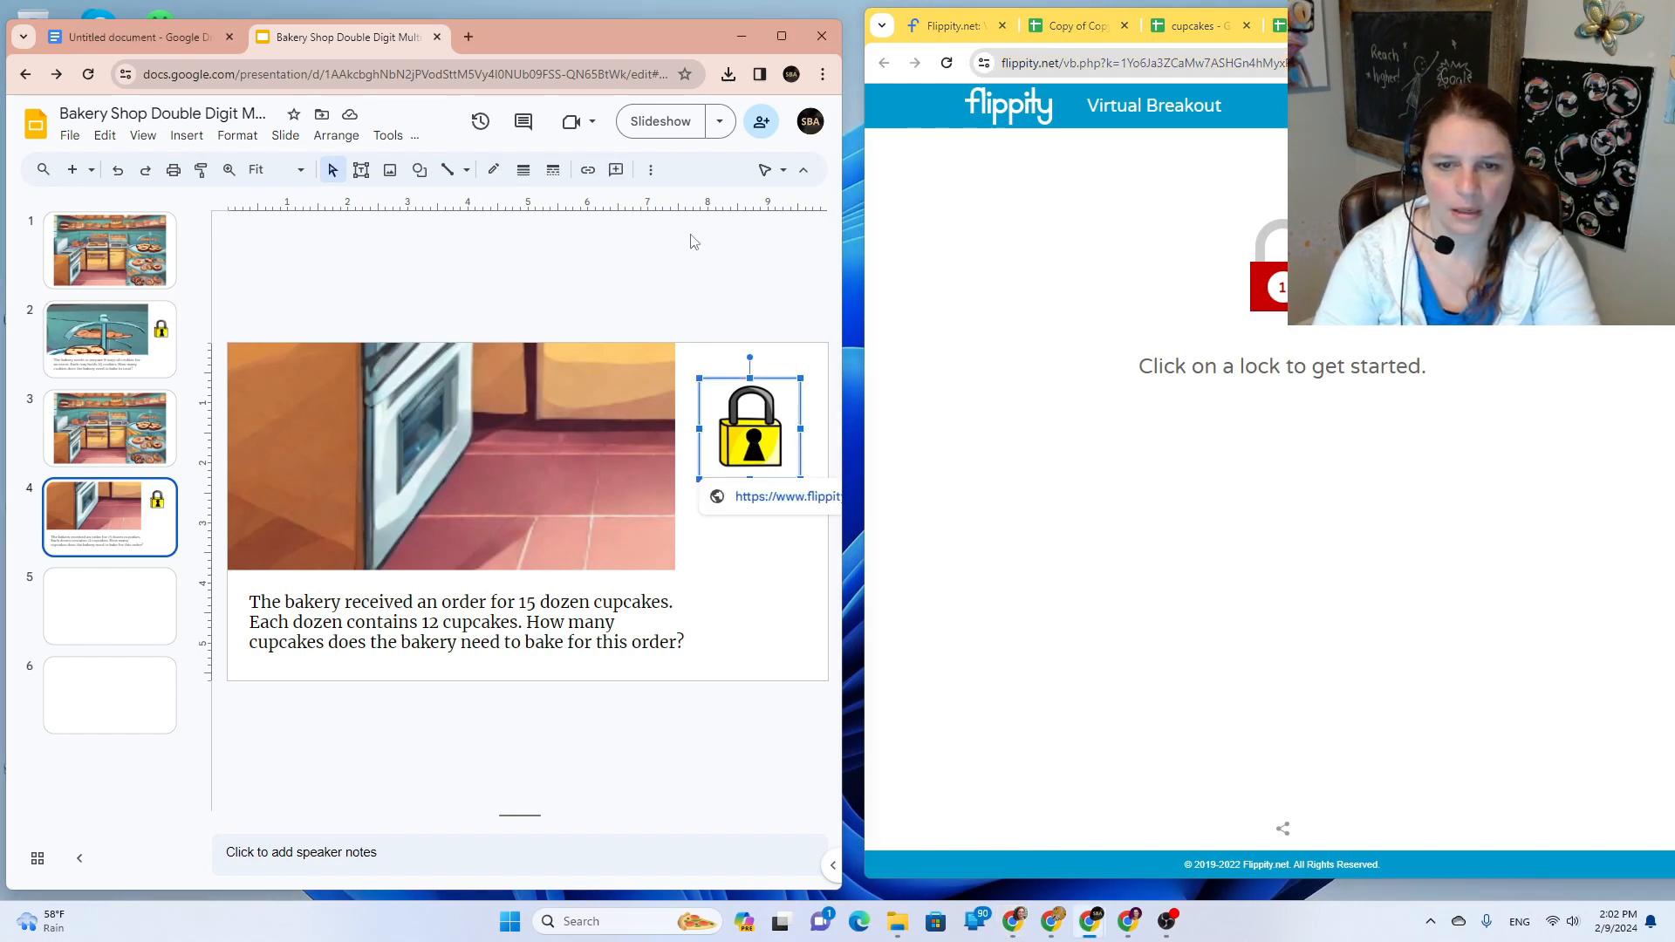
{"action": "left_click", "coordinate": [587, 170]}
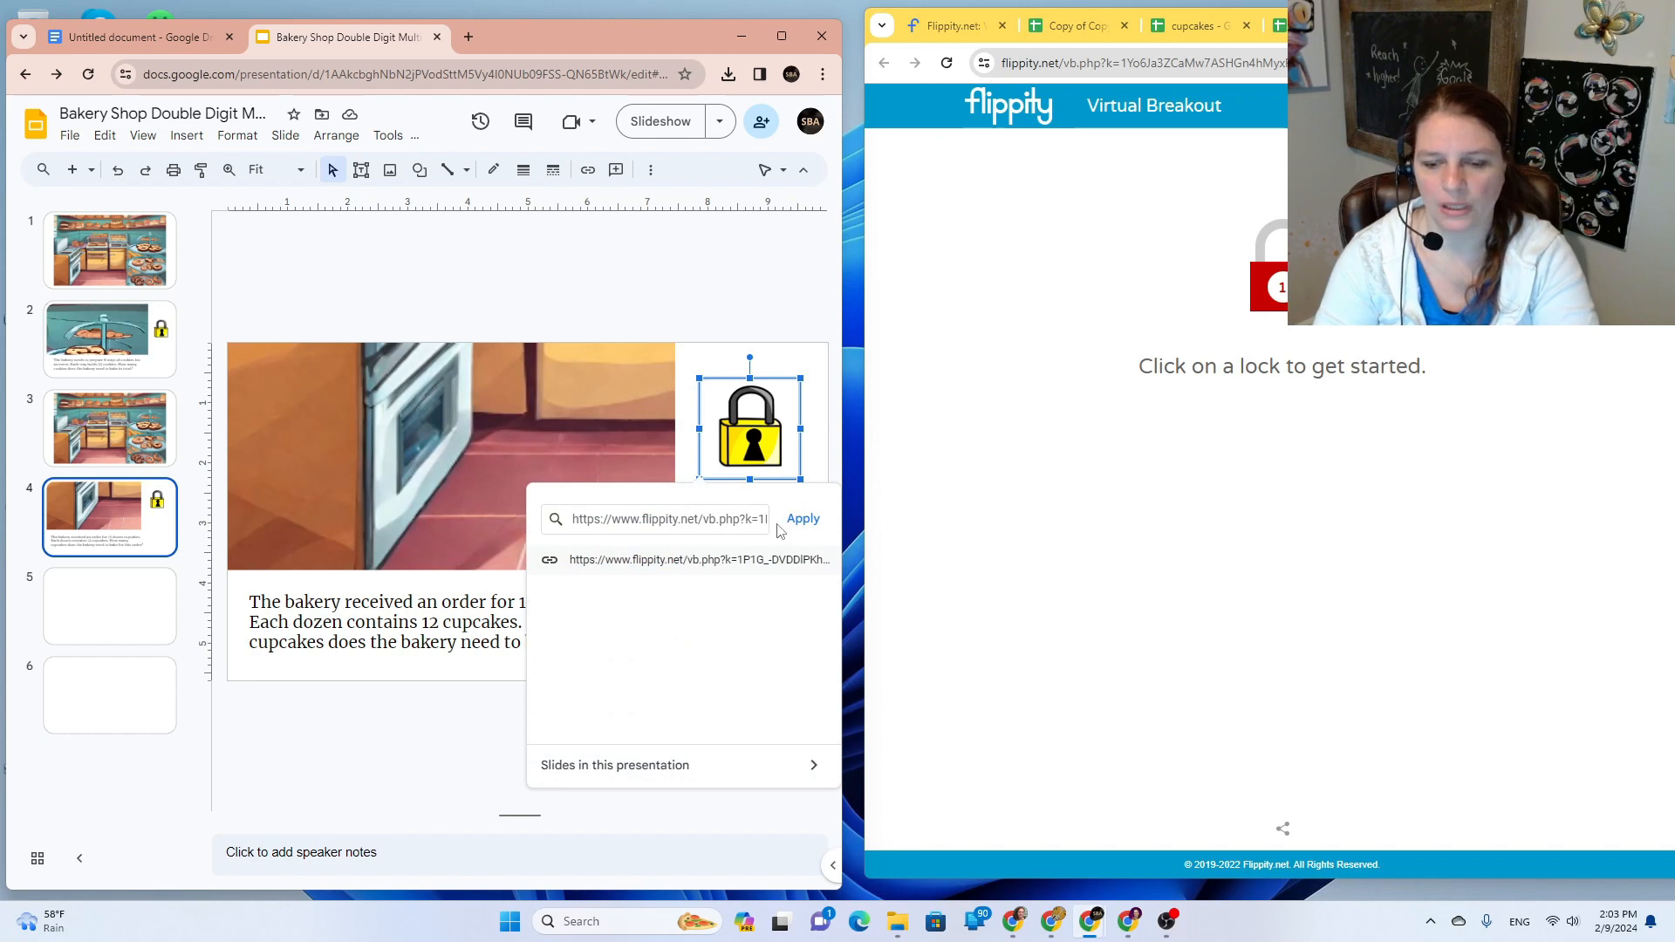
Step: Replace the slide 4 lock's link with the cupcakes Flippity breakout address
{"action": "left_click", "coordinate": [700, 520]}
{"action": "key", "text": "ctrl+a"}
{"action": "key", "text": "ctrl+v"}
{"action": "left_click", "coordinate": [801, 519]}
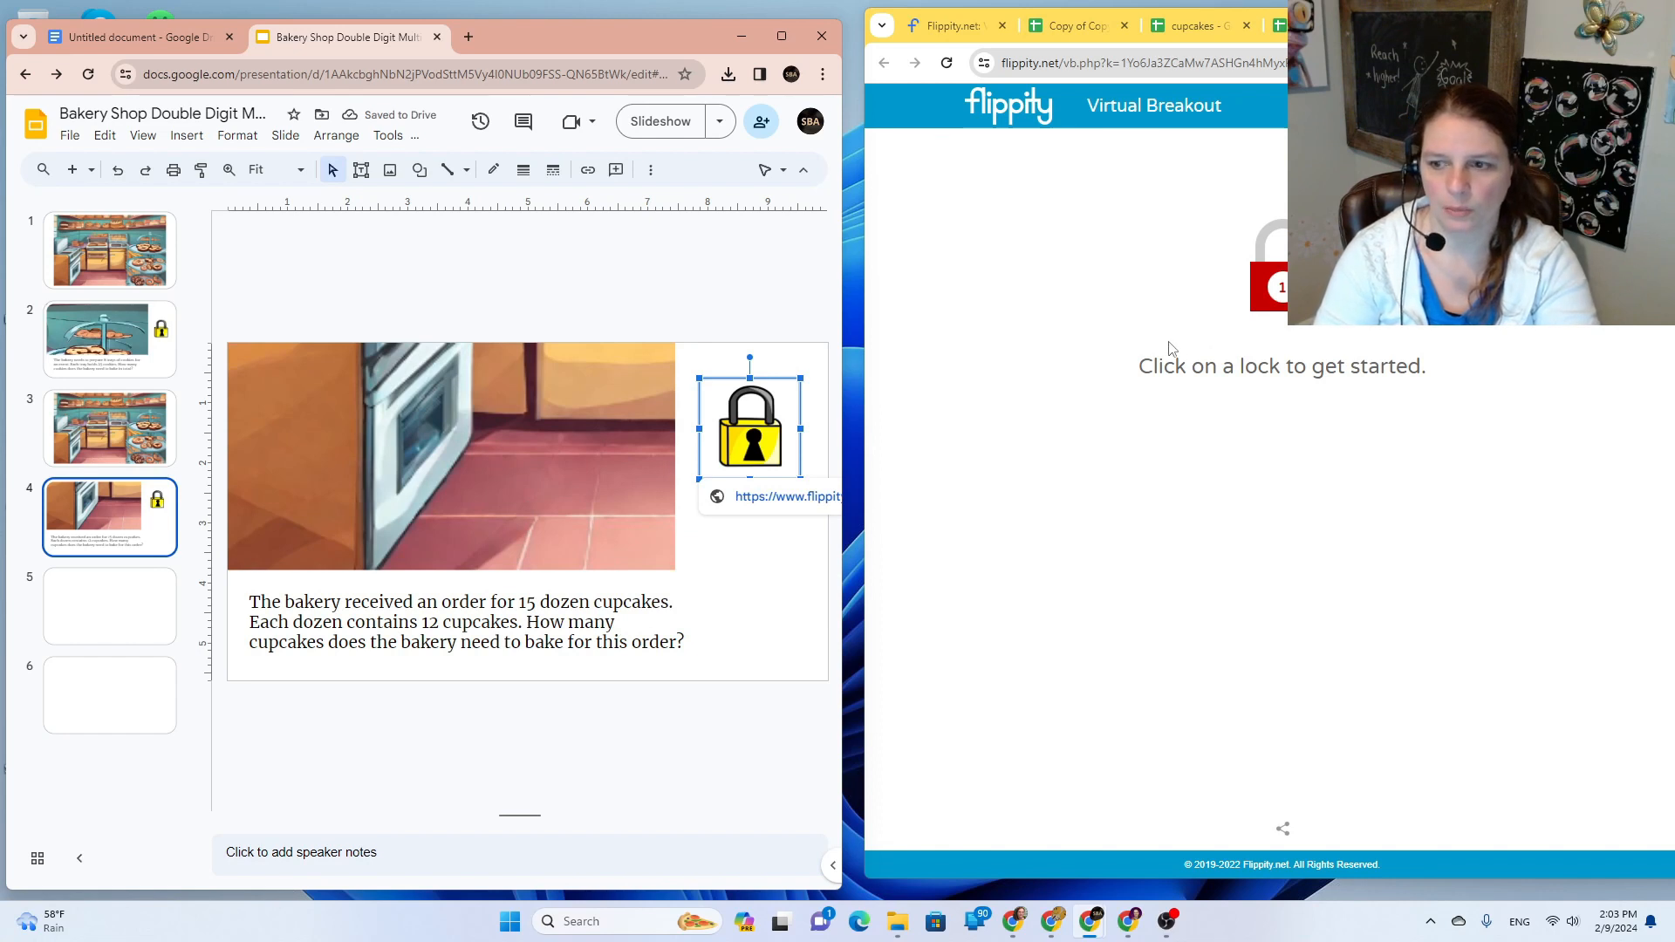
Step: Test the first lock with '180 cupcakes', then close the Flippity, published page and Publish dialog
{"action": "left_click", "coordinate": [1305, 316]}
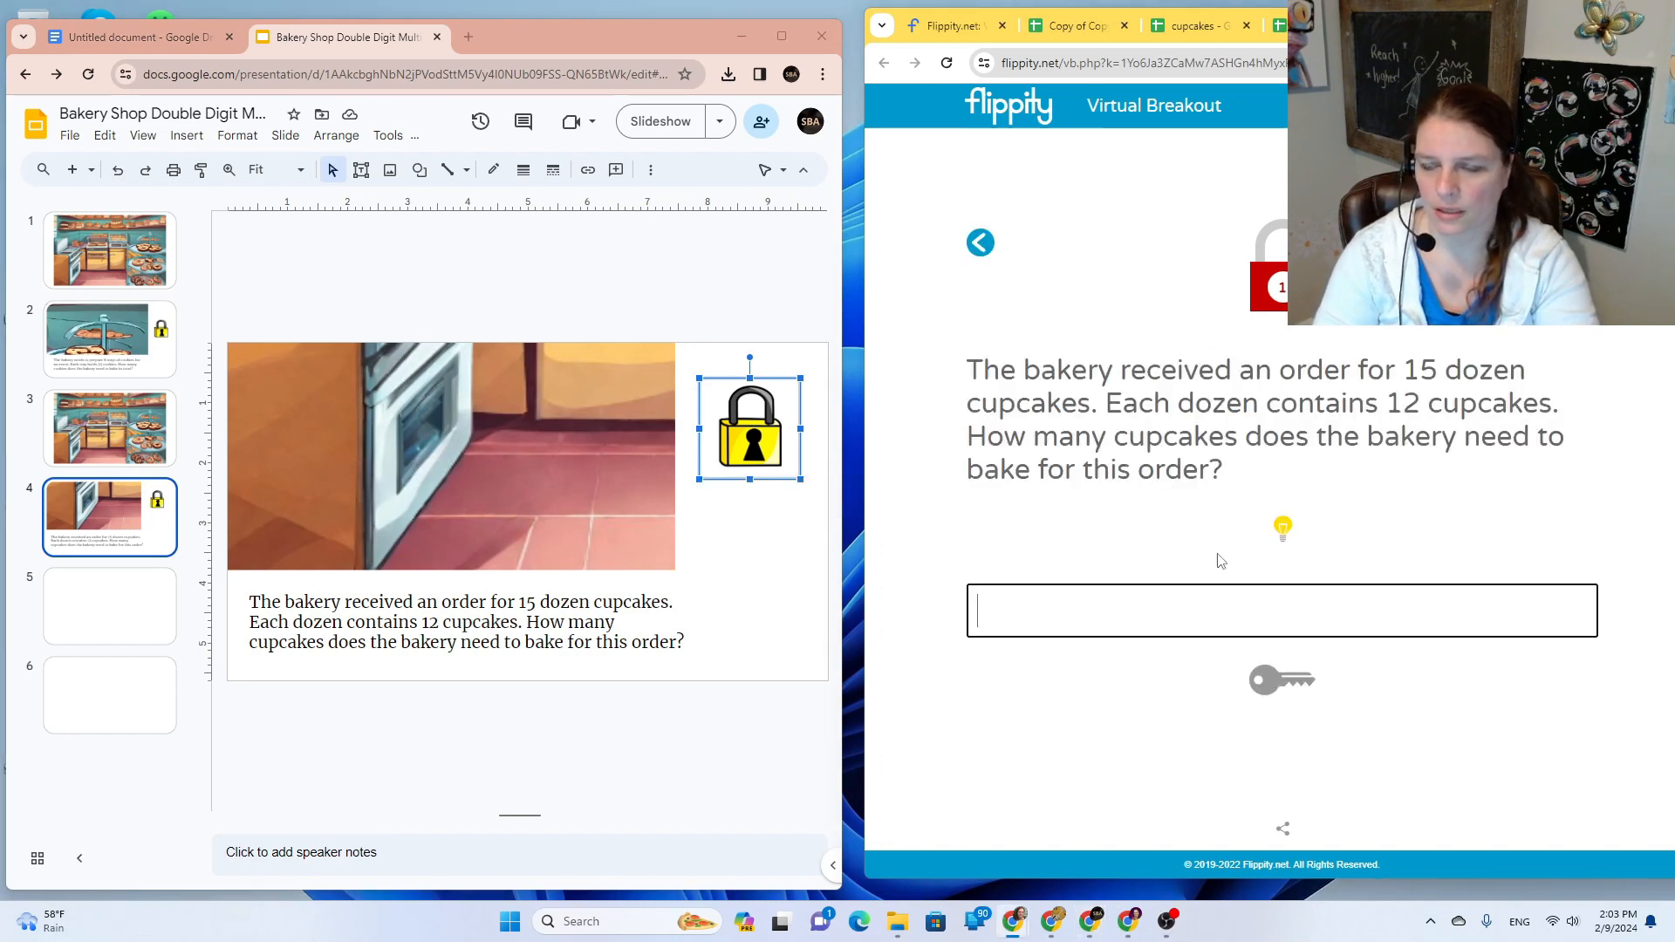
{"action": "type", "text": "180"}
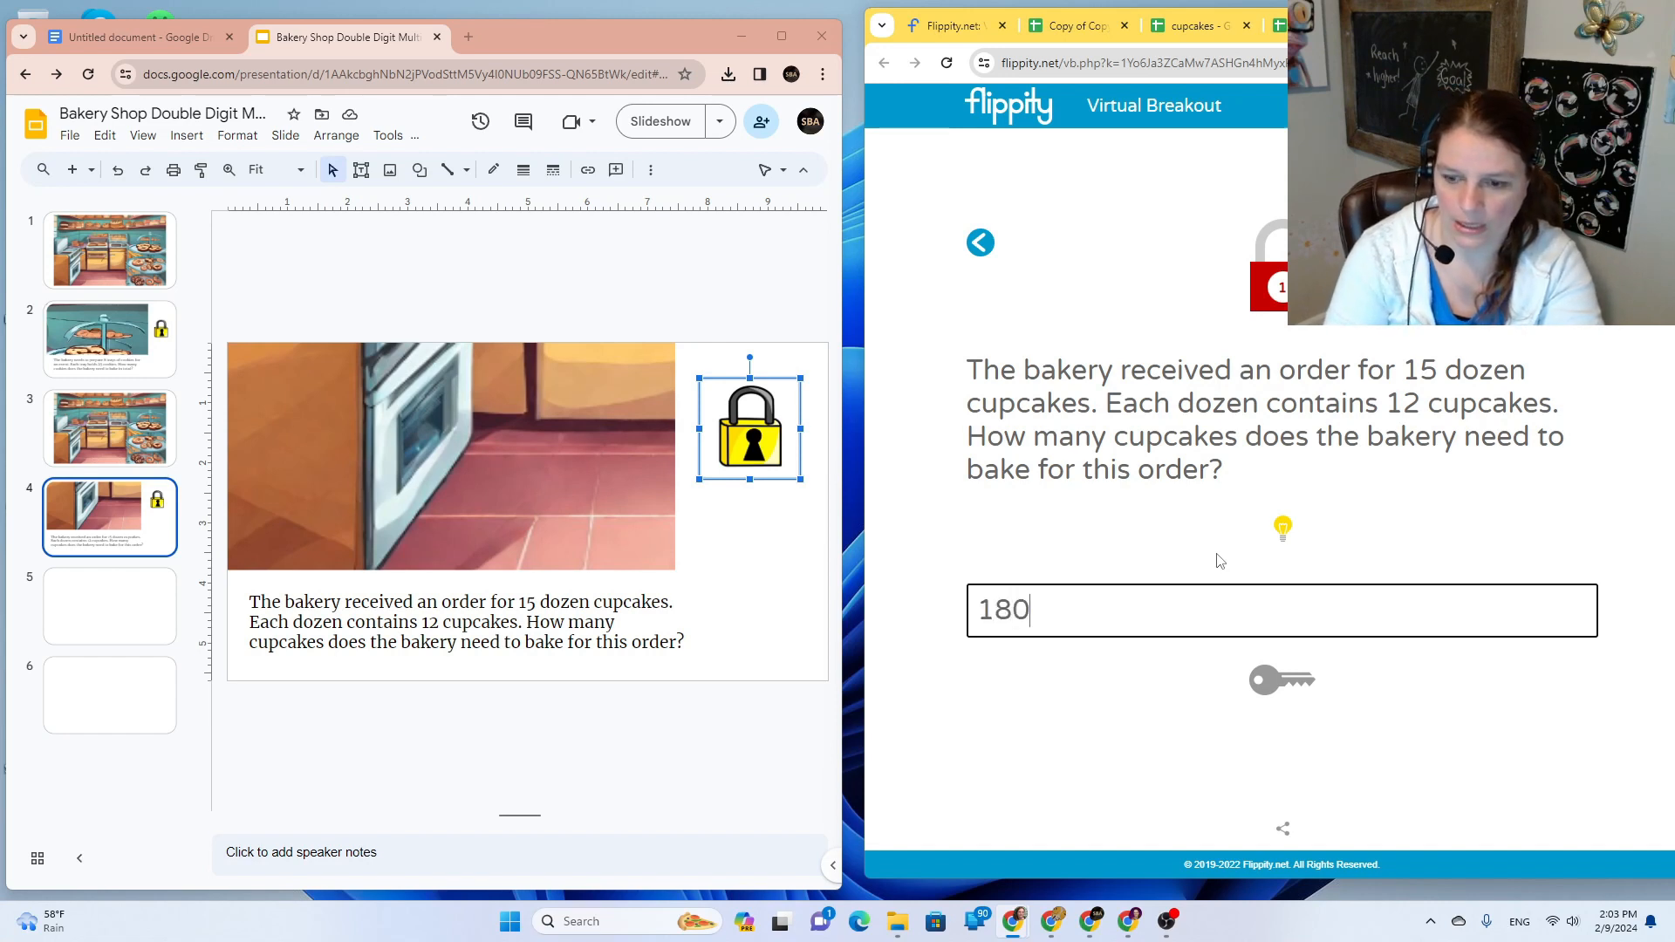
{"action": "type", "text": " cupcakes"}
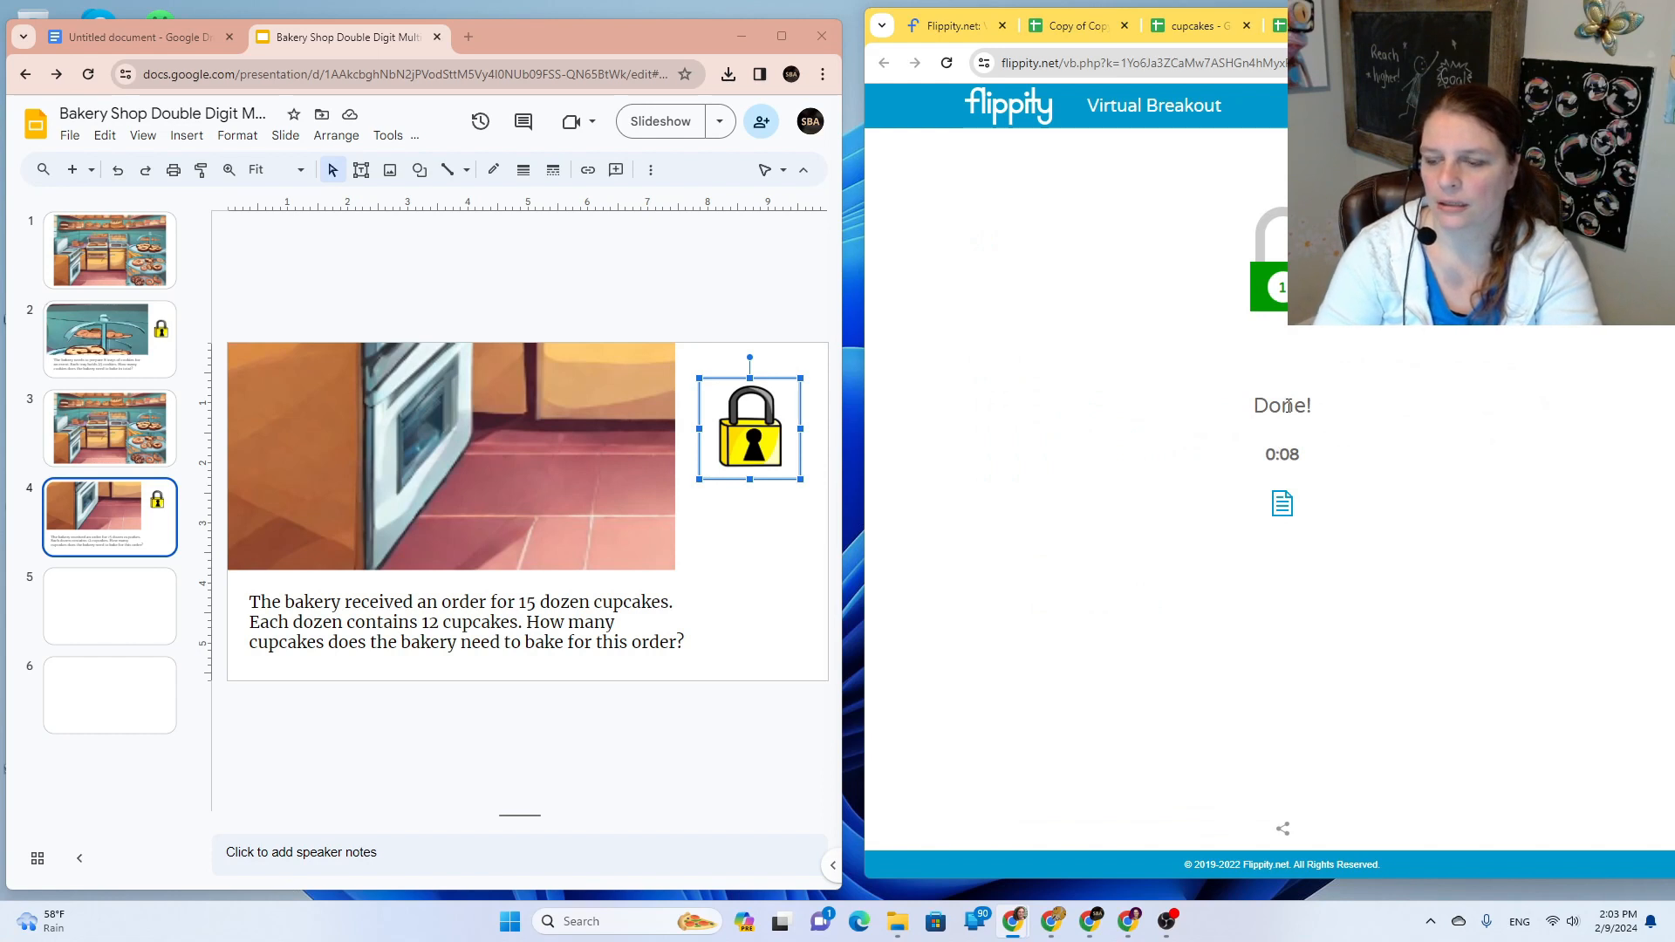
{"action": "left_click", "coordinate": [1318, 27]}
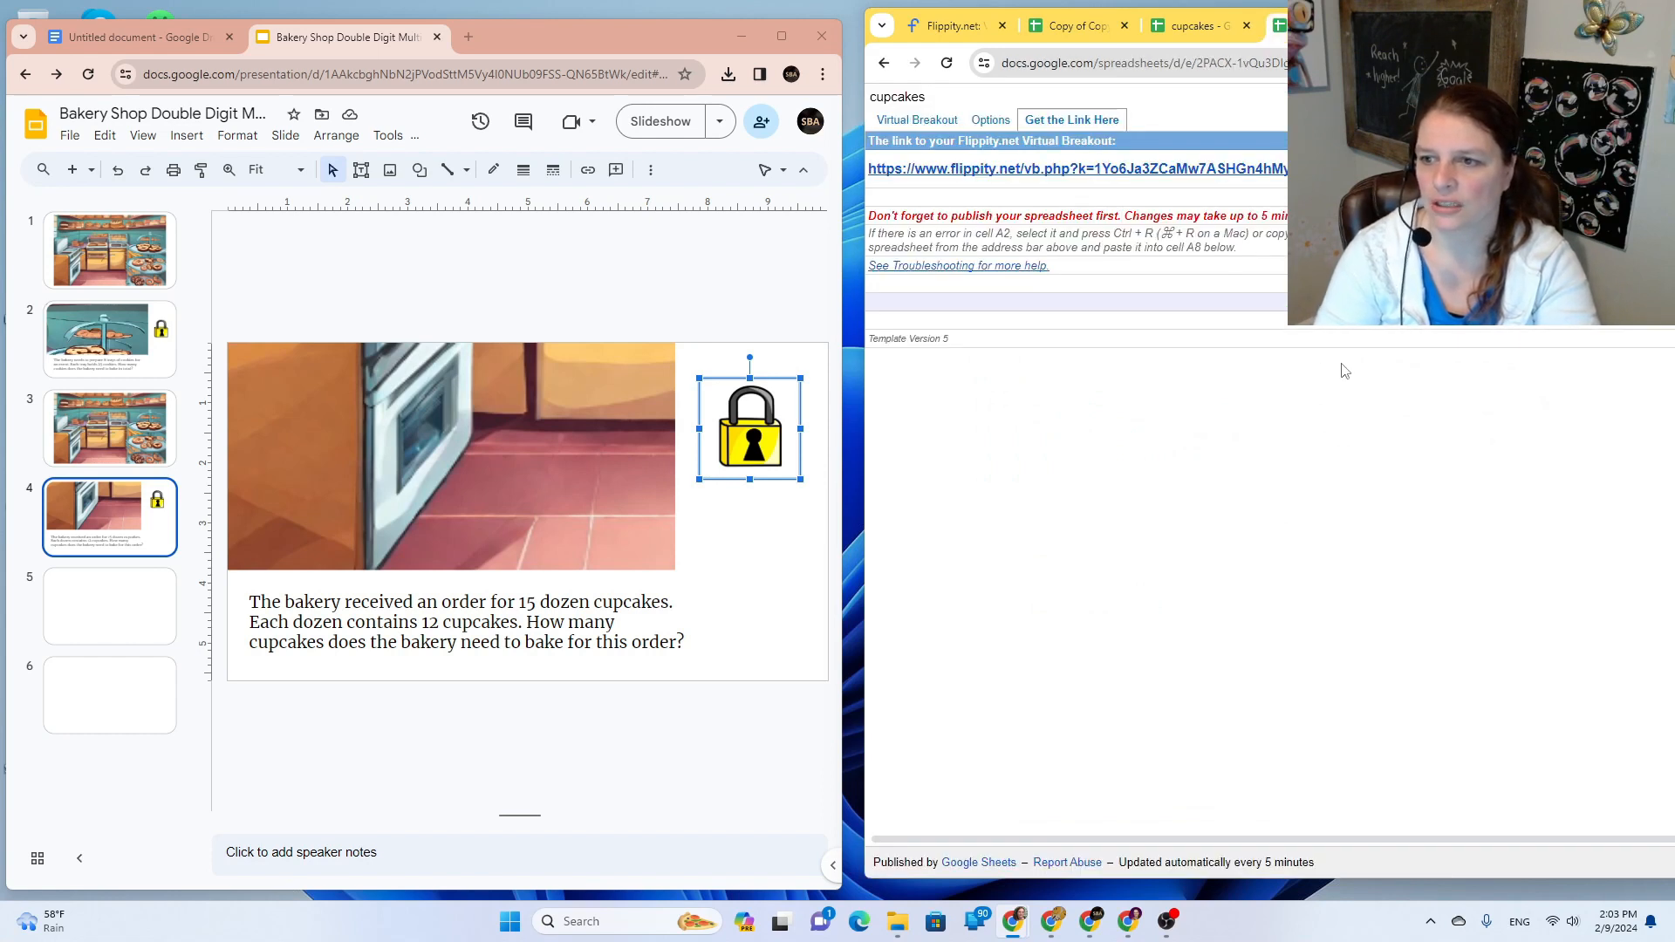
{"action": "left_click", "coordinate": [1431, 26]}
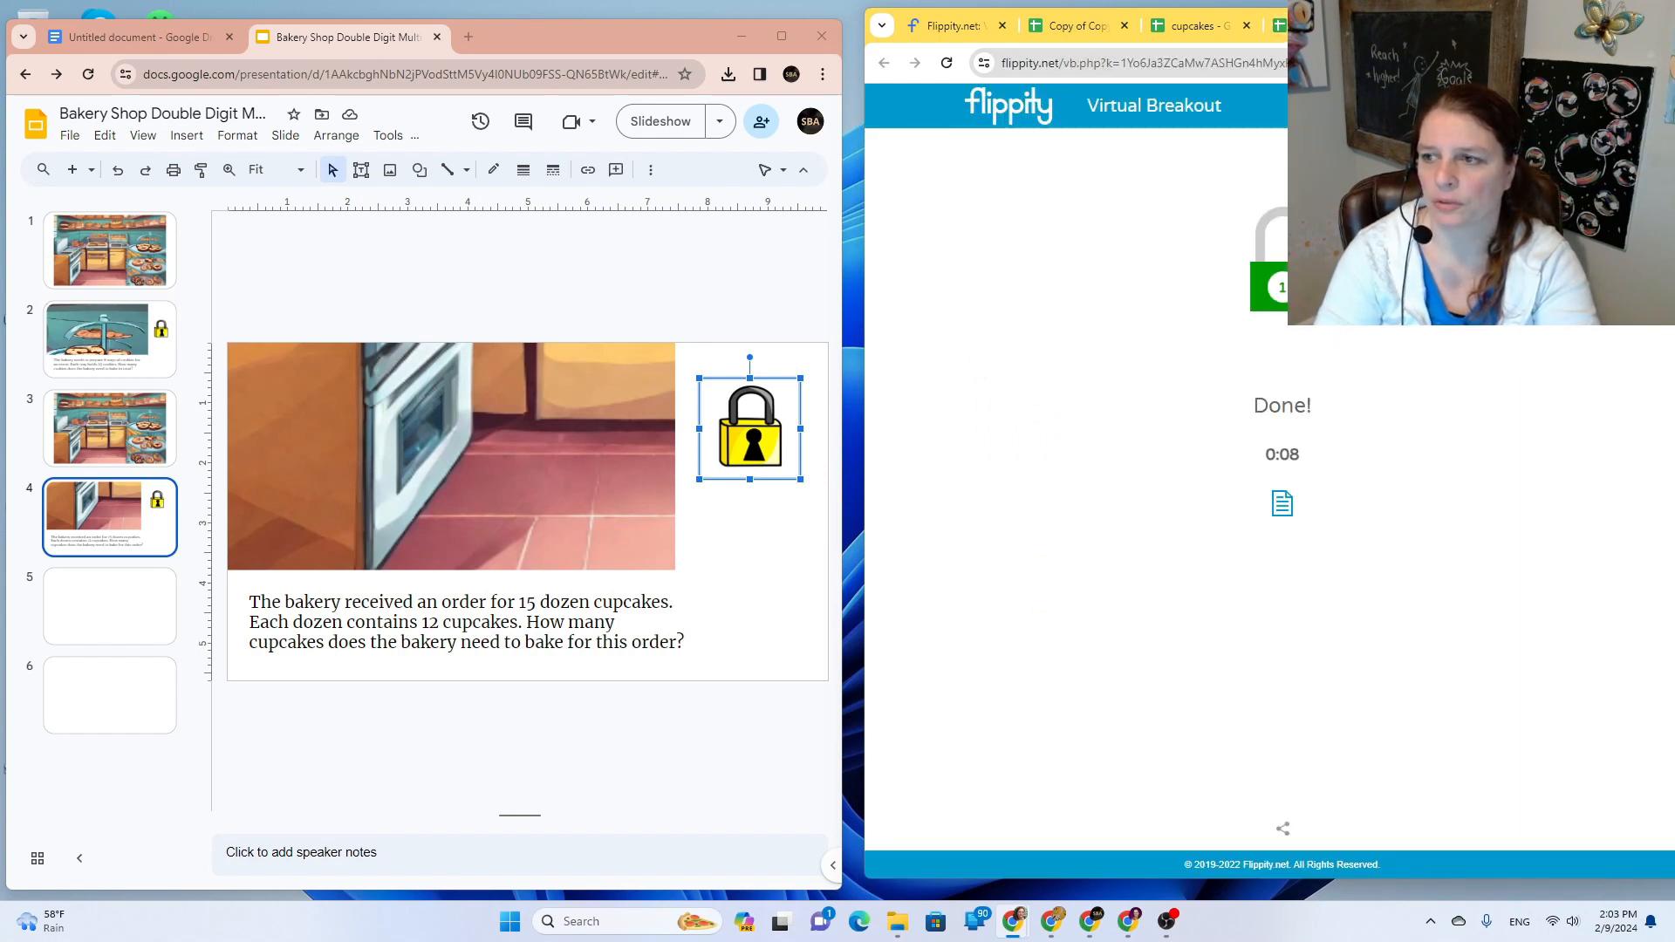
{"action": "left_click", "coordinate": [1491, 26]}
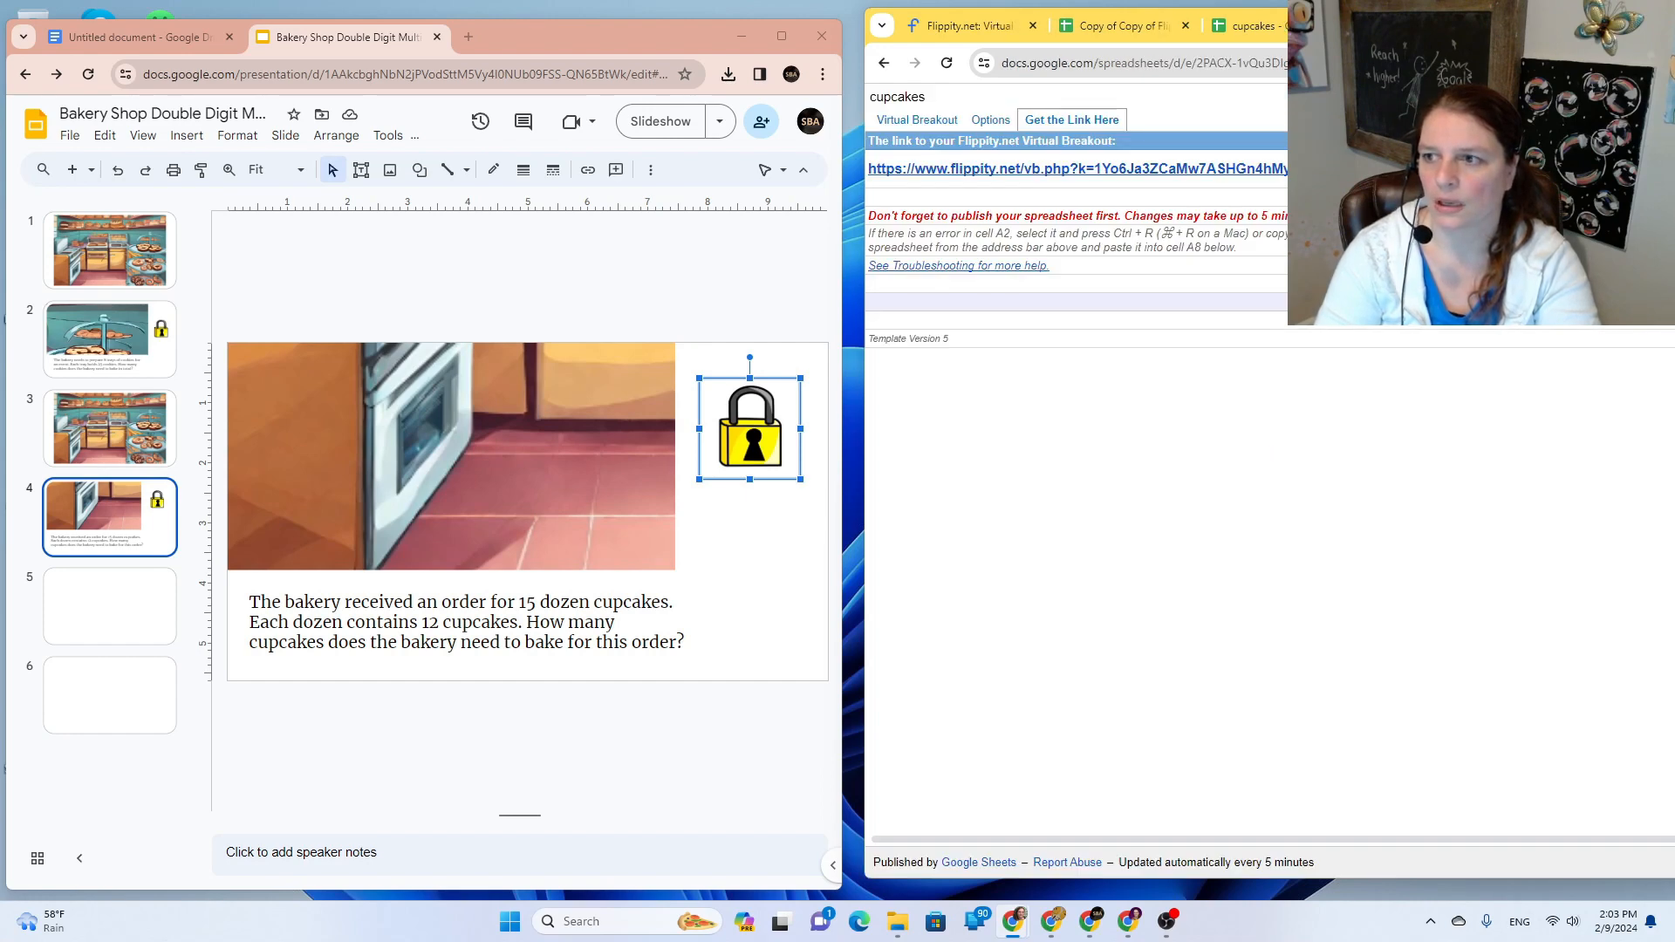
{"action": "left_click", "coordinate": [1492, 26]}
{"action": "left_click", "coordinate": [1487, 275]}
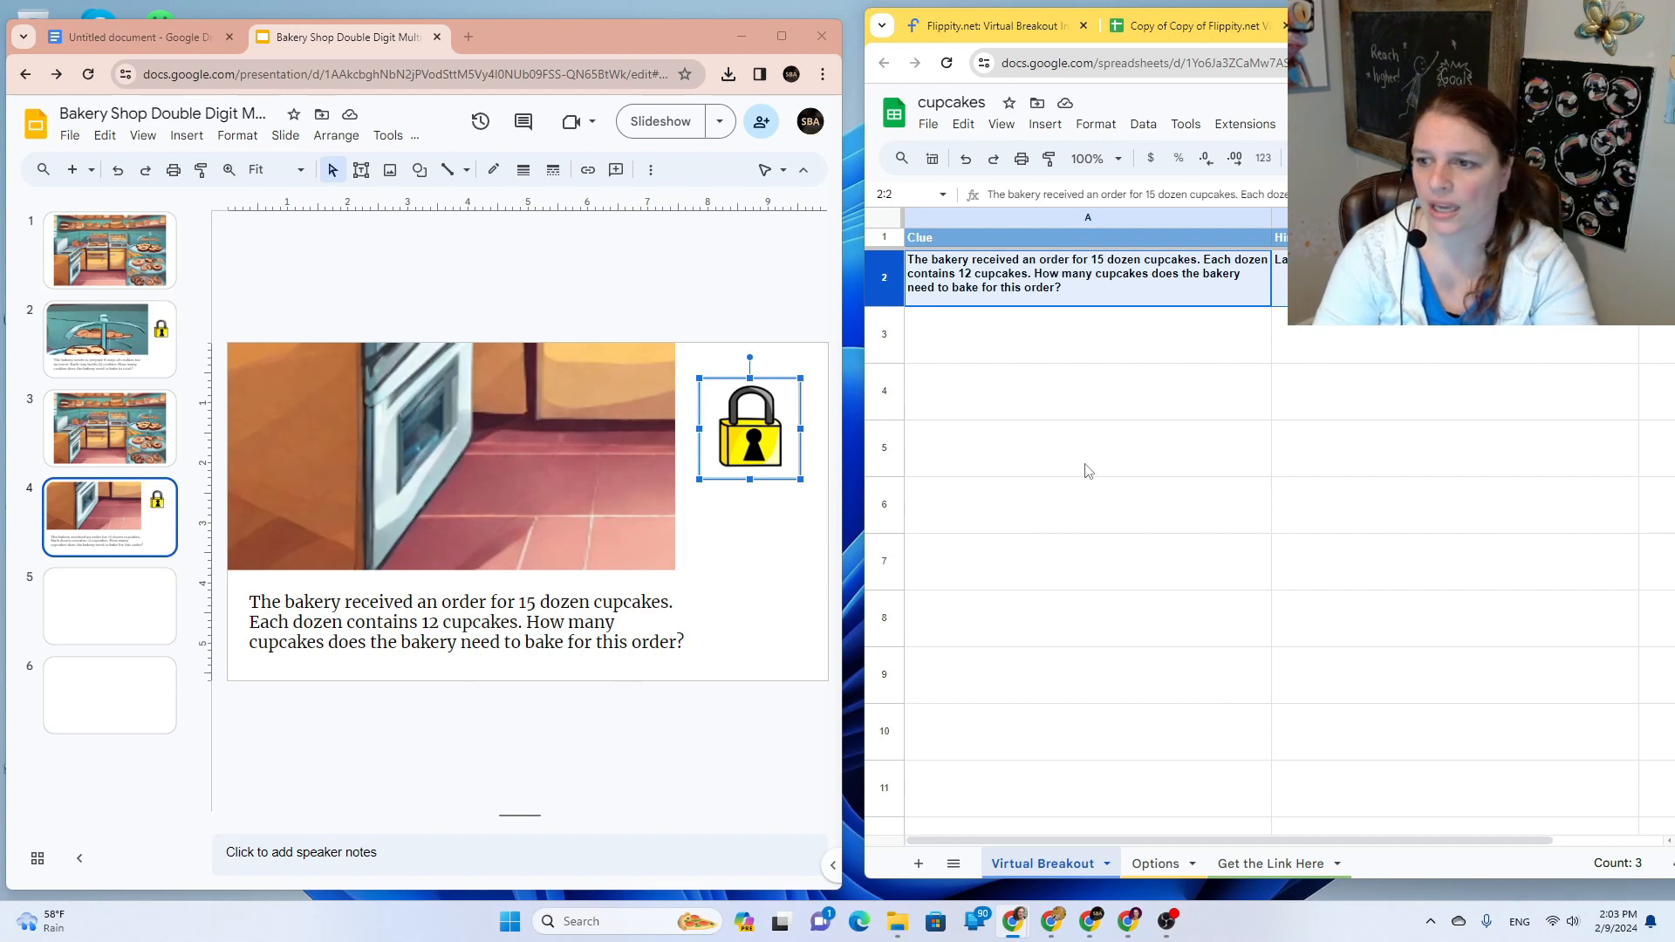
Step: Replace the Done Text in Options cell B7 with blank slide 5's address
{"action": "left_click", "coordinate": [1165, 864]}
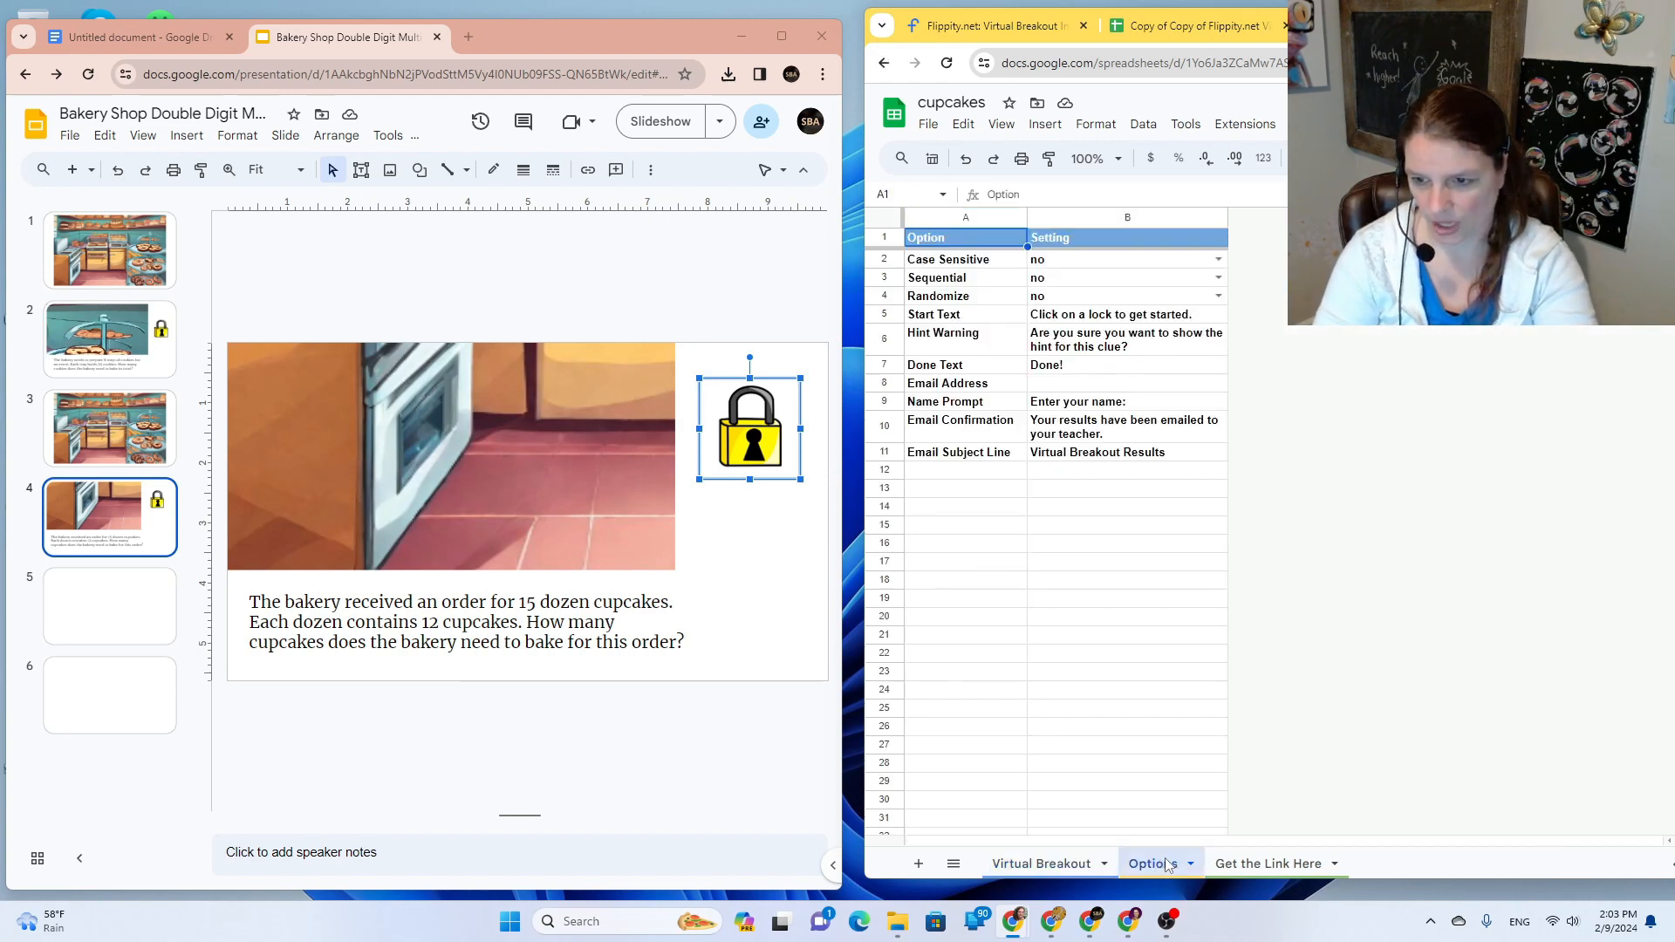
{"action": "left_click", "coordinate": [117, 511]}
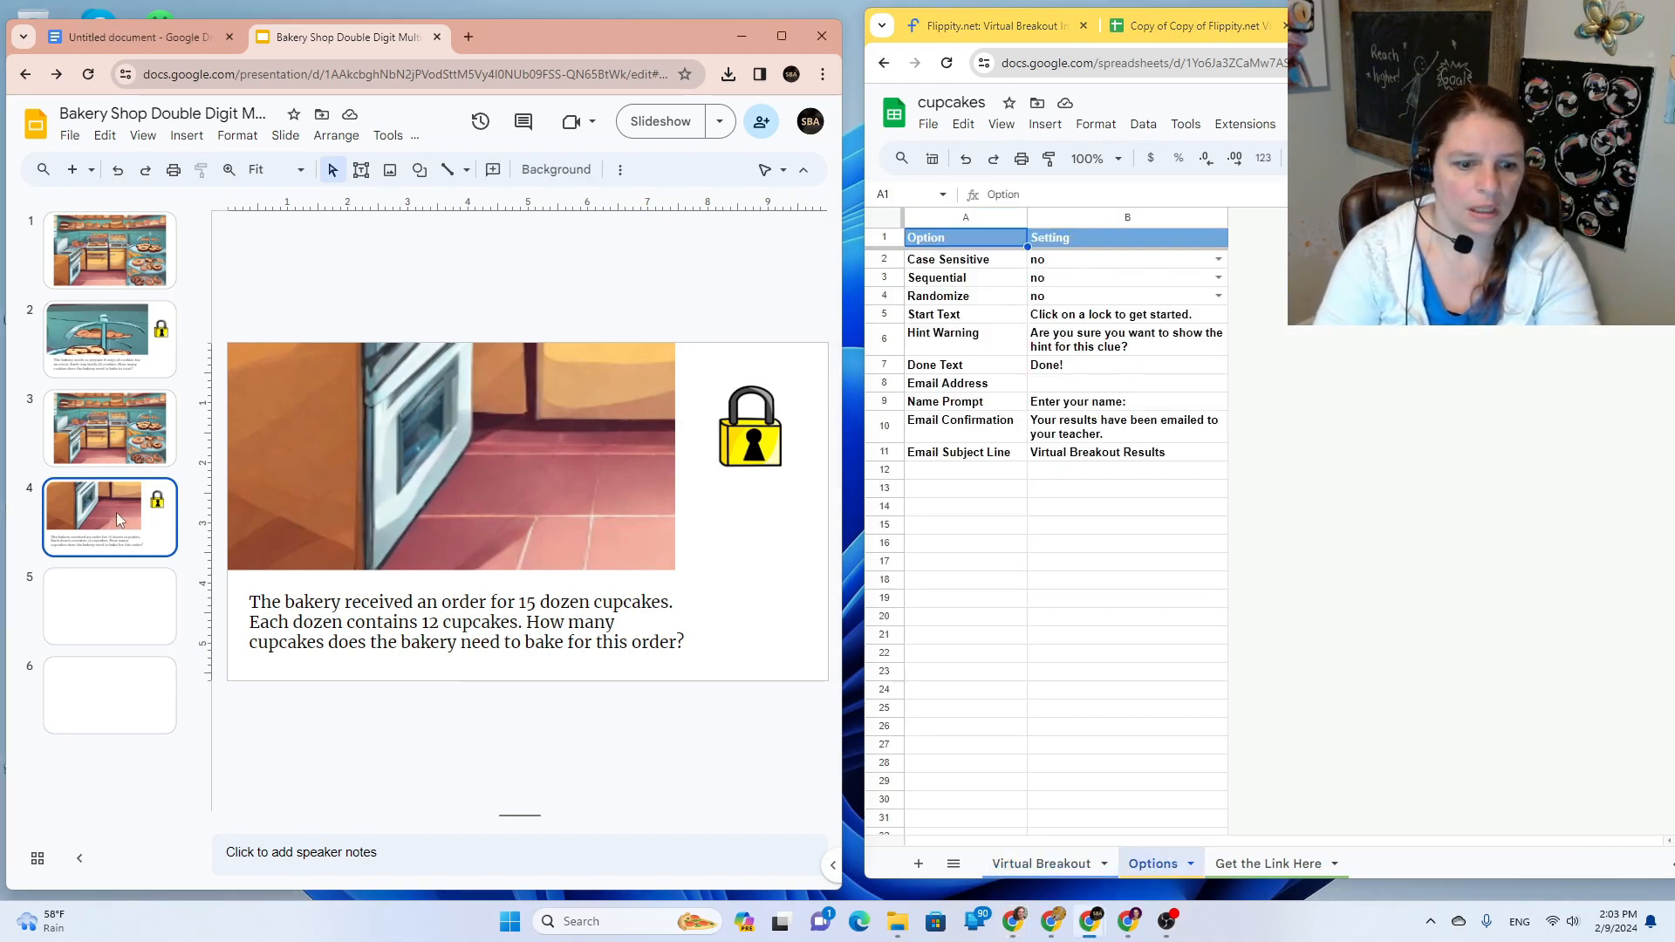
{"action": "left_click", "coordinate": [120, 616]}
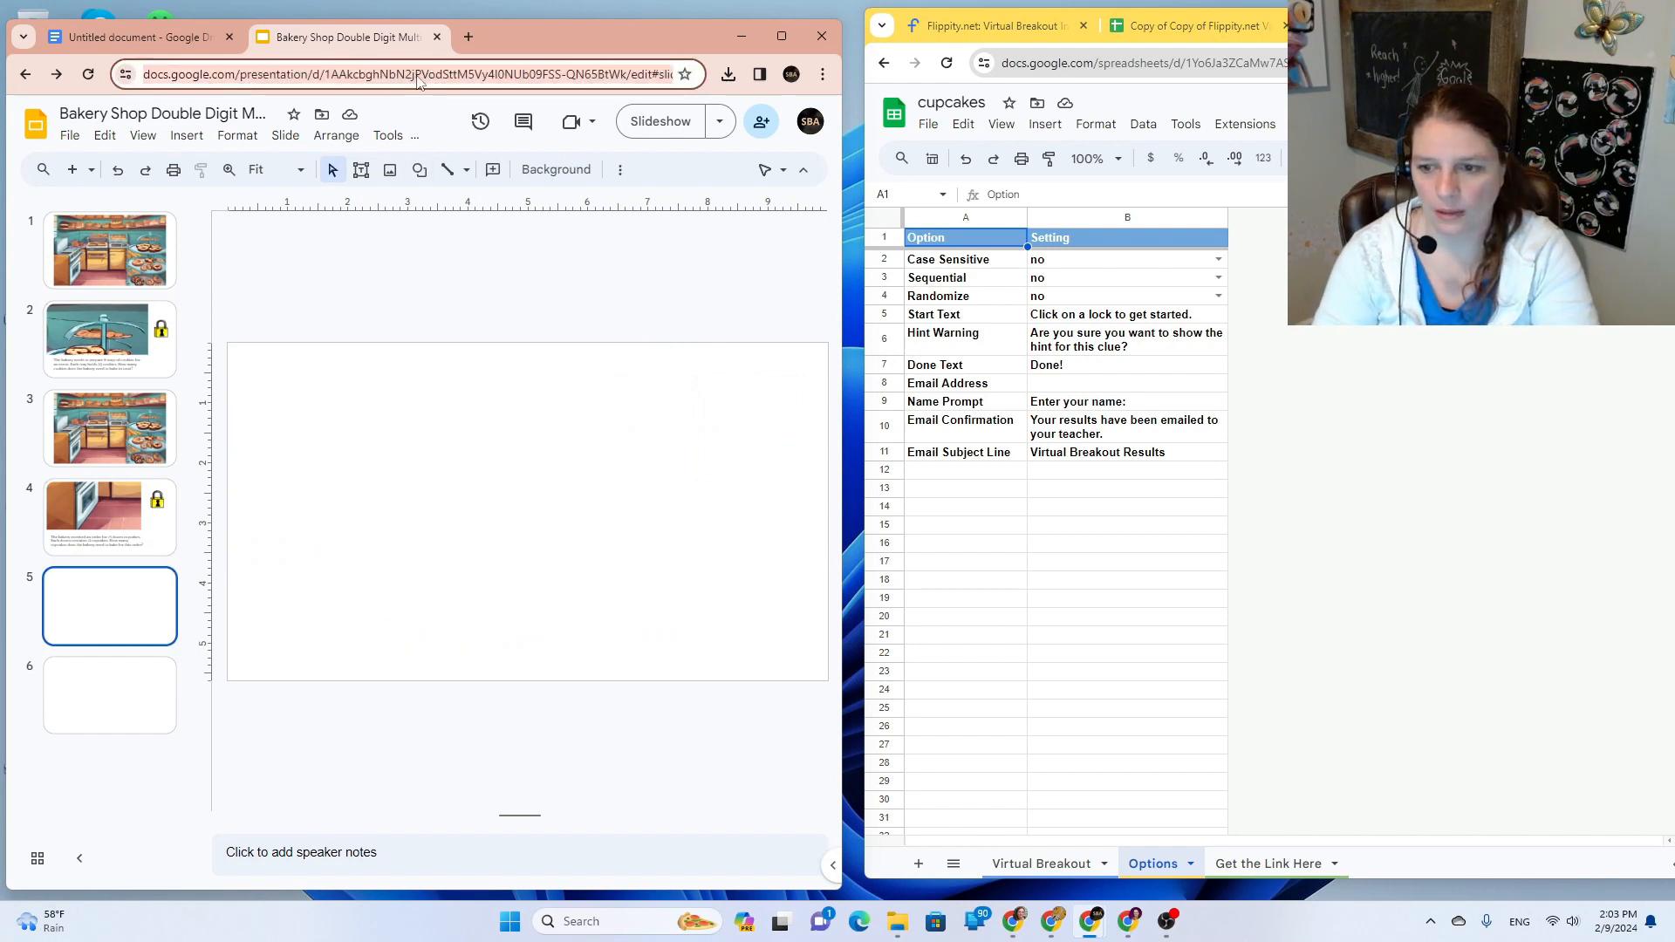
{"action": "left_click", "coordinate": [1072, 370]}
{"action": "key", "text": "BackSpace"}
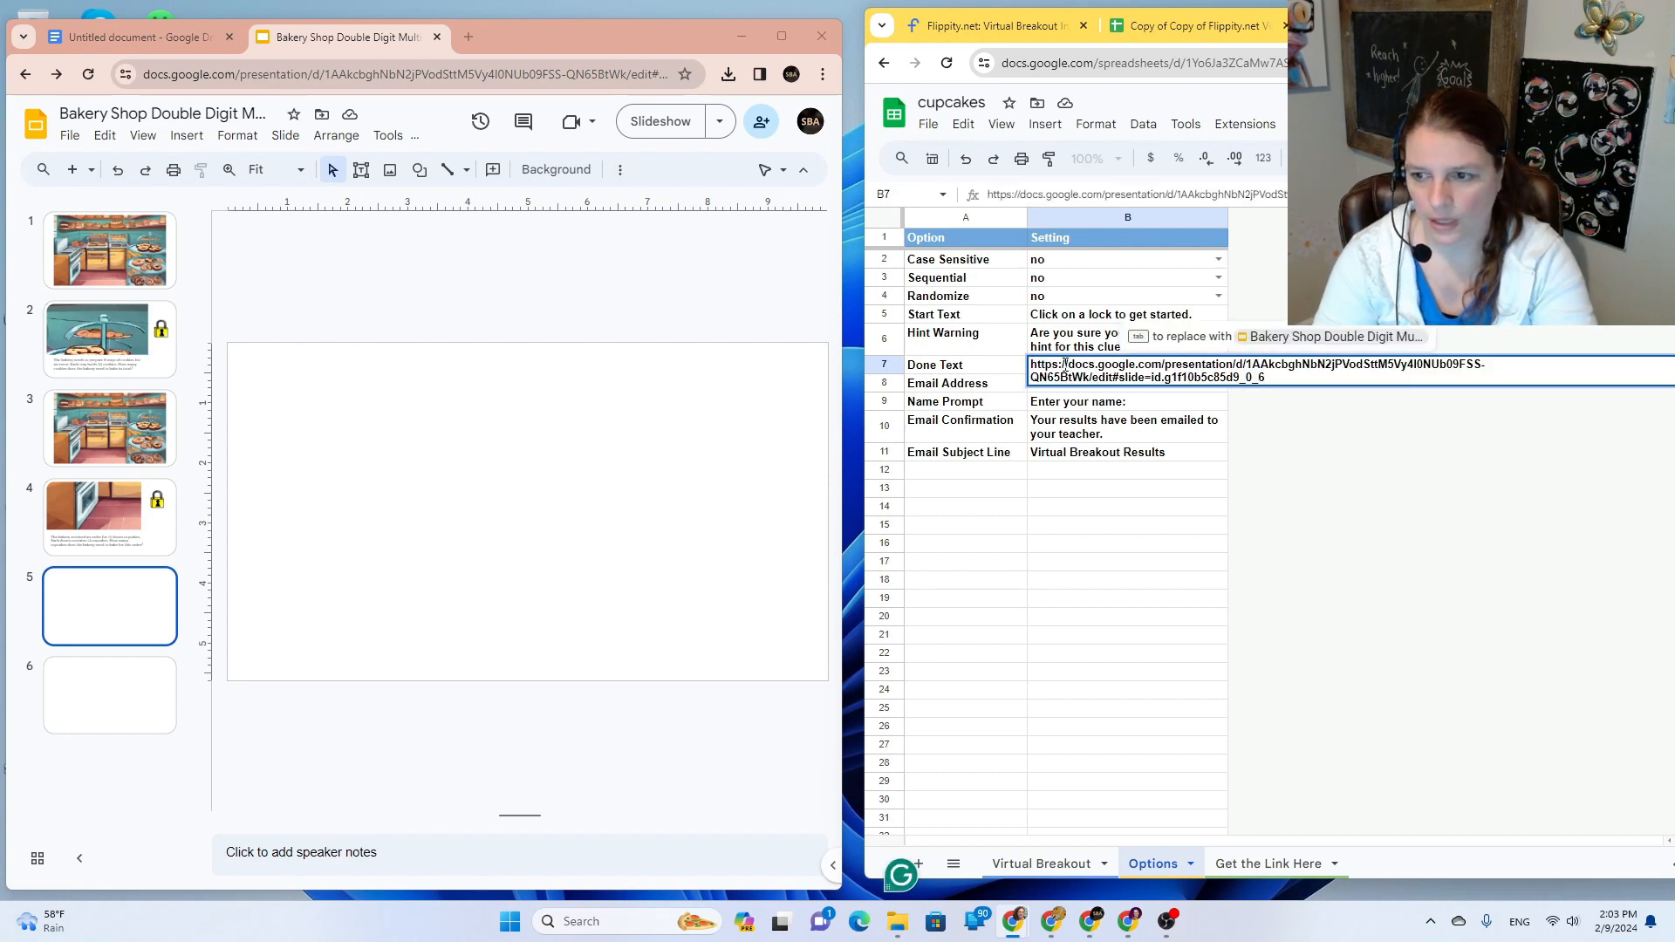
{"action": "left_click", "coordinate": [1348, 496]}
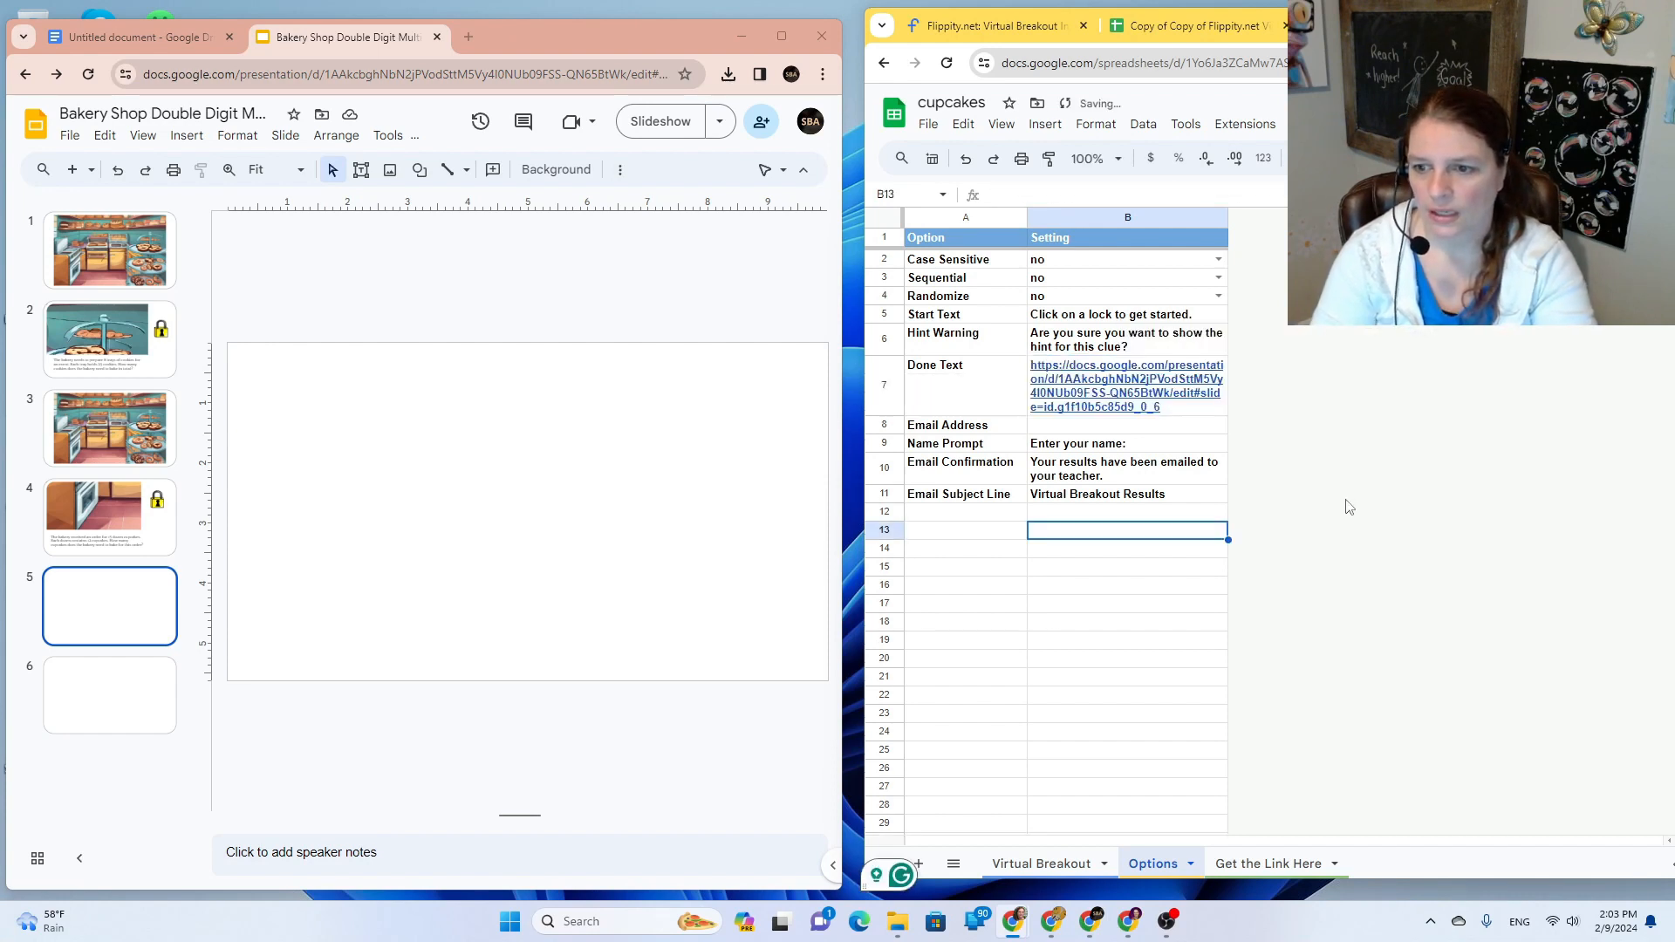
Step: Reopen the published spreadsheet and its Flippity breakout page from the Publish to web settings
{"action": "left_click", "coordinate": [930, 127]}
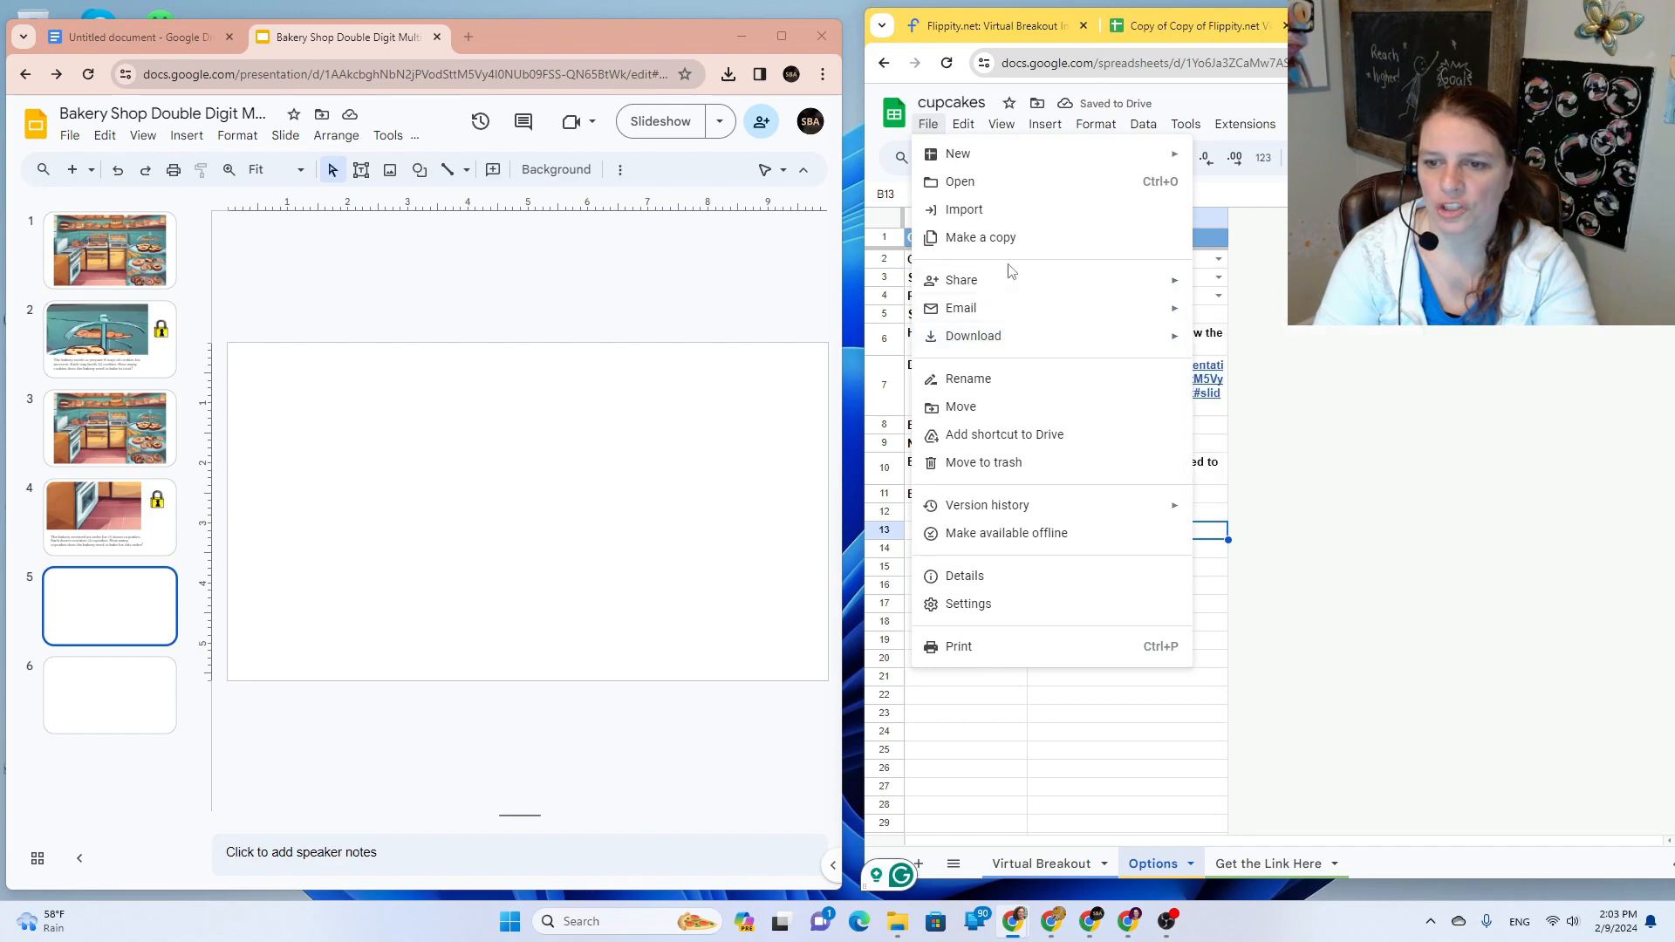
{"action": "mouse_move", "coordinate": [1009, 281]}
{"action": "left_click", "coordinate": [1268, 315]}
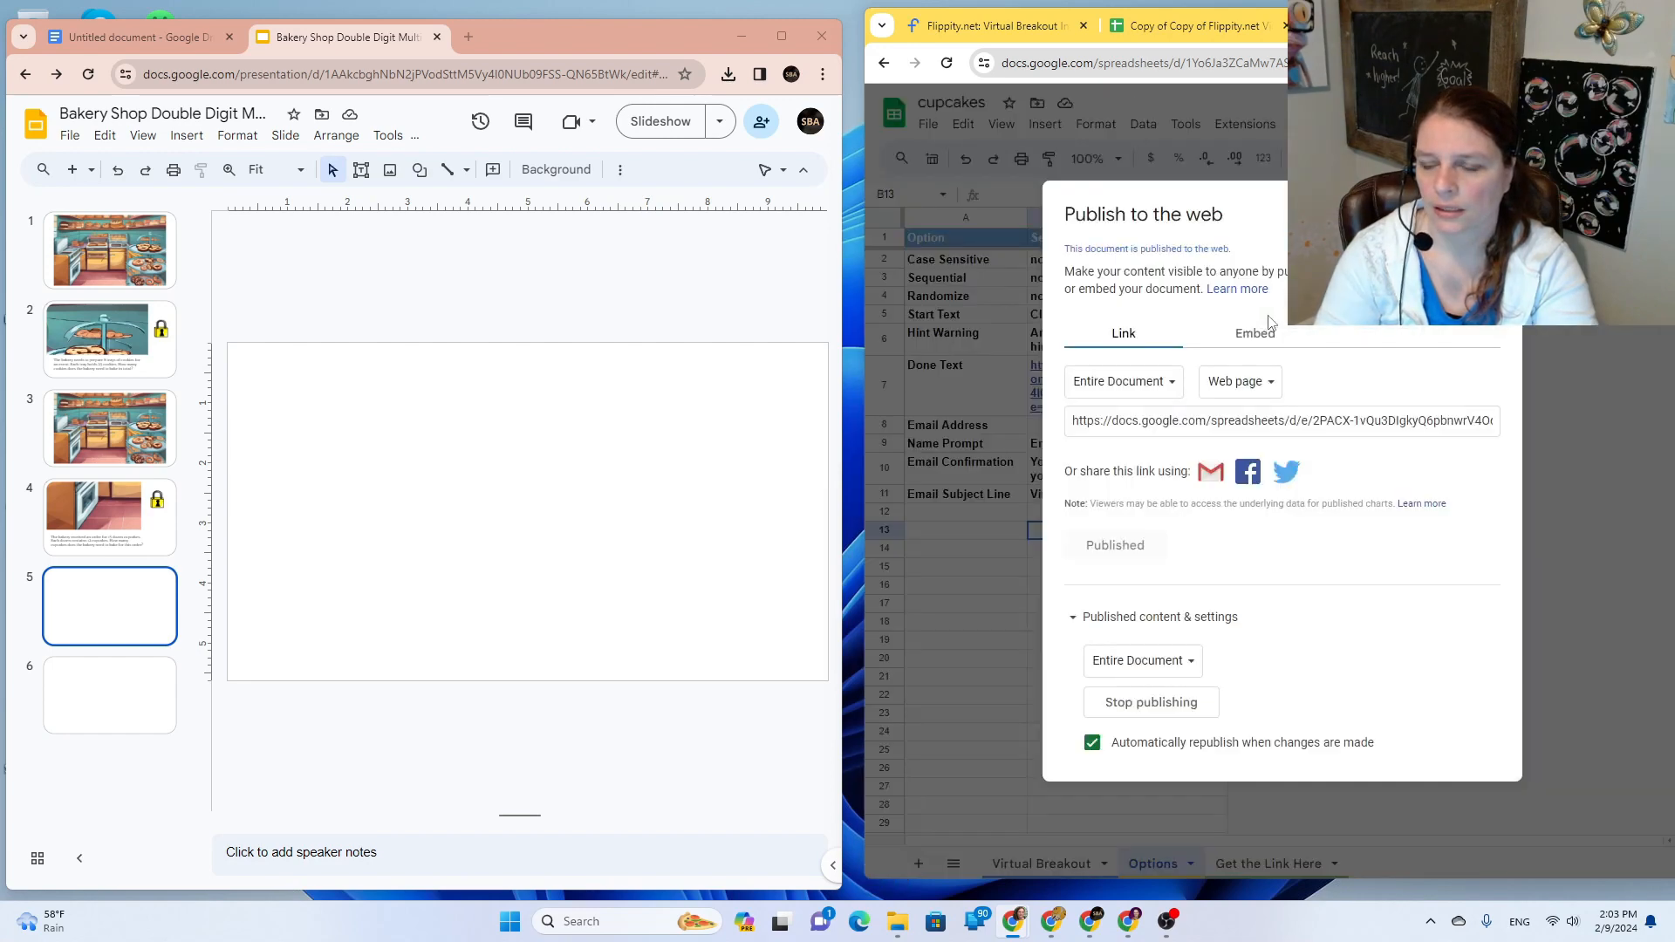
{"action": "left_click", "coordinate": [1279, 426]}
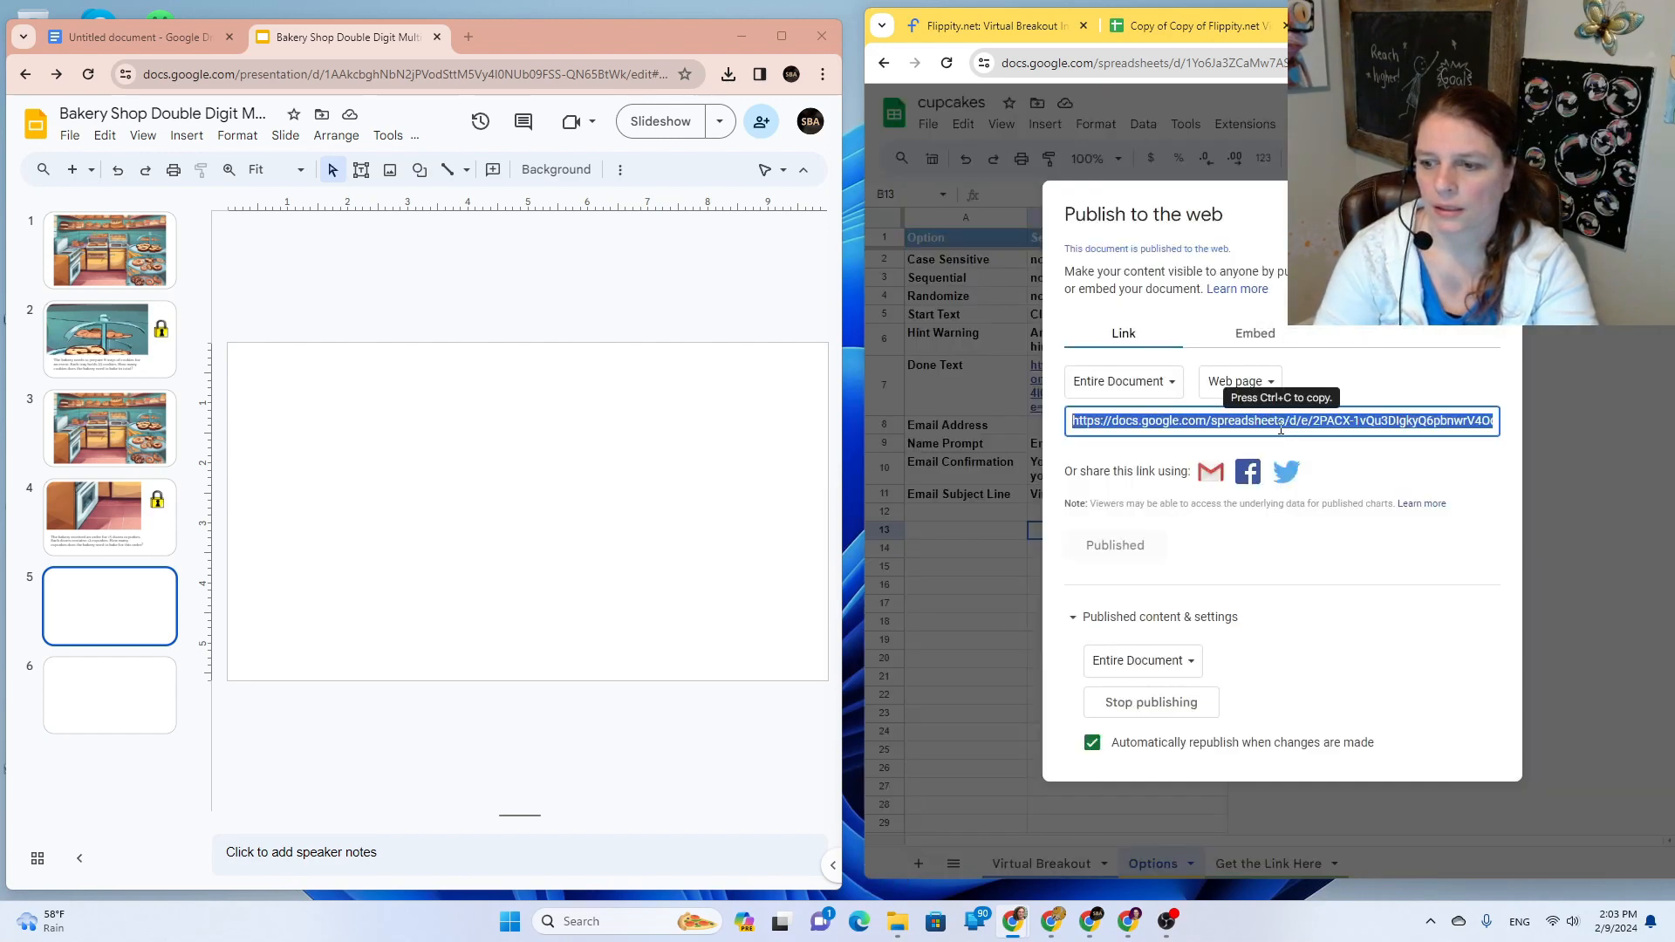
{"action": "right_click", "coordinate": [1280, 430]}
{"action": "left_click", "coordinate": [1124, 509]}
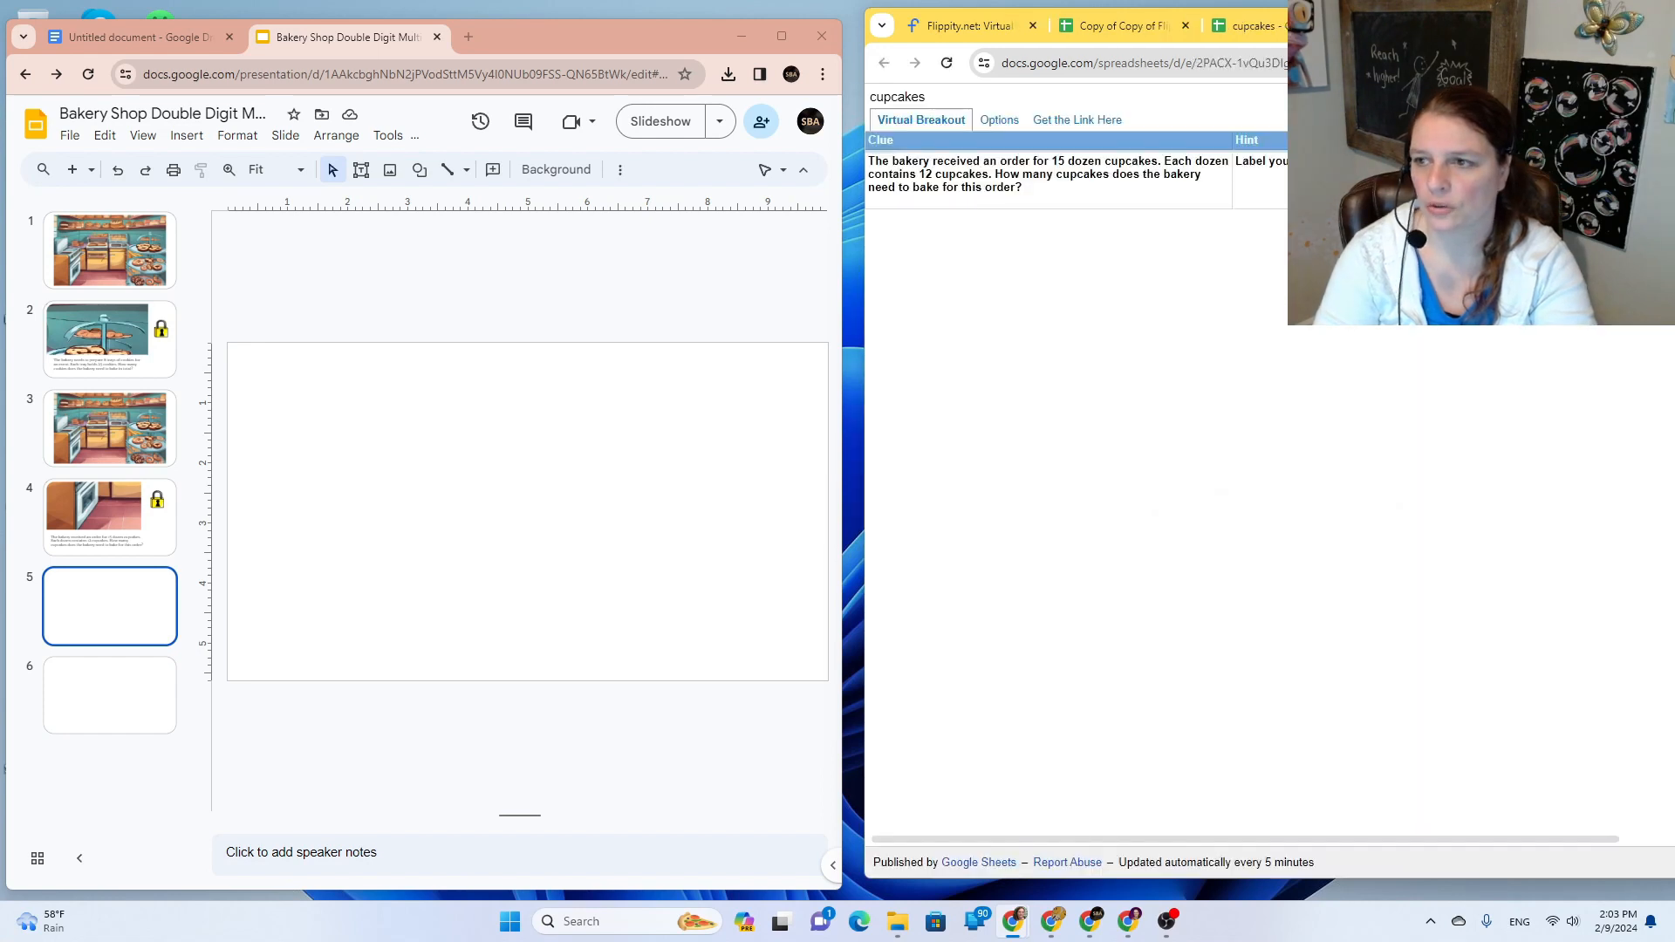
{"action": "left_click", "coordinate": [1070, 124]}
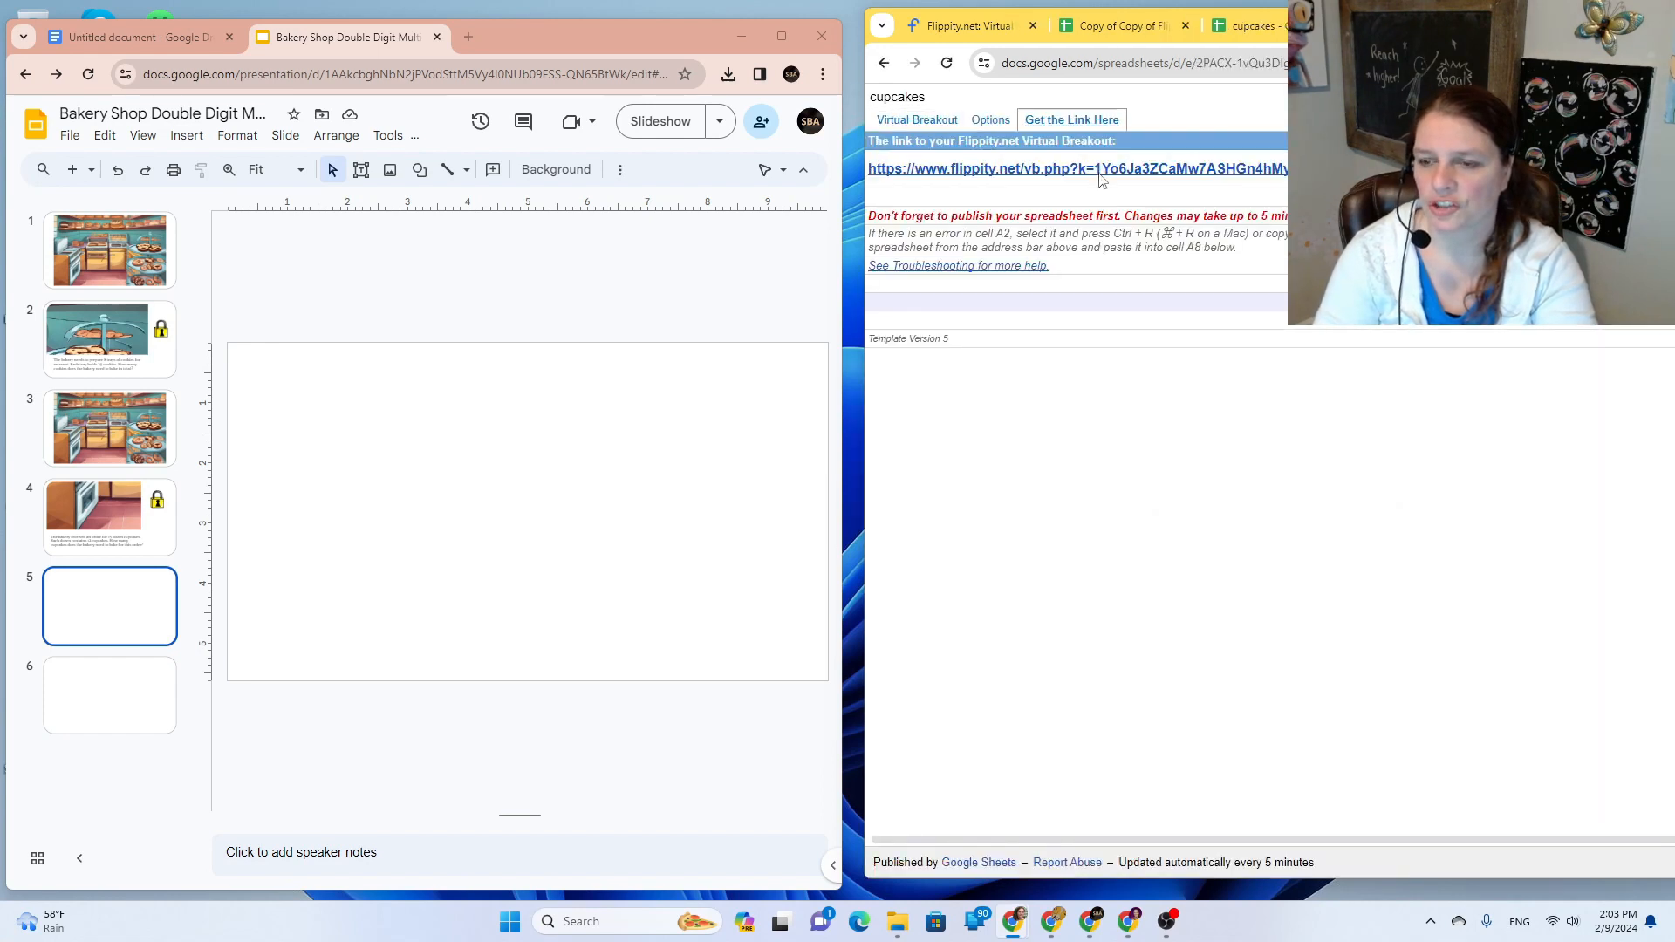
{"action": "left_click", "coordinate": [1101, 174]}
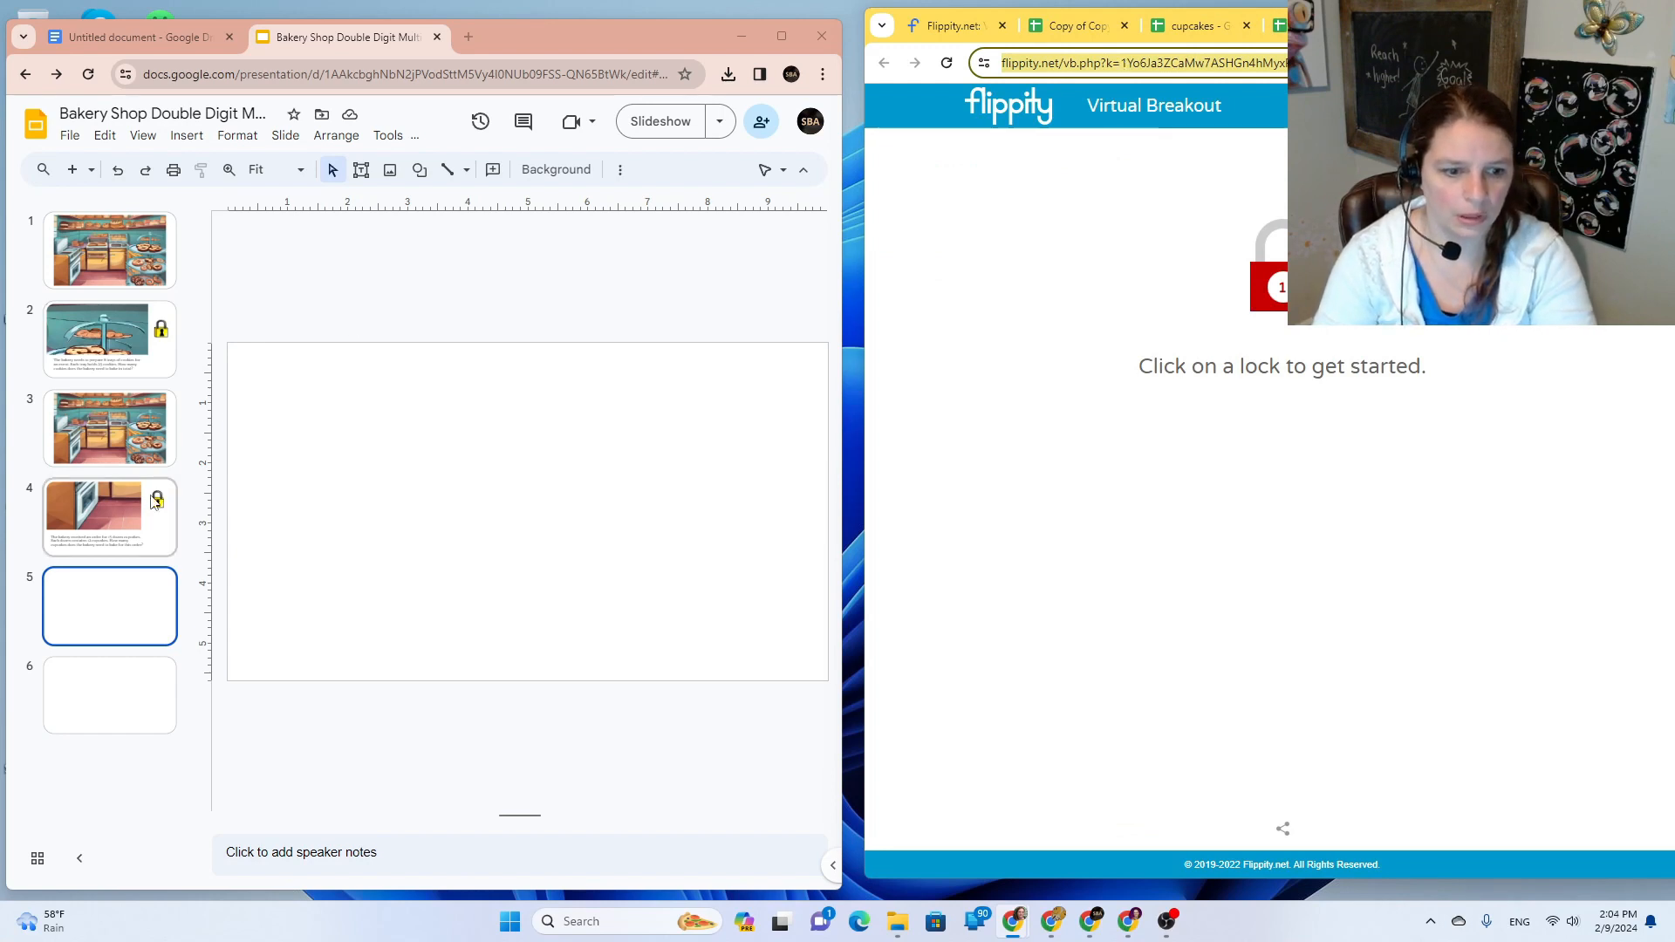
Step: Update slide 4's lock link to the new Flippity breakout address
{"action": "left_click", "coordinate": [109, 516]}
{"action": "left_click", "coordinate": [775, 431]}
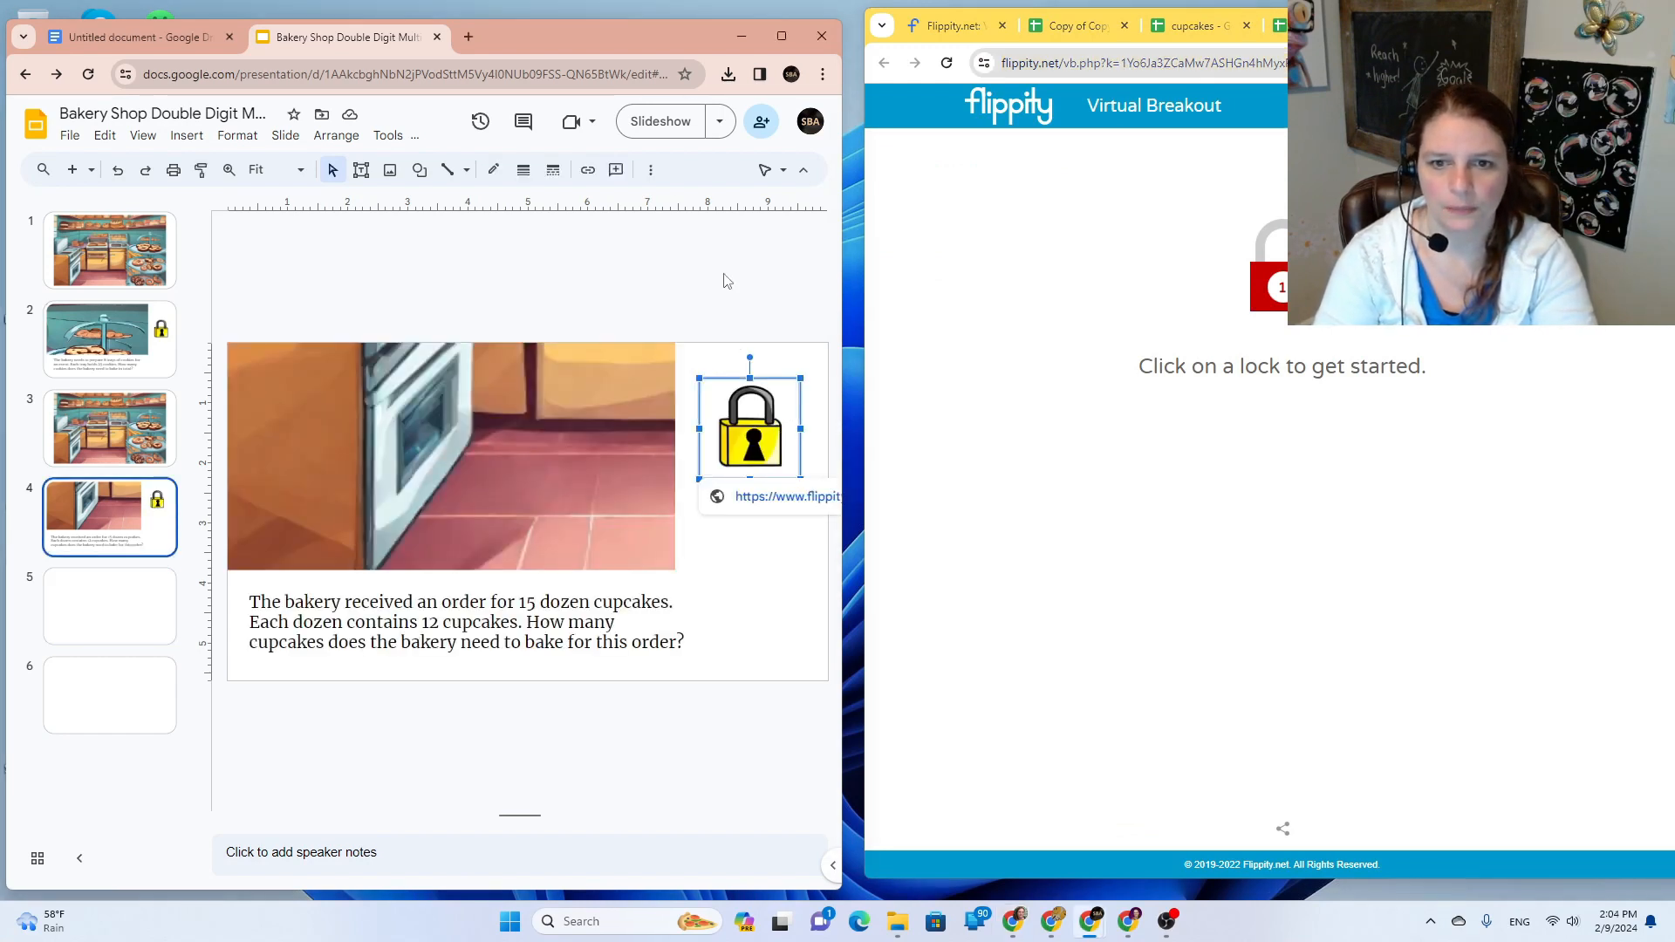
{"action": "left_click", "coordinate": [589, 171]}
{"action": "double_click", "coordinate": [644, 520]}
{"action": "triple_click", "coordinate": [644, 520]}
{"action": "key", "text": "ctrl+v"}
{"action": "left_click", "coordinate": [804, 519]}
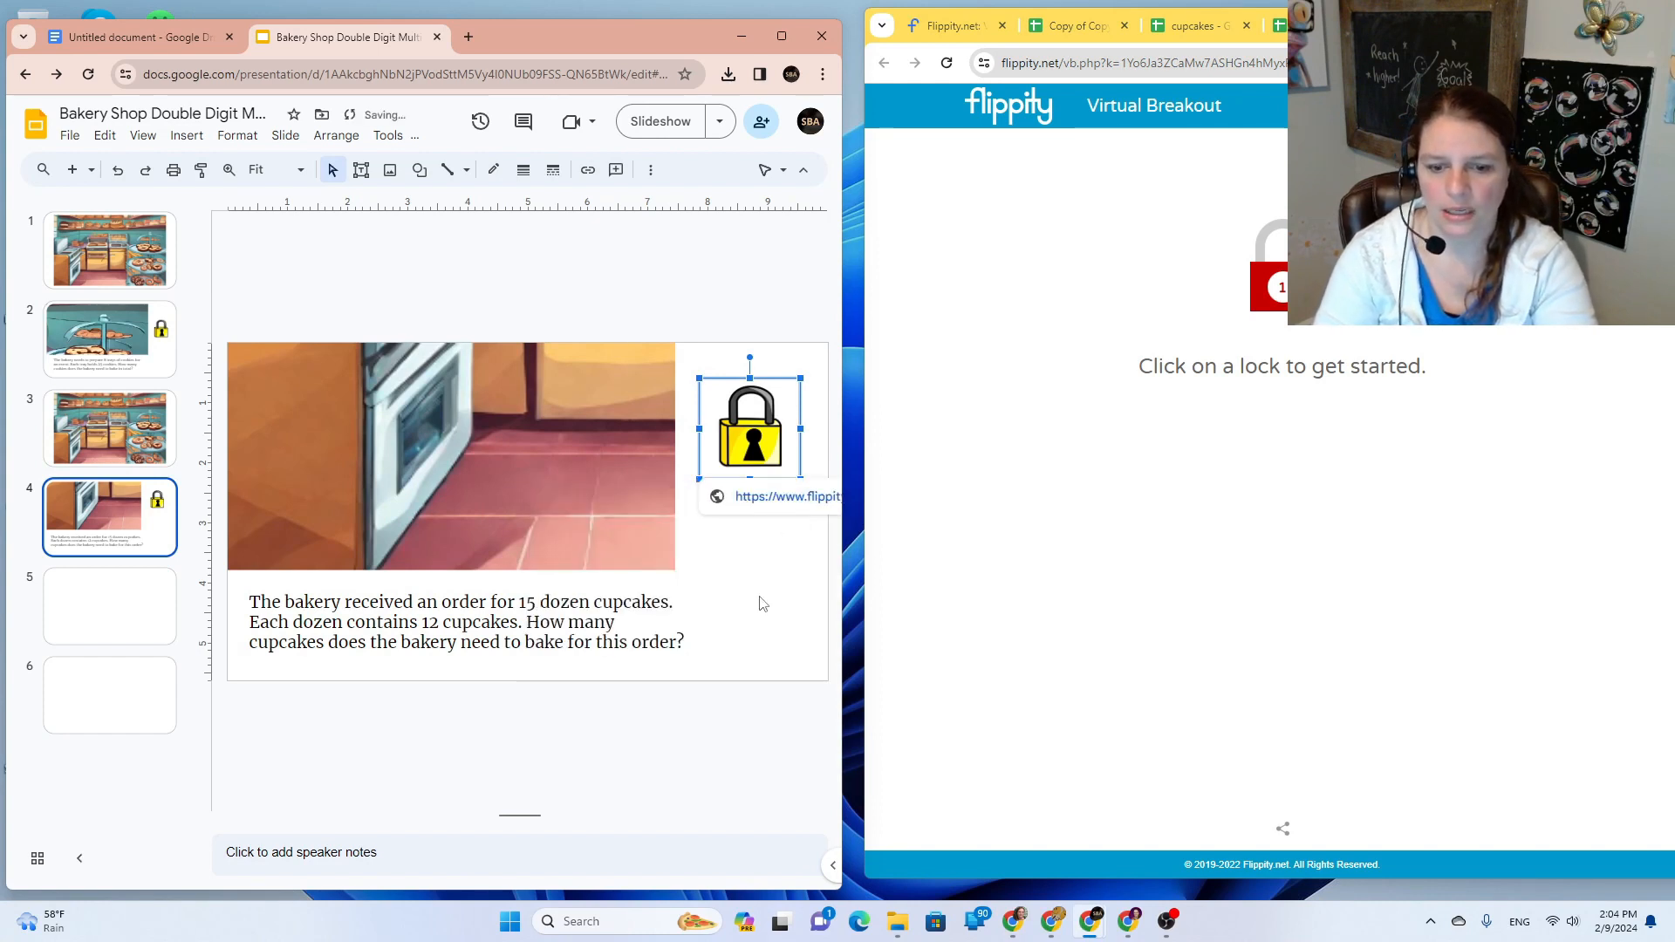
Step: Copy slide 3's bakery scene with its oven shape onto blank slide 5
{"action": "left_click", "coordinate": [103, 618]}
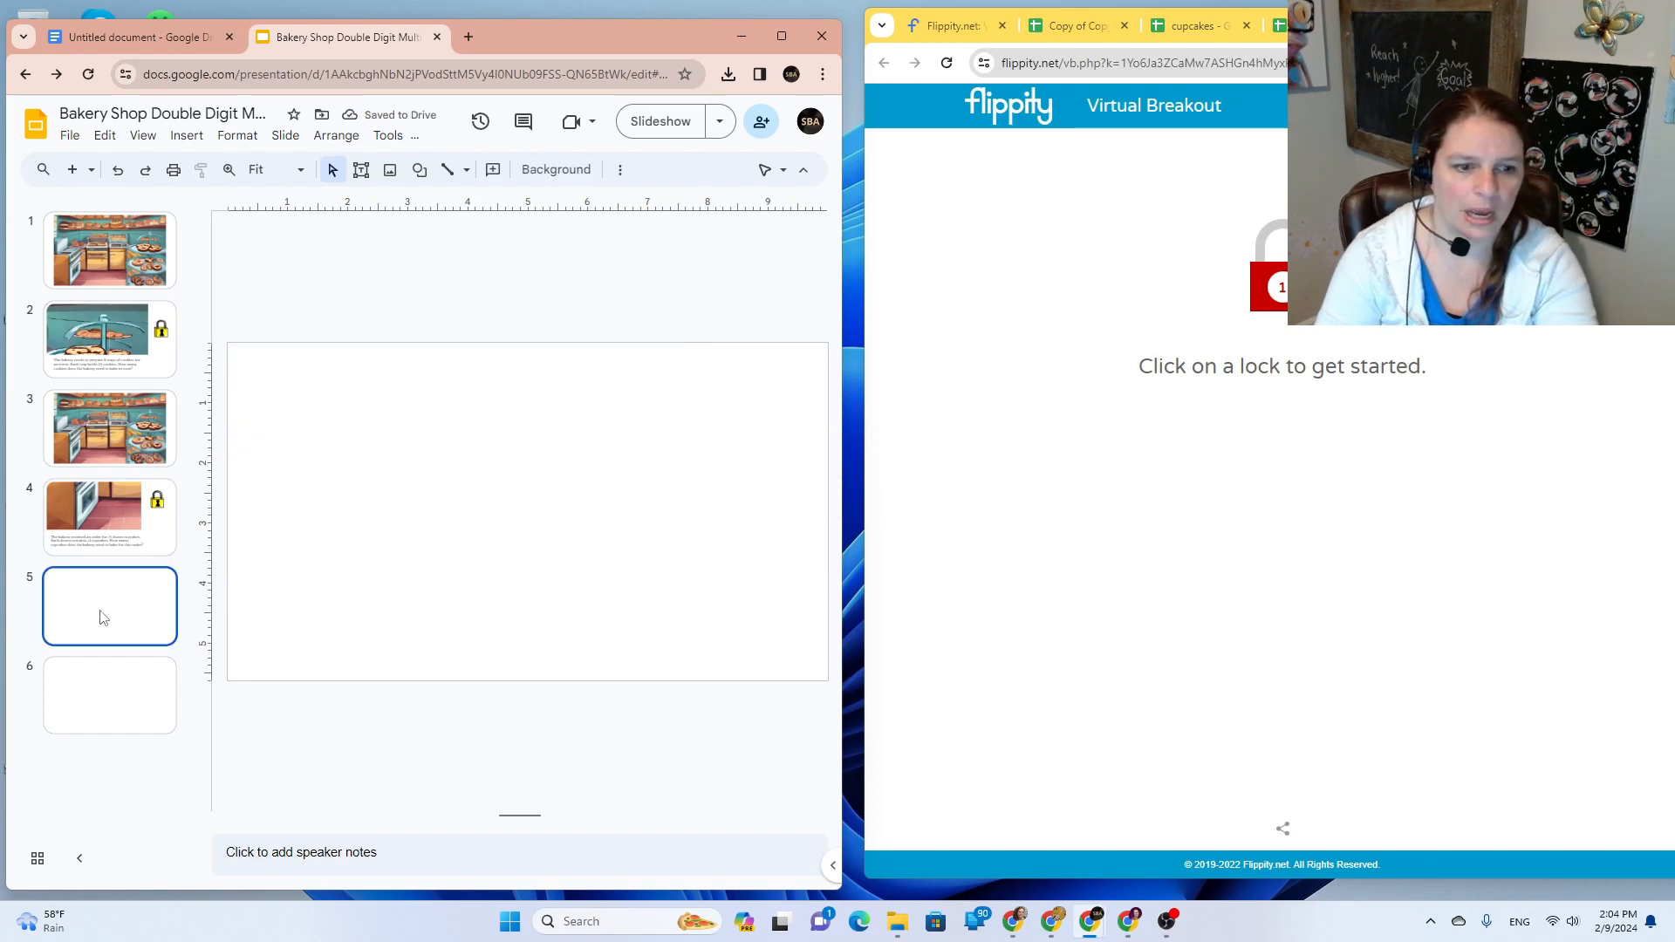
{"action": "left_click", "coordinate": [122, 428]}
{"action": "right_click", "coordinate": [123, 430]}
{"action": "left_click", "coordinate": [144, 386]}
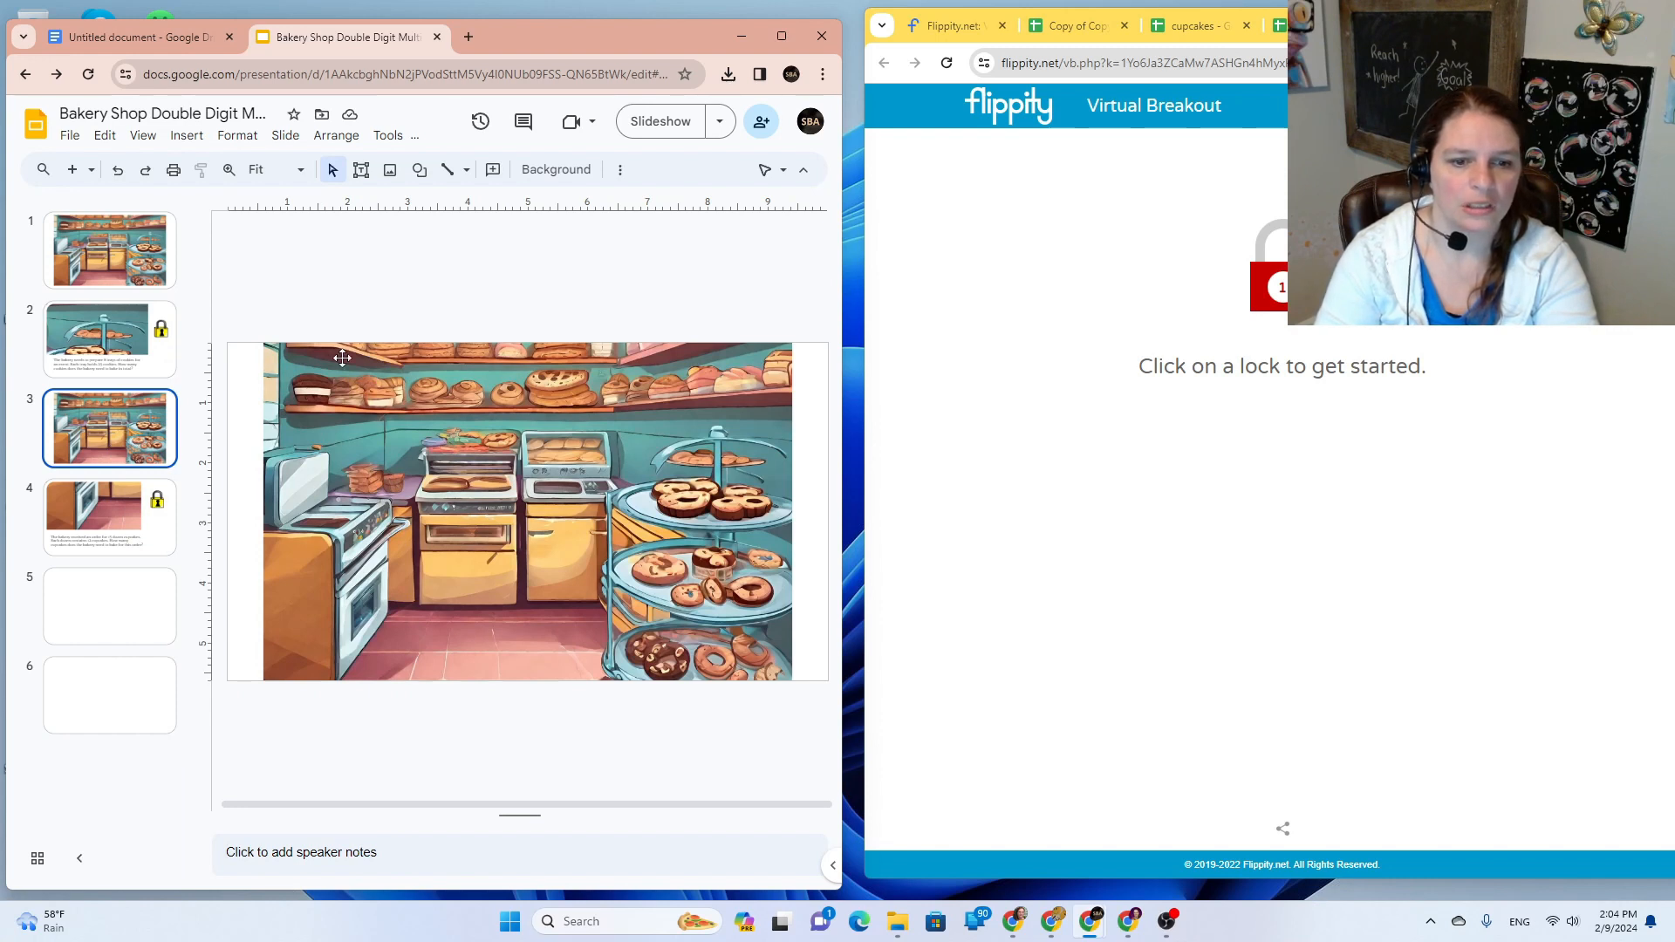
{"action": "left_click", "coordinate": [236, 356]}
{"action": "left_click_drag", "start_coordinate": [230, 290], "coordinate": [816, 766]}
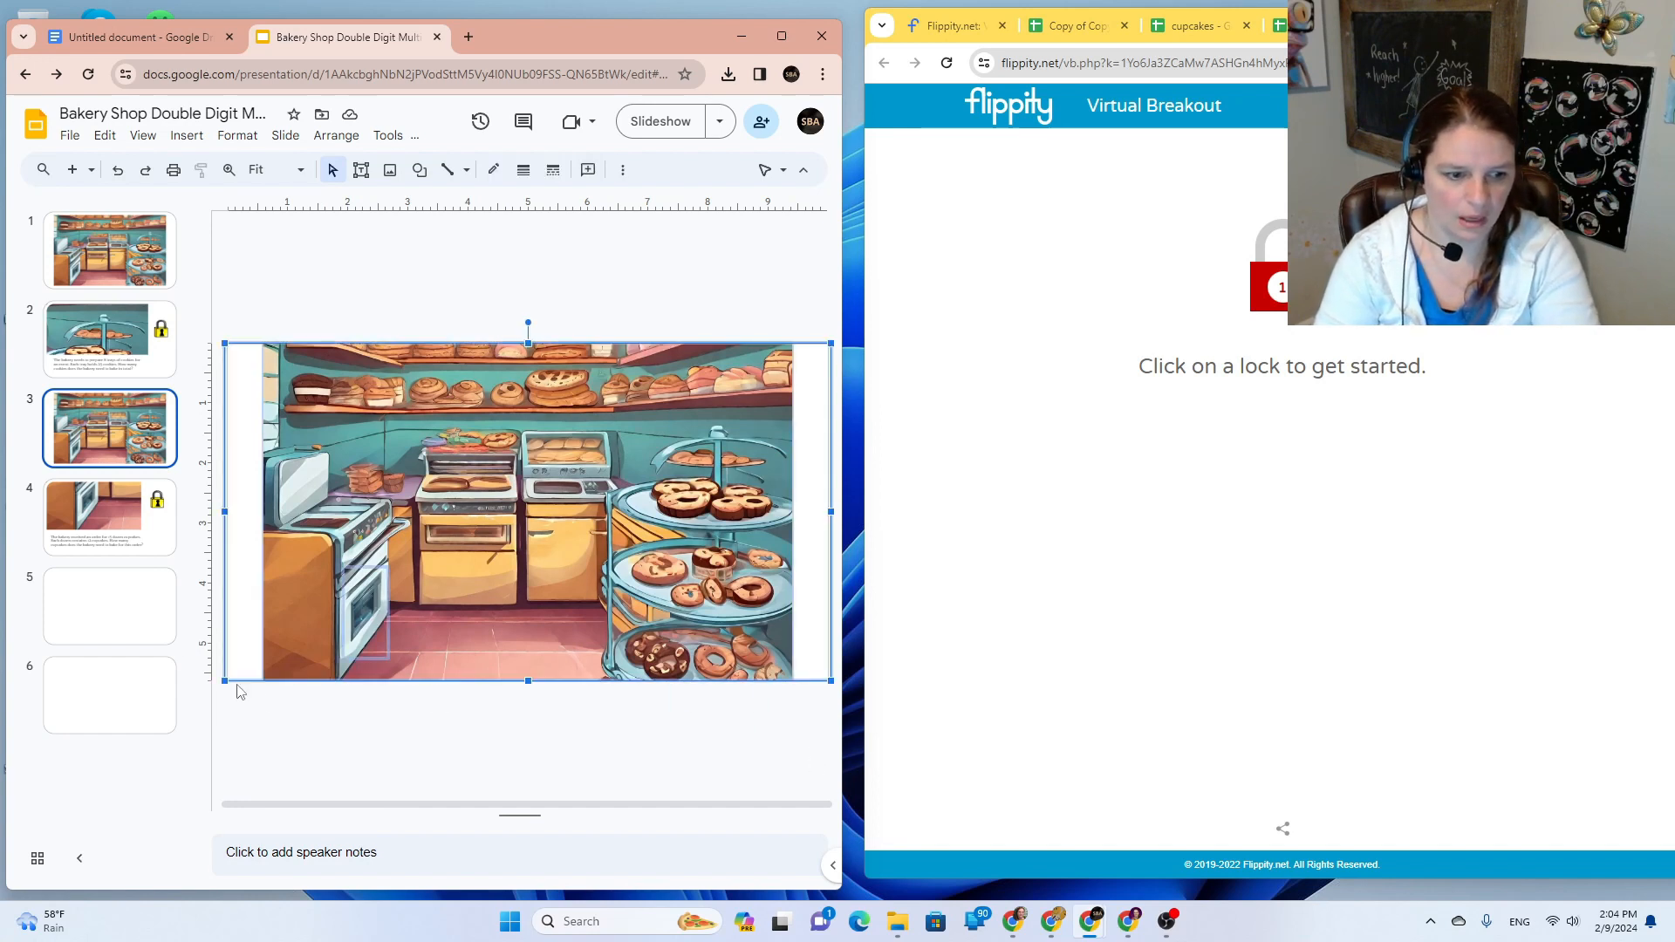
{"action": "left_click", "coordinate": [128, 629]}
{"action": "key", "text": "ctrl+v"}
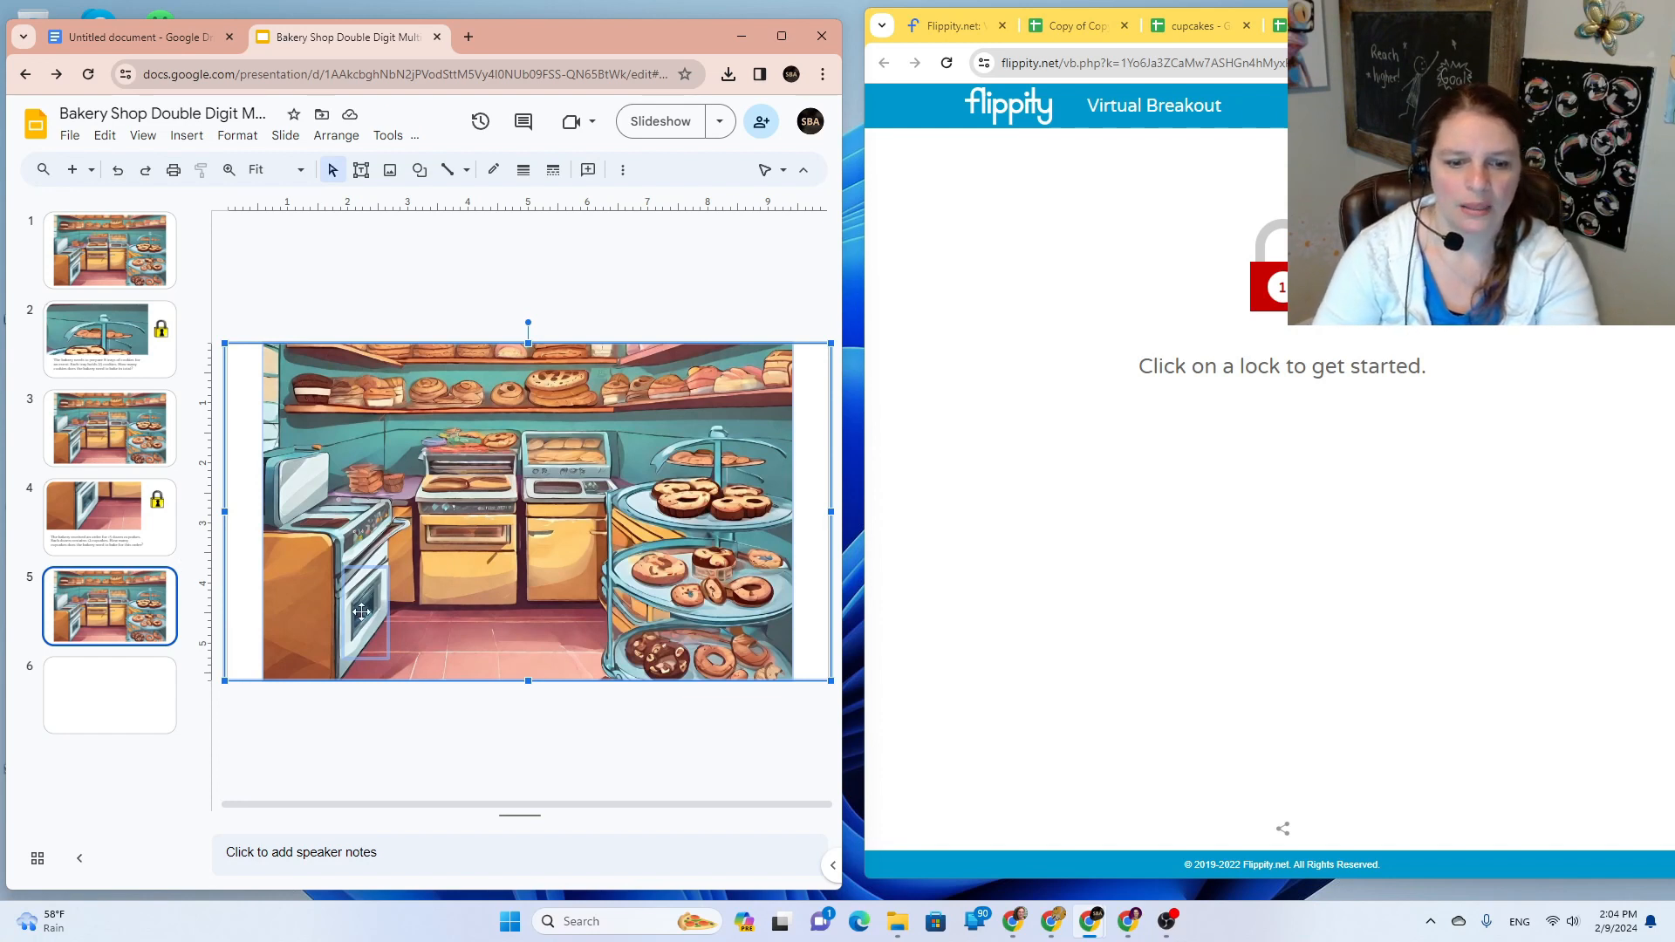
Step: Delete the pasted oven shape linking to Slide 4 from slide 5
{"action": "left_click", "coordinate": [415, 753]}
{"action": "left_click", "coordinate": [355, 620]}
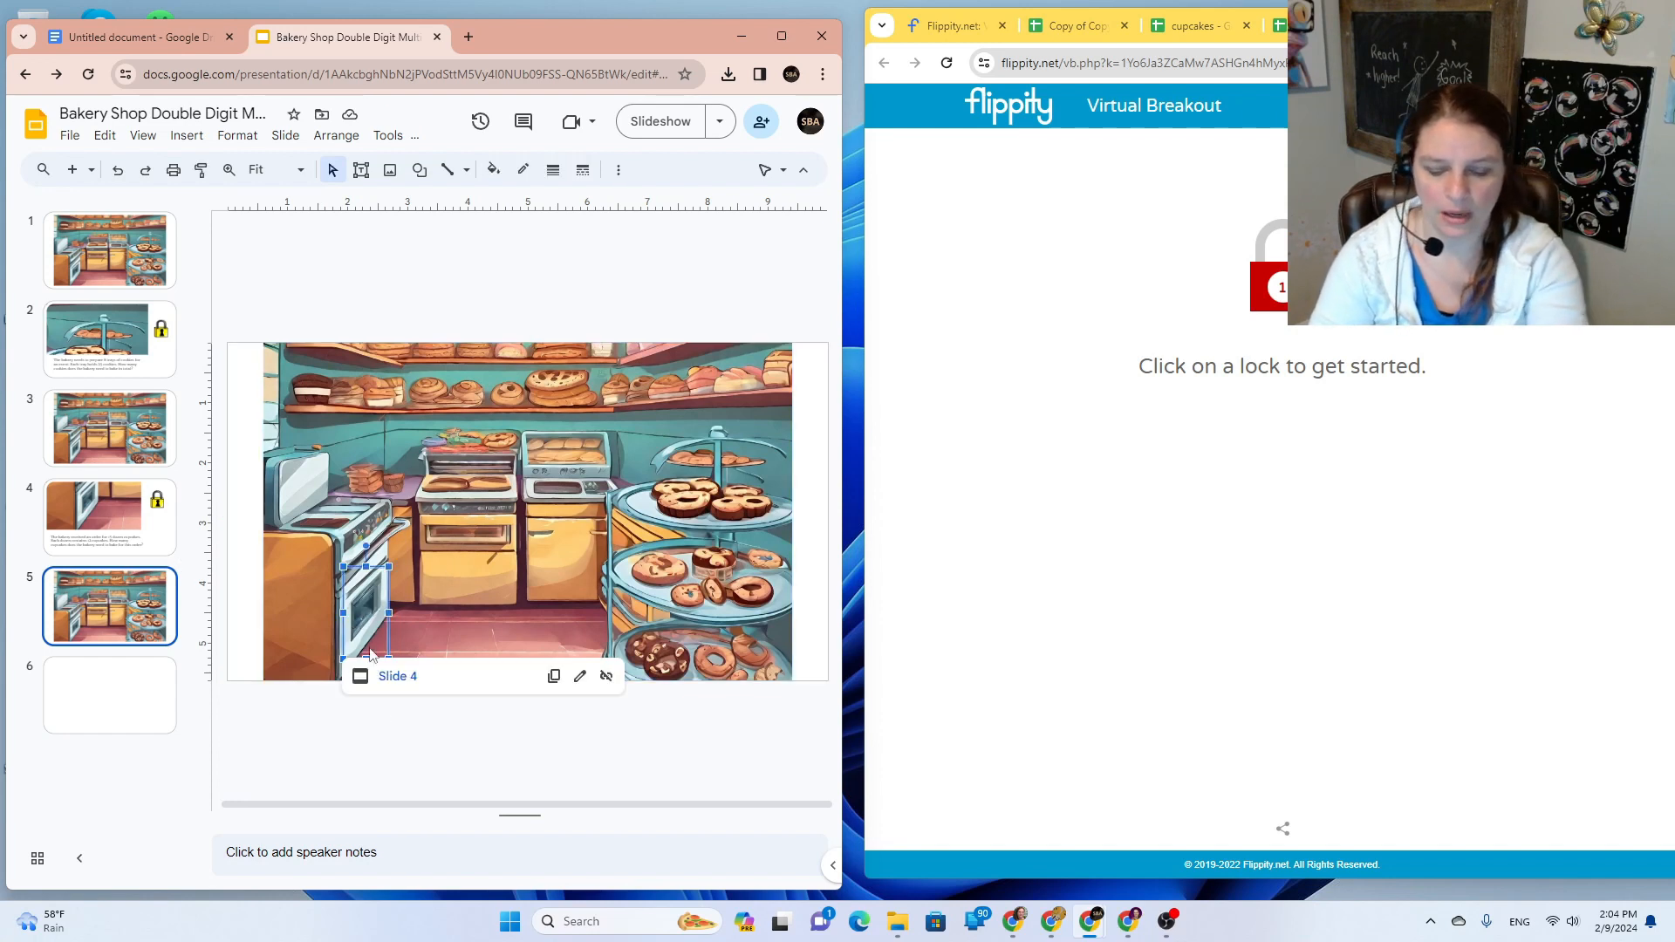
{"action": "key", "text": "Delete"}
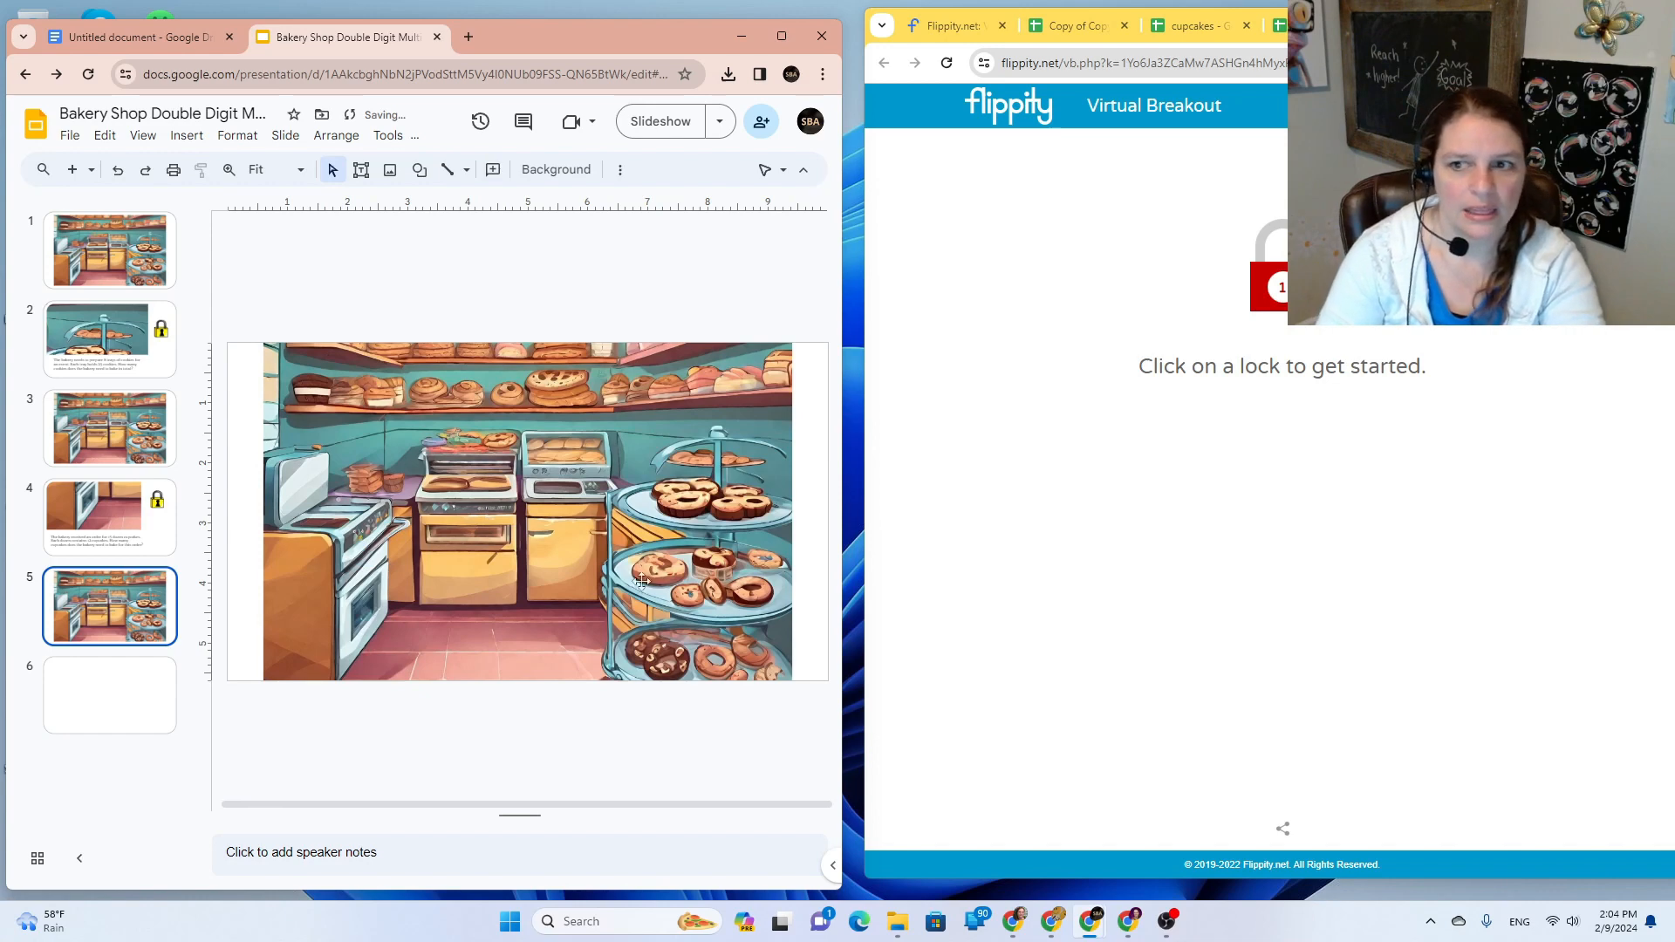
{"action": "left_click", "coordinate": [1081, 27]}
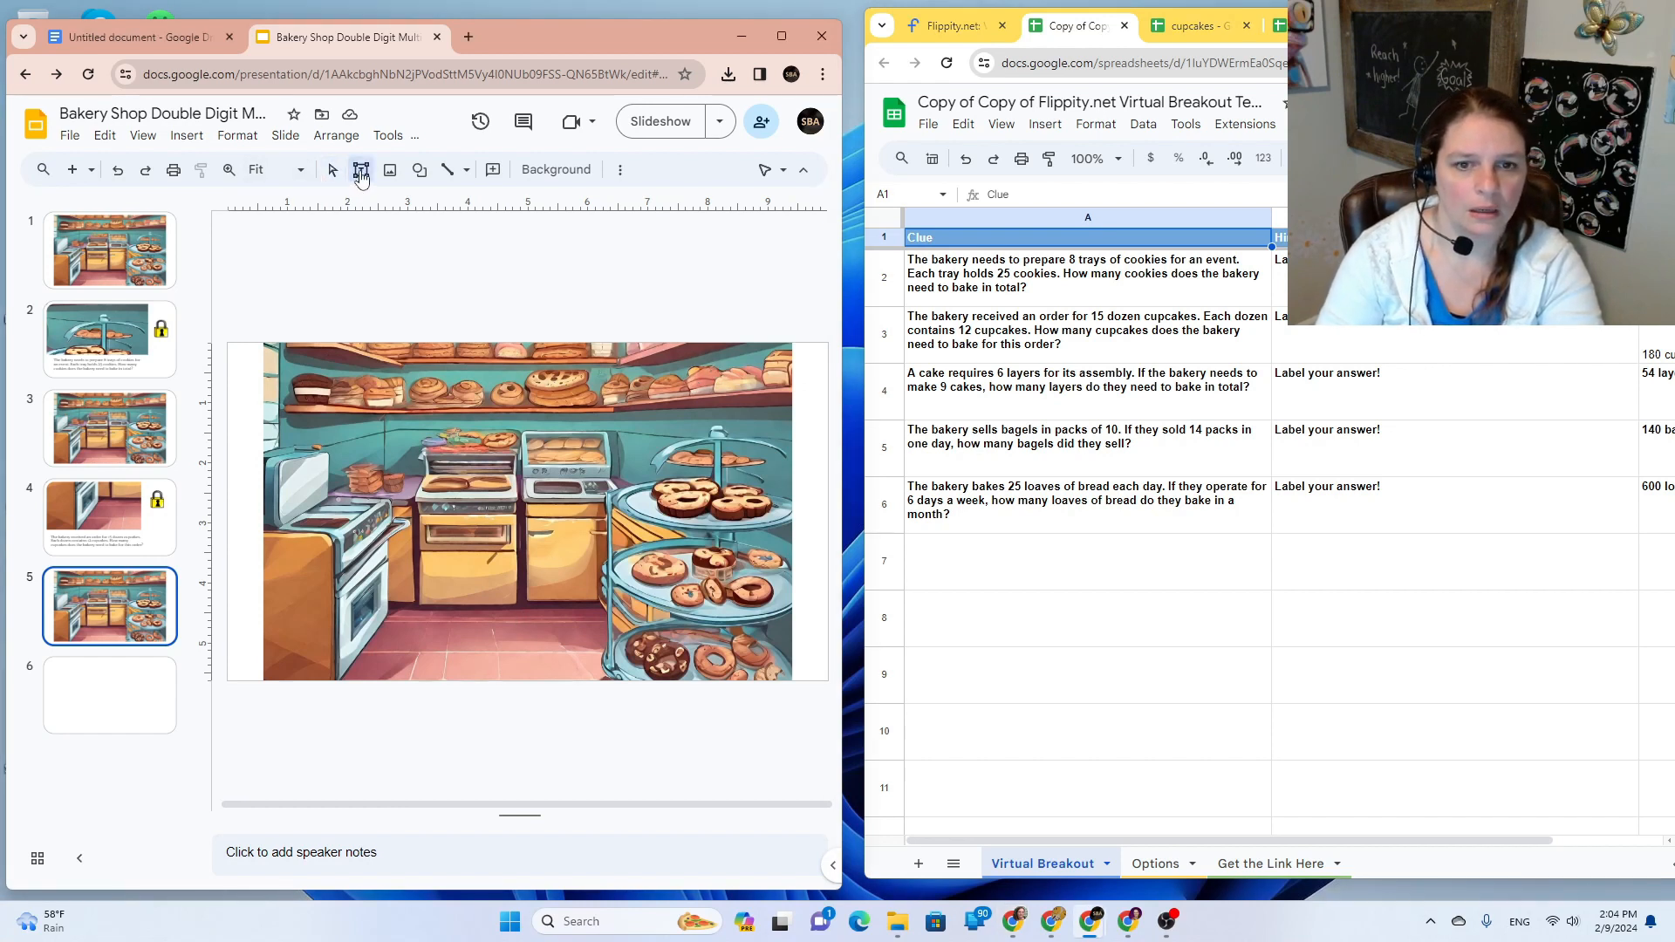
Step: Draw an oval over the top-right bread shelf on slide 5
{"action": "left_click", "coordinate": [187, 136]}
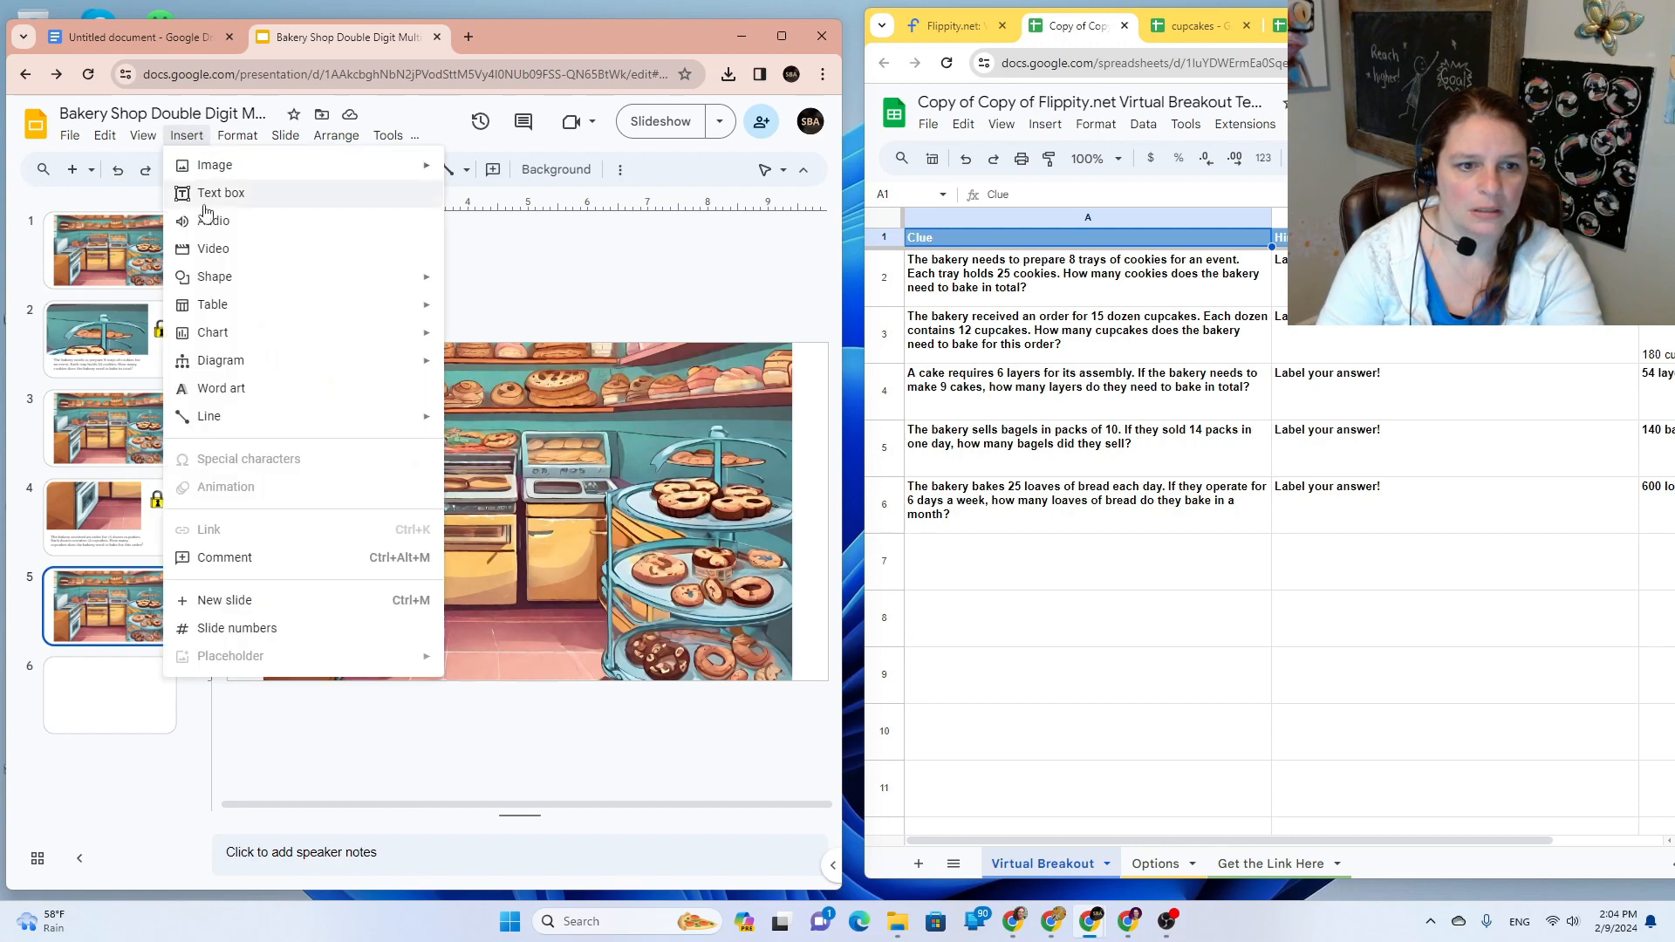
{"action": "mouse_move", "coordinate": [218, 277]}
{"action": "mouse_move", "coordinate": [493, 286]}
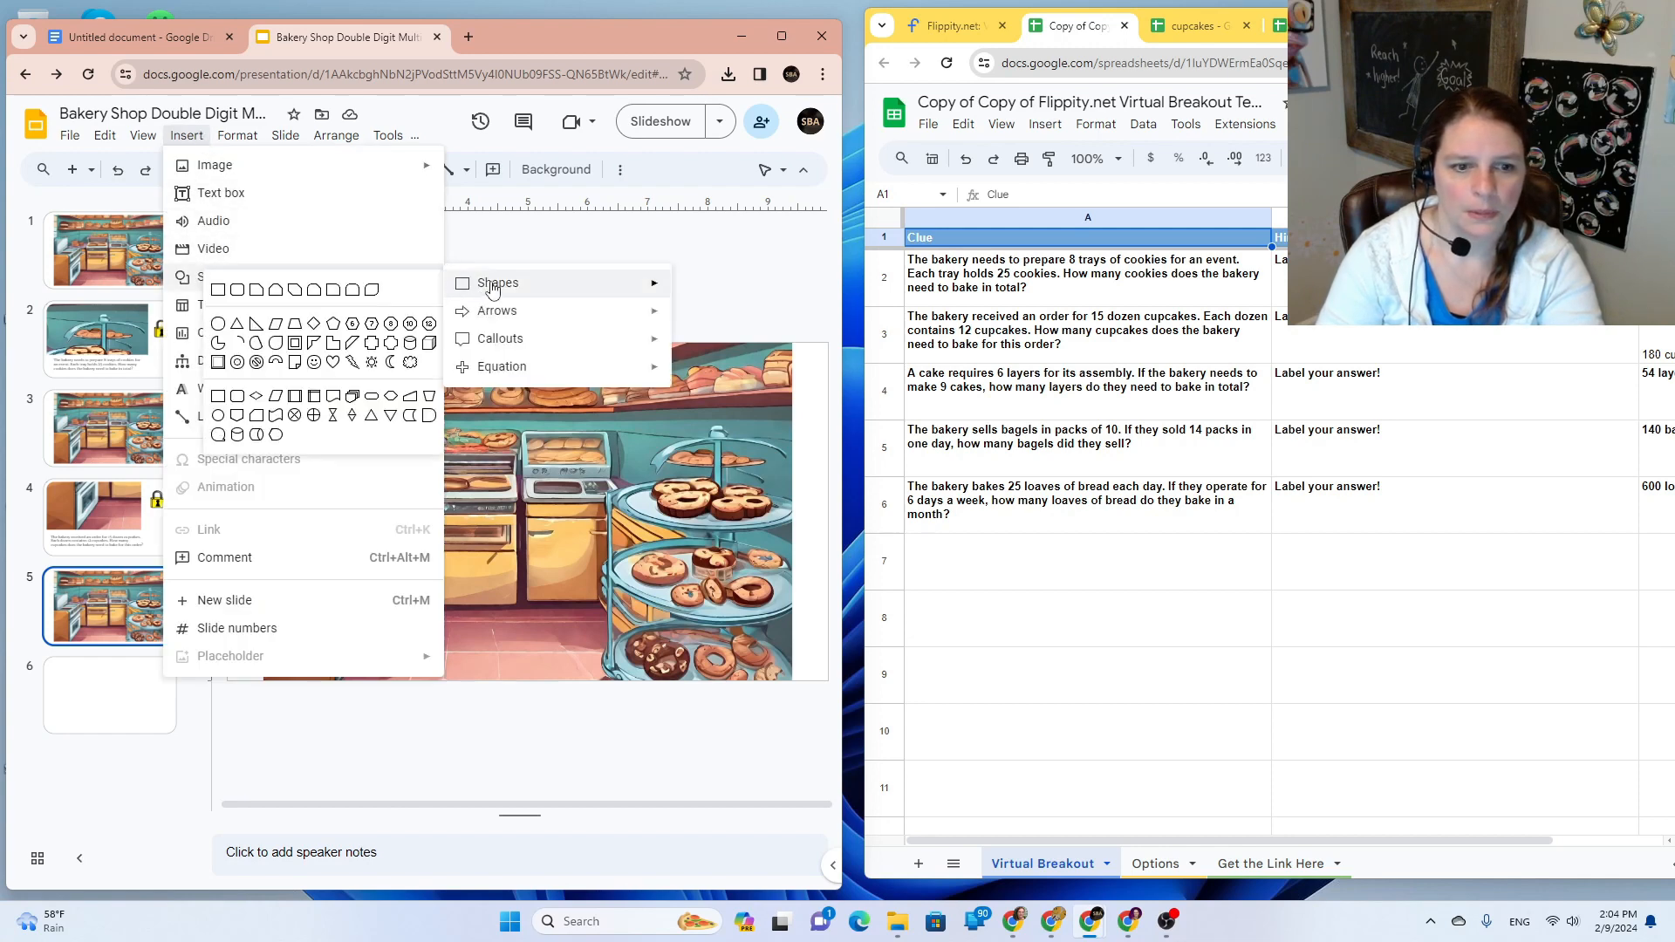
{"action": "left_click", "coordinate": [220, 324]}
{"action": "left_click_drag", "start_coordinate": [665, 369], "coordinate": [769, 407]}
{"action": "left_click_drag", "start_coordinate": [769, 407], "coordinate": [729, 392]}
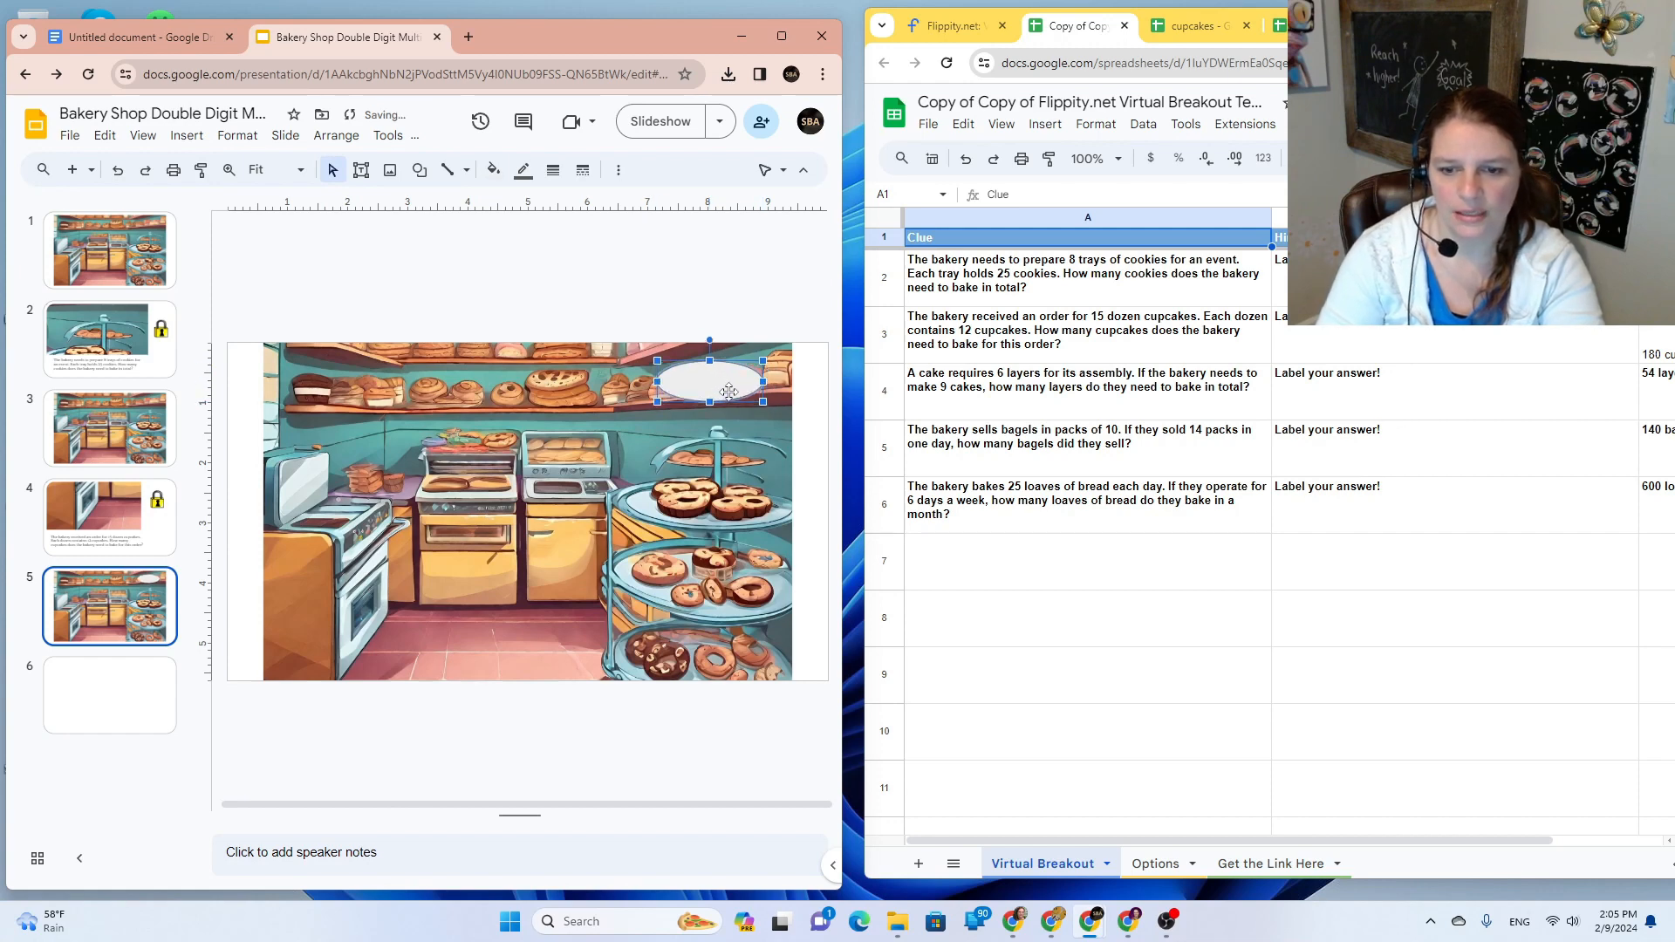
Step: Make the oval's fill and outline transparent
{"action": "left_click", "coordinate": [494, 170]}
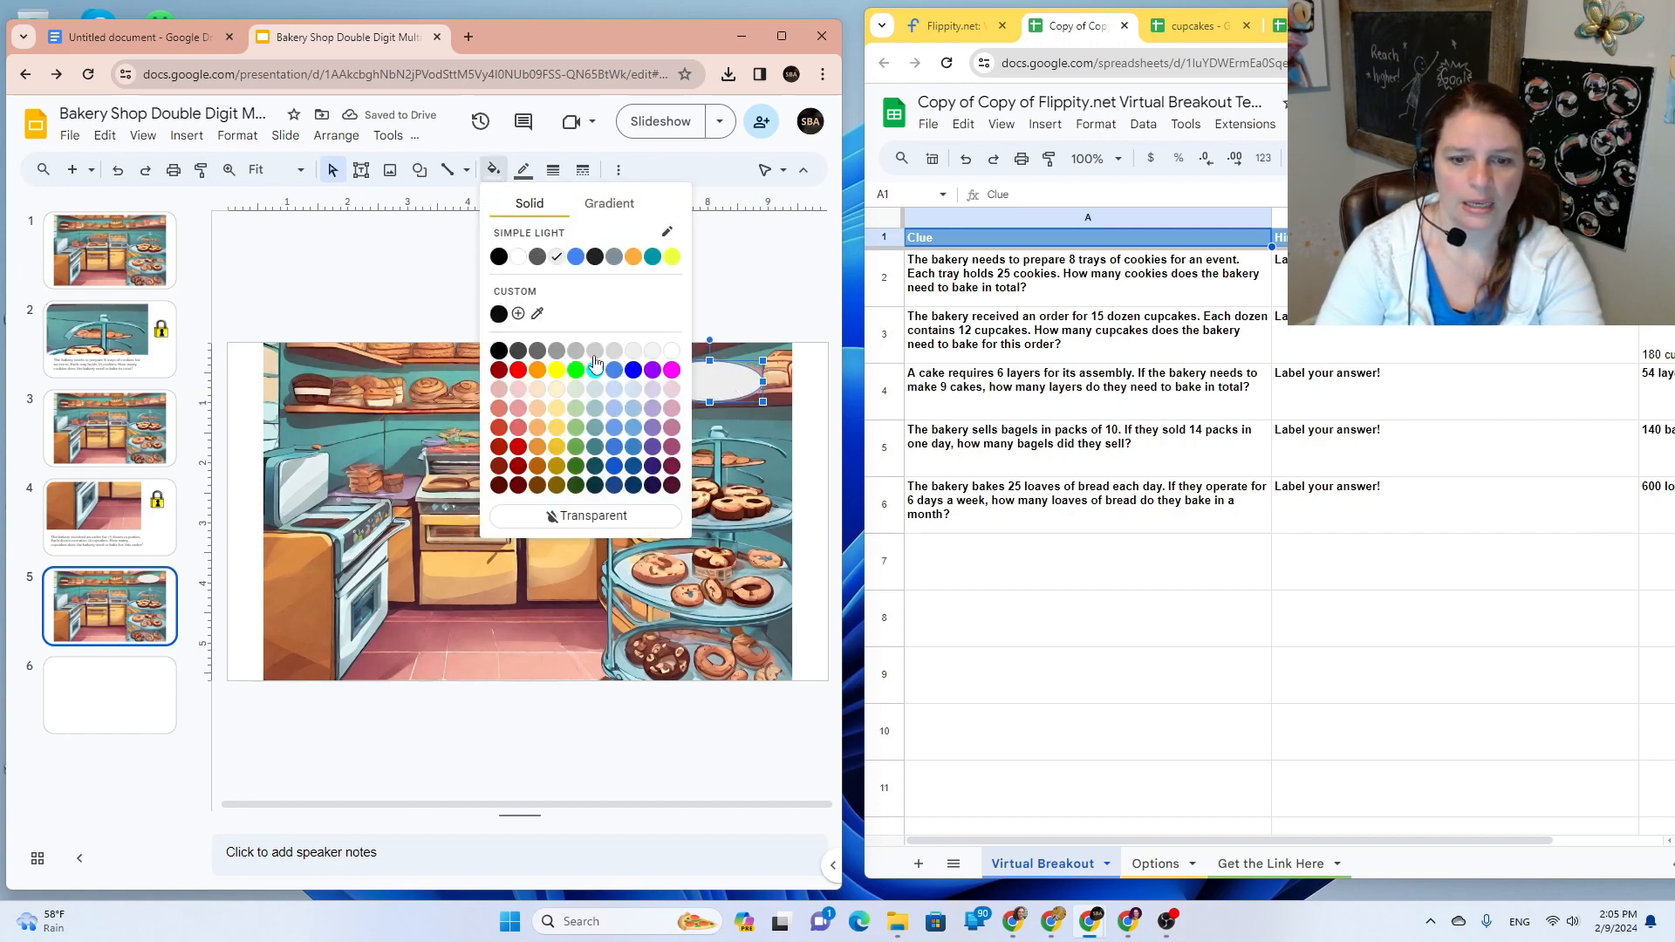
{"action": "left_click", "coordinate": [614, 510]}
{"action": "left_click", "coordinate": [524, 170]}
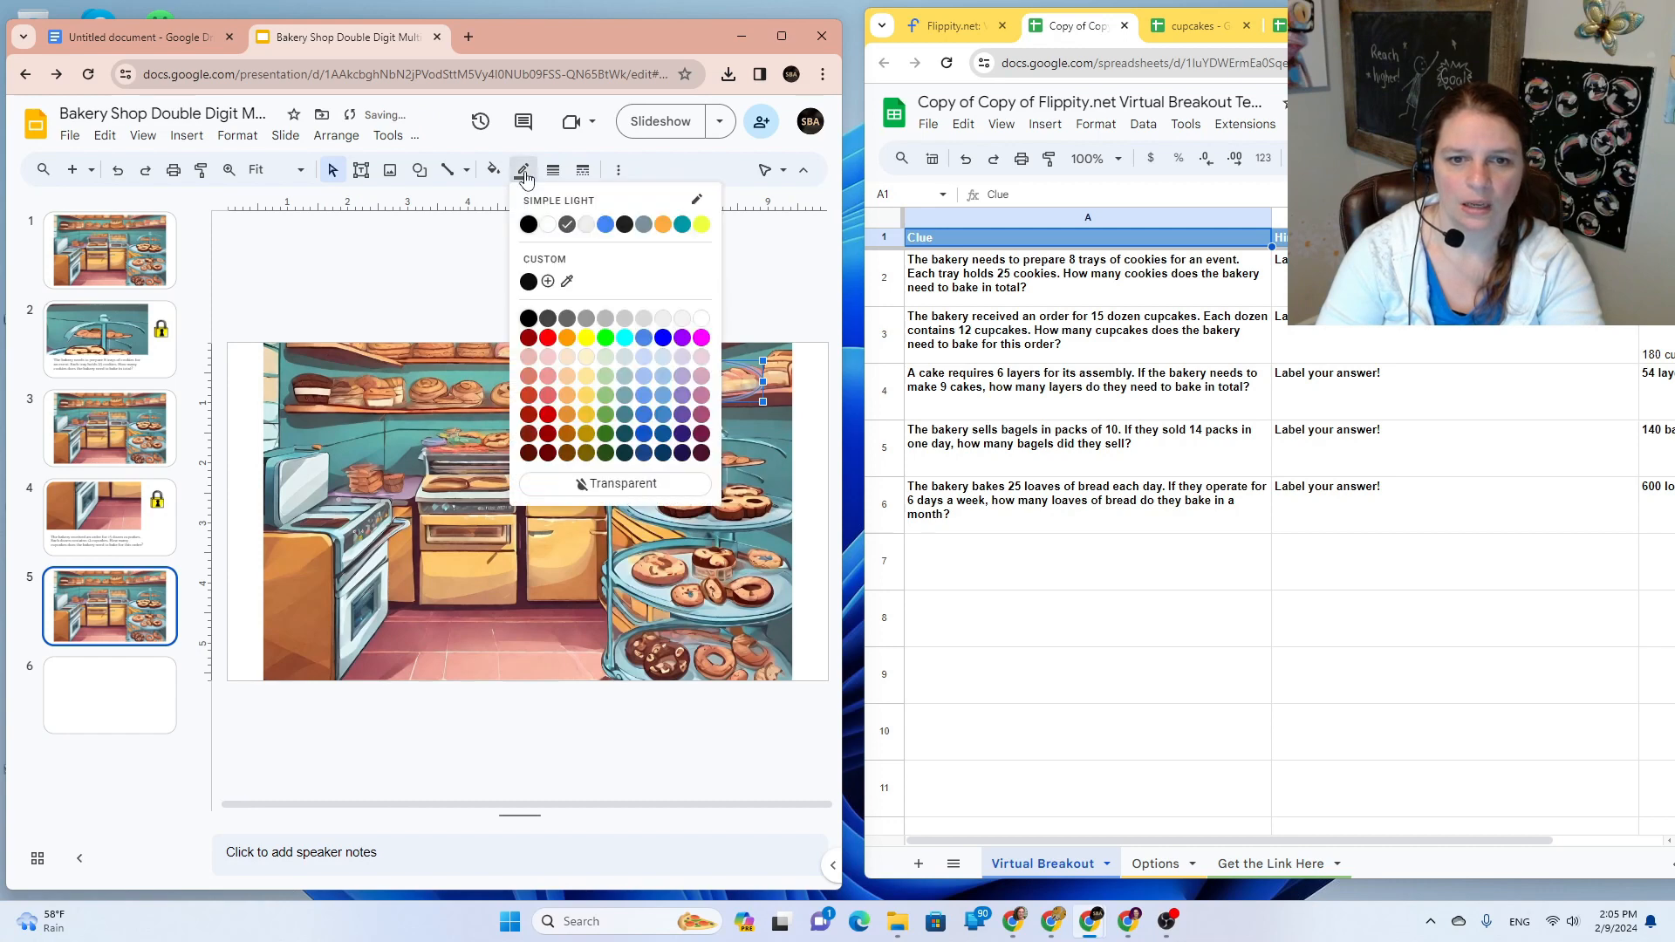
{"action": "left_click", "coordinate": [613, 482]}
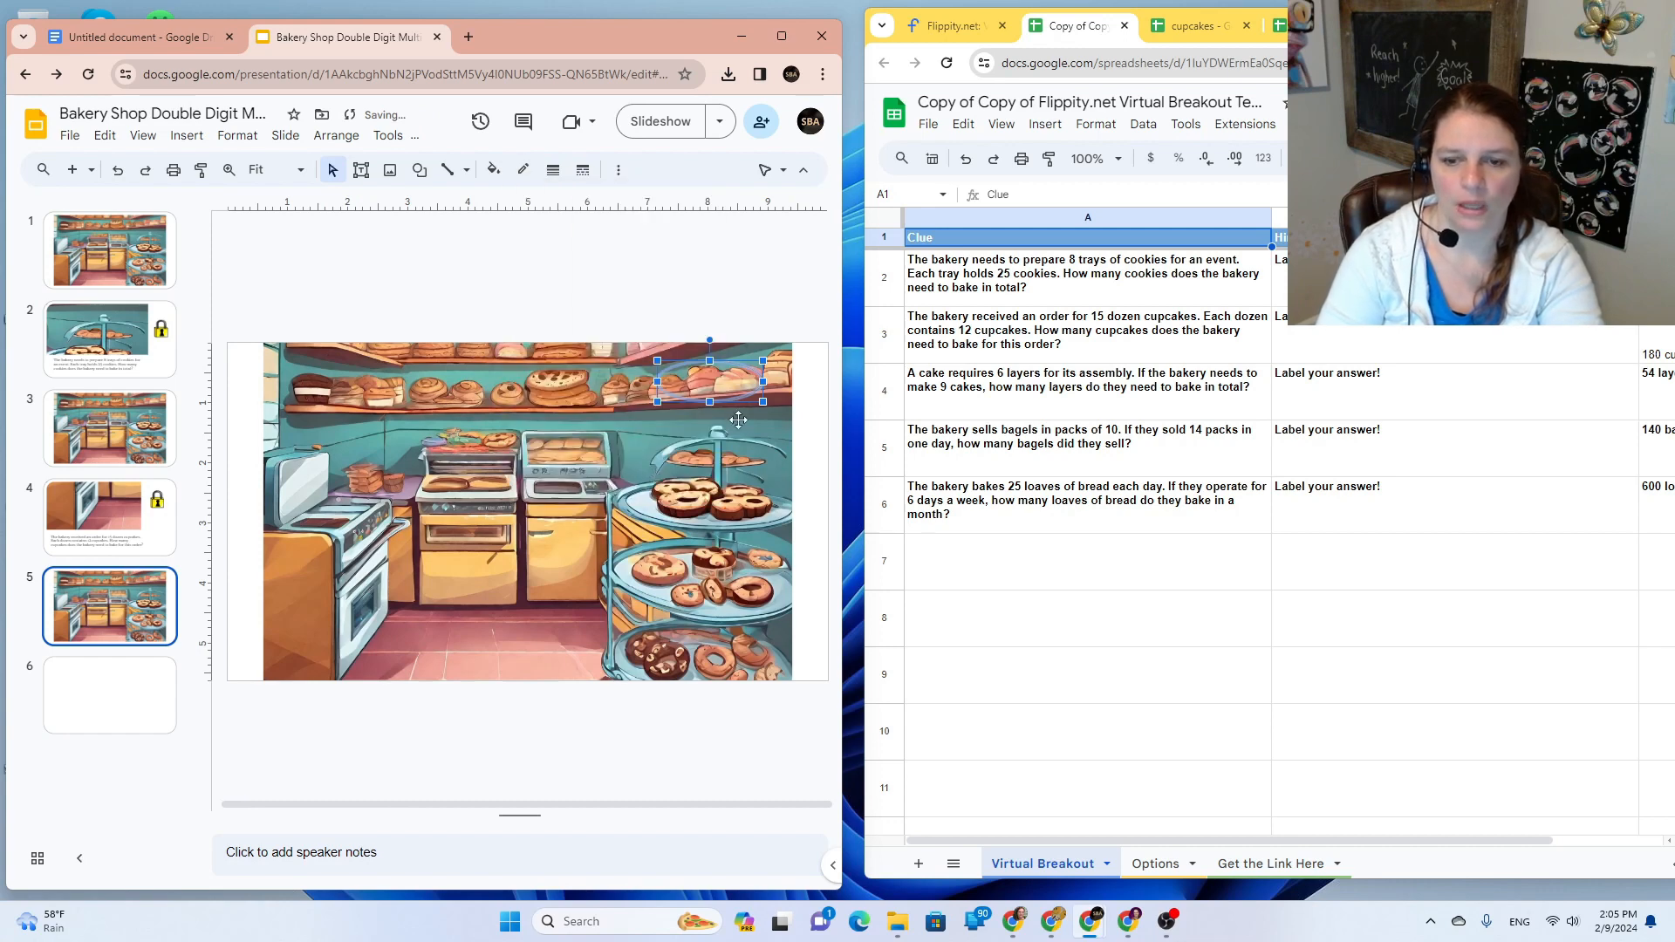
Step: Link the invisible oval to Slide 6
{"action": "left_click", "coordinate": [619, 170]}
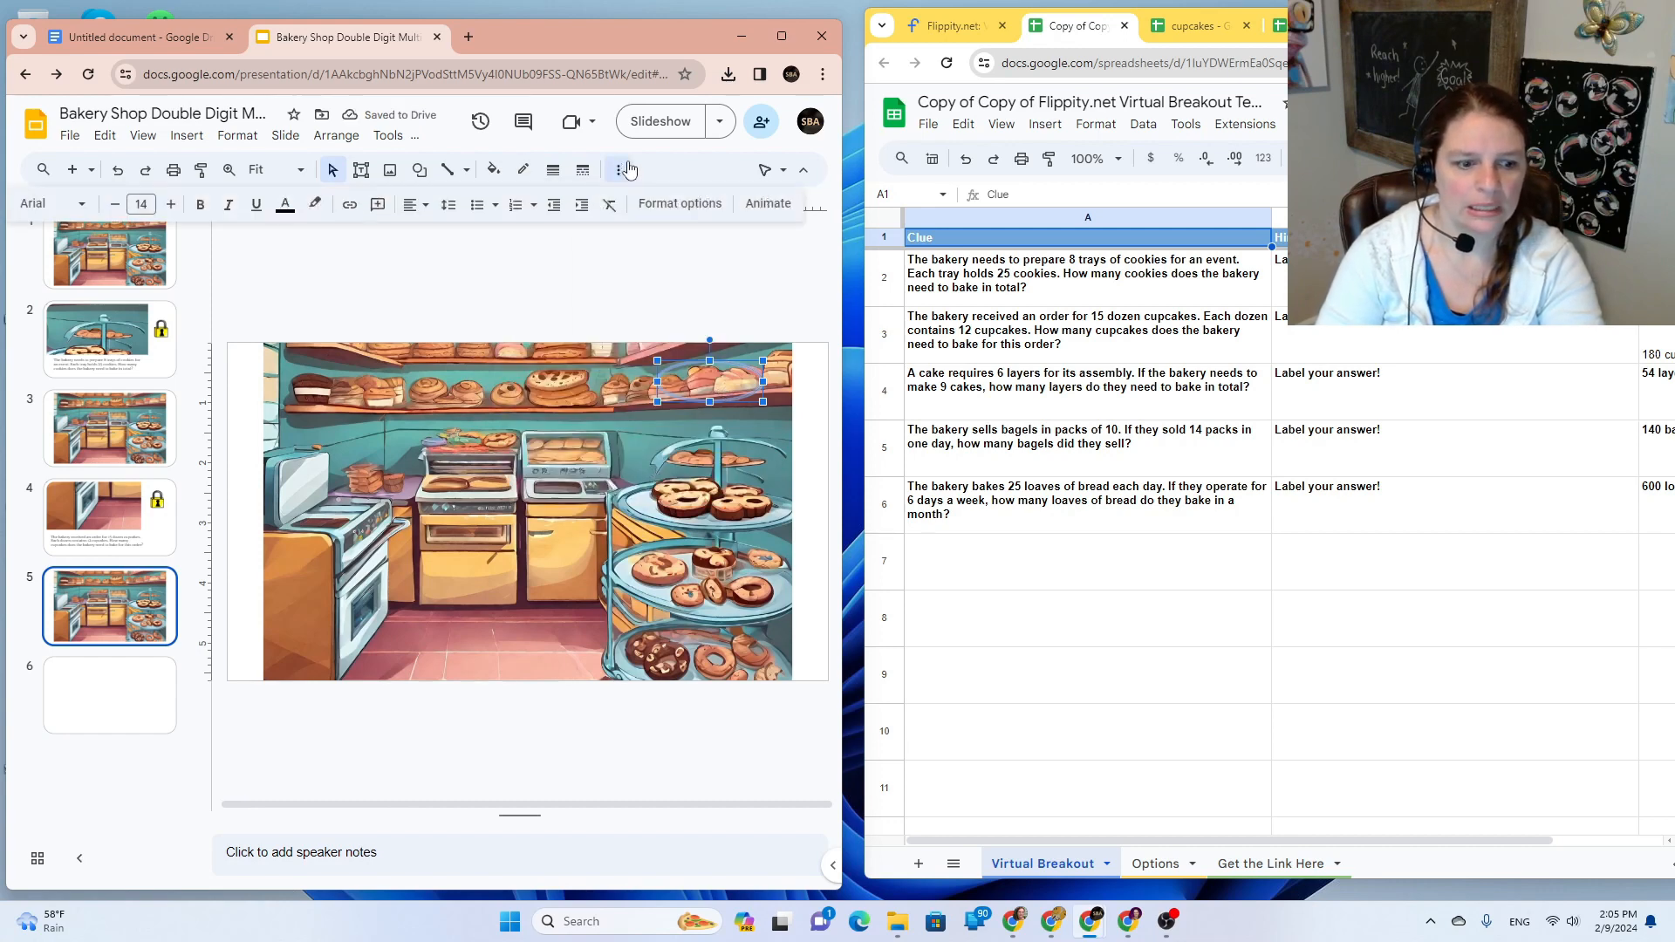
{"action": "left_click", "coordinate": [350, 205]}
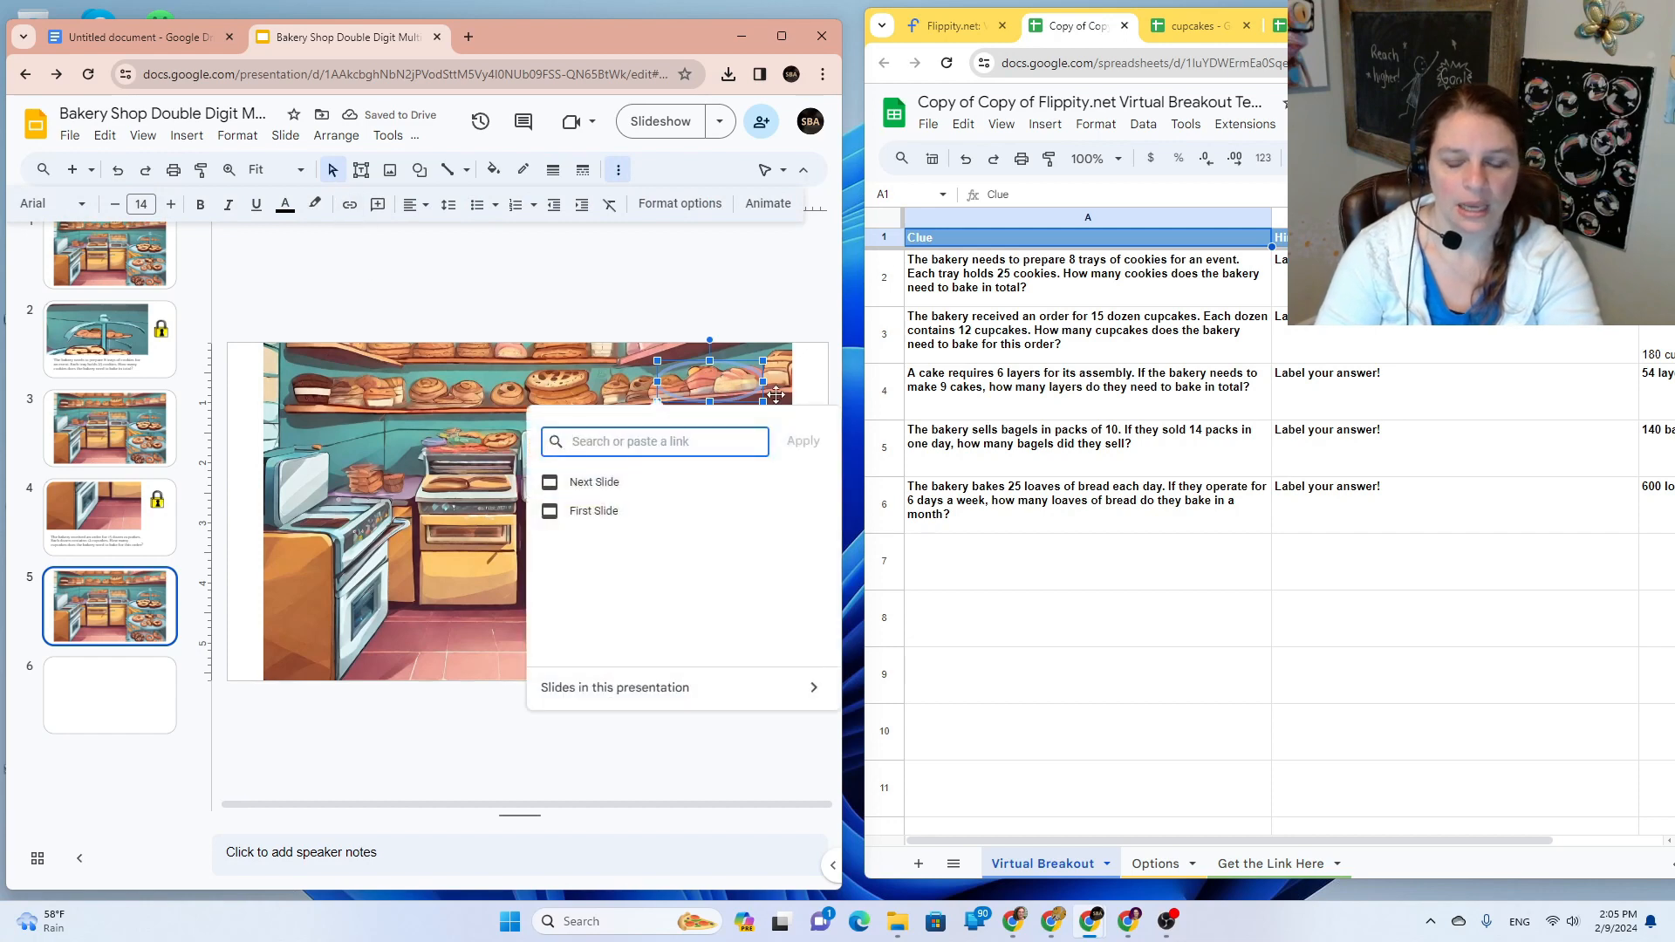
{"action": "type", "text": "slide"}
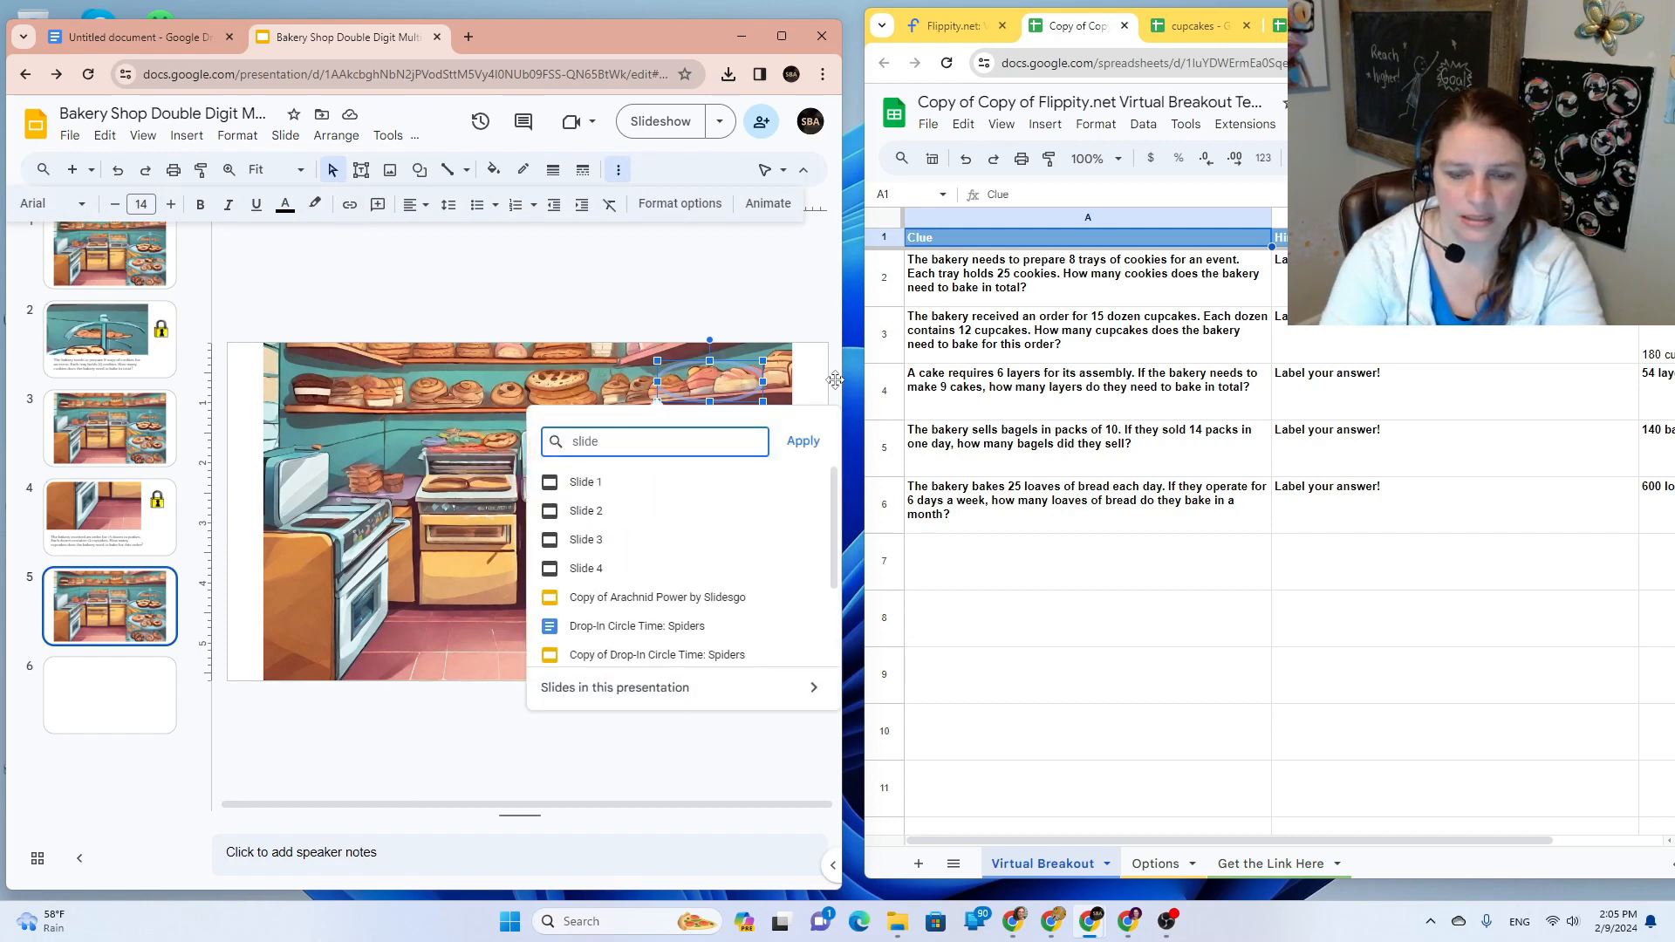
{"action": "type", "text": " 6"}
{"action": "left_click", "coordinate": [804, 443]}
{"action": "left_click", "coordinate": [593, 490]}
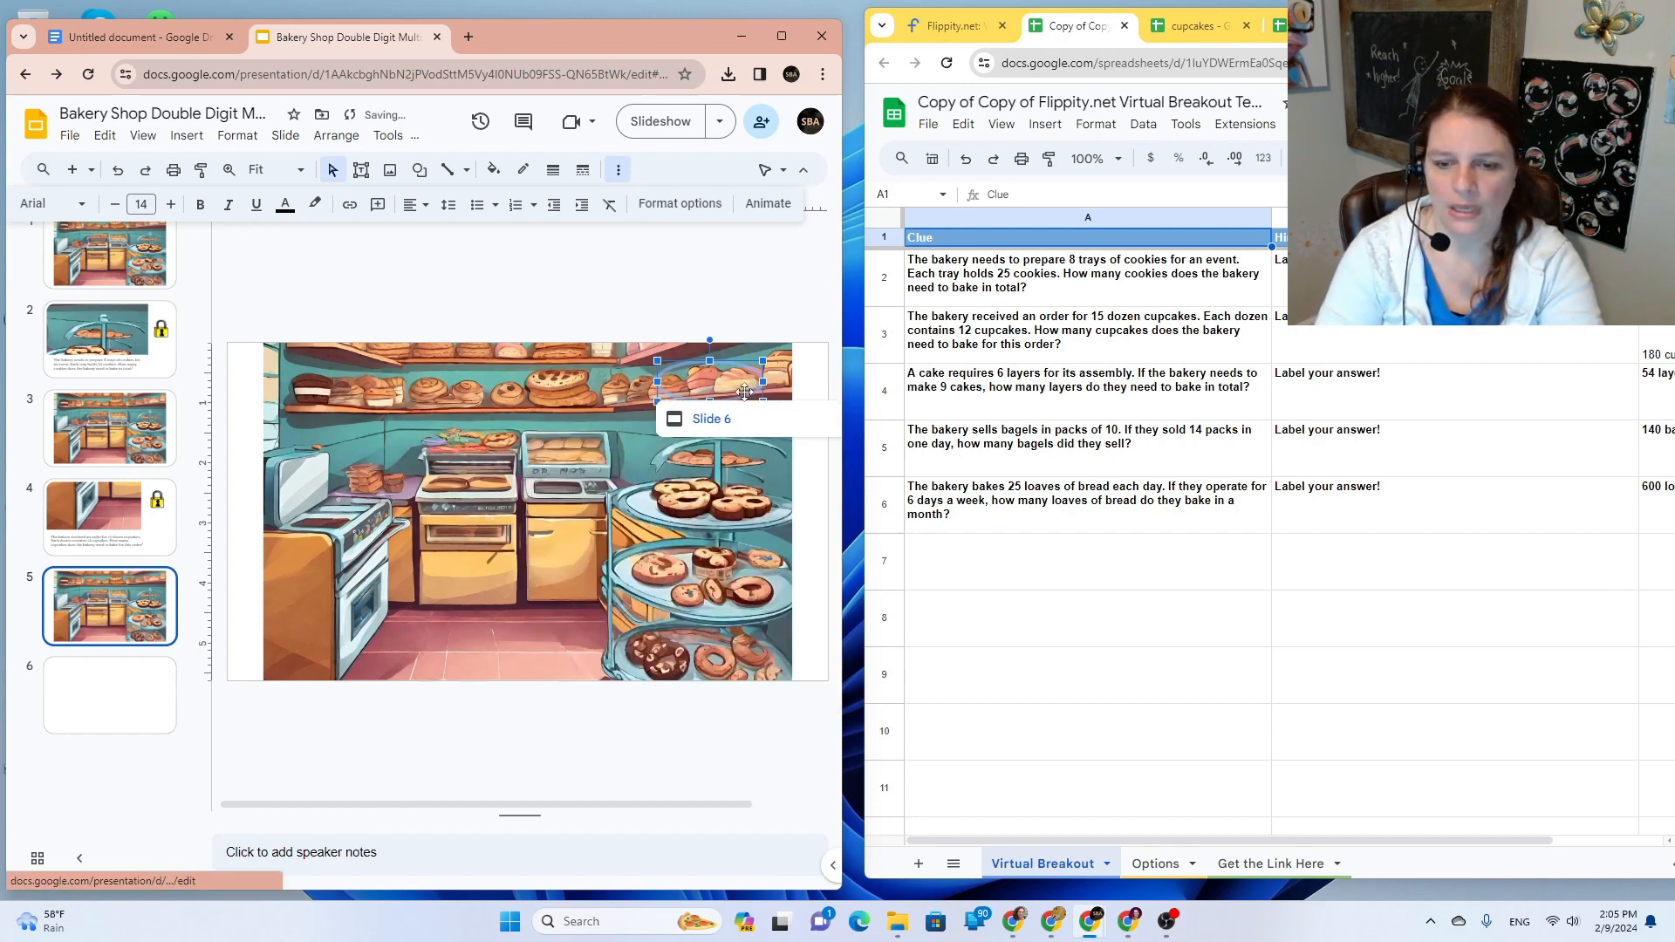
{"action": "left_click", "coordinate": [636, 310]}
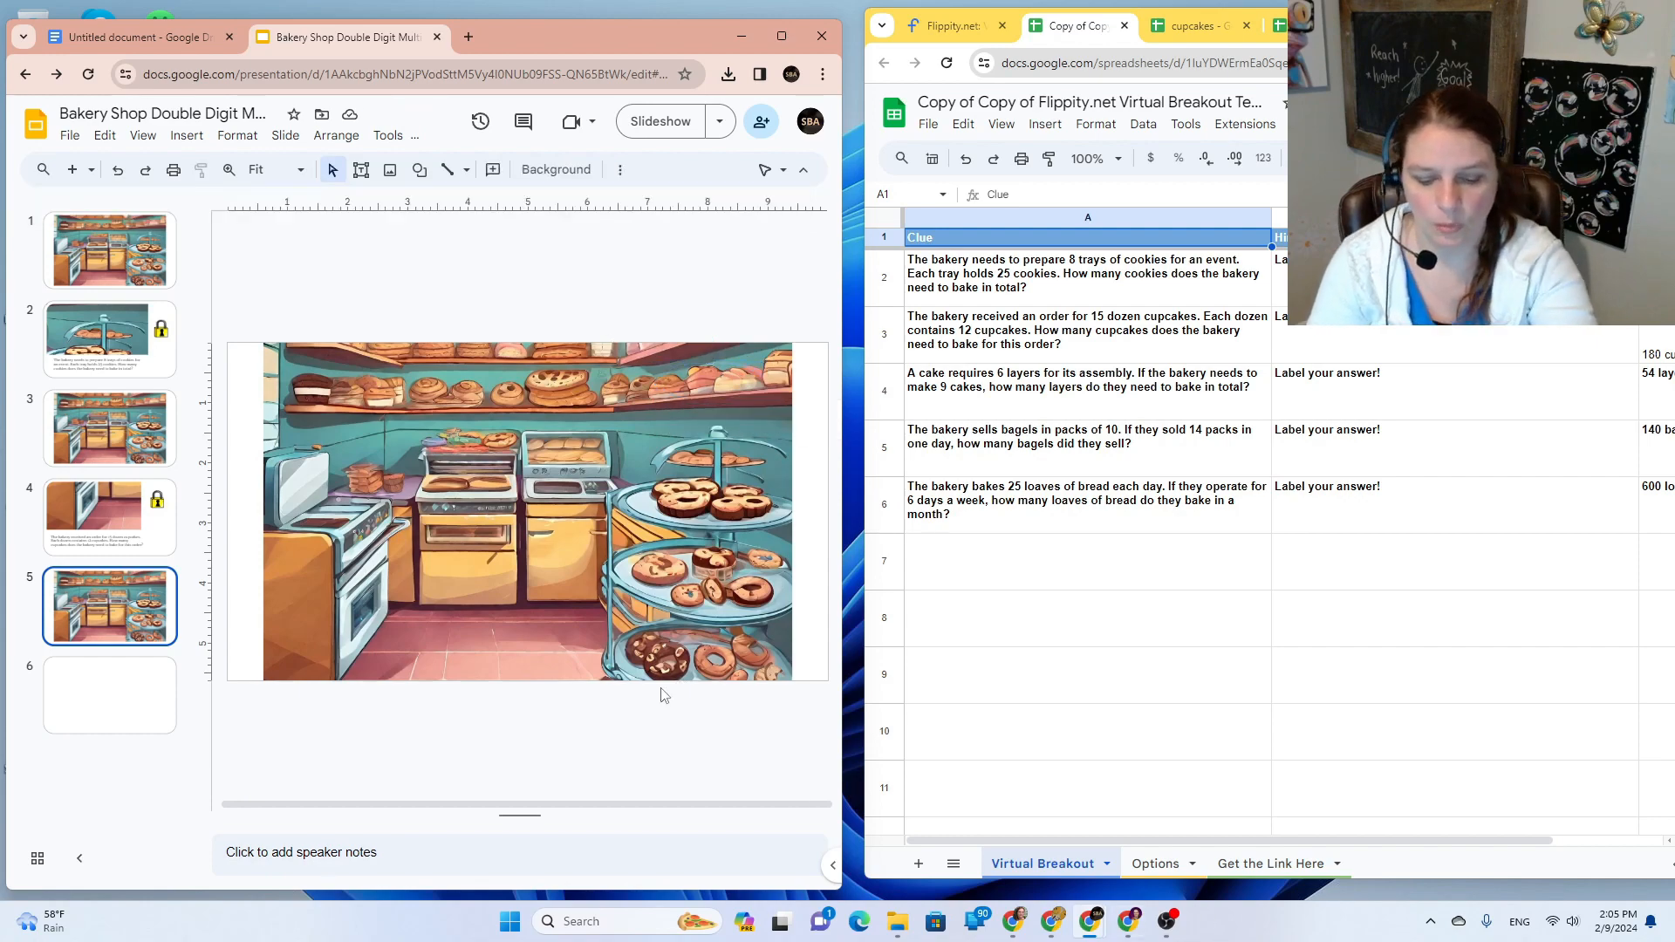
Step: Snip the bread shelf and paste it enlarged at the top-left of slide 6
{"action": "key", "text": "super+shift+s"}
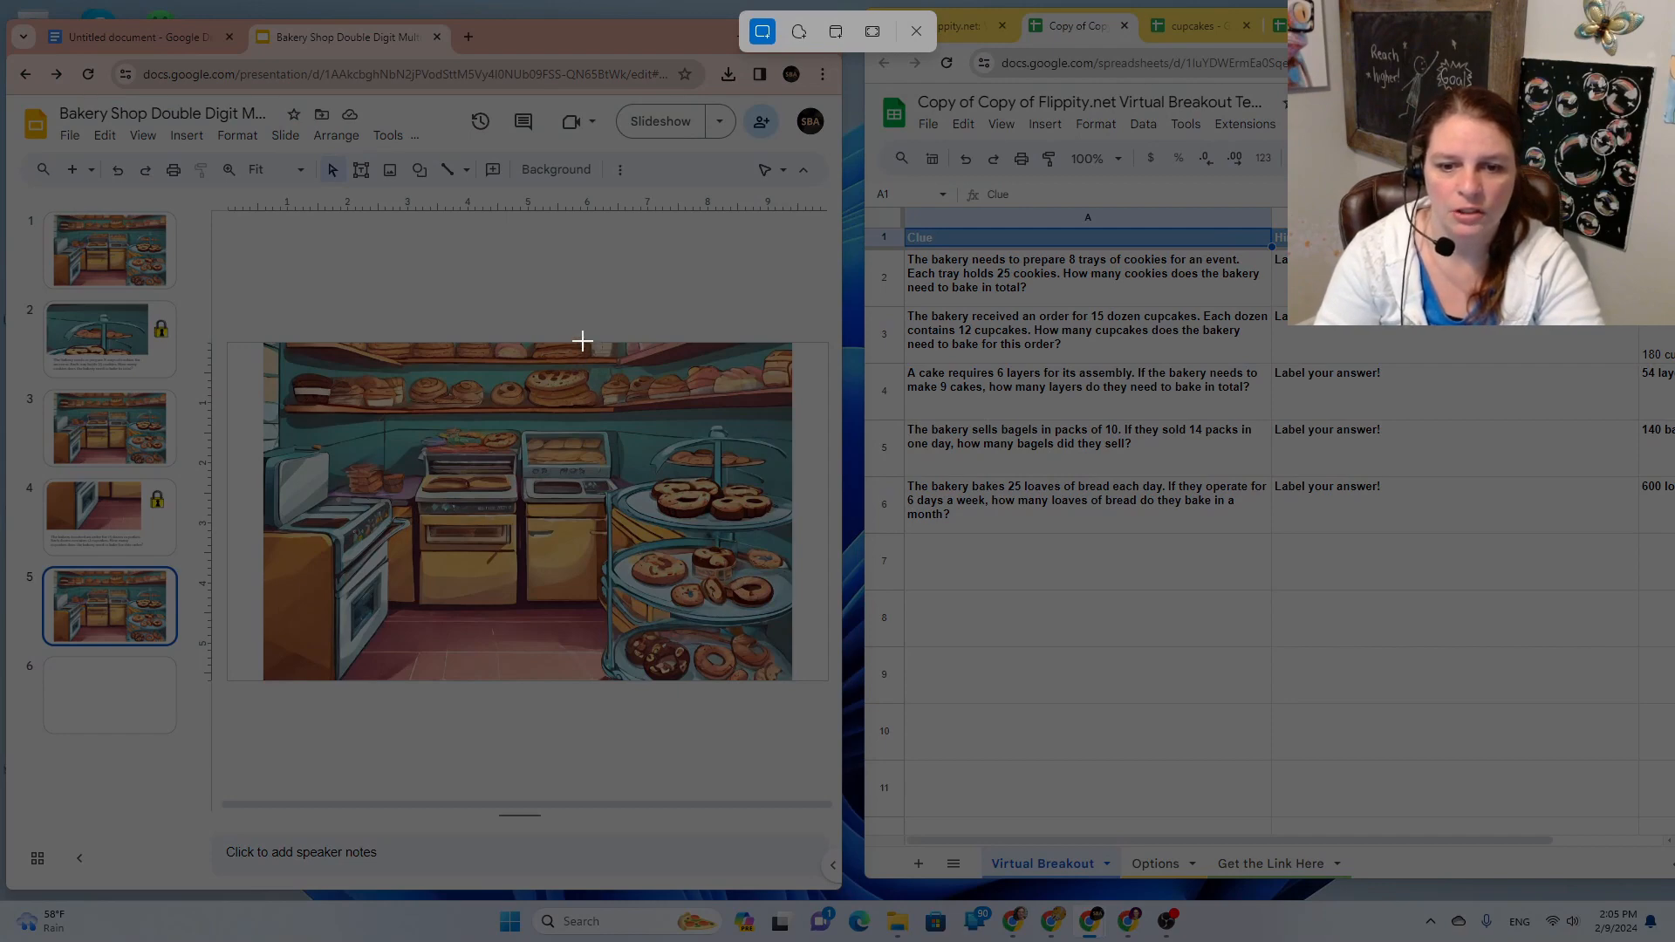
{"action": "left_click_drag", "start_coordinate": [583, 341], "coordinate": [794, 452]}
{"action": "left_click", "coordinate": [110, 696]}
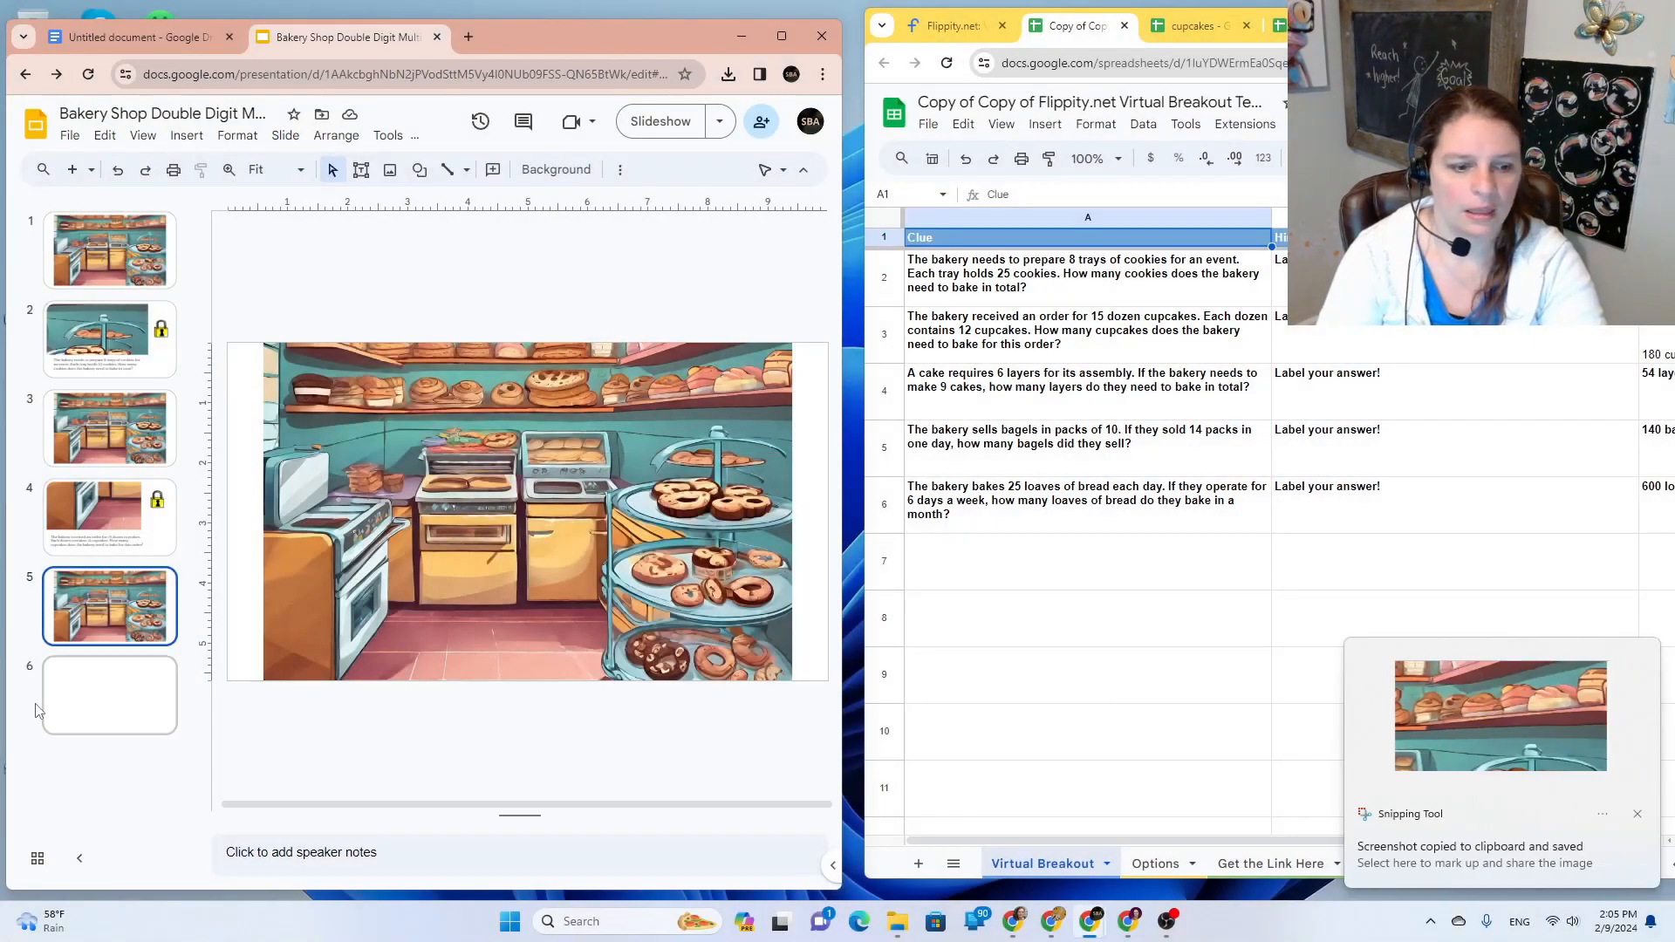
{"action": "key", "text": "ctrl+v"}
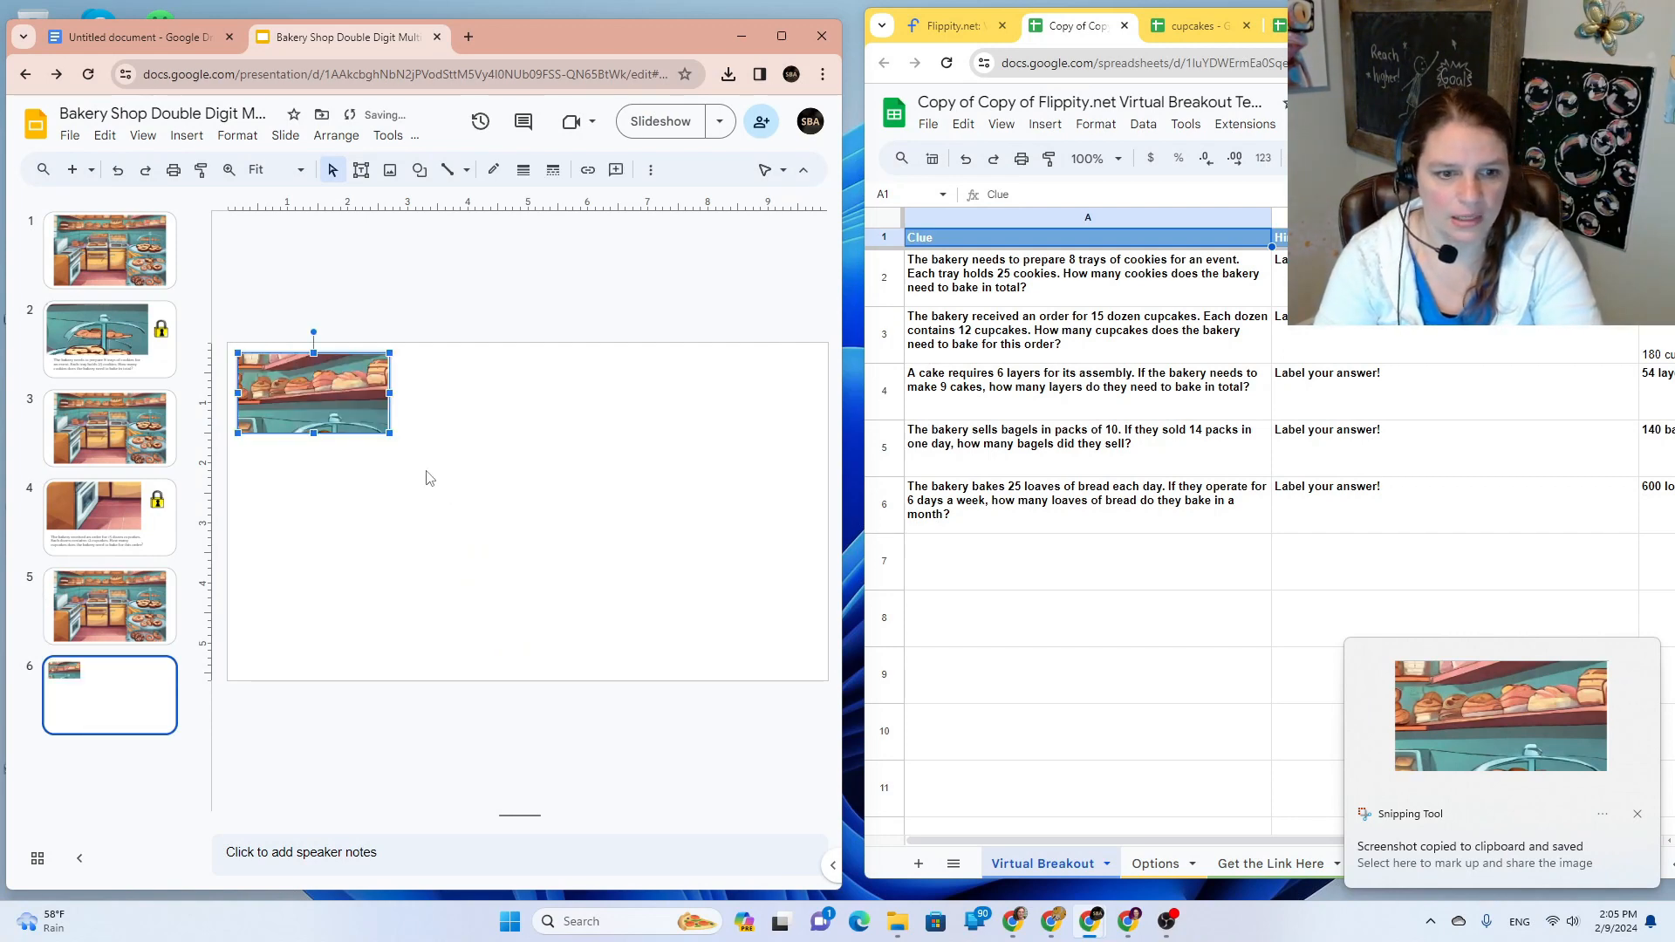
{"action": "left_click_drag", "start_coordinate": [321, 411], "coordinate": [631, 548]}
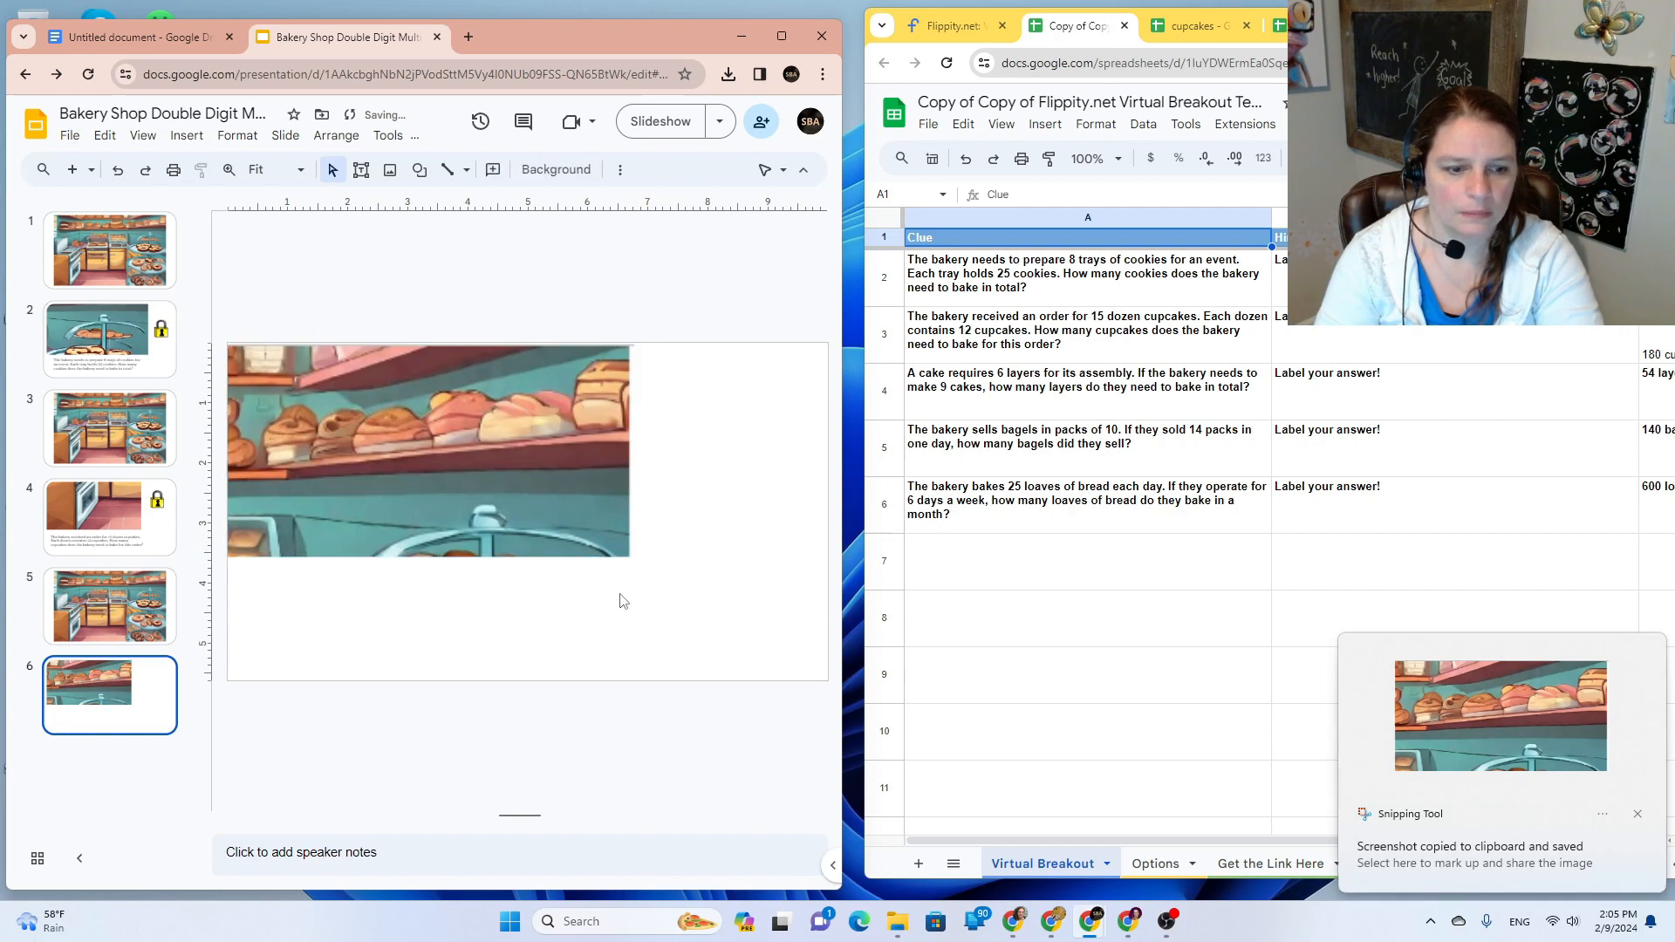
Step: Copy slide 4's cupcake question and lock image onto slide 6
{"action": "left_click", "coordinate": [114, 535]}
{"action": "left_click", "coordinate": [356, 591]}
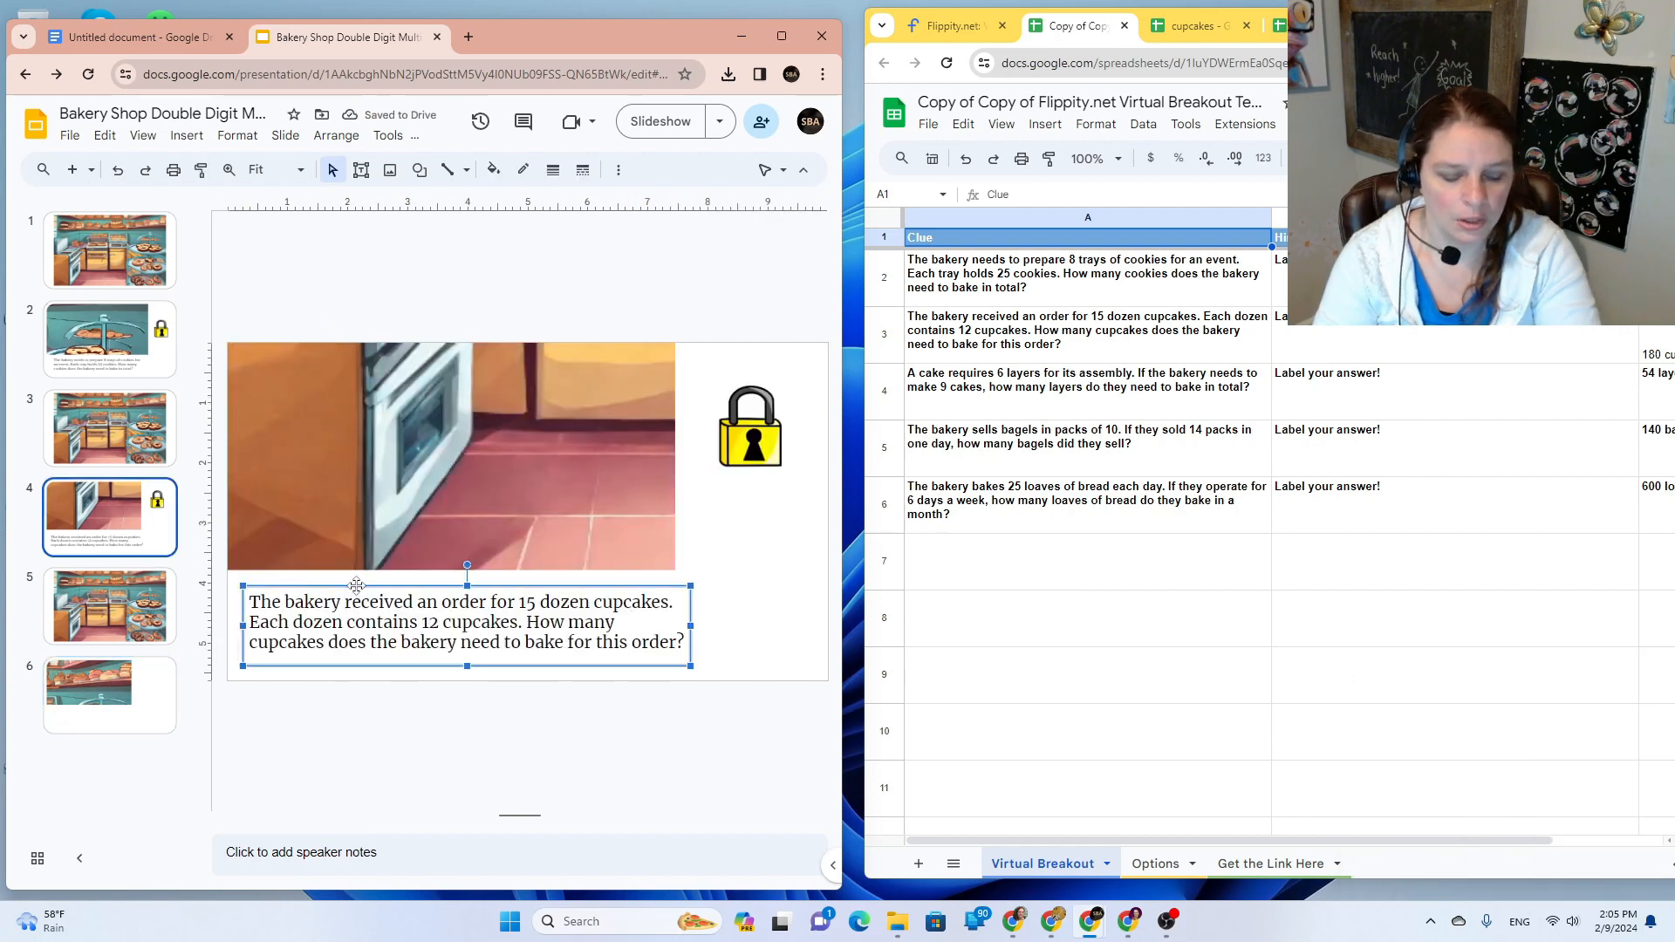
{"action": "left_click", "coordinate": [759, 427], "text": "shift"}
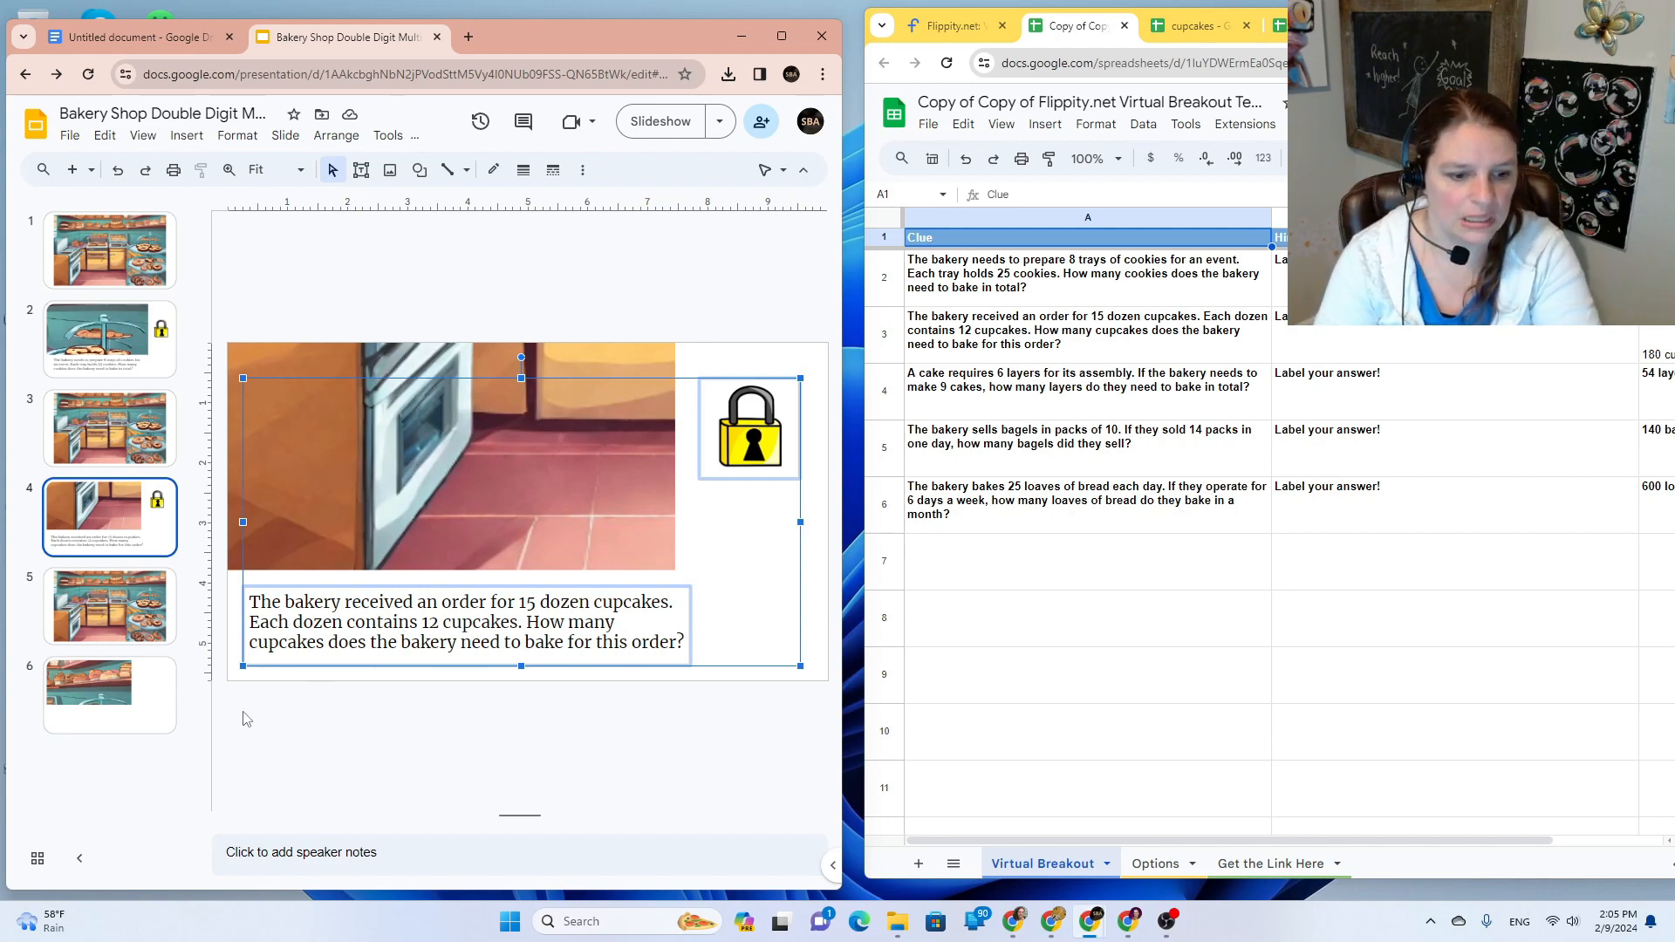
{"action": "left_click", "coordinate": [158, 705]}
{"action": "key", "text": "ctrl+v"}
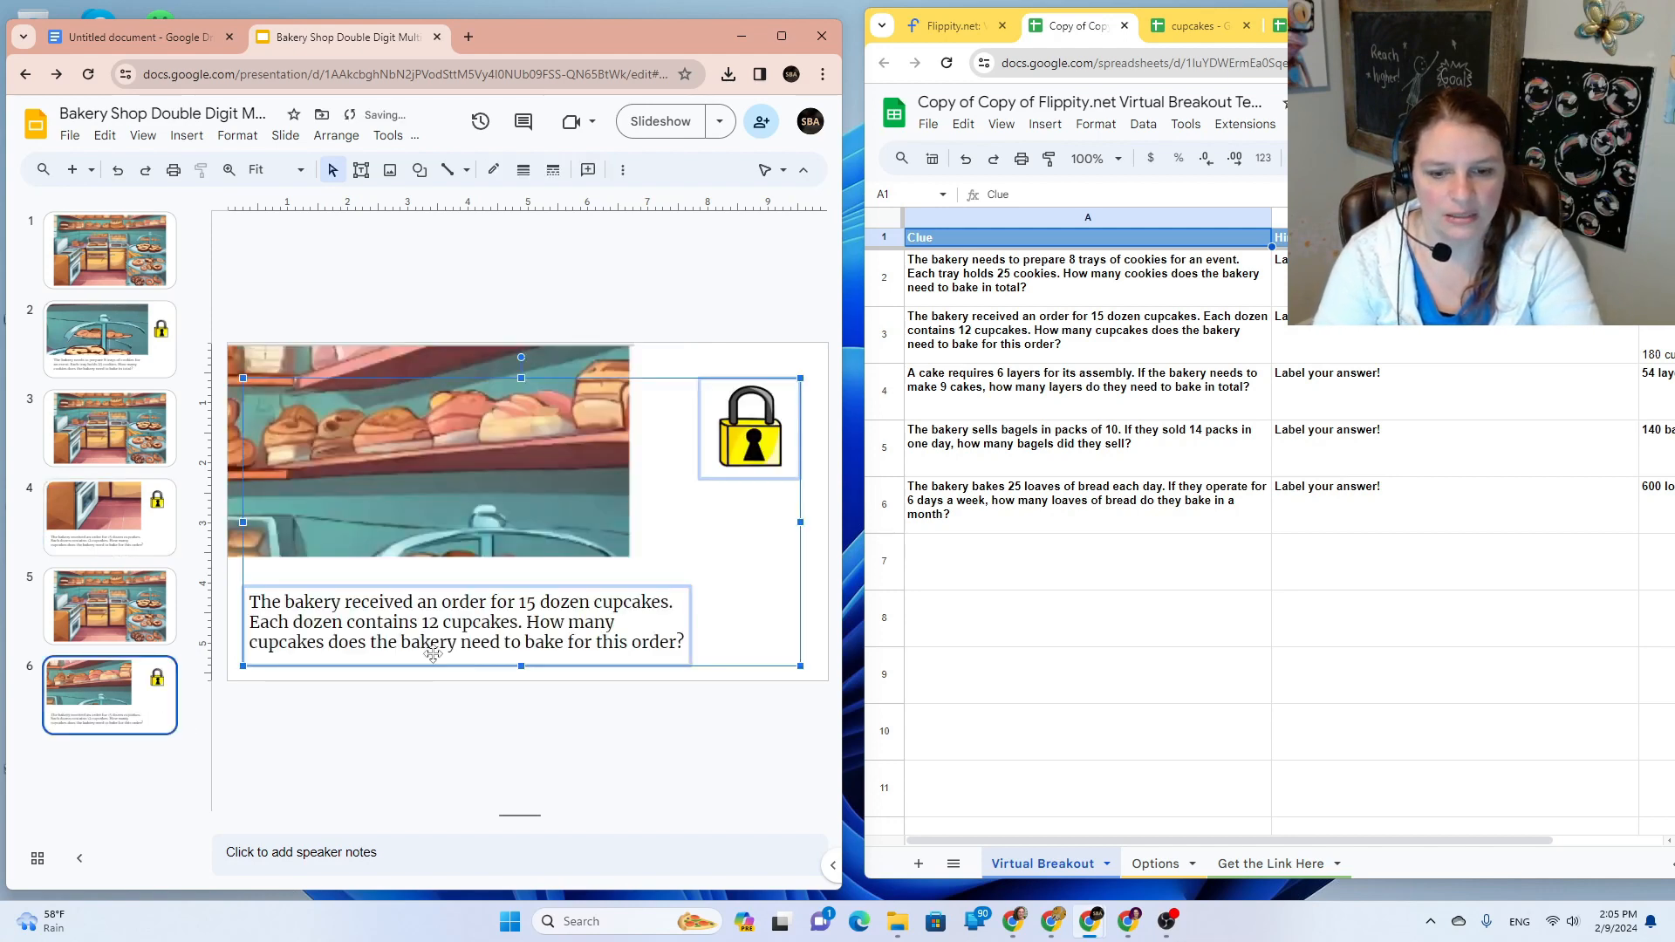
{"action": "left_click", "coordinate": [777, 565]}
Step: Replace slide 6's question text with the cake-layers clue from cell A4
{"action": "double_click", "coordinate": [980, 374]}
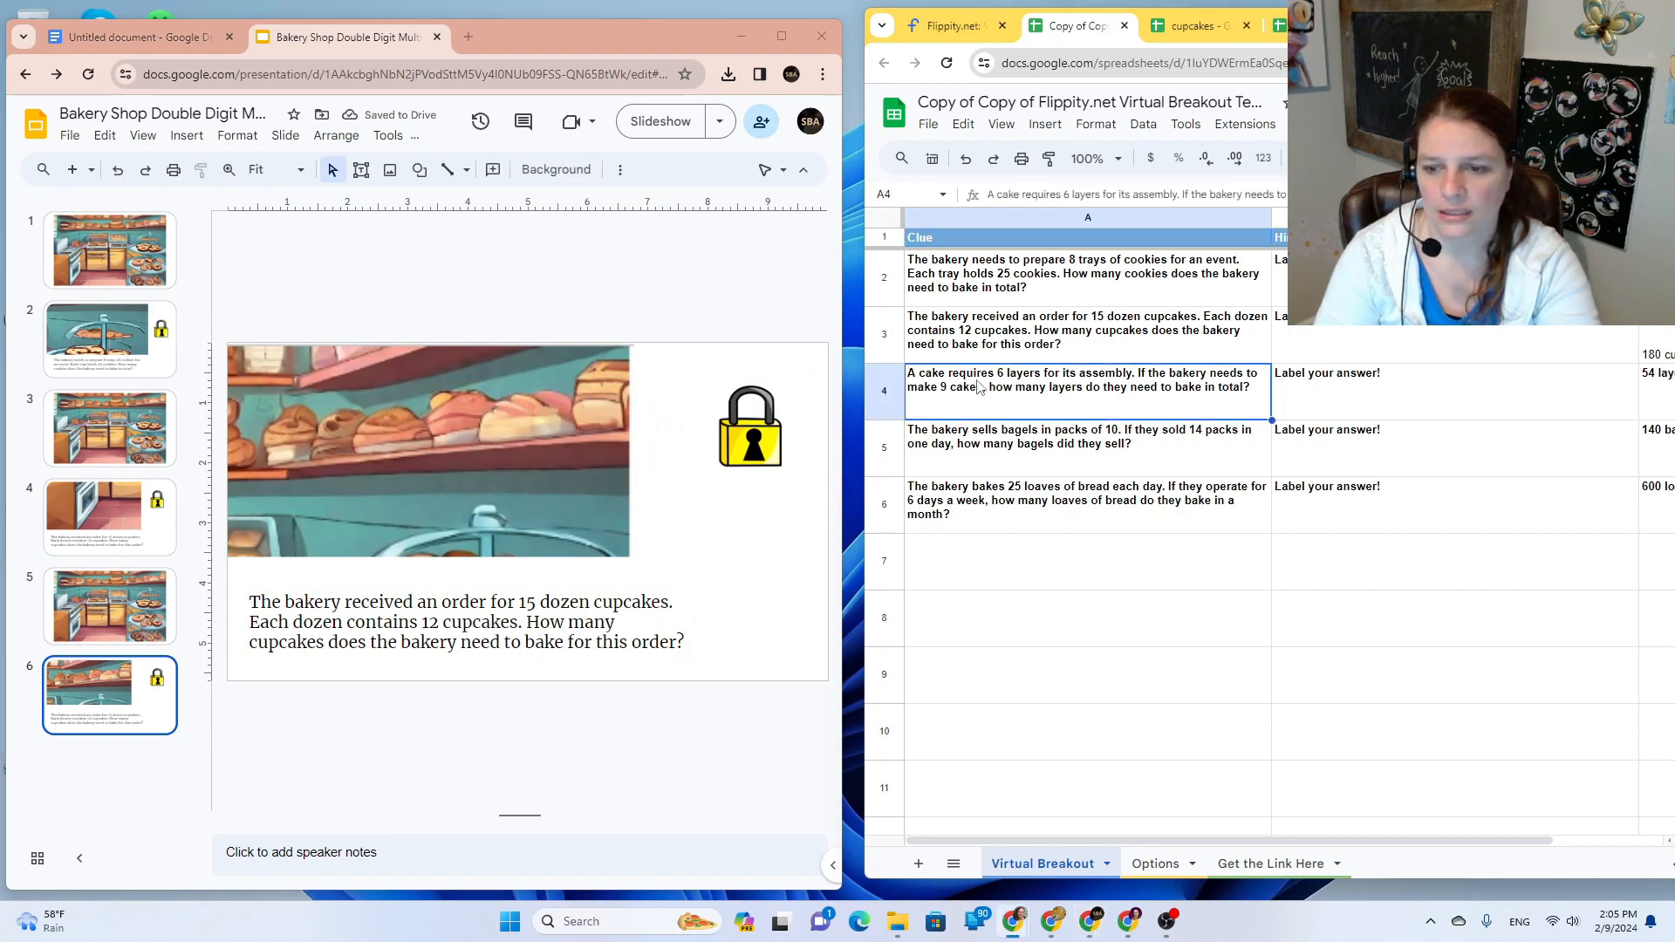
{"action": "triple_click", "coordinate": [980, 374]}
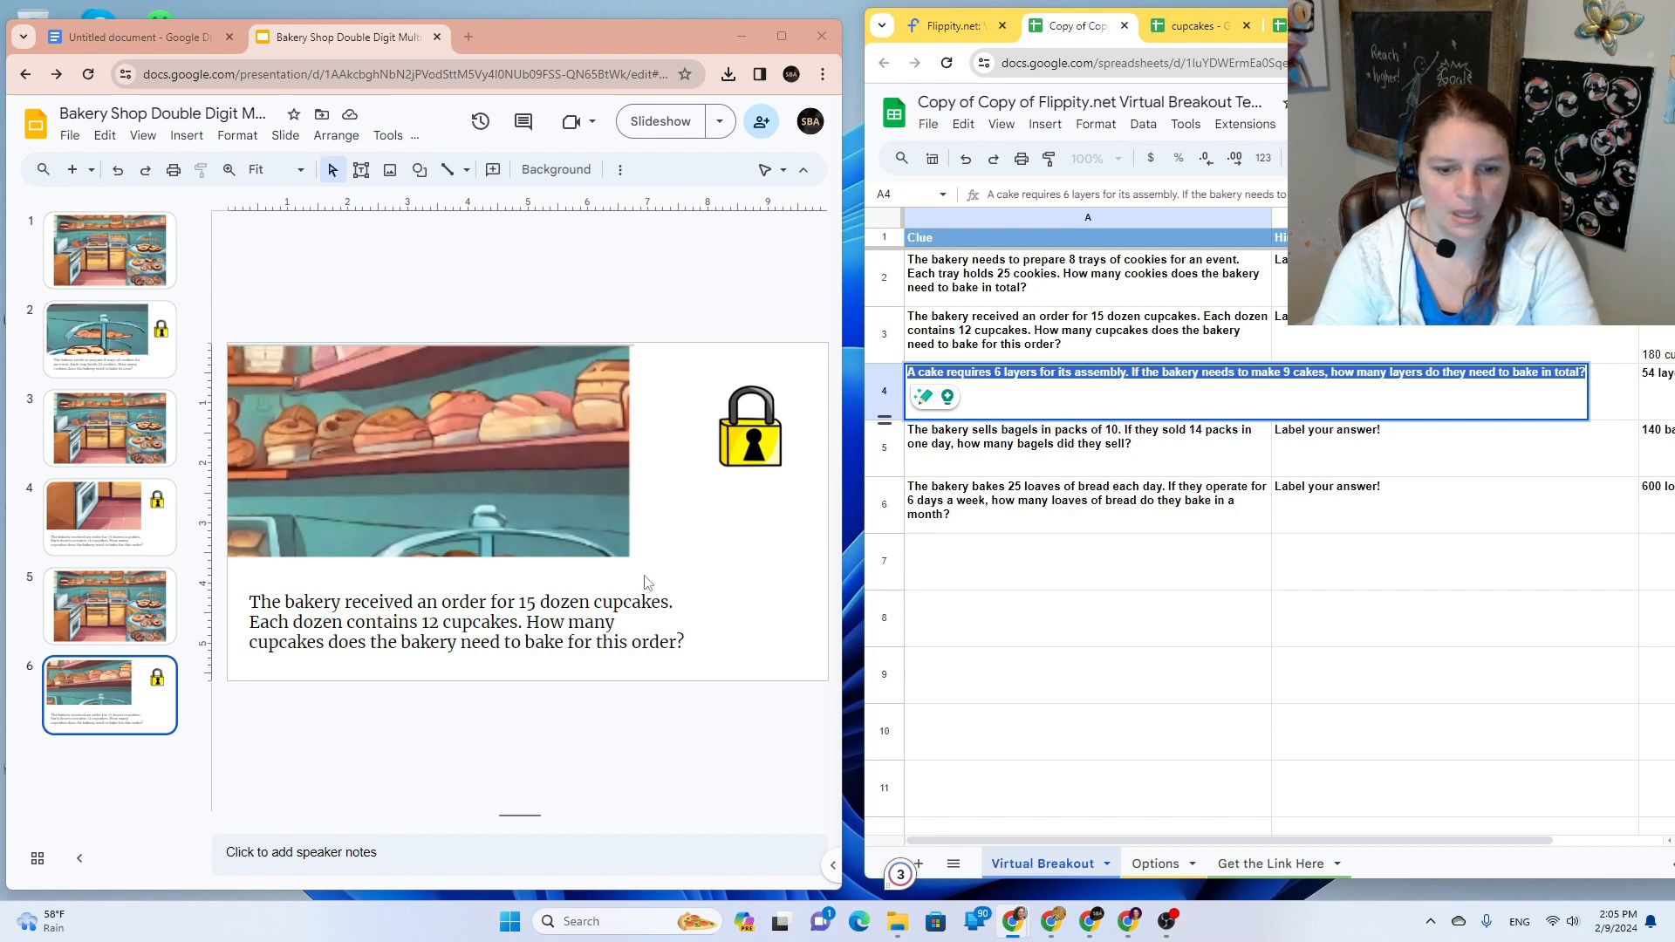
{"action": "triple_click", "coordinate": [509, 623]}
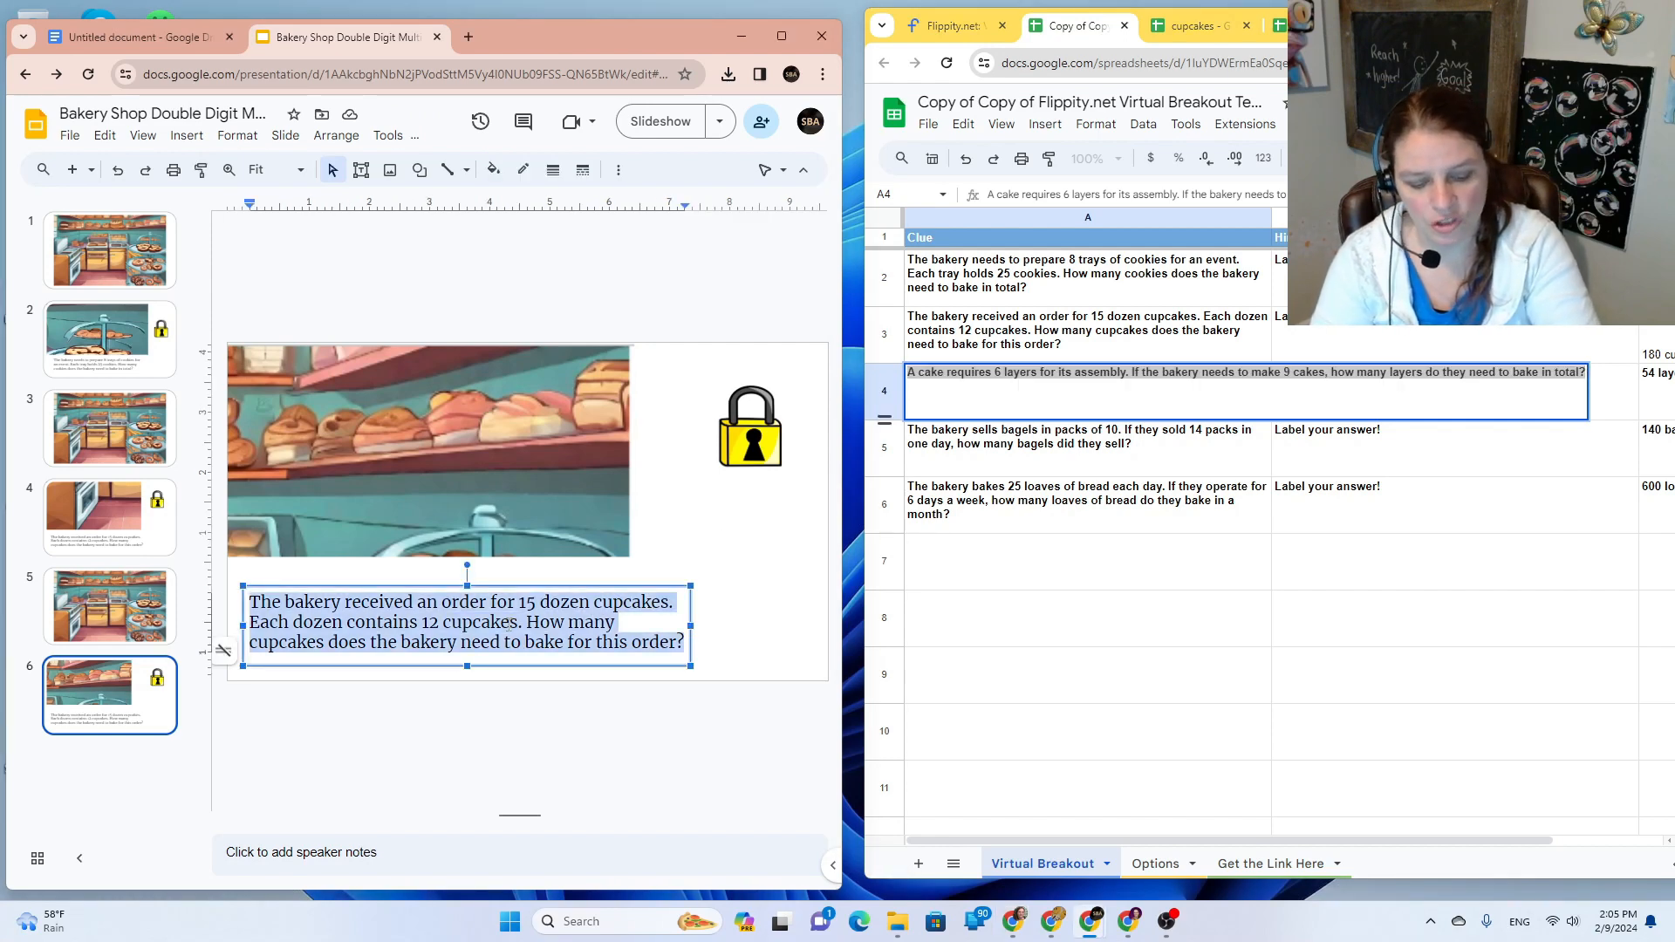
{"action": "key", "text": "ctrl+shift+c"}
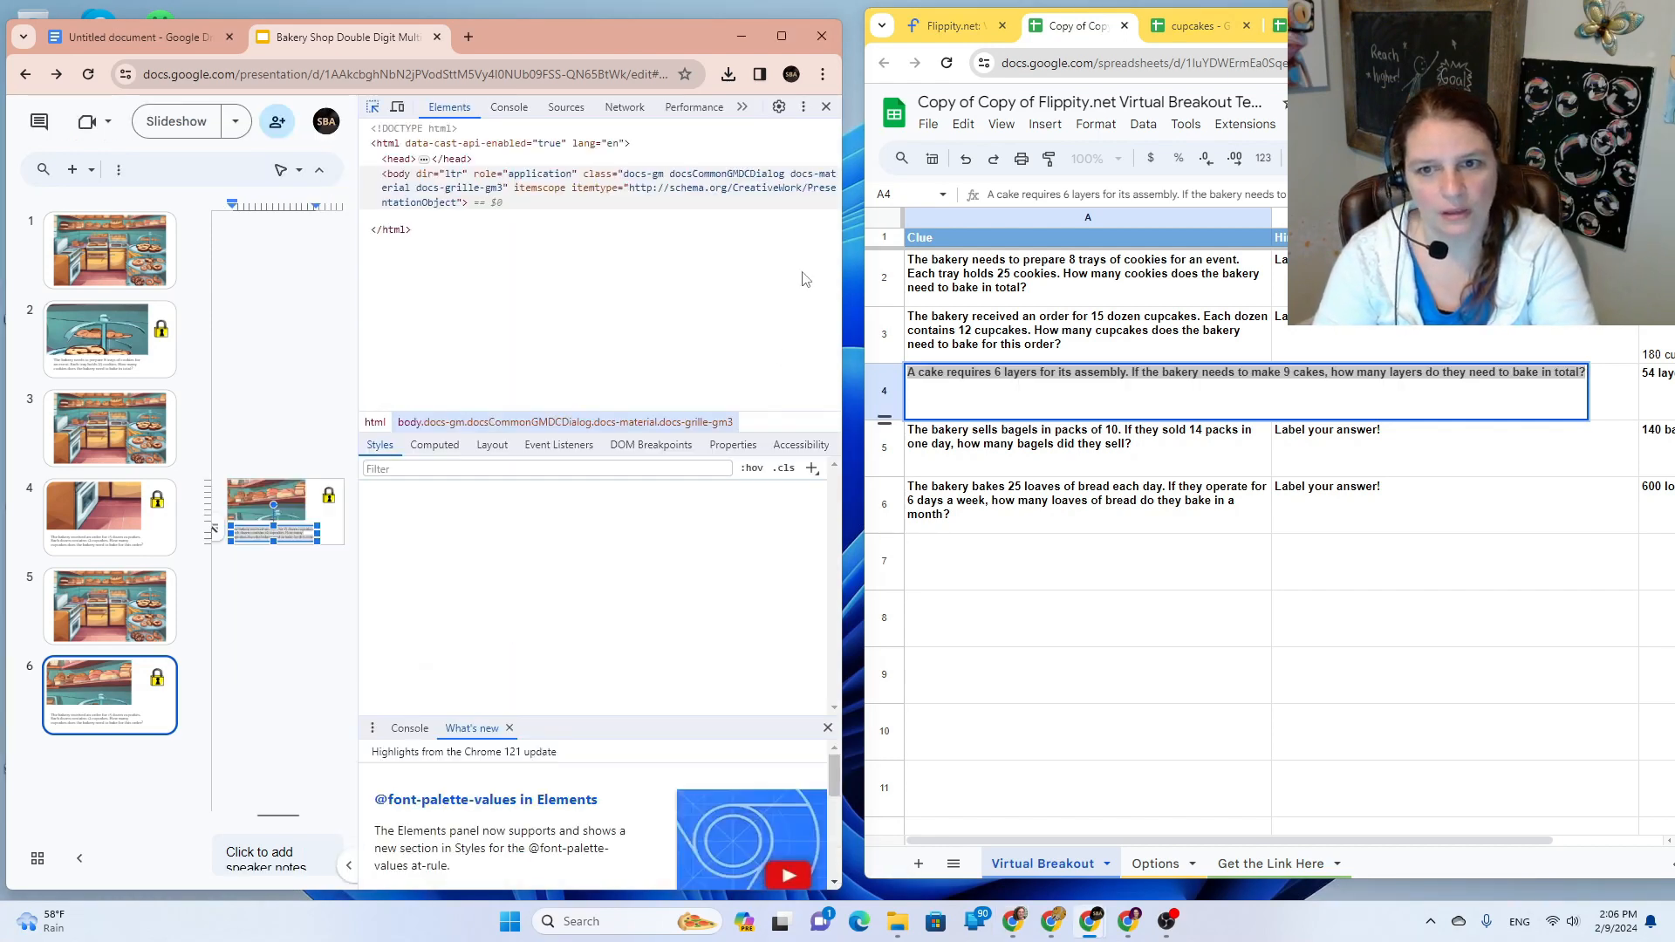
{"action": "left_click", "coordinate": [832, 111]}
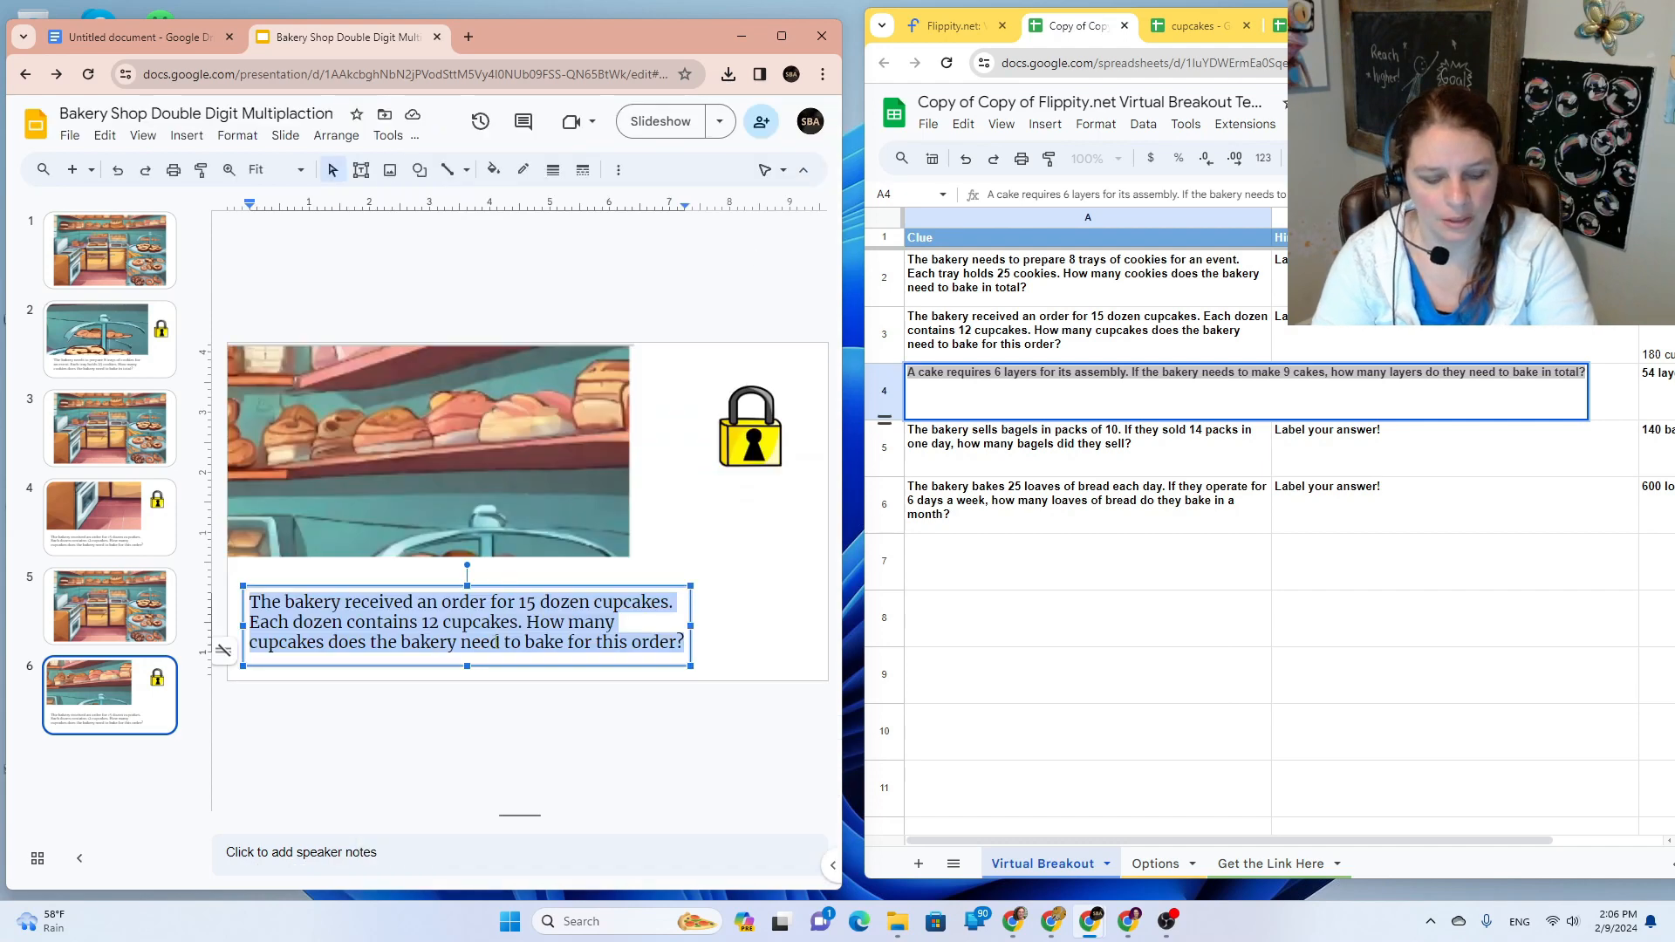
{"action": "key", "text": "ctrl+v"}
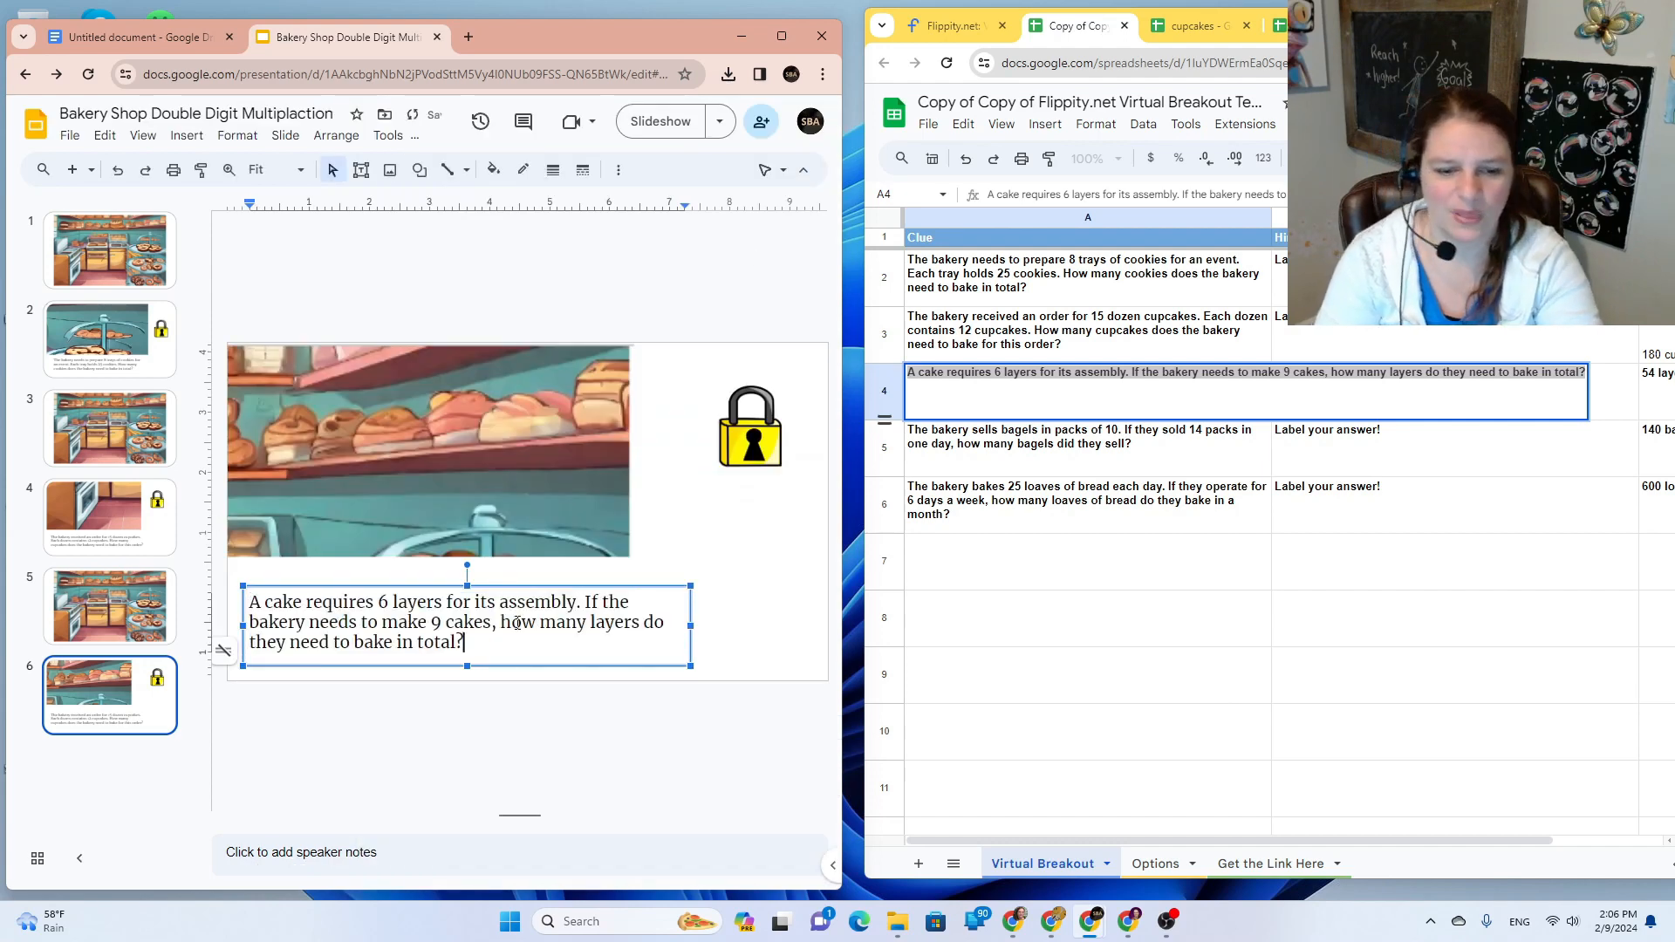
{"action": "left_click", "coordinate": [733, 449]}
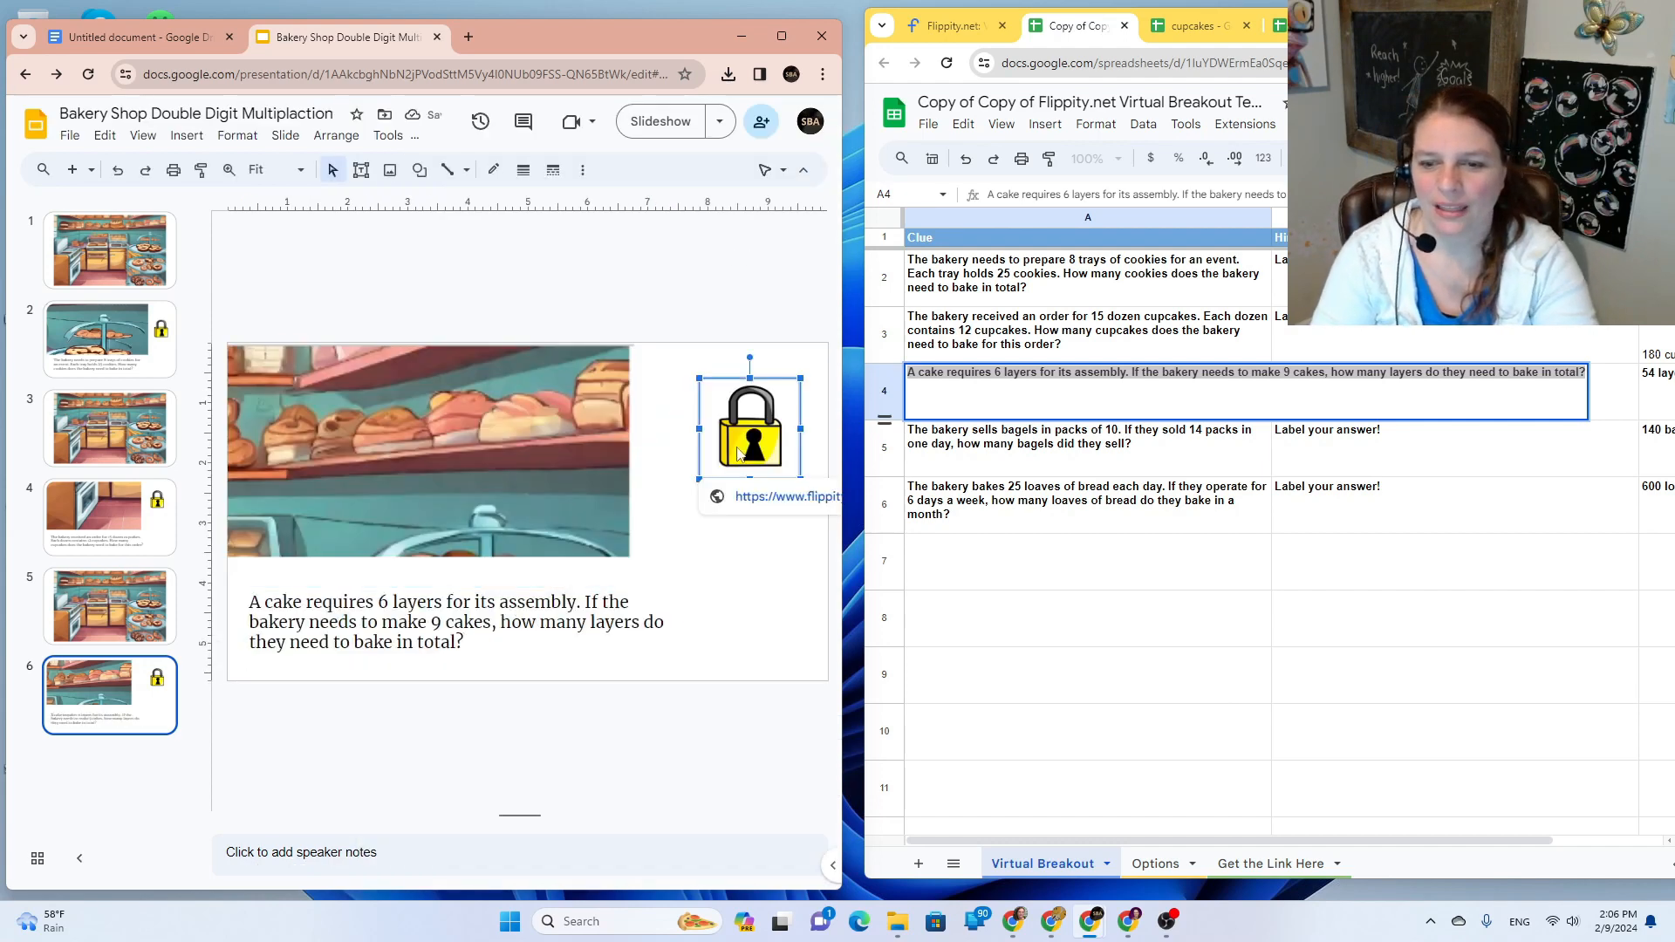
Step: Close the leftover cupcakes publishing and Flippity breakout tabs
{"action": "left_click", "coordinate": [1241, 35]}
{"action": "left_click", "coordinate": [1247, 31]}
{"action": "left_click", "coordinate": [1246, 31]}
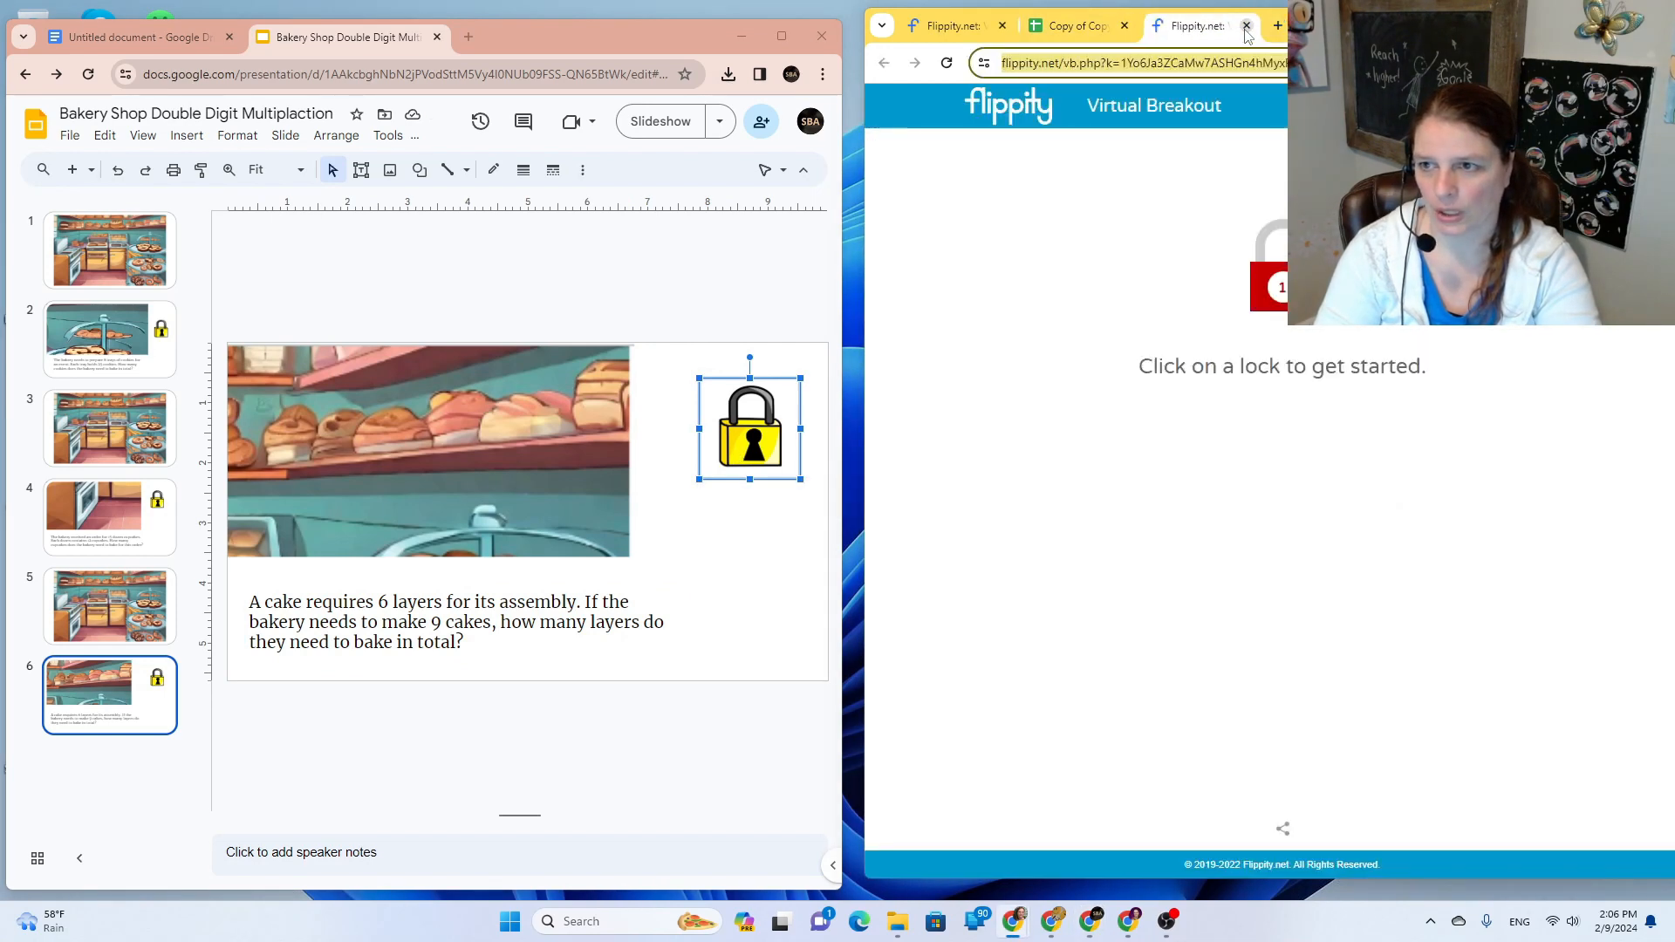
{"action": "left_click", "coordinate": [1247, 31]}
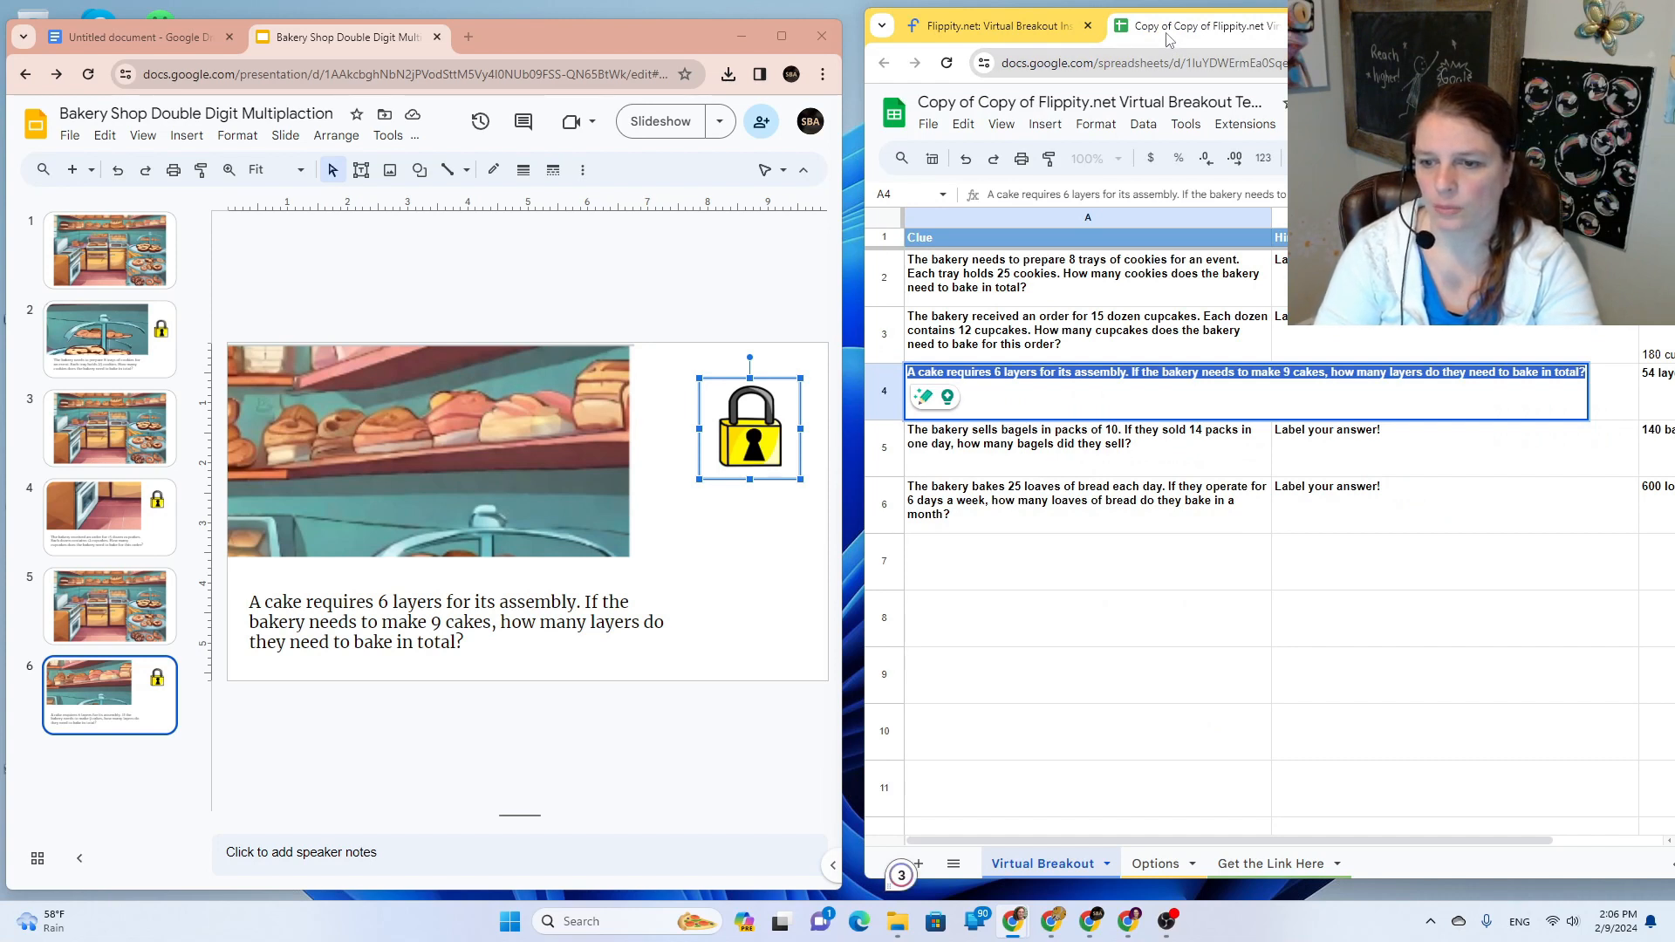
Step: Make a copy of the breakout spreadsheet named 'cake'
{"action": "left_click", "coordinate": [1030, 376]}
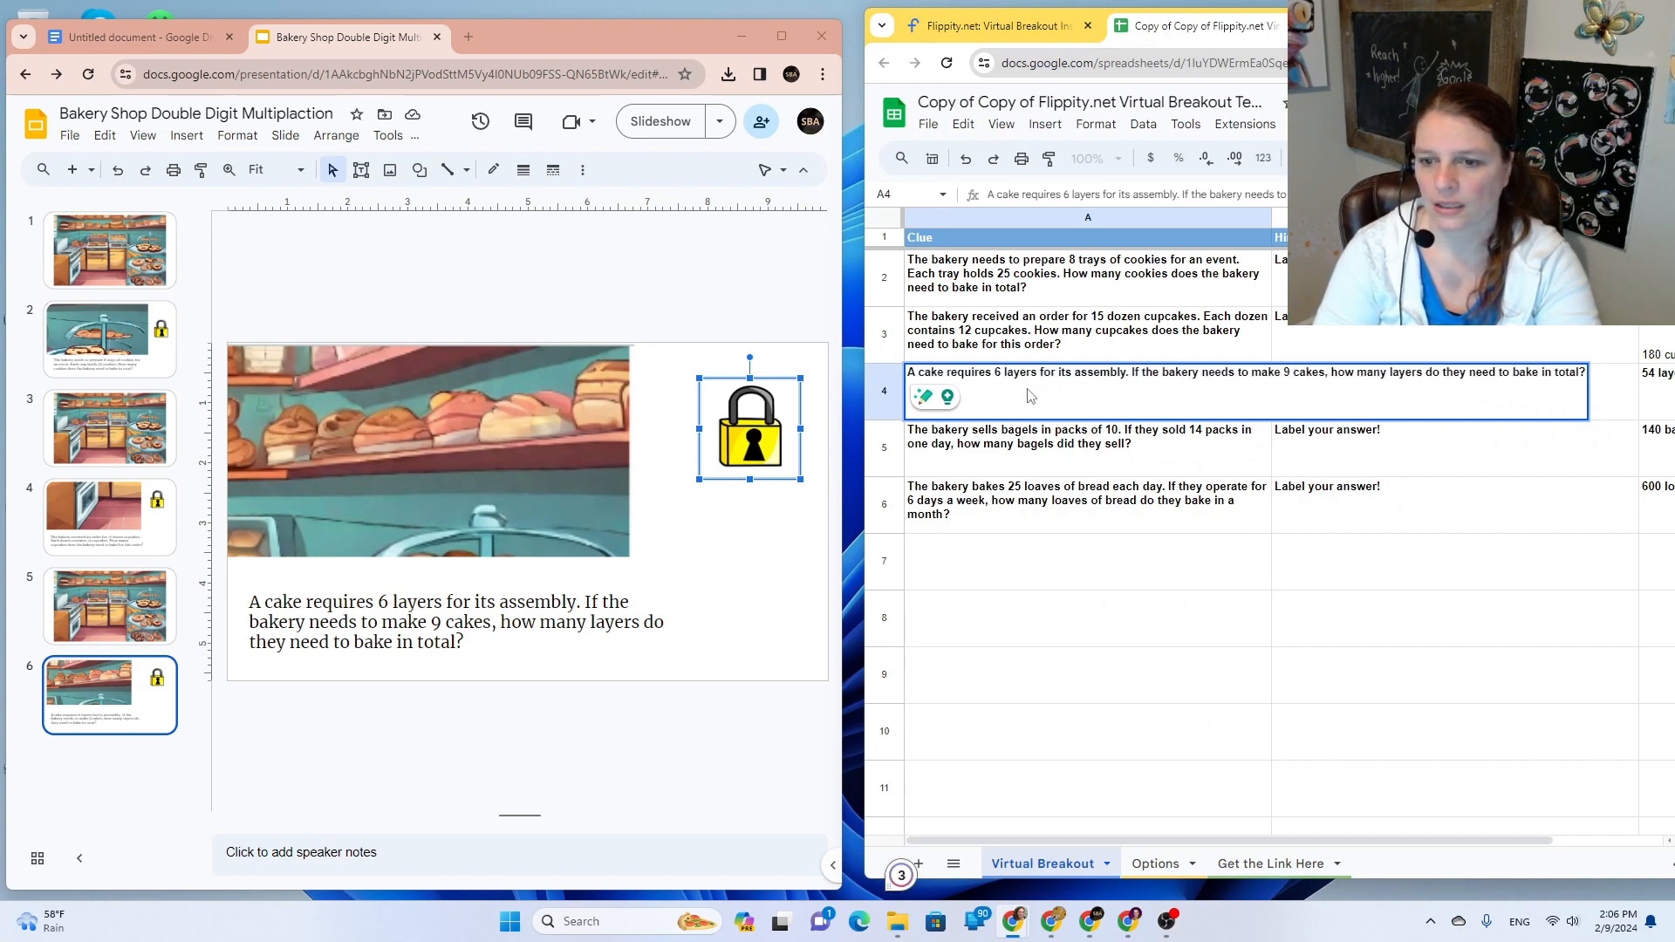
{"action": "left_click", "coordinate": [899, 410]}
{"action": "left_click", "coordinate": [928, 124]}
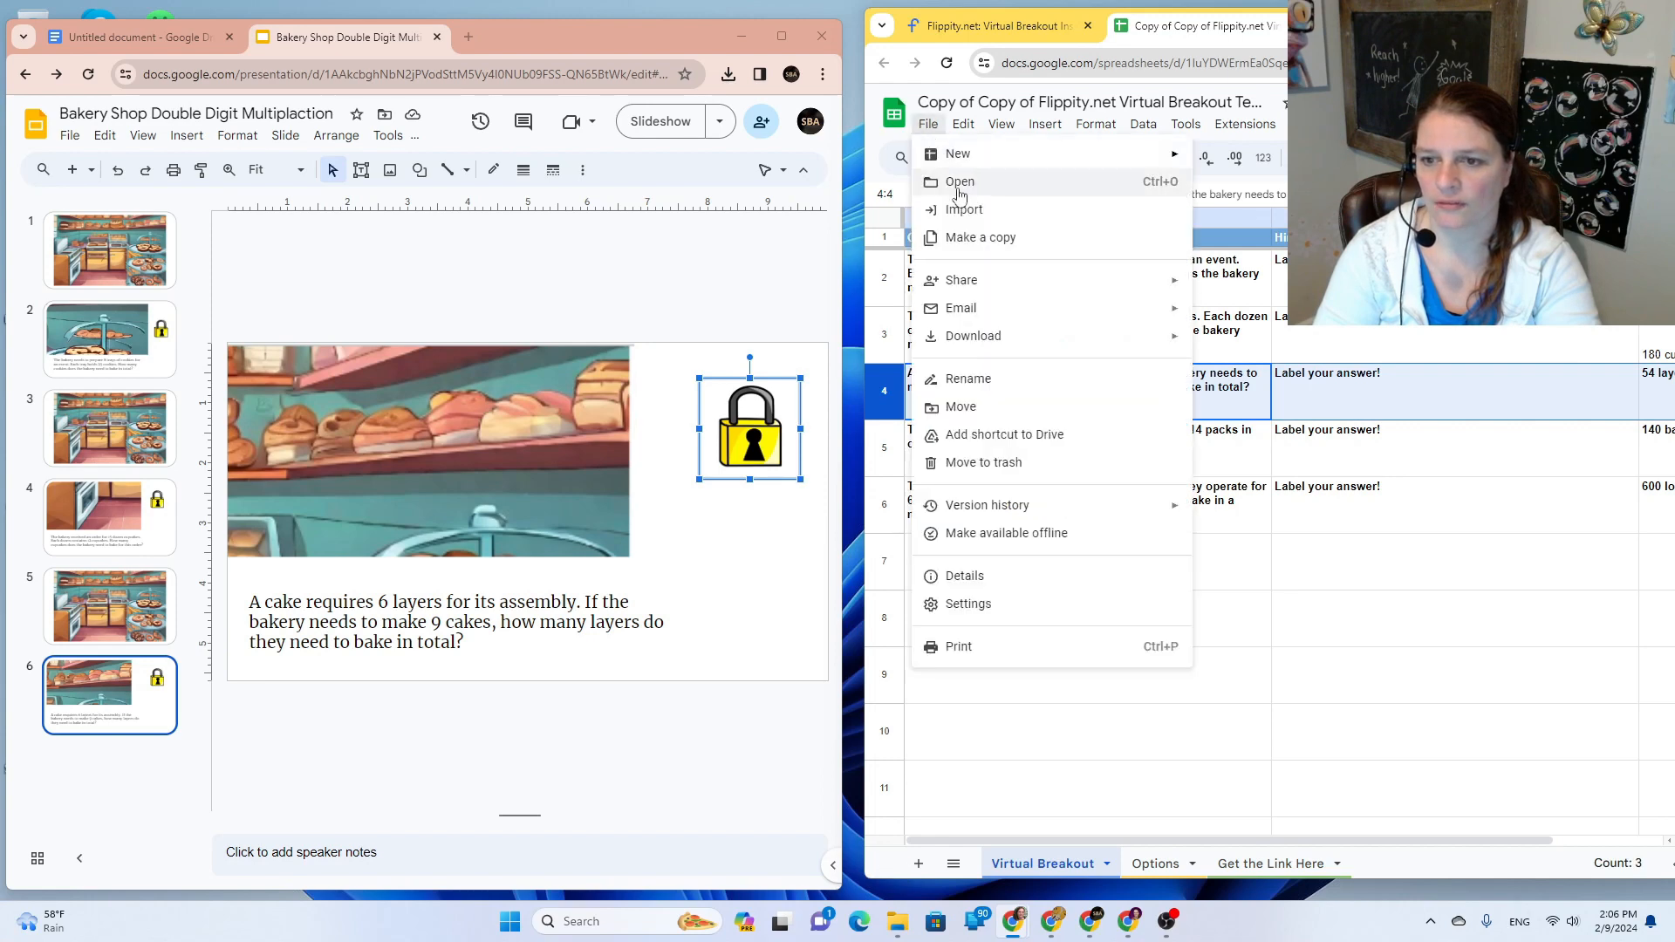
{"action": "left_click", "coordinate": [982, 249]}
{"action": "type", "text": "BSD"}
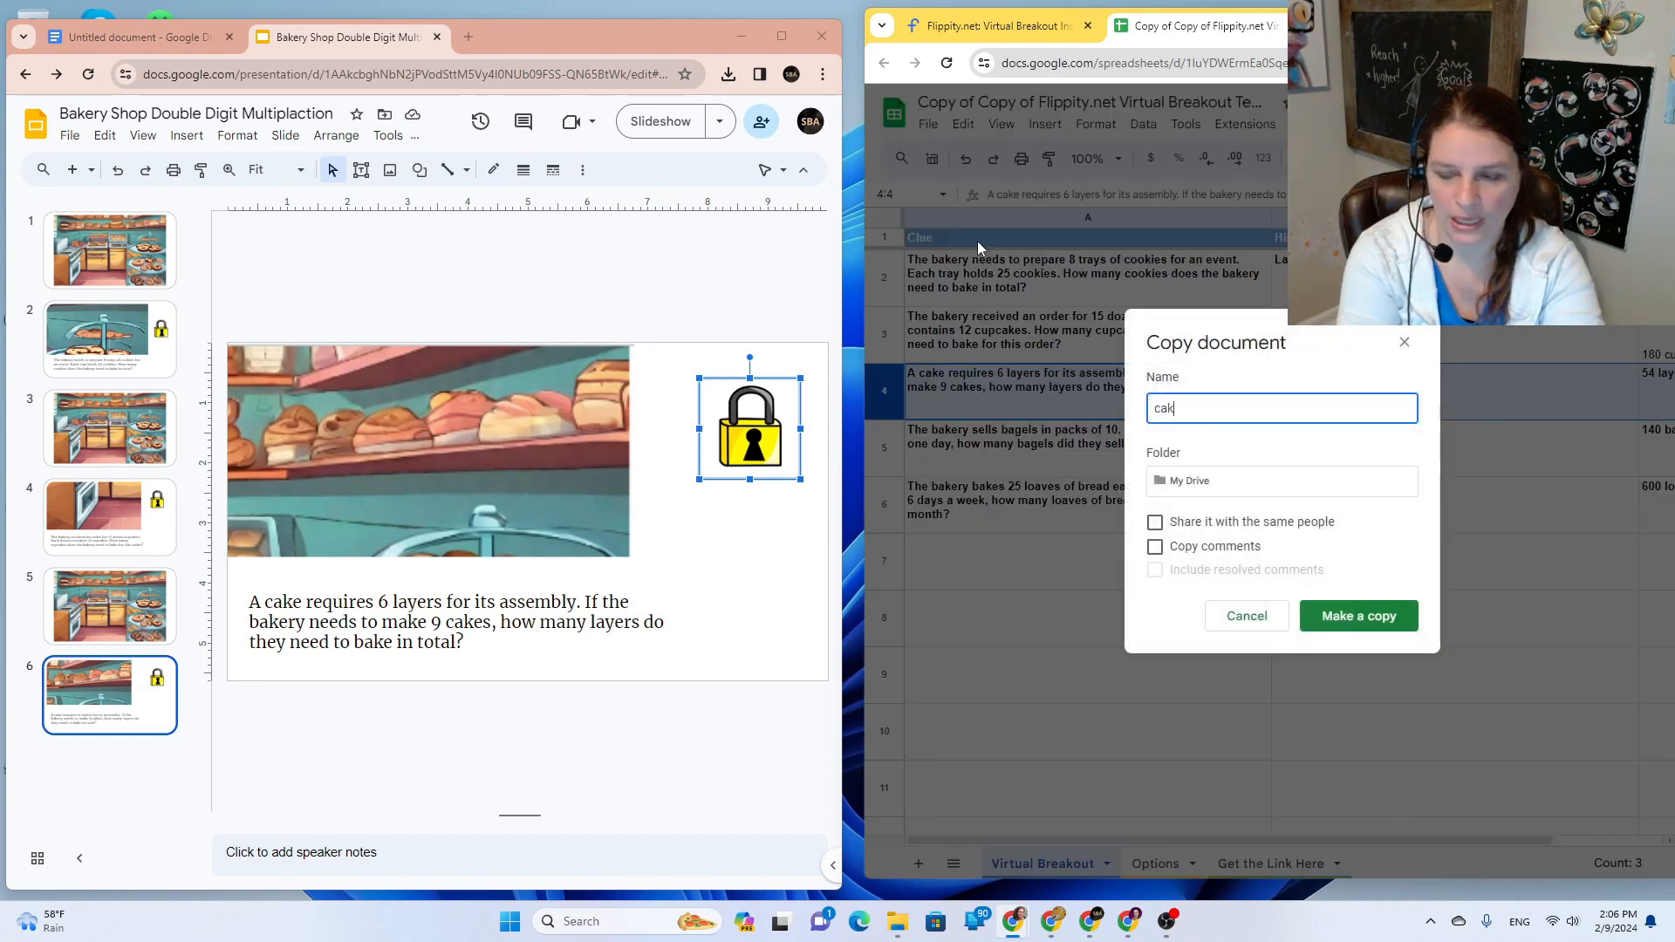
{"action": "key", "text": "Return"}
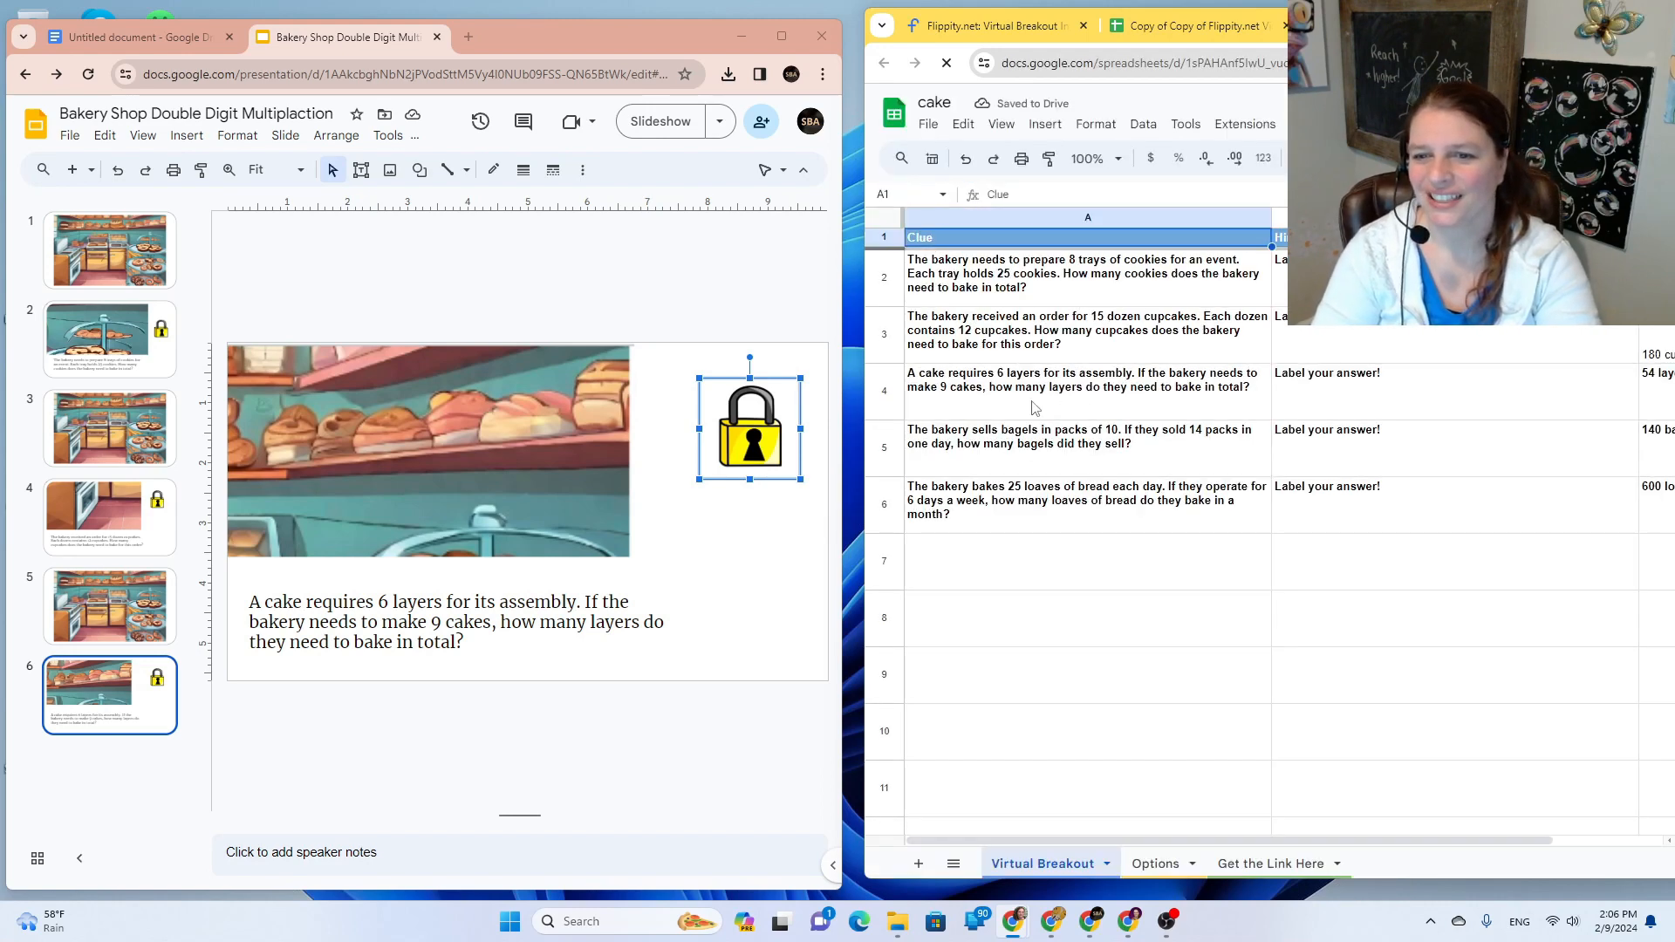
Step: Clear clue rows 2, 3, 5 and 6 in the cake copy
{"action": "left_click", "coordinate": [894, 297]}
{"action": "key", "text": "Delete"}
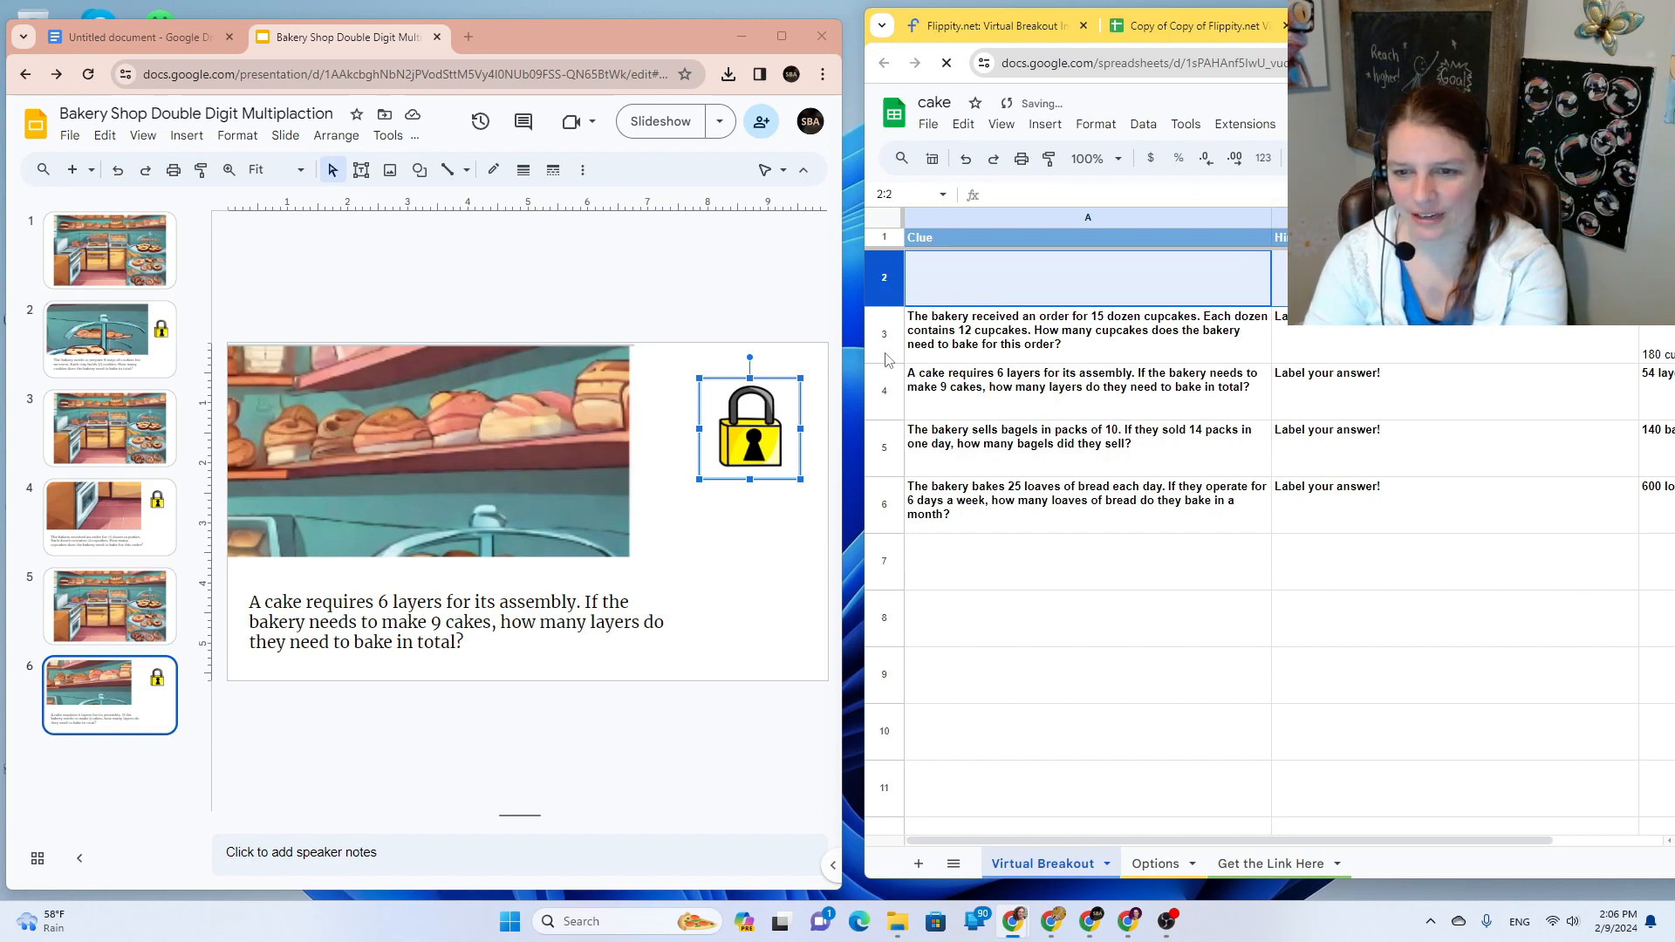
{"action": "left_click", "coordinate": [888, 345]}
{"action": "key", "text": "Delete"}
{"action": "left_click", "coordinate": [886, 466]}
{"action": "key", "text": "Delete"}
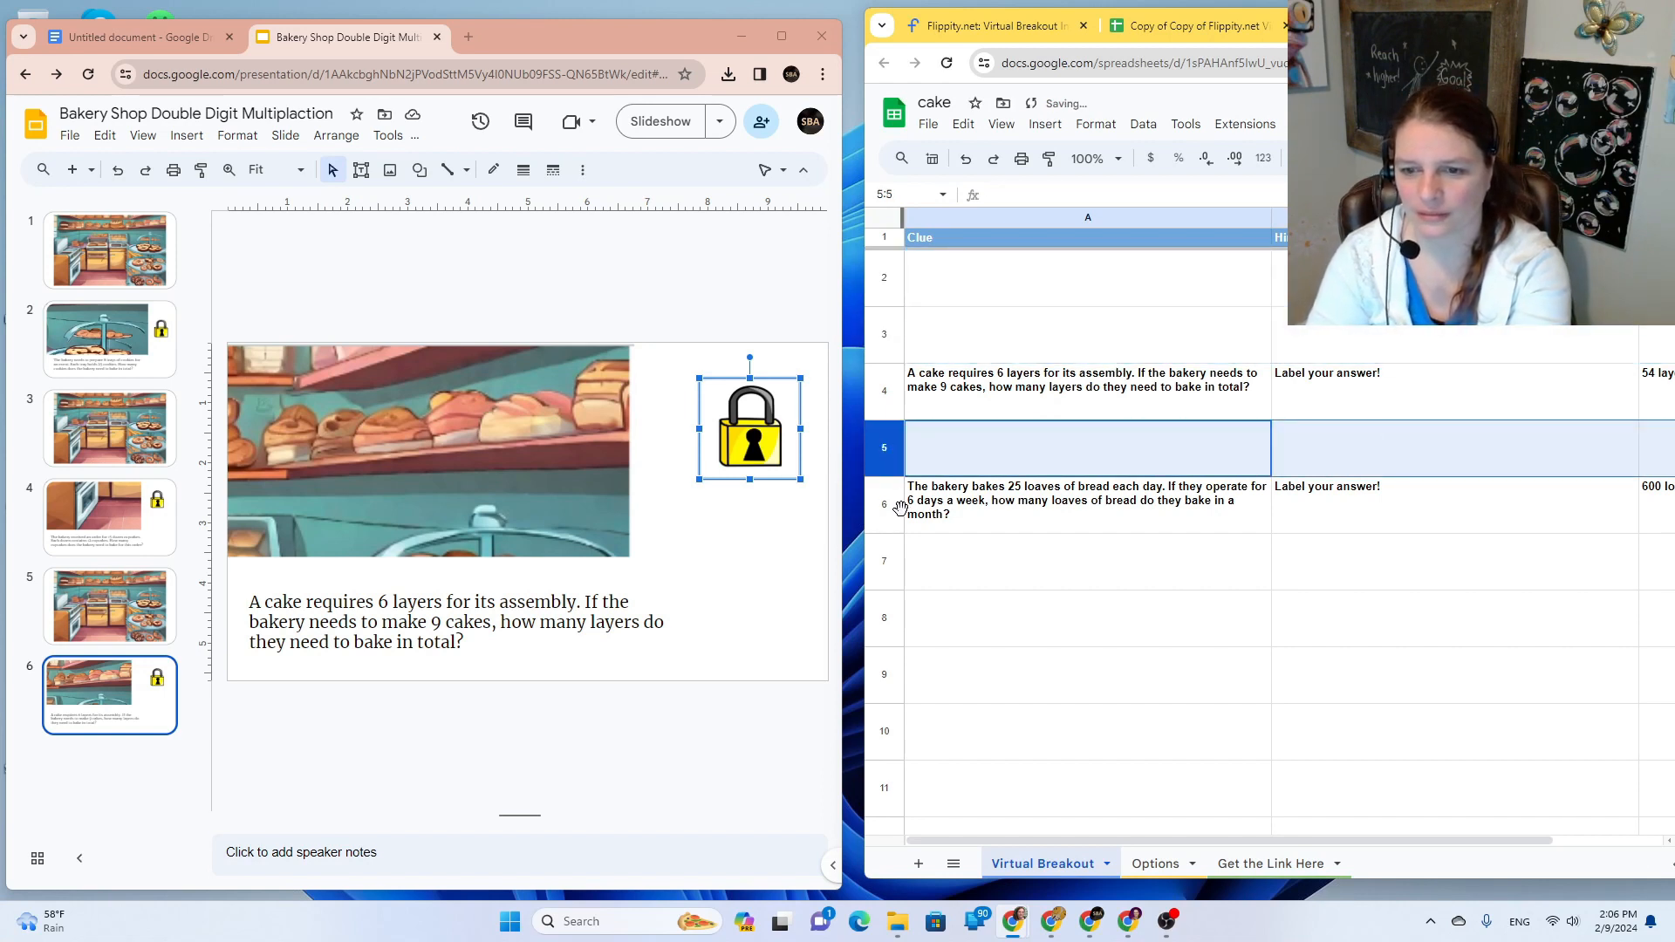
{"action": "left_click", "coordinate": [901, 501]}
{"action": "key", "text": "Delete"}
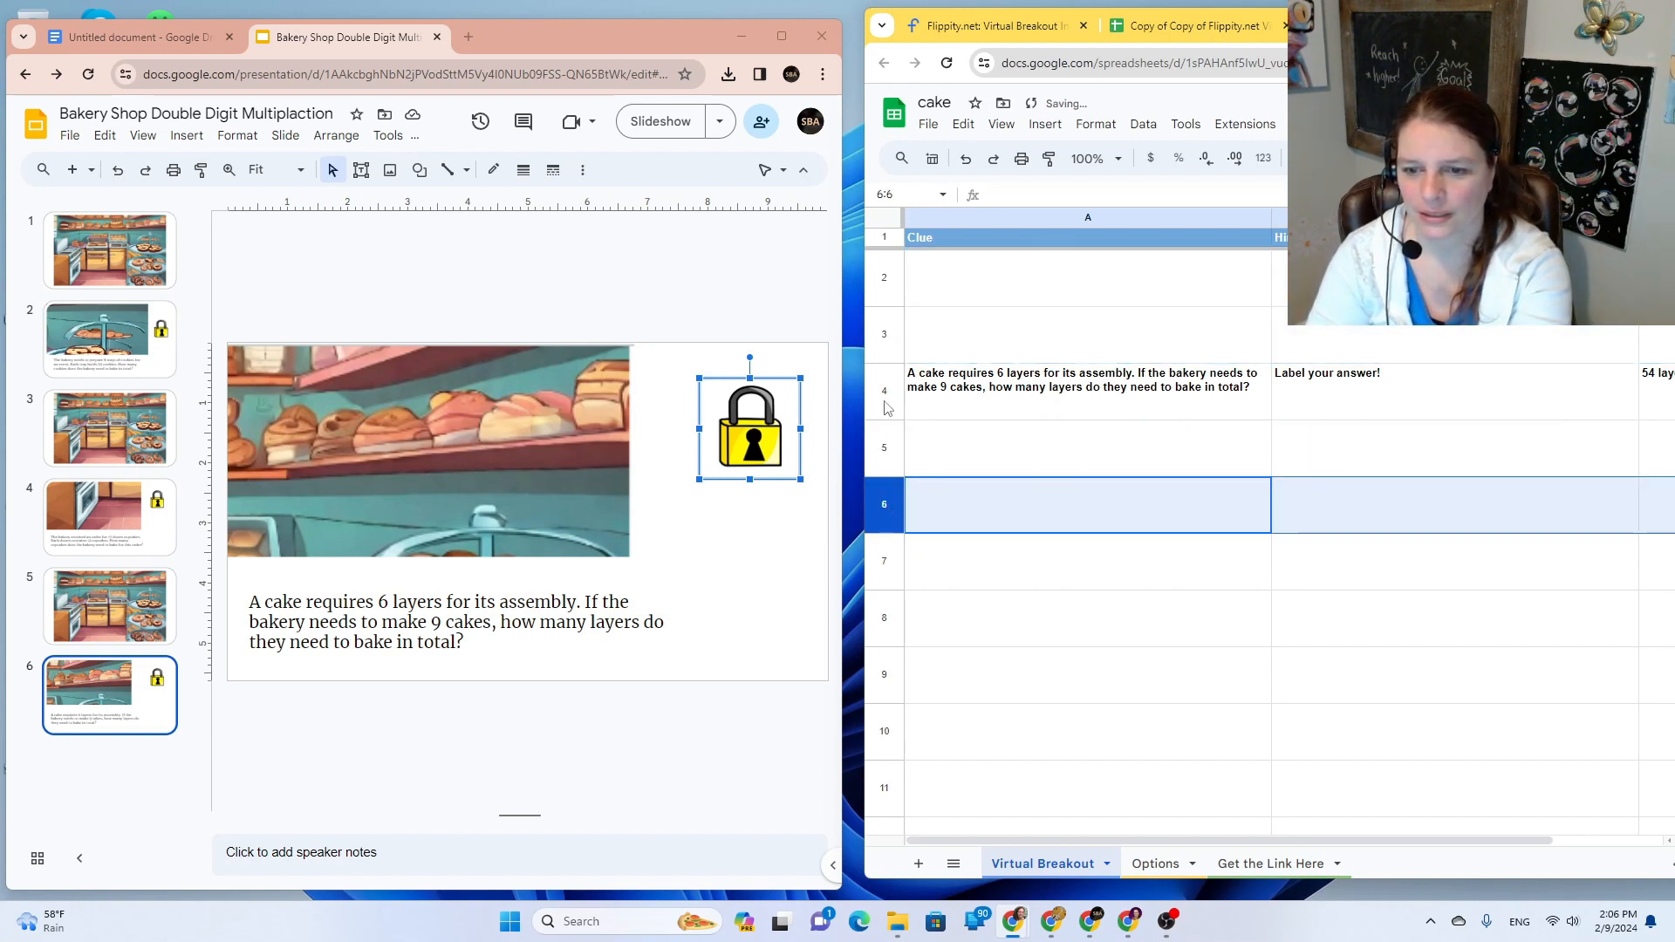
Step: Move the cake-layers clue up into row 2 and show the Options sheet
{"action": "left_click", "coordinate": [888, 409]}
{"action": "left_click_drag", "start_coordinate": [887, 409], "coordinate": [890, 290]}
{"action": "left_click", "coordinate": [1155, 864]}
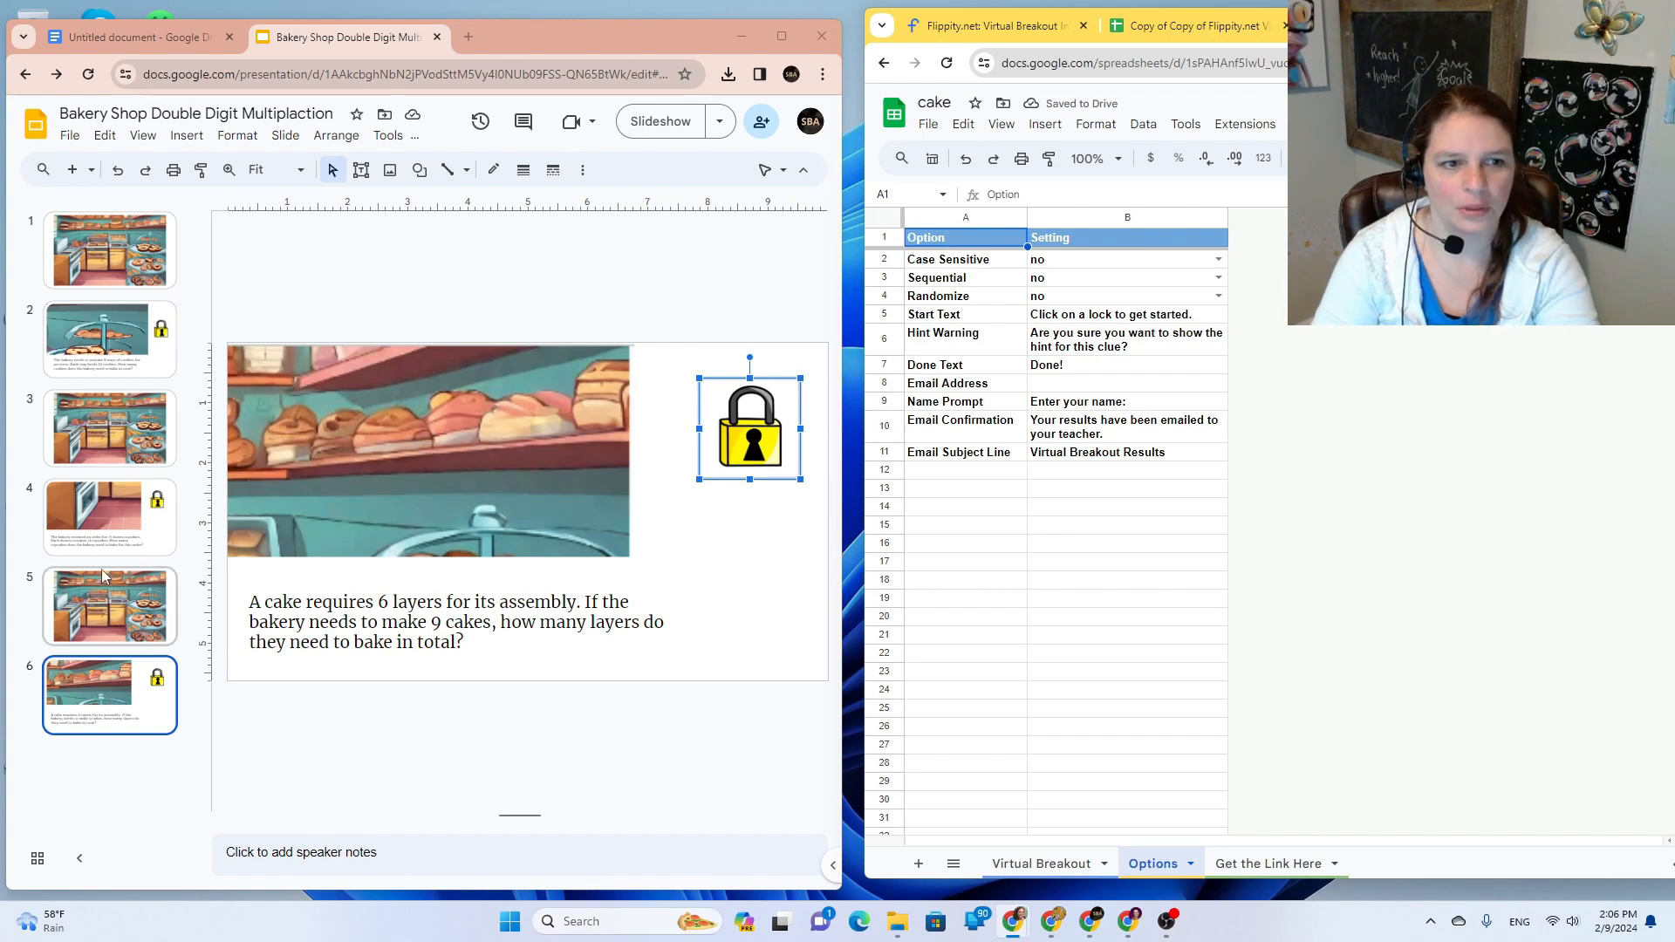
{"action": "left_click", "coordinate": [90, 169]}
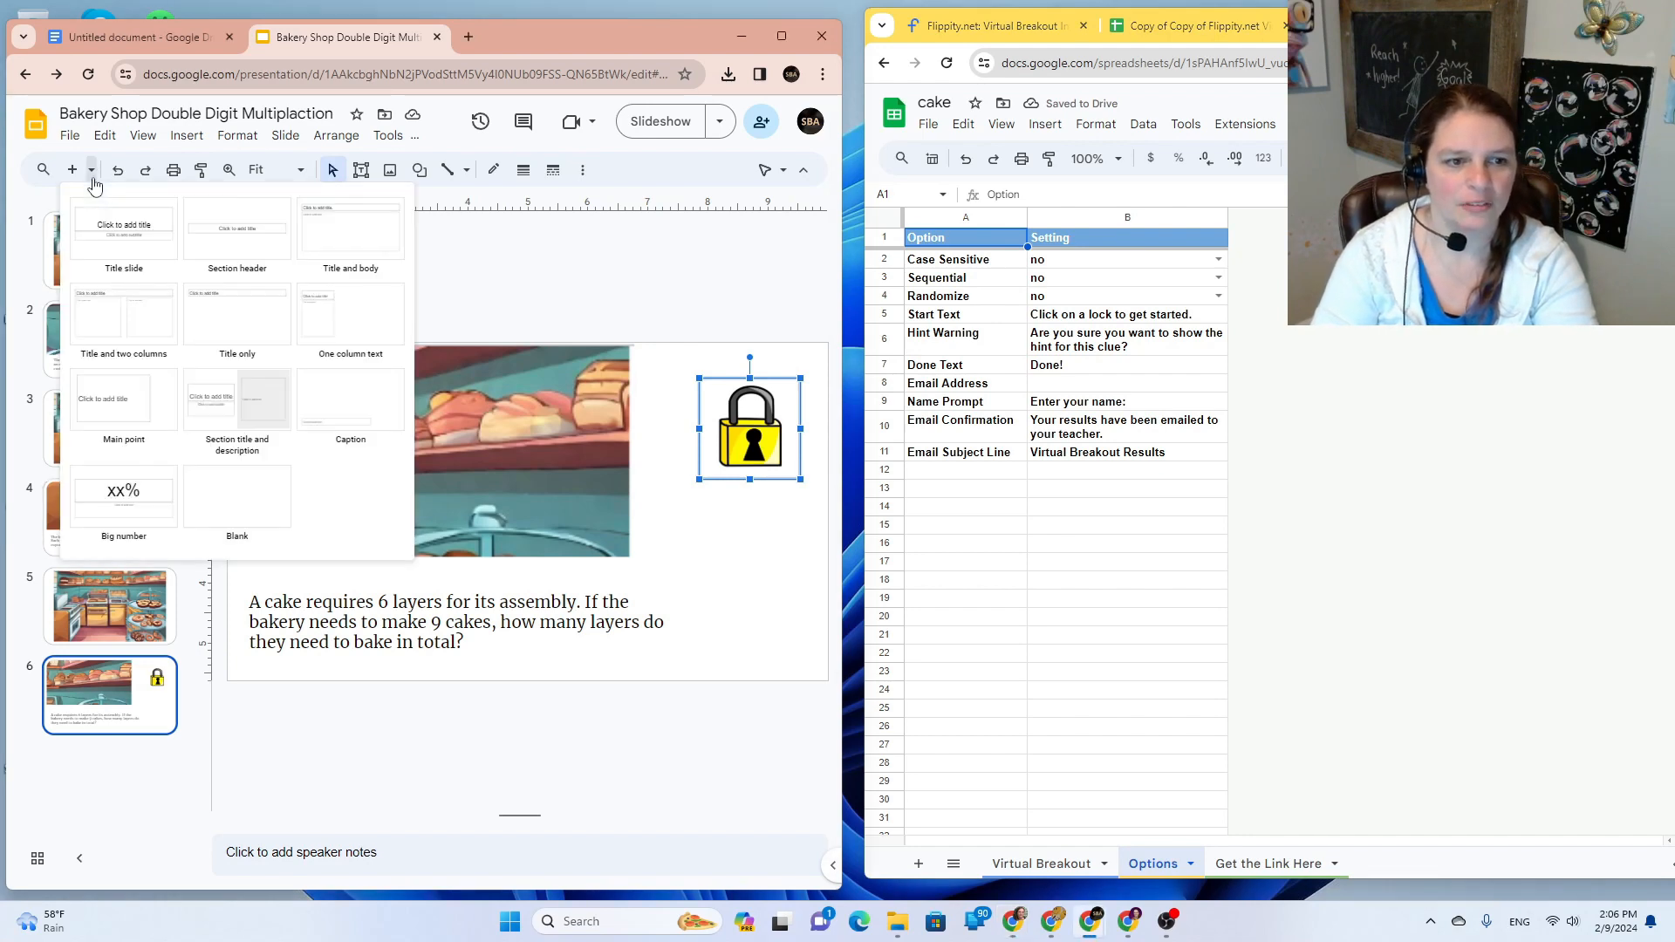
Step: Add blank slides after slide 6 and go to the new slide 7
{"action": "left_click", "coordinate": [235, 529]}
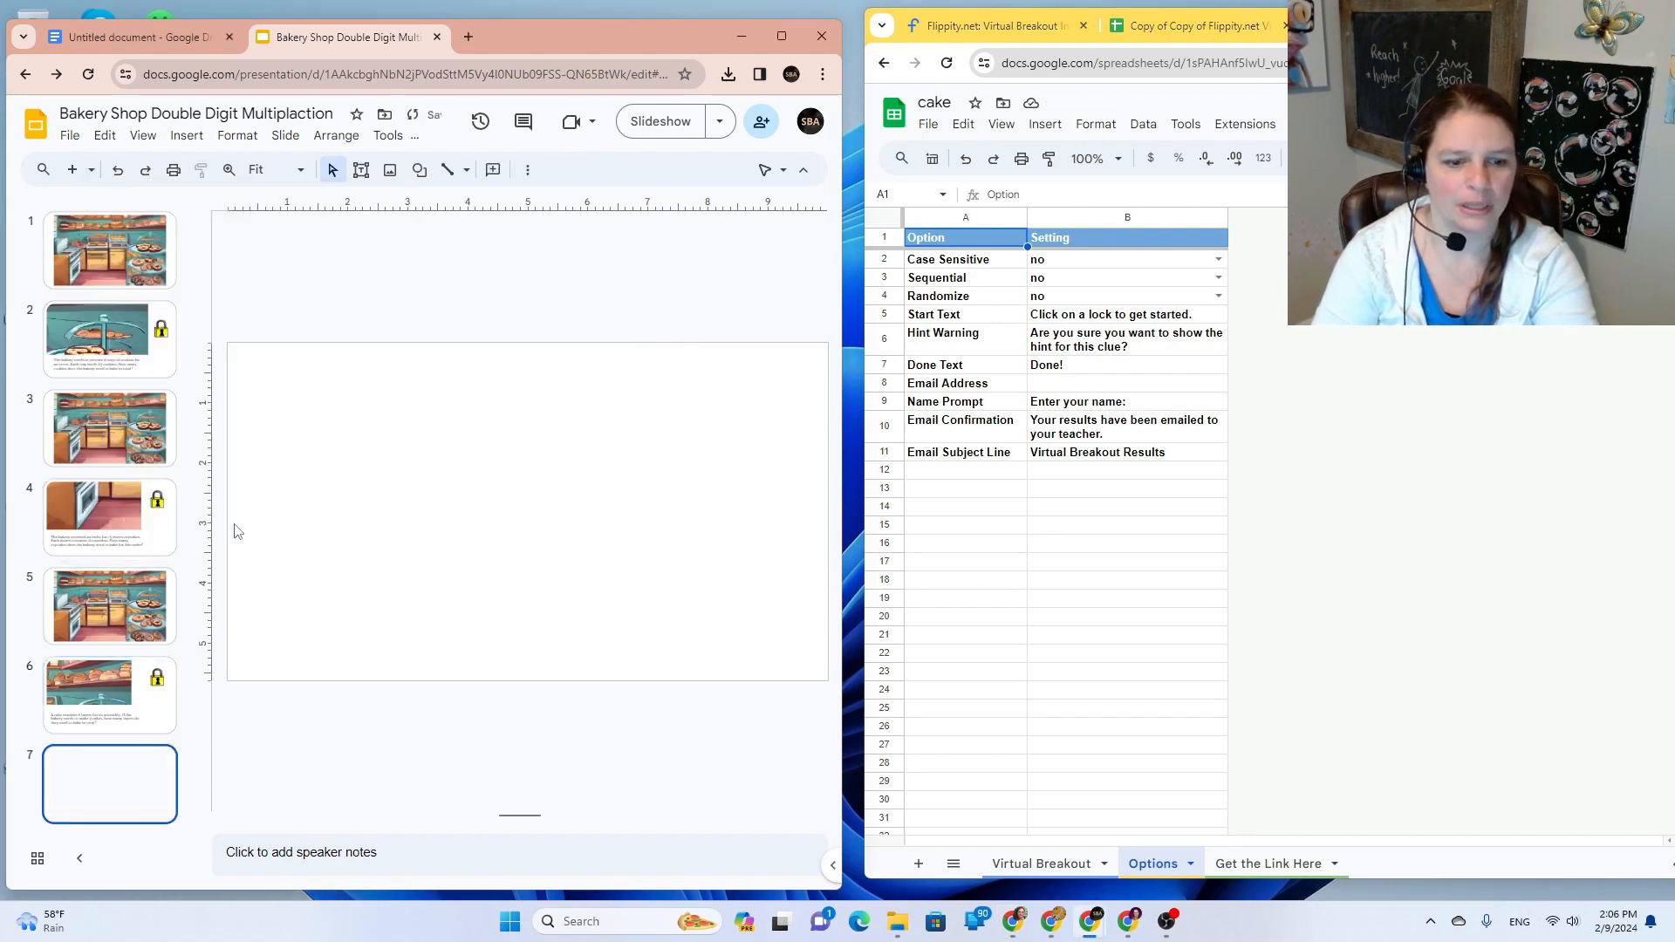
{"action": "left_click", "coordinate": [145, 171]}
{"action": "scroll", "coordinate": [122, 567], "scroll_direction": "up", "scroll_amount": 5}
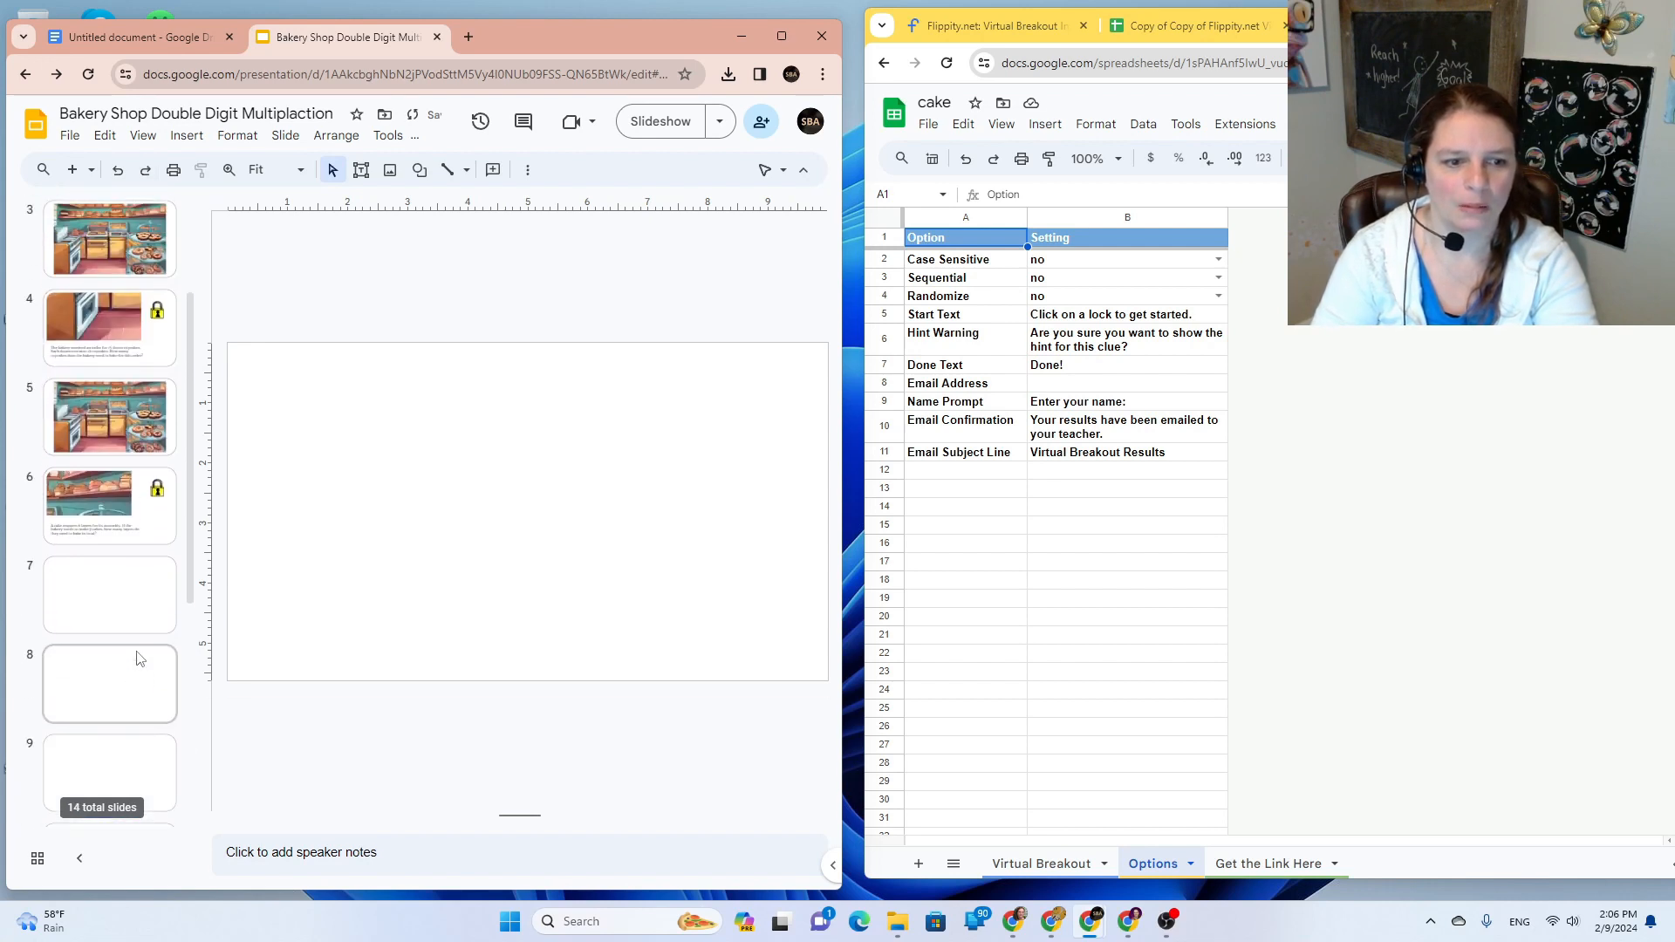
{"action": "left_click", "coordinate": [132, 694]}
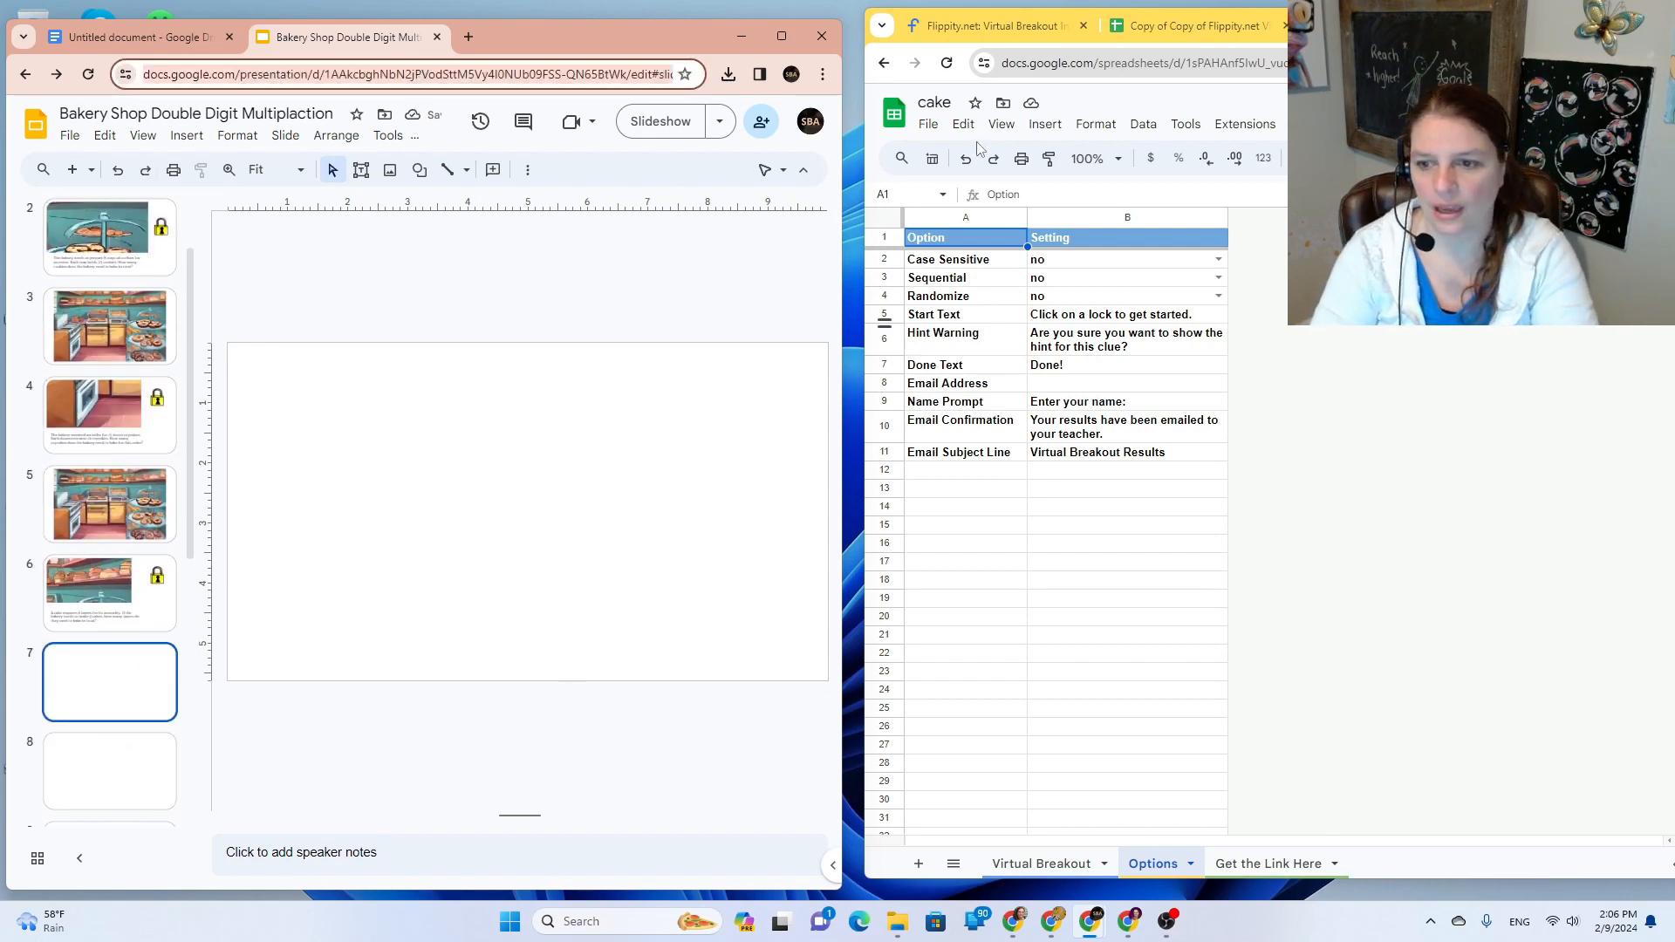
Step: Paste the deck's slide link as the cake sheet's Done Text value
{"action": "left_click", "coordinate": [1052, 365]}
{"action": "double_click", "coordinate": [1046, 366]}
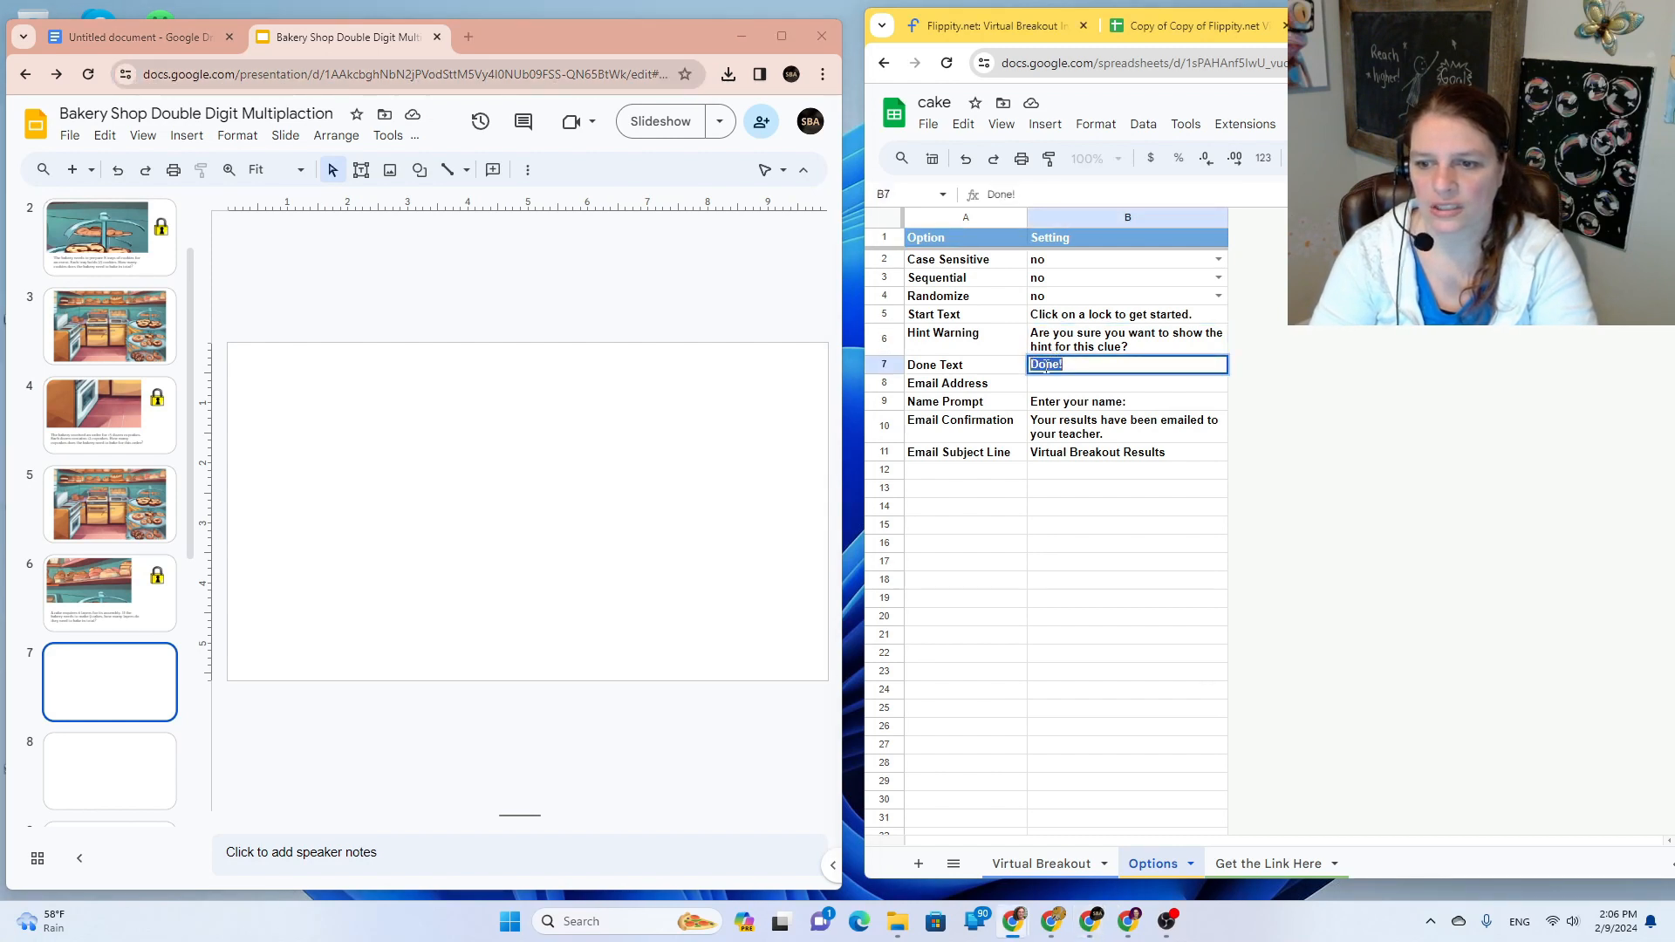
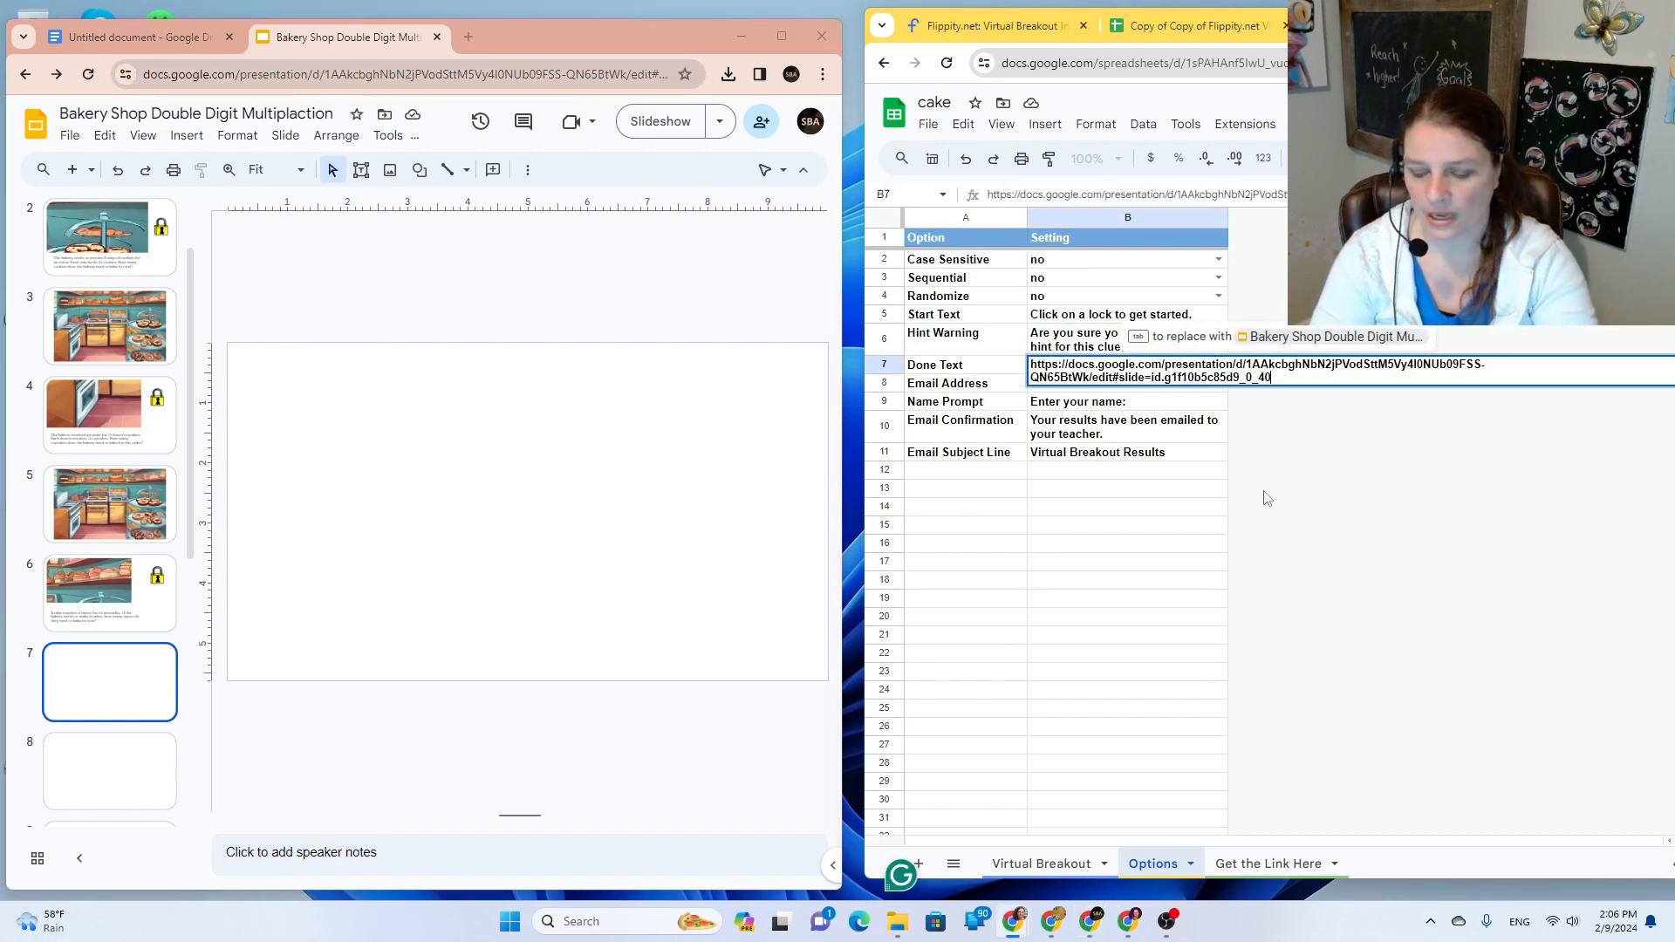
{"action": "left_click", "coordinate": [1340, 533]}
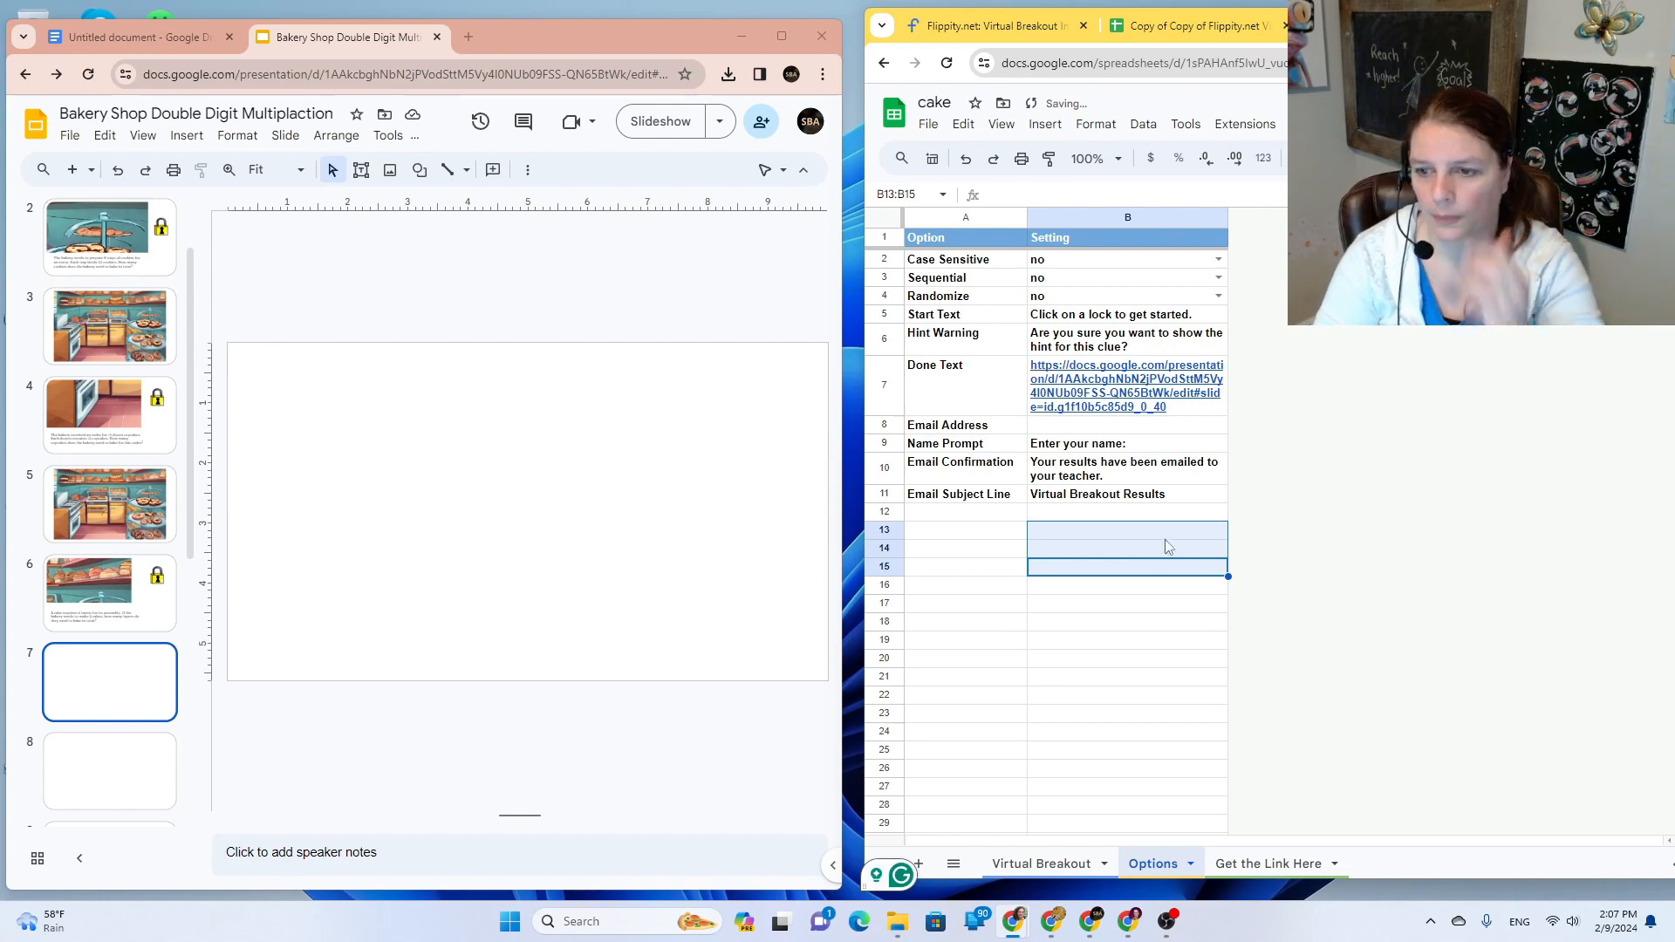
{"action": "left_click", "coordinate": [928, 124]}
Step: Publish the whole cake spreadsheet to the web
{"action": "mouse_move", "coordinate": [1048, 288]}
{"action": "left_click", "coordinate": [1243, 314]}
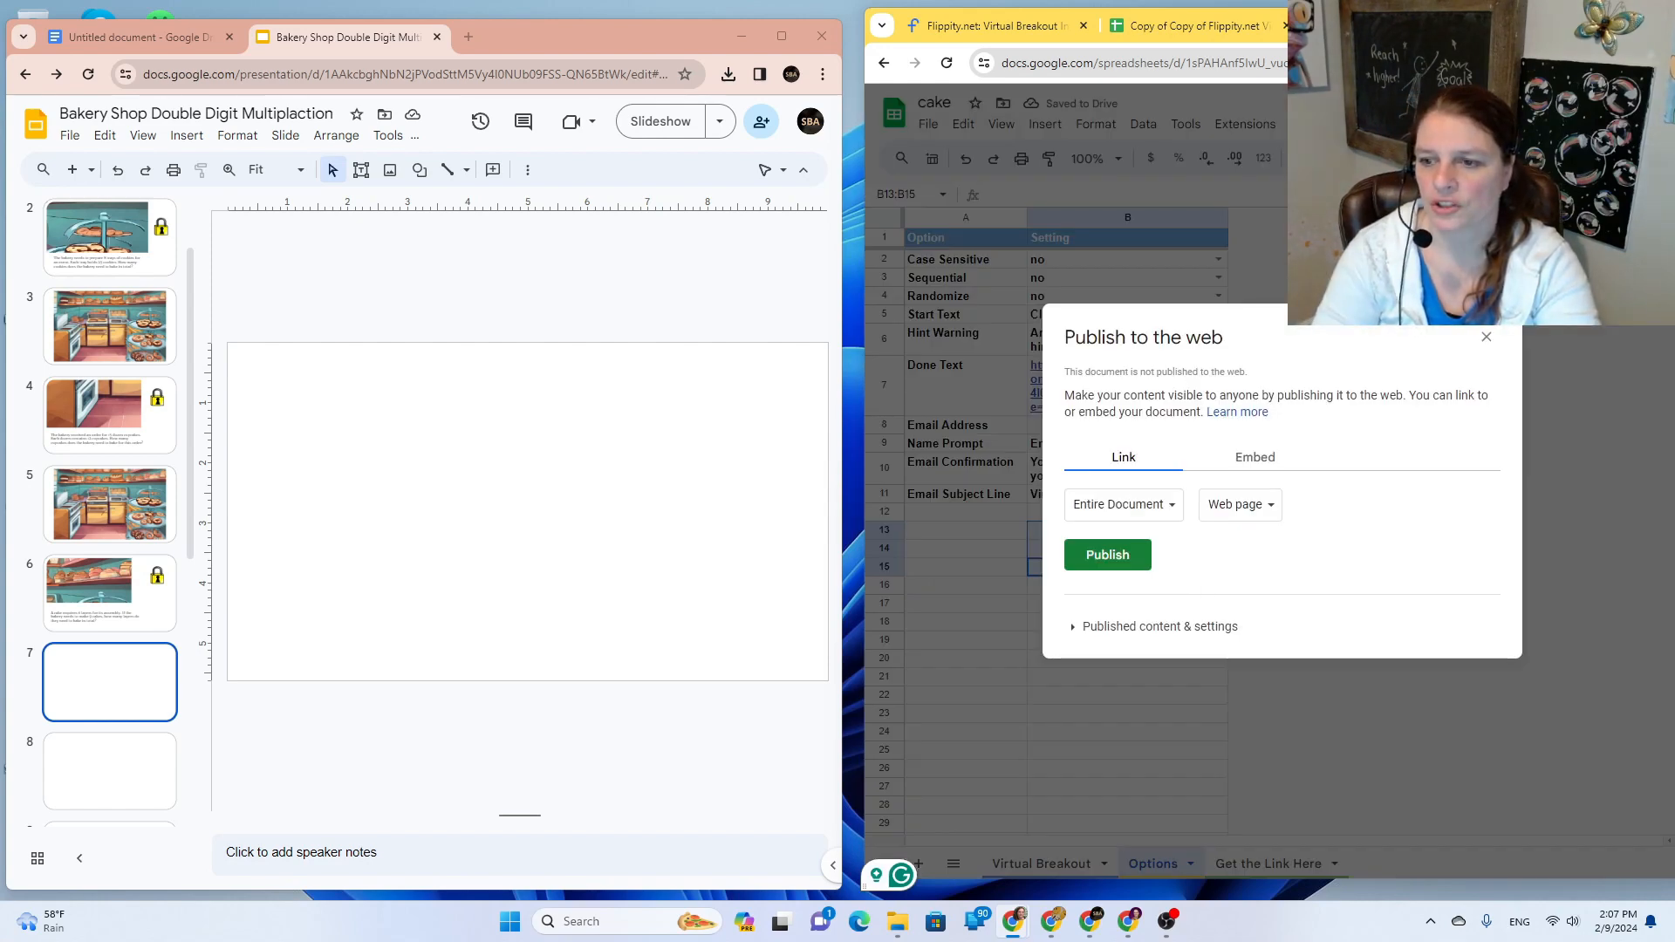
{"action": "left_click", "coordinate": [1135, 556]}
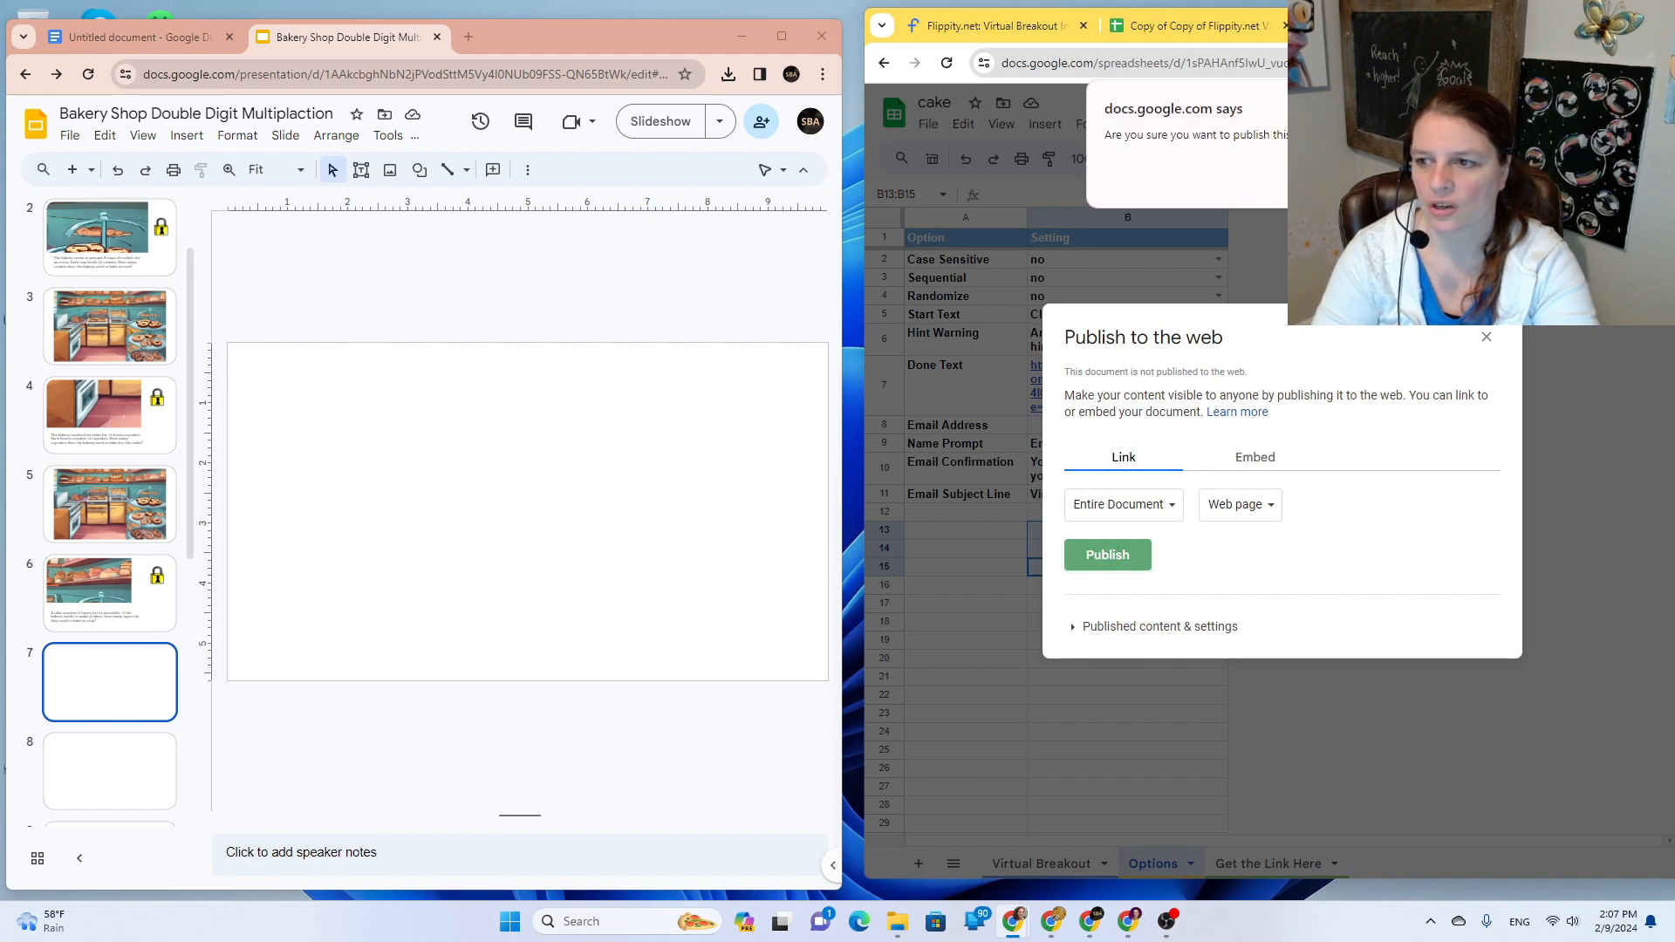
{"action": "left_click", "coordinate": [1366, 178]}
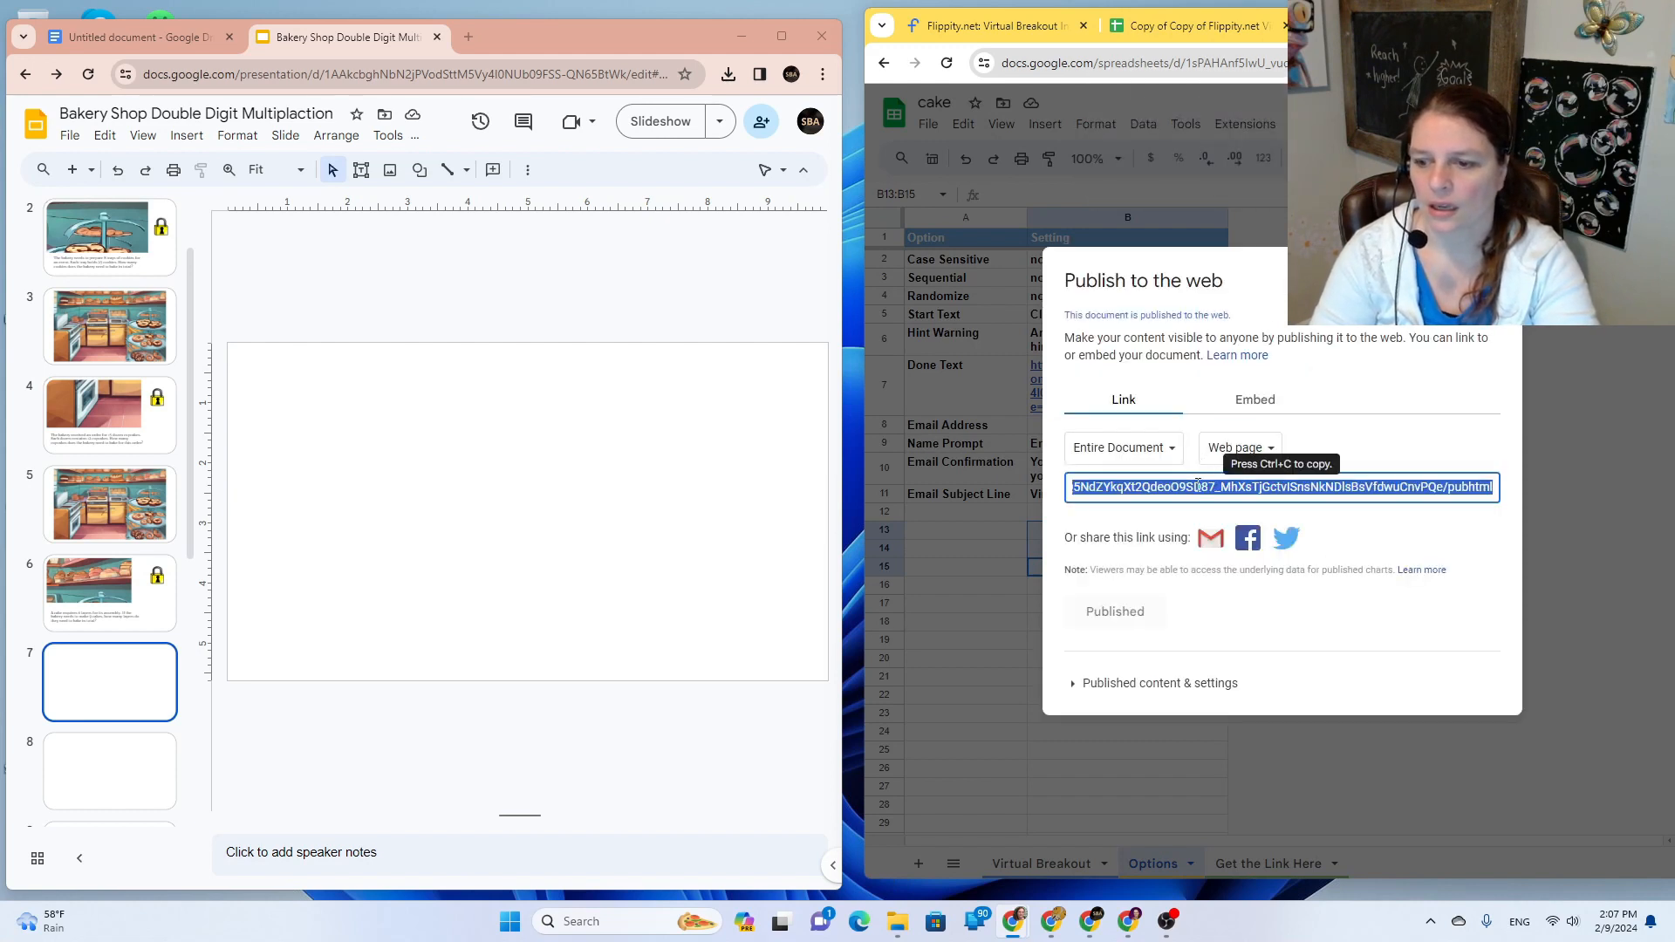
Step: Open the cake sheet's Flippity breakout from Get the Link Here and select its address
{"action": "right_click", "coordinate": [1197, 486]}
{"action": "left_click", "coordinate": [1301, 557]}
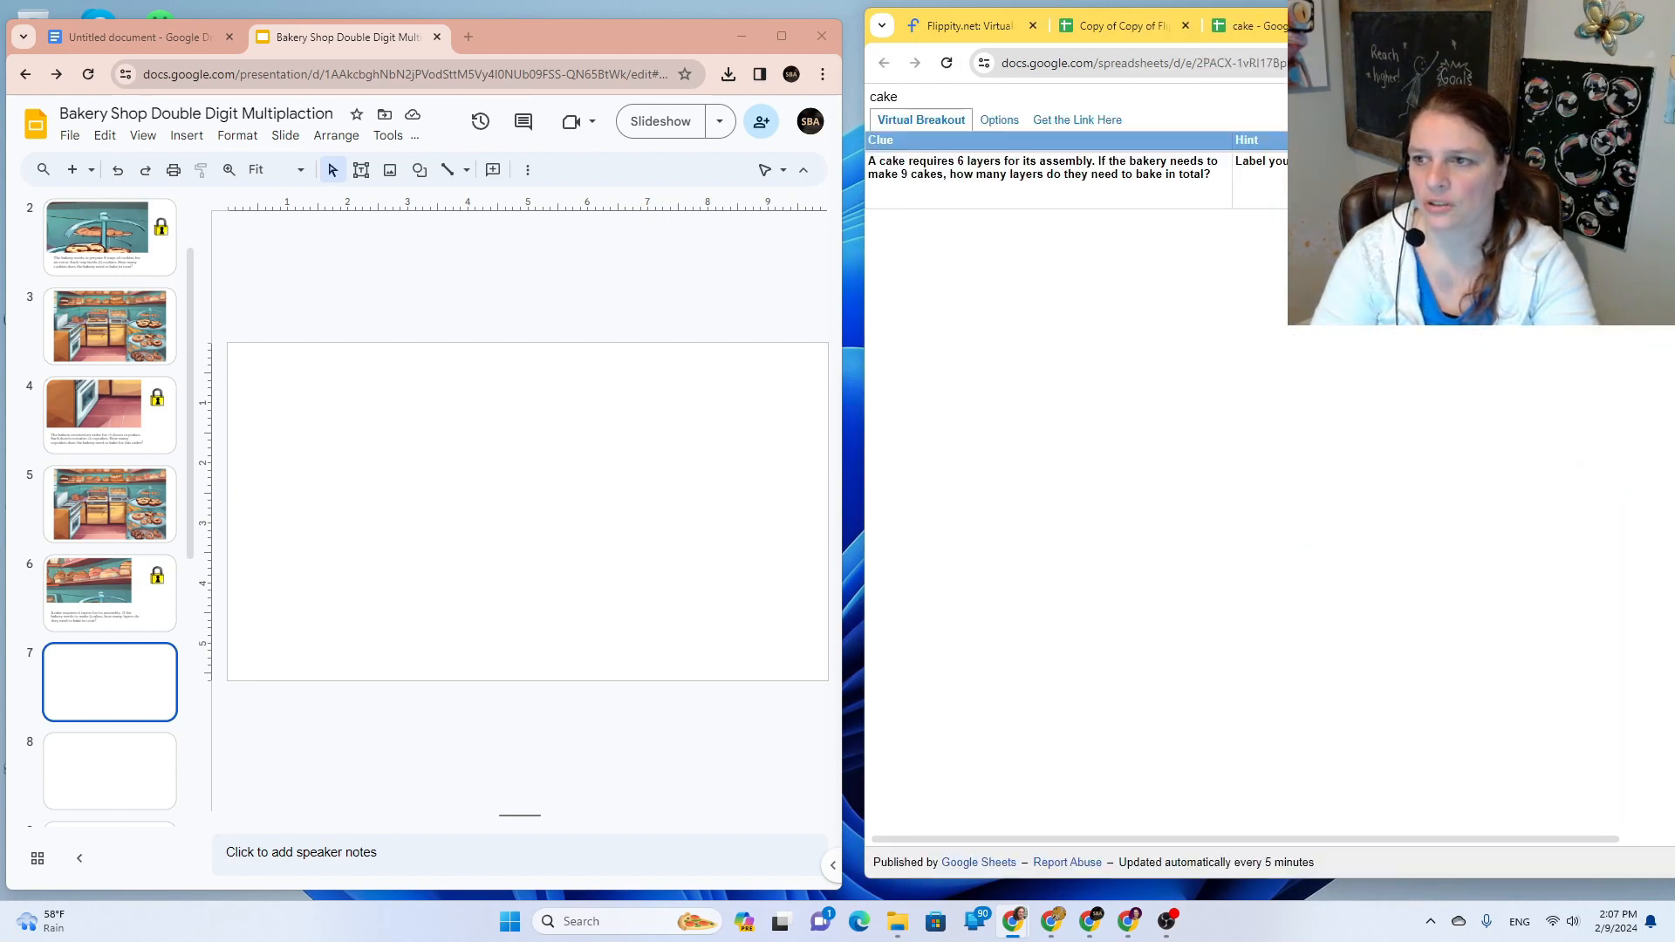
{"action": "left_click", "coordinate": [1071, 127]}
{"action": "left_click", "coordinate": [1060, 165]}
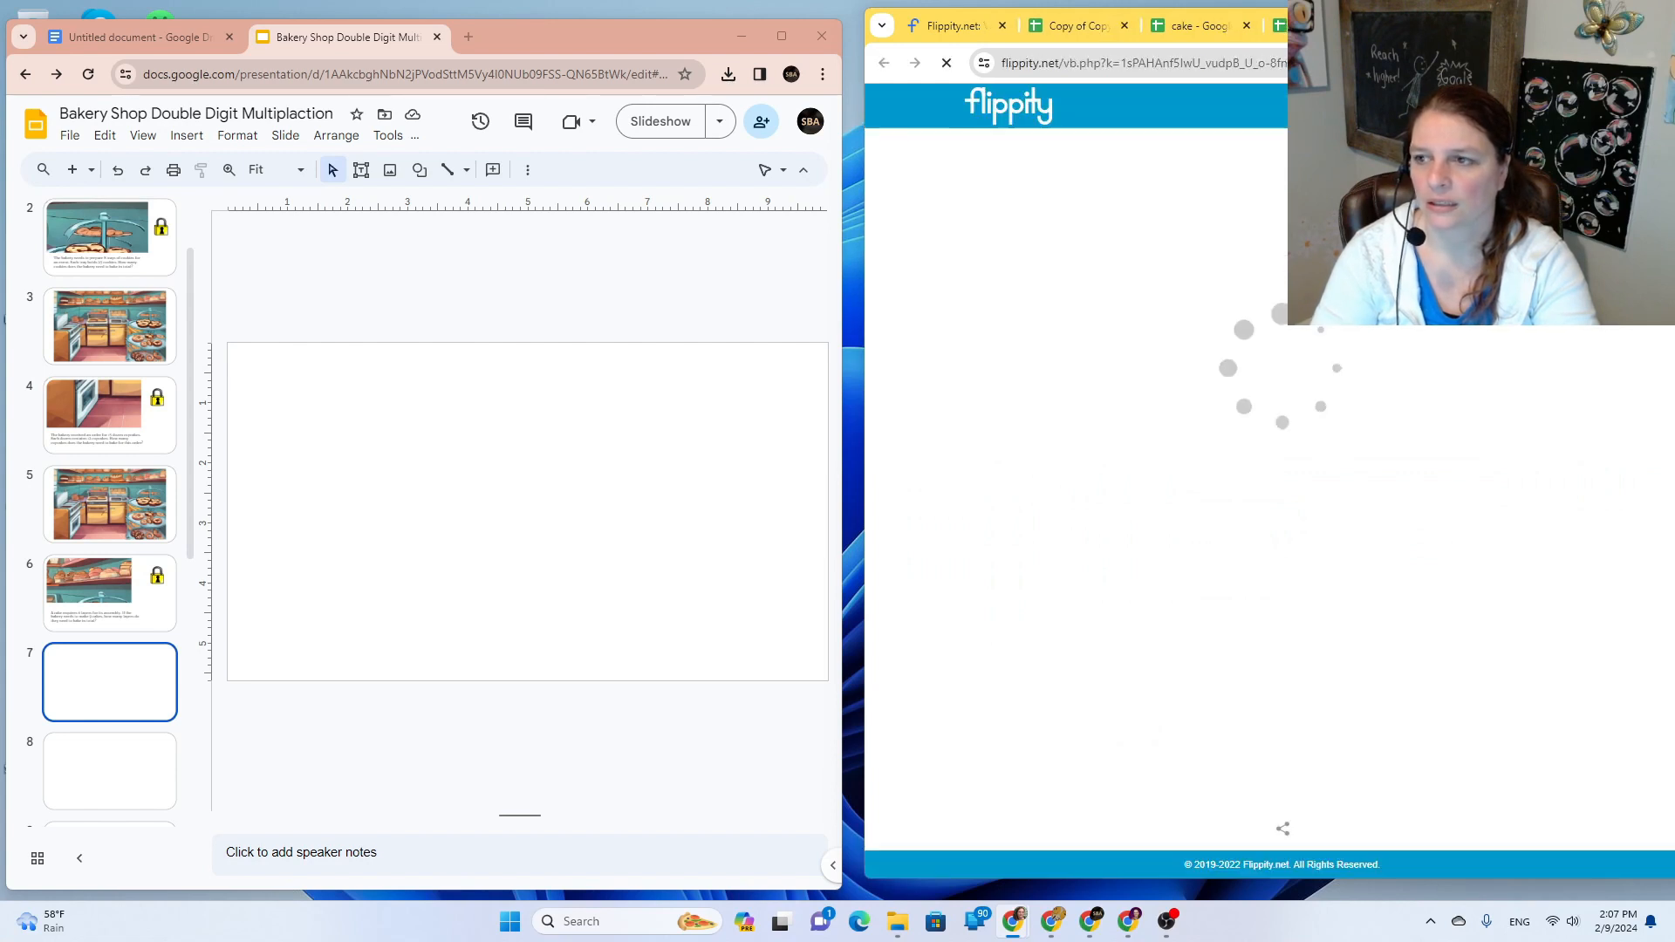
{"action": "left_click", "coordinate": [1154, 70]}
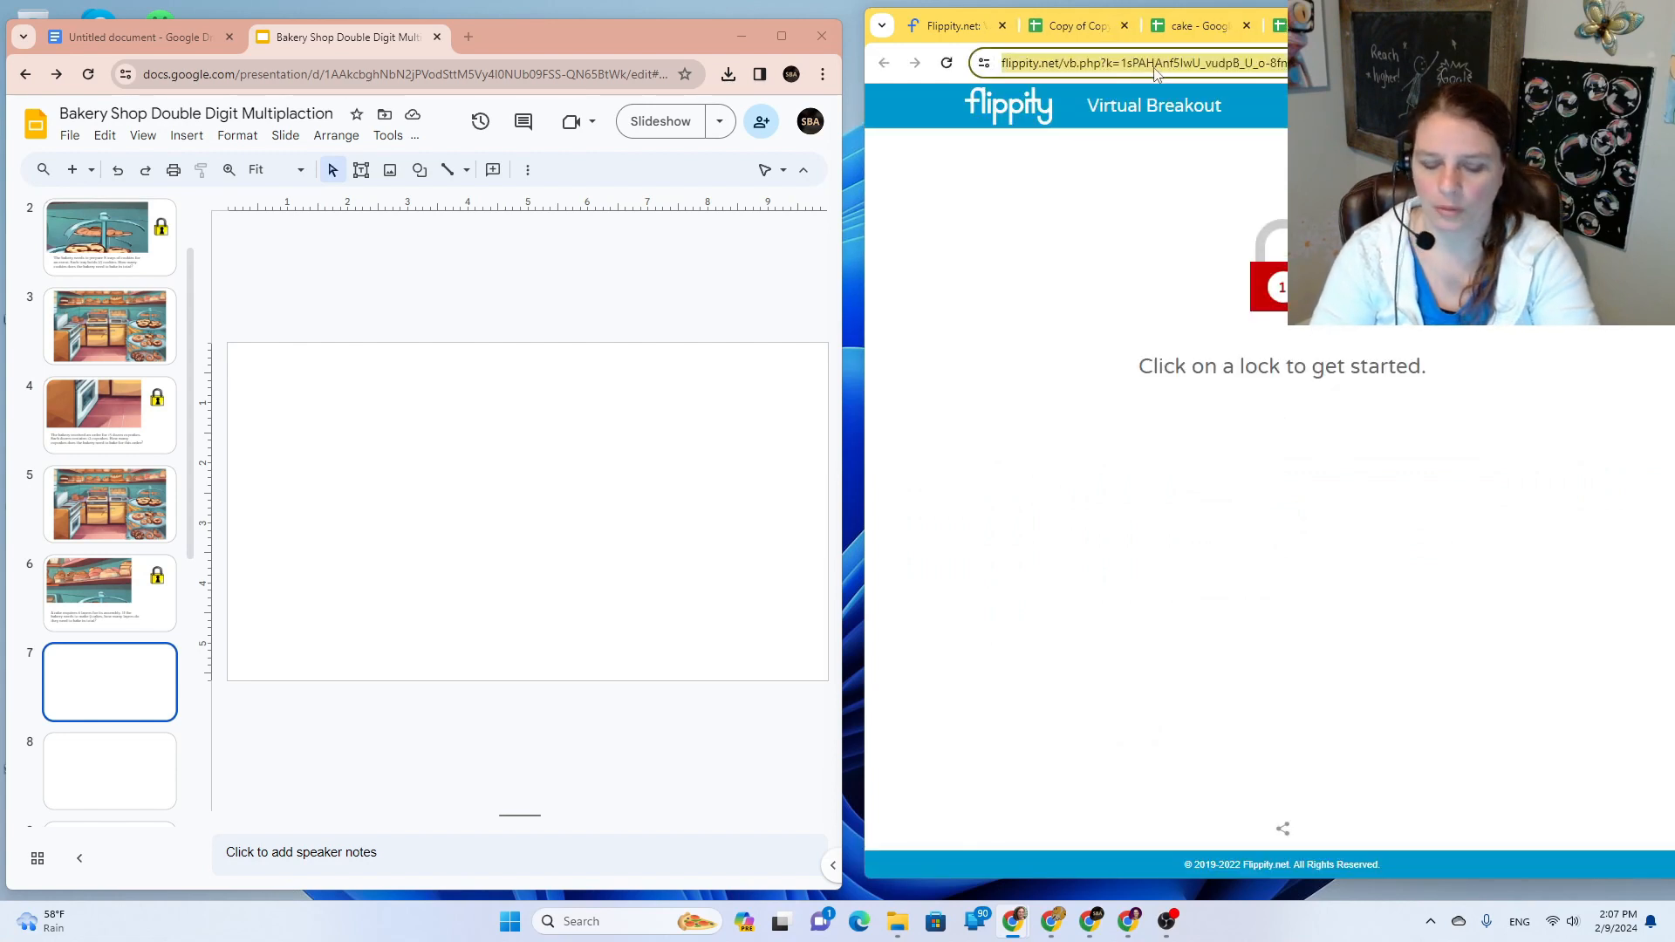
{"action": "left_click", "coordinate": [109, 594]}
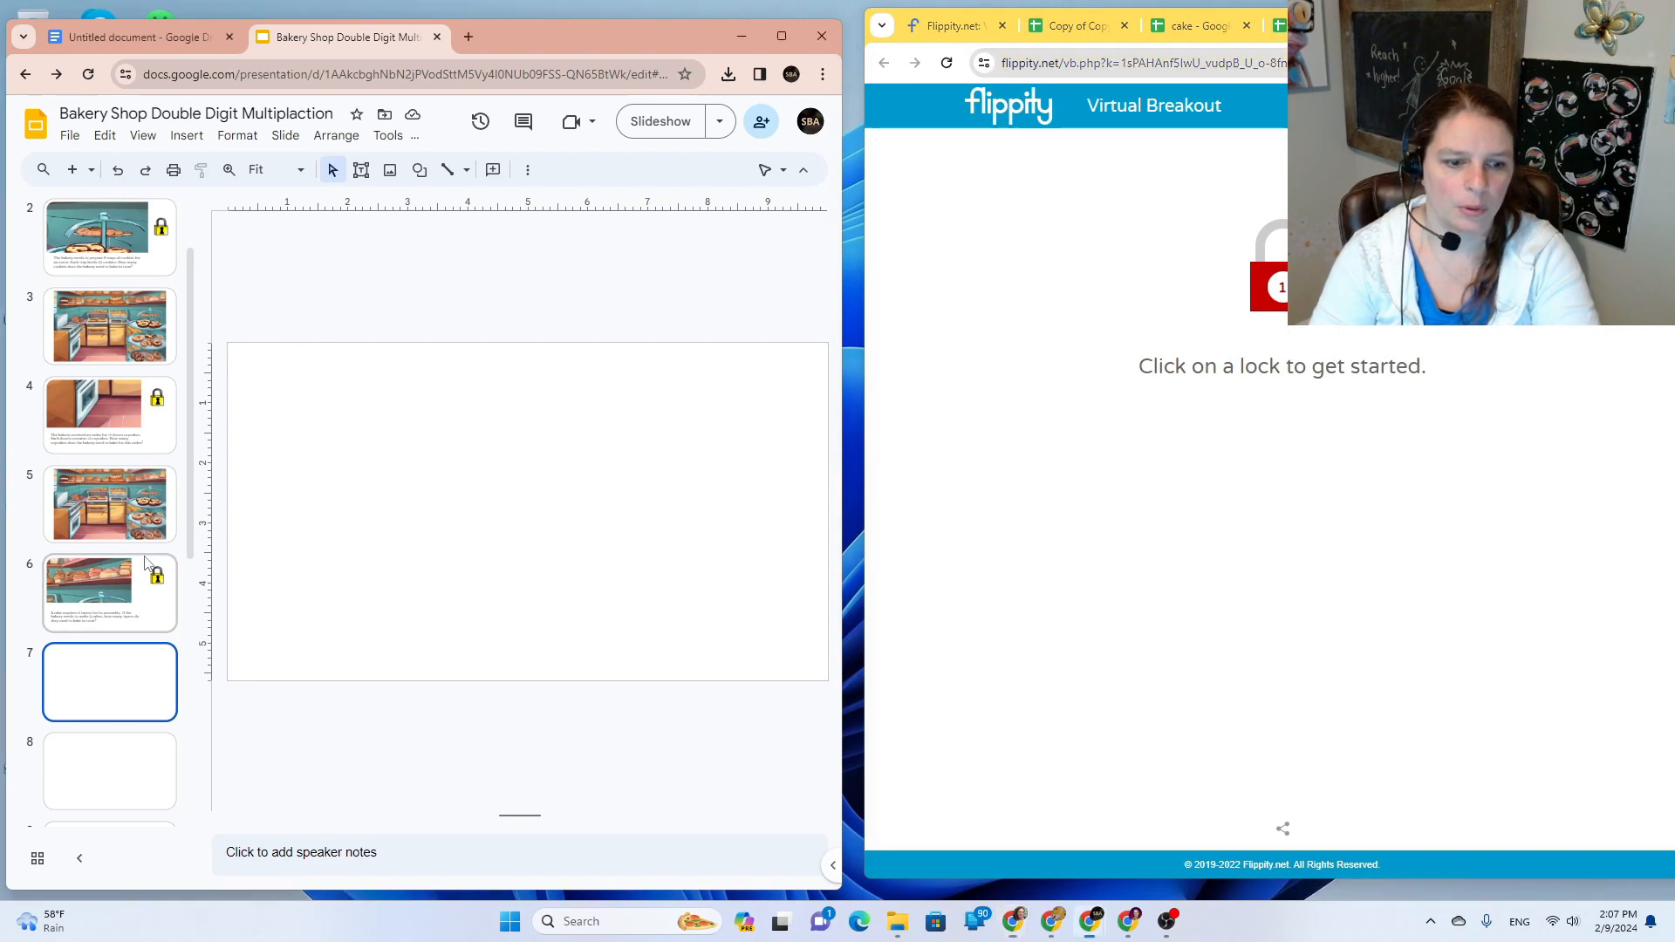
Step: Replace the slide 6 lock's link with the new cake Flippity breakout address
{"action": "left_click", "coordinate": [752, 460]}
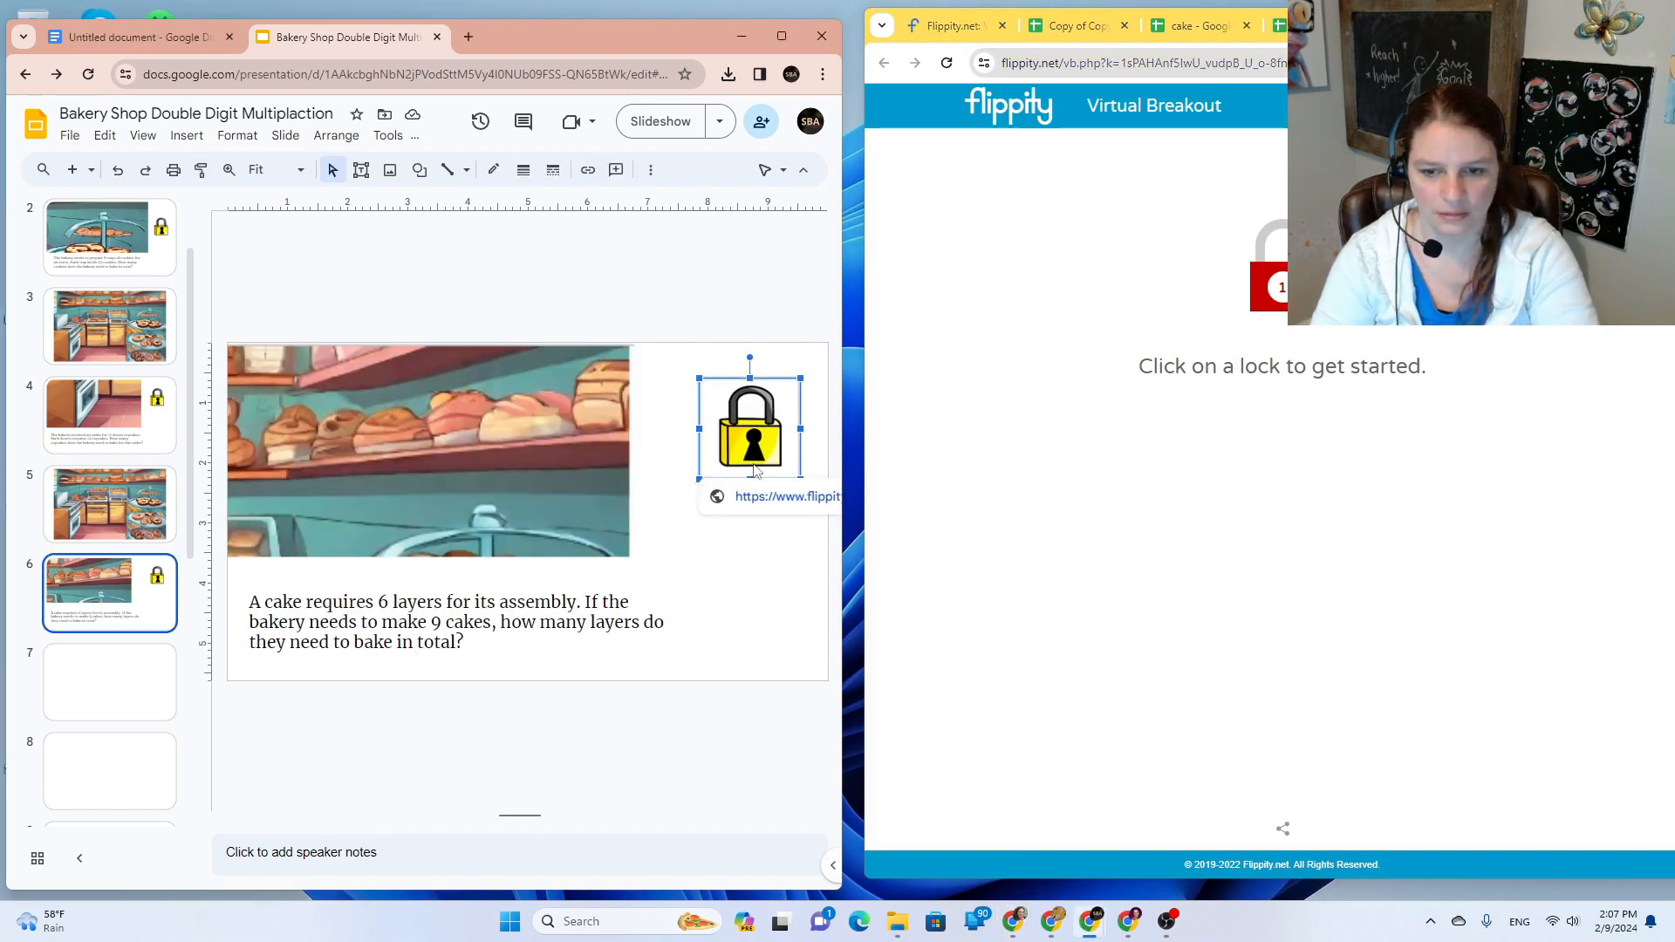
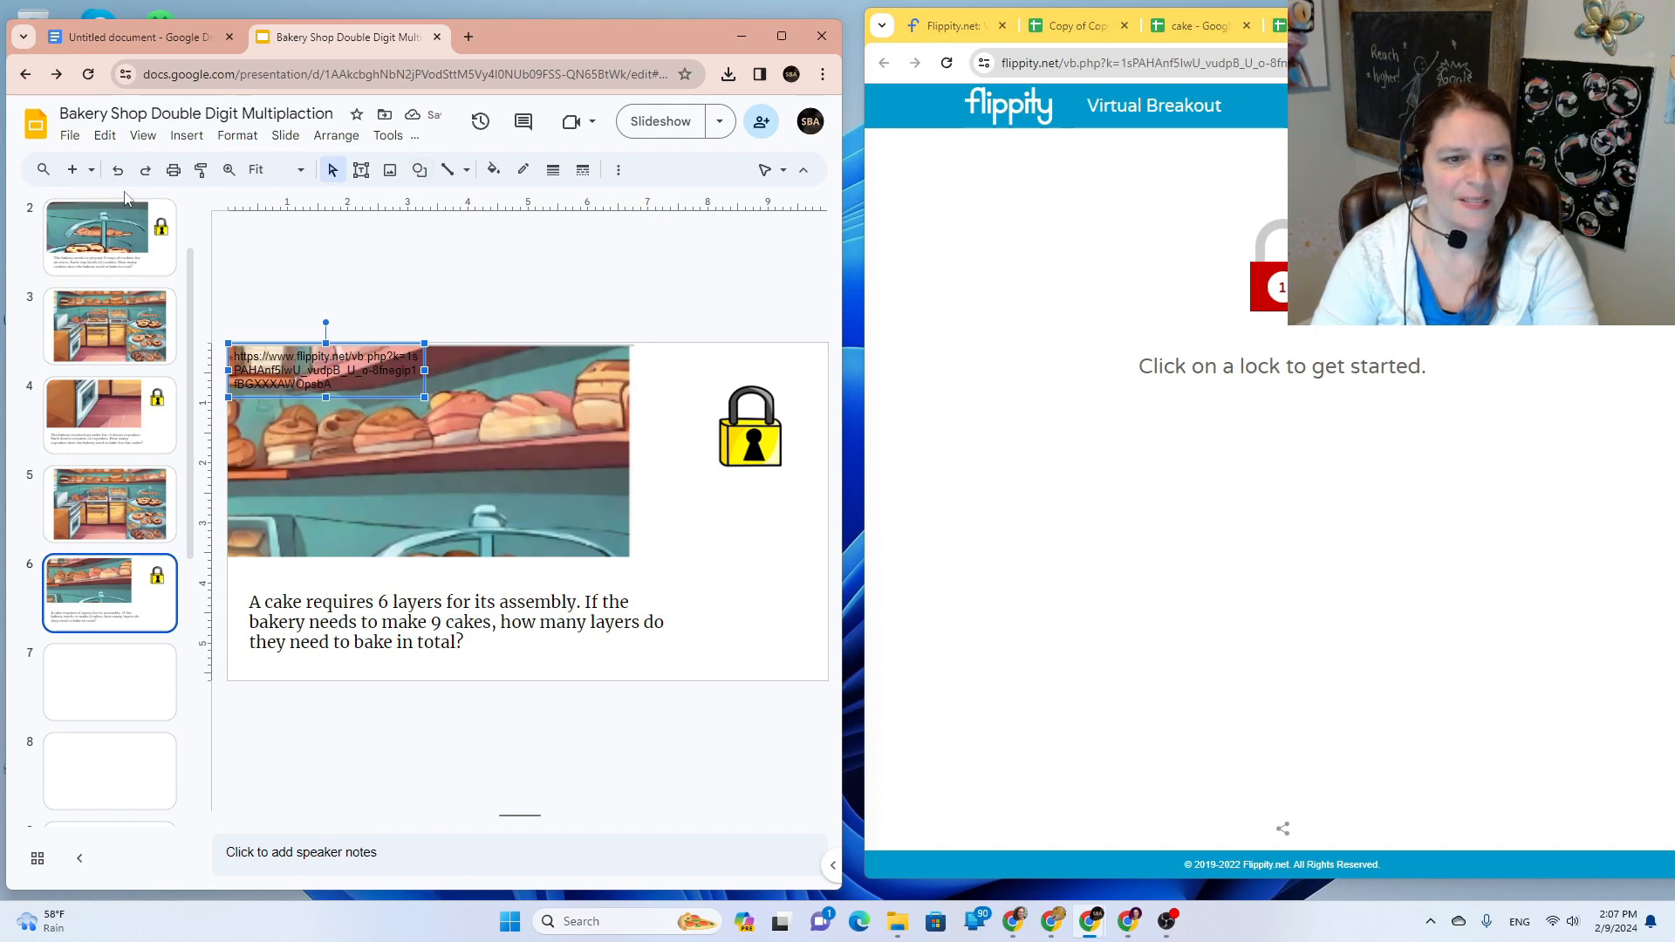
{"action": "key", "text": "ctrl+z"}
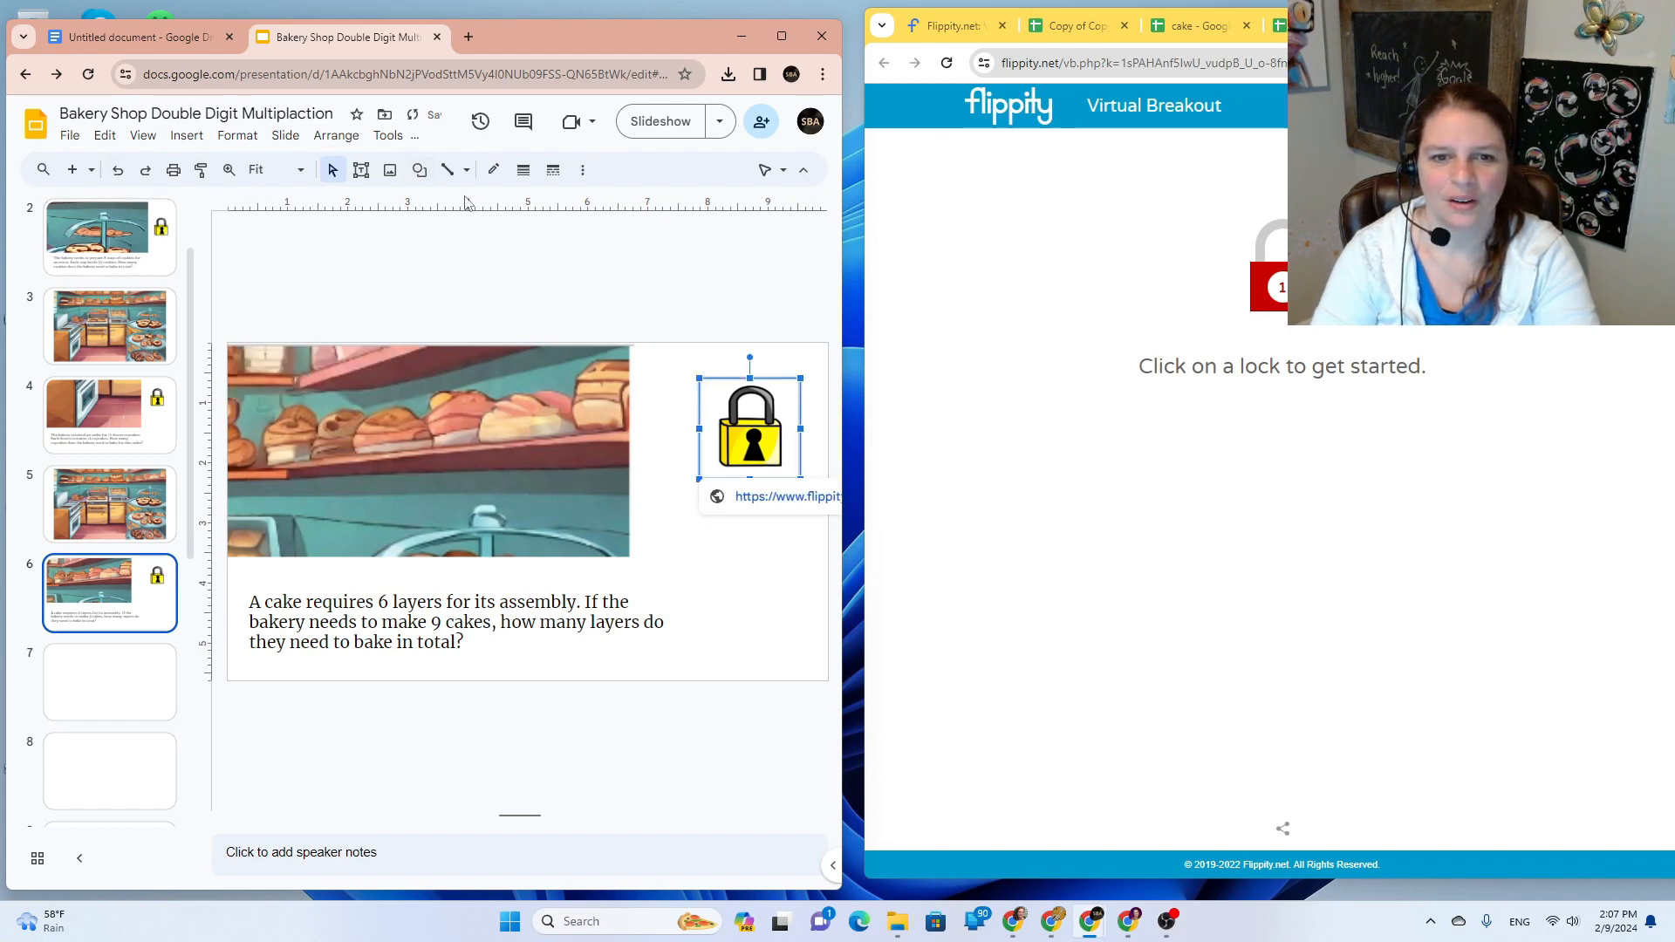
{"action": "left_click", "coordinate": [583, 169]}
{"action": "left_click", "coordinate": [207, 204]}
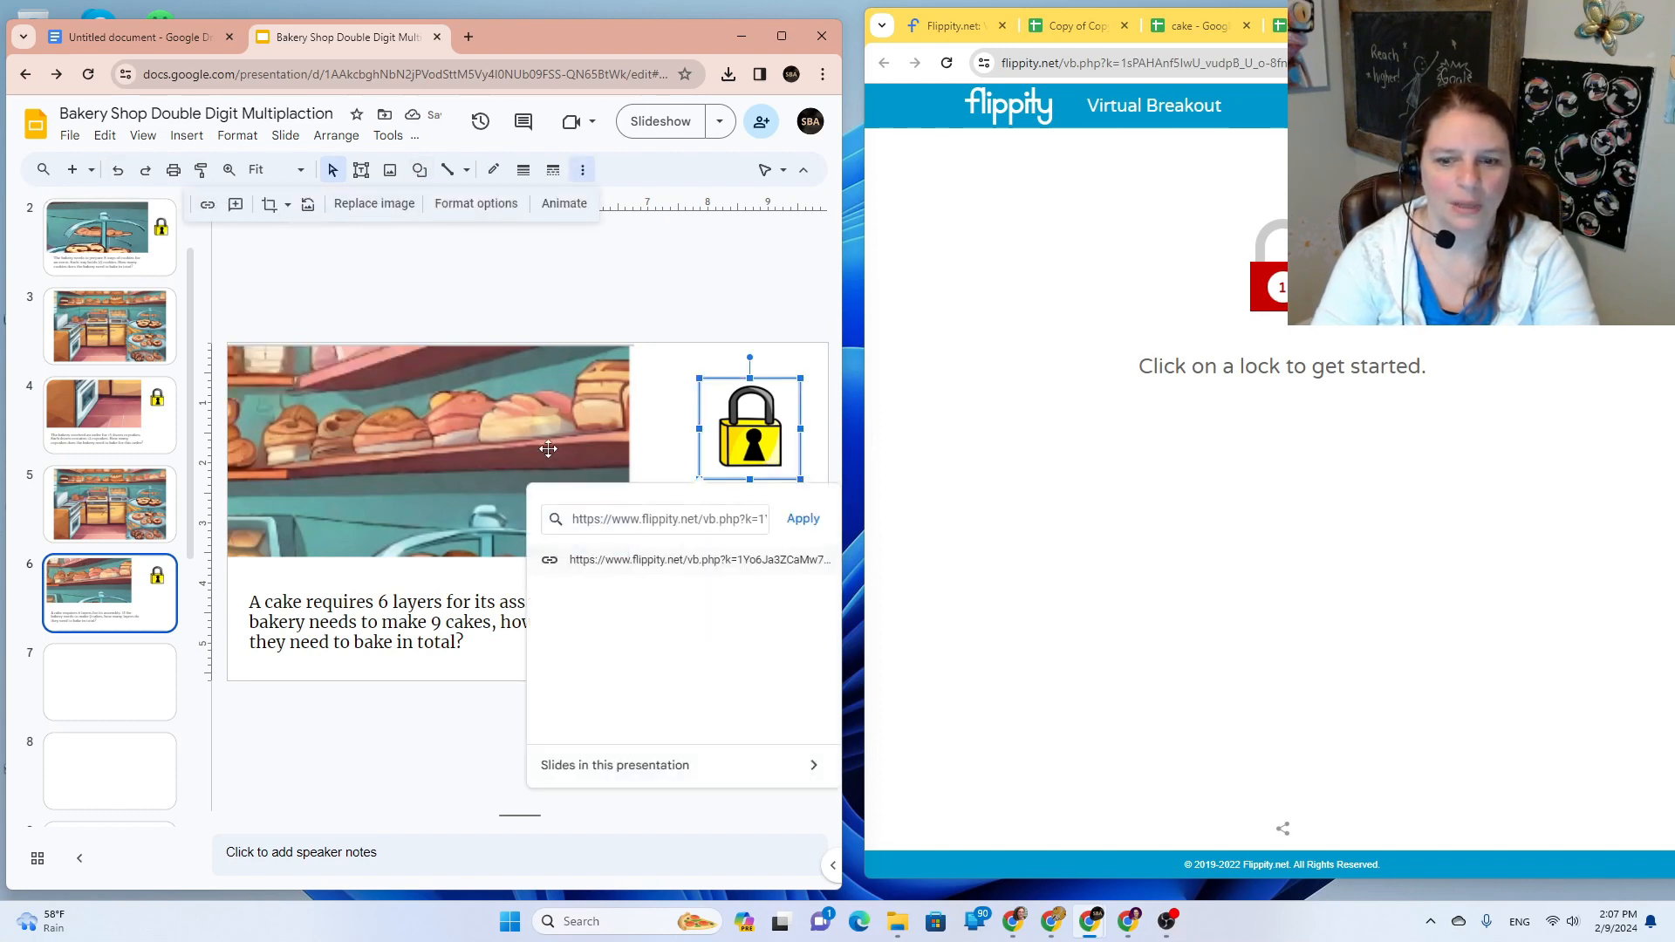
{"action": "left_click", "coordinate": [692, 520]}
{"action": "key", "text": "ctrl+a"}
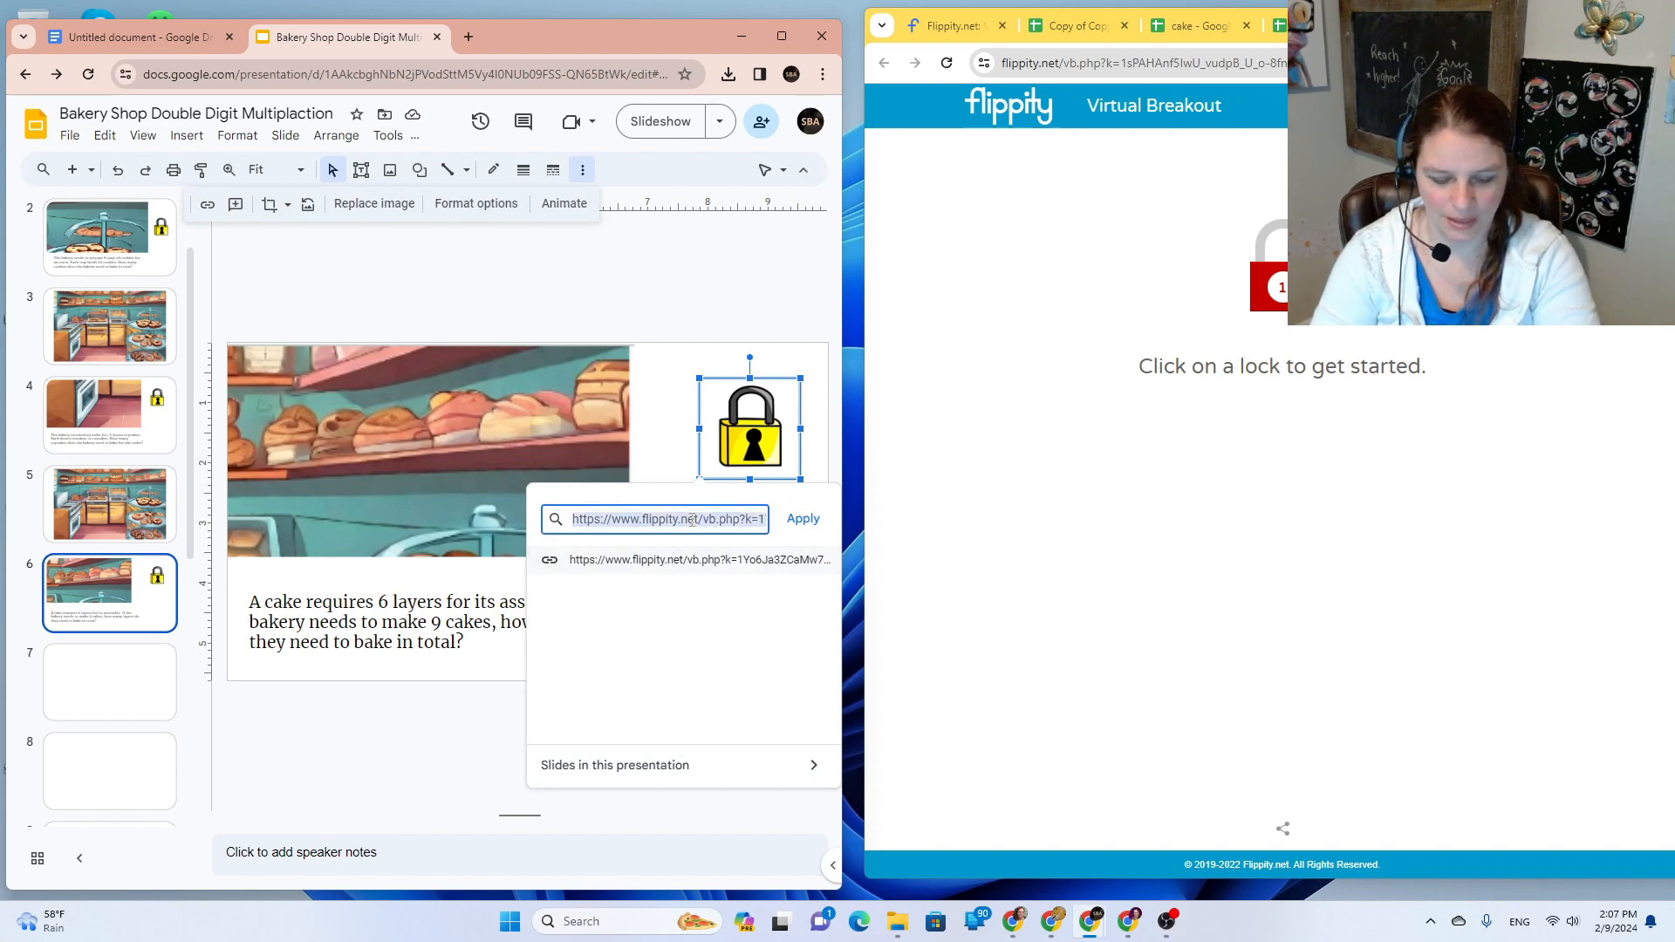
{"action": "key", "text": "ctrl+v"}
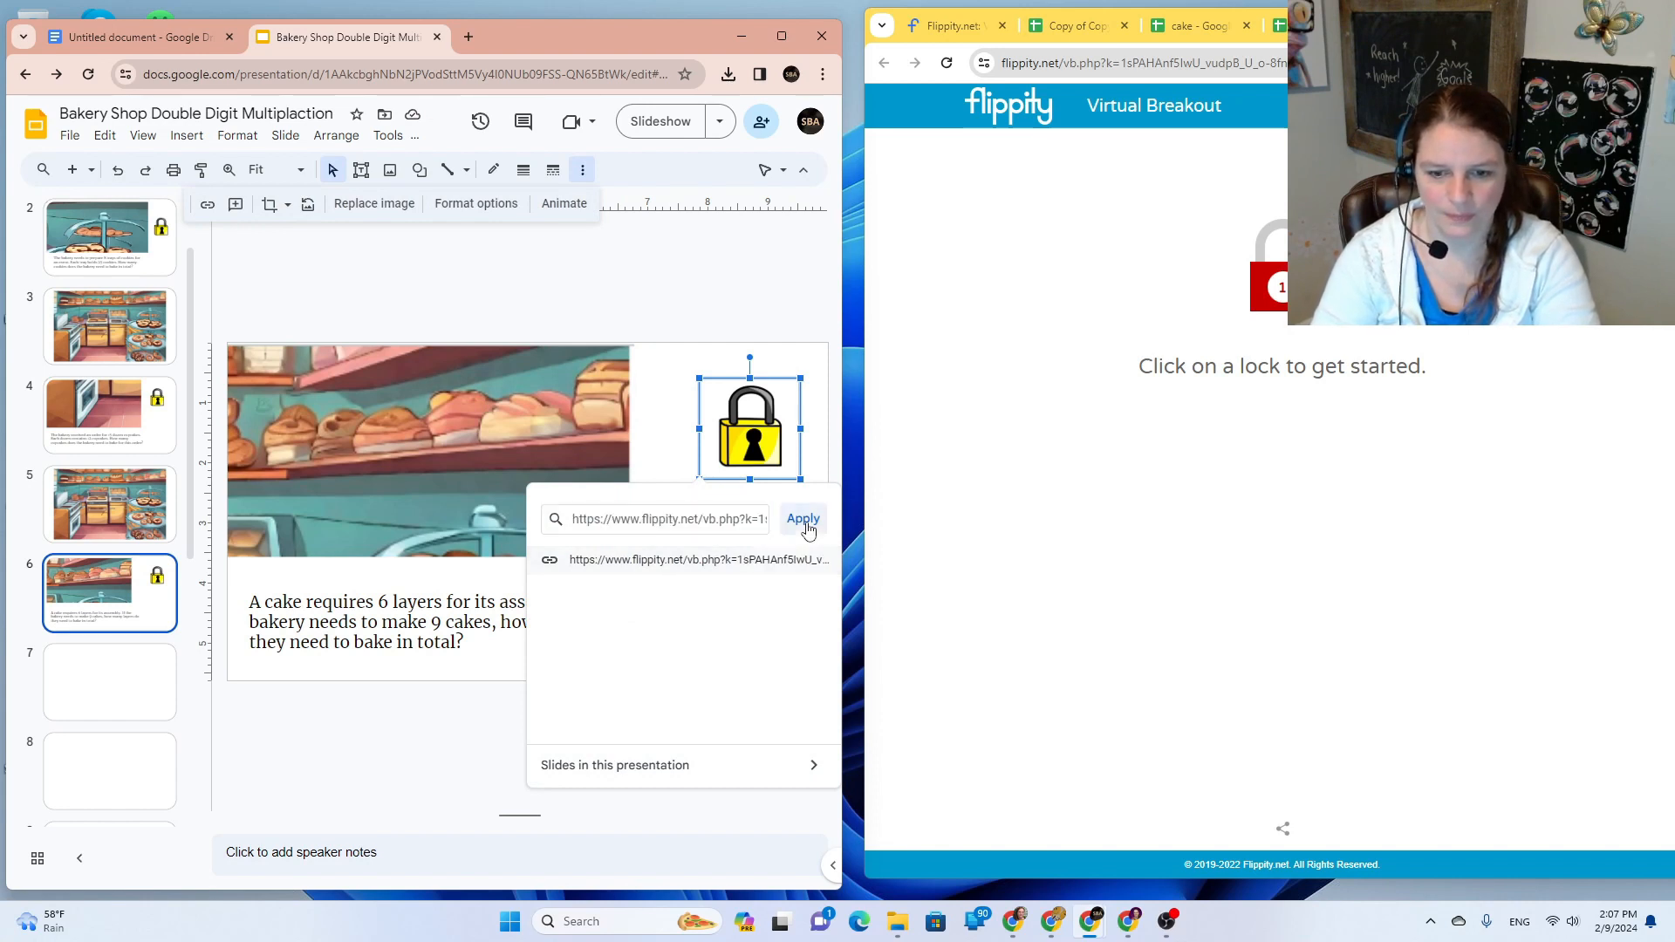
{"action": "left_click", "coordinate": [803, 519]}
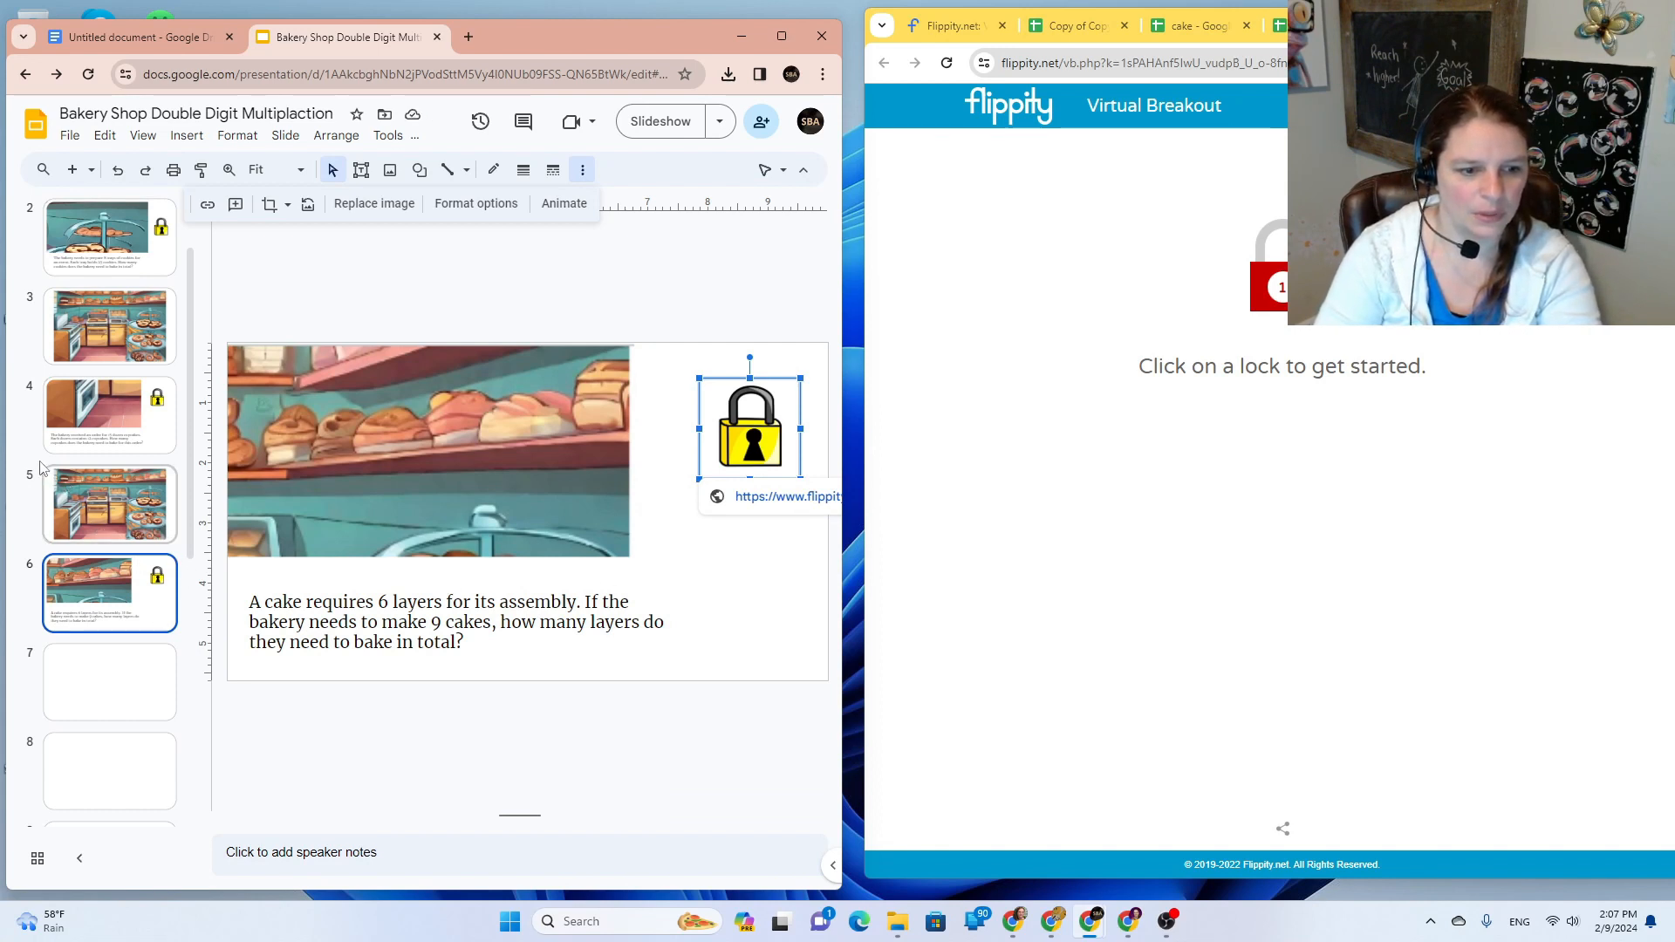
Step: Select the bakery picture on slide 5
{"action": "left_click", "coordinate": [83, 435]}
{"action": "left_click", "coordinate": [125, 512]}
{"action": "left_click_drag", "start_coordinate": [253, 292], "coordinate": [820, 748]}
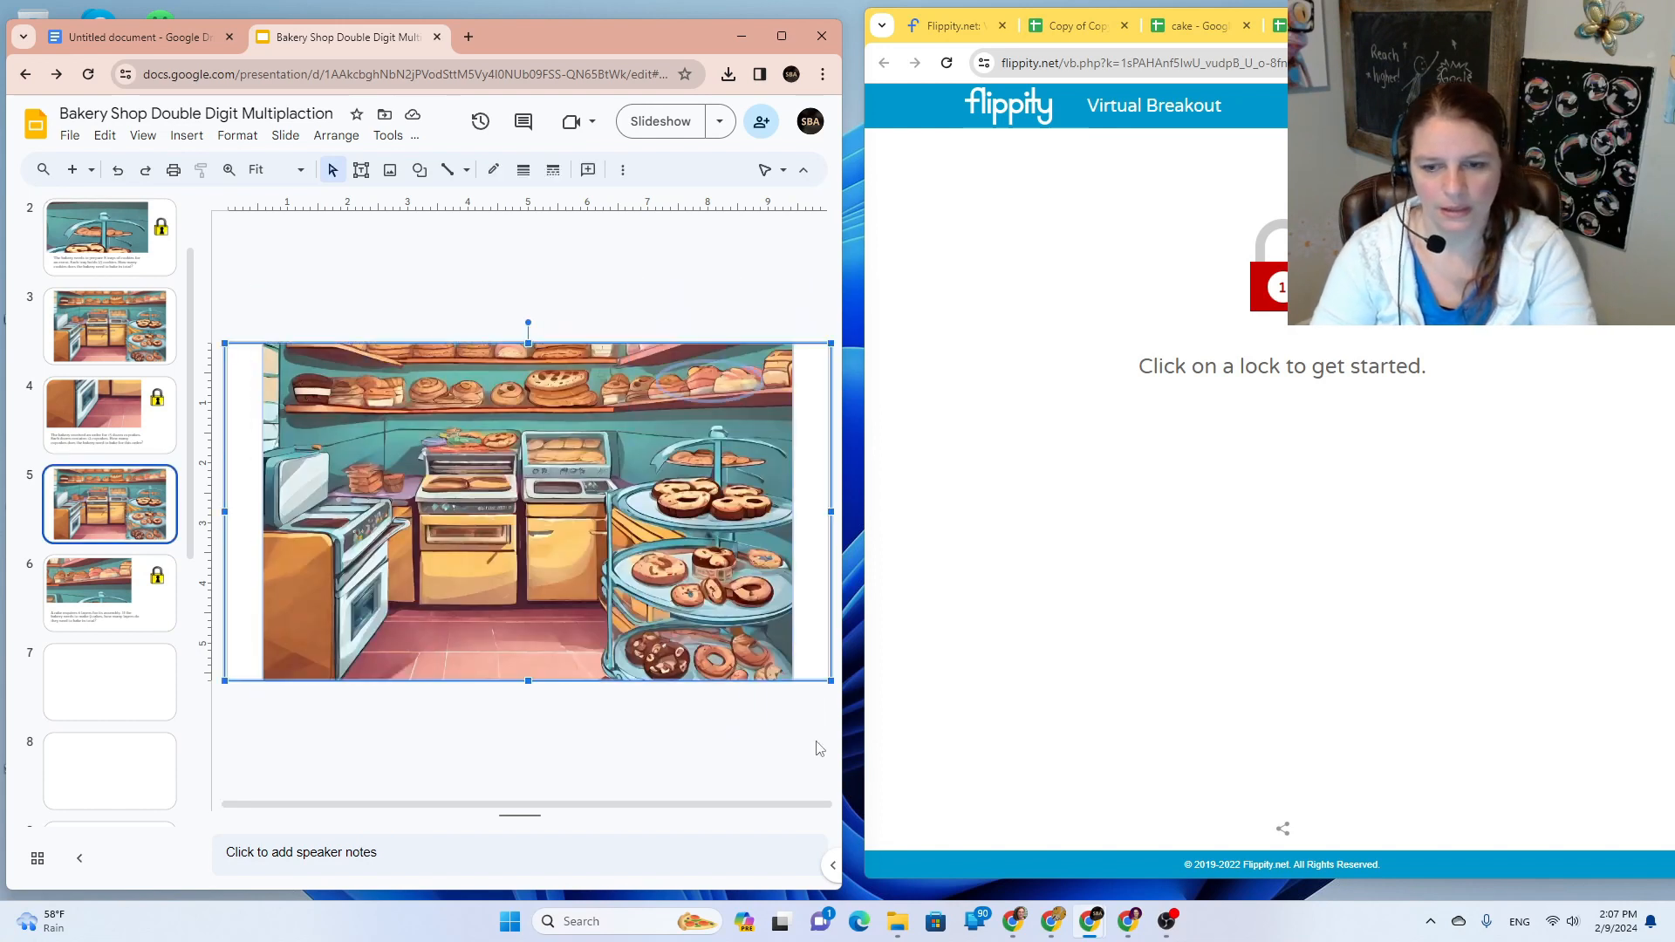
Step: Paste the bakery picture onto blank slide 7
{"action": "left_click", "coordinate": [123, 672]}
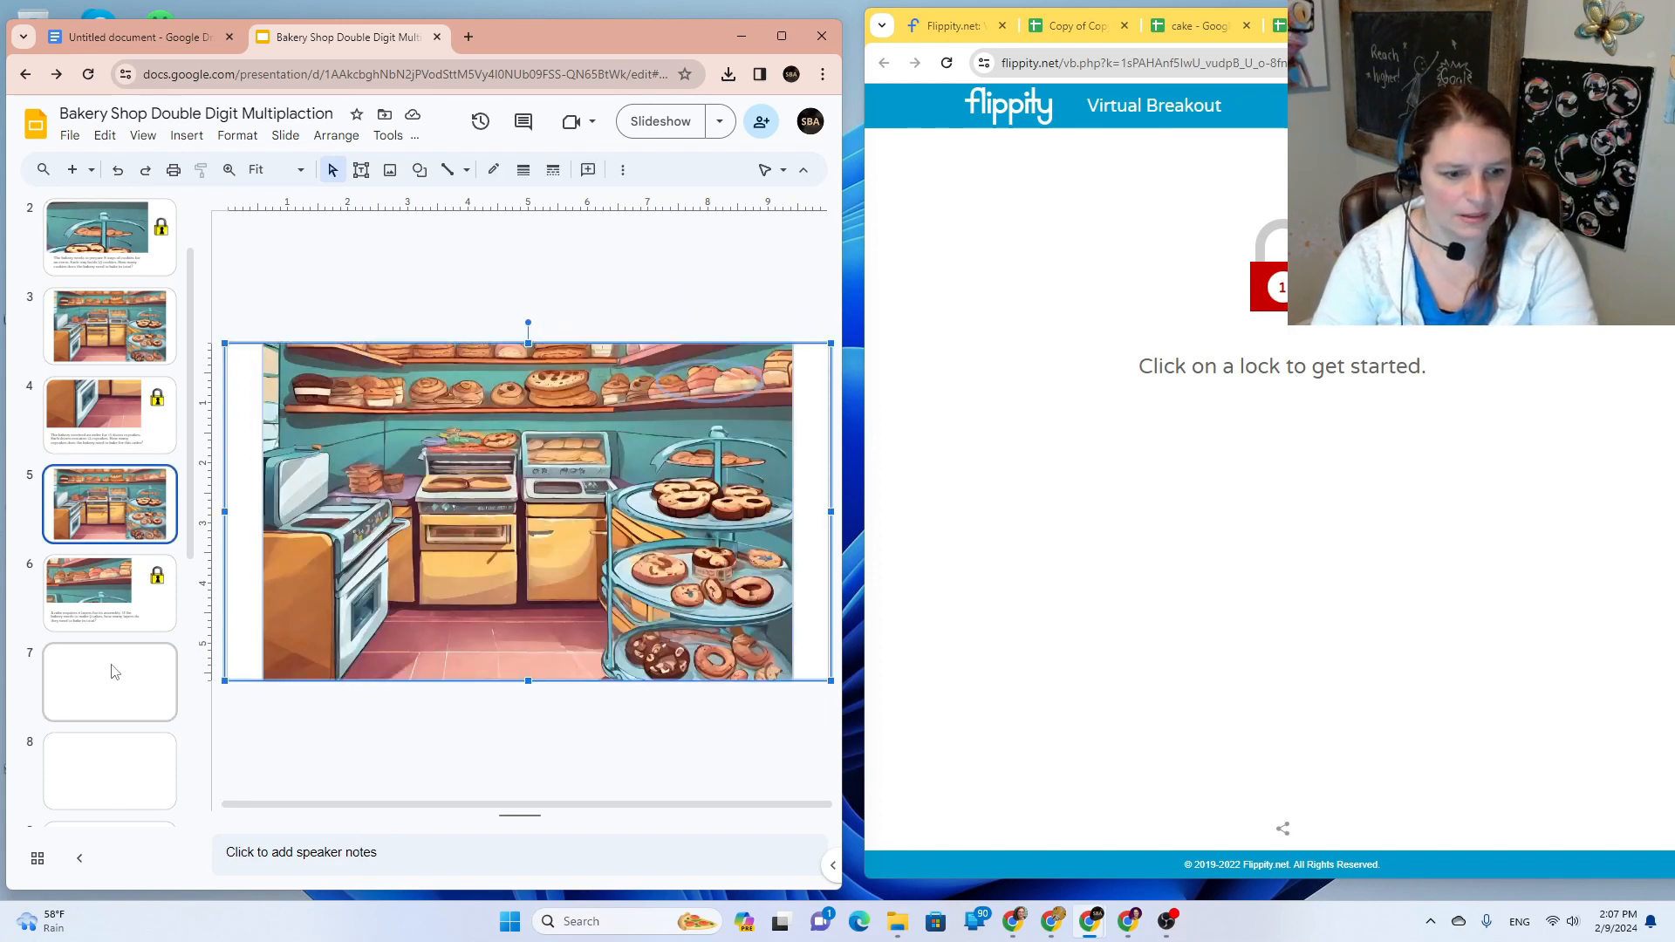
{"action": "key", "text": "ctrl+v"}
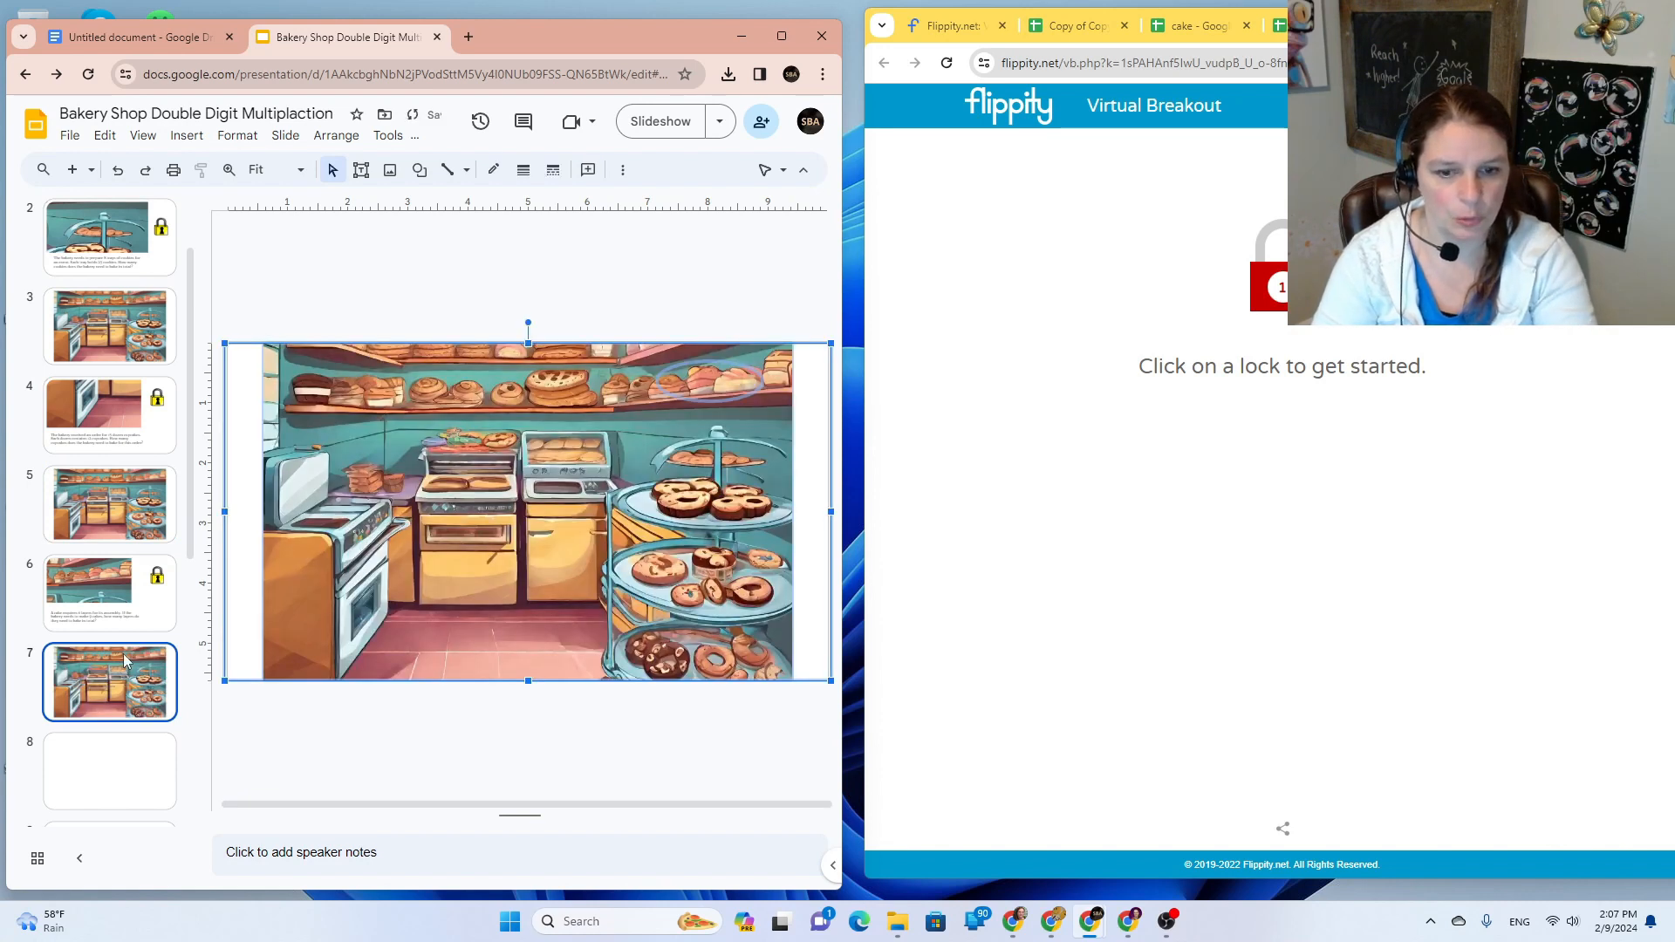
{"action": "left_click", "coordinate": [809, 257]}
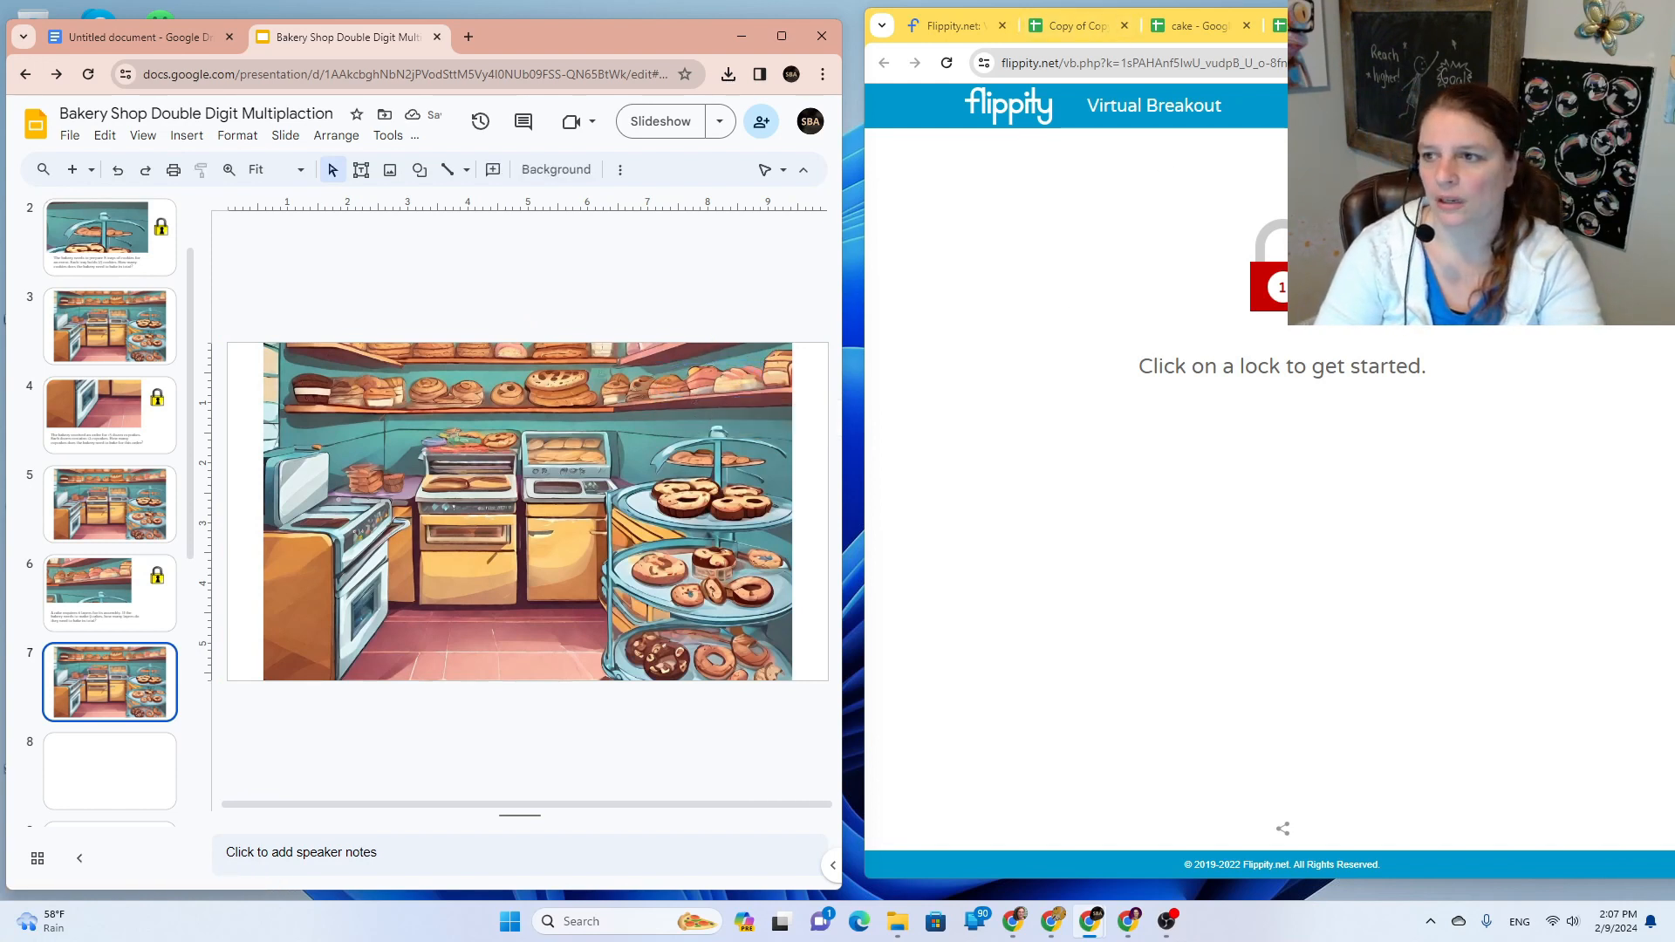
Step: Close the Flippity breakout, published page and cake sheet tabs
{"action": "left_click", "coordinate": [1491, 25]}
{"action": "left_click", "coordinate": [1491, 25]}
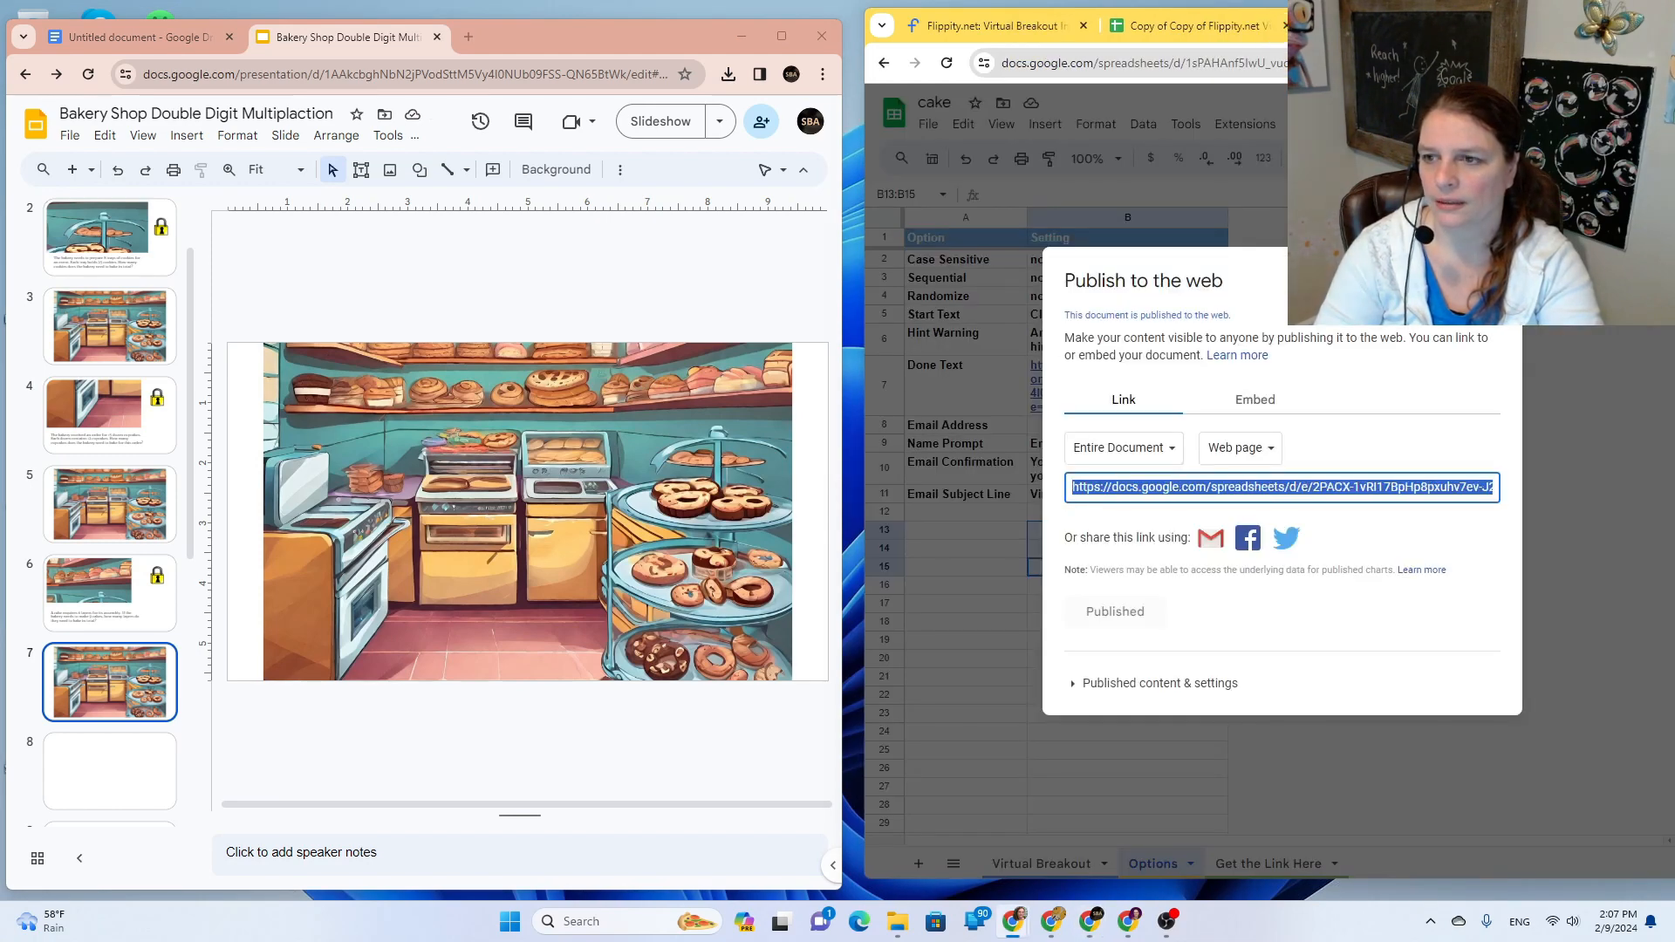
{"action": "left_click", "coordinate": [1491, 25]}
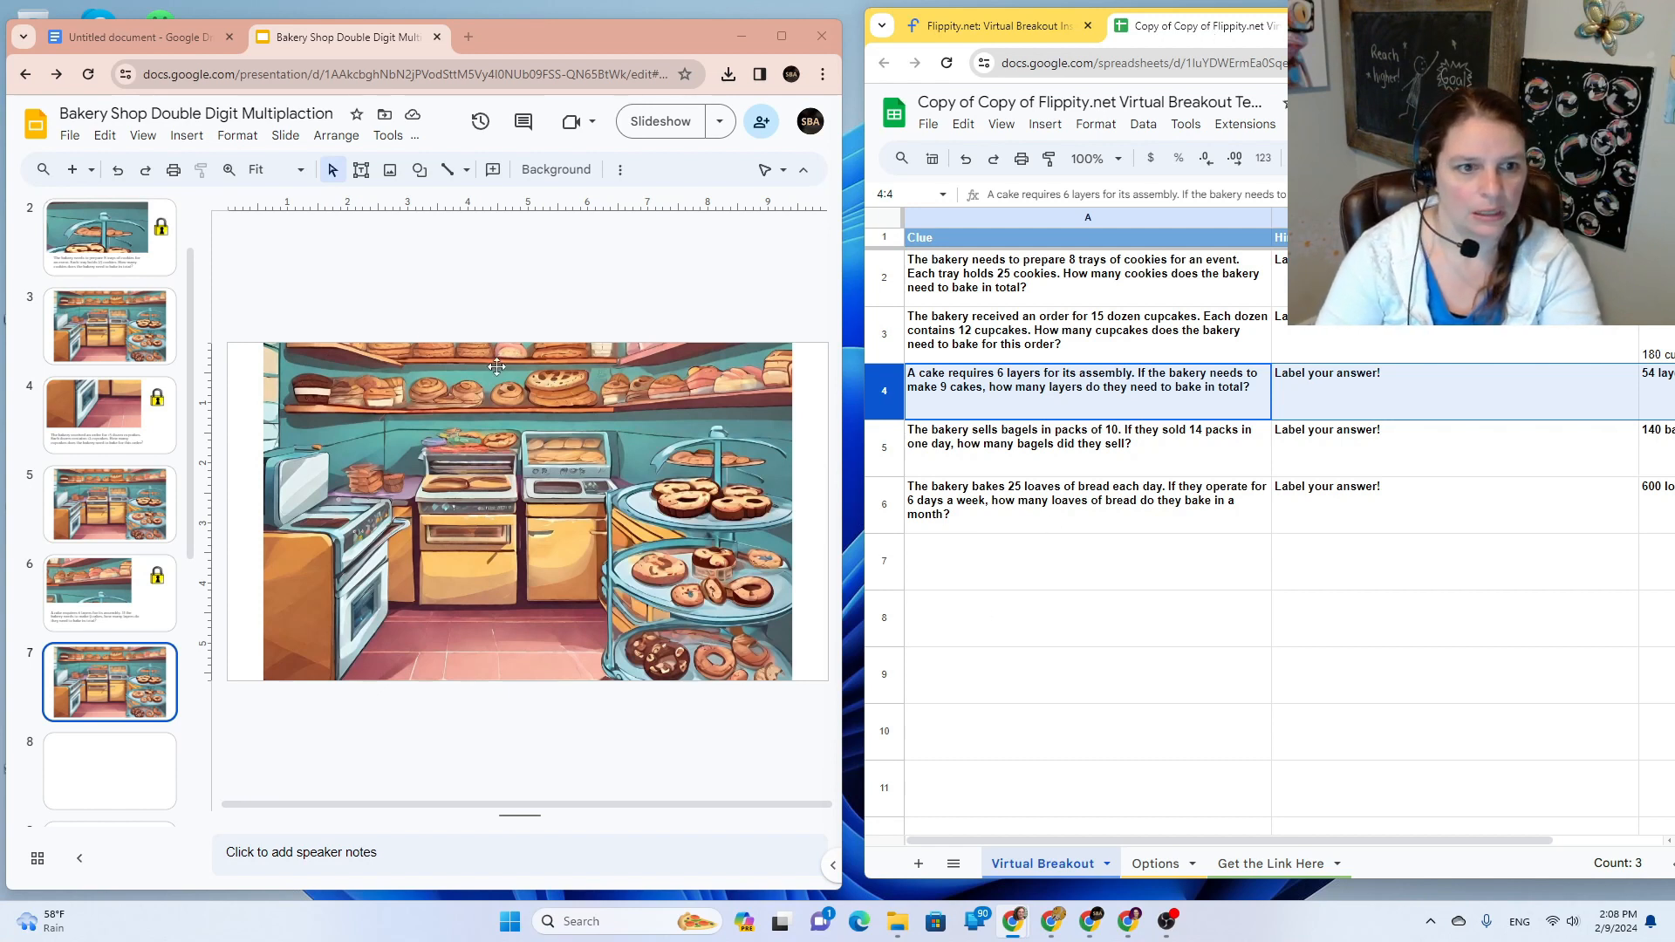
Step: Draw an oval over the bottom pastry tray on slide 7
{"action": "left_click", "coordinate": [69, 135]}
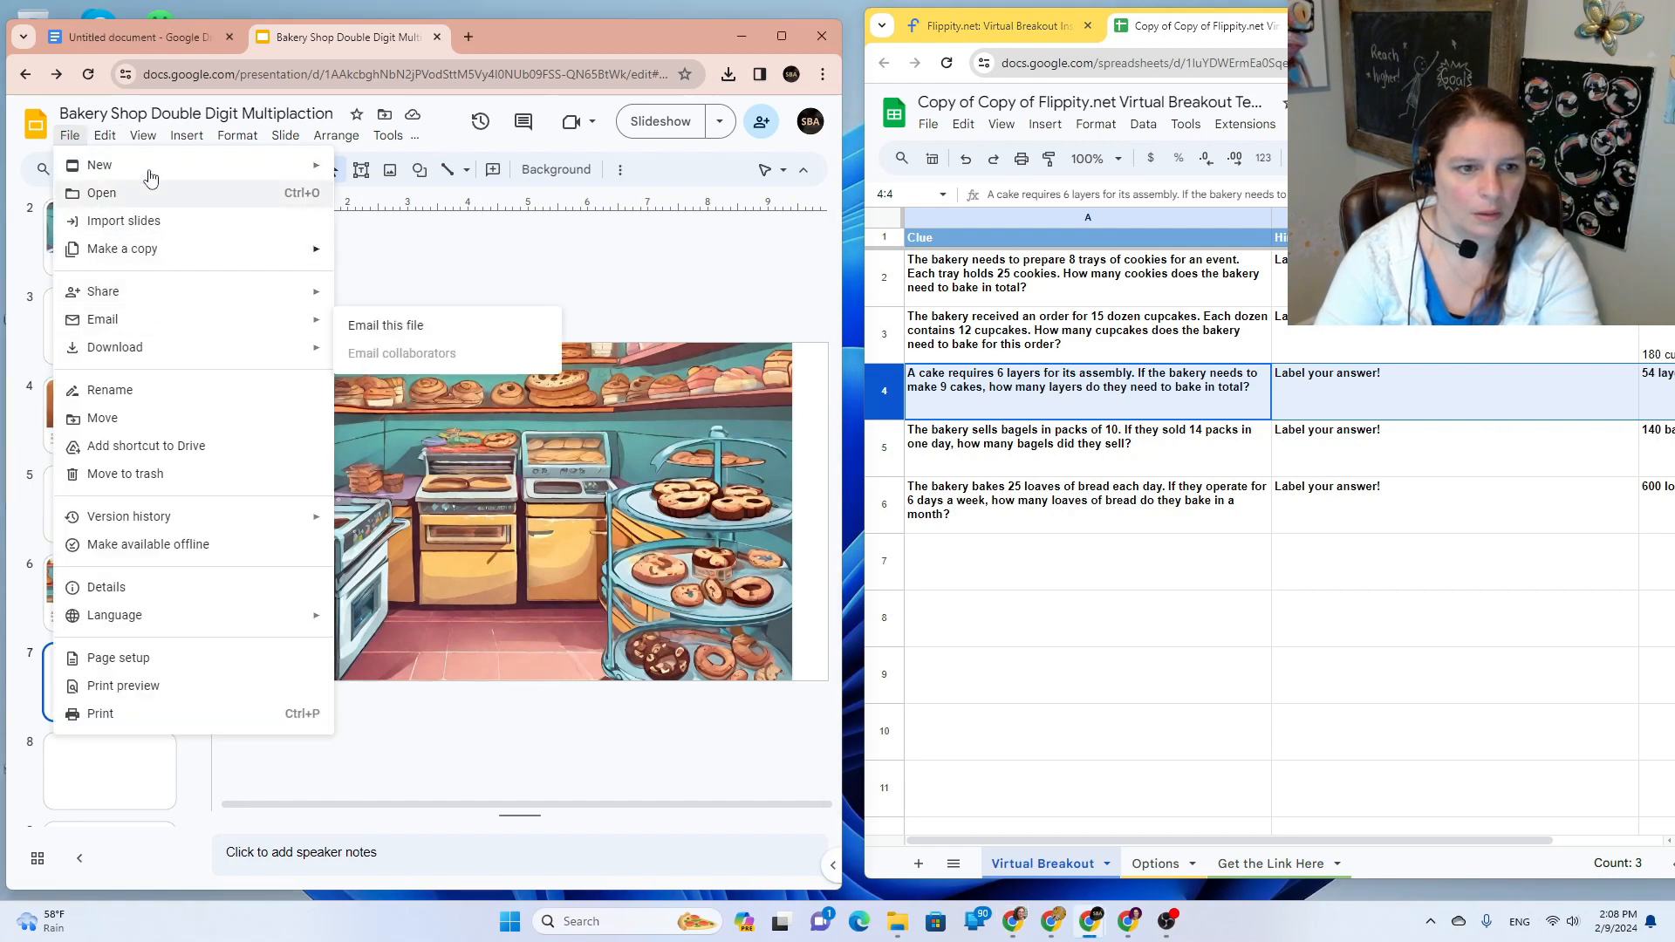
{"action": "left_click", "coordinate": [187, 135]}
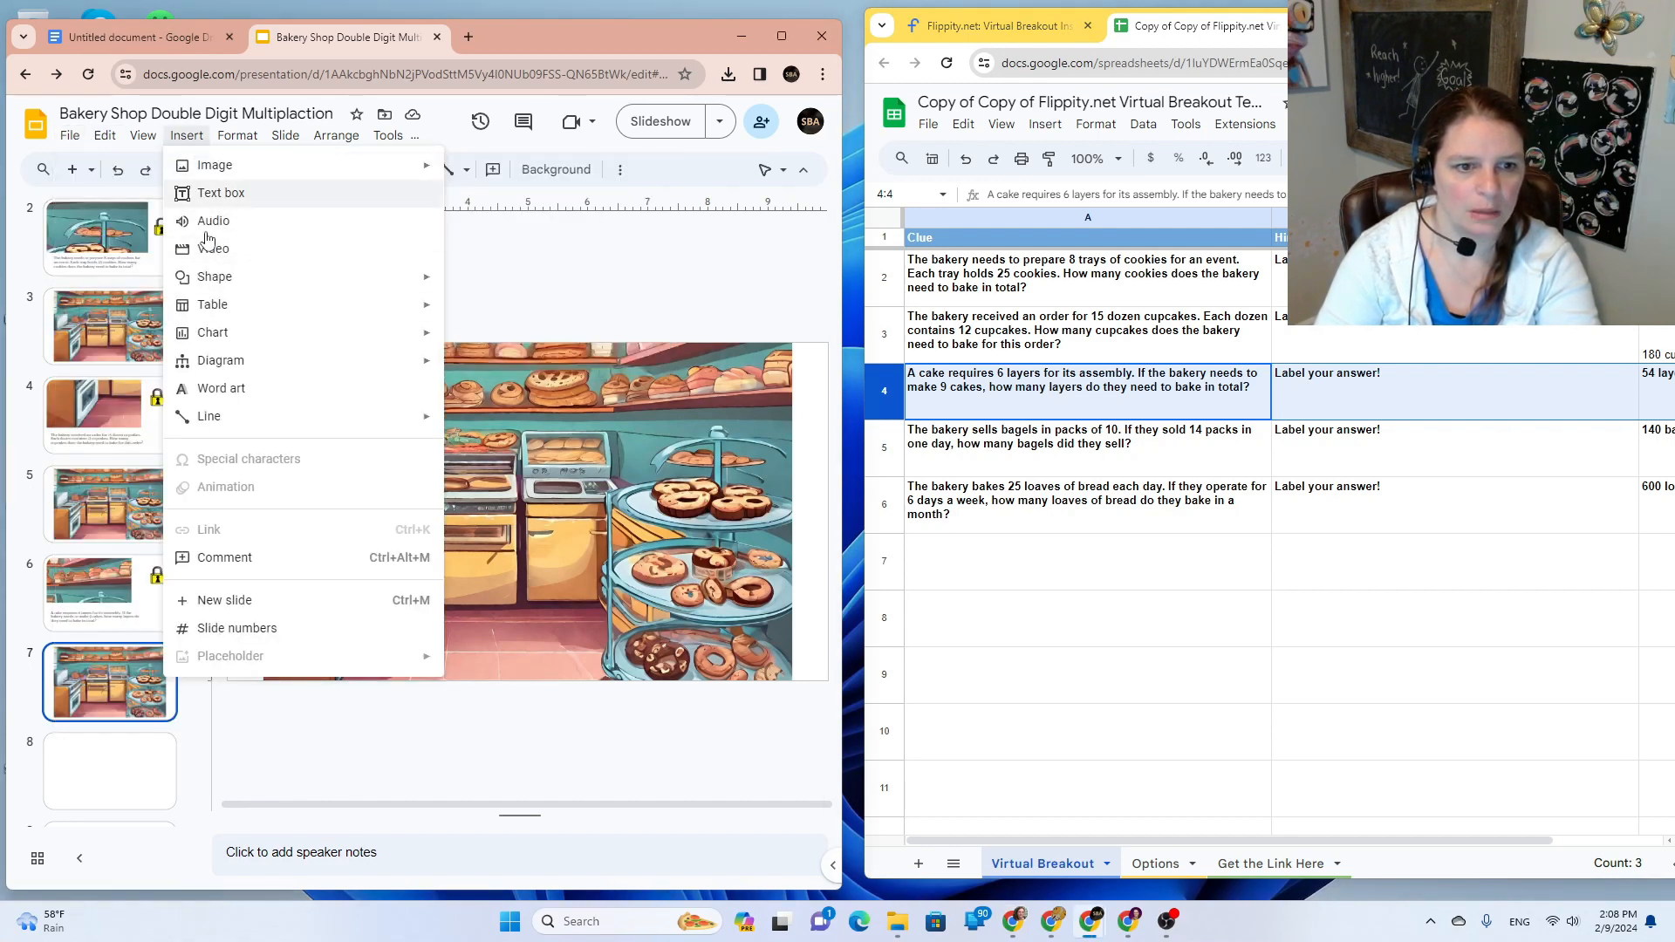
{"action": "mouse_move", "coordinate": [209, 277]}
{"action": "mouse_move", "coordinate": [509, 288]}
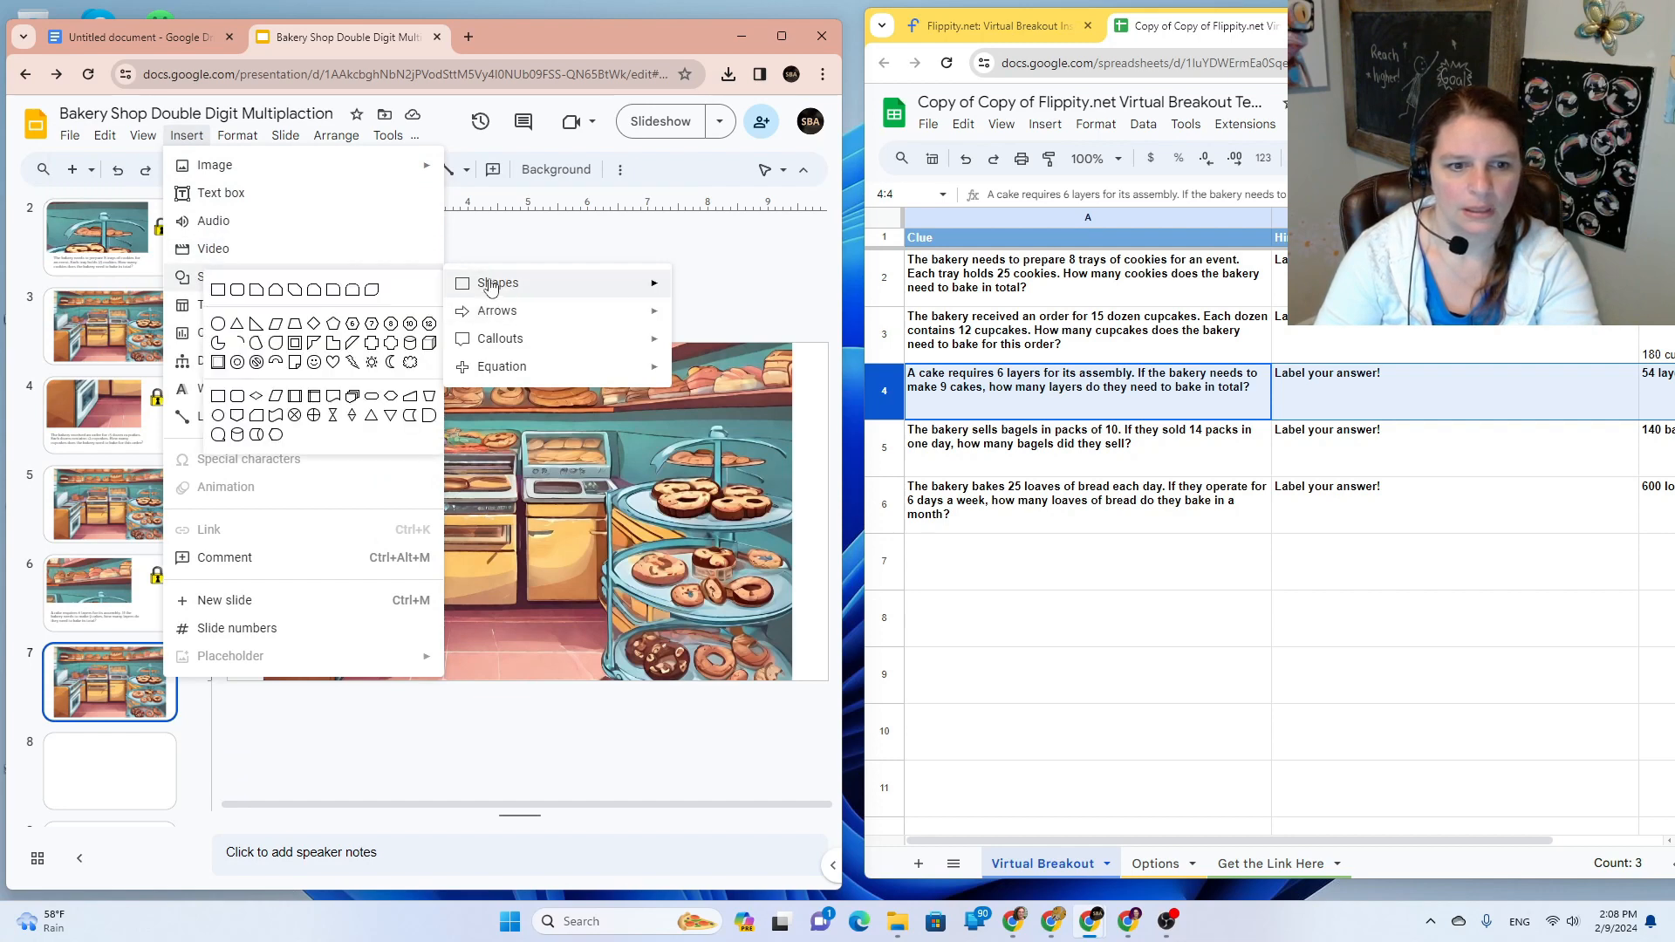
{"action": "left_click", "coordinate": [236, 326]}
{"action": "left_click_drag", "start_coordinate": [608, 625], "coordinate": [788, 688]}
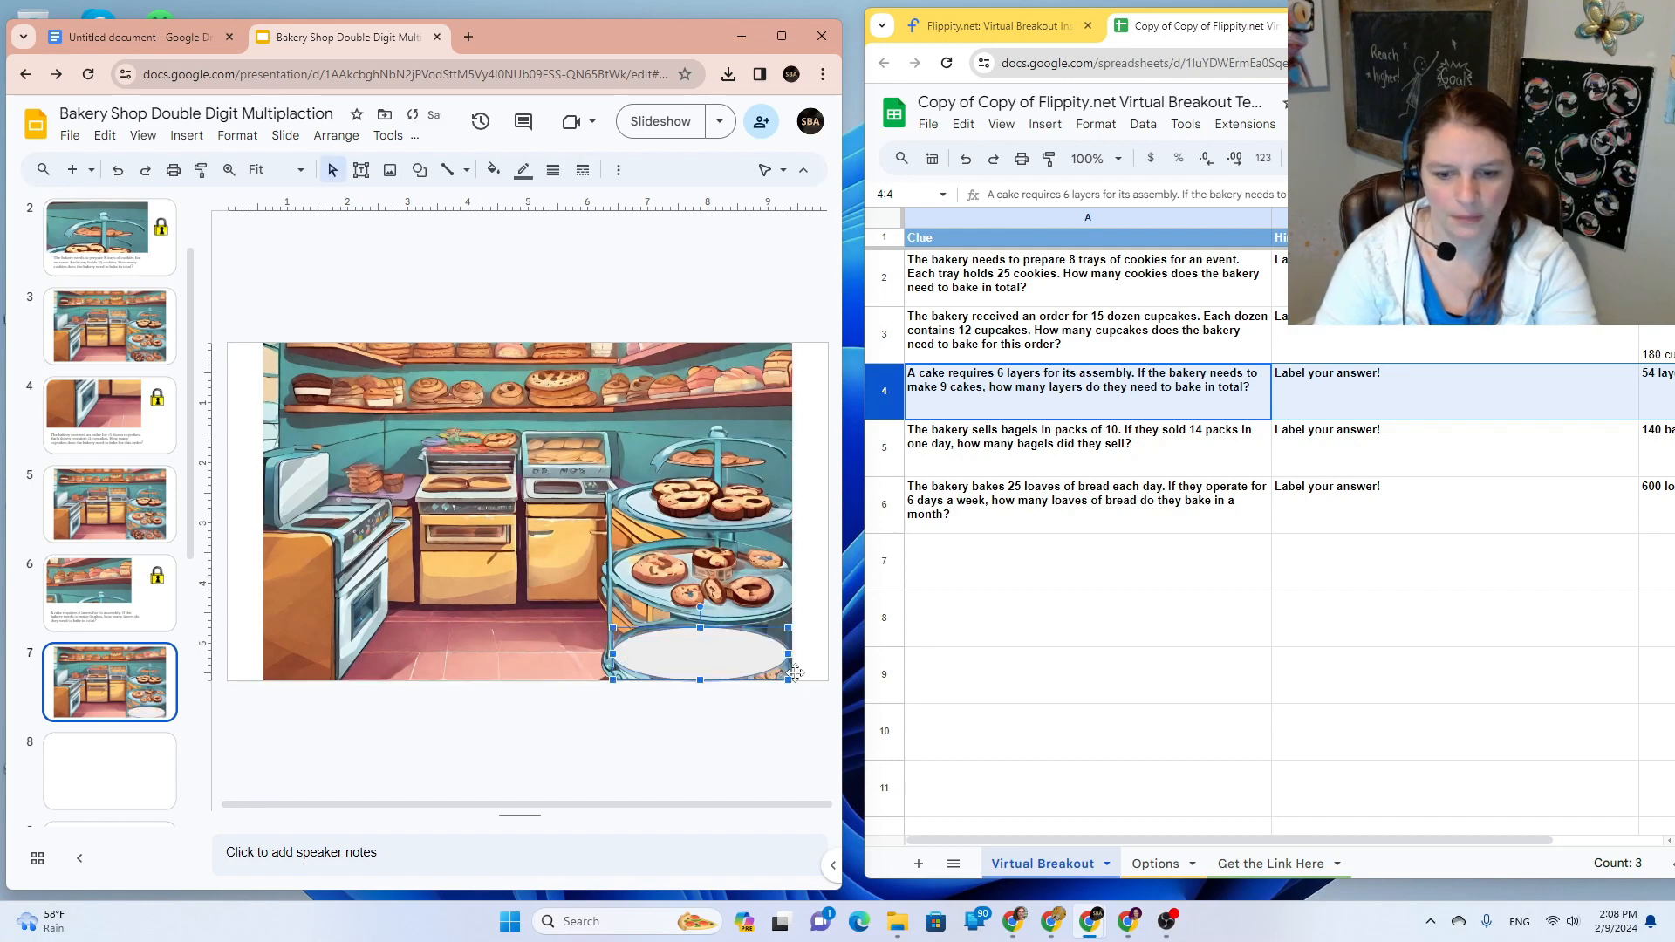
Step: Make the oval's fill and border transparent
{"action": "left_click", "coordinate": [493, 169]}
{"action": "left_click", "coordinate": [577, 516]}
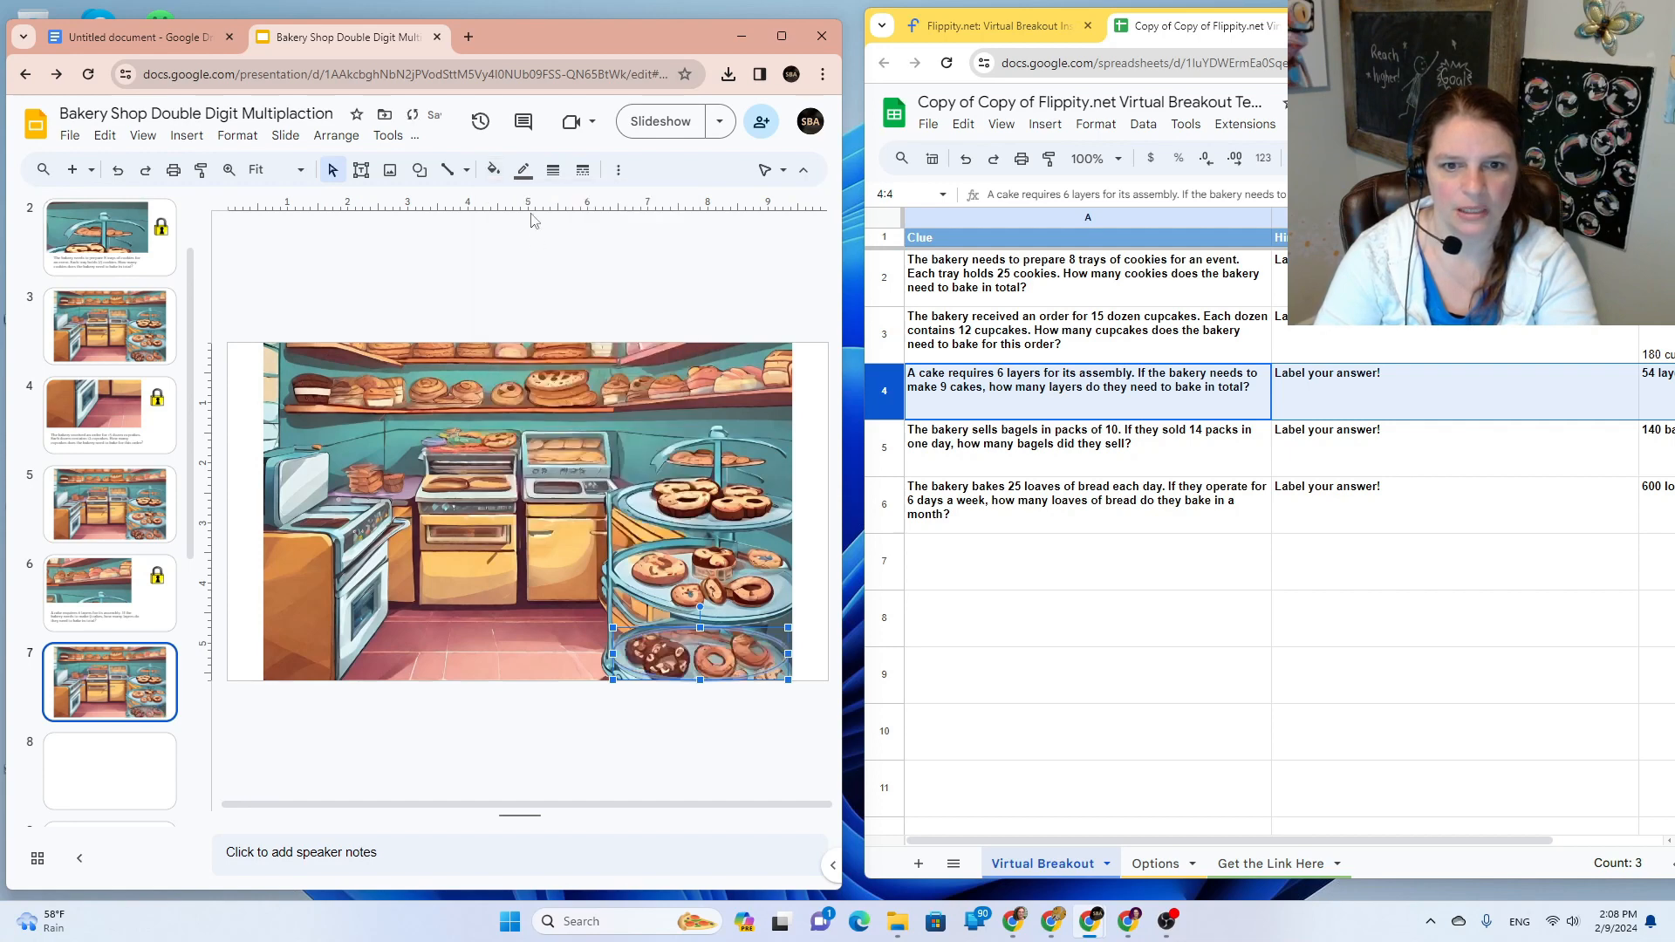
{"action": "left_click", "coordinate": [523, 169]}
{"action": "left_click", "coordinate": [626, 485]}
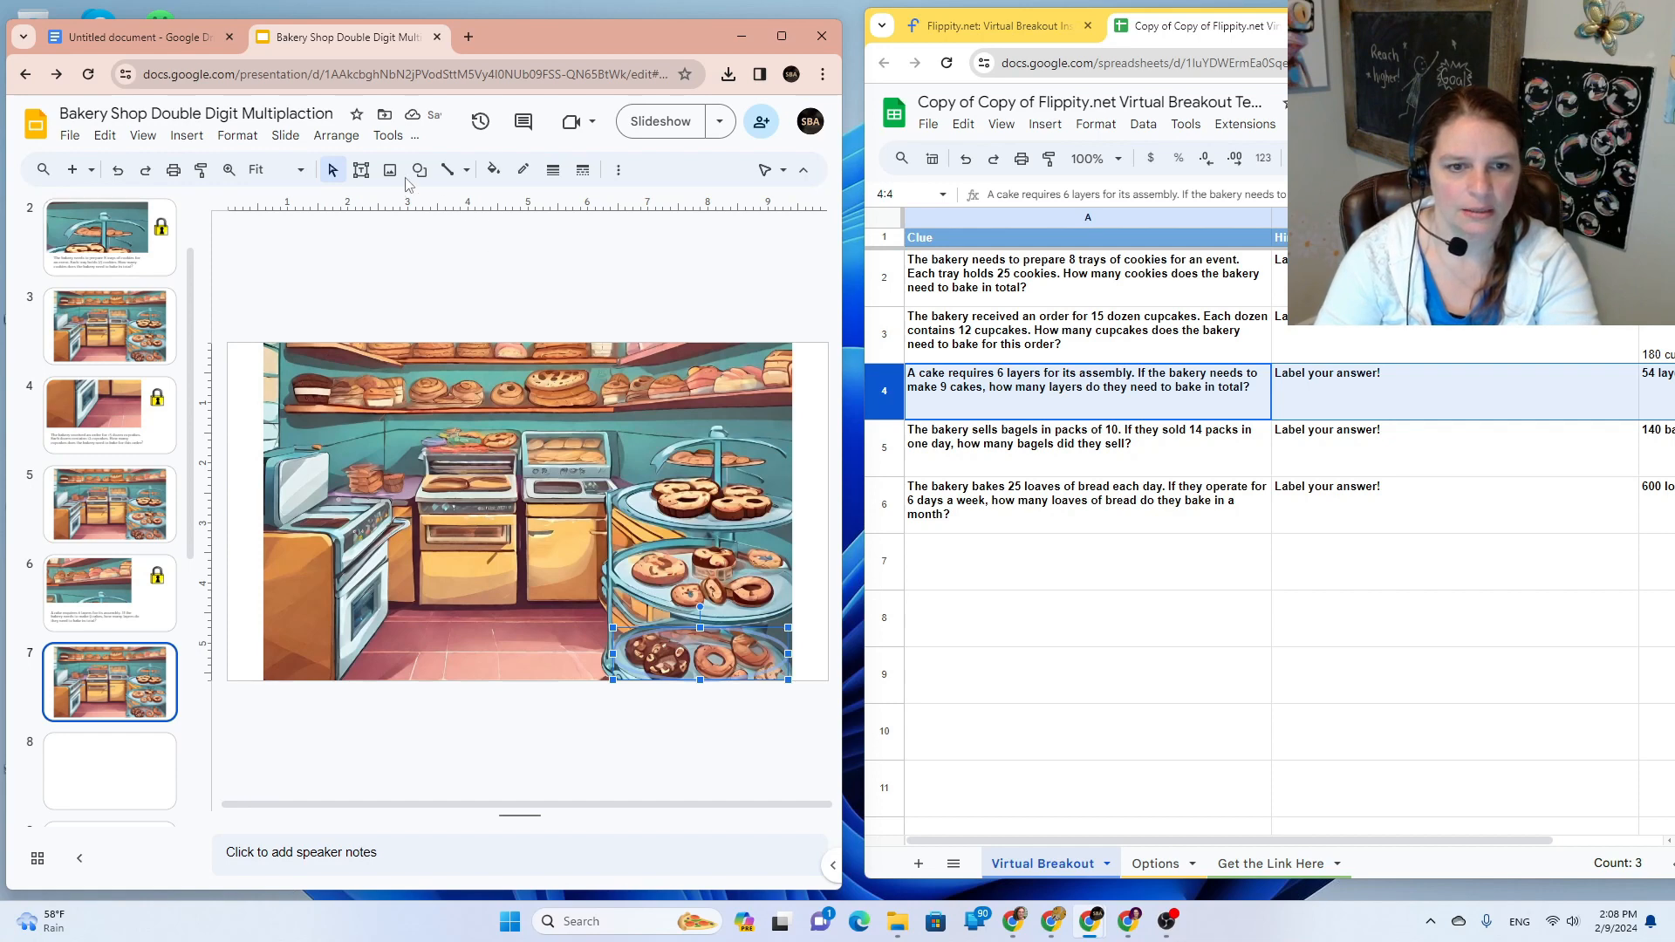
Step: Link the invisible oval to Slide 8
{"action": "left_click", "coordinate": [618, 169]}
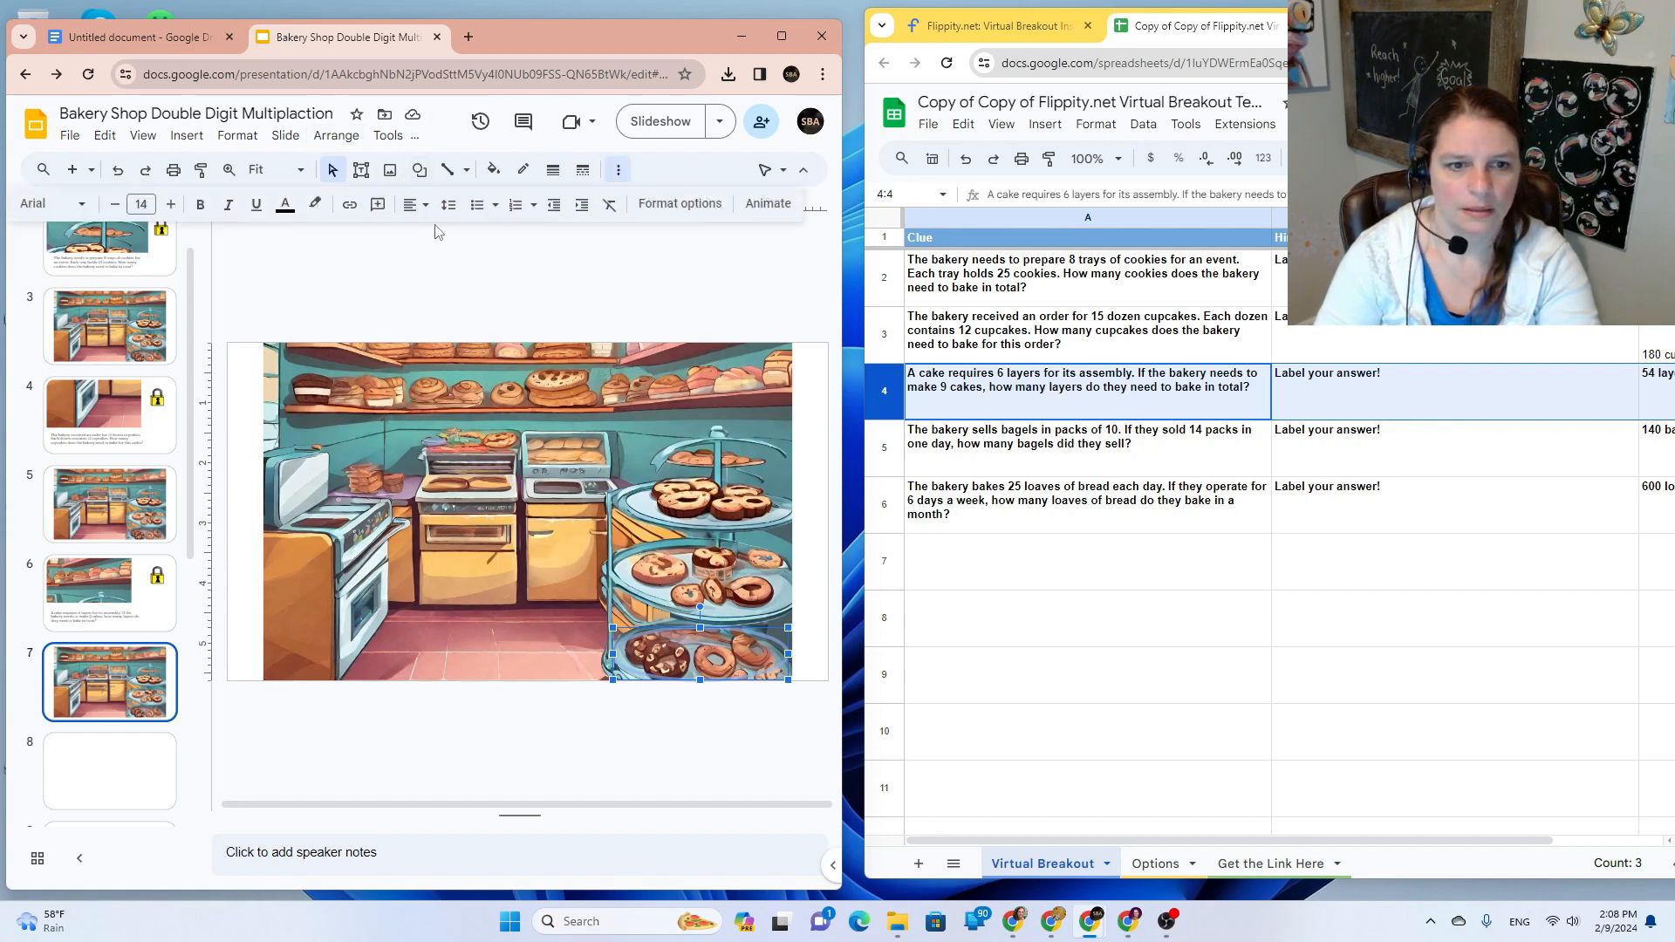
{"action": "left_click", "coordinate": [349, 205]}
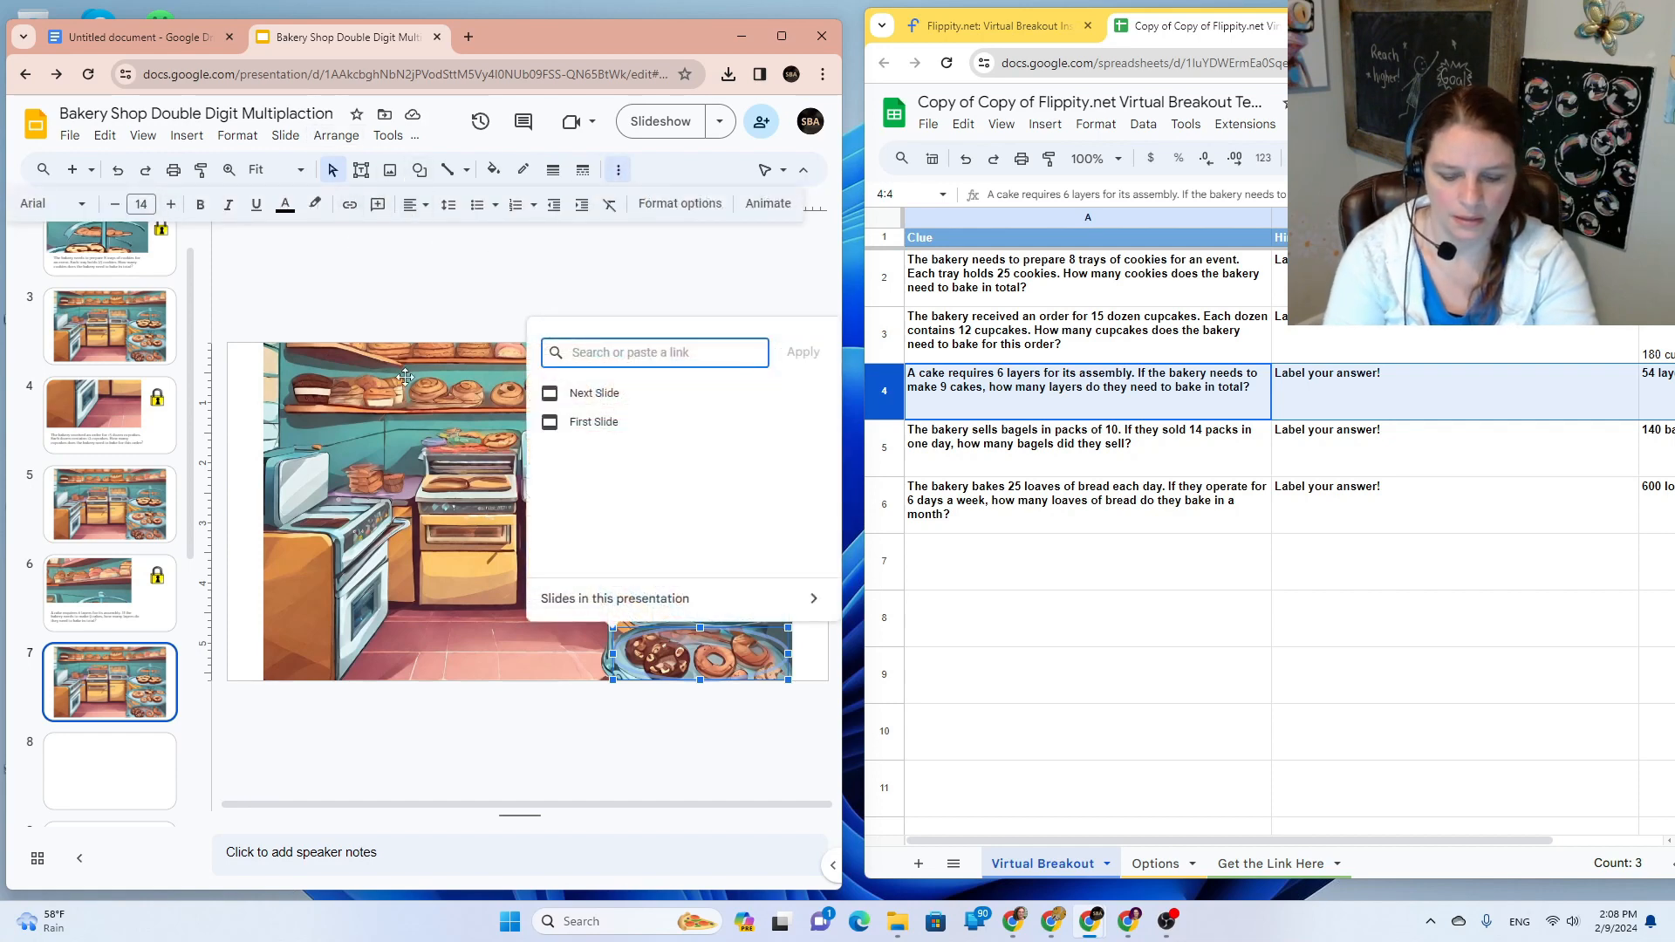
{"action": "type", "text": "slide"}
{"action": "key", "text": "BackSpace"}
{"action": "key", "text": "BackSpace"}
{"action": "key", "text": "BackSpace"}
{"action": "key", "text": "BackSpace"}
{"action": "type", "text": "lide 8"}
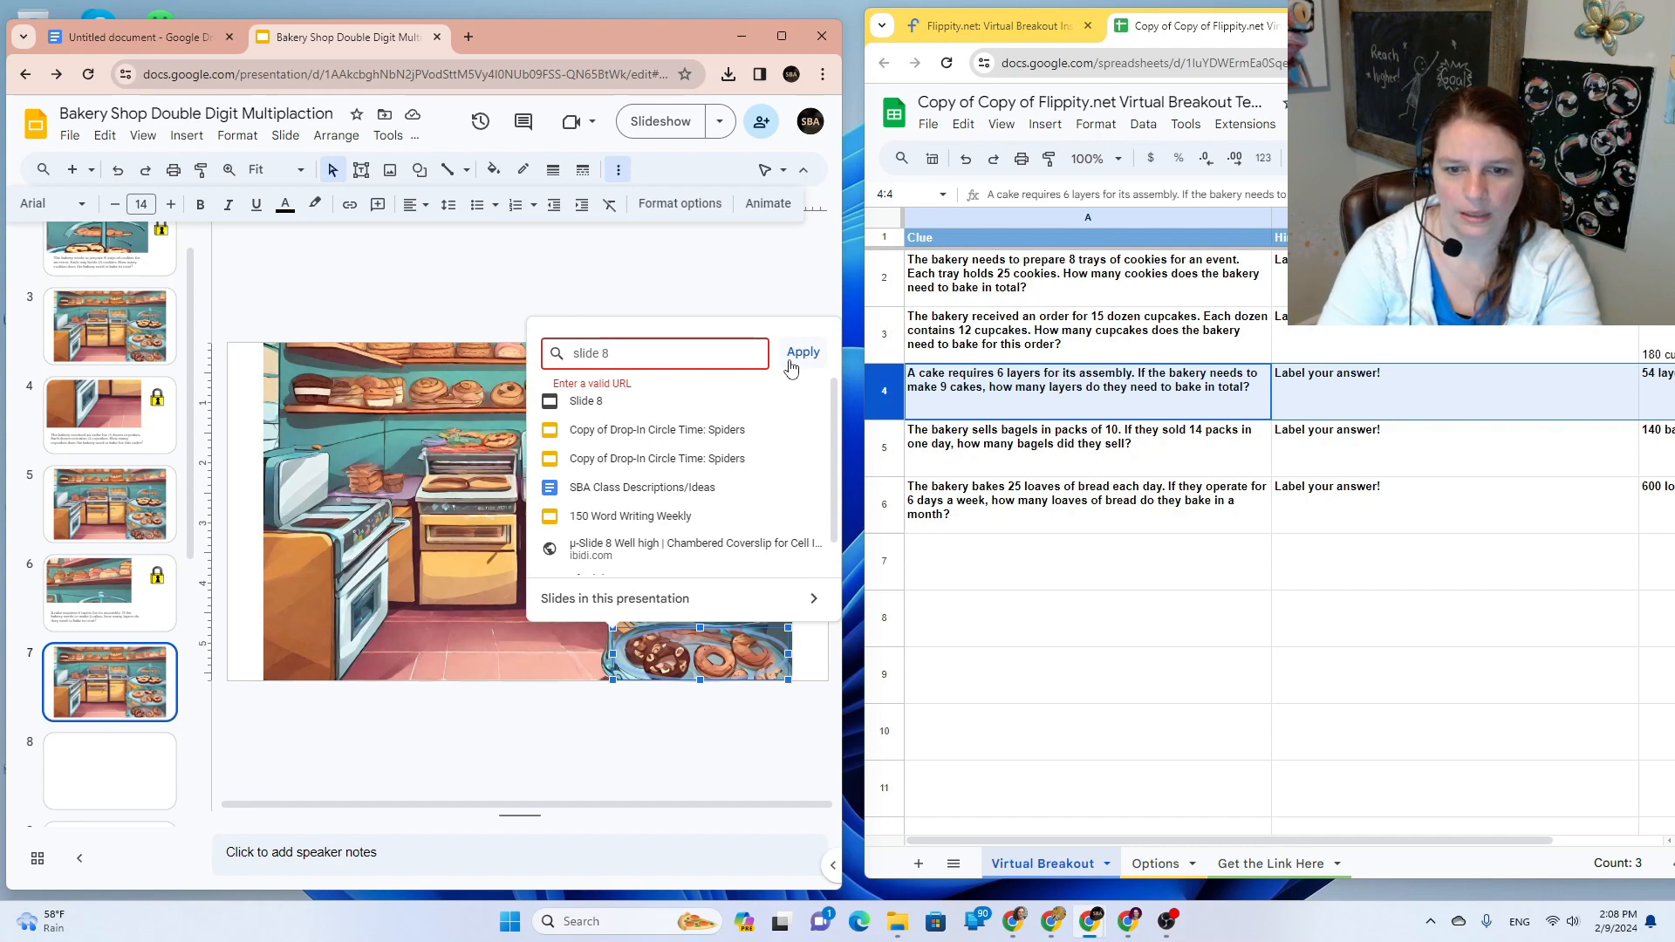
{"action": "left_click", "coordinate": [641, 400]}
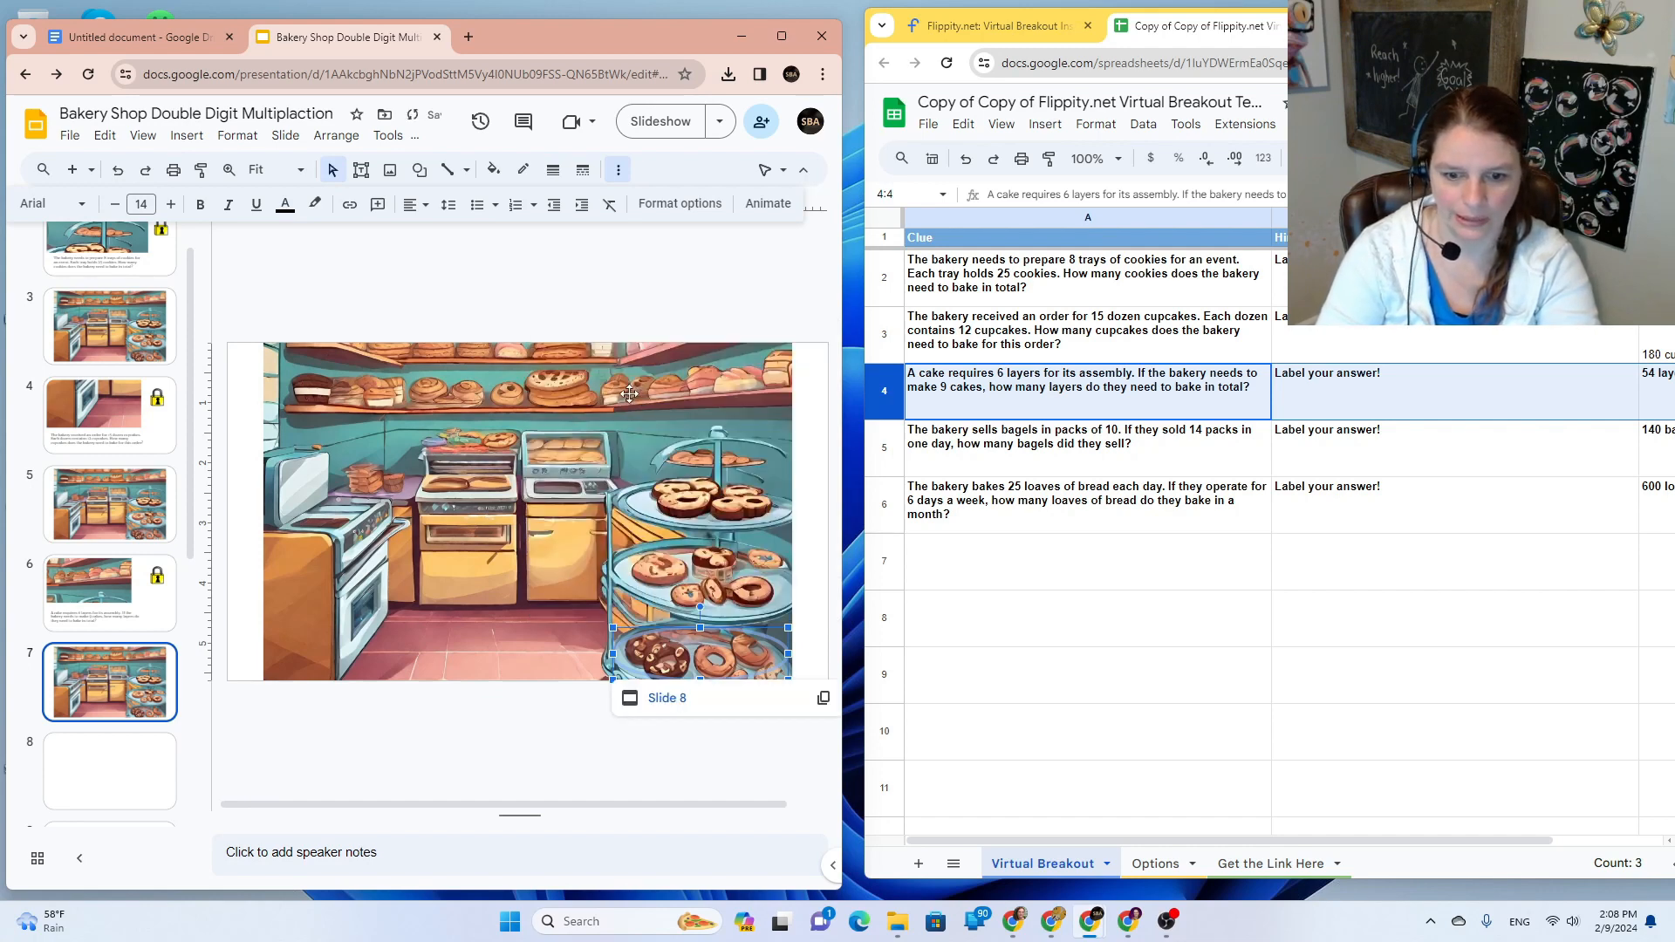
{"action": "right_click", "coordinate": [119, 694]}
Step: Duplicate bakery slide 7 and move the copy after blank slide 8
{"action": "left_click", "coordinate": [188, 341]}
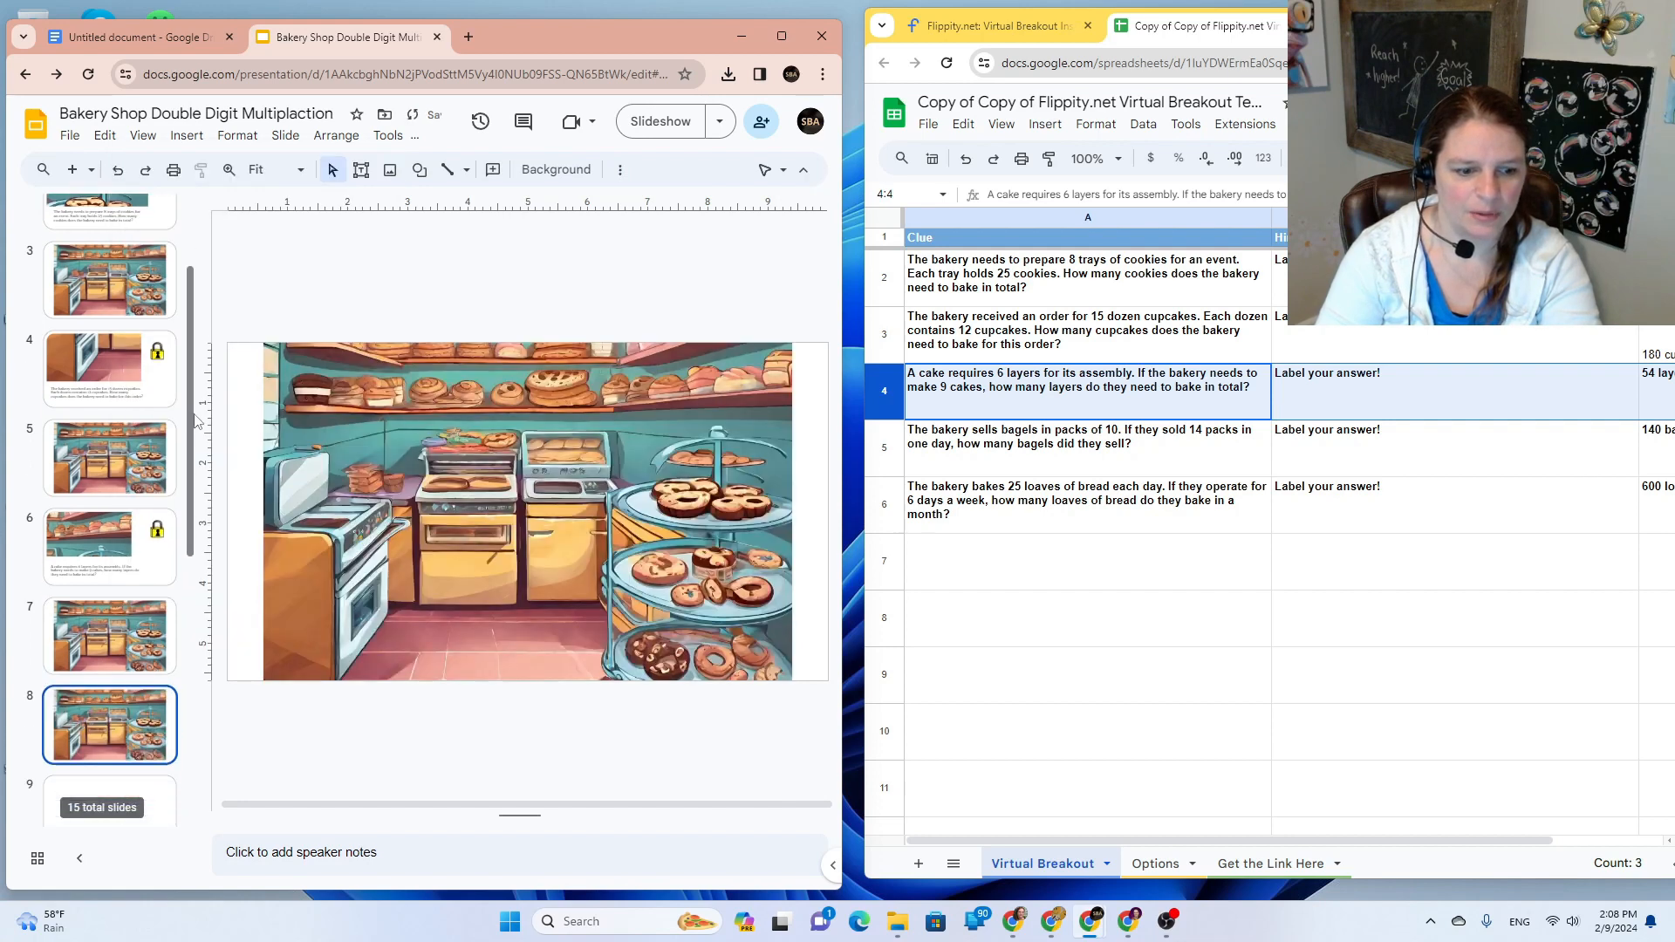
{"action": "left_click_drag", "start_coordinate": [95, 585], "coordinate": [120, 756]}
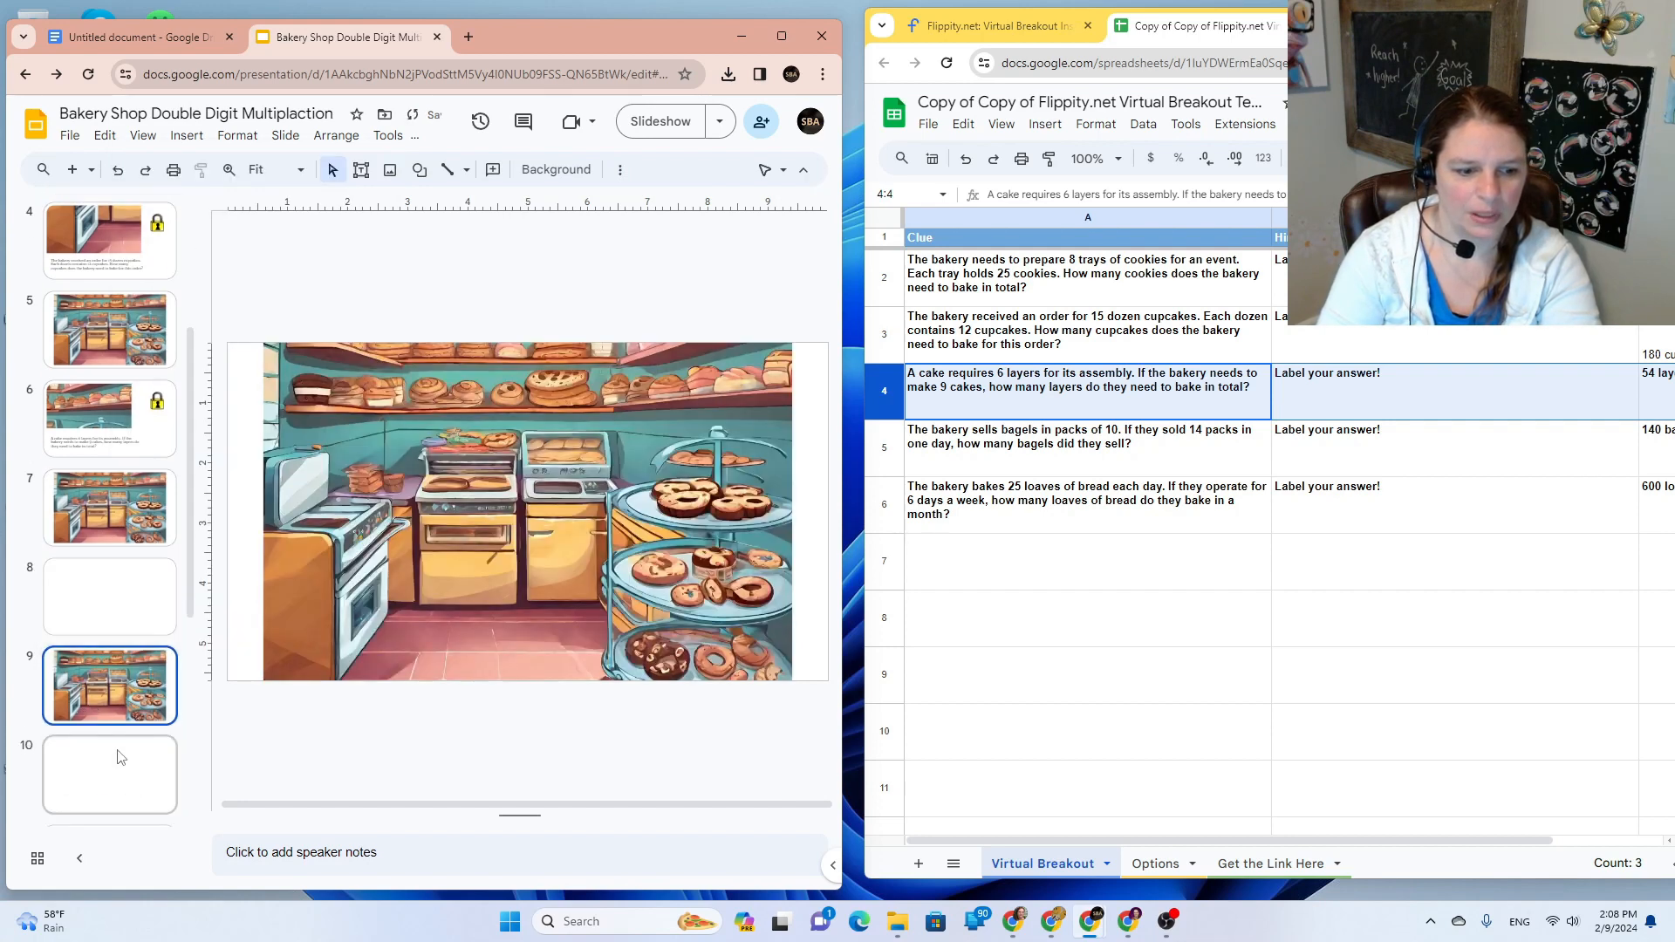
{"action": "left_click", "coordinate": [122, 593]}
Step: Snip the donut stand from slide 7's bakery picture and paste it onto slide 8
{"action": "left_click", "coordinate": [163, 541]}
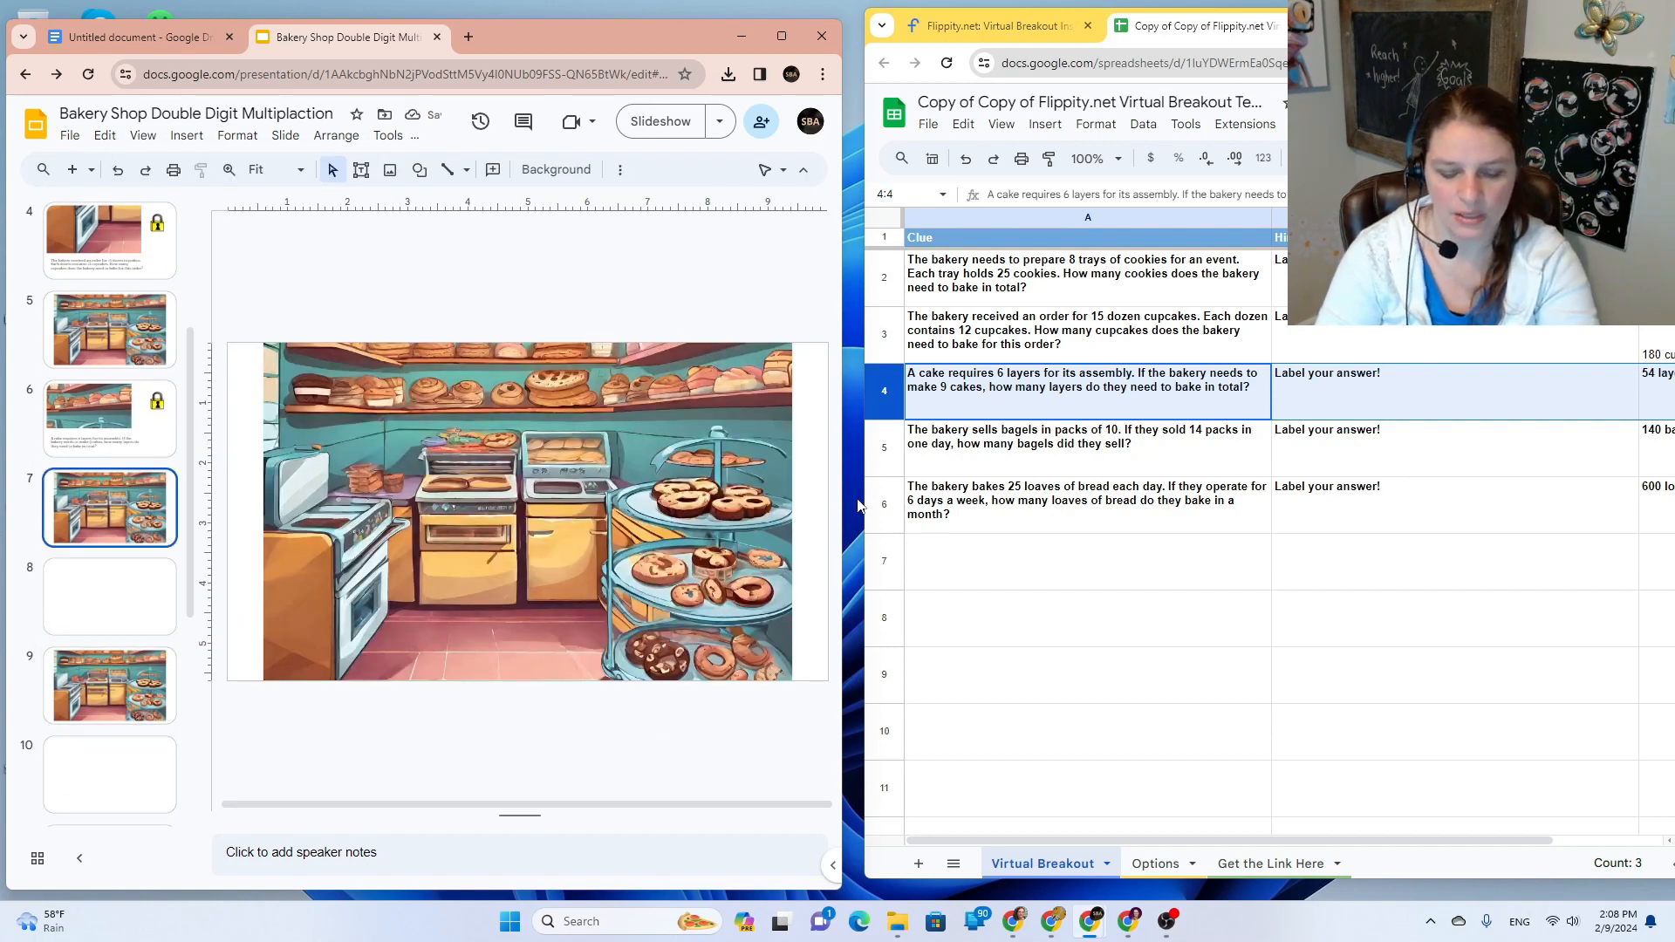
{"action": "key", "text": "super+shift+s"}
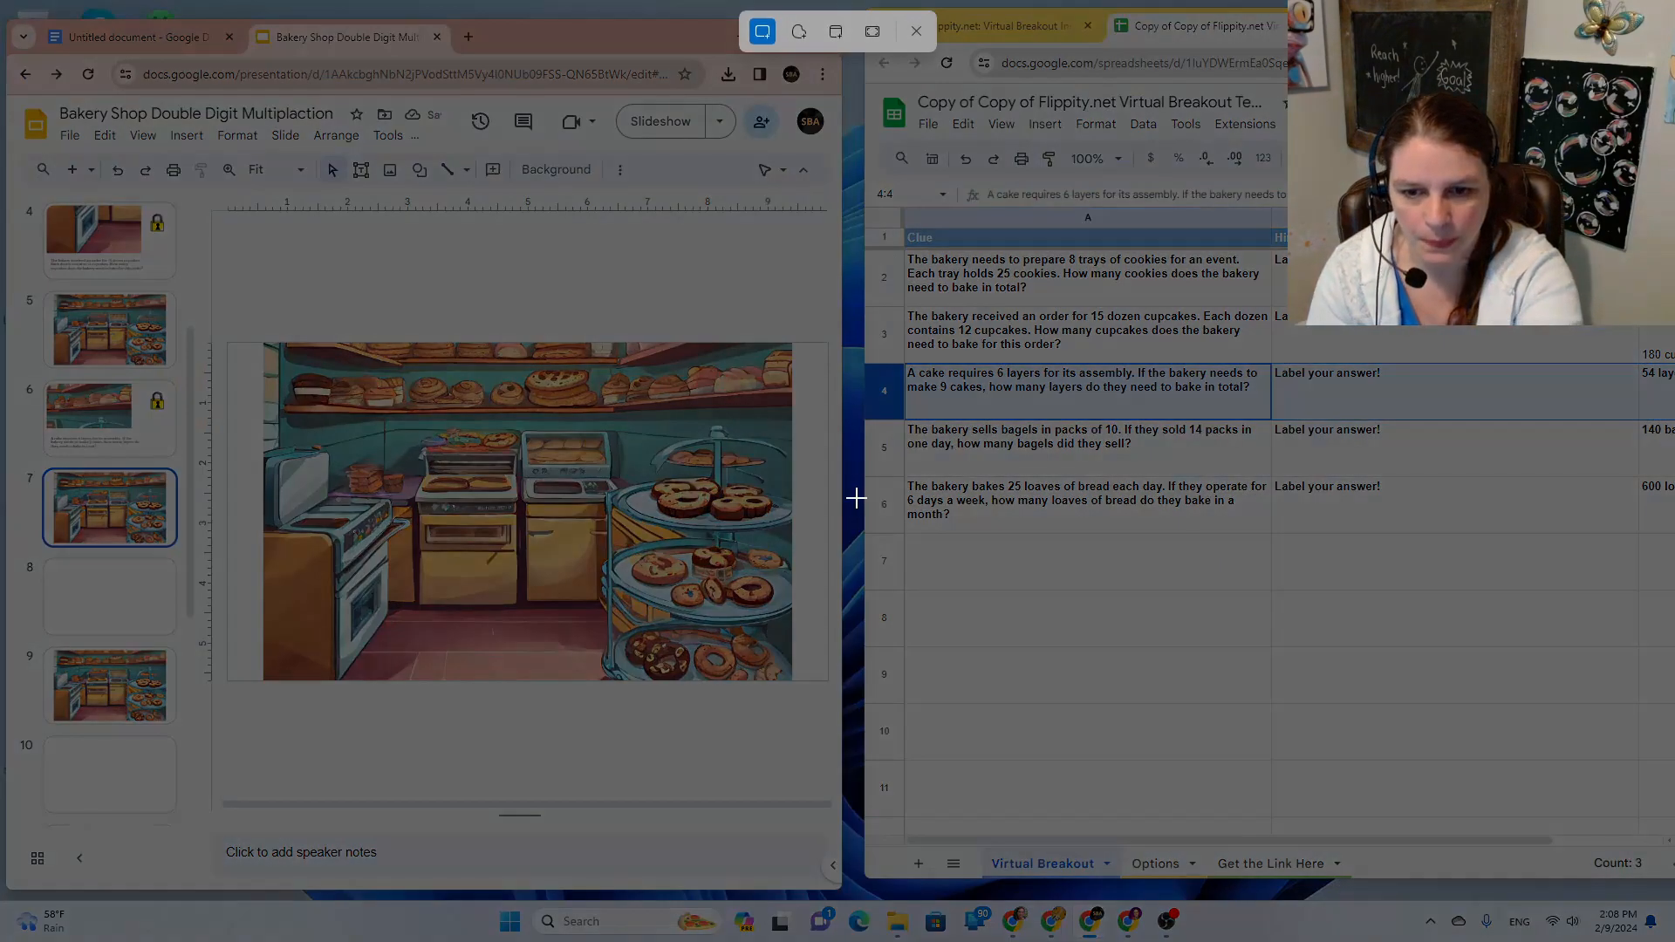
{"action": "left_click_drag", "start_coordinate": [563, 582], "coordinate": [792, 682]}
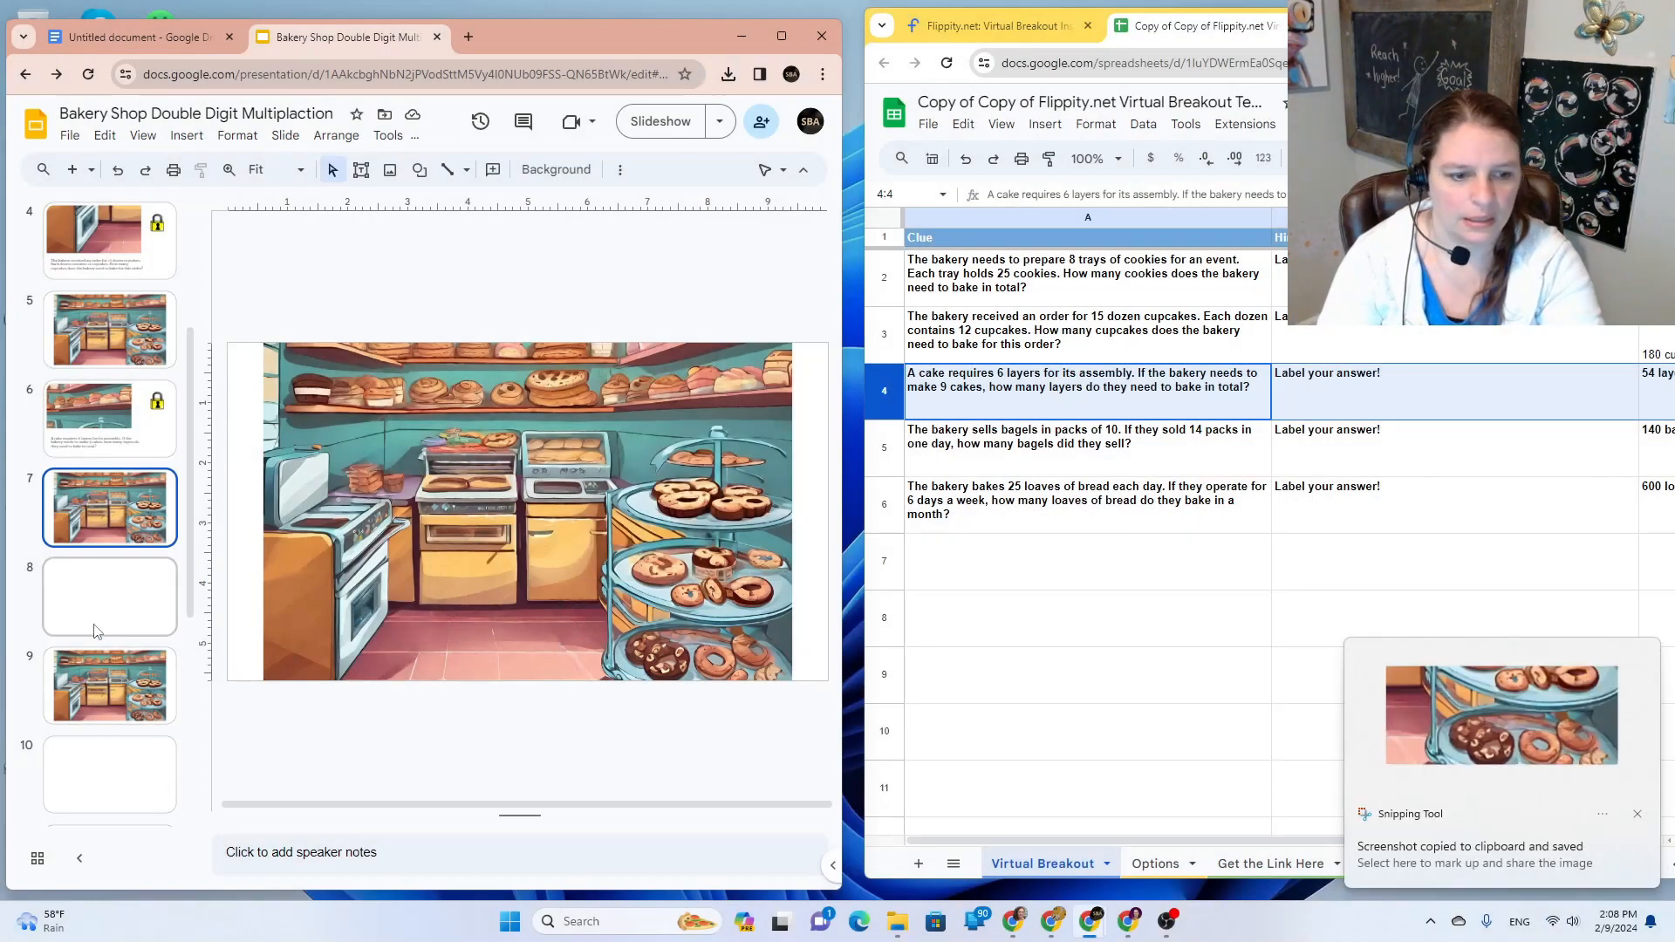
{"action": "left_click", "coordinate": [77, 609]}
{"action": "key", "text": "ctrl+v"}
Step: Crop the donut picture's left edge and enlarge it across the top of slide 8
{"action": "double_click", "coordinate": [297, 398]}
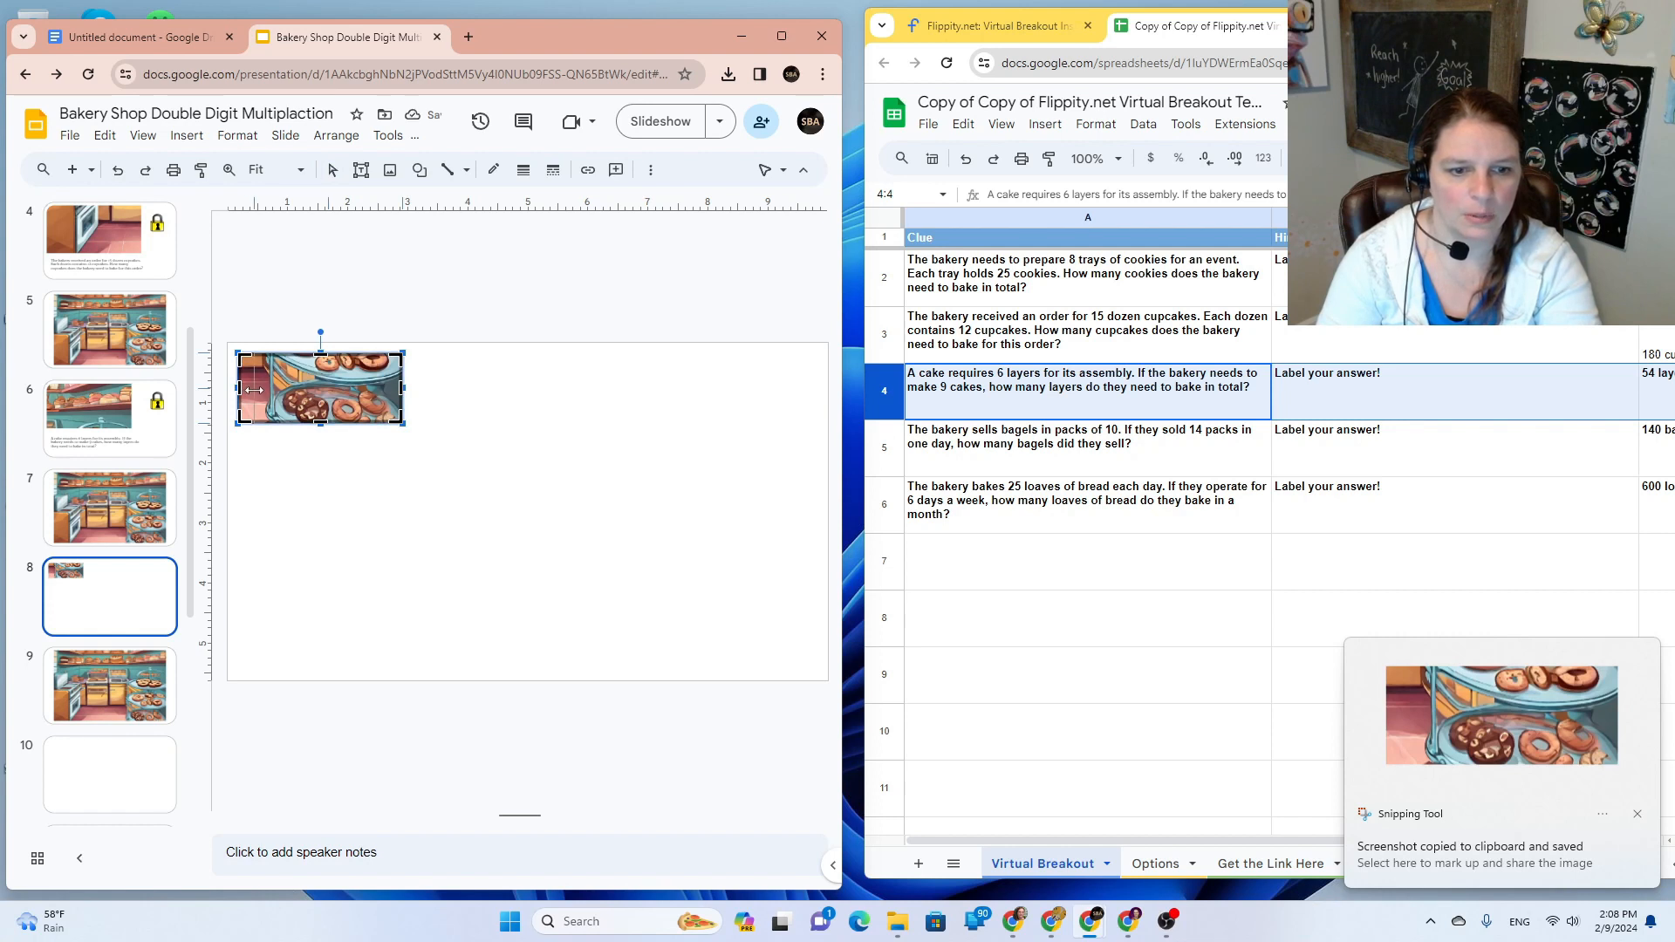
{"action": "mouse_move", "coordinate": [260, 389]}
{"action": "left_mouse_down"}
{"action": "mouse_move", "coordinate": [286, 377]}
{"action": "mouse_move", "coordinate": [241, 364]}
{"action": "left_mouse_up"}
{"action": "left_click", "coordinate": [399, 469]}
{"action": "left_click_drag", "start_coordinate": [366, 413], "coordinate": [694, 584]}
{"action": "left_click", "coordinate": [587, 654]}
Step: Select the cake question text box and lock on slide 6 to copy them
{"action": "left_click", "coordinate": [105, 417]}
{"action": "left_click", "coordinate": [349, 602]}
{"action": "left_click", "coordinate": [737, 446], "text": "shift"}
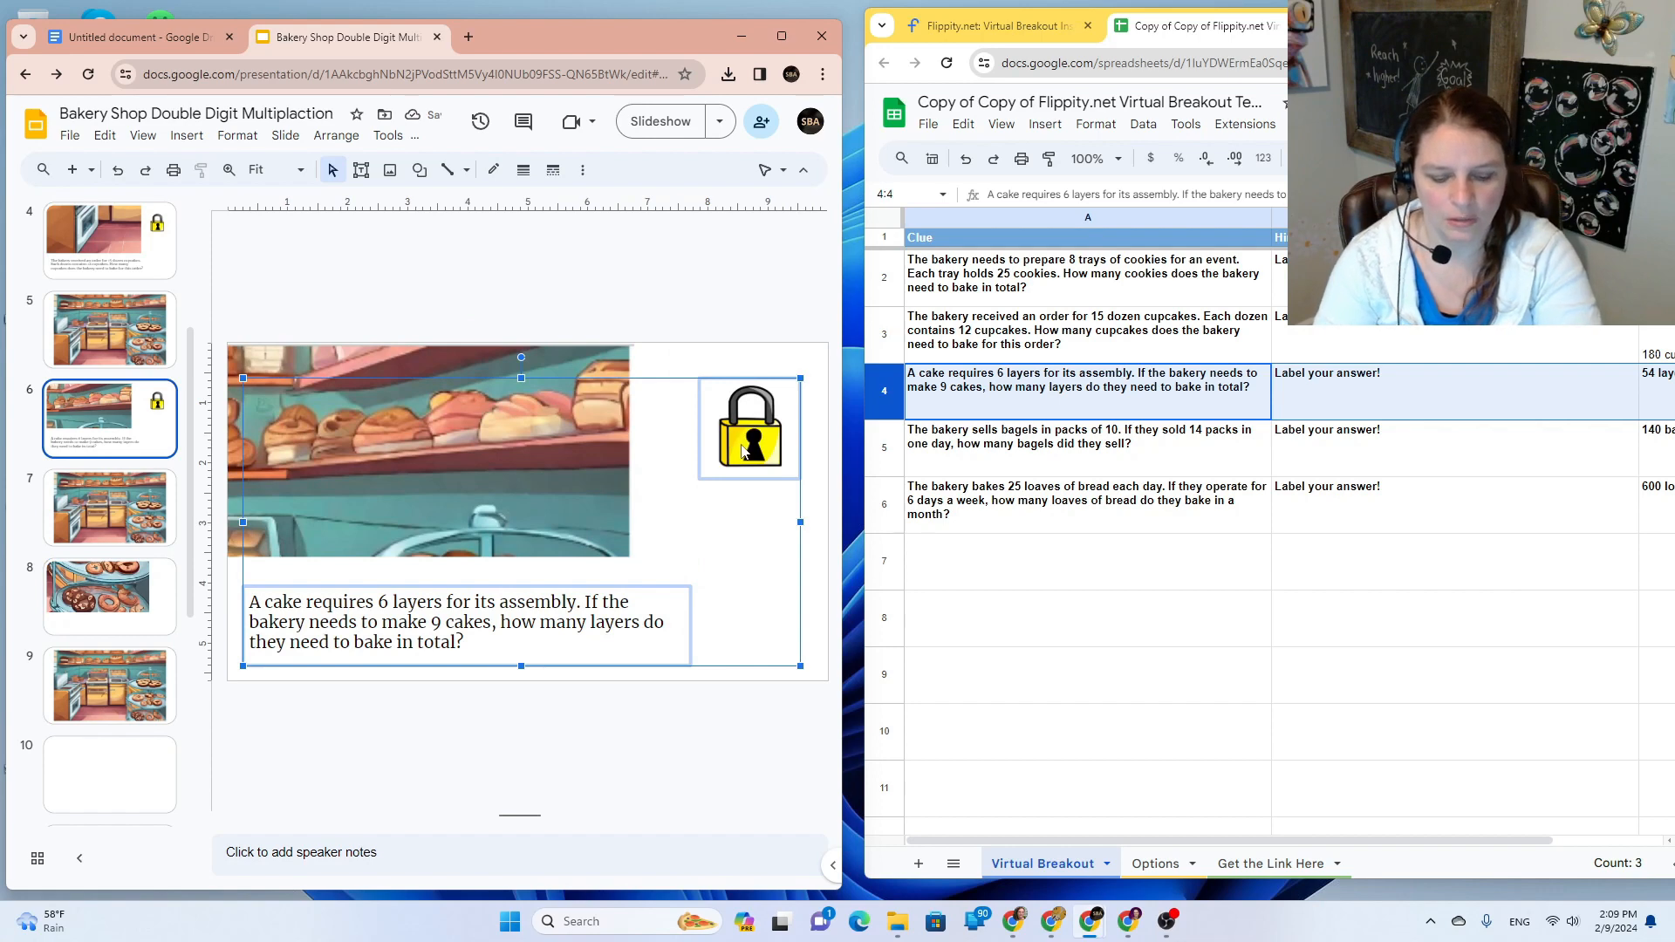
{"action": "left_click", "coordinate": [160, 621]}
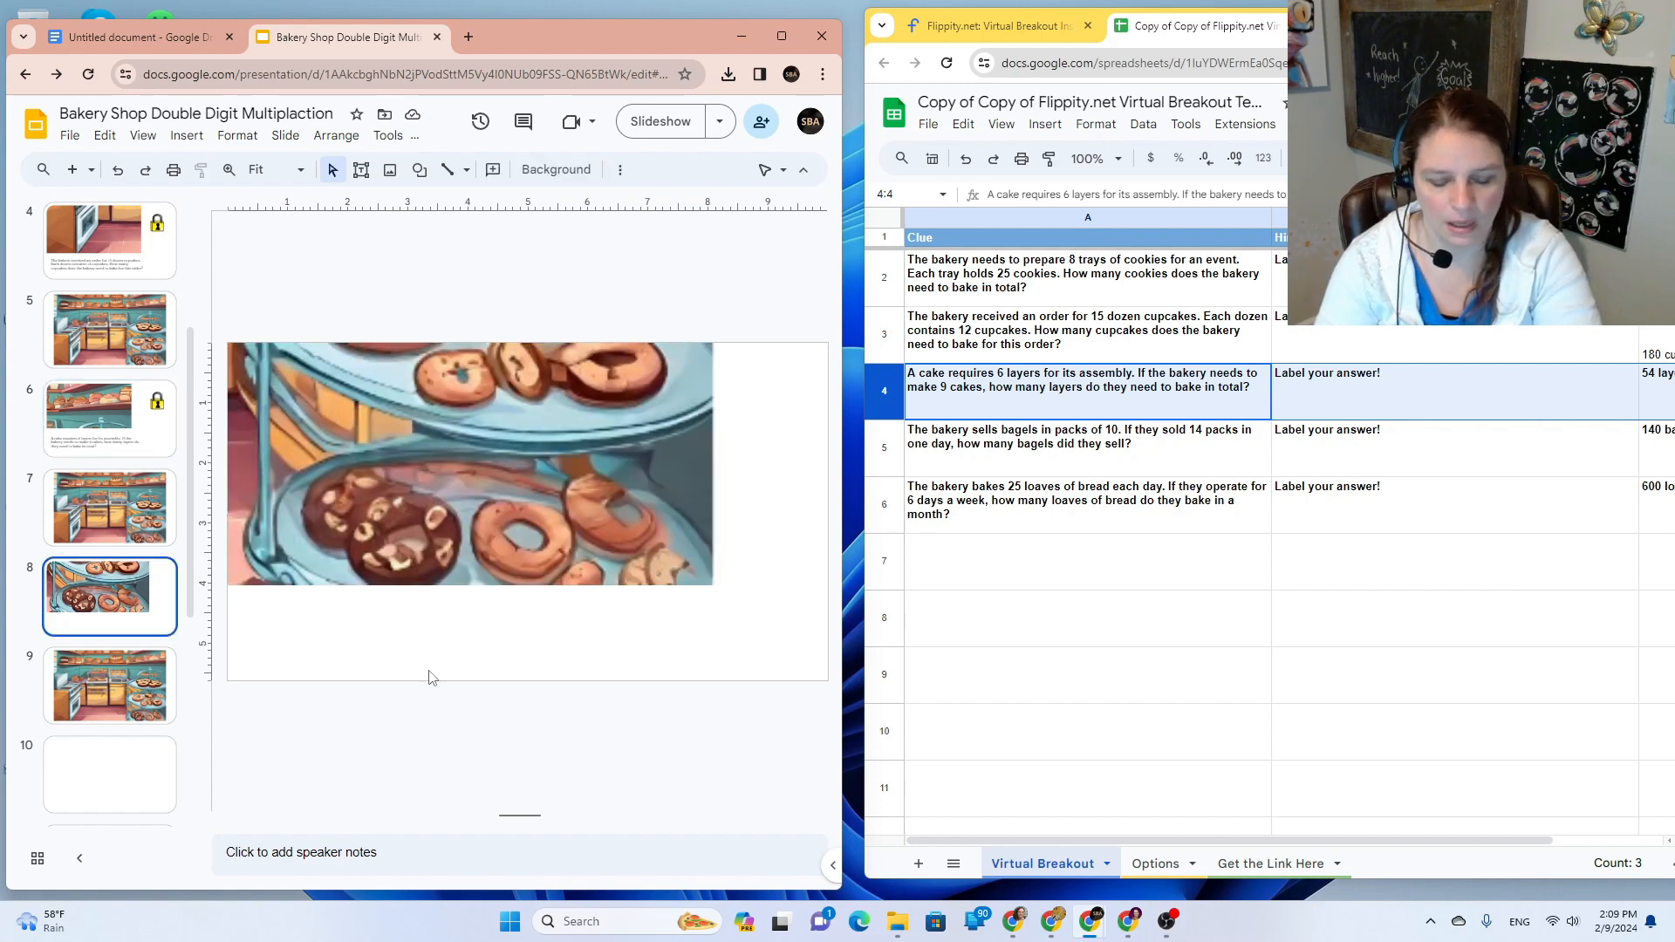
Step: Paste the cake question and lock onto slide 8, and copy the bagels question from cell A5
{"action": "key", "text": "ctrl+v"}
{"action": "double_click", "coordinate": [990, 446]}
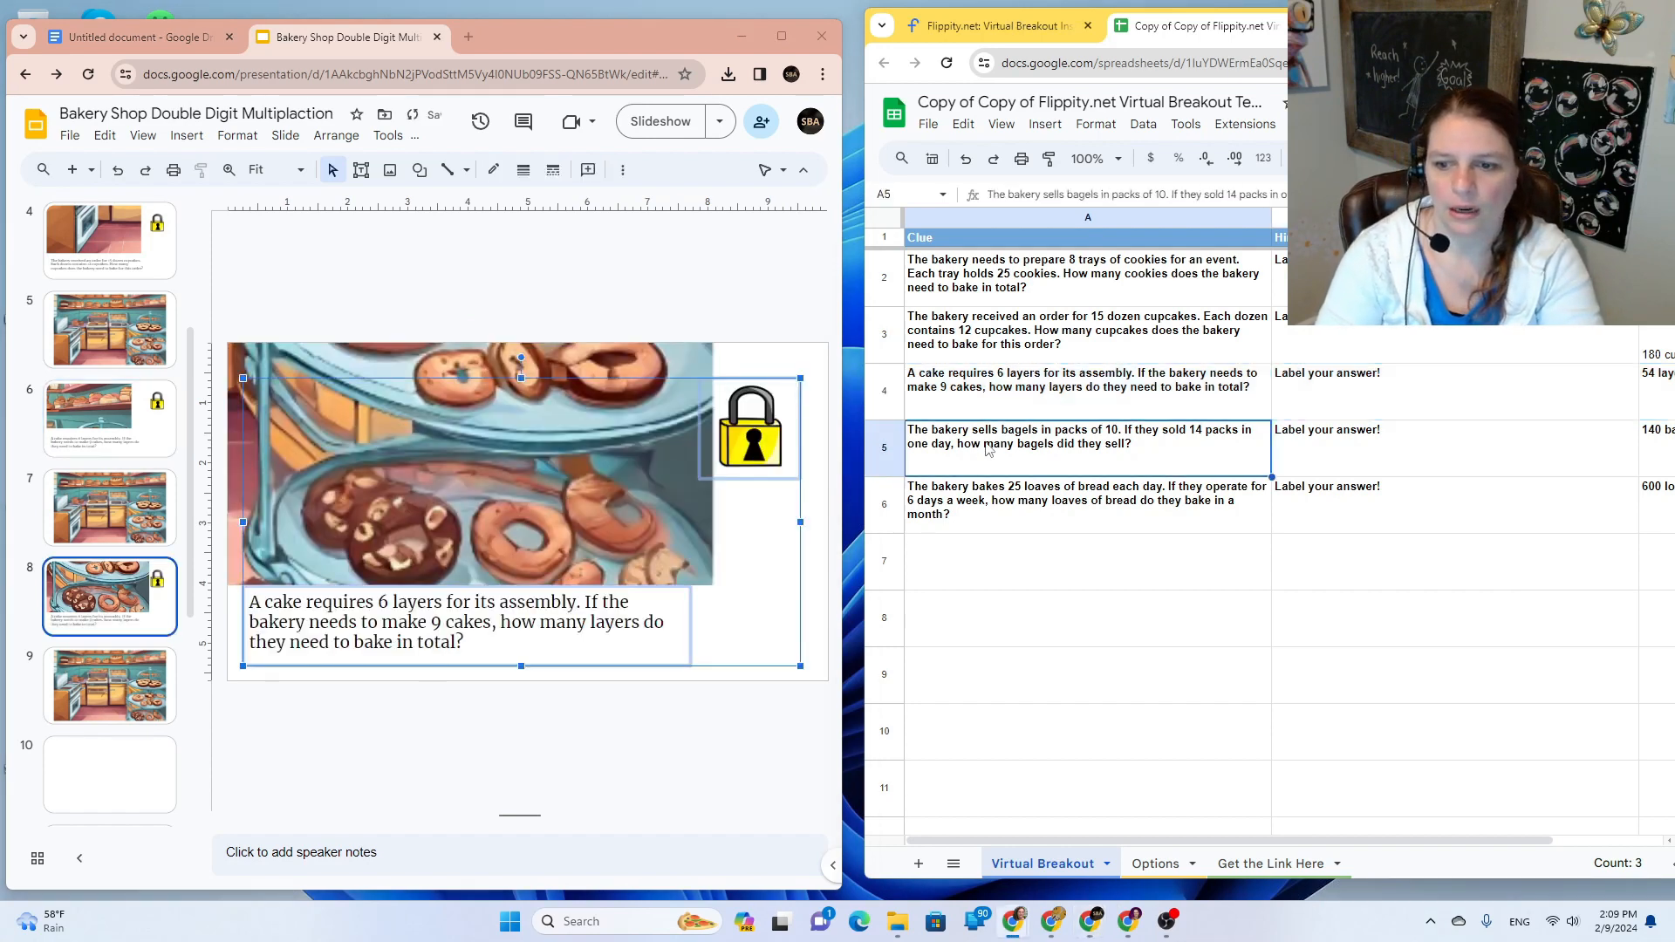
{"action": "double_click", "coordinate": [983, 429]}
{"action": "triple_click", "coordinate": [988, 434]}
{"action": "key", "text": "ctrl+c"}
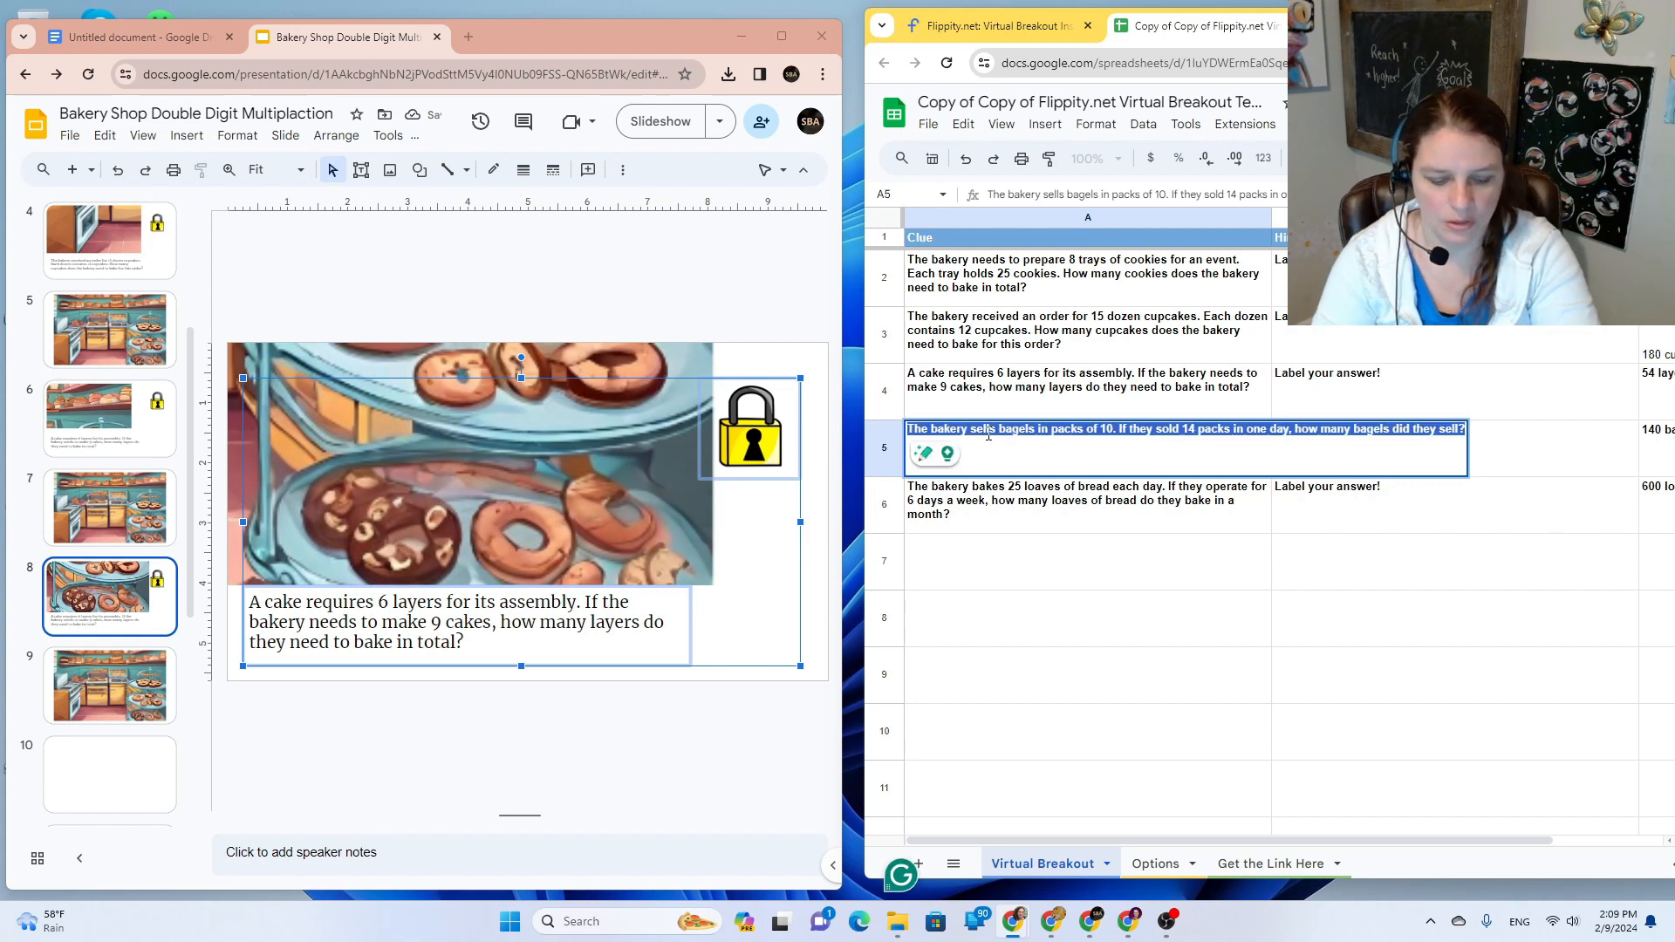
Step: Replace slide 8's cake question text with the bagels-in-packs-of-10 question
{"action": "left_click", "coordinate": [468, 630]}
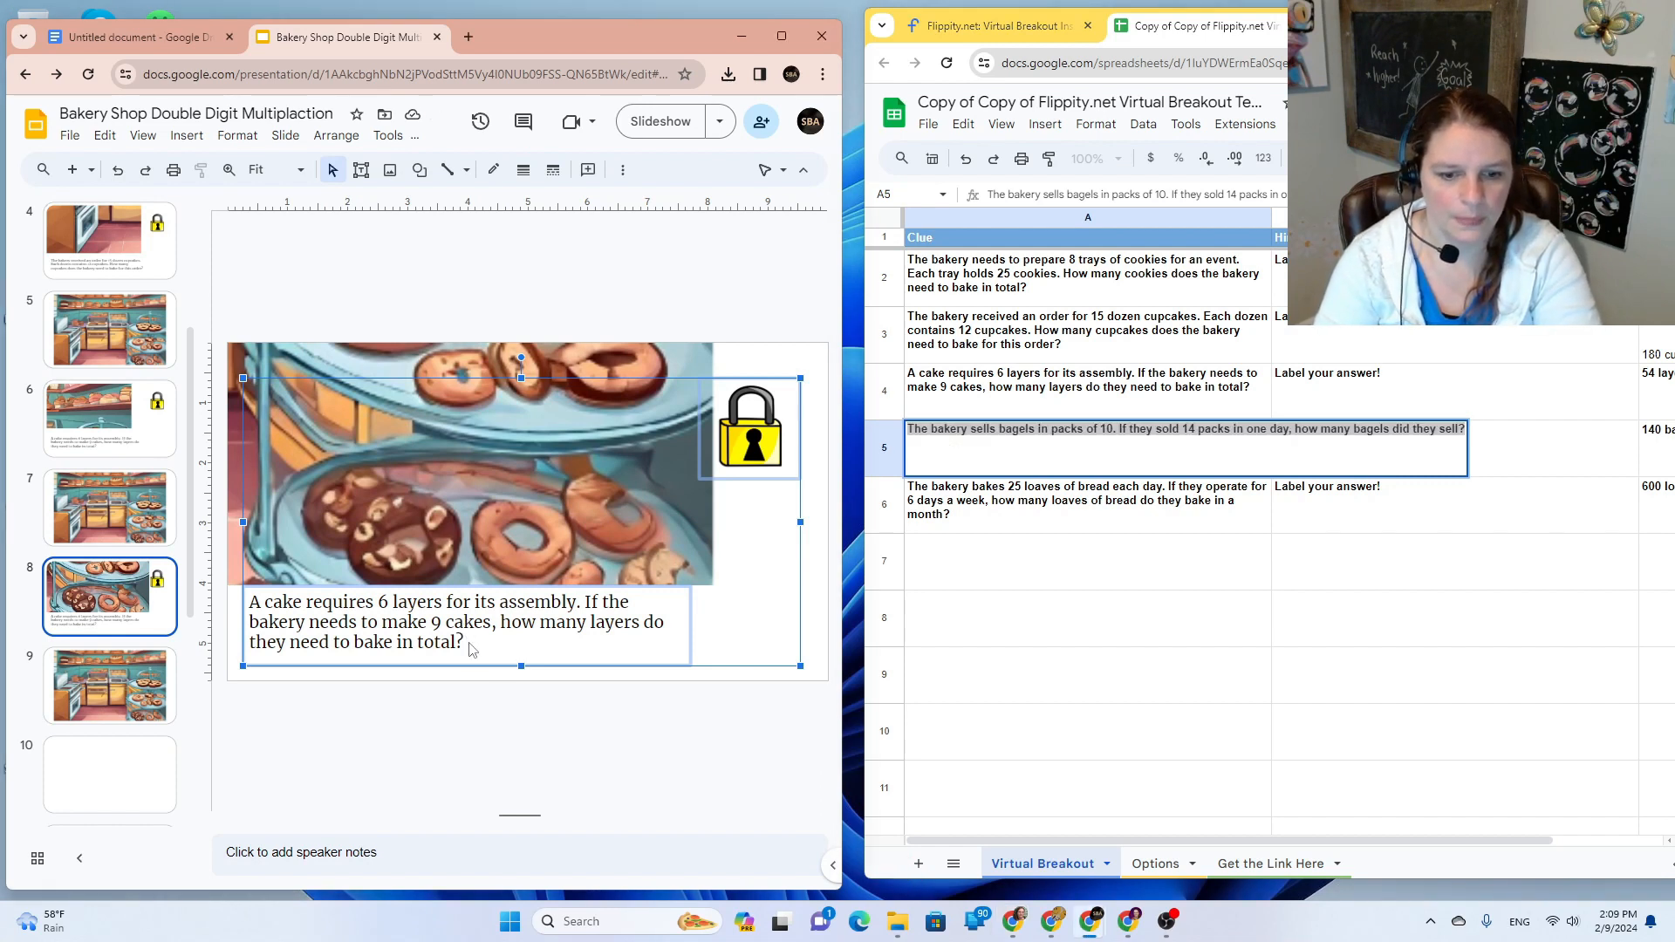
{"action": "left_click", "coordinate": [748, 674]}
{"action": "left_click", "coordinate": [563, 645]}
{"action": "left_click_drag", "start_coordinate": [563, 645], "coordinate": [224, 595]}
{"action": "key", "text": "ctrl+v"}
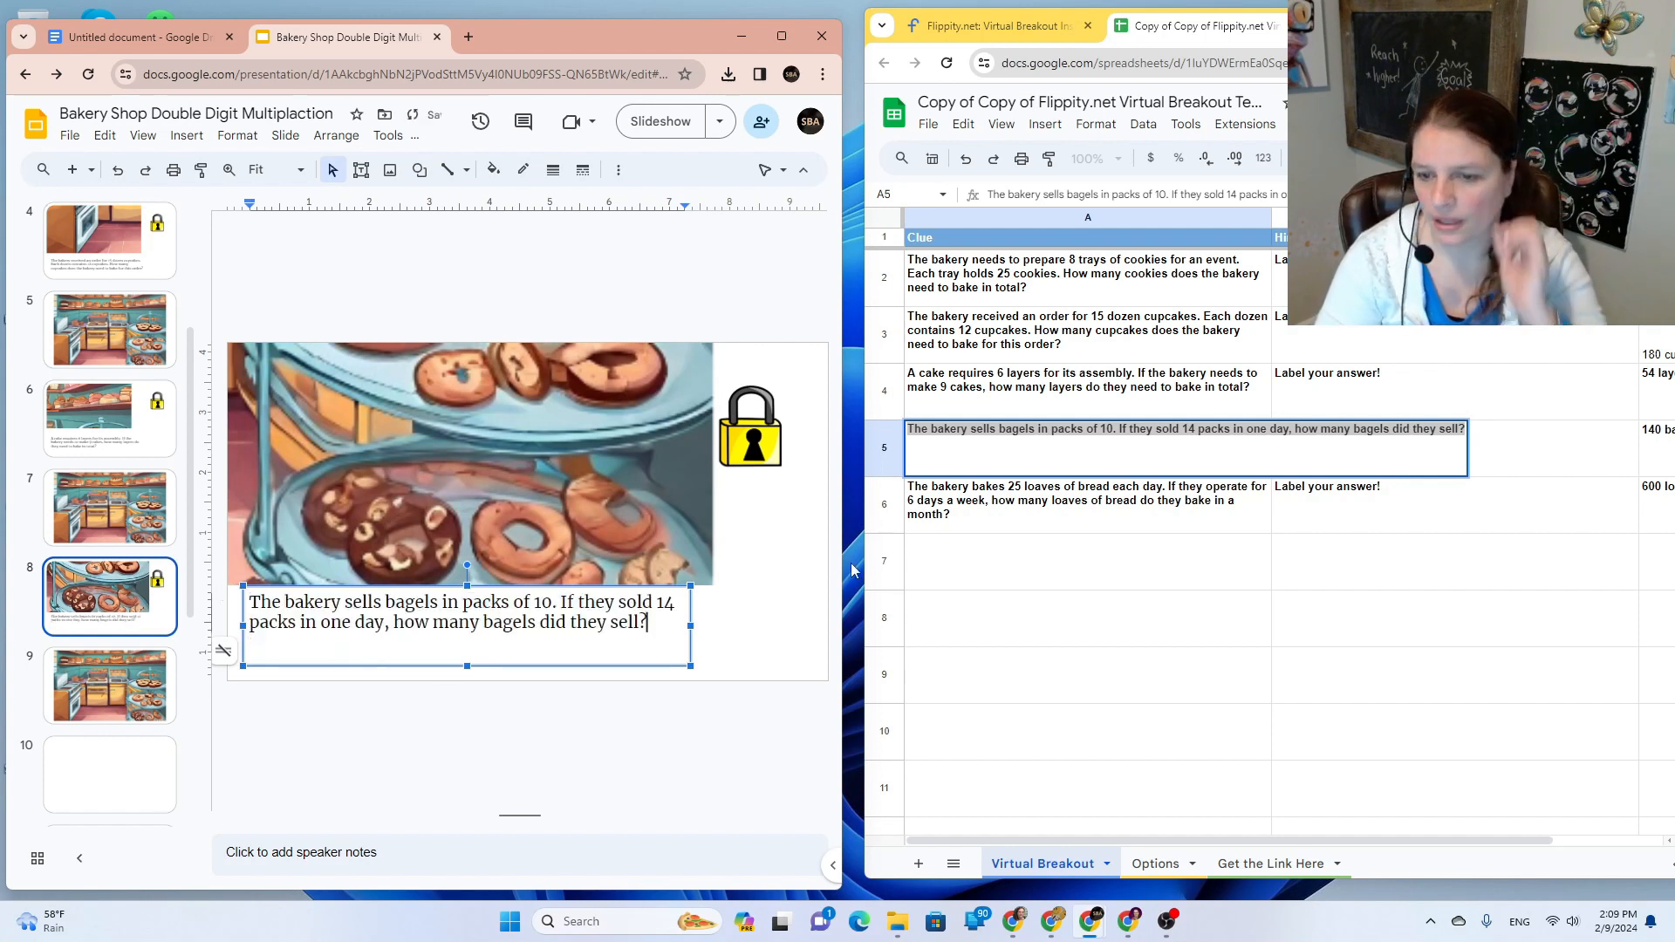
{"action": "left_click", "coordinate": [990, 597]}
Step: Make a copy of the breakout spreadsheet named 'bagel'
{"action": "left_click", "coordinate": [929, 123]}
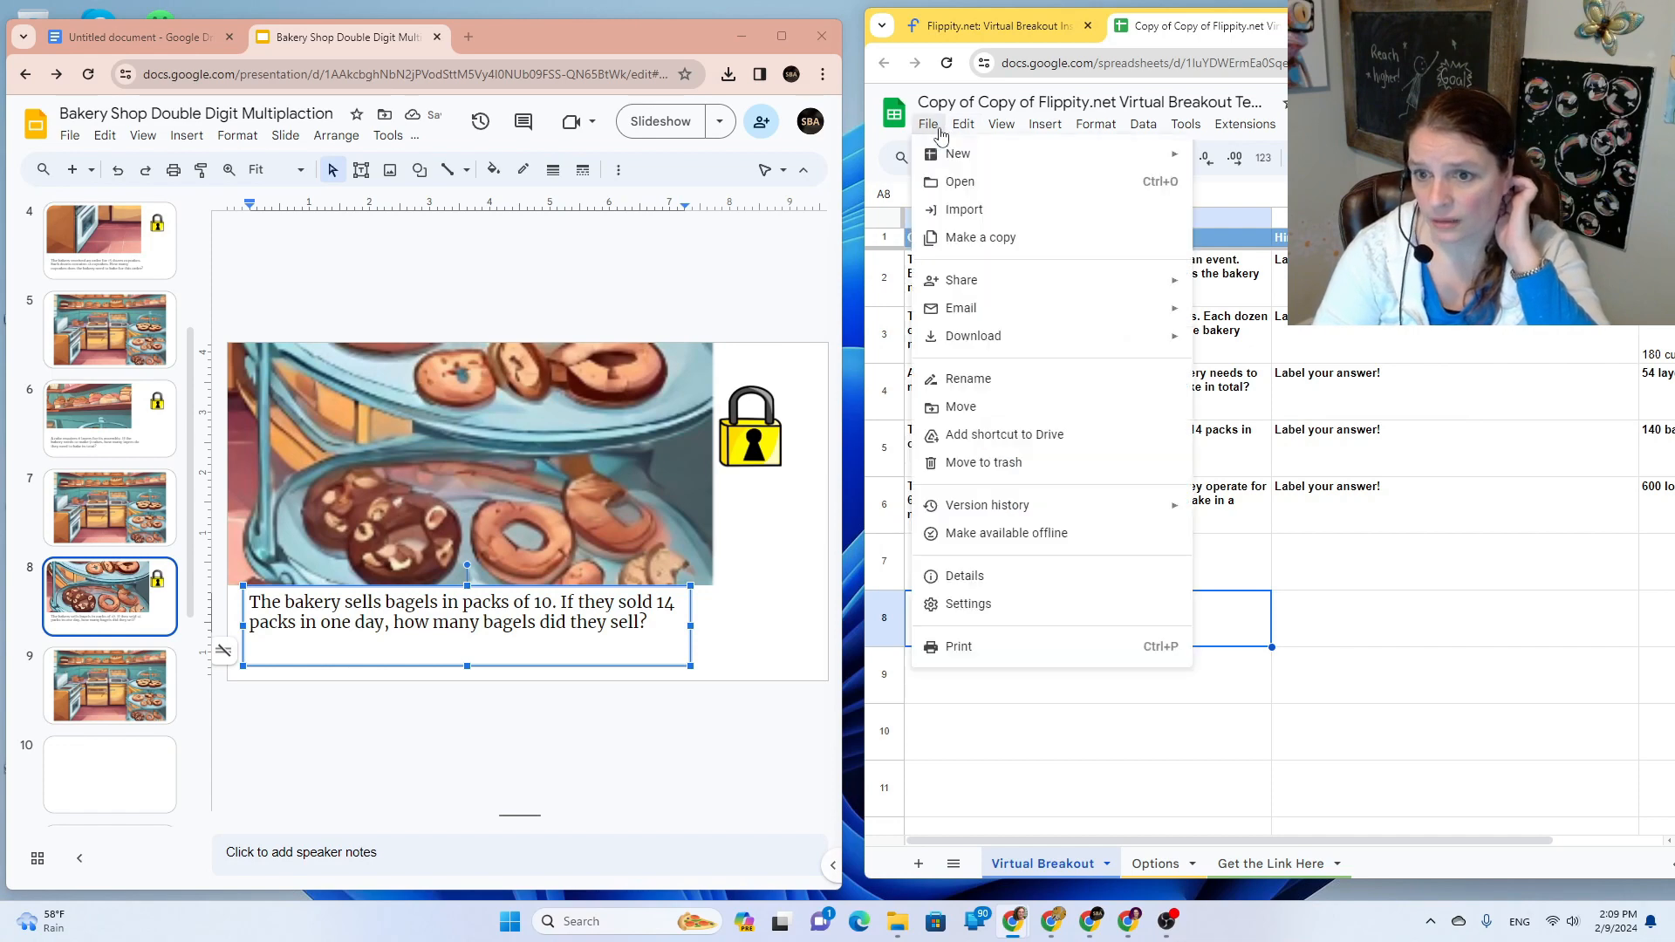
{"action": "left_click", "coordinate": [991, 243]}
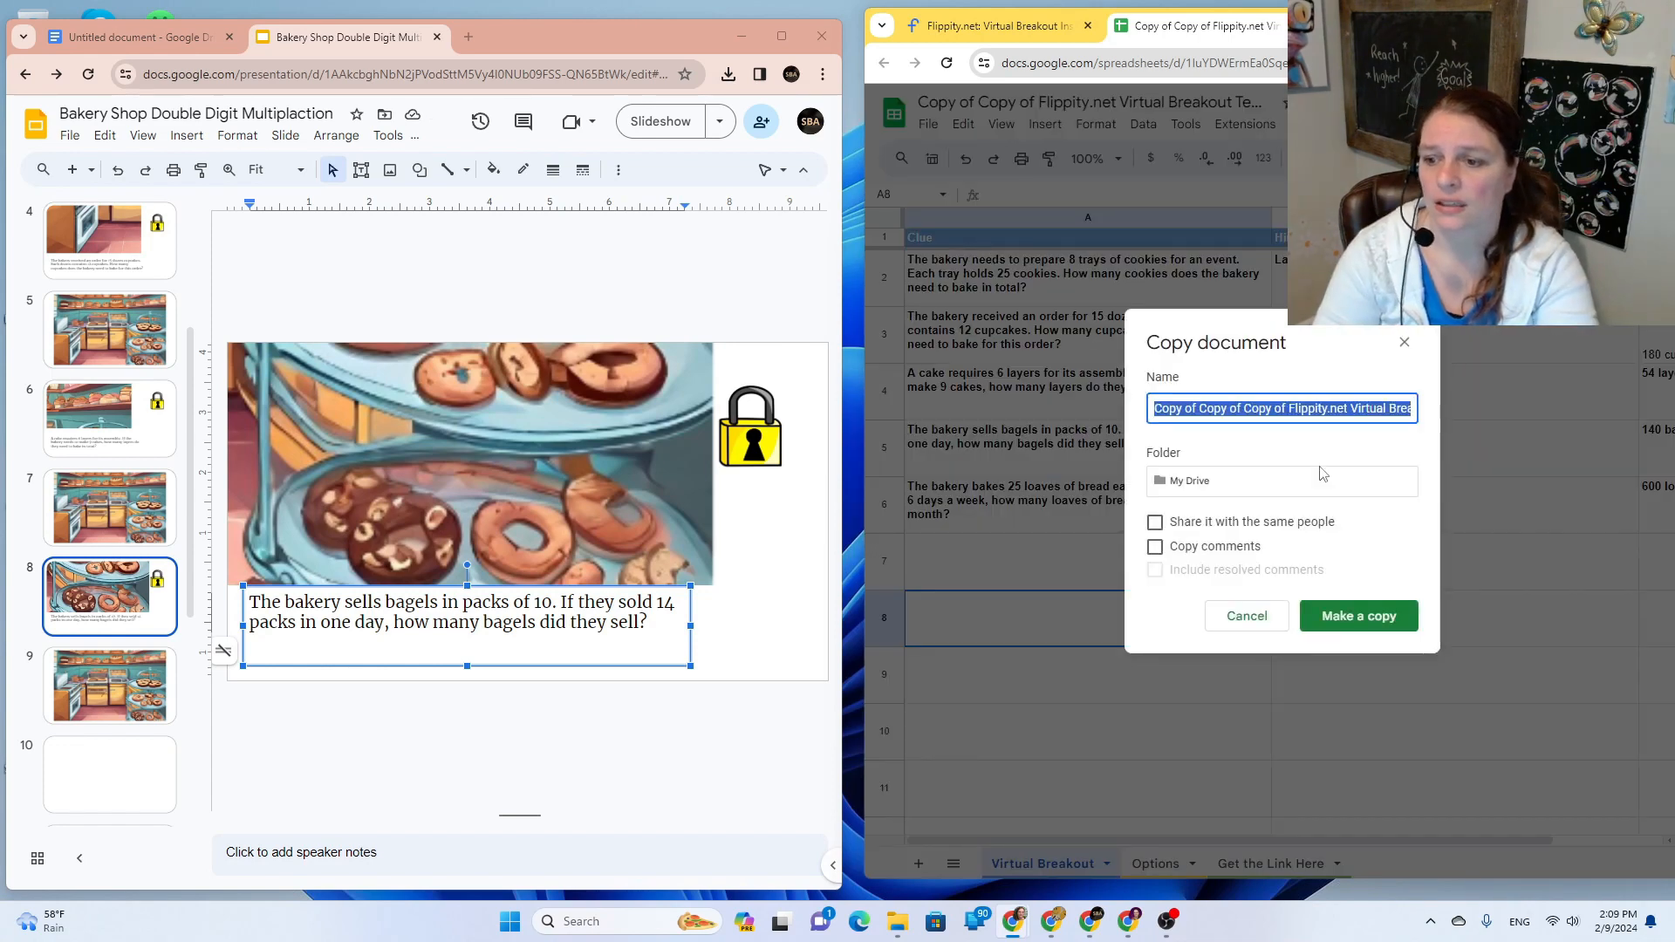
{"action": "type", "text": "bagel"}
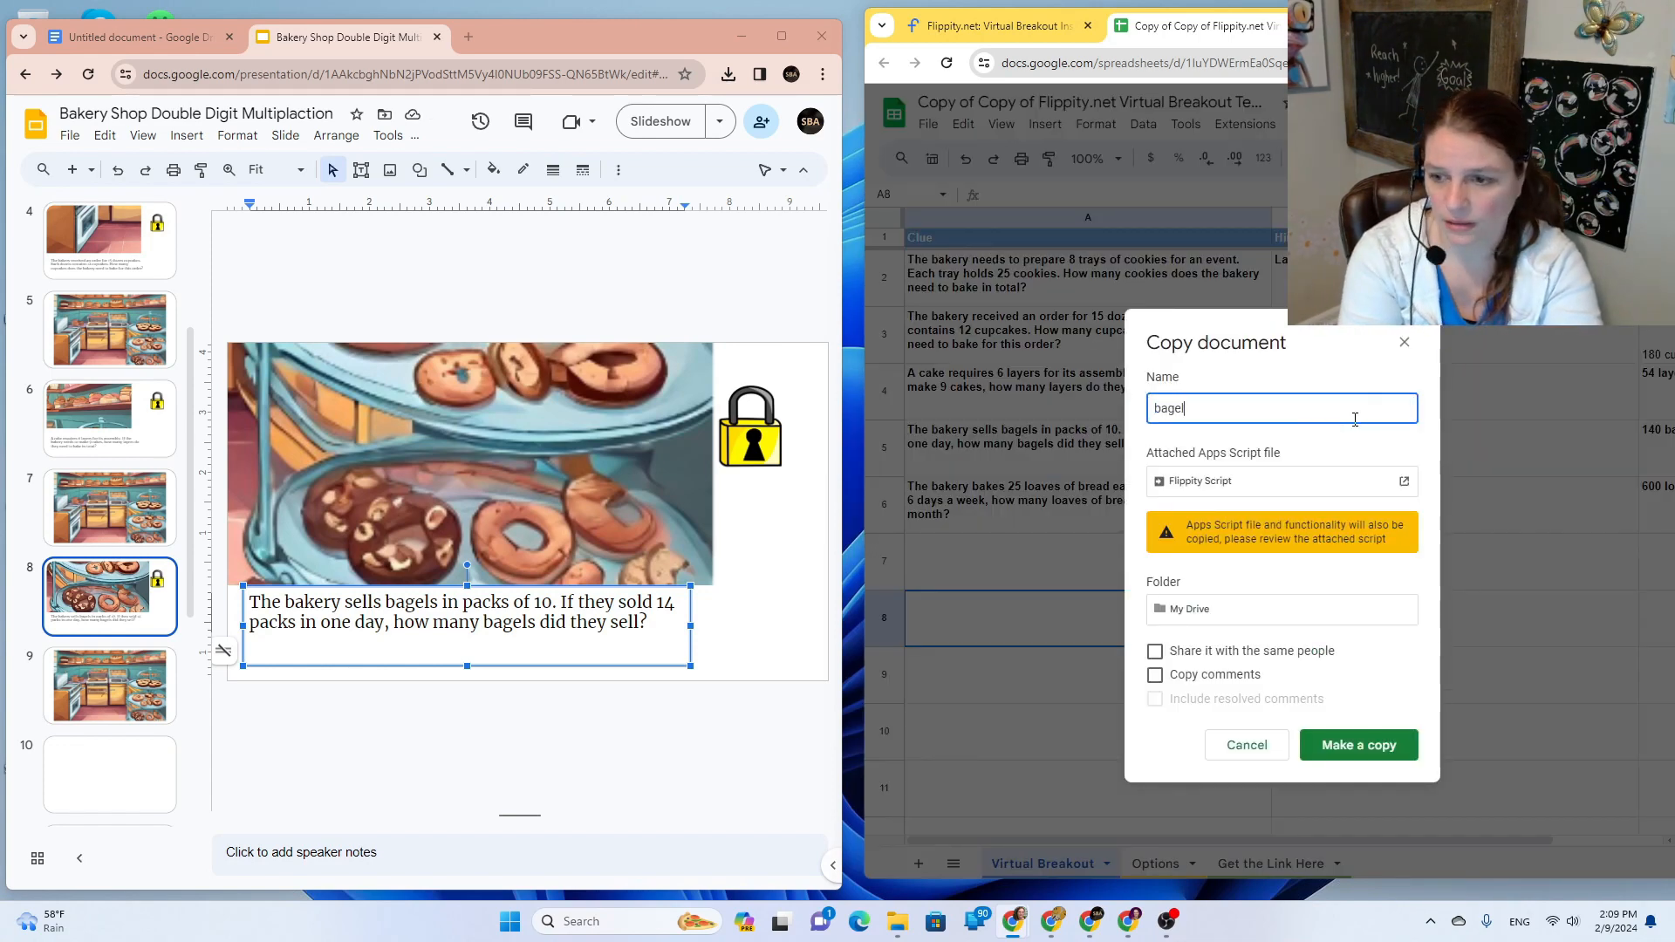
{"action": "key", "text": "Return"}
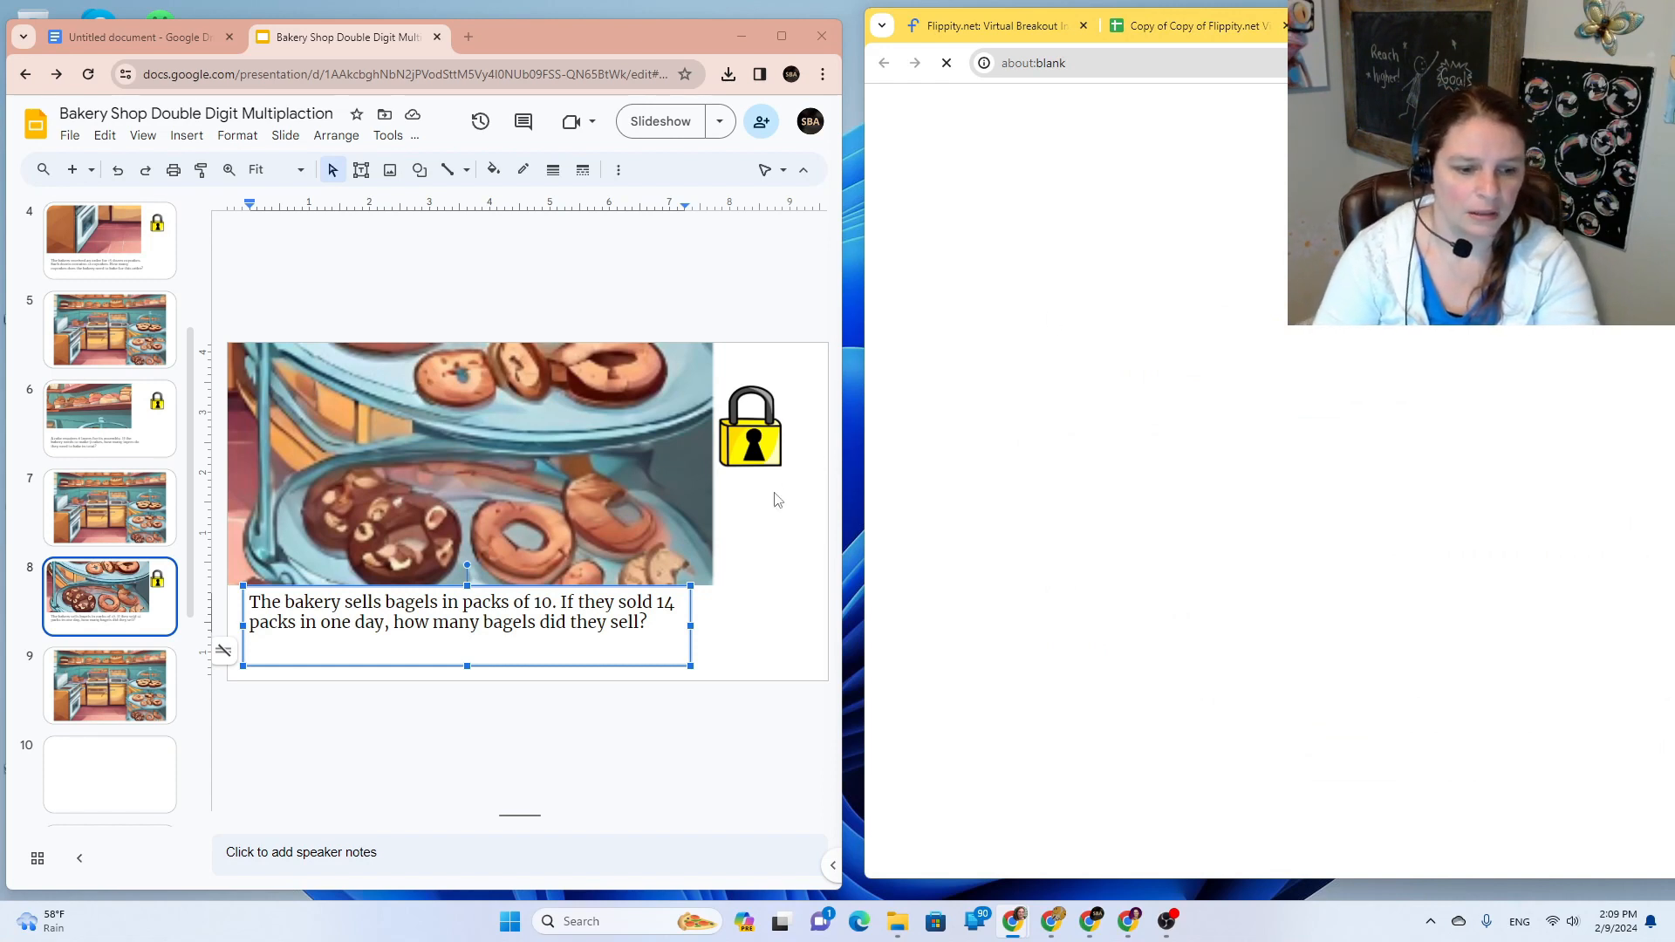
Step: Set the Options sheet's Done Text in B7 to slide 9's web address
{"action": "left_click", "coordinate": [131, 673]}
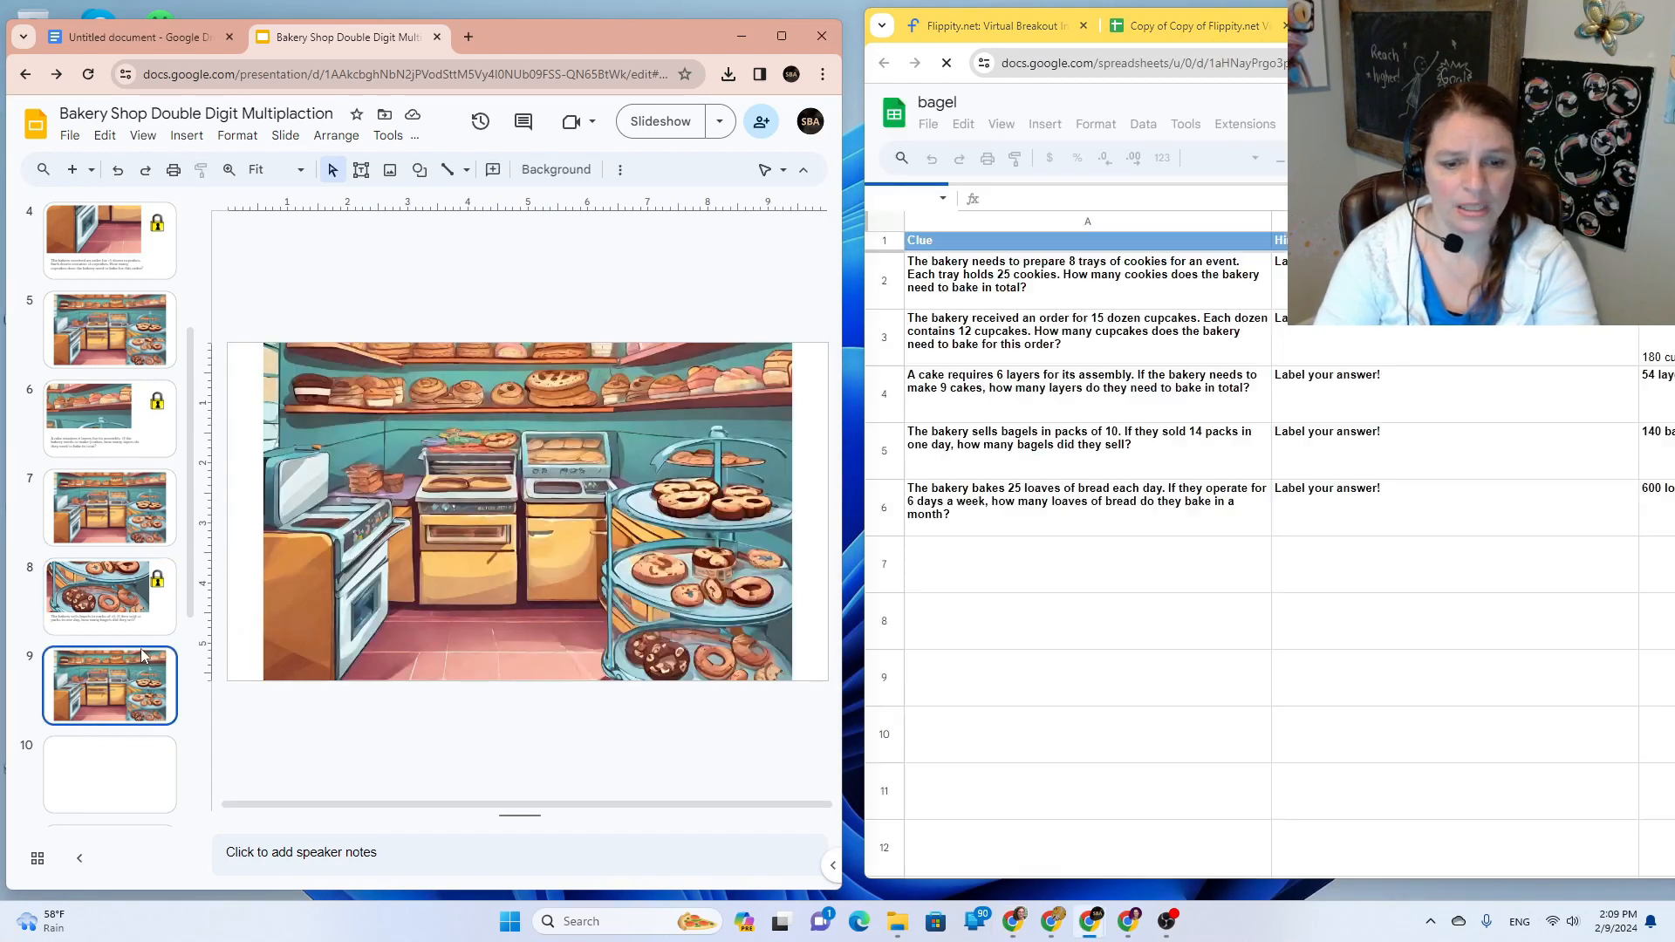
{"action": "right_click", "coordinate": [406, 80]}
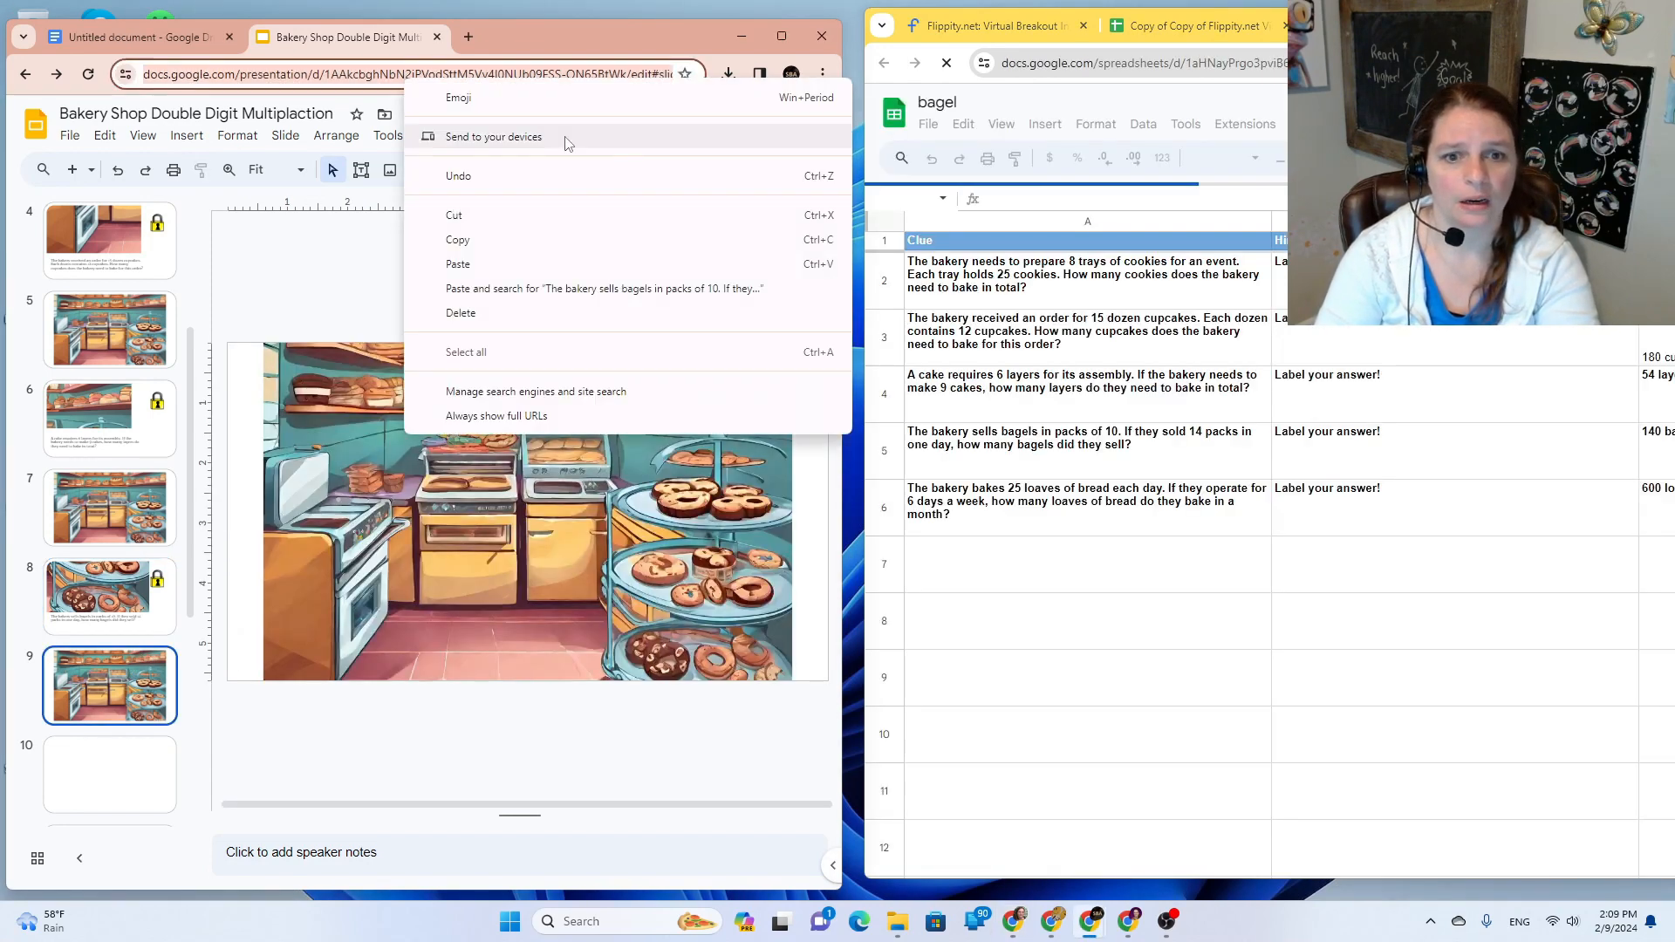
{"action": "left_click", "coordinate": [566, 249]}
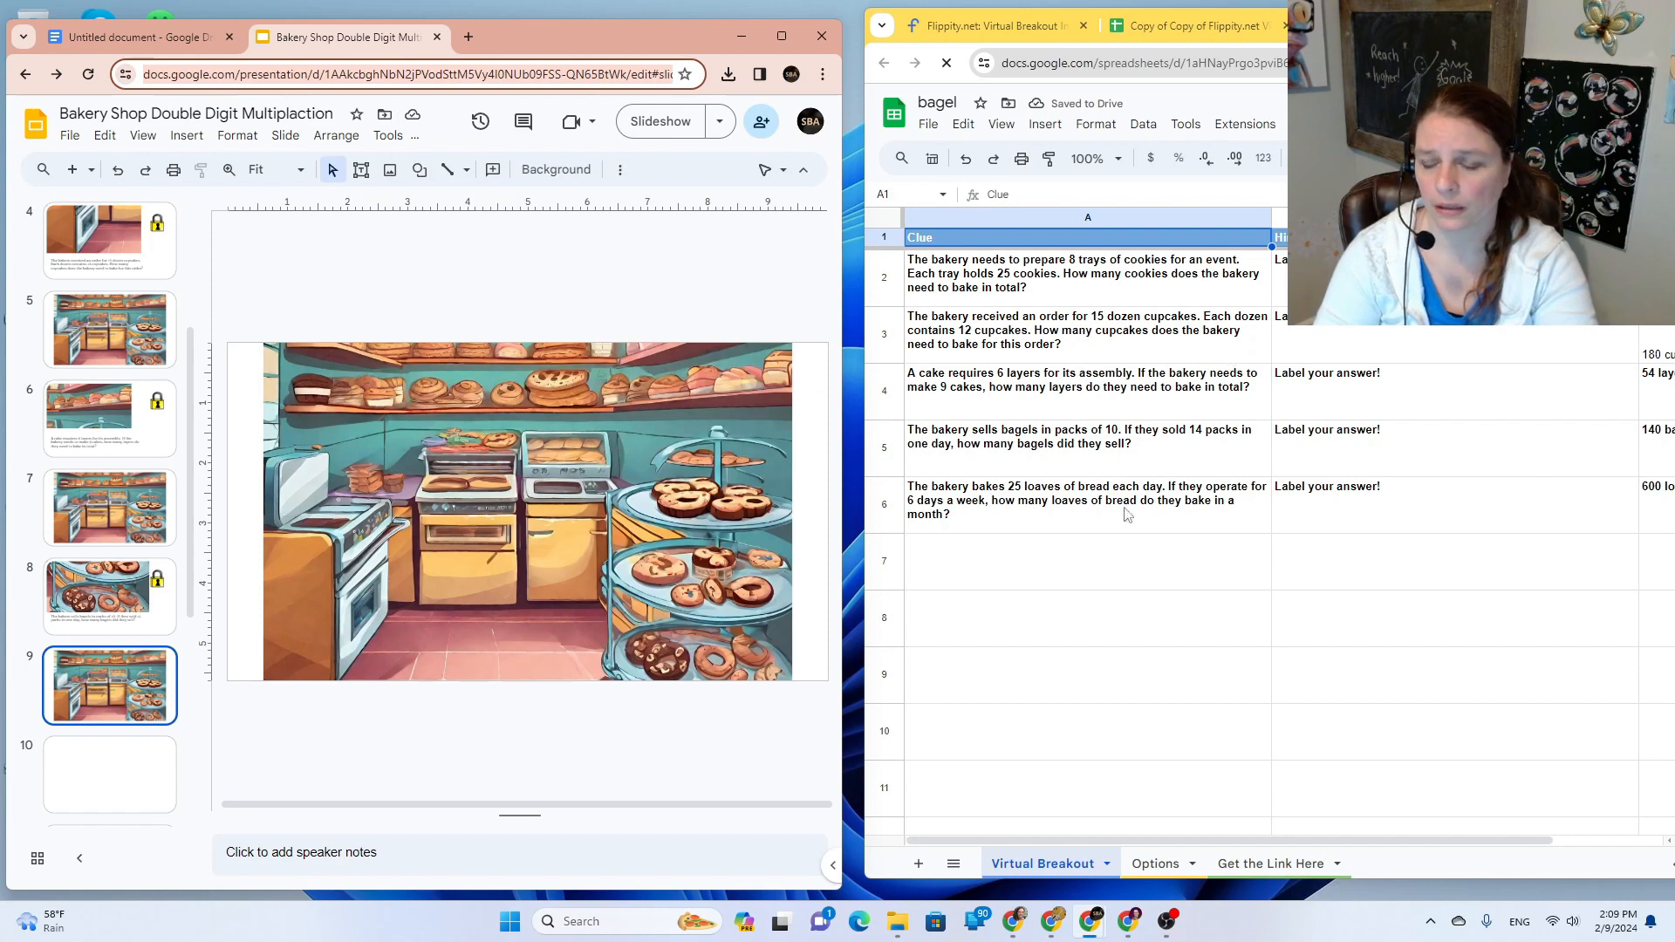
{"action": "left_click", "coordinate": [1155, 864]}
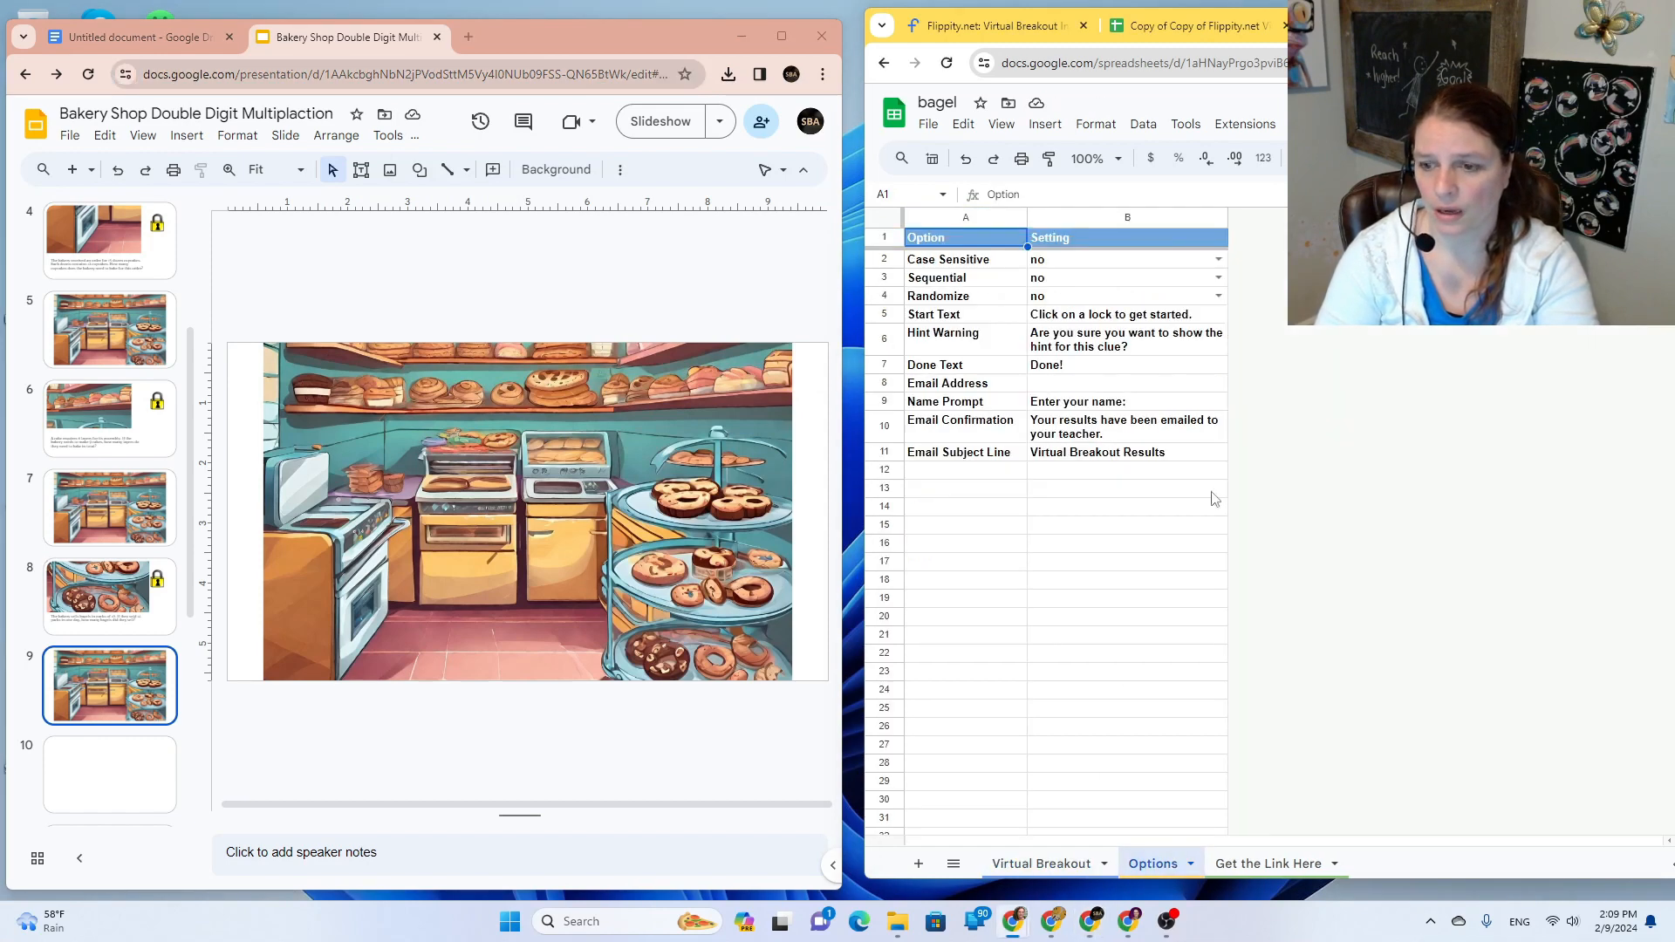
{"action": "left_click", "coordinate": [1066, 371]}
{"action": "key", "text": "ctrl+v"}
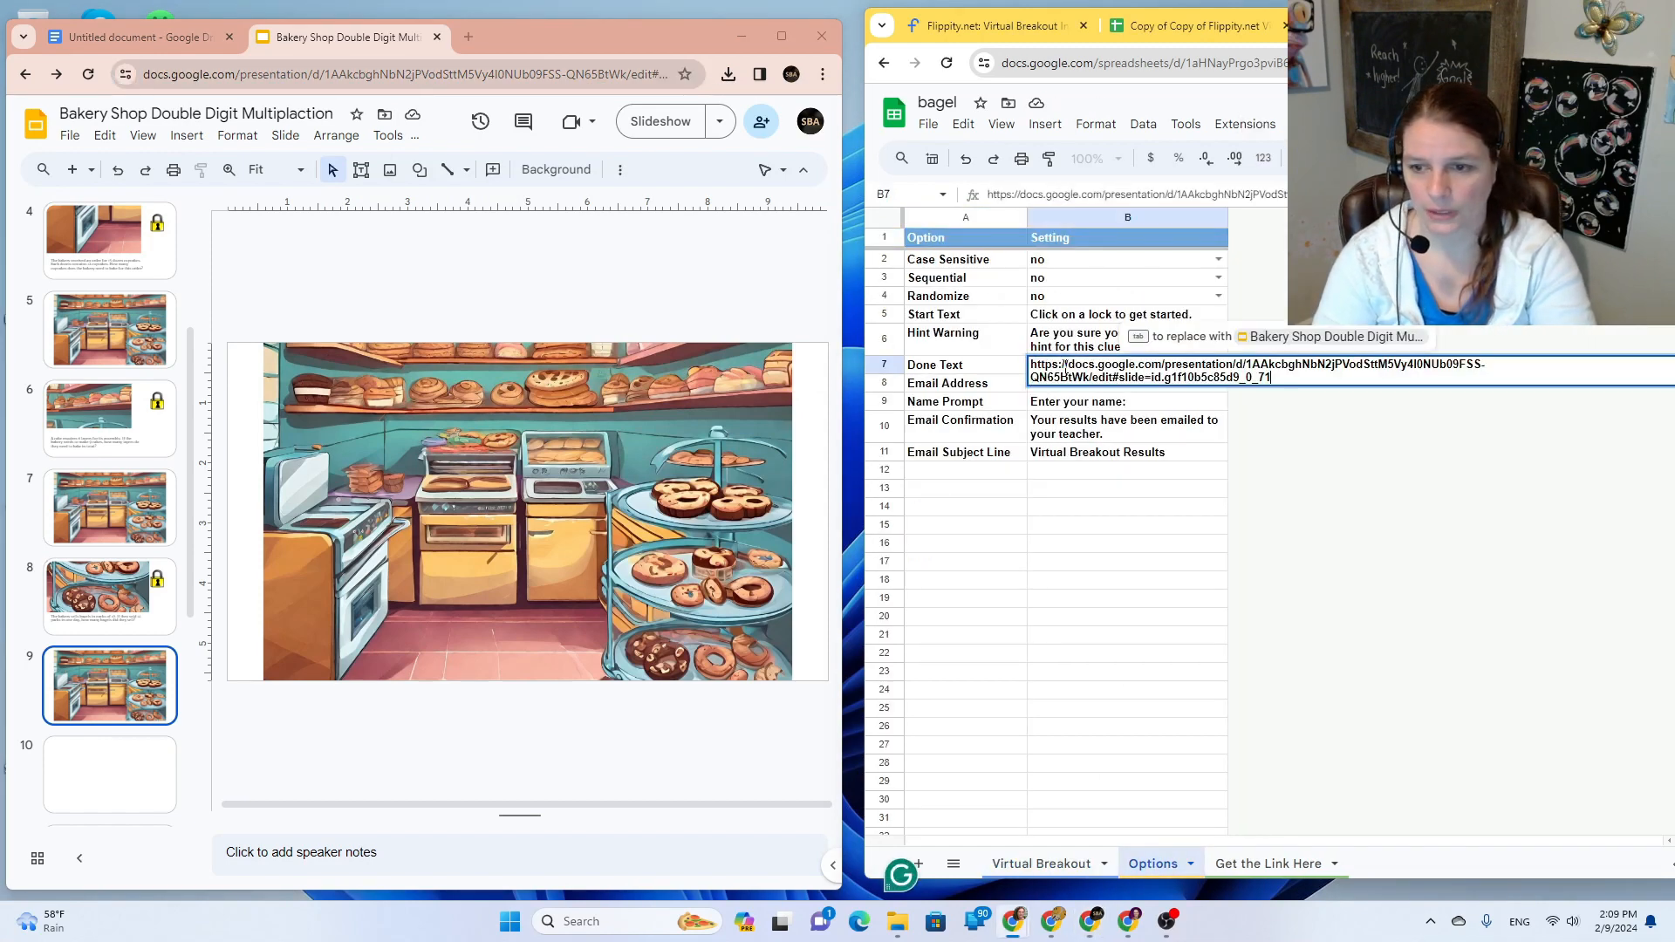
{"action": "key", "text": "Return"}
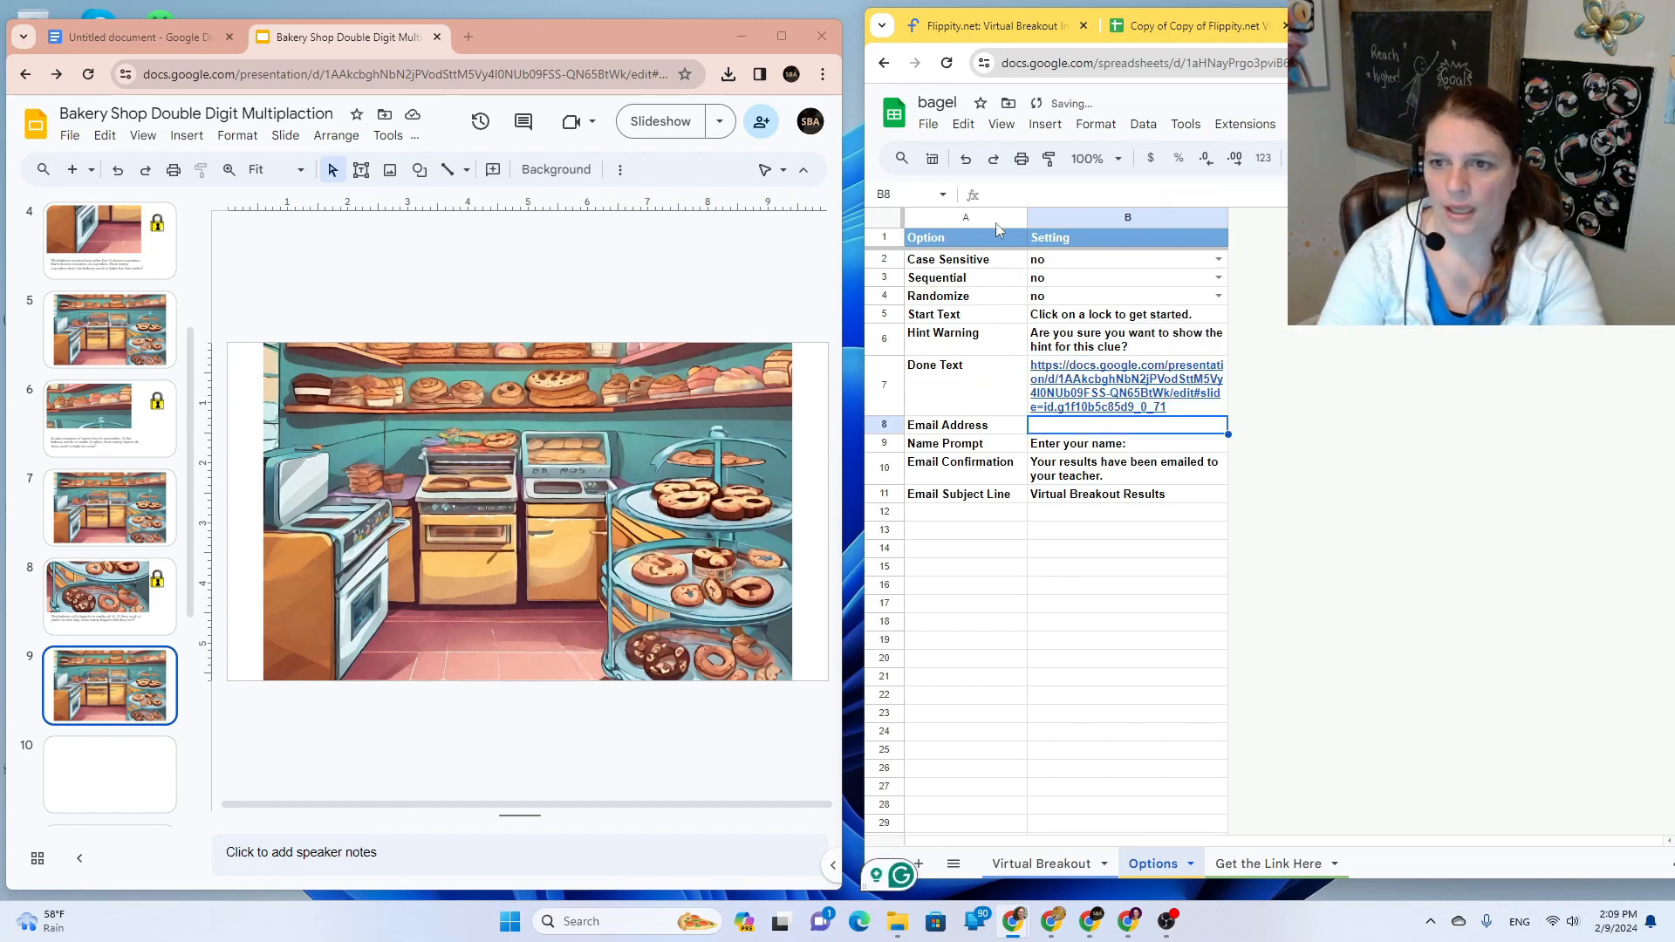
Step: Clear the cookies, cupcakes, cake and bread clues from the Virtual Breakout sheet
{"action": "left_click", "coordinate": [1033, 863]}
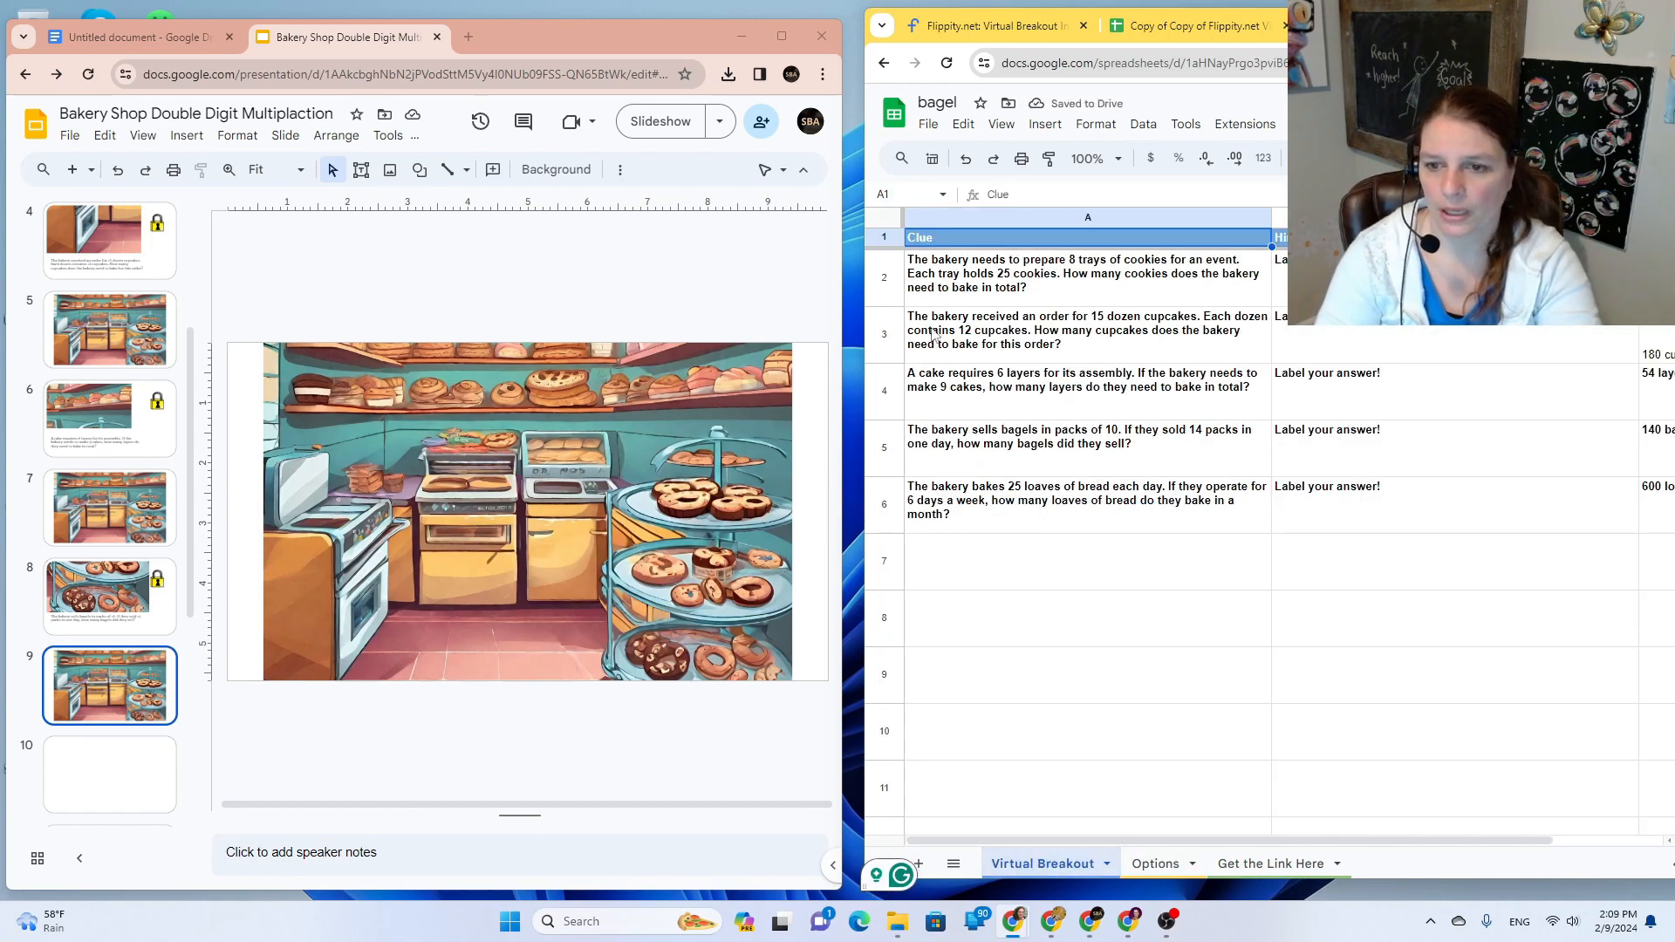
{"action": "left_click", "coordinate": [893, 276]}
{"action": "key", "text": "Delete"}
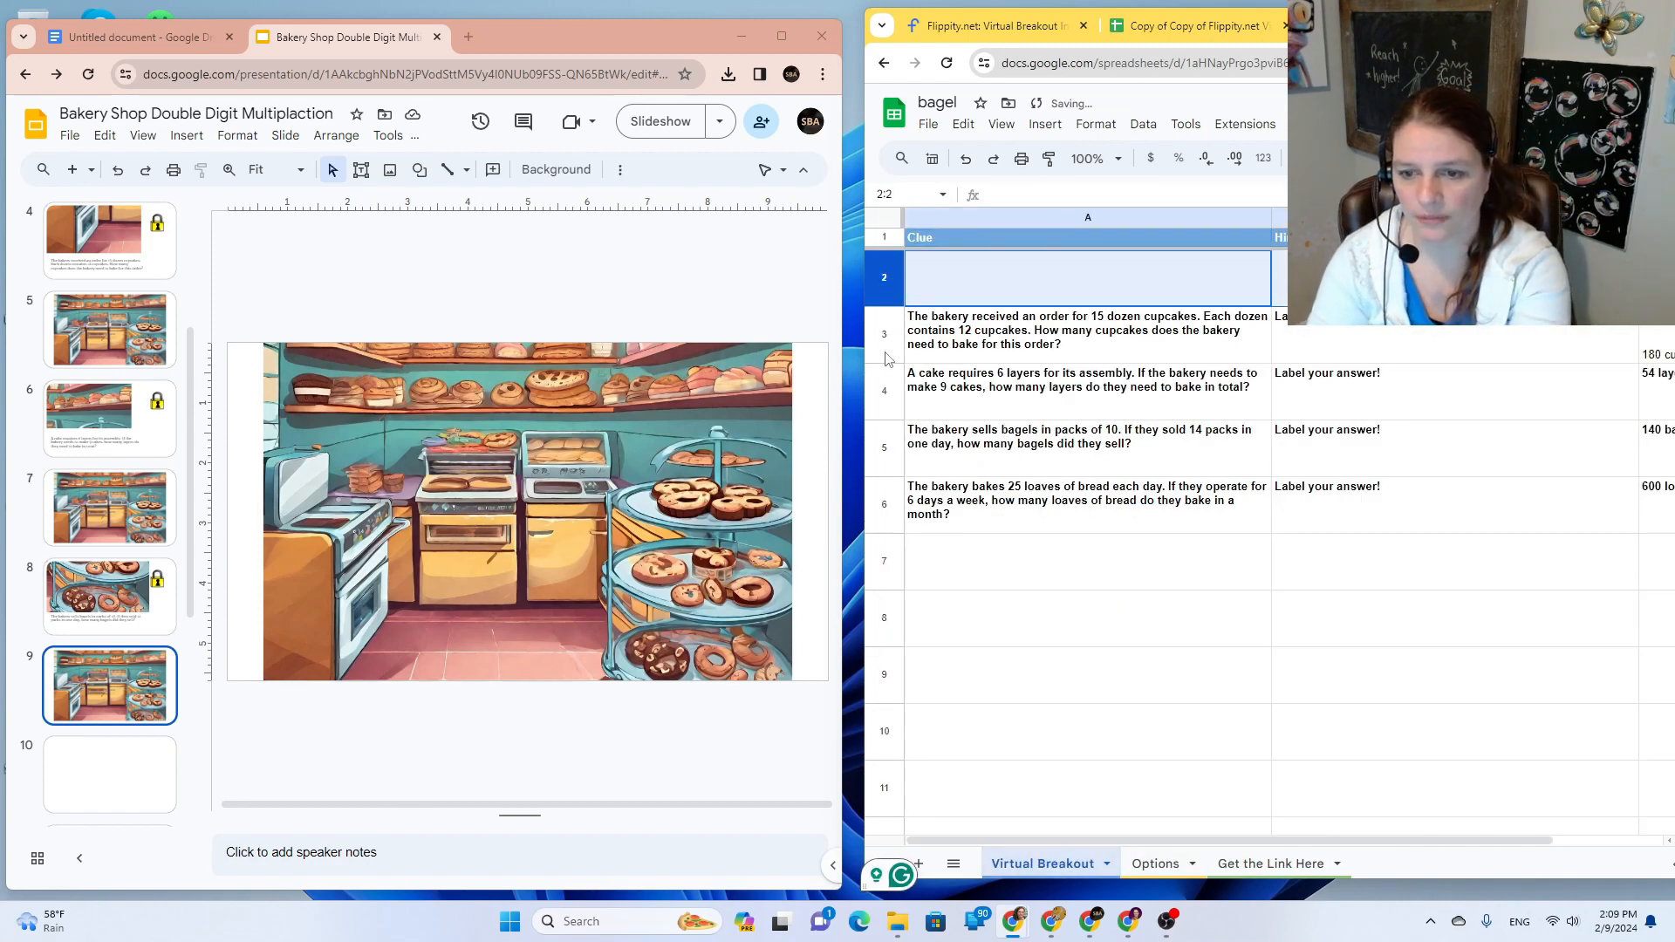
{"action": "left_click", "coordinate": [886, 354]}
{"action": "key", "text": "Delete"}
{"action": "left_click", "coordinate": [885, 388]}
{"action": "key", "text": "Delete"}
{"action": "left_click", "coordinate": [907, 527]}
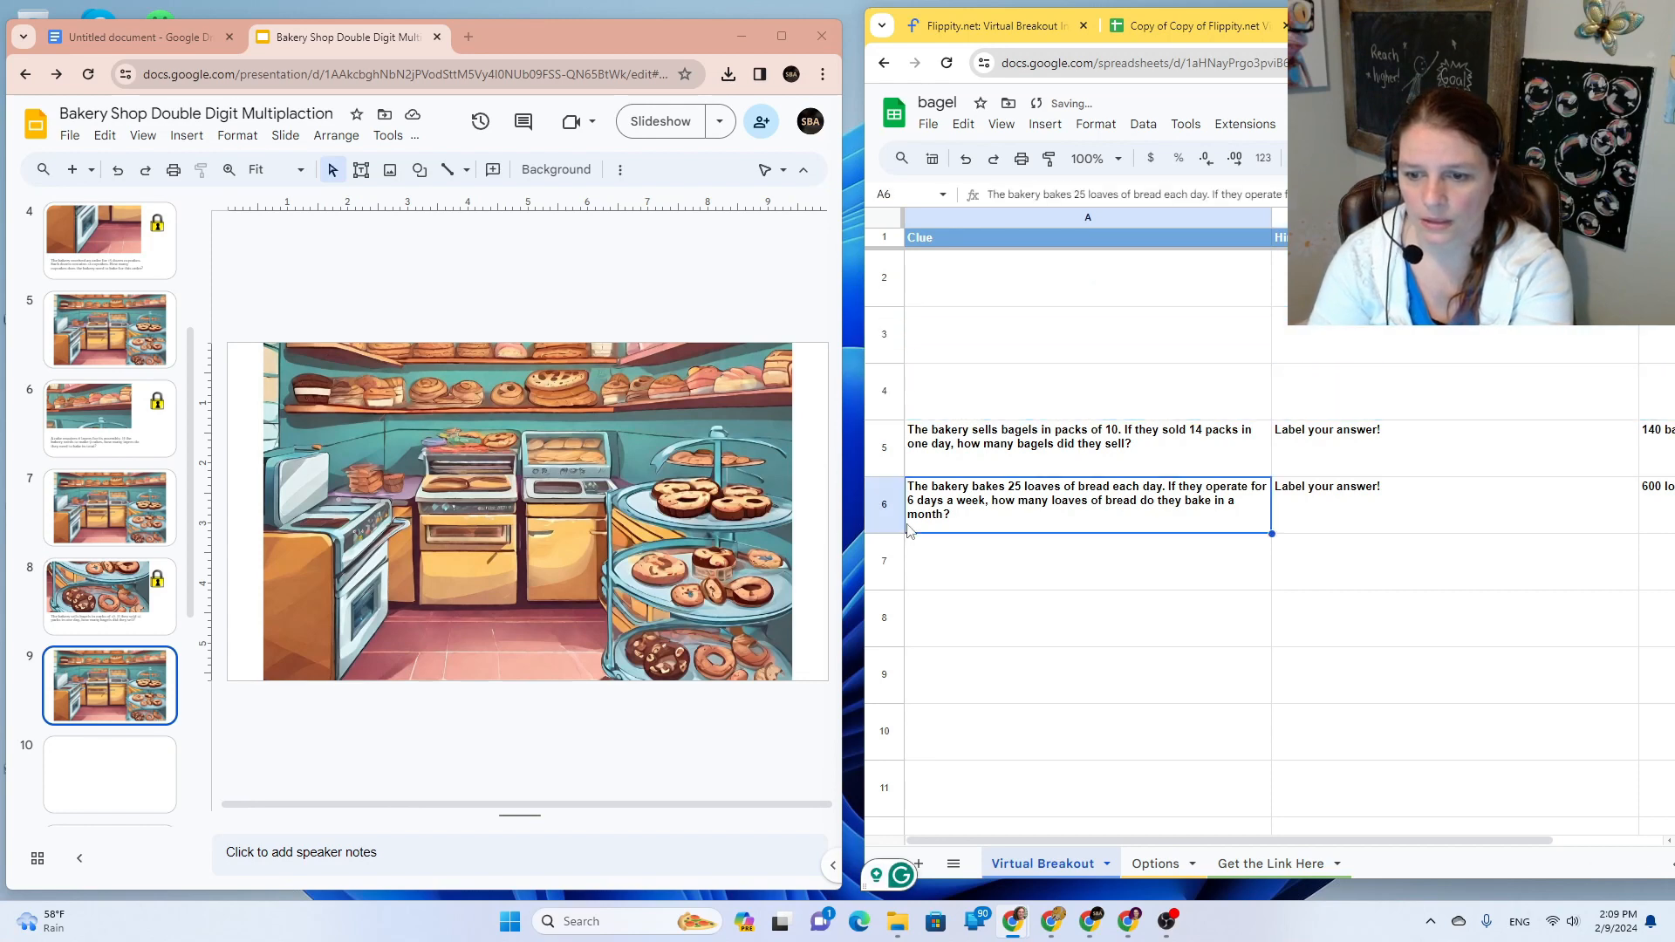
{"action": "key", "text": "Delete"}
Step: Move the bagels clue row up to row 2 and clear the leftover row 6
{"action": "left_click", "coordinate": [884, 448]}
{"action": "left_click_drag", "start_coordinate": [884, 448], "coordinate": [896, 299]}
{"action": "left_click", "coordinate": [932, 128]}
{"action": "left_click", "coordinate": [932, 128]}
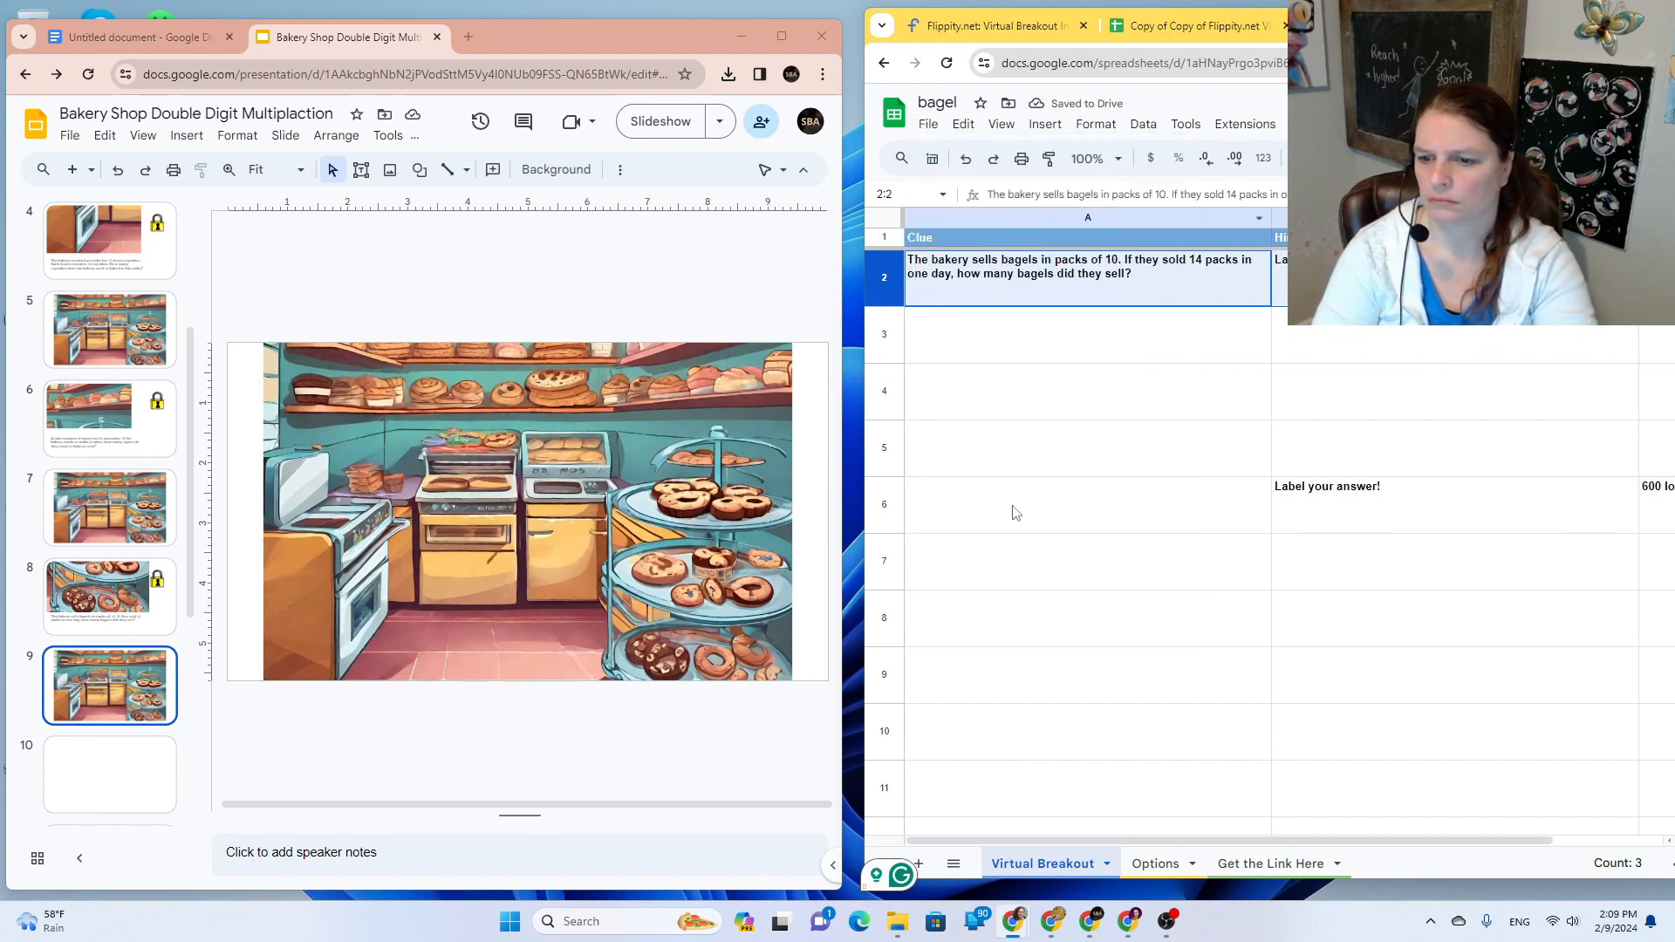
{"action": "left_click", "coordinate": [888, 507]}
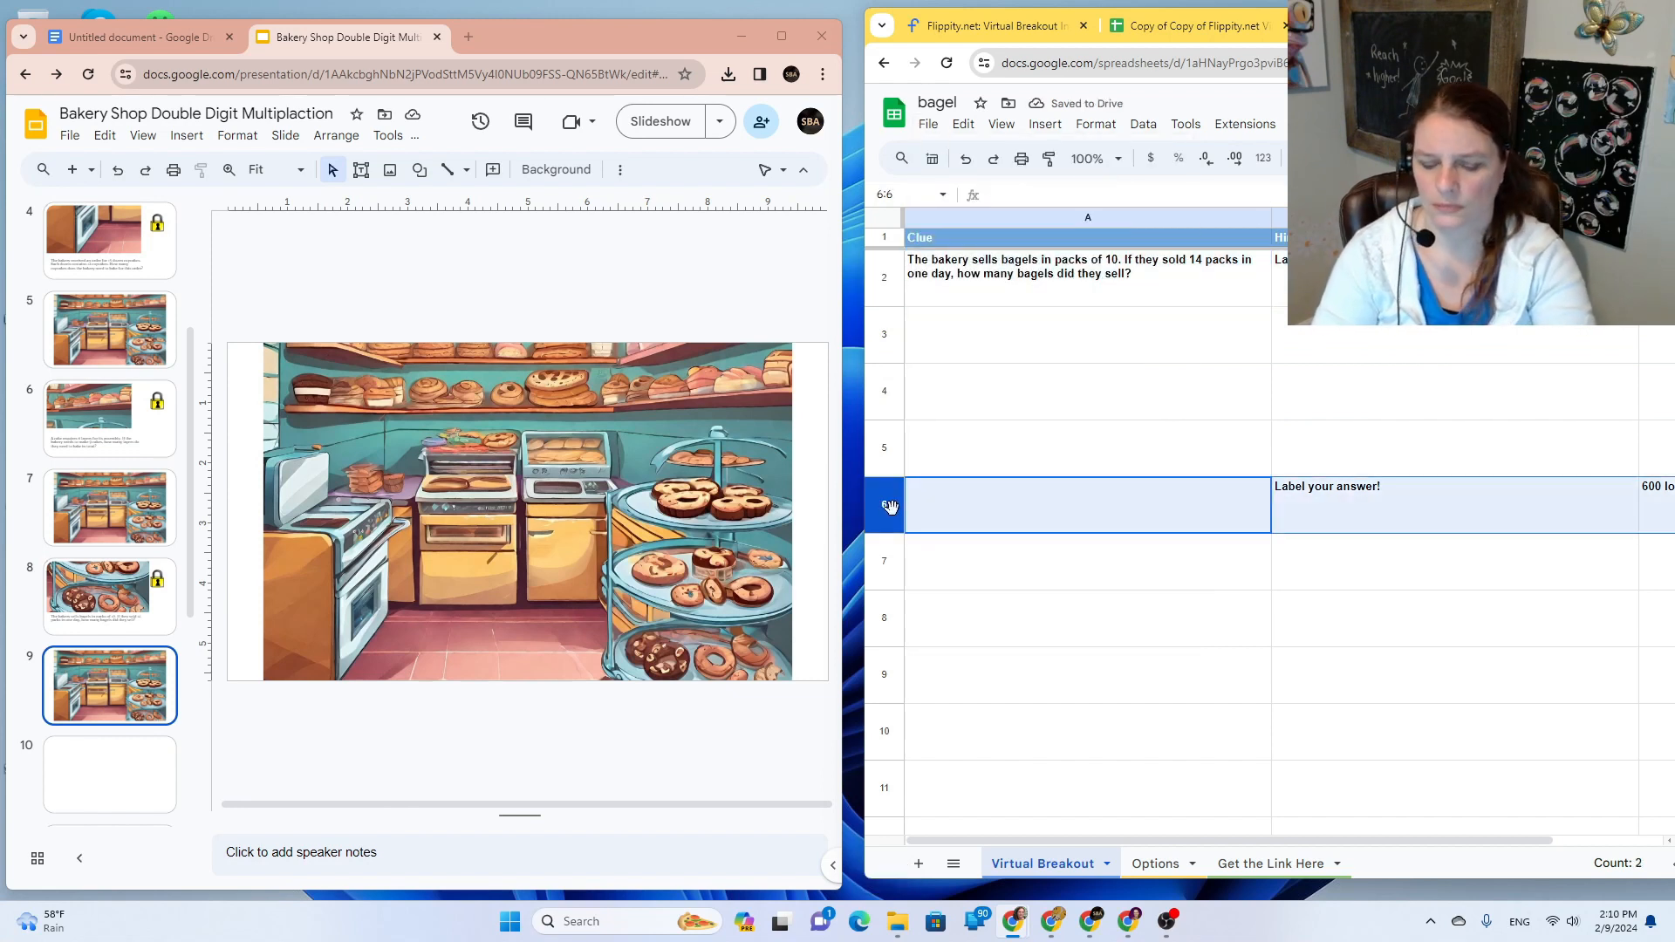
{"action": "key", "text": "Delete"}
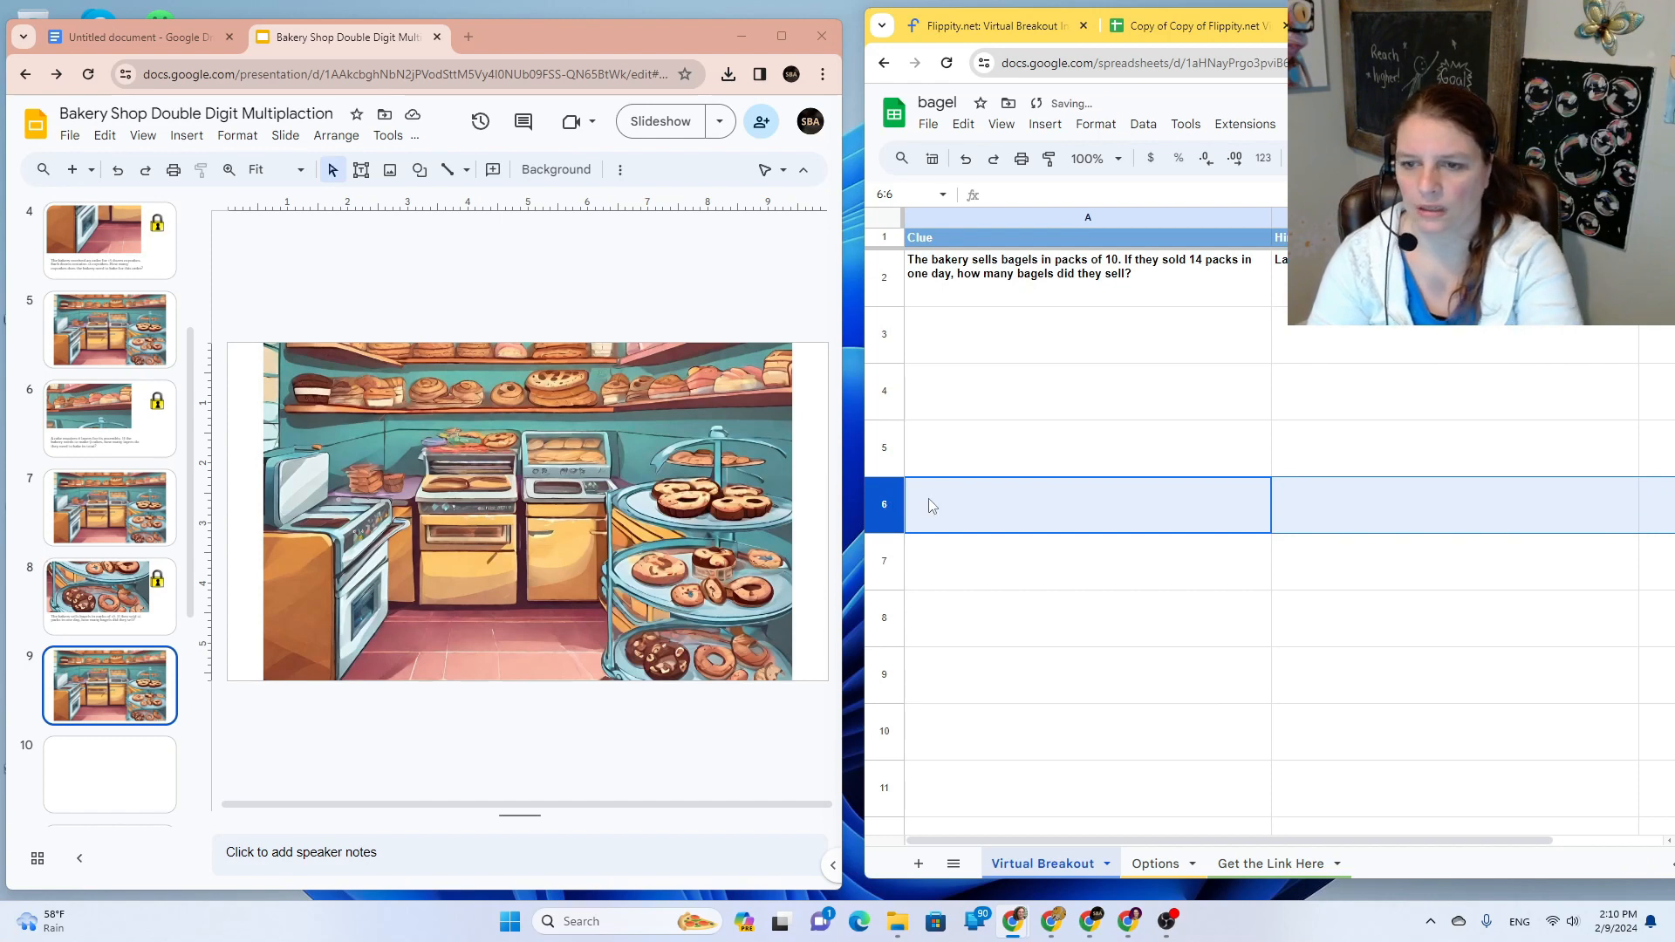
{"action": "left_click", "coordinate": [927, 125]}
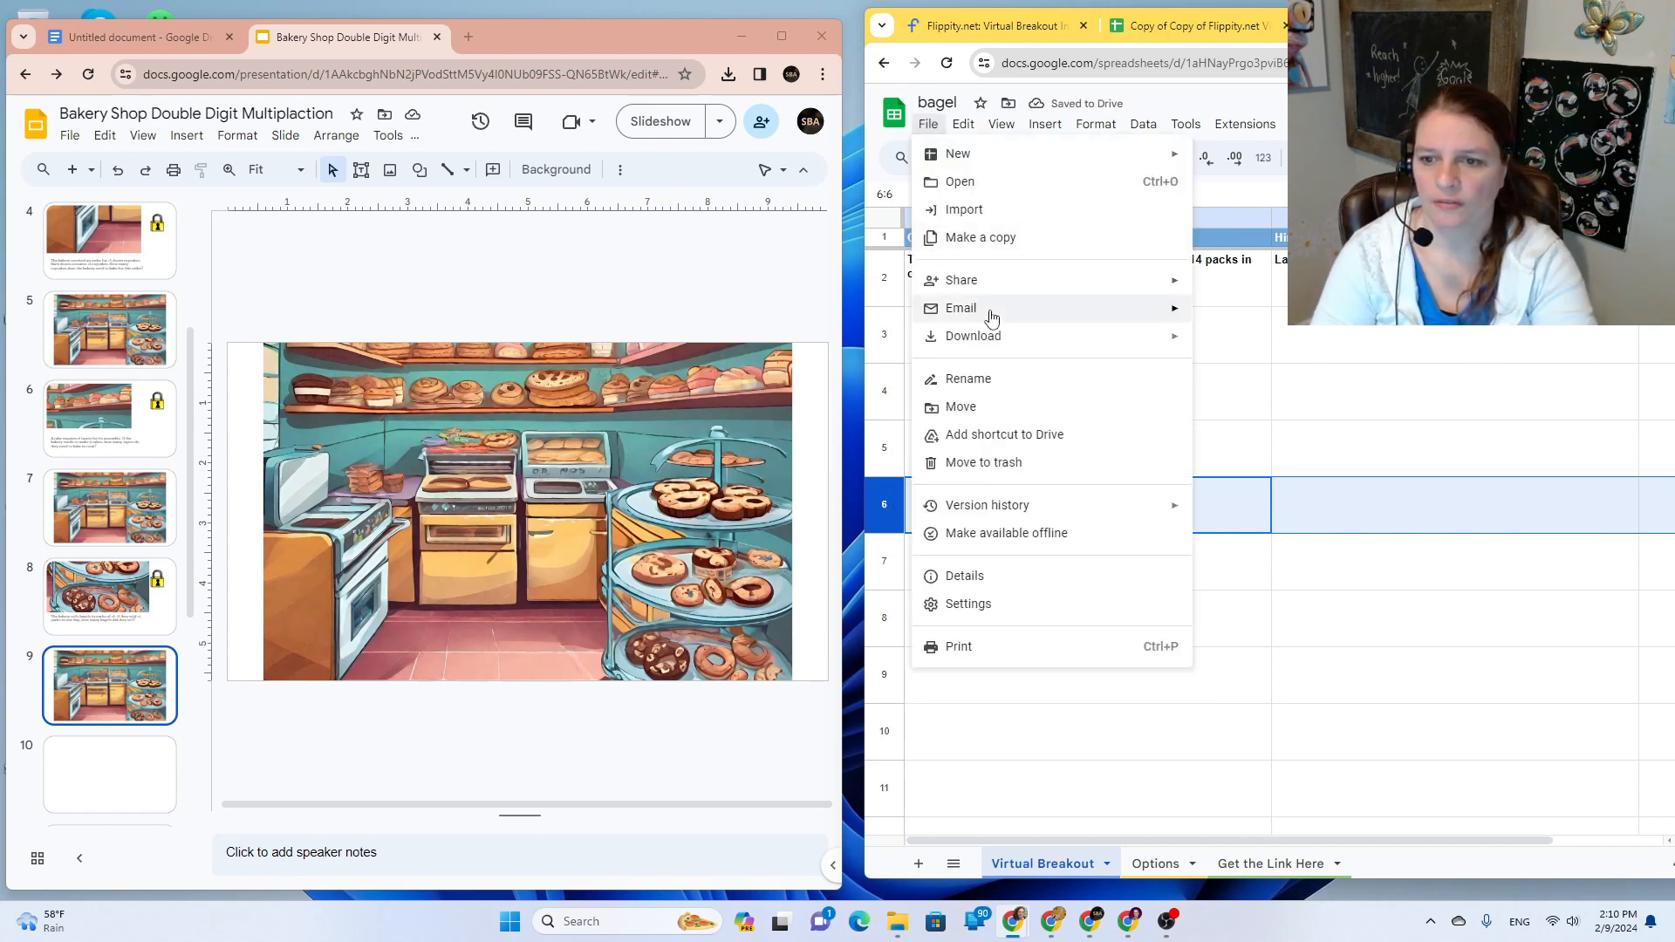
Step: Publish the bagel spreadsheet to the web
{"action": "mouse_move", "coordinate": [1042, 275]}
{"action": "left_click", "coordinate": [1281, 326]}
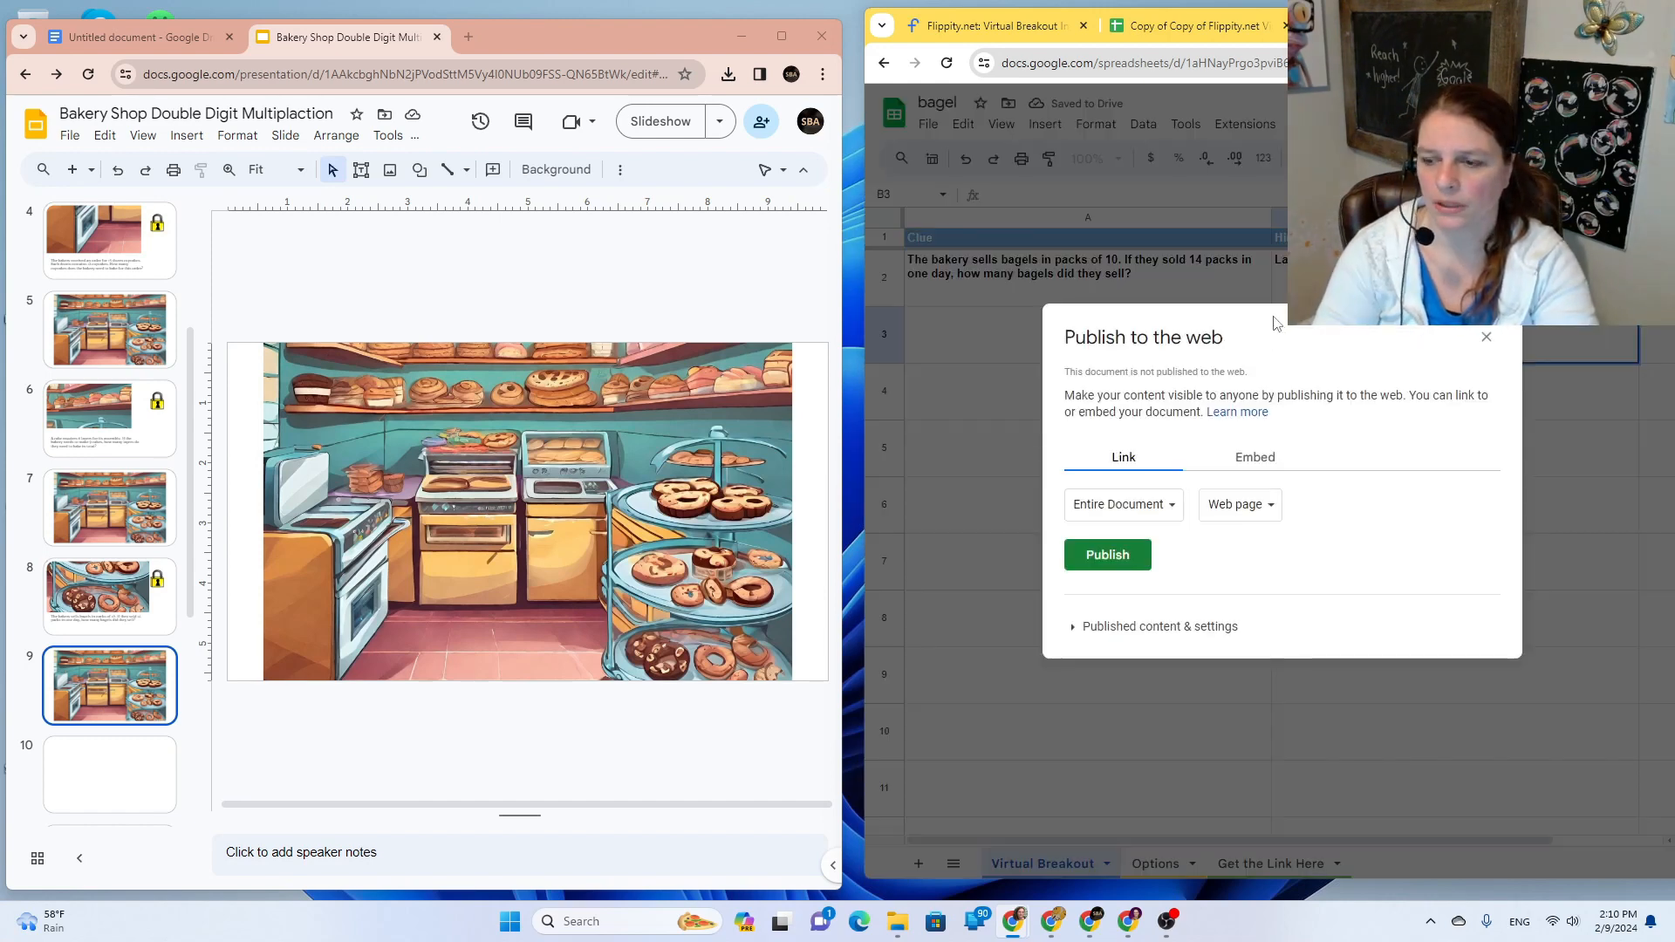
{"action": "left_click", "coordinate": [1117, 559]}
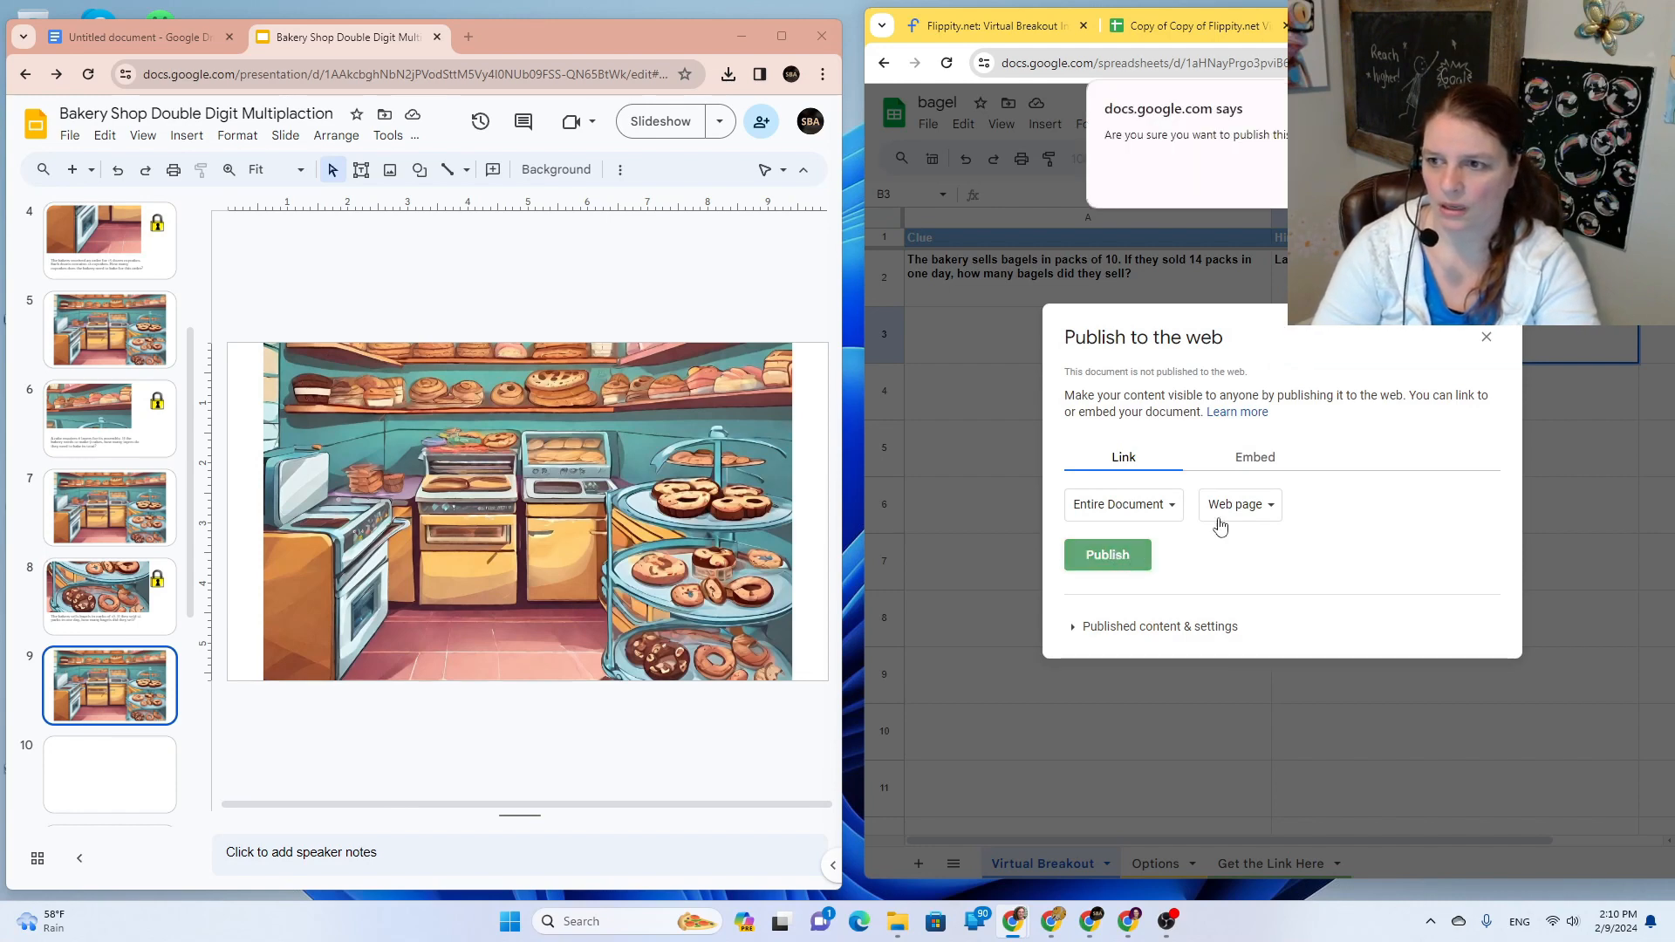
{"action": "key", "text": "Return"}
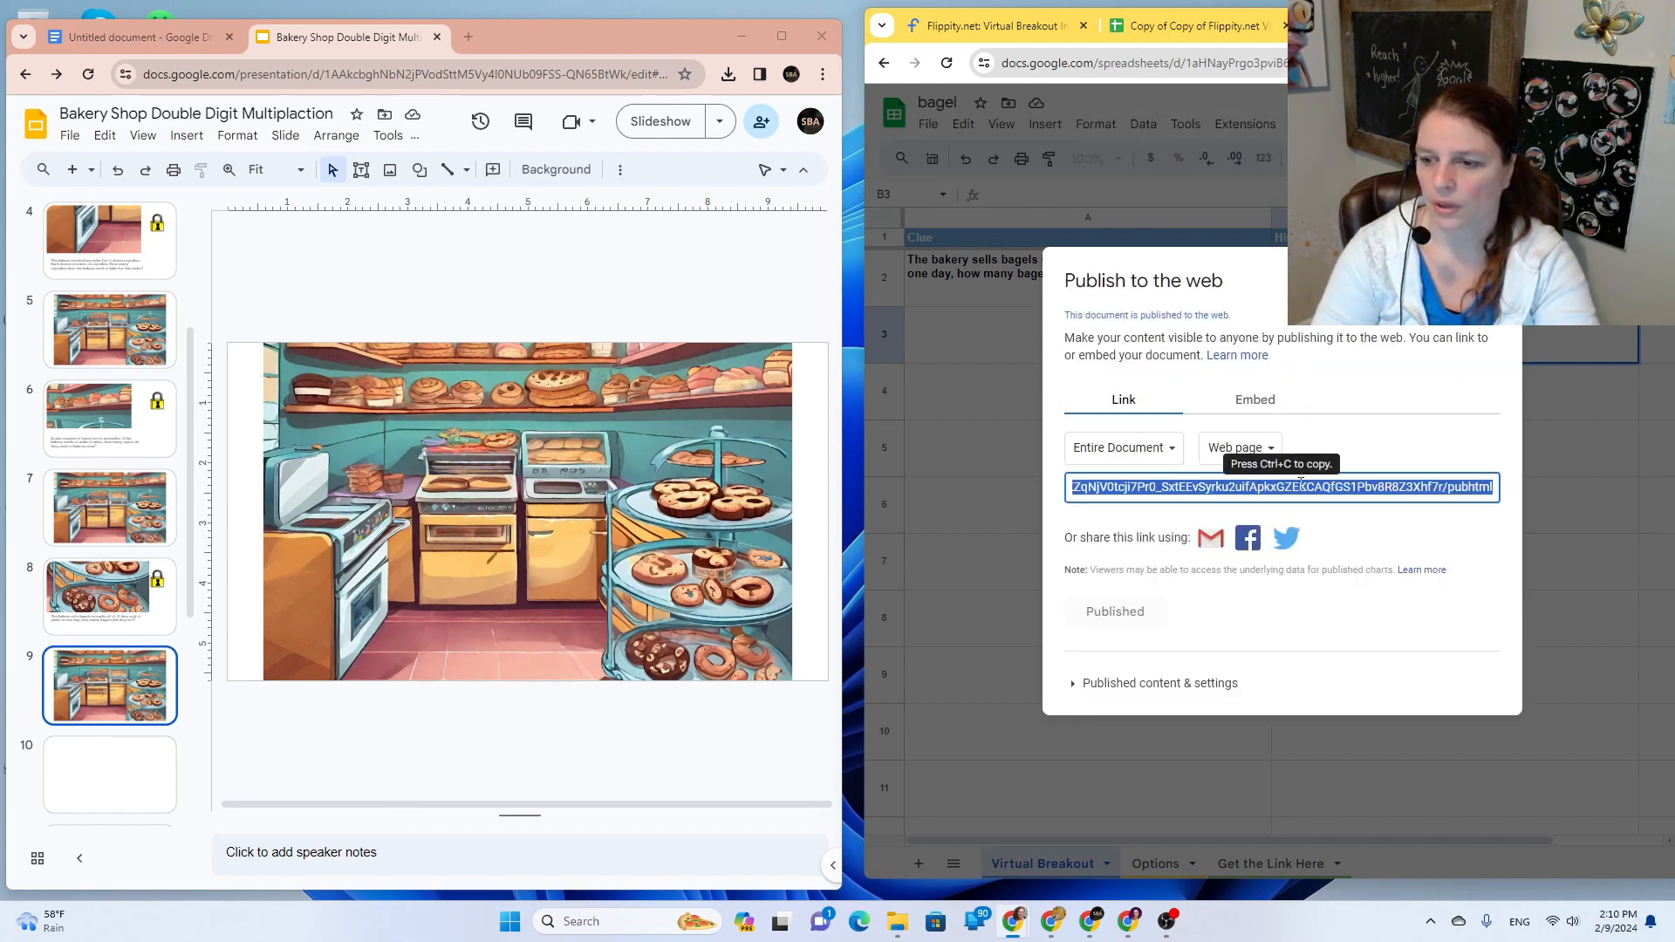
Step: Open the published sheet's Flippity breakout link and copy its web address
{"action": "right_click", "coordinate": [1330, 494]}
{"action": "left_click", "coordinate": [1213, 552]}
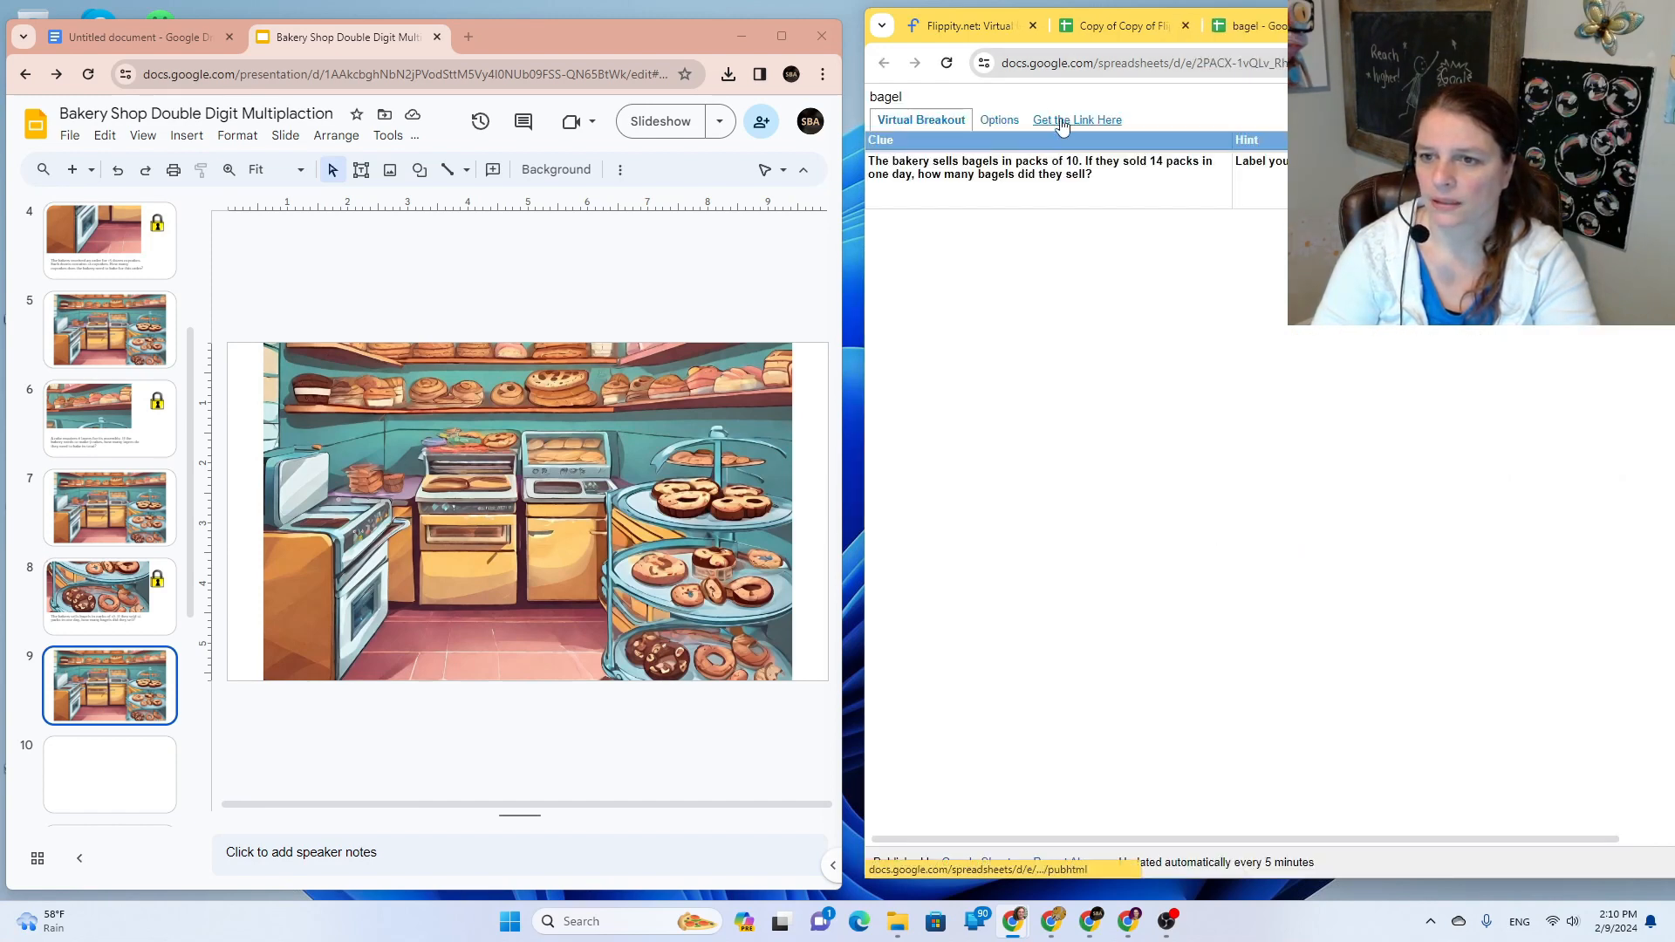
{"action": "left_click", "coordinate": [1056, 121]}
{"action": "left_click", "coordinate": [1123, 173]}
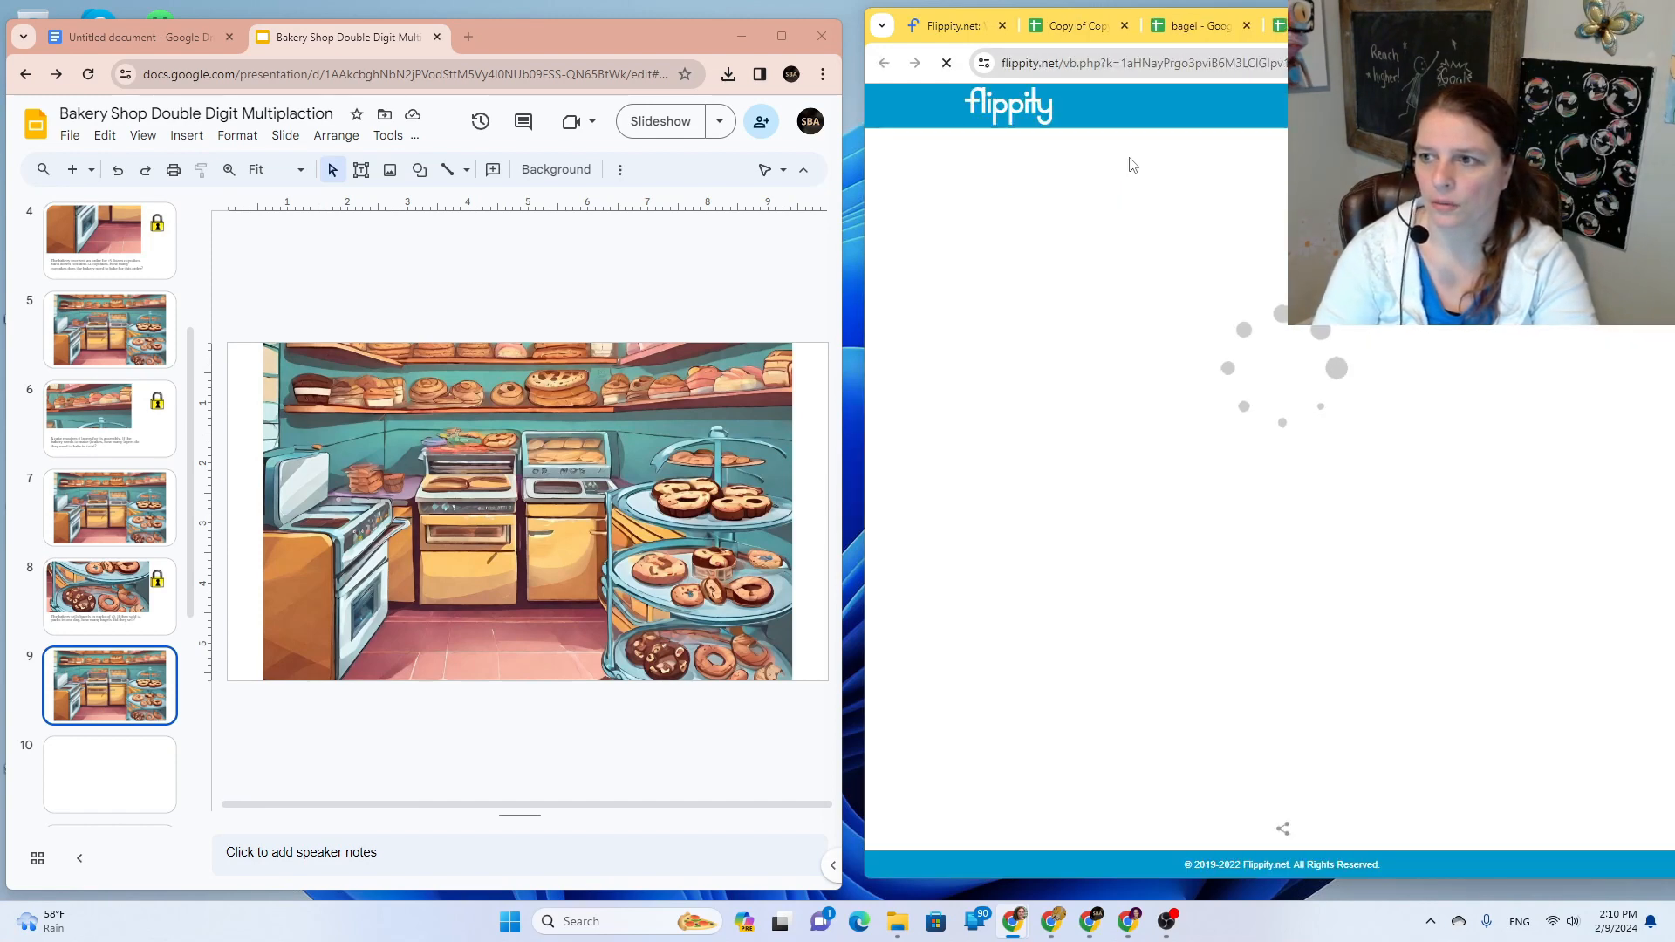
{"action": "right_click", "coordinate": [1091, 60]}
{"action": "left_click", "coordinate": [1274, 225]}
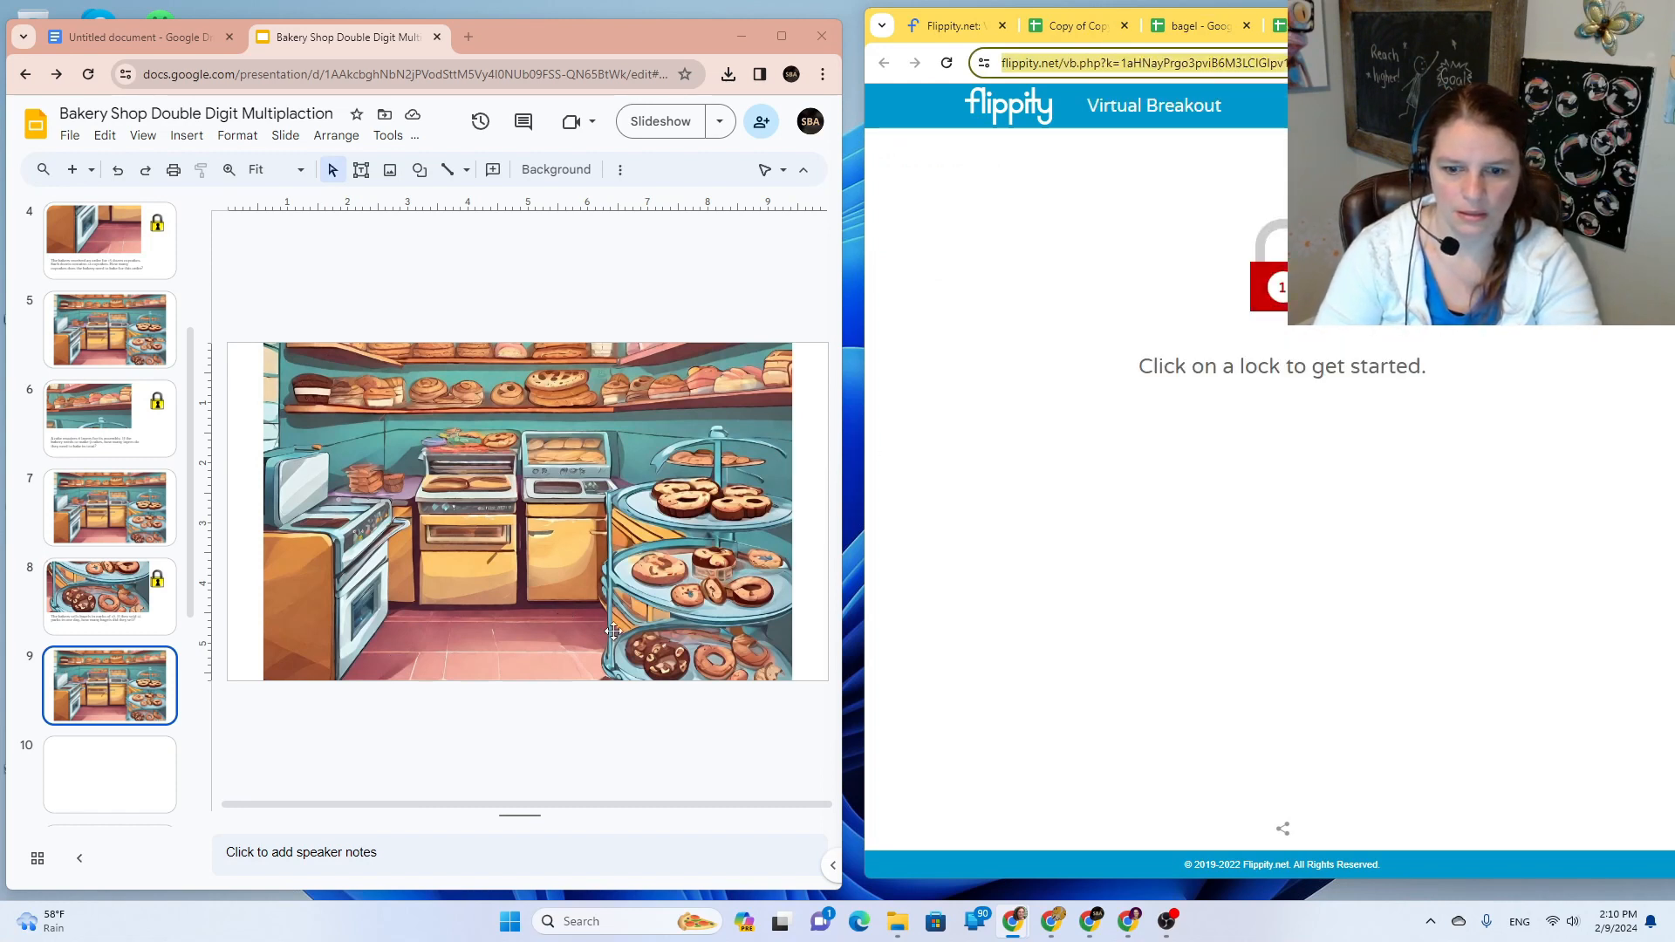
Step: Relink slide 8's lock image to the bagel Flippity breakout address
{"action": "left_click", "coordinate": [82, 632]}
{"action": "left_click", "coordinate": [751, 427]}
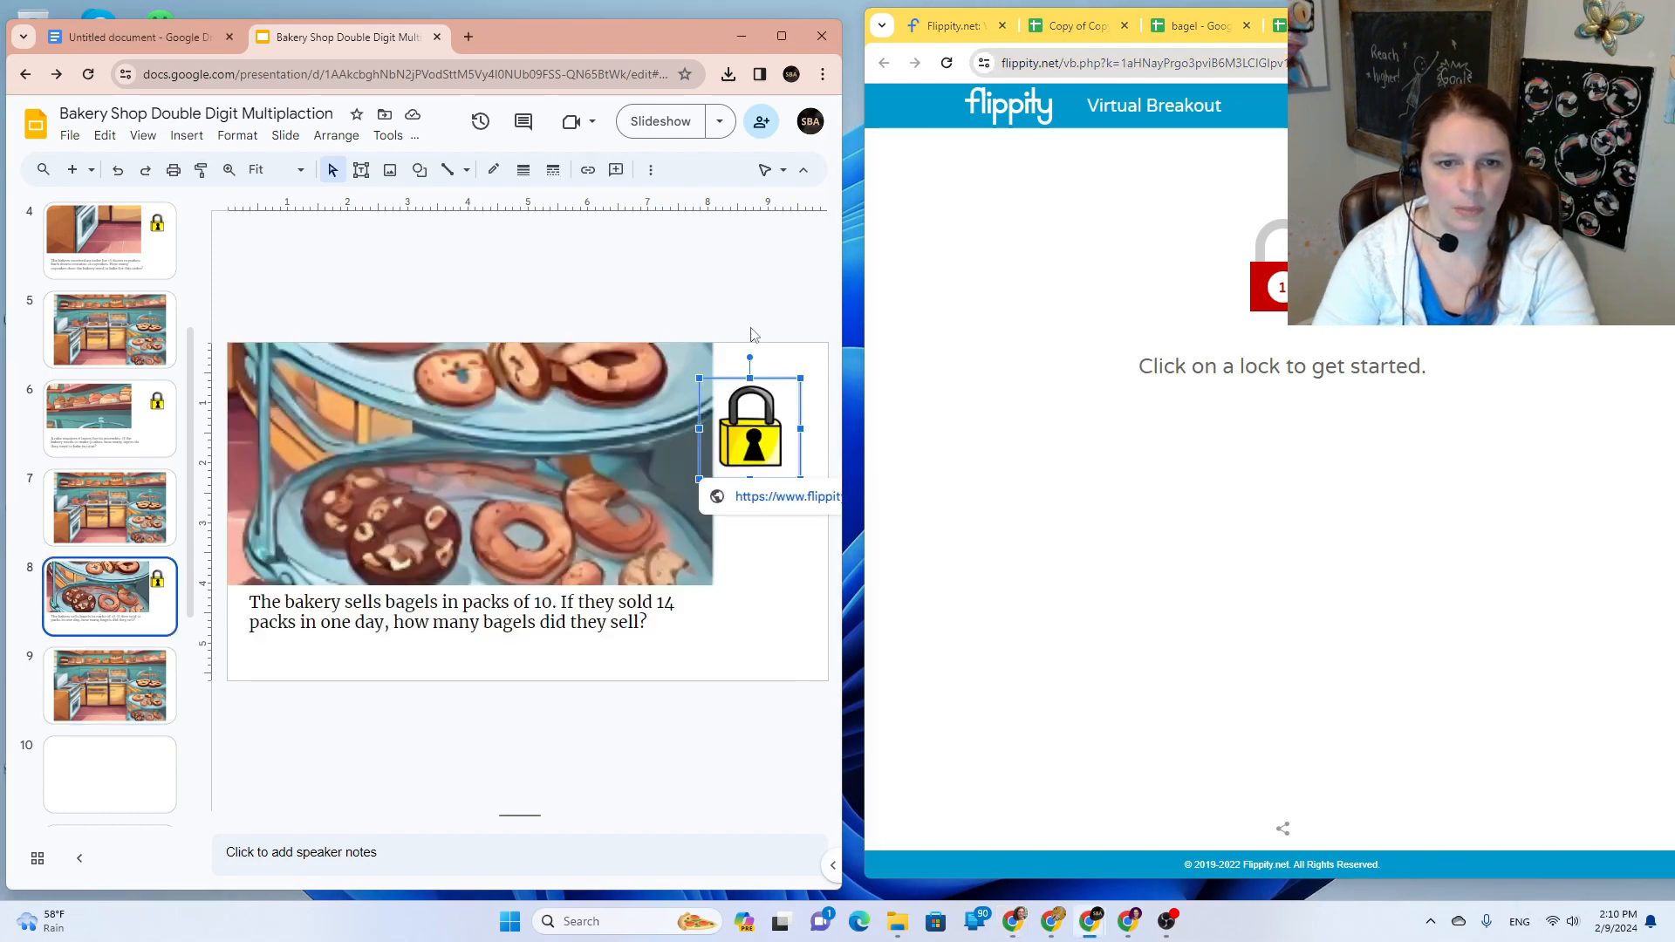
{"action": "left_click", "coordinate": [587, 170]}
{"action": "left_click", "coordinate": [629, 521]}
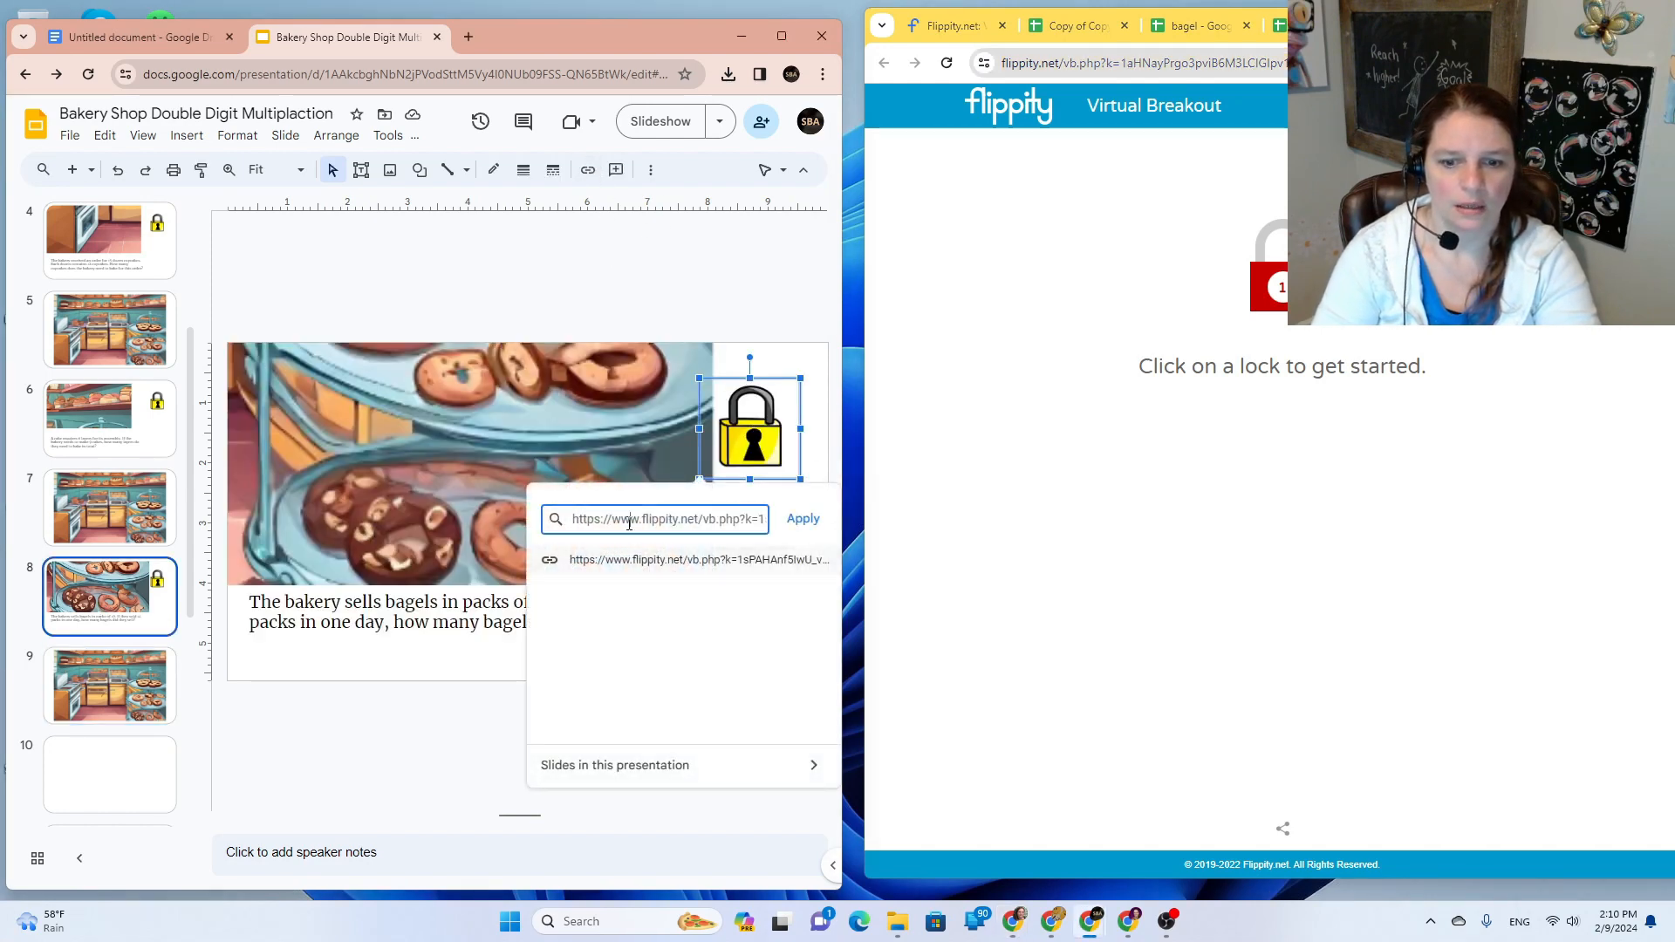
{"action": "triple_click", "coordinate": [628, 521]}
{"action": "key", "text": "ctrl+v"}
{"action": "left_click", "coordinate": [803, 518]}
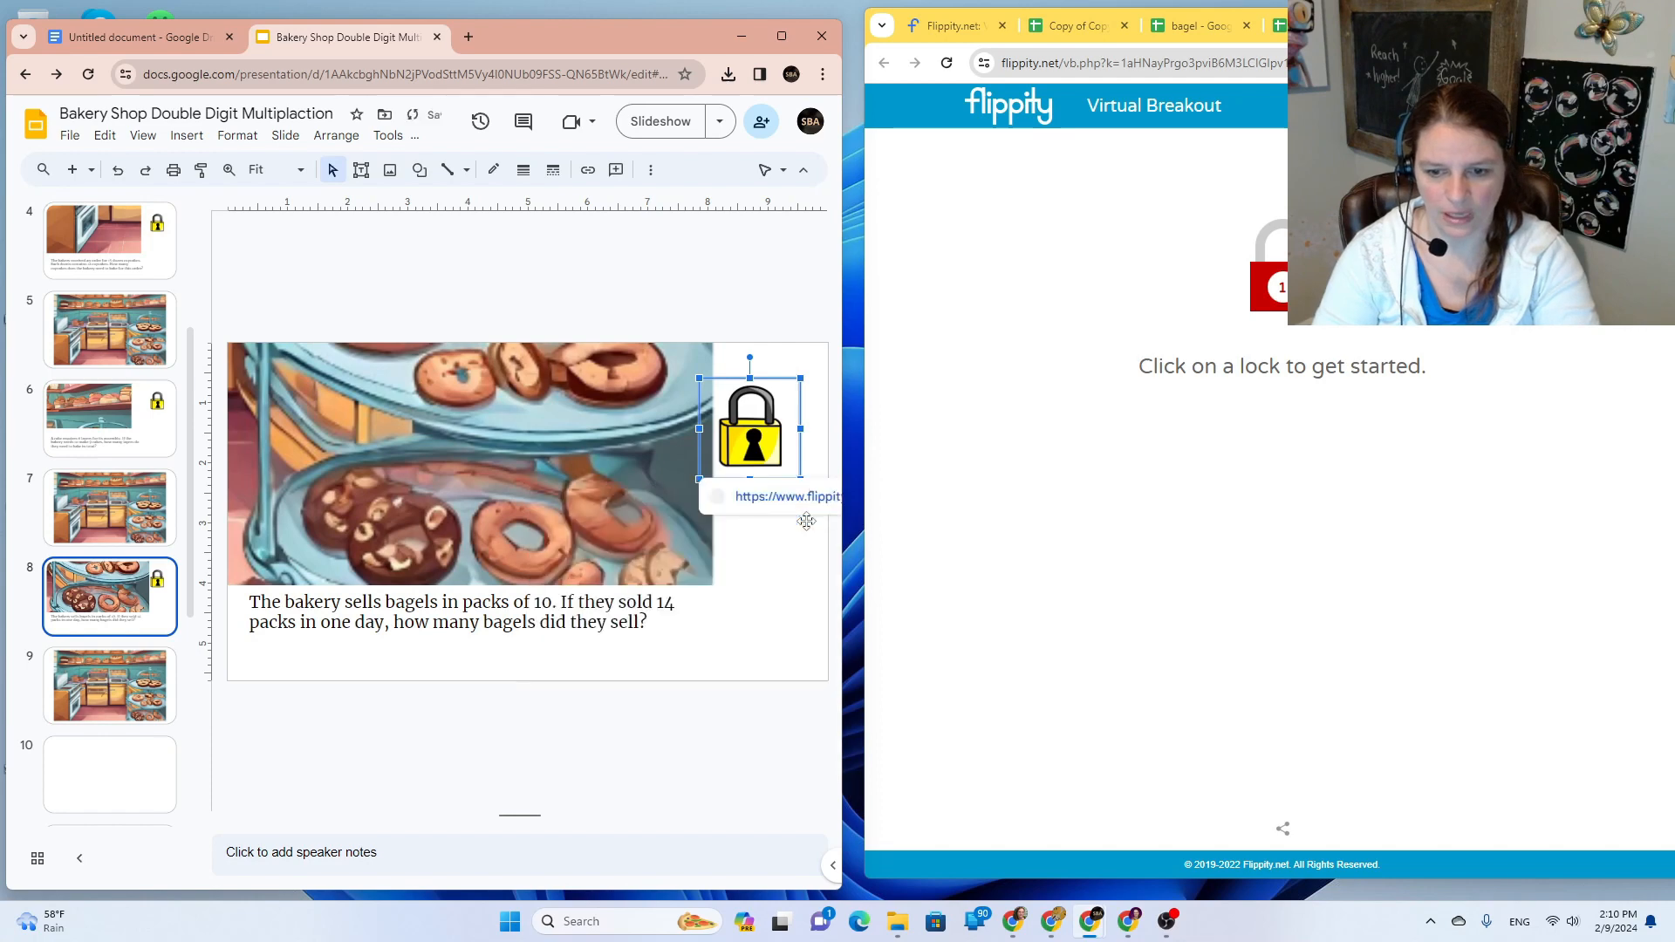
Step: Check the bakery image and linked shape over the bottom tray on slide 9
{"action": "left_click", "coordinate": [119, 704]}
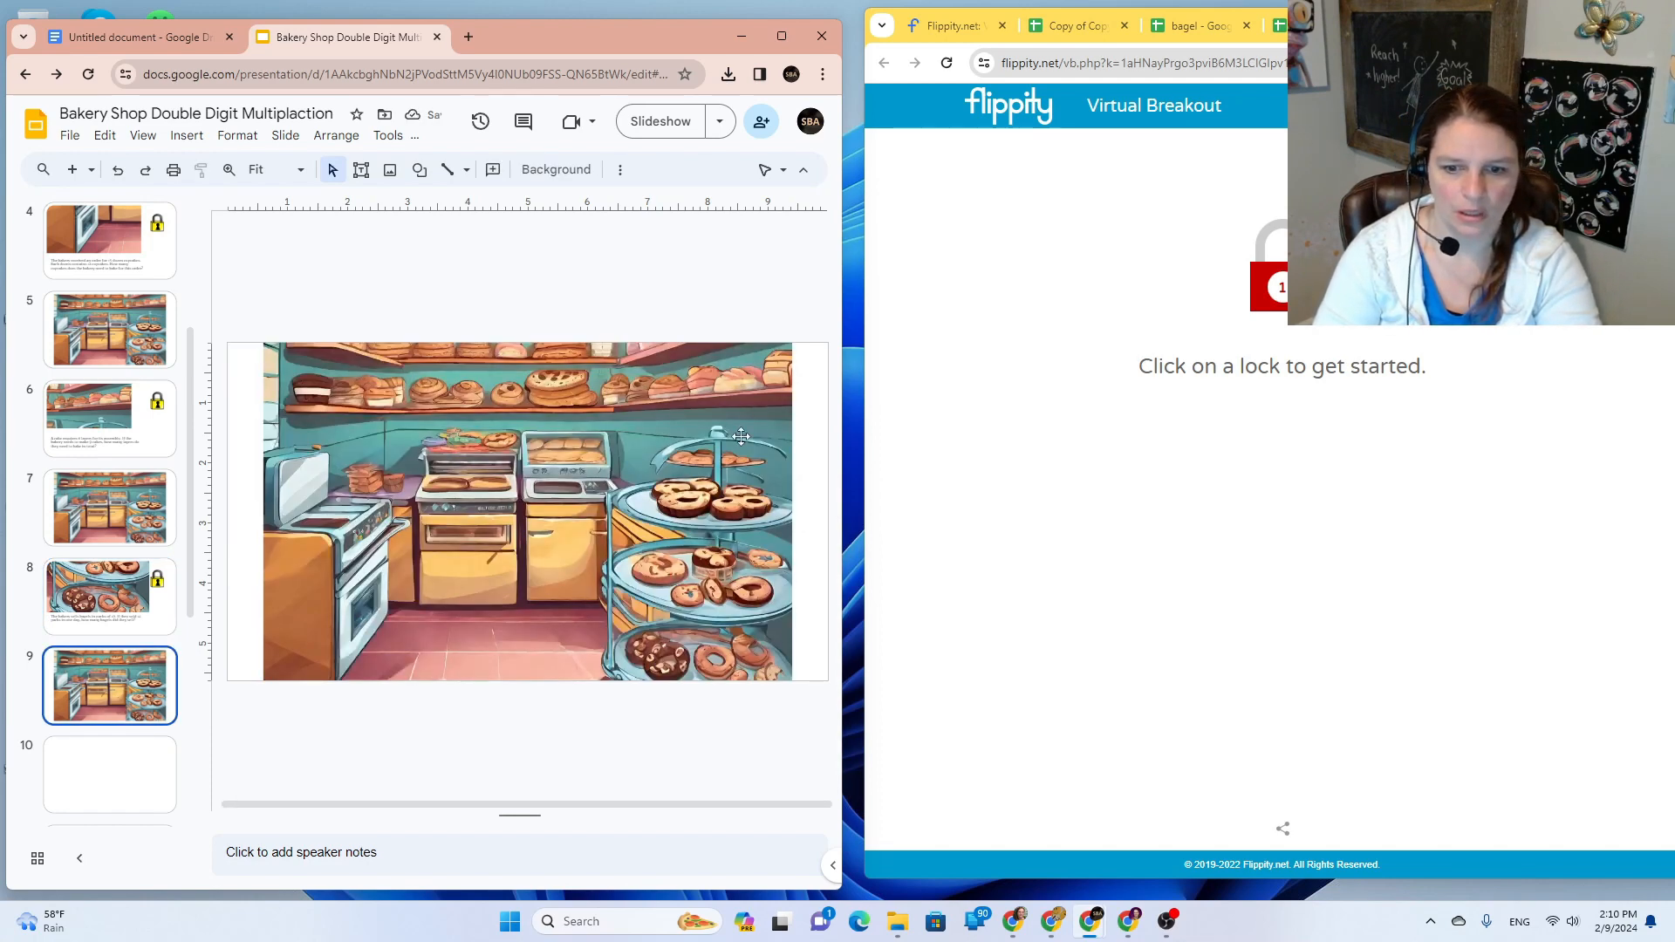
{"action": "left_click", "coordinate": [730, 503]}
{"action": "left_click", "coordinate": [706, 655]}
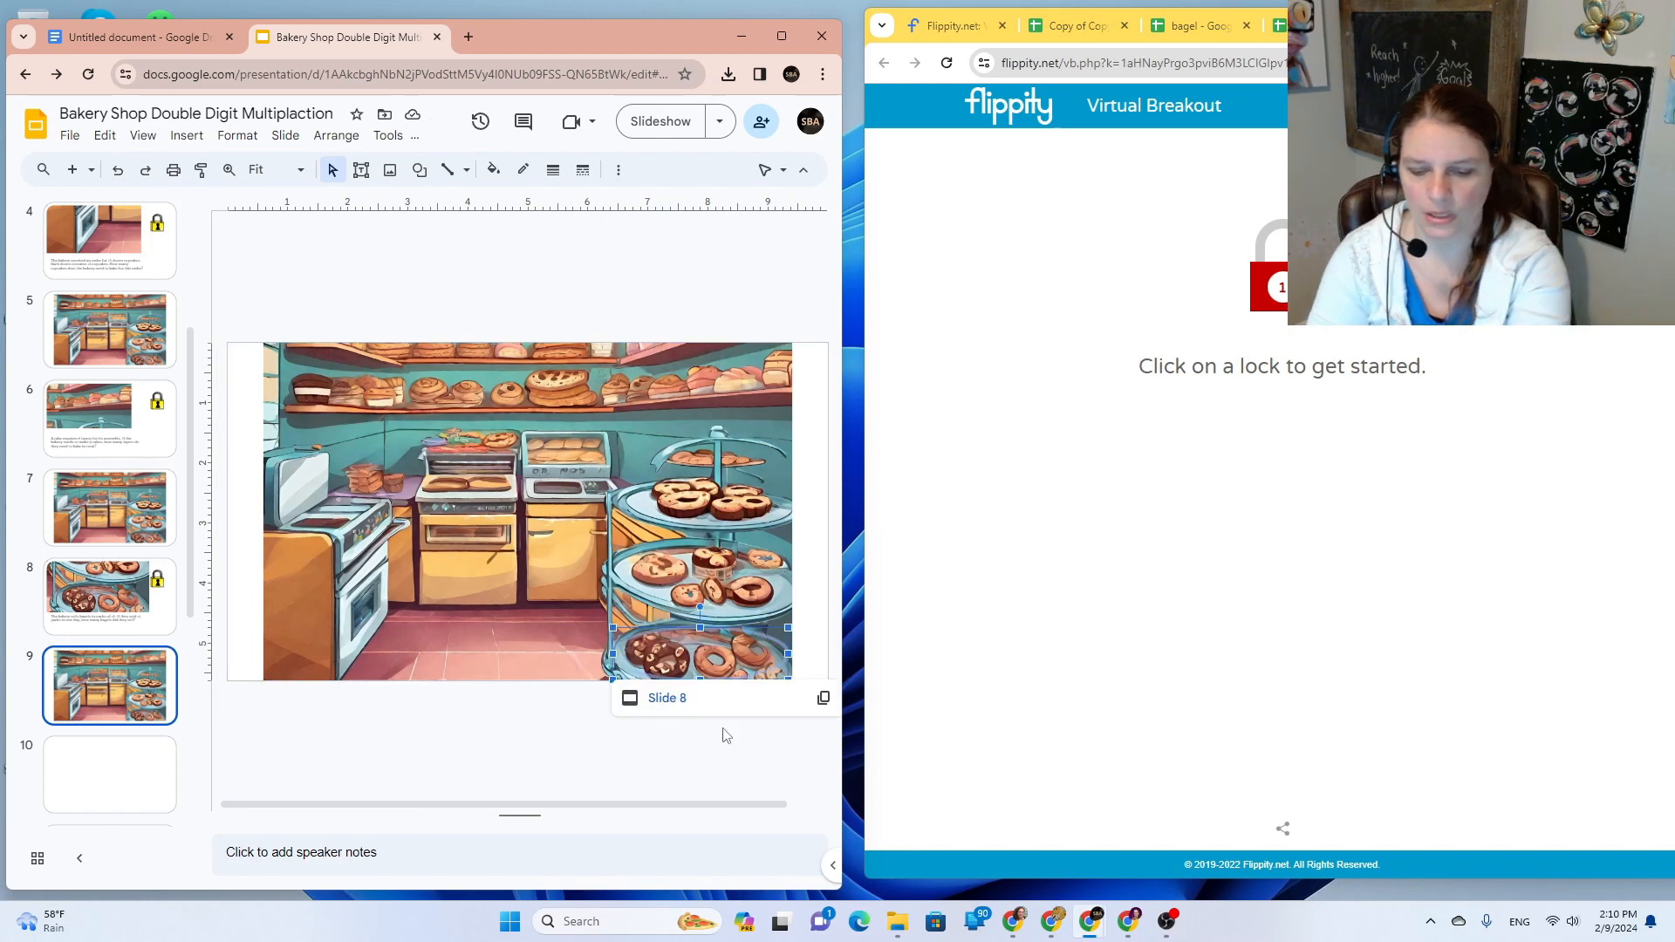
{"action": "left_click", "coordinate": [725, 736]}
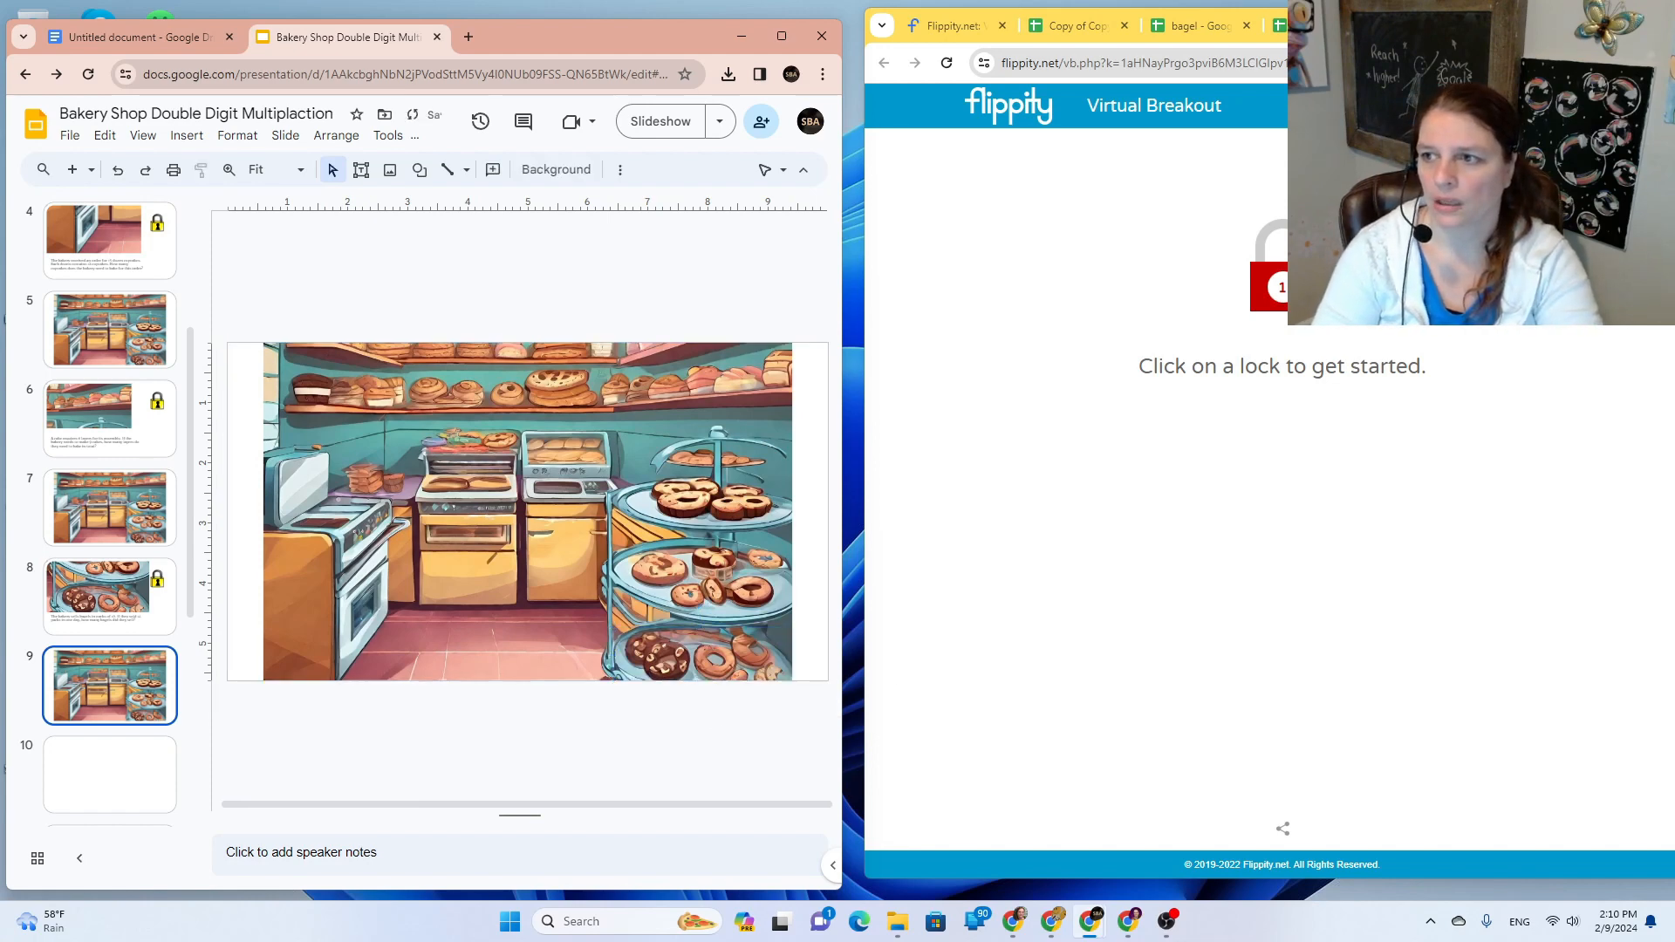
Step: Close the published breakout, published sheet and bagel sheet tabs, confirming Leave
{"action": "left_click", "coordinate": [1491, 26]}
{"action": "left_click", "coordinate": [1492, 25]}
{"action": "left_click", "coordinate": [1491, 25]}
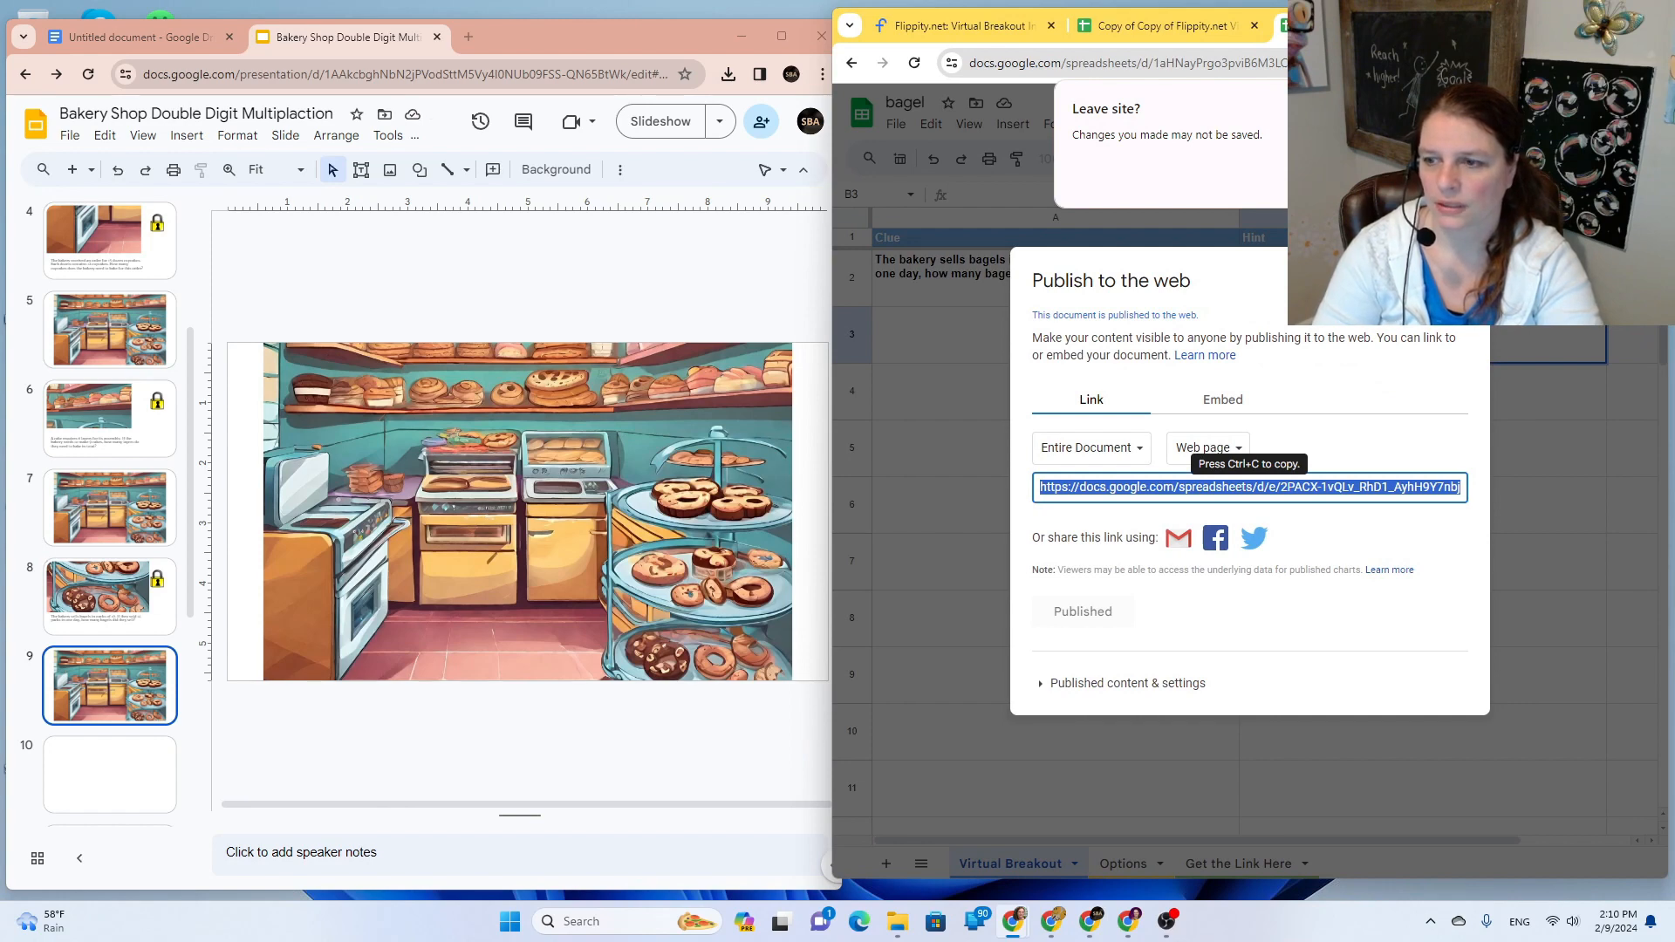
{"action": "left_click", "coordinate": [1331, 178]}
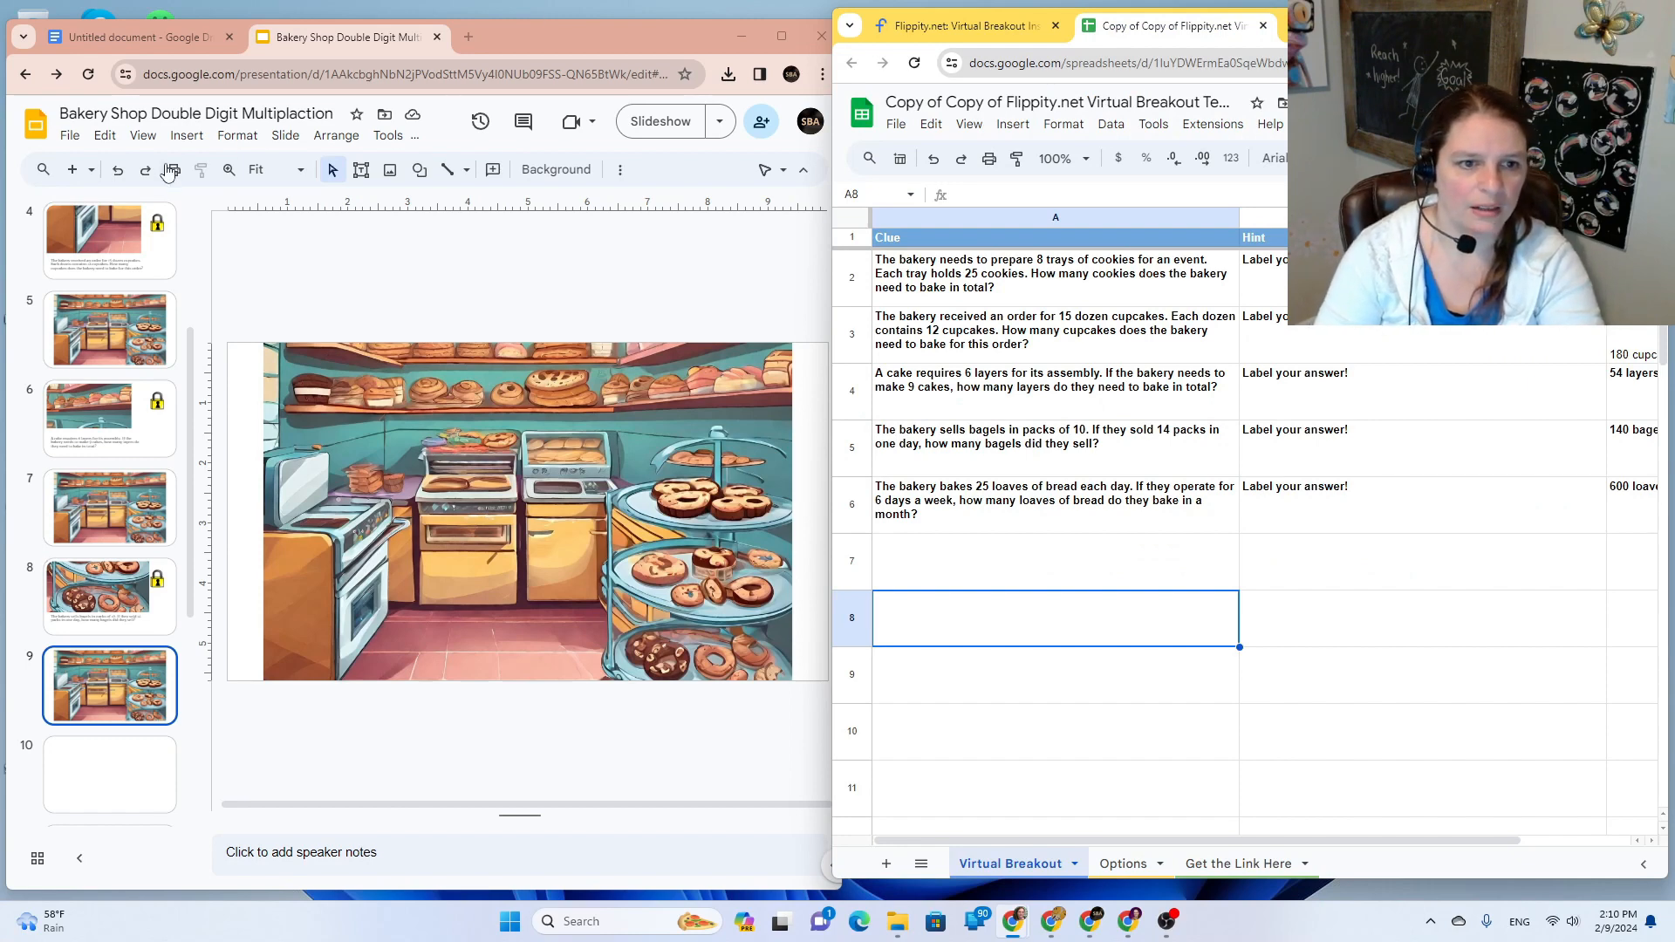
Step: Draw a rectangle over the oven on slide 9 with transparent fill and outline
{"action": "left_click", "coordinate": [185, 138]}
{"action": "mouse_move", "coordinate": [183, 275]}
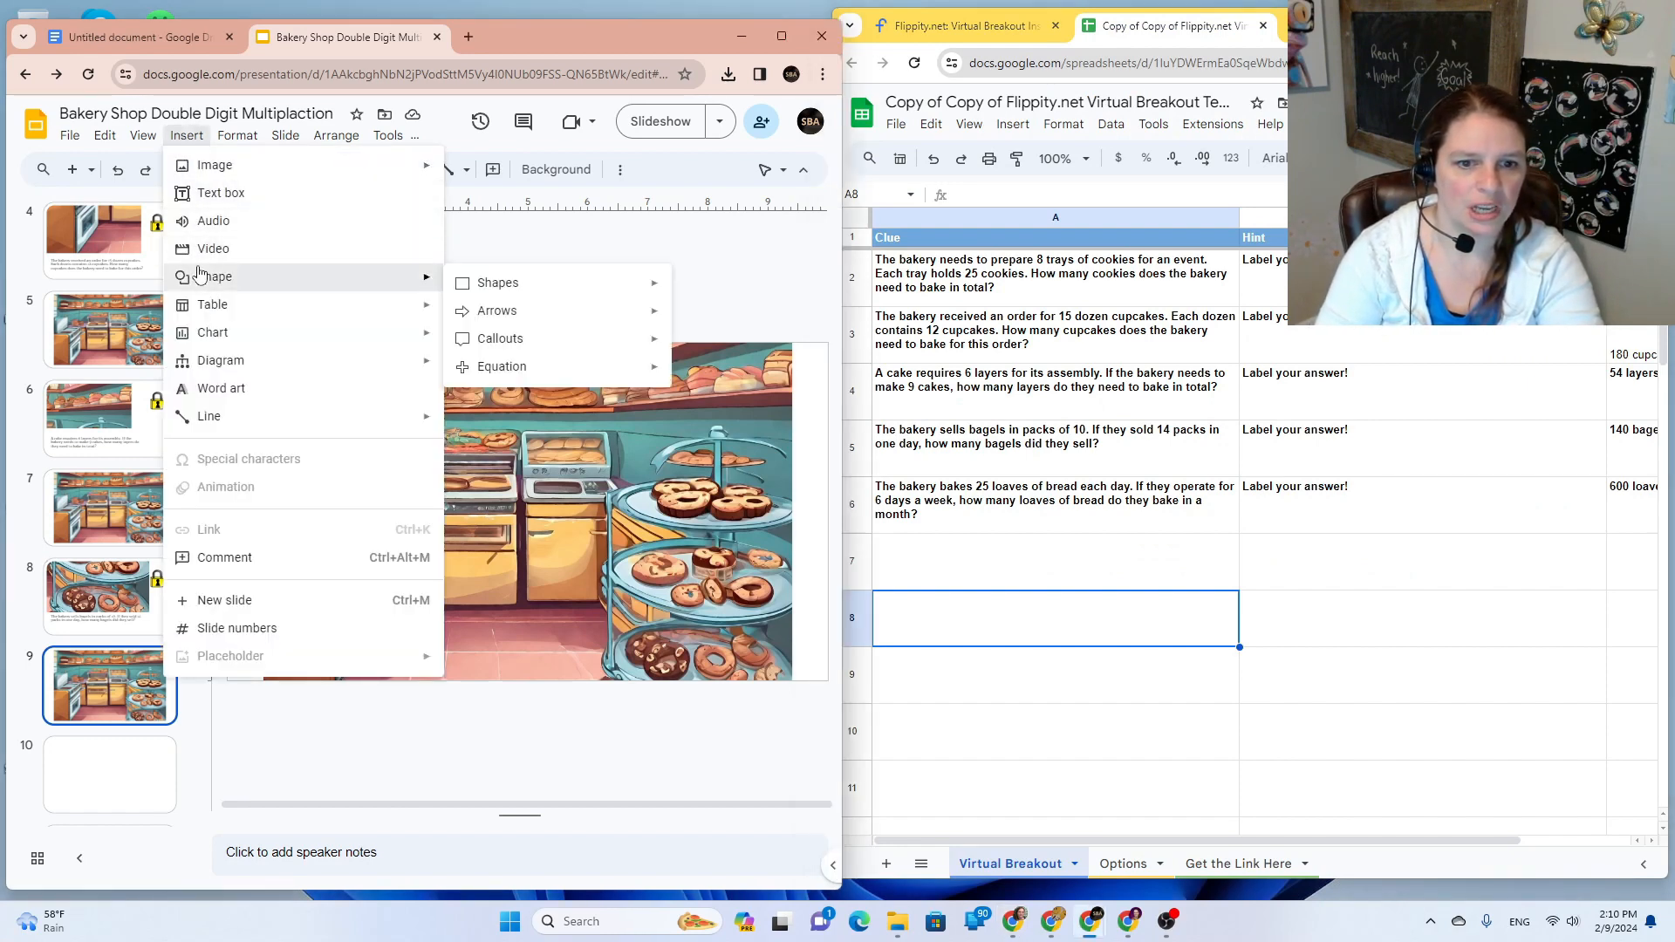
{"action": "mouse_move", "coordinate": [486, 291]}
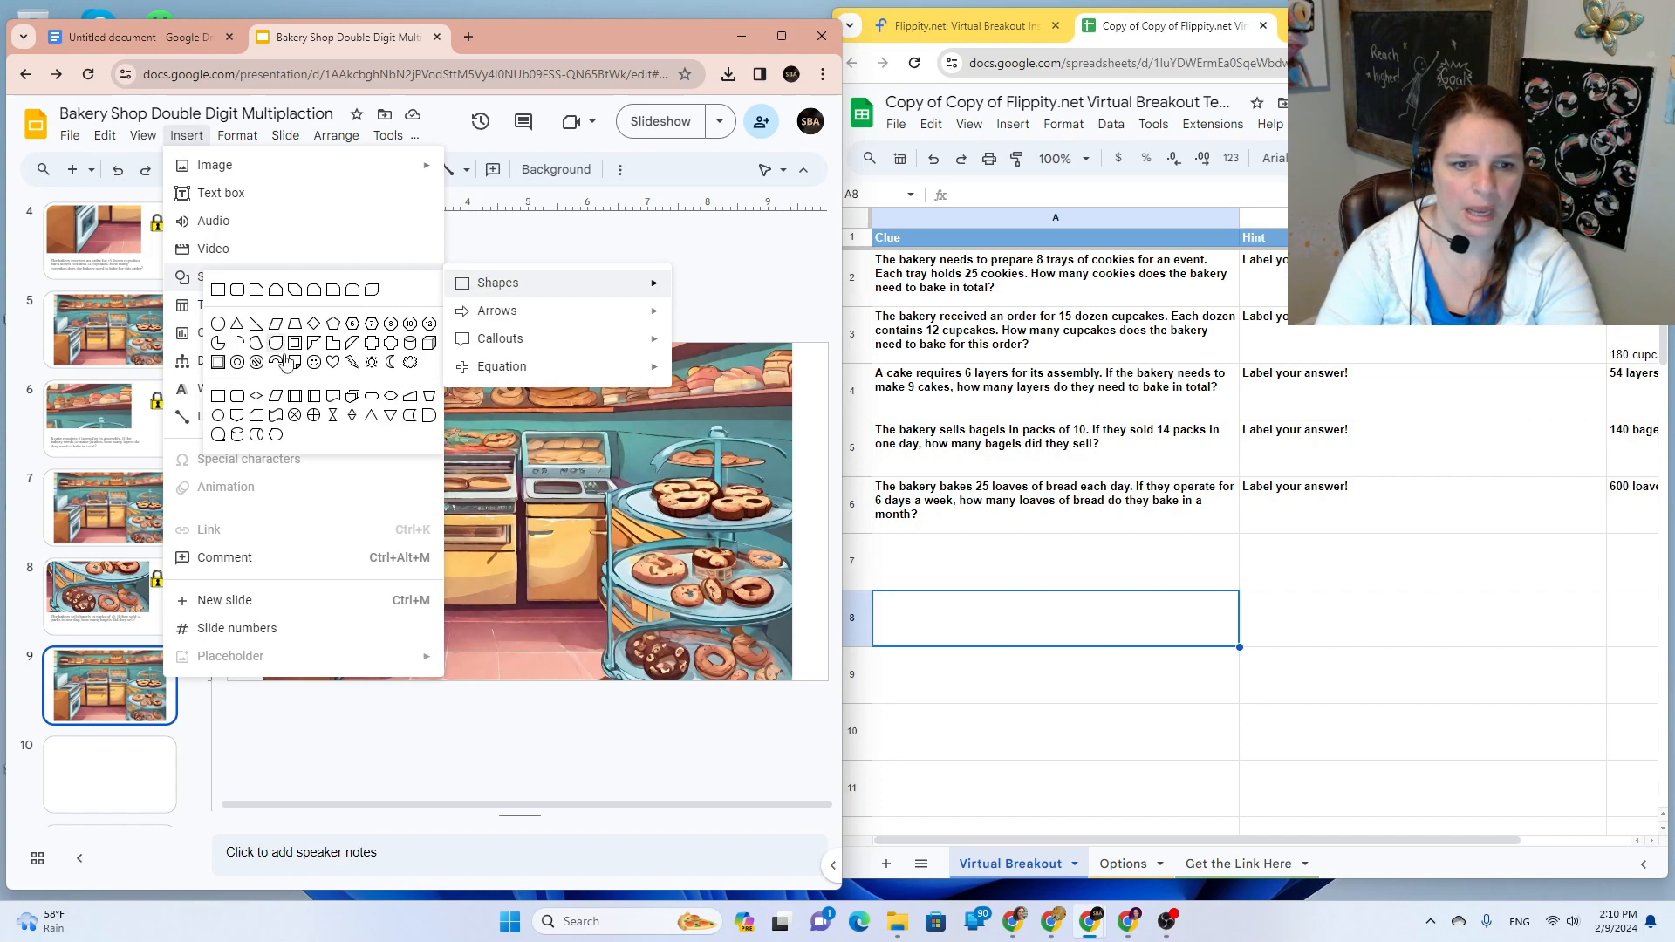
{"action": "left_click", "coordinate": [388, 398]}
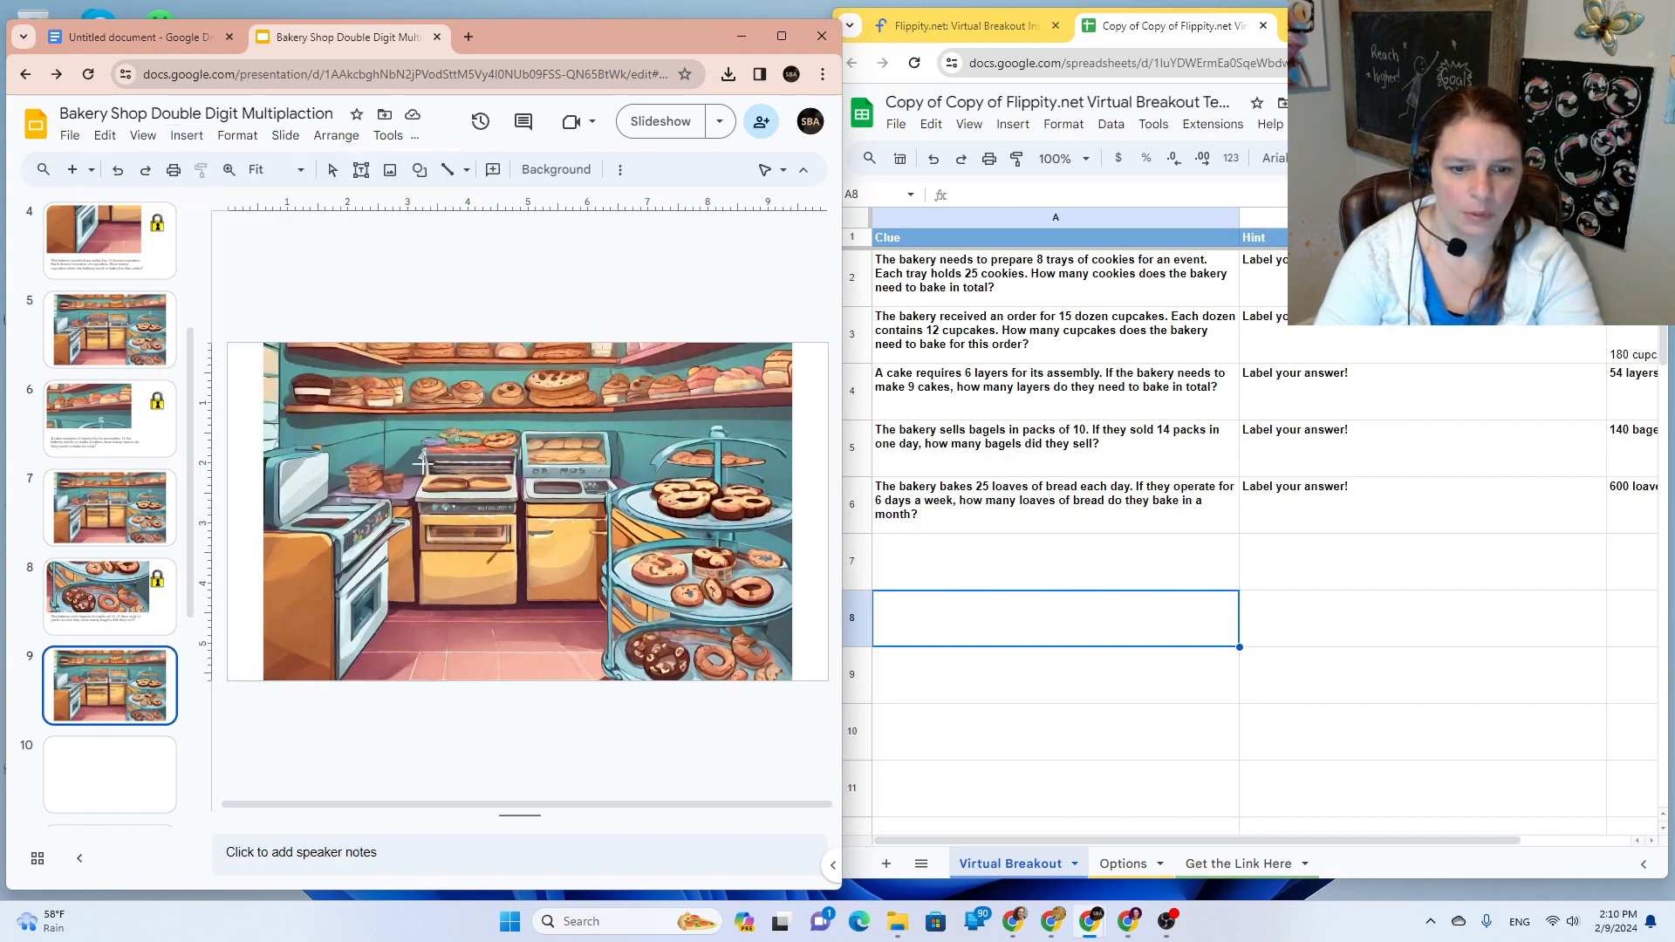
{"action": "left_click_drag", "start_coordinate": [434, 467], "coordinate": [517, 501]}
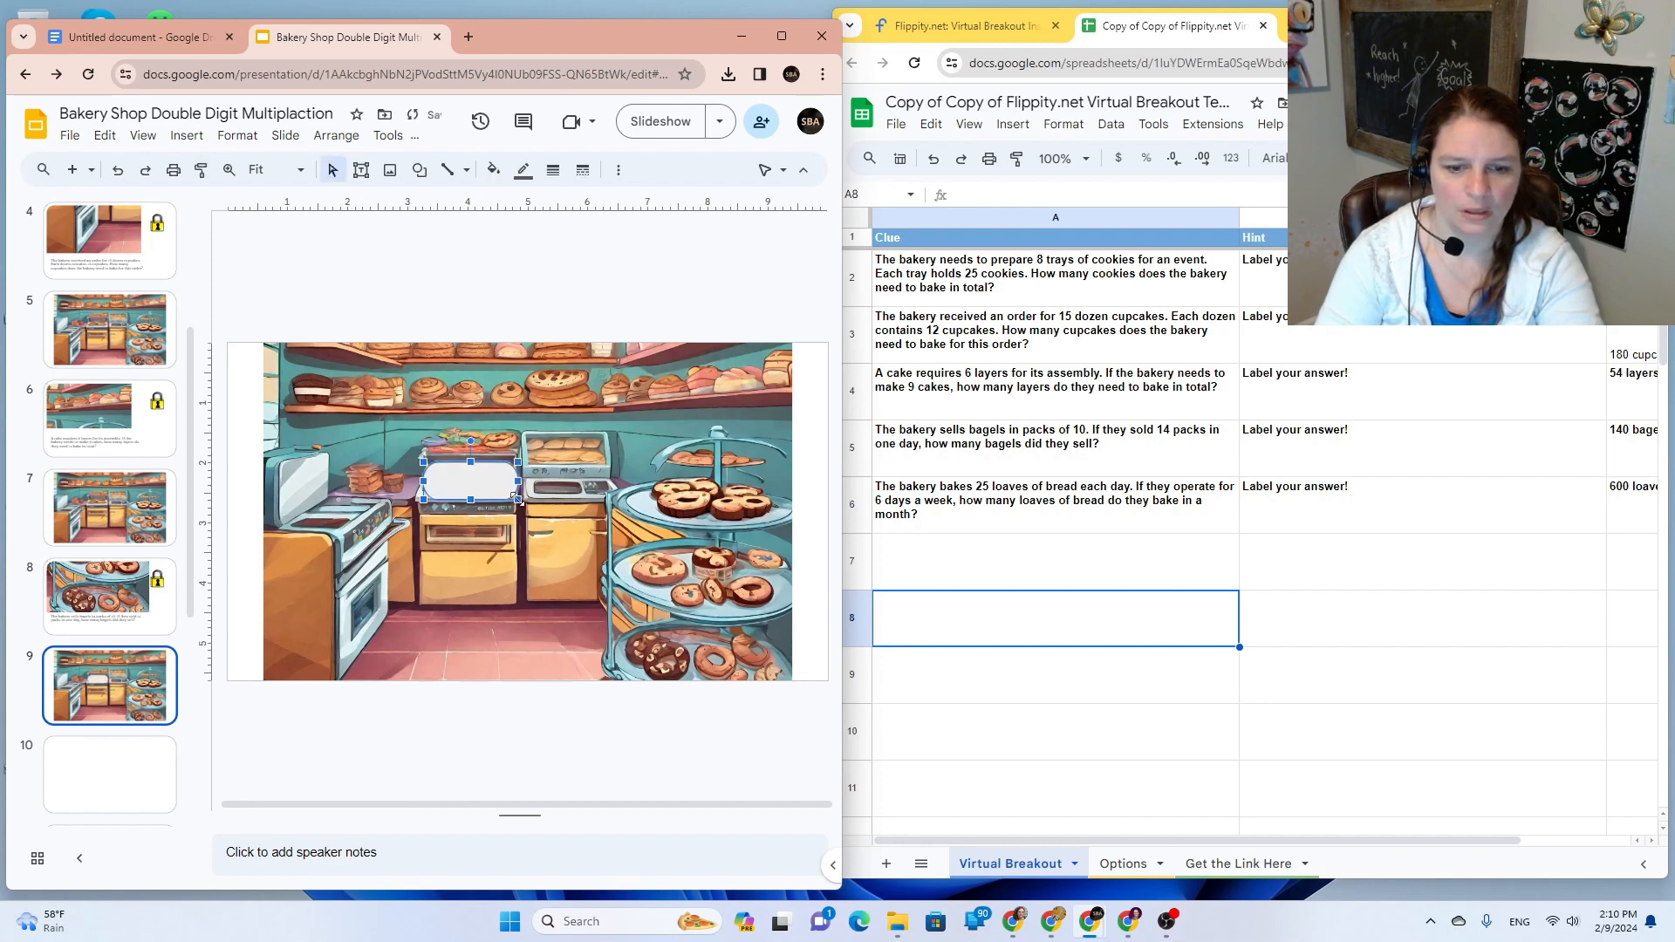
{"action": "left_click", "coordinate": [491, 175]}
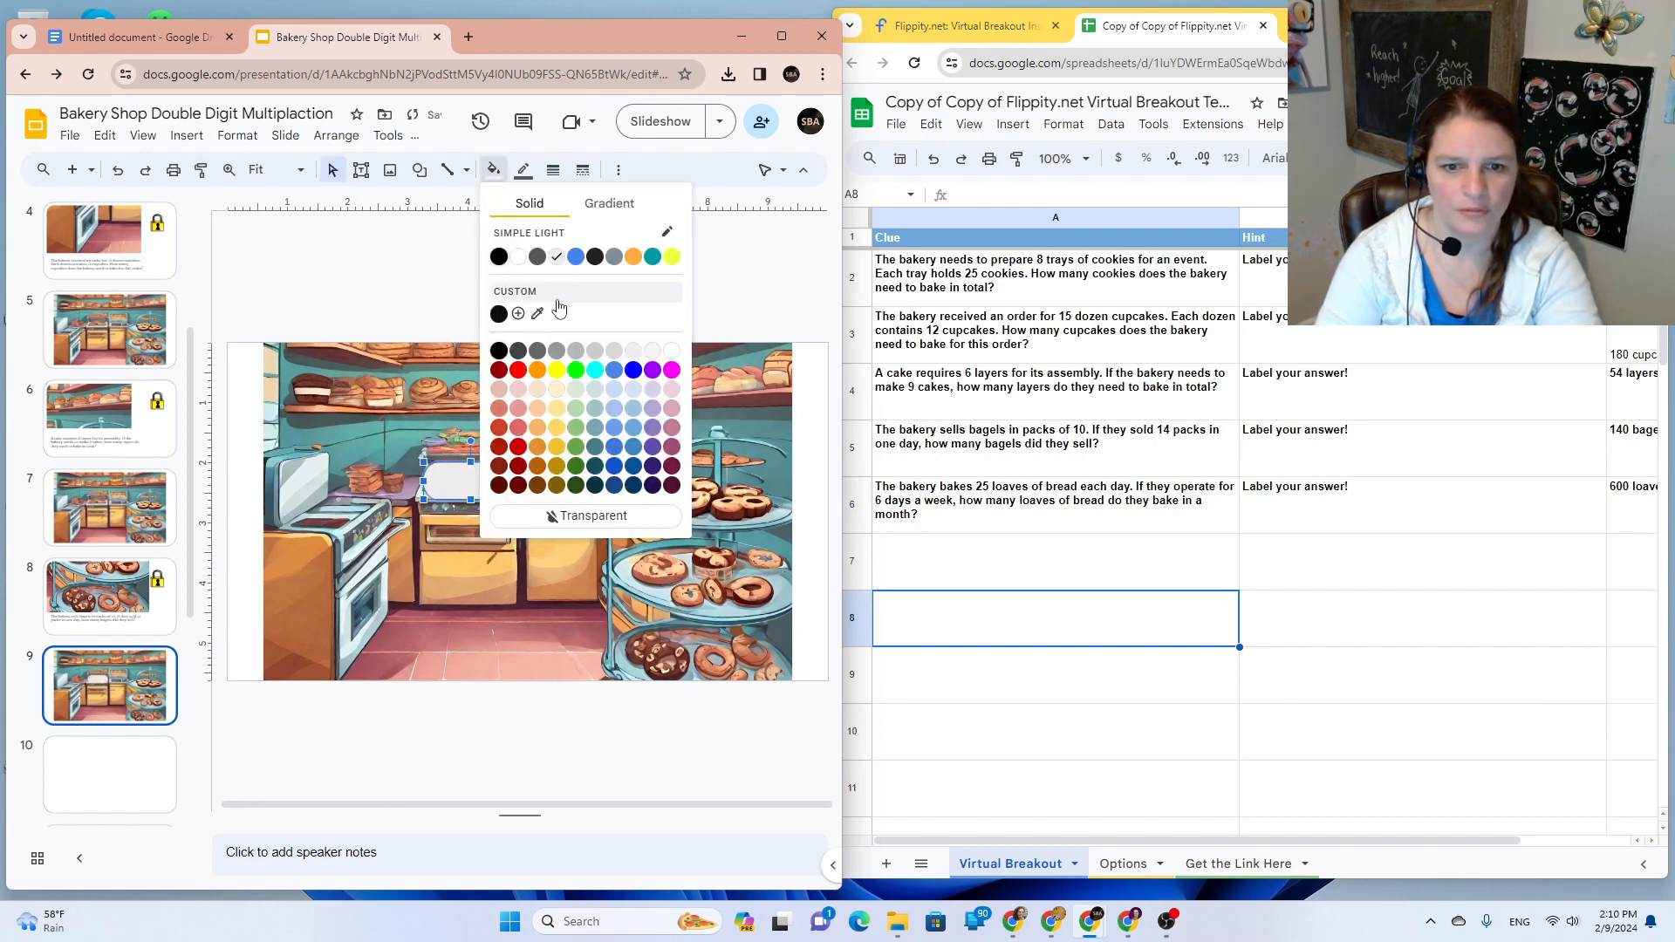
{"action": "left_click", "coordinate": [602, 511]}
{"action": "left_click", "coordinate": [524, 170]}
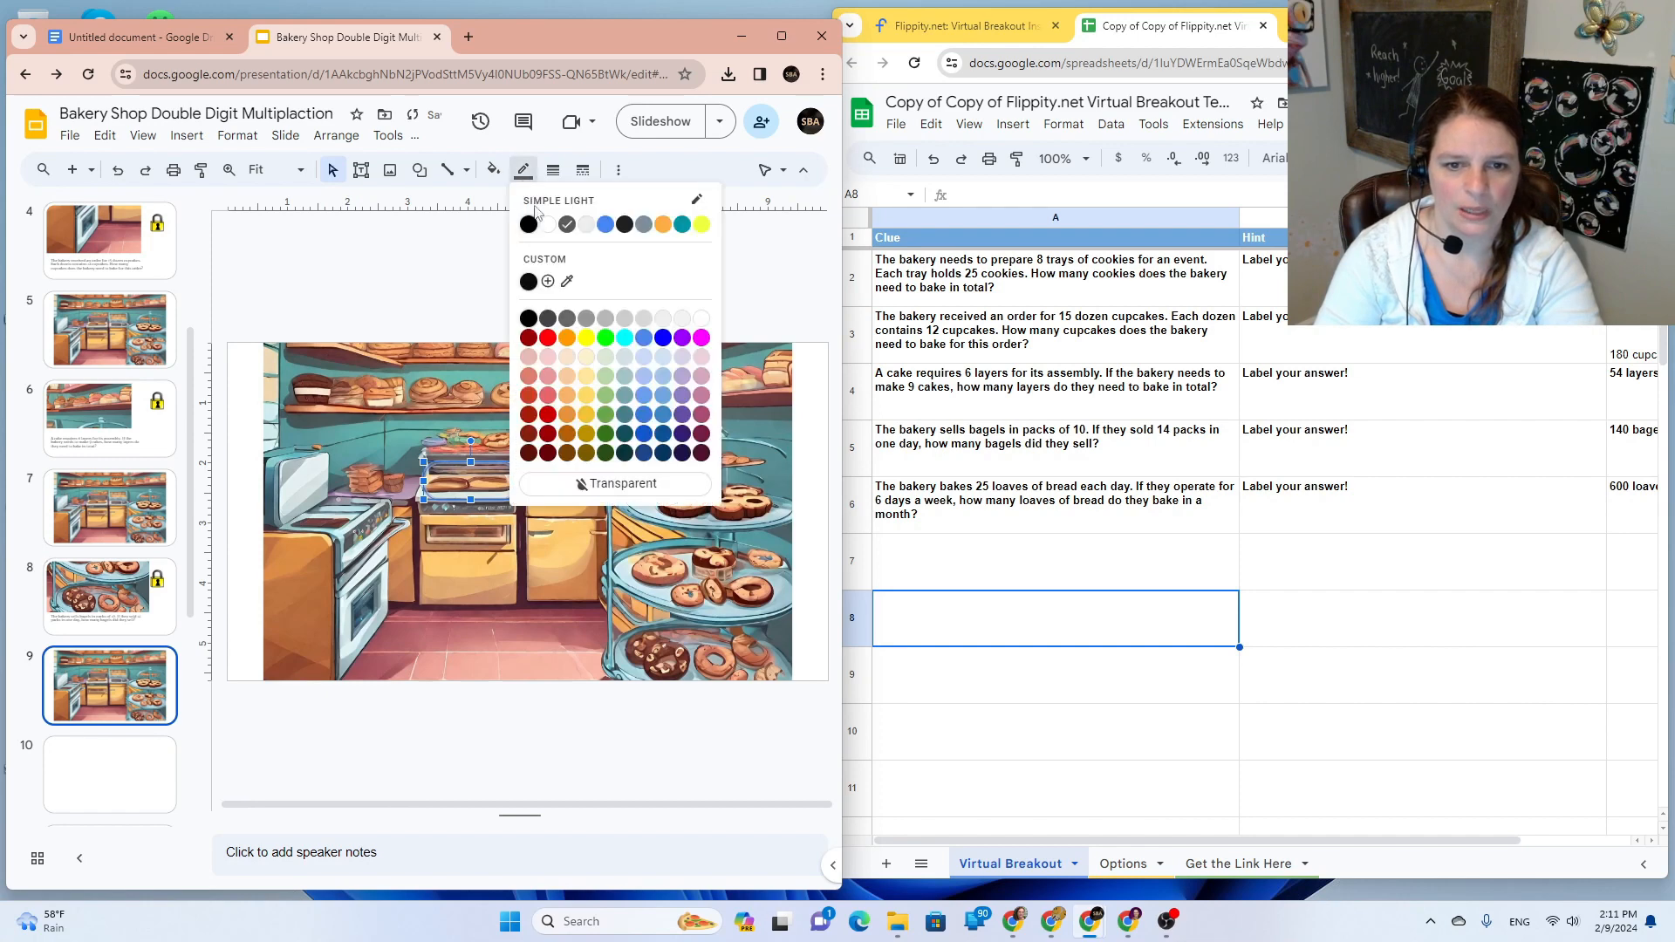
{"action": "left_click", "coordinate": [620, 485]}
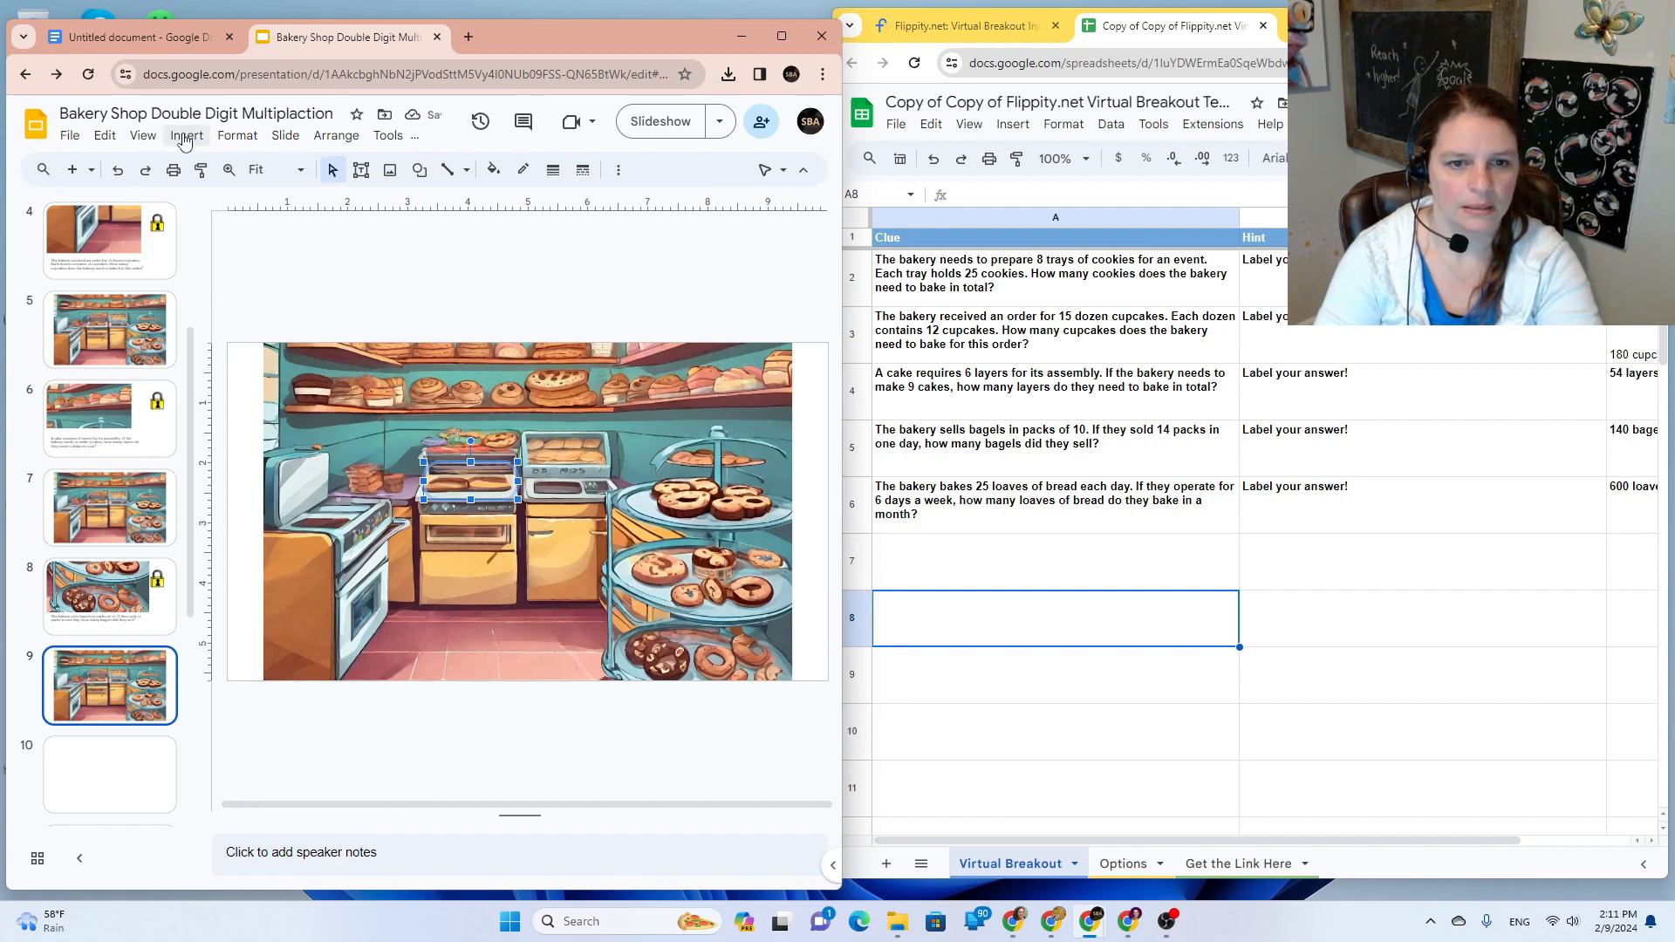
Step: Link the oven hotspot rectangle to Slide 10
{"action": "left_click", "coordinate": [621, 171]}
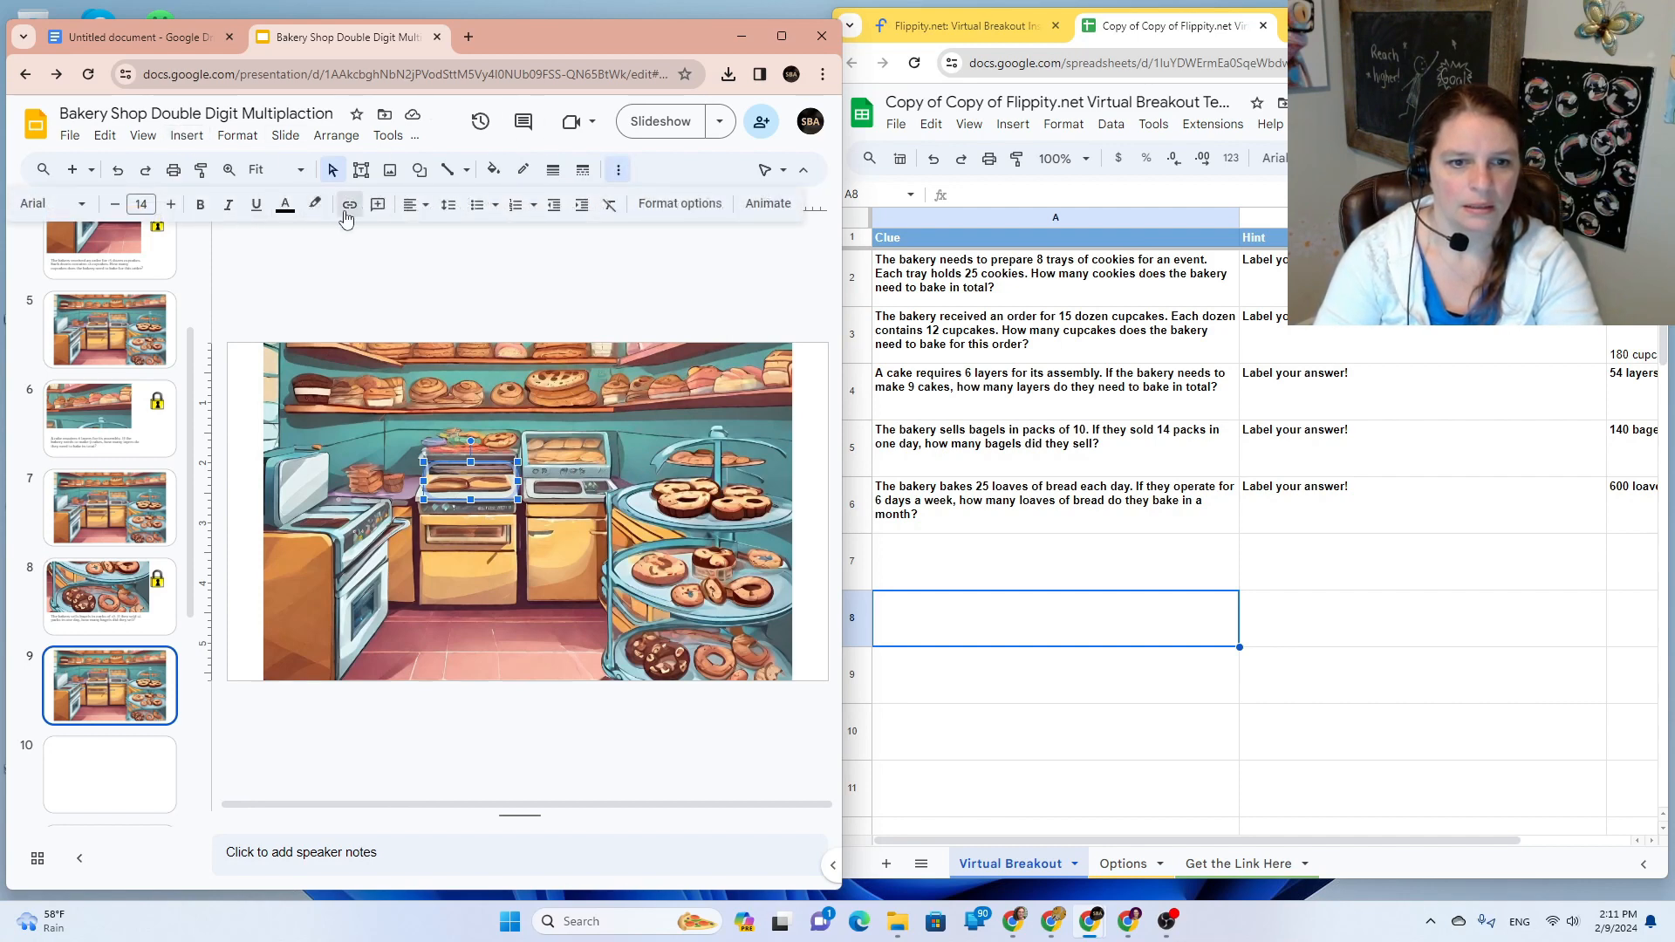
{"action": "left_click", "coordinate": [349, 204]}
{"action": "type", "text": "Slide 10"}
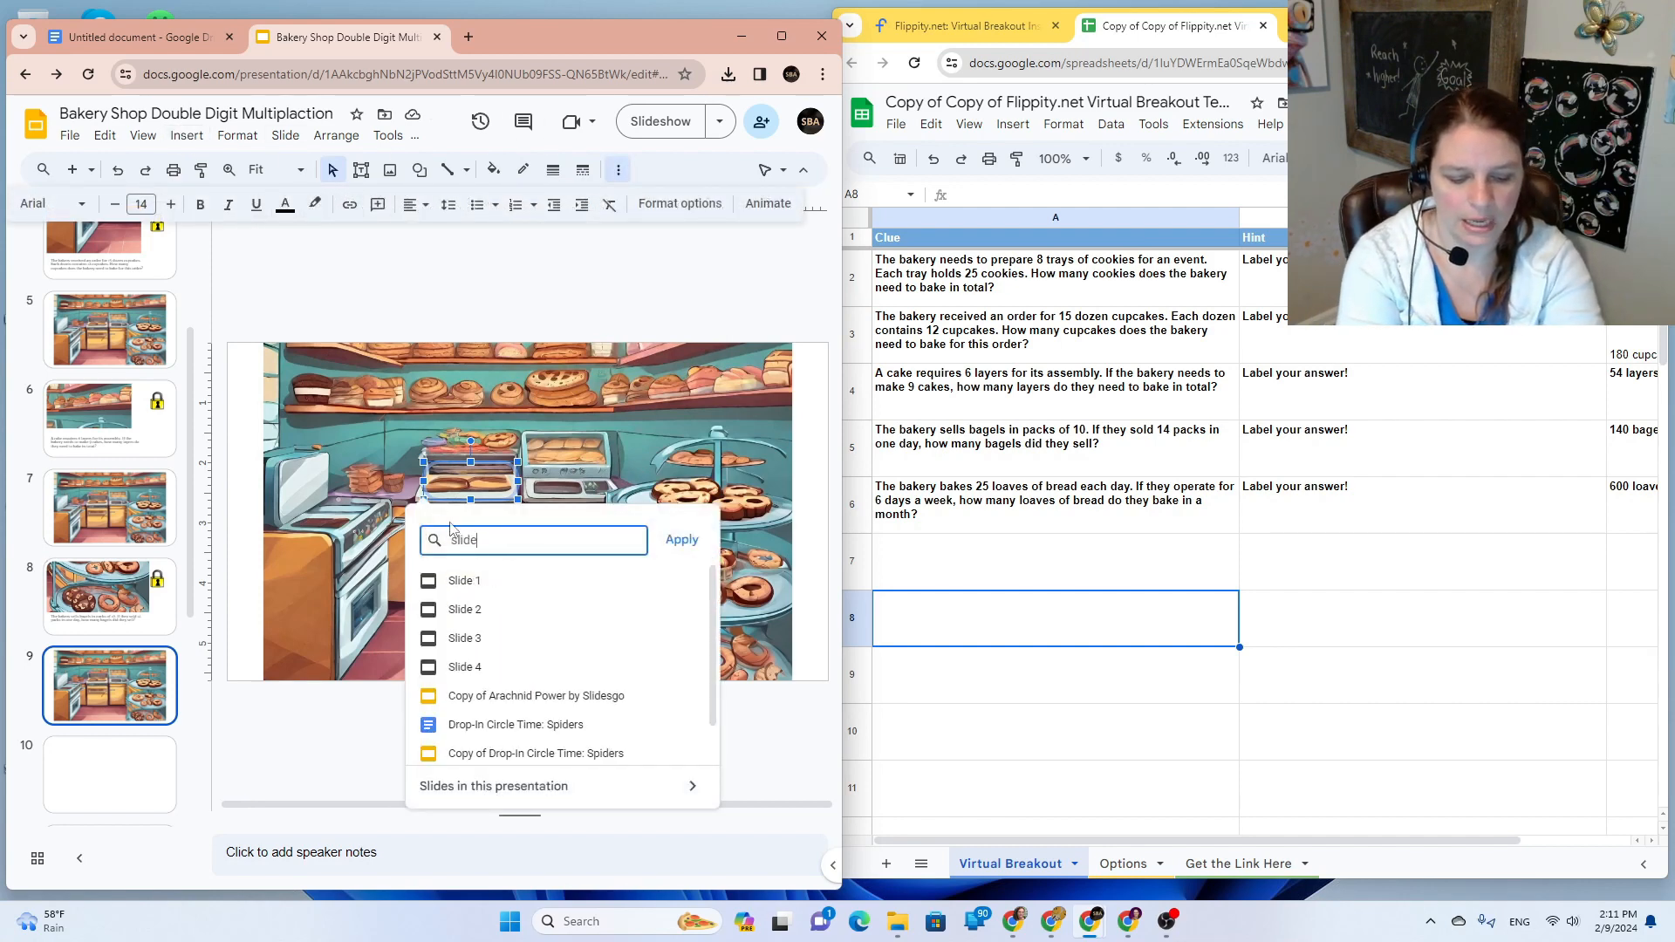
{"action": "left_click", "coordinate": [681, 541]}
{"action": "left_click", "coordinate": [550, 593]}
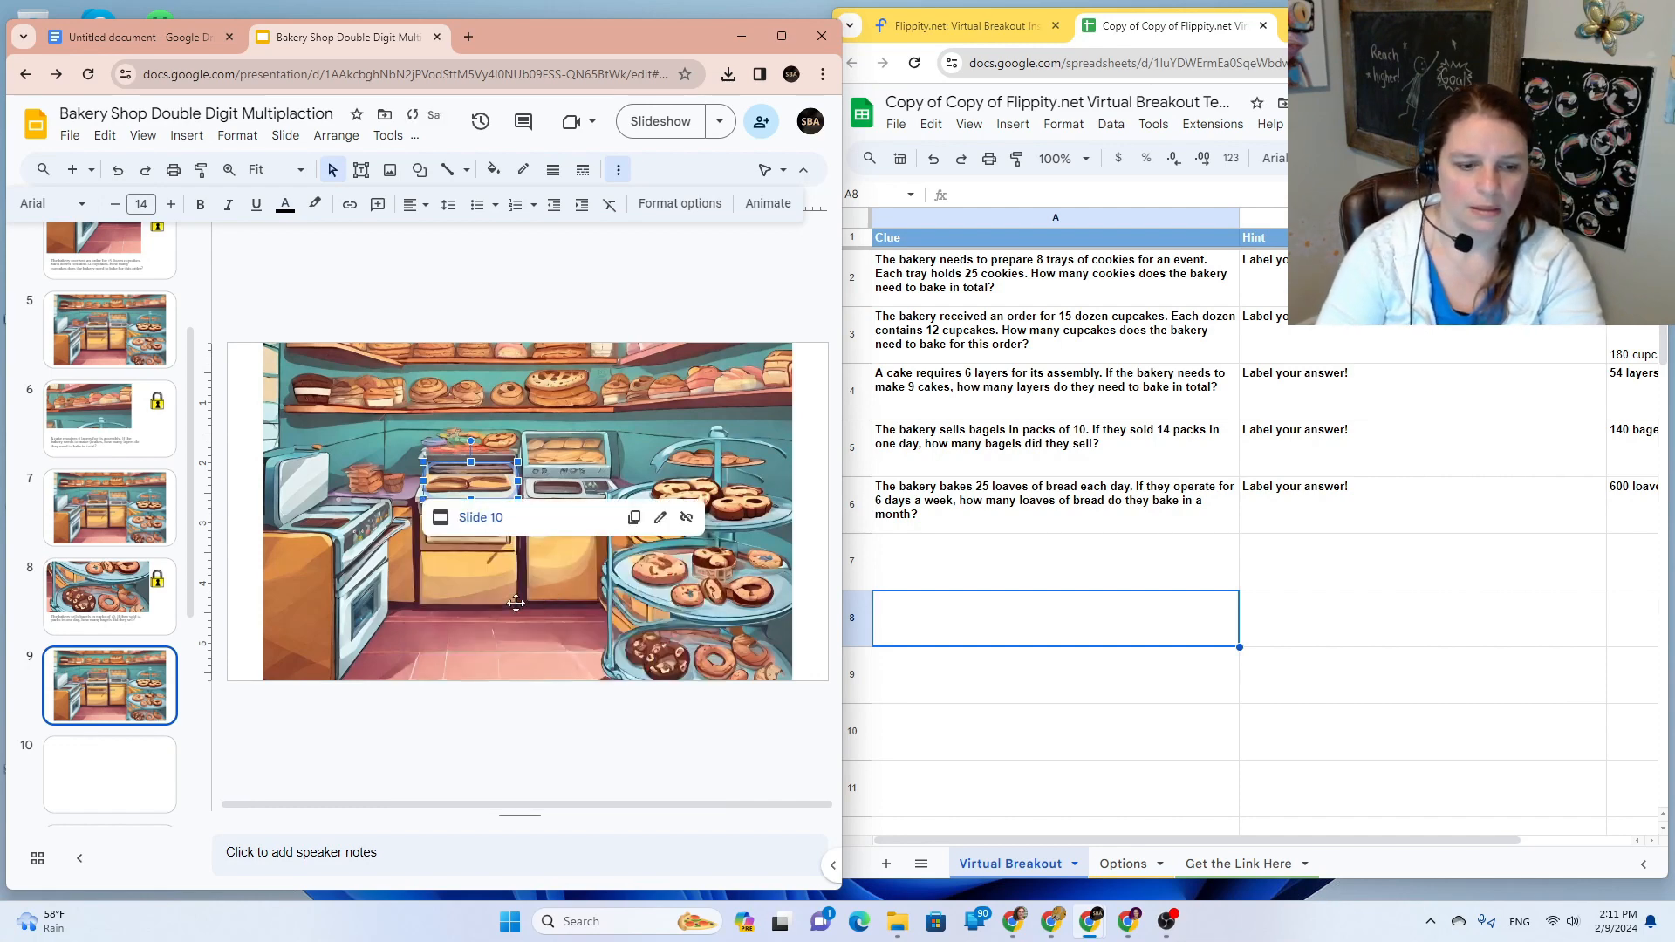
{"action": "left_click", "coordinate": [477, 676]}
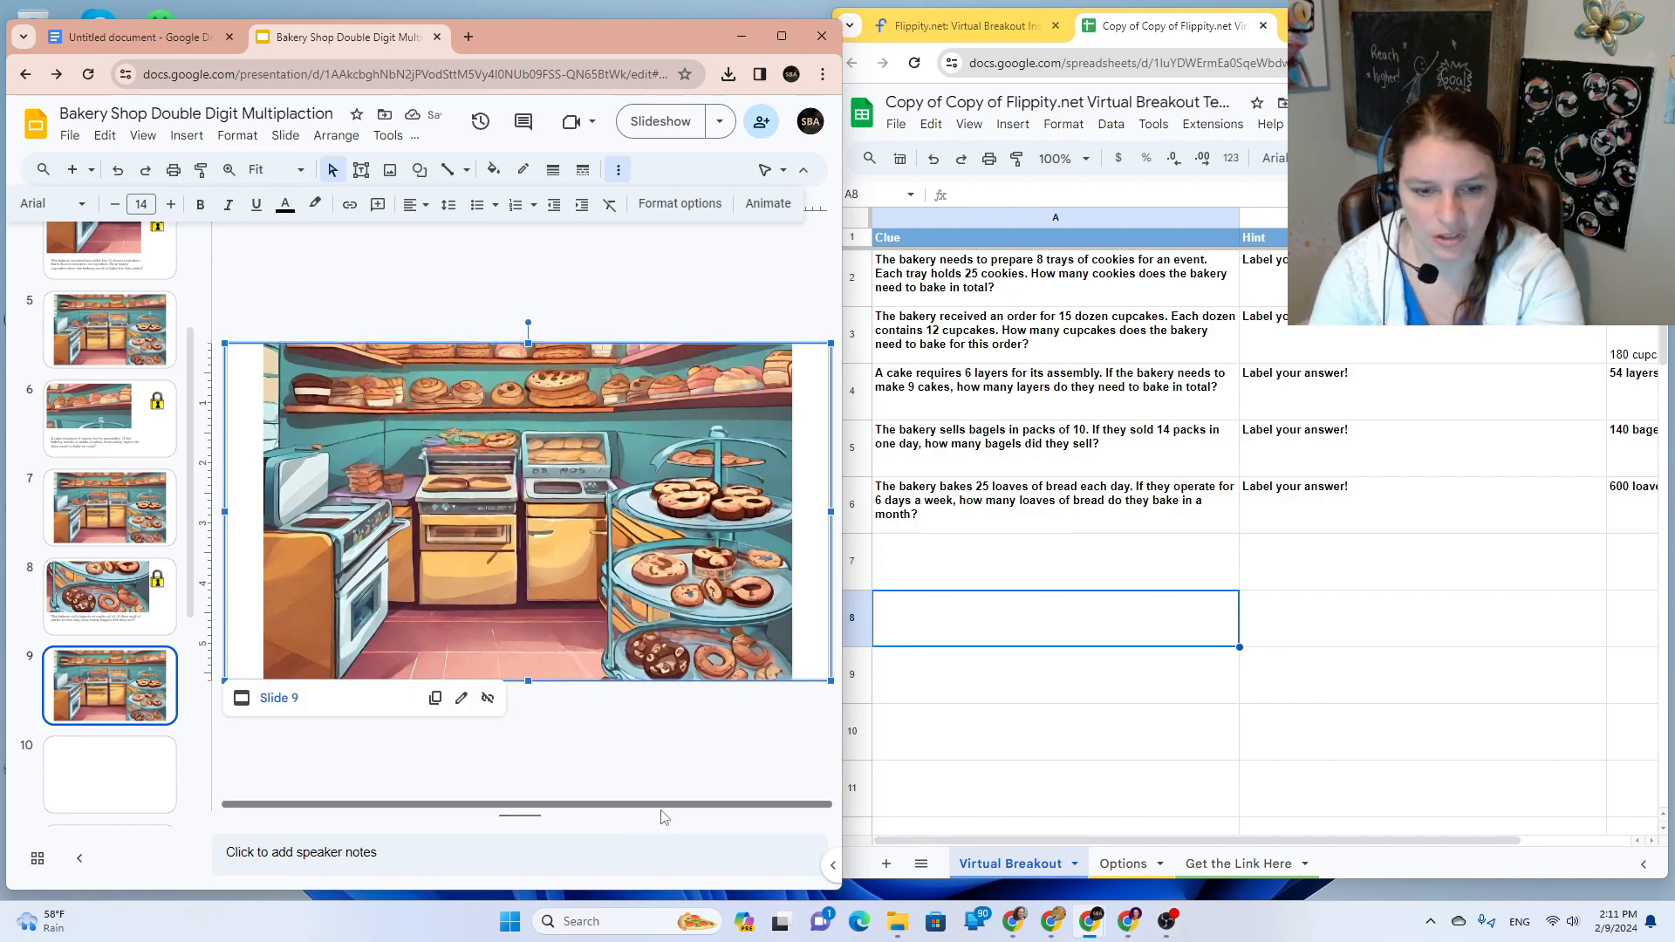
Step: Snip the oven area of the bakery picture for slide 10
{"action": "key", "text": "super+shift+s"}
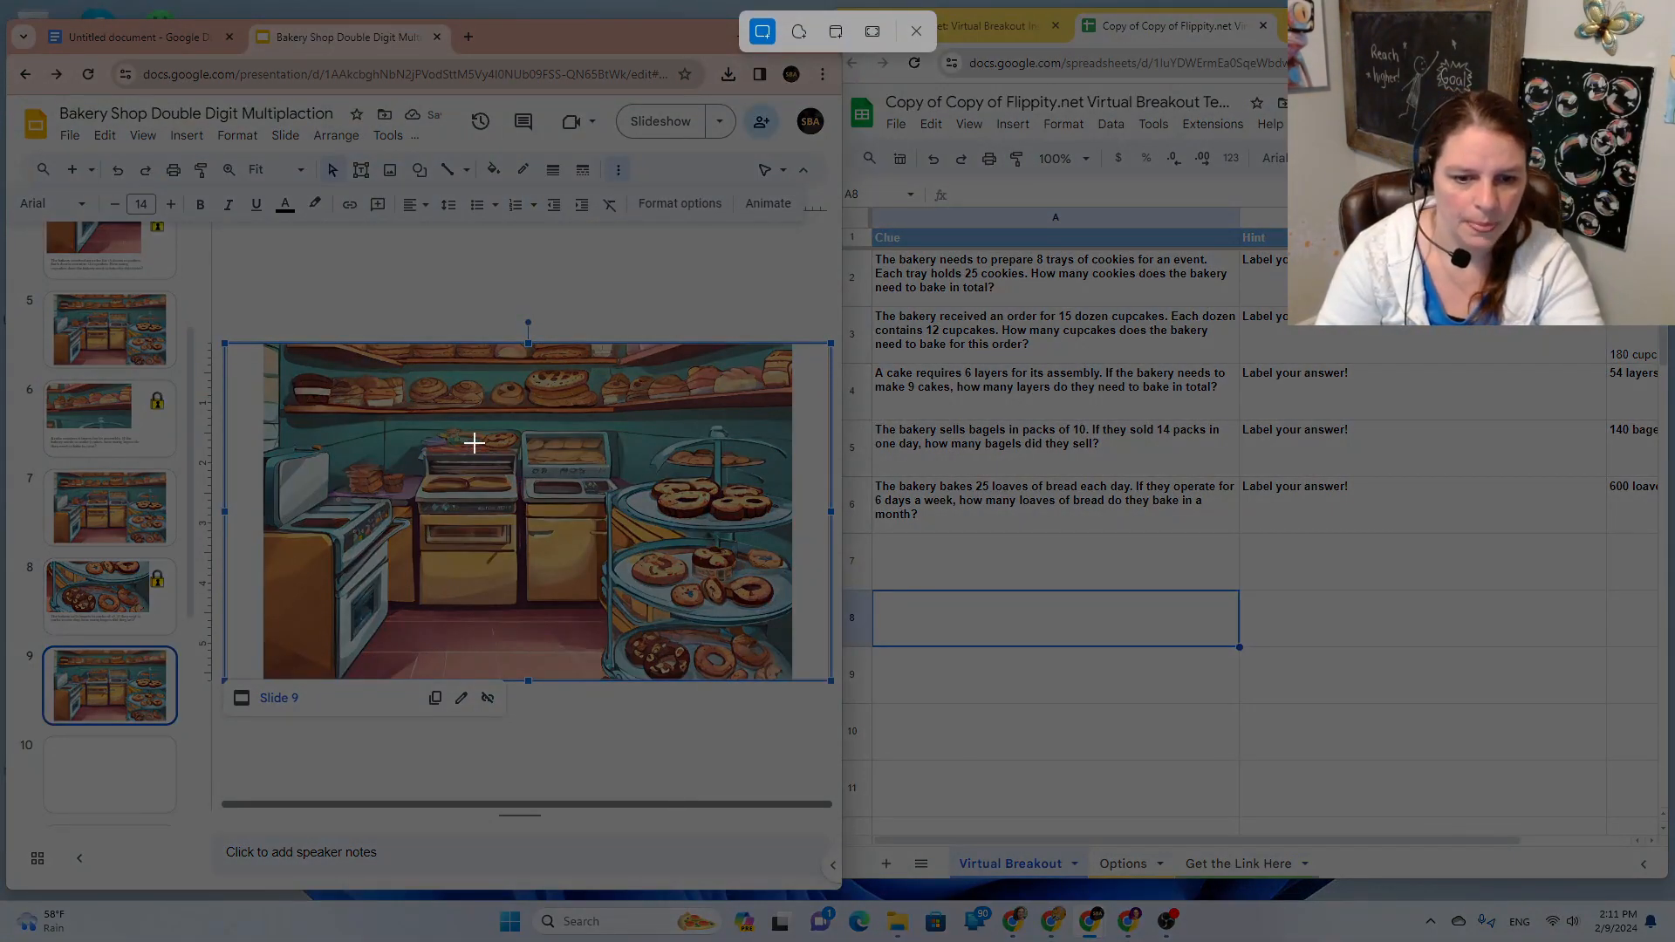
{"action": "left_click_drag", "start_coordinate": [388, 429], "coordinate": [546, 510]}
{"action": "left_click", "coordinate": [131, 785]}
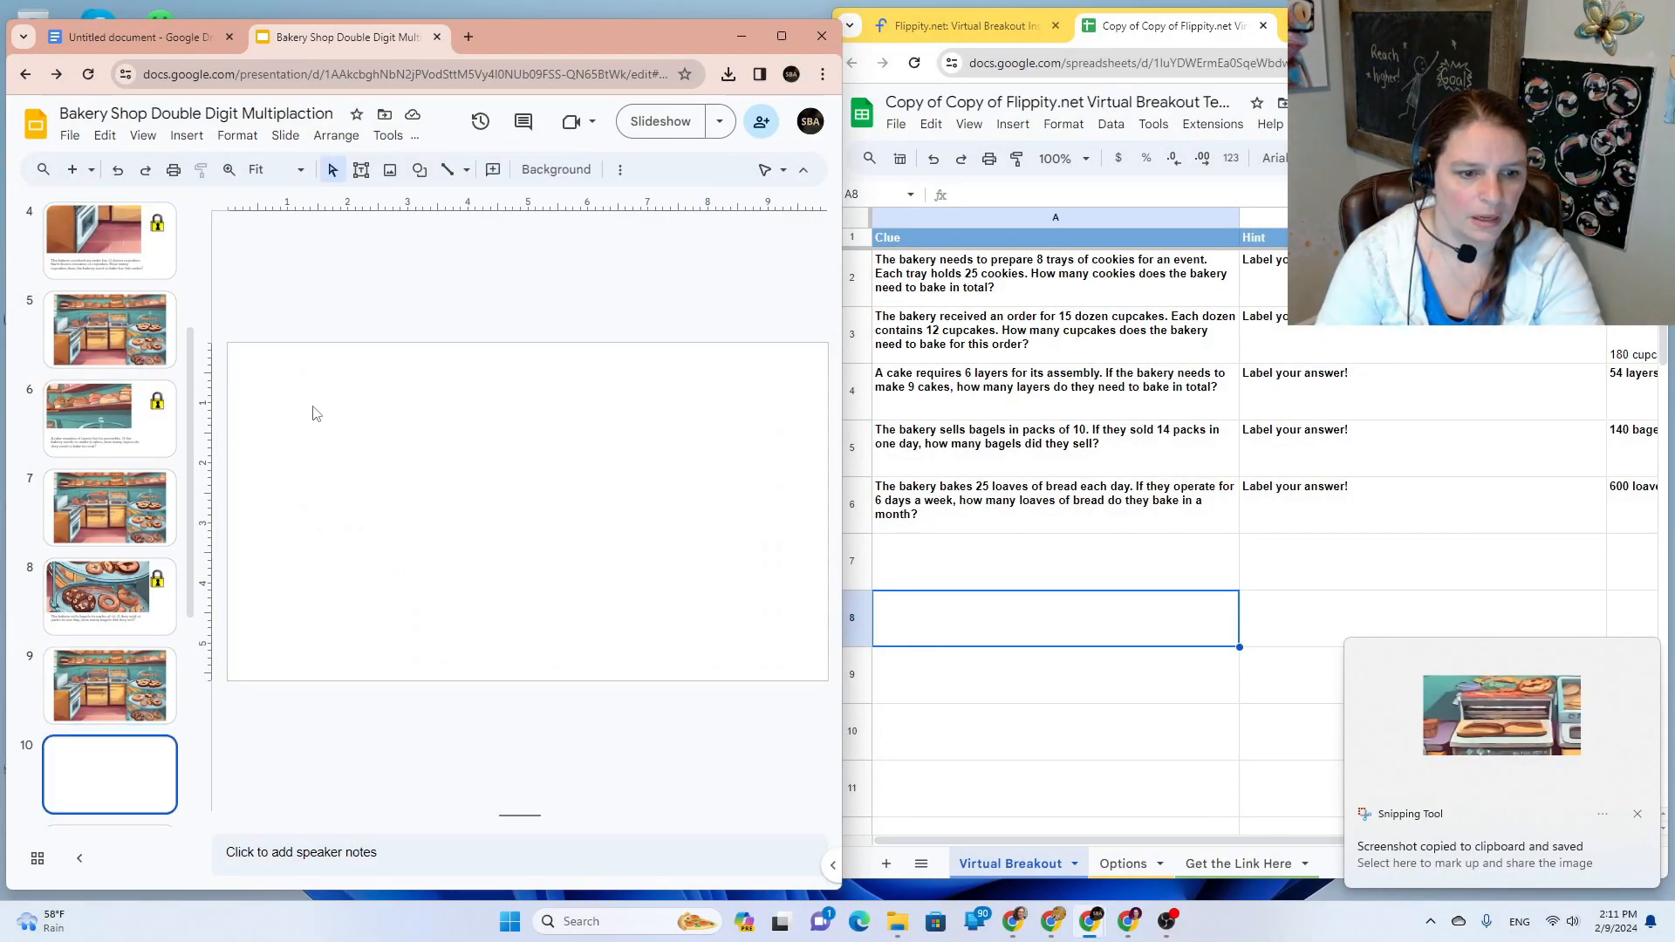
Step: Paste and enlarge the oven snip on slide 10, then add slide 8's question box and padlock
{"action": "key", "text": "ctrl+v"}
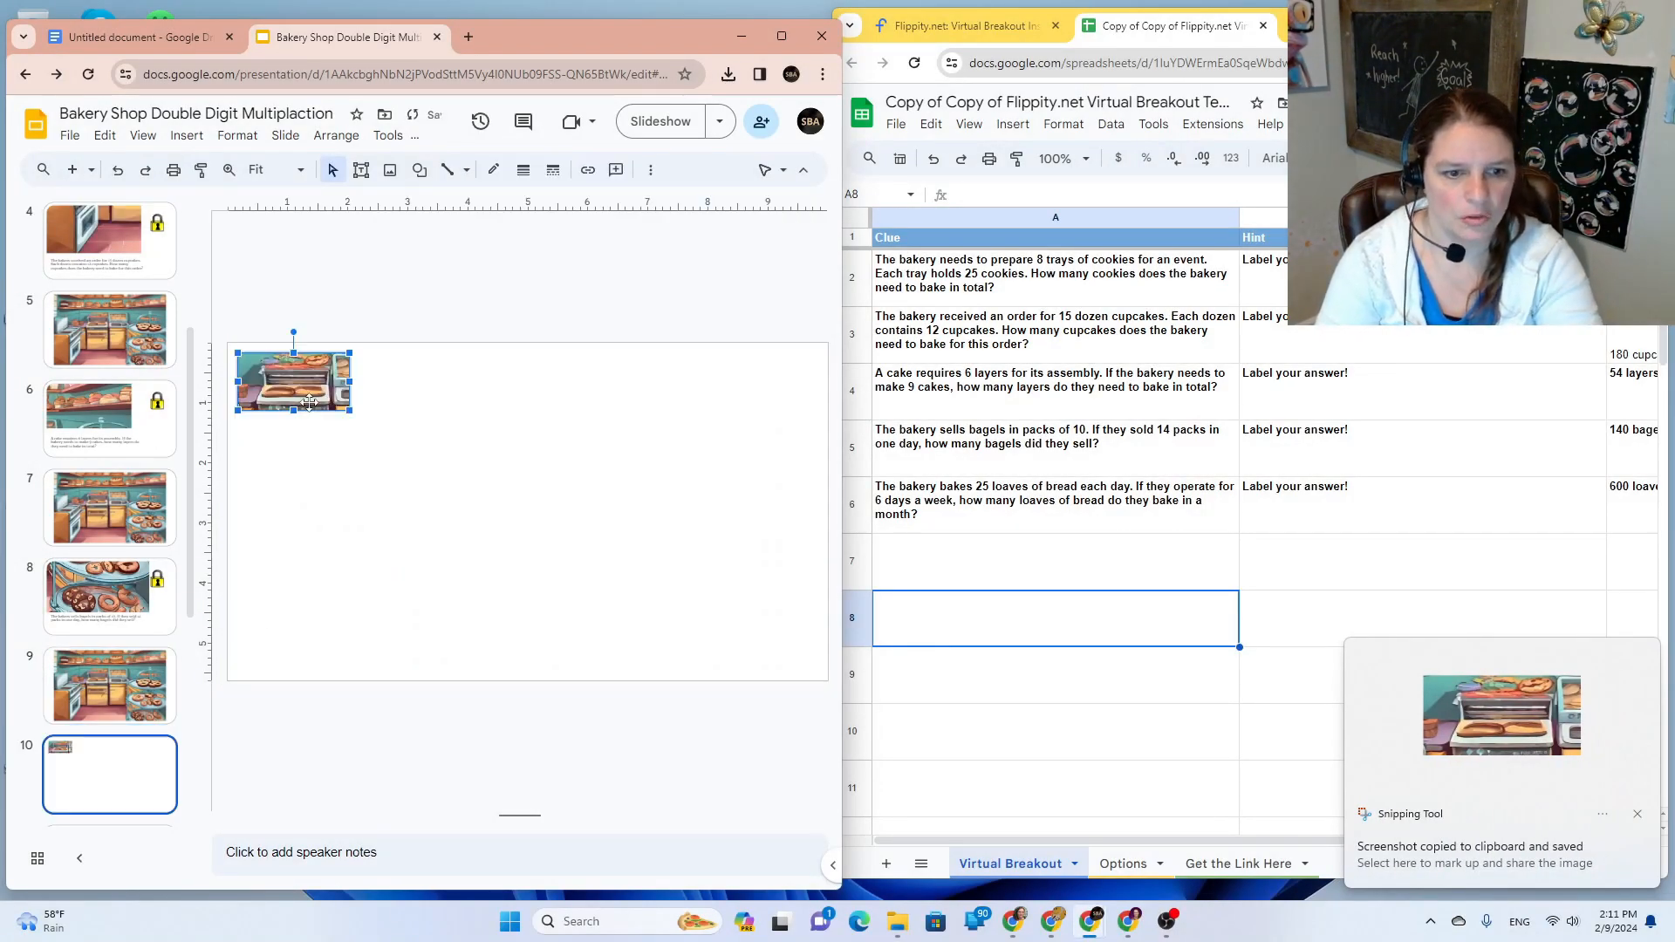
{"action": "left_click_drag", "start_coordinate": [341, 401], "coordinate": [694, 583]}
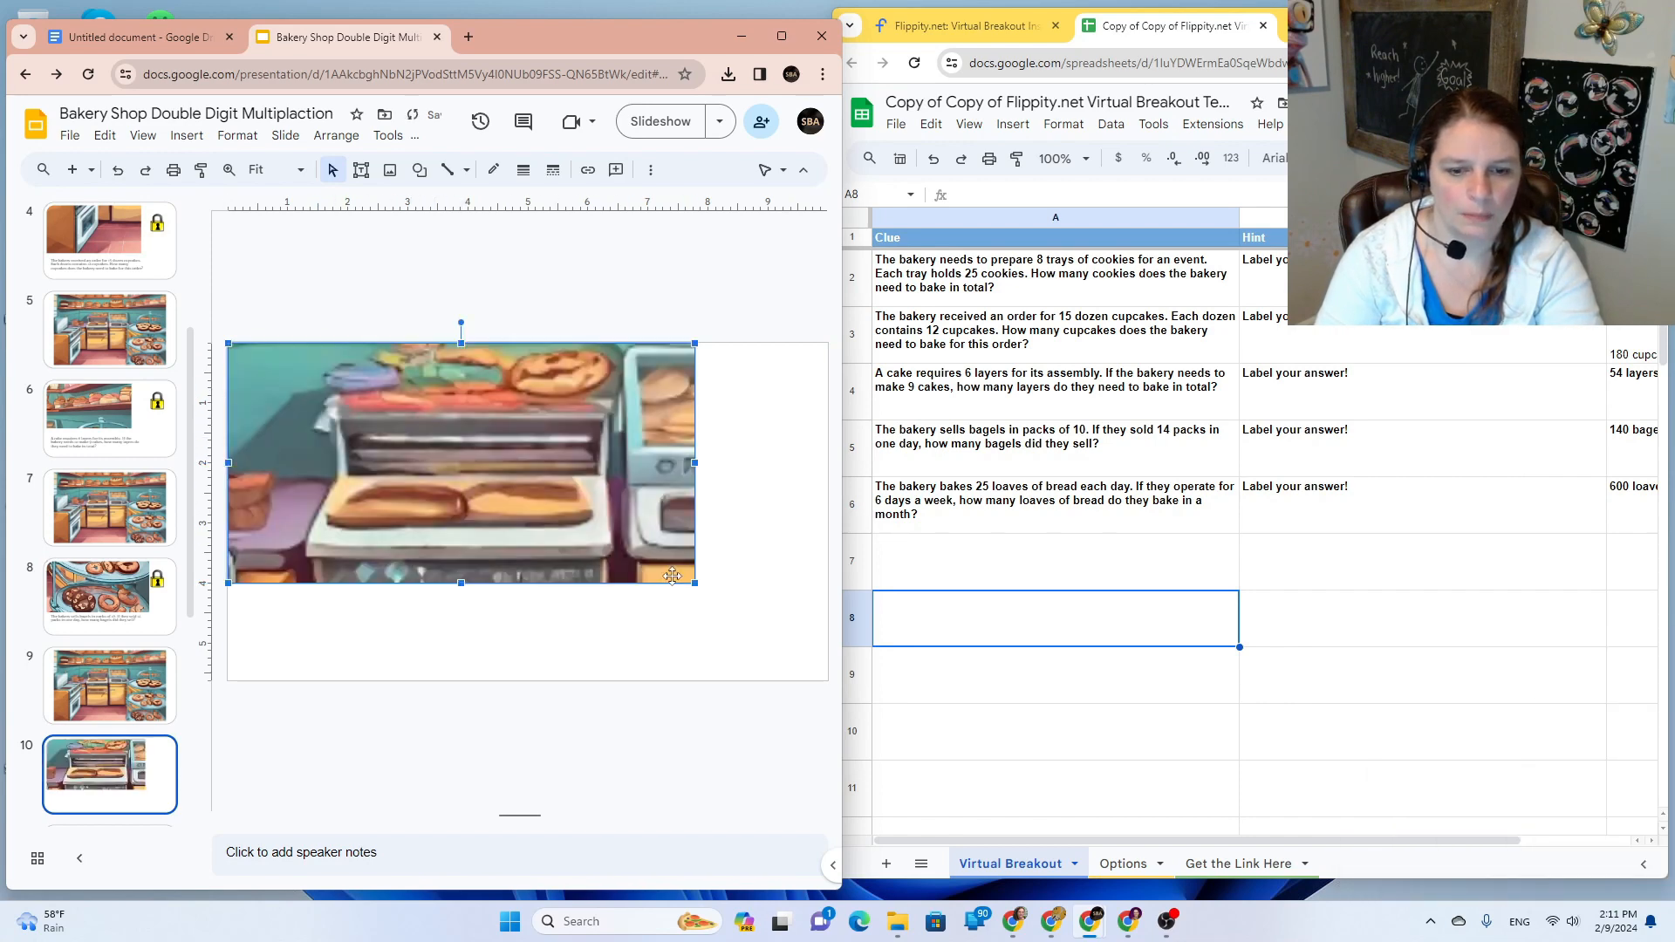
{"action": "left_click", "coordinate": [104, 602]}
{"action": "left_click", "coordinate": [375, 621]}
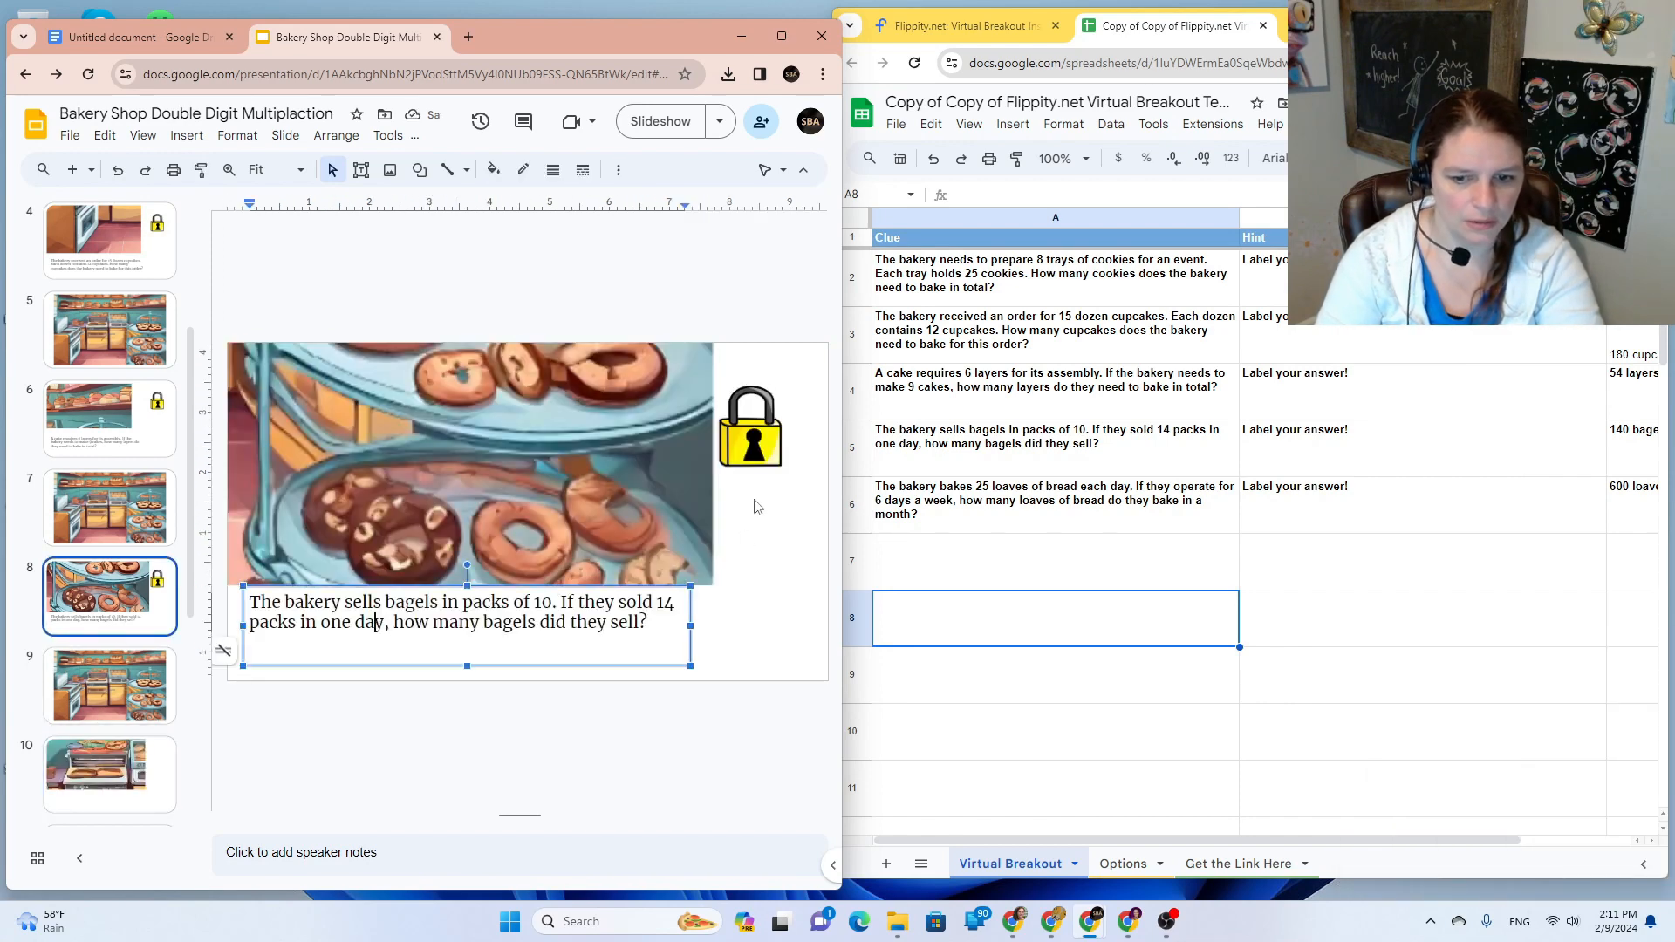
{"action": "left_click", "coordinate": [746, 438], "text": "shift"}
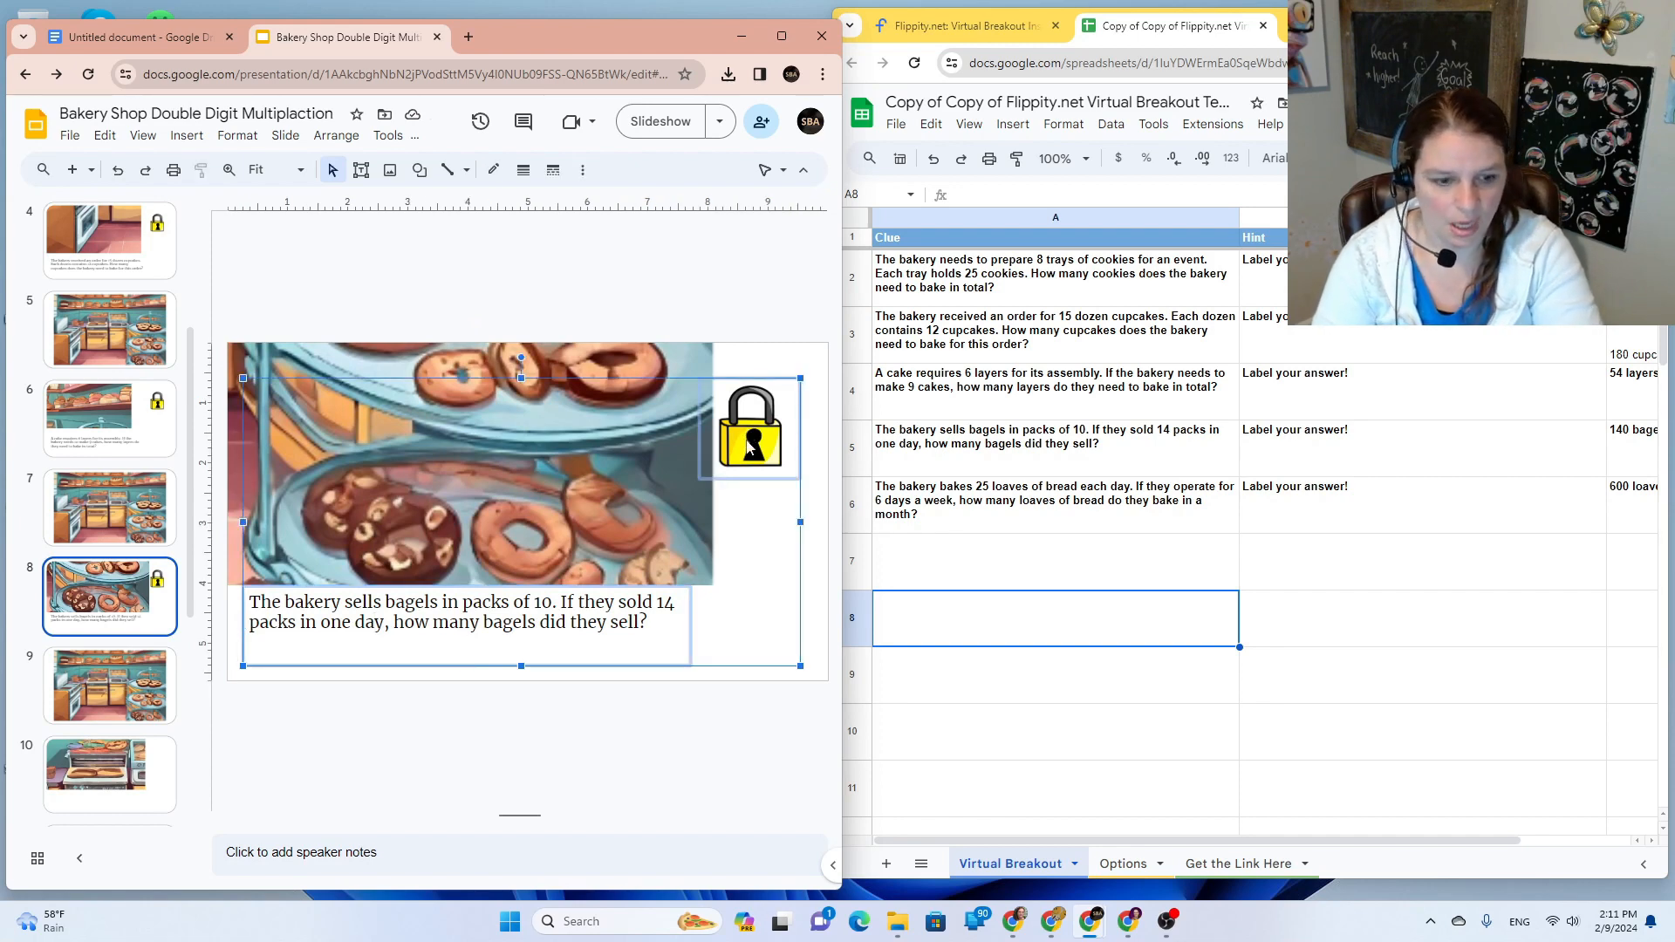
{"action": "scroll", "coordinate": [109, 690], "scroll_direction": "down", "scroll_amount": 1}
{"action": "left_click", "coordinate": [109, 689]}
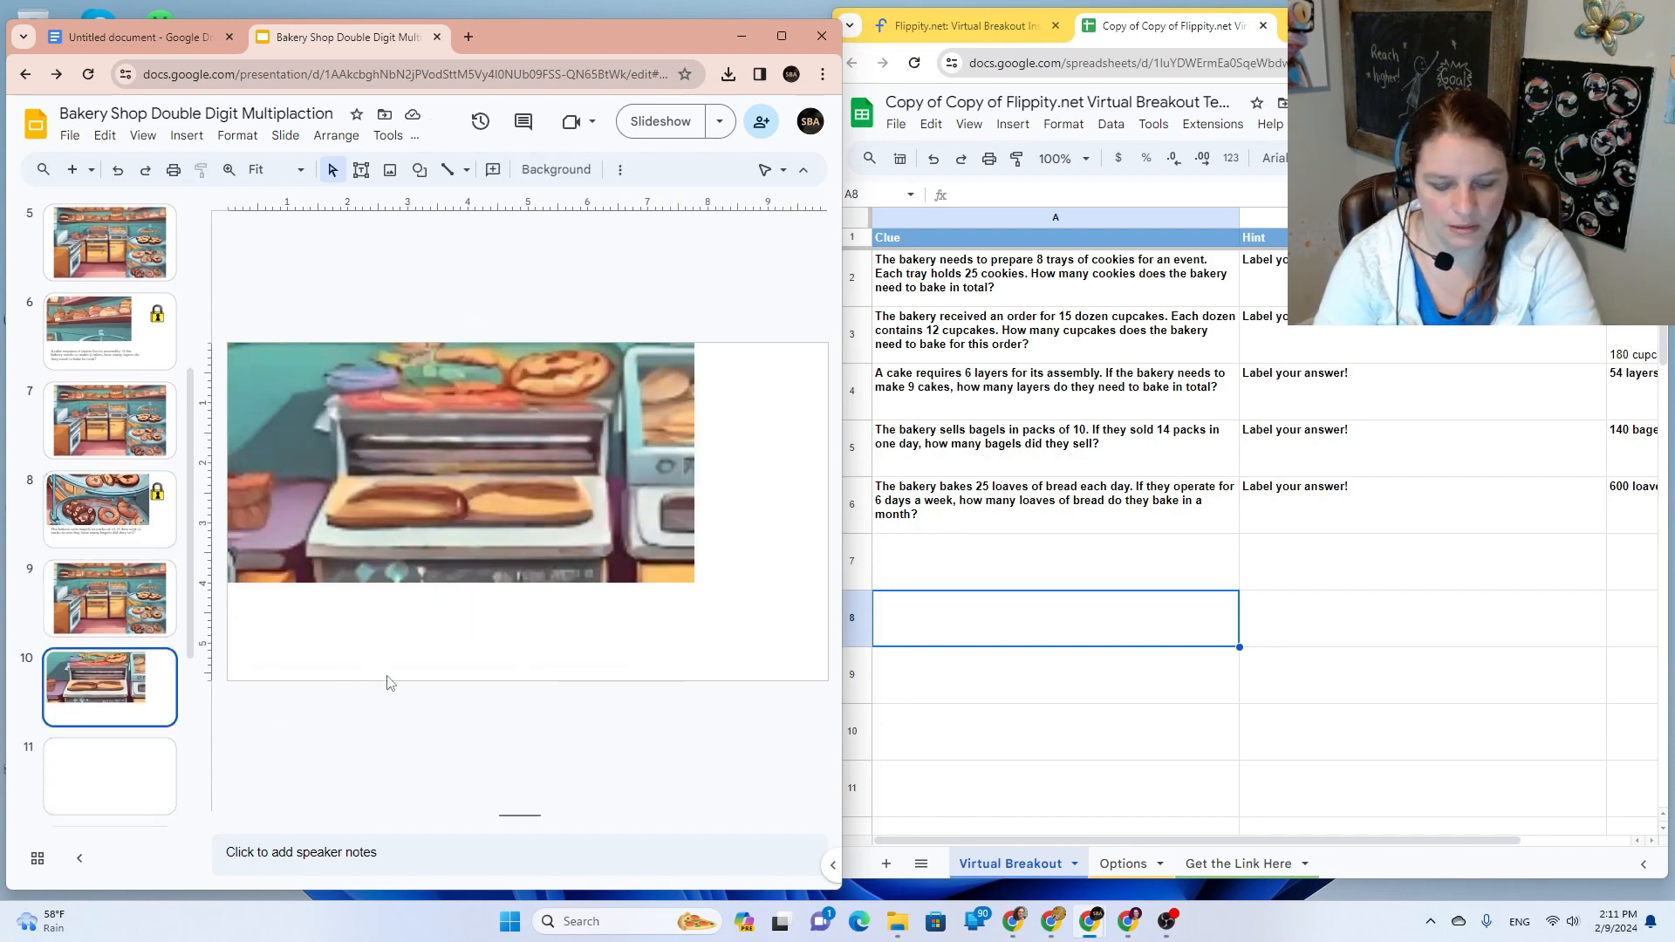
{"action": "key", "text": "ctrl+v"}
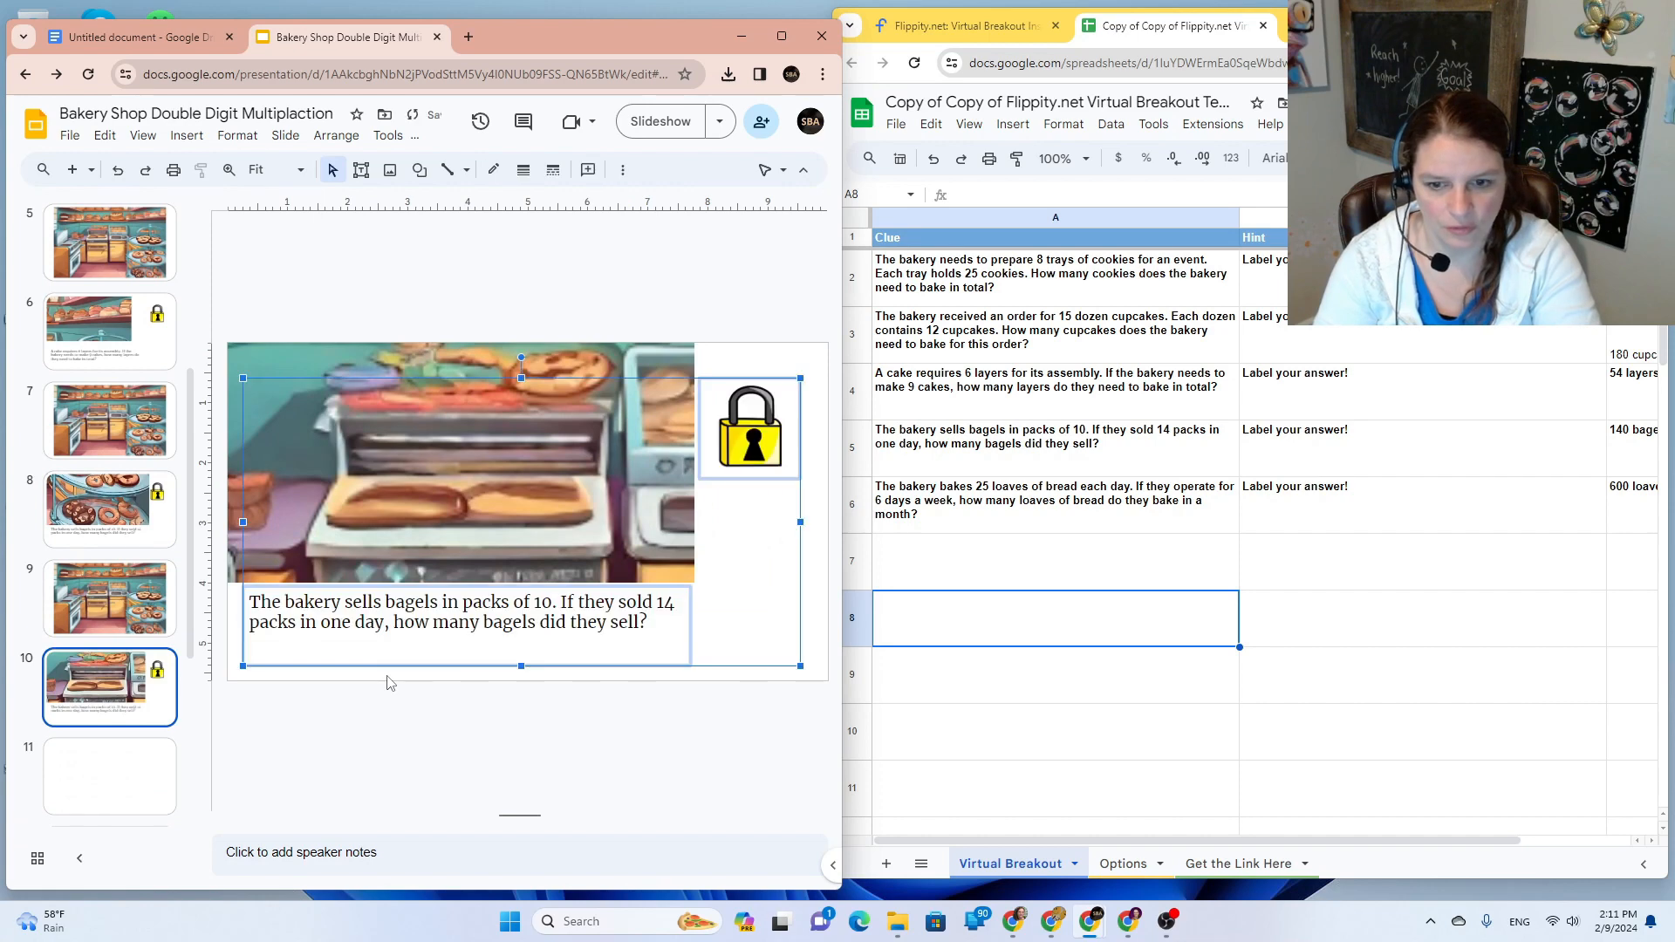
Step: Replace slide 10's question with cell A6's bread-loaves clue, pasted without formatting
{"action": "triple_click", "coordinate": [1056, 495]}
{"action": "key", "text": "ctrl+c"}
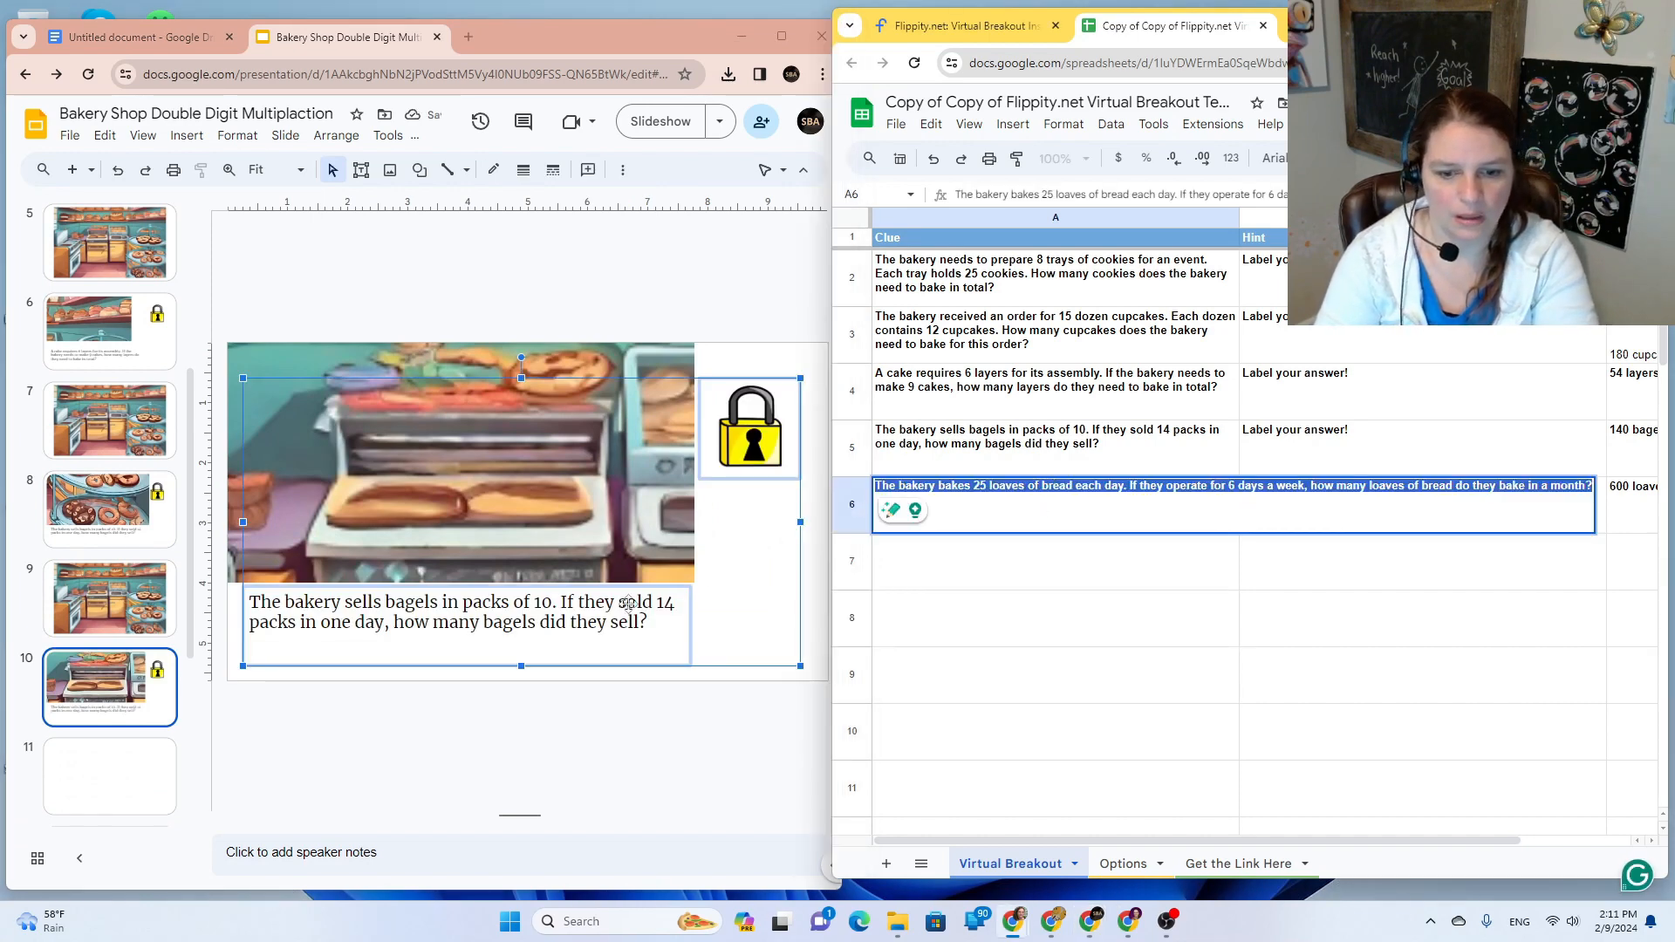
{"action": "left_click", "coordinate": [565, 625]}
{"action": "left_click", "coordinate": [605, 743]}
{"action": "left_click", "coordinate": [607, 626]}
{"action": "double_click", "coordinate": [593, 625]}
{"action": "left_click", "coordinate": [608, 626]}
{"action": "double_click", "coordinate": [604, 627]}
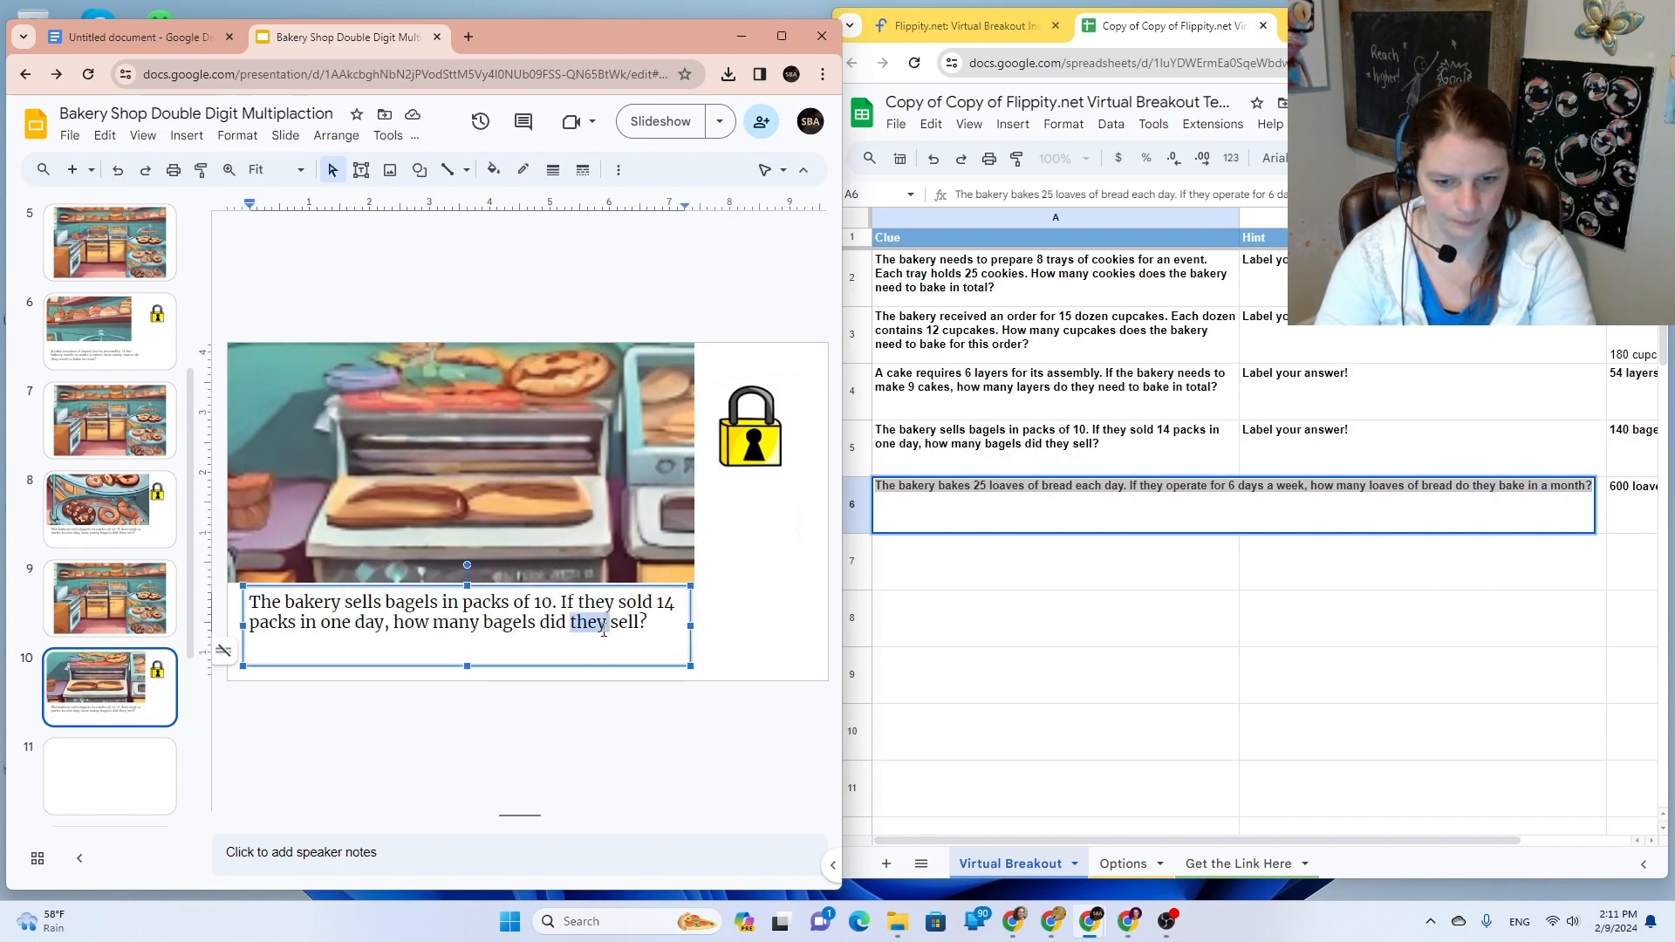
{"action": "key", "text": "ctrl+a"}
{"action": "key", "text": "ctrl+v"}
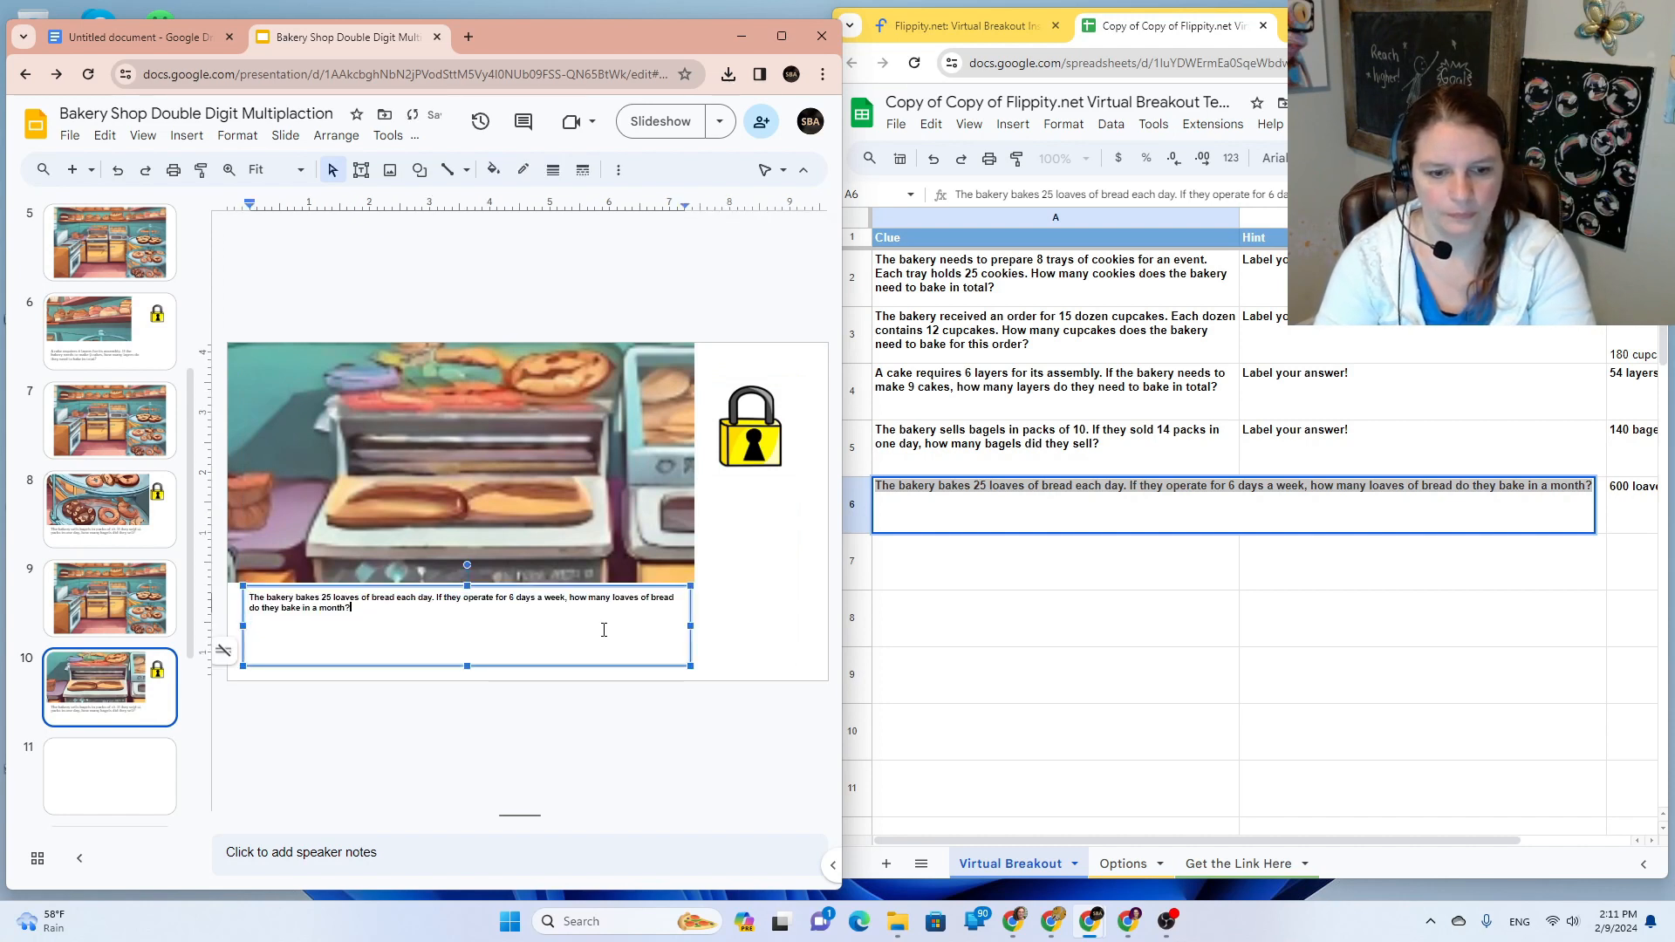
{"action": "key", "text": "ctrl+z"}
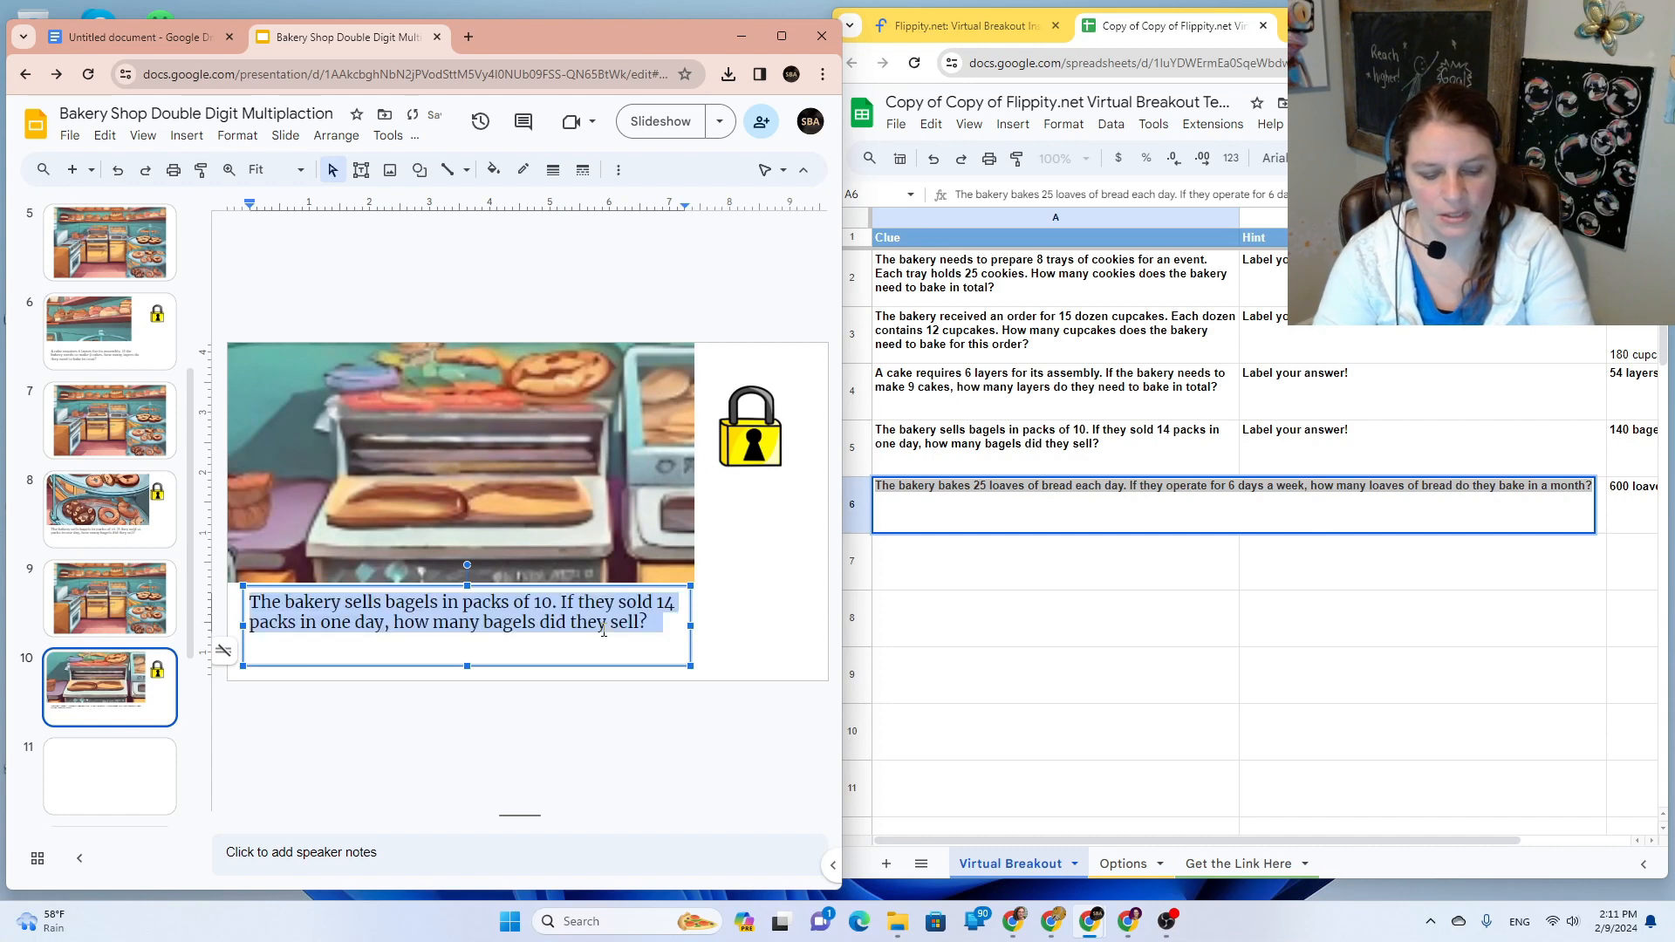
{"action": "key", "text": "ctrl+shift+v"}
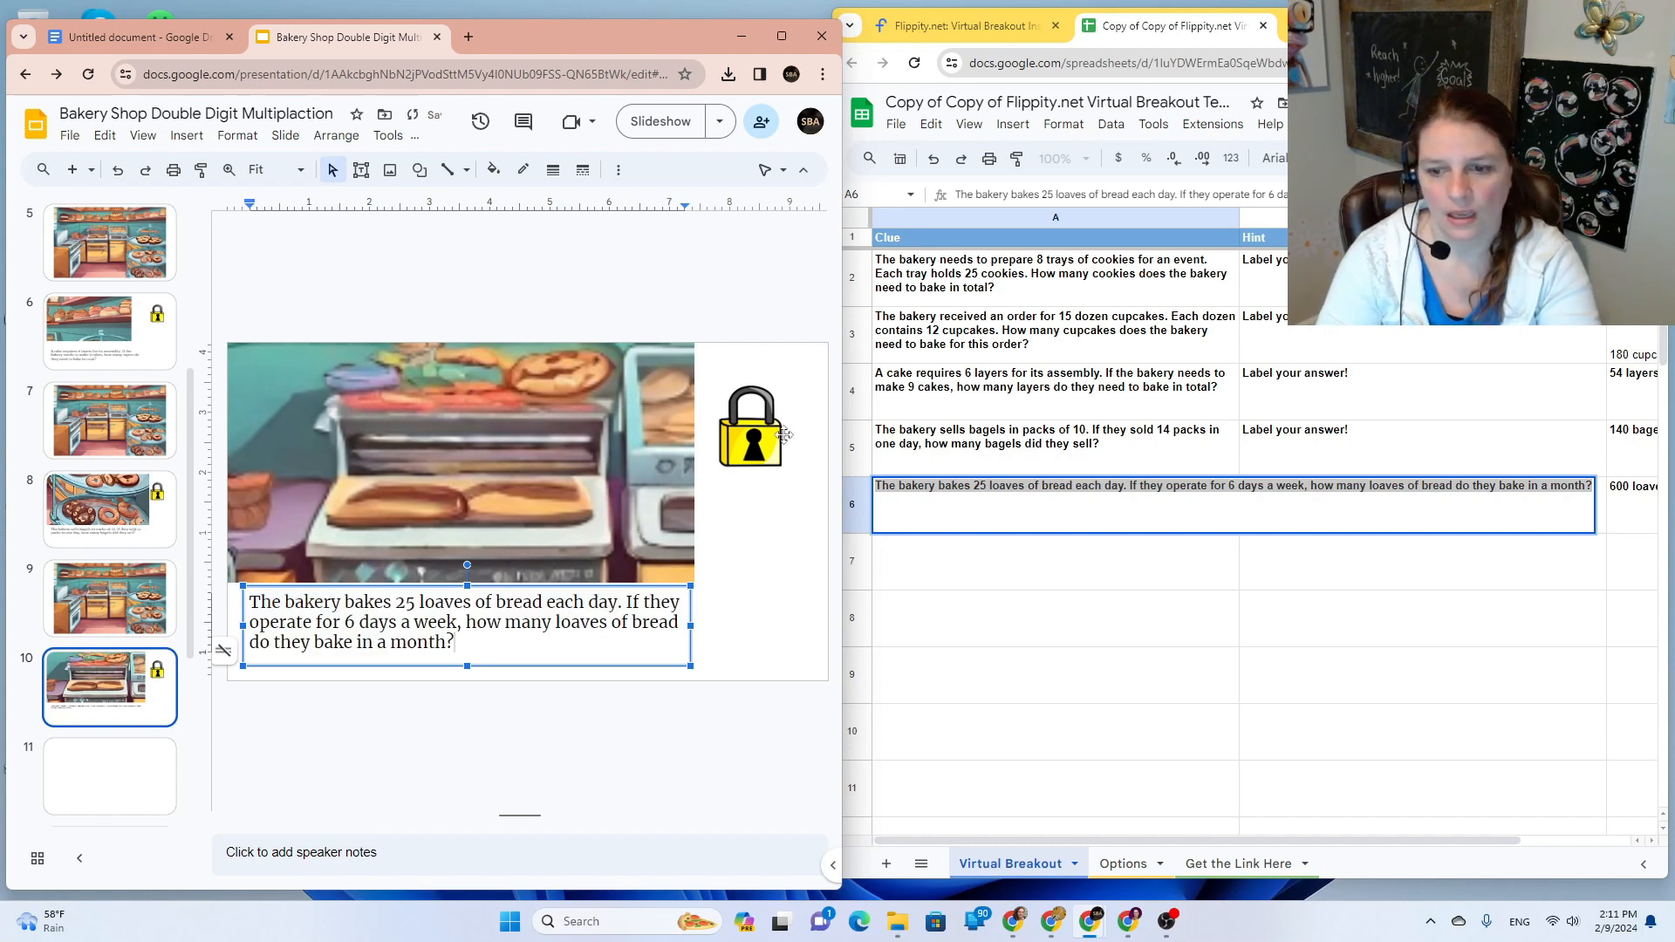
{"action": "left_click", "coordinate": [986, 470]}
Step: Empty clue rows 5, 4, 3 and 2, then drag the bread-loaves row 6 up to row 2
{"action": "left_click", "coordinate": [853, 446]}
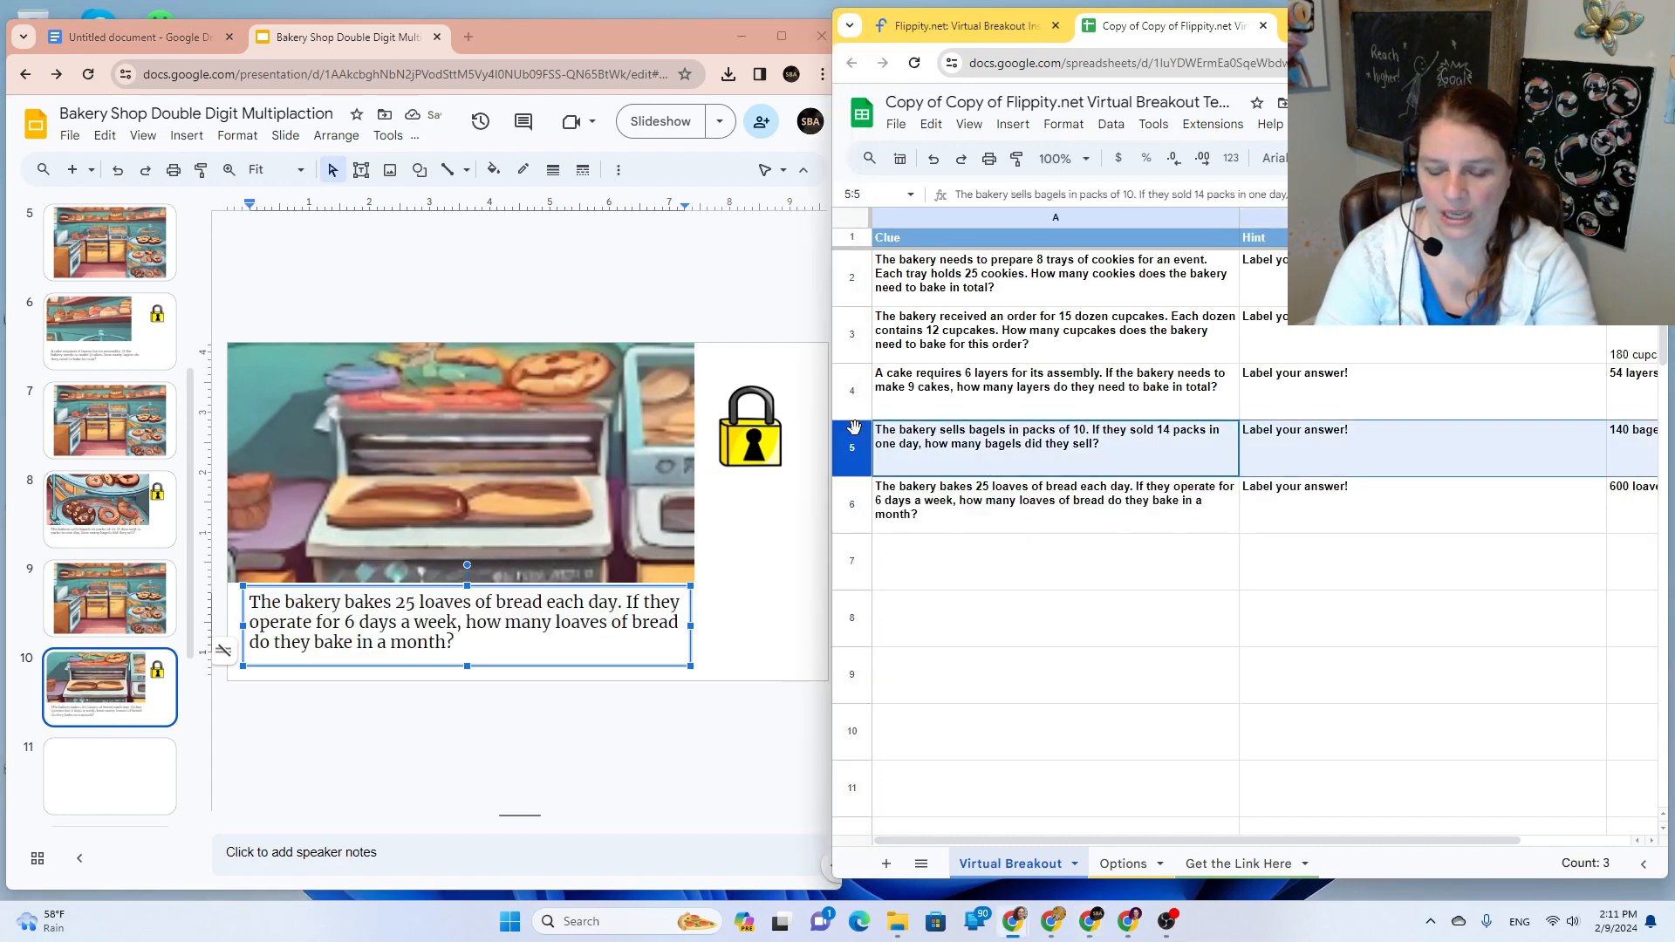
{"action": "key", "text": "Delete"}
{"action": "left_click", "coordinate": [854, 390]}
{"action": "key", "text": "Delete"}
{"action": "left_click", "coordinate": [855, 342]}
{"action": "key", "text": "Delete"}
{"action": "left_click", "coordinate": [855, 280]}
{"action": "key", "text": "Delete"}
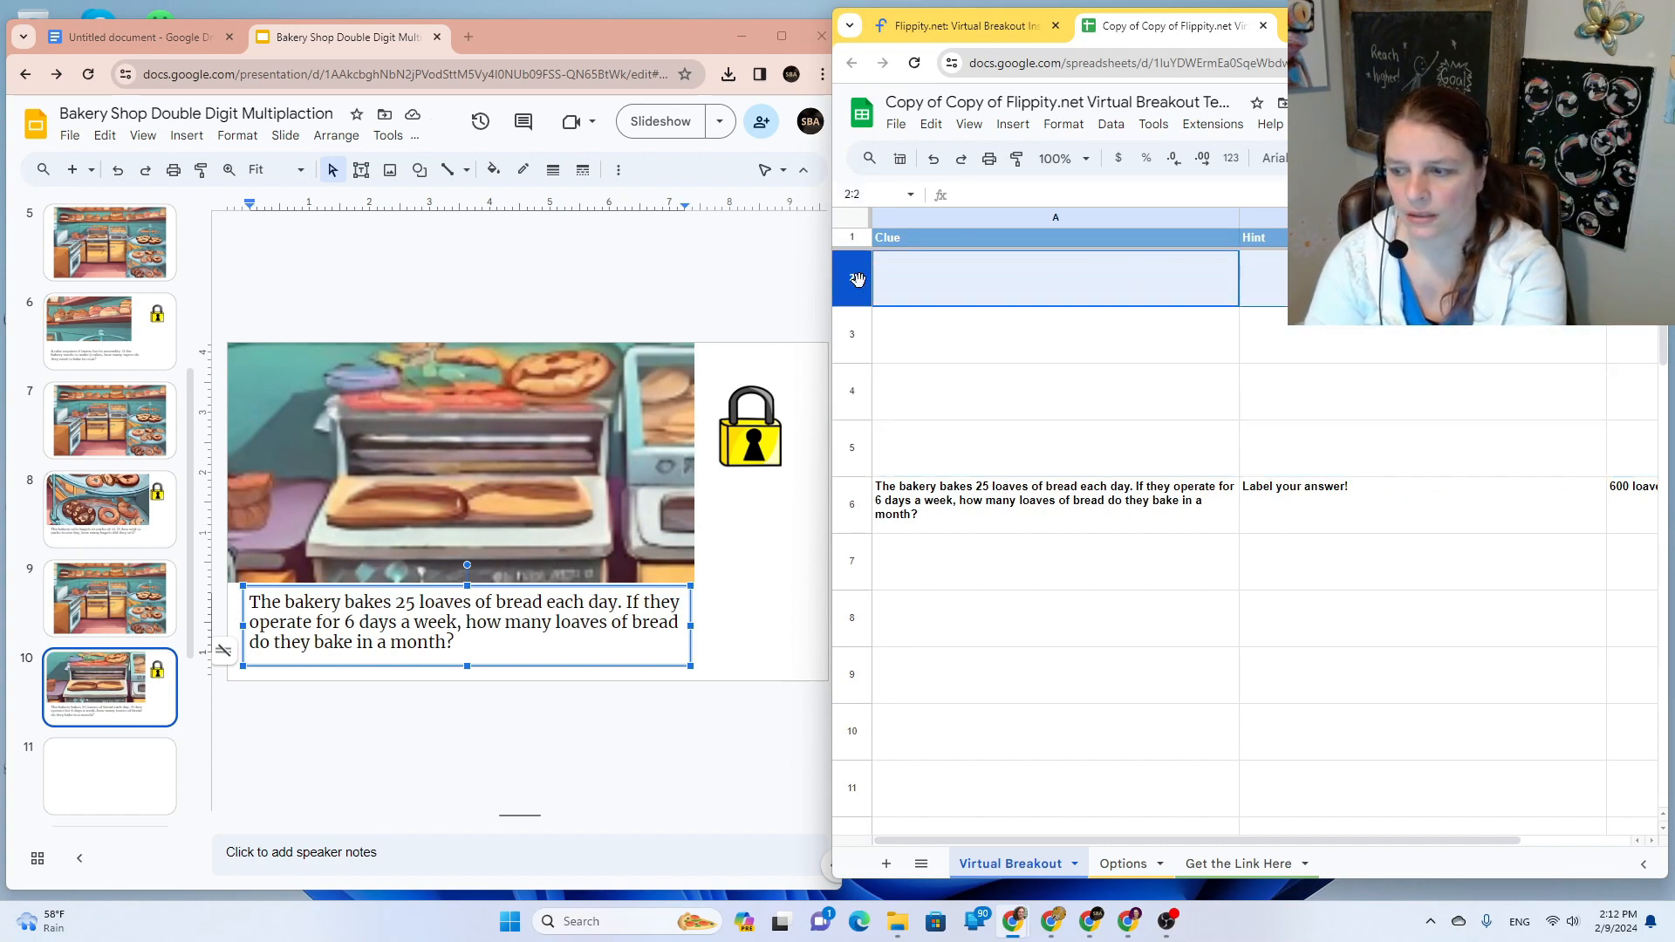
{"action": "left_click", "coordinate": [853, 504]}
{"action": "left_click_drag", "start_coordinate": [853, 503], "coordinate": [869, 277]}
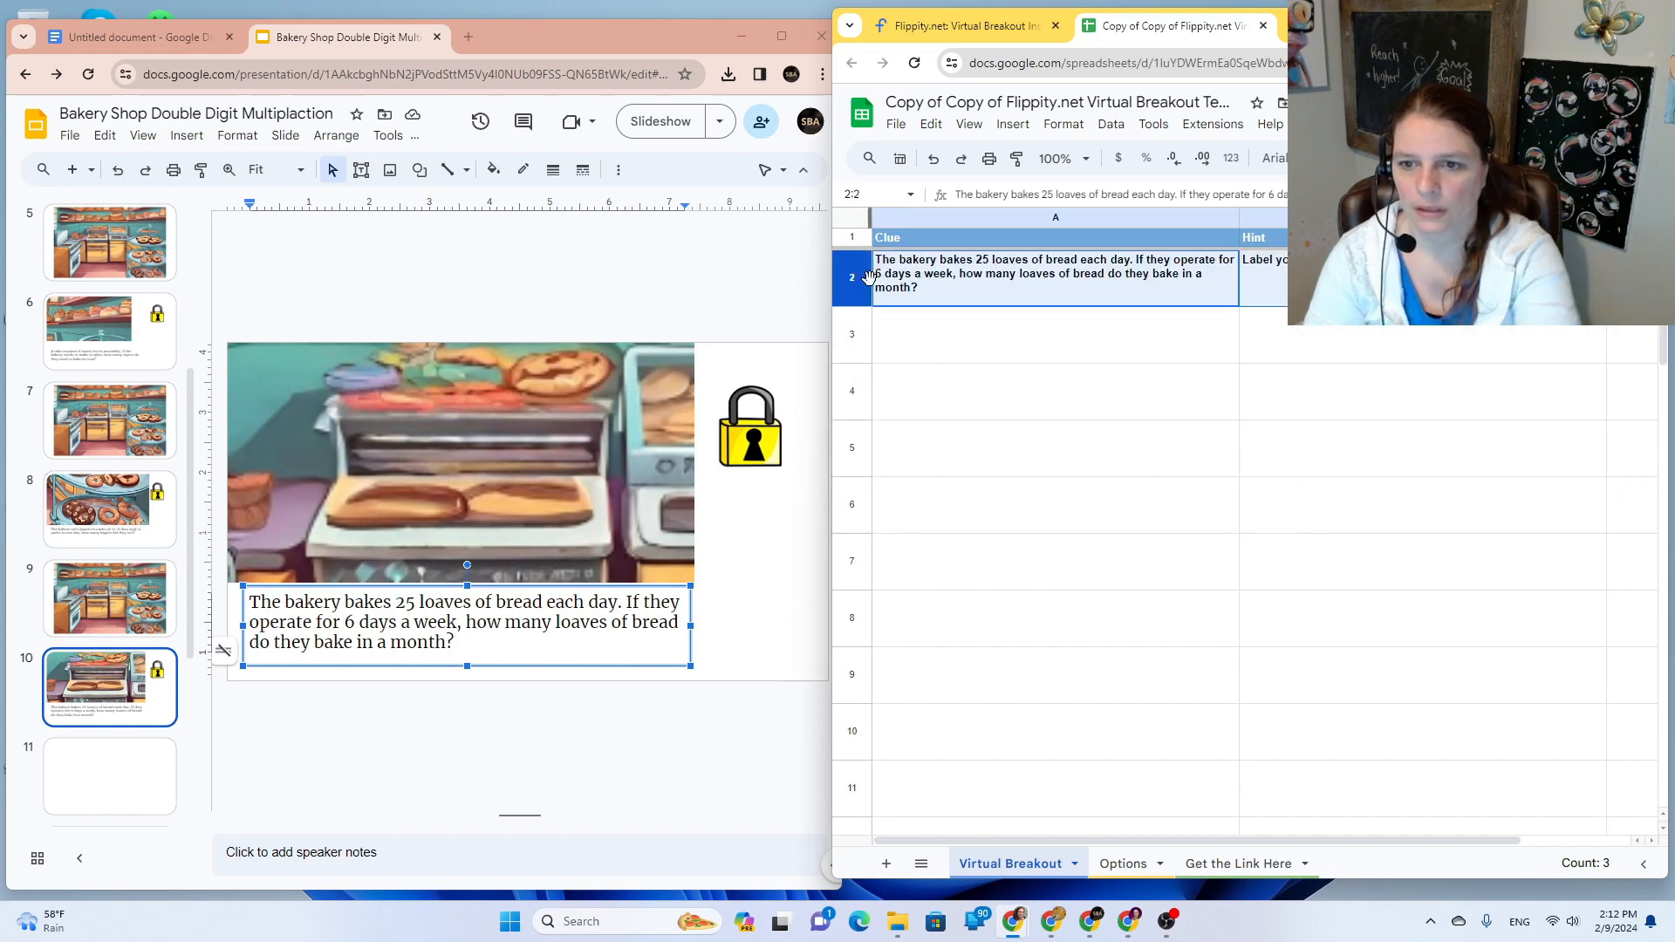
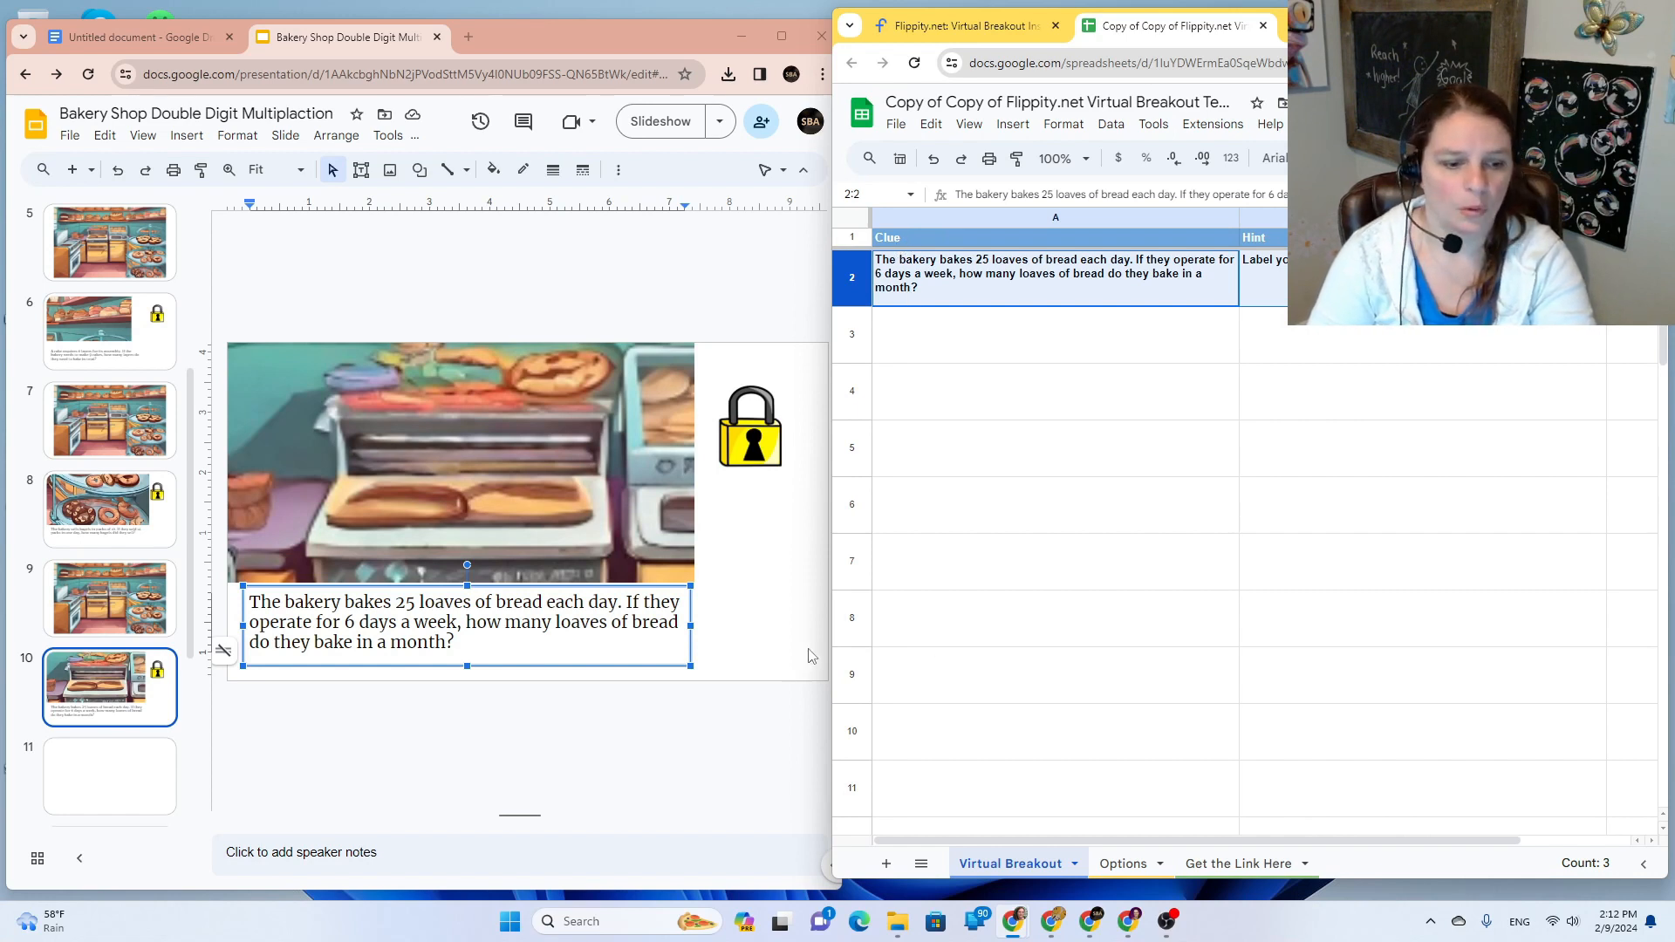
Step: Duplicate bakery kitchen slide 9, move the copy after locked slide 10, and copy the deck's URL
{"action": "left_click", "coordinate": [98, 778]}
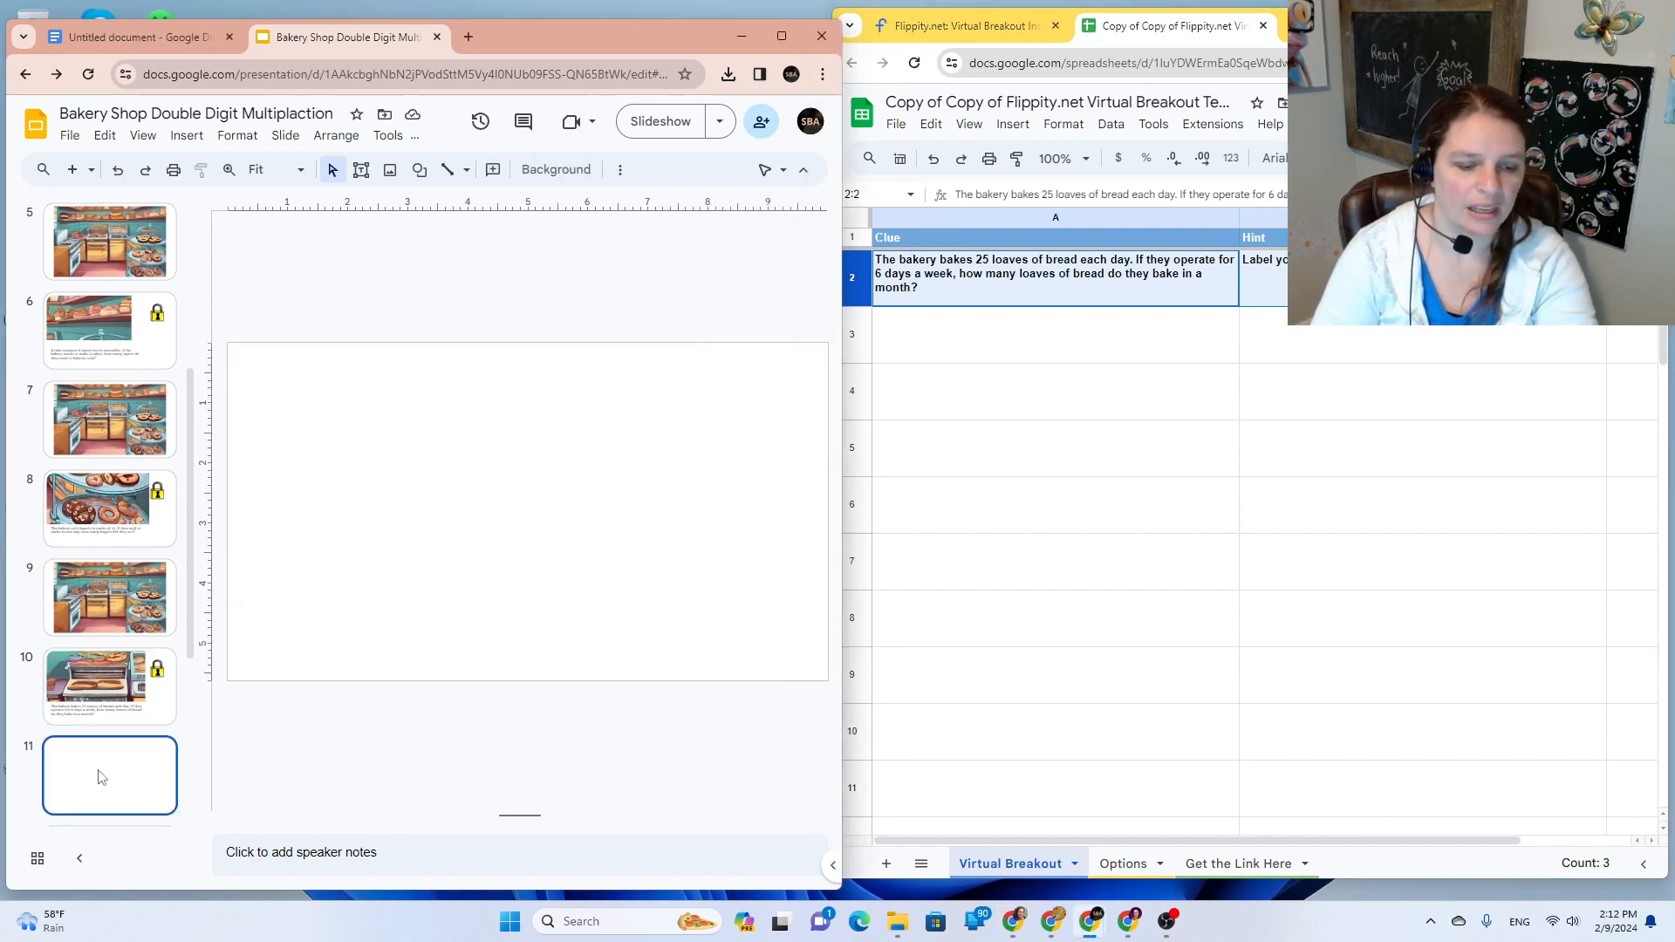
{"action": "right_click", "coordinate": [131, 611]}
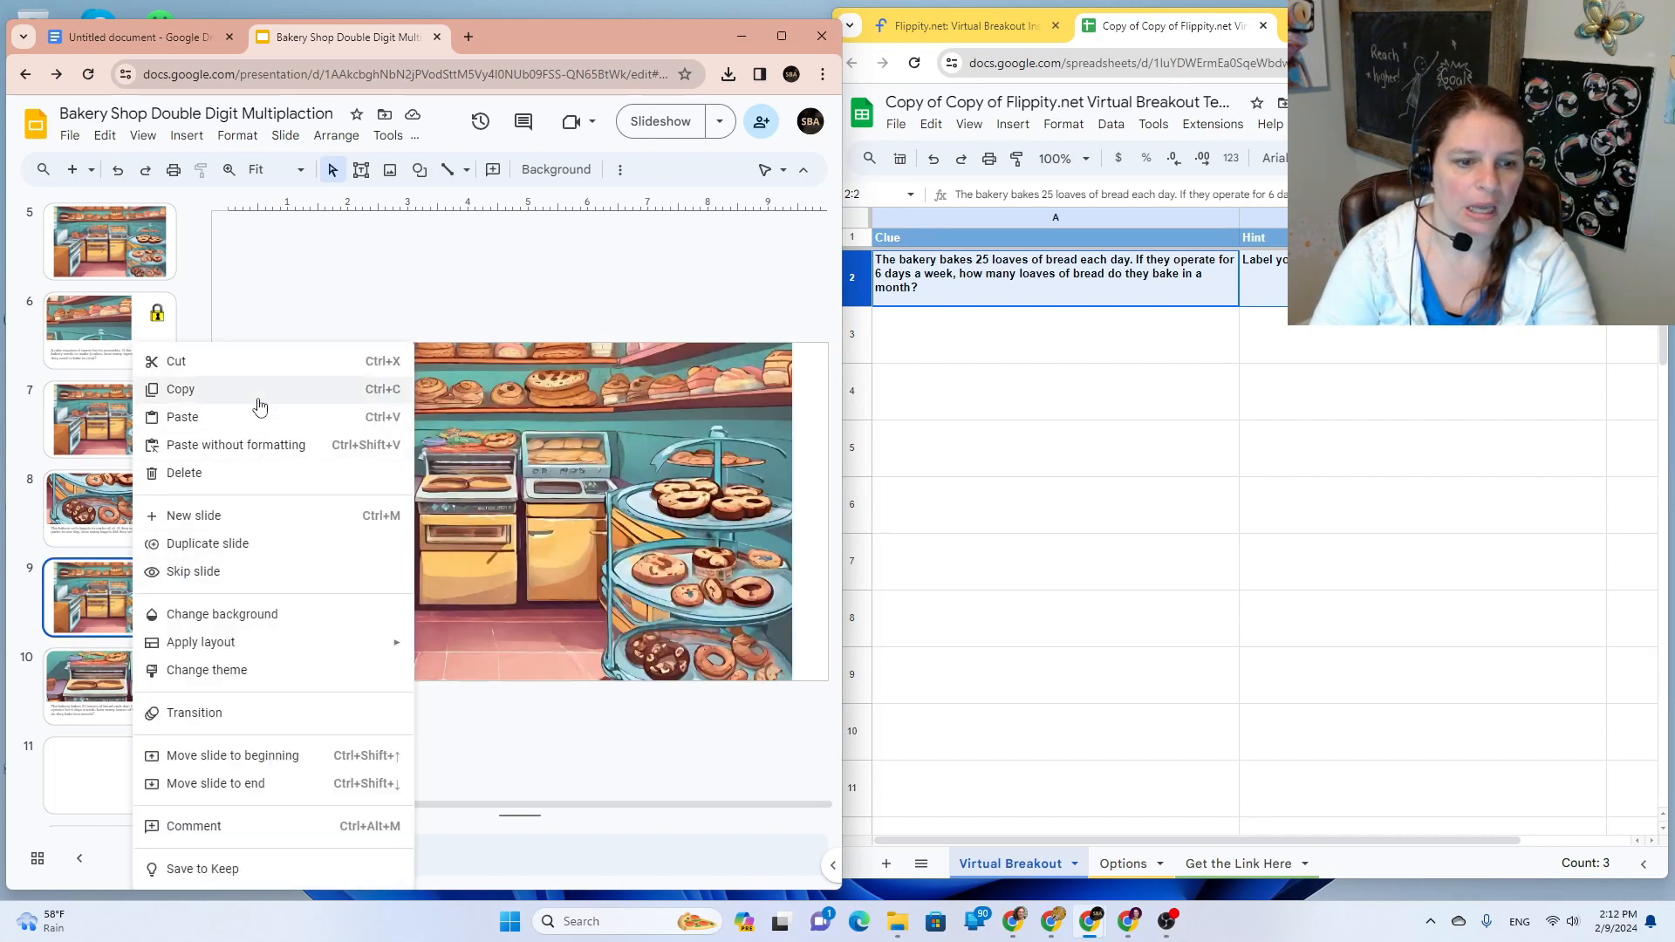
{"action": "left_click", "coordinate": [253, 543]}
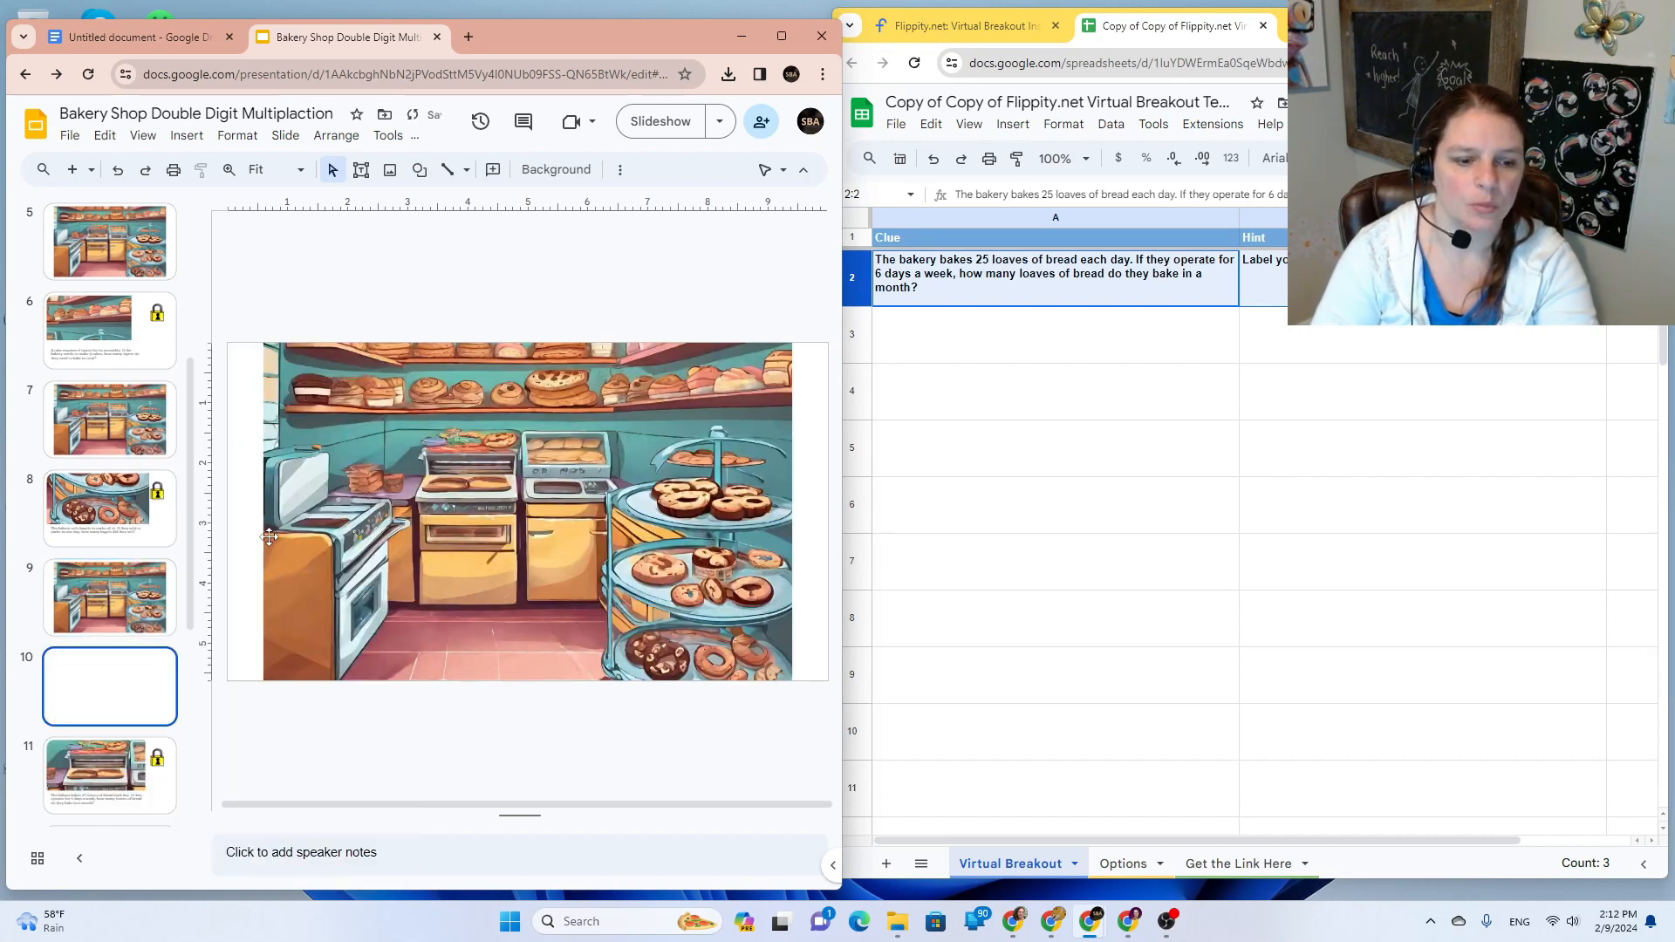
{"action": "left_click_drag", "start_coordinate": [149, 672], "coordinate": [142, 779]}
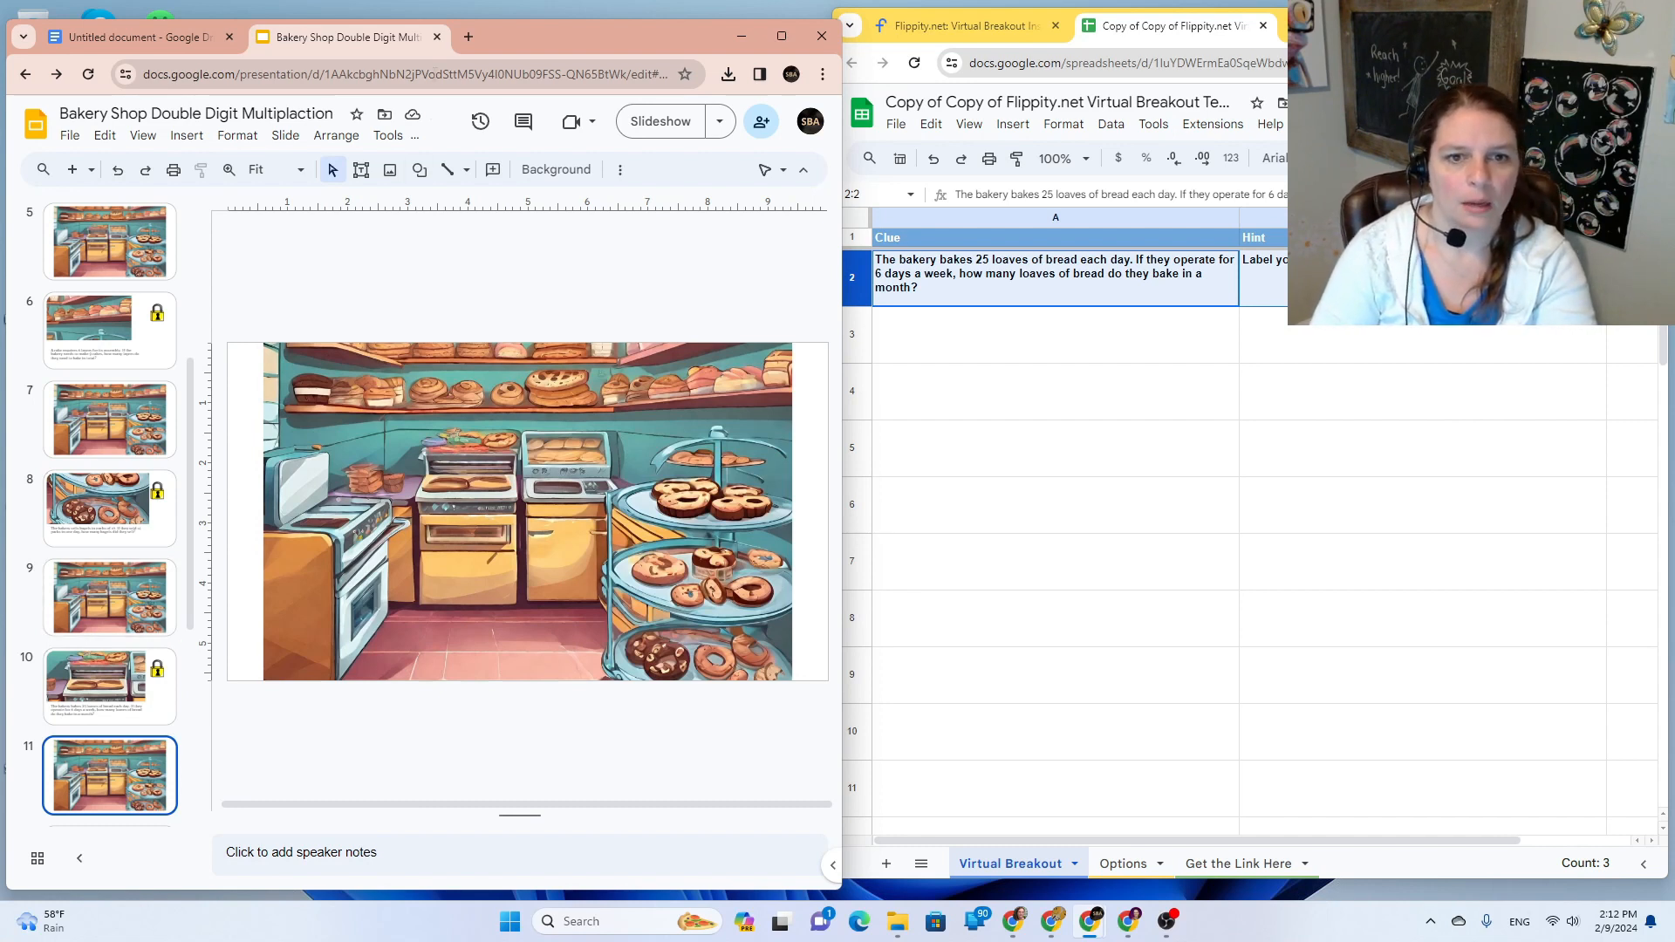
{"action": "left_click", "coordinate": [434, 70]}
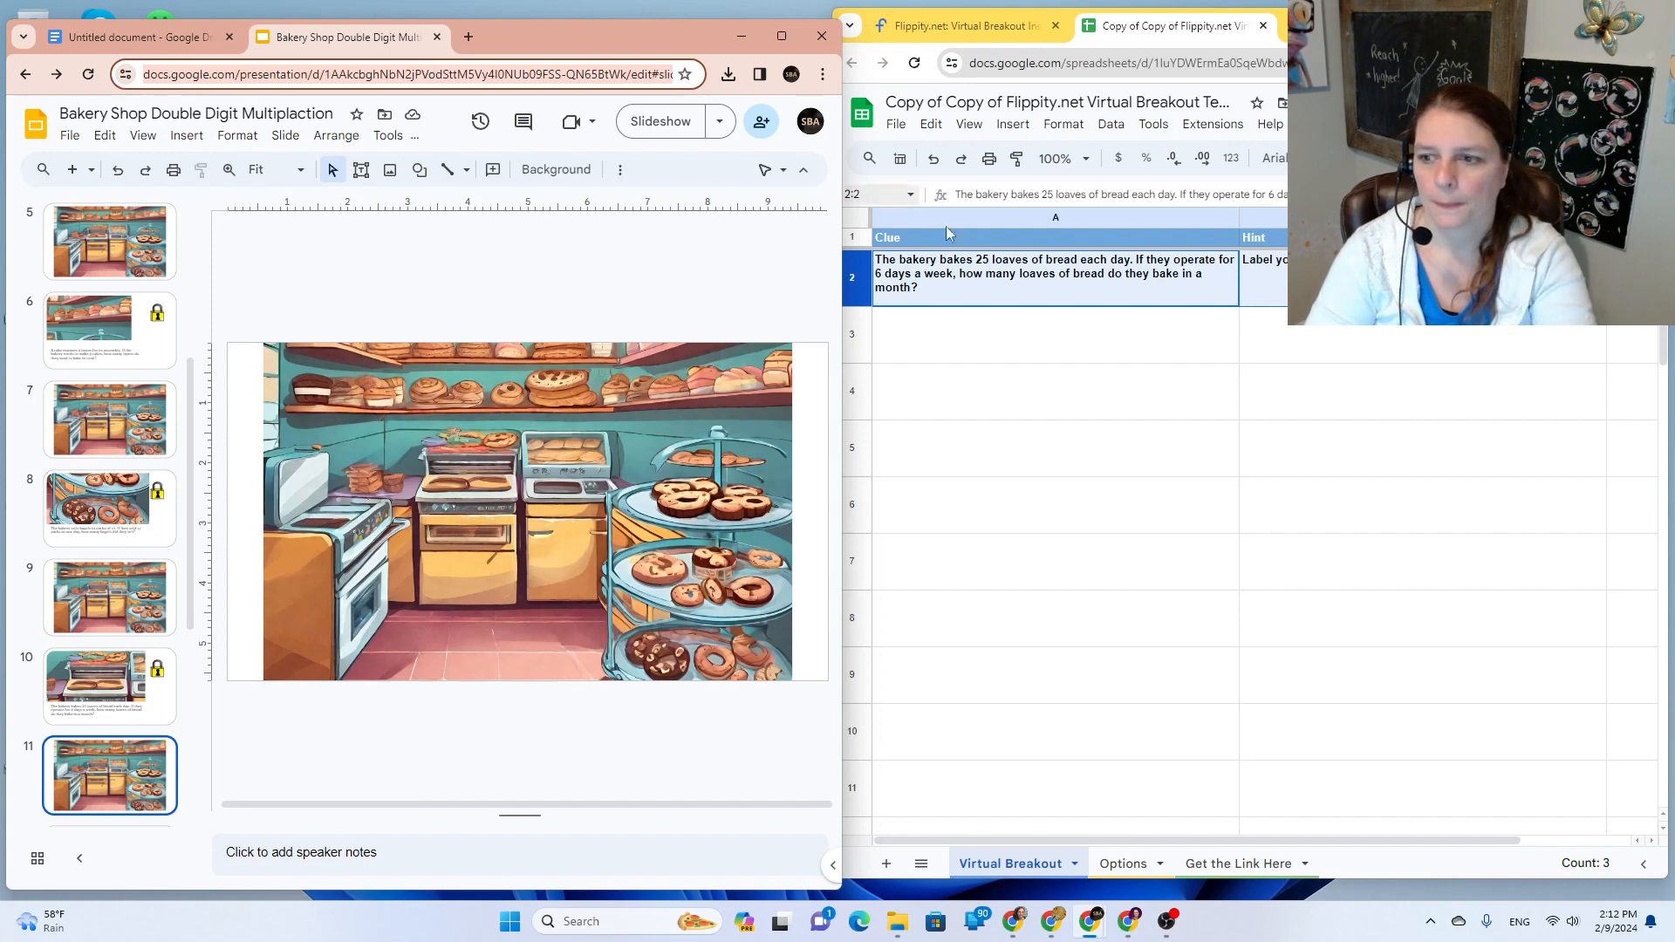
Step: Replace the Options sheet's Done Text in B7 with the pasted slide 11 link
{"action": "left_click", "coordinate": [1139, 875]}
{"action": "left_click", "coordinate": [1123, 864]}
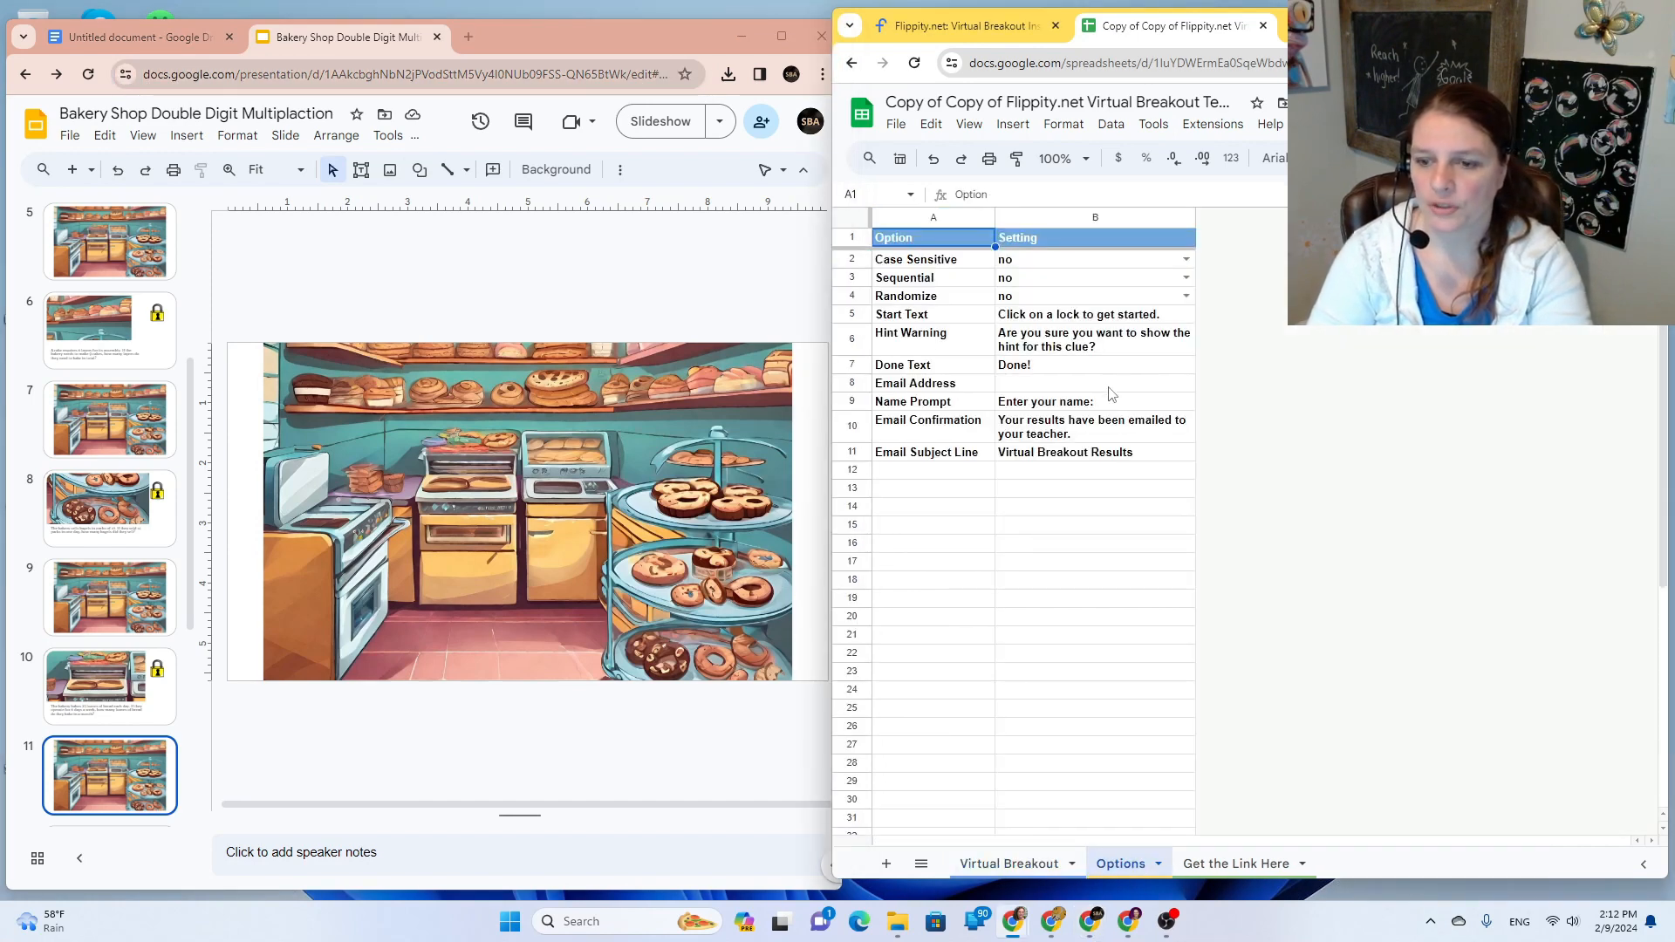
{"action": "left_click", "coordinate": [1024, 365]}
{"action": "double_click", "coordinate": [1025, 365]}
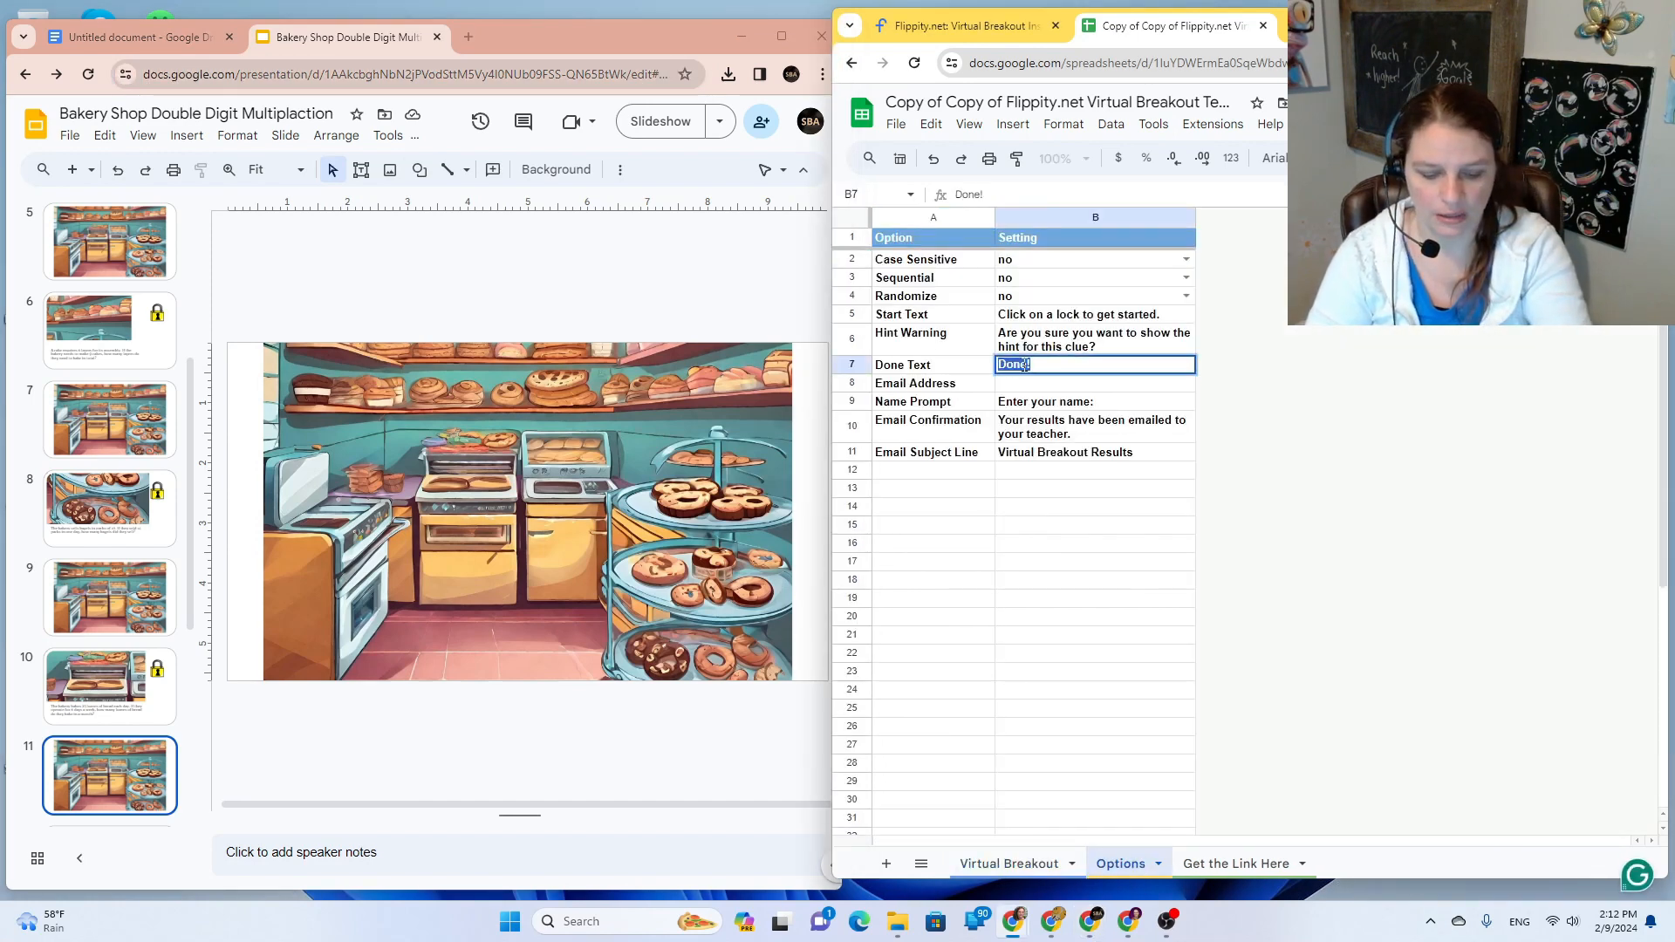
{"action": "key", "text": "Return"}
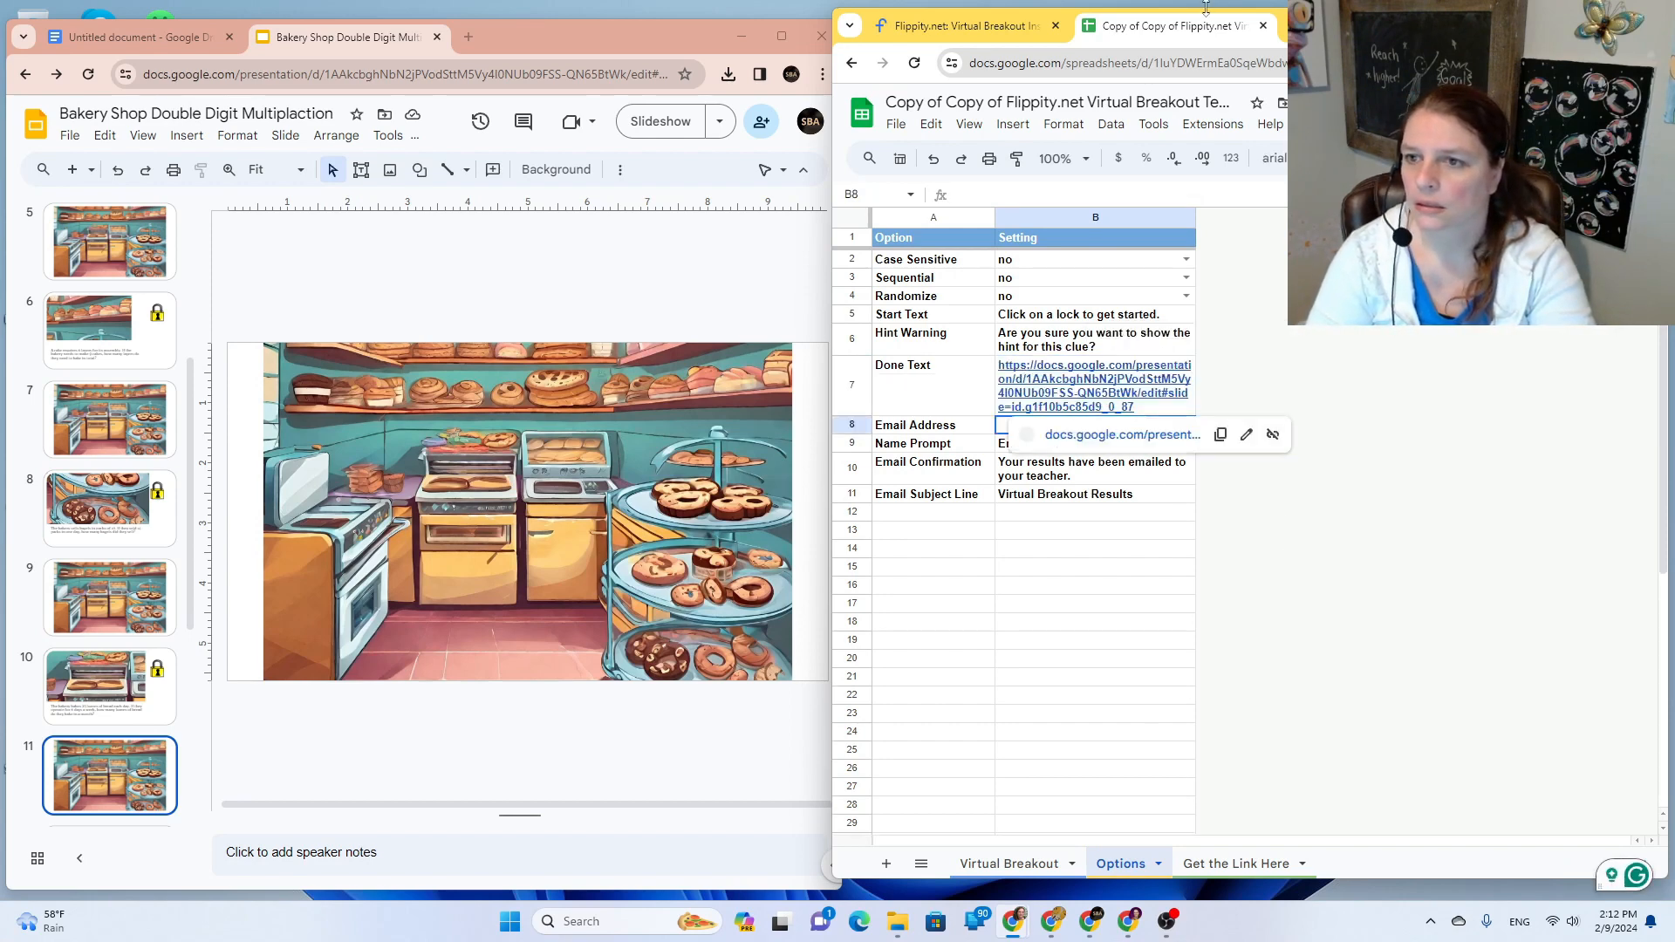
Step: Publish the entire breakout spreadsheet to the web
{"action": "left_click", "coordinate": [930, 124]}
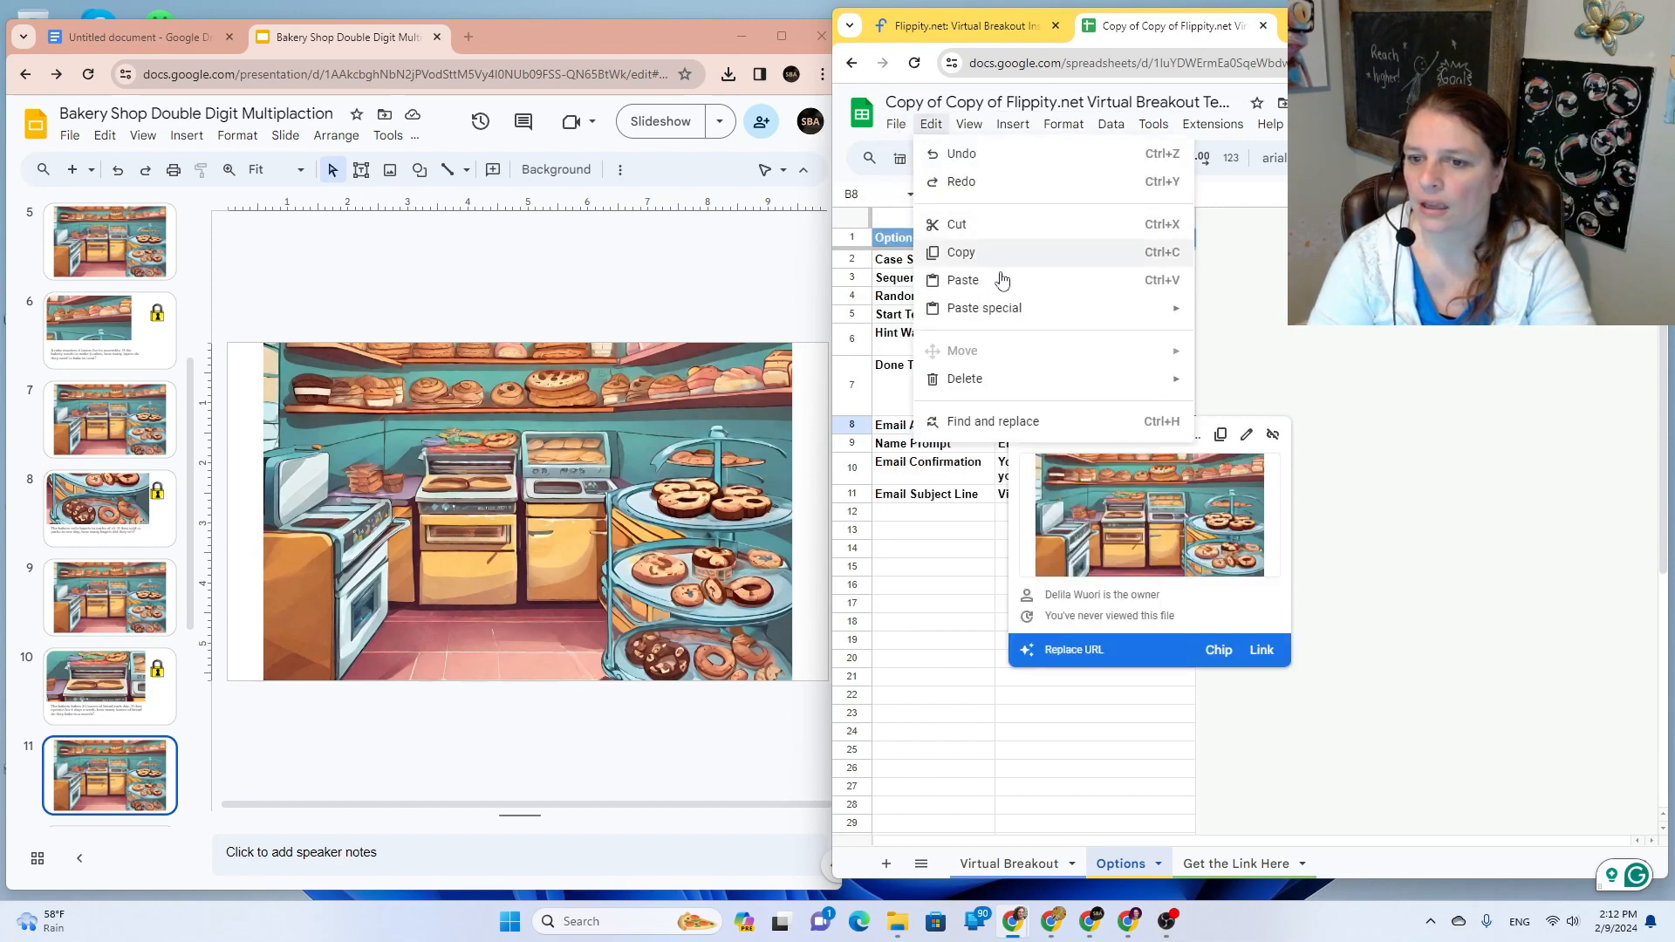
{"action": "left_click", "coordinate": [930, 124]}
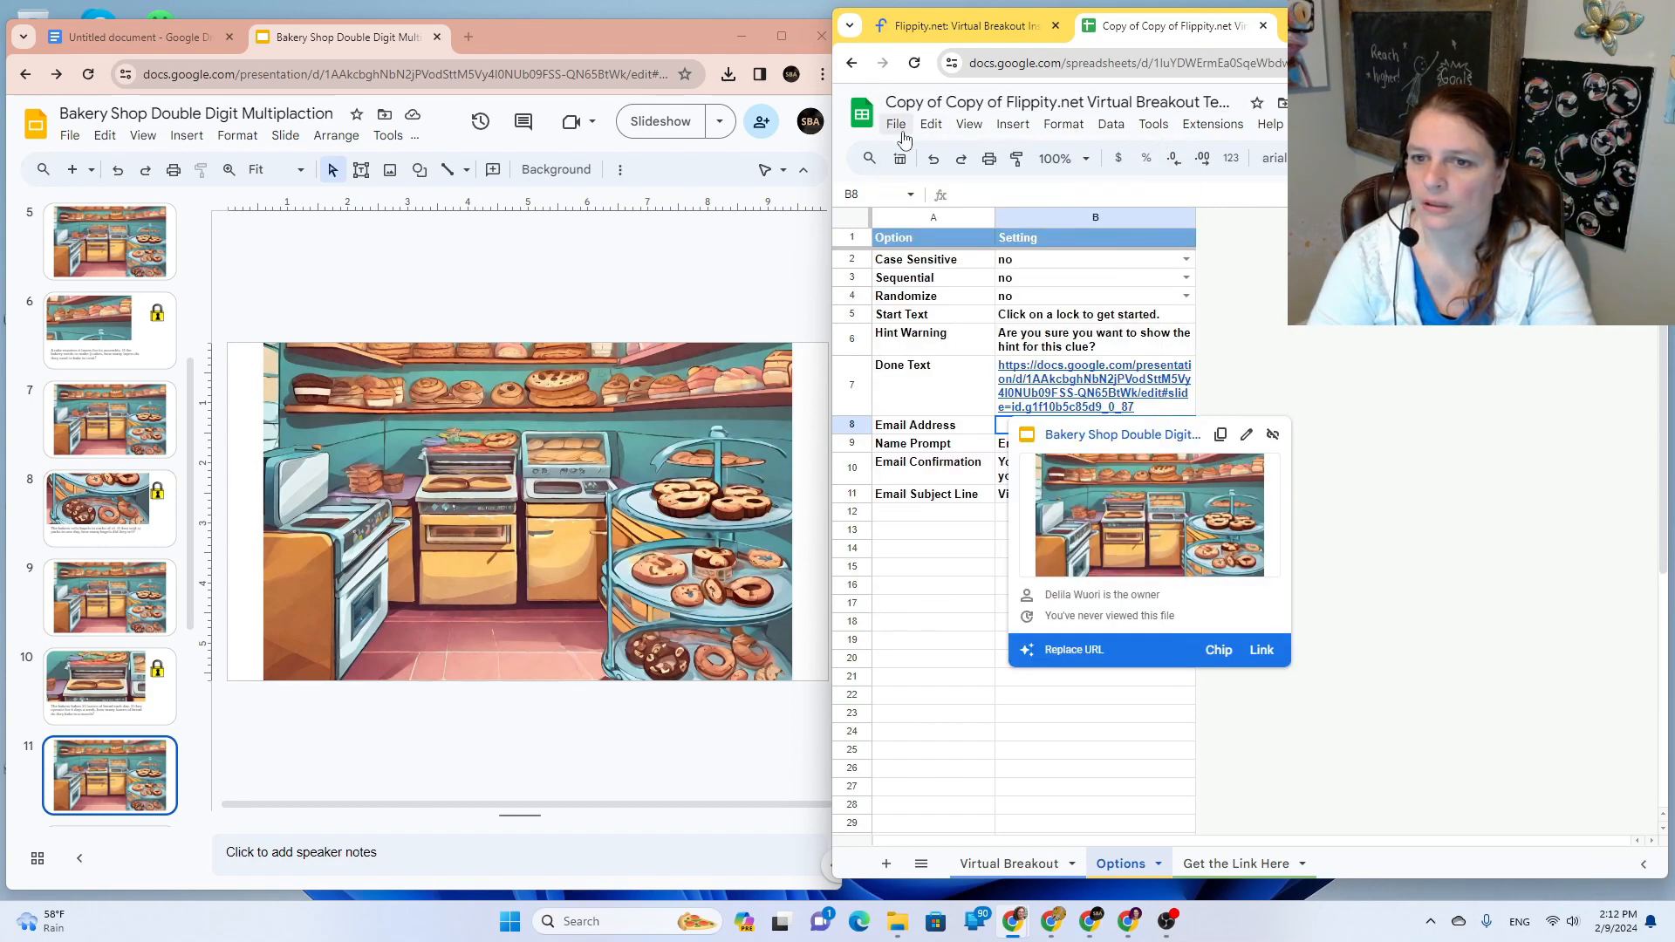
{"action": "left_click", "coordinate": [896, 124]}
{"action": "mouse_move", "coordinate": [950, 280]}
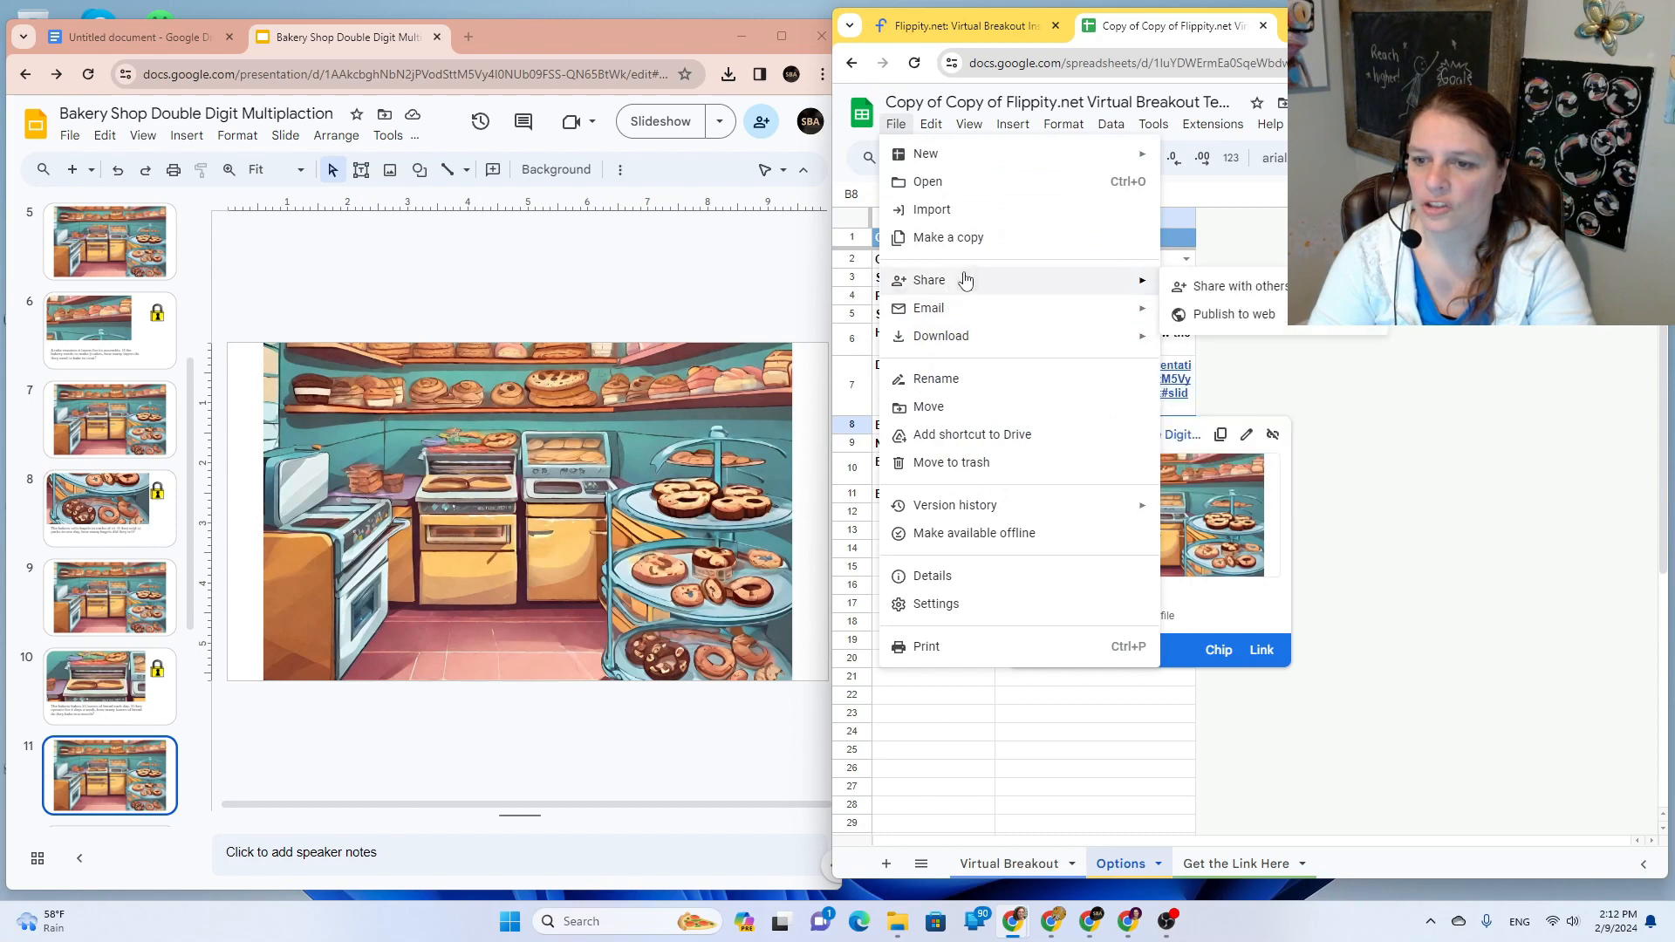
{"action": "left_click", "coordinate": [1256, 316]}
{"action": "left_click", "coordinate": [1077, 556]}
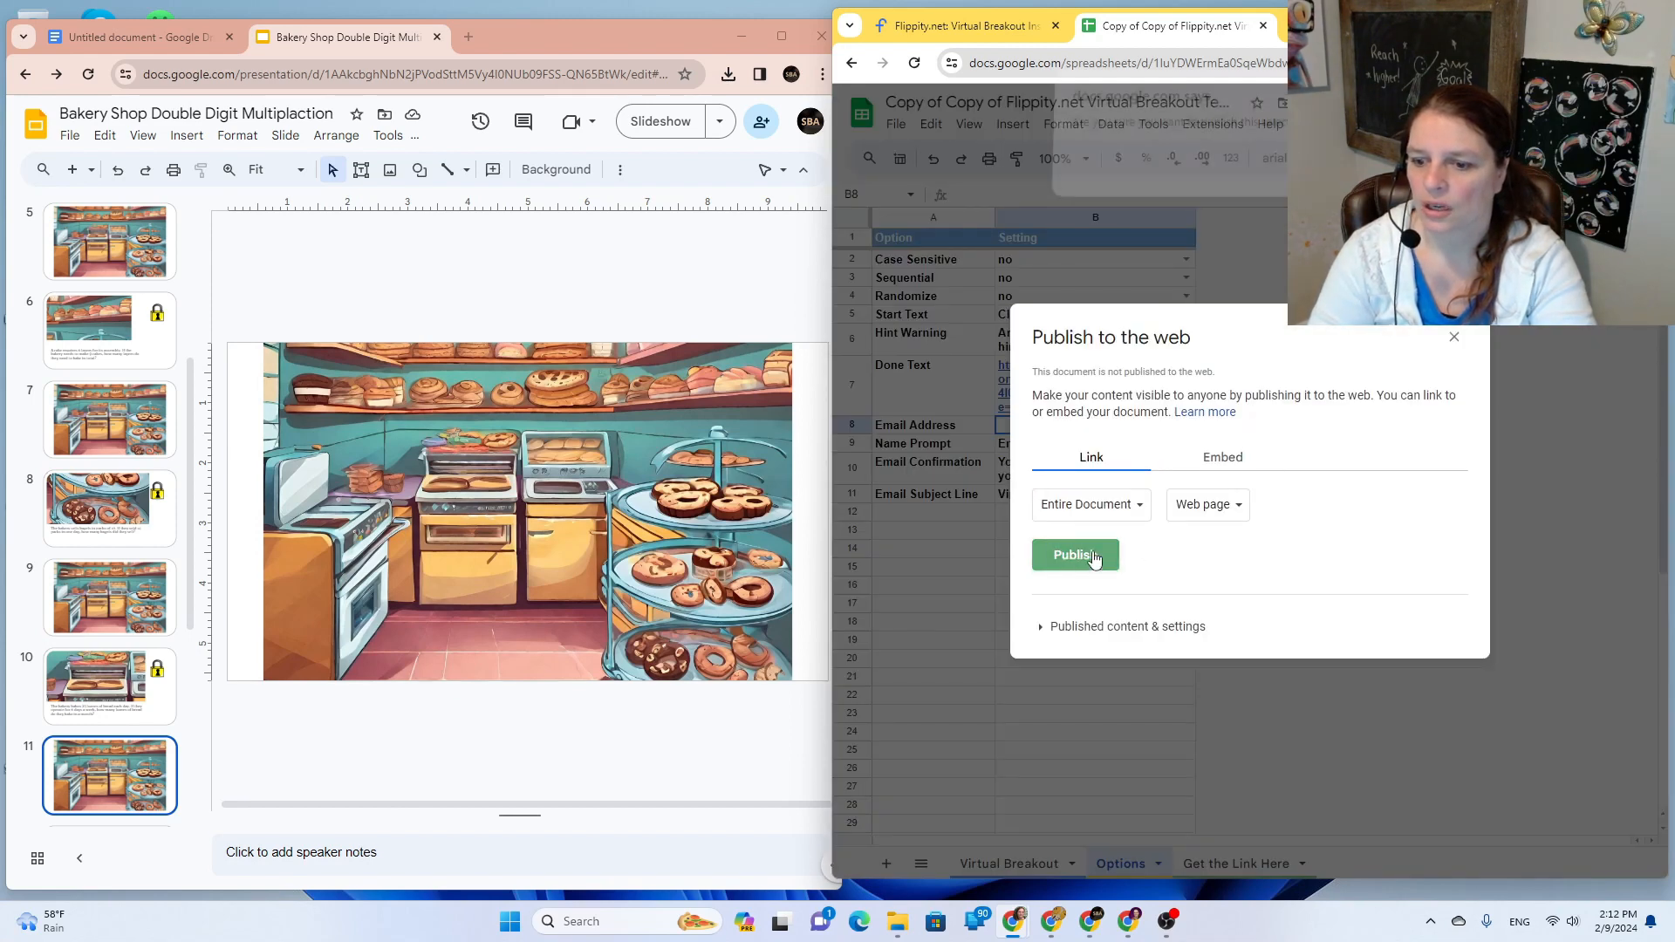
{"action": "left_click", "coordinate": [1337, 179]}
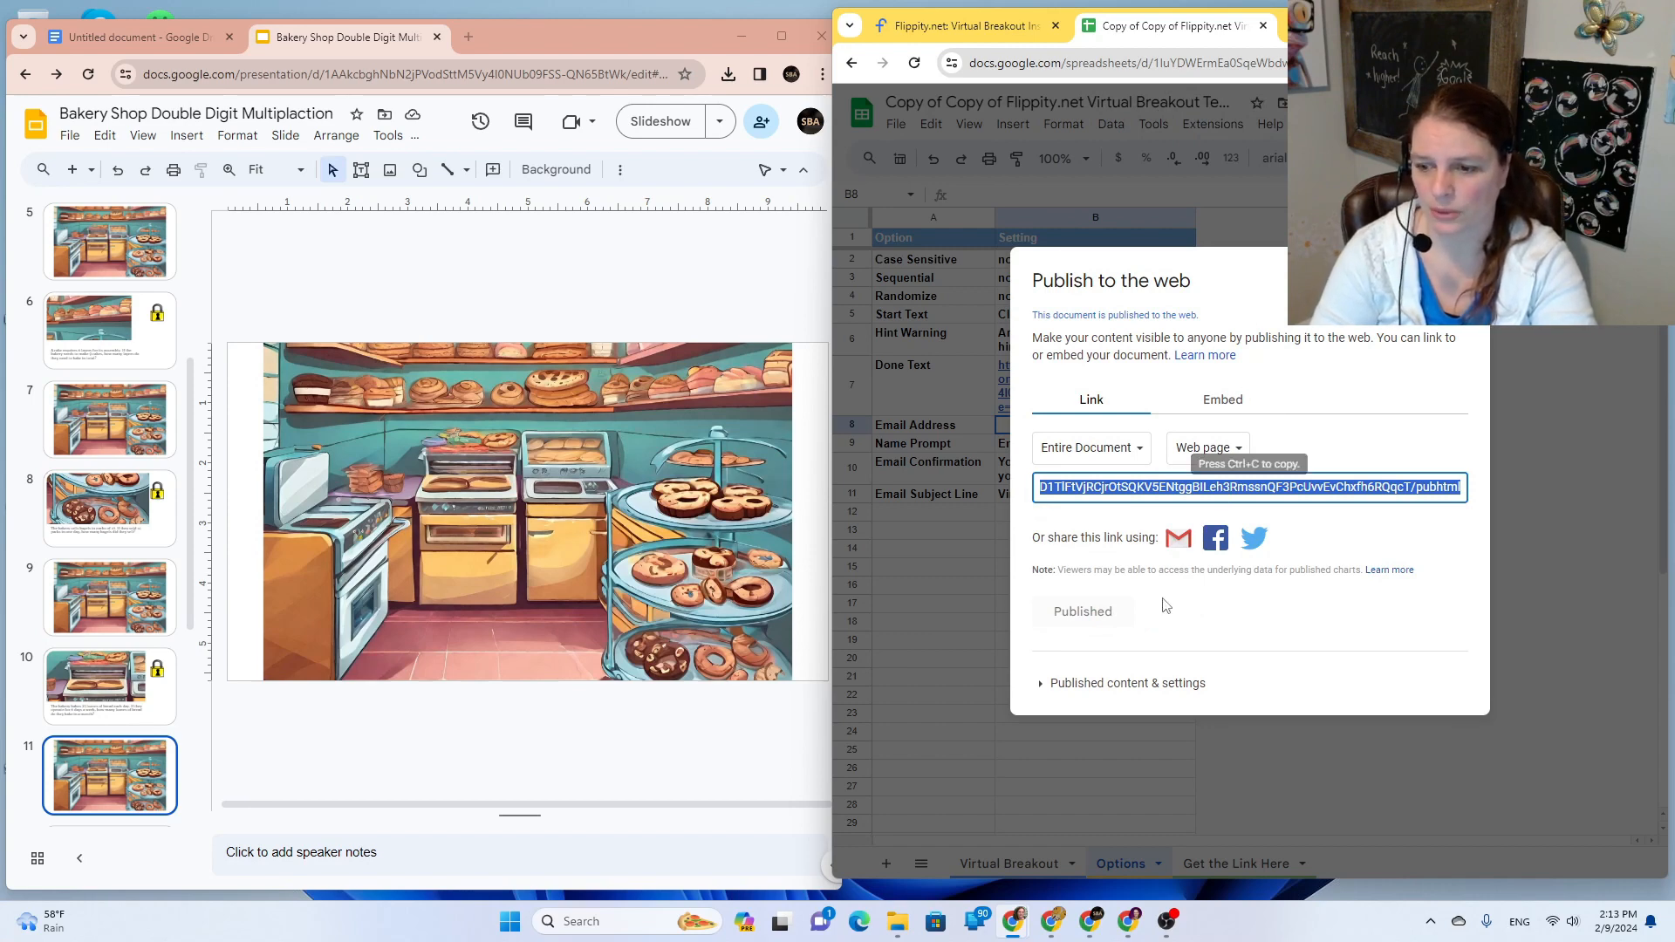
Step: Open the published sheet's Flippity Virtual Breakout game and copy its web address
{"action": "right_click", "coordinate": [1169, 490]}
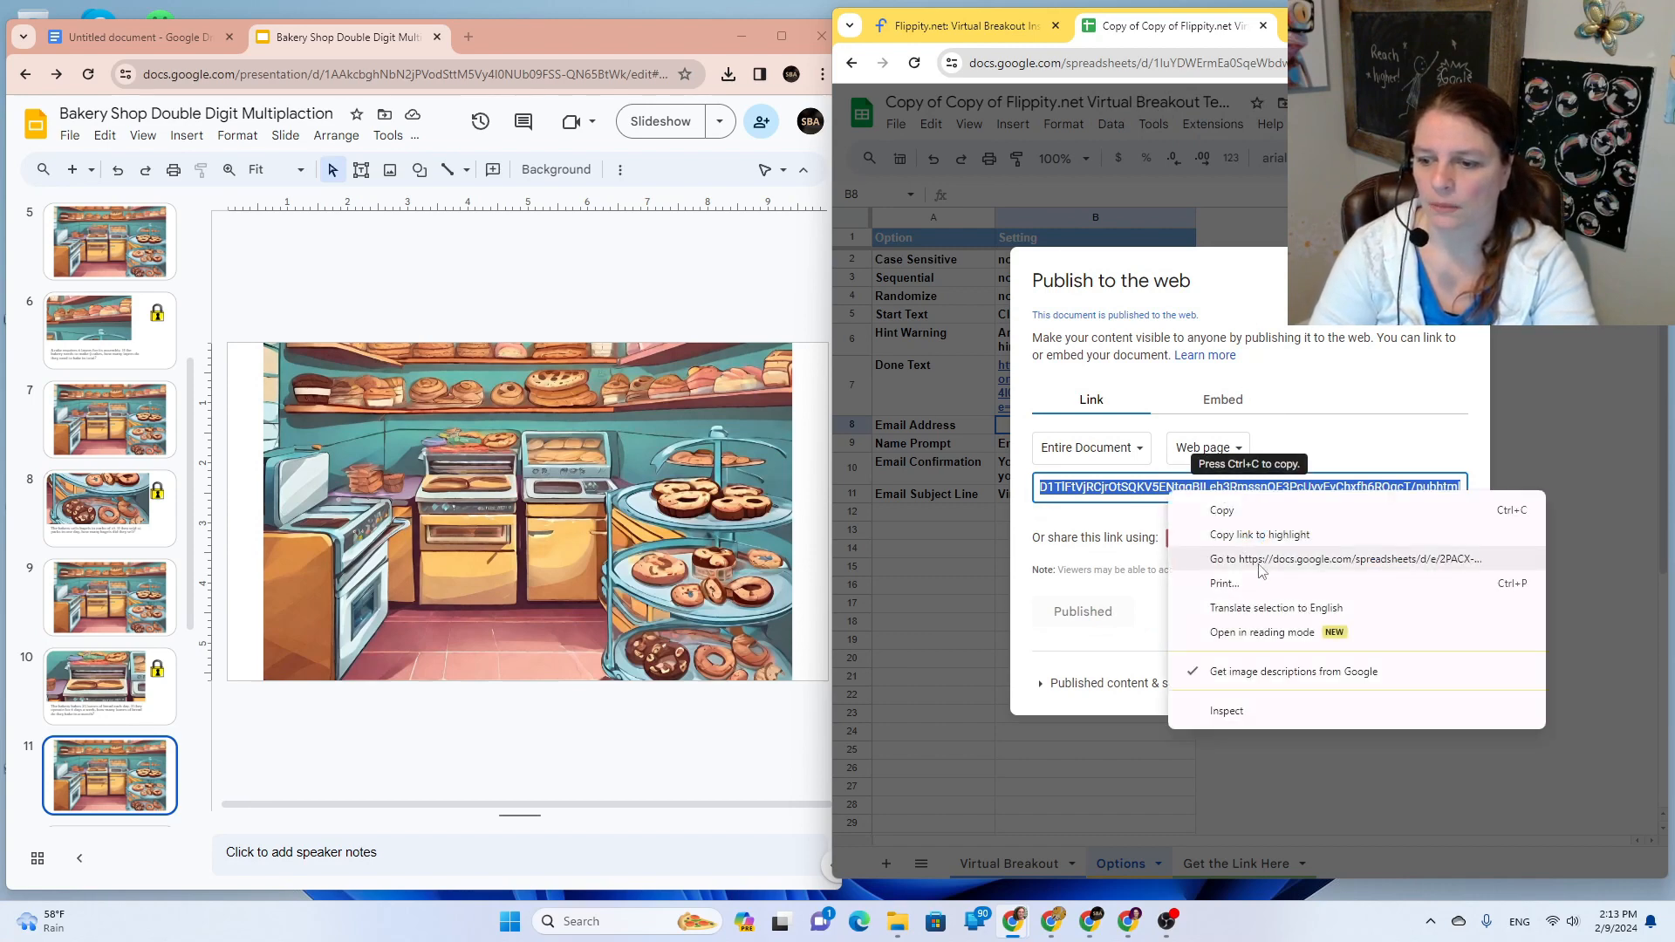
{"action": "left_click", "coordinate": [1260, 562]}
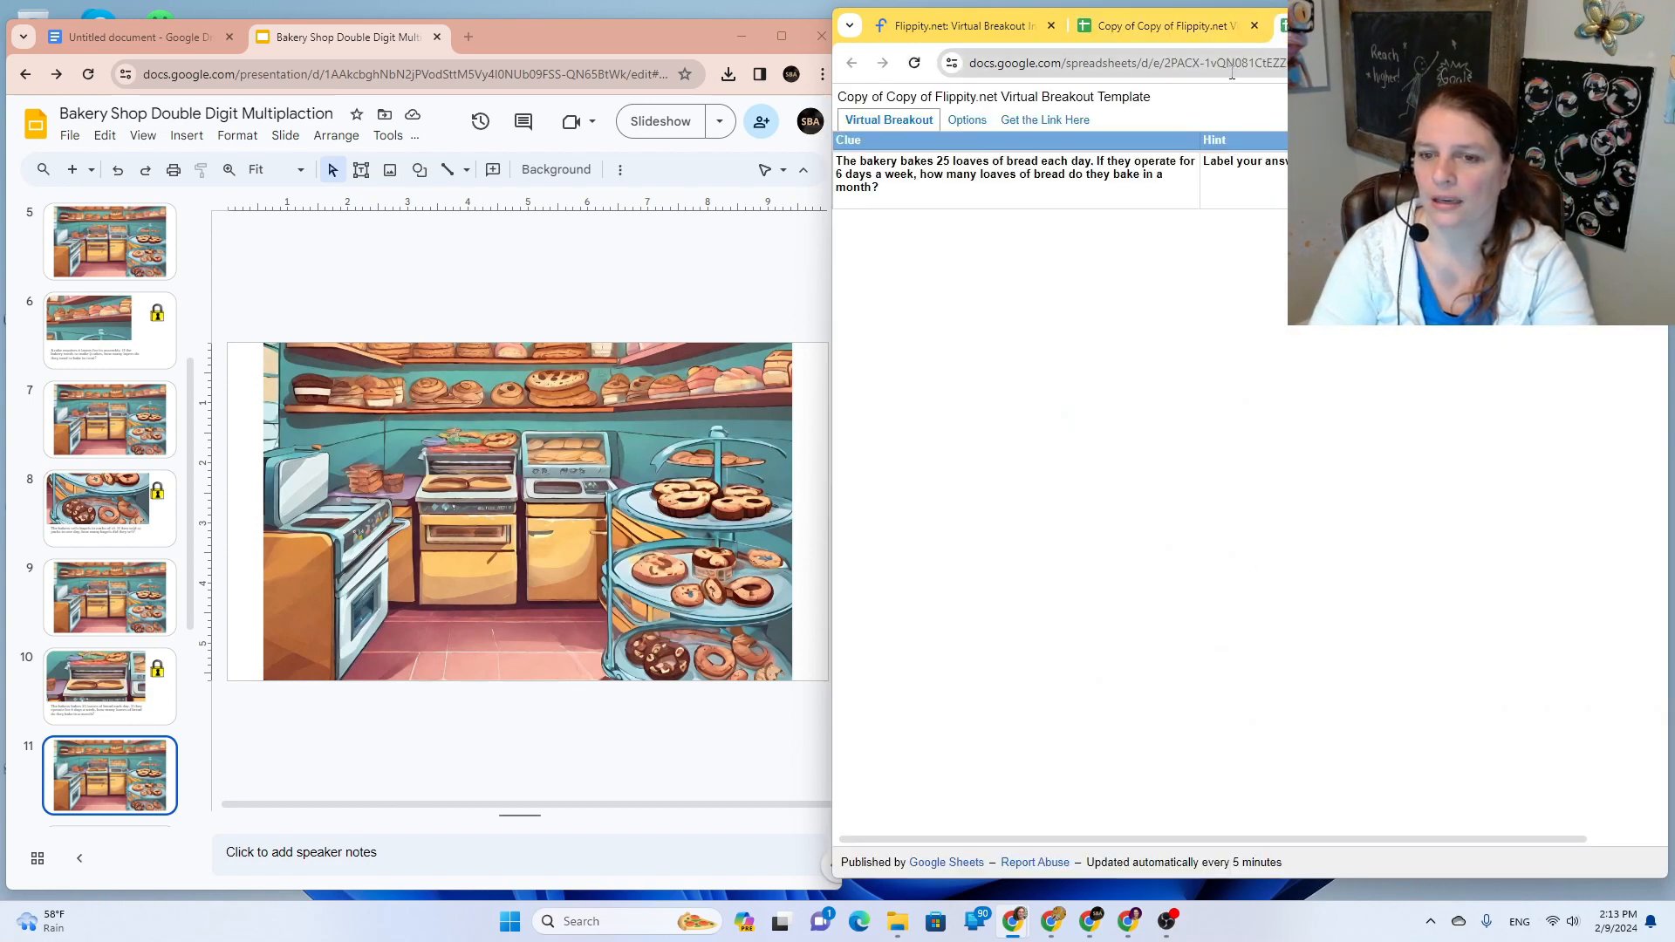
{"action": "left_click", "coordinate": [1017, 122]}
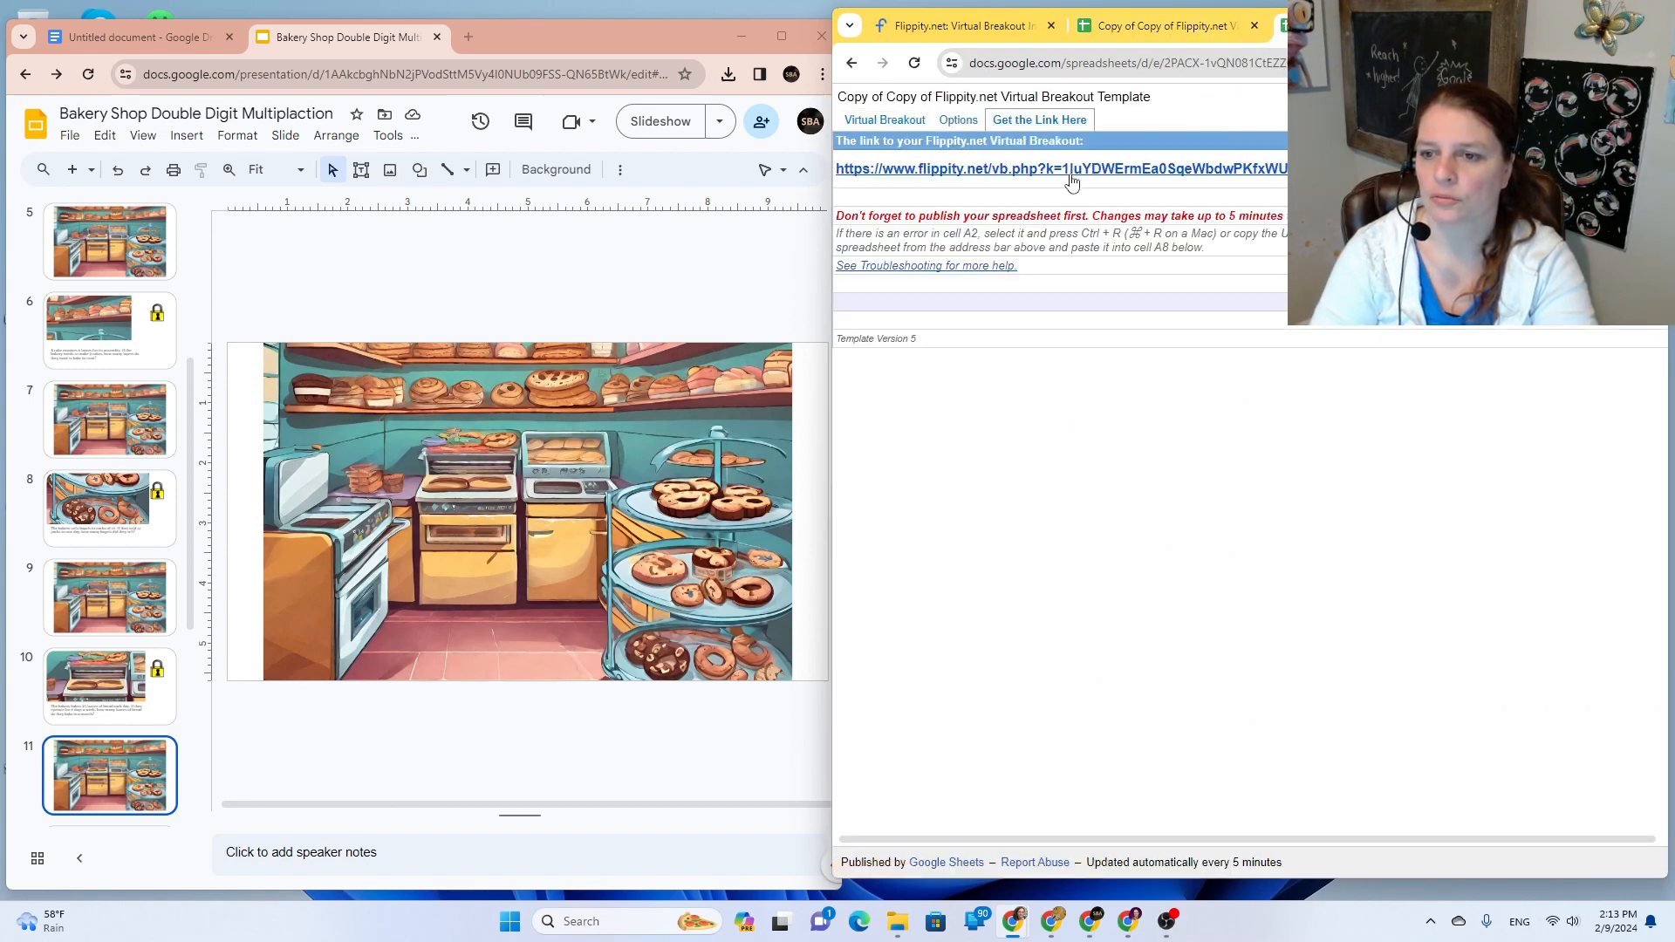
{"action": "left_click", "coordinate": [1071, 172]}
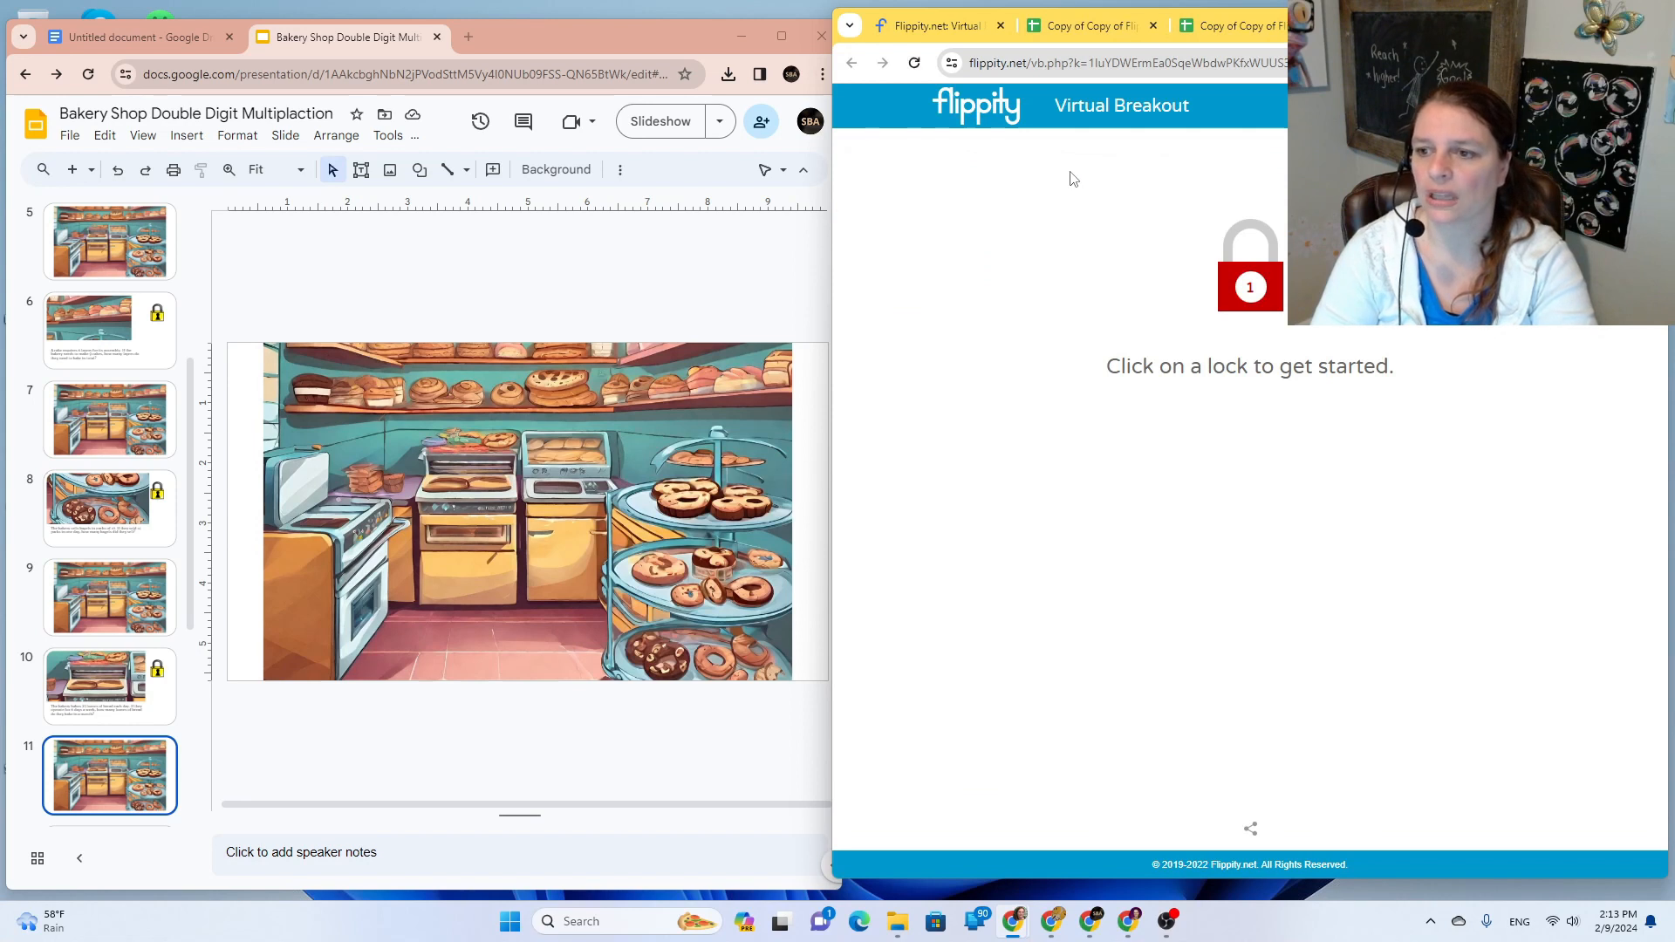
{"action": "left_click", "coordinate": [1169, 63]}
{"action": "right_click", "coordinate": [1169, 62]}
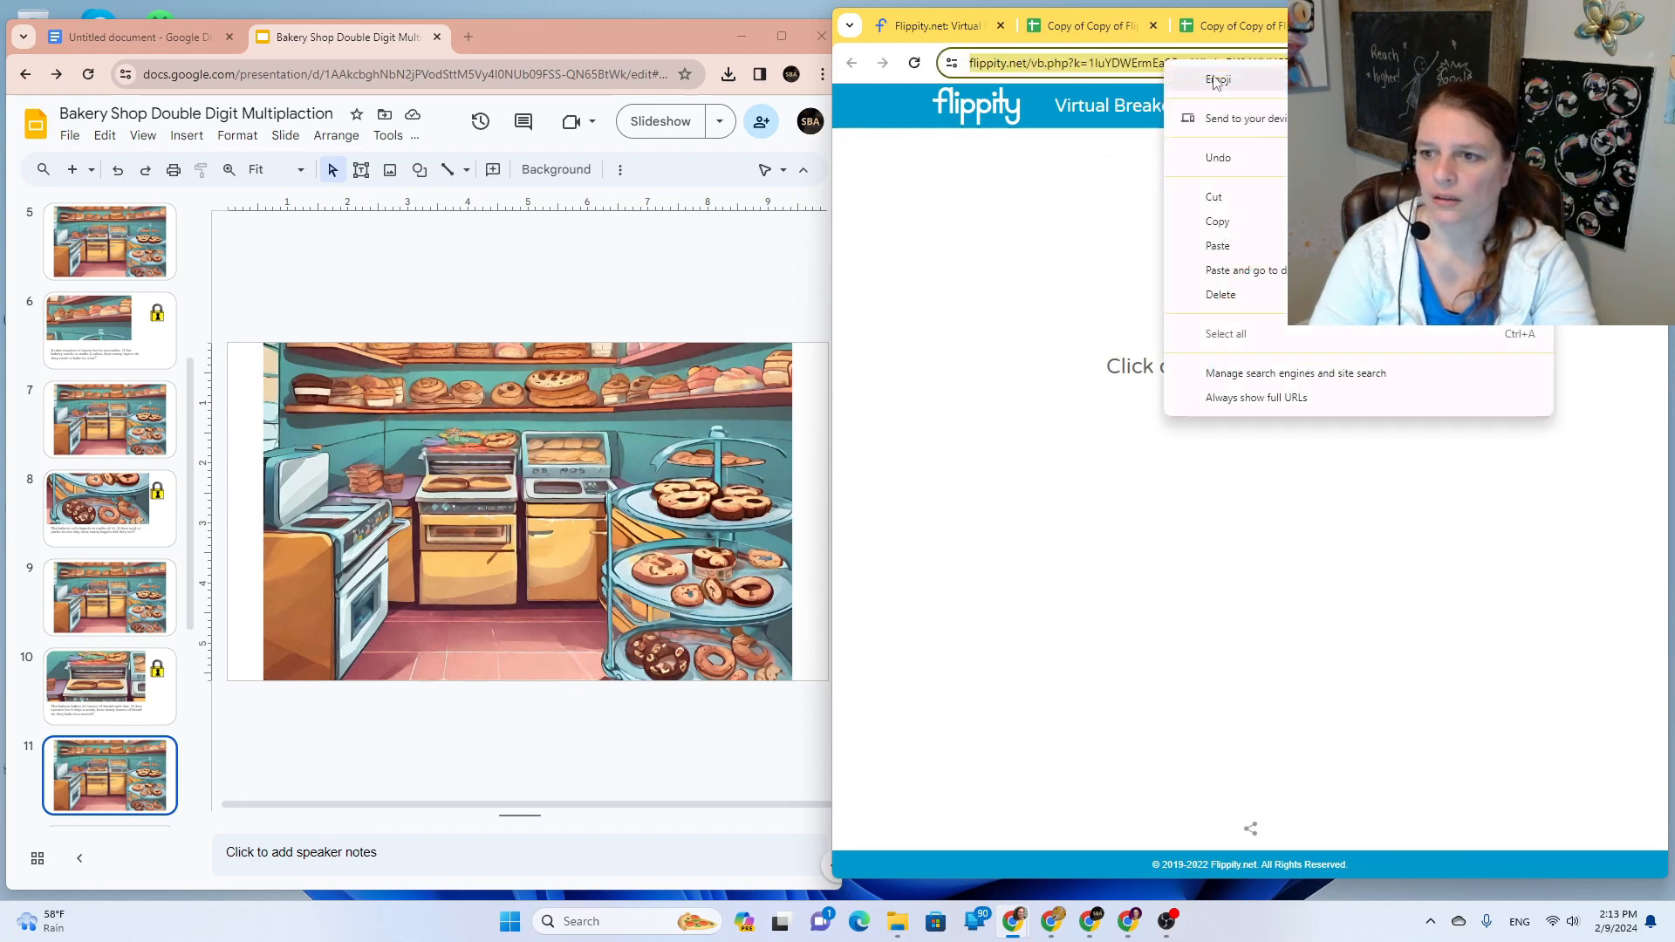
{"action": "left_click", "coordinate": [1265, 221]}
Step: Relink slide 10's padlock image to the copied Flippity game address
{"action": "left_click", "coordinate": [109, 685]}
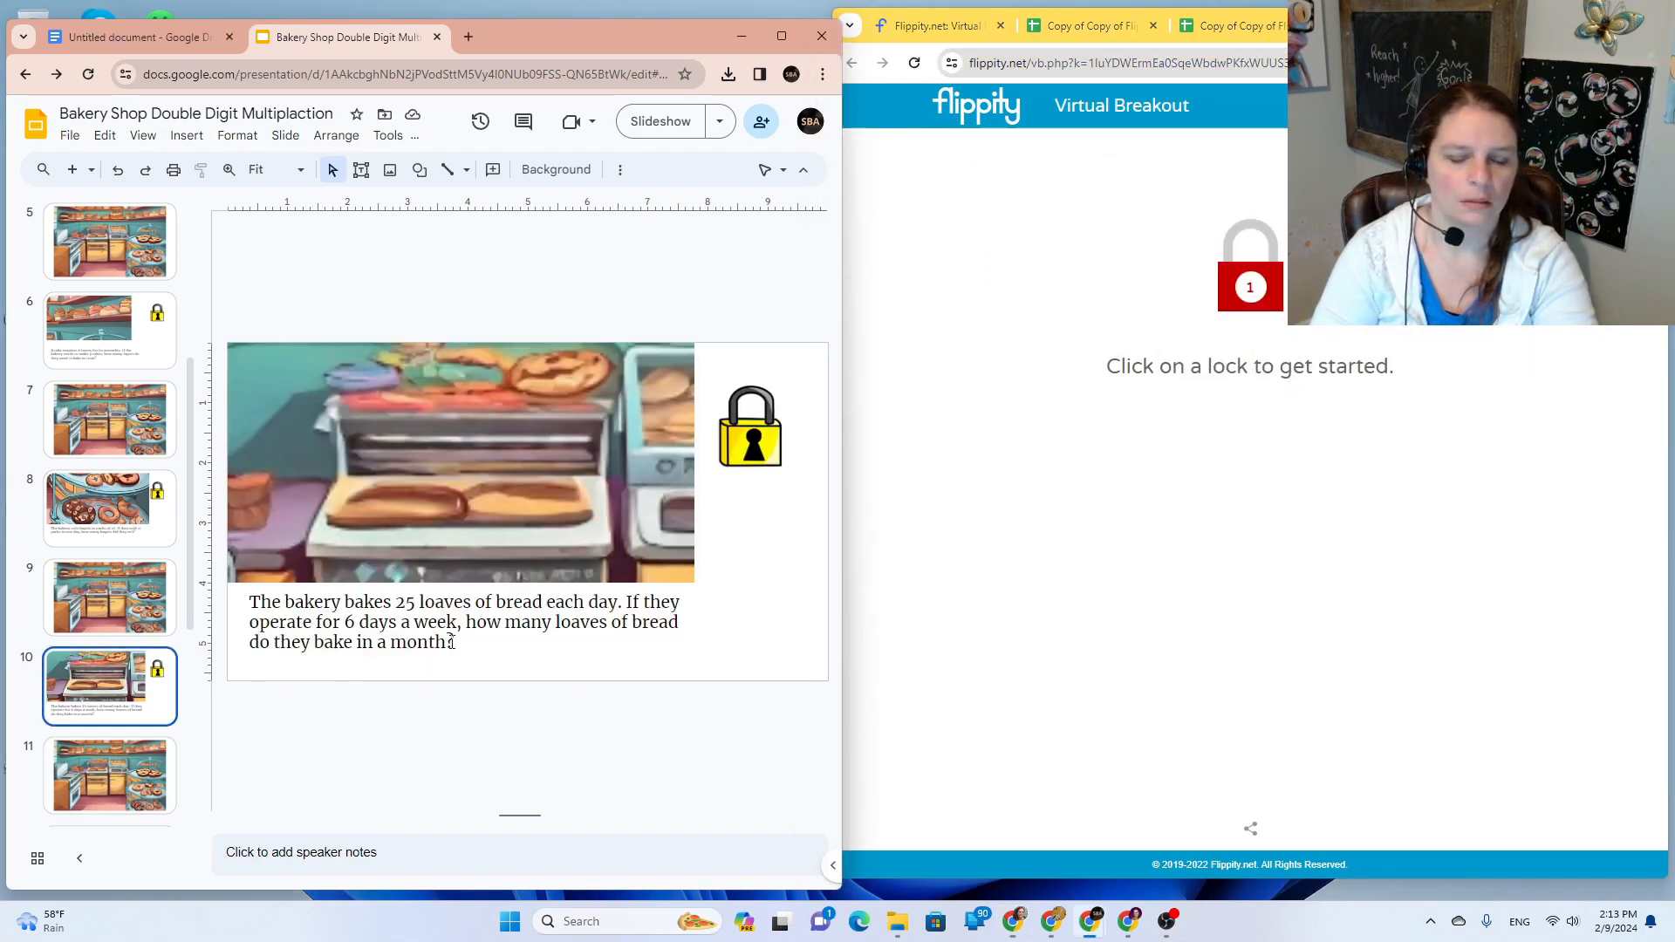
{"action": "left_click", "coordinate": [756, 430]}
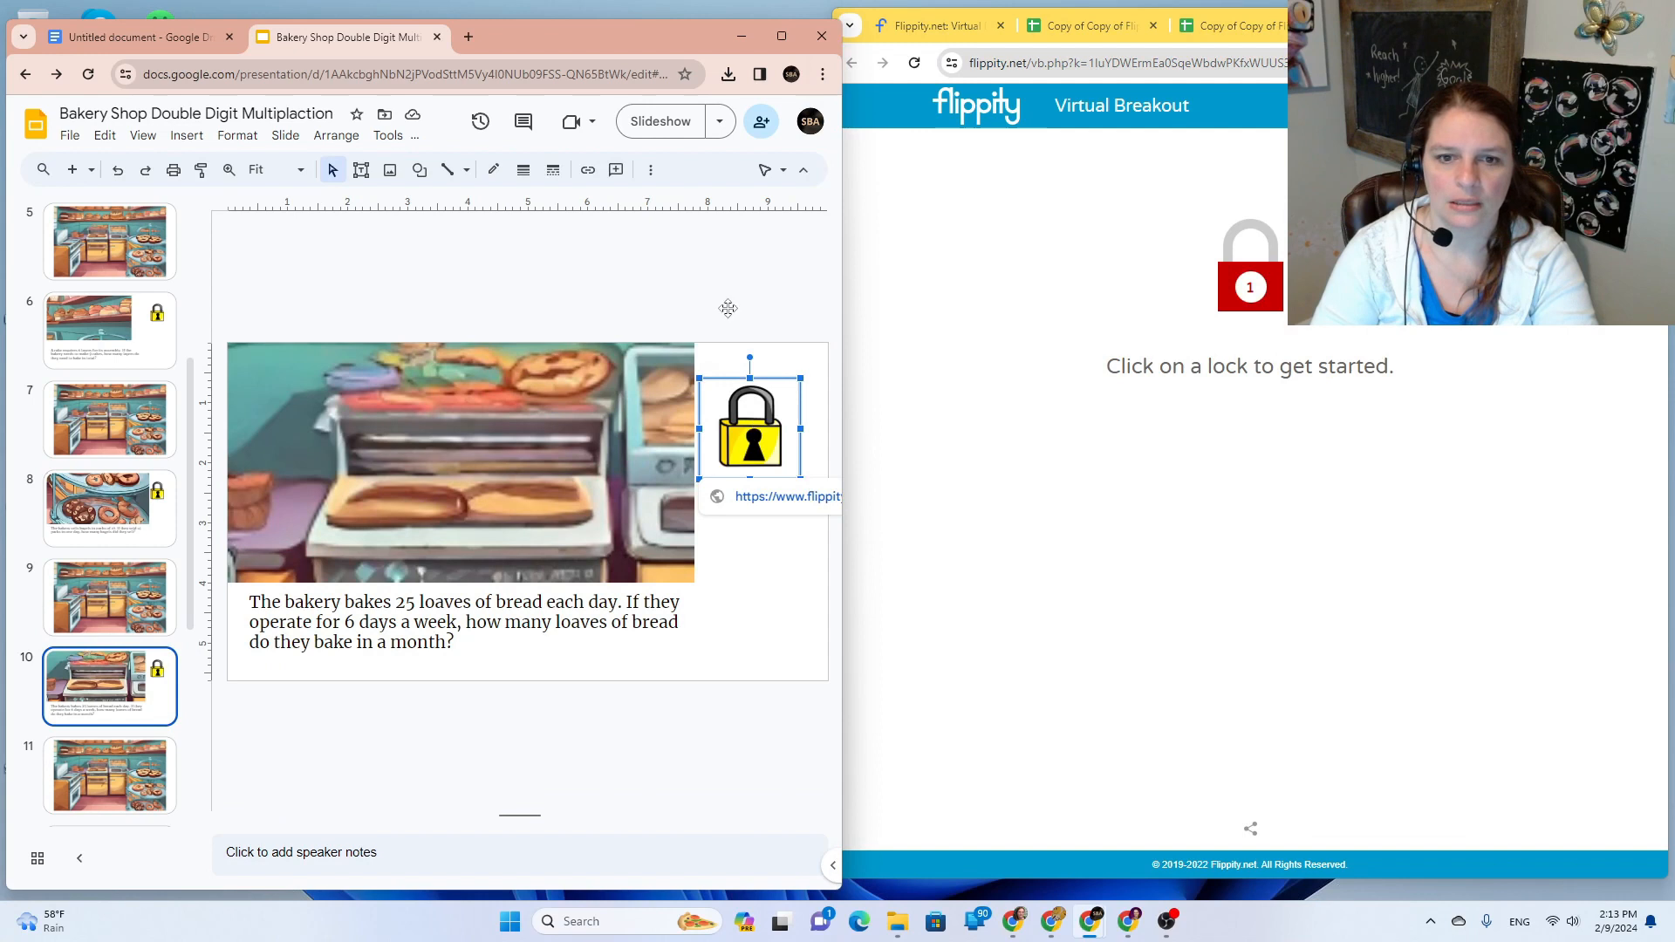
{"action": "left_click", "coordinate": [583, 171]}
{"action": "triple_click", "coordinate": [635, 519]}
{"action": "key", "text": "ctrl+v"}
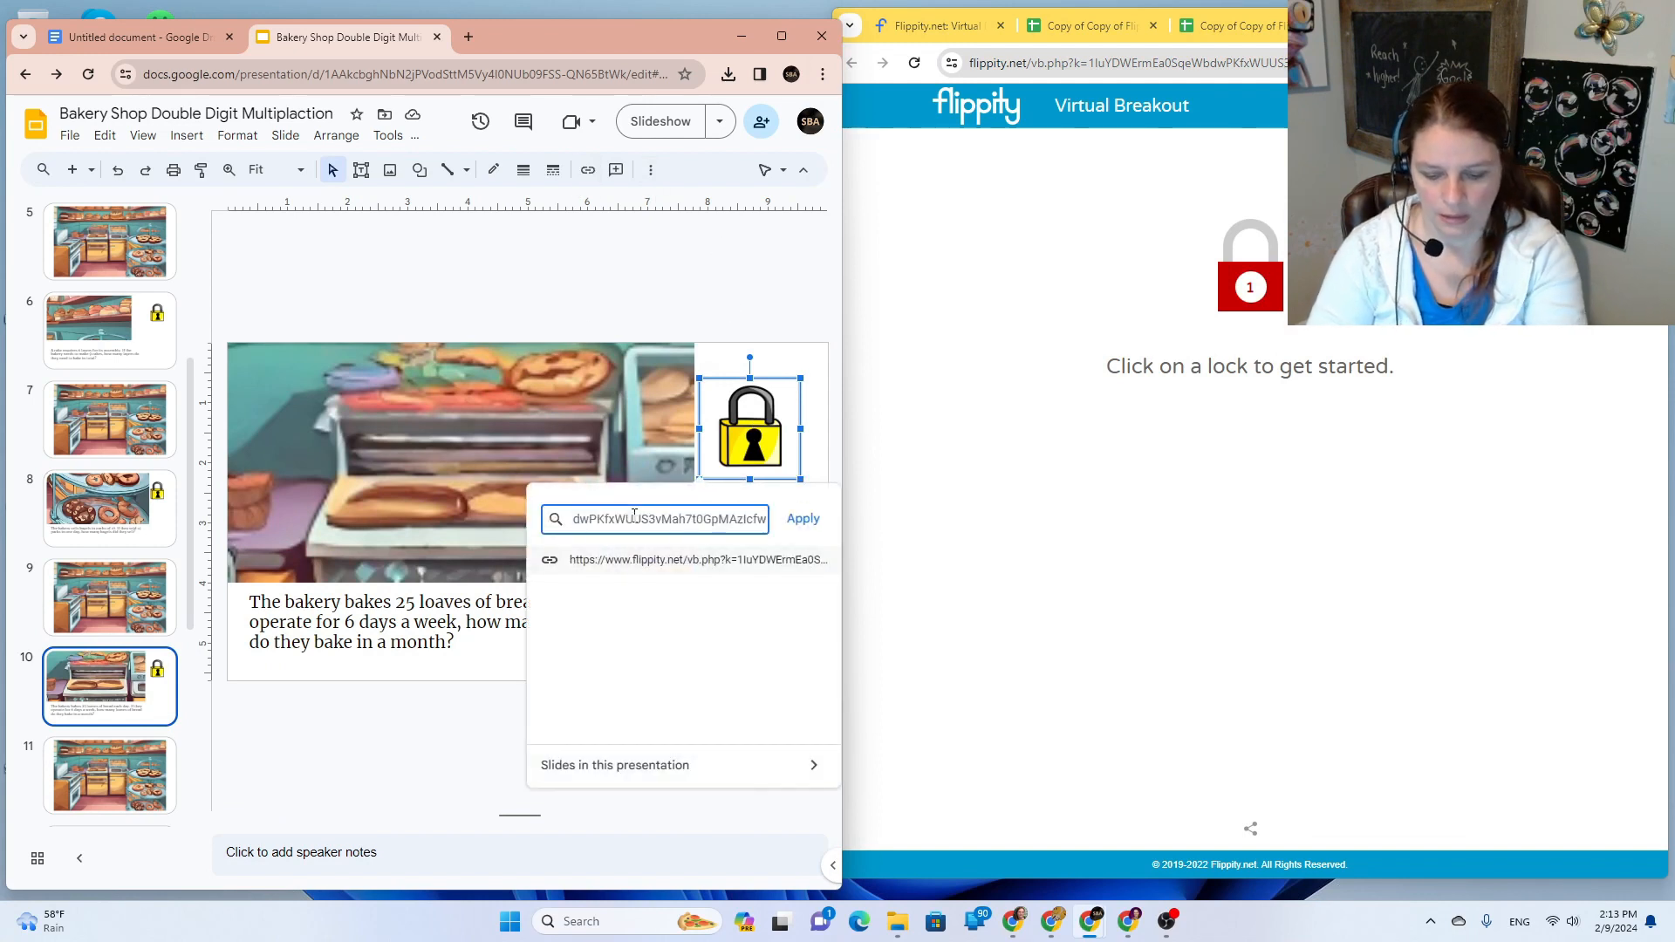
{"action": "left_click", "coordinate": [636, 569]}
{"action": "left_click", "coordinate": [799, 320]}
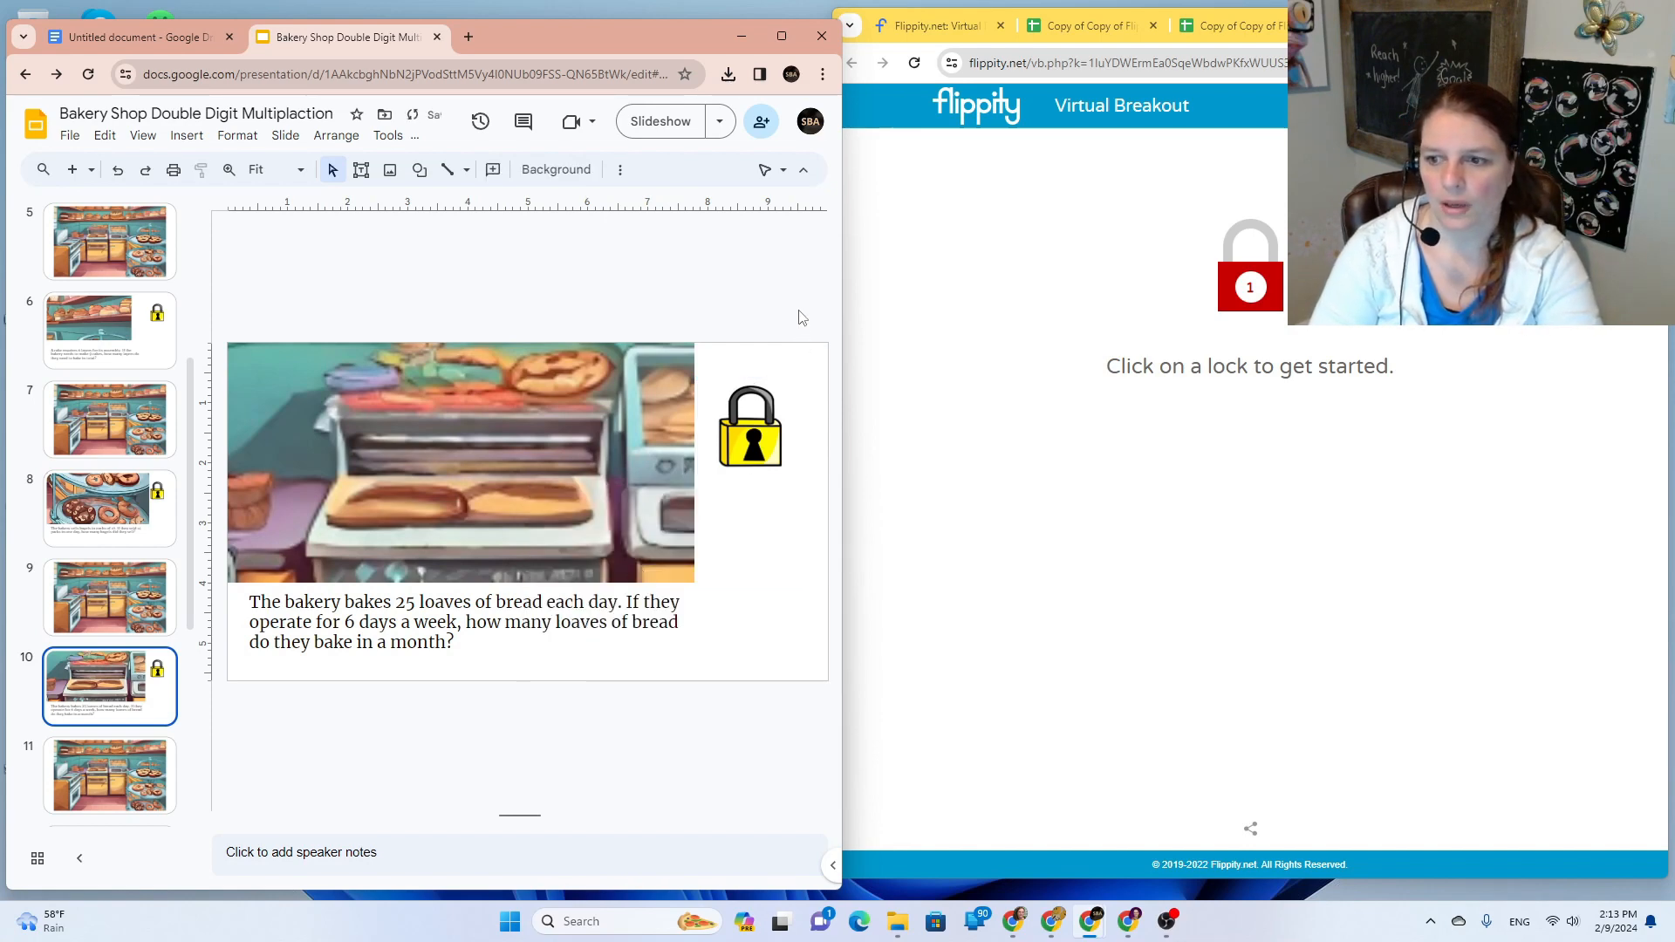
Step: Close the publish settings, check the Virtual Breakout sheet, and close the Flippity spreadsheet tabs
{"action": "left_click", "coordinate": [1095, 26]}
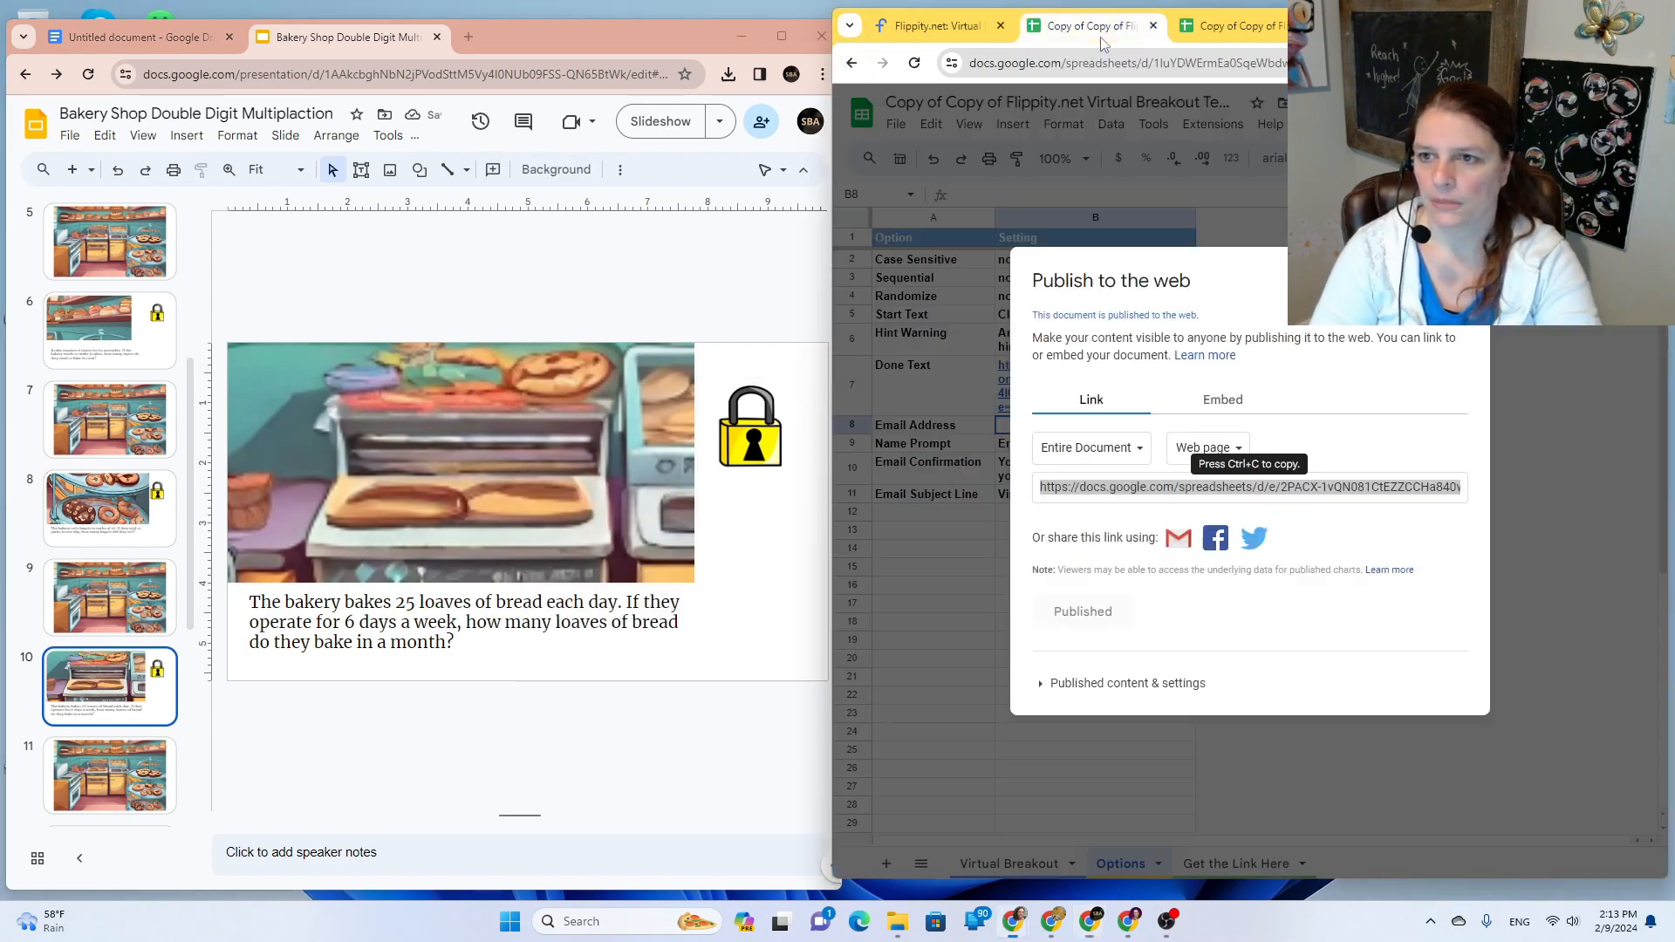
{"action": "left_click", "coordinate": [1462, 280]}
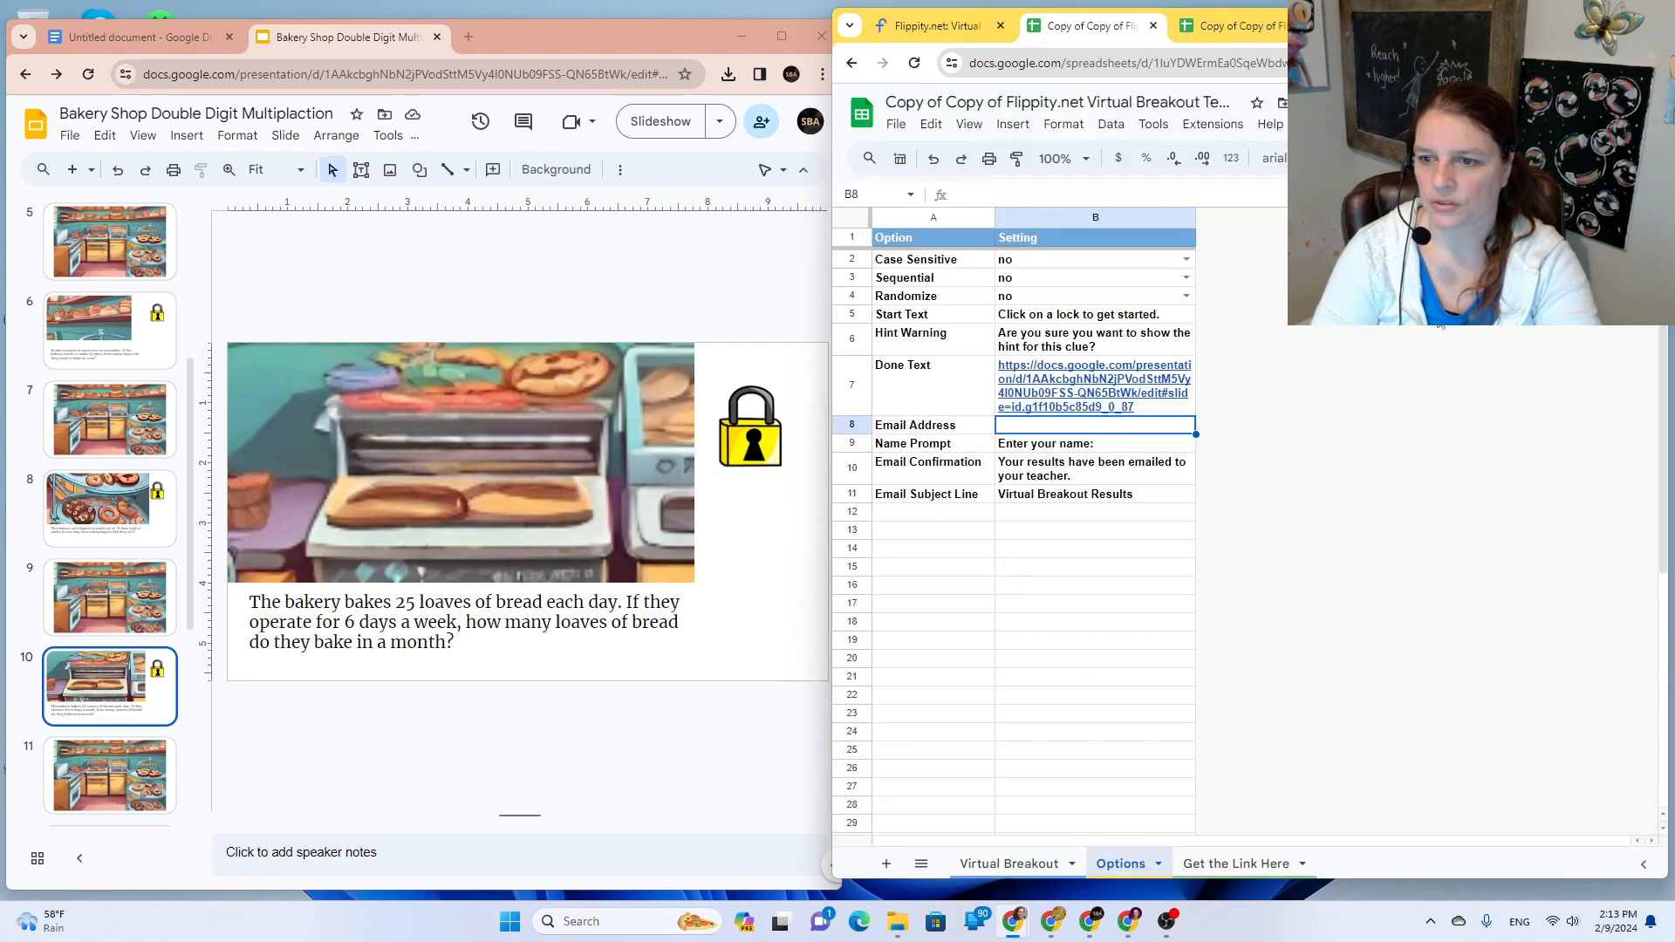
{"action": "left_click", "coordinate": [985, 864]}
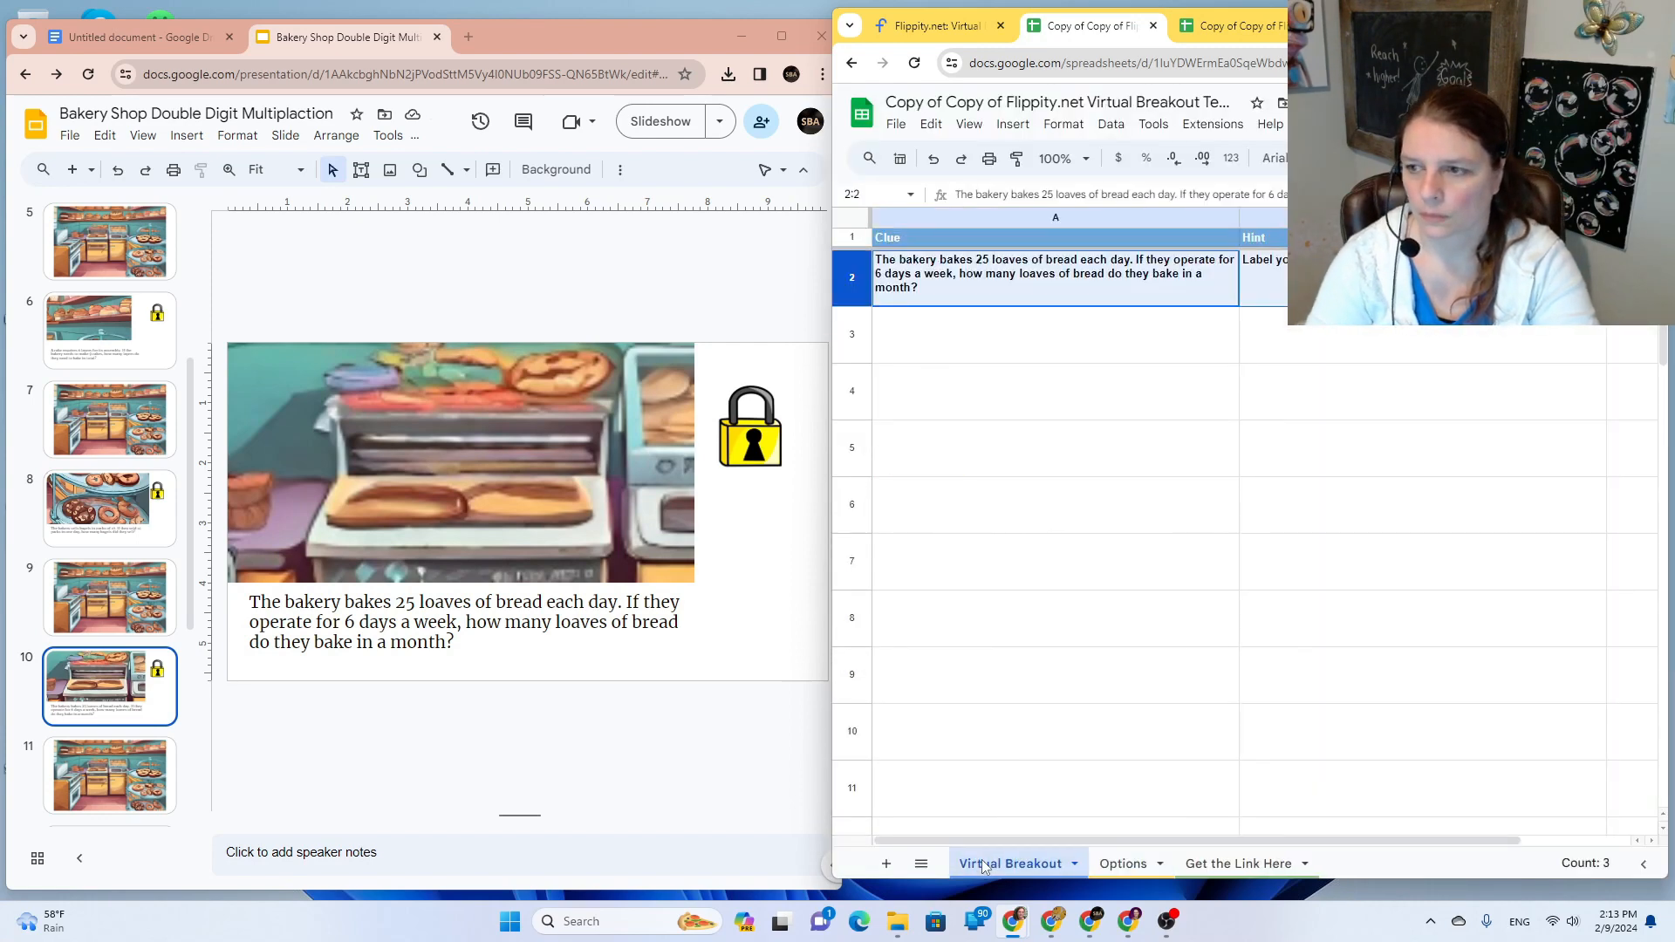
{"action": "left_click", "coordinate": [1234, 28]}
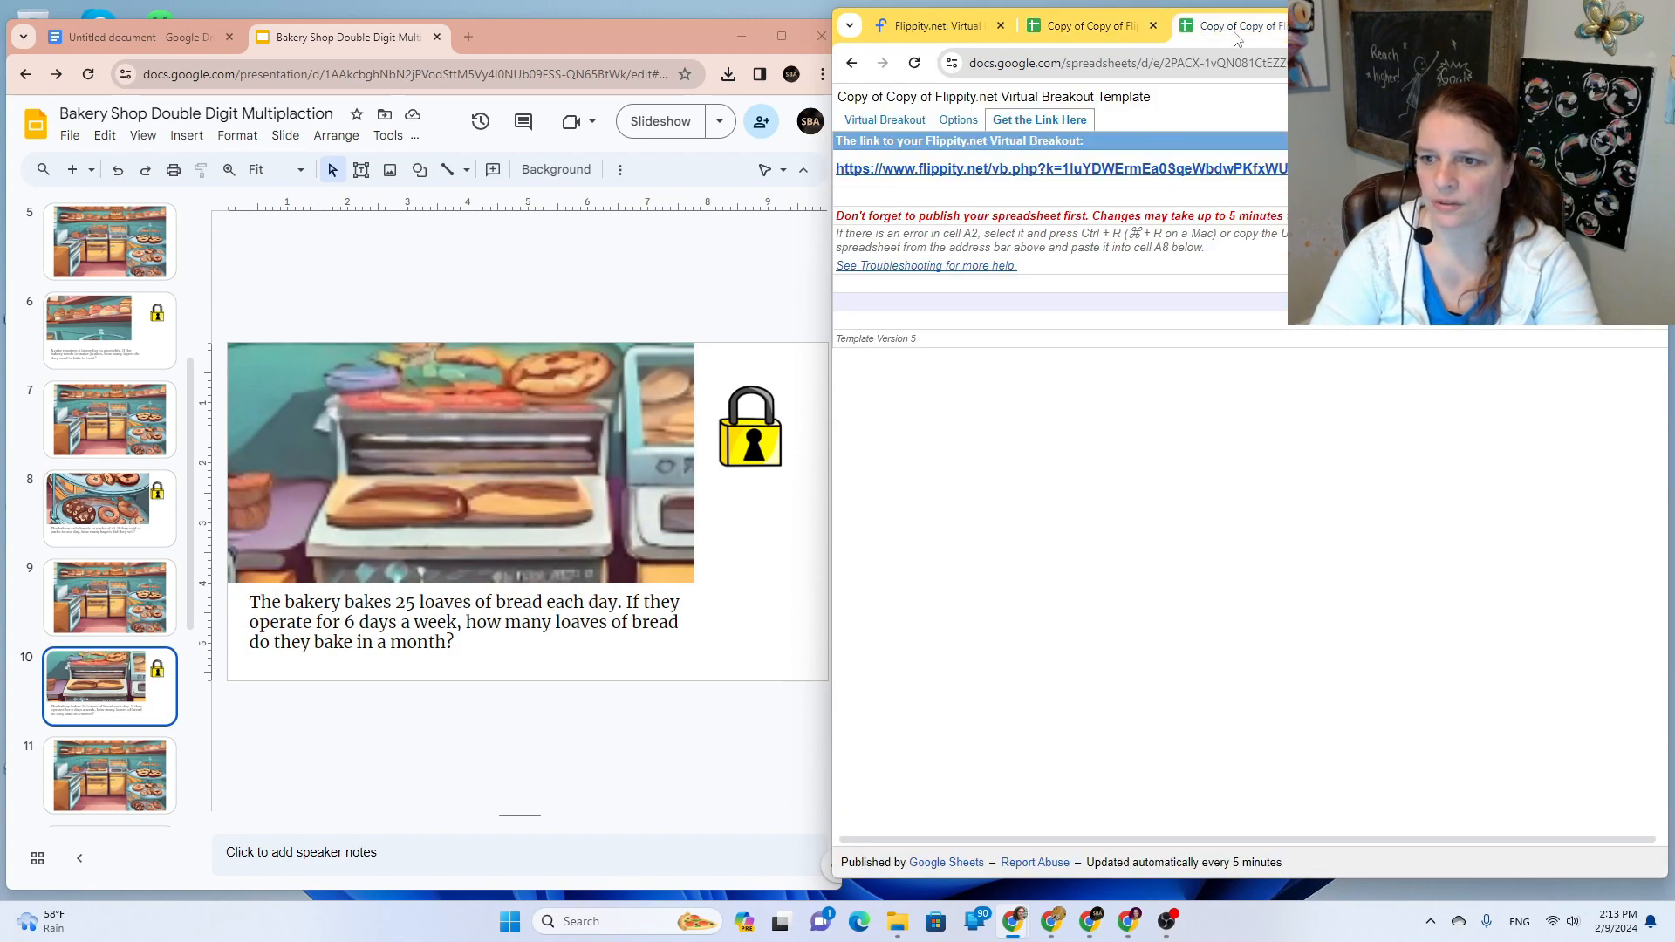
{"action": "left_click", "coordinate": [1110, 31]}
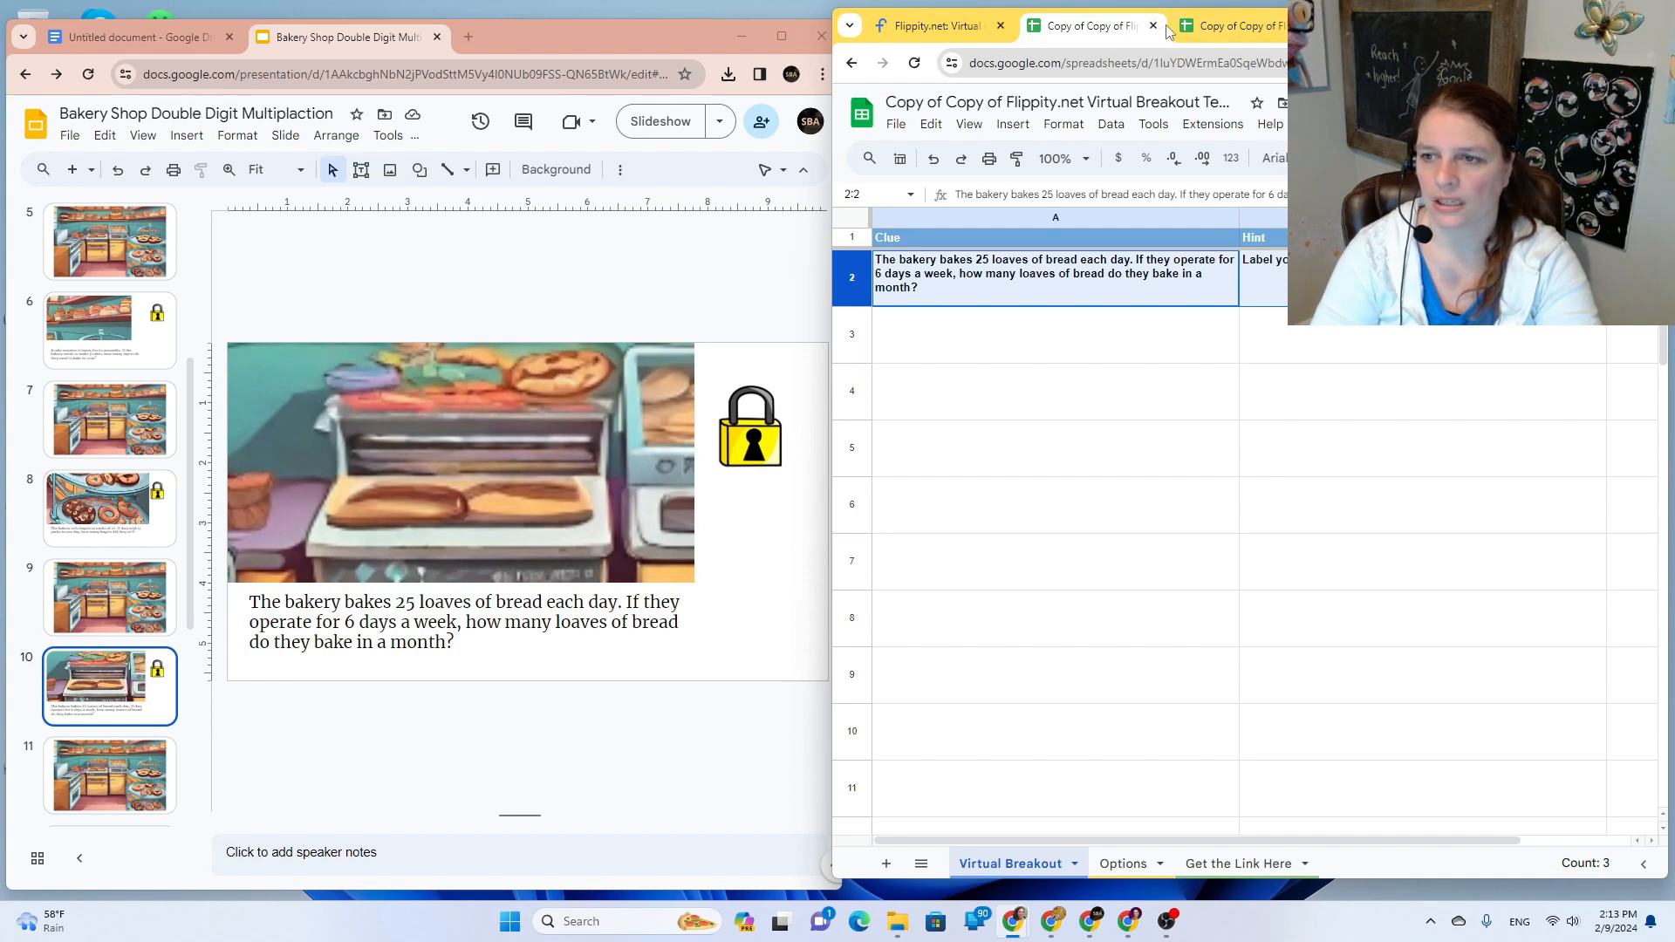
{"action": "left_click", "coordinate": [1306, 26]}
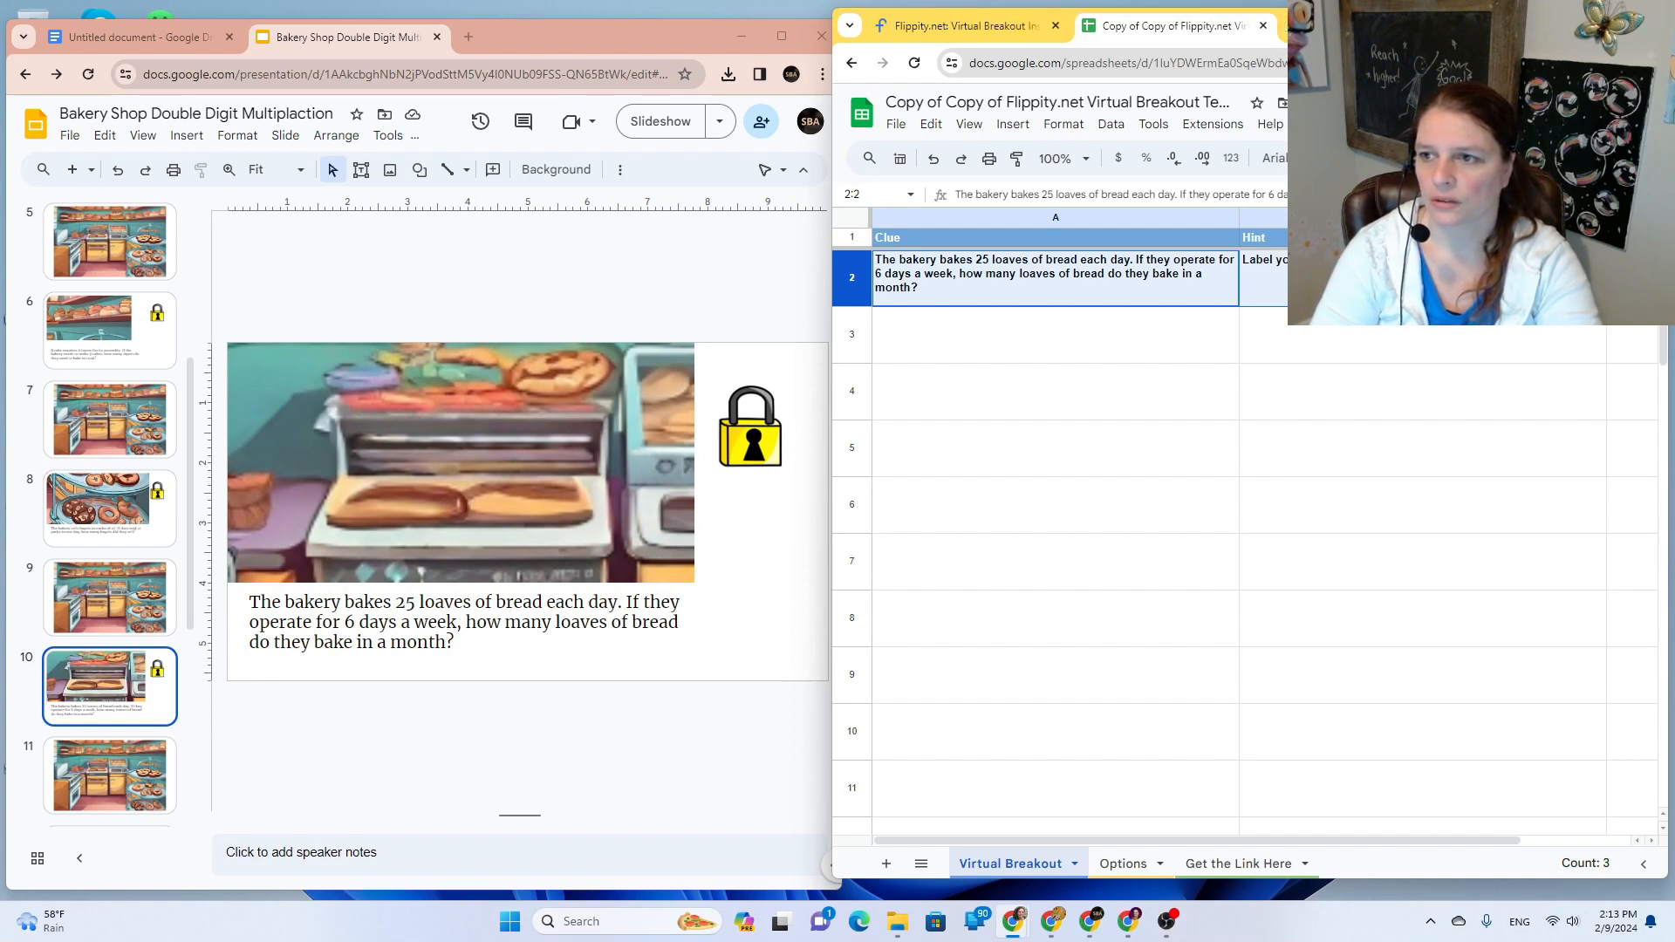
{"action": "left_click", "coordinate": [1262, 26]}
Step: Minimise the Flippity window and bring up bakery kitchen slide 11 from the filmstrip
{"action": "left_click", "coordinate": [1568, 26]}
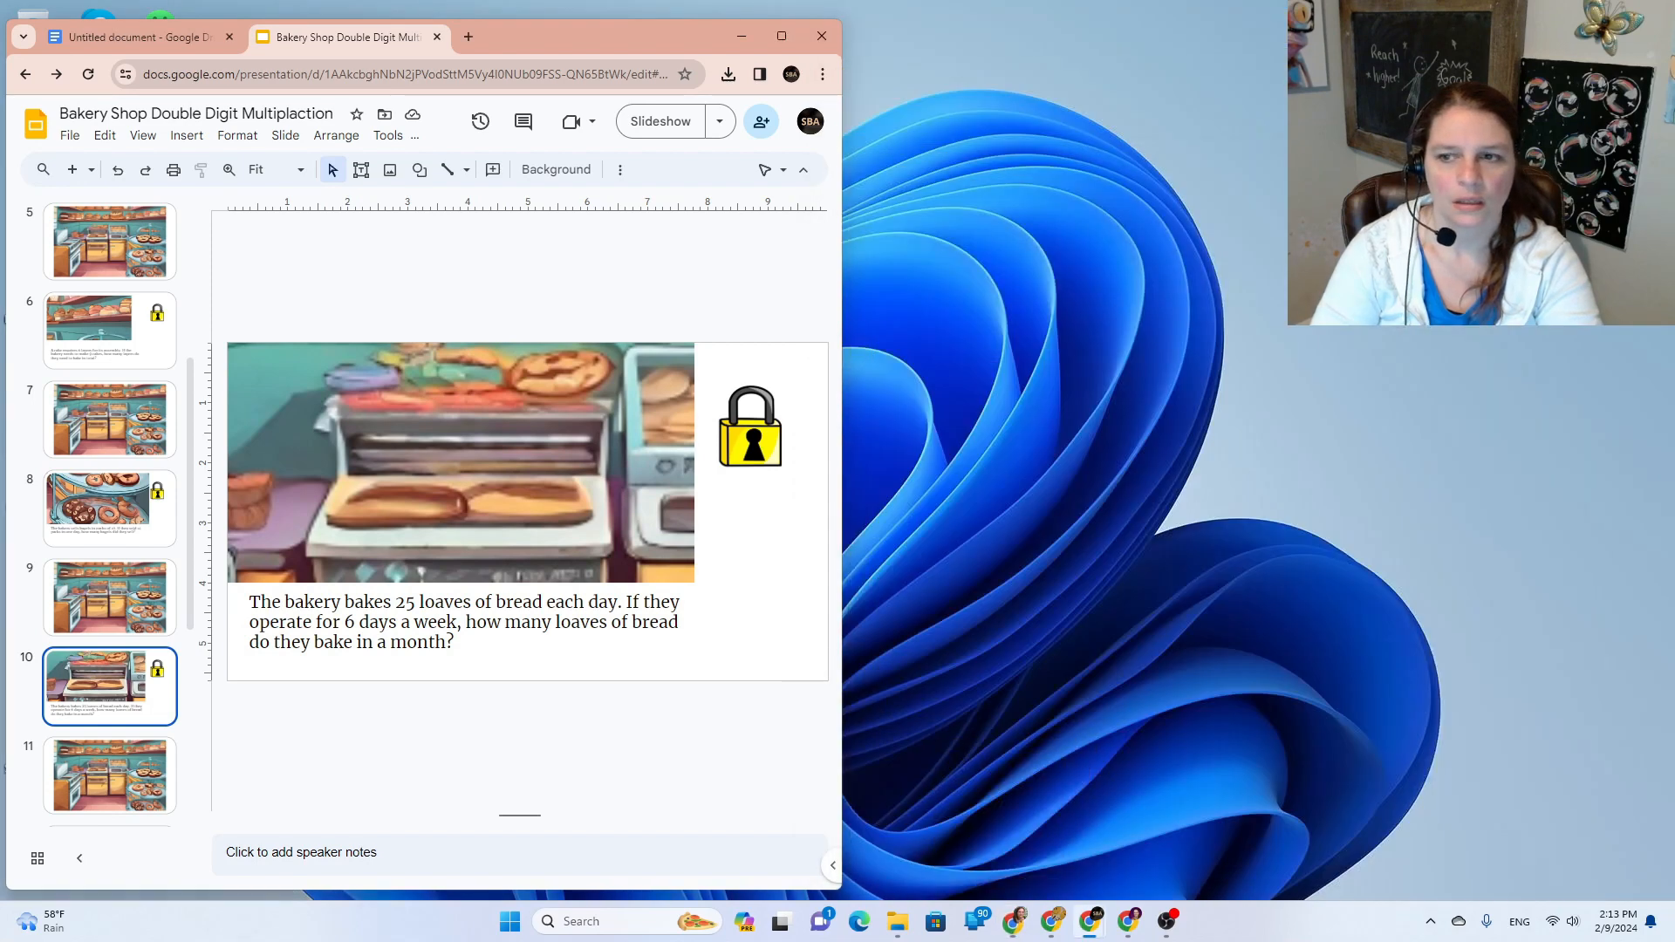
{"action": "mouse_move", "coordinate": [1075, 930]}
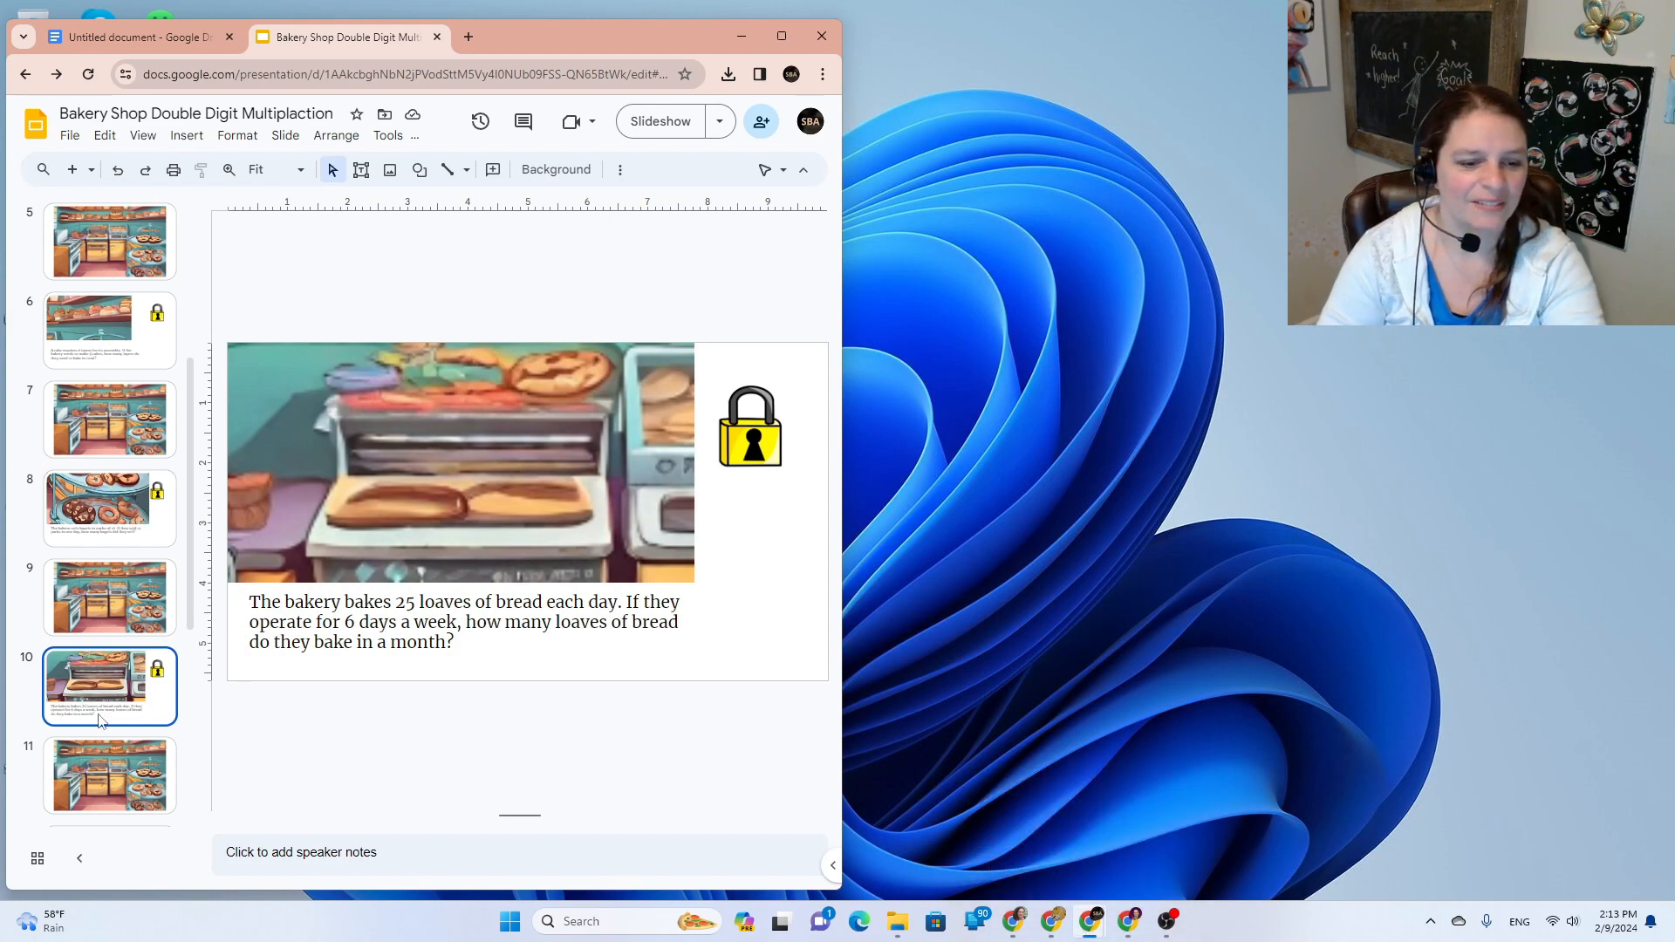
{"action": "scroll", "coordinate": [135, 724], "scroll_direction": "down", "scroll_amount": 3}
{"action": "scroll", "coordinate": [135, 722], "scroll_direction": "up", "scroll_amount": 7}
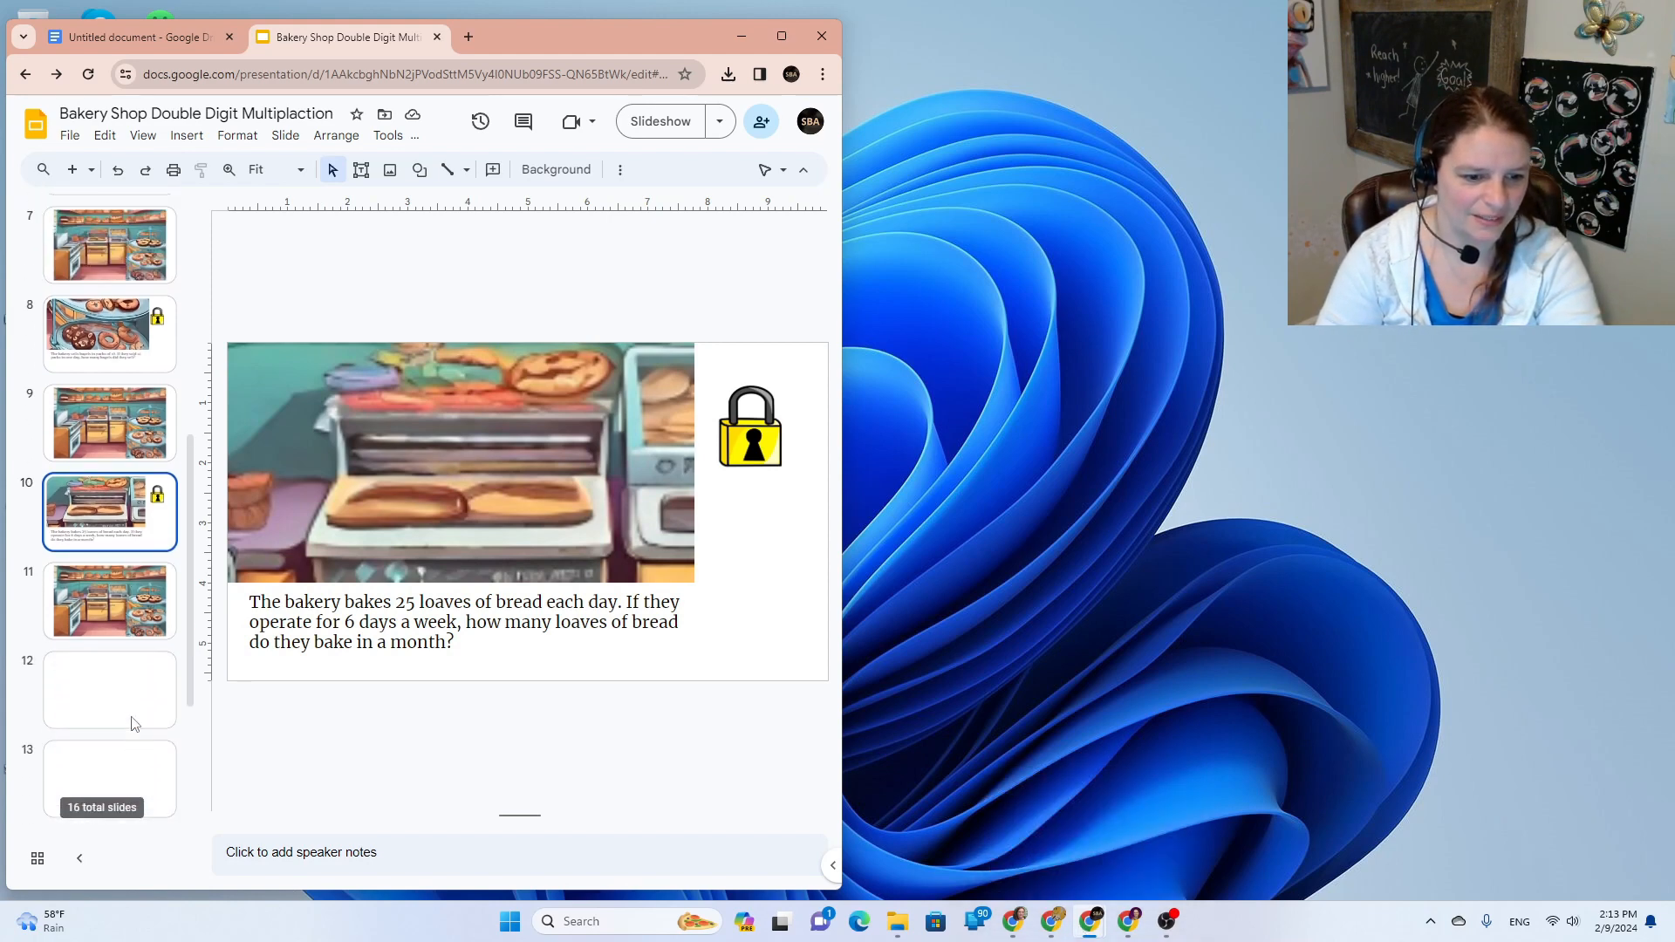
{"action": "scroll", "coordinate": [137, 723], "scroll_direction": "down", "scroll_amount": 6}
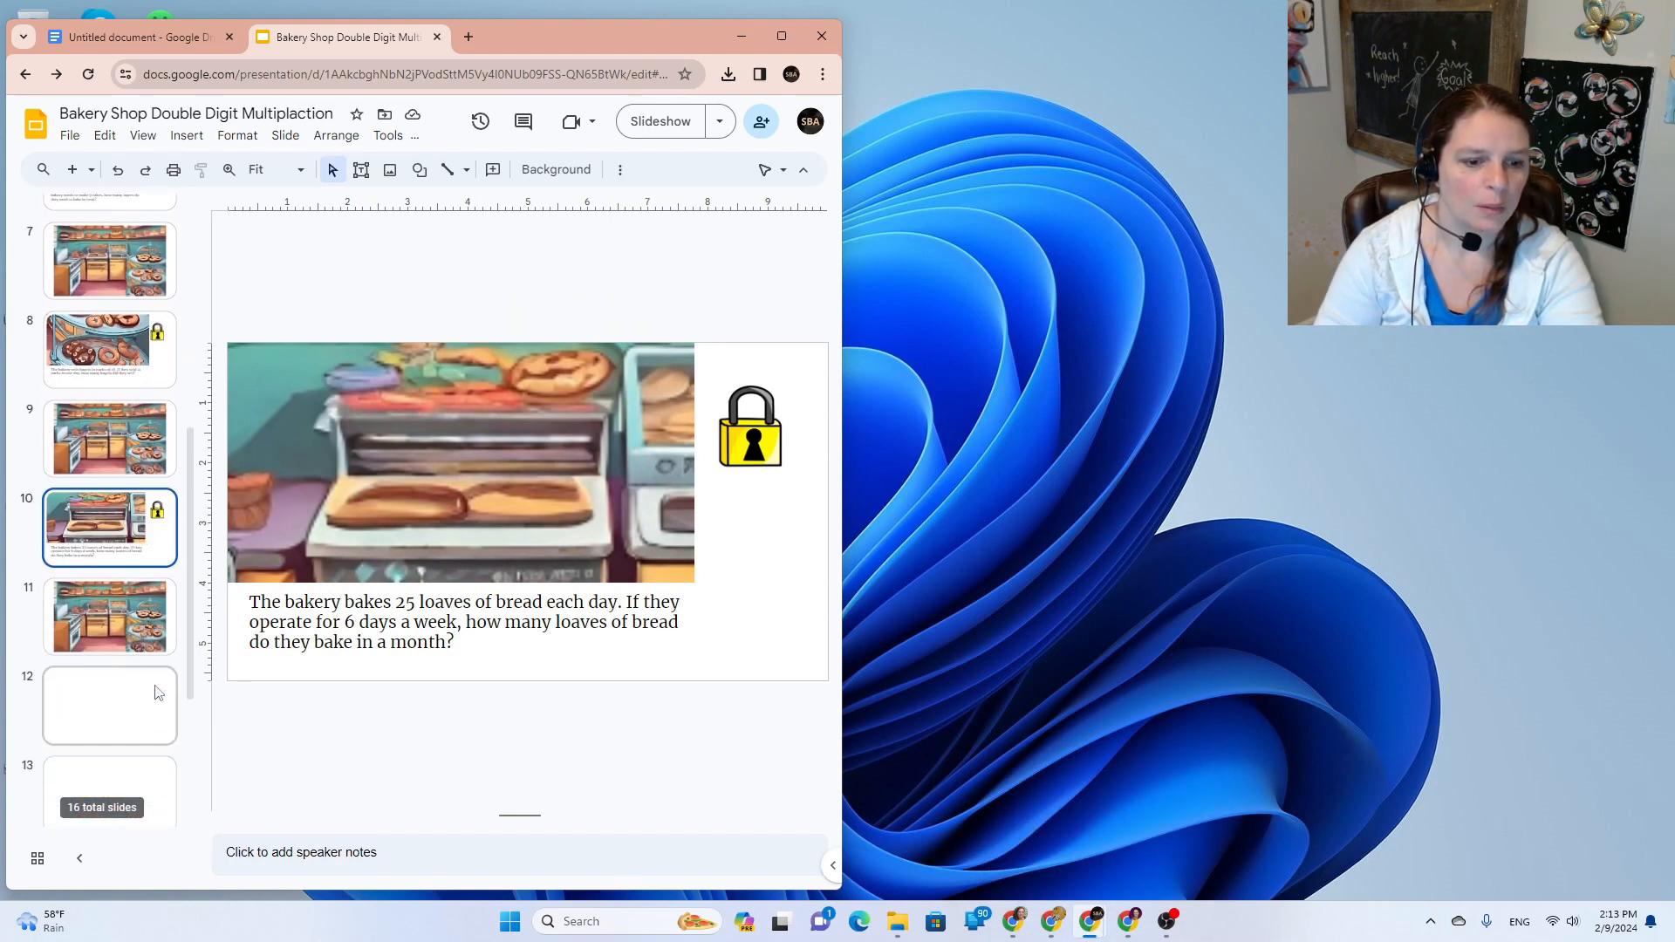
{"action": "left_click", "coordinate": [122, 617]}
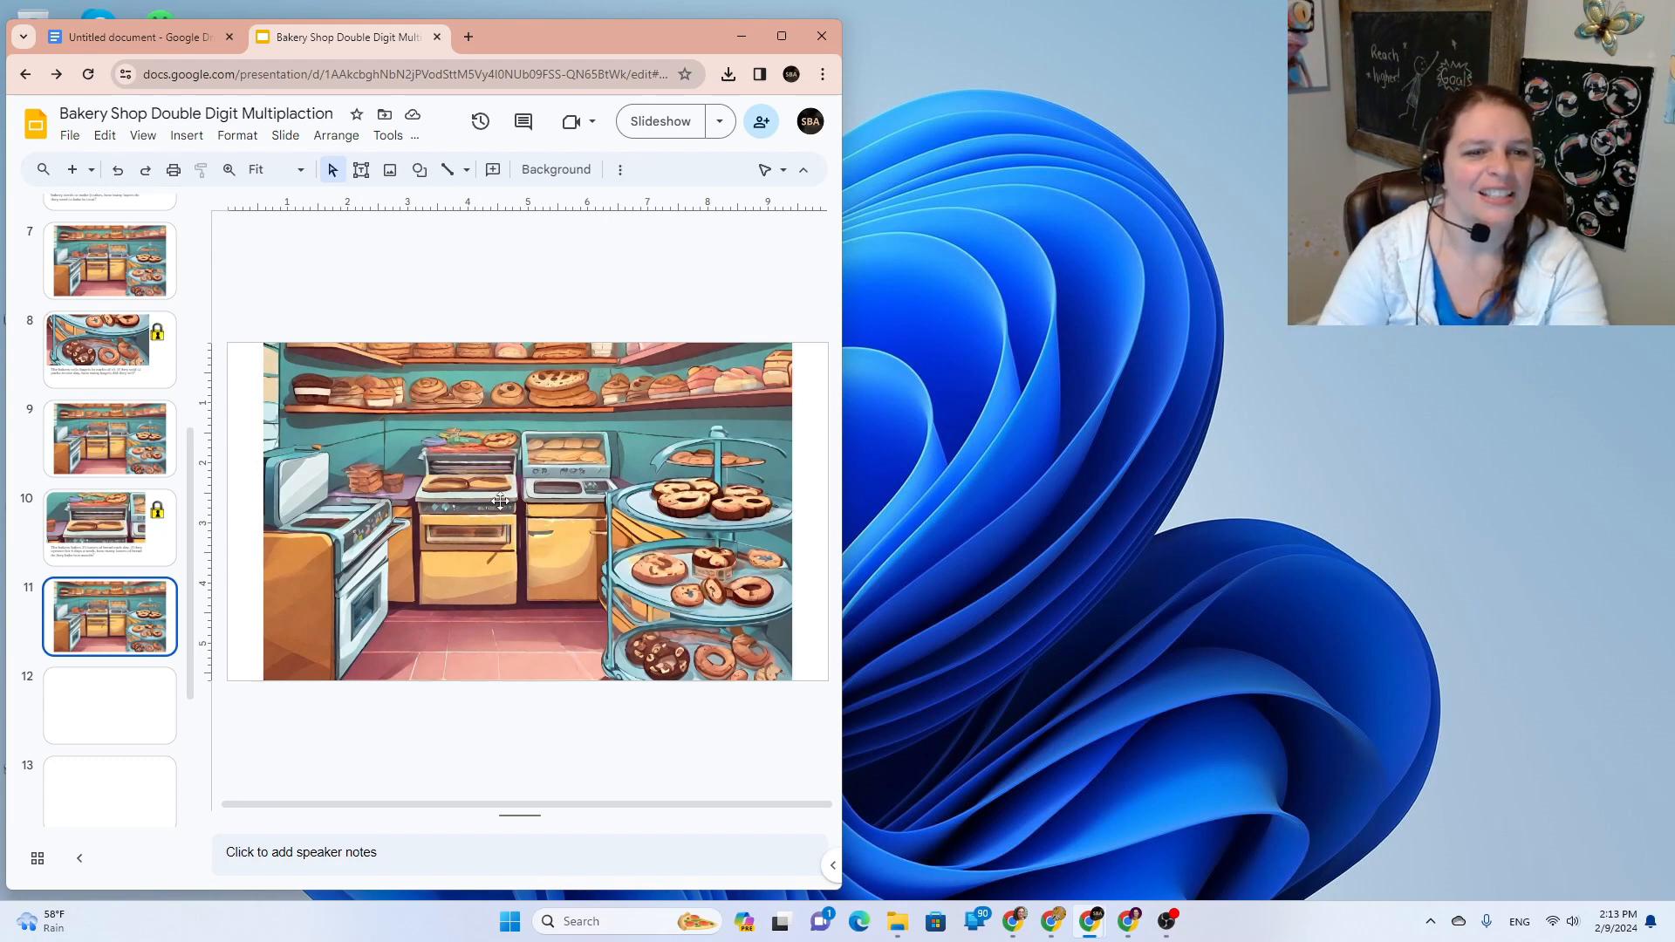
Step: Search the GIFs and stickers panel for 'baker' and 'bakery chef cartoon'
{"action": "left_click", "coordinate": [187, 135]}
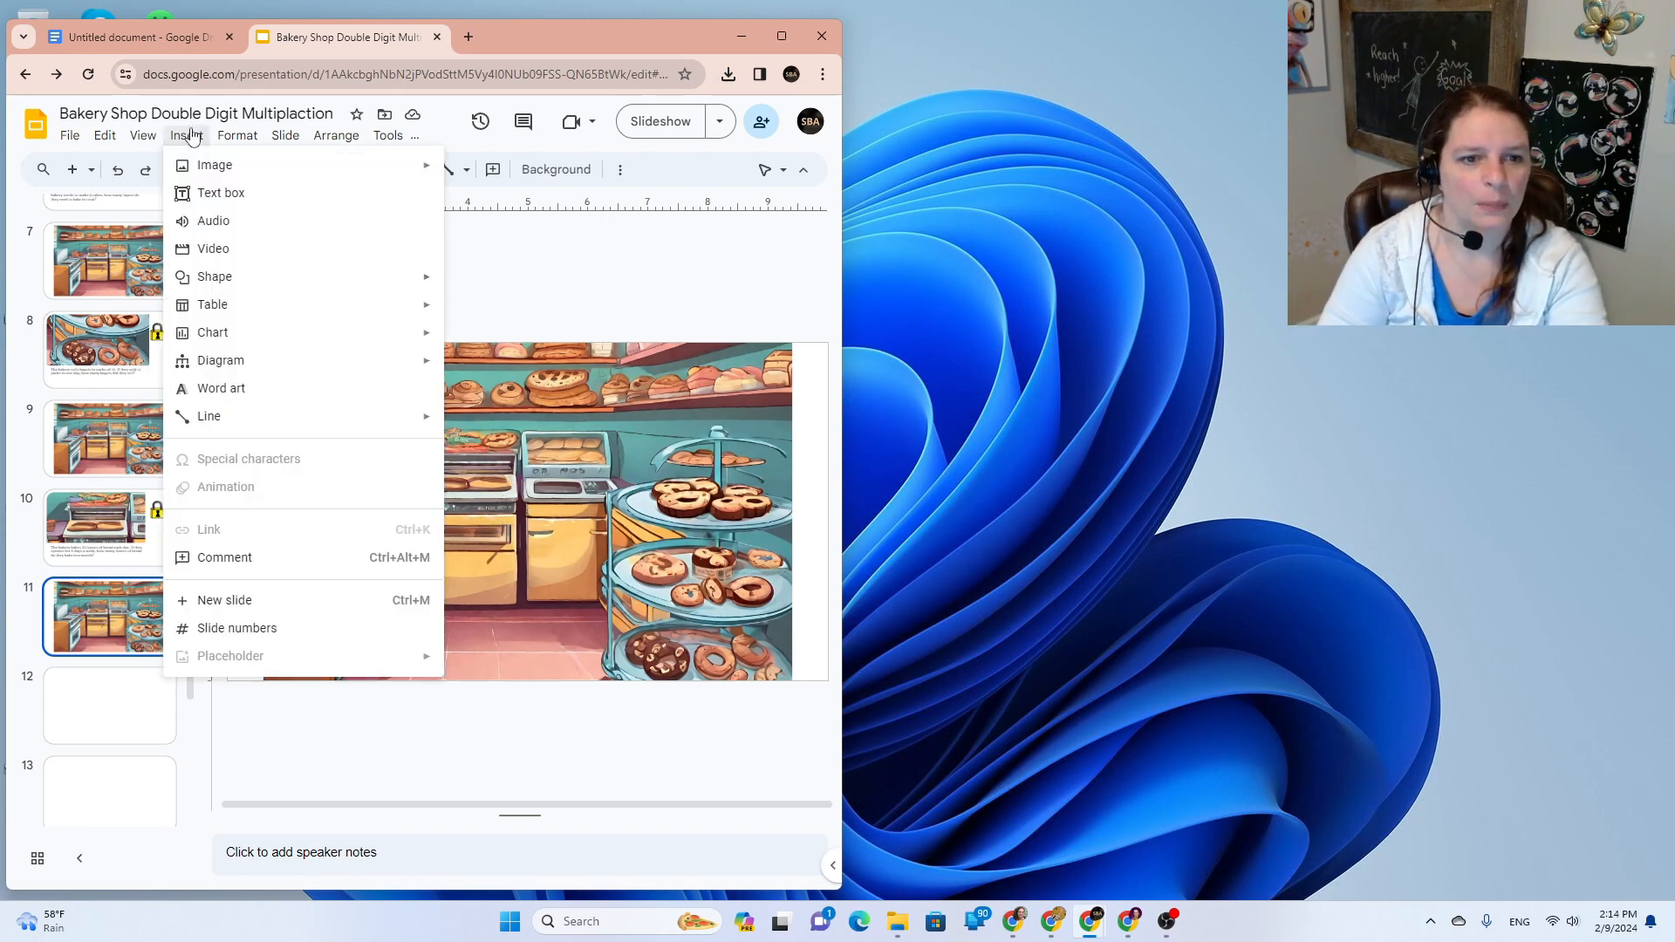
{"action": "mouse_move", "coordinate": [228, 175]}
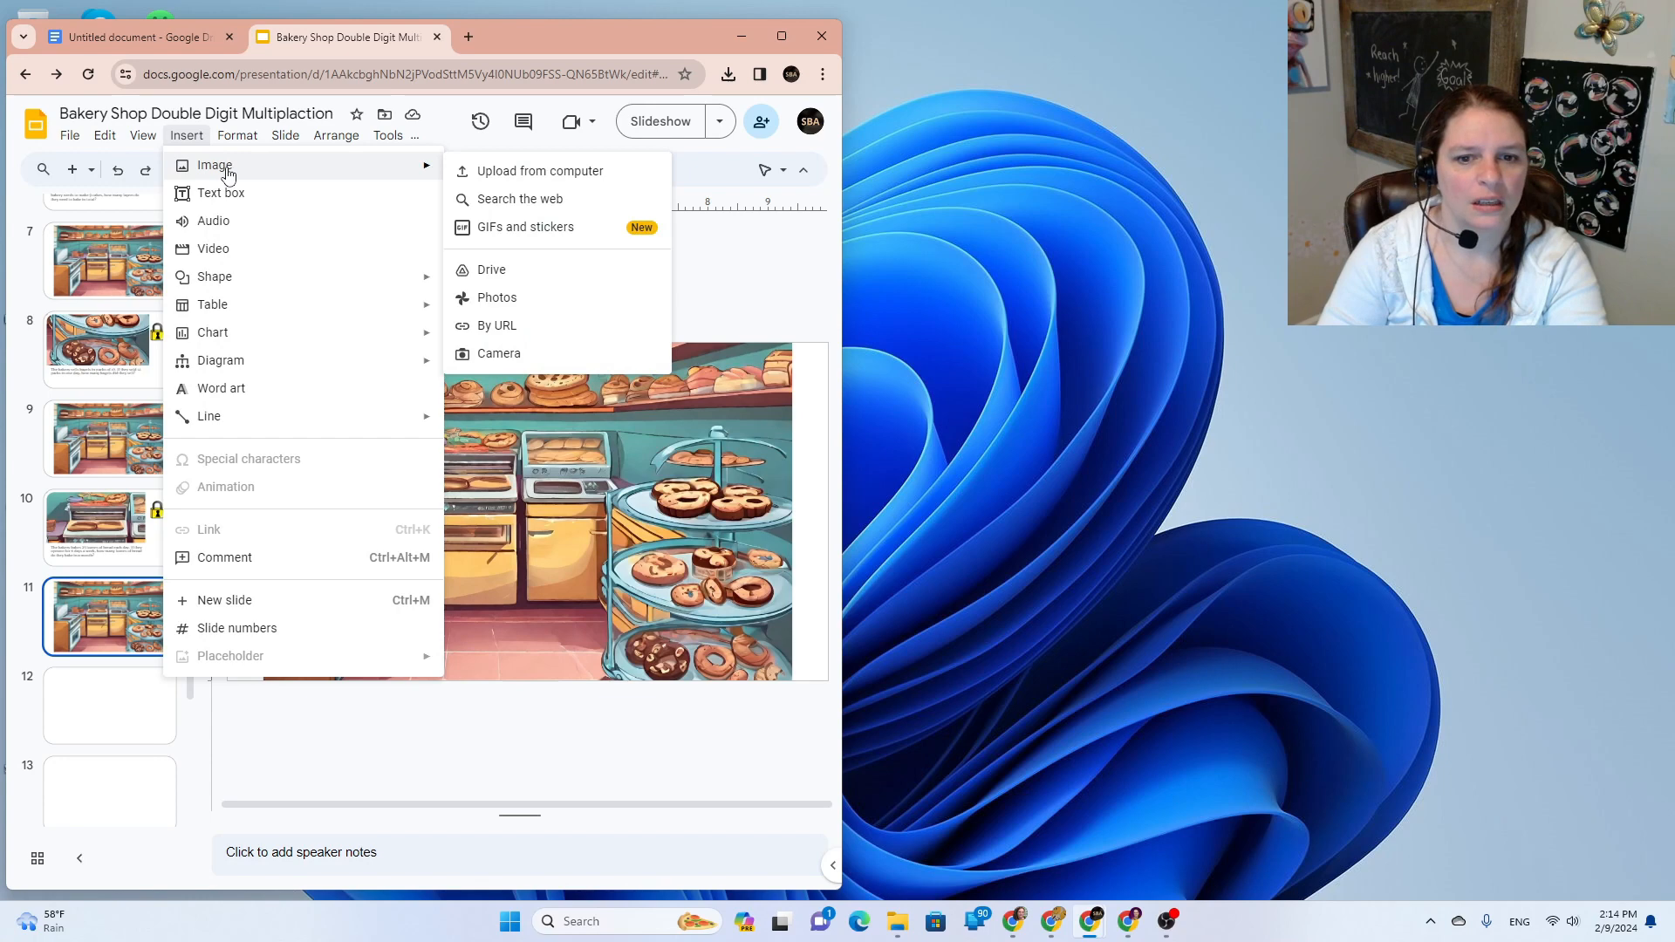
{"action": "left_click", "coordinate": [569, 228]}
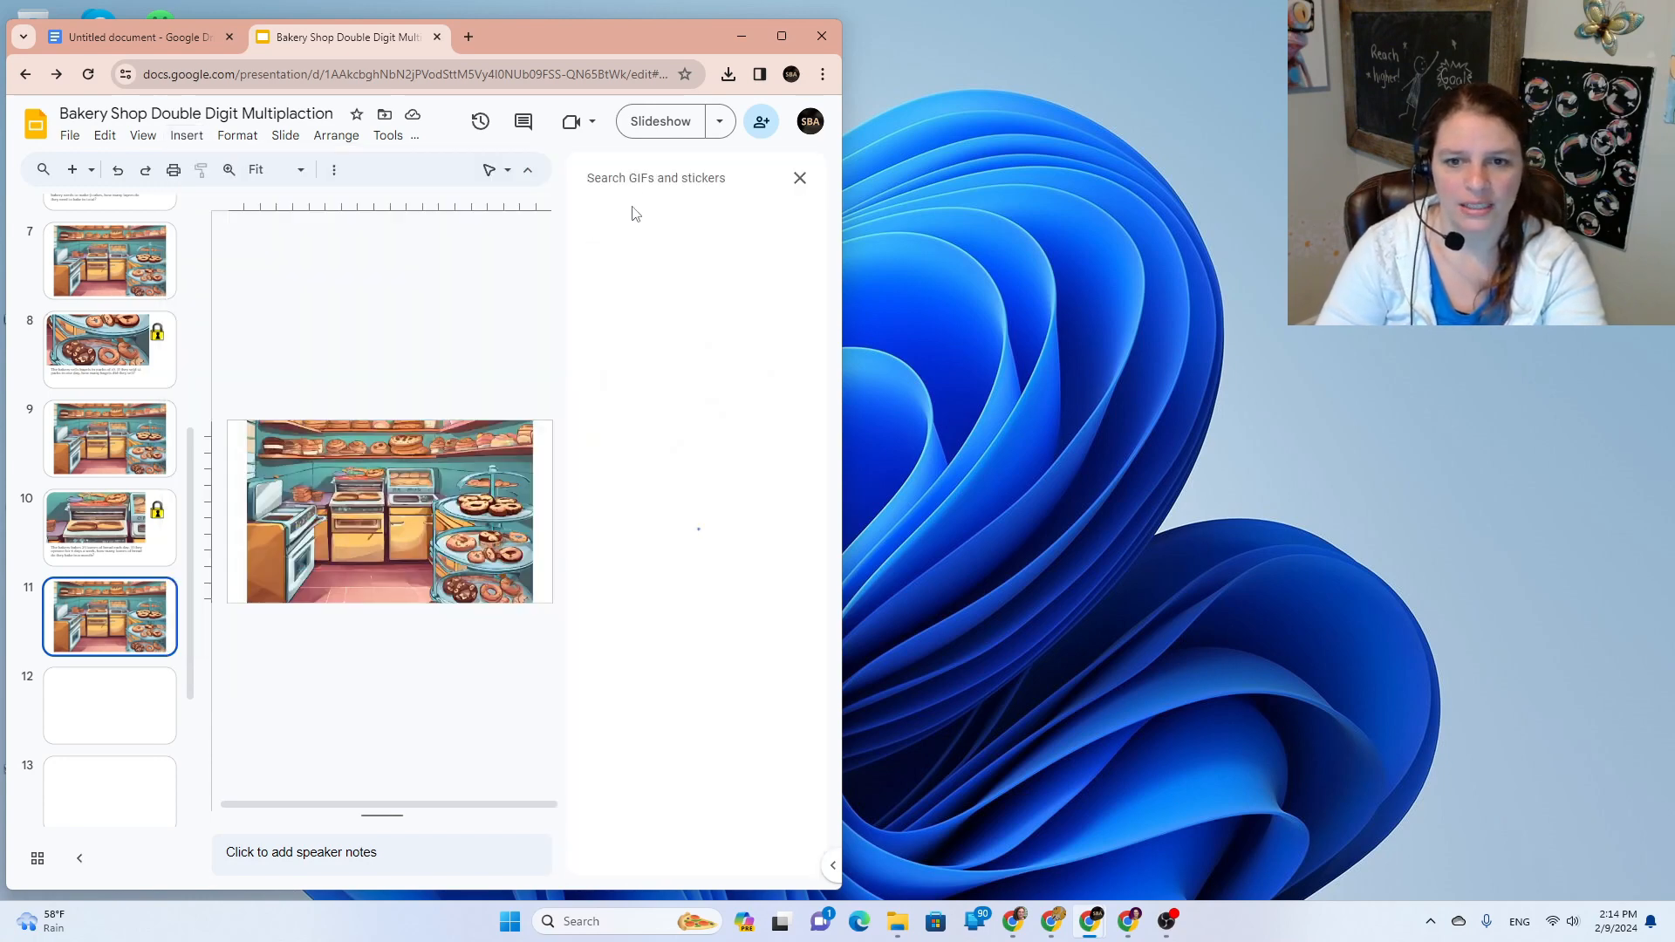
{"action": "type", "text": "baker"}
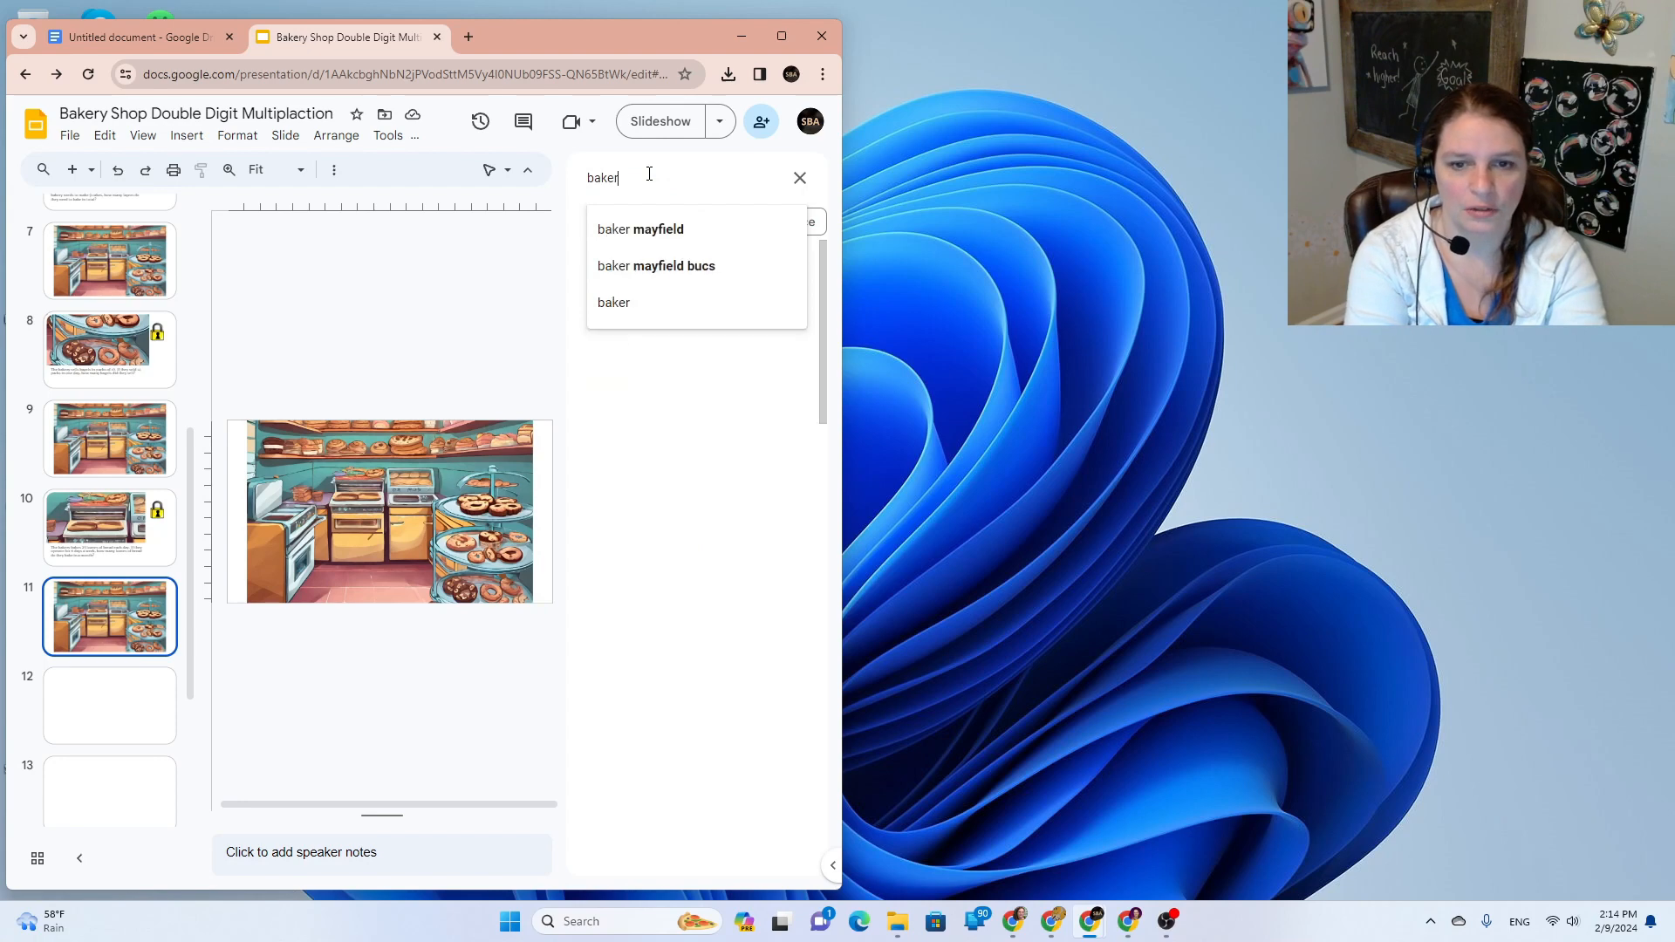
{"action": "key", "text": "Return"}
{"action": "type", "text": "y "}
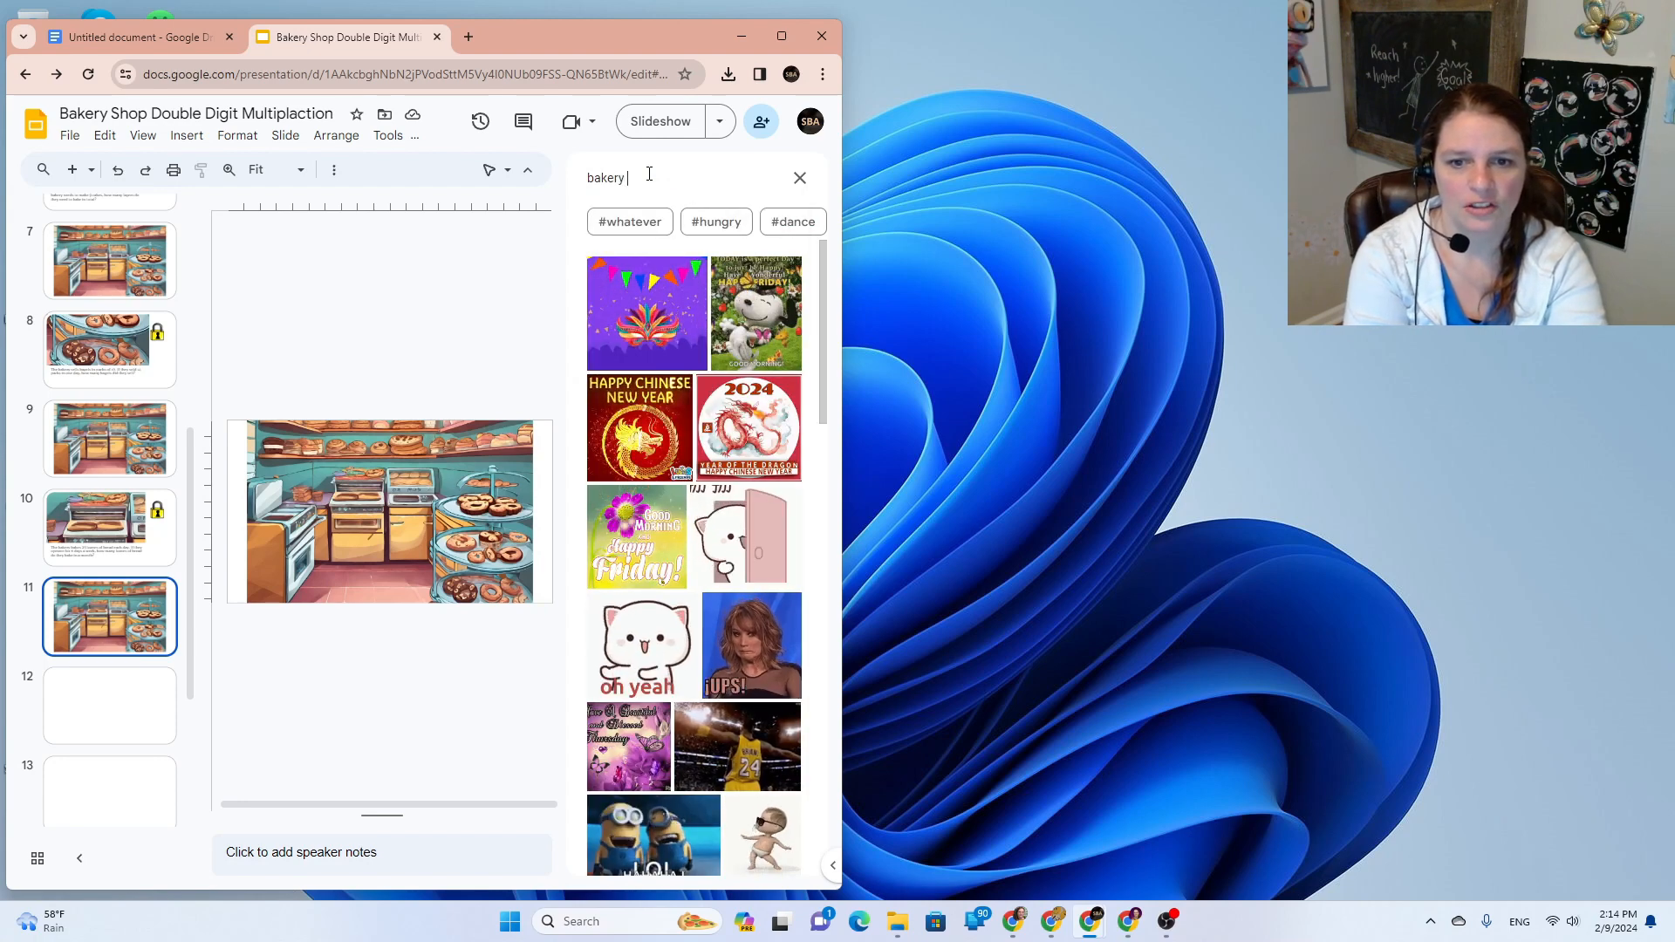
{"action": "type", "text": "chef cartoon"}
{"action": "key", "text": "Return"}
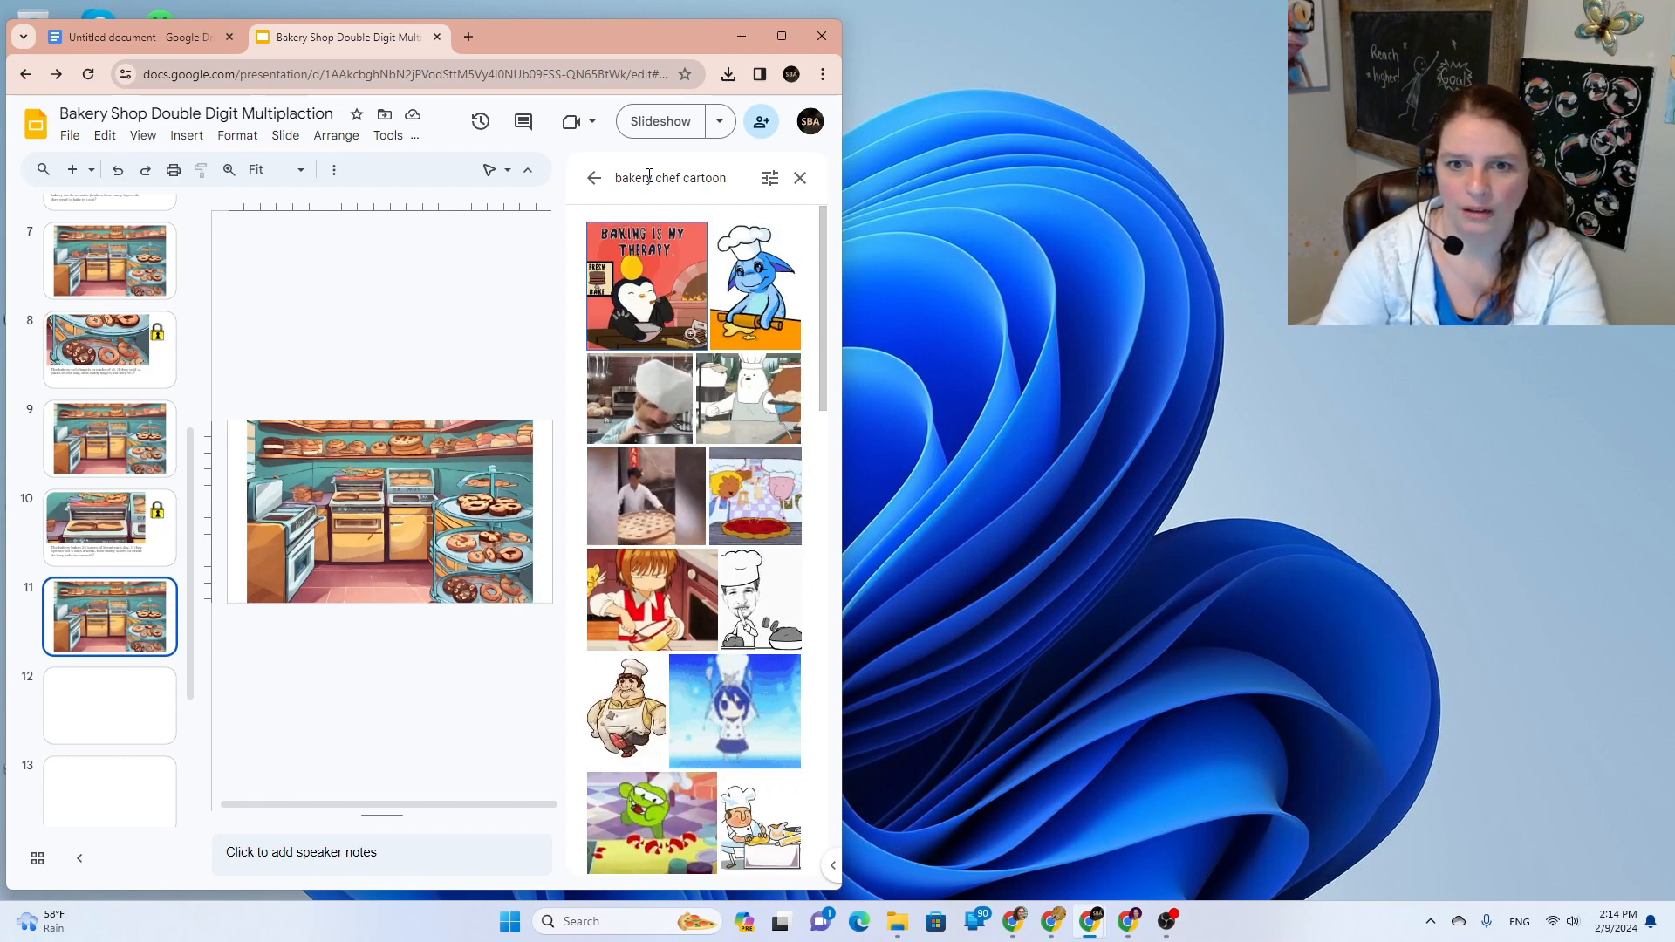
{"action": "triple_click", "coordinate": [649, 177]}
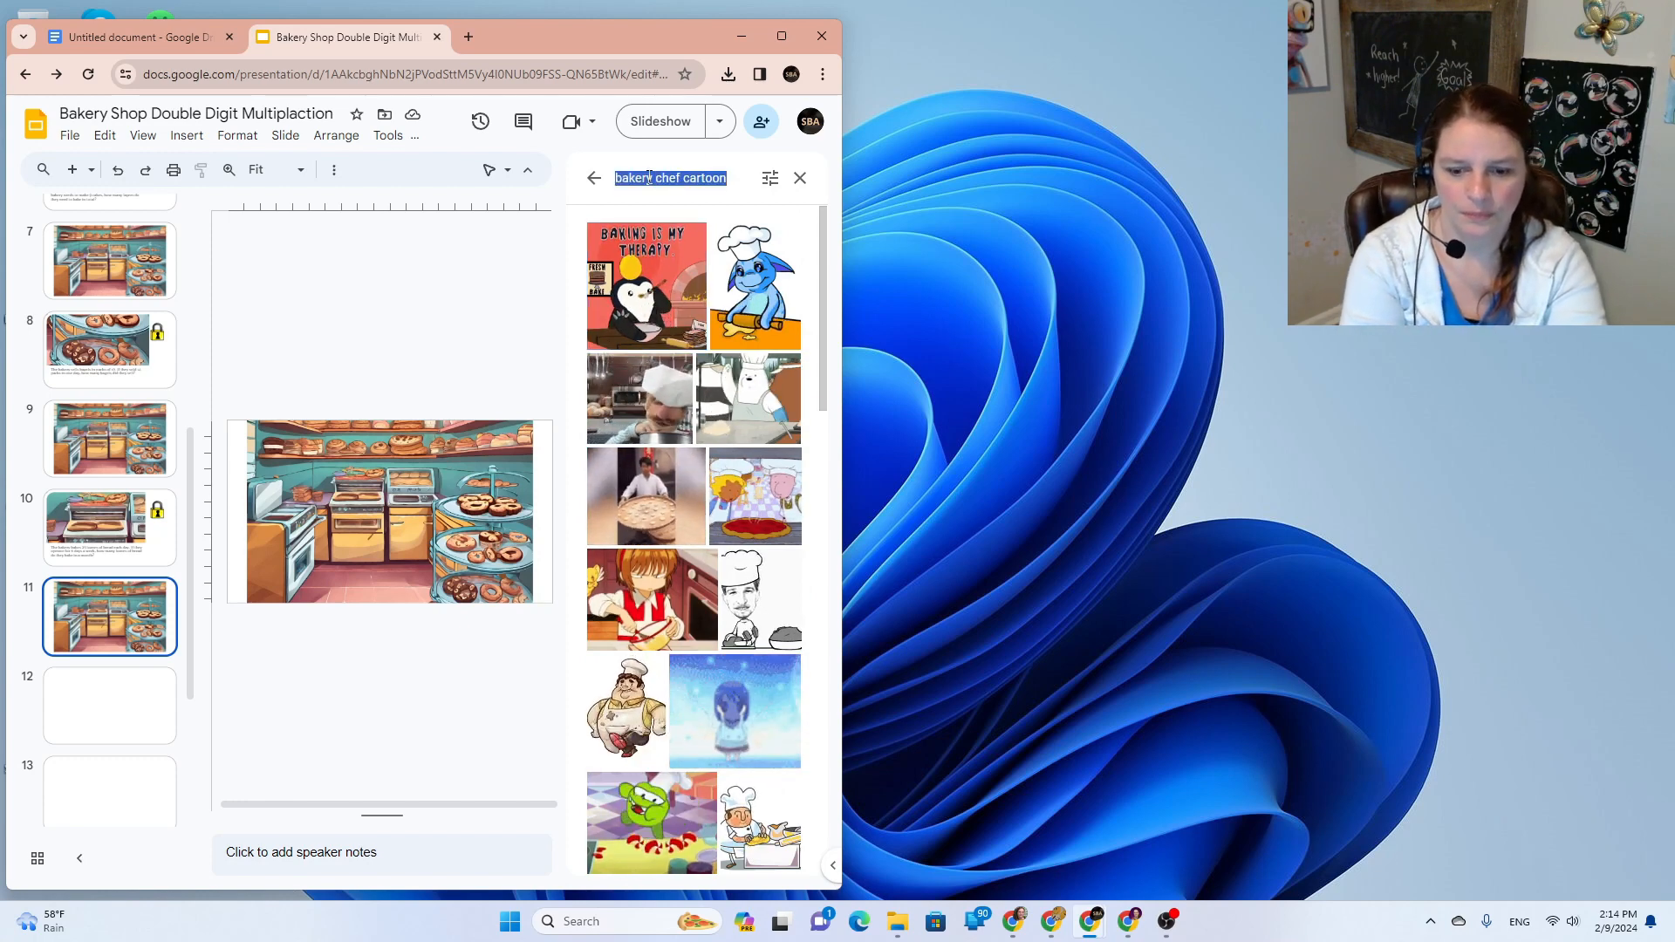
{"action": "type", "text": "ba"}
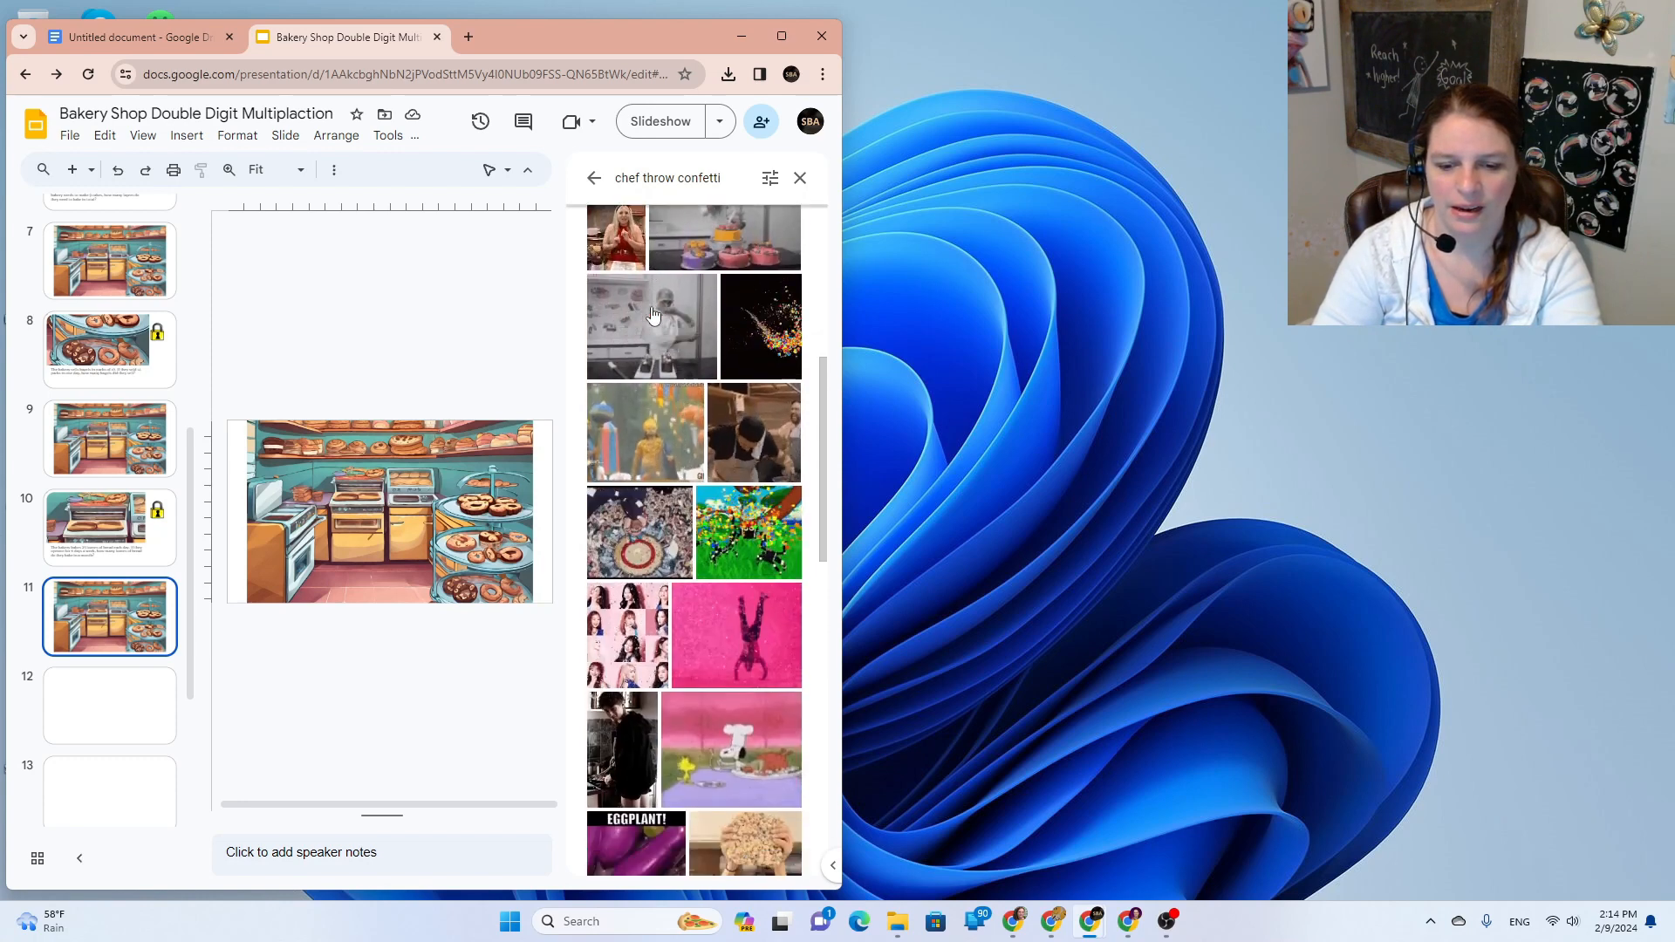
Step: Insert a confetti GIF onto slide 11, delete it again, and start a new browser tab
{"action": "scroll", "coordinate": [653, 315], "scroll_direction": "up", "scroll_amount": 2}
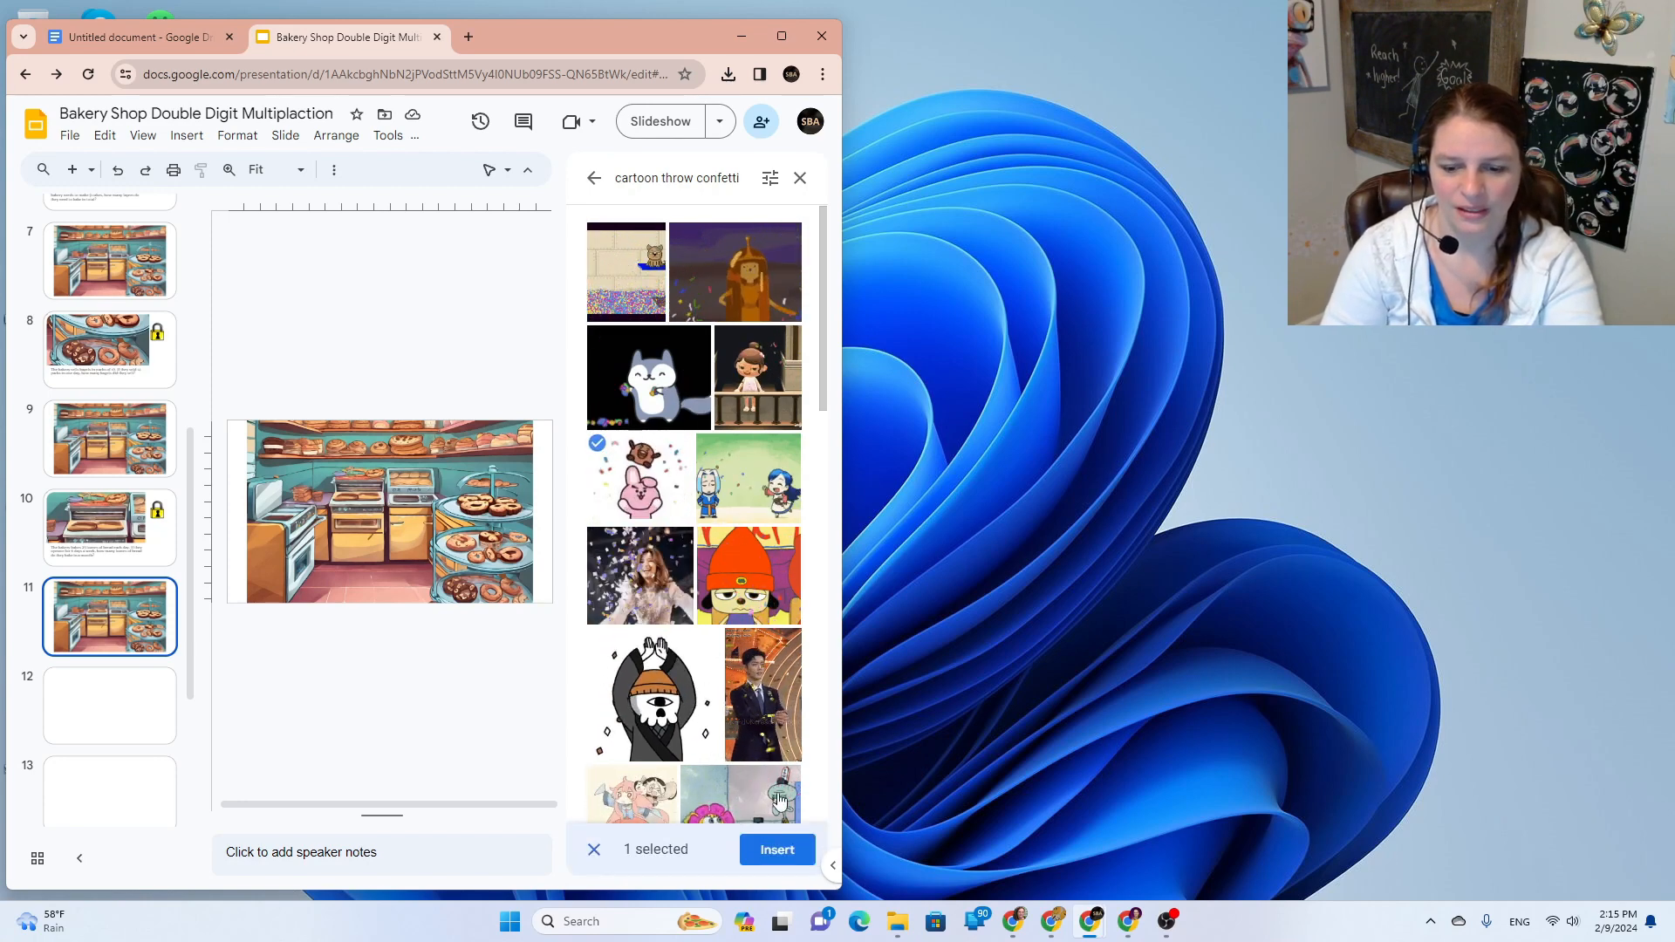
{"action": "left_click", "coordinate": [763, 851]}
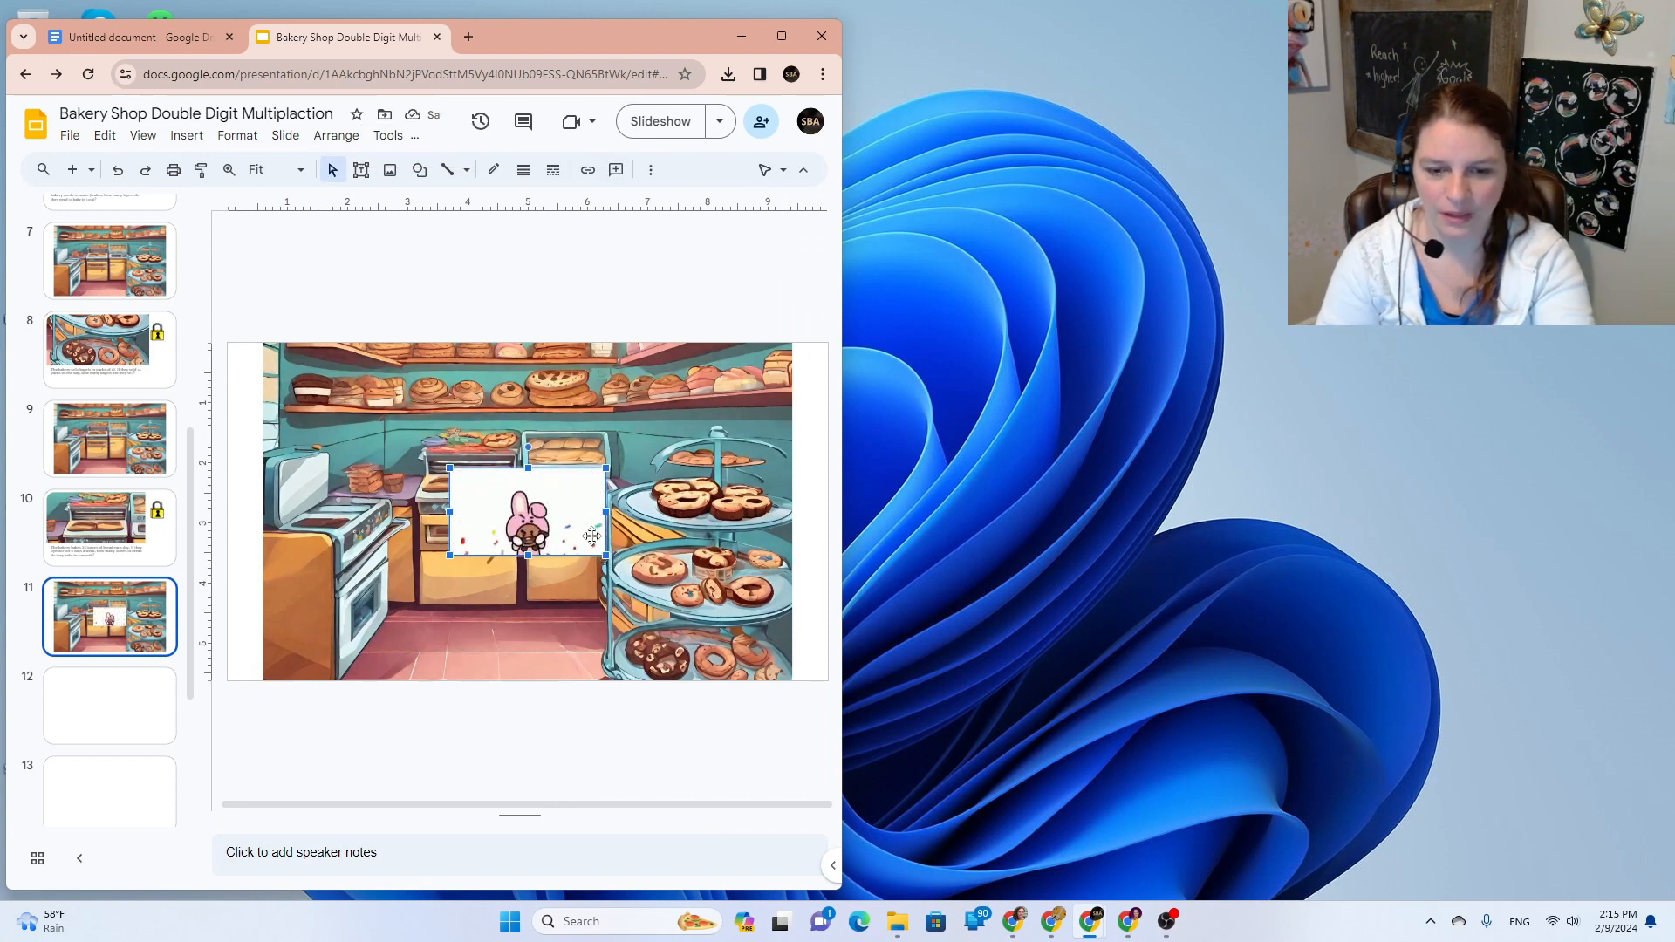
{"action": "key", "text": "Delete"}
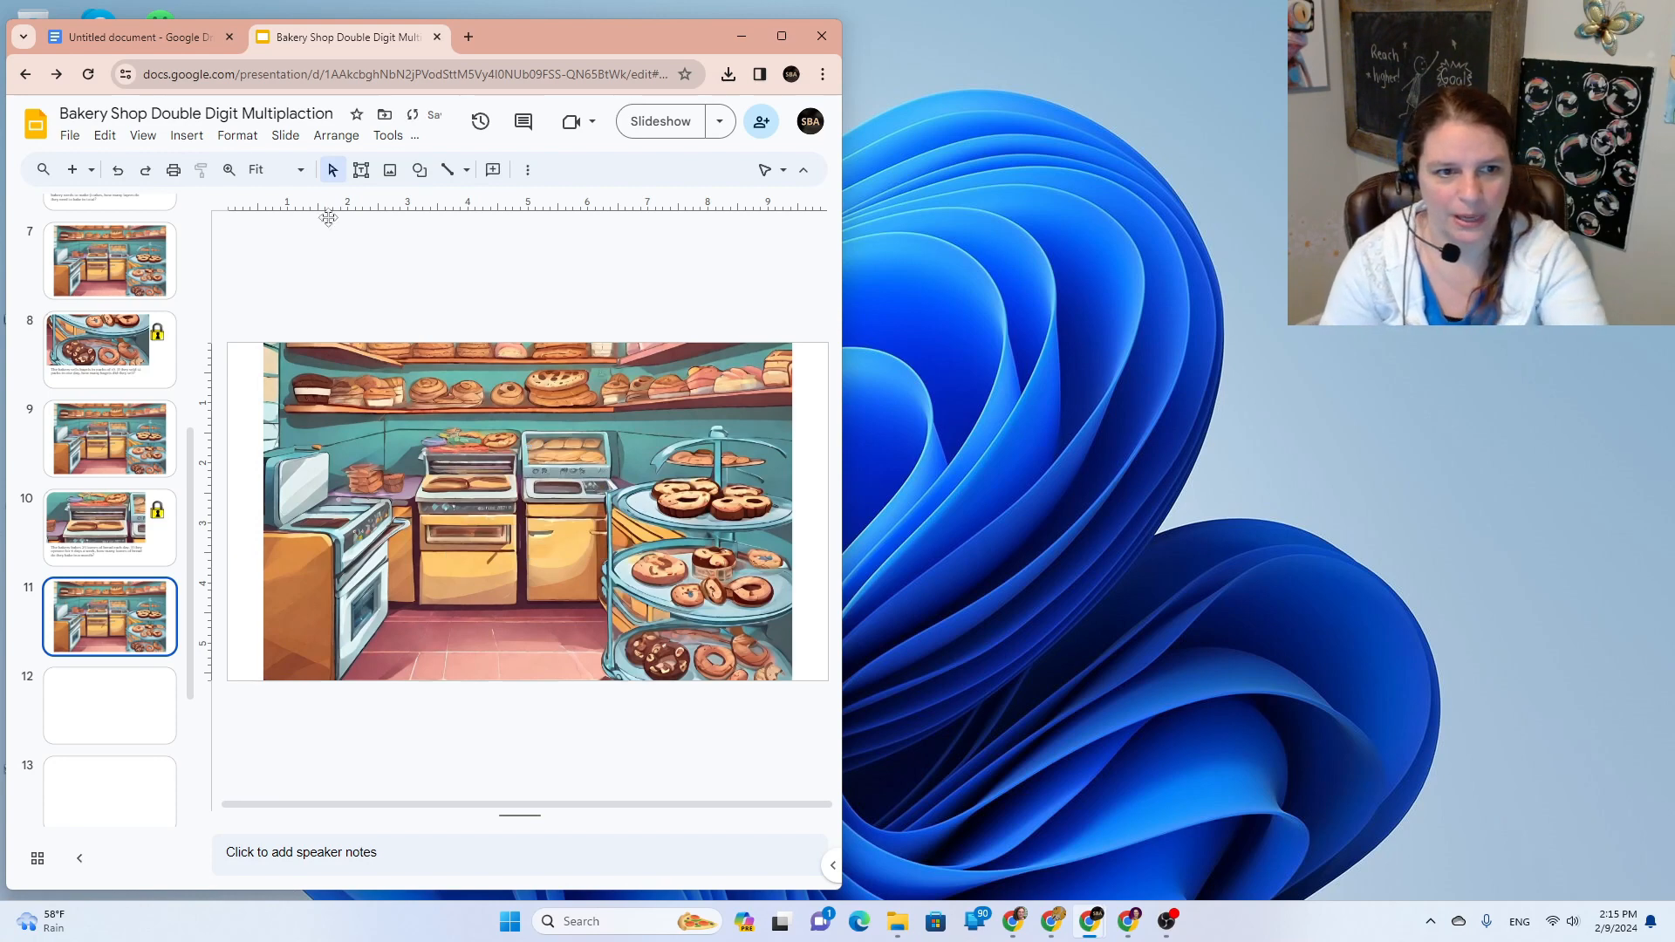
{"action": "left_click", "coordinate": [188, 137]}
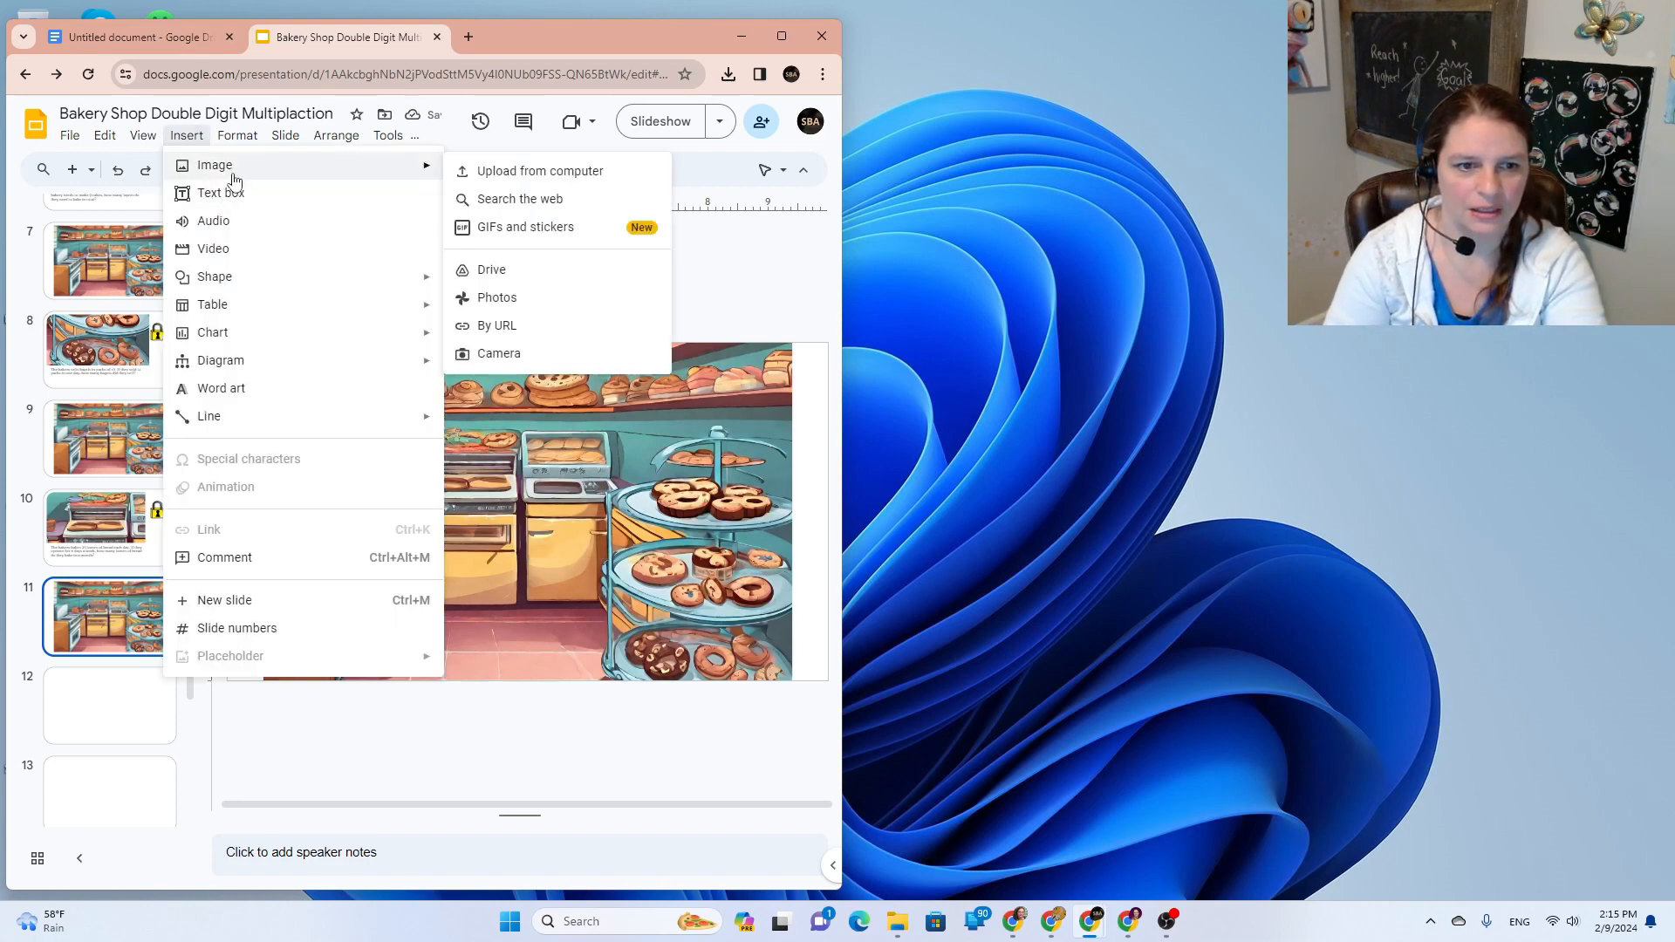
{"action": "left_click", "coordinate": [469, 38]}
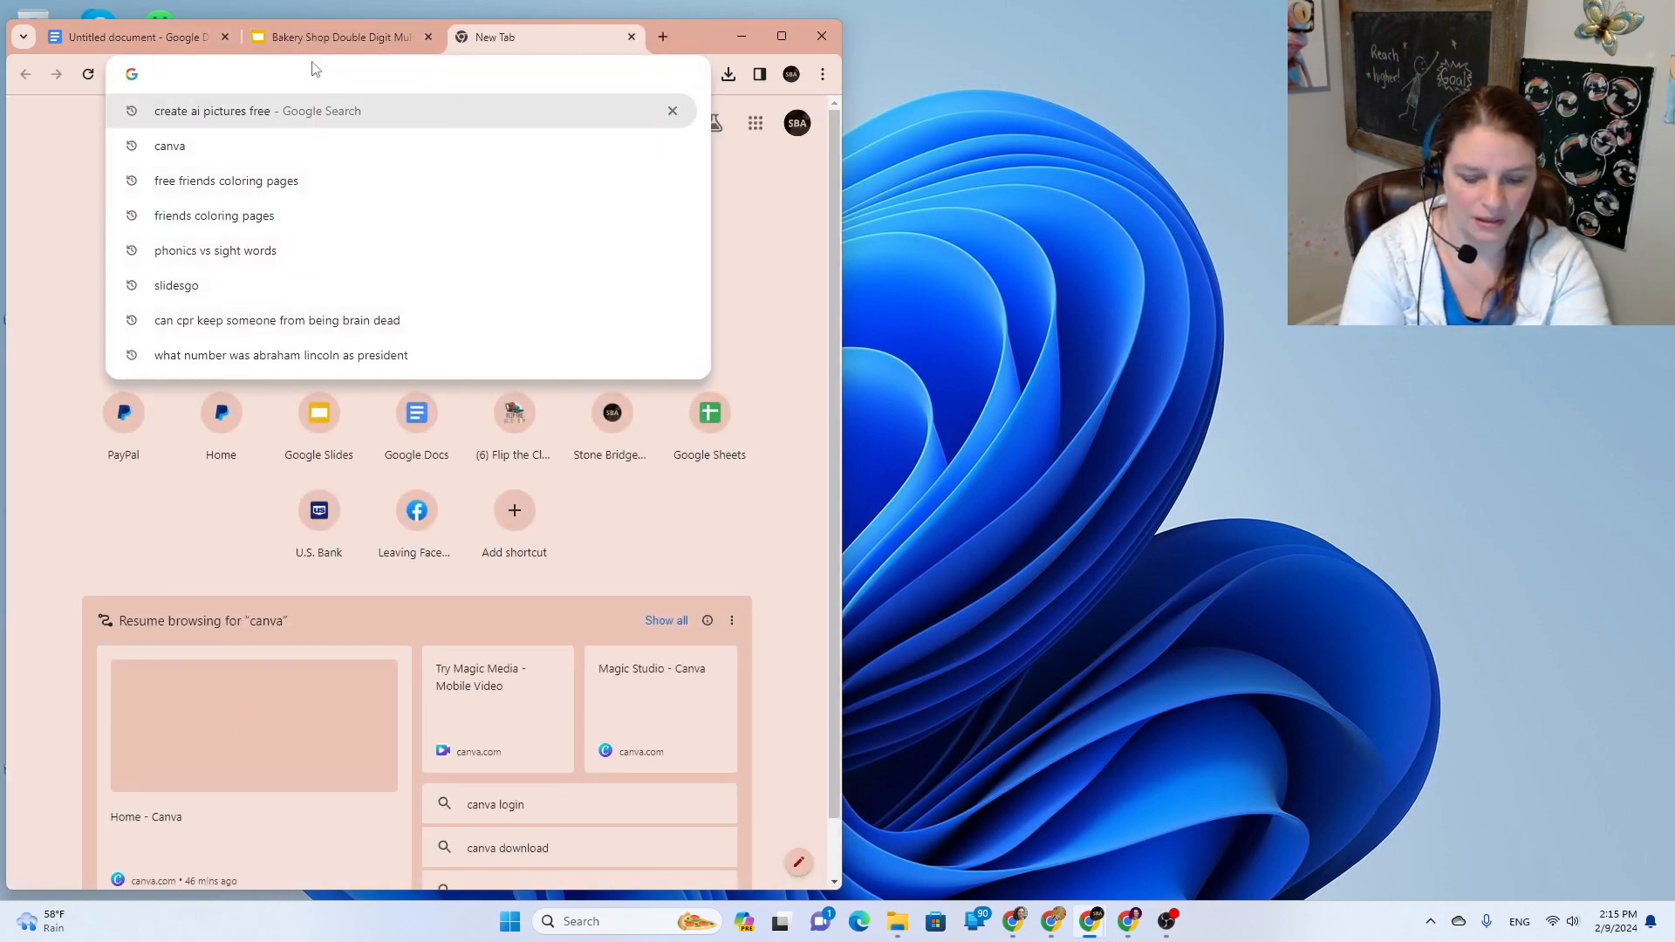
Step: Go to GIPHY and search for transparent throw confetti stickers
{"action": "type", "text": "gify"}
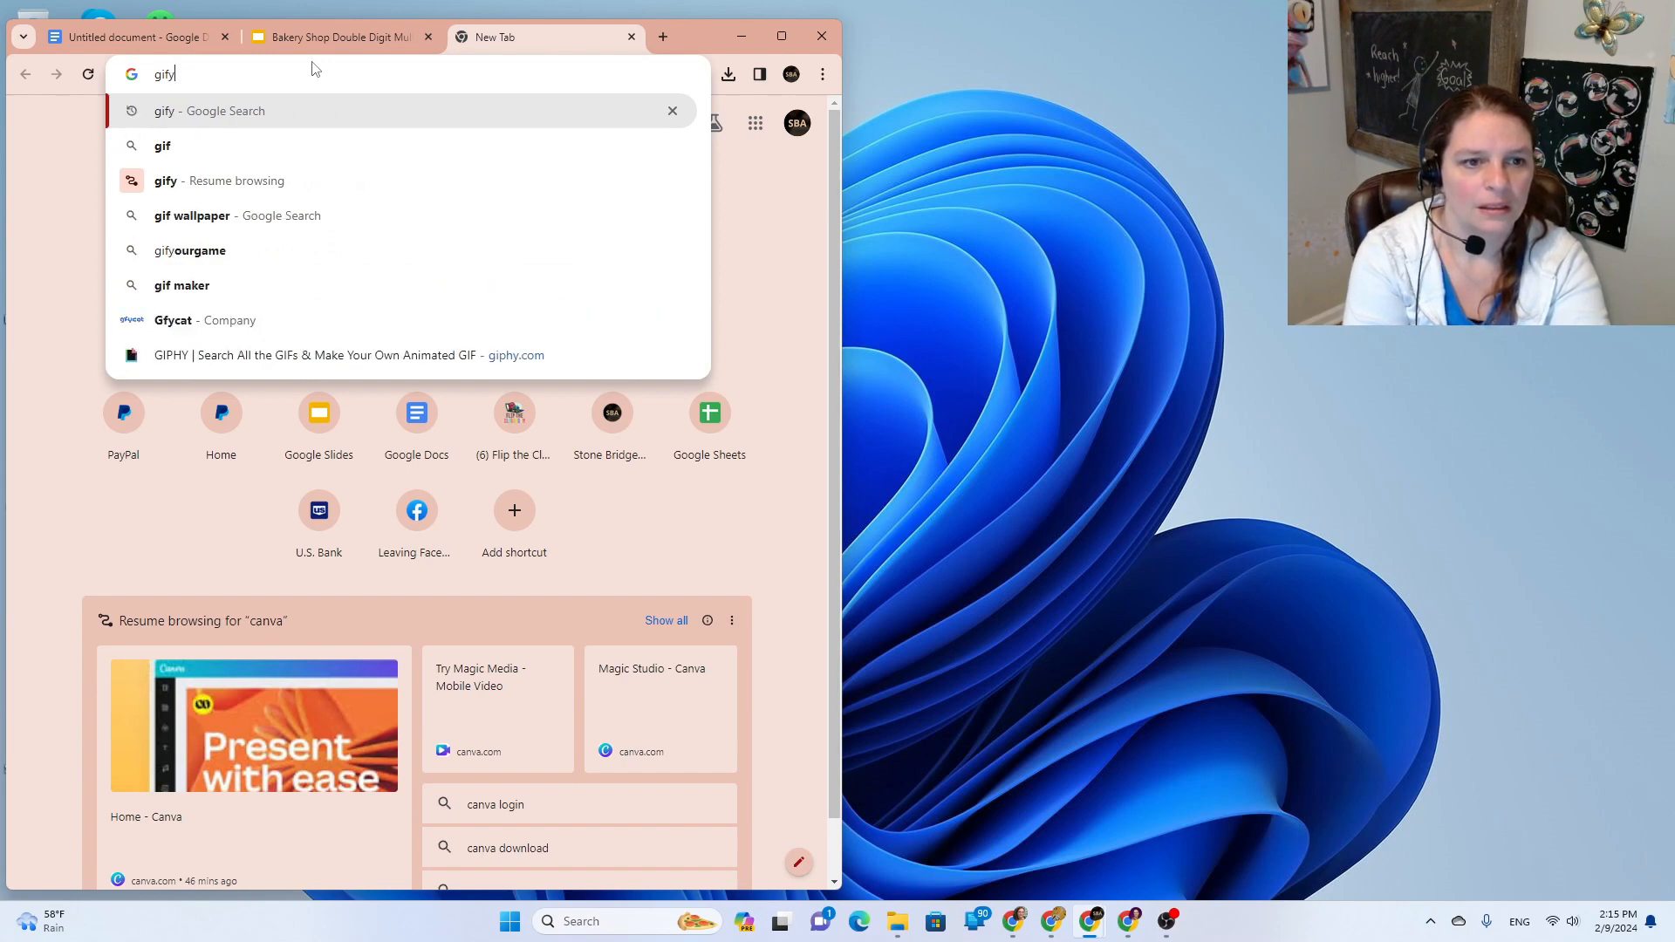
{"action": "key", "text": "Return"}
{"action": "left_click", "coordinate": [41, 360]}
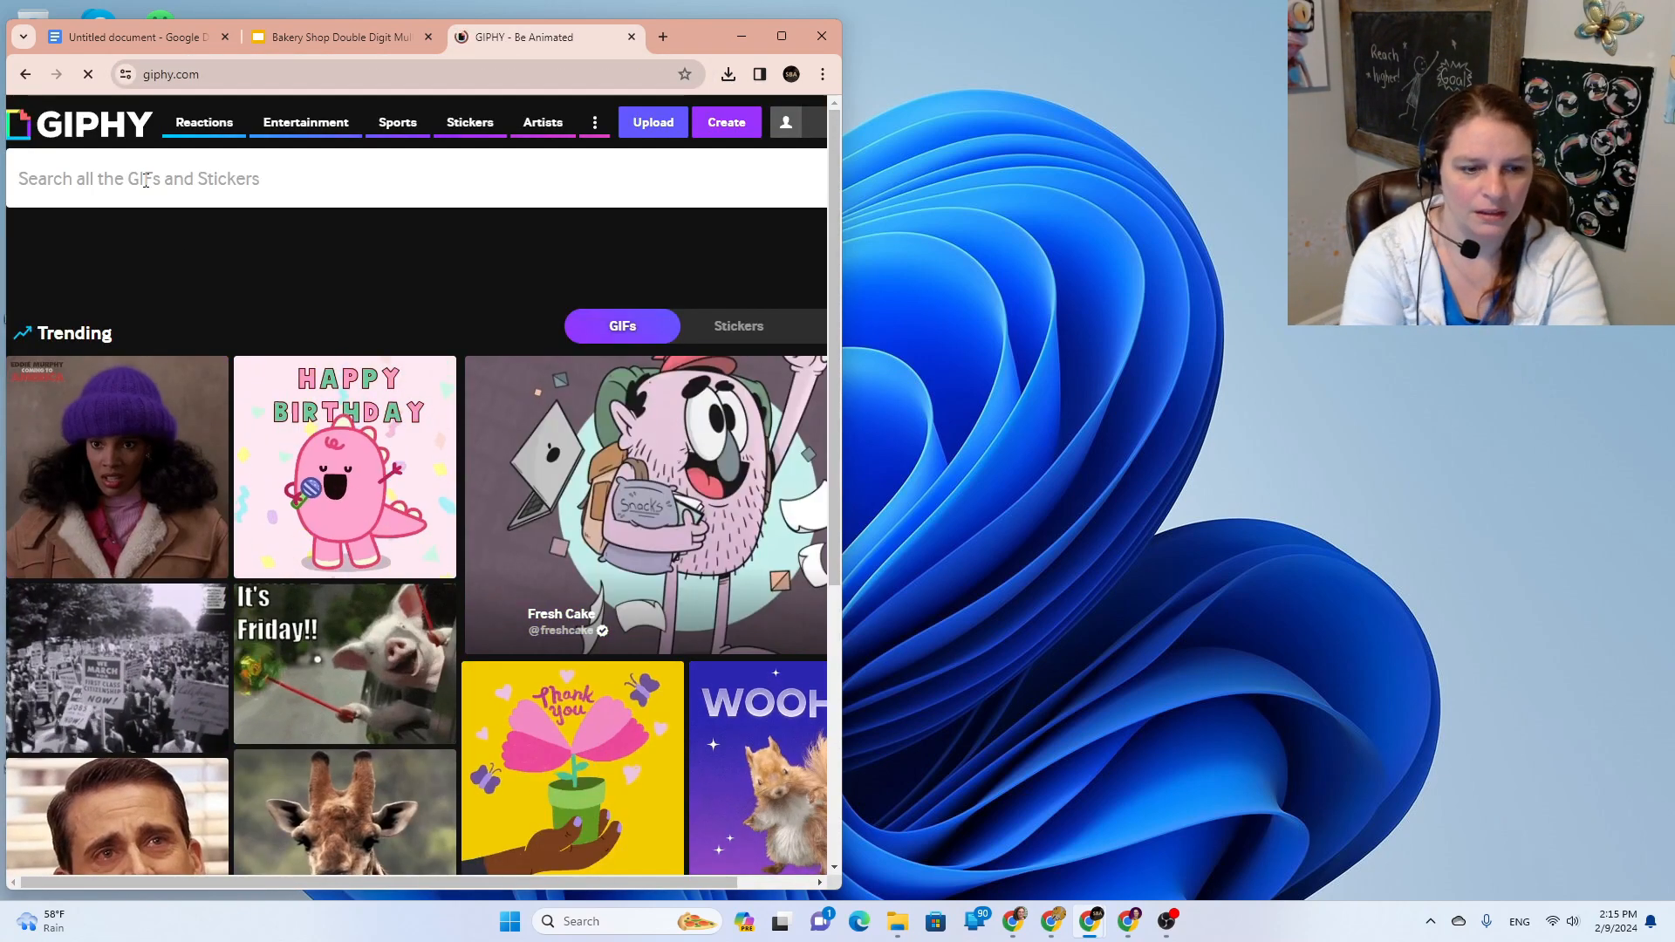
{"action": "type", "text": "trans"}
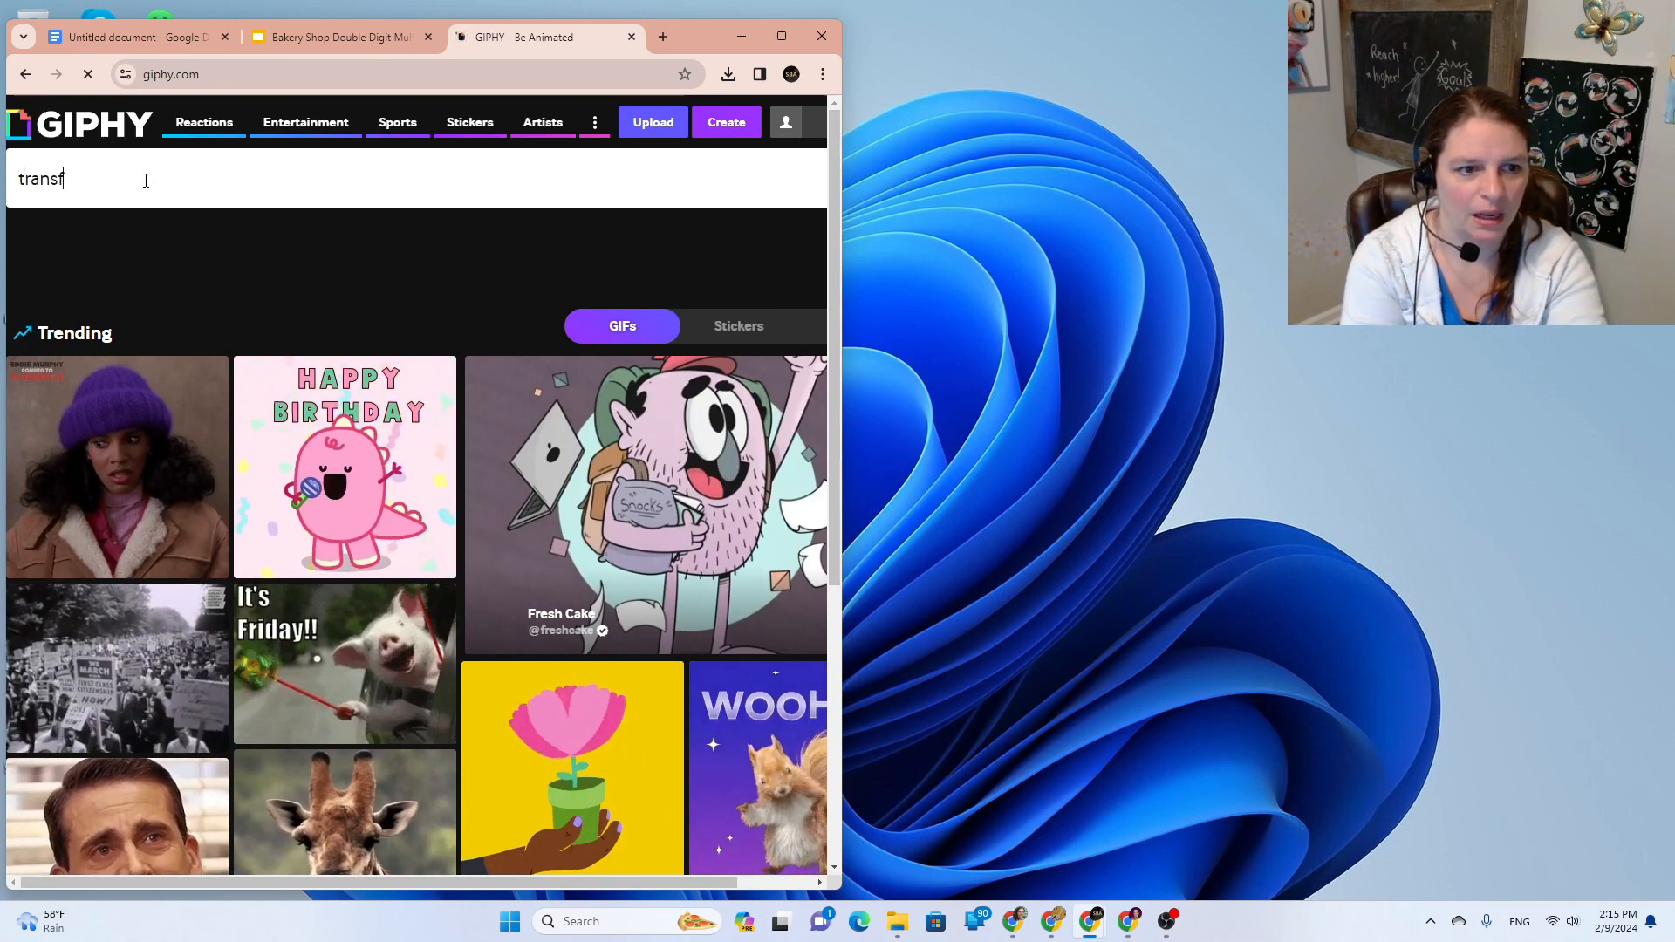
{"action": "type", "text": "parent"}
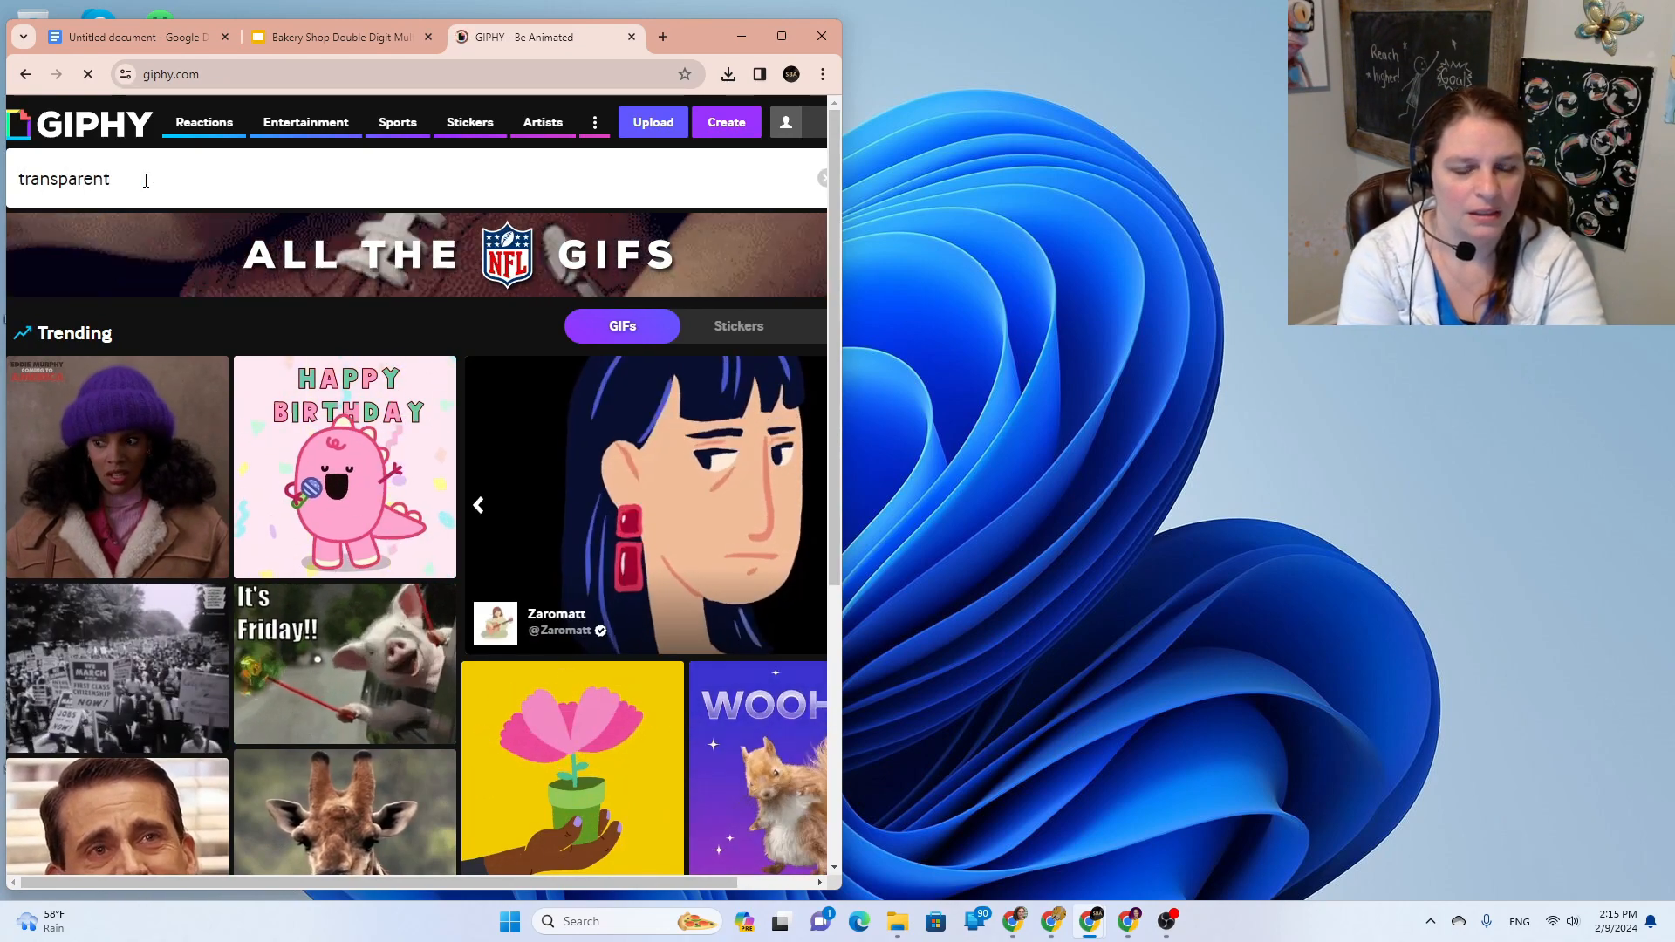
{"action": "type", "text": " cook throw confes"}
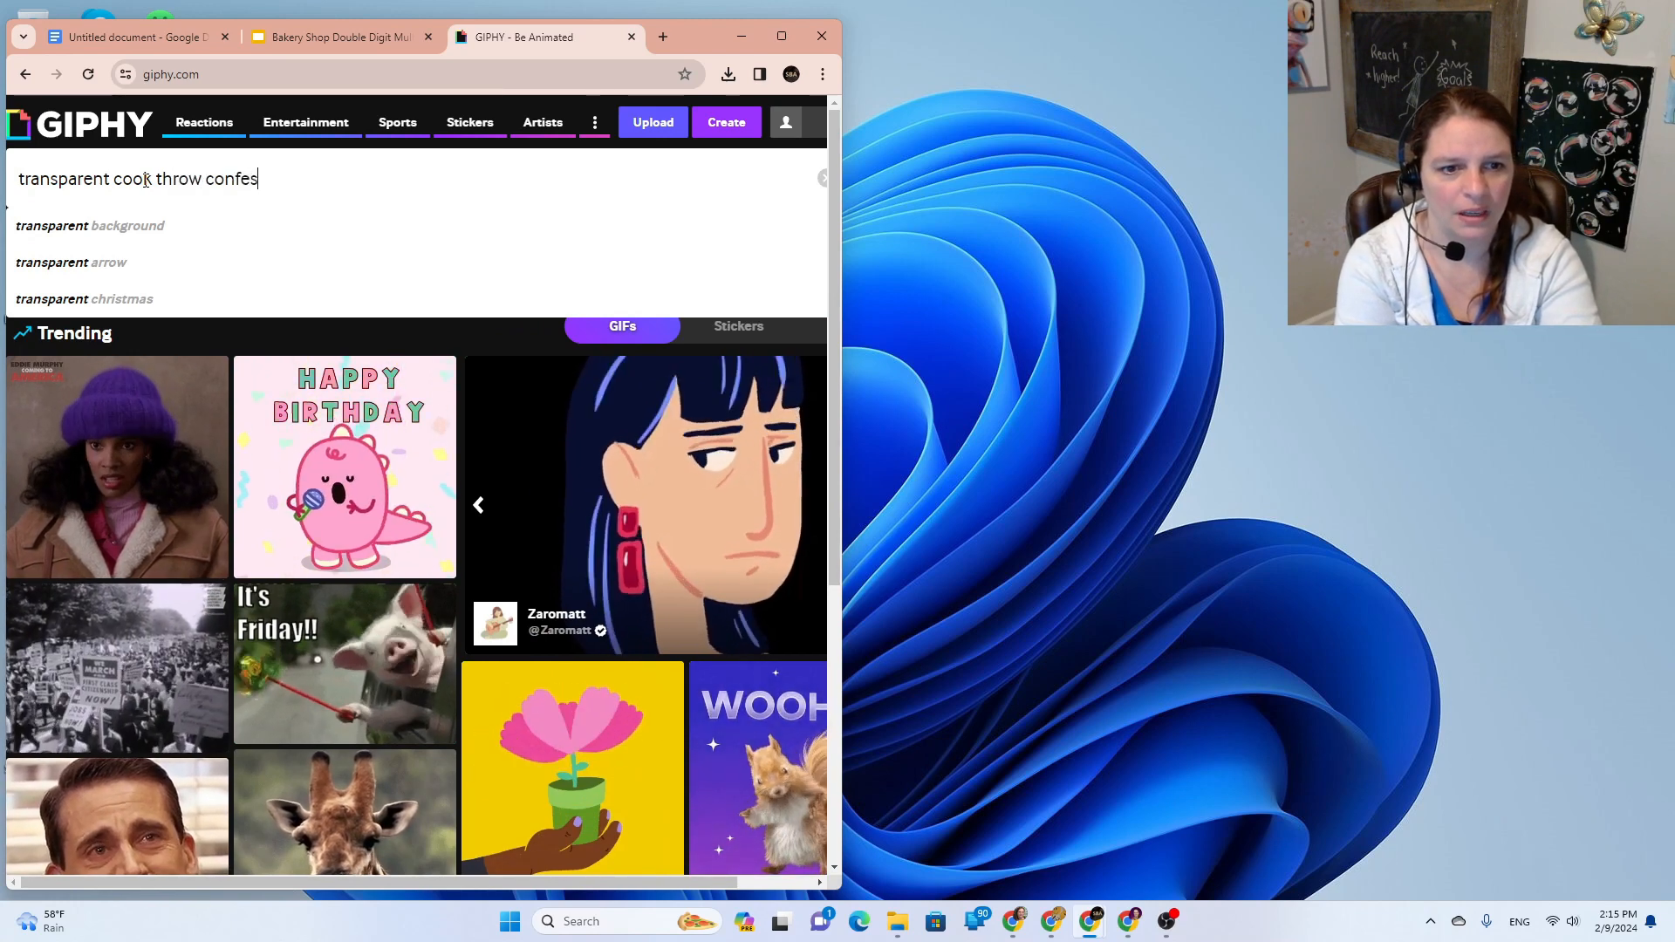
{"action": "key", "text": "BackSpace"}
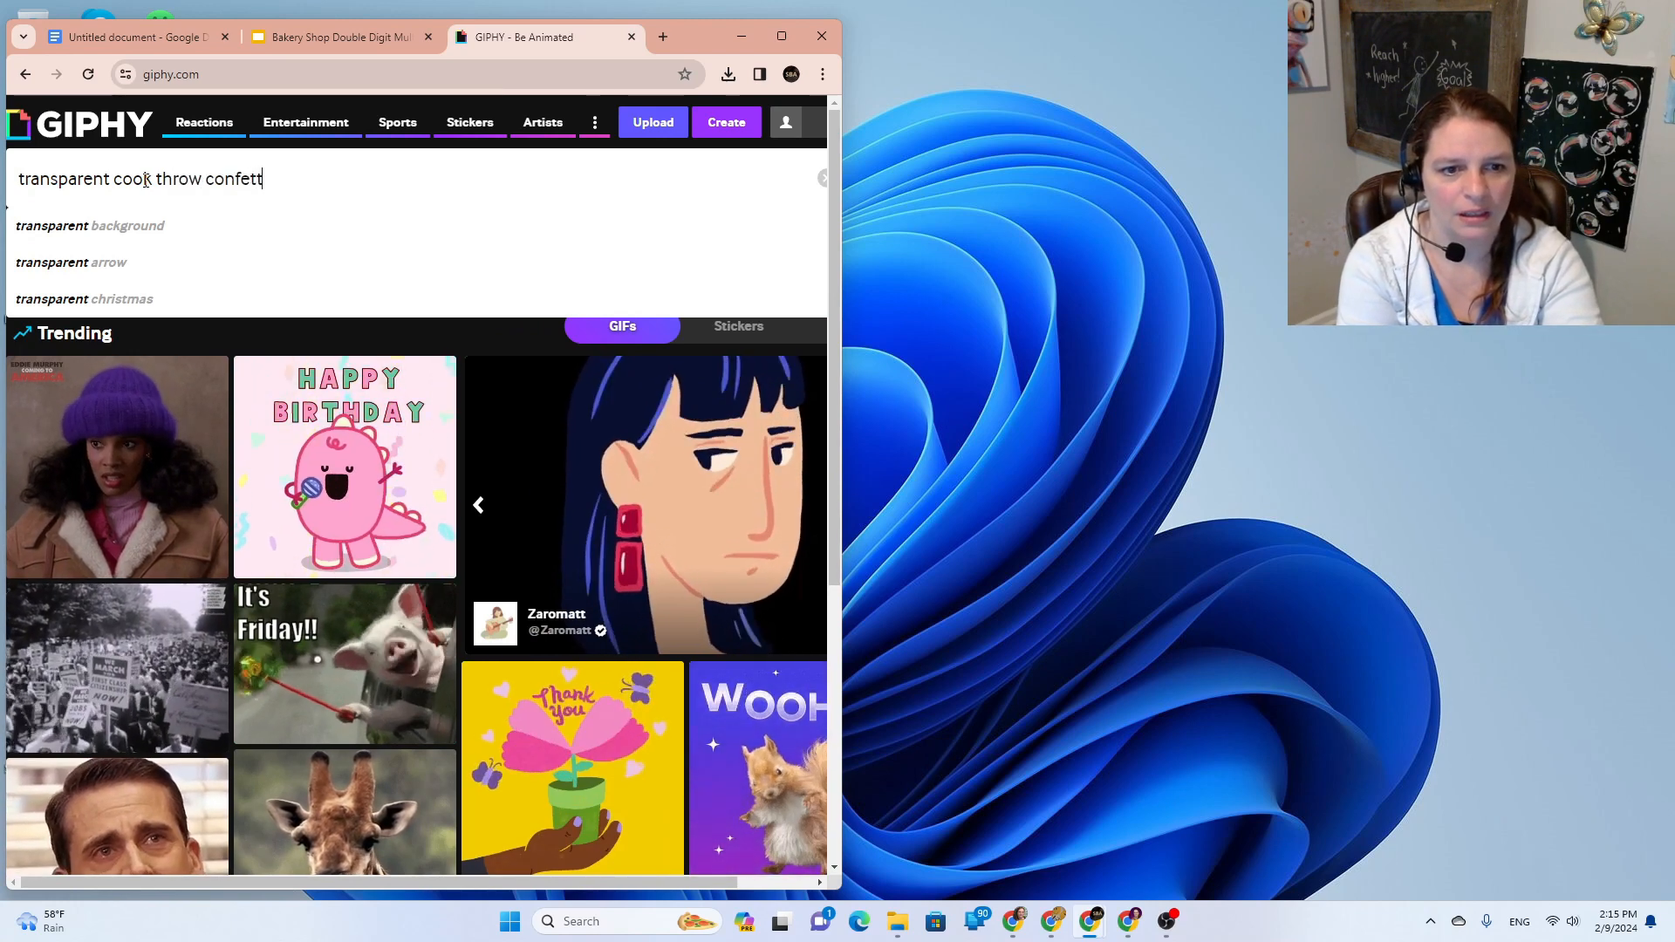
{"action": "type", "text": "tti"}
{"action": "key", "text": "Return"}
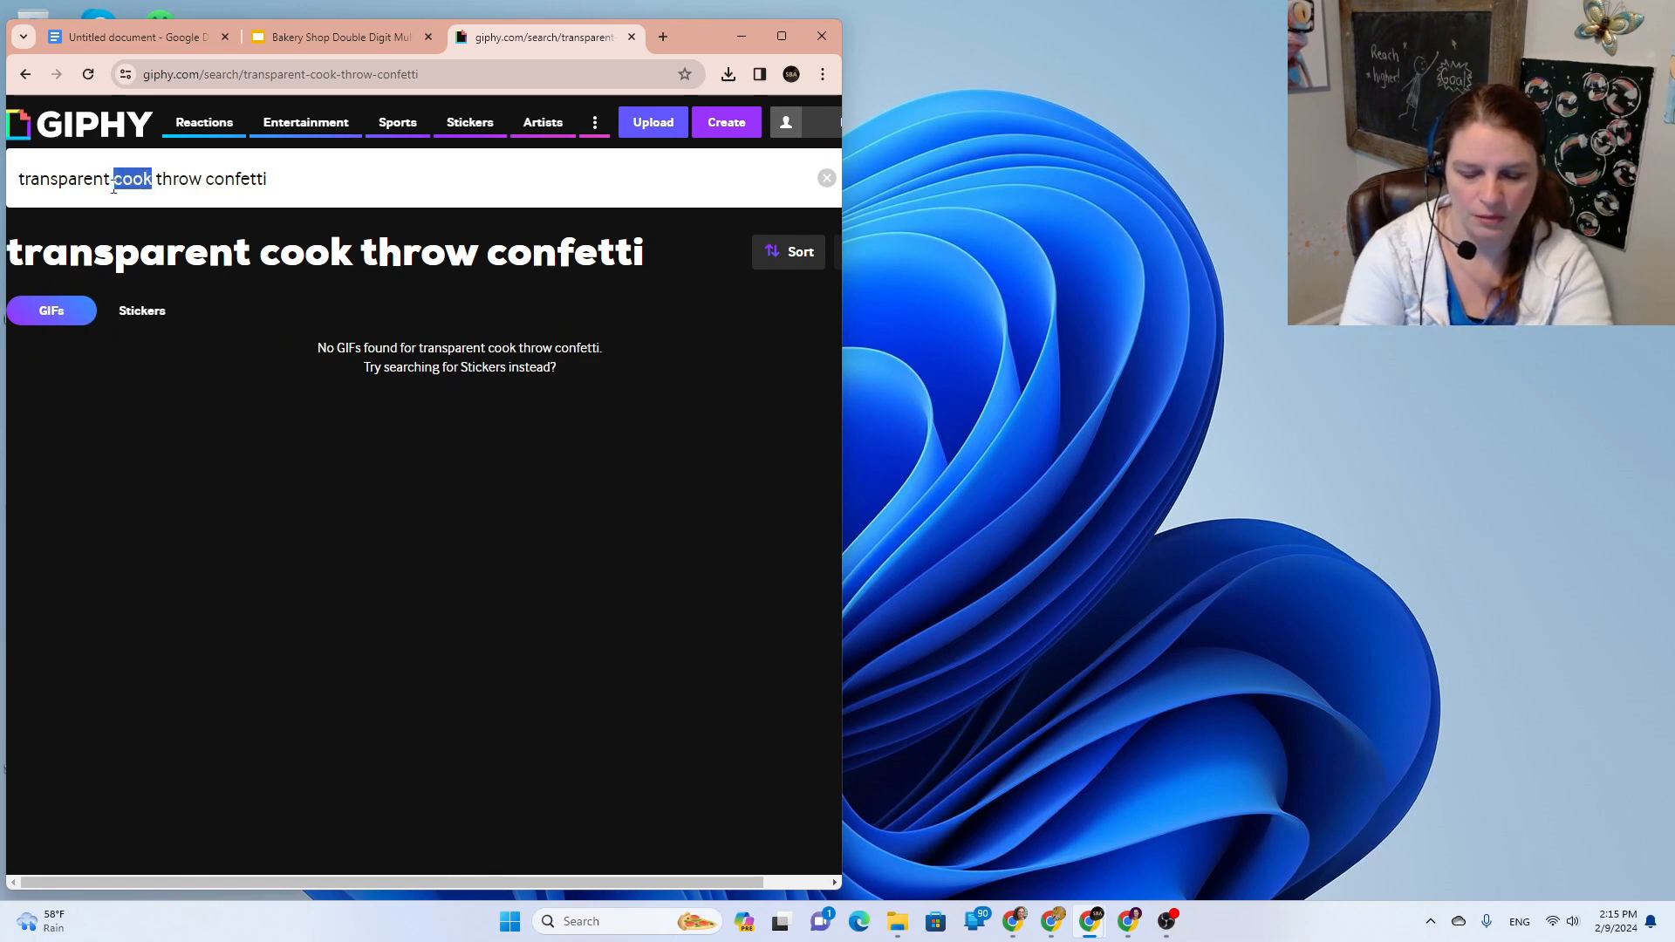
{"action": "key", "text": "Return"}
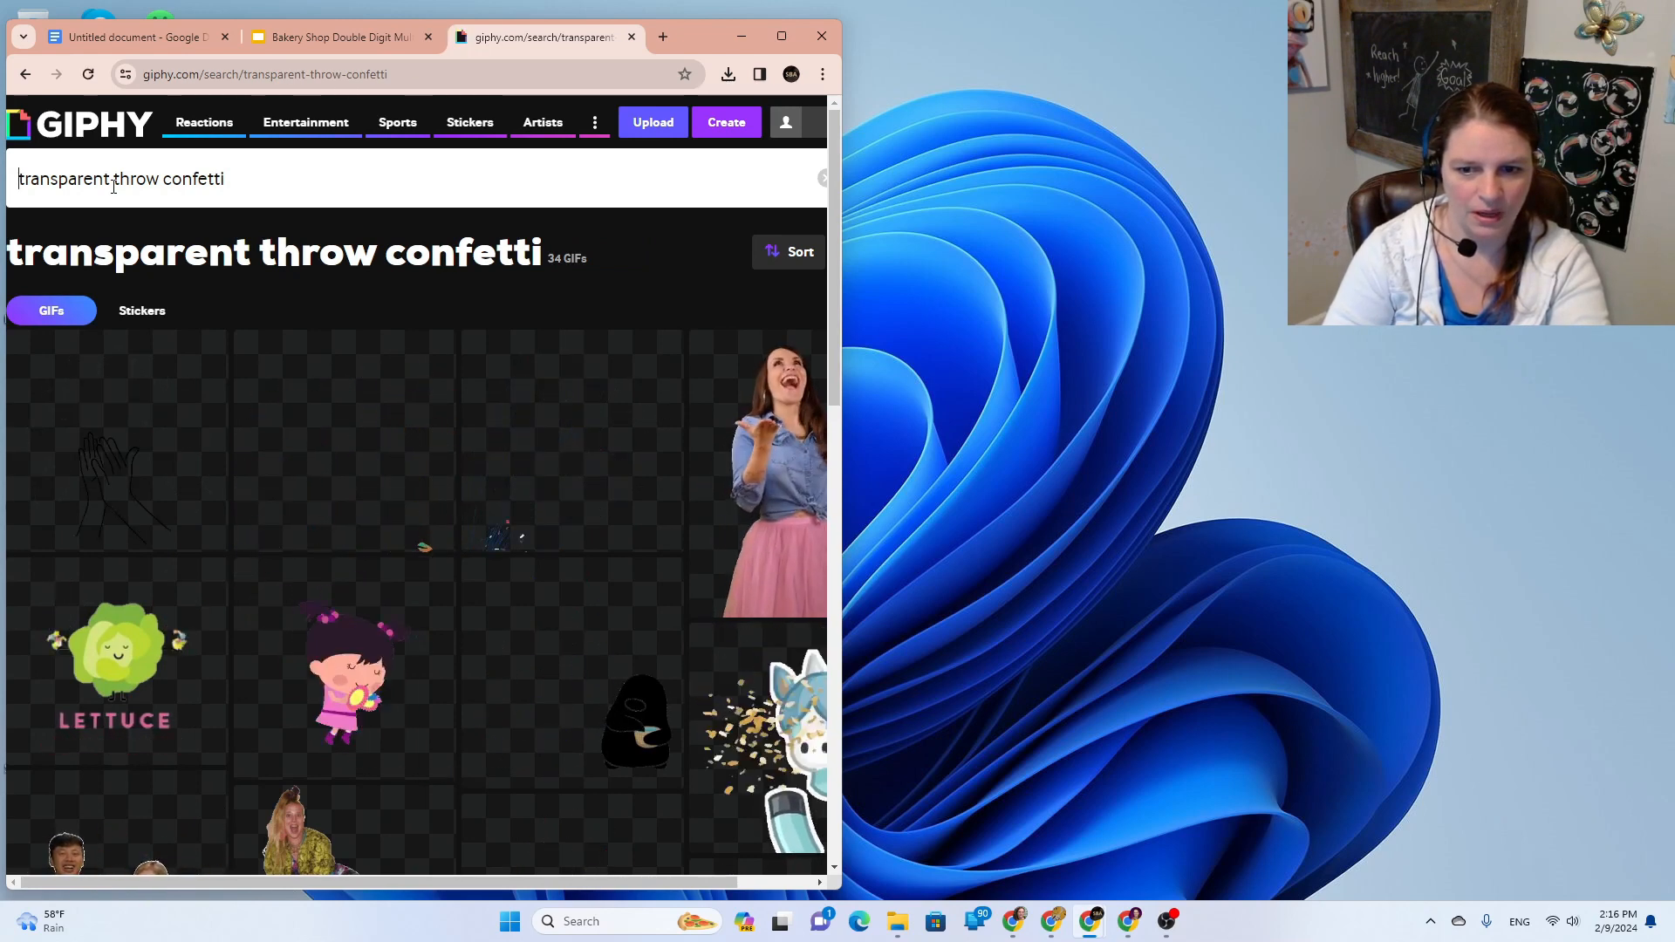
Step: Save the fireworks confetti sticker as a GIF, then return to the bakery slides
{"action": "scroll", "coordinate": [113, 186], "scroll_direction": "down", "scroll_amount": 1}
{"action": "scroll", "coordinate": [113, 185], "scroll_direction": "down", "scroll_amount": 1}
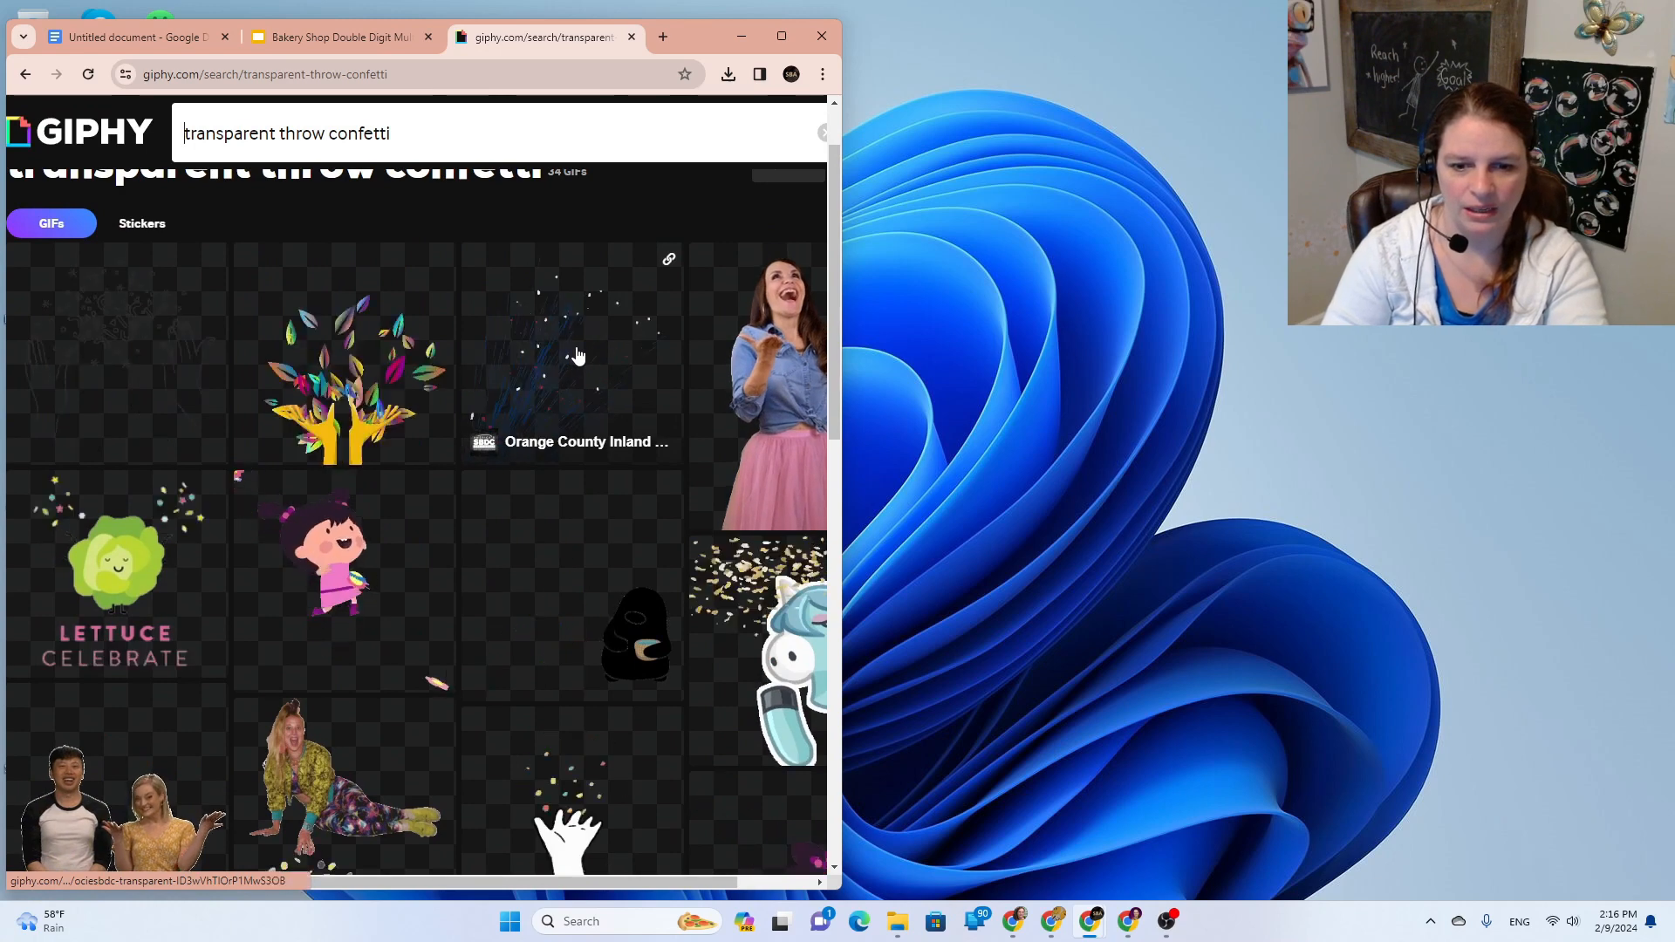
{"action": "left_click", "coordinate": [578, 350]}
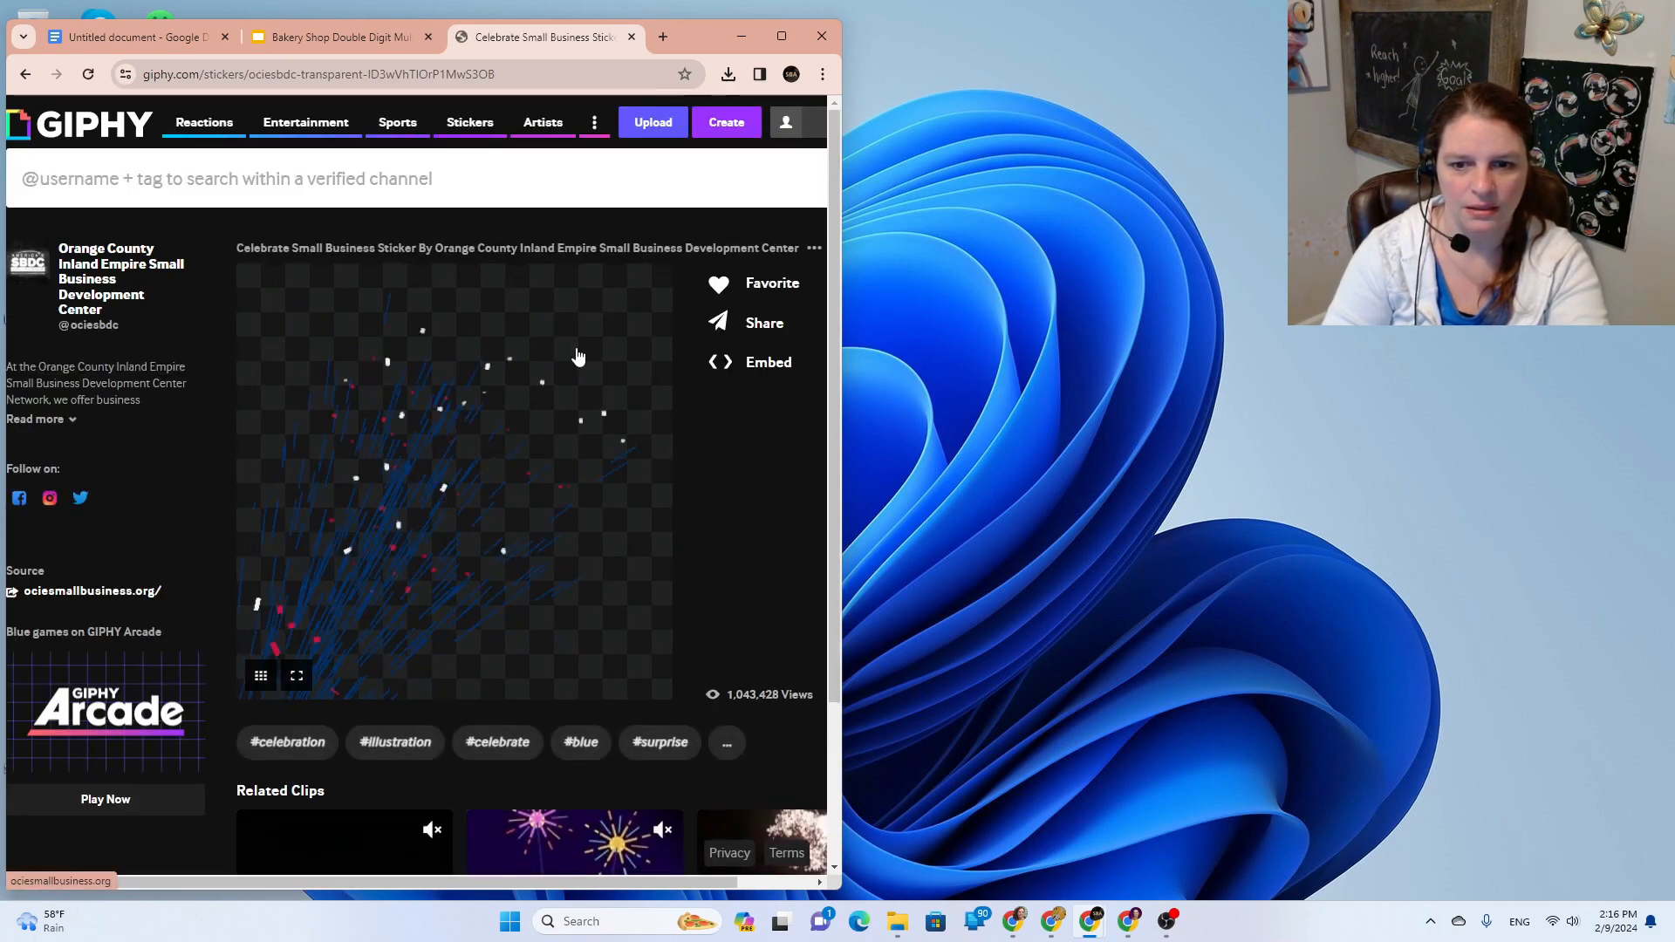
{"action": "right_click", "coordinate": [464, 483]}
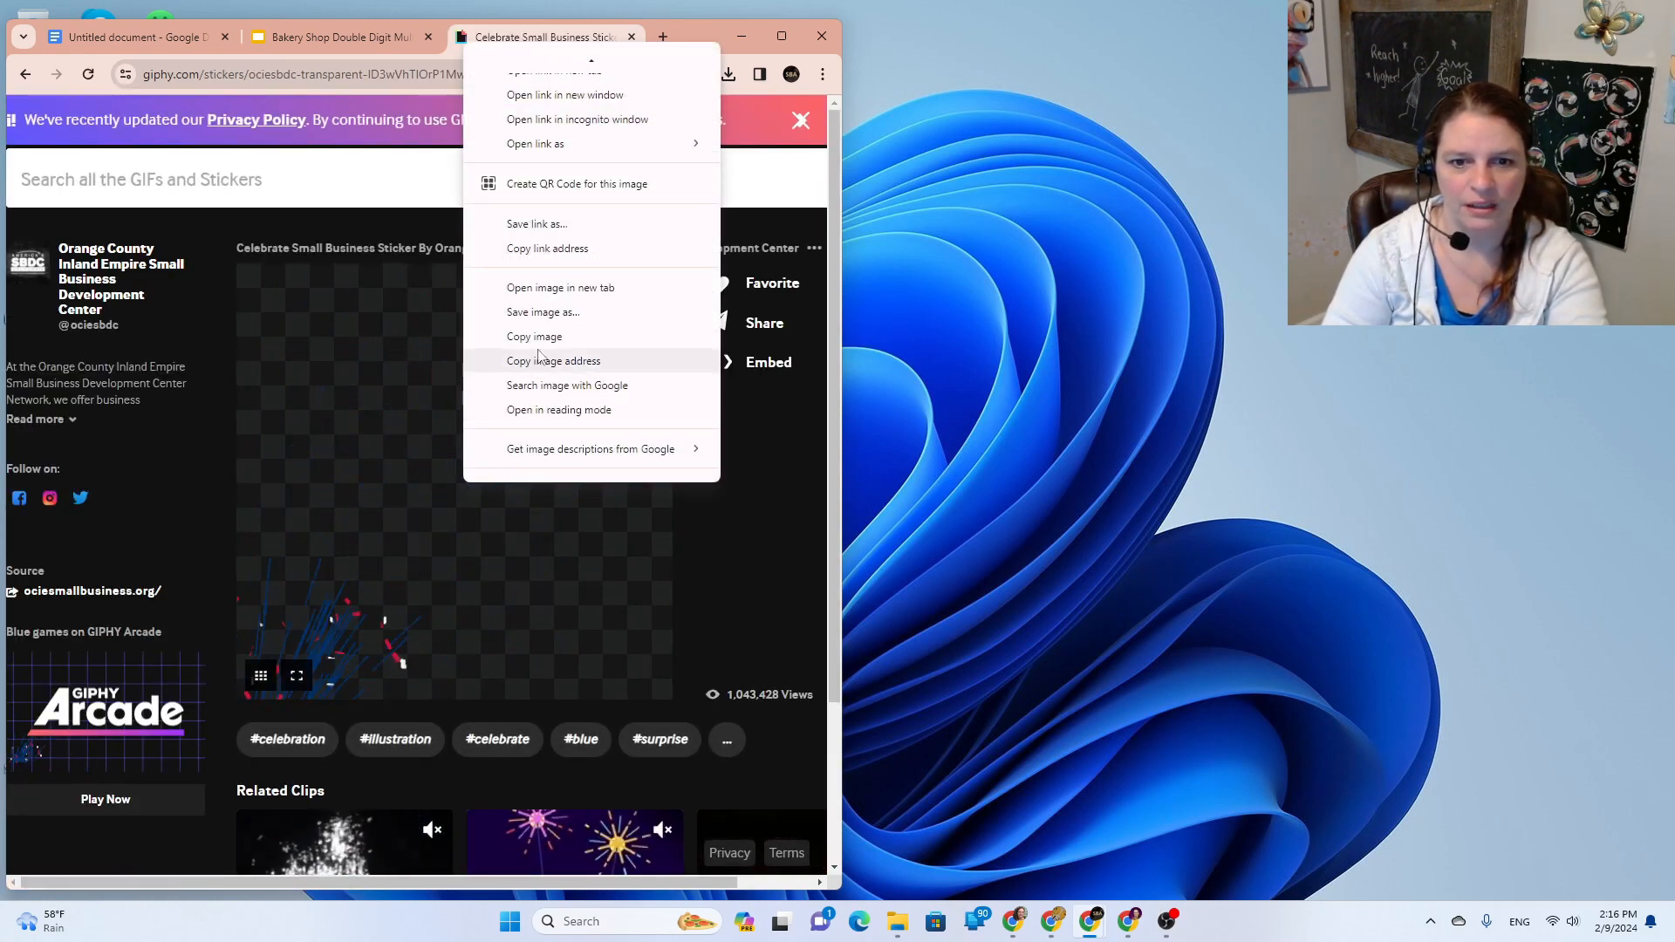
{"action": "left_click", "coordinate": [547, 307]}
{"action": "left_click", "coordinate": [689, 459]}
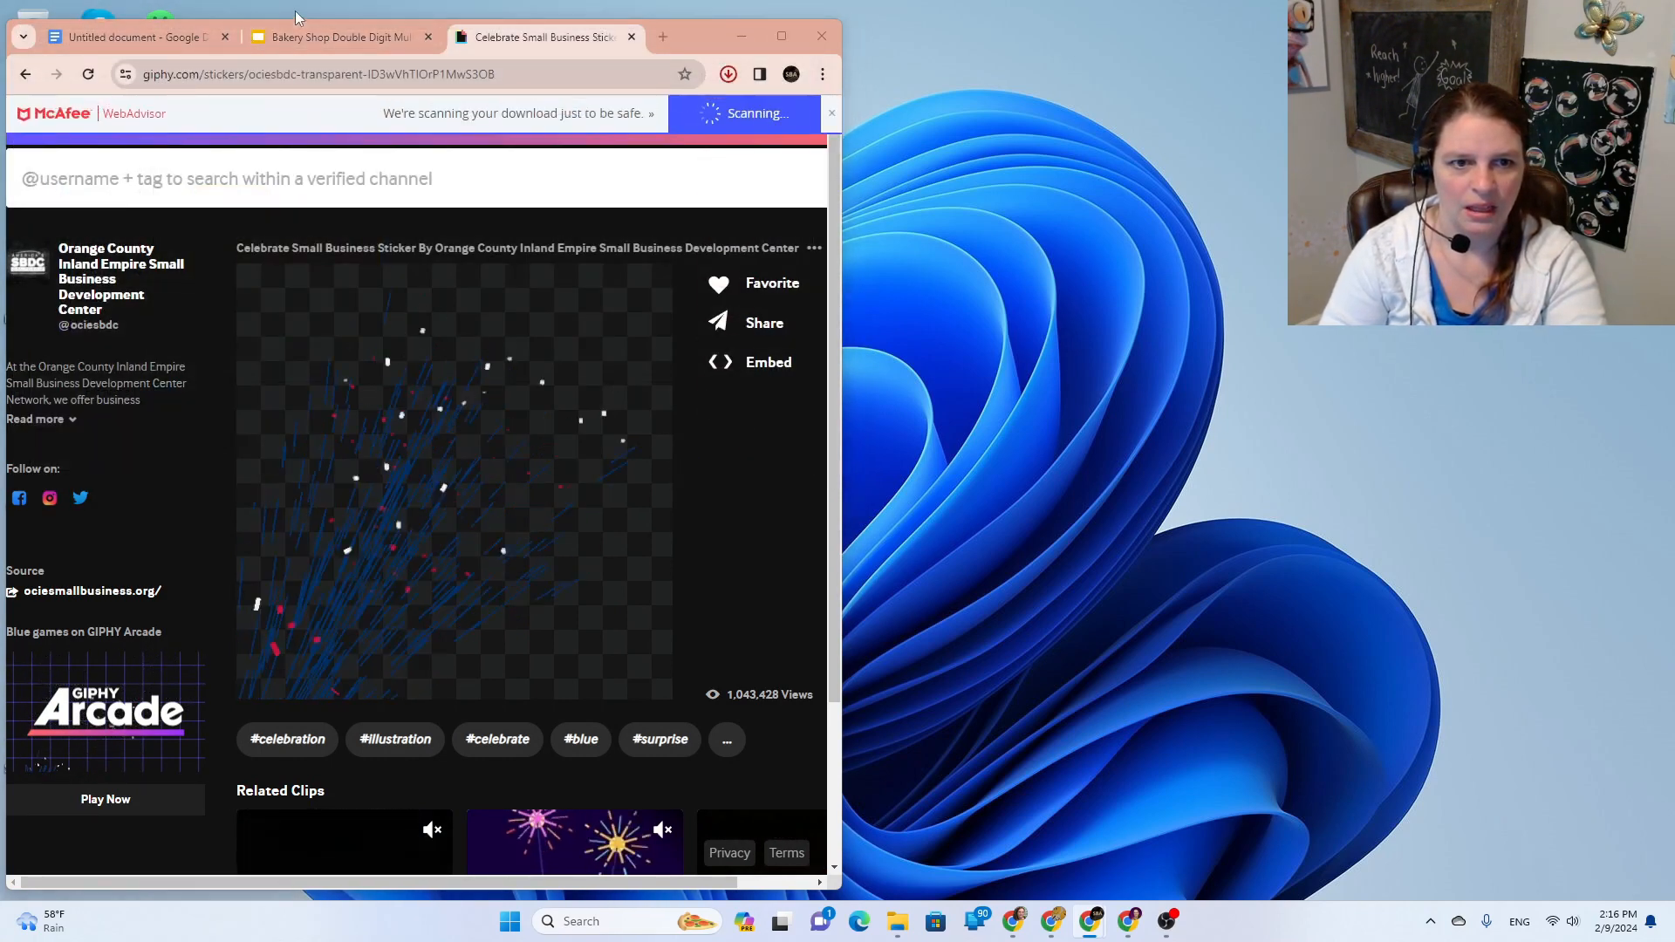
{"action": "left_click", "coordinate": [301, 31]}
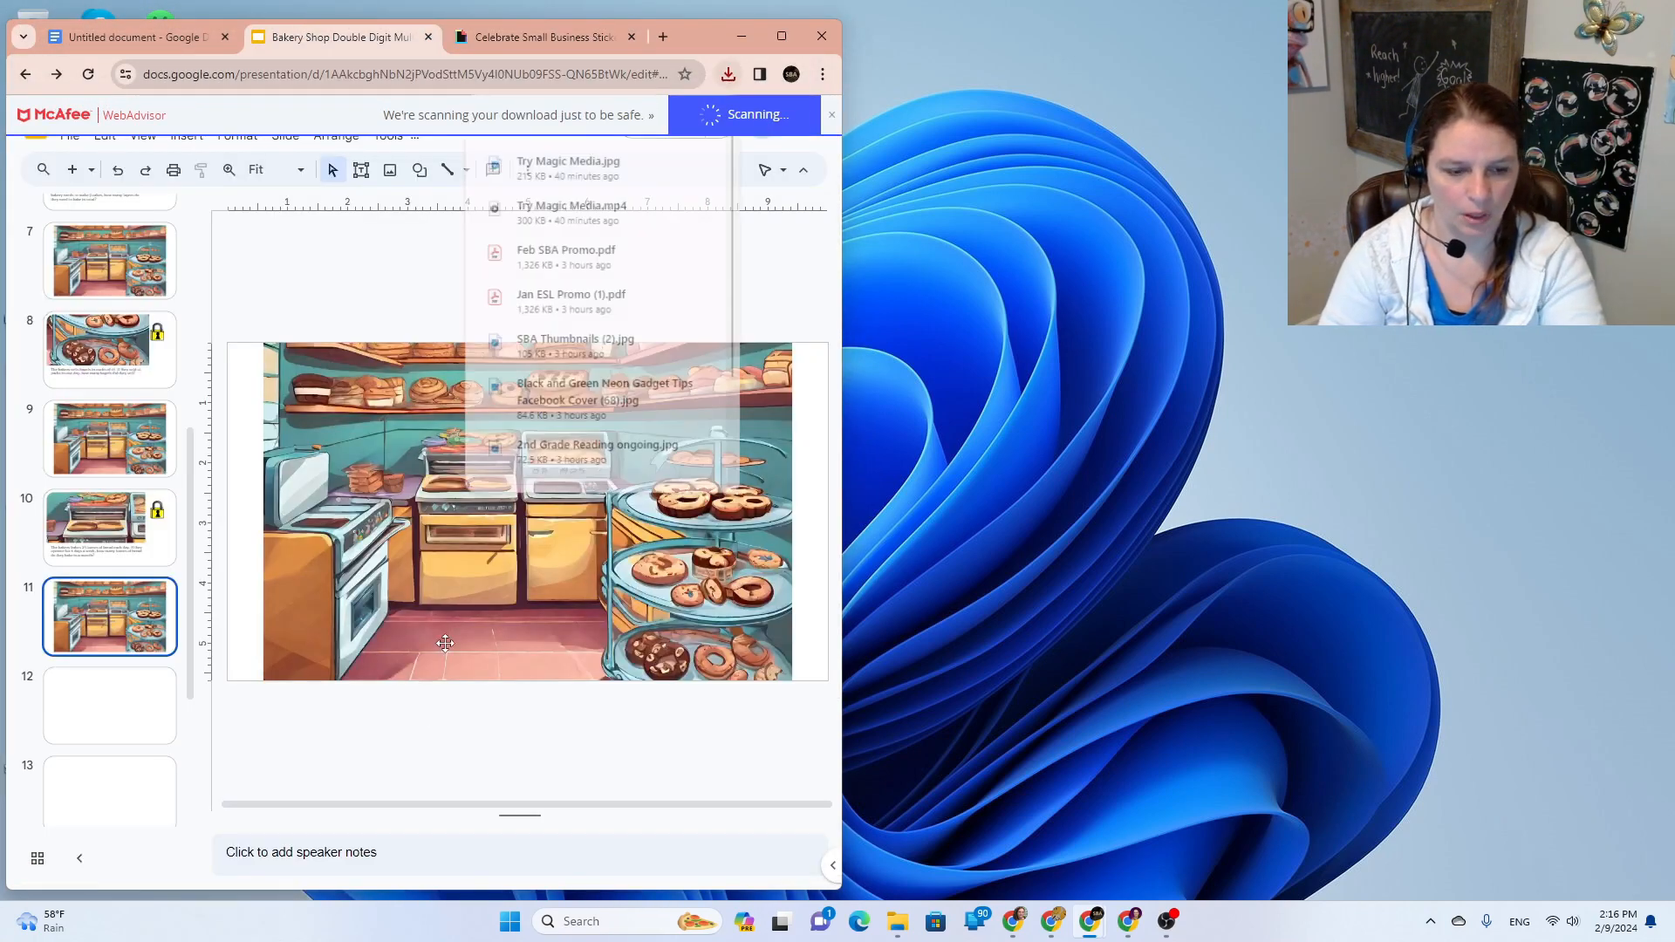
Step: Upload giphy (3) to slide 11, move it bottom-left, and enlarge it toward the top-right
{"action": "left_click", "coordinate": [184, 147]}
{"action": "mouse_move", "coordinate": [199, 172]}
{"action": "left_click", "coordinate": [509, 178]}
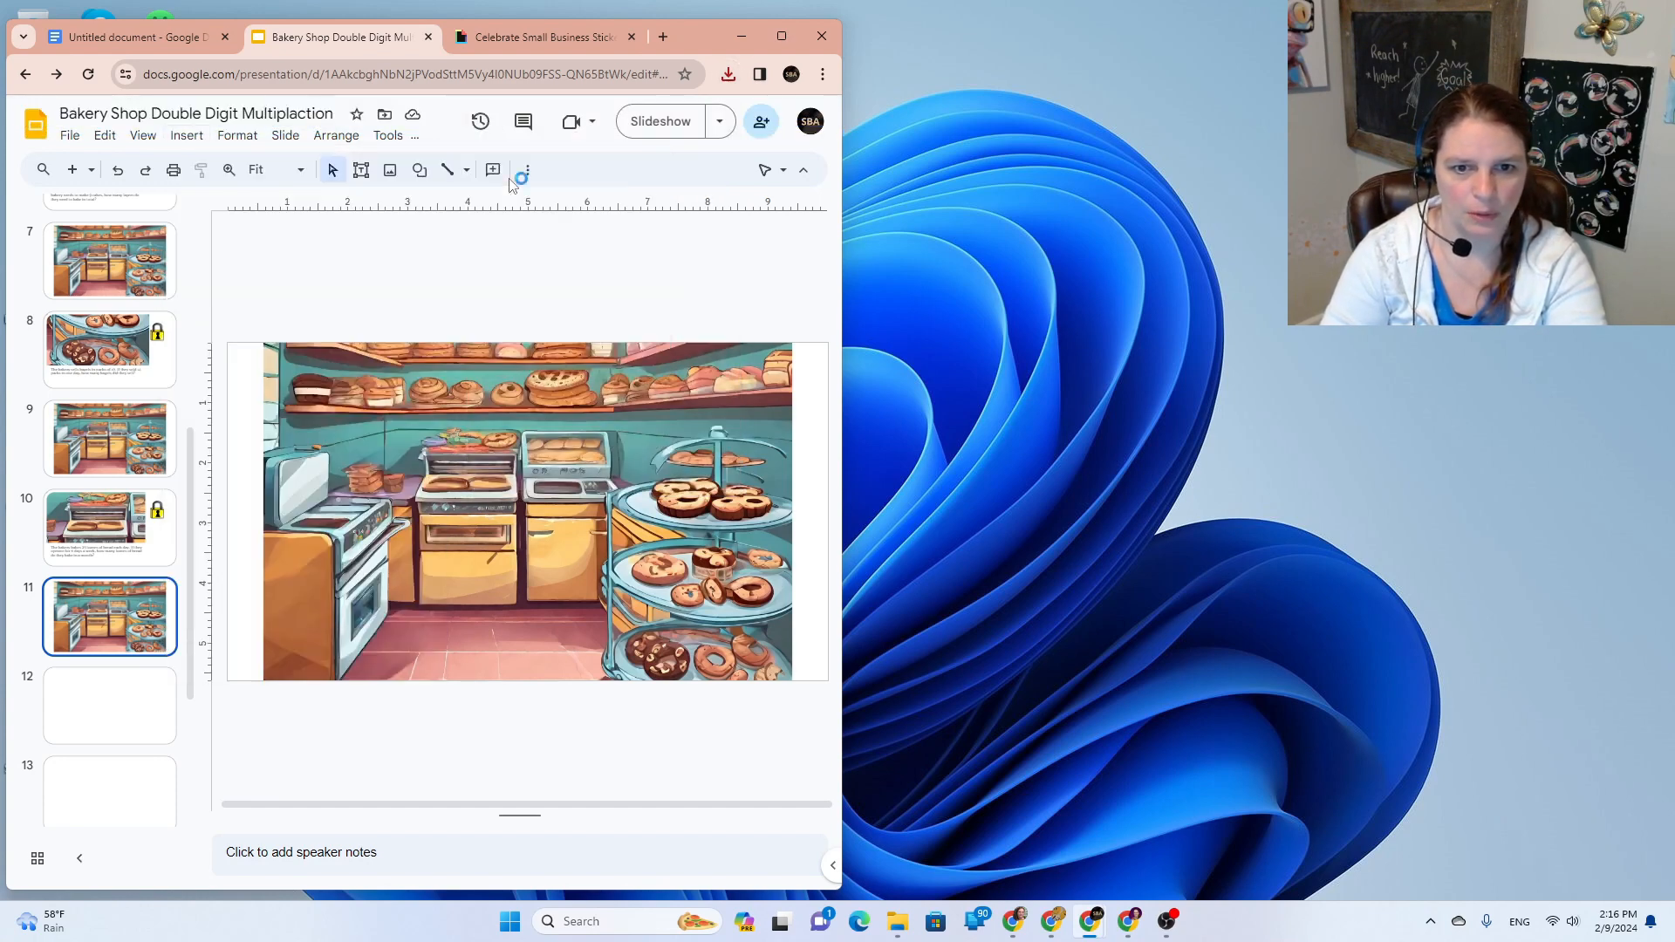
{"action": "left_click", "coordinate": [383, 288]}
{"action": "left_click", "coordinate": [716, 466]}
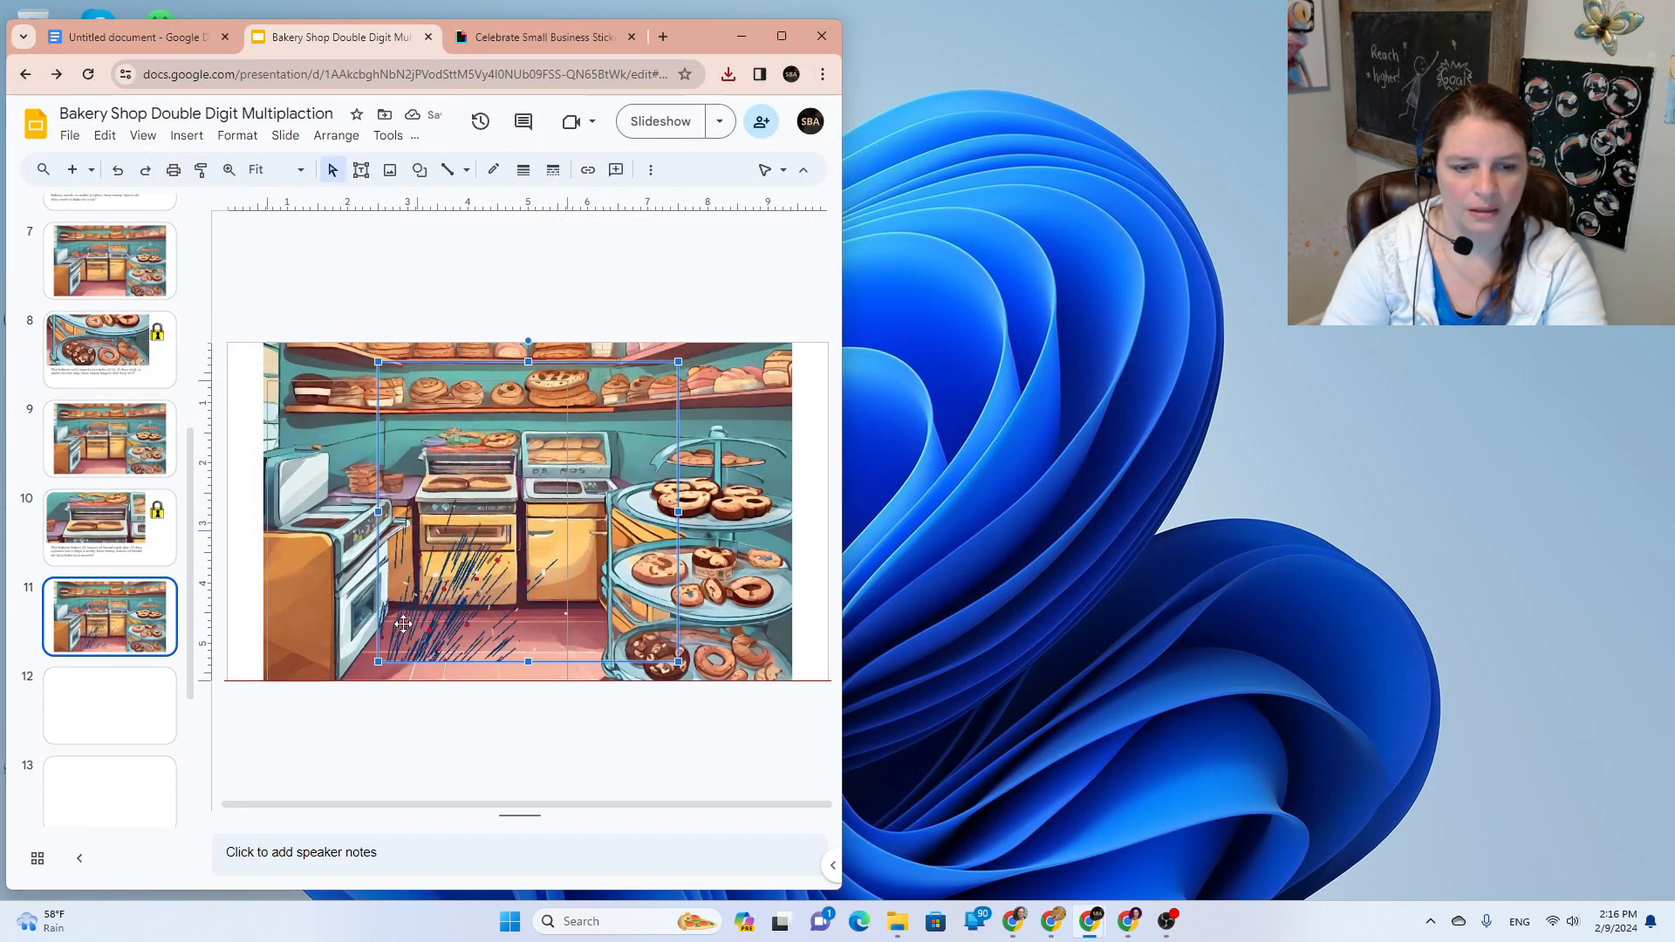
{"action": "left_click_drag", "start_coordinate": [404, 622], "coordinate": [289, 643]}
{"action": "left_click_drag", "start_coordinate": [609, 360], "coordinate": [641, 302]}
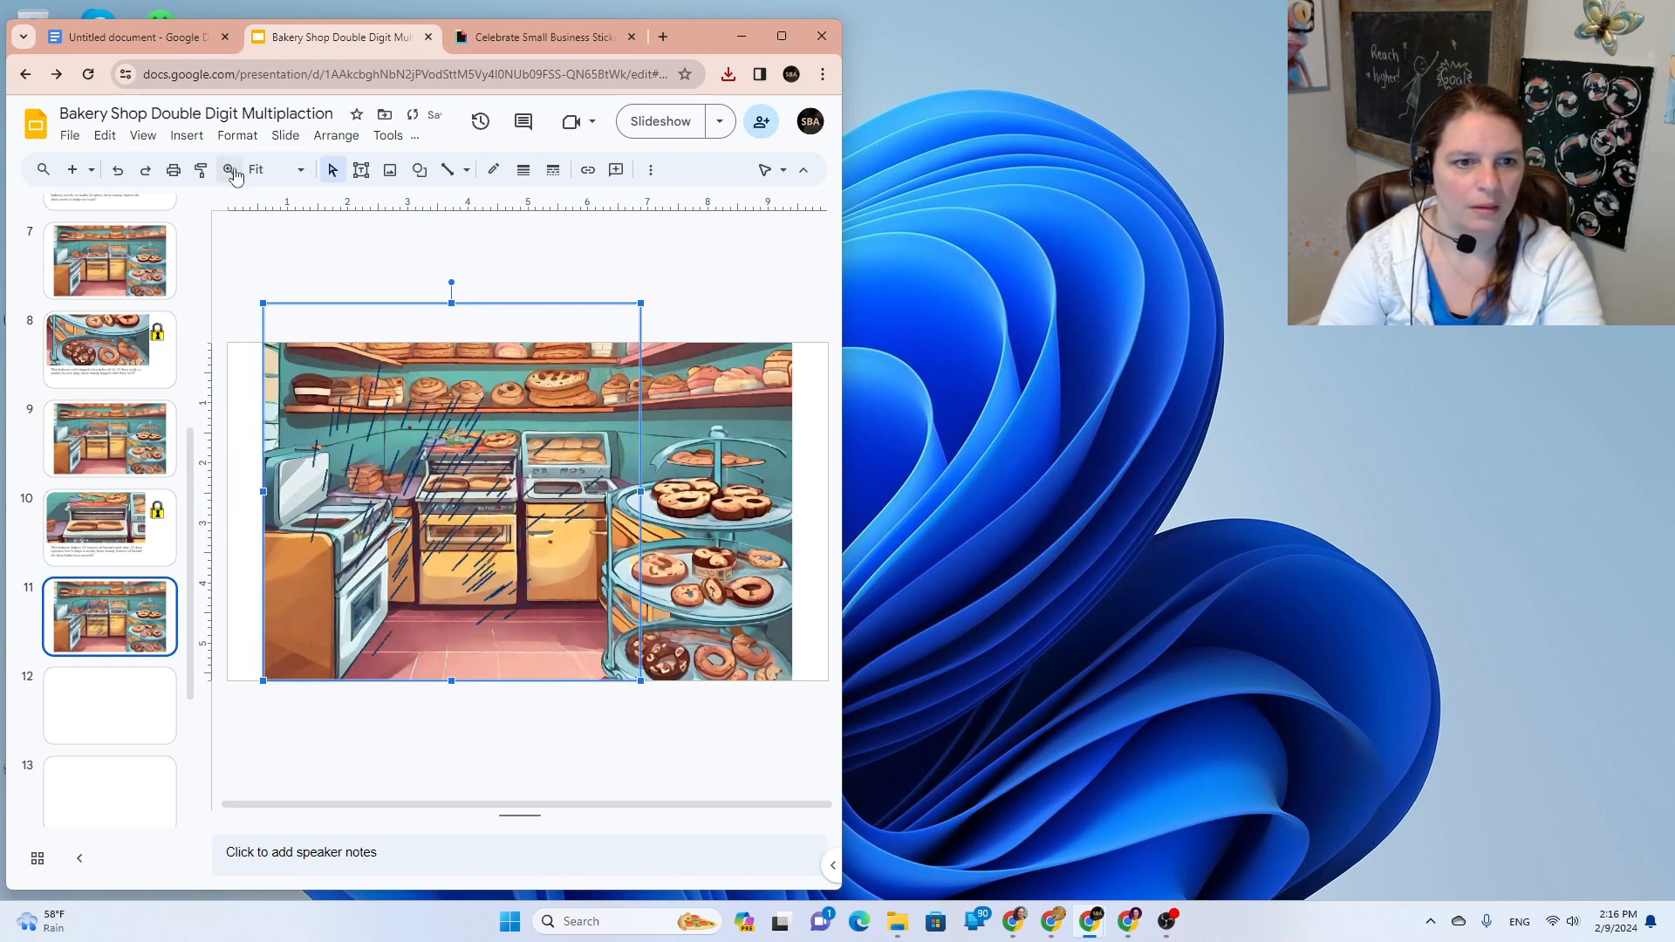
{"action": "left_click", "coordinate": [187, 135]}
Step: Search web images for 'cartoon chef' and browse through the results
{"action": "mouse_move", "coordinate": [206, 164]}
{"action": "left_click", "coordinate": [541, 199]}
{"action": "left_click", "coordinate": [668, 177]}
{"action": "key", "text": "ctrl+a"}
{"action": "type", "text": "cartoon chef"}
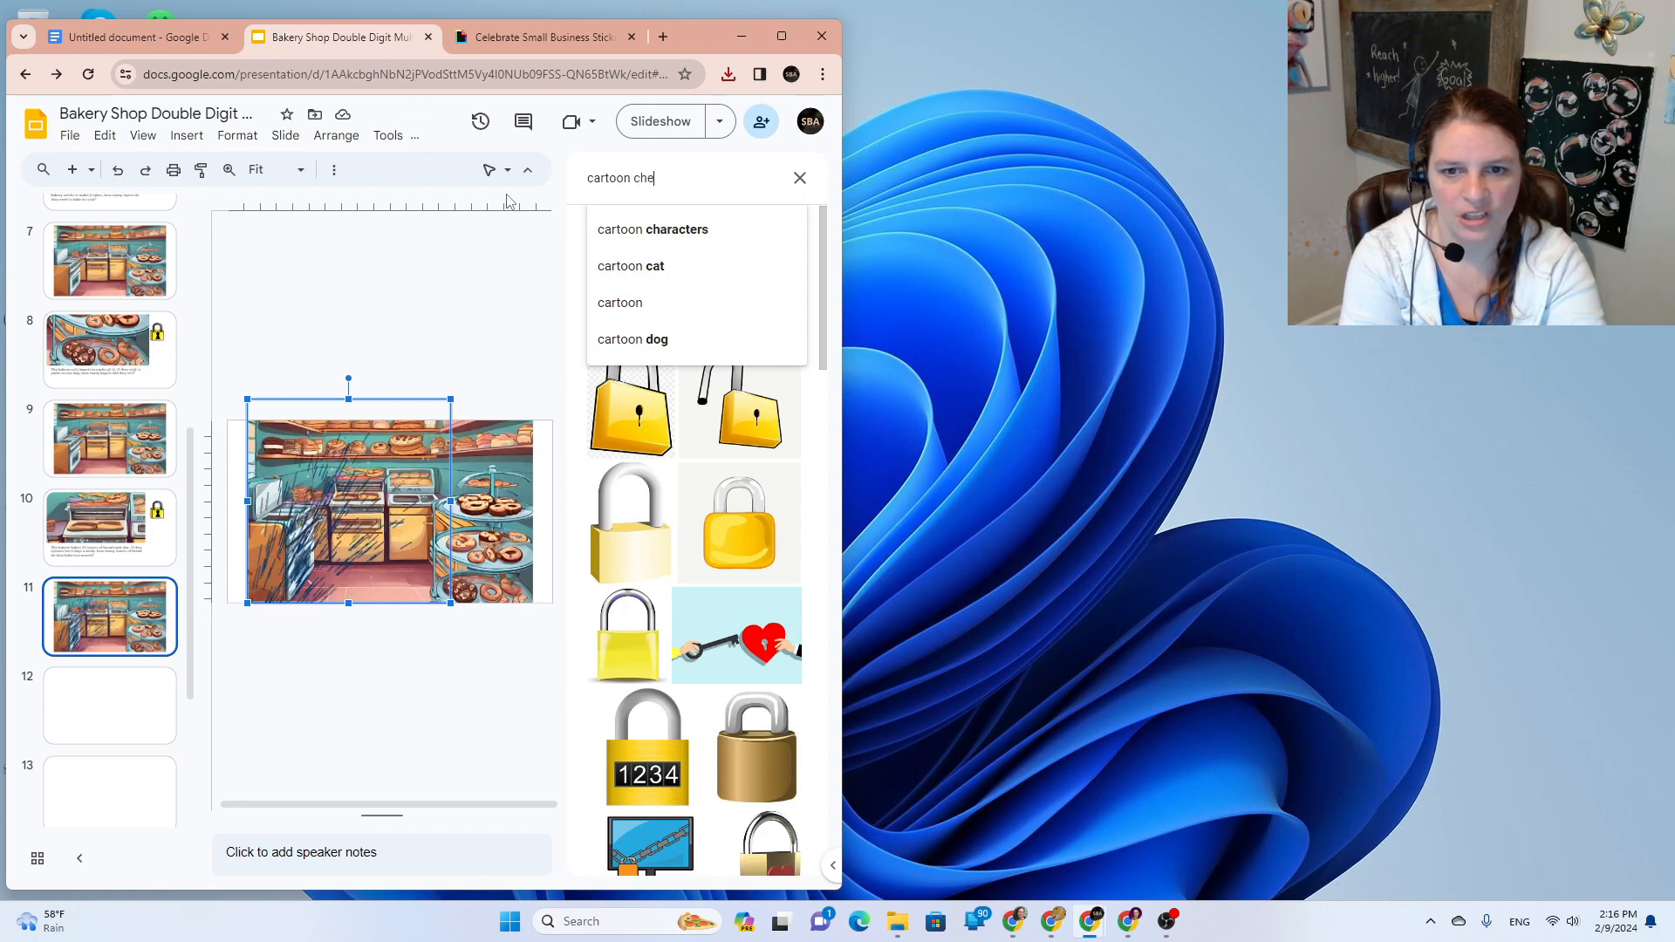
{"action": "key", "text": "Return"}
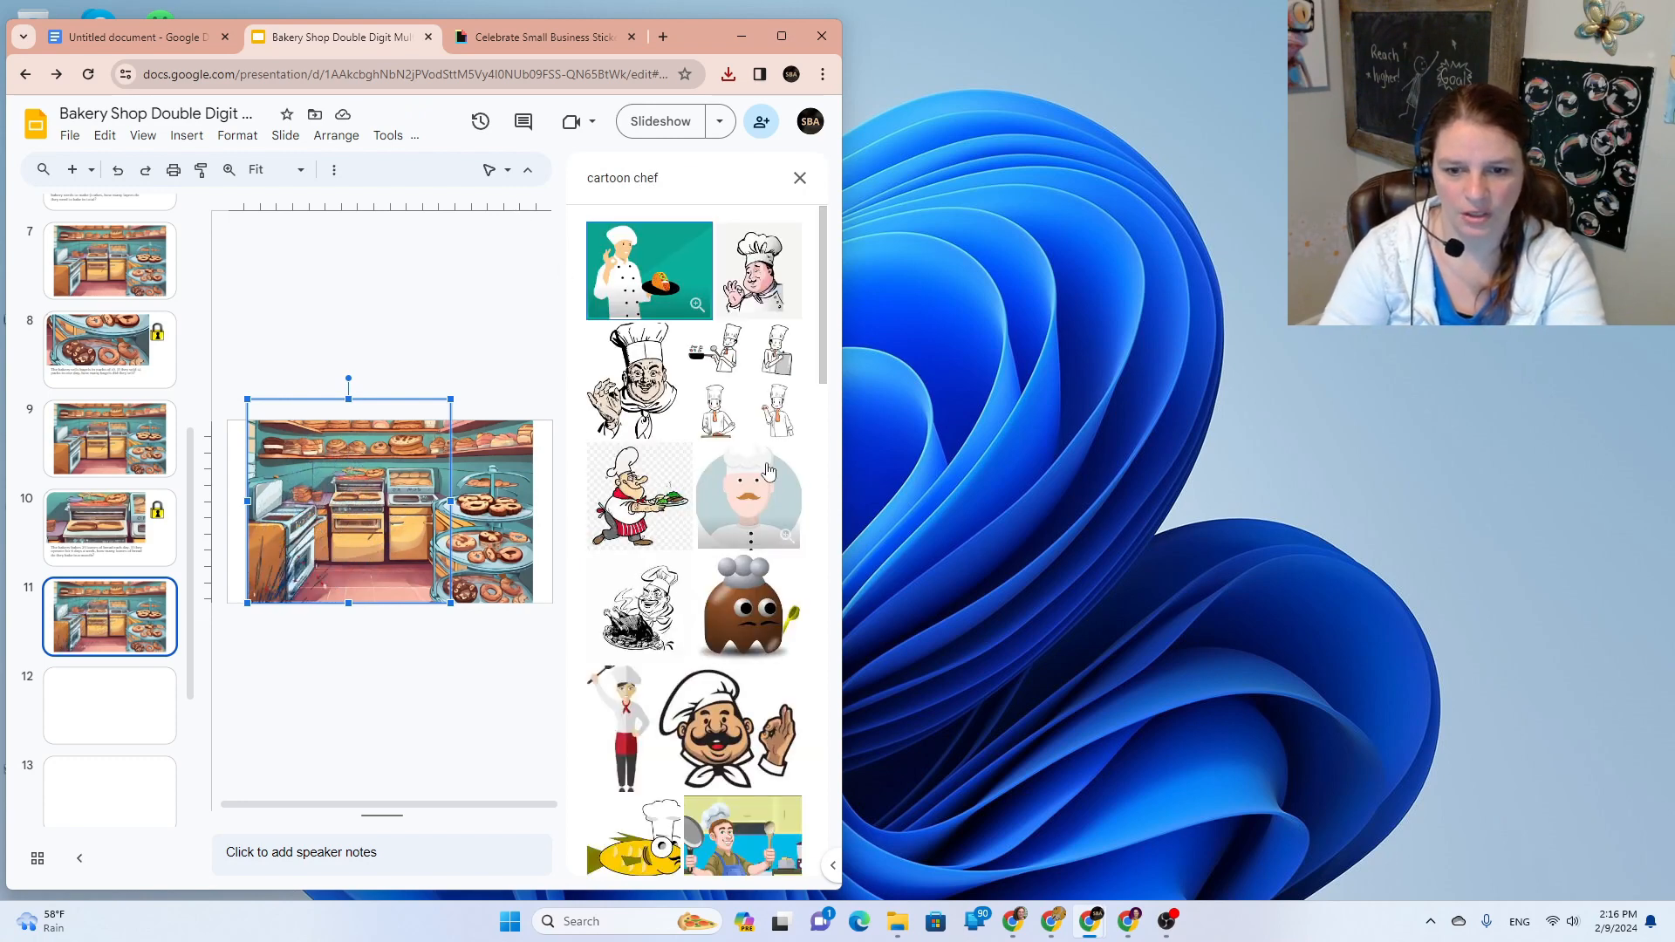
{"action": "scroll", "coordinate": [768, 471], "scroll_direction": "down", "scroll_amount": 3}
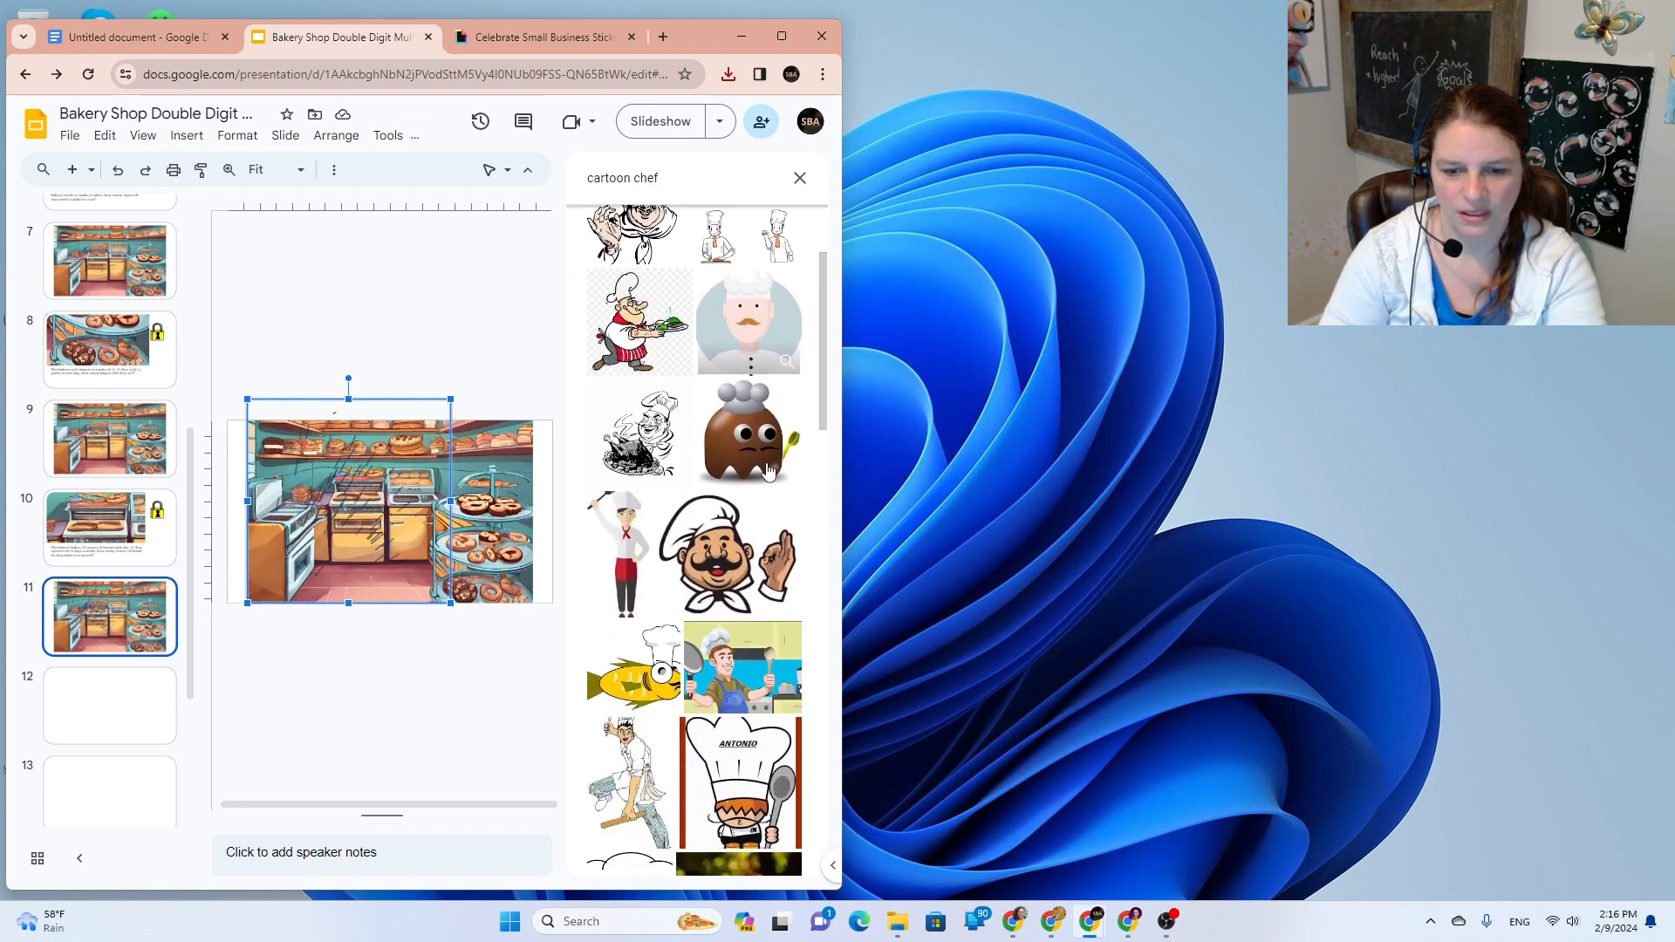
{"action": "scroll", "coordinate": [768, 471], "scroll_direction": "down", "scroll_amount": 2}
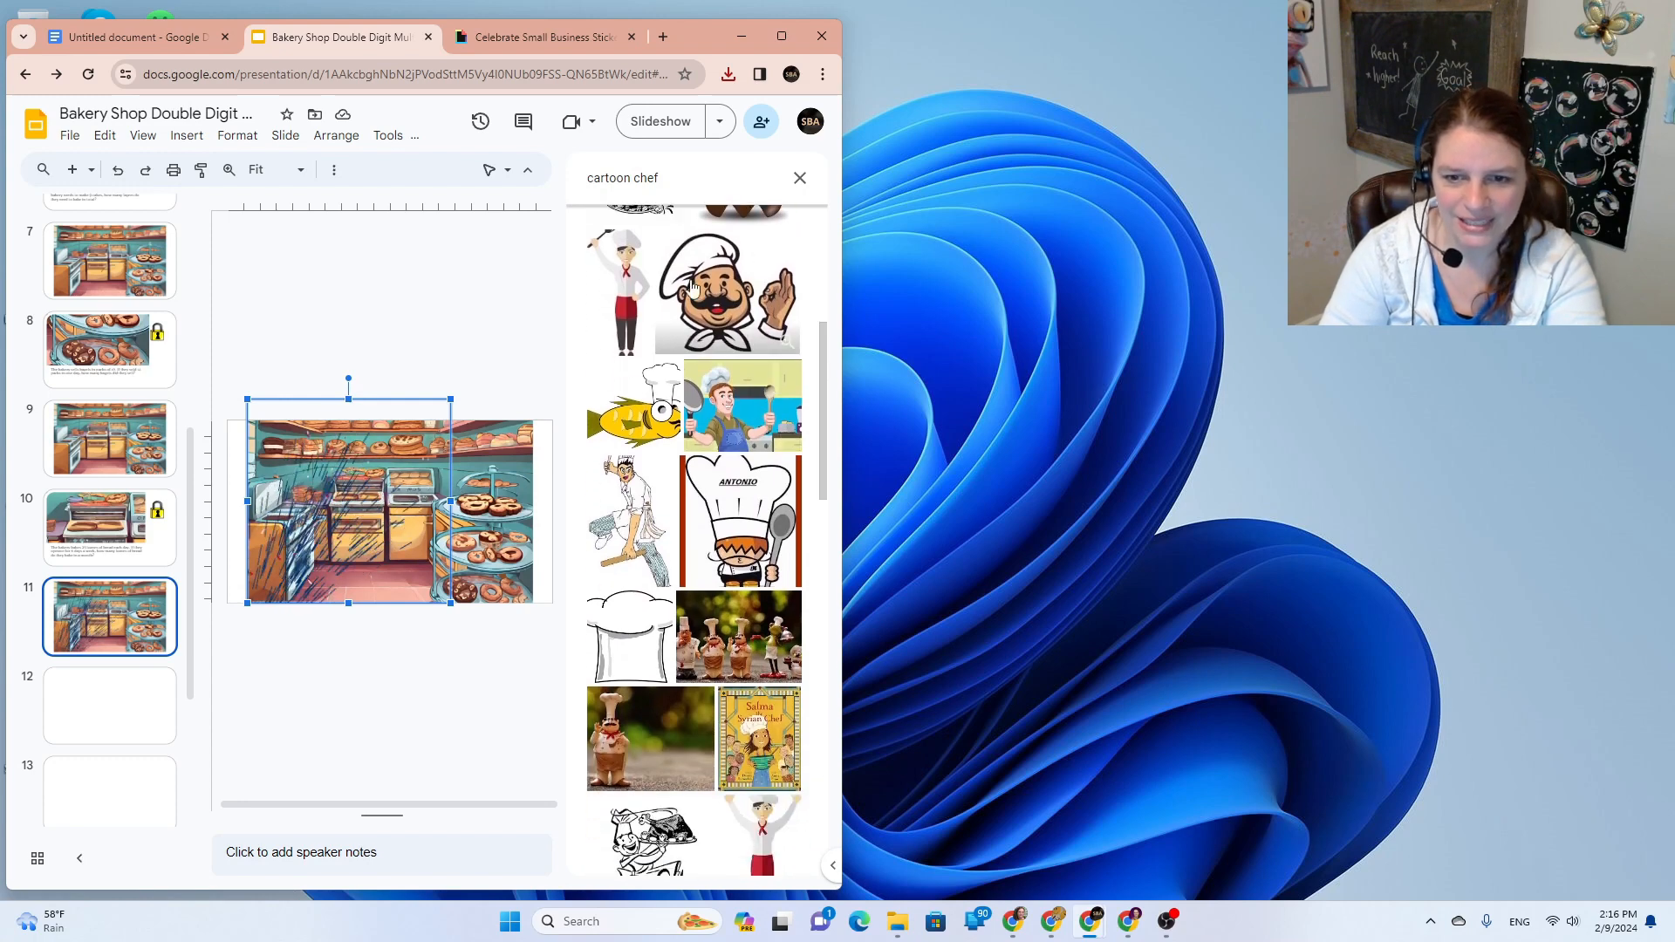
{"action": "scroll", "coordinate": [713, 311], "scroll_direction": "down", "scroll_amount": 10}
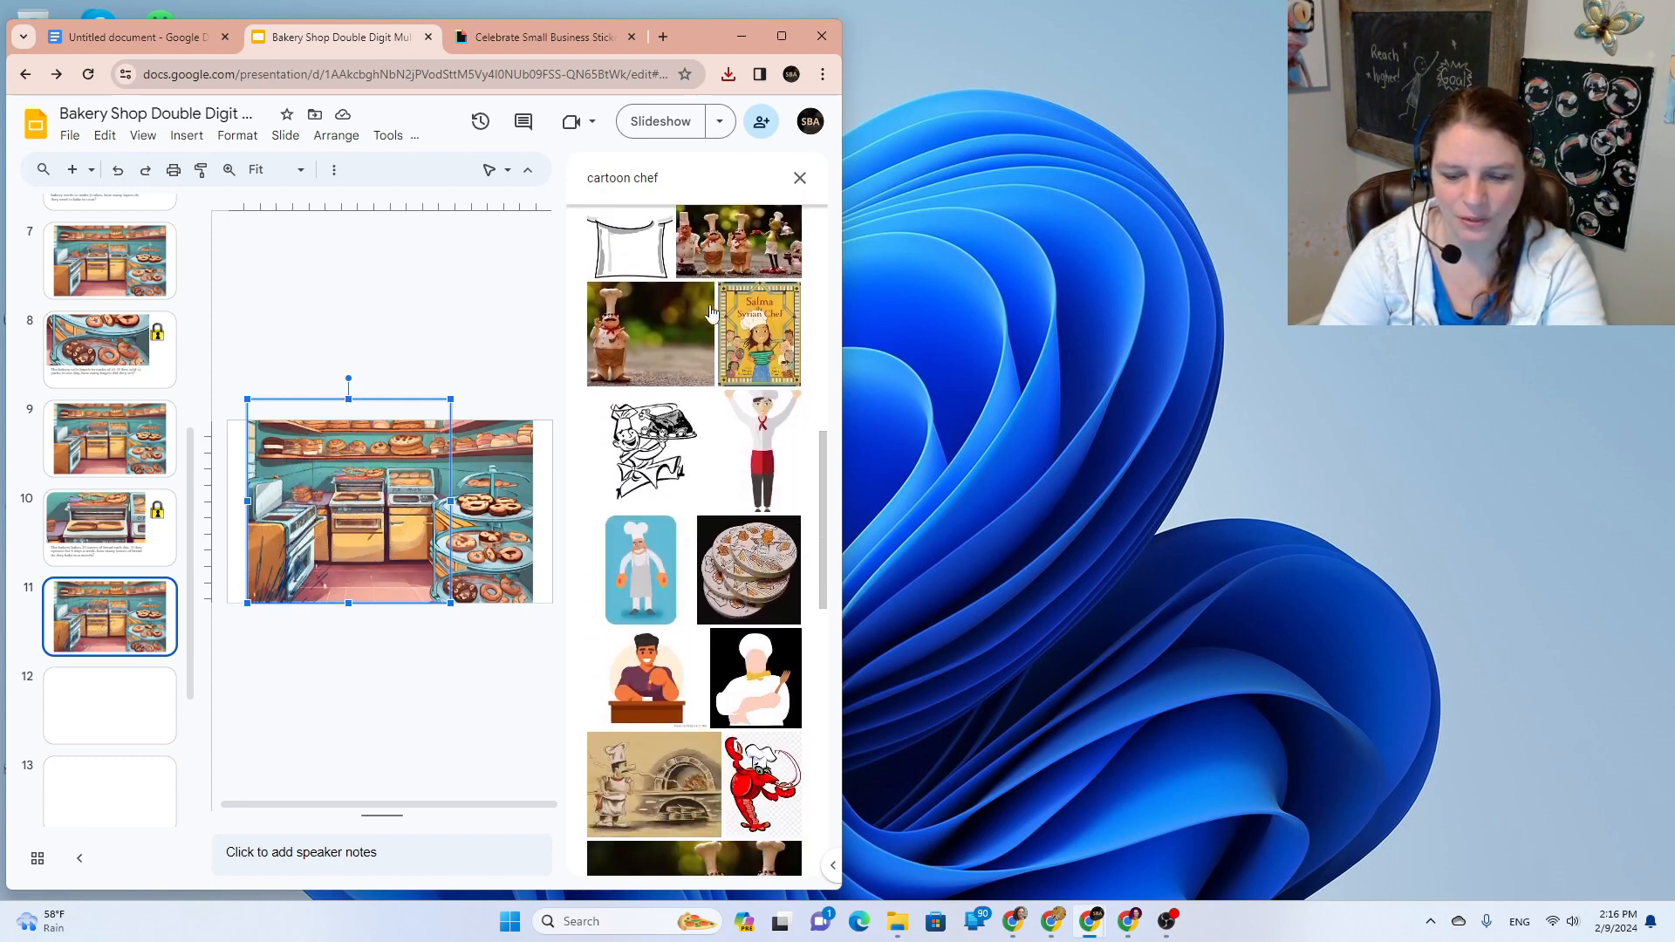
{"action": "scroll", "coordinate": [713, 310], "scroll_direction": "down", "scroll_amount": 10}
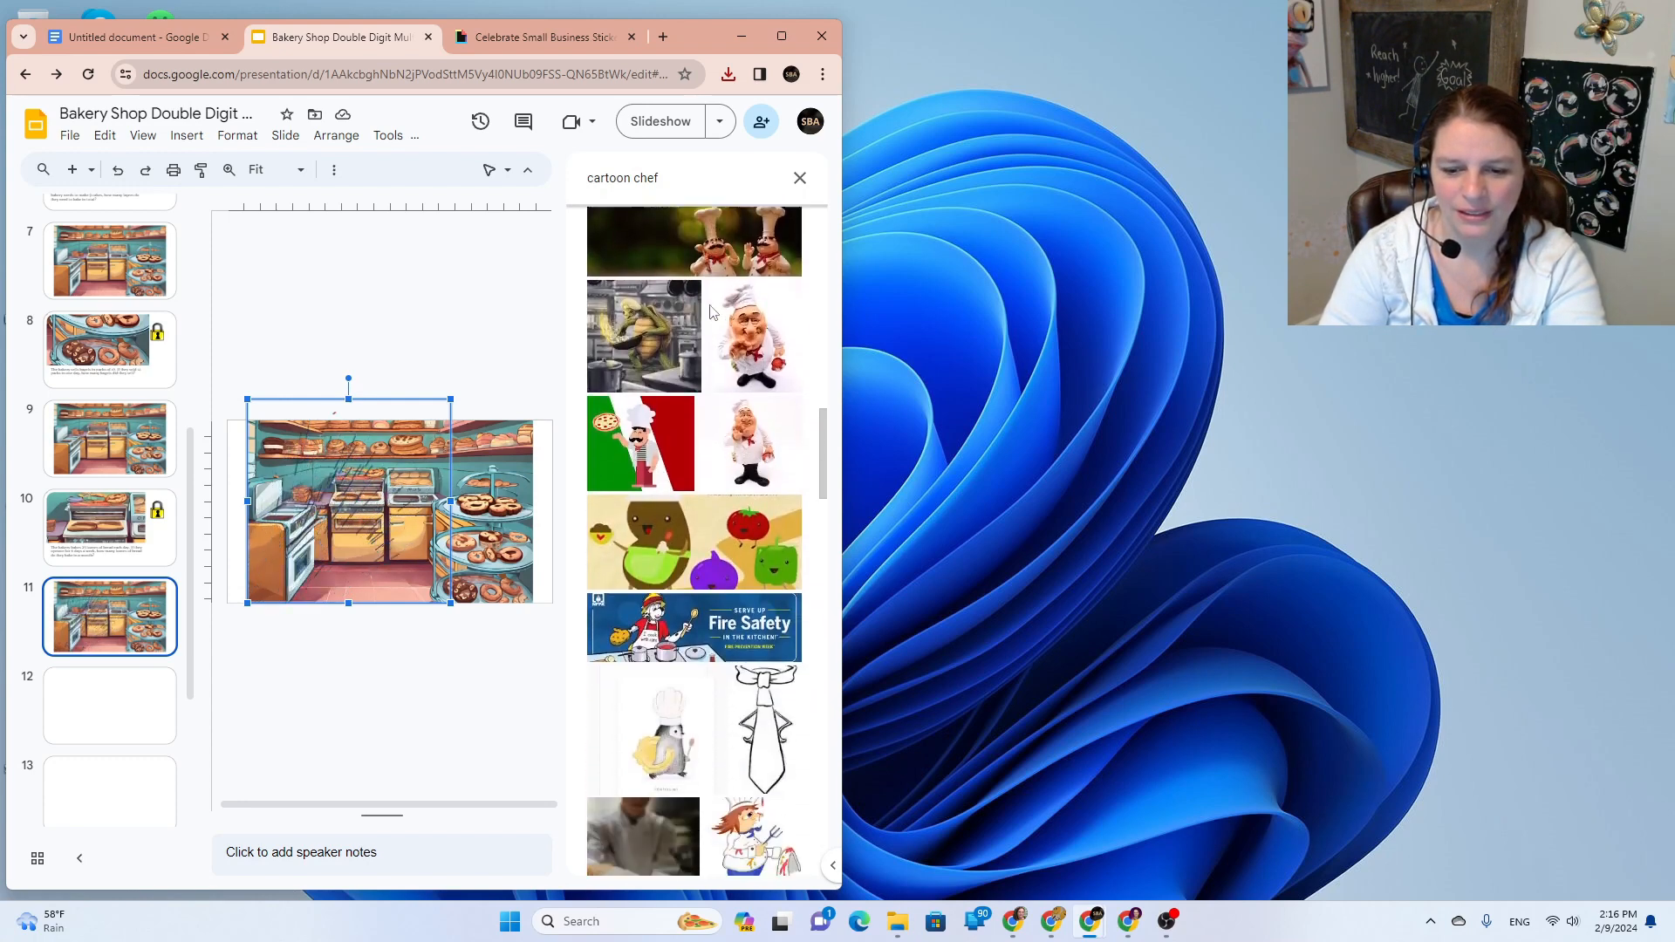
{"action": "scroll", "coordinate": [713, 311], "scroll_direction": "down", "scroll_amount": 2}
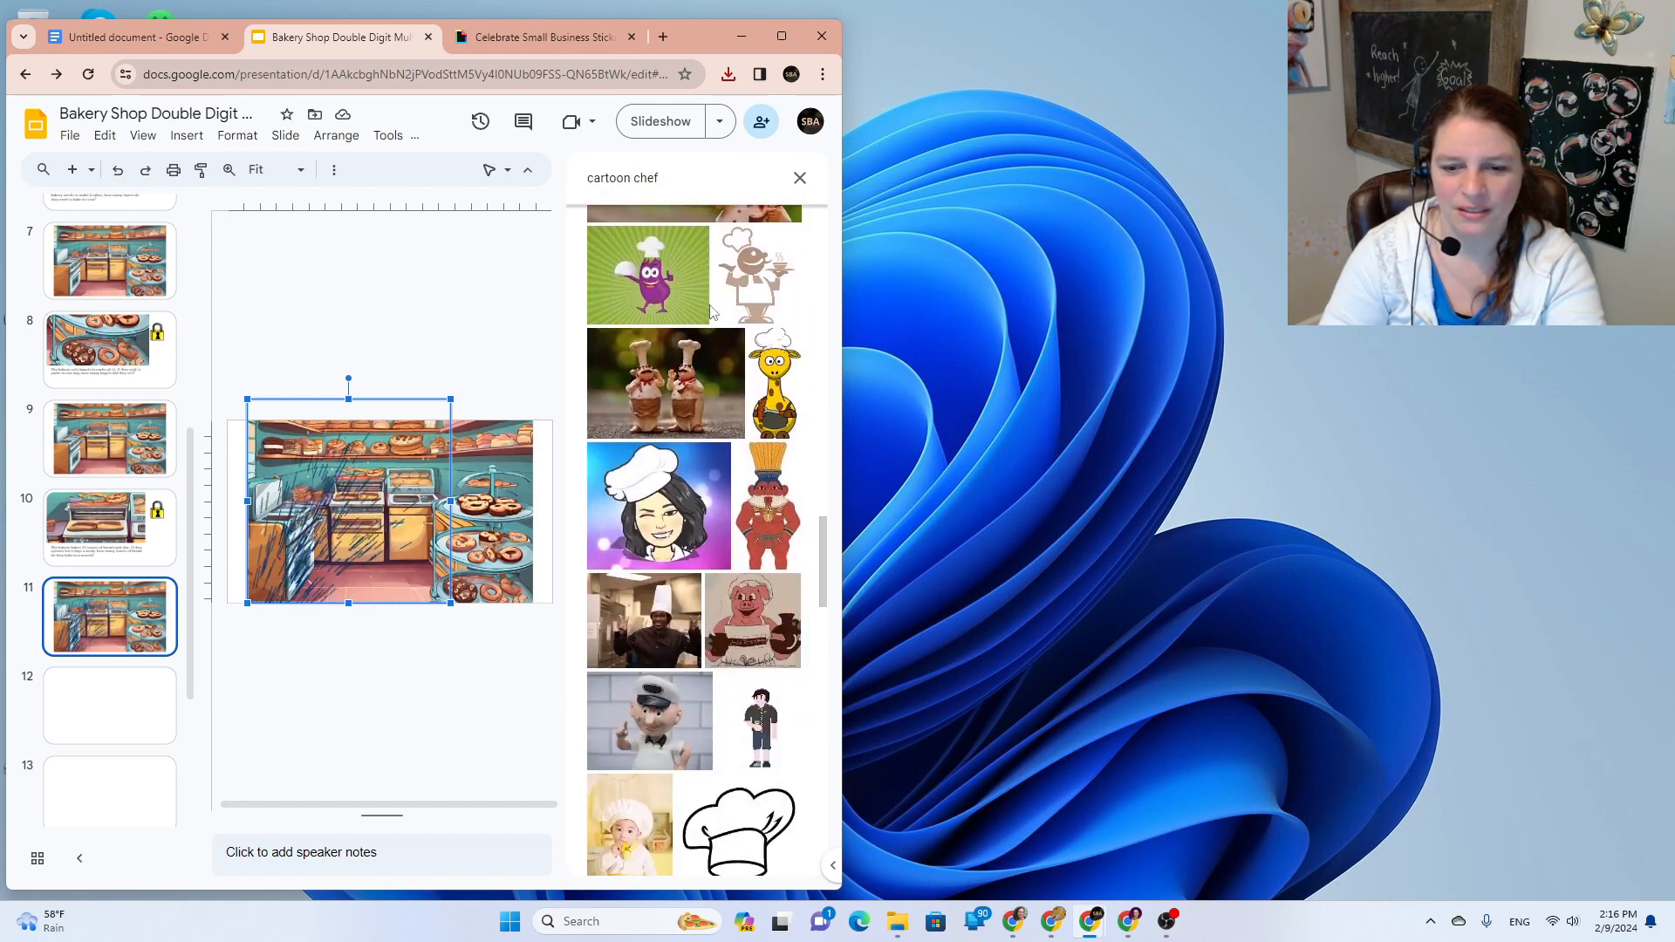
{"action": "scroll", "coordinate": [713, 311], "scroll_direction": "down", "scroll_amount": 3}
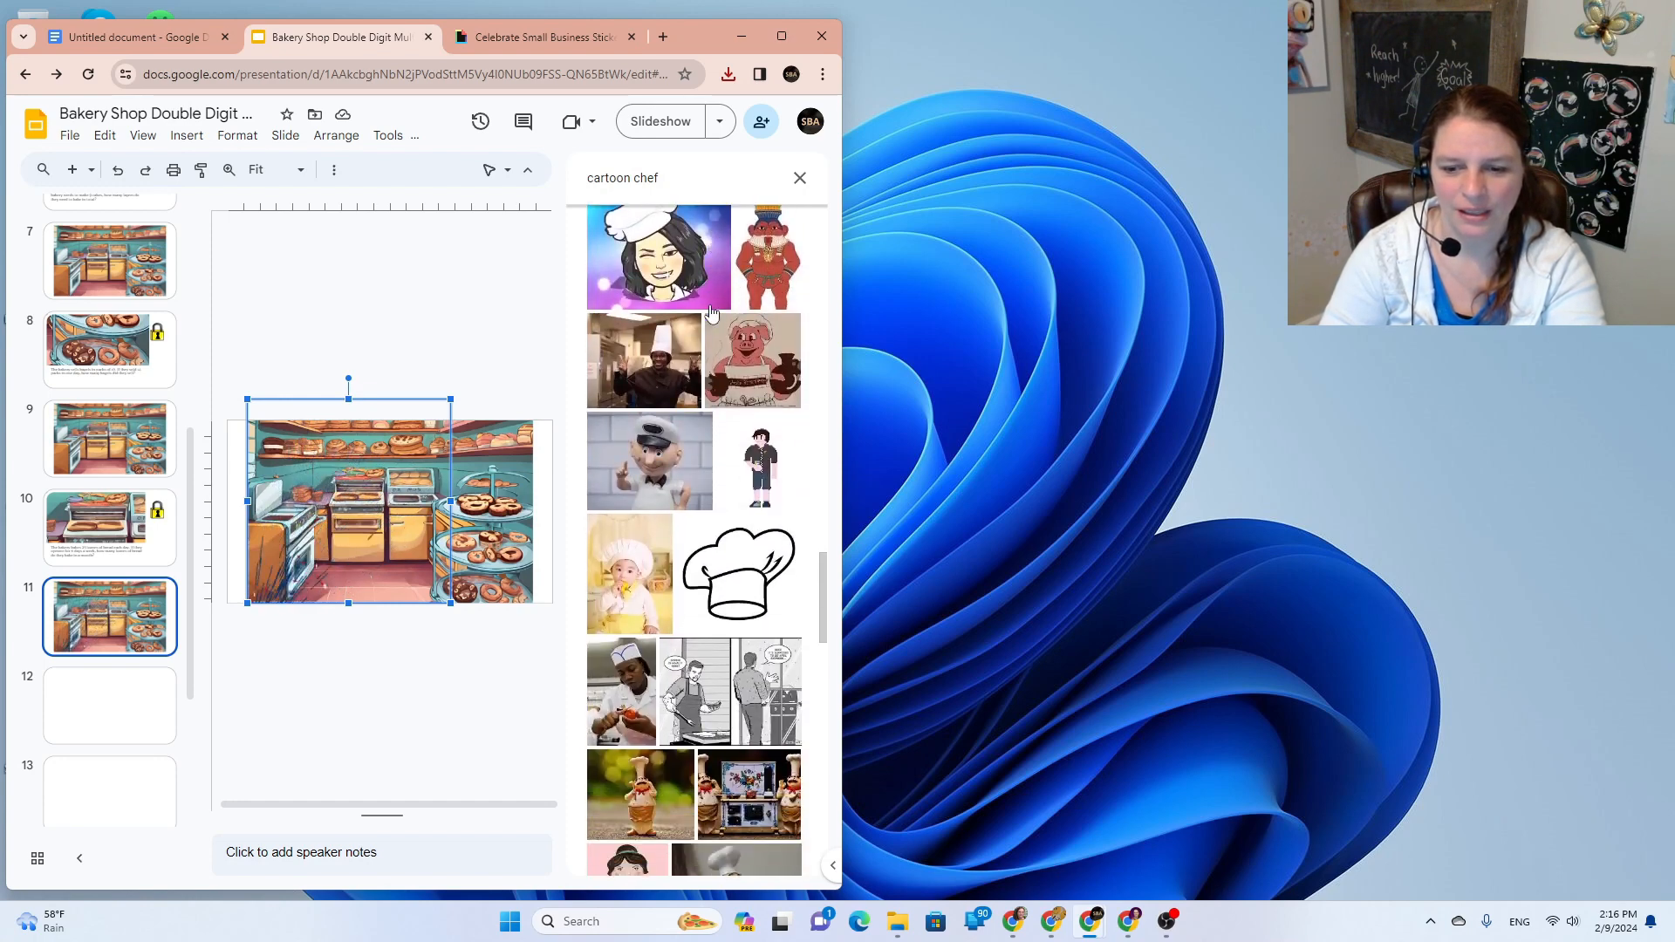
{"action": "scroll", "coordinate": [724, 305], "scroll_direction": "up", "scroll_amount": 5}
{"action": "scroll", "coordinate": [737, 288], "scroll_direction": "down", "scroll_amount": 4}
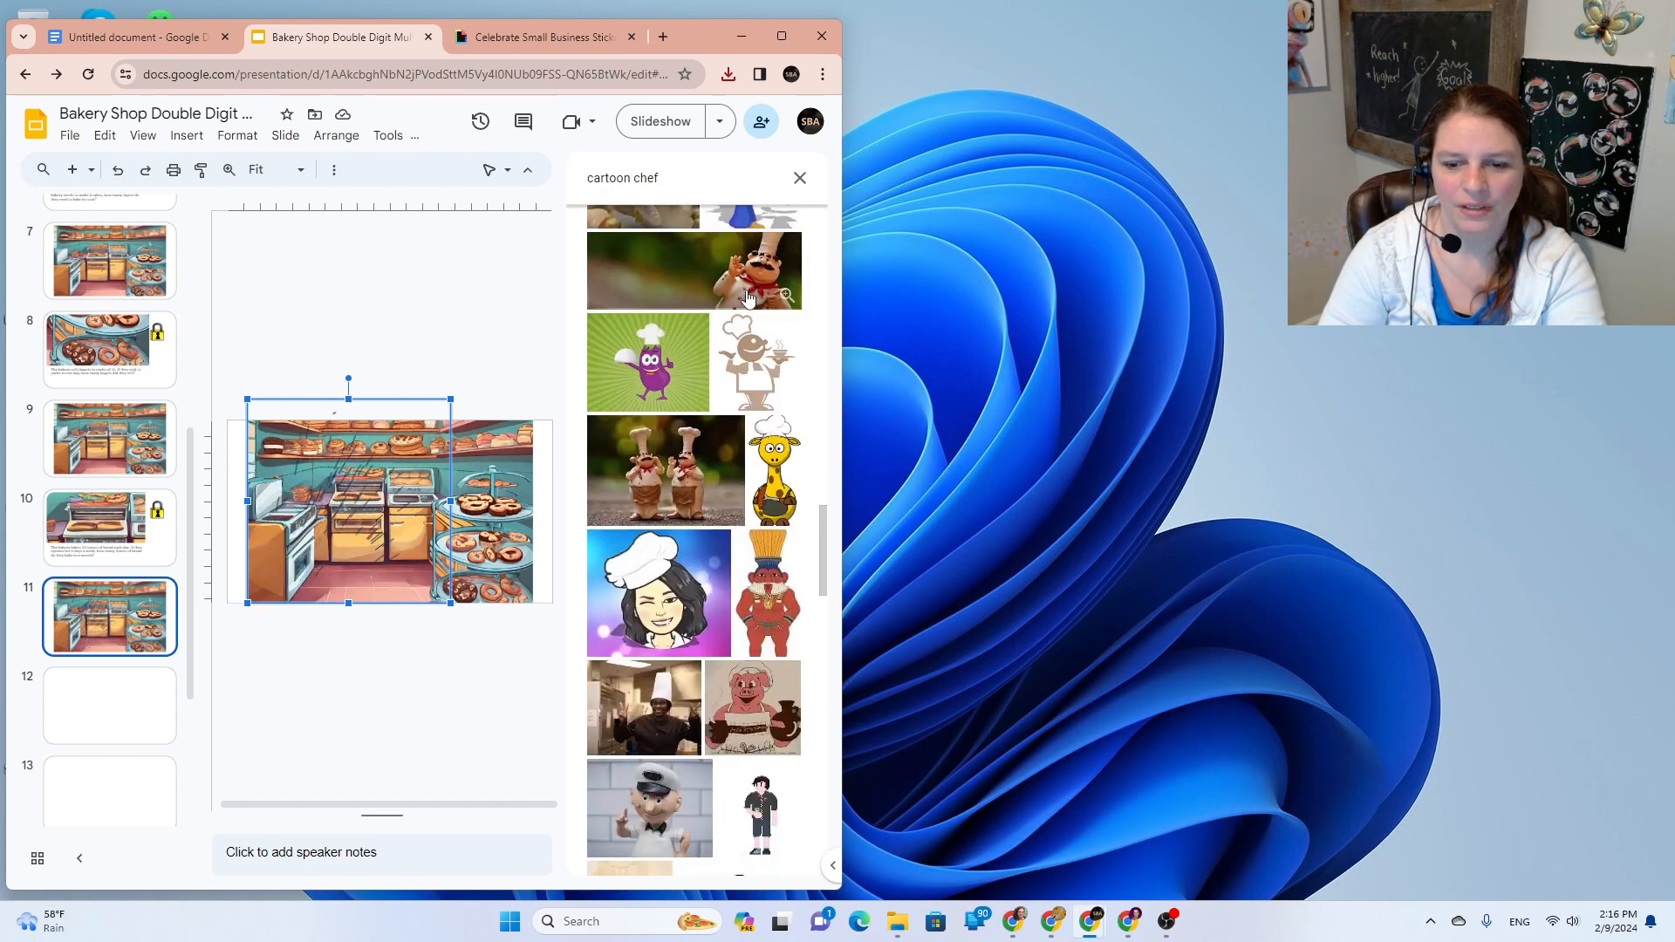
{"action": "scroll", "coordinate": [741, 282], "scroll_direction": "down", "scroll_amount": 6}
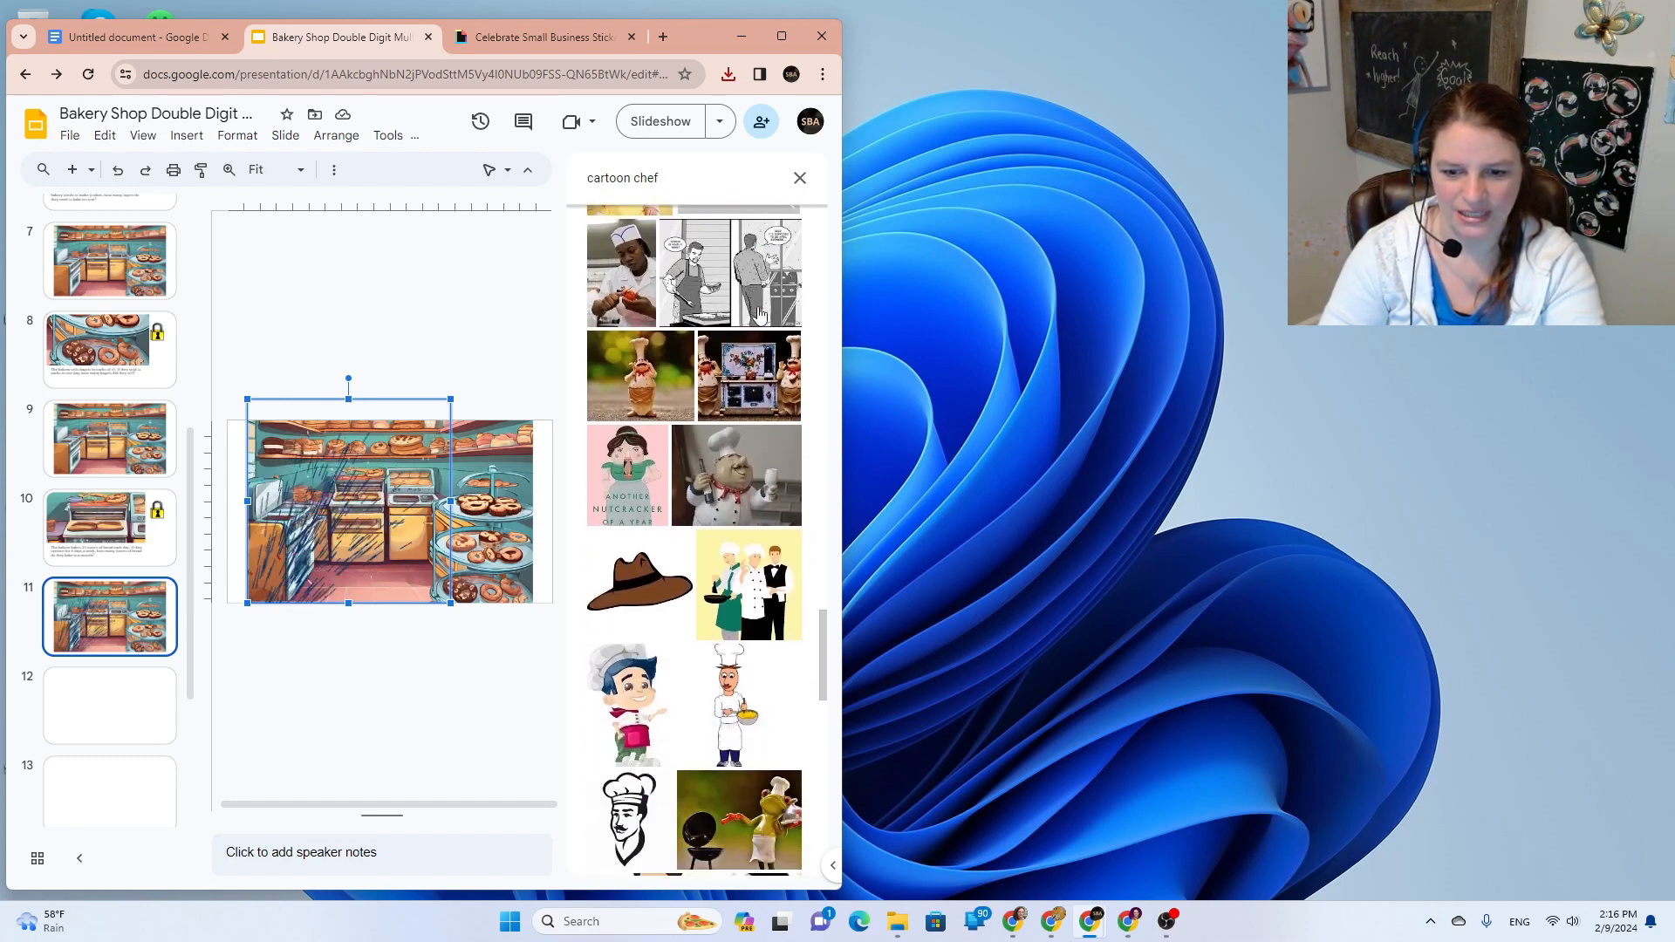
{"action": "scroll", "coordinate": [759, 316], "scroll_direction": "down", "scroll_amount": 6}
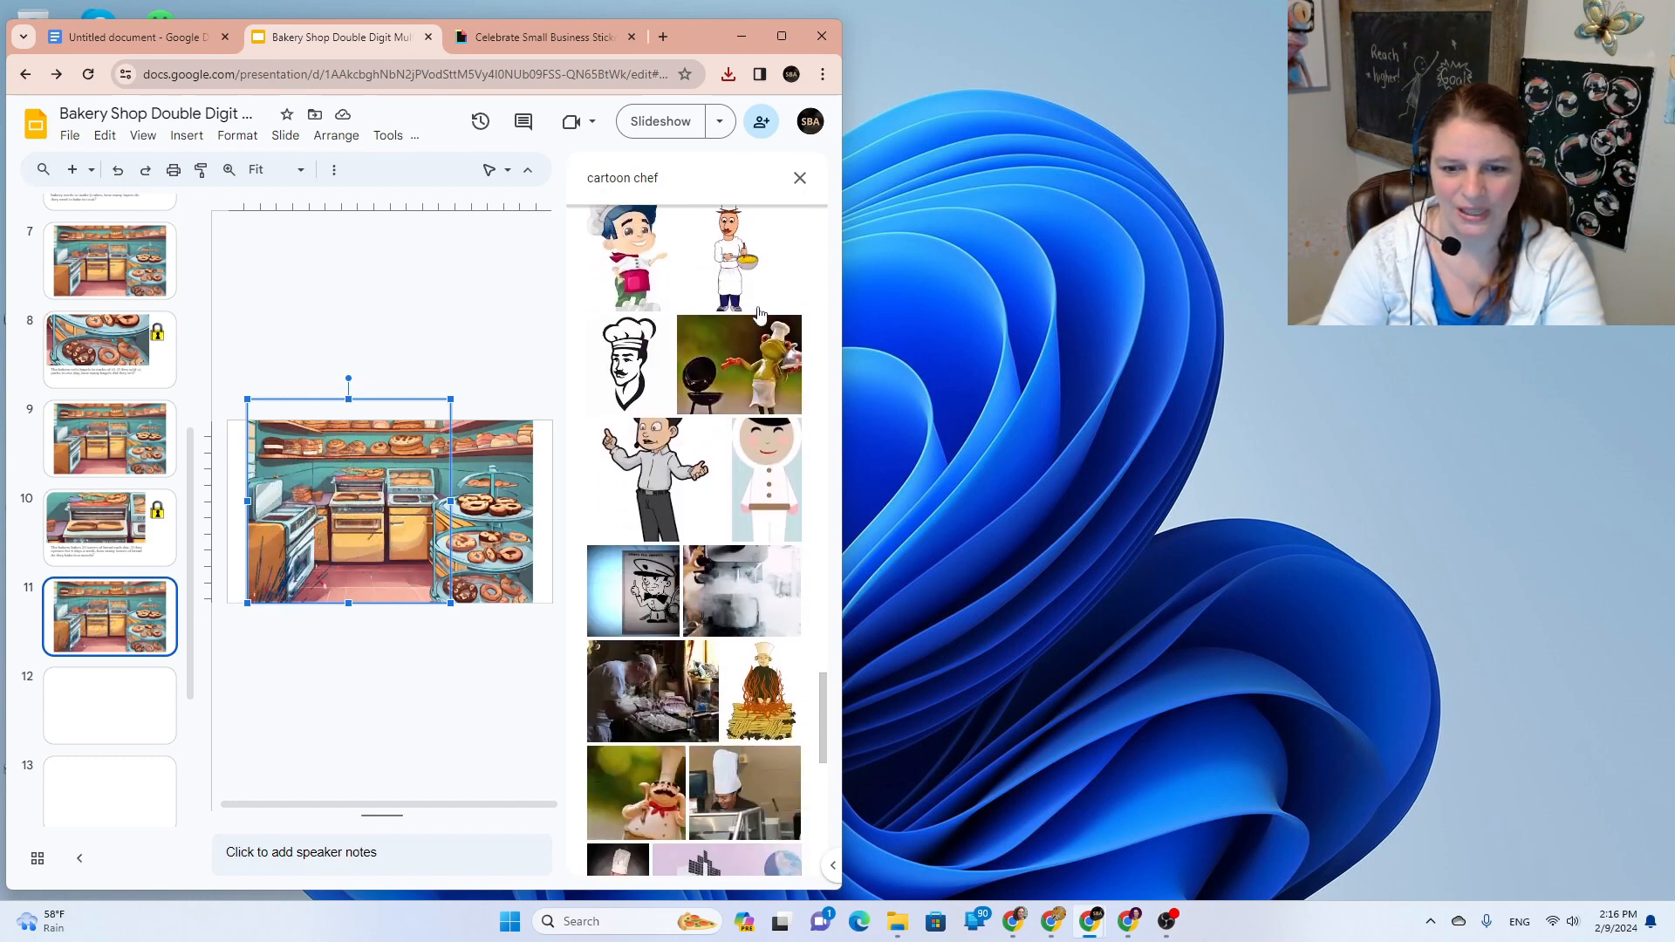
Step: Search 'cartoon happy cook' and insert the smiling boy chef image
{"action": "left_click_drag", "start_coordinate": [676, 185], "coordinate": [646, 189]}
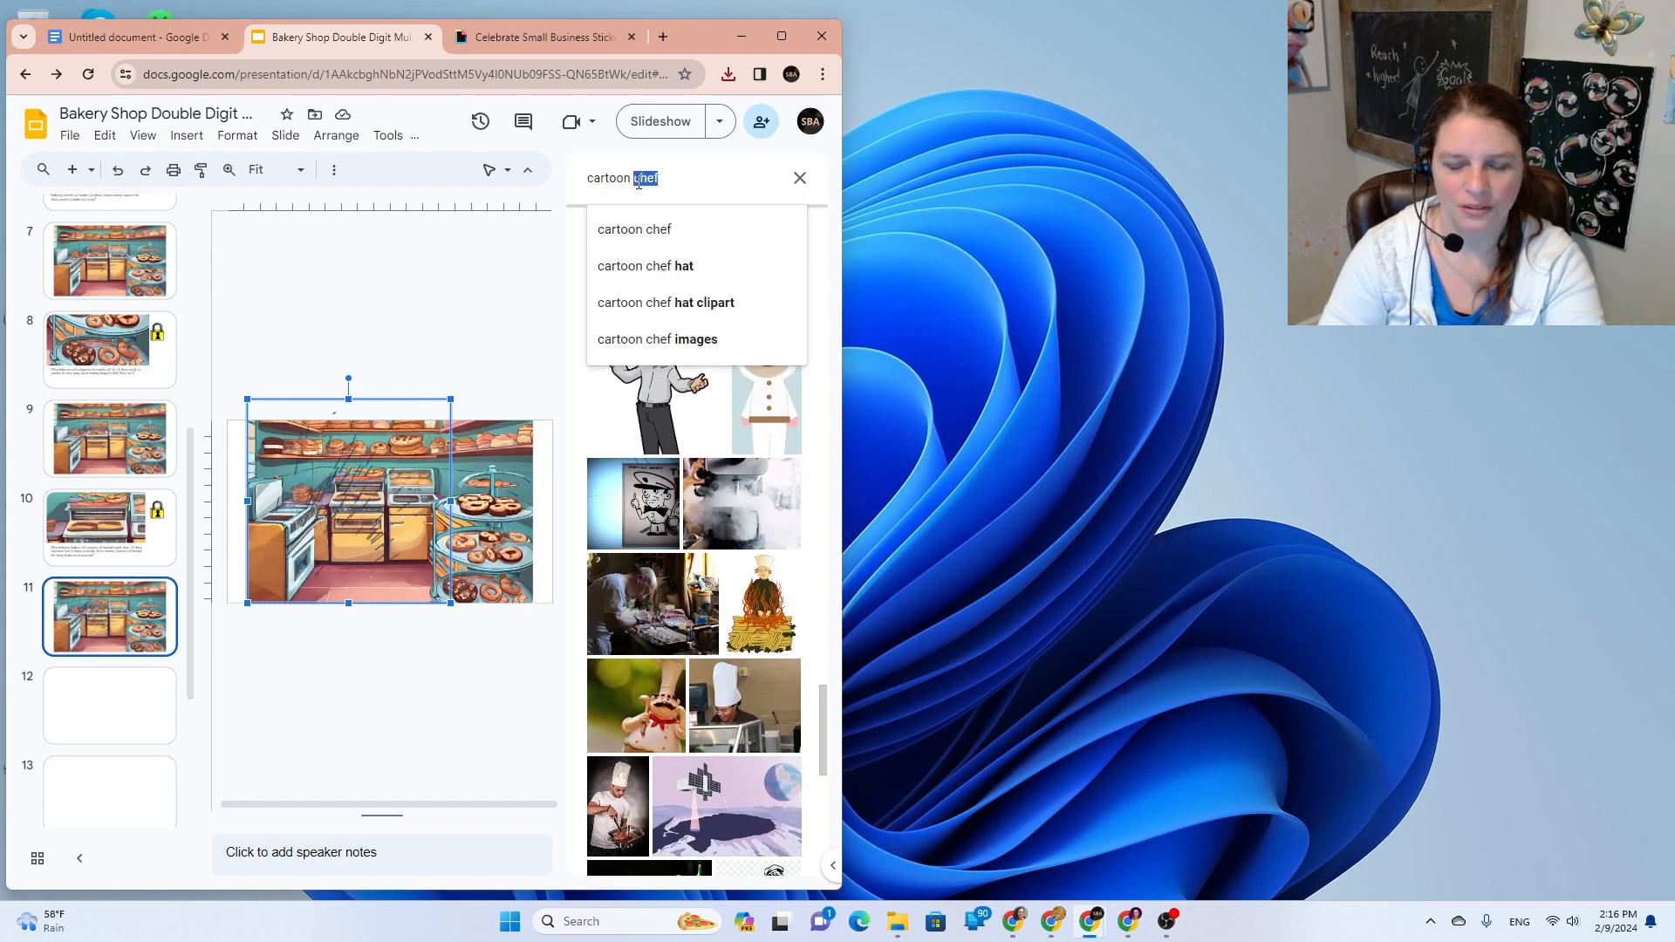
{"action": "type", "text": "happy c"}
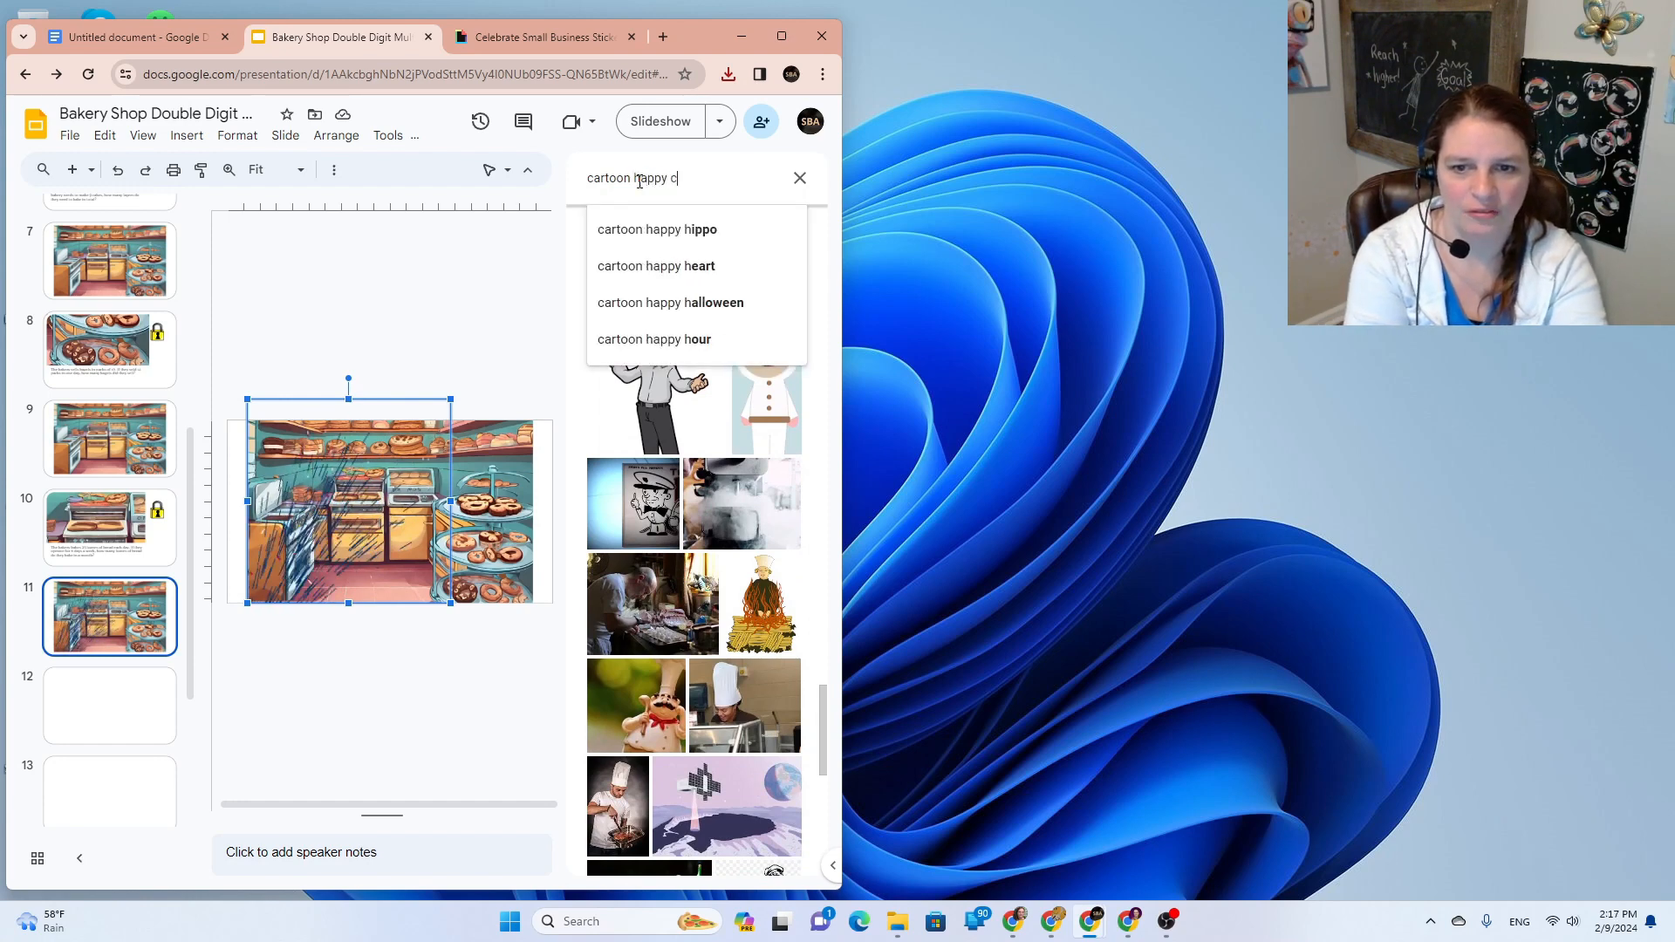
{"action": "type", "text": "ook"}
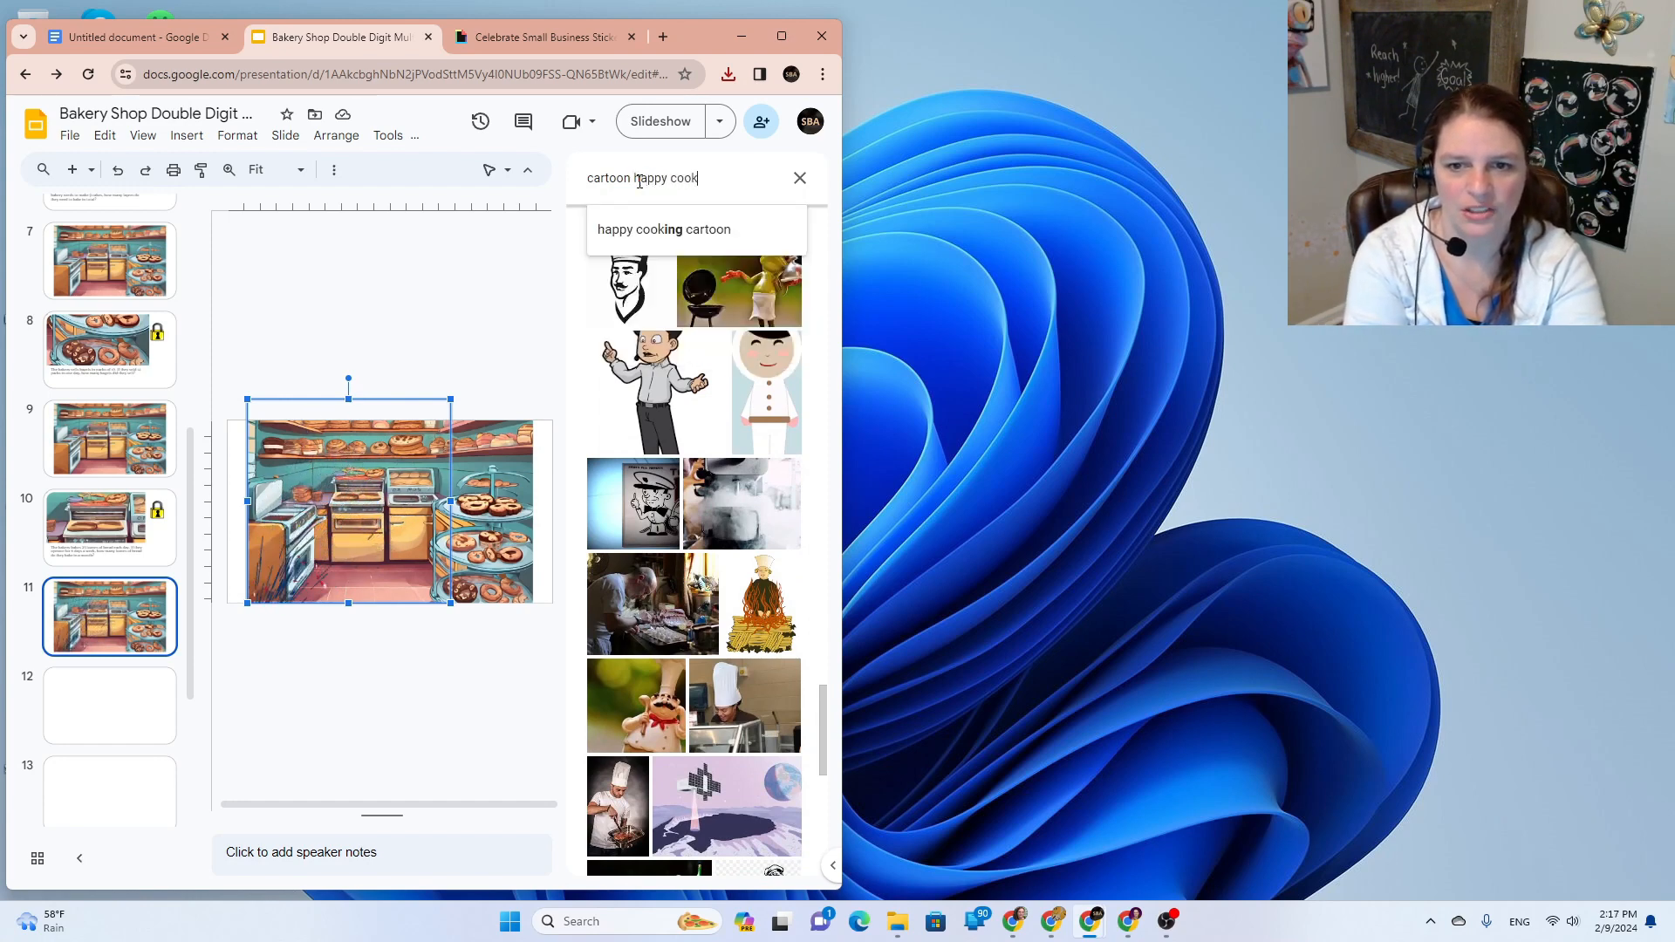
{"action": "key", "text": "Return"}
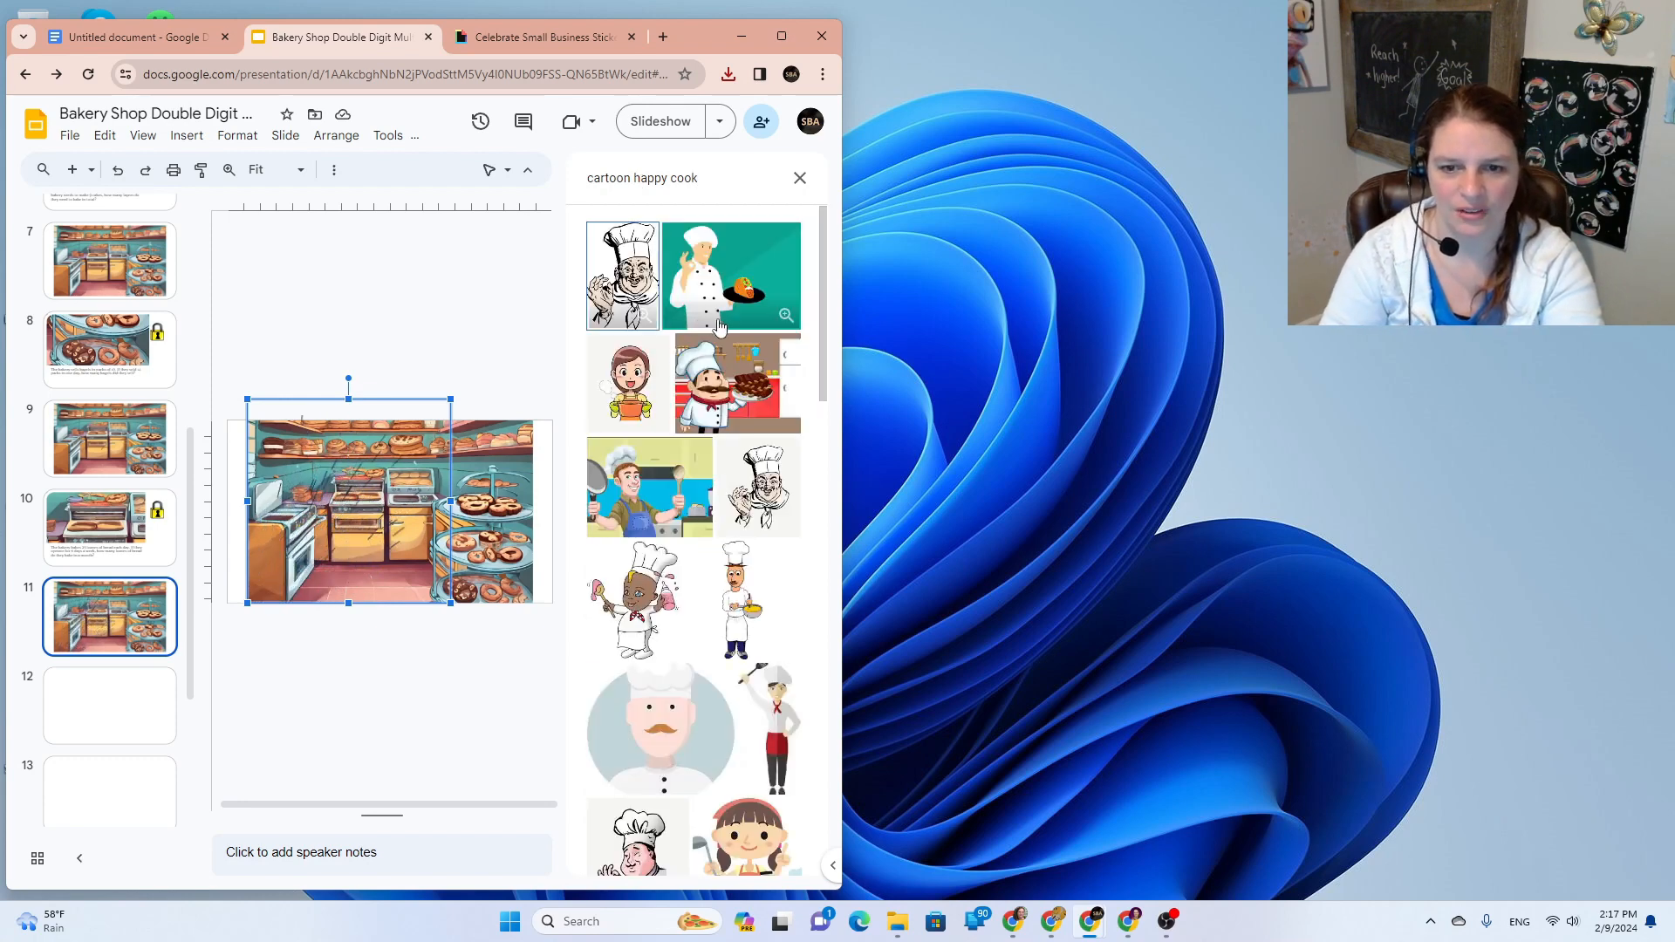
{"action": "scroll", "coordinate": [636, 420], "scroll_direction": "down", "scroll_amount": 3}
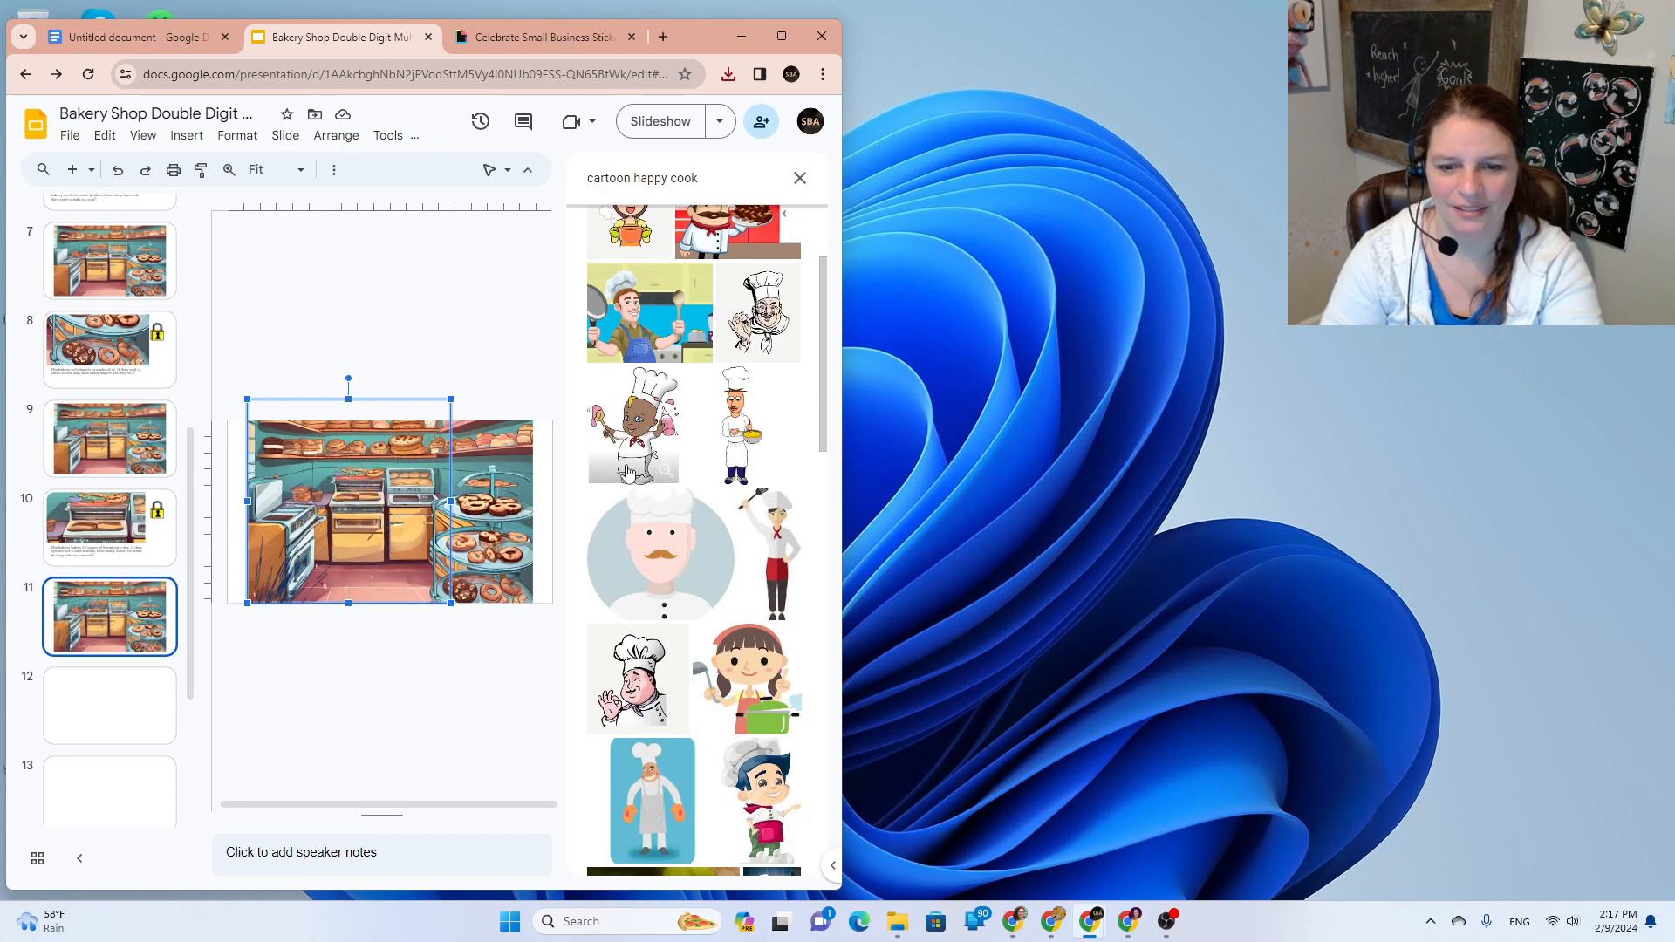
{"action": "scroll", "coordinate": [654, 445], "scroll_direction": "down", "scroll_amount": 3}
{"action": "scroll", "coordinate": [657, 445], "scroll_direction": "down", "scroll_amount": 2}
{"action": "left_click", "coordinate": [757, 449]}
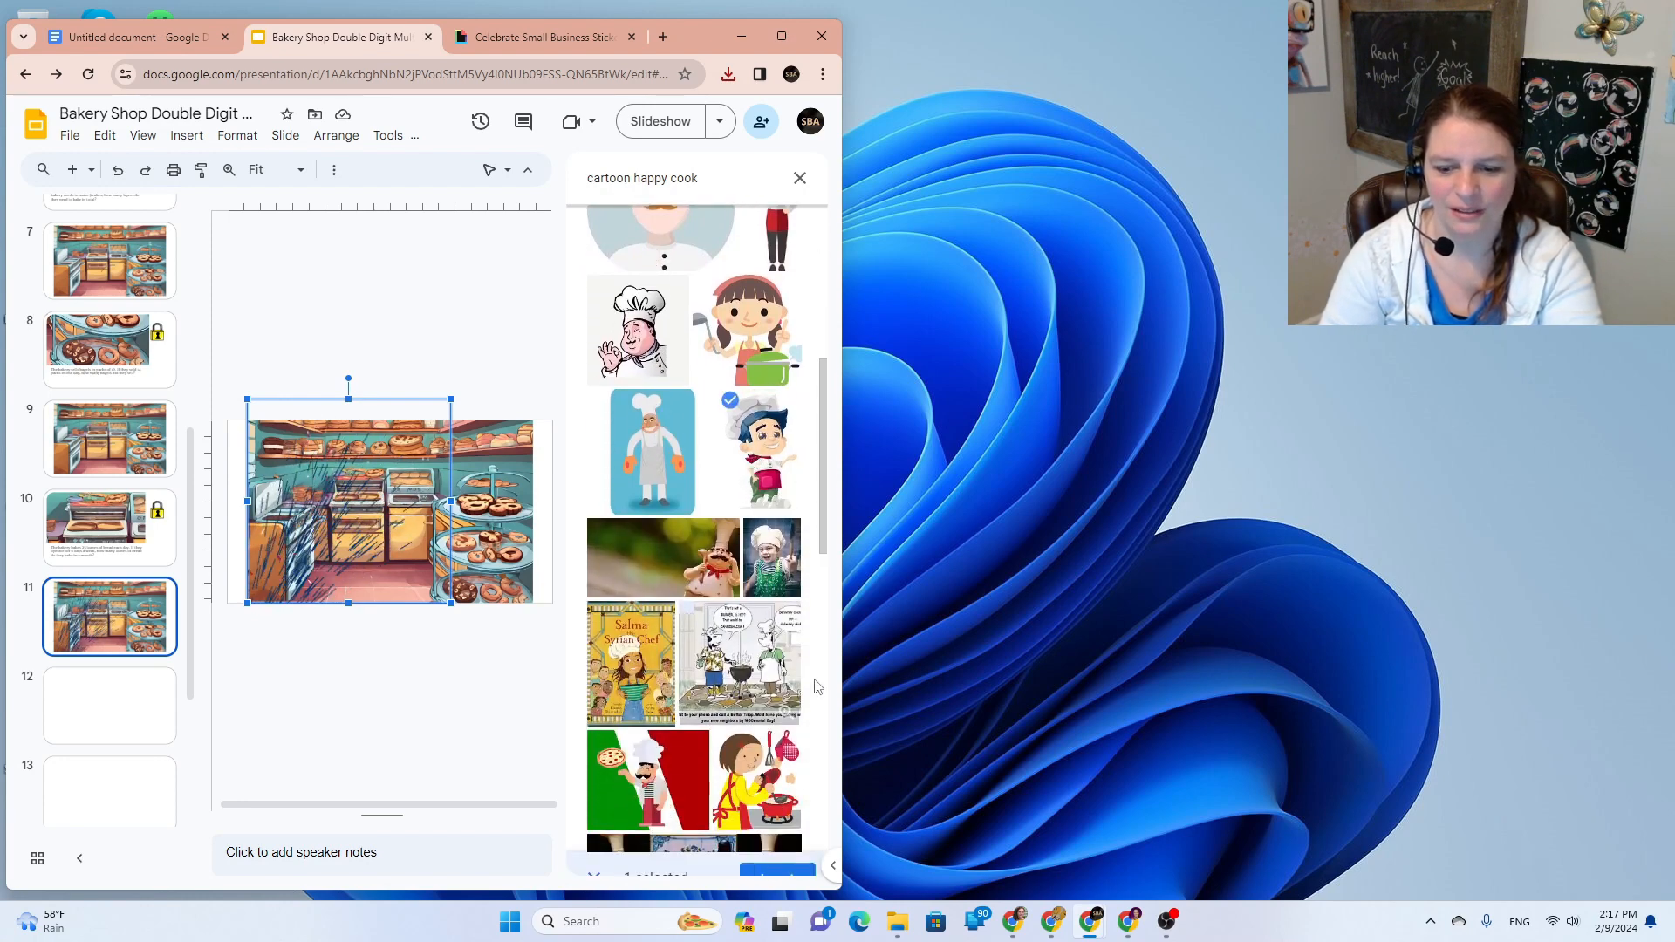
{"action": "left_click", "coordinate": [776, 850]}
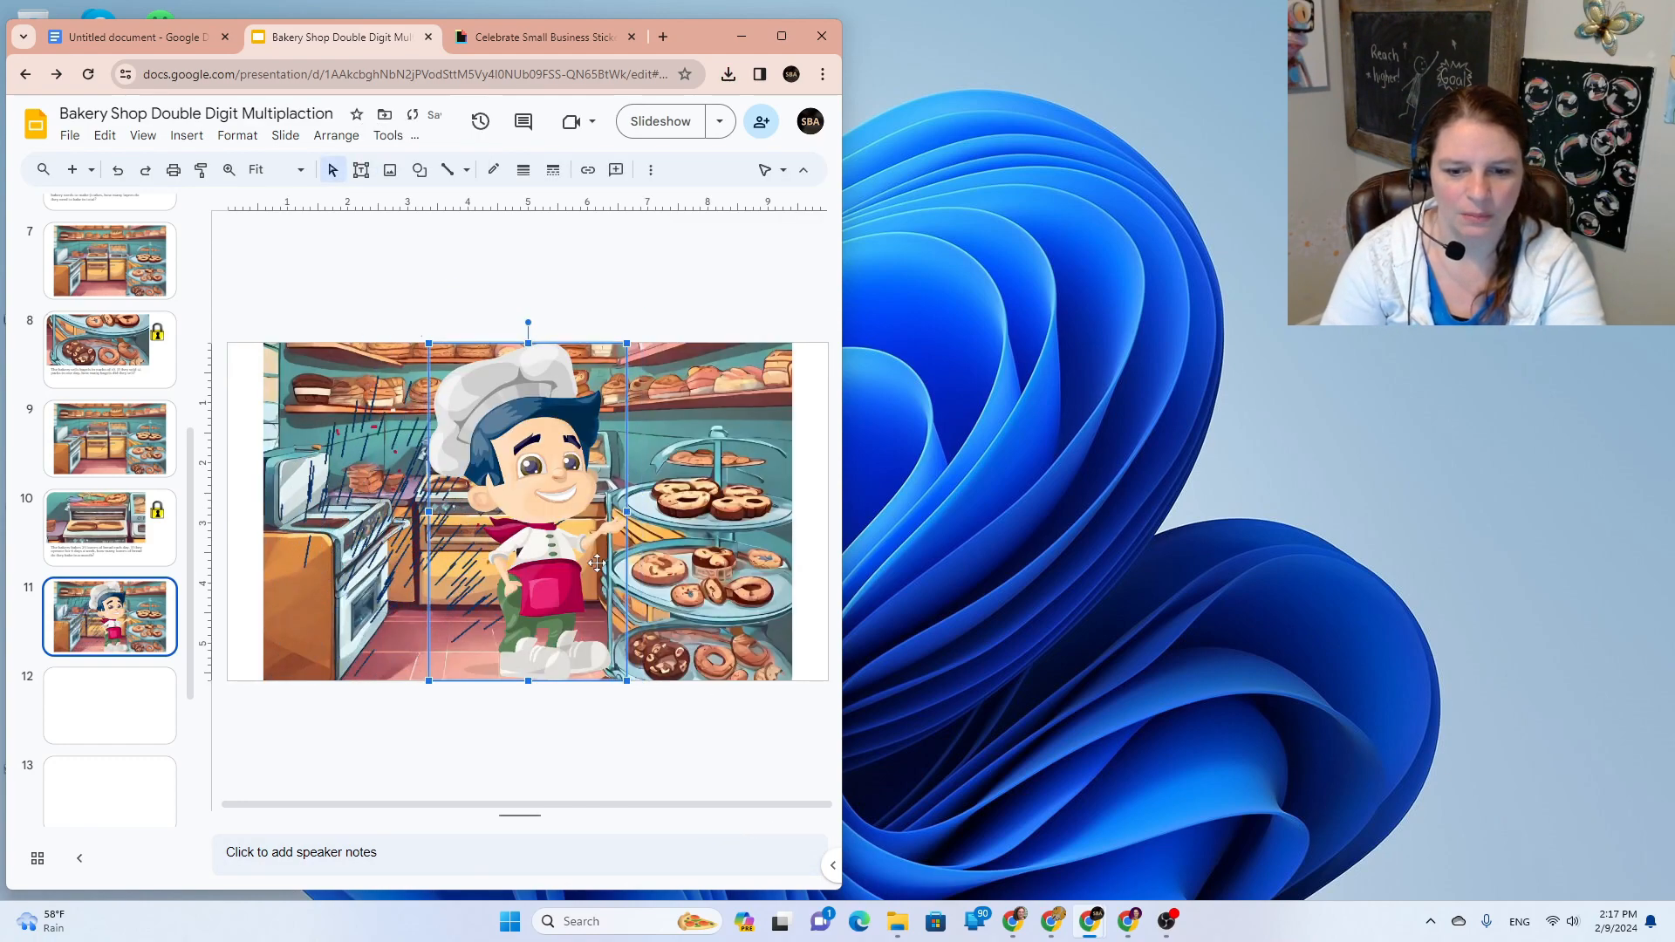
Step: Try cropping the chef, undo it, and lower him to rise from the bottom edge
{"action": "double_click", "coordinate": [558, 556]}
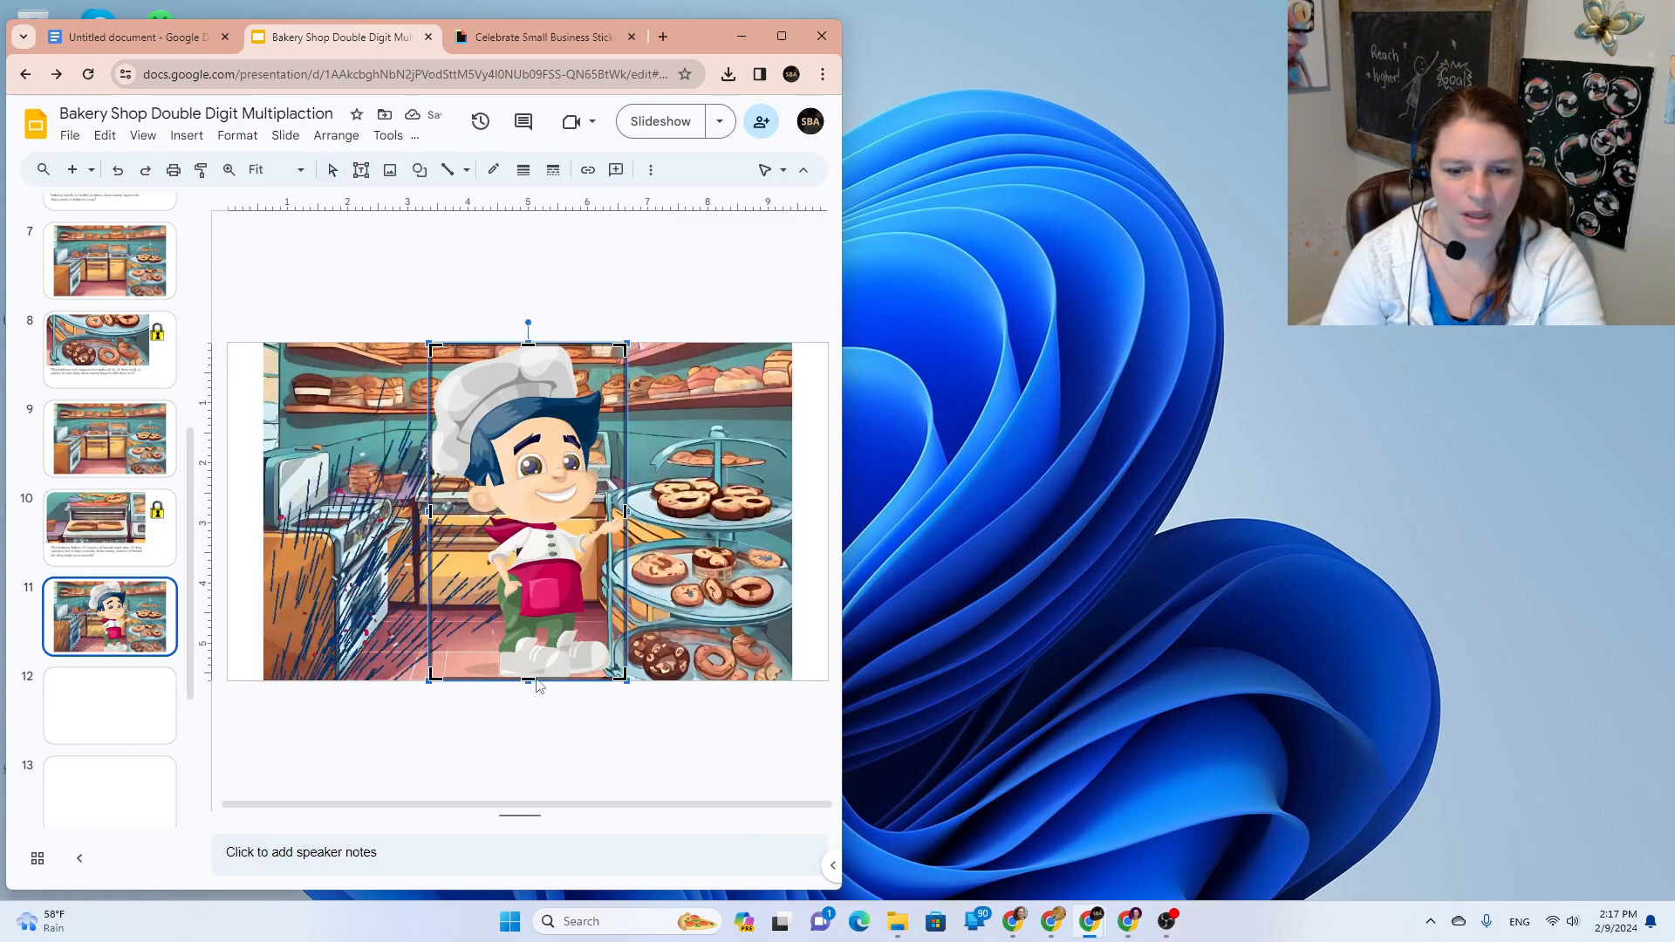
{"action": "left_click_drag", "start_coordinate": [554, 581], "coordinate": [526, 612]}
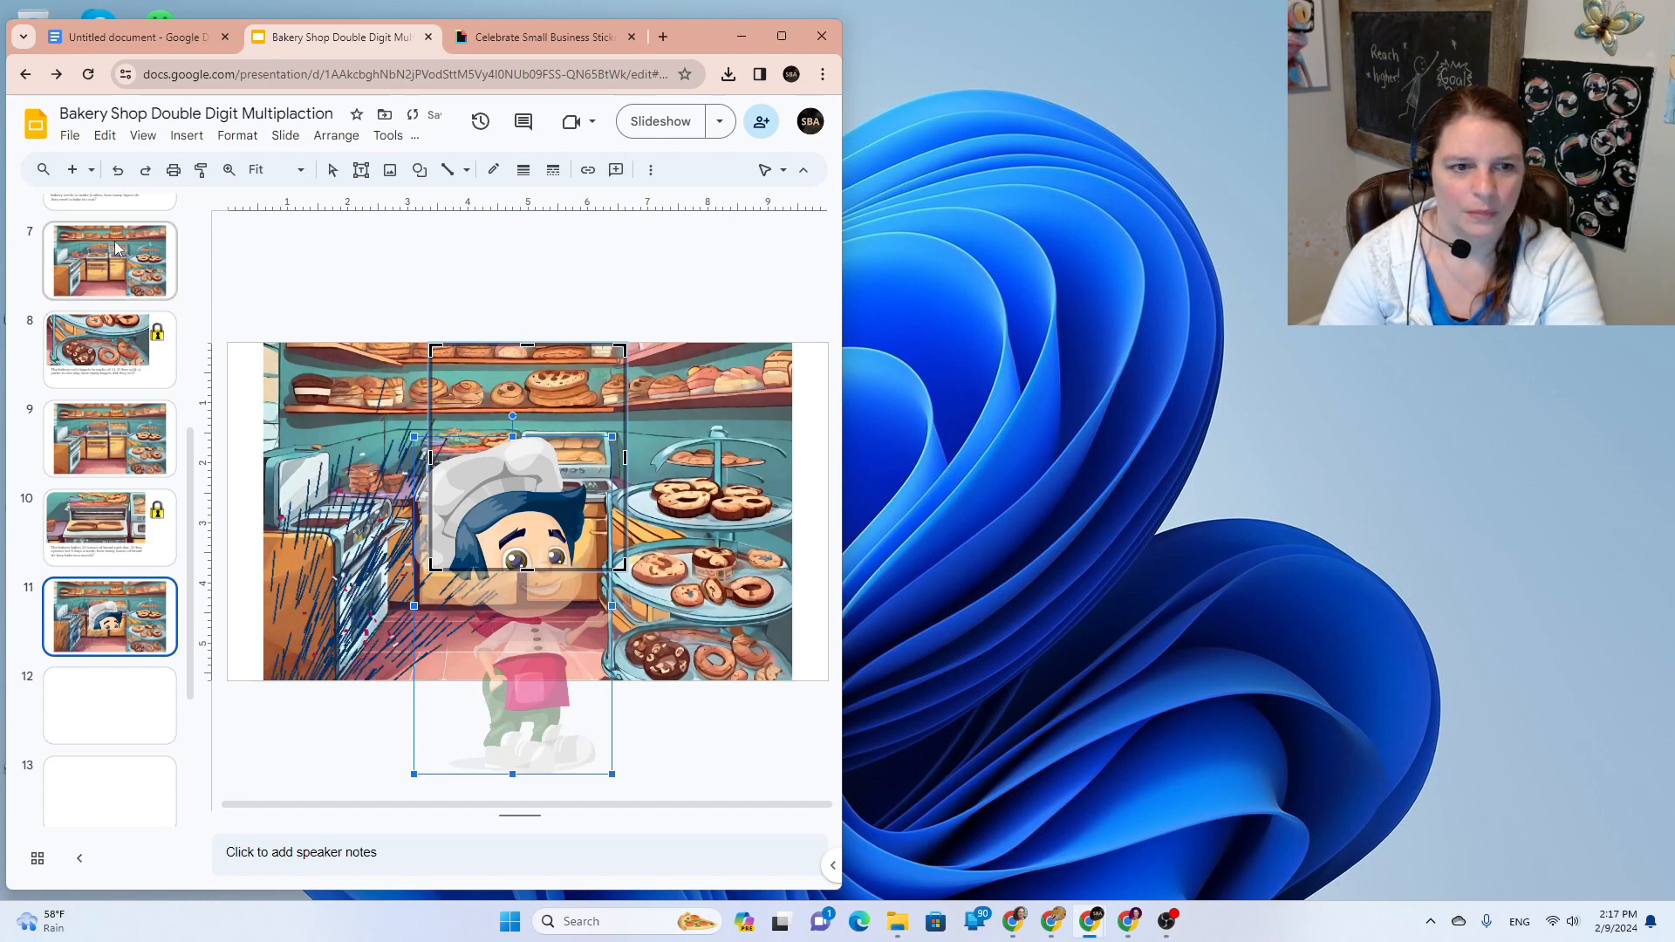
{"action": "left_click", "coordinate": [118, 170]}
{"action": "left_click", "coordinate": [640, 349]}
{"action": "left_click_drag", "start_coordinate": [559, 493], "coordinate": [544, 600]}
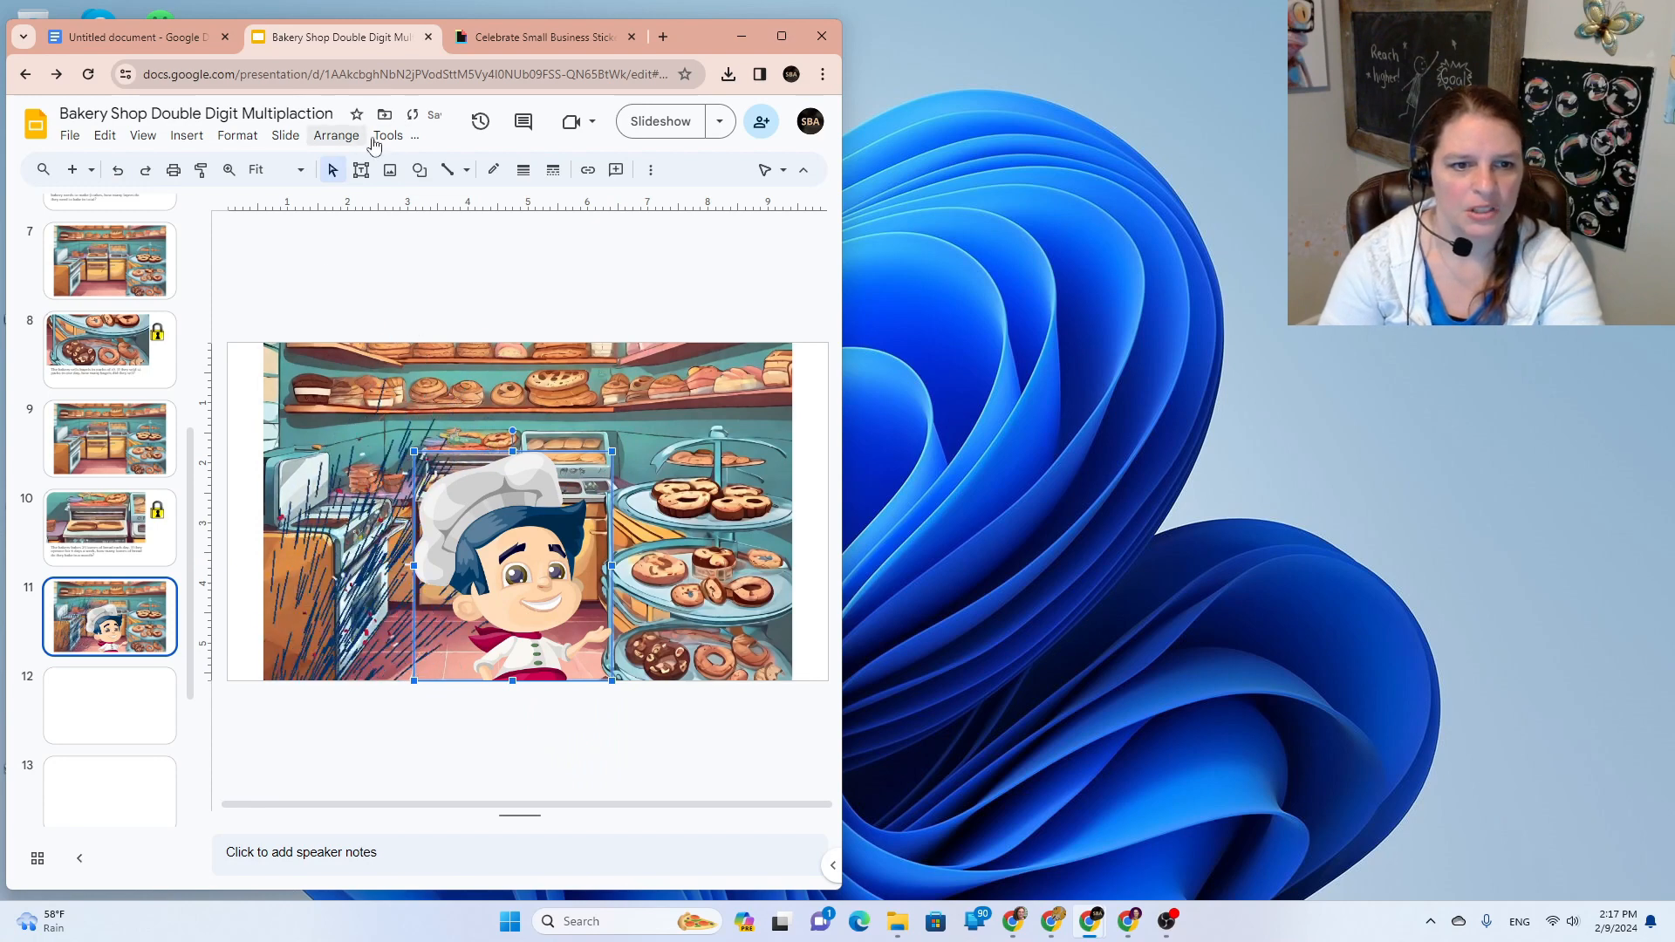
Step: Animate the chef picture to Fly in from bottom, starting With previous
{"action": "left_click", "coordinate": [187, 136]}
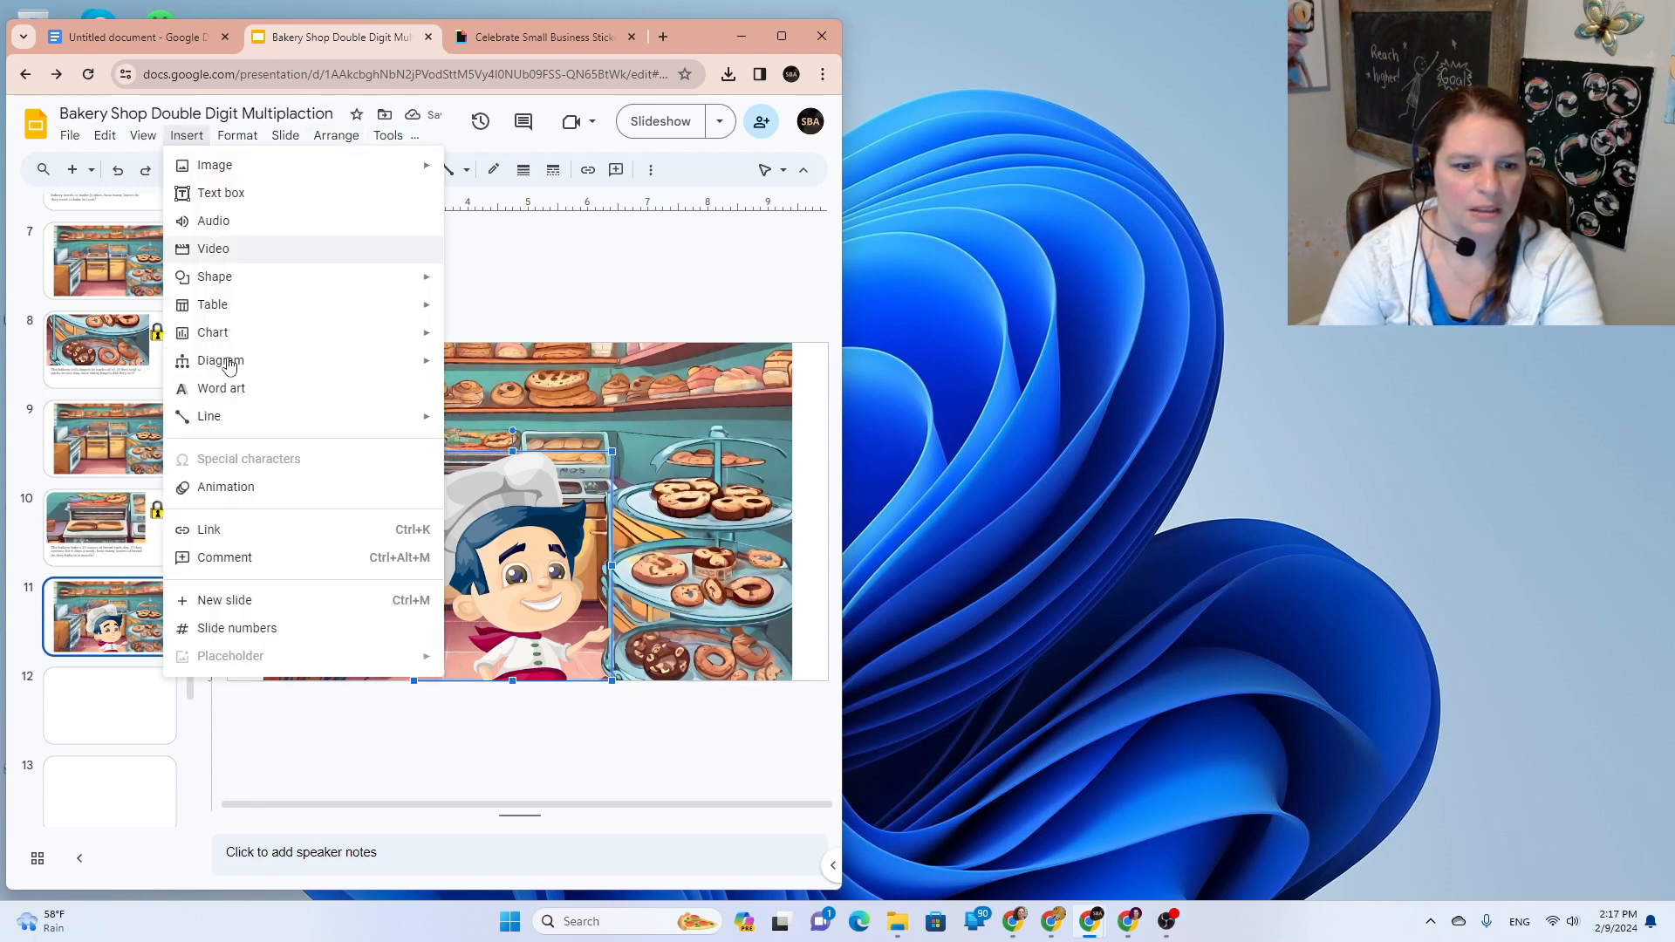
{"action": "left_click", "coordinate": [262, 486]}
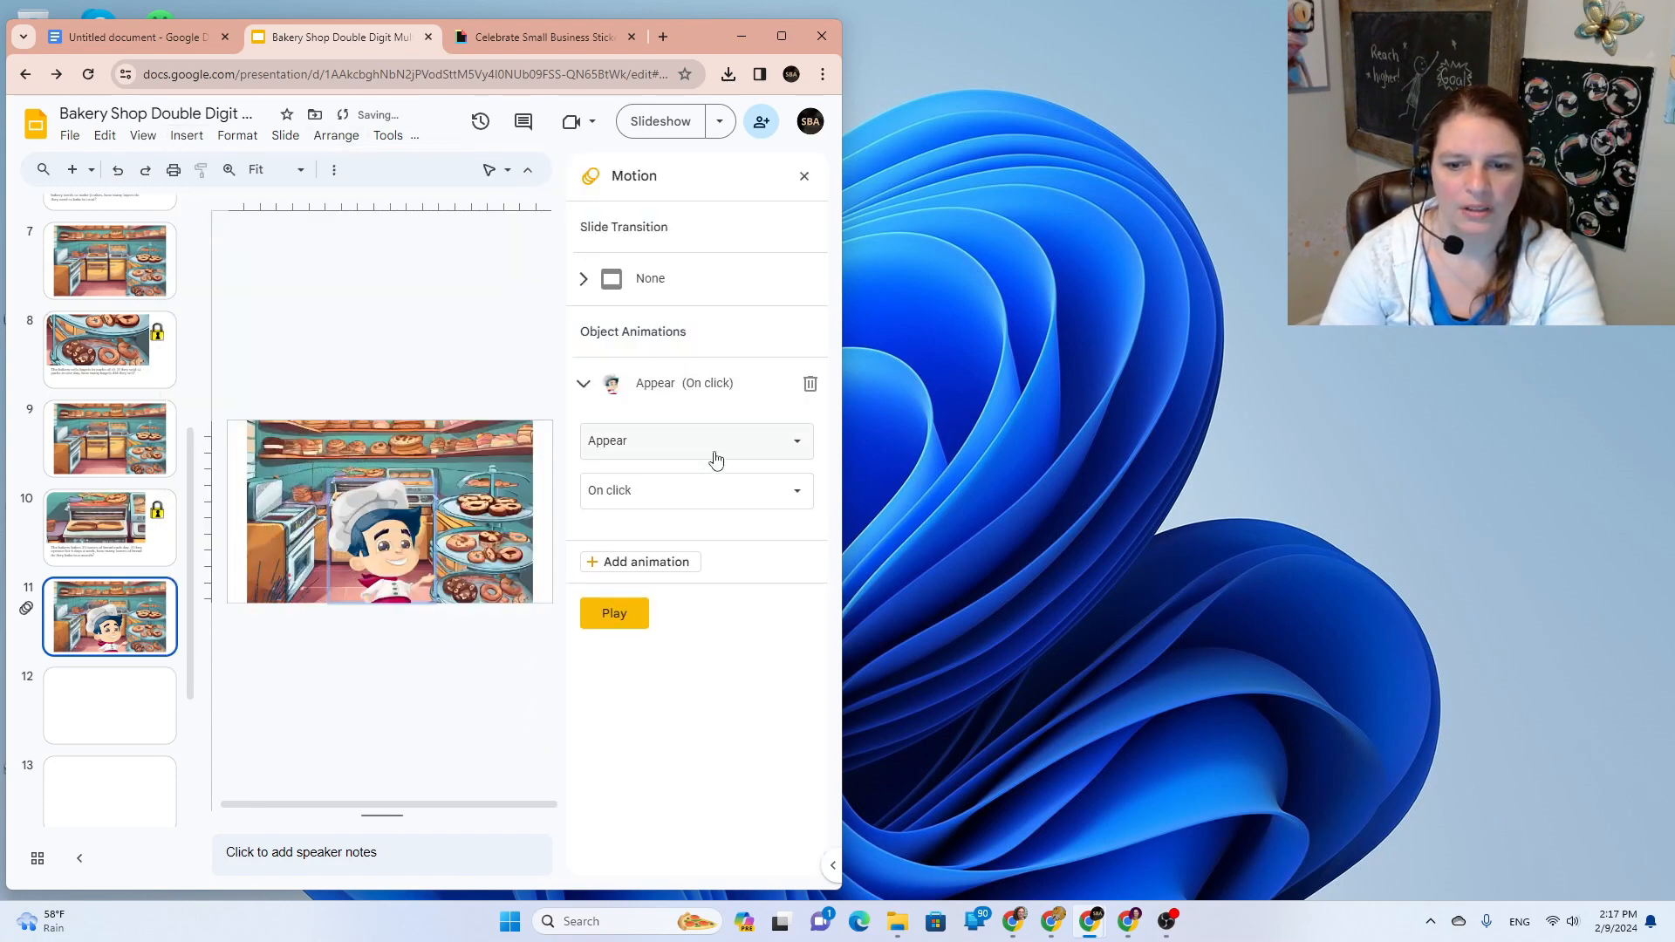
{"action": "left_click", "coordinate": [715, 460]}
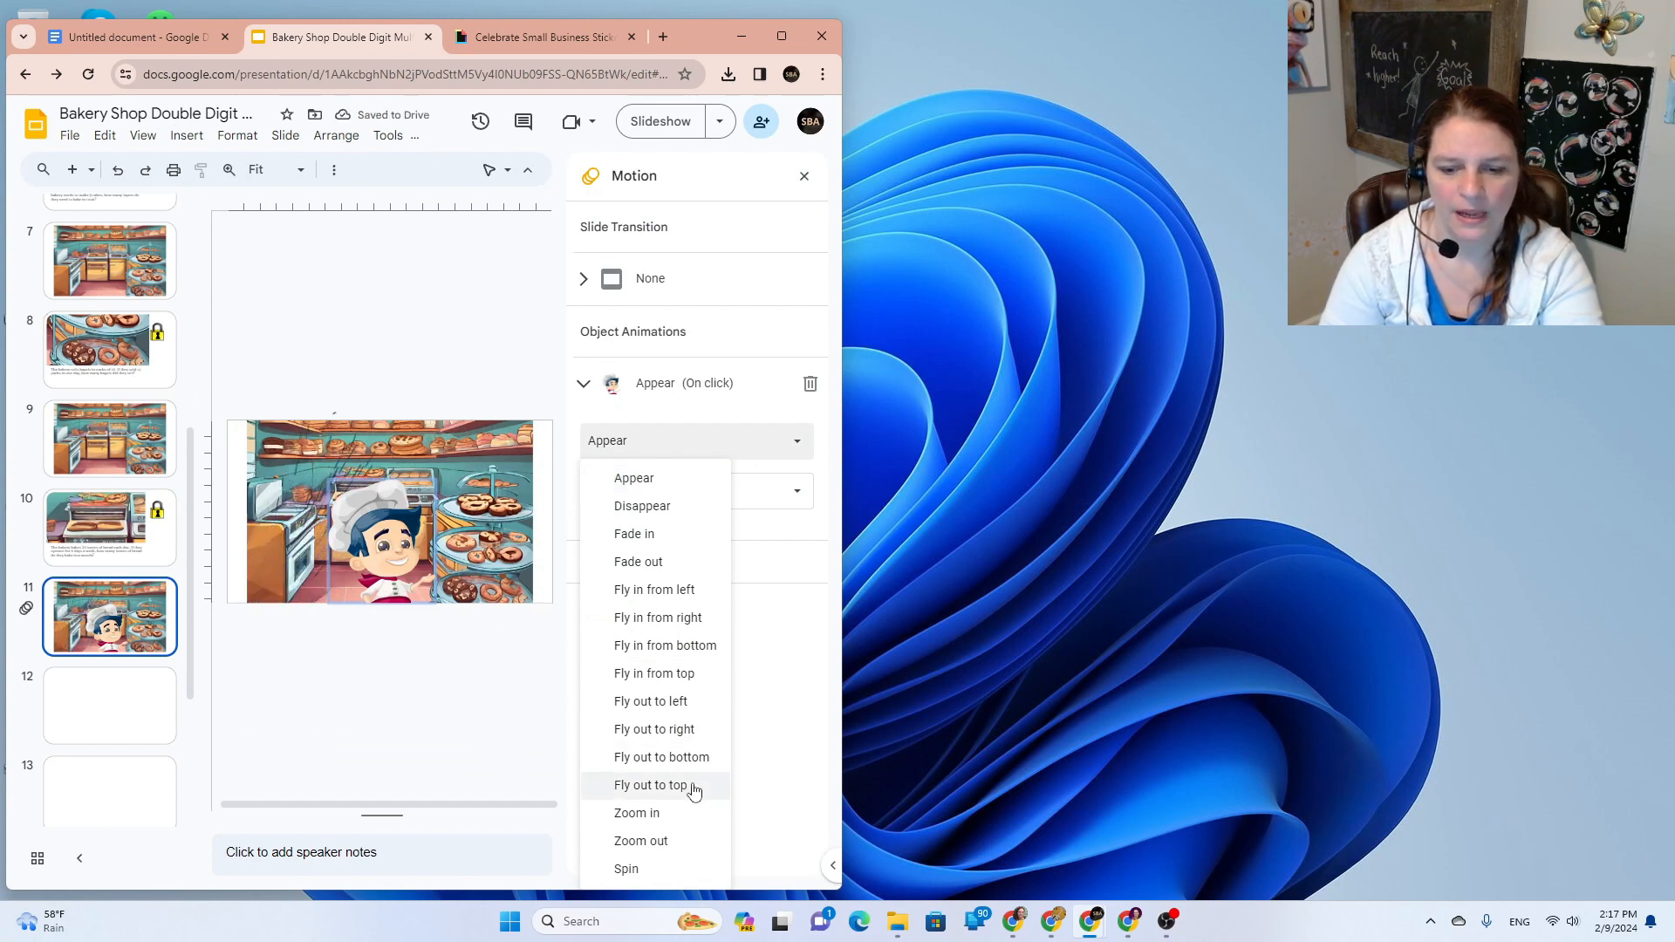
{"action": "left_click", "coordinate": [692, 645]}
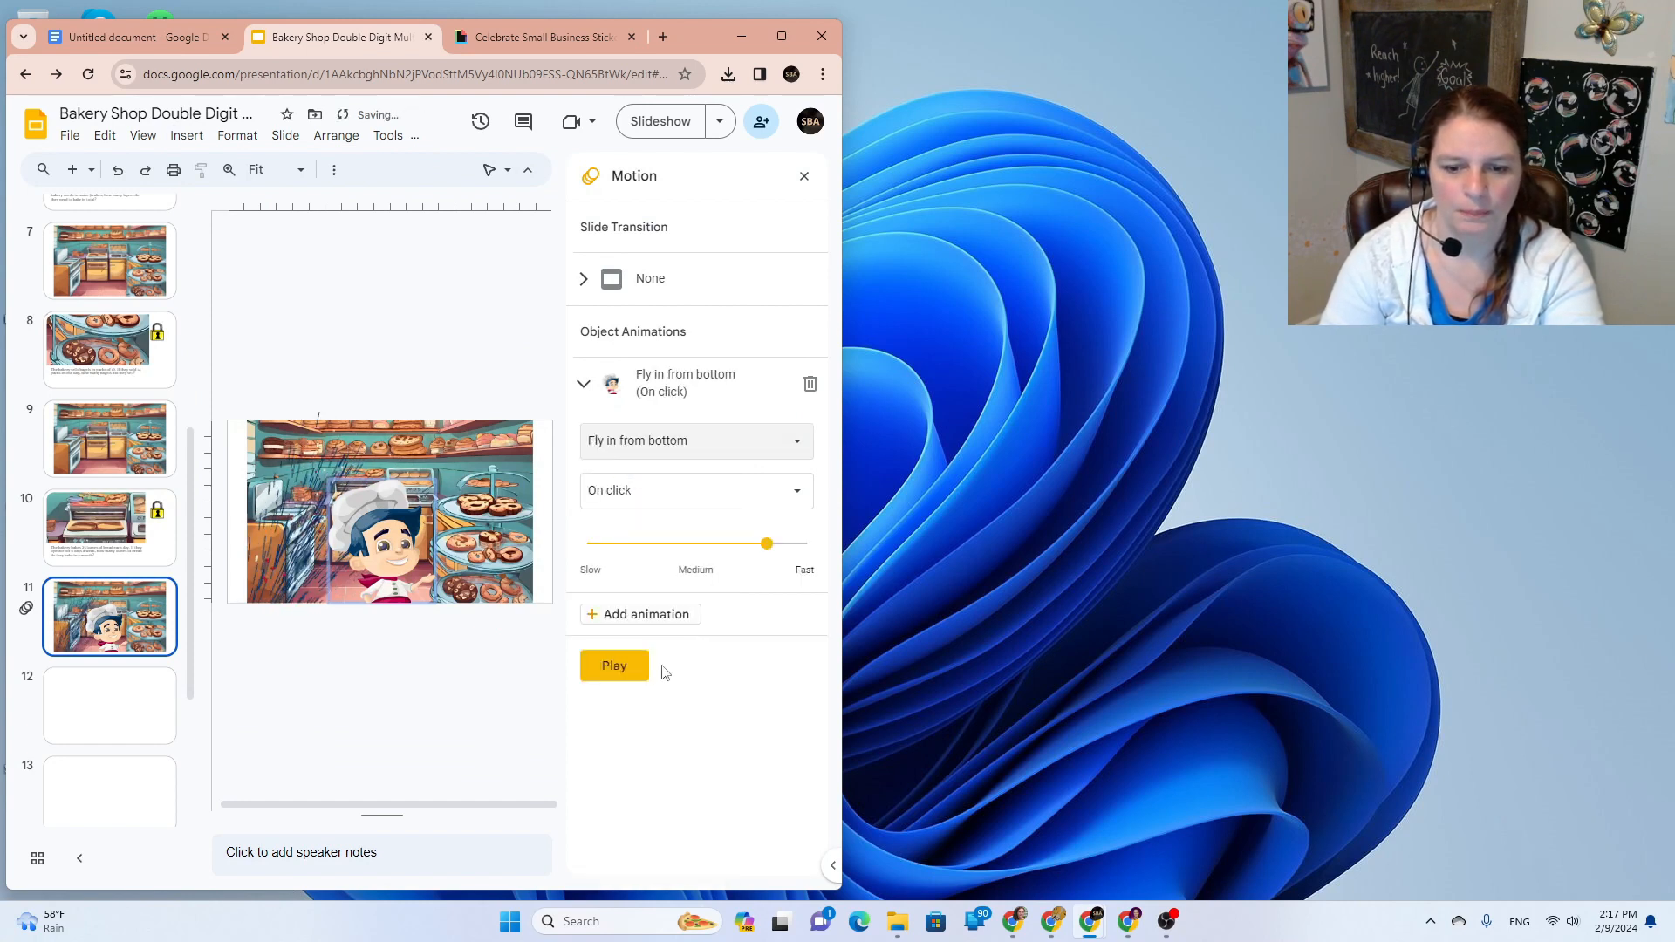
{"action": "left_click", "coordinate": [676, 495]}
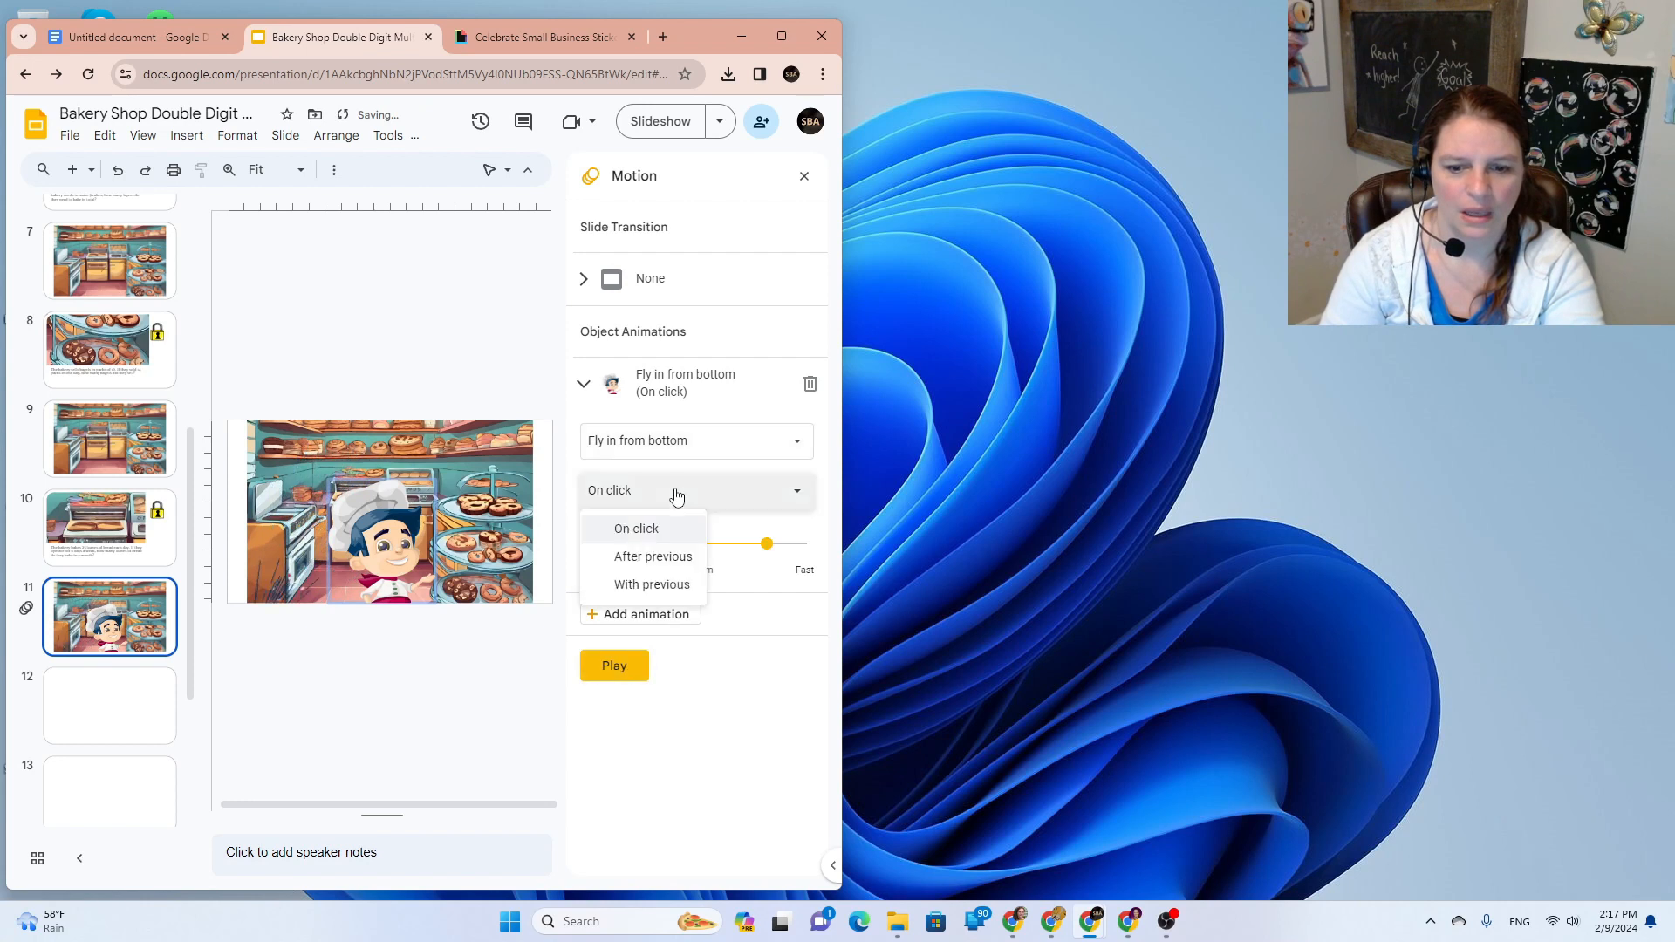
{"action": "left_click", "coordinate": [687, 585]}
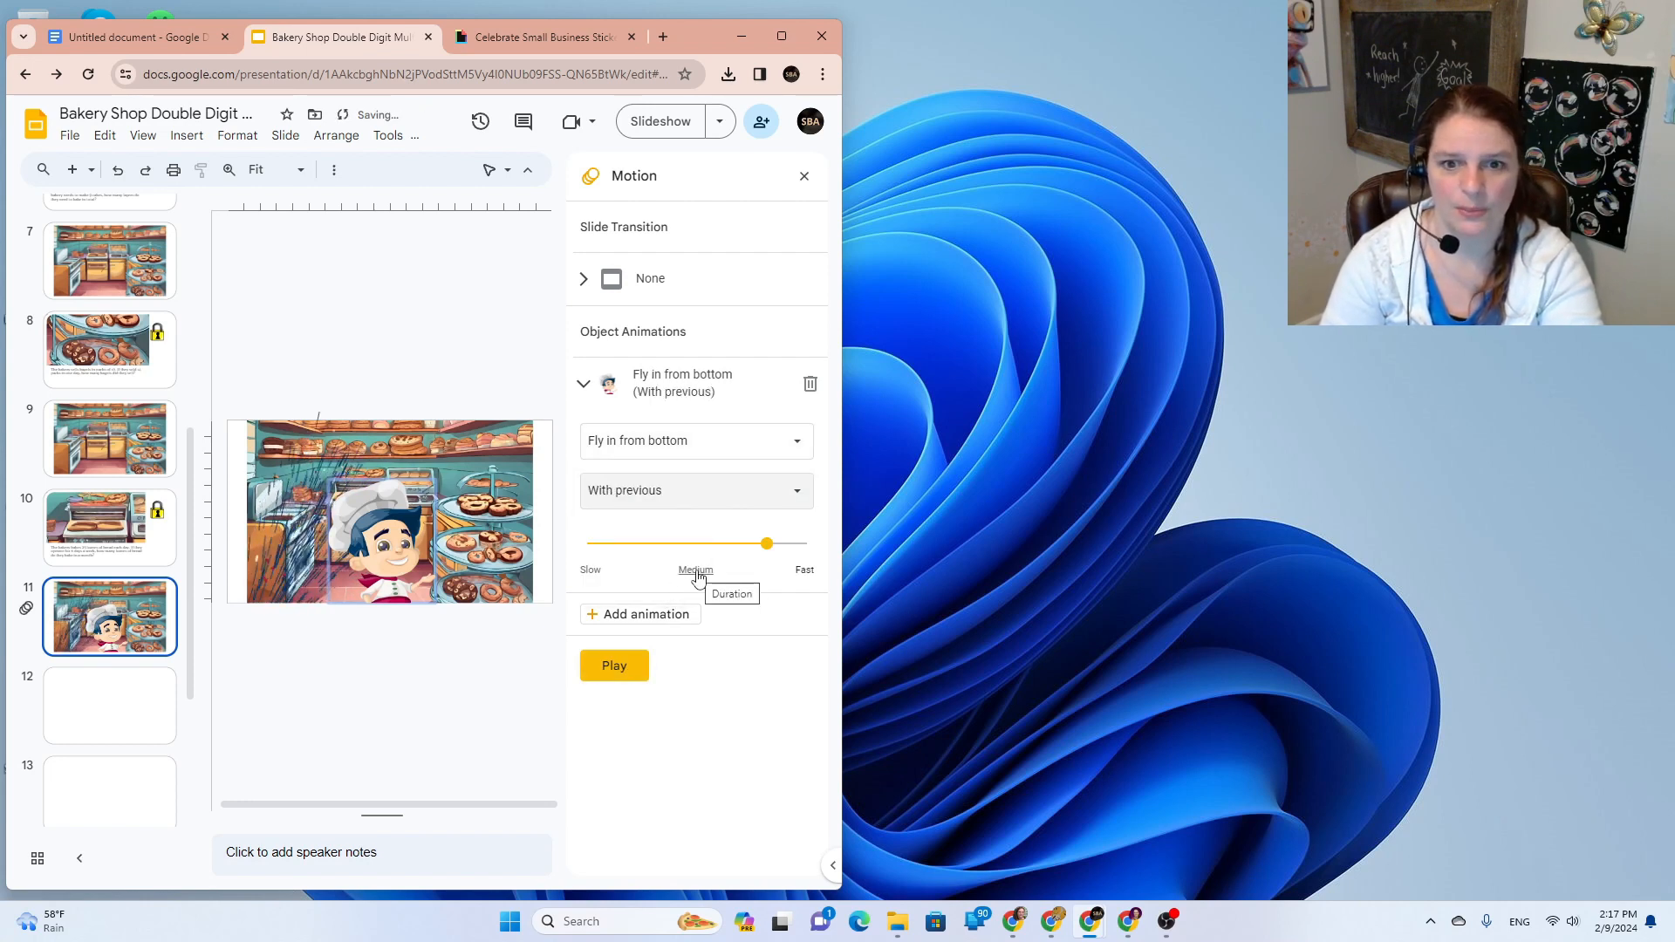
Step: Preview the animation and slow its speed slightly toward Medium
{"action": "left_click", "coordinate": [625, 665]}
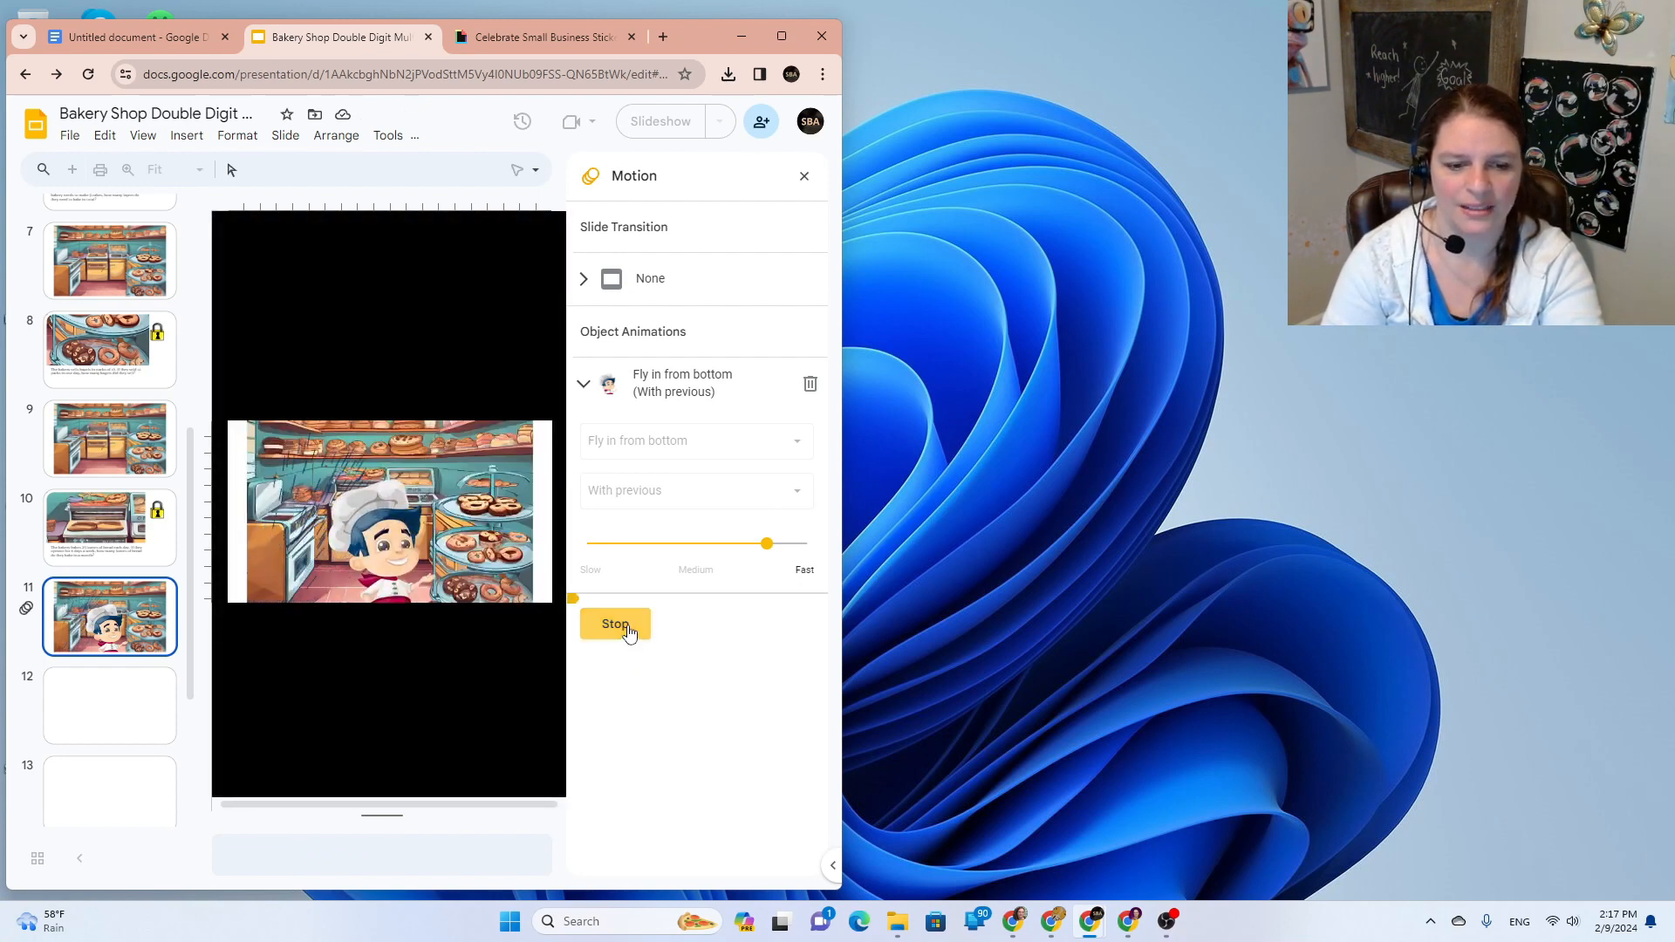
{"action": "left_click", "coordinate": [628, 630]}
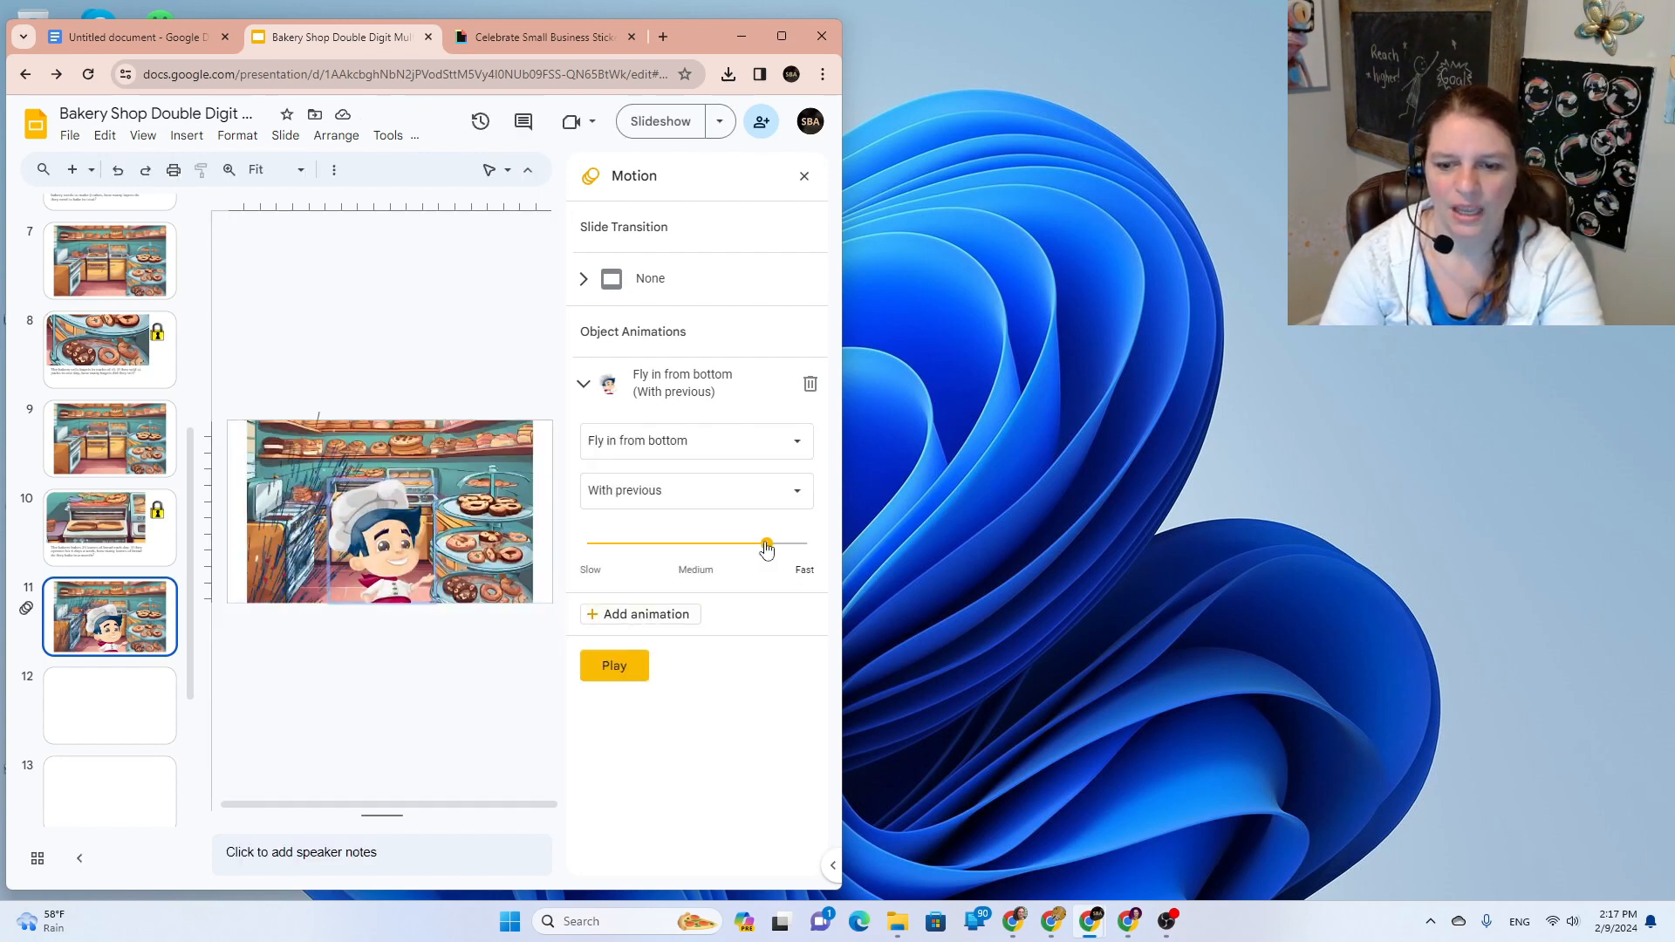
{"action": "left_click_drag", "start_coordinate": [761, 545], "coordinate": [744, 546]}
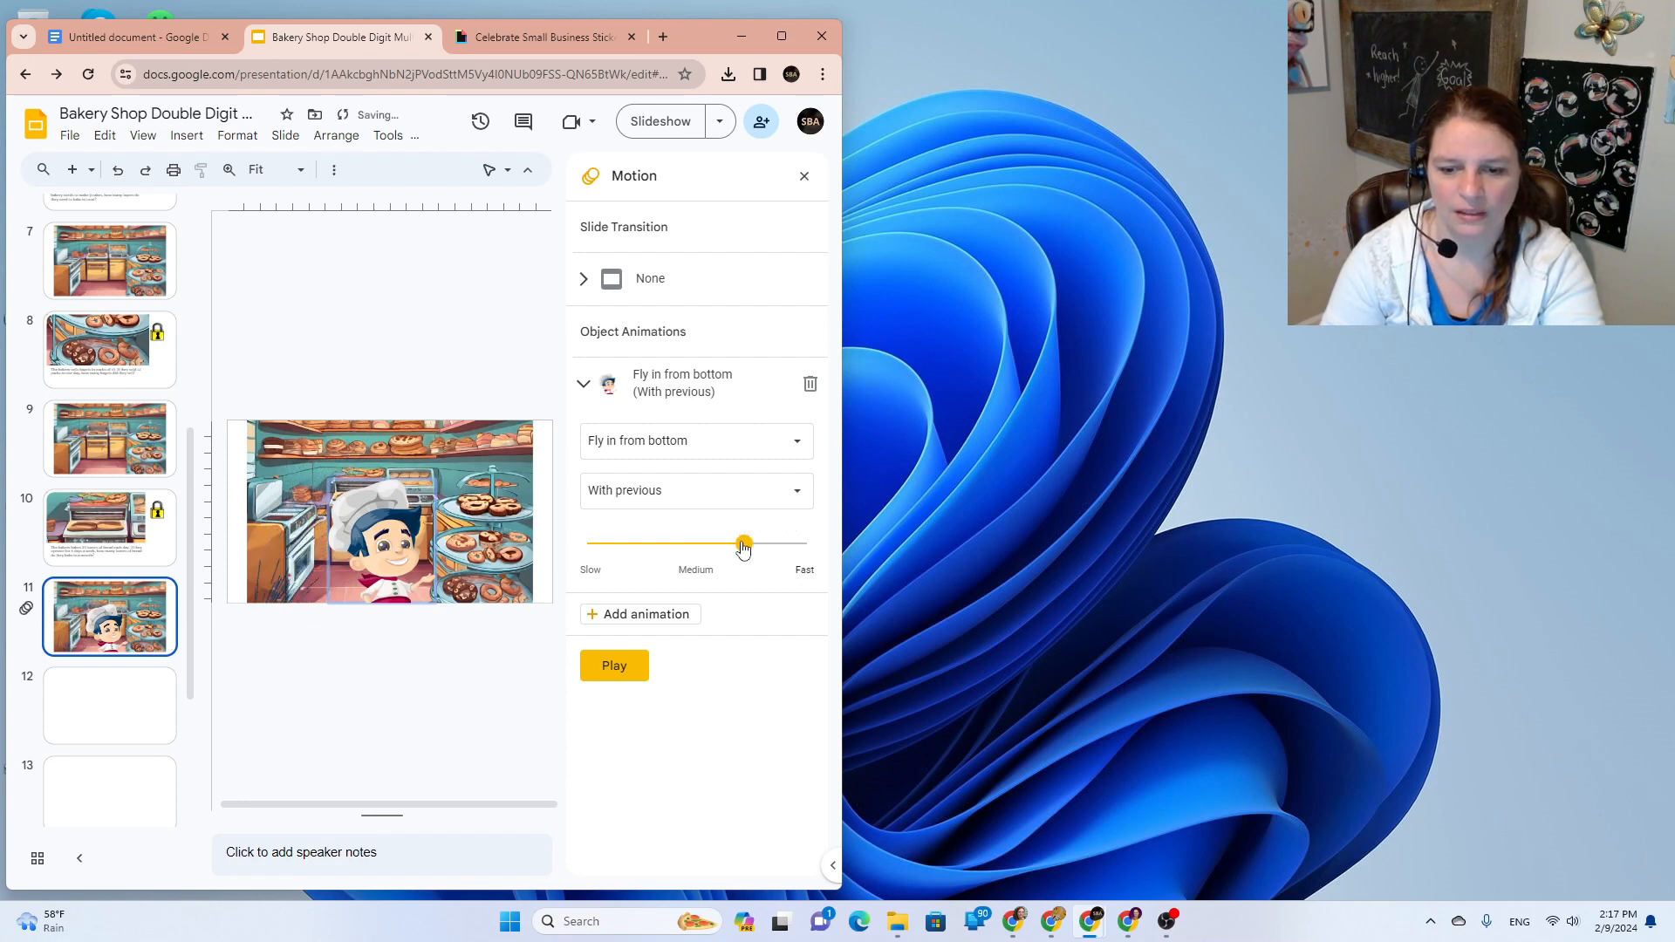
{"action": "left_click", "coordinate": [617, 674]}
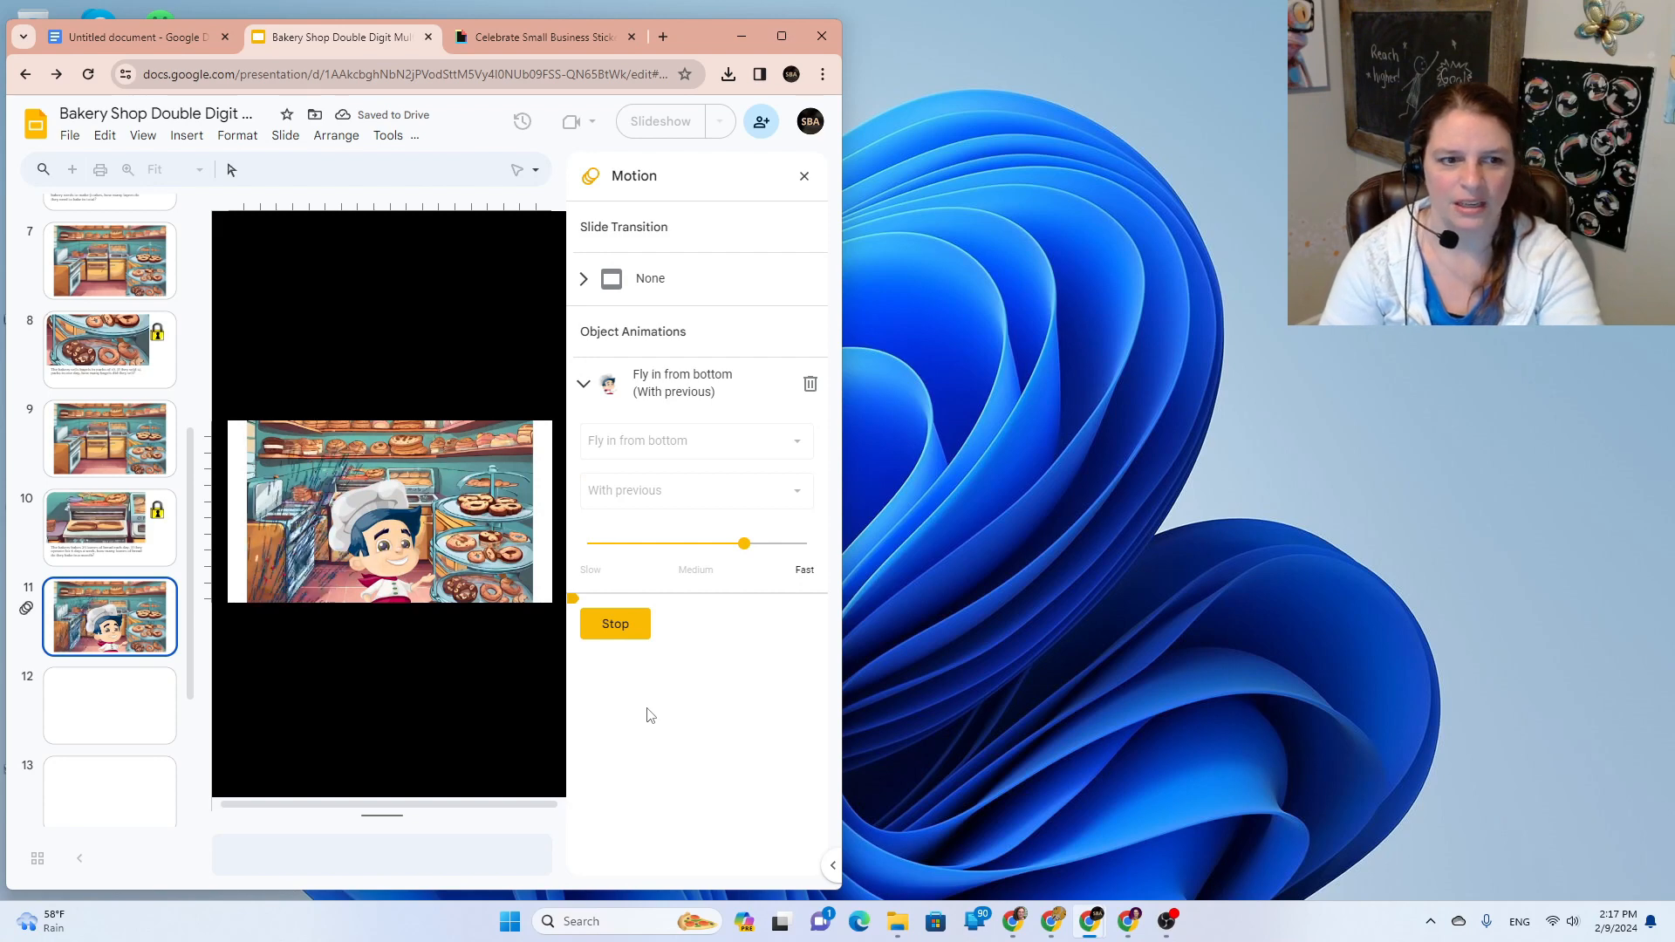
{"action": "scroll", "coordinate": [63, 559], "scroll_direction": "up", "scroll_amount": 4}
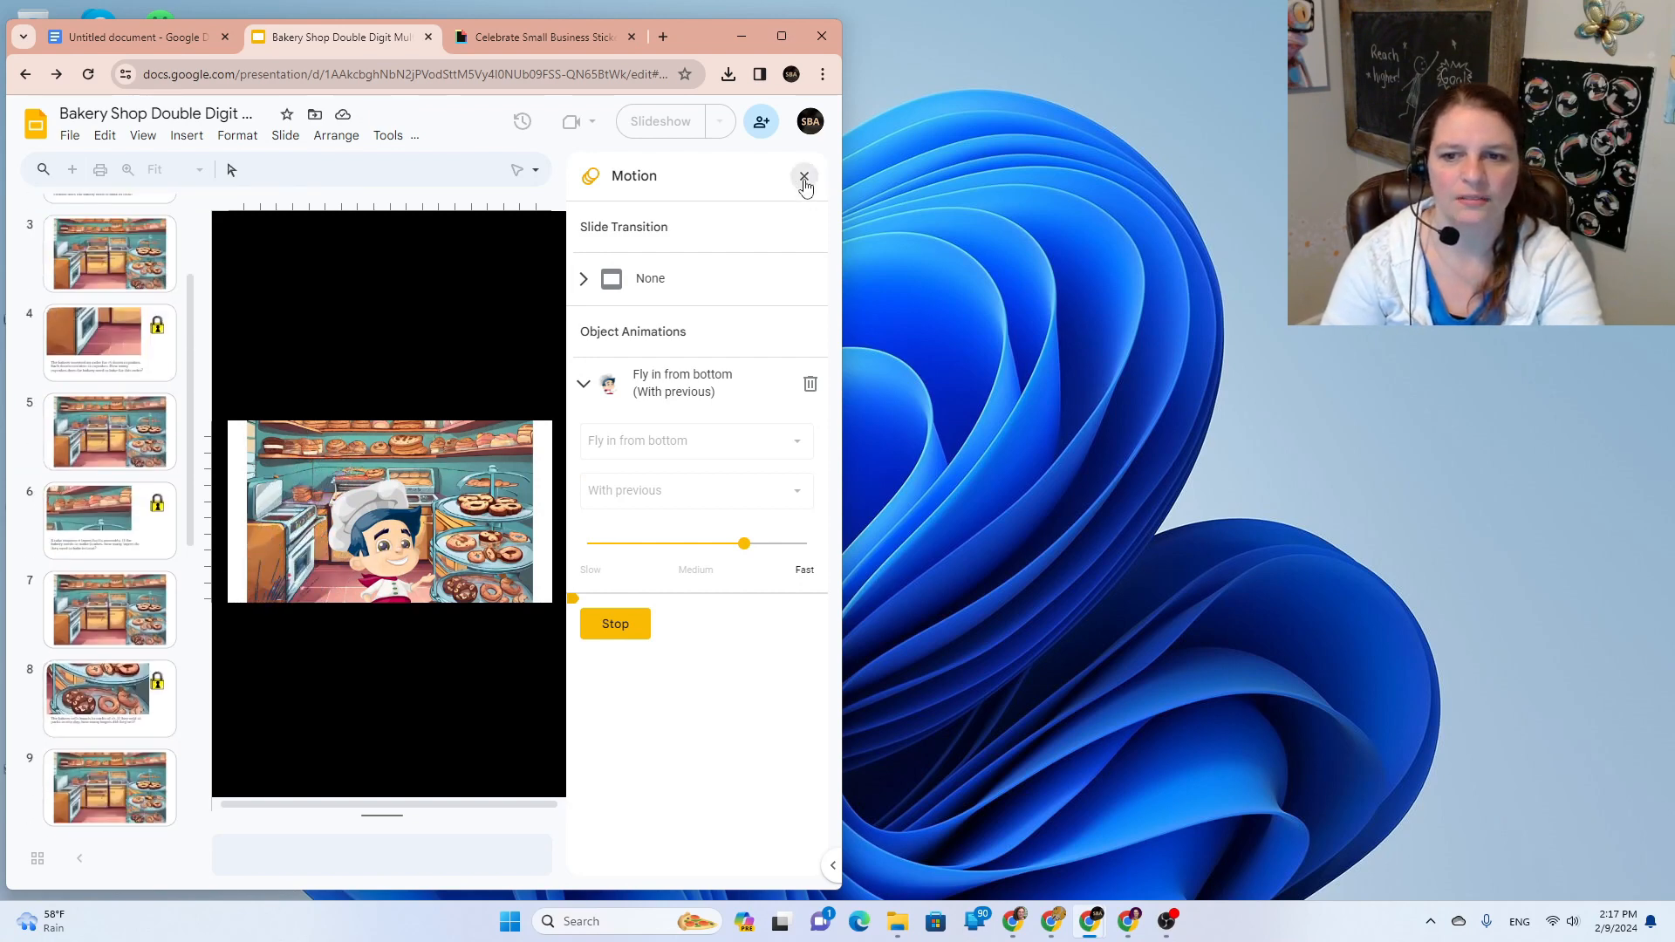
Step: Close the Motion panel, select slide 1, maximize the browser and start the full-screen slideshow
{"action": "left_click", "coordinate": [805, 179]}
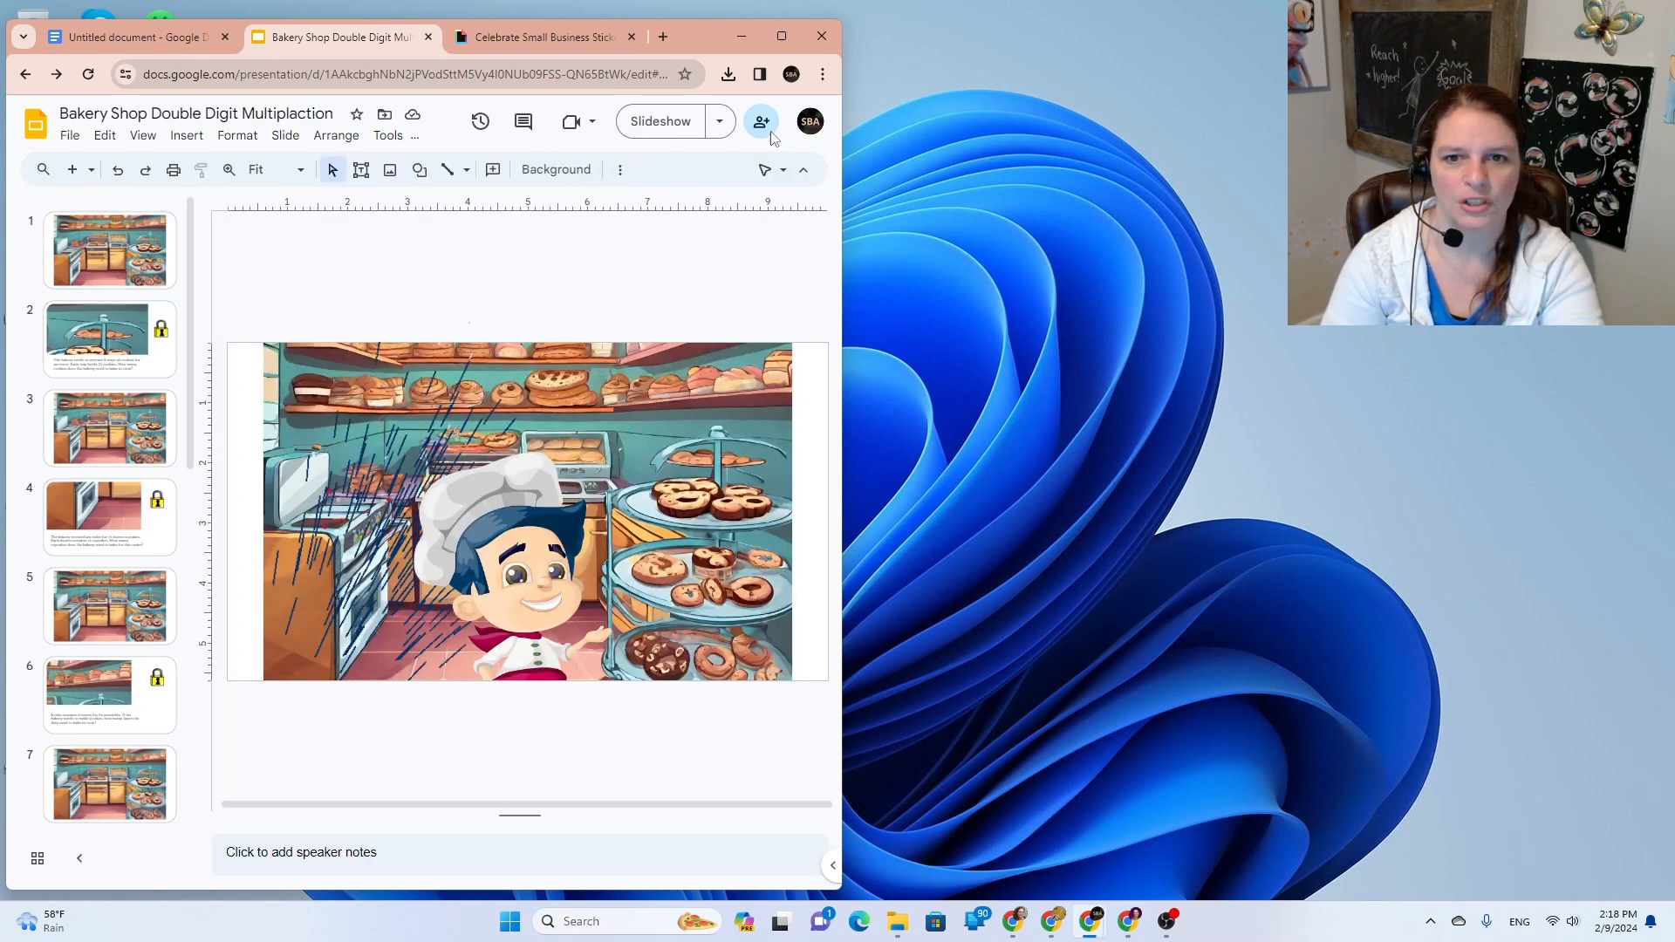
{"action": "left_click", "coordinate": [111, 270]}
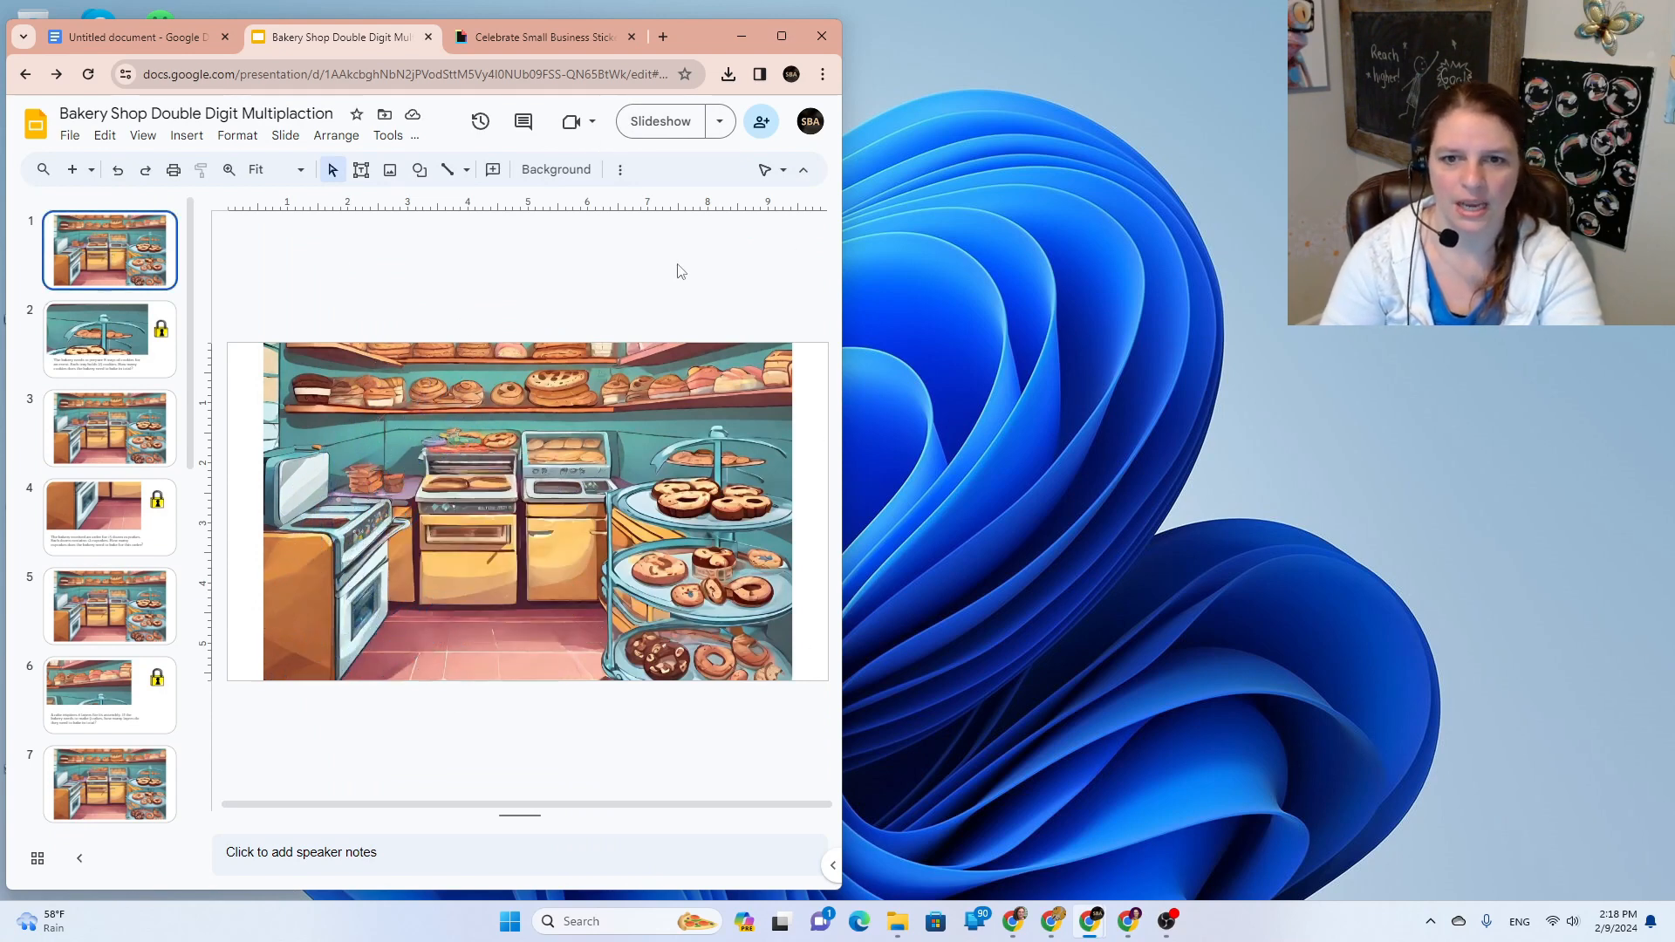
{"action": "left_click", "coordinate": [661, 124]}
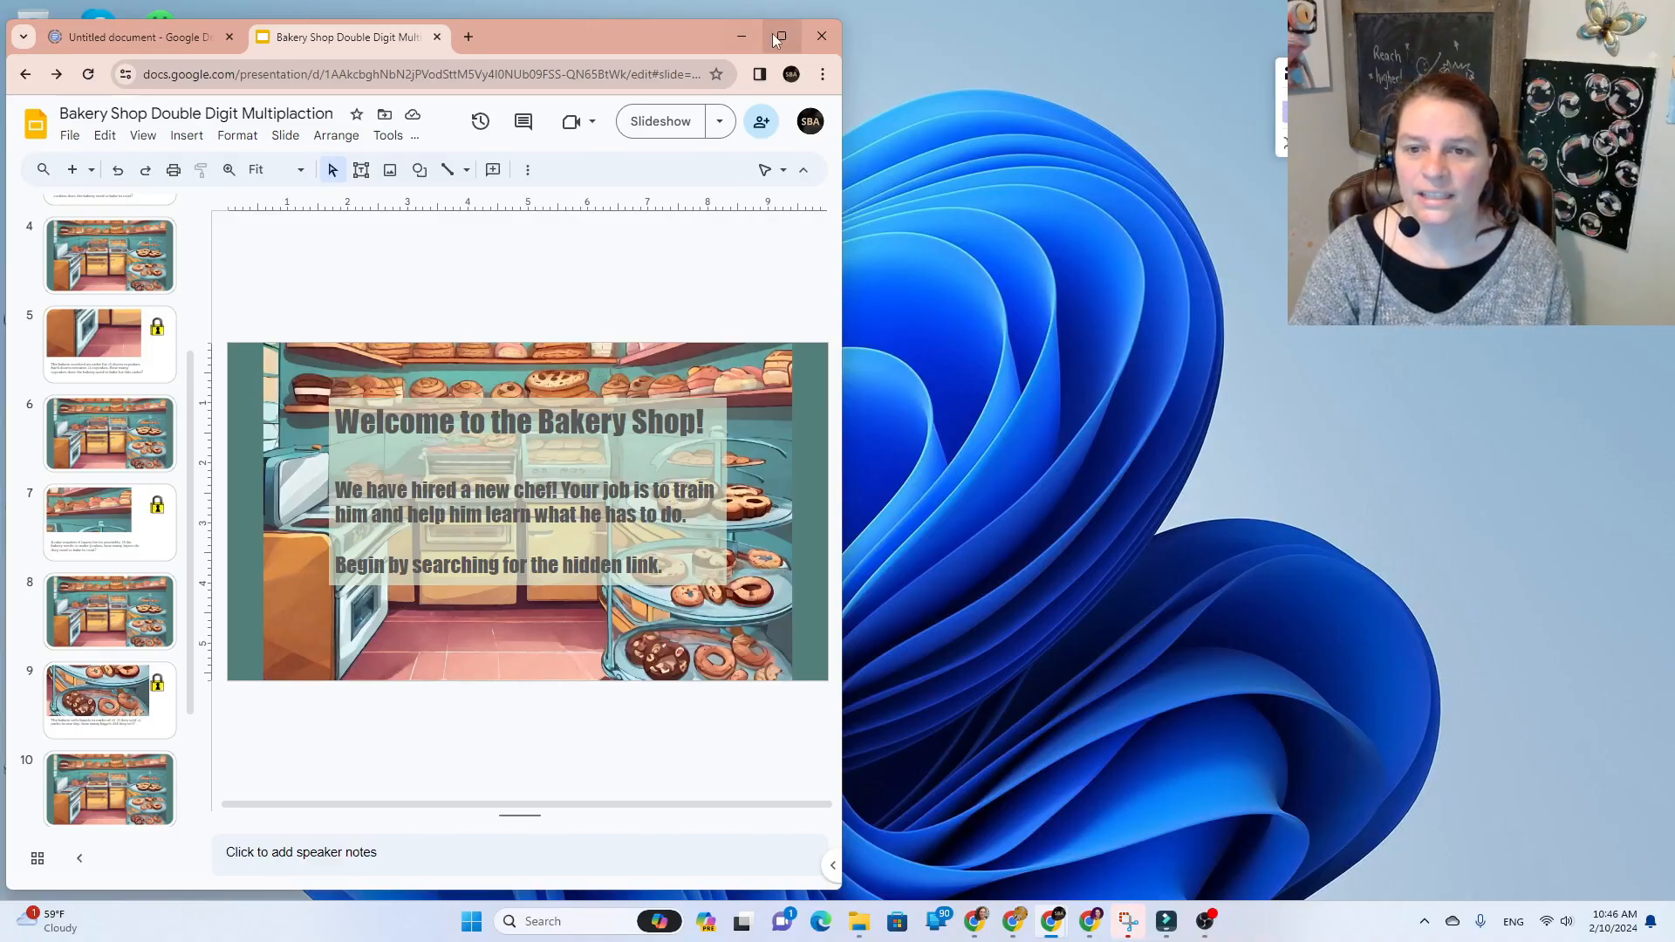
{"action": "left_click", "coordinate": [774, 37]}
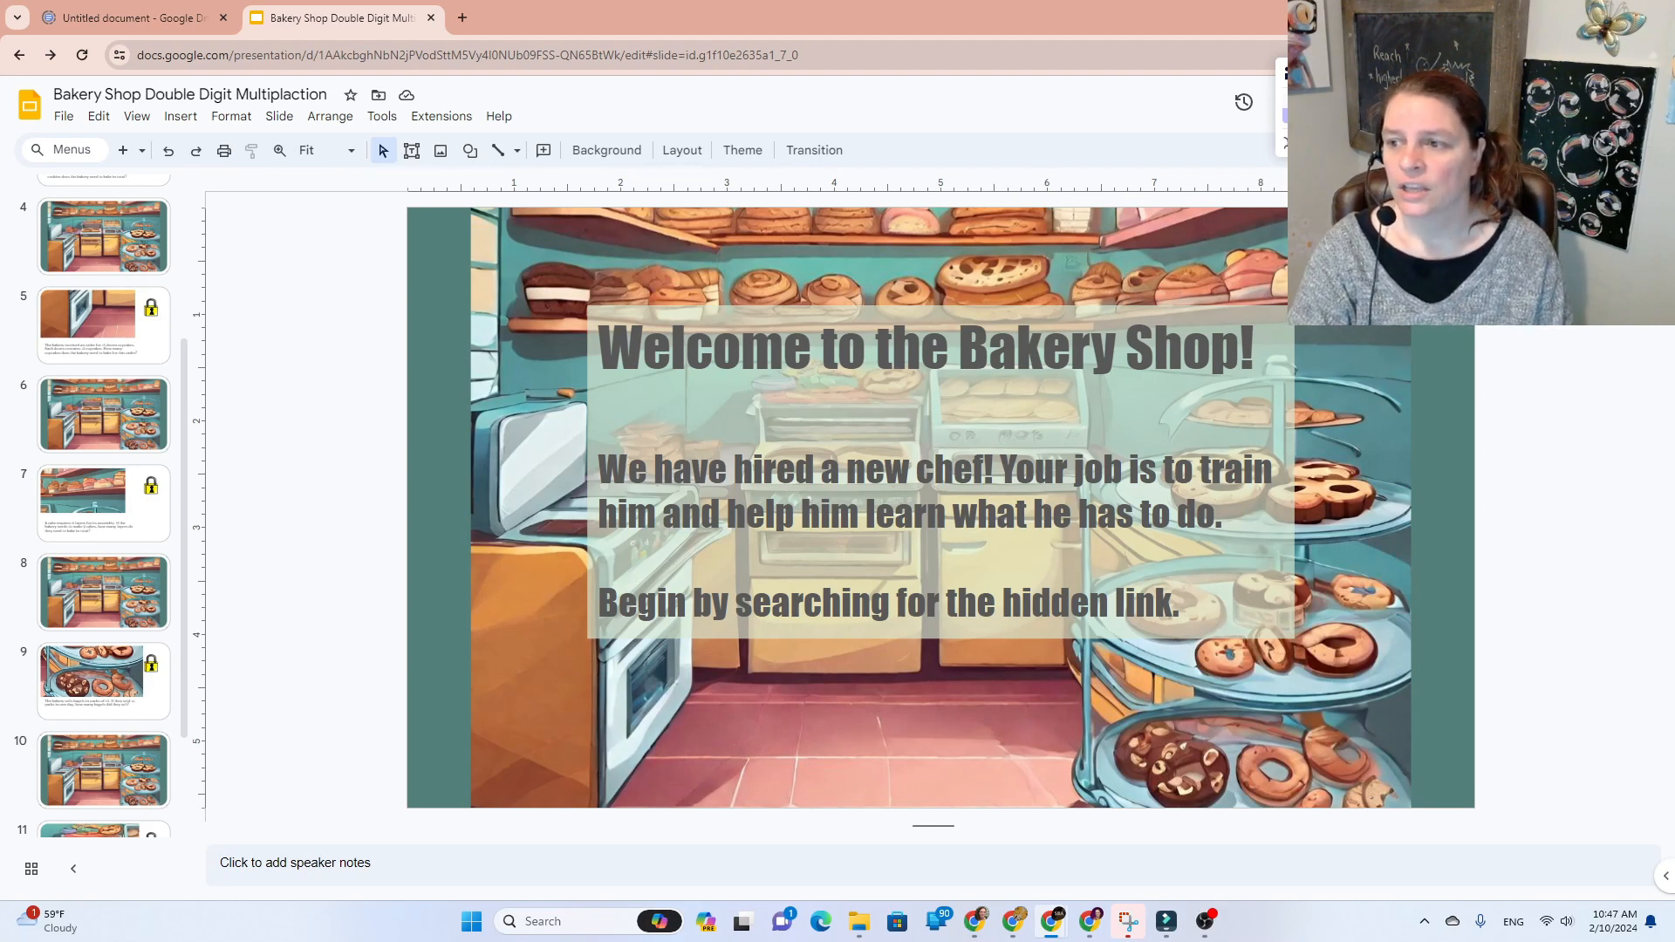
{"action": "left_click", "coordinate": [1419, 102]}
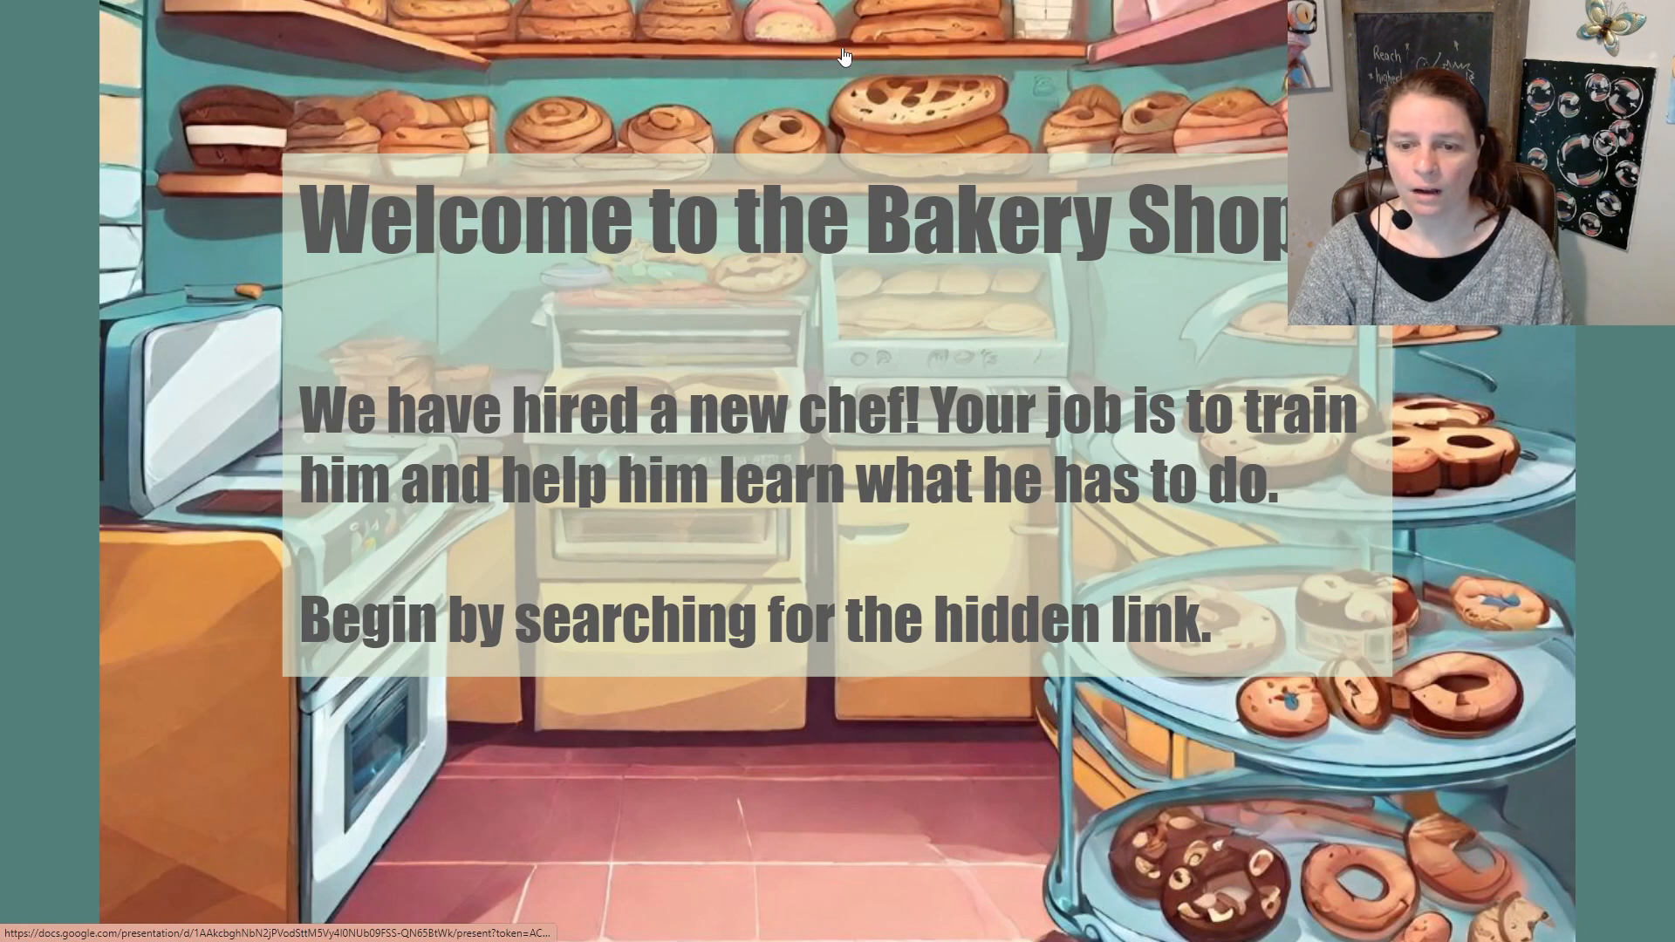
Step: Follow the welcome slide's hidden link and the bakery picture link, then open the cookie question's lock
{"action": "left_click", "coordinate": [809, 761]}
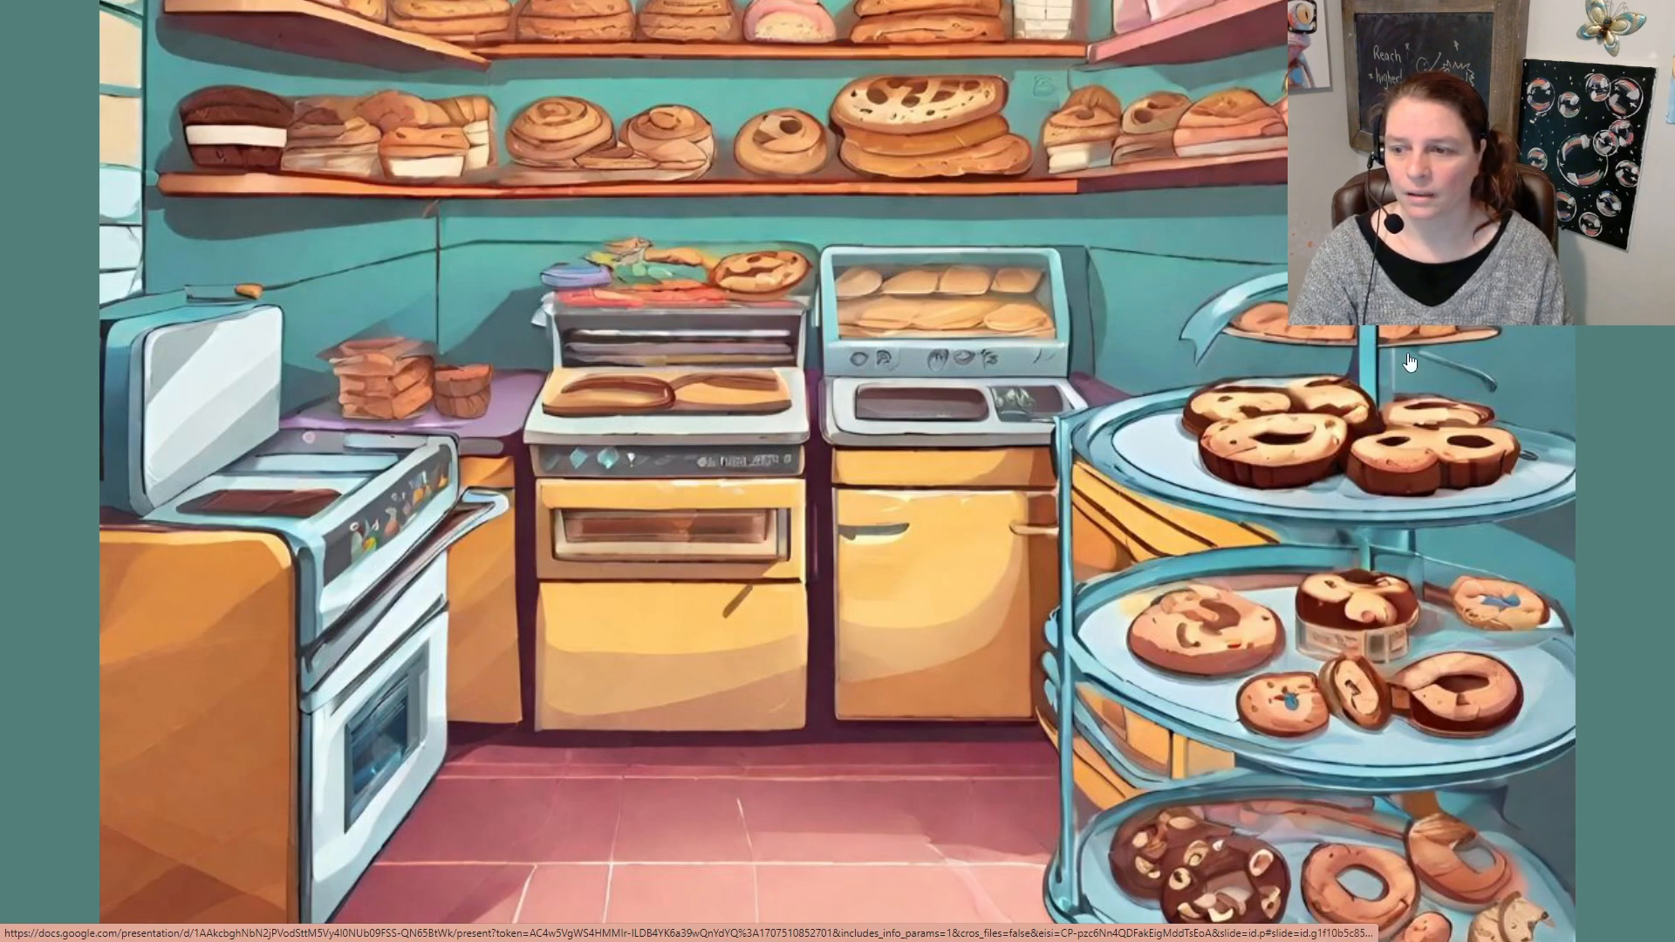
{"action": "left_click", "coordinate": [1372, 340]}
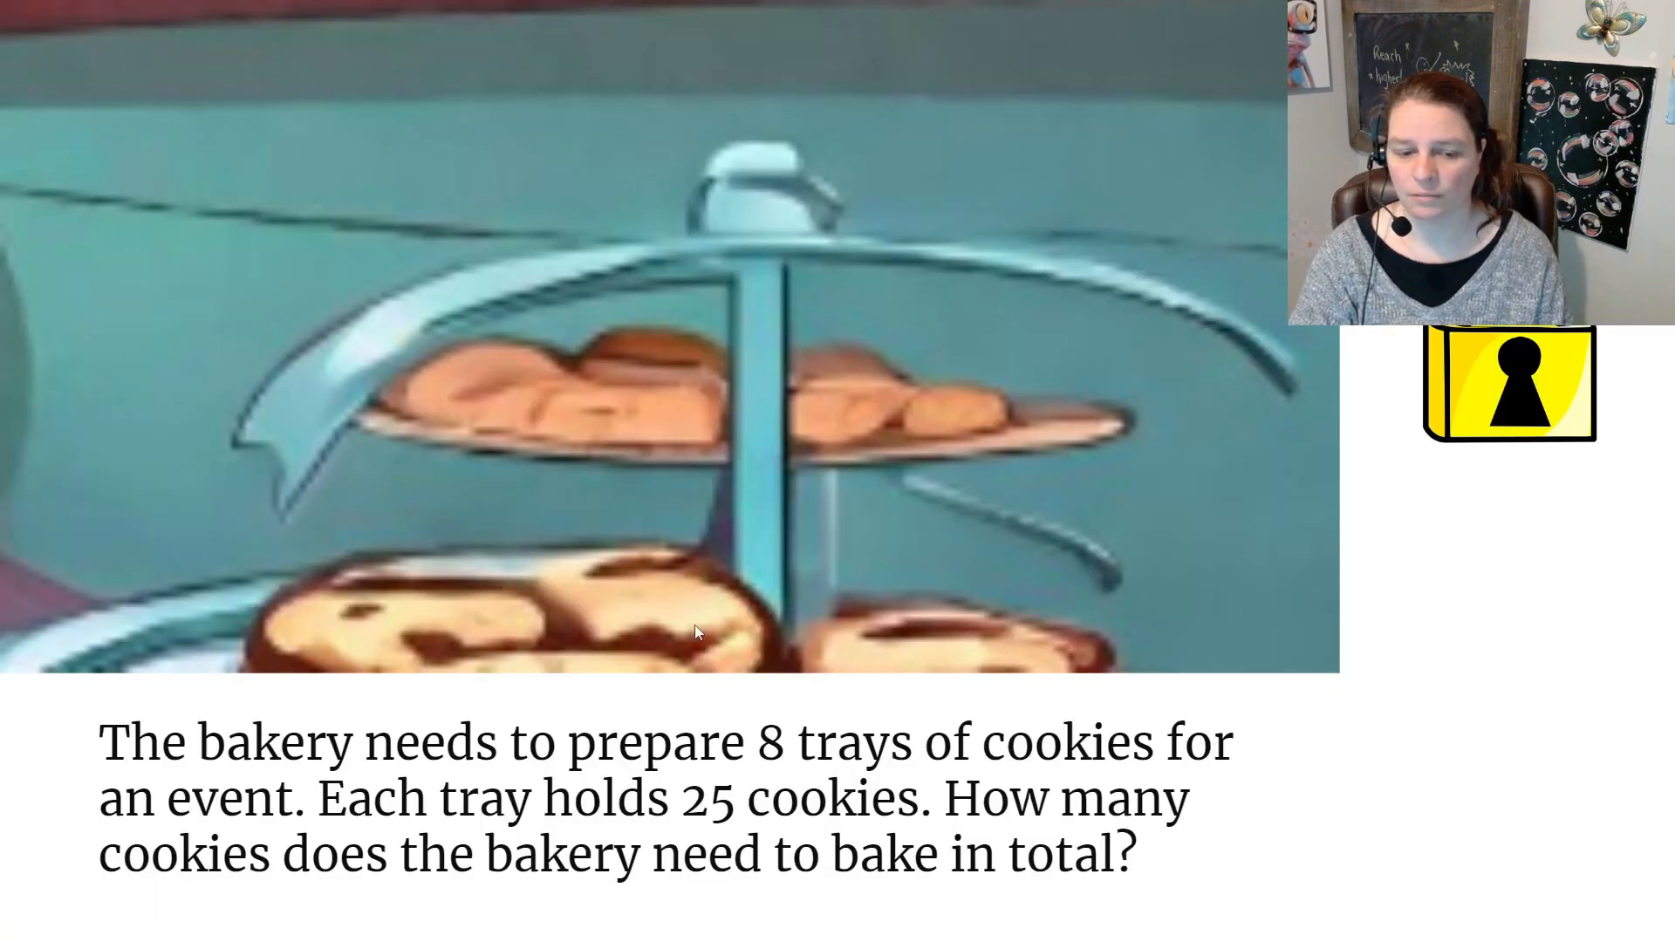
{"action": "left_click", "coordinate": [1546, 393]}
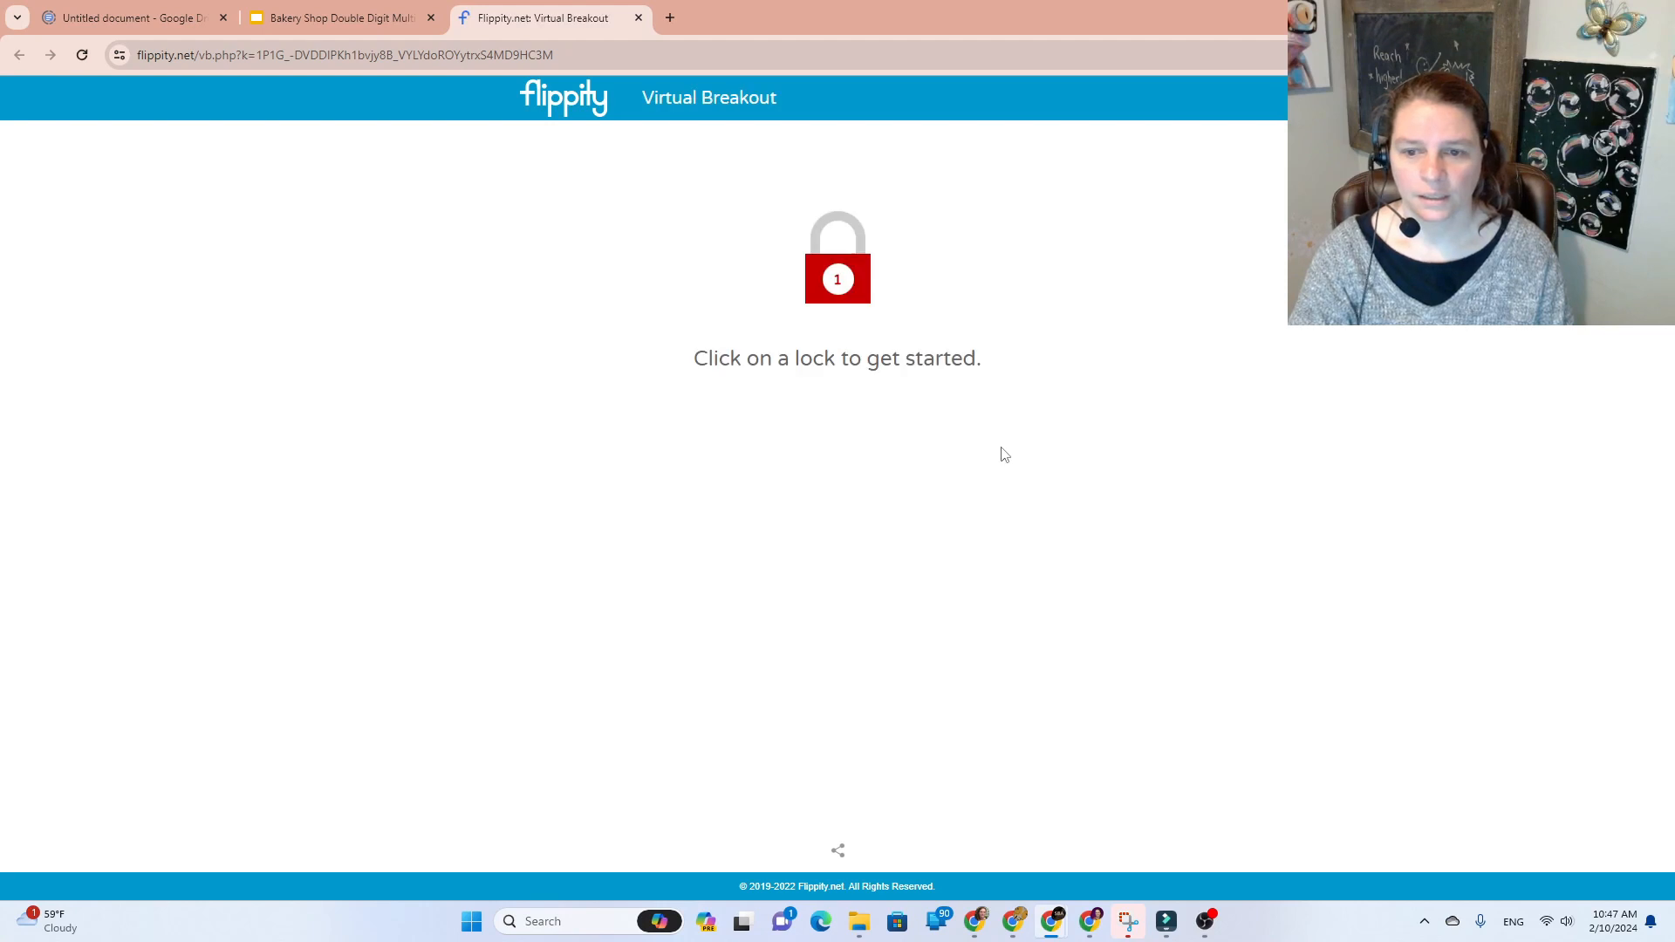
Step: Unlock the cookie lock with '200 cookies' and open its revealed slide link in a new tab
{"action": "left_click", "coordinate": [839, 281]}
{"action": "type", "text": "200 cookies"}
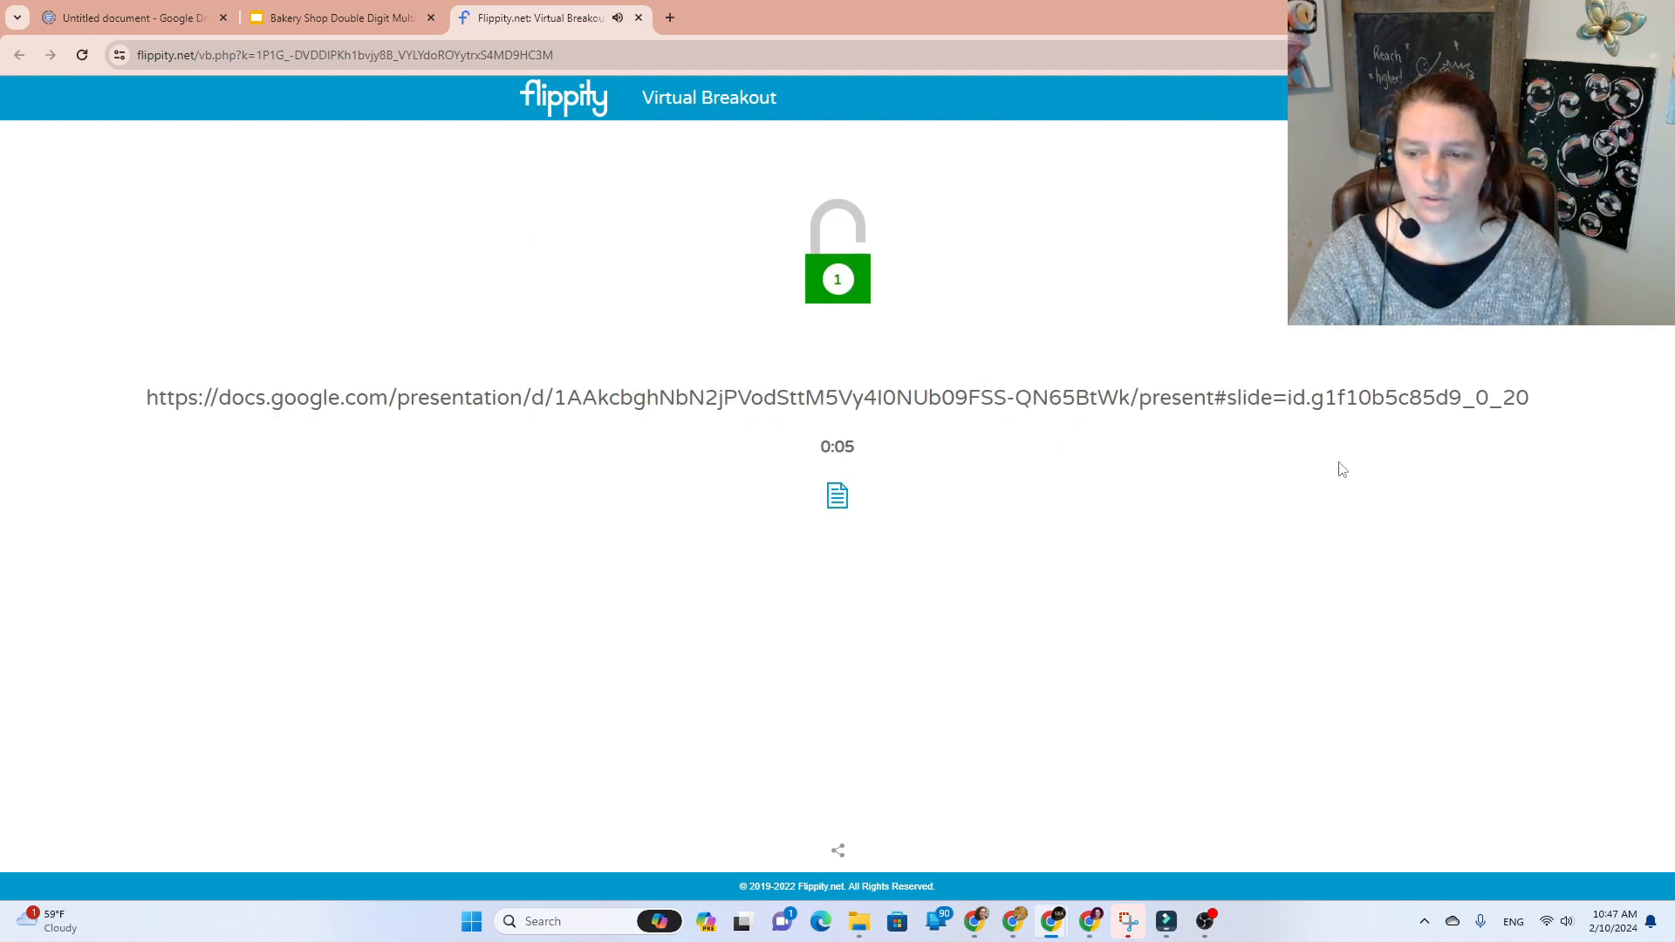
{"action": "left_click_drag", "start_coordinate": [1531, 399], "coordinate": [141, 402]}
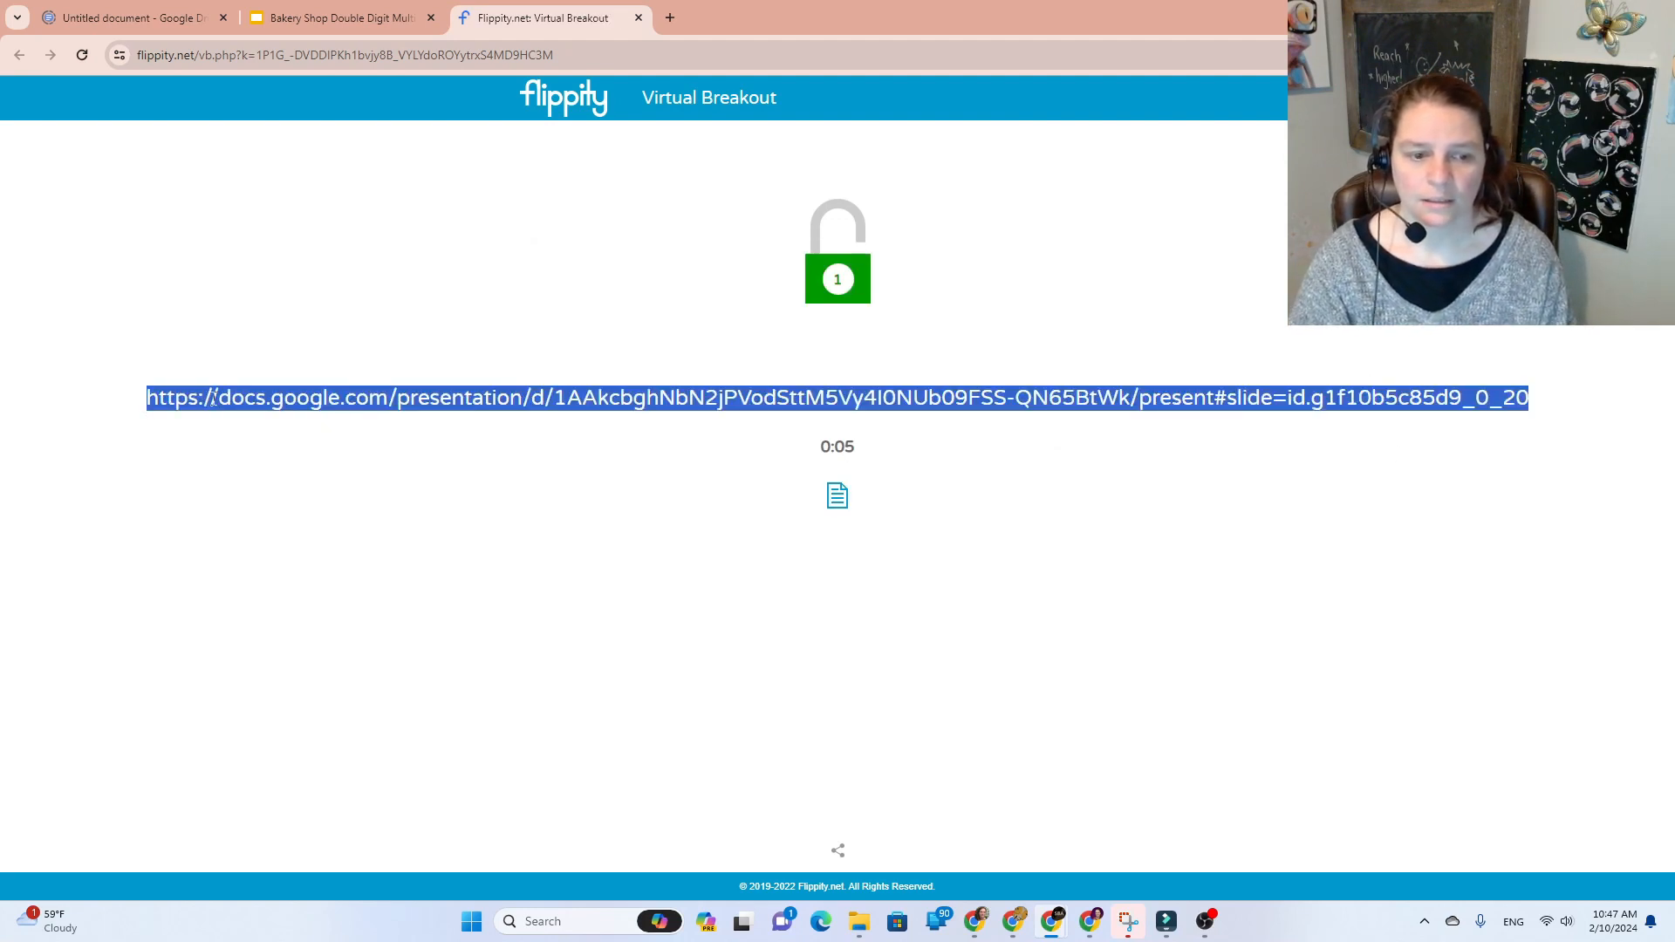
{"action": "right_click", "coordinate": [214, 399]}
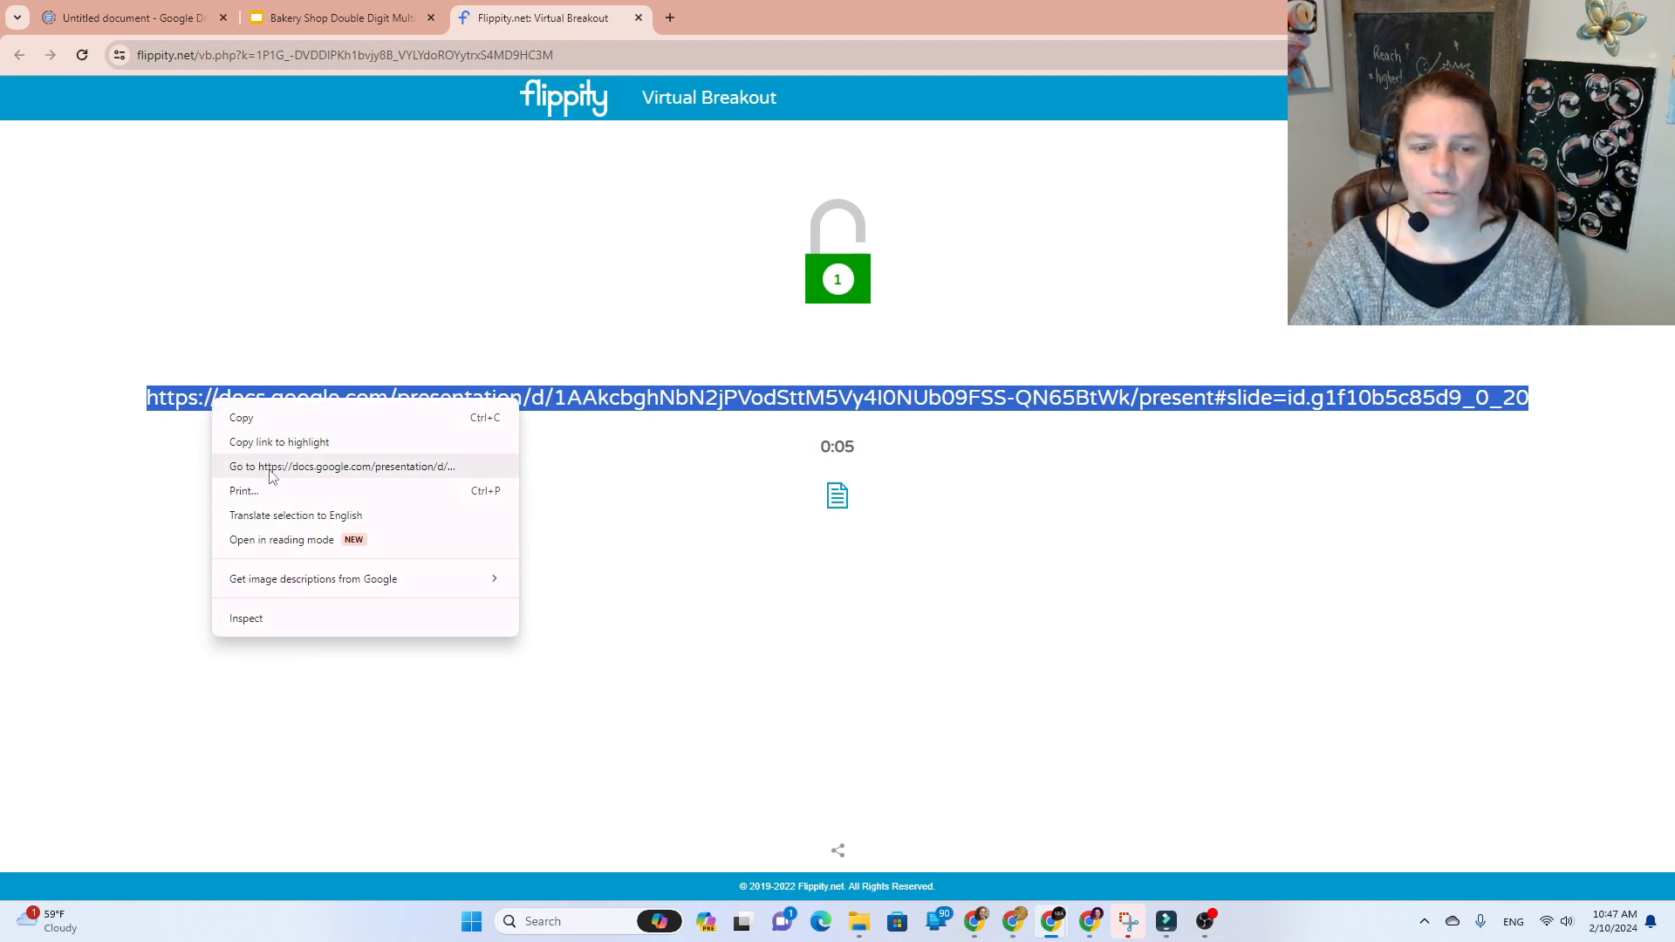
{"action": "left_click", "coordinate": [272, 470]}
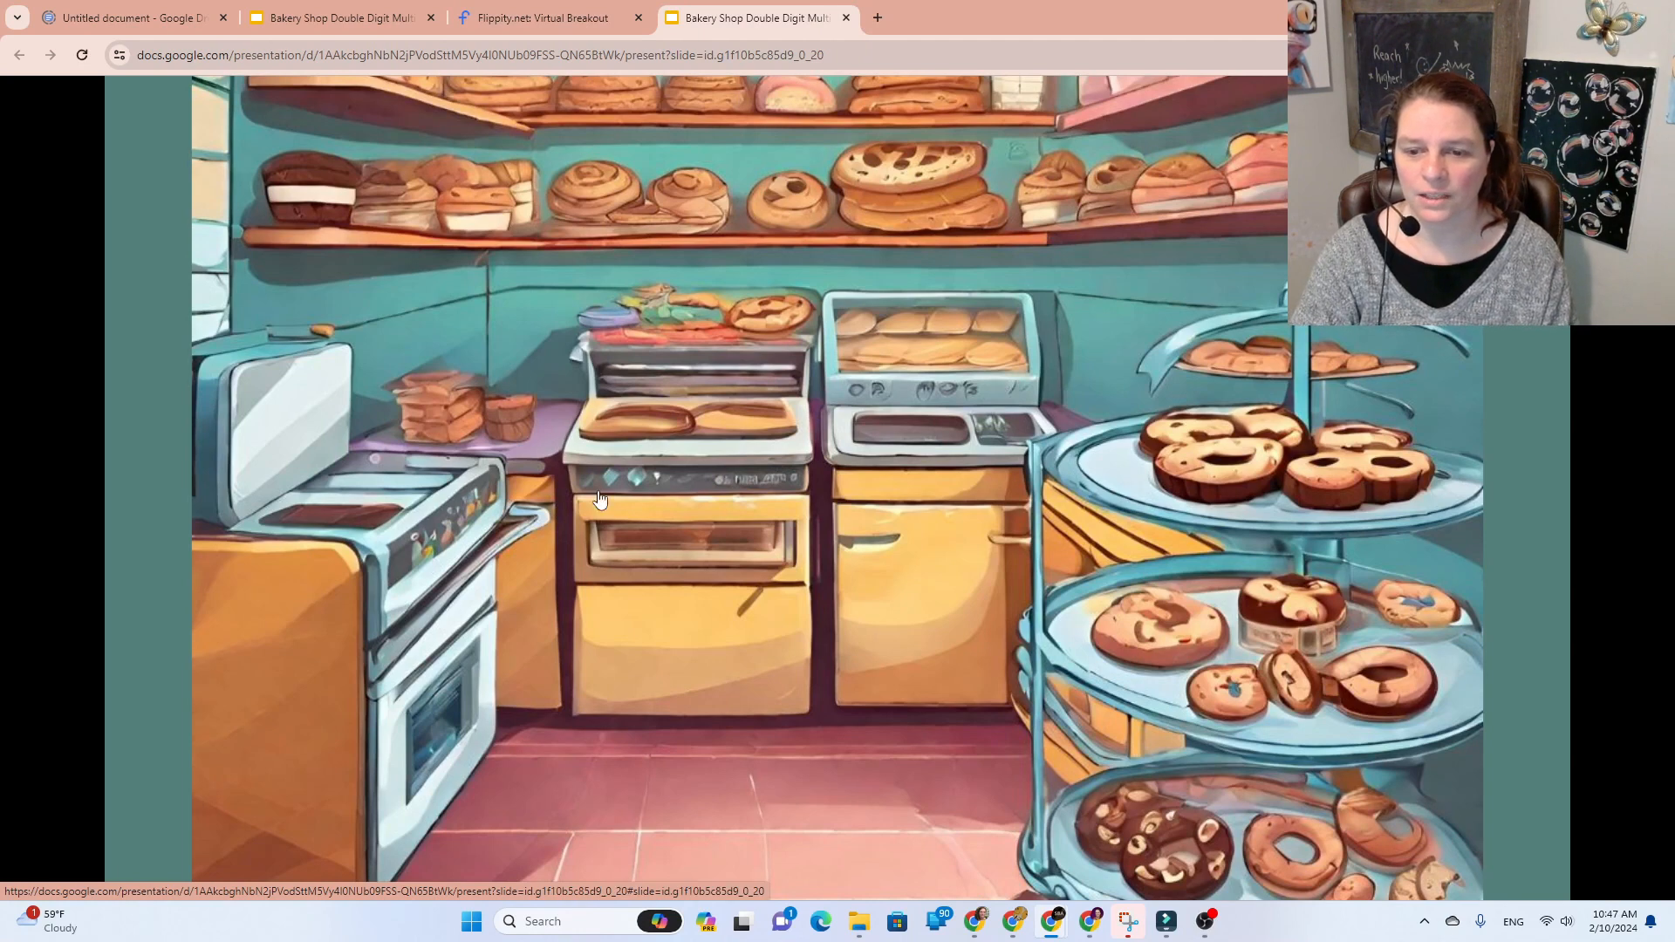
Step: Follow the oven link to the cupcake question, unlock it with '180 cupcakes', and open its link
{"action": "left_click", "coordinate": [446, 720]}
{"action": "left_click", "coordinate": [1384, 340]}
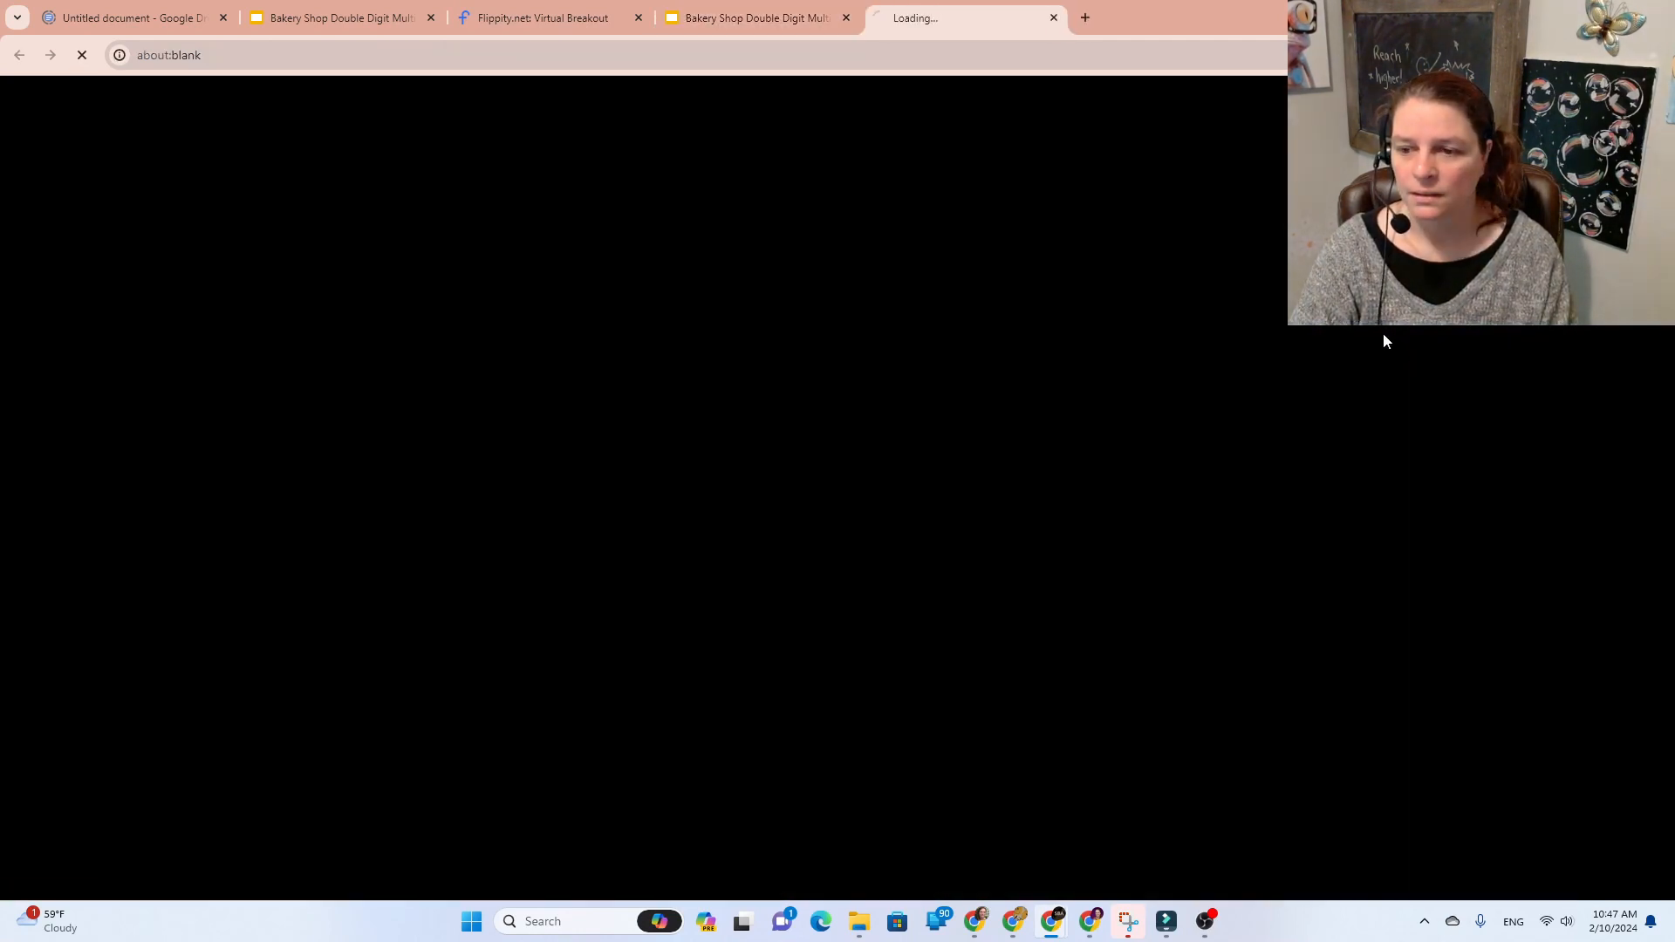
{"action": "left_click", "coordinate": [839, 277]}
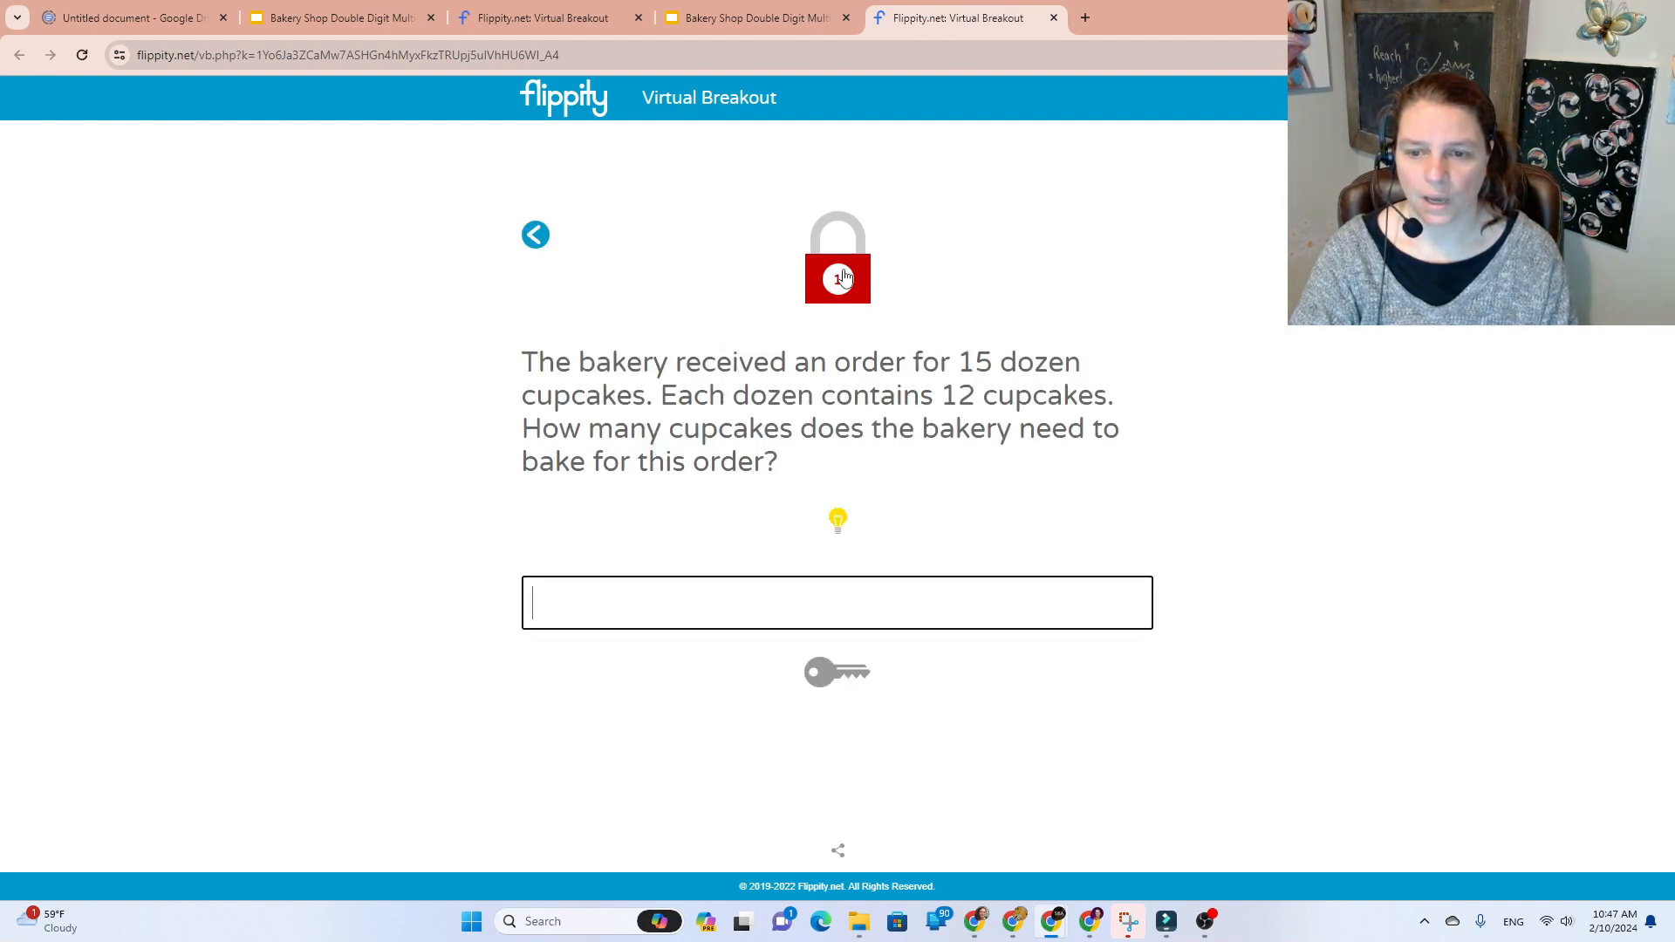
{"action": "type", "text": "180 cupcakes"}
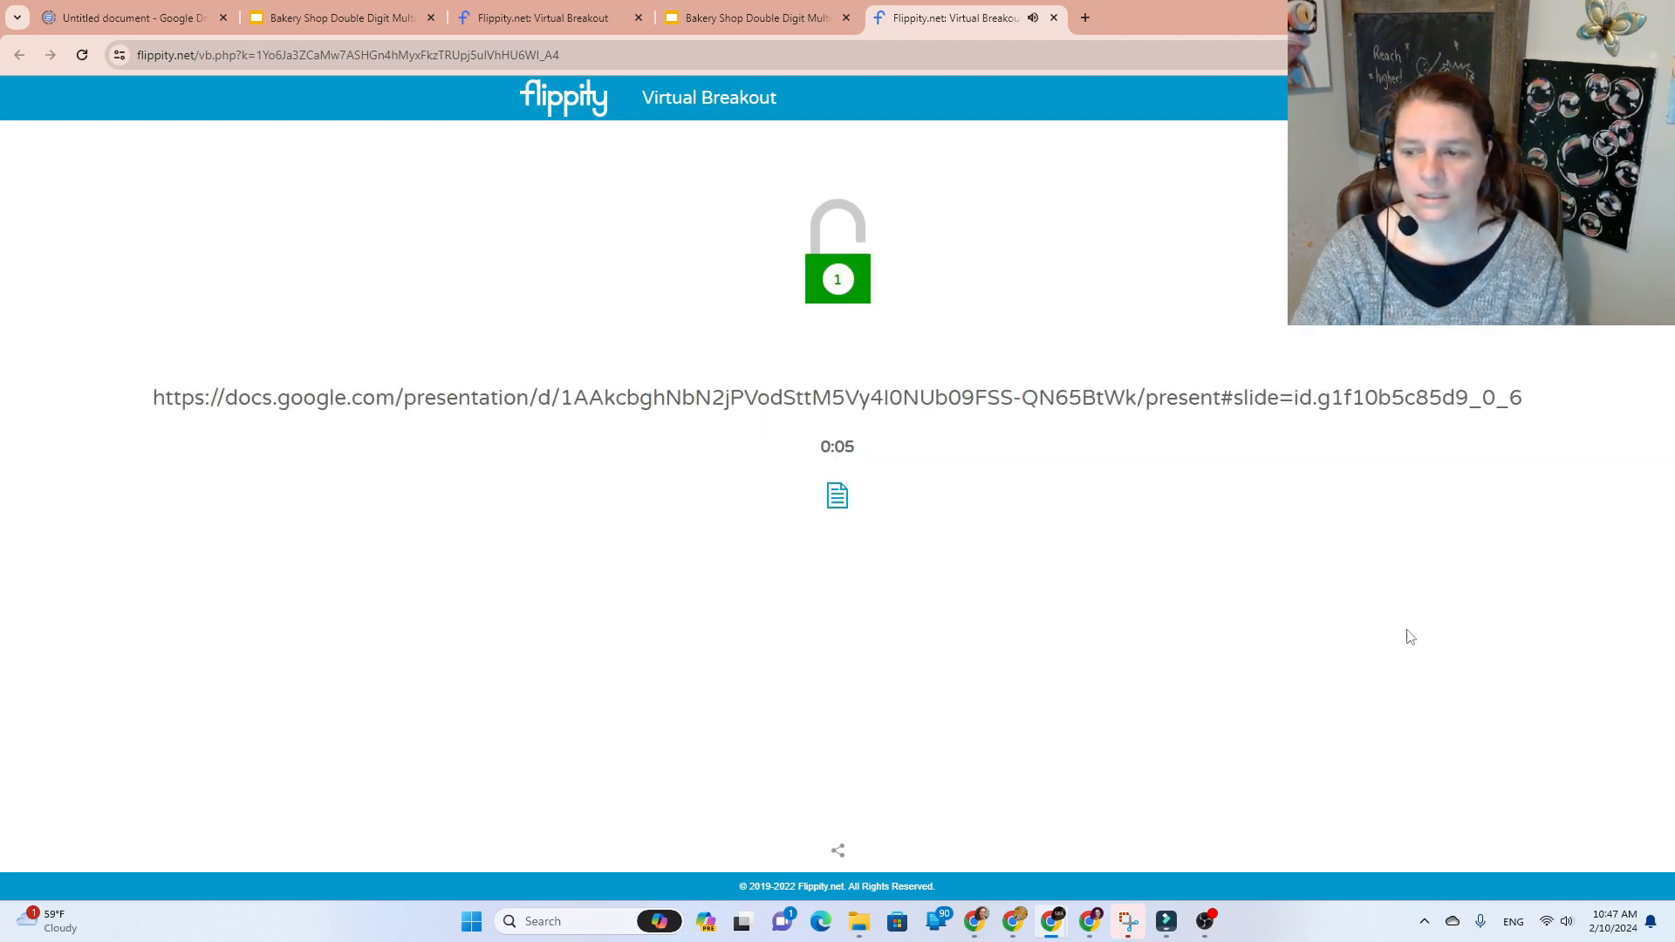
{"action": "left_click_drag", "start_coordinate": [1527, 403], "coordinate": [177, 394]}
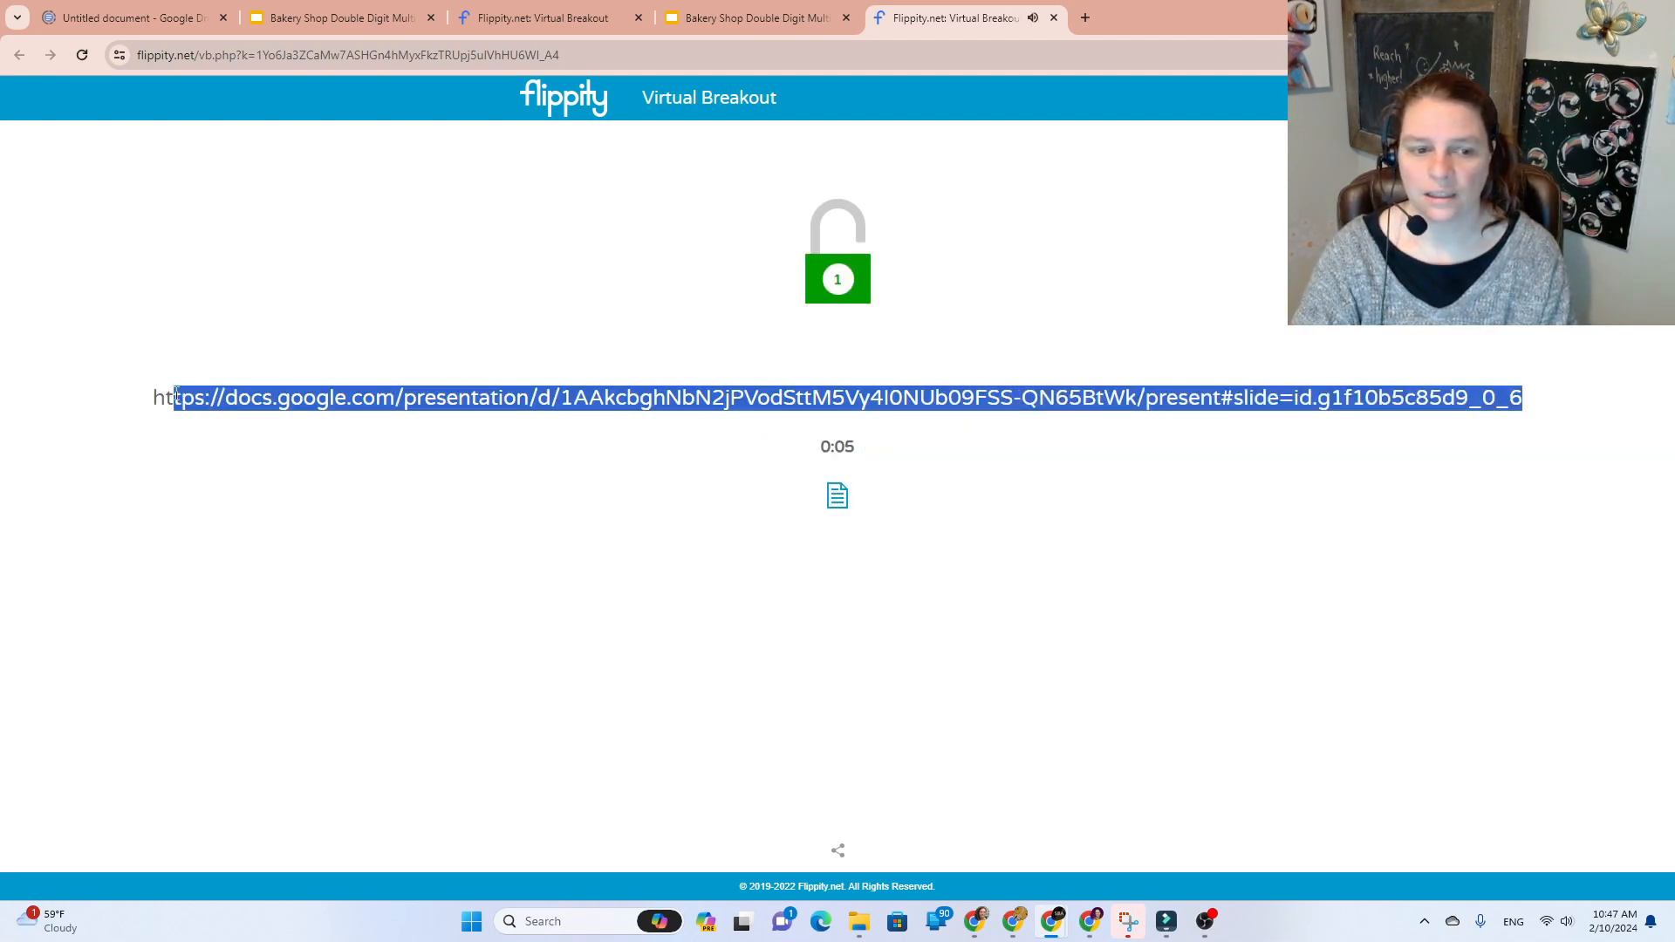
{"action": "right_click", "coordinate": [184, 402]}
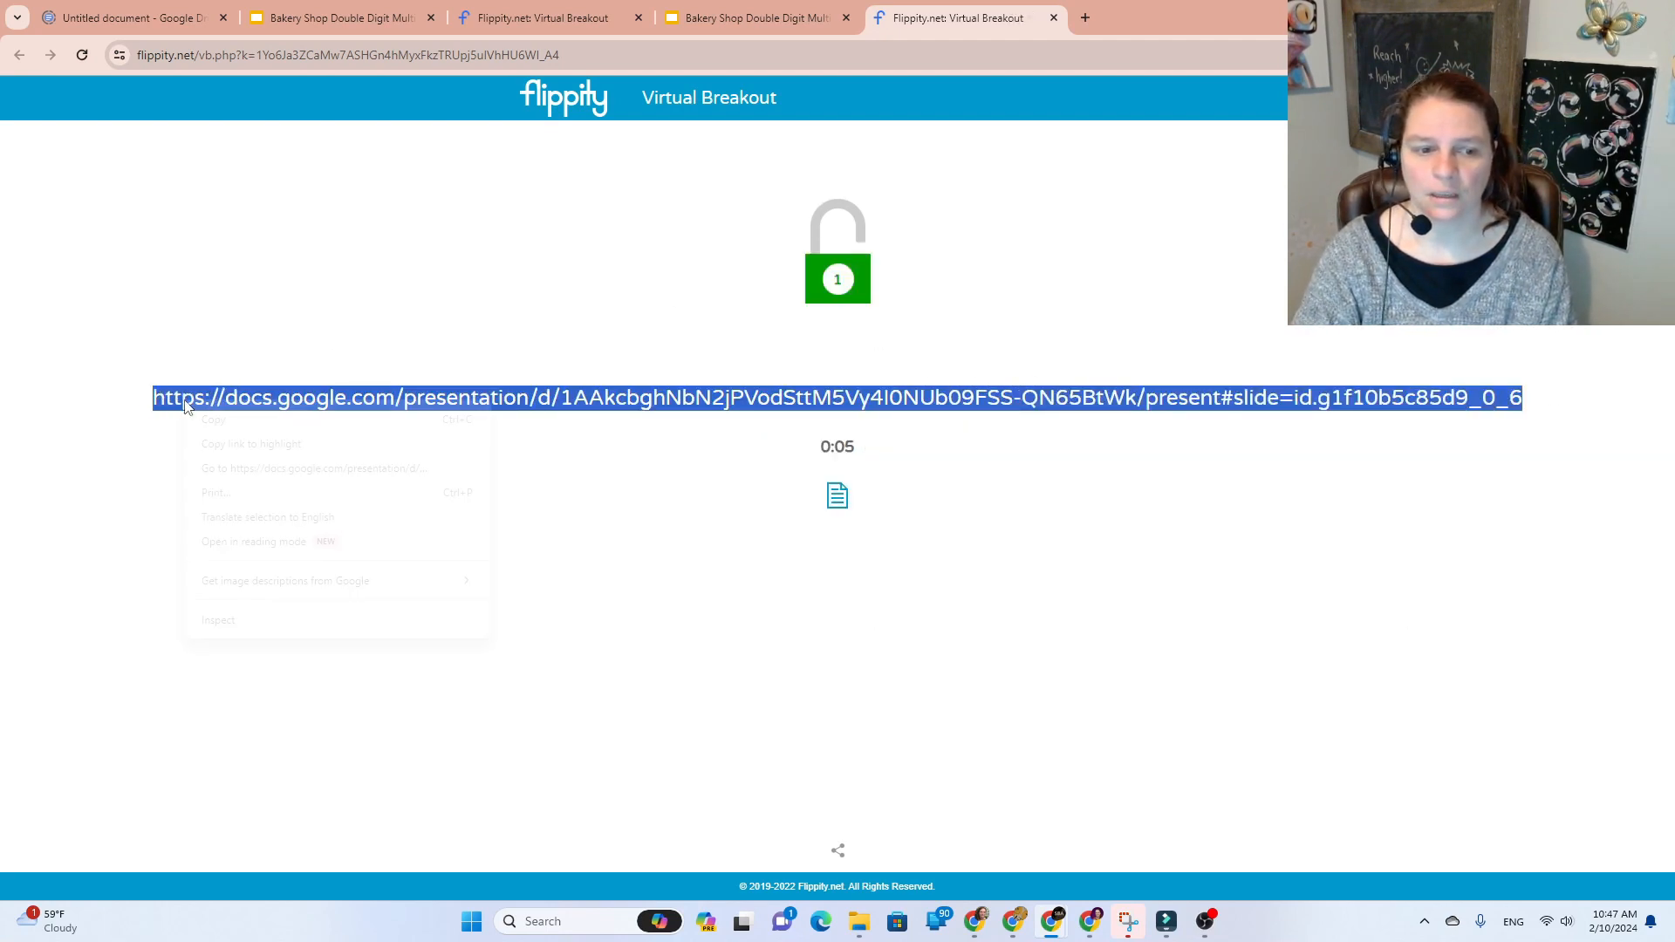
{"action": "left_click", "coordinate": [303, 471]}
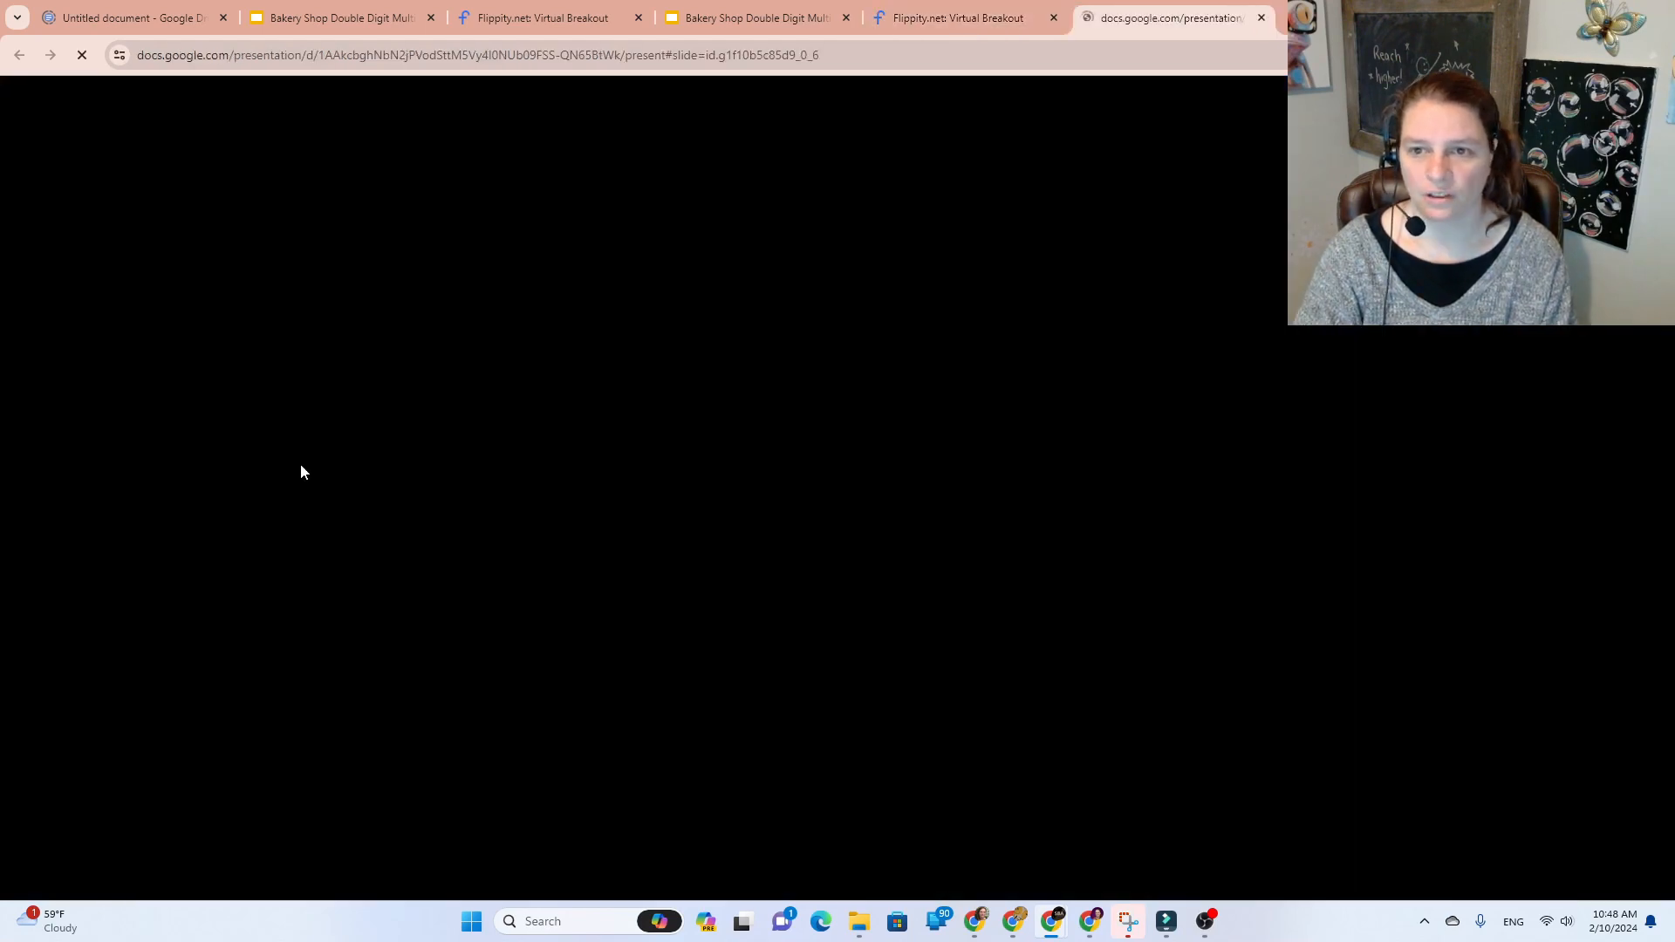
Step: Close the four leftover breakout and presentation tabs and jump from the kitchen to the cake-layers question
{"action": "left_click", "coordinate": [642, 18]}
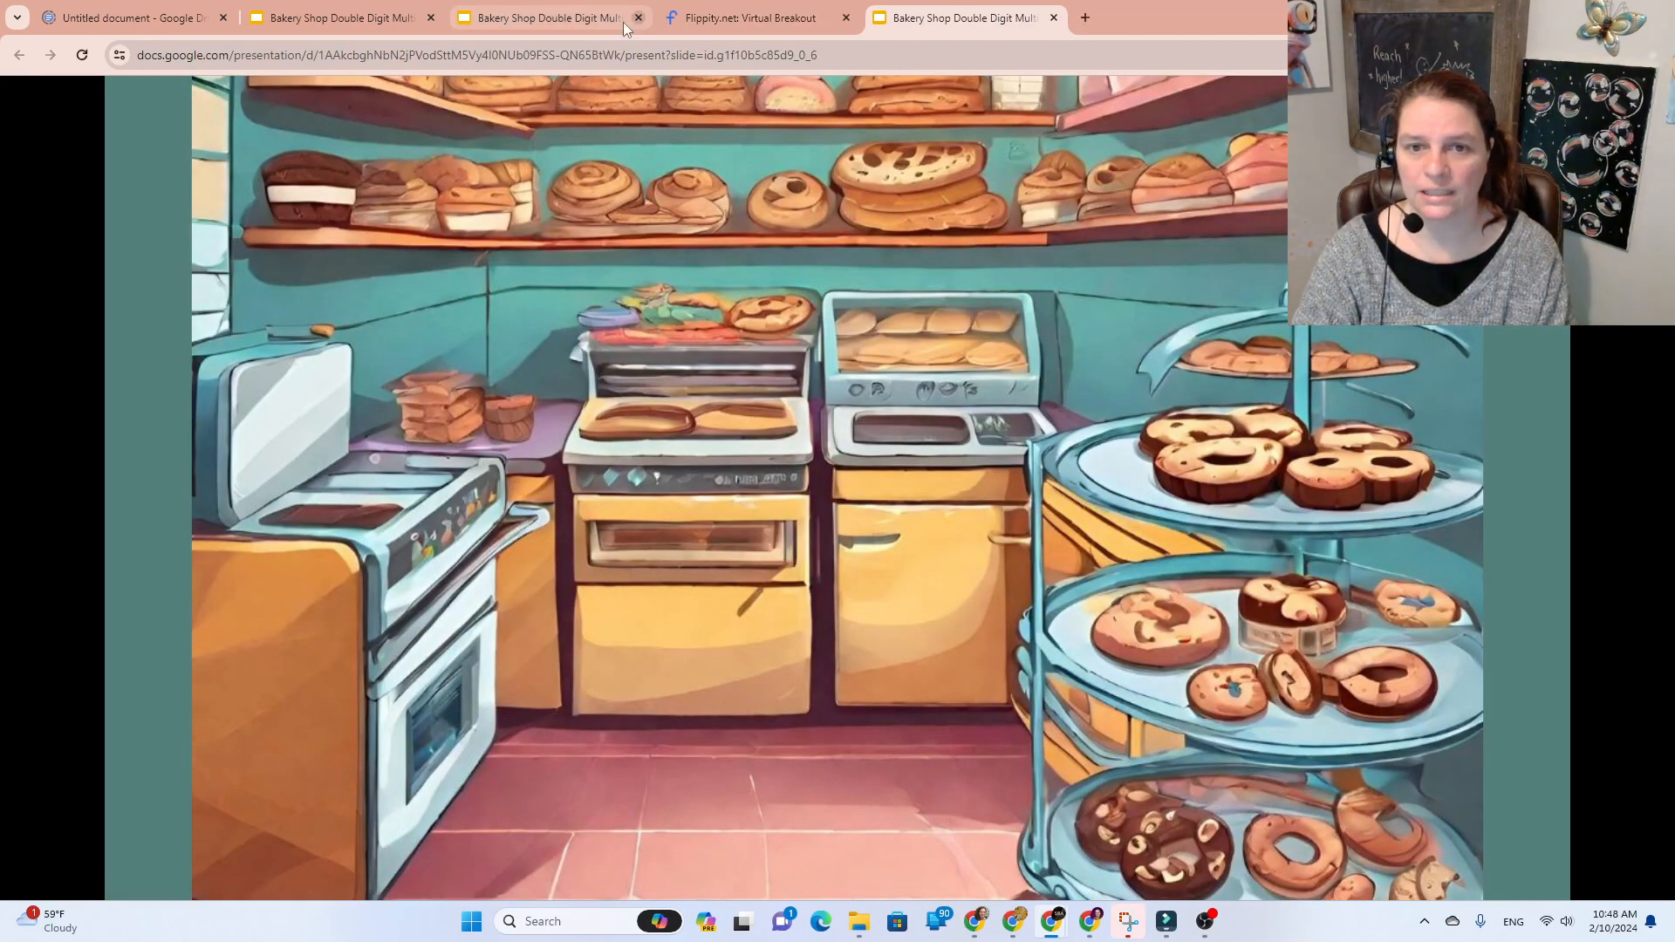
{"action": "left_click", "coordinate": [626, 19]}
{"action": "left_click", "coordinate": [636, 18]}
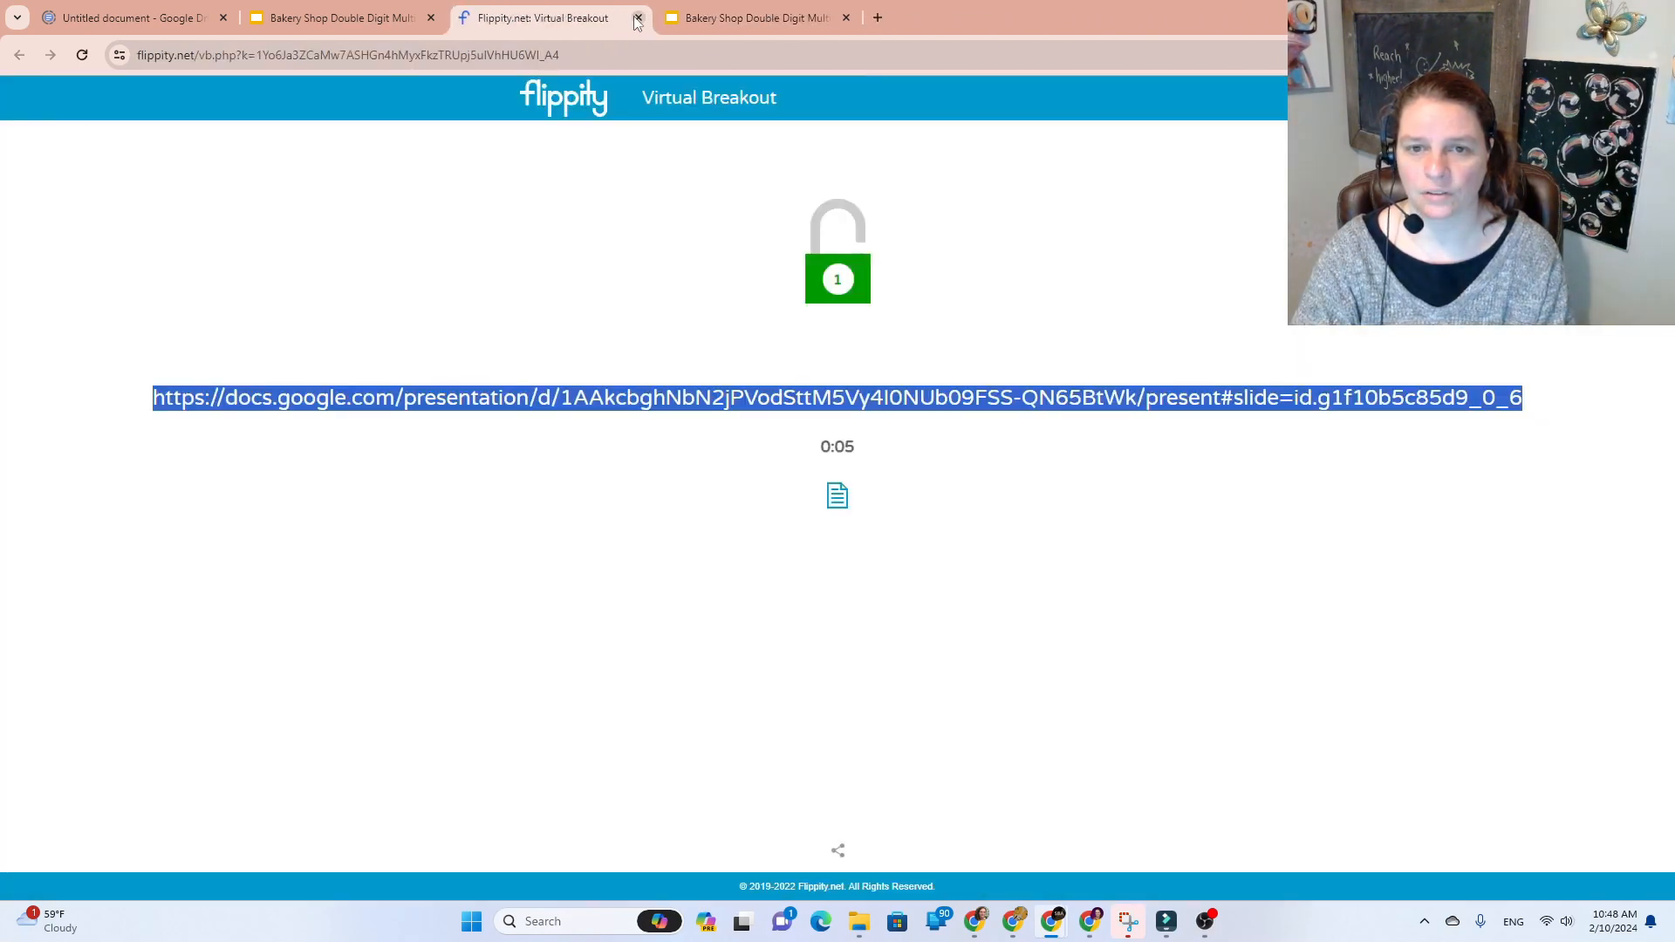
{"action": "left_click", "coordinate": [636, 18]}
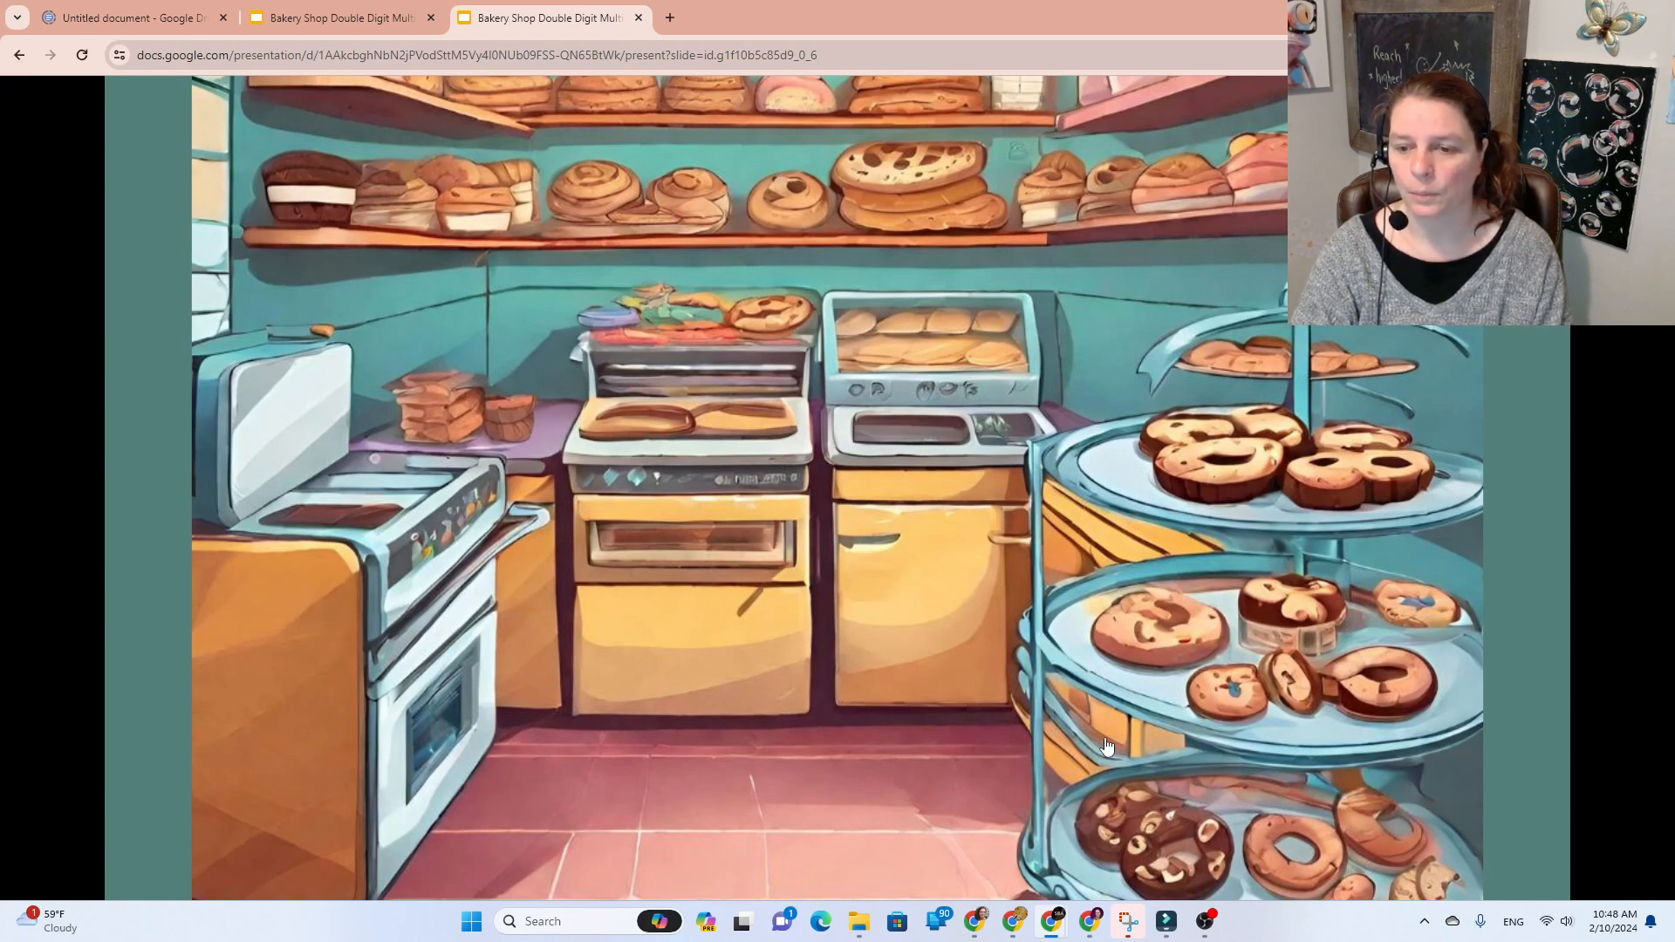
{"action": "left_click", "coordinate": [1177, 260]}
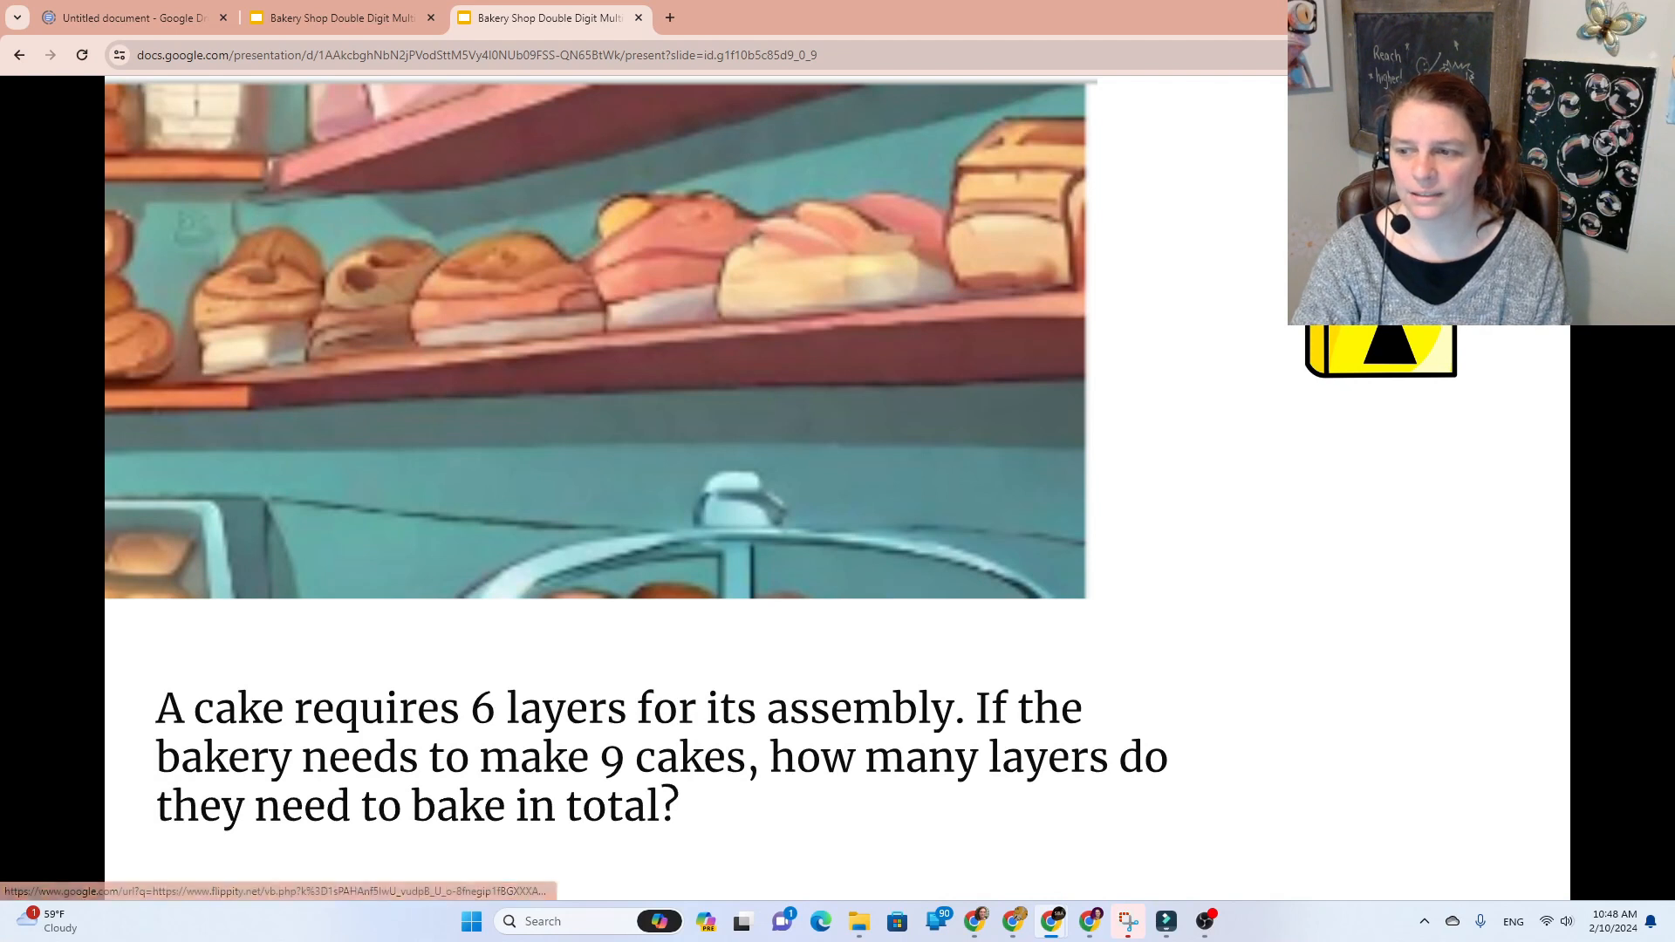
Step: Open the cake question's Flippity lock and submit '54 layers' in lock 1
{"action": "left_click", "coordinate": [1378, 293]}
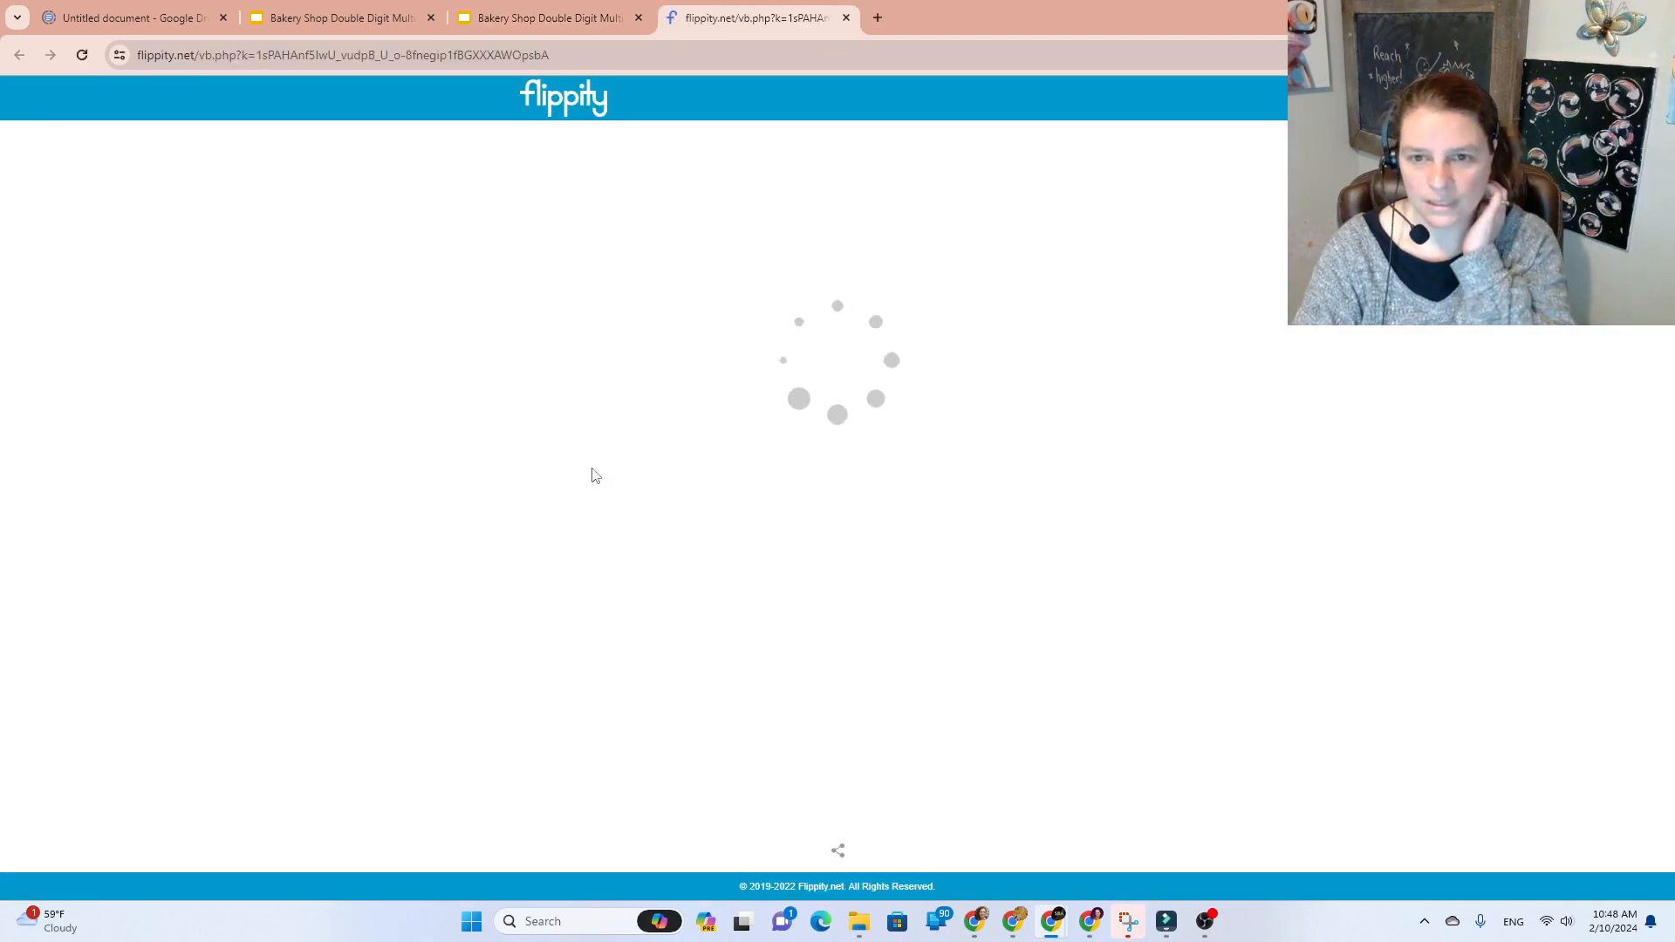
{"action": "left_click", "coordinate": [828, 301]}
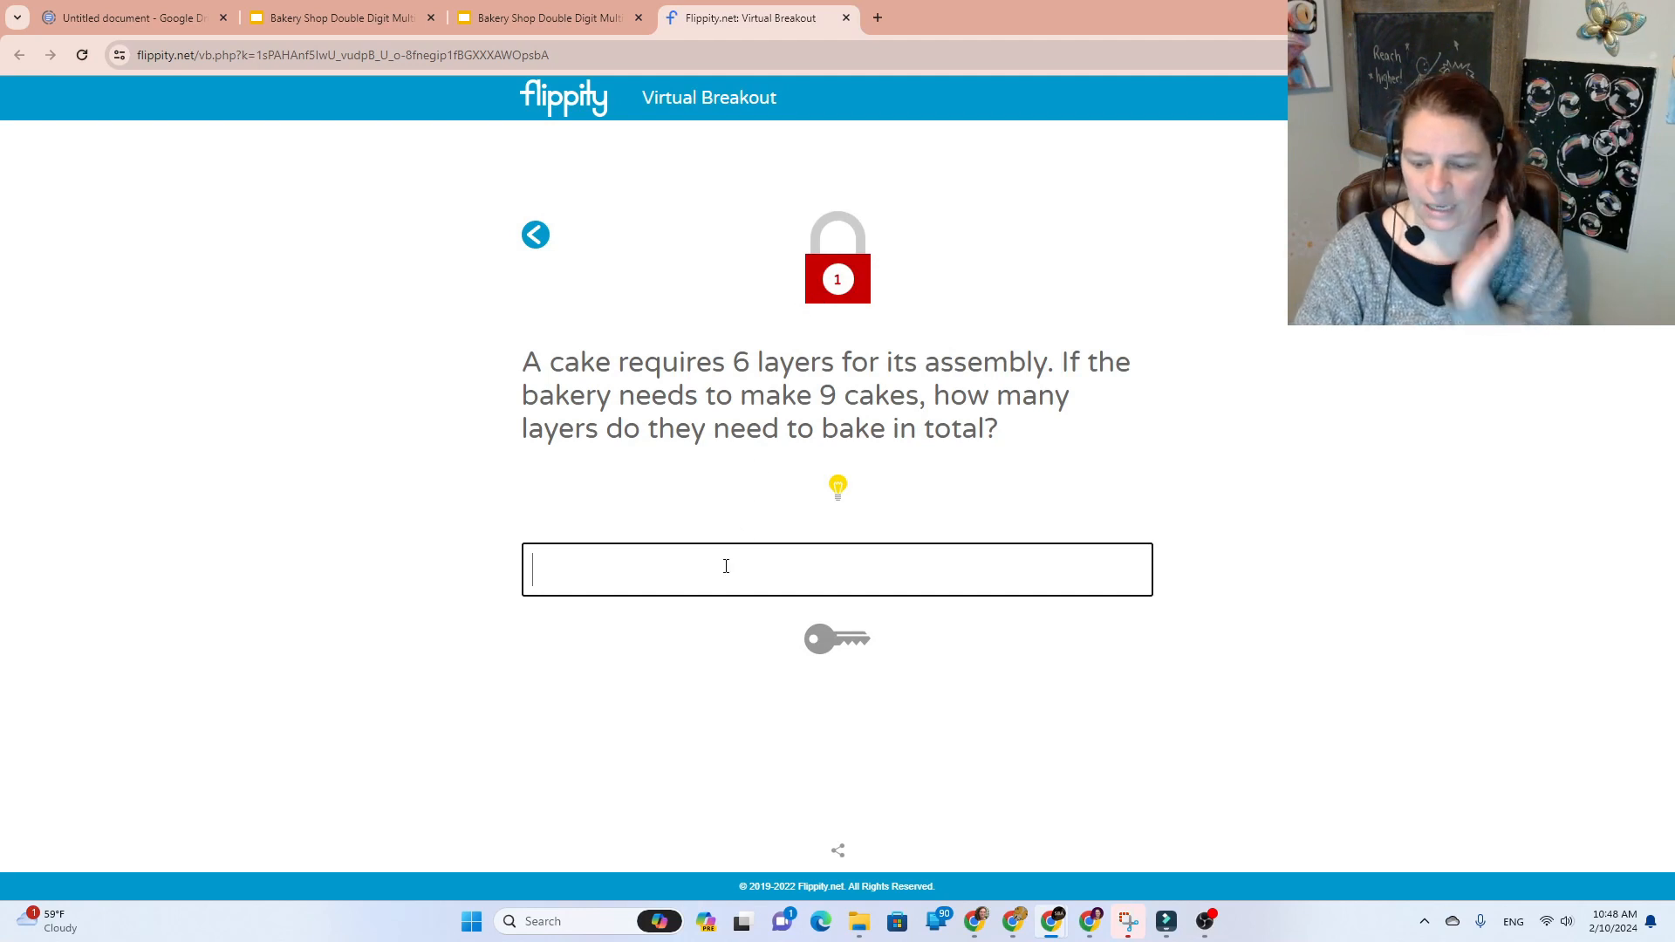
{"action": "type", "text": "54 layers"}
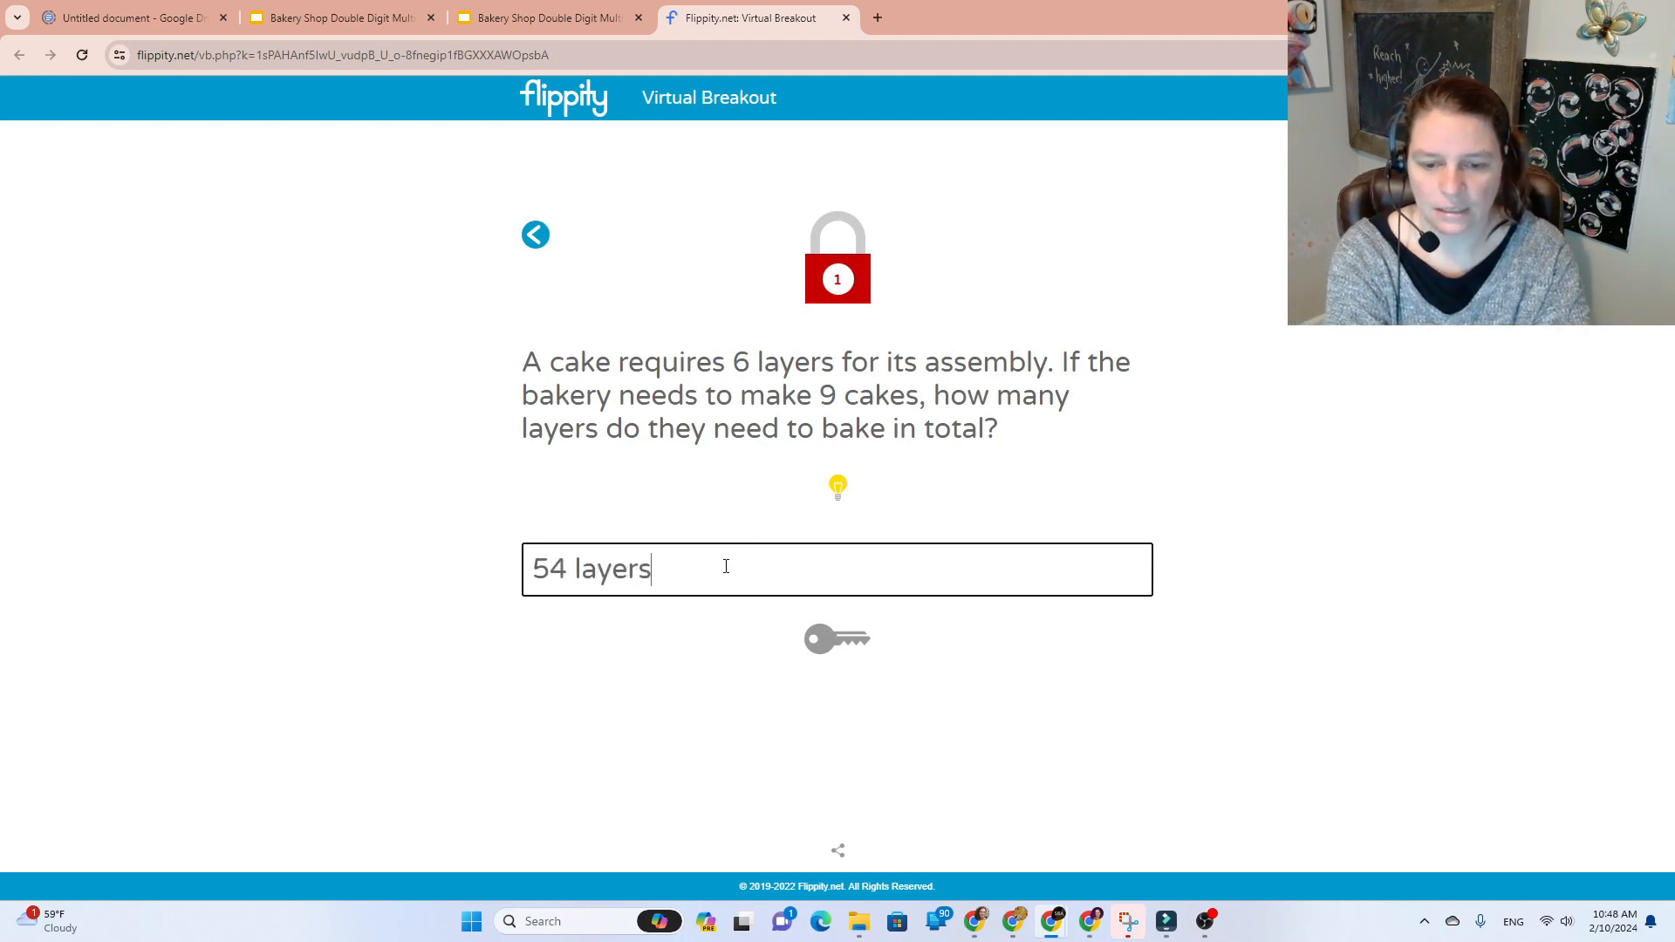
{"action": "key", "text": "Return"}
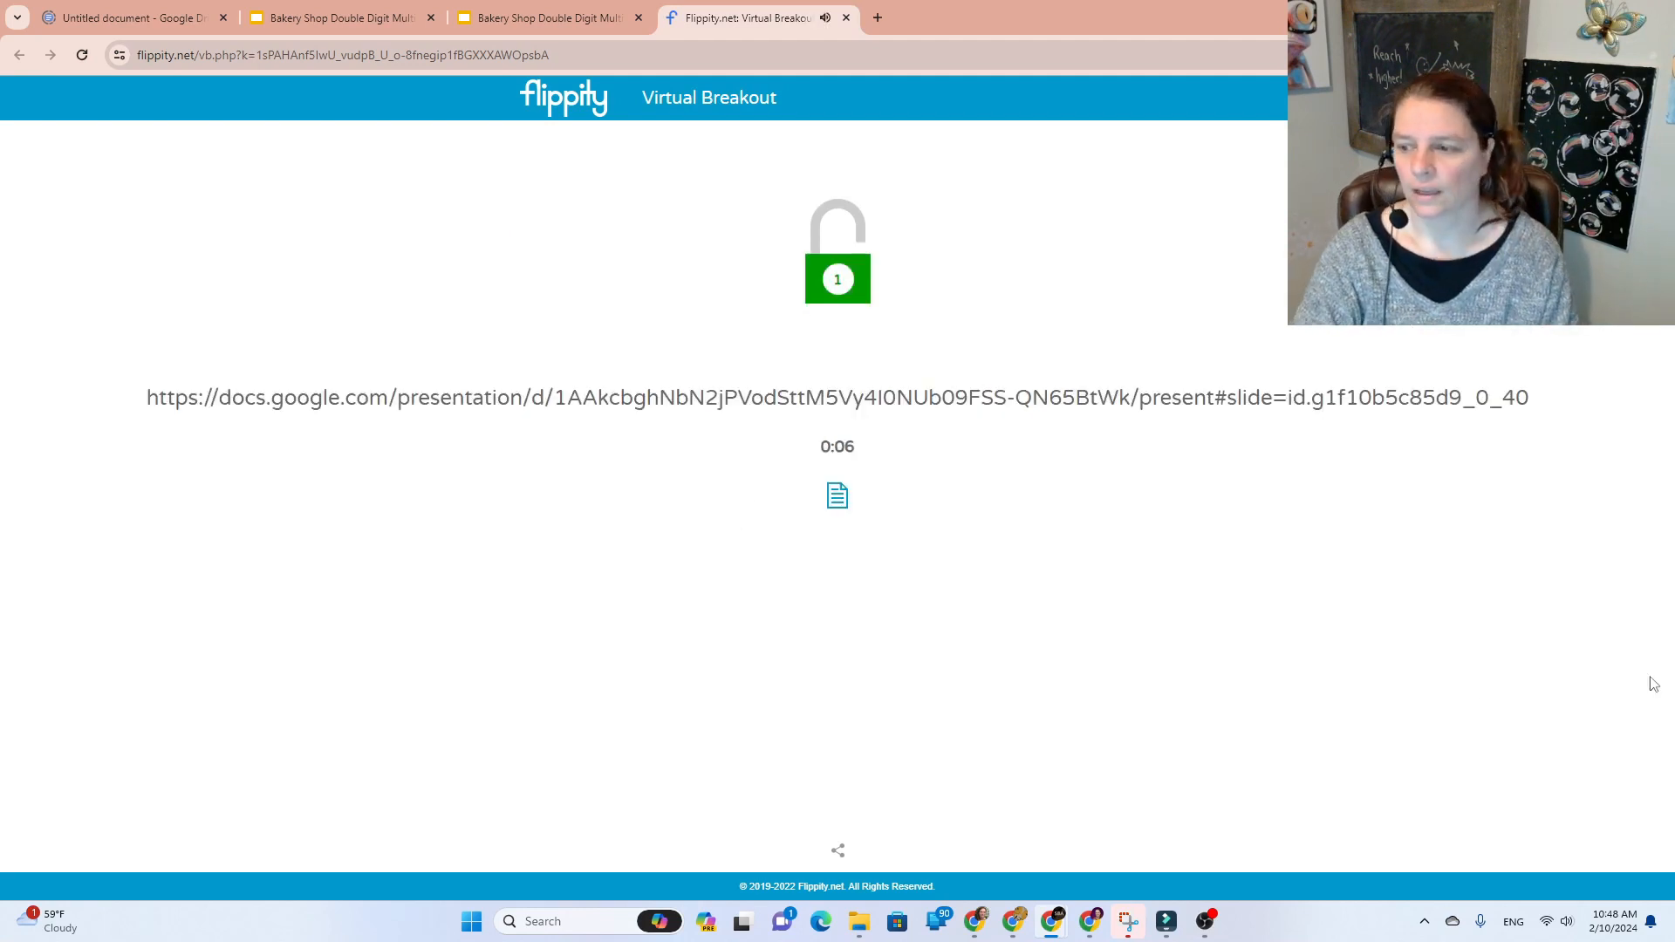
Step: Open the unlocked slide link, close the extra tabs, and jump to the bagel question slide
{"action": "left_click_drag", "start_coordinate": [1545, 406], "coordinate": [1107, 348]}
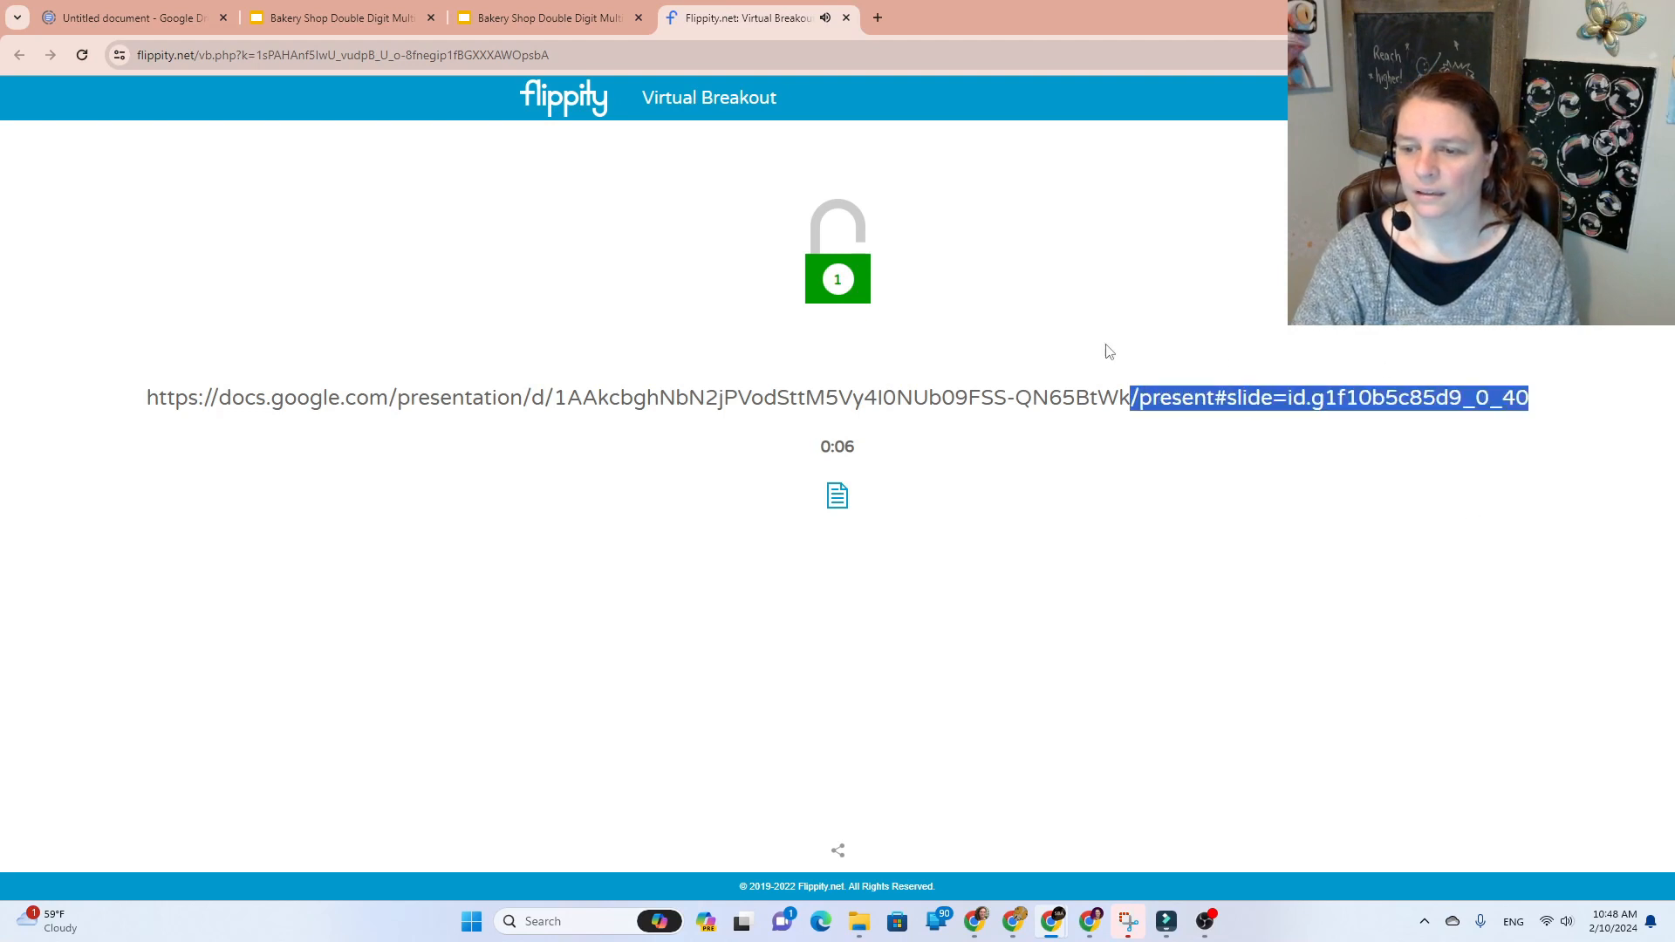
{"action": "triple_click", "coordinate": [1010, 400]}
{"action": "right_click", "coordinate": [1011, 400]}
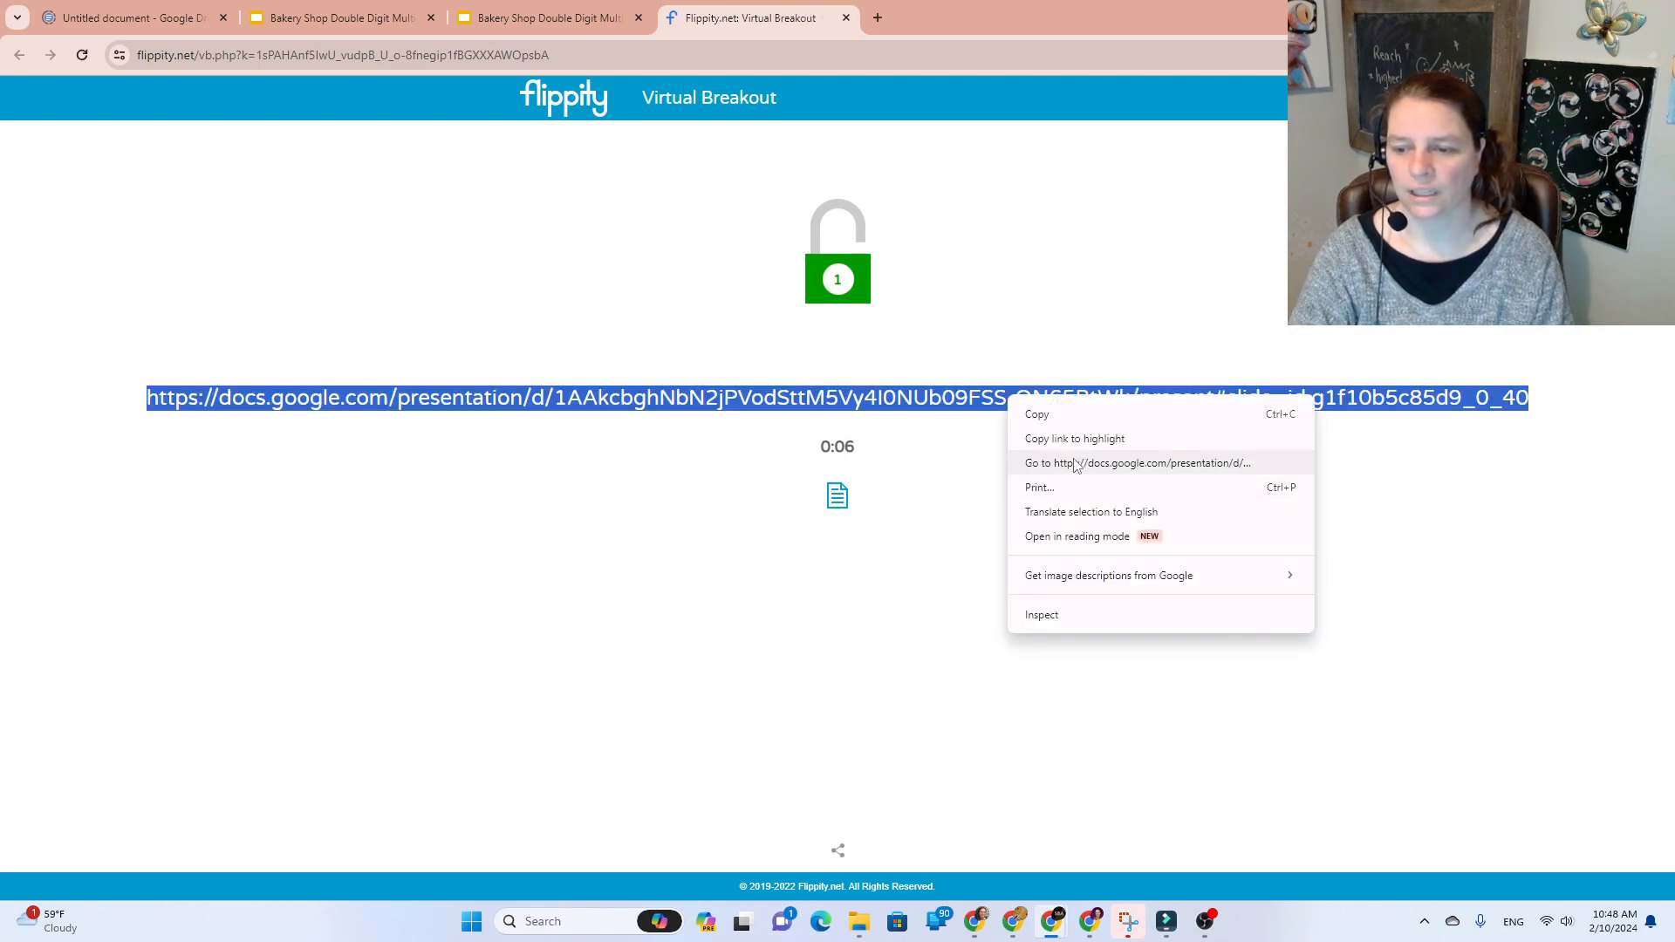
{"action": "left_click", "coordinate": [1034, 463]}
{"action": "left_click", "coordinate": [831, 25]}
{"action": "left_click", "coordinate": [639, 18]}
{"action": "left_click", "coordinate": [638, 17]}
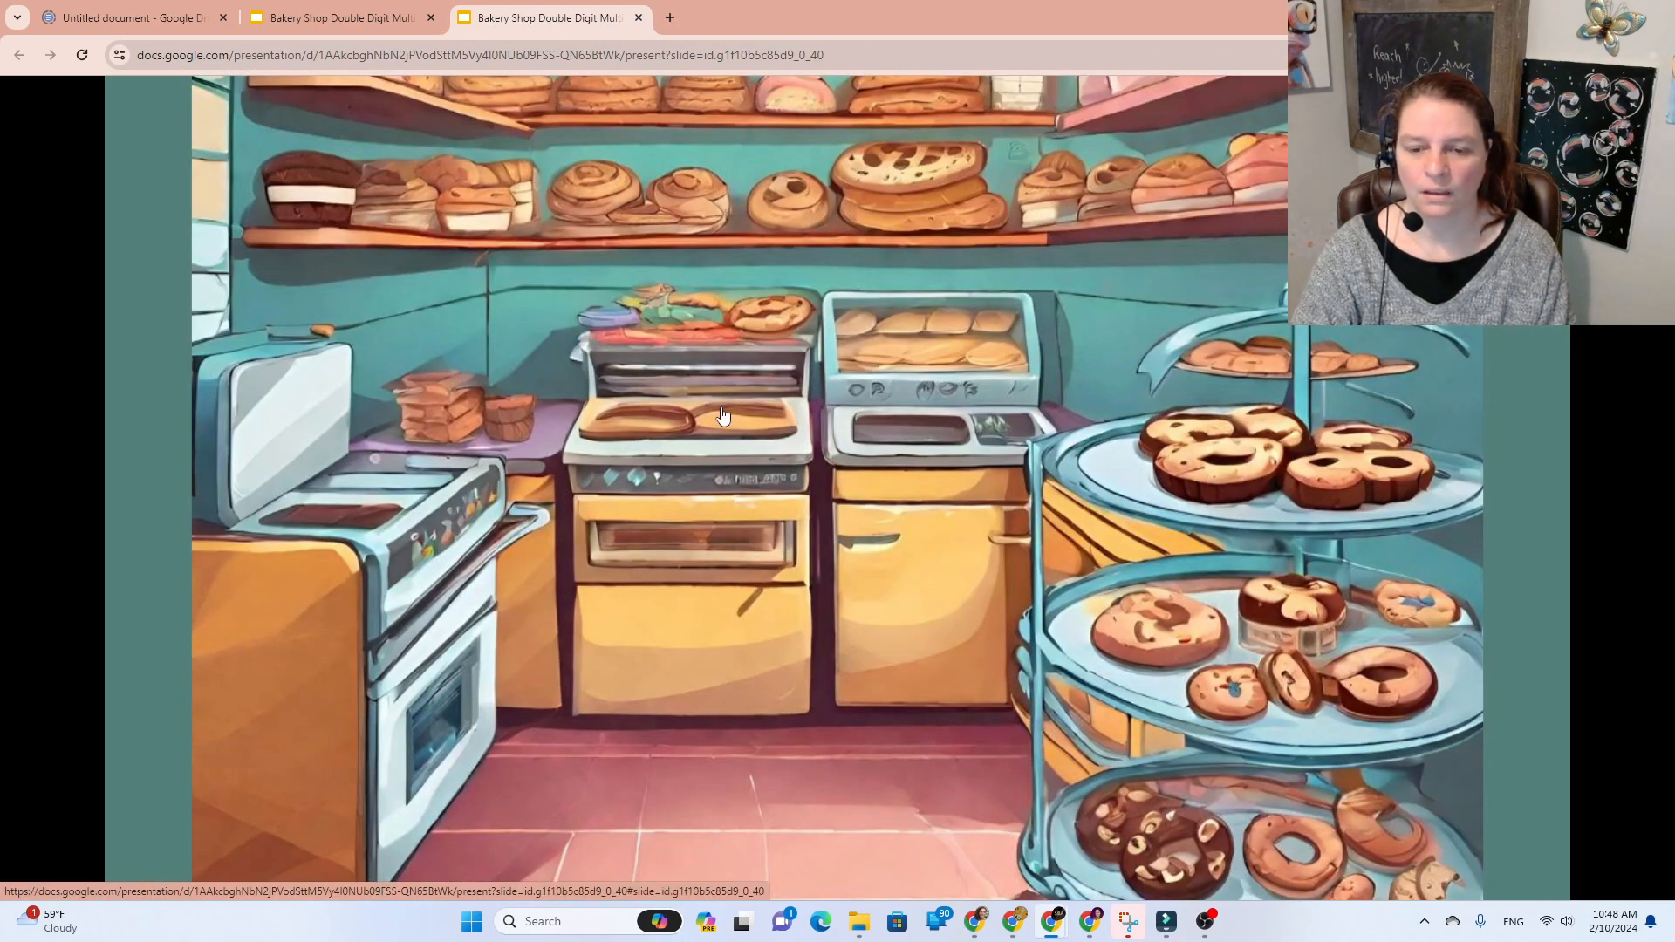
{"action": "left_click", "coordinate": [1234, 875]}
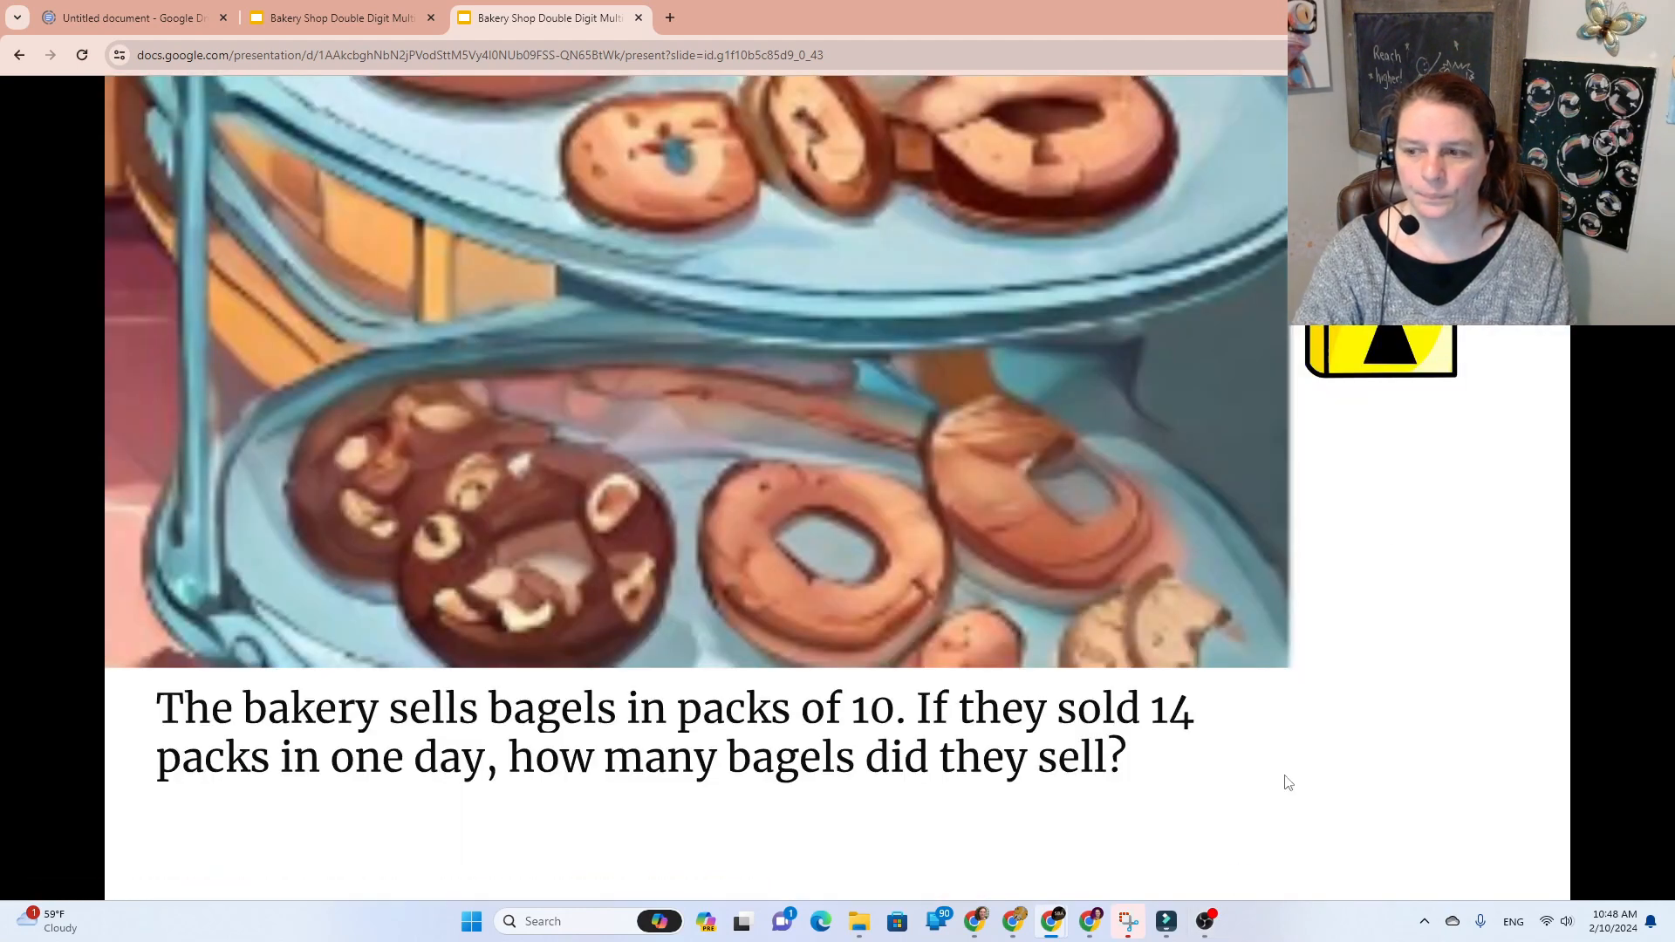
Step: Open the bagel question's lock and submit '140 bagels' in lock 1
{"action": "left_click", "coordinate": [1417, 342]}
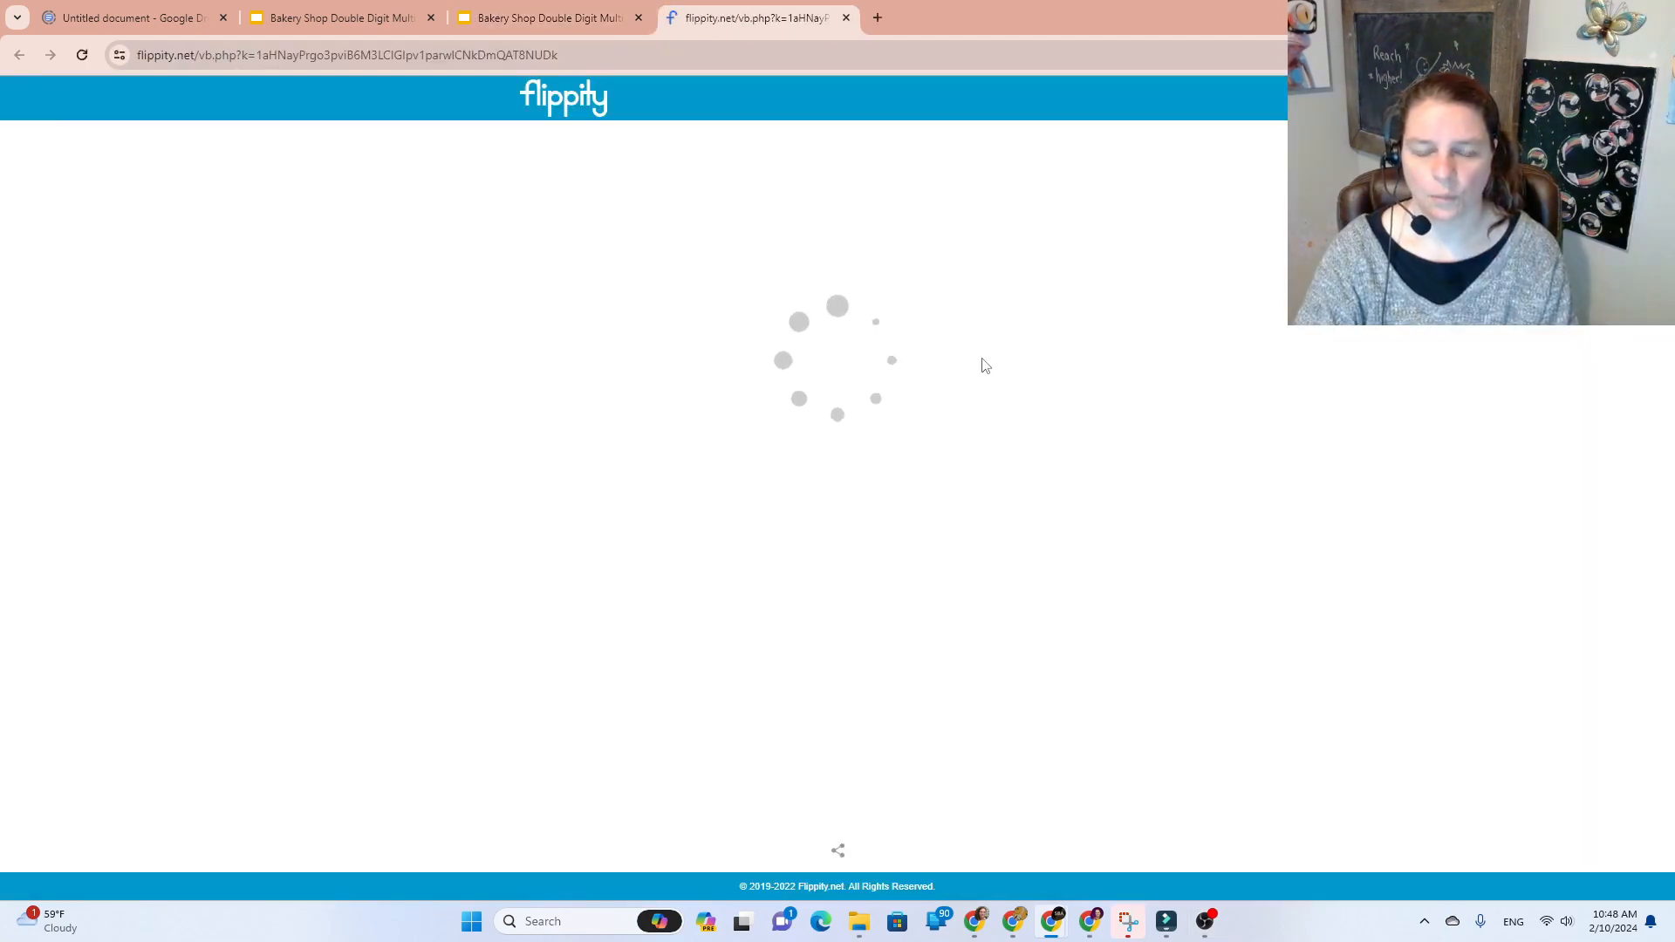
{"action": "left_click", "coordinate": [857, 296]}
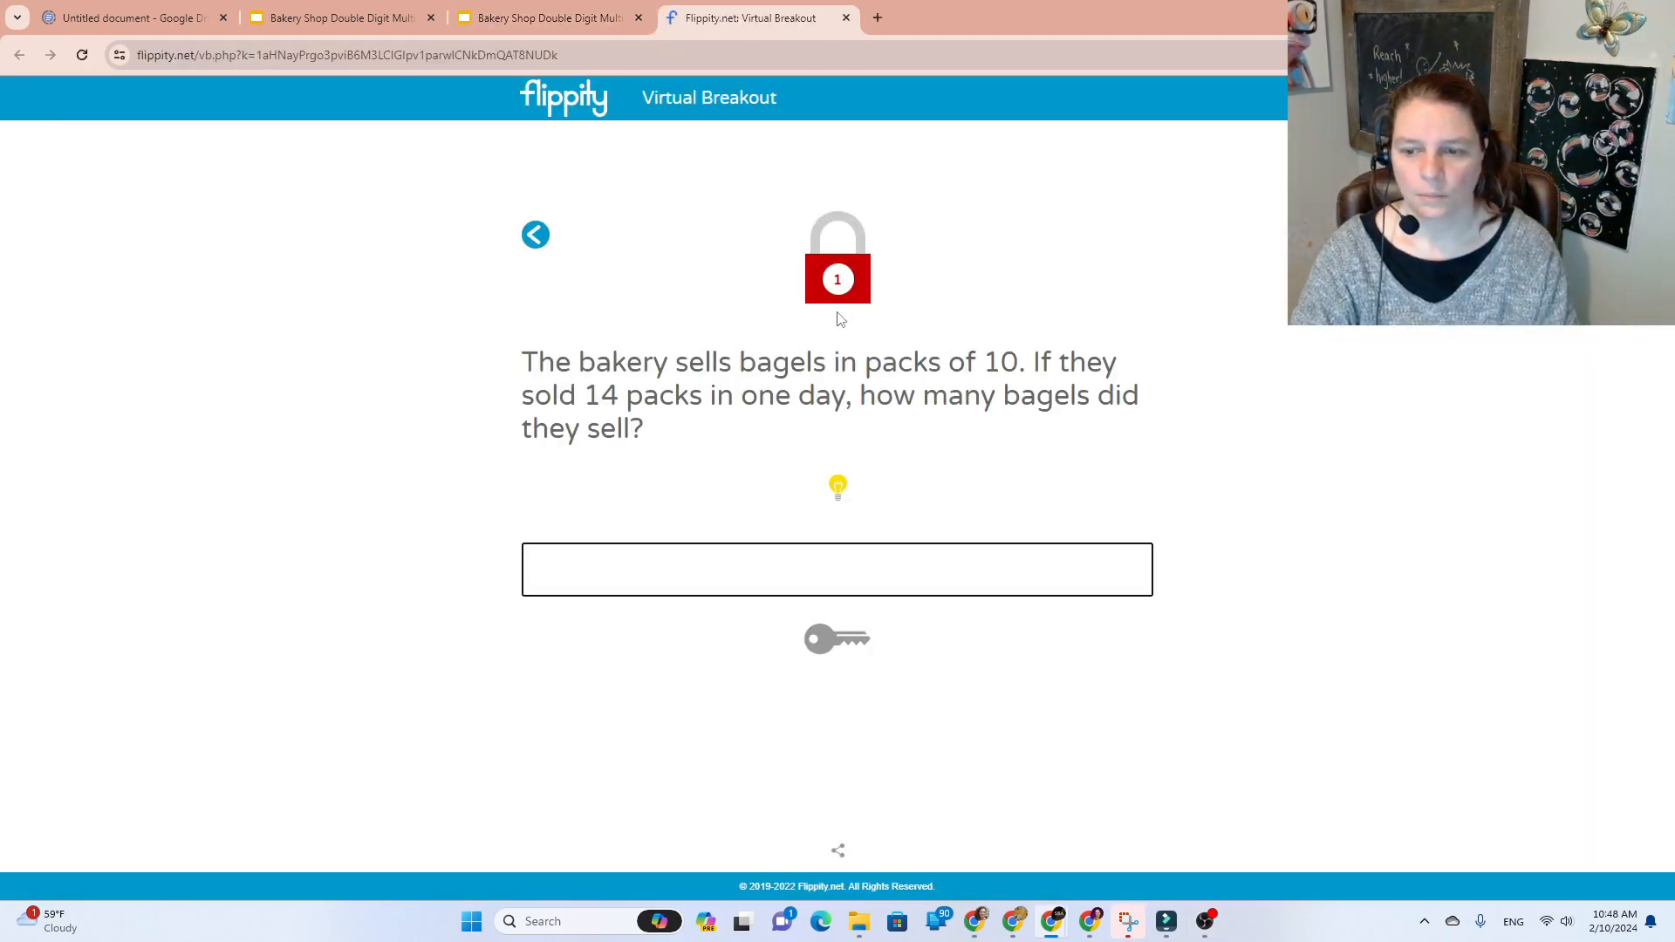
{"action": "type", "text": "140bage"}
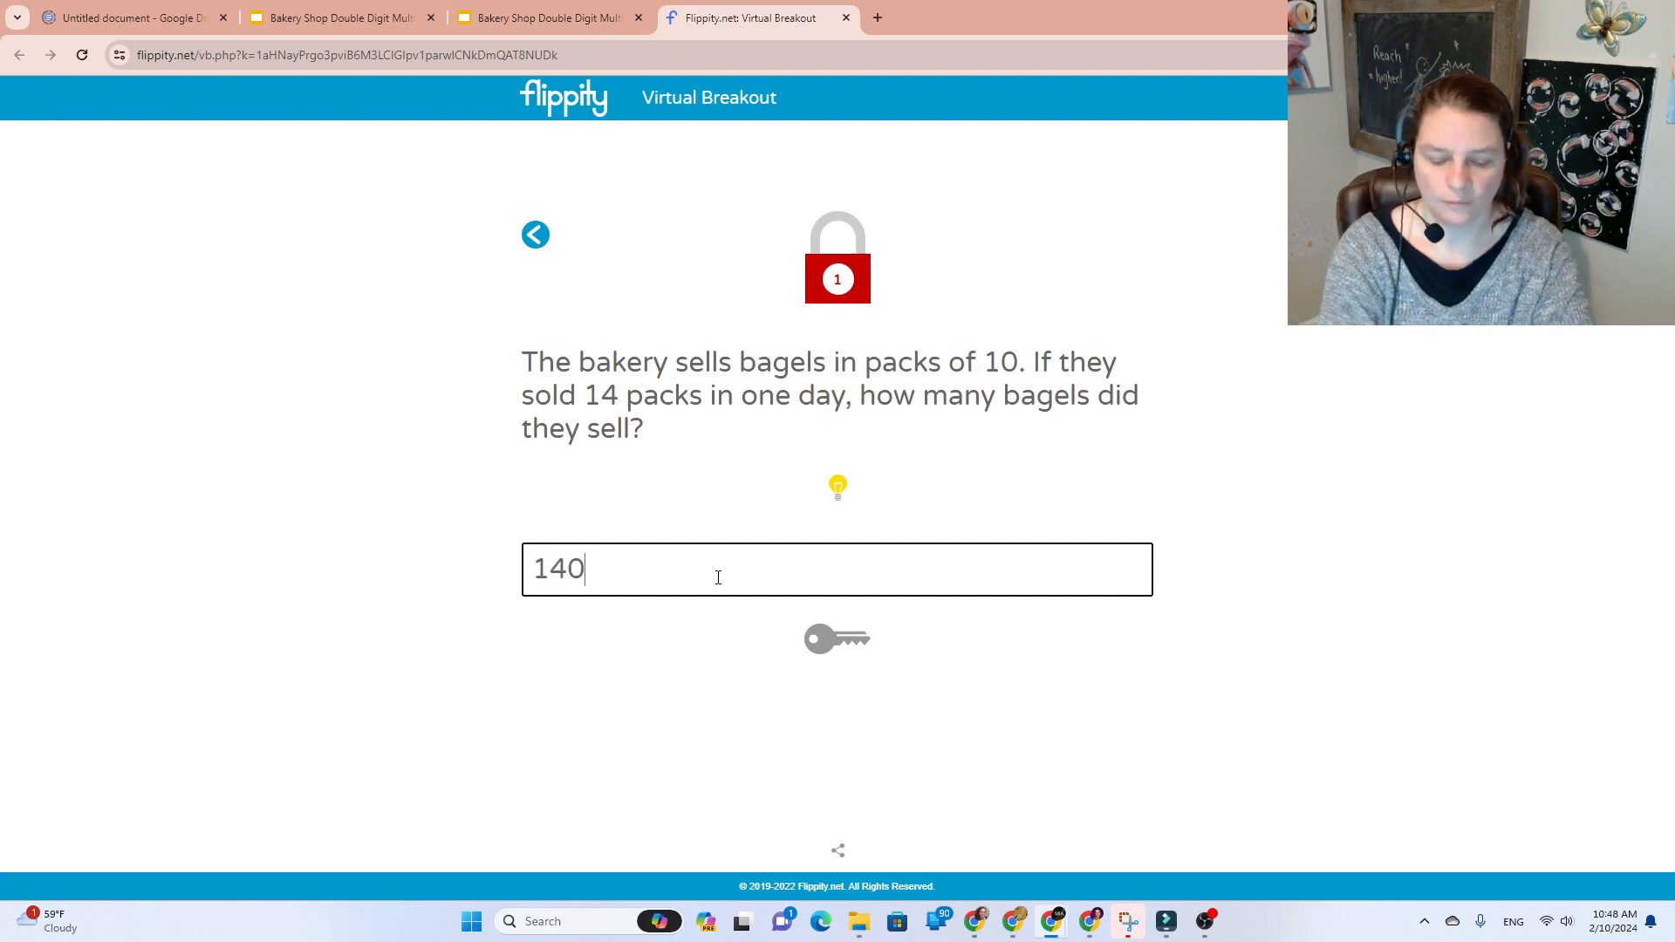
{"action": "key", "text": "BackSpace"}
{"action": "key", "text": "BackSpace"}
{"action": "key", "text": "BackSpace"}
{"action": "key", "text": "BackSpace"}
{"action": "key", "text": "BackSpace"}
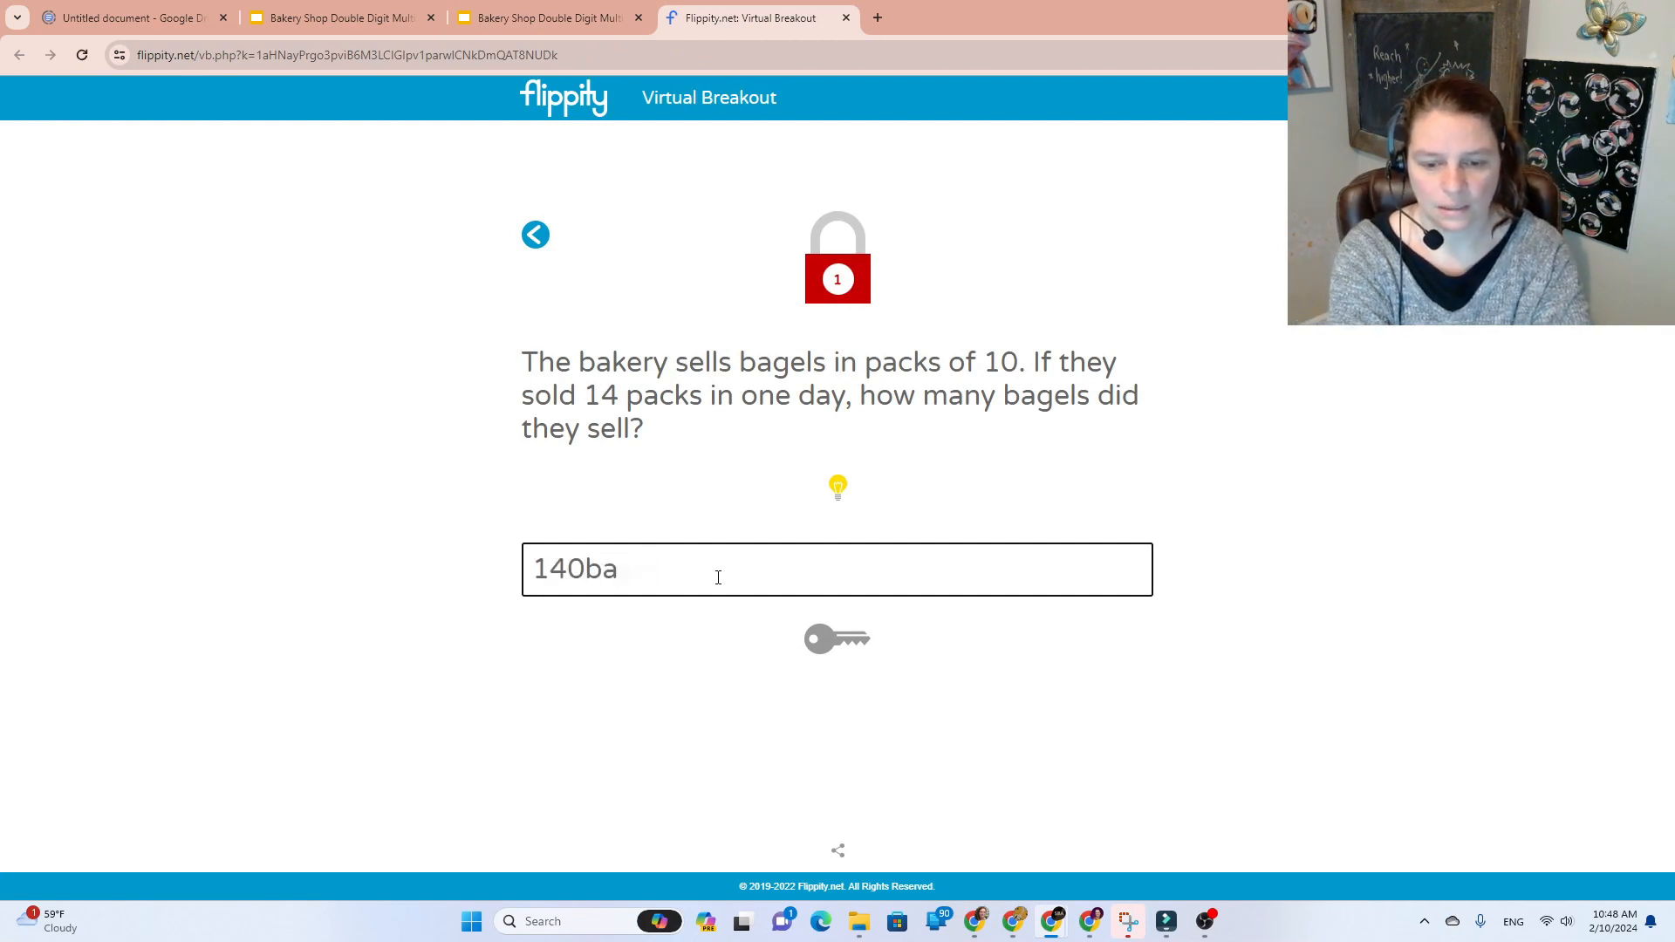
{"action": "type", "text": "bagel"}
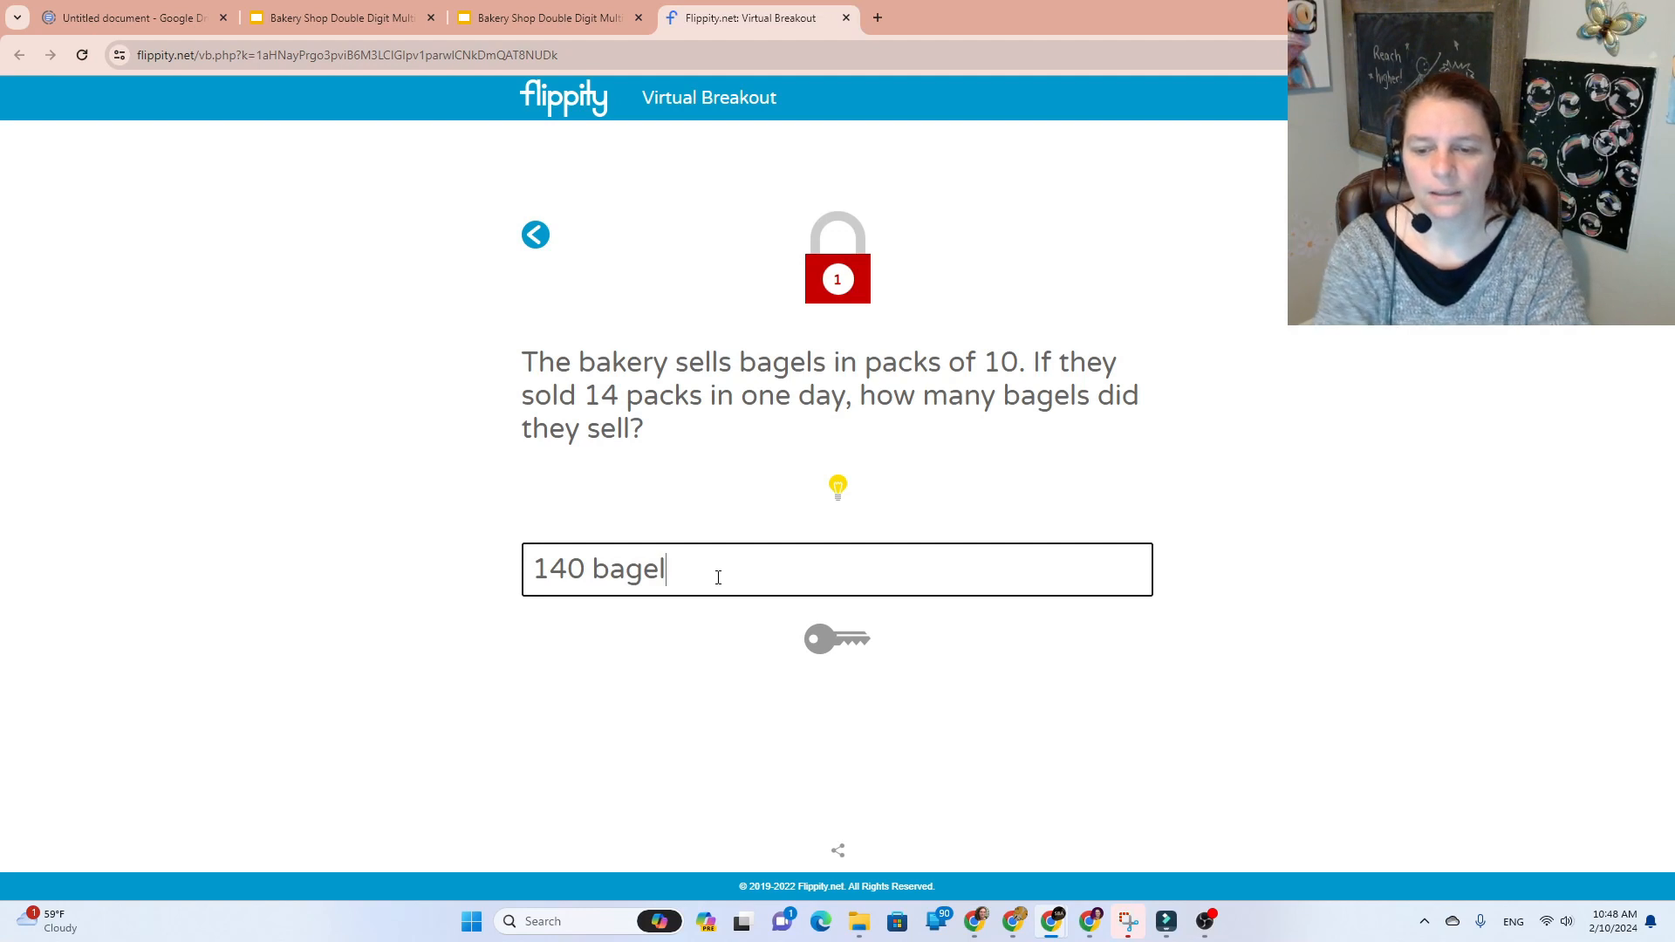
{"action": "type", "text": "s"}
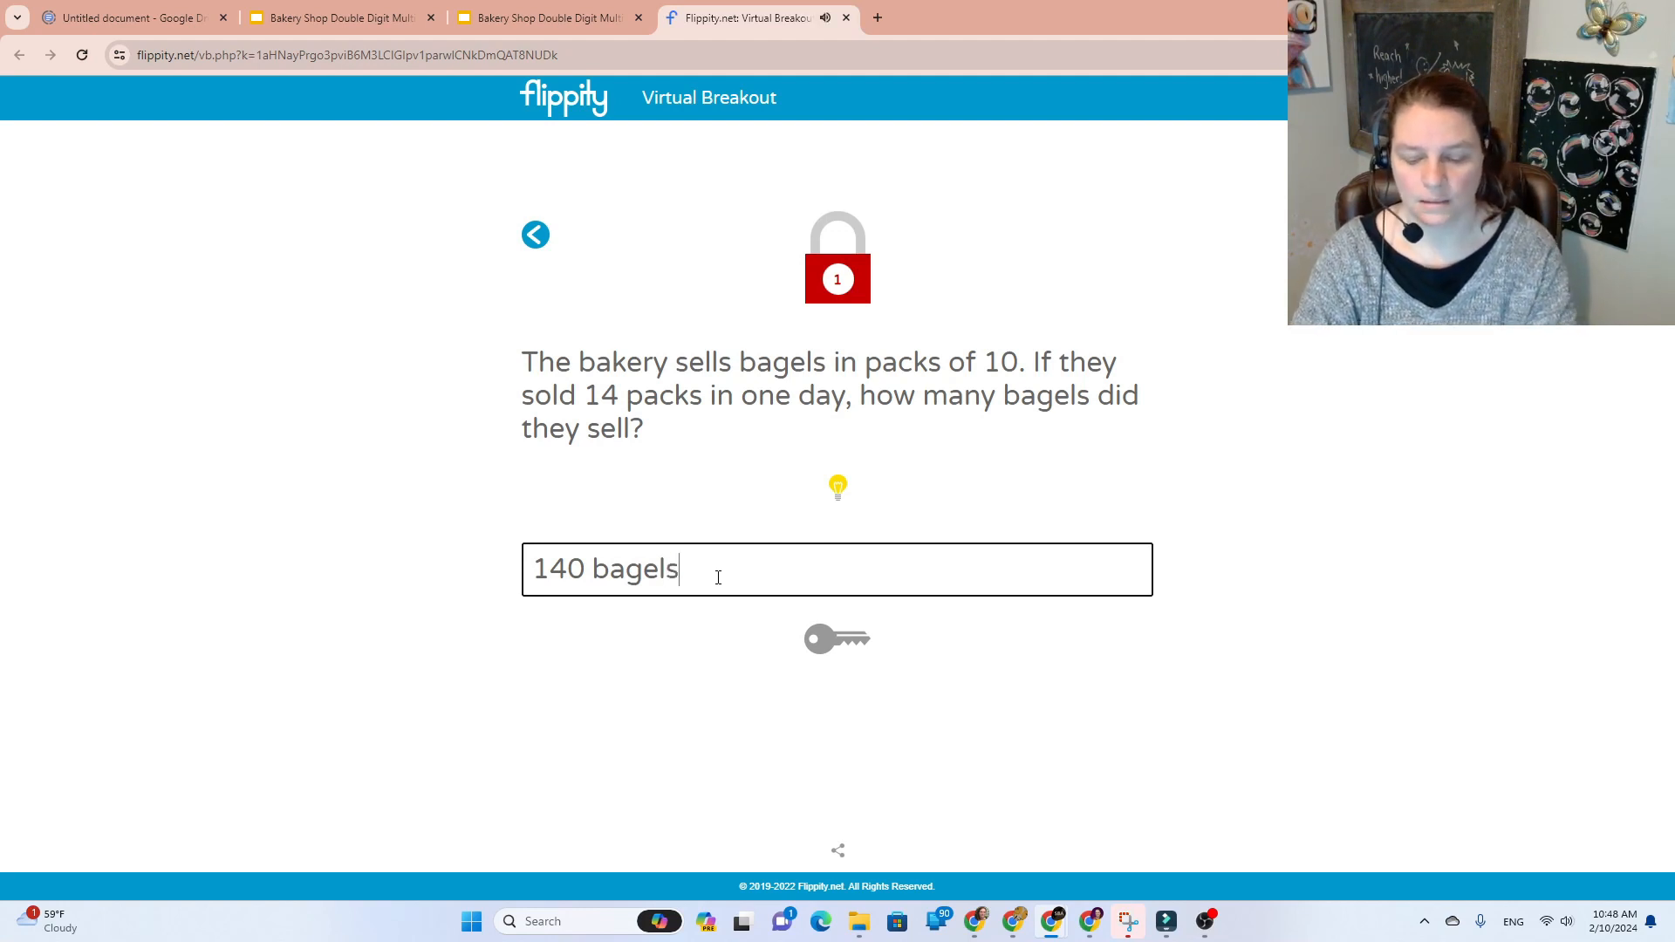
{"action": "key", "text": "Return"}
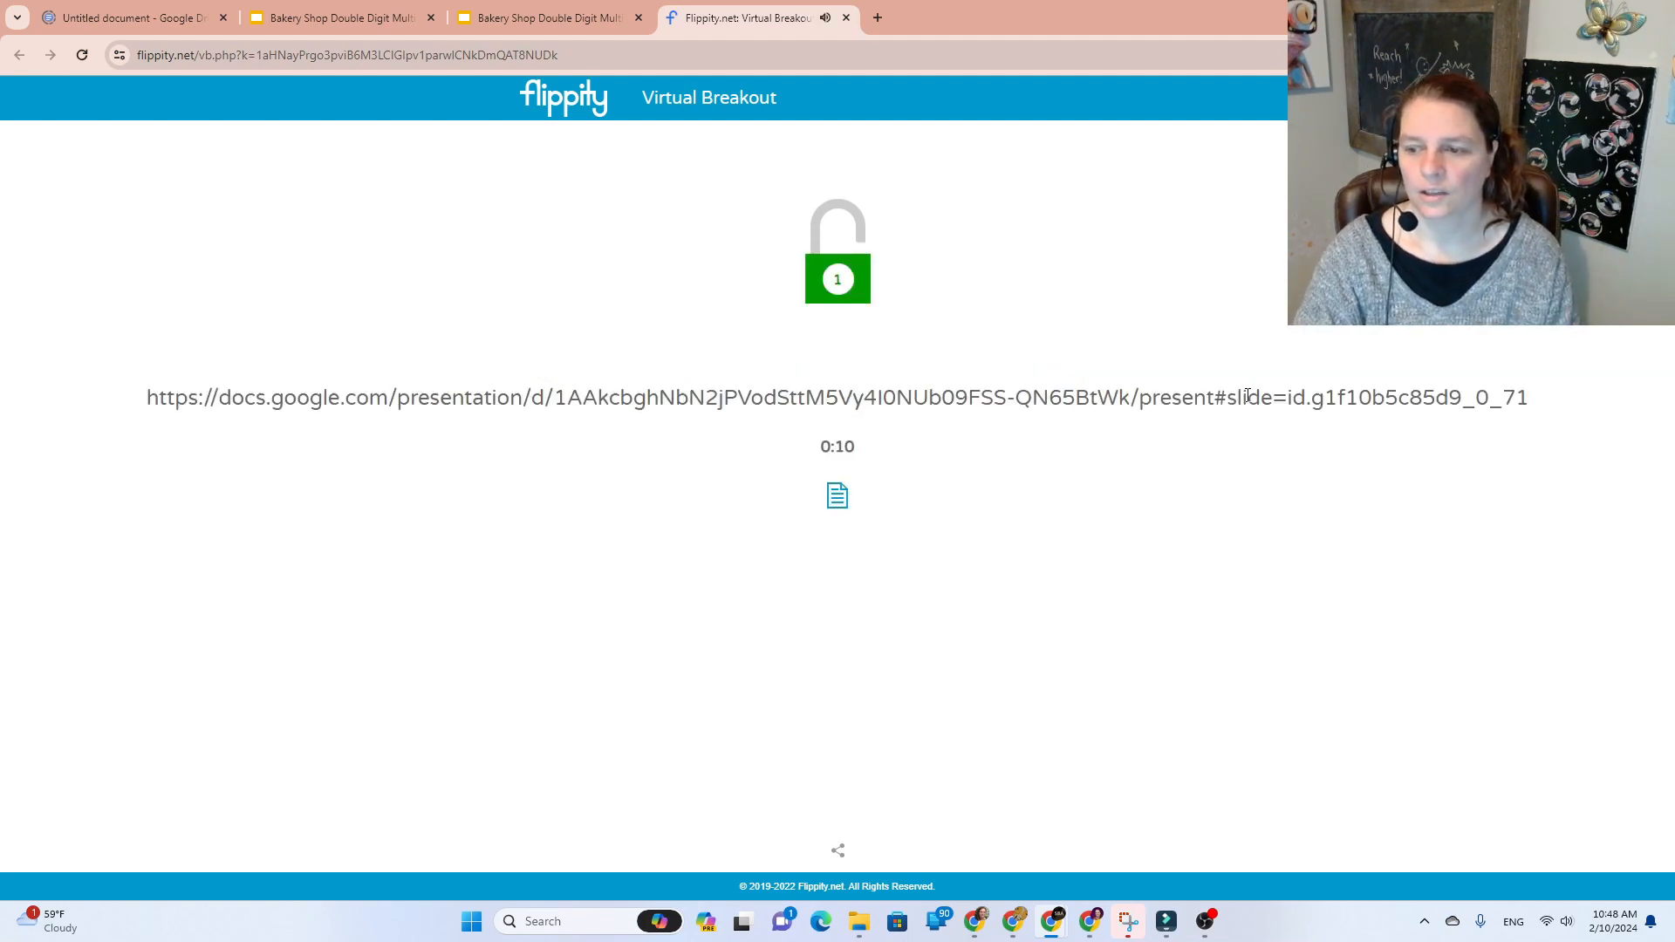
Step: Open the unlocked kitchen slide link and close the Flippity tab and duplicate presentation tabs
{"action": "triple_click", "coordinate": [1248, 398]}
{"action": "right_click", "coordinate": [1246, 397]}
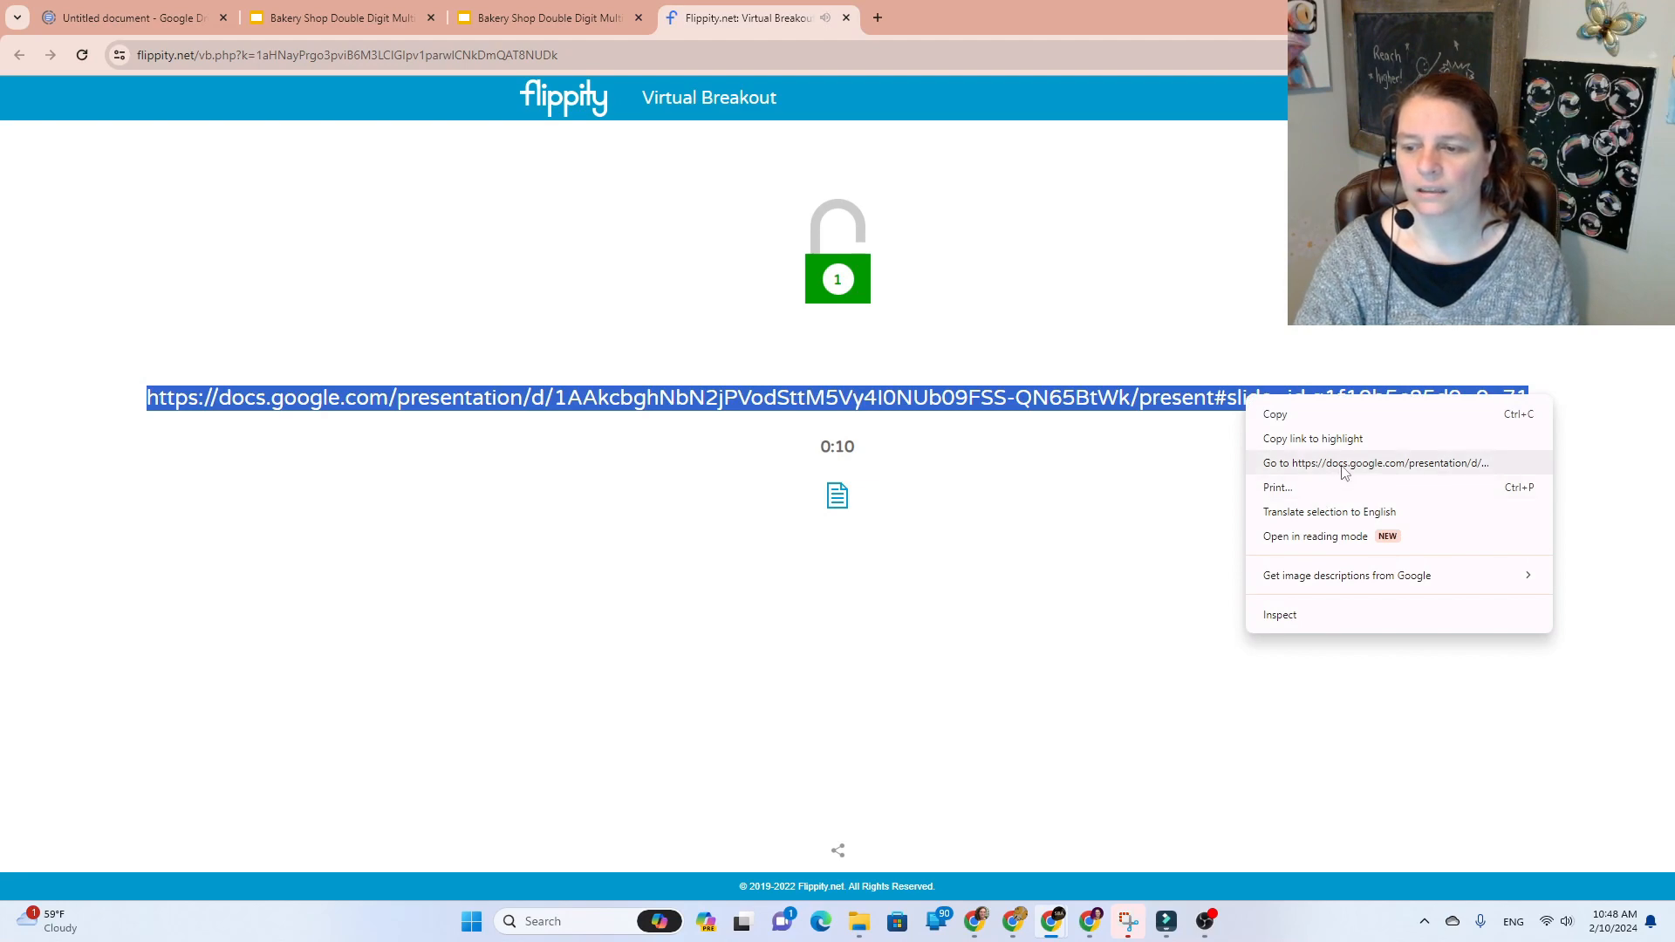
{"action": "left_click", "coordinate": [1339, 465]}
{"action": "left_click", "coordinate": [845, 17]}
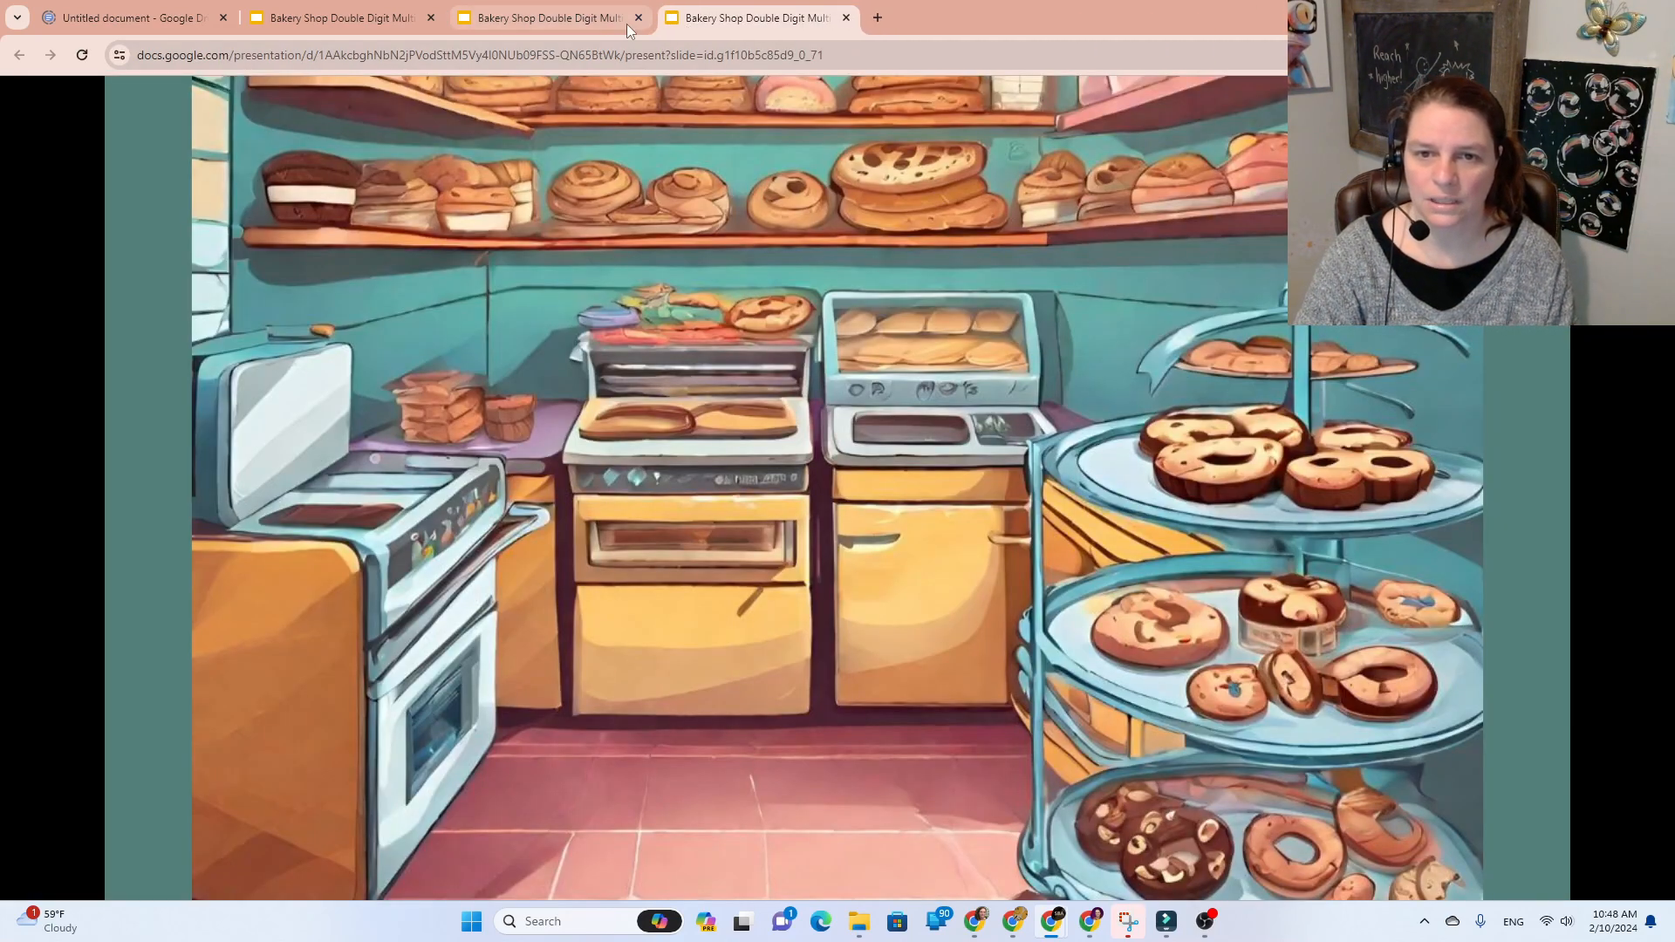
{"action": "left_click", "coordinate": [638, 17]}
{"action": "left_click", "coordinate": [430, 17]}
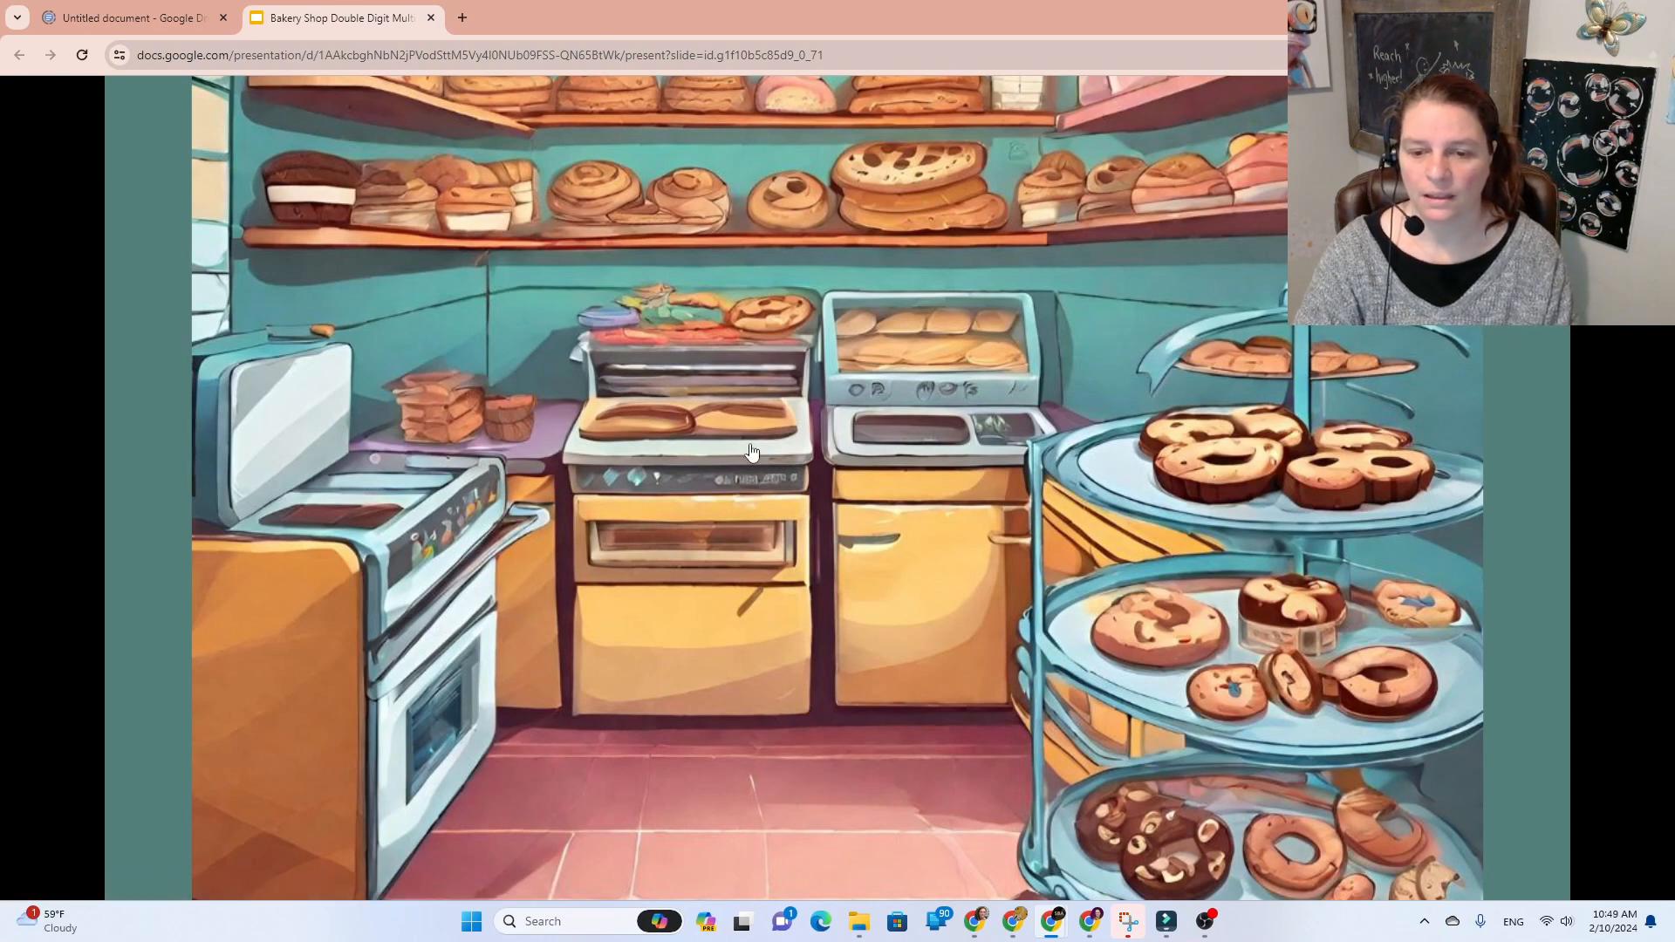
Step: From the kitchen oven, unlock the bread-loaf lock with '600 loaves' and open its link
{"action": "left_click", "coordinate": [726, 413]}
{"action": "left_click", "coordinate": [1436, 344]}
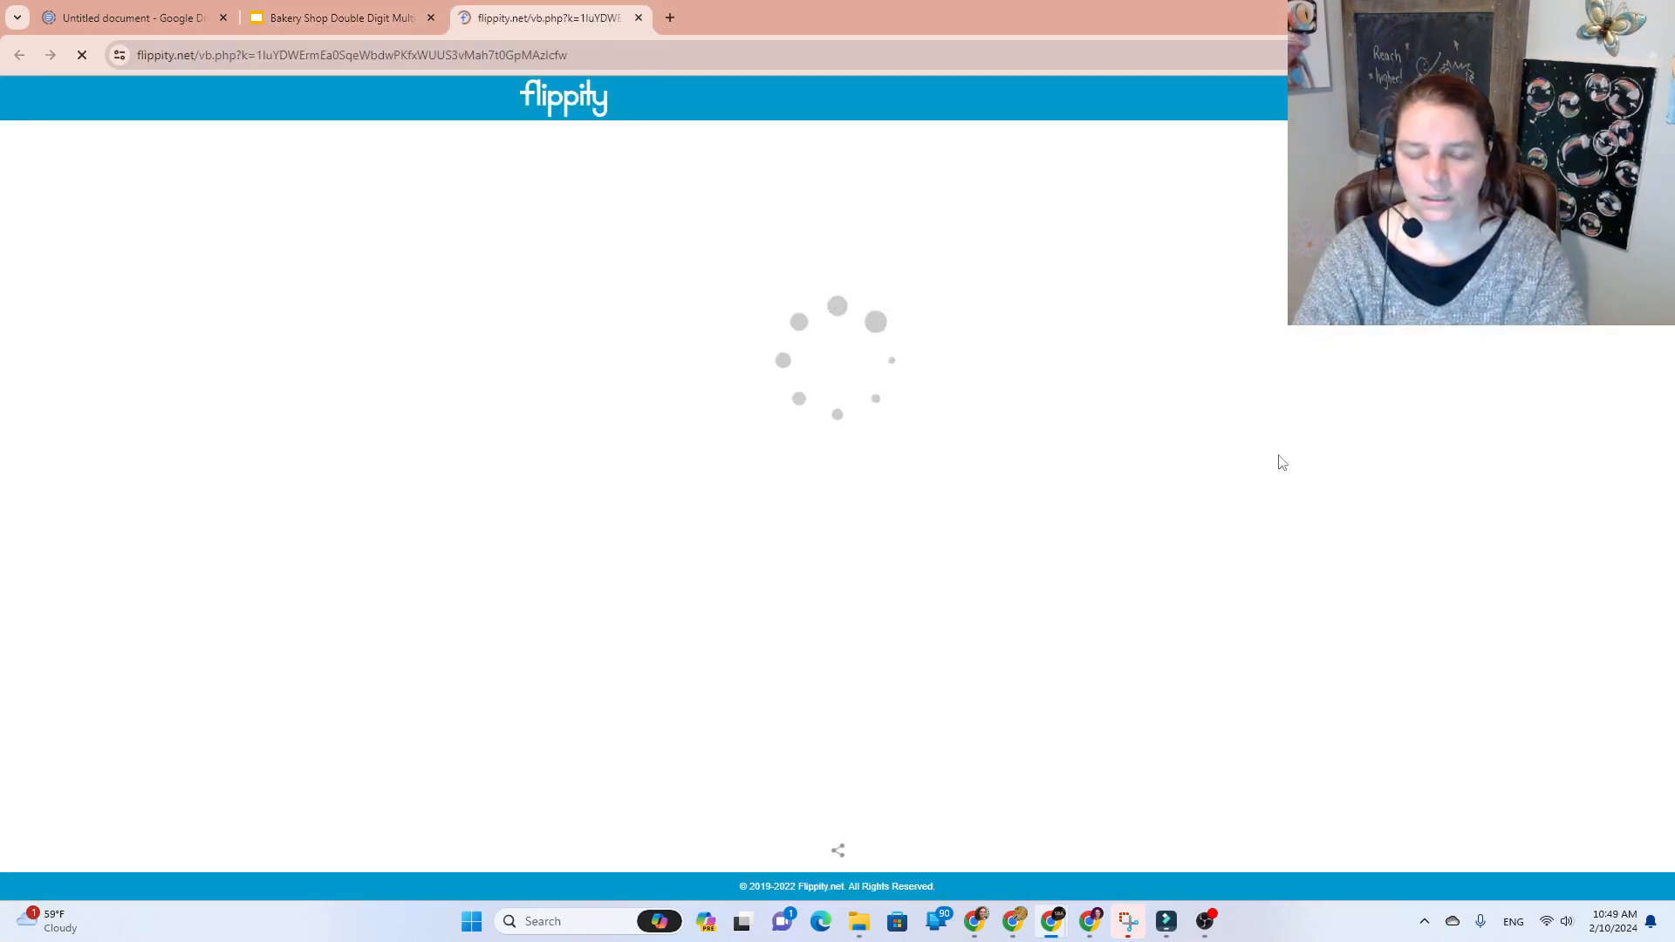
{"action": "left_click", "coordinate": [872, 249]}
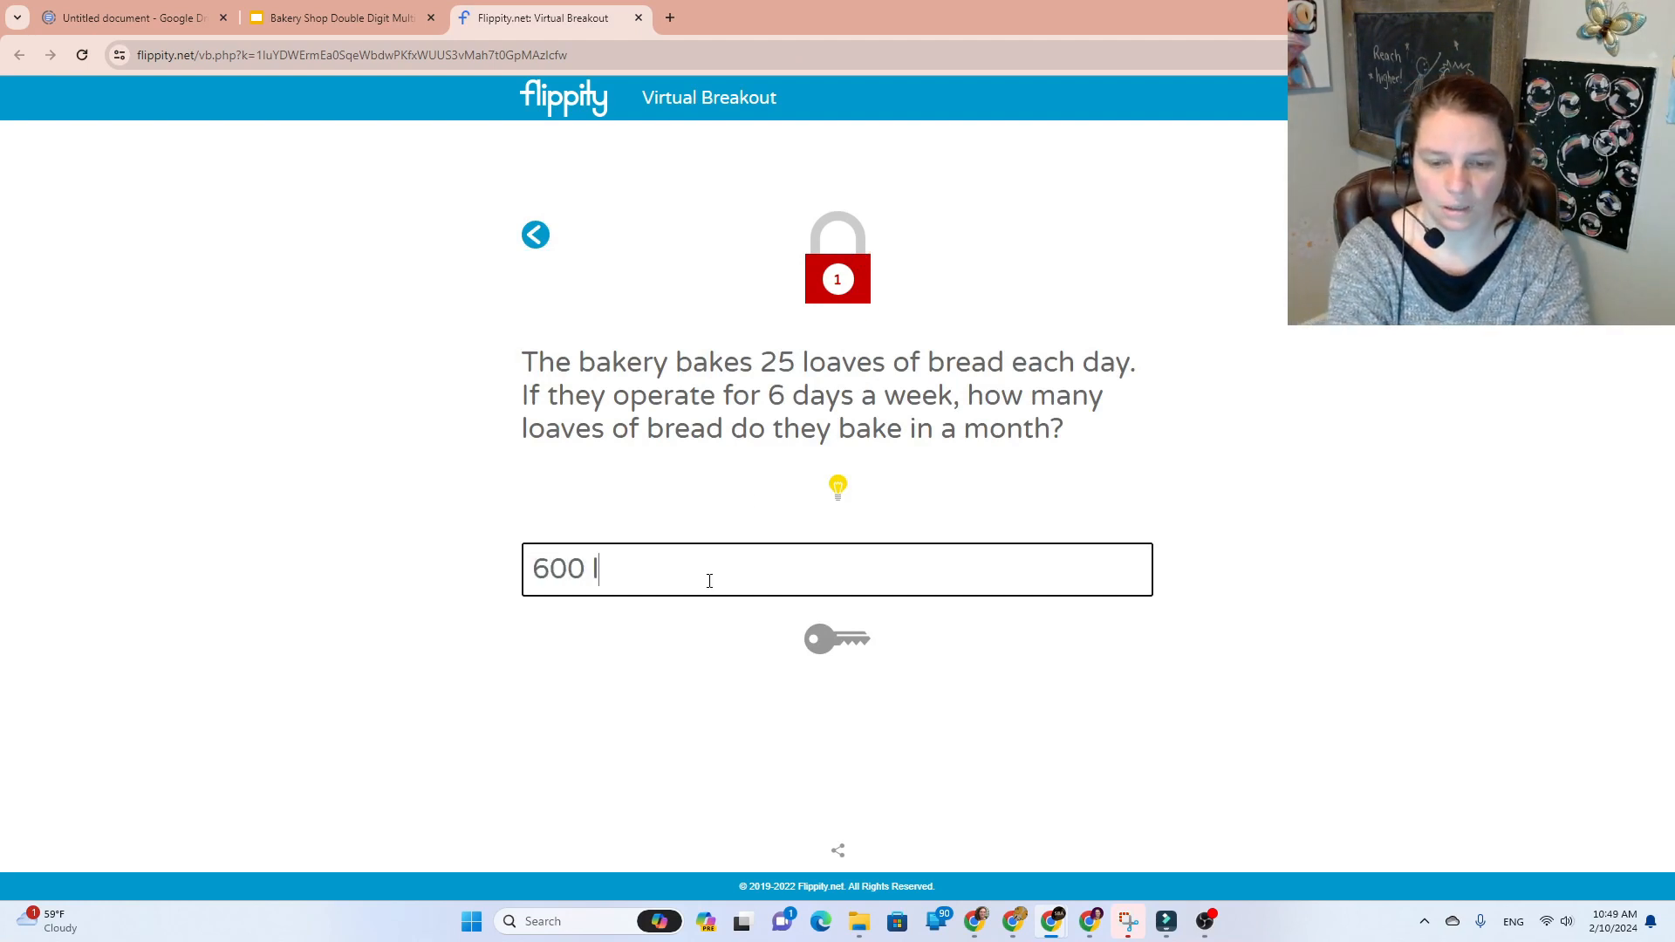
{"action": "type", "text": "600 loaves"}
{"action": "key", "text": "Return"}
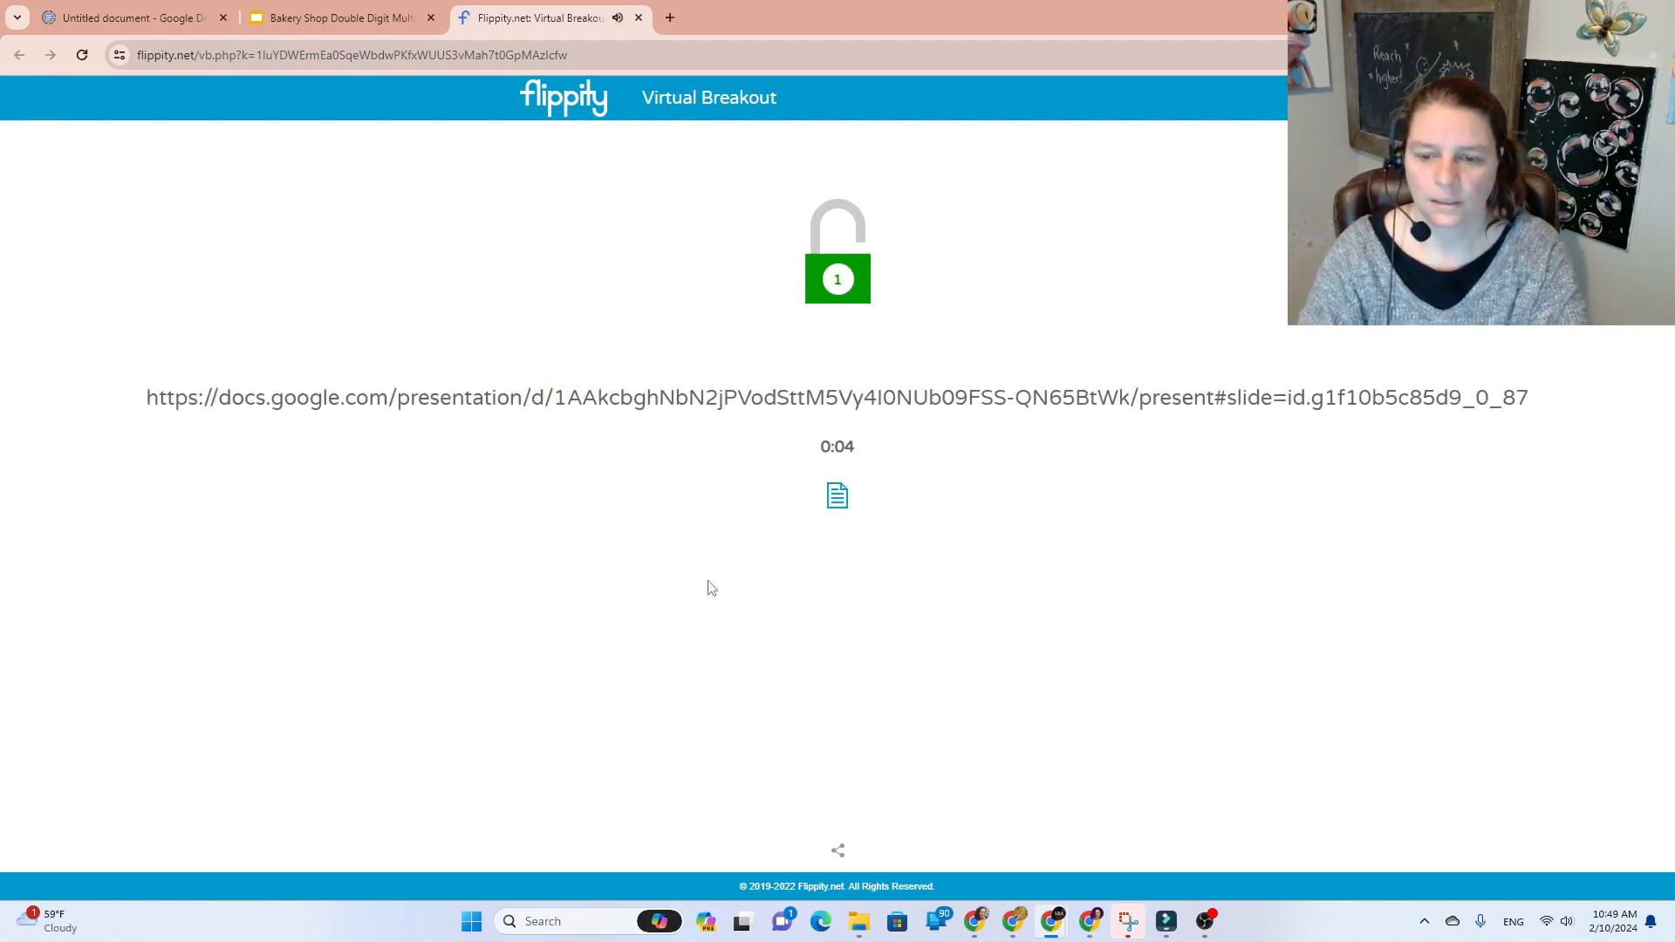
{"action": "triple_click", "coordinate": [861, 409]}
{"action": "right_click", "coordinate": [862, 412]}
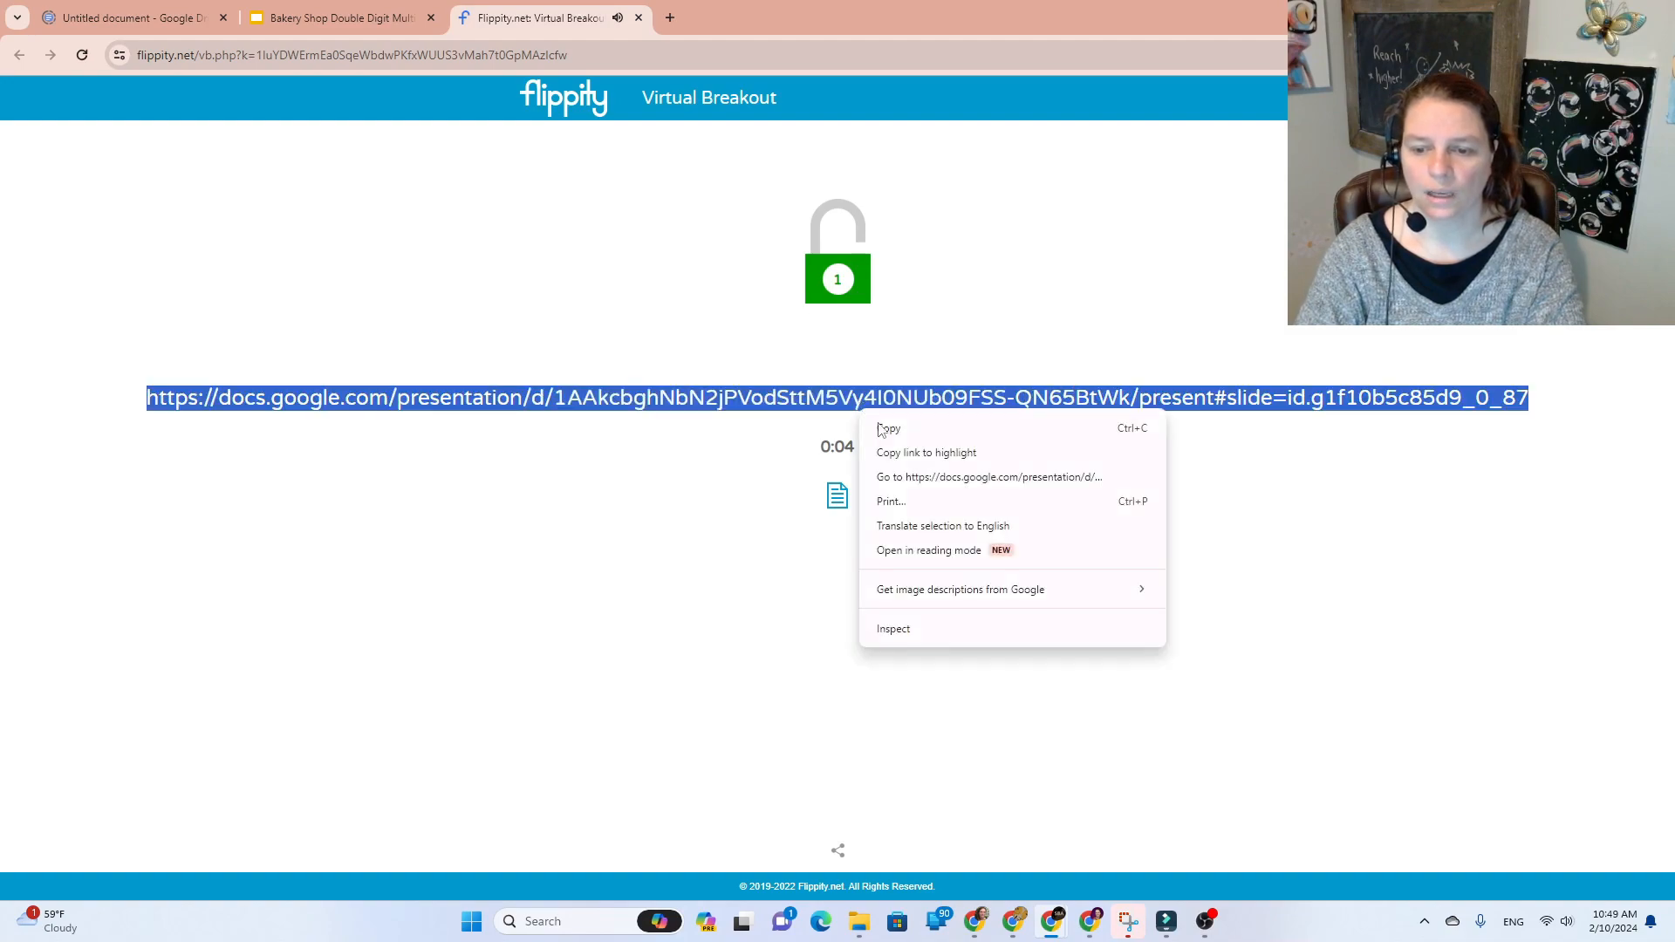
{"action": "left_click", "coordinate": [900, 477]}
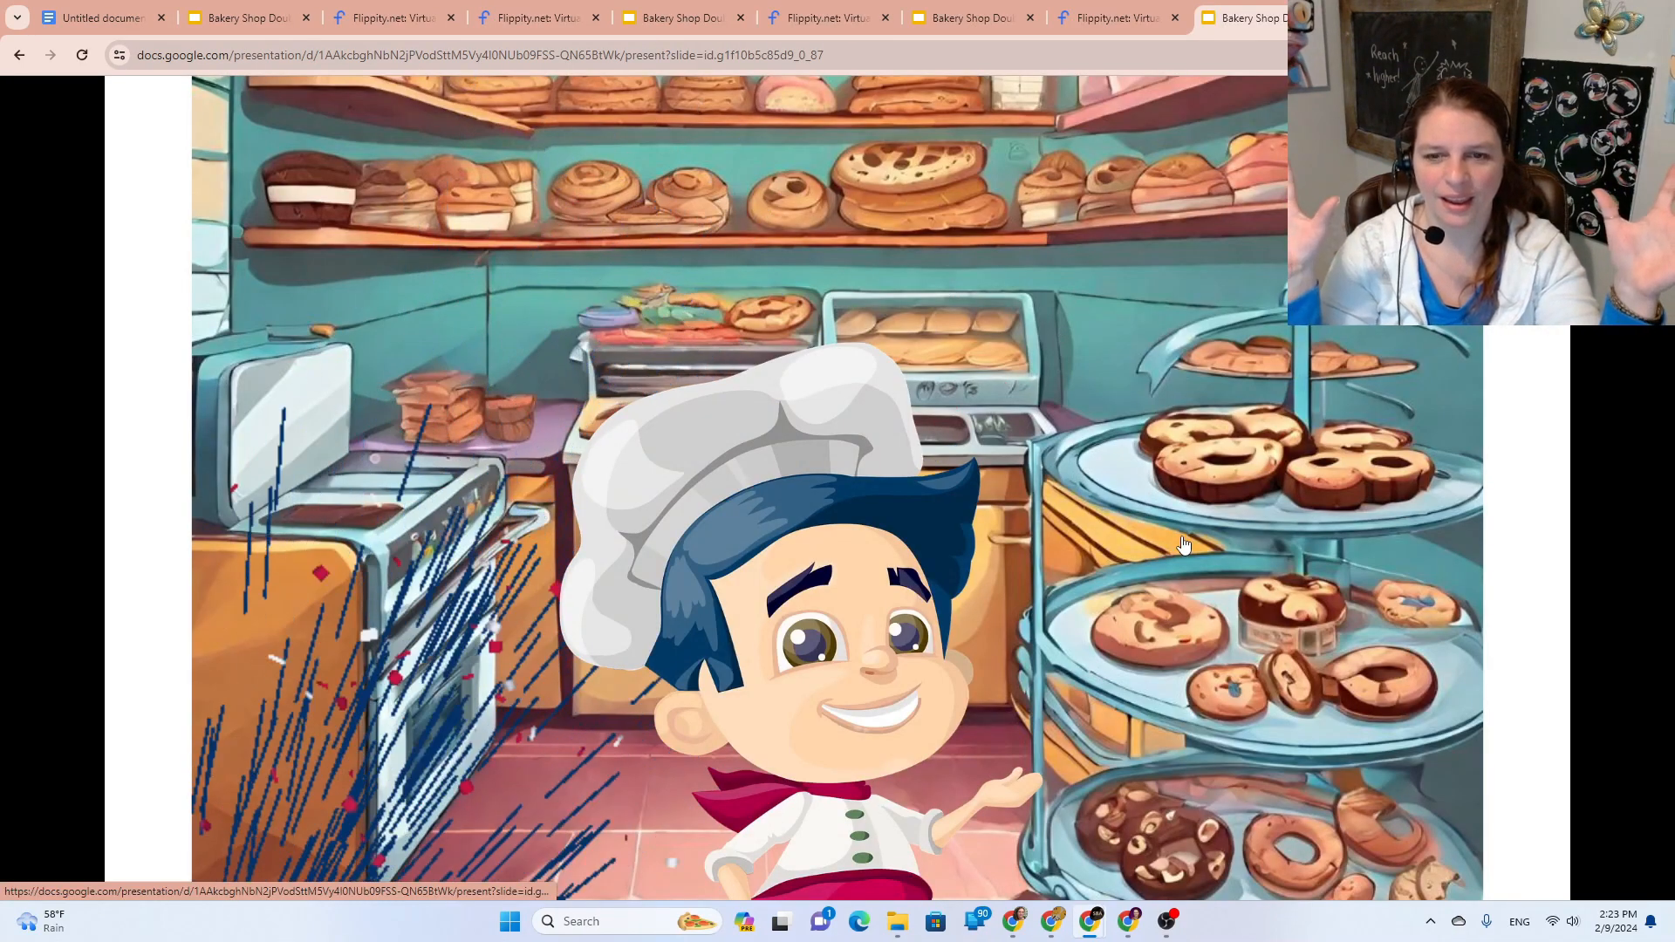